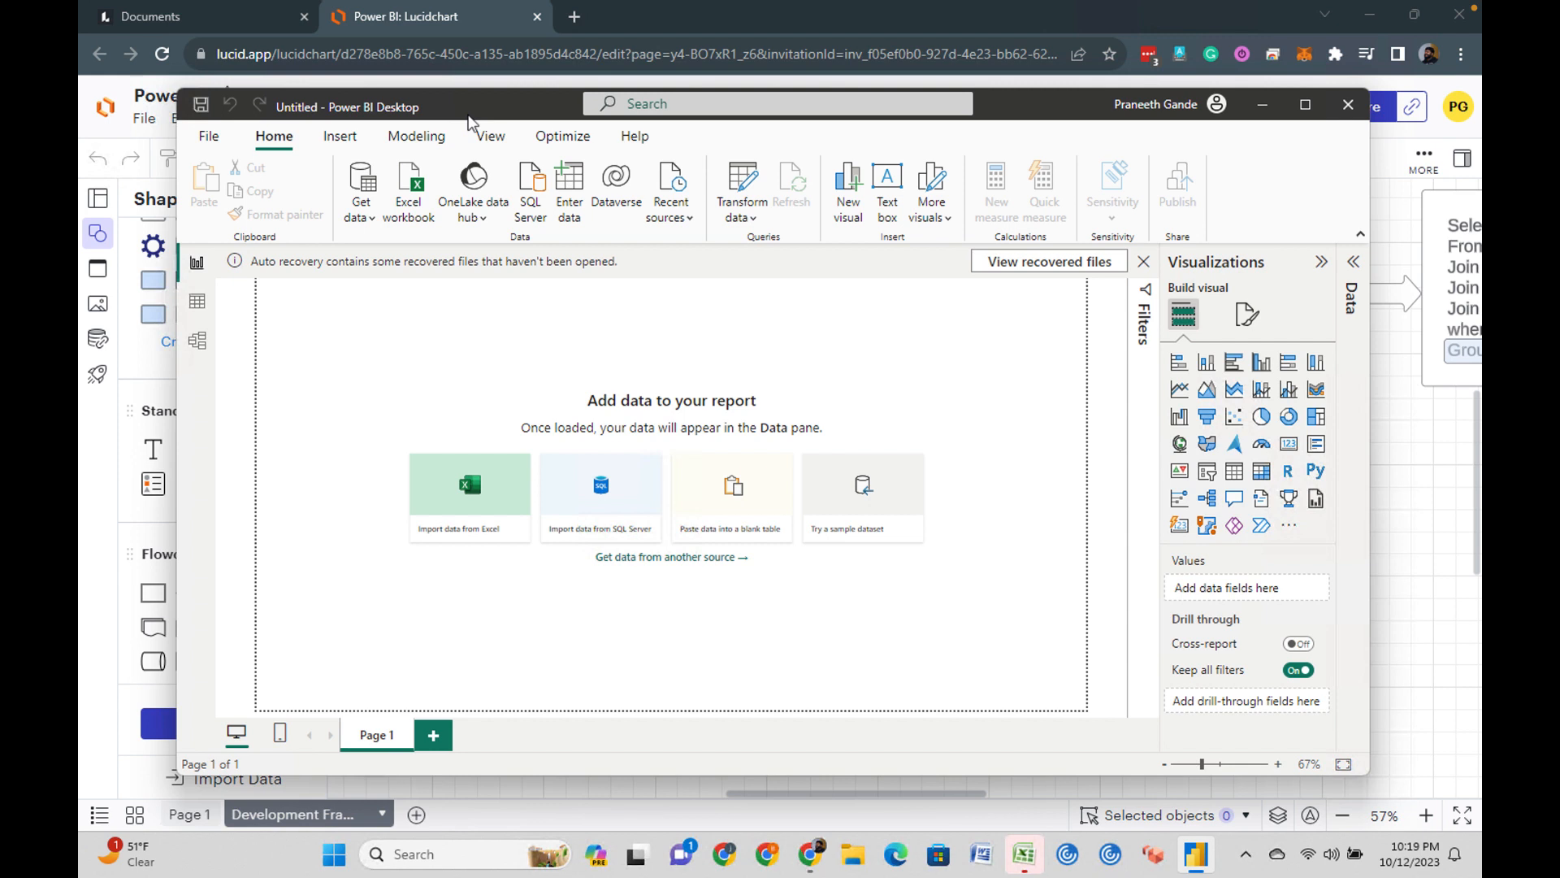
Exit the Remote Desktop full-screen space in Mission Control and drag its window back onto the desktop.
drag(867, 83, 913, 0)
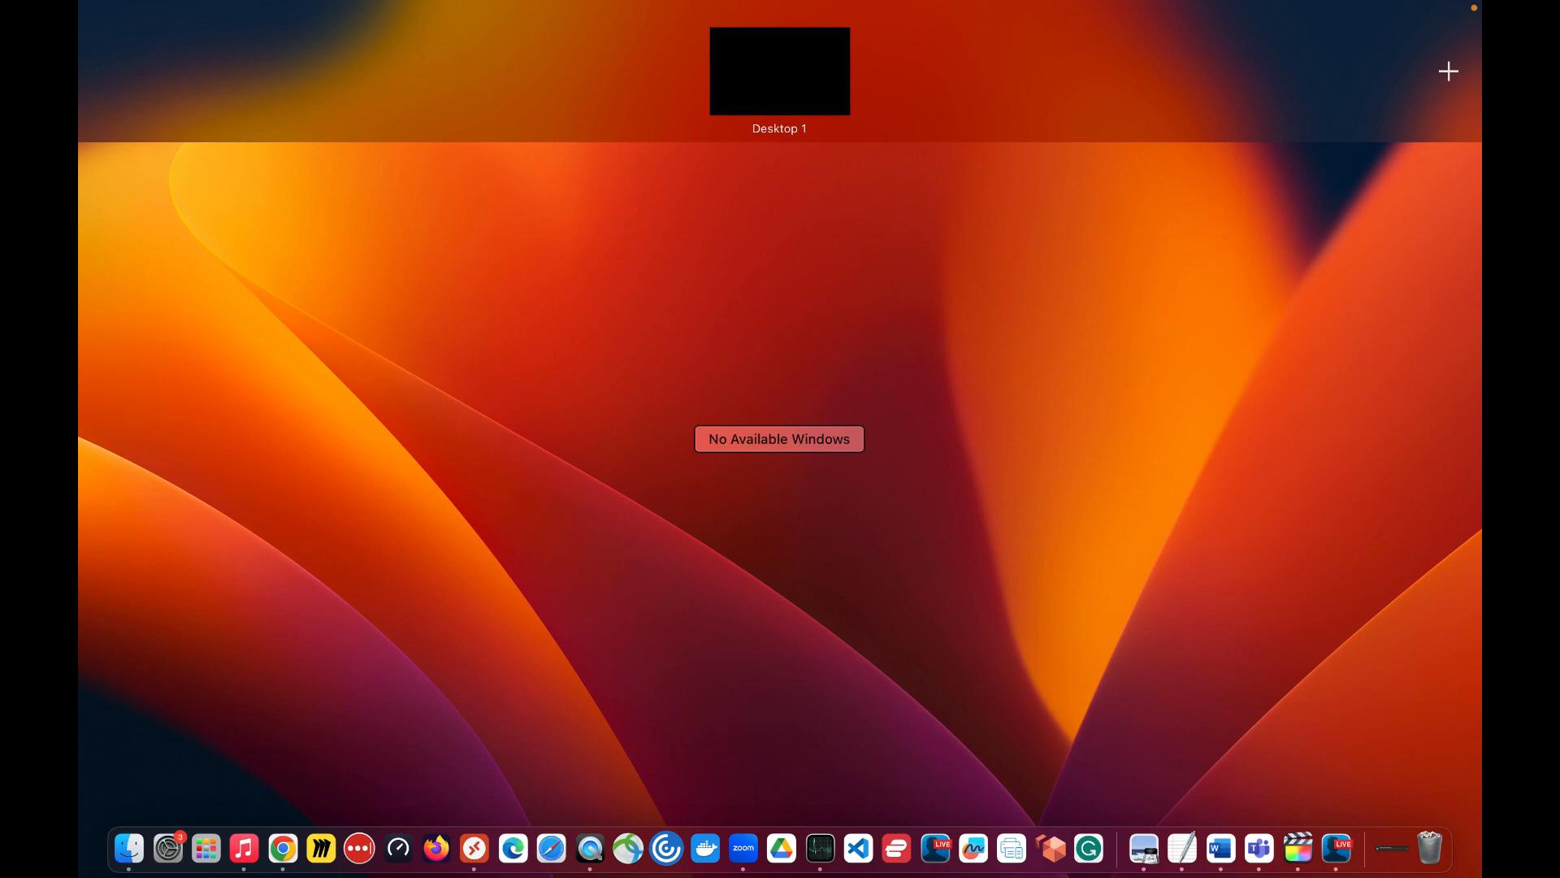
key(Escape)
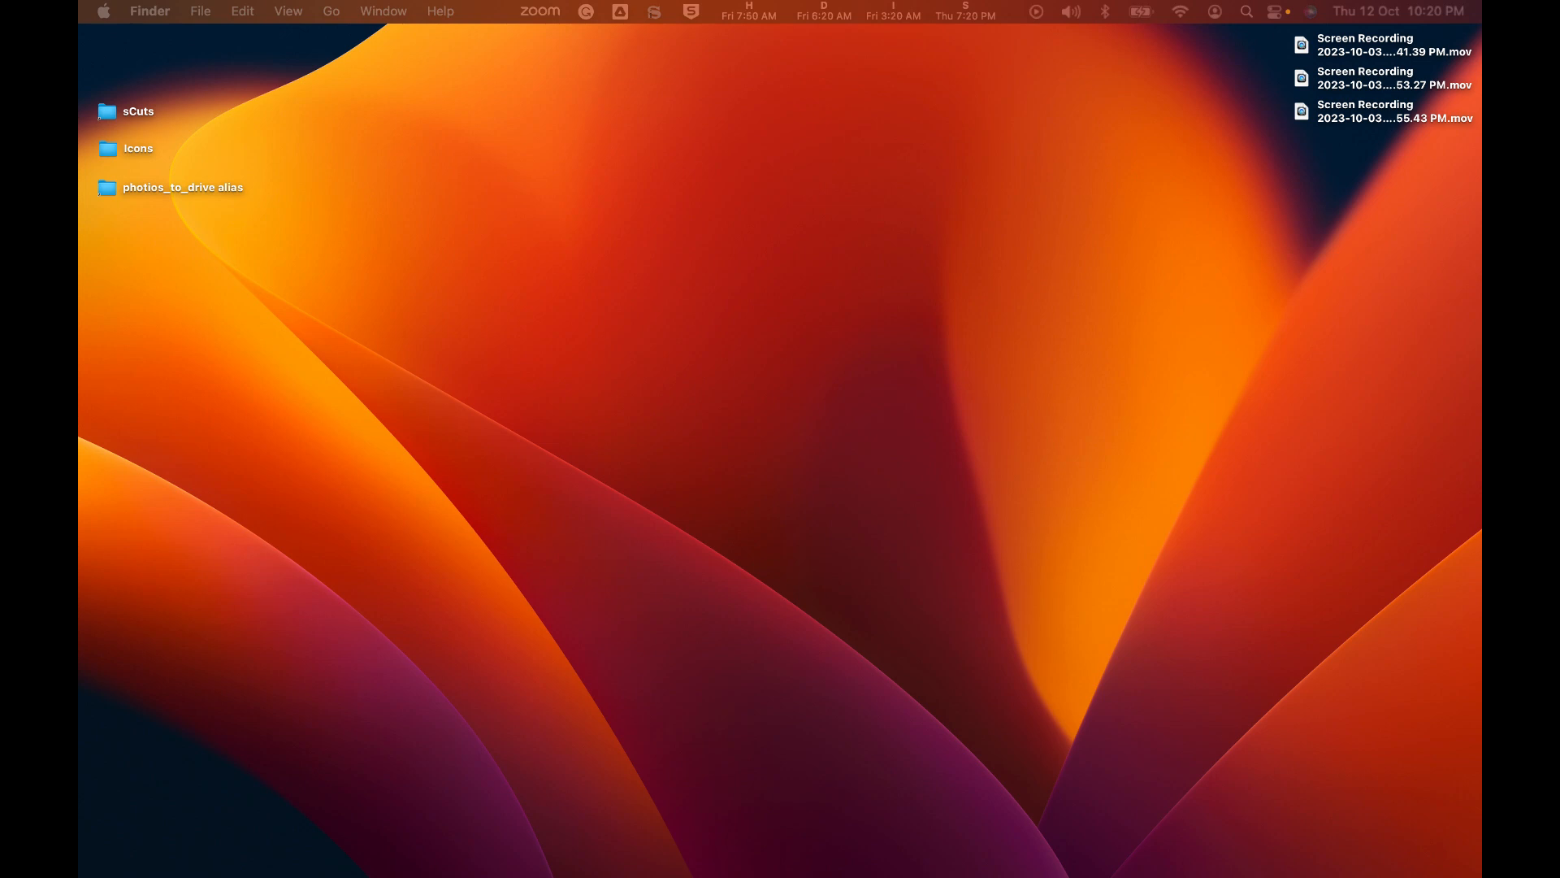
key(ctrl+Up)
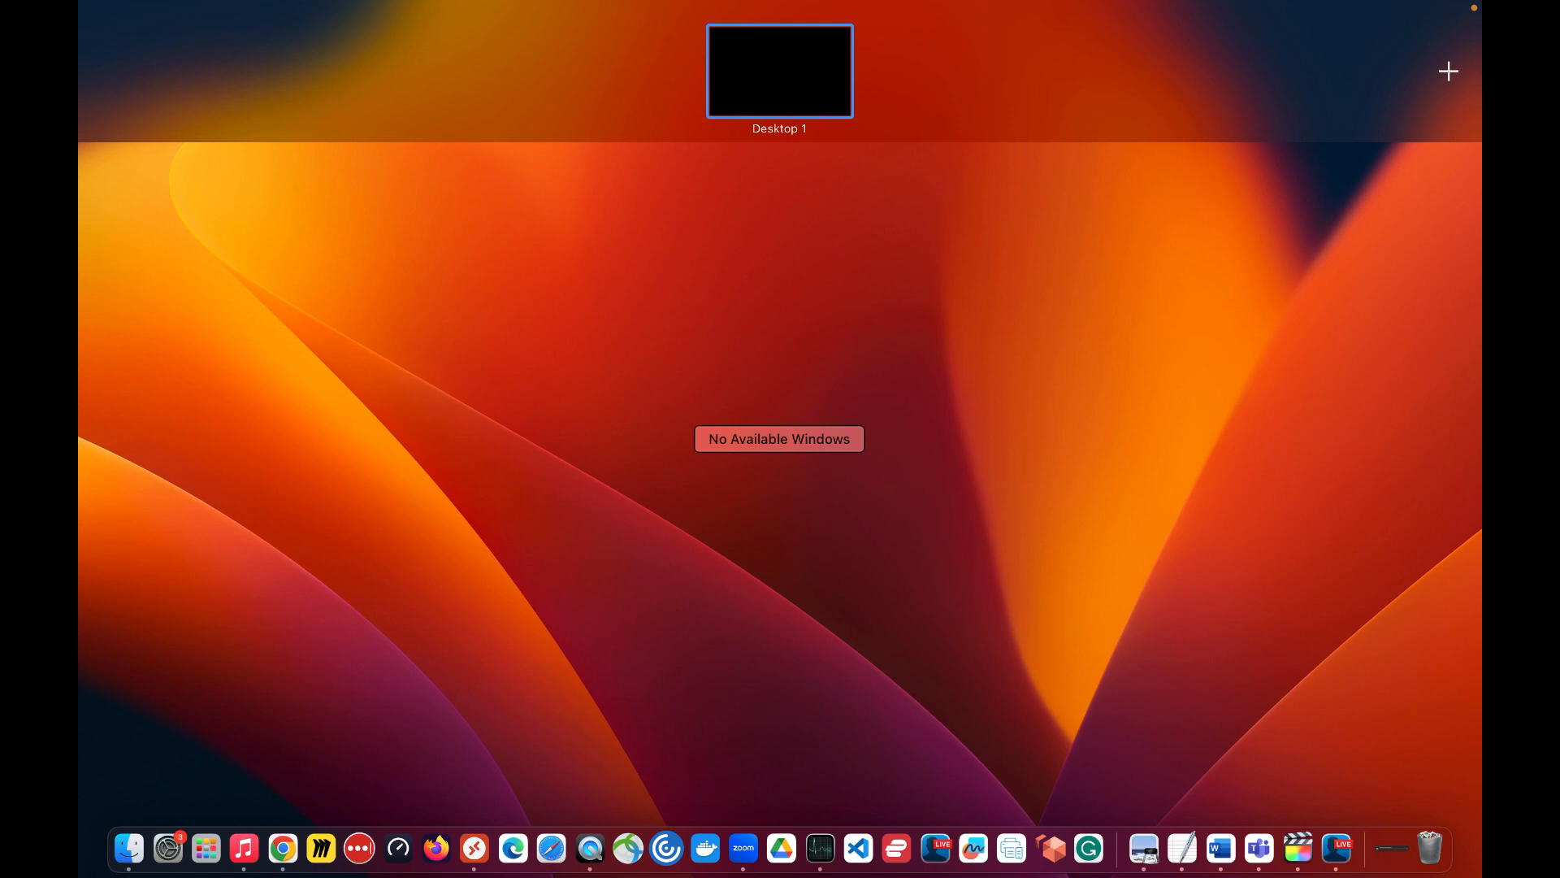
key(ctrl+Up)
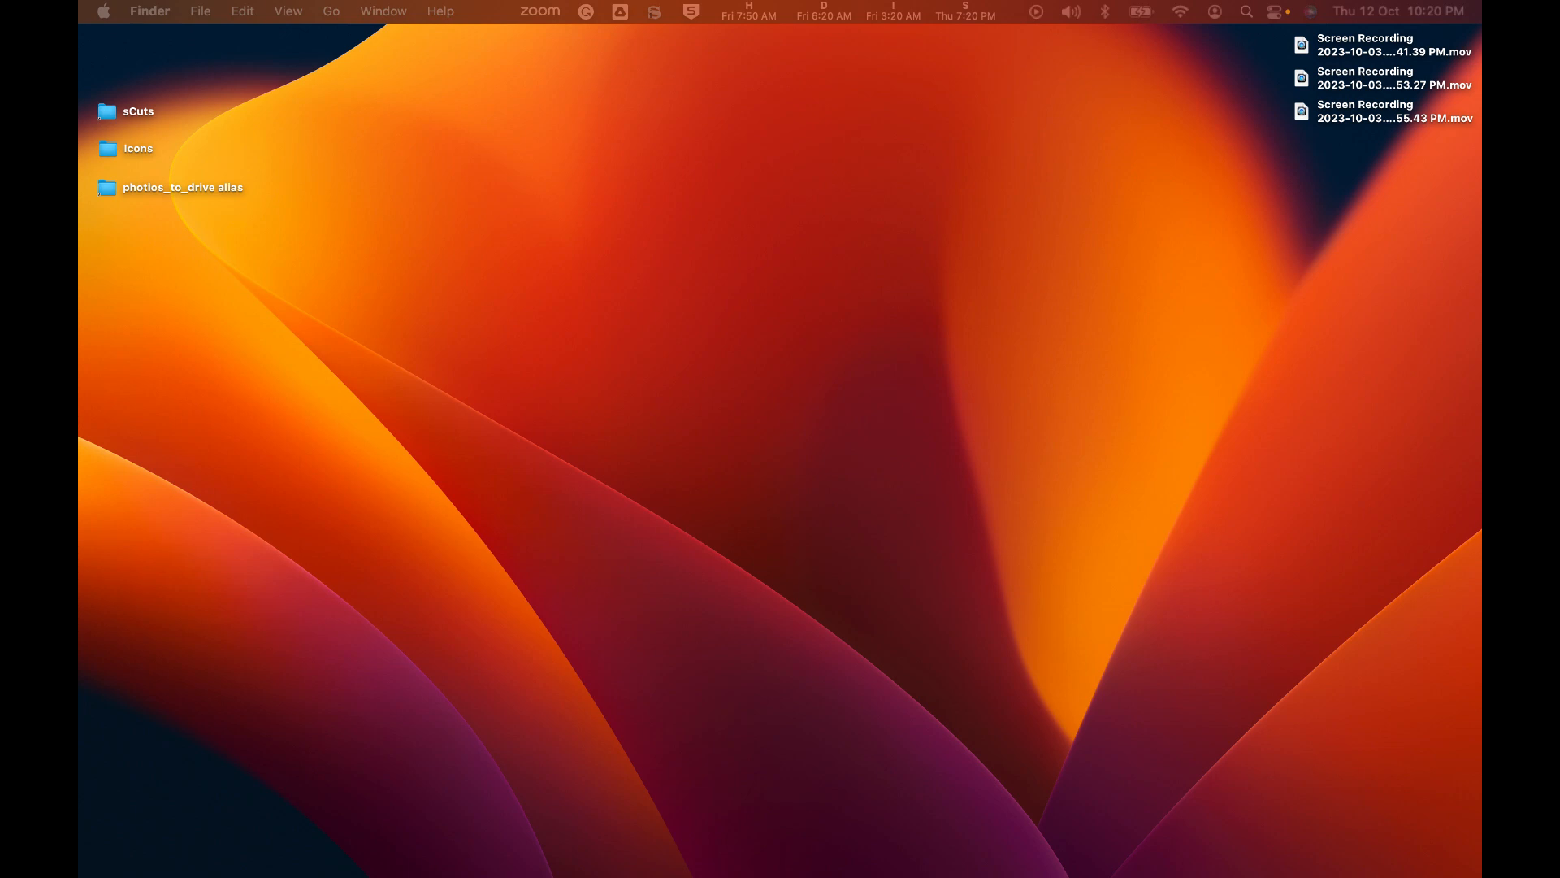
key(ctrl+Up)
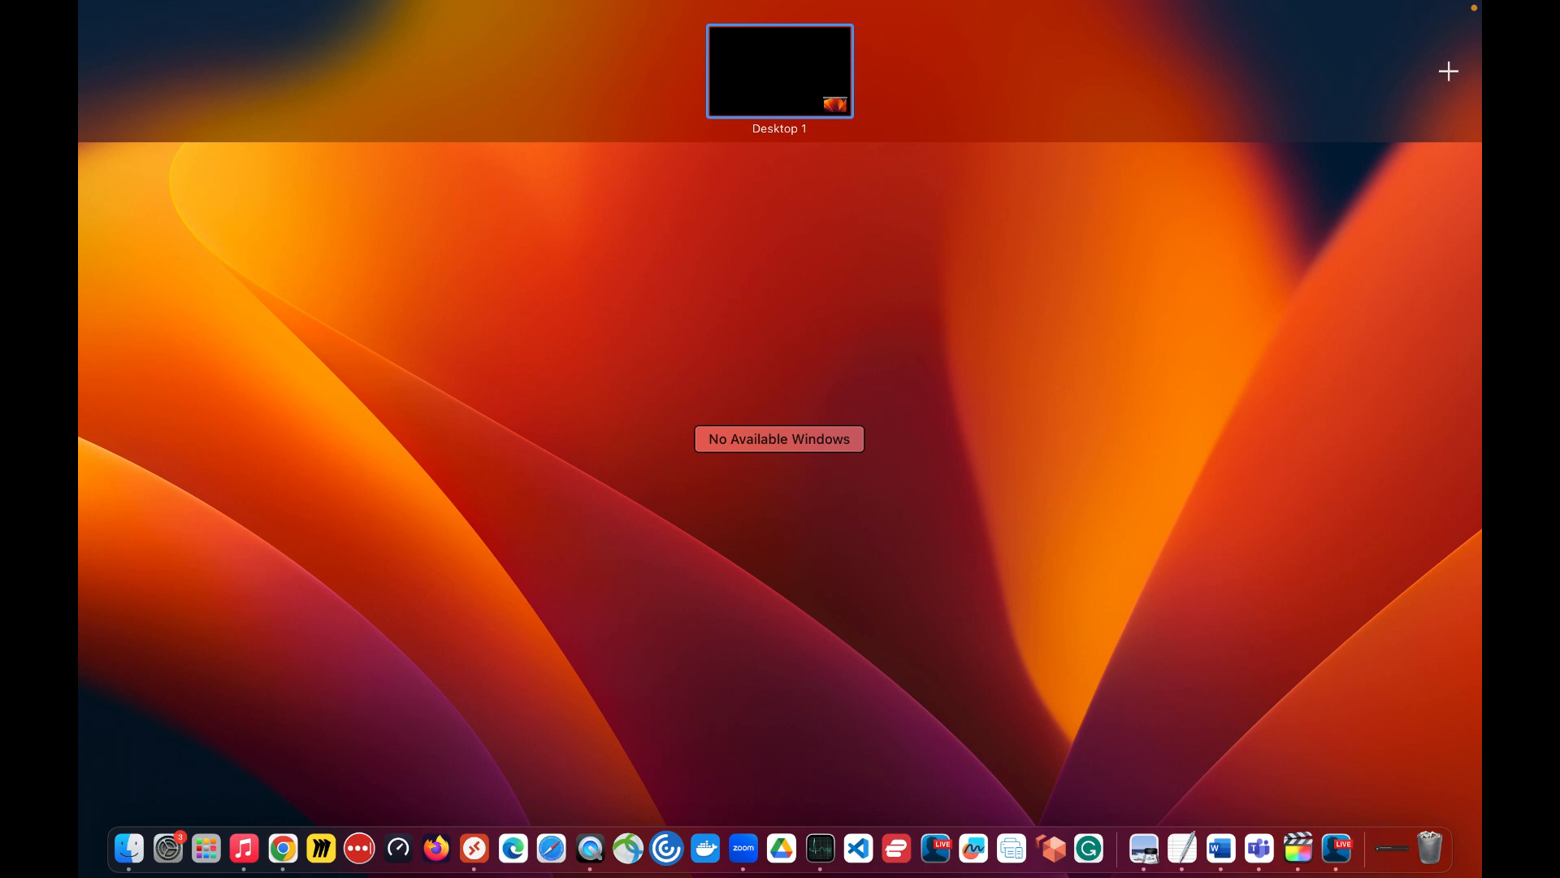
key(Escape)
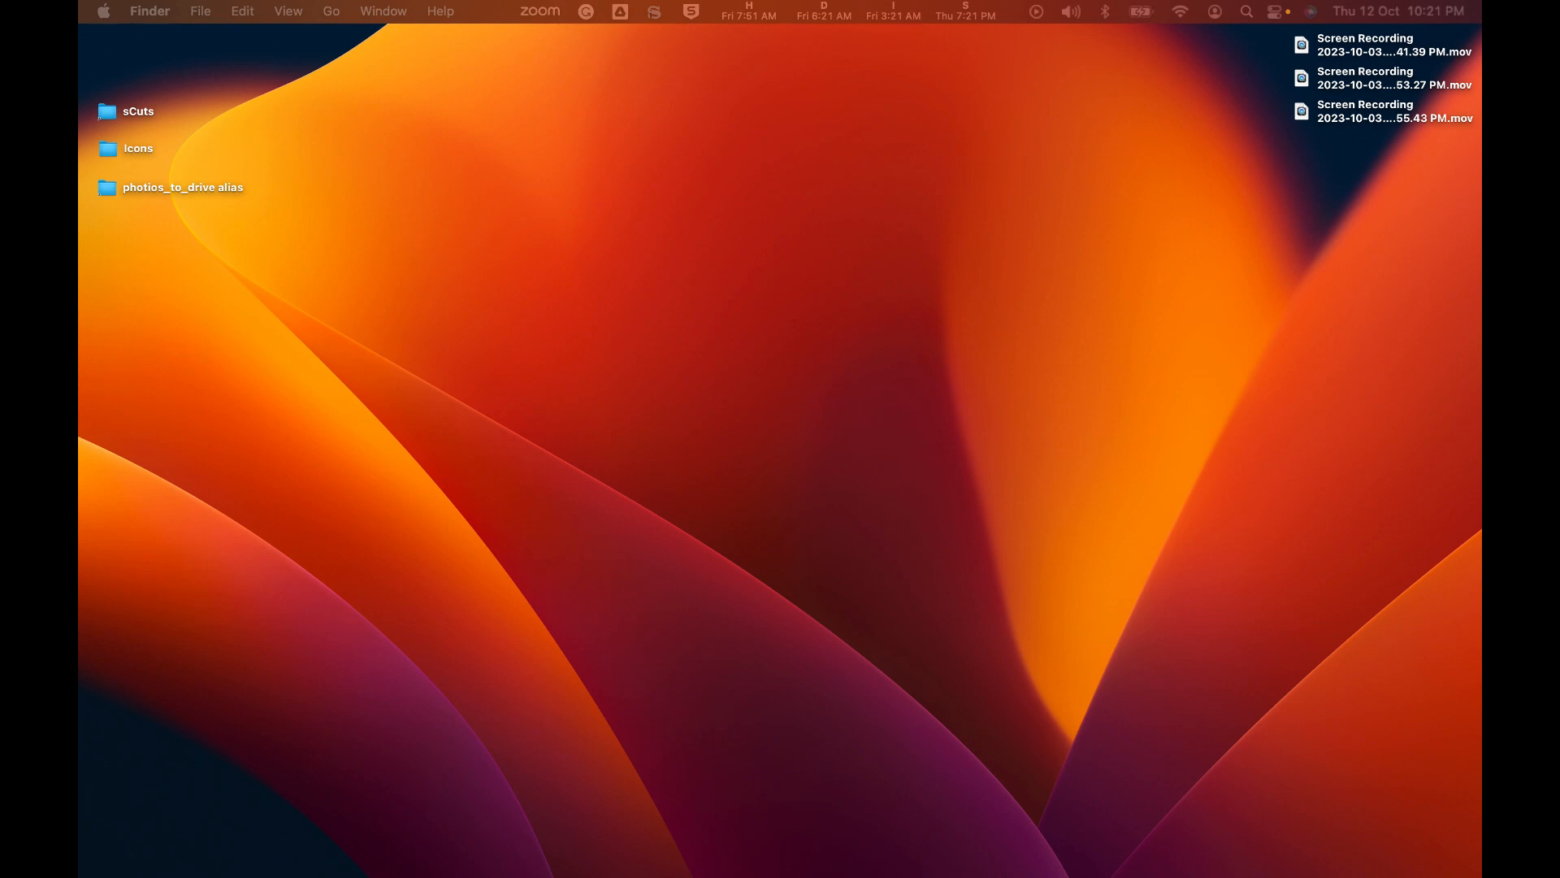
key(ctrl+Up)
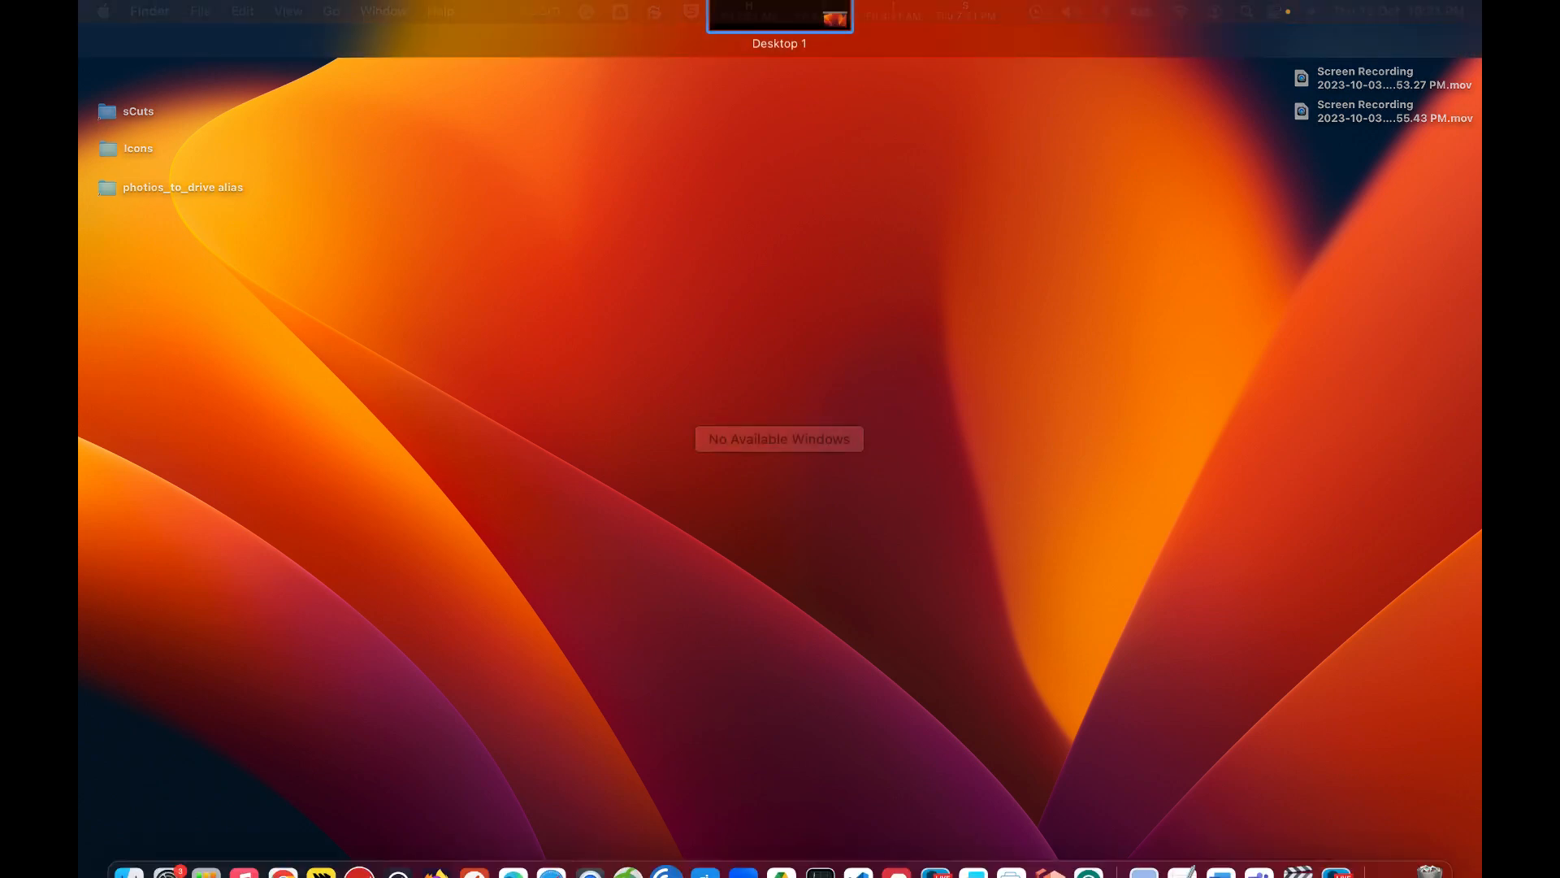
key(ctrl+Up)
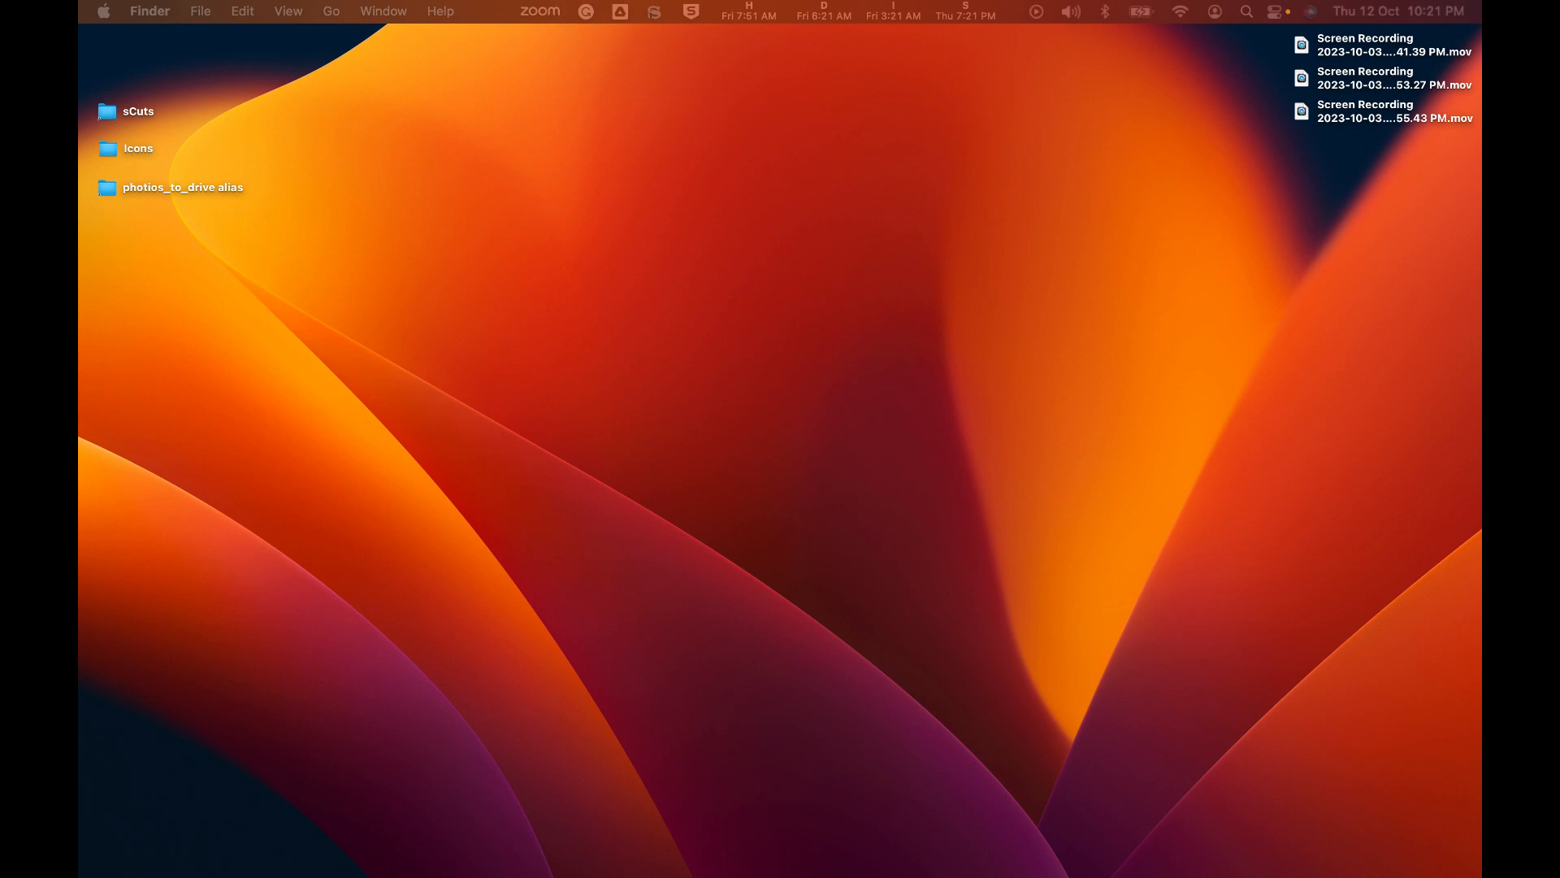
drag(520, 0, 529, 129)
Maximize Remote Desktop and Power BI, then connect to recent source powerbi20230927.database.windows.net.
click(362, 129)
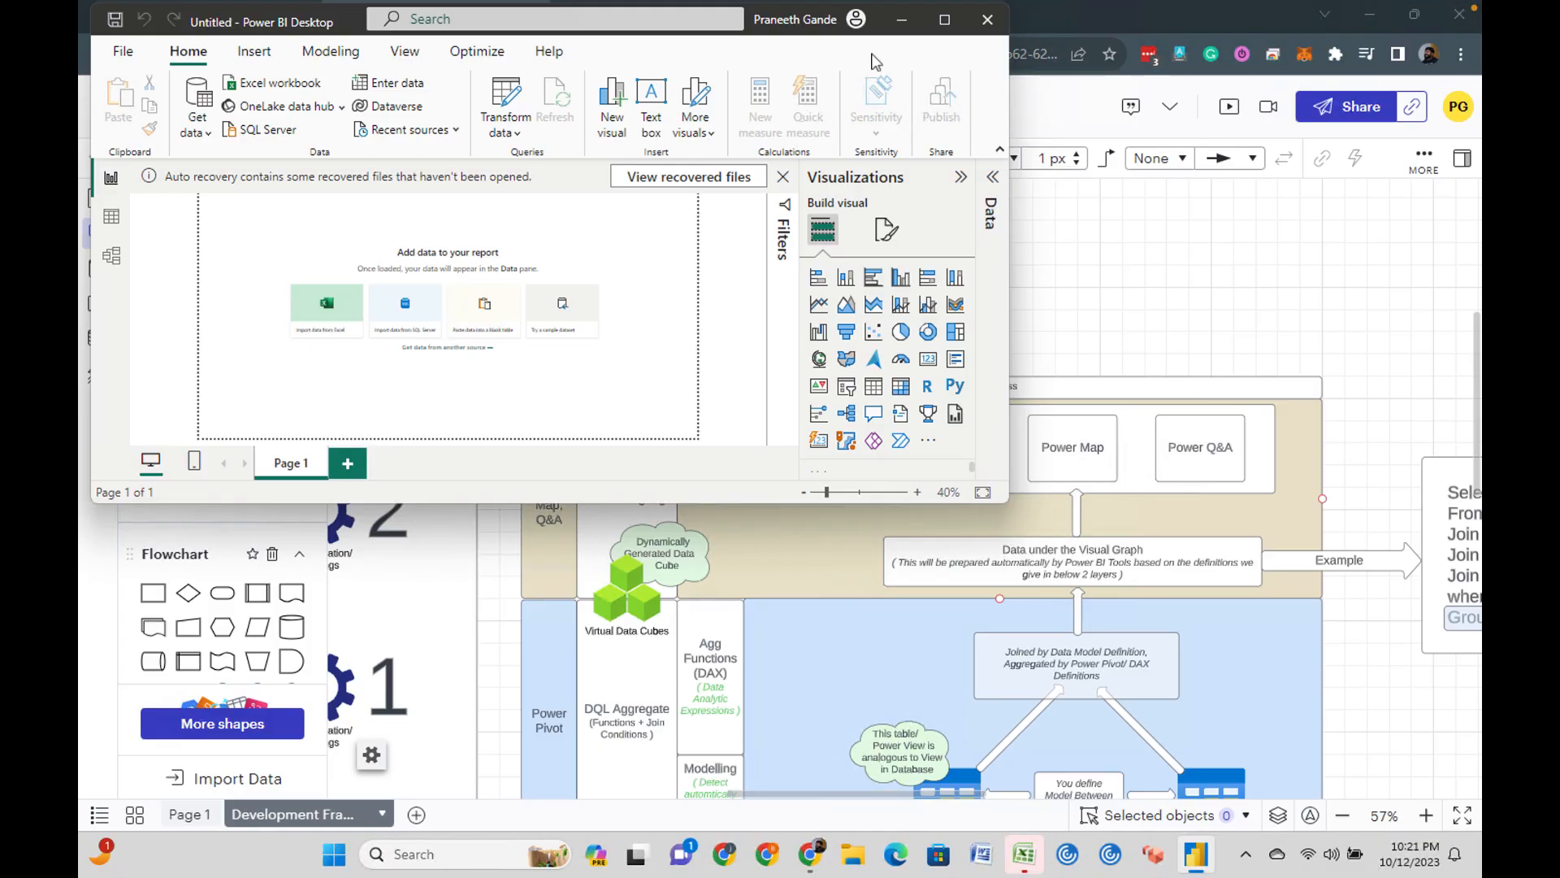
click(944, 20)
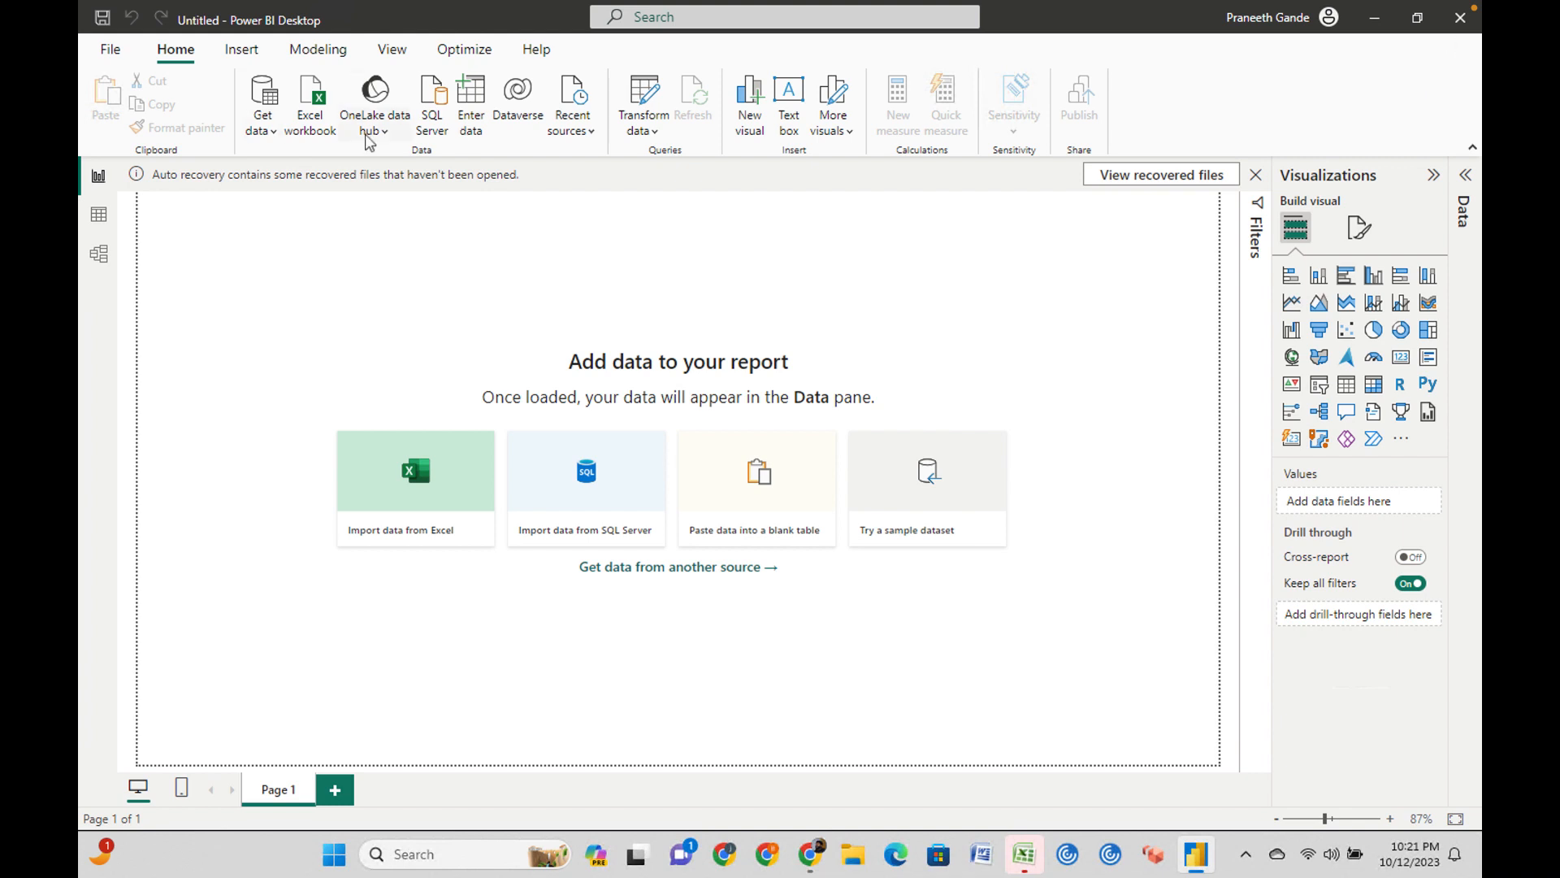
click(582, 142)
click(634, 194)
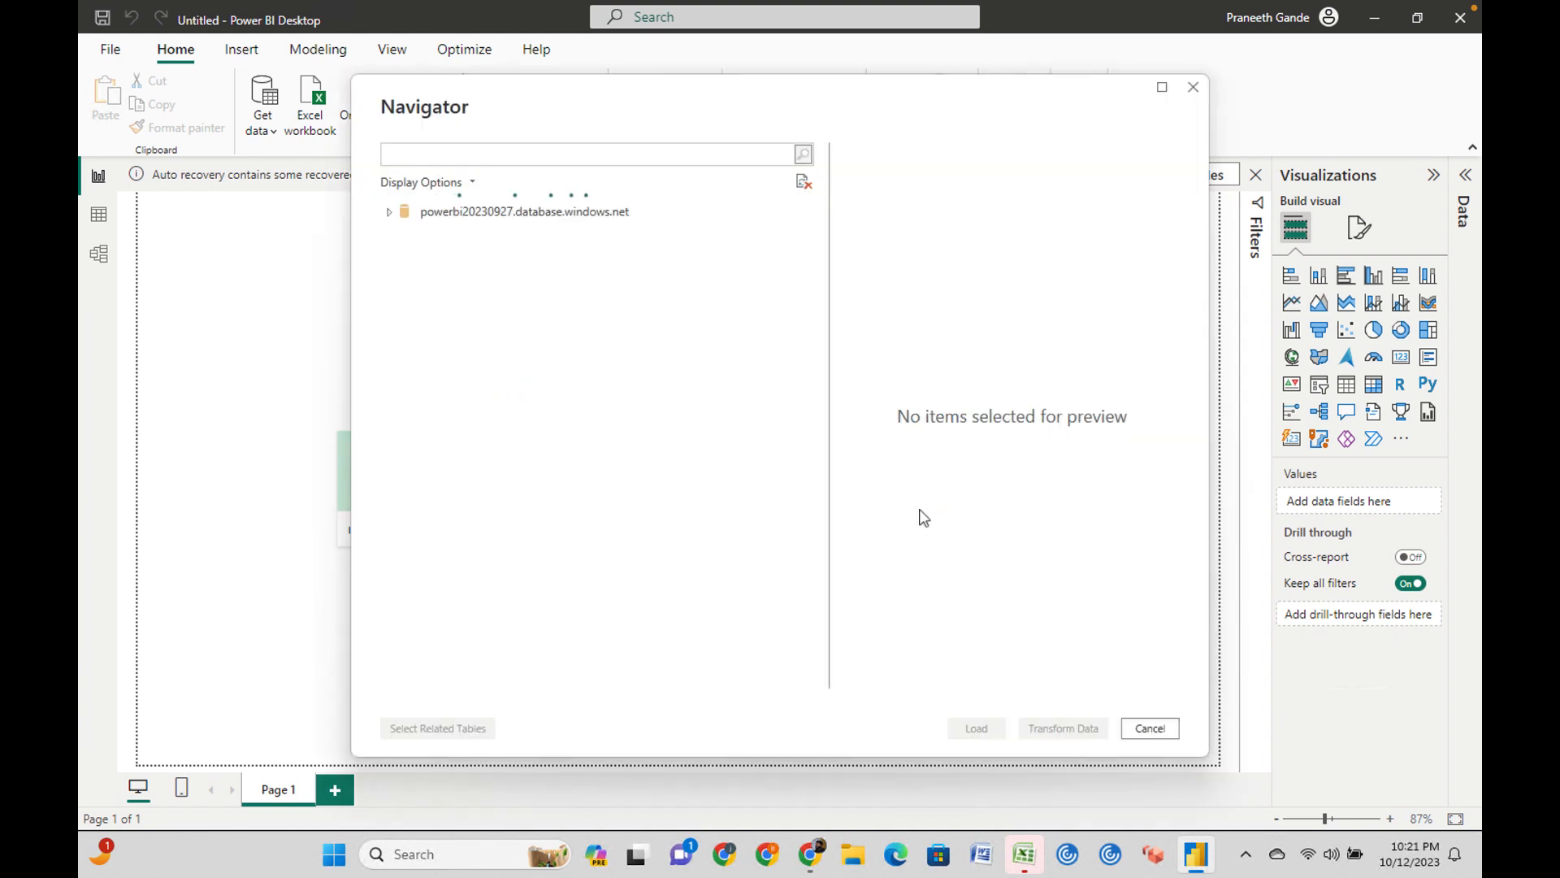
Expand the powerbi20230927 server and its adv-works database in Navigator to list the 19 items.
click(390, 216)
click(390, 213)
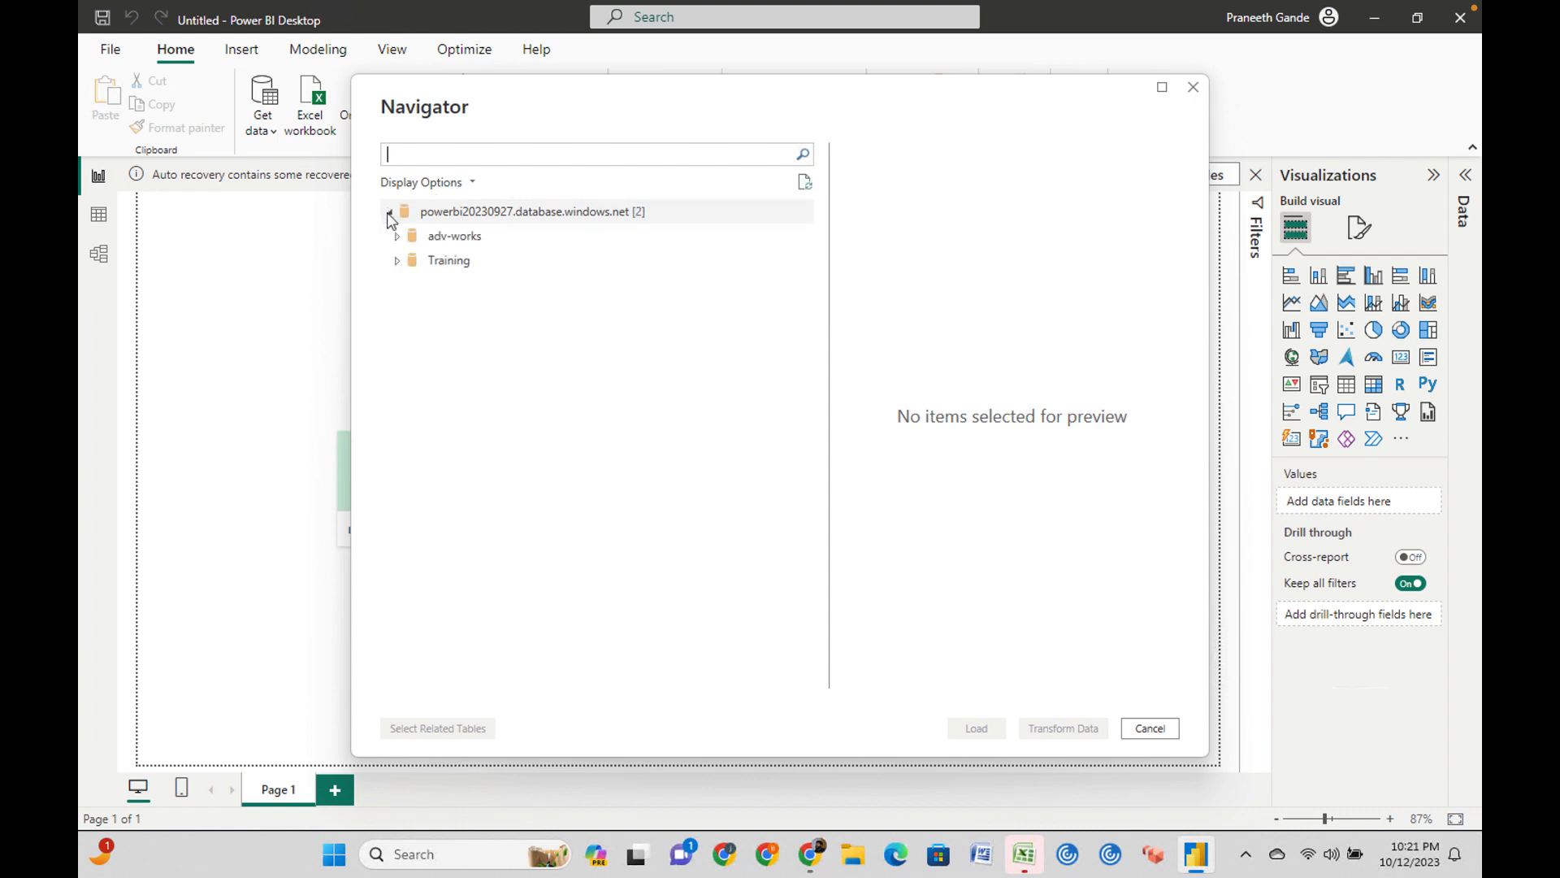
click(398, 242)
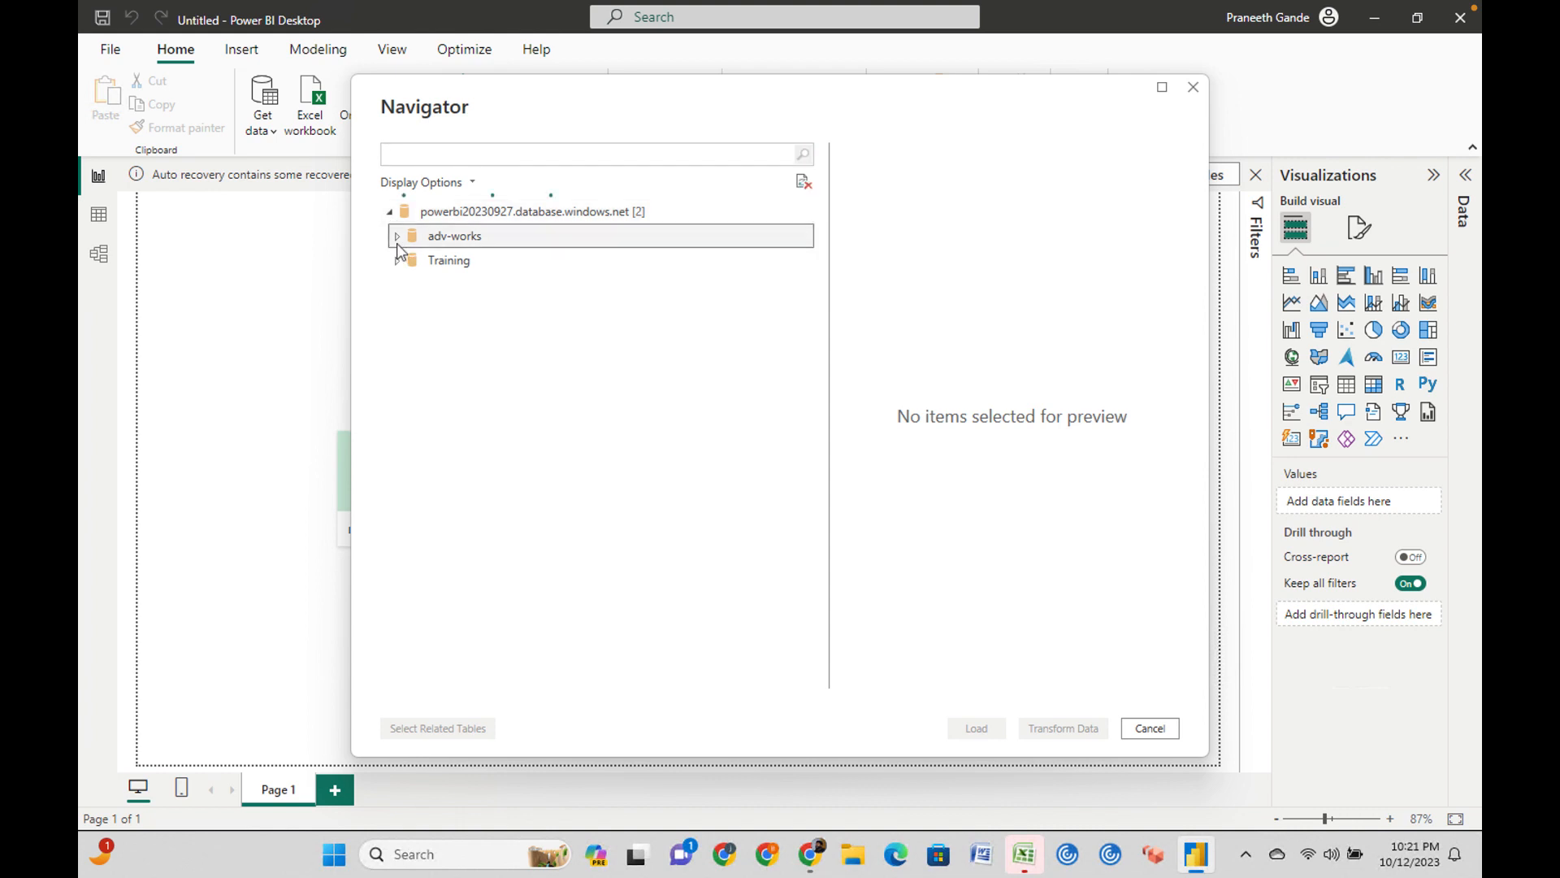
click(395, 237)
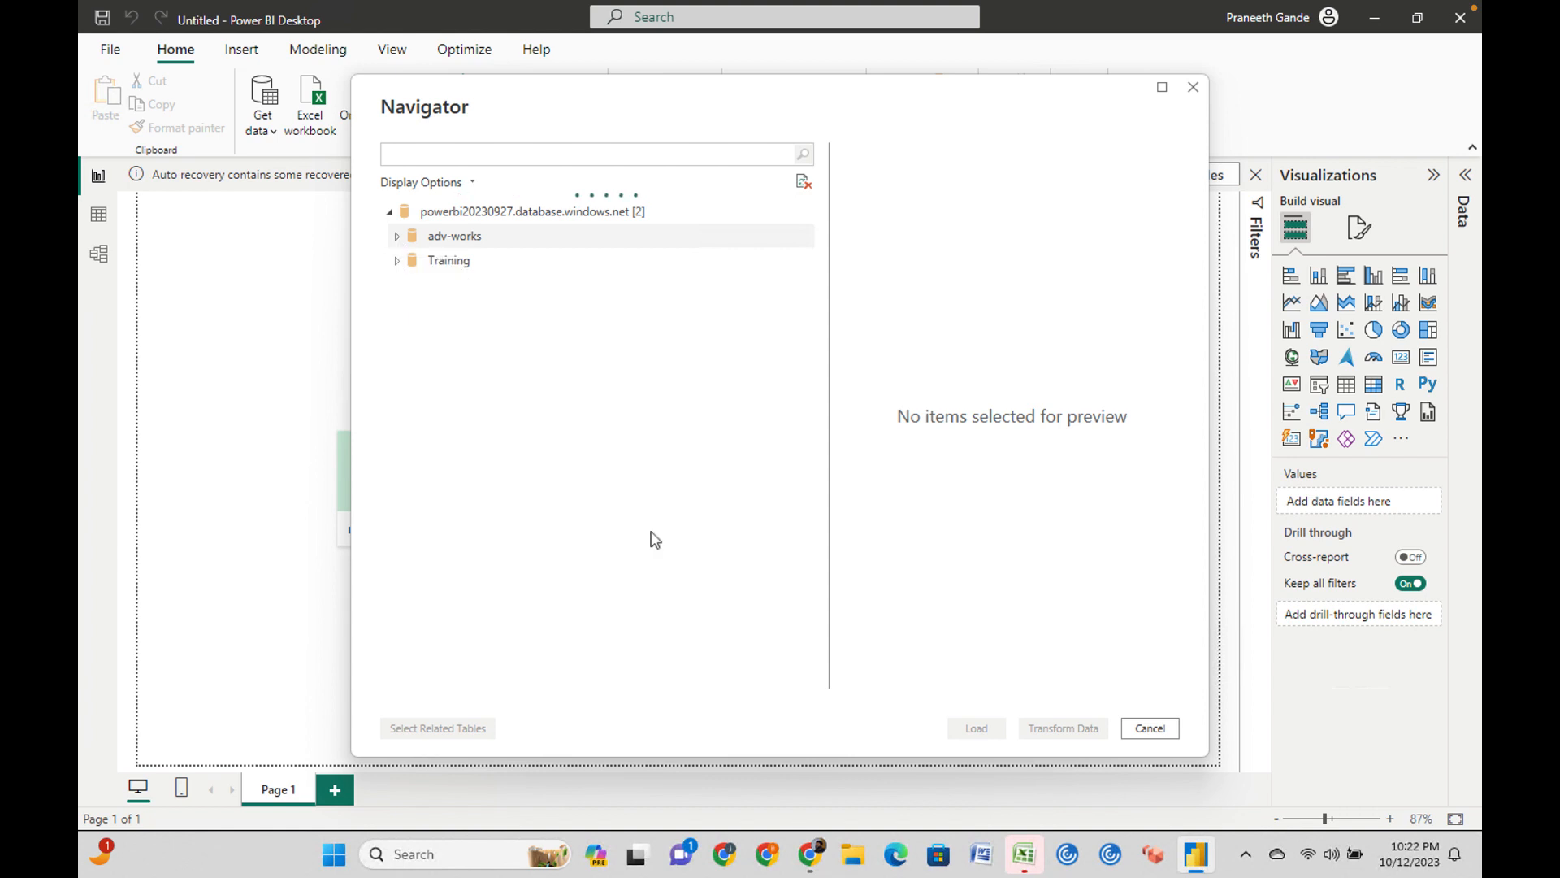
click(398, 244)
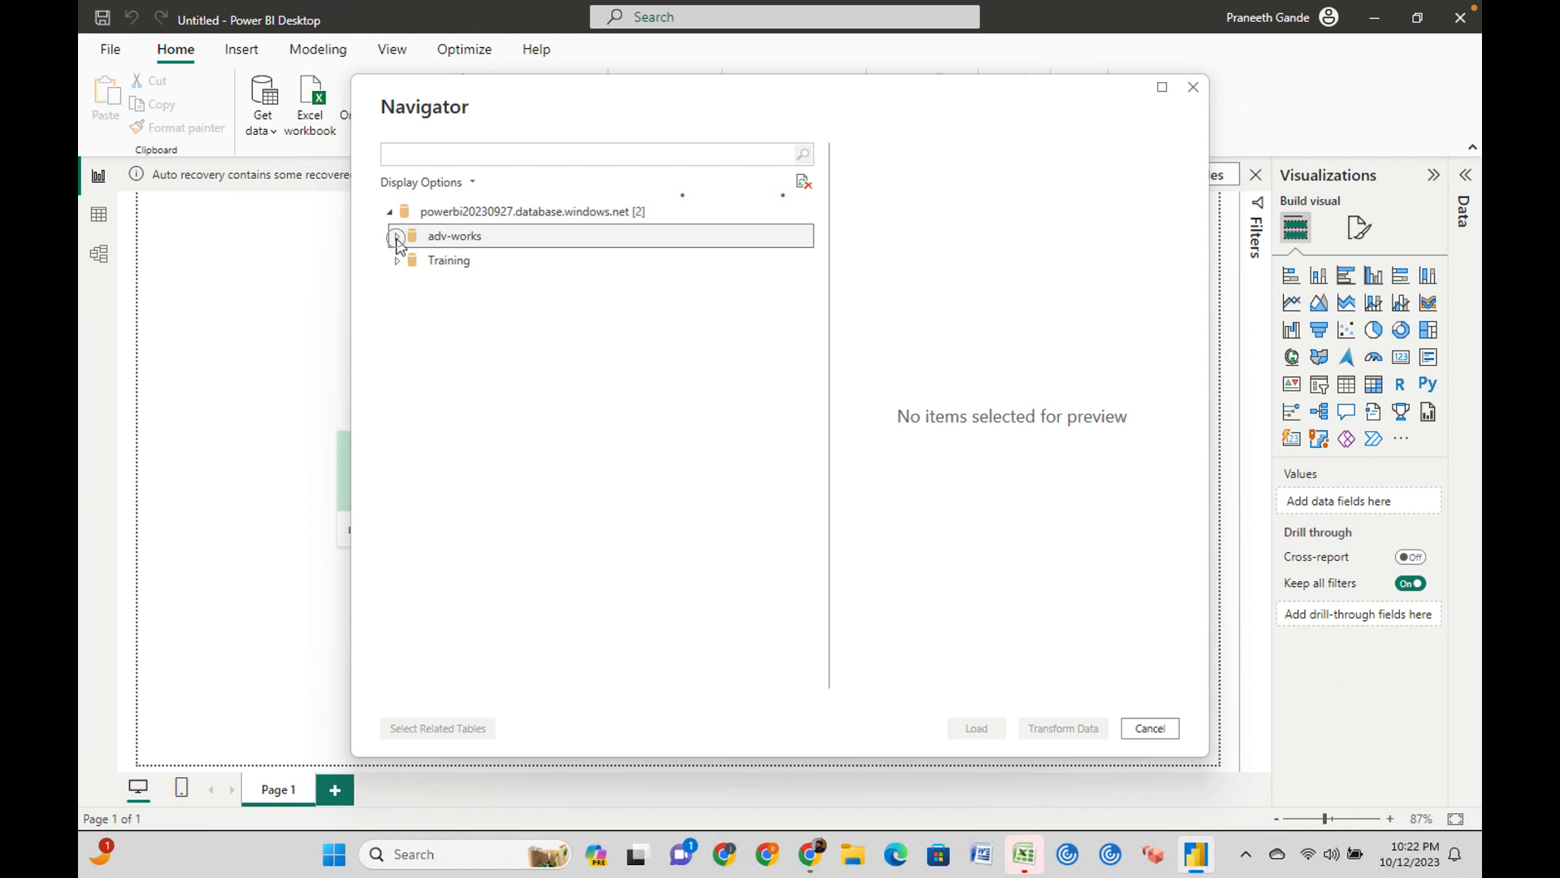
click(397, 260)
click(397, 238)
click(448, 214)
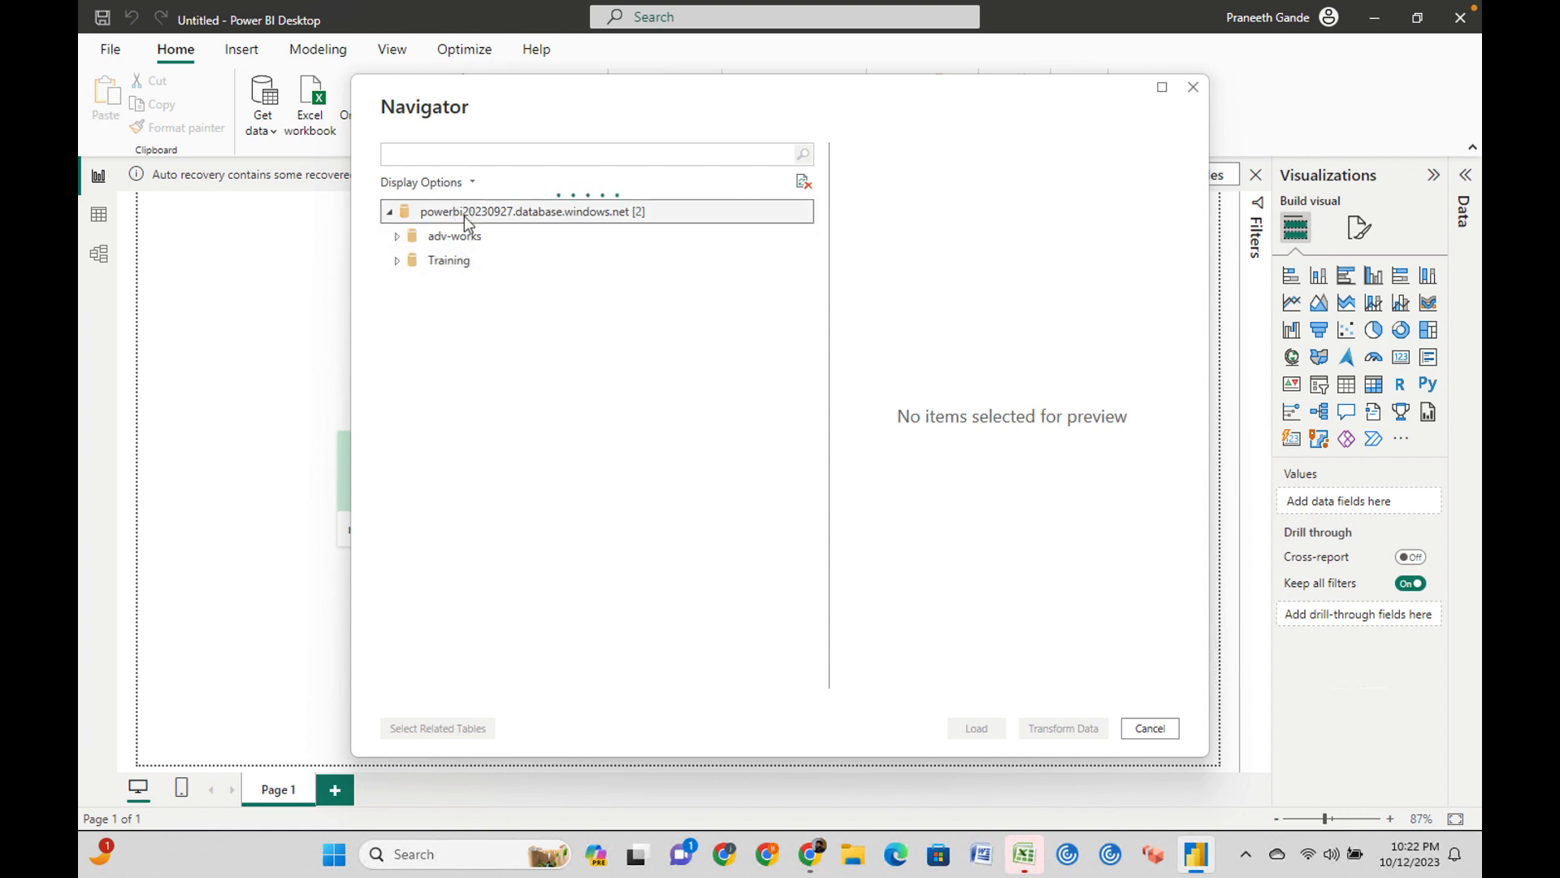
click(395, 234)
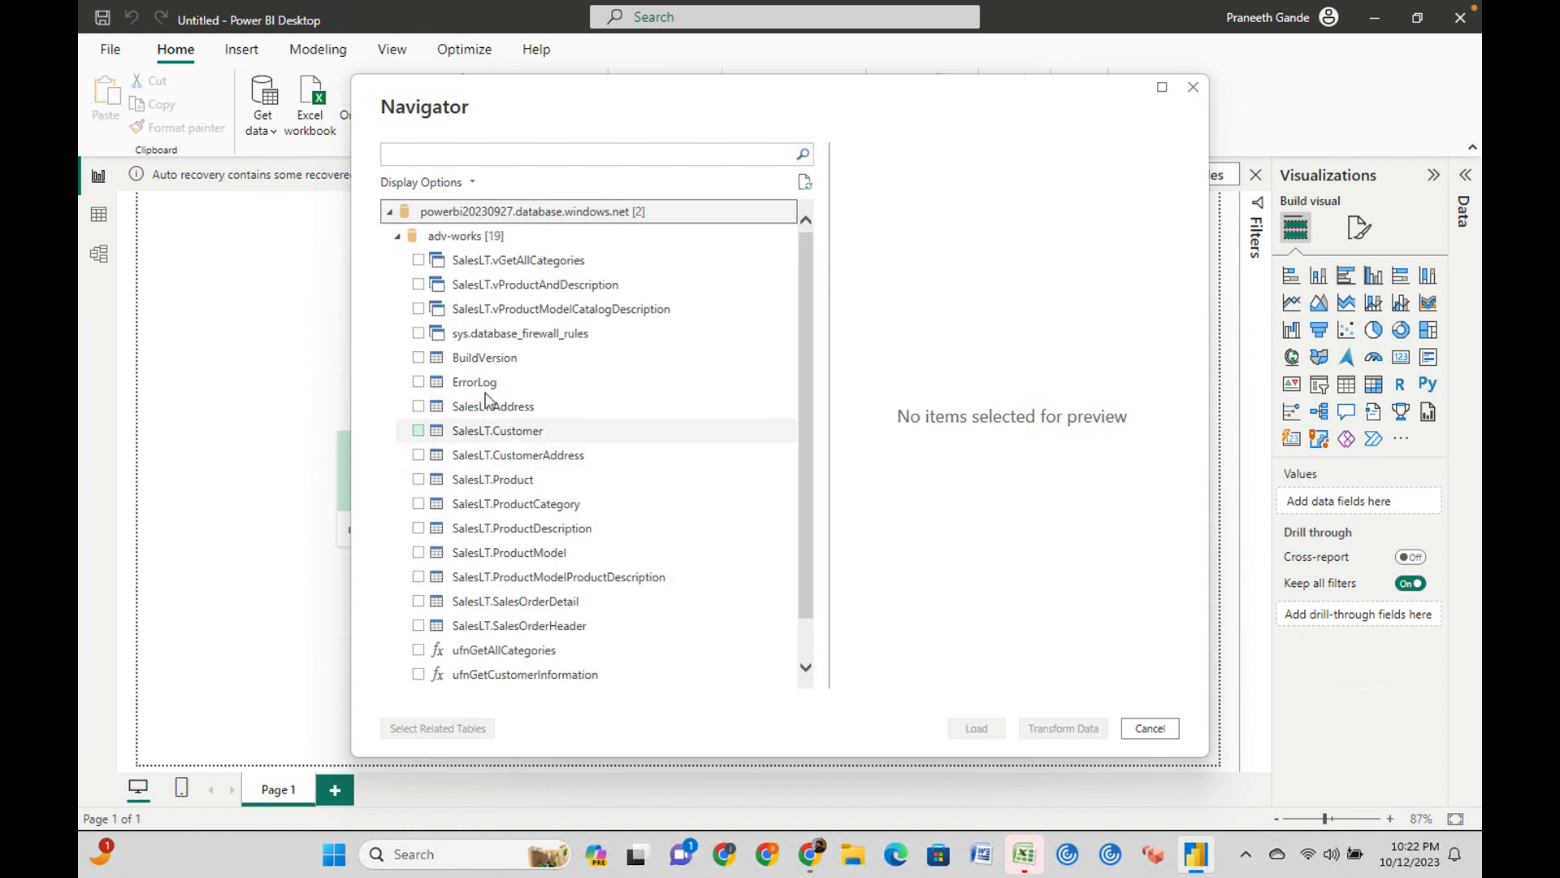
Tick SalesLT Address, Customer, CustomerAddress, Product, ProductCategory and ProductDescription in Navigator.
click(419, 407)
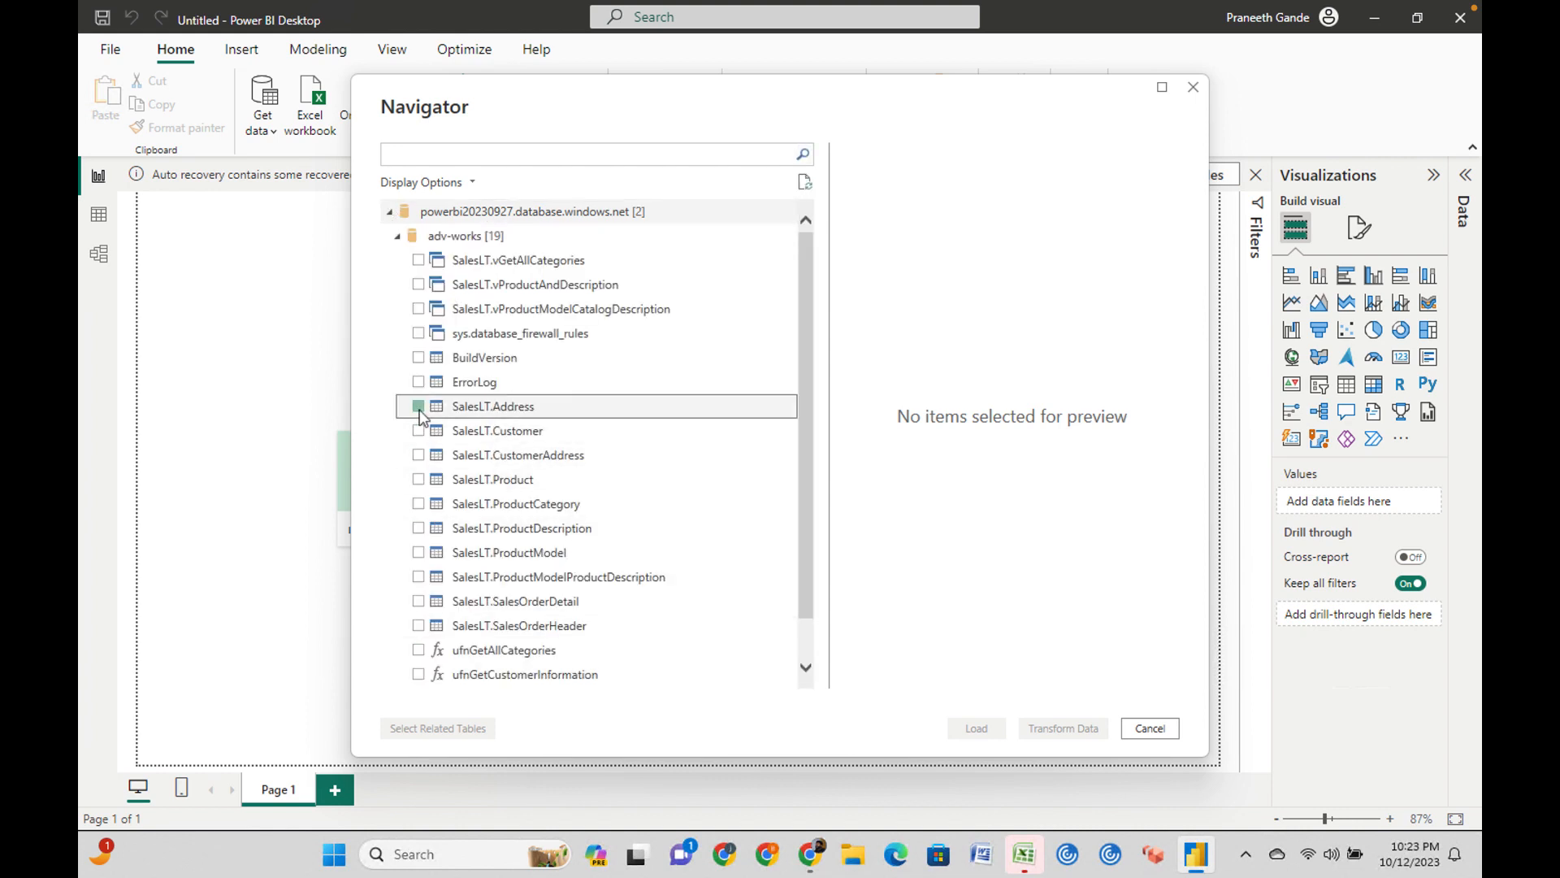
click(419, 431)
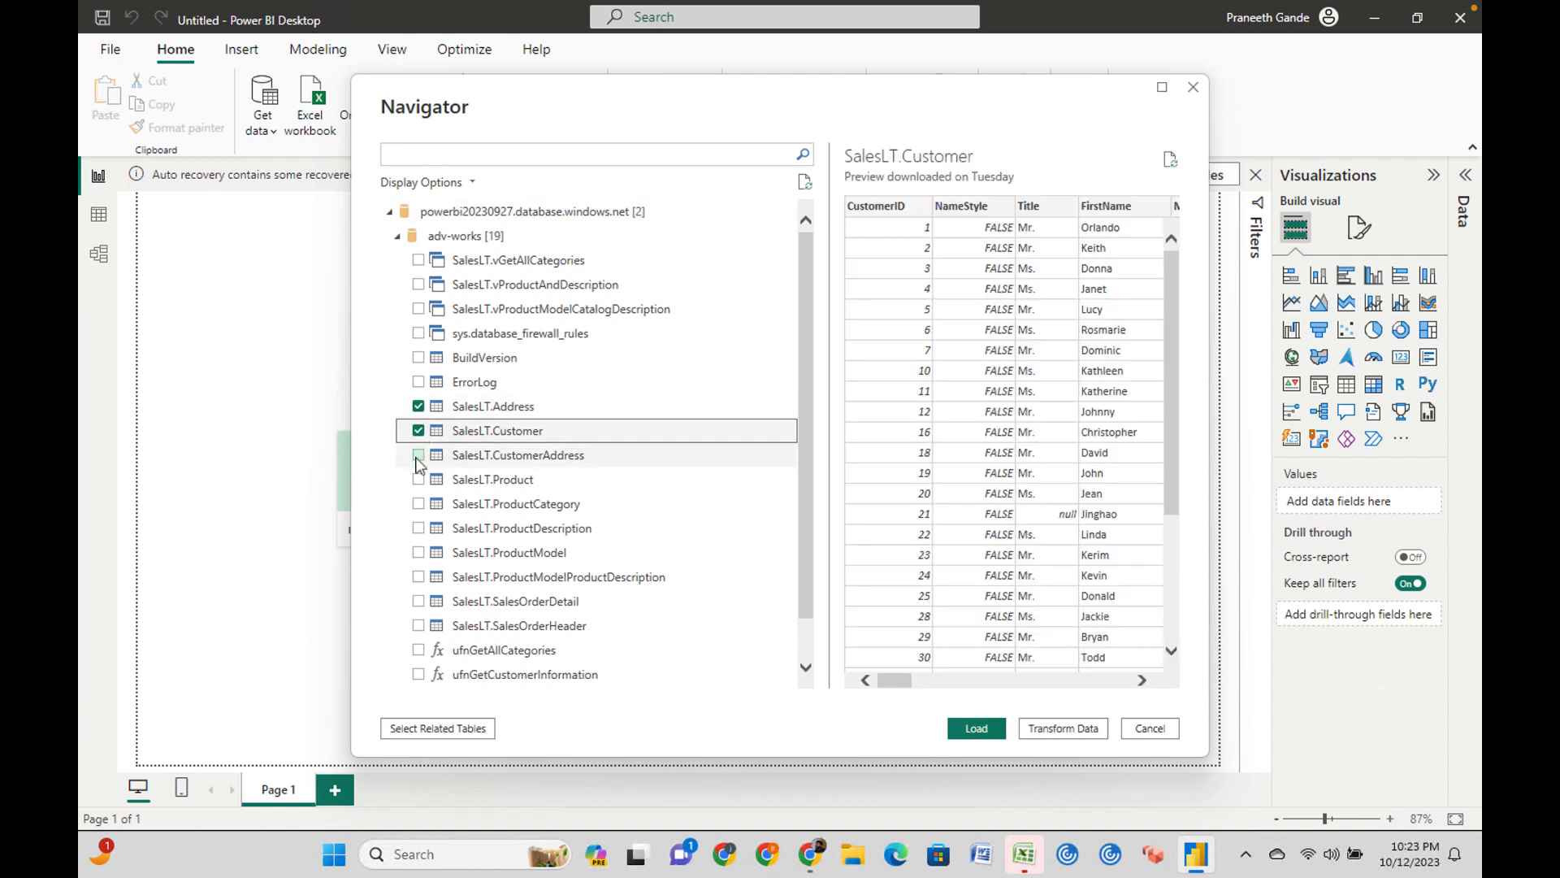
click(419, 455)
click(418, 479)
click(418, 504)
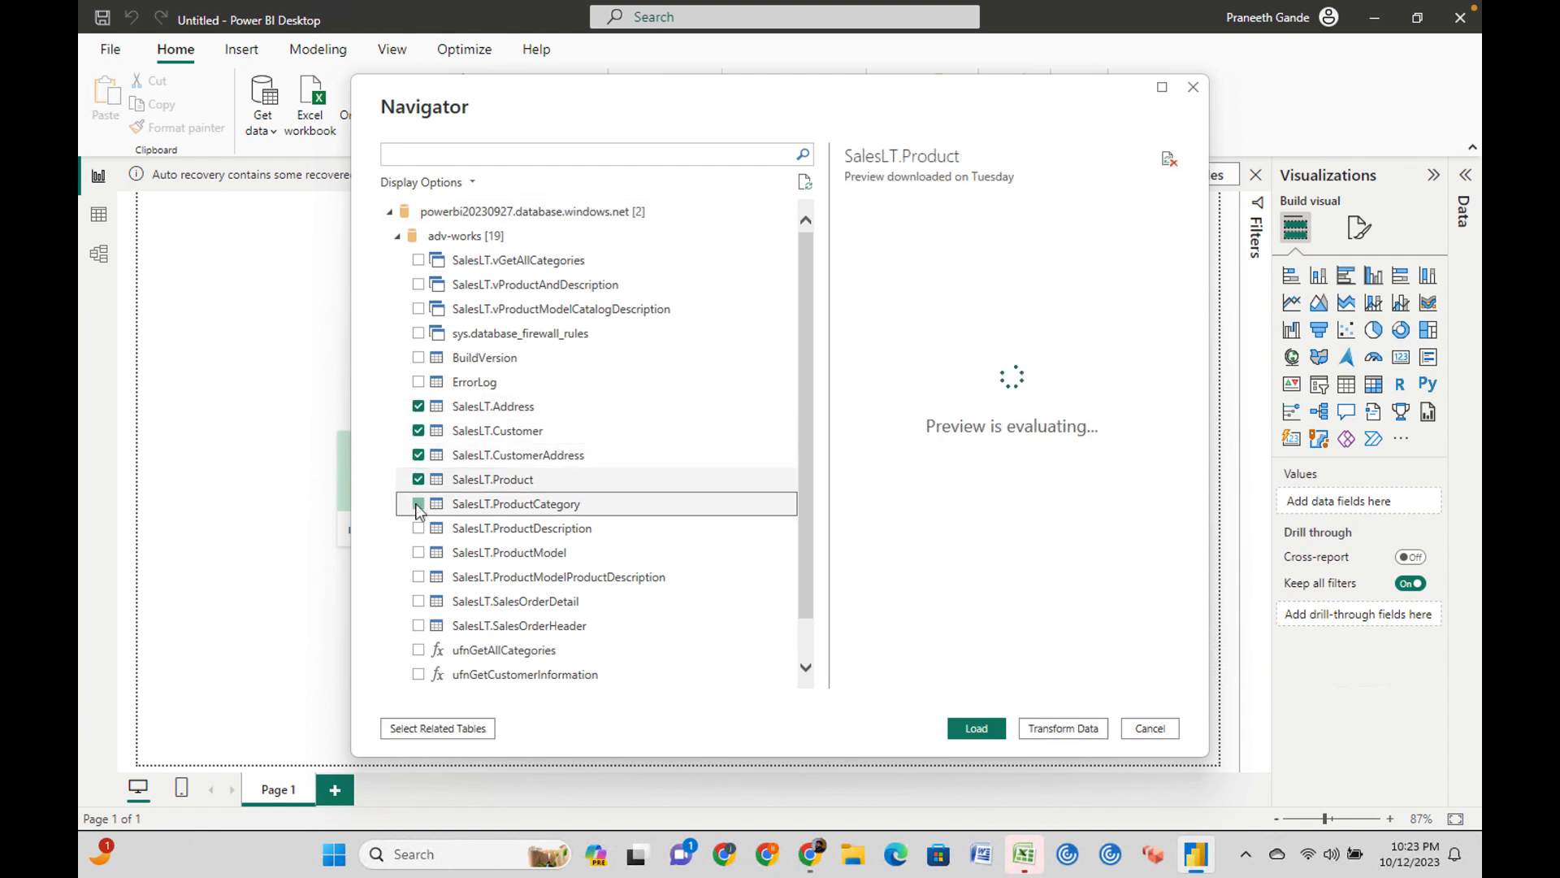
click(419, 528)
Tick SalesLT ProductModel, ProductModelProductDescription, SalesOrderDetail and SalesOrderHeader, then load the selection.
click(419, 553)
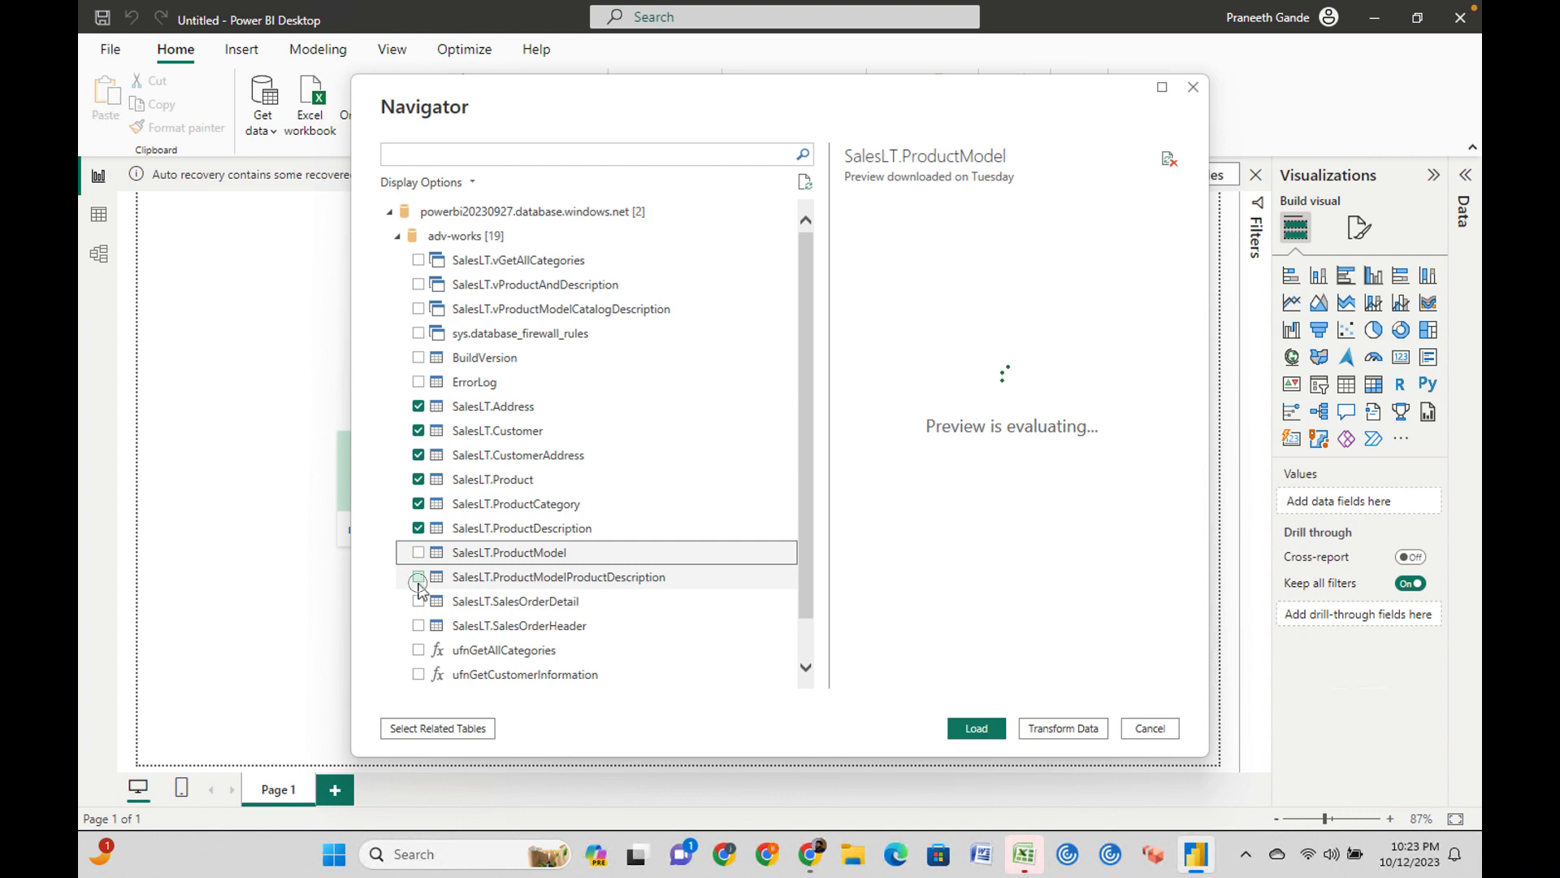
click(418, 577)
click(418, 553)
click(419, 577)
click(419, 602)
click(418, 626)
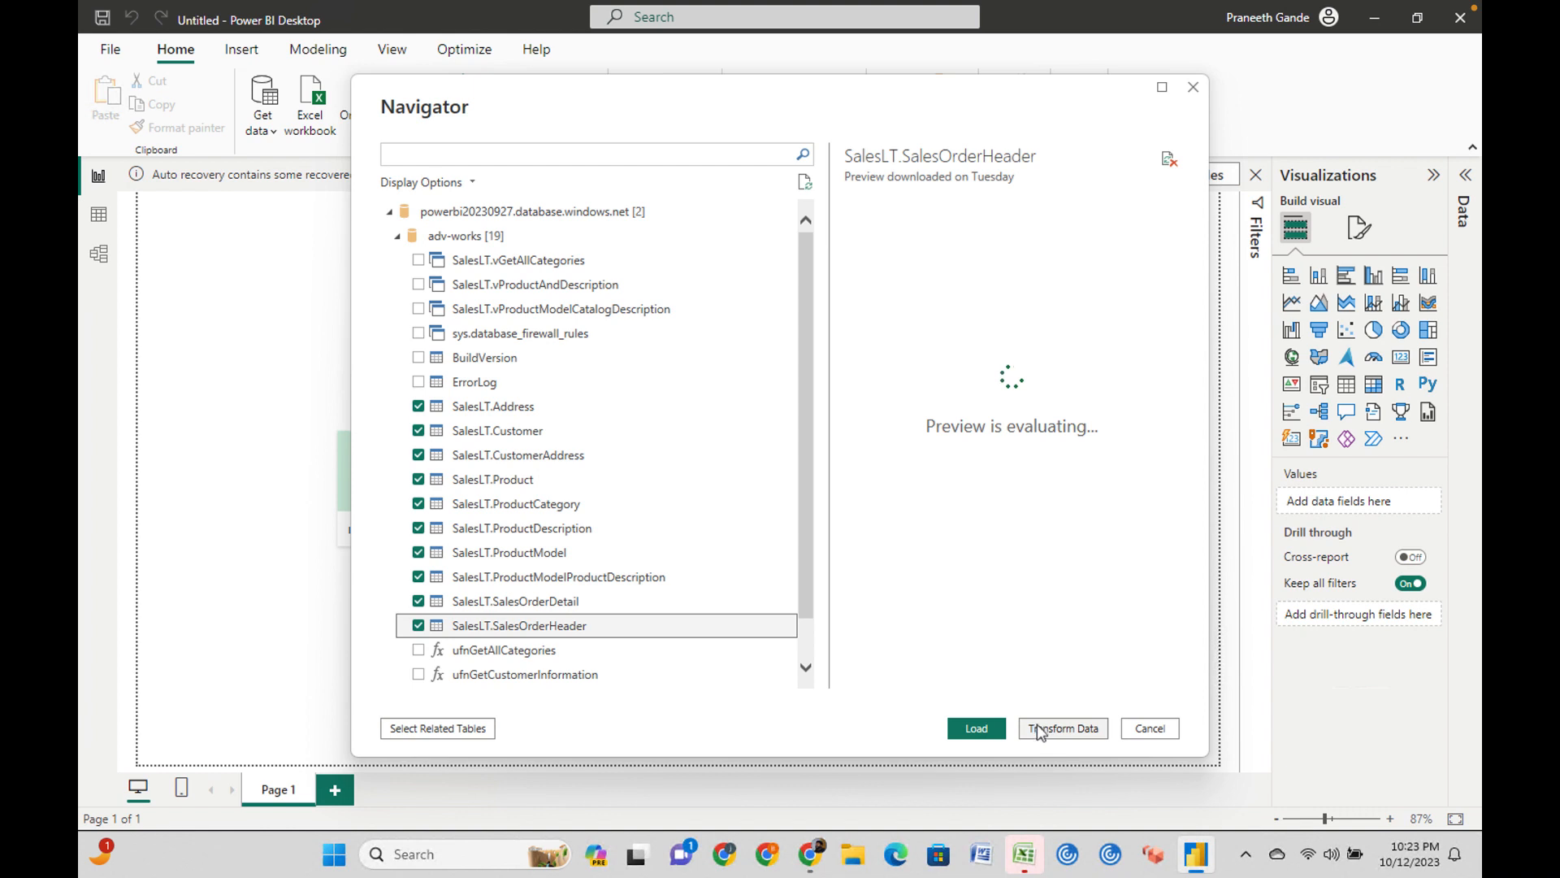
click(993, 727)
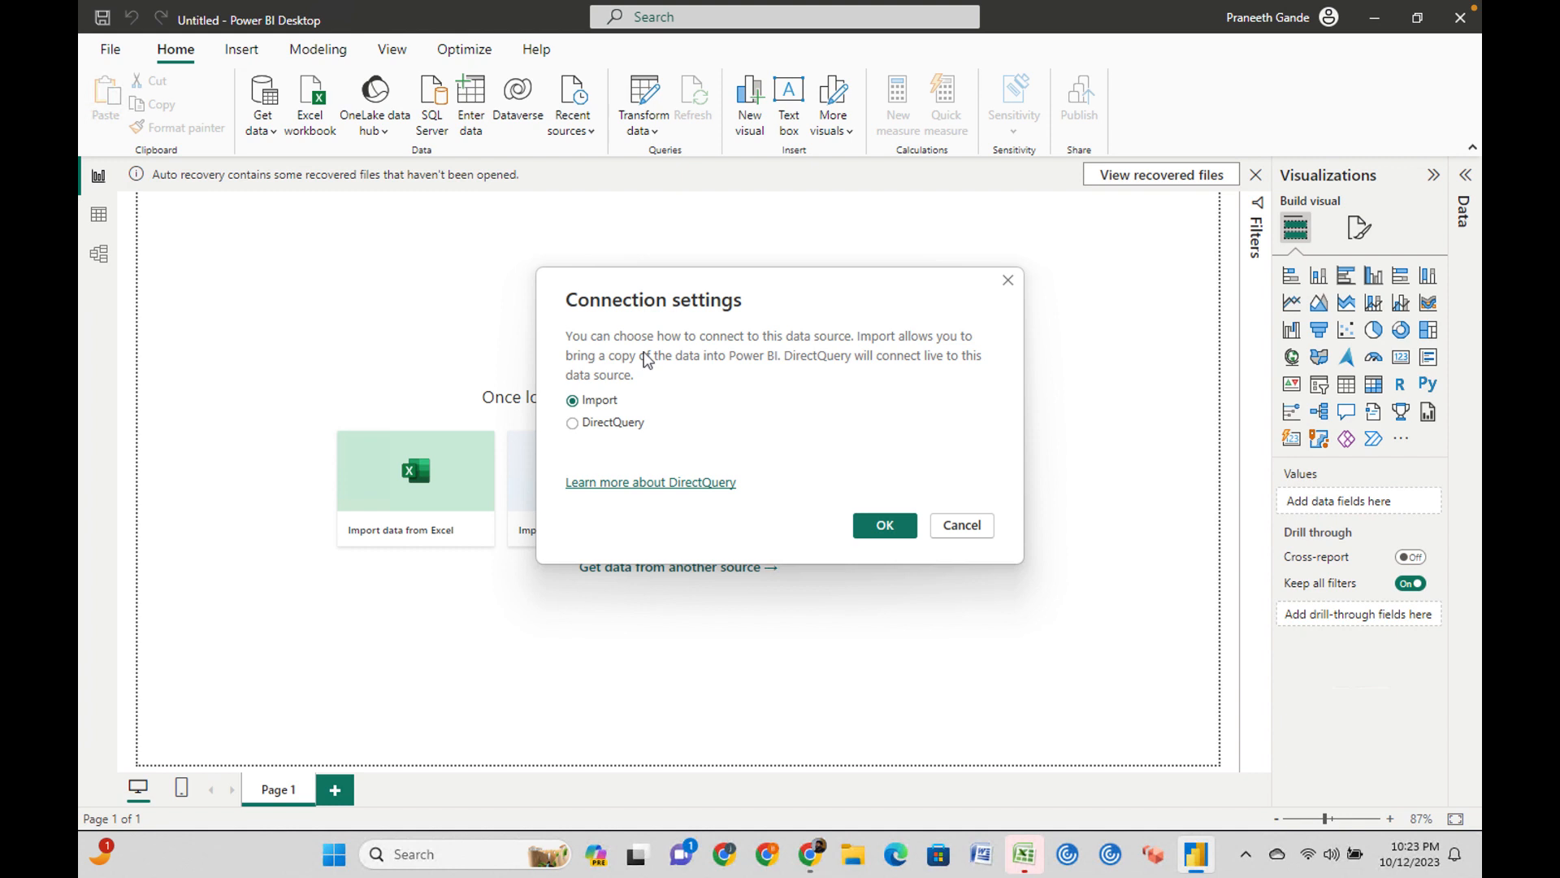
Keep Import connection mode and load the ten SalesLT tables into the data model.
click(891, 526)
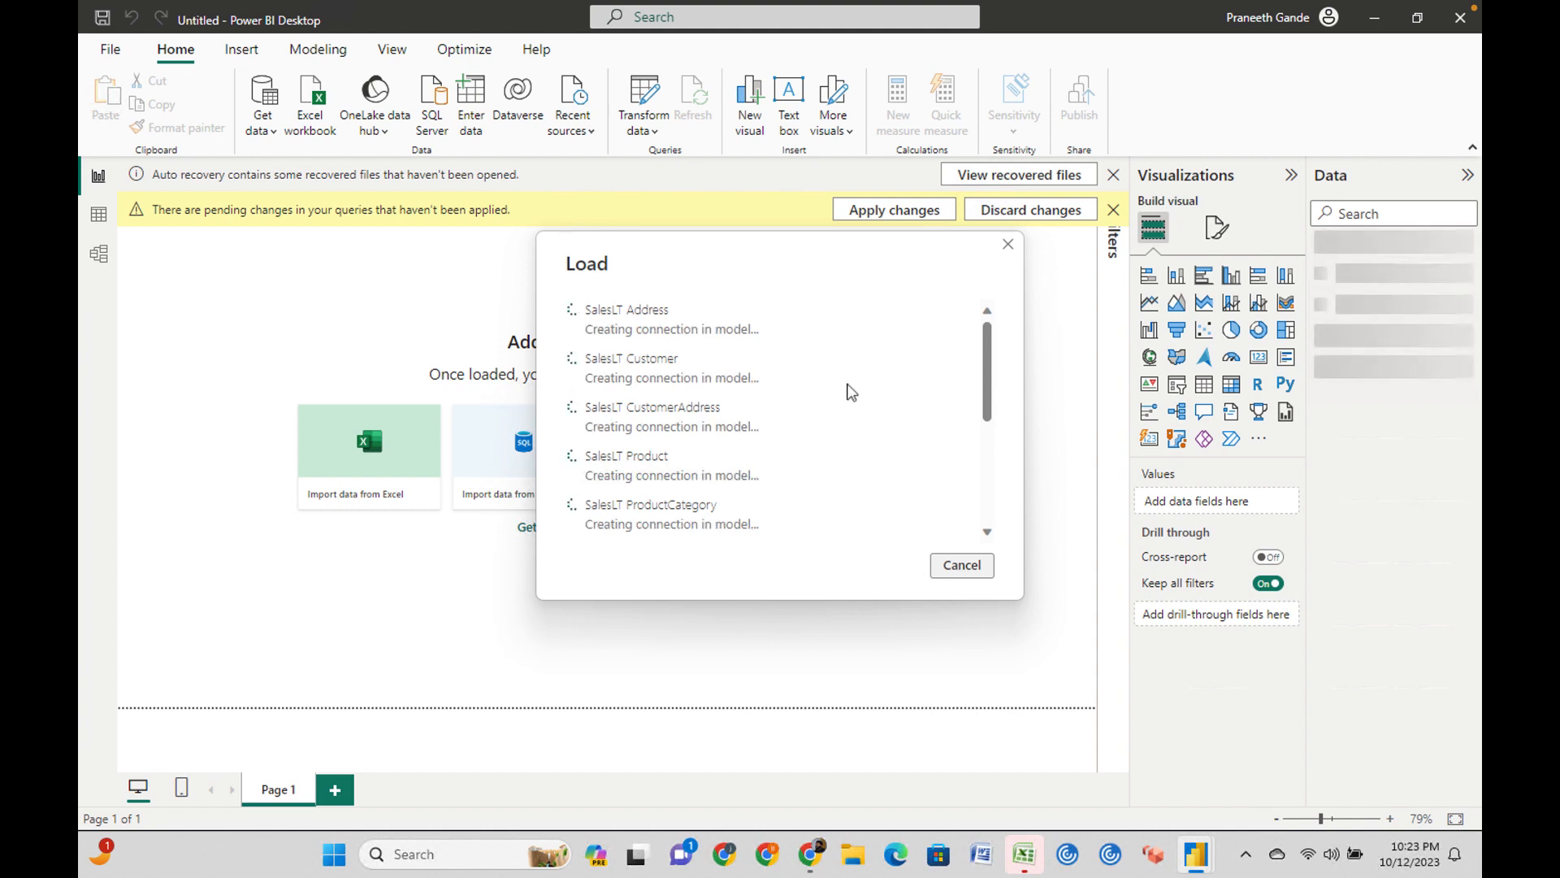
drag(989, 383, 989, 520)
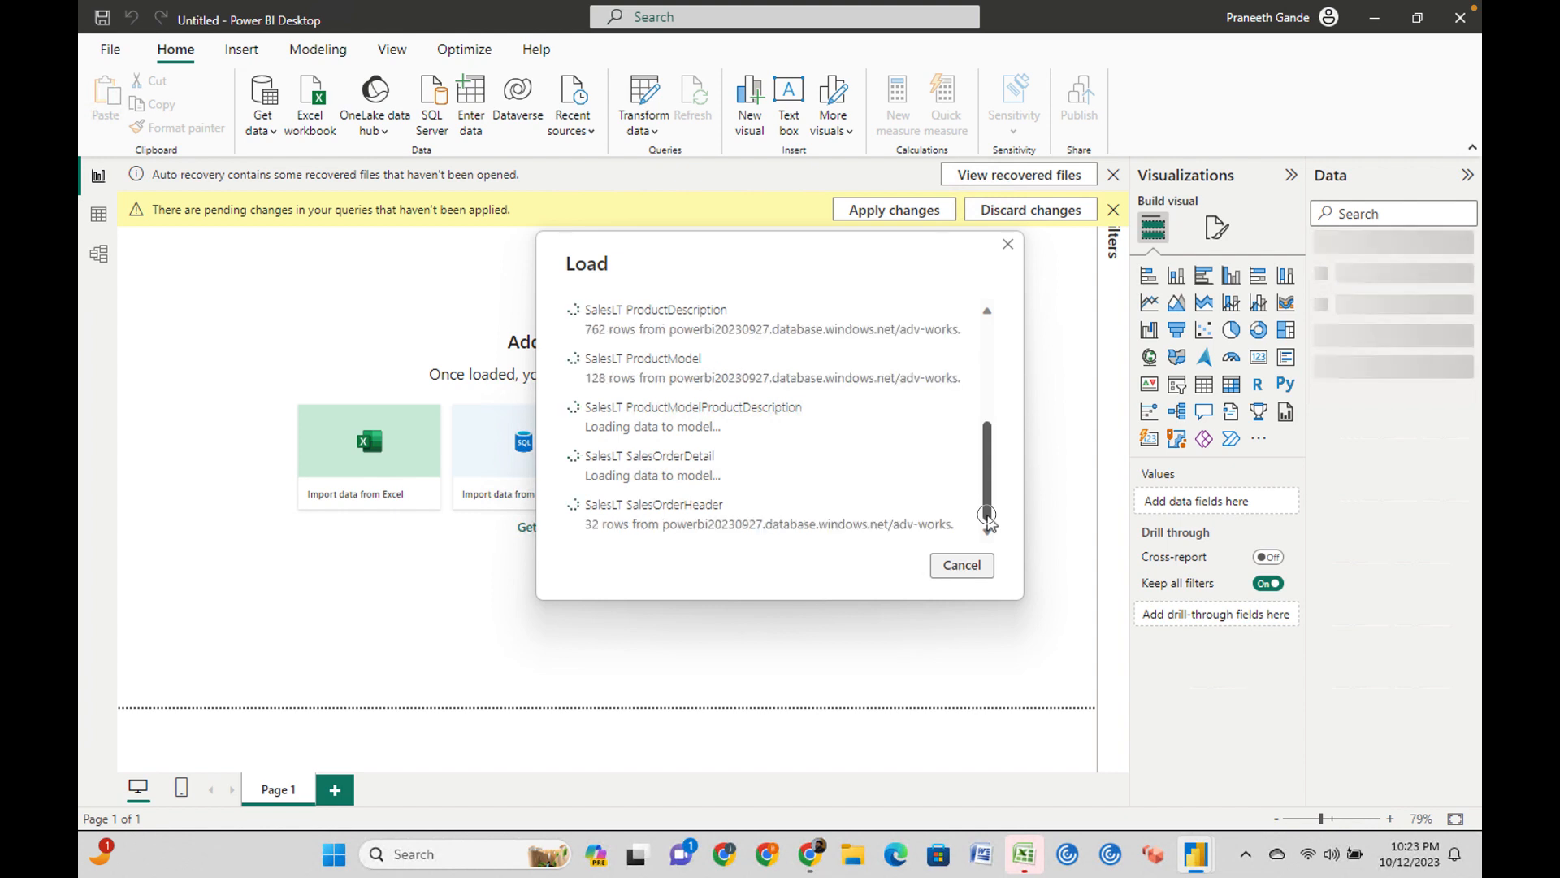
drag(985, 501, 990, 354)
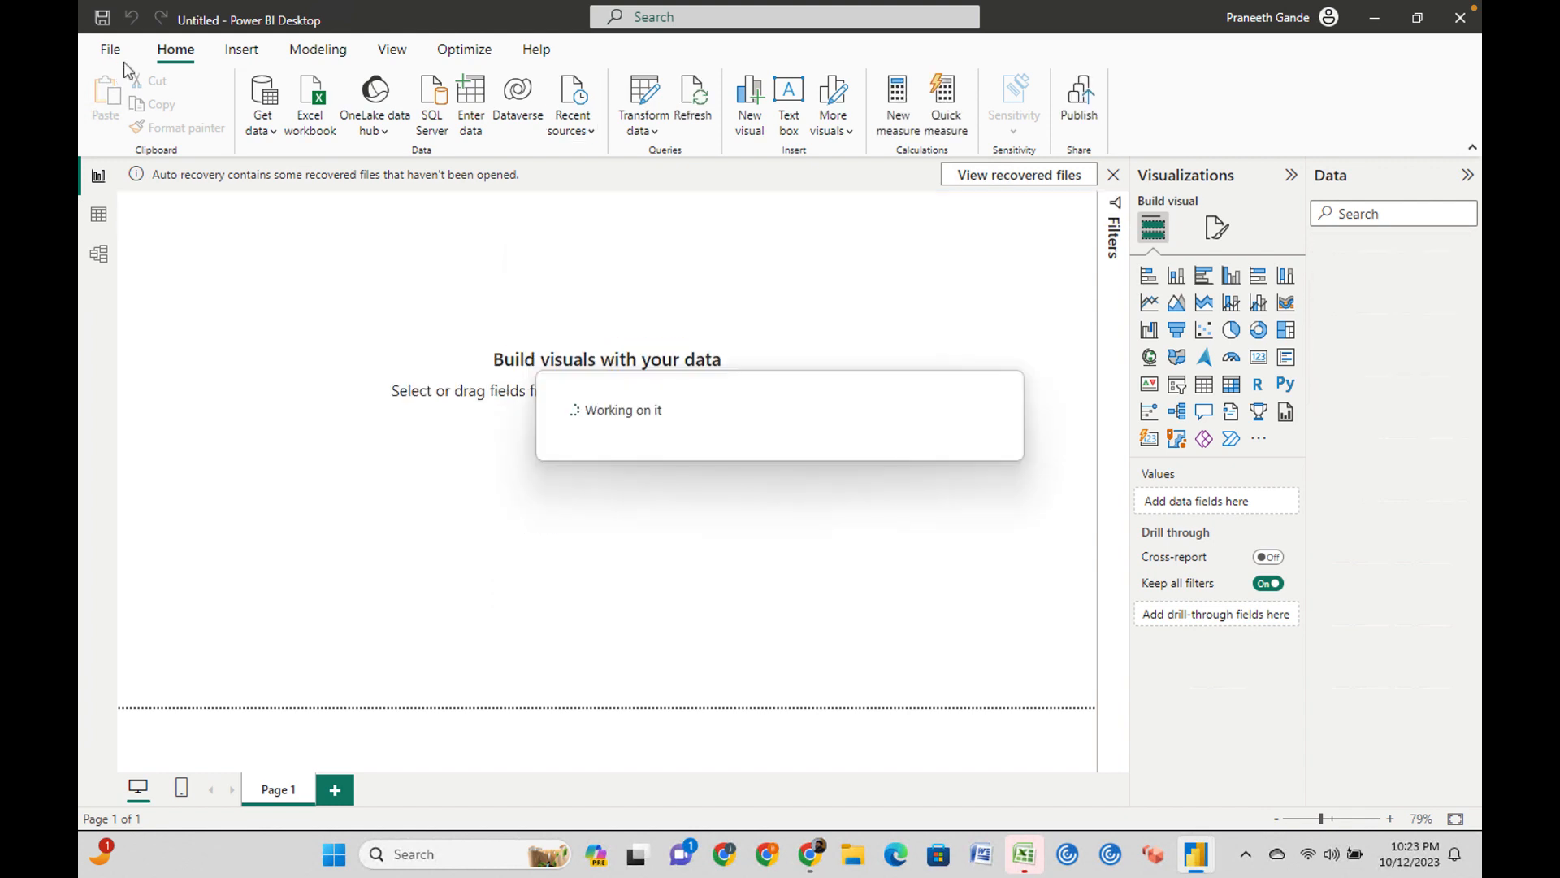
click(110, 49)
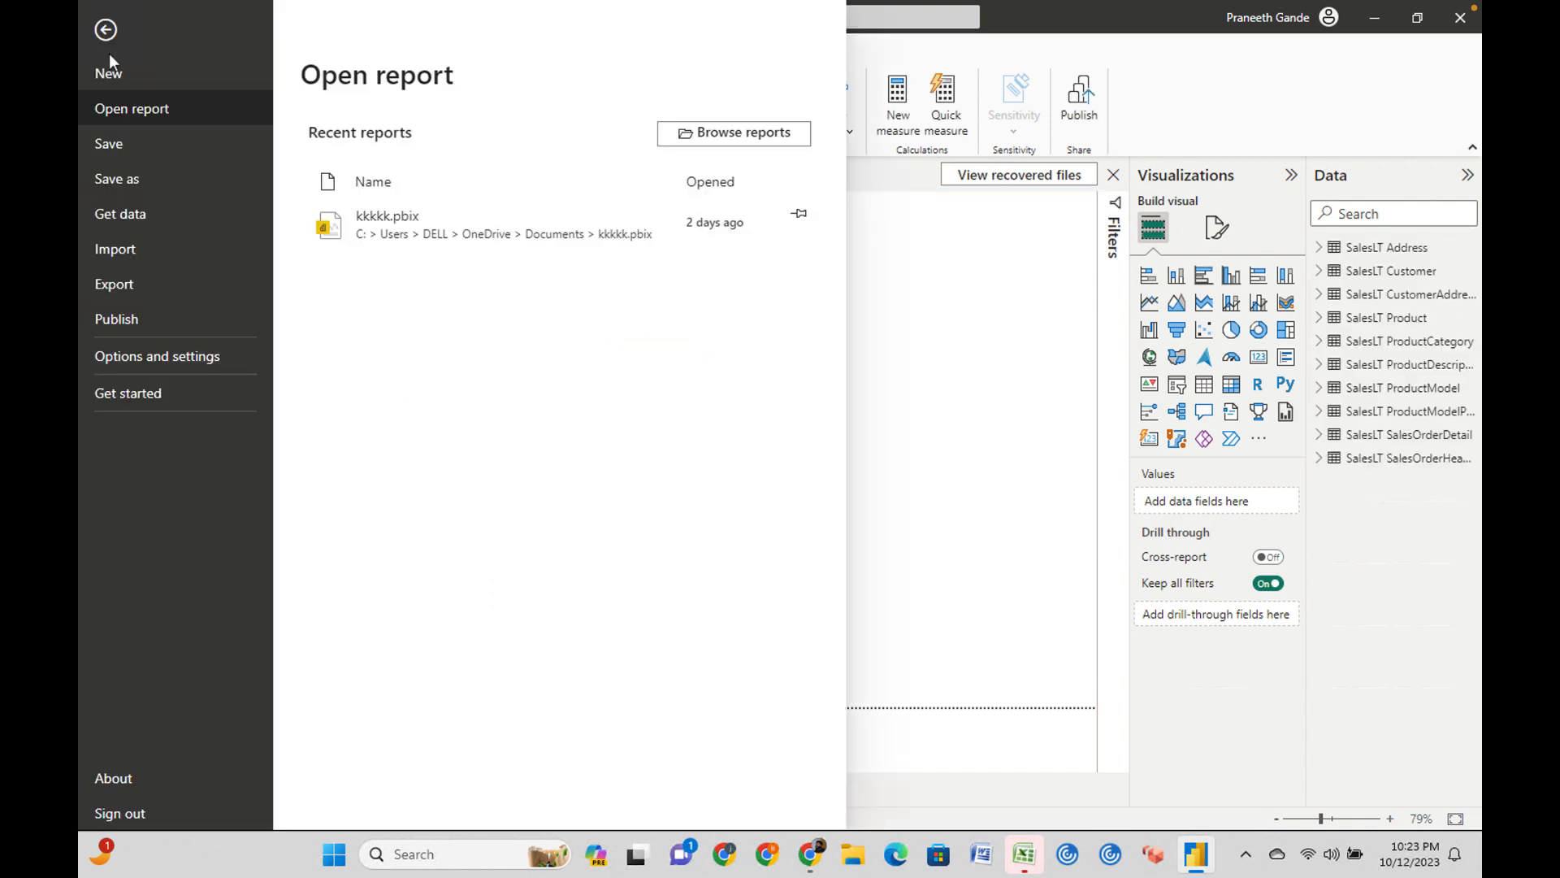
Save the report as PowerBiTraining on the Desktop, then minimize Power BI Desktop.
click(130, 179)
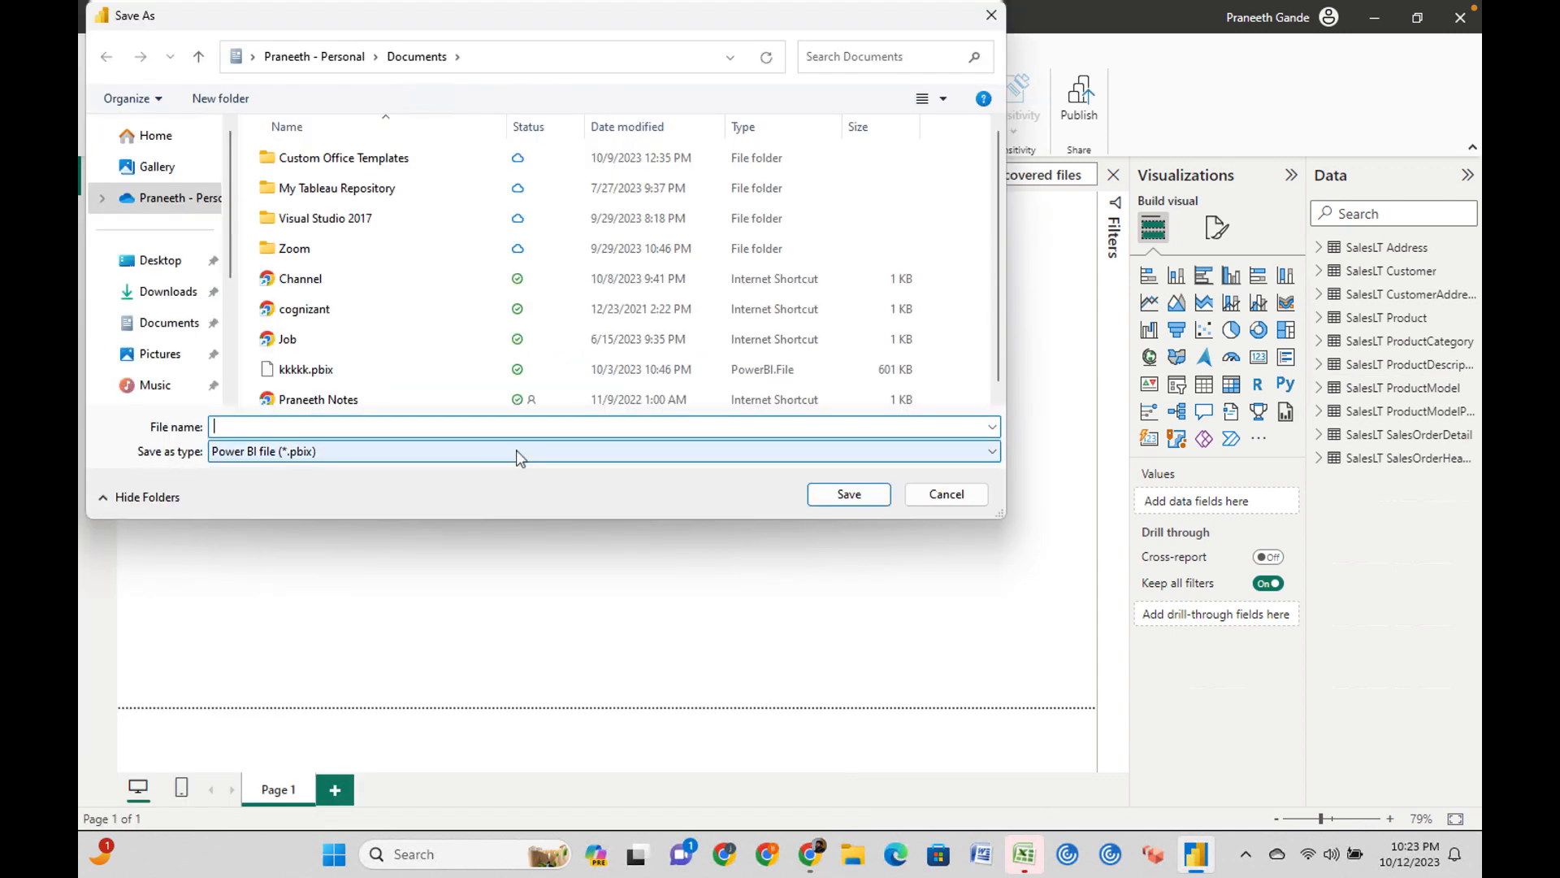
text(PowerBiTraining)
click(150, 260)
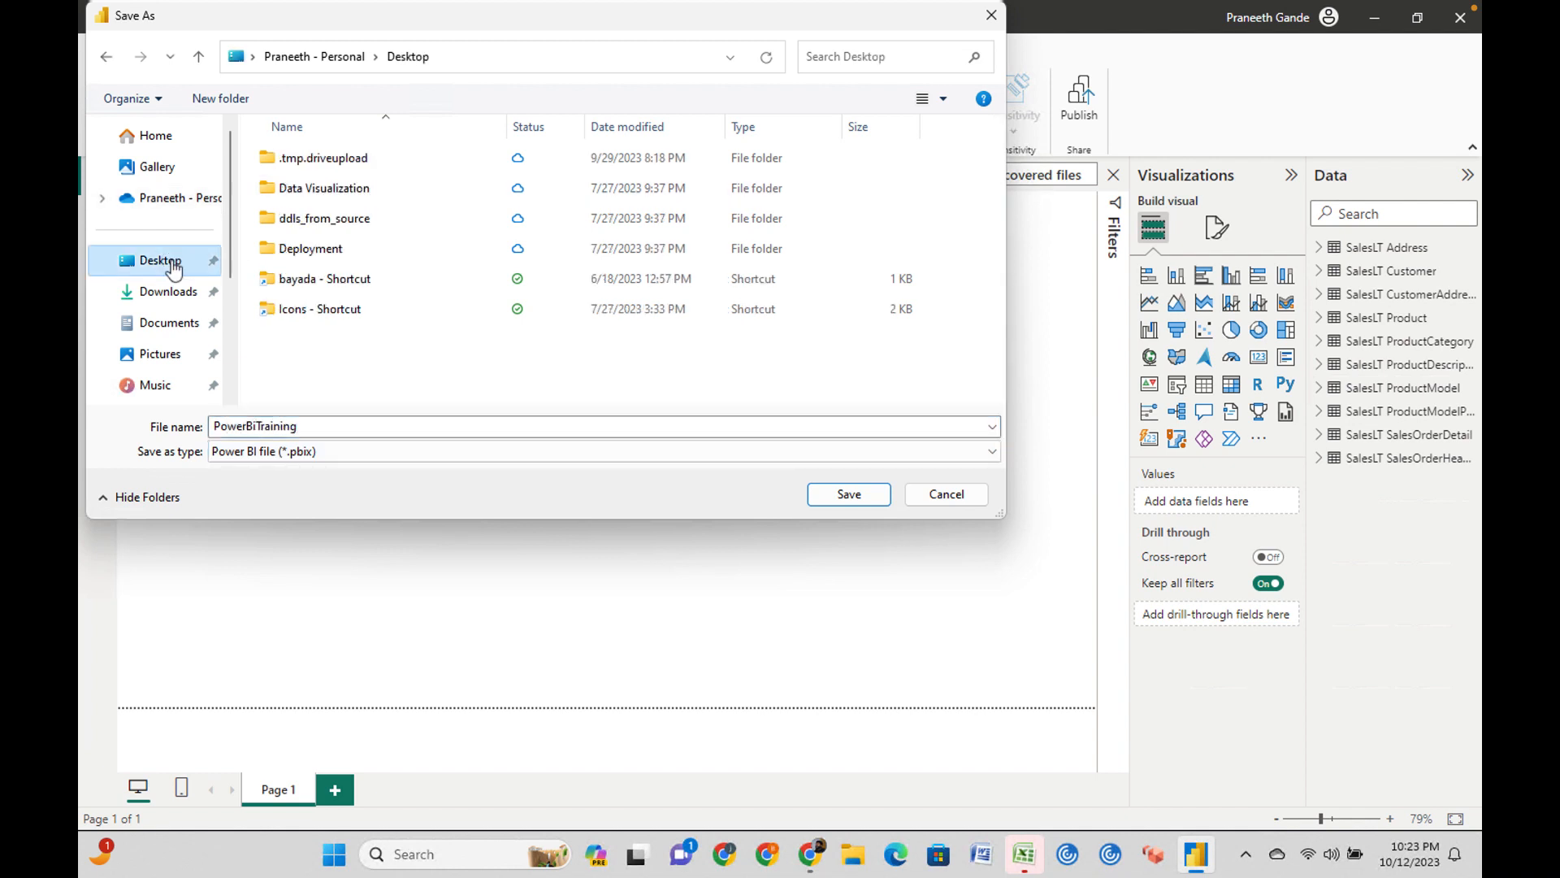
click(840, 499)
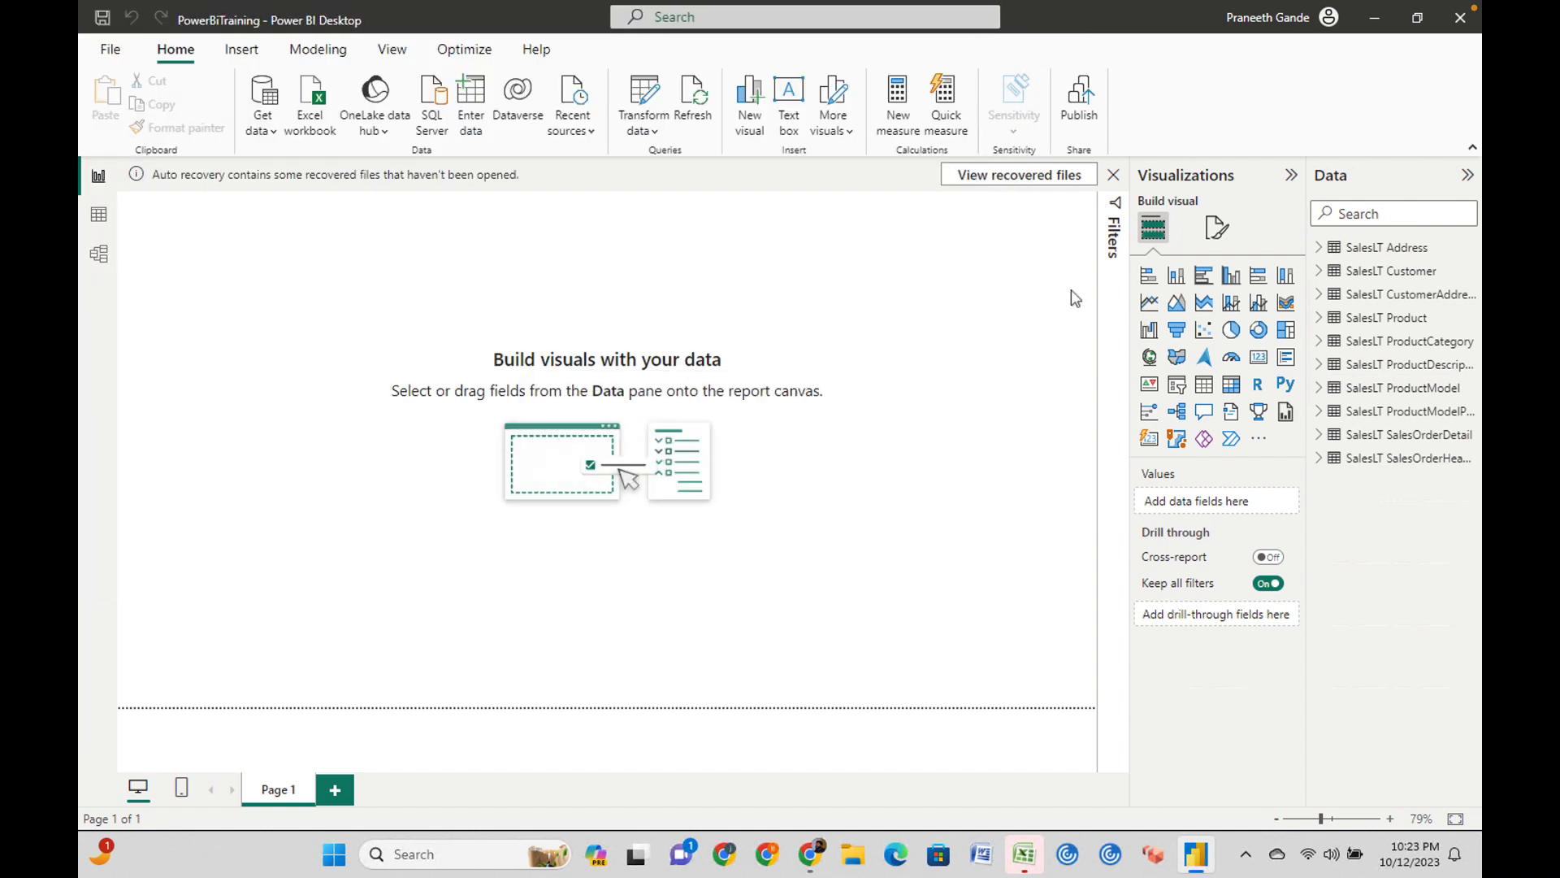
click(1372, 23)
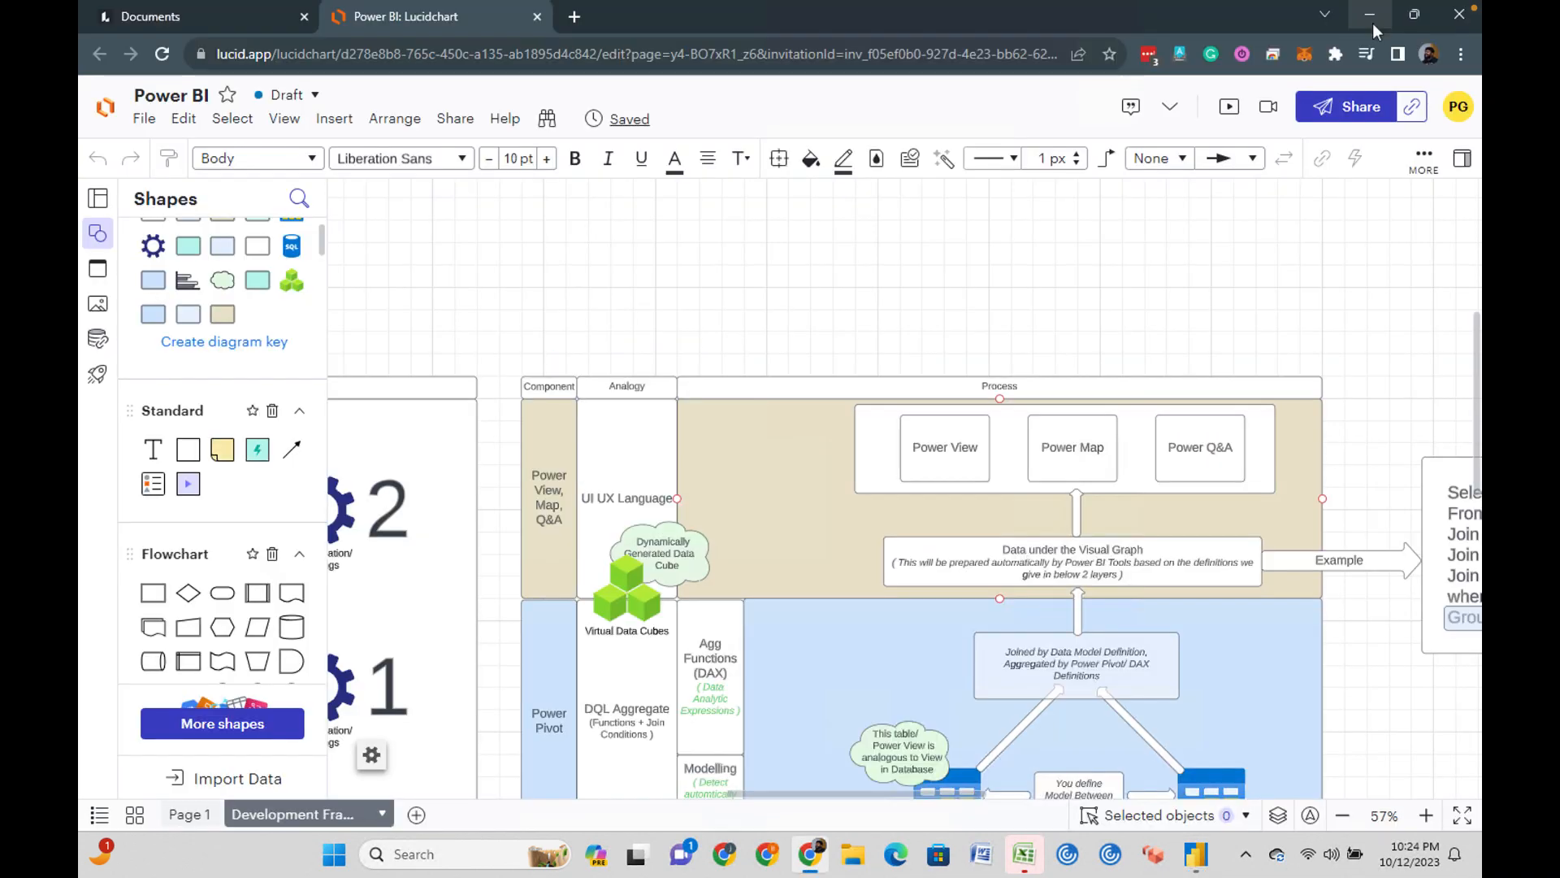
Close Excel, choosing to remove its recovered files.
click(1372, 22)
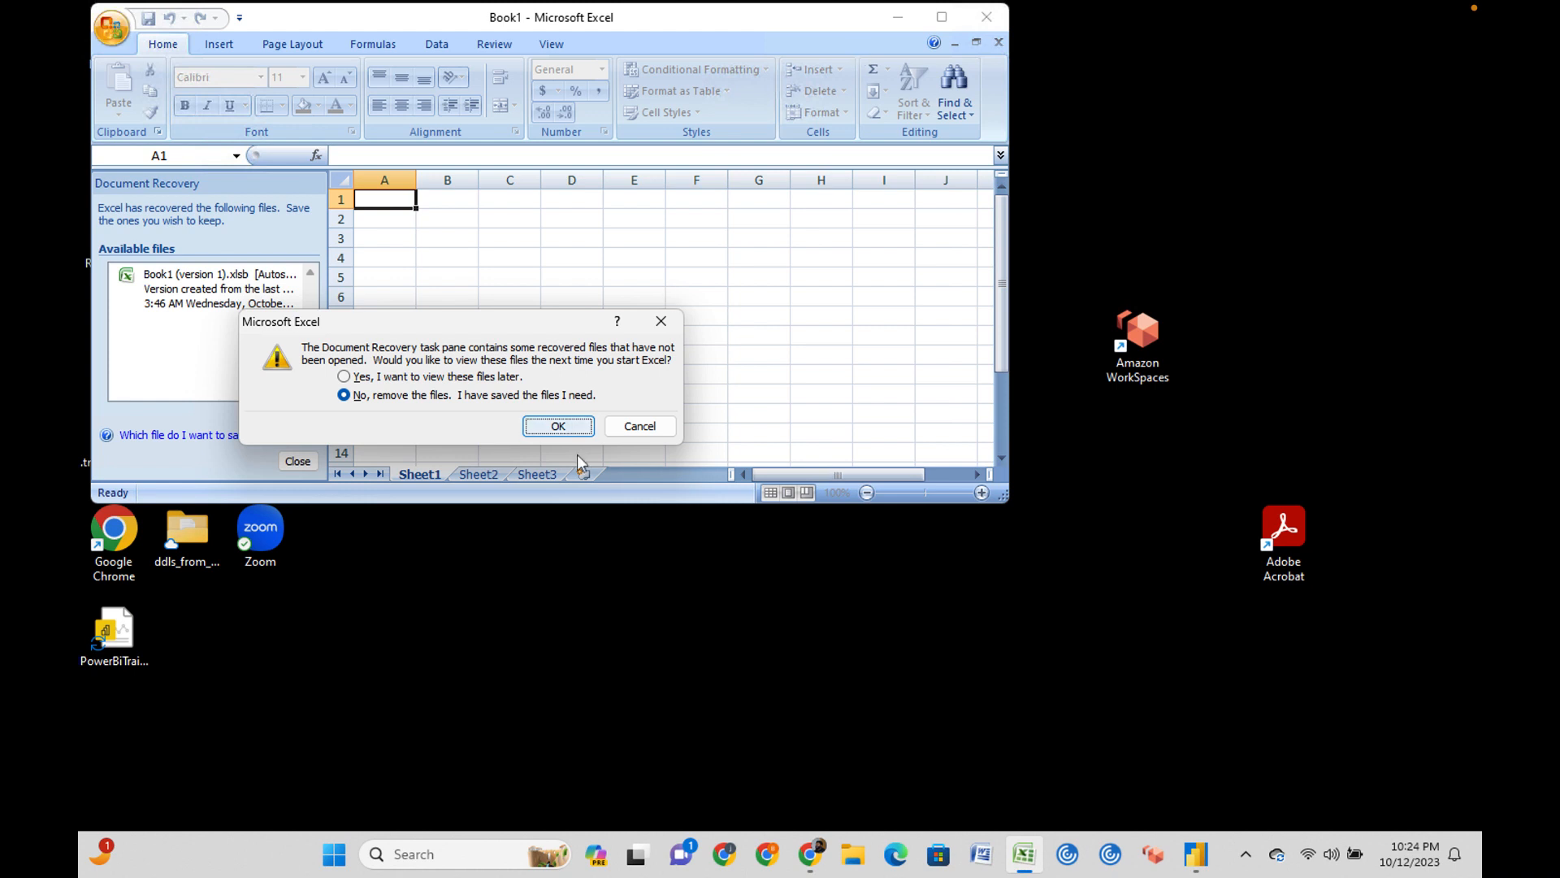
click(640, 425)
click(986, 17)
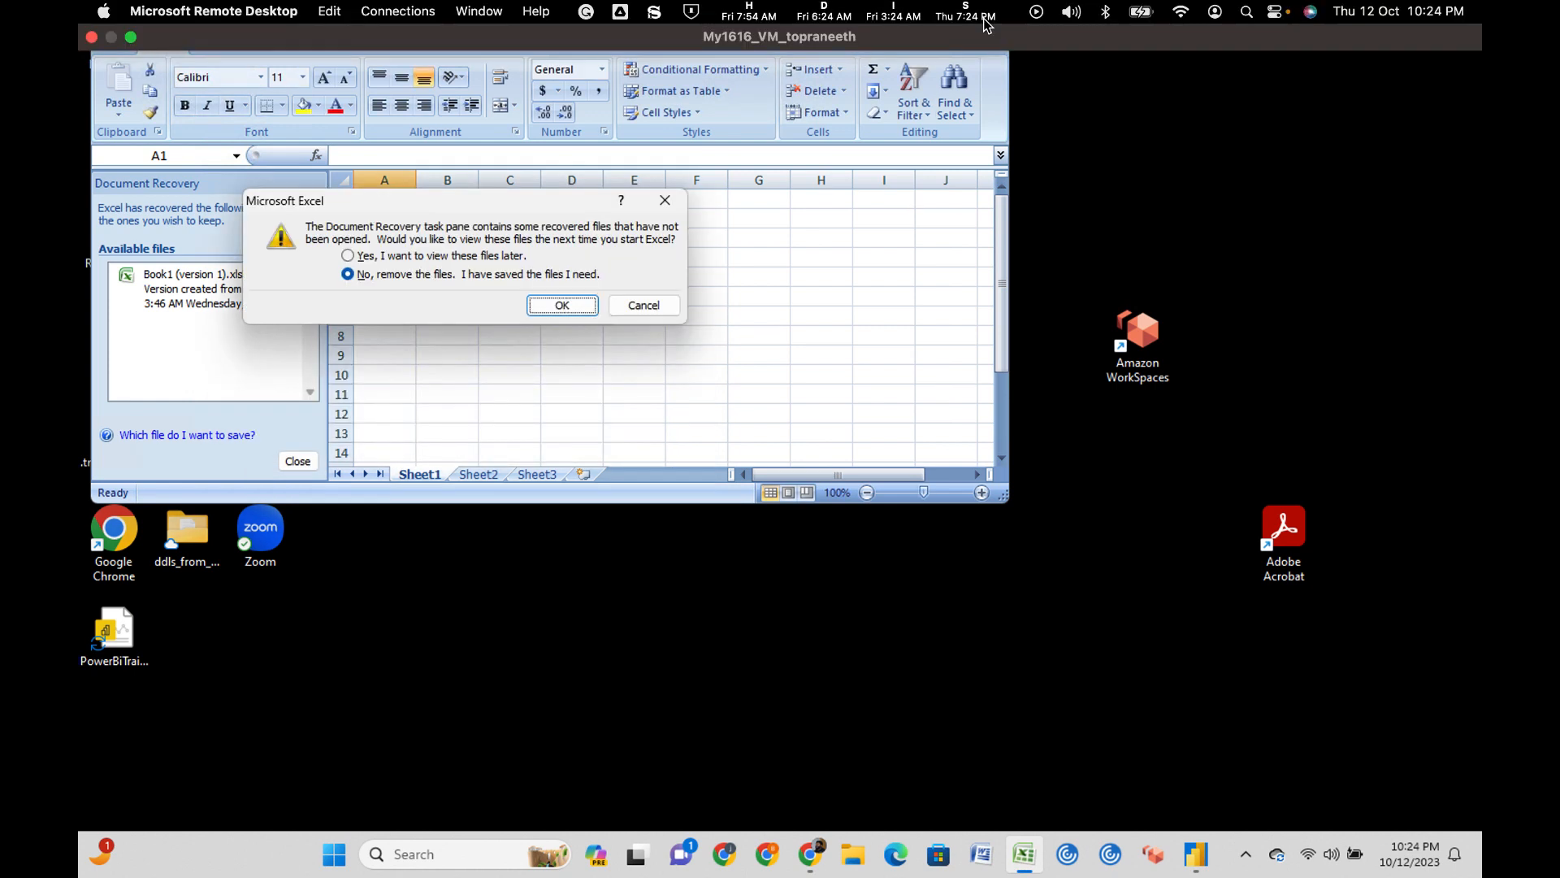
click(552, 305)
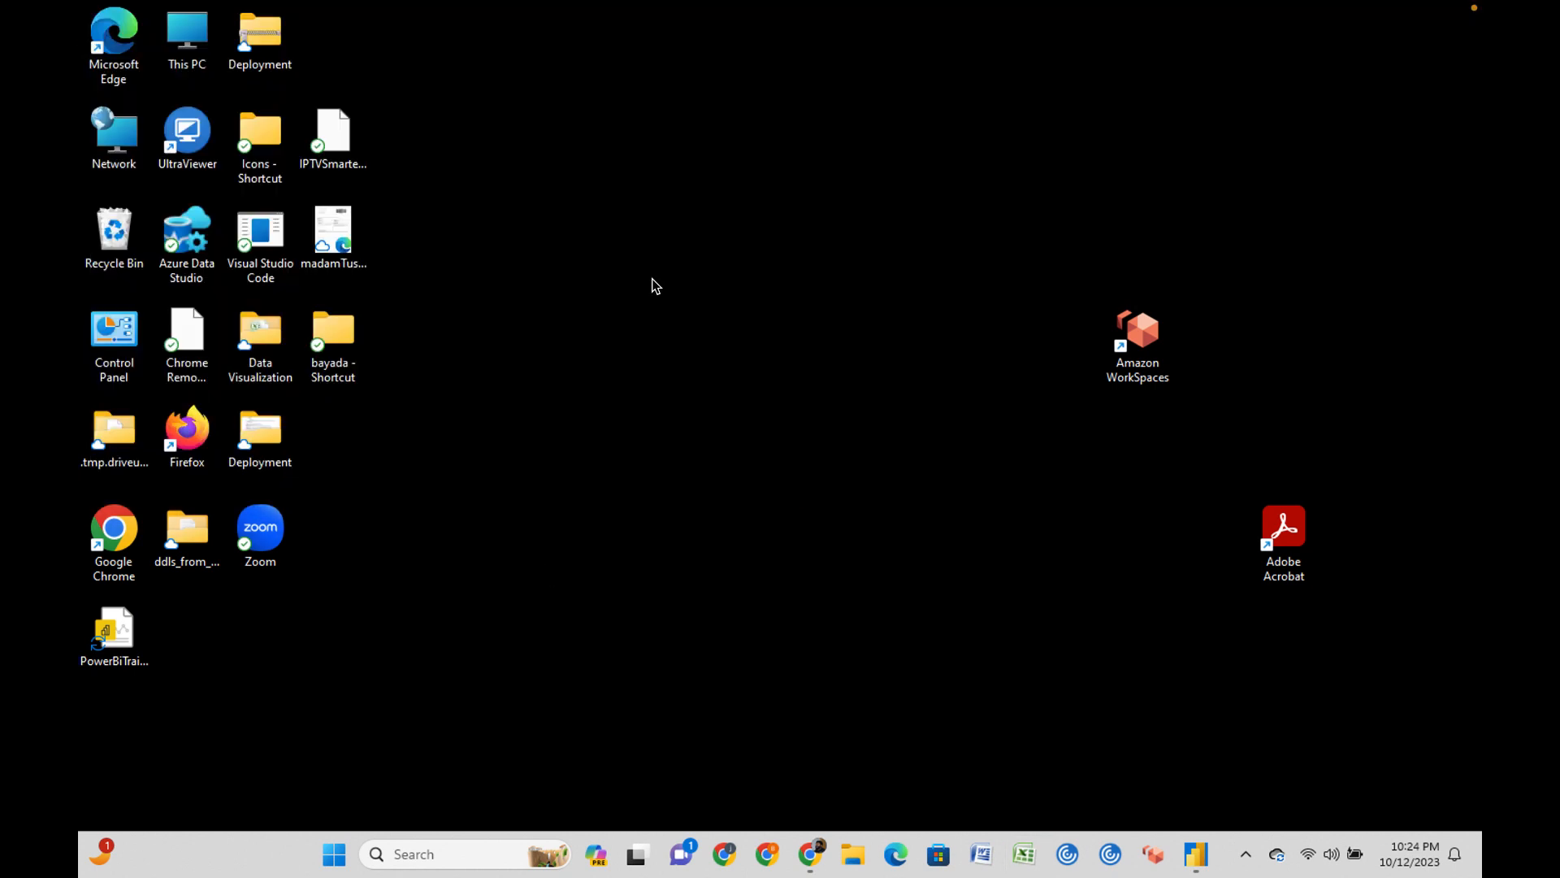
View the PowerBiTraining file's Properties on the desktop, then return to Power BI Desktop.
click(122, 635)
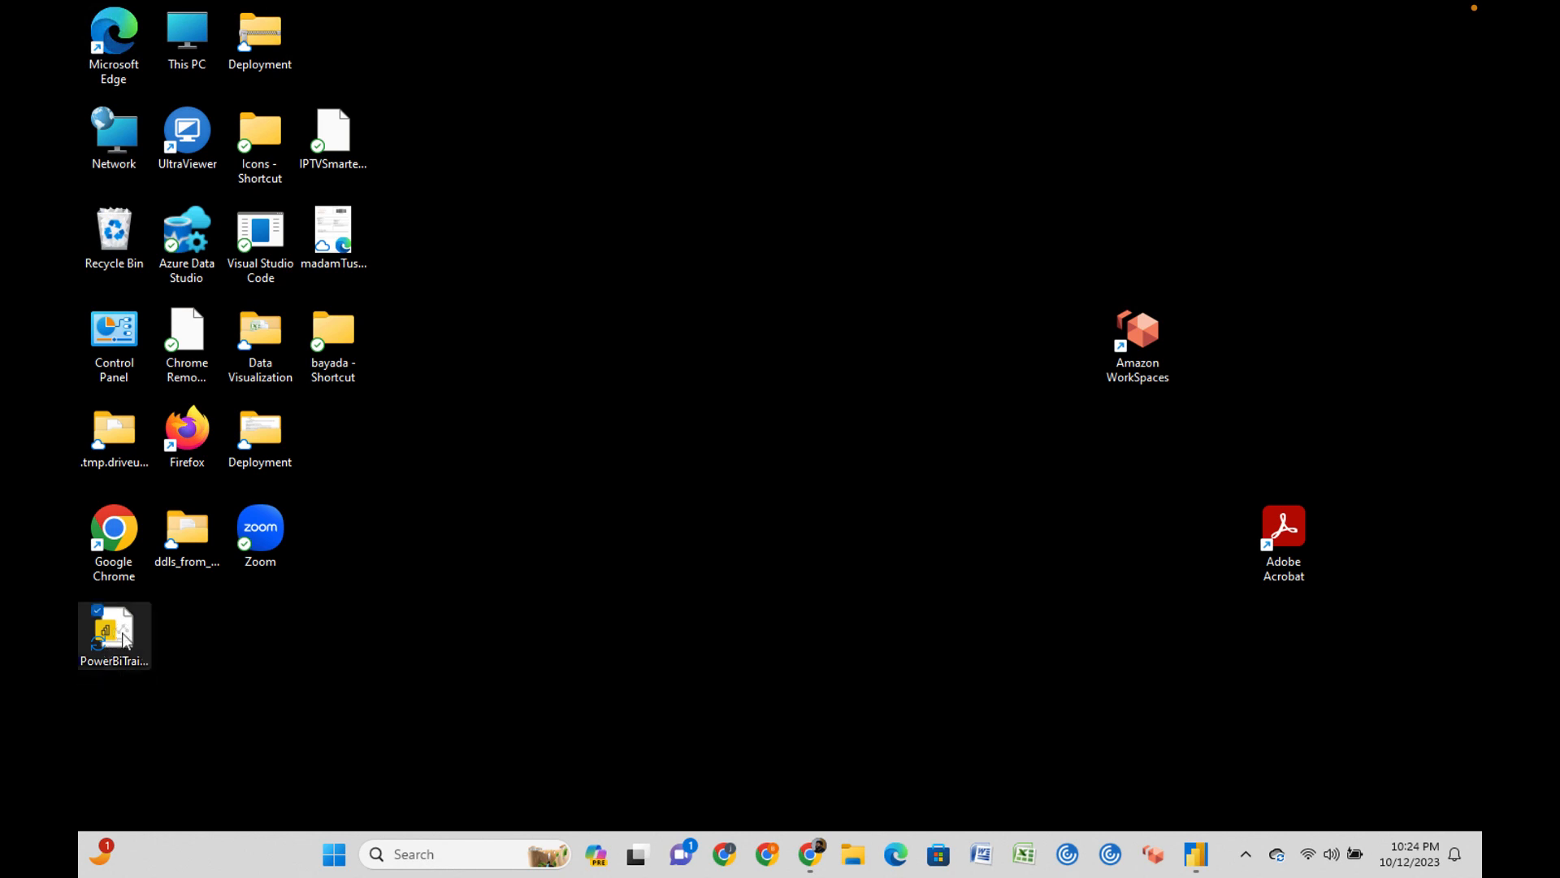
right_click(122, 632)
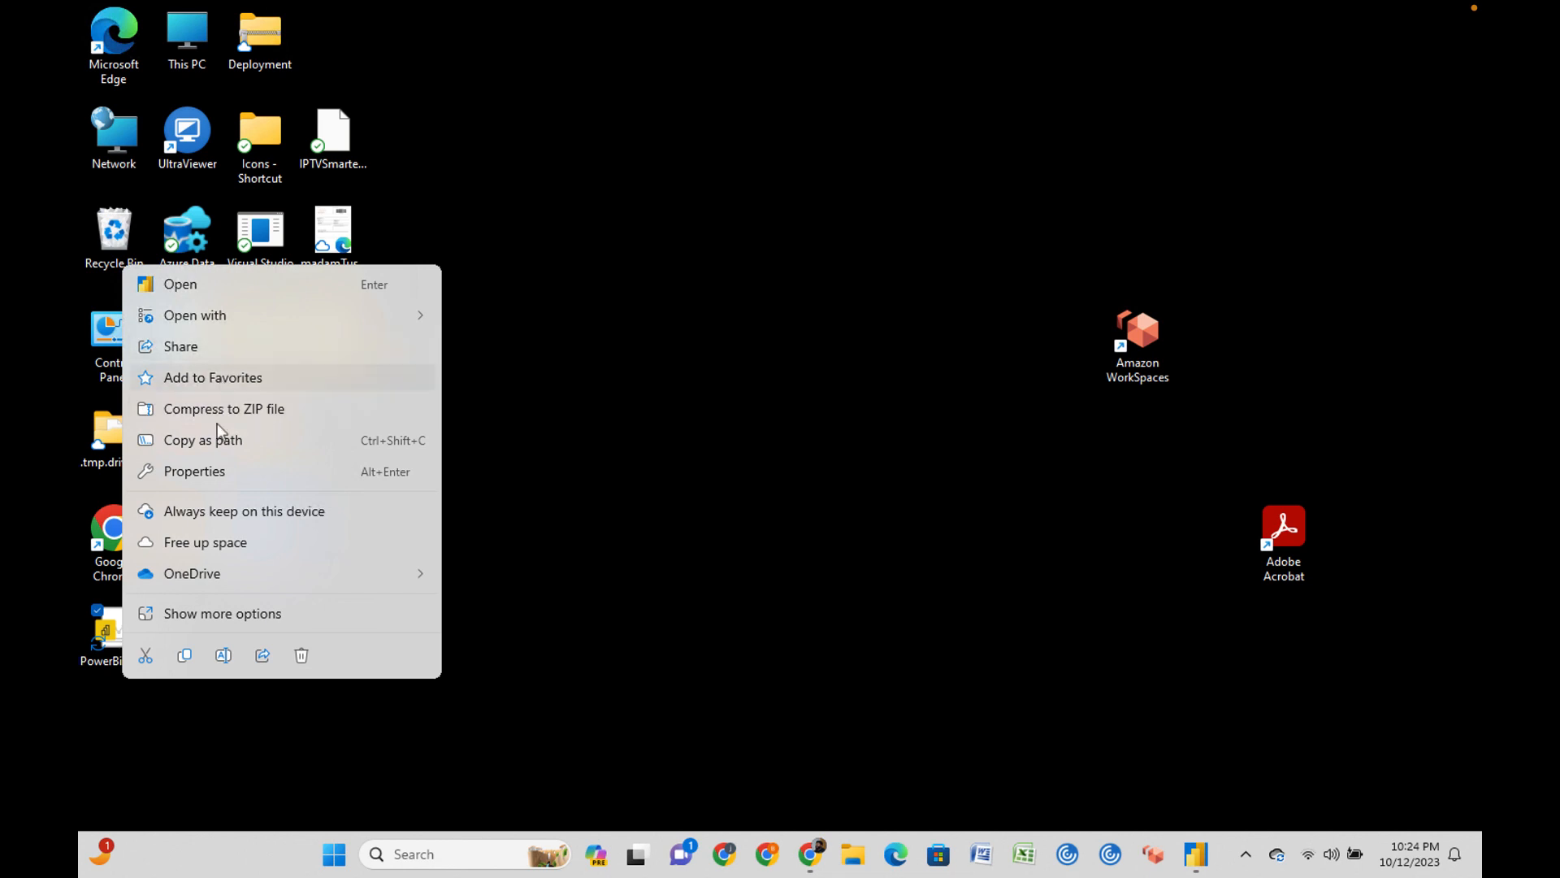
click(208, 615)
click(216, 621)
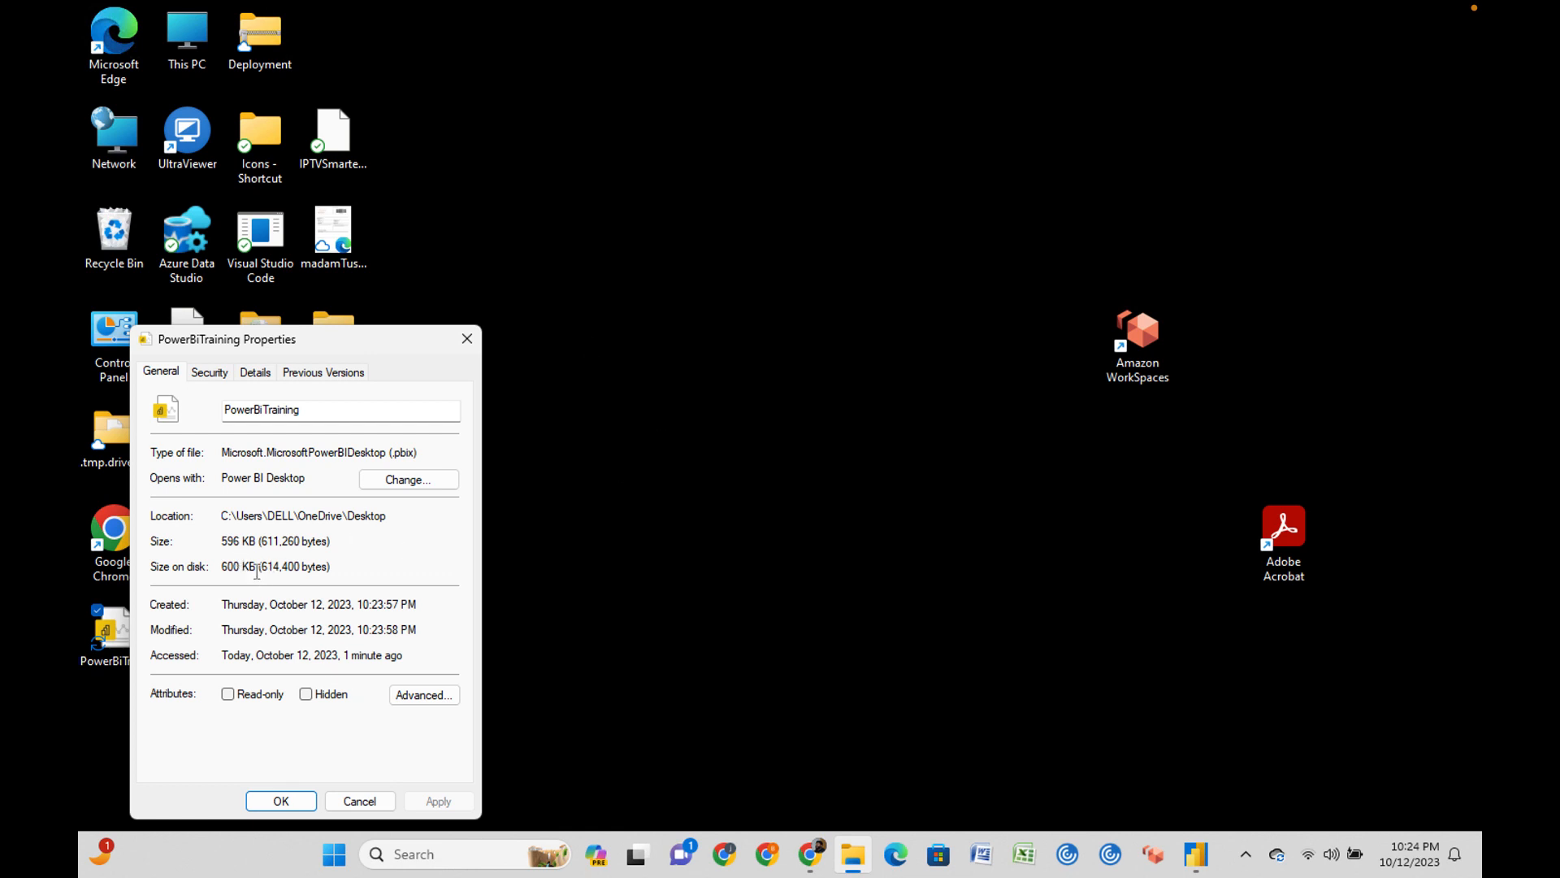
click(467, 342)
click(1194, 852)
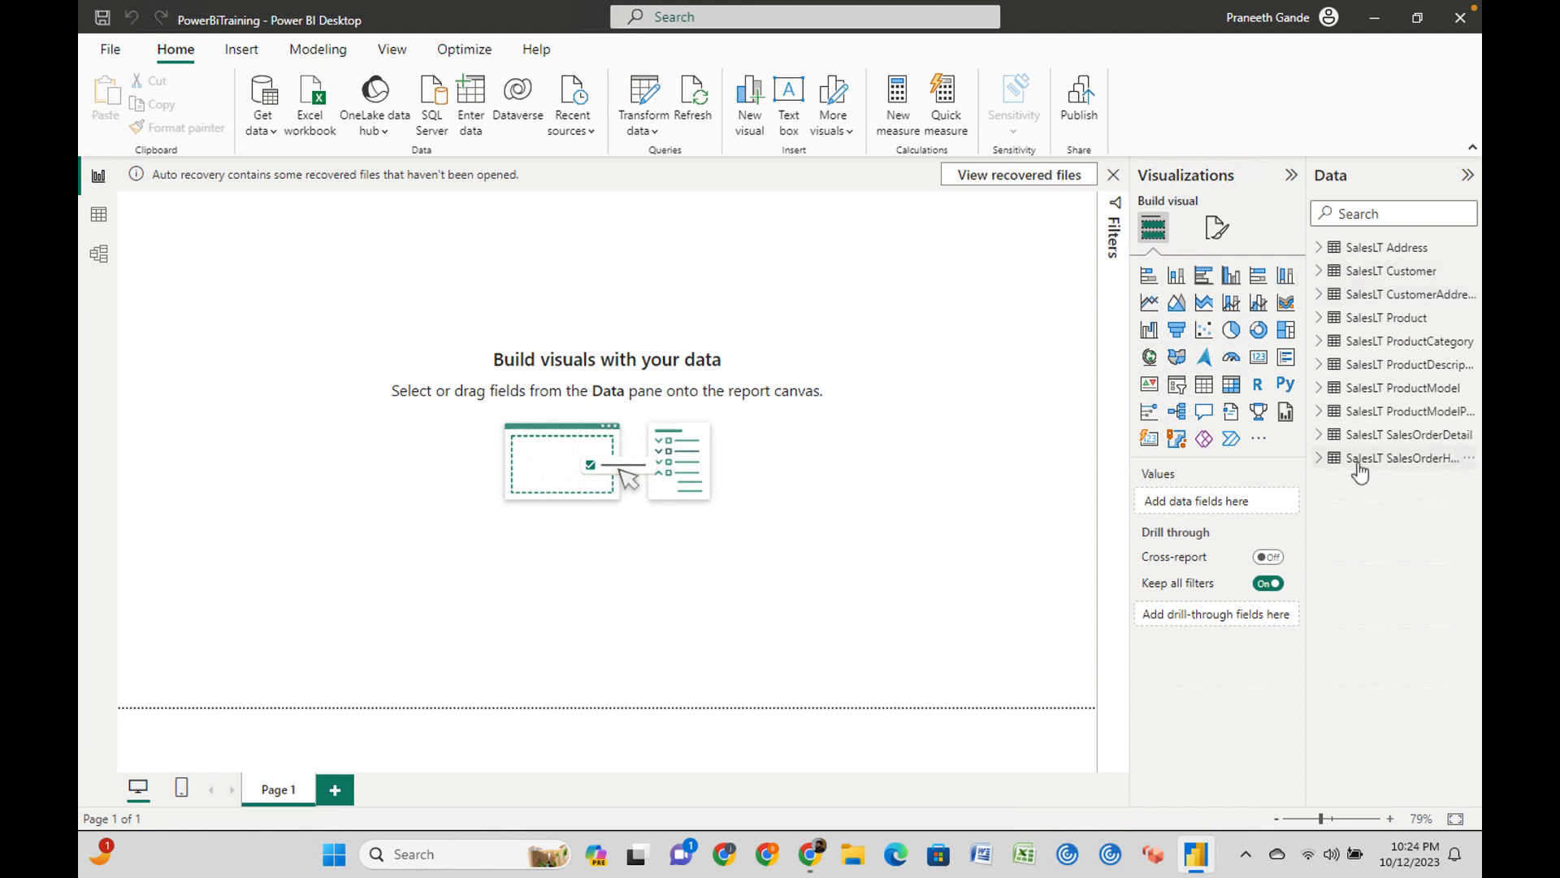
Switch to Model view and collapse the Properties and Data panes to widen the diagram.
click(95, 257)
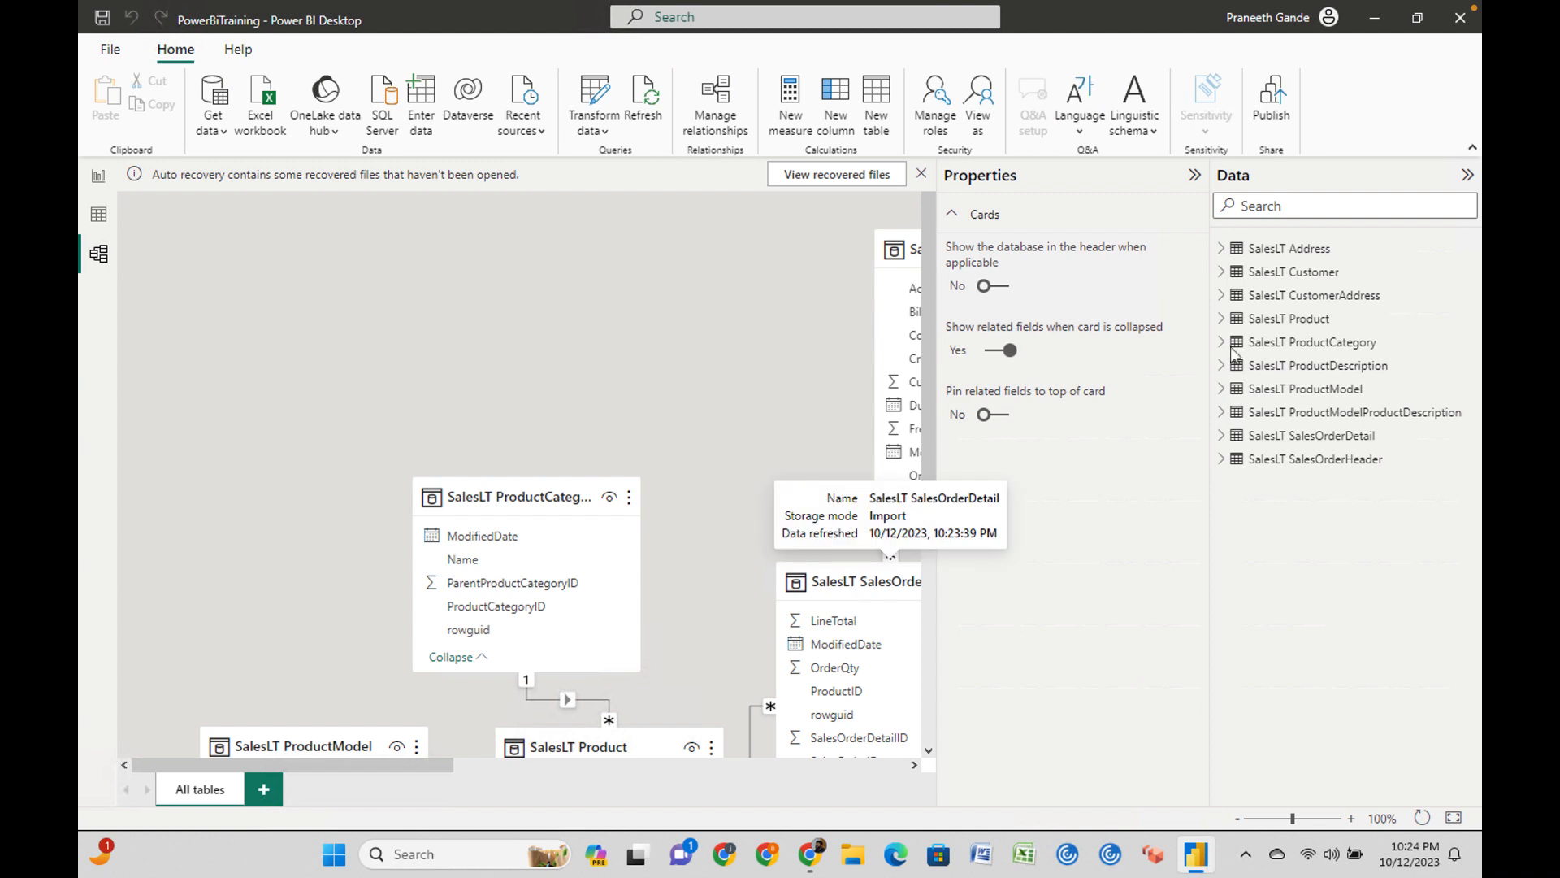
click(1194, 175)
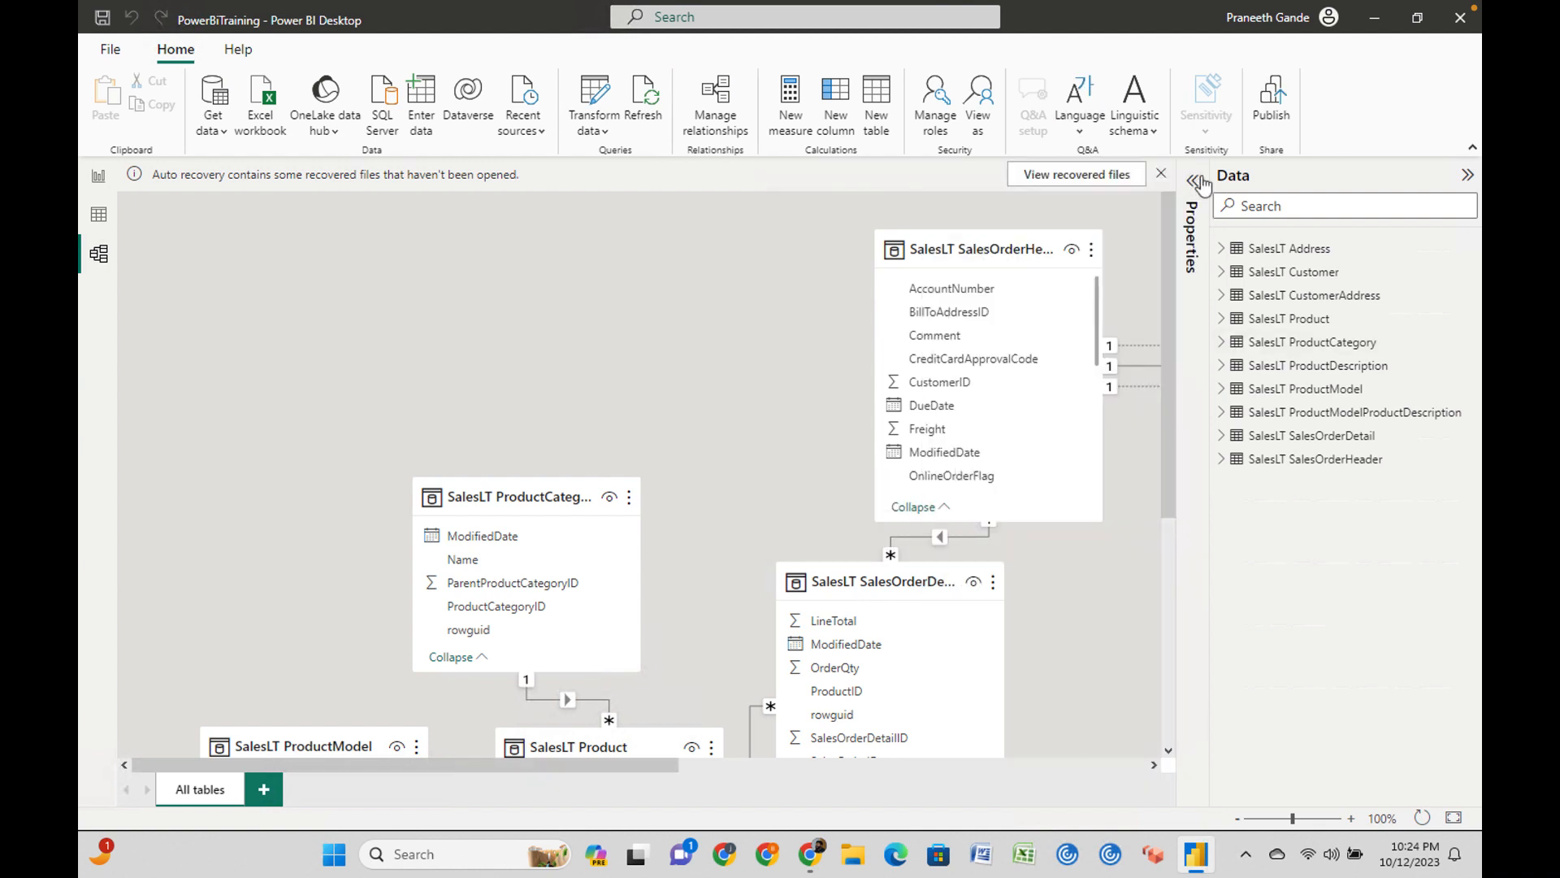
click(1467, 177)
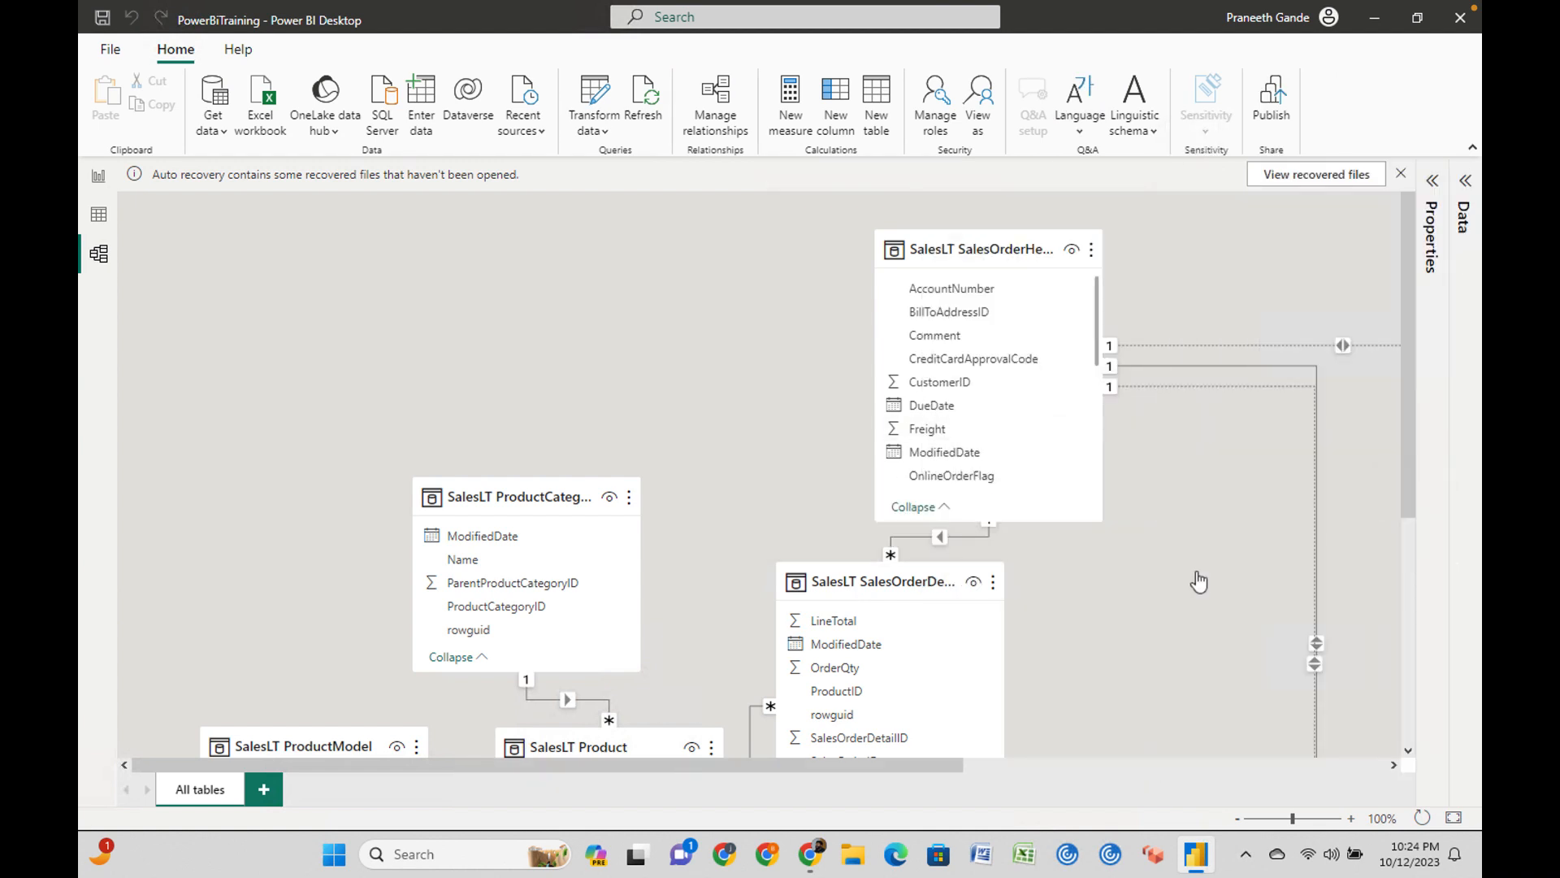
scroll(1199, 582, down, 3)
scroll(1198, 582, down, 2)
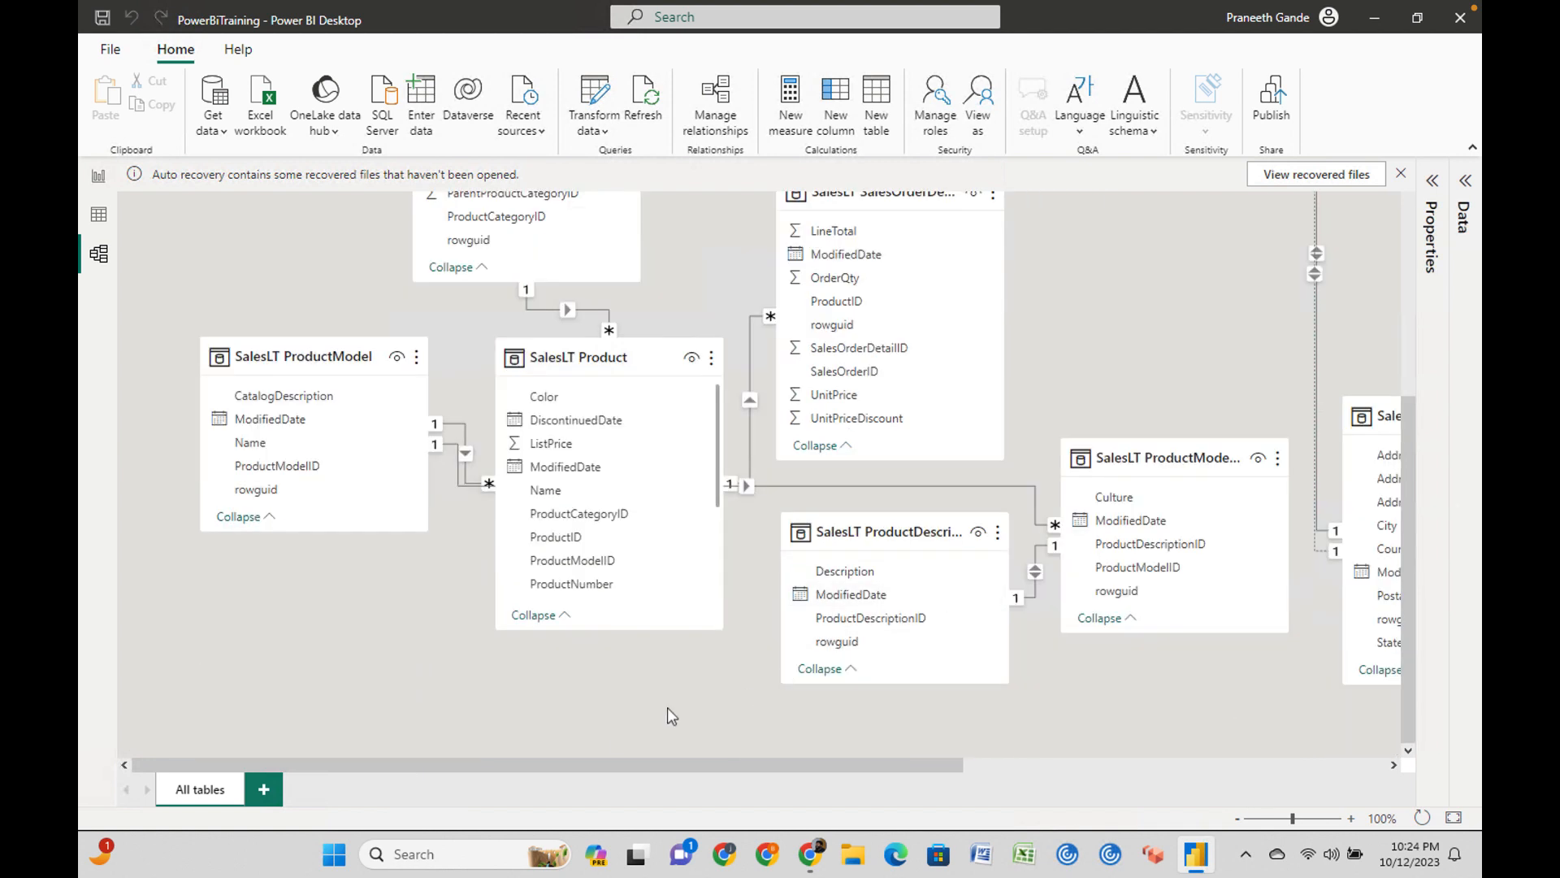
scroll(894, 768, right, 3)
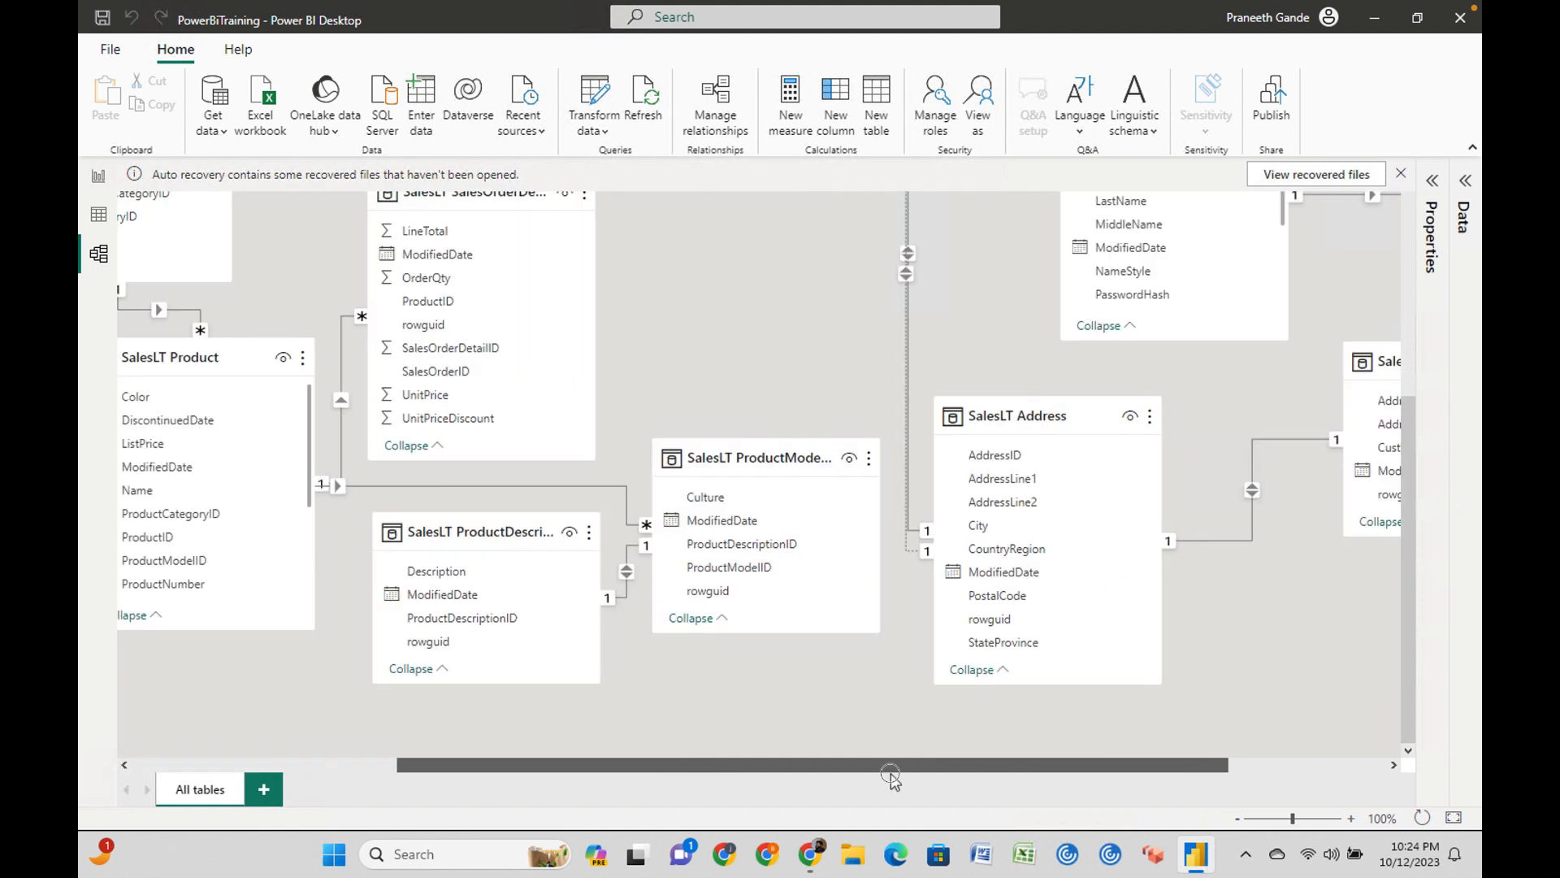
scroll(892, 772, right, 1)
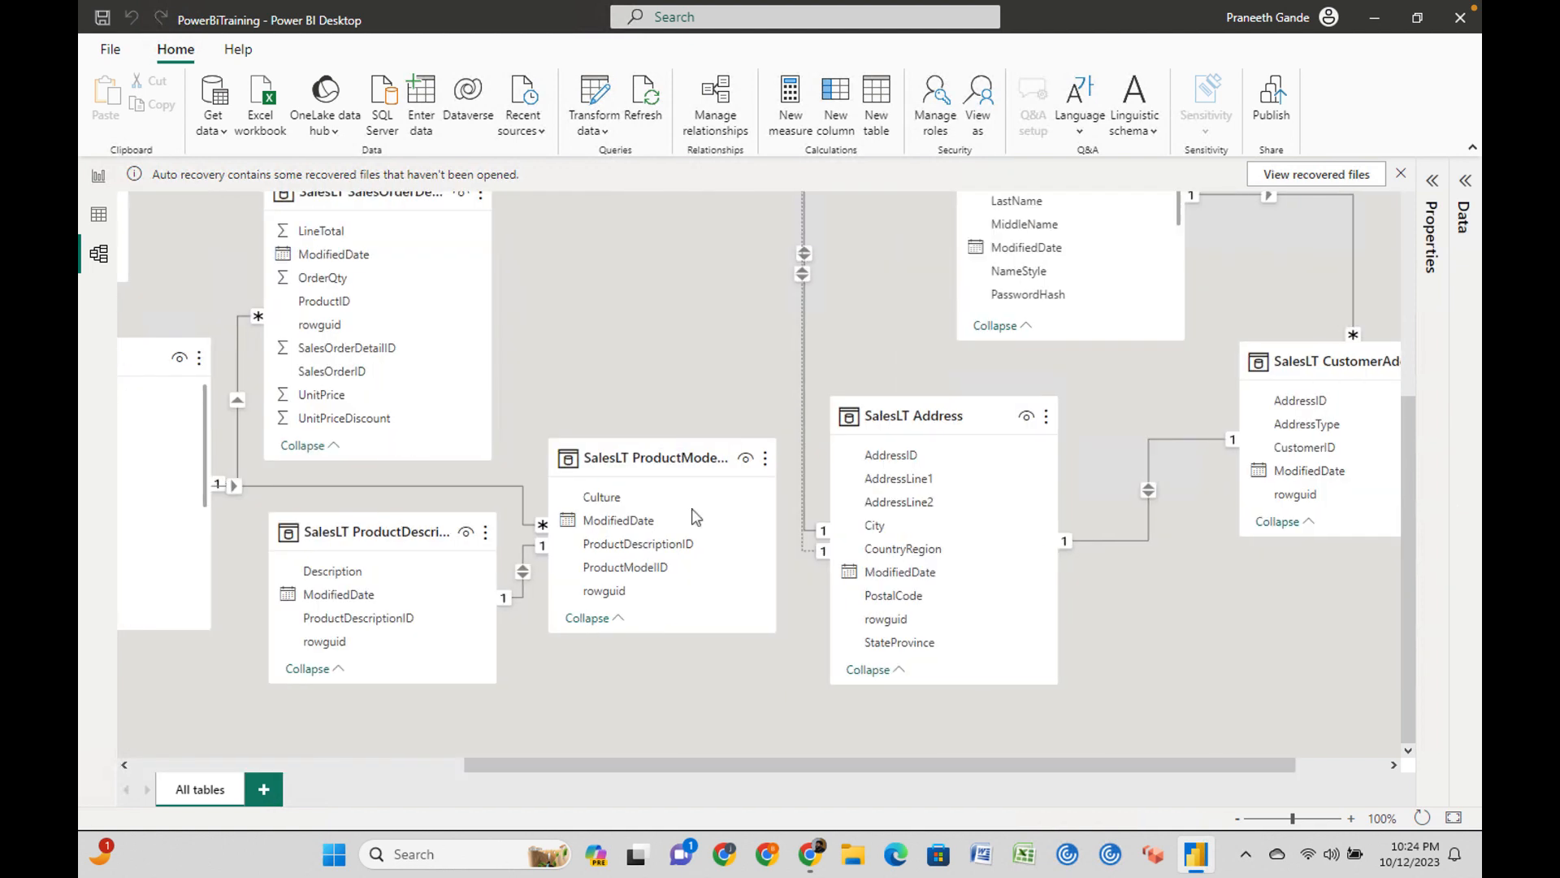
scroll(692, 513, up, 4)
scroll(691, 509, up, 1)
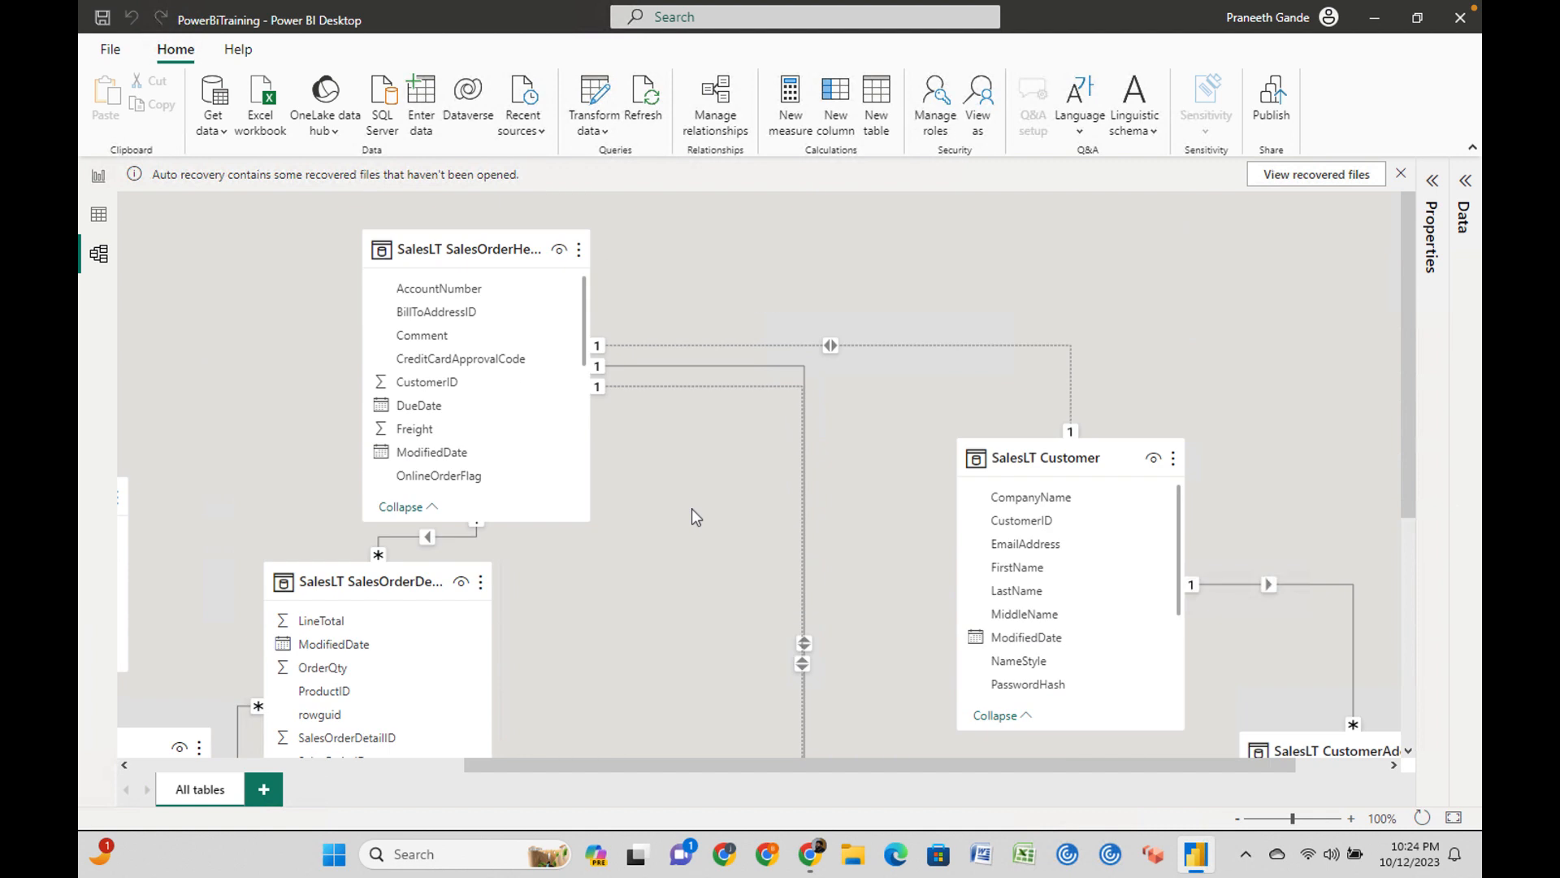
scroll(691, 509, left, 5)
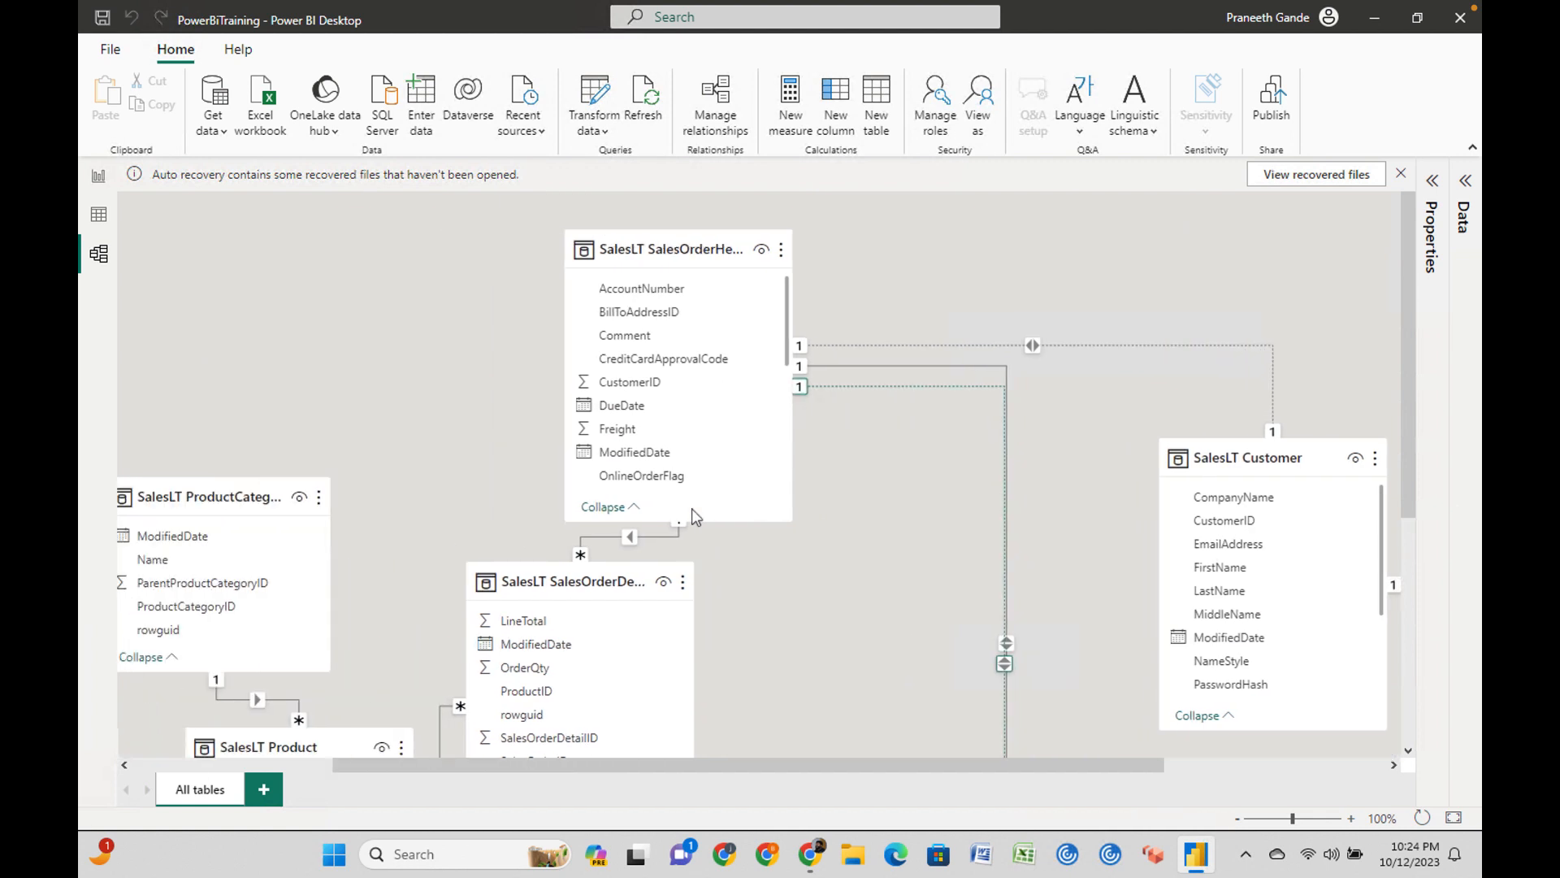
scroll(692, 510, down, 2)
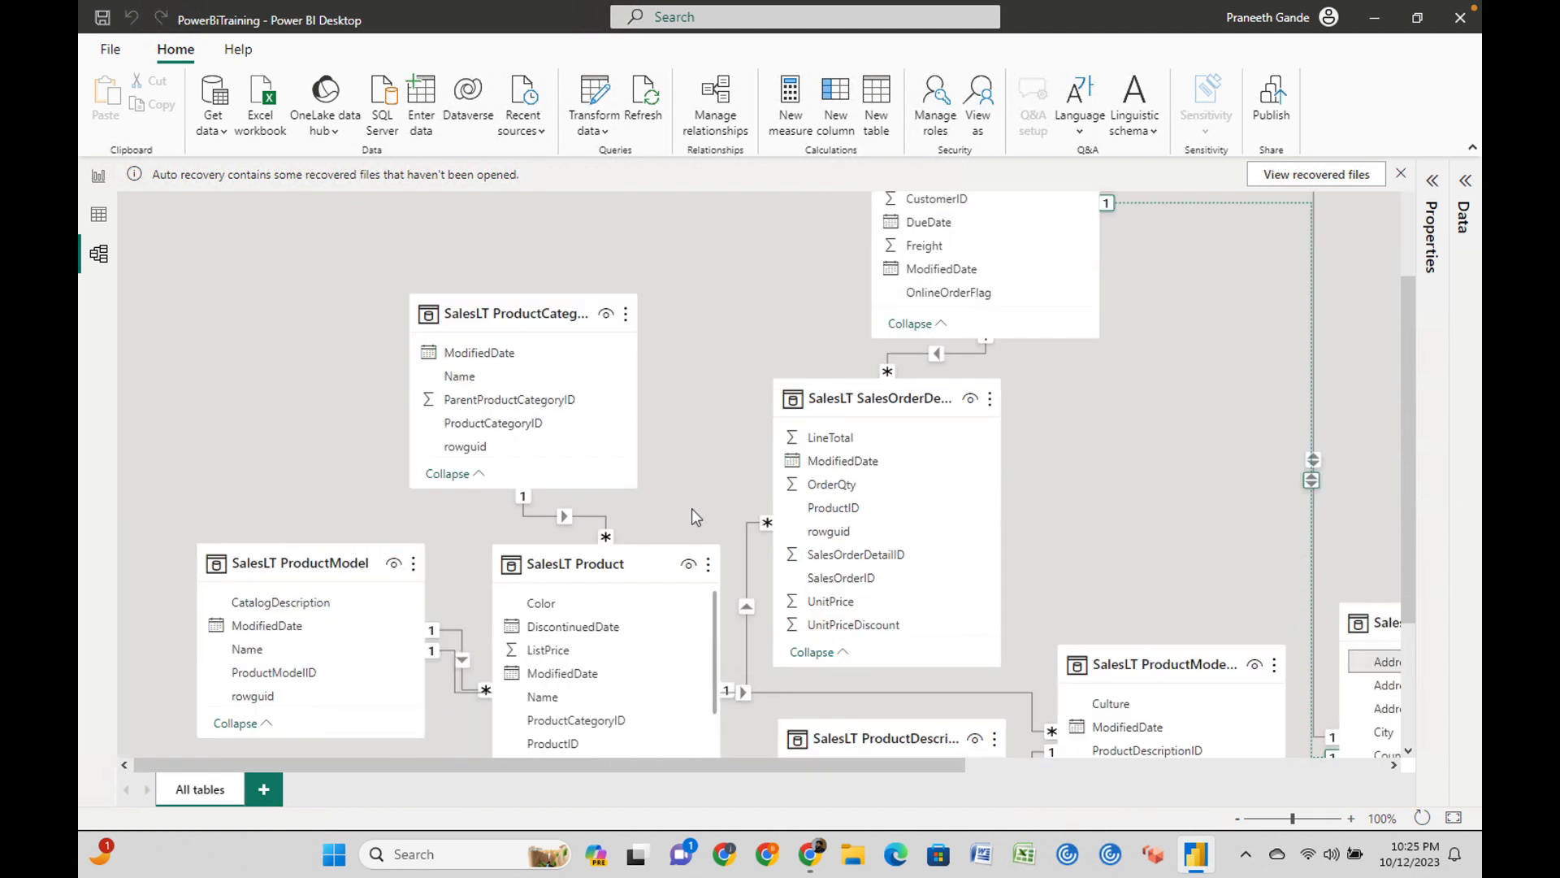
scroll(692, 510, down, 1)
Rearrange the ProductModel, Product and SalesOrderDetail table cards in the model diagram.
drag(245, 490, 234, 468)
scroll(948, 551, down, 1)
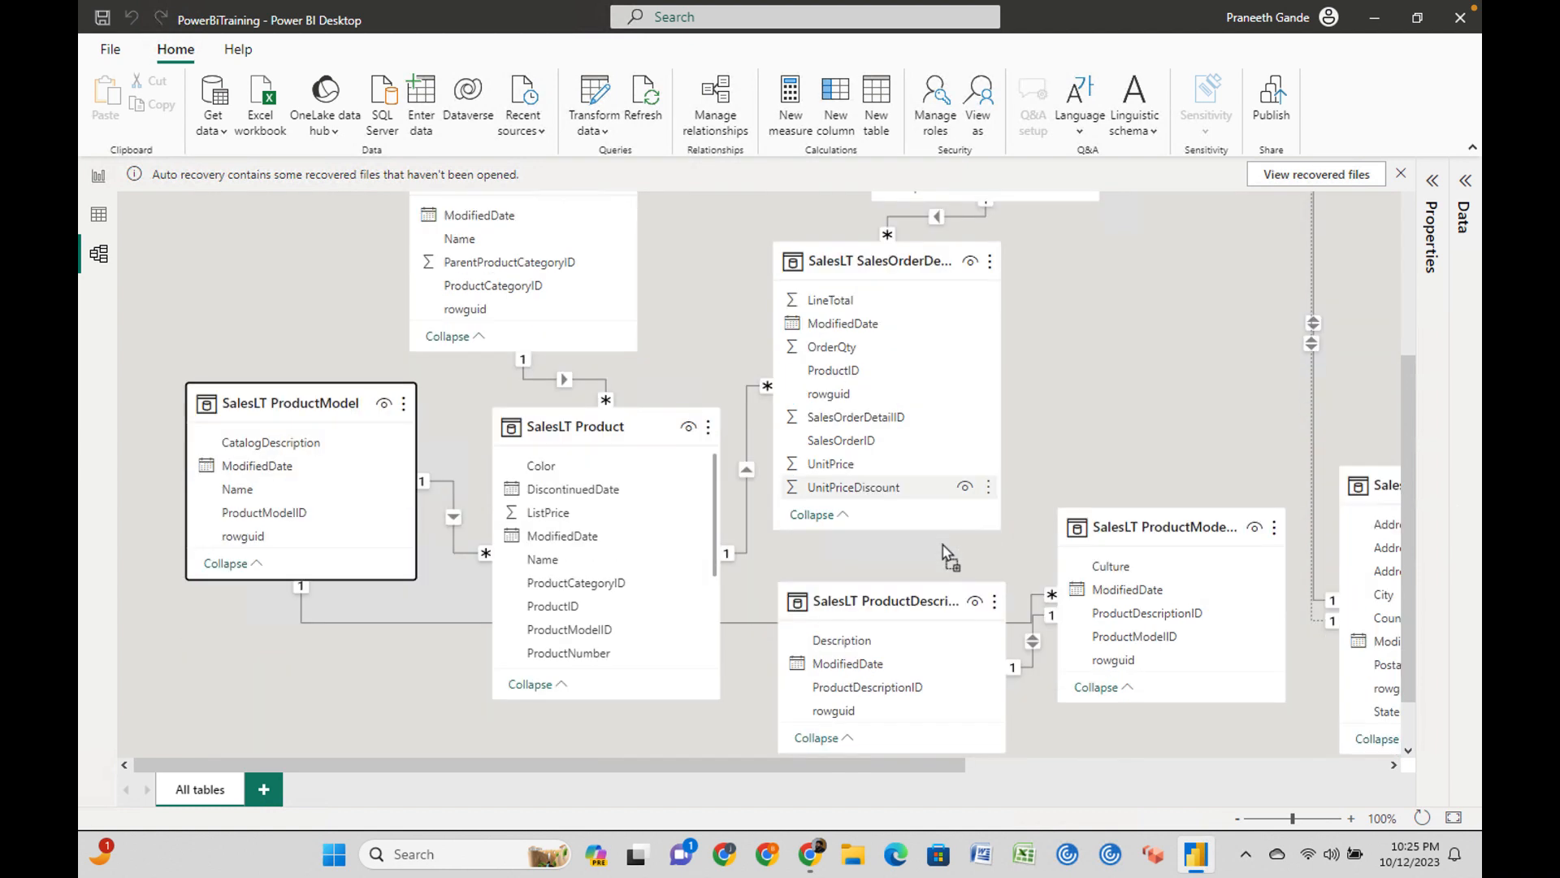
drag(624, 394, 605, 498)
scroll(1108, 439, up, 1)
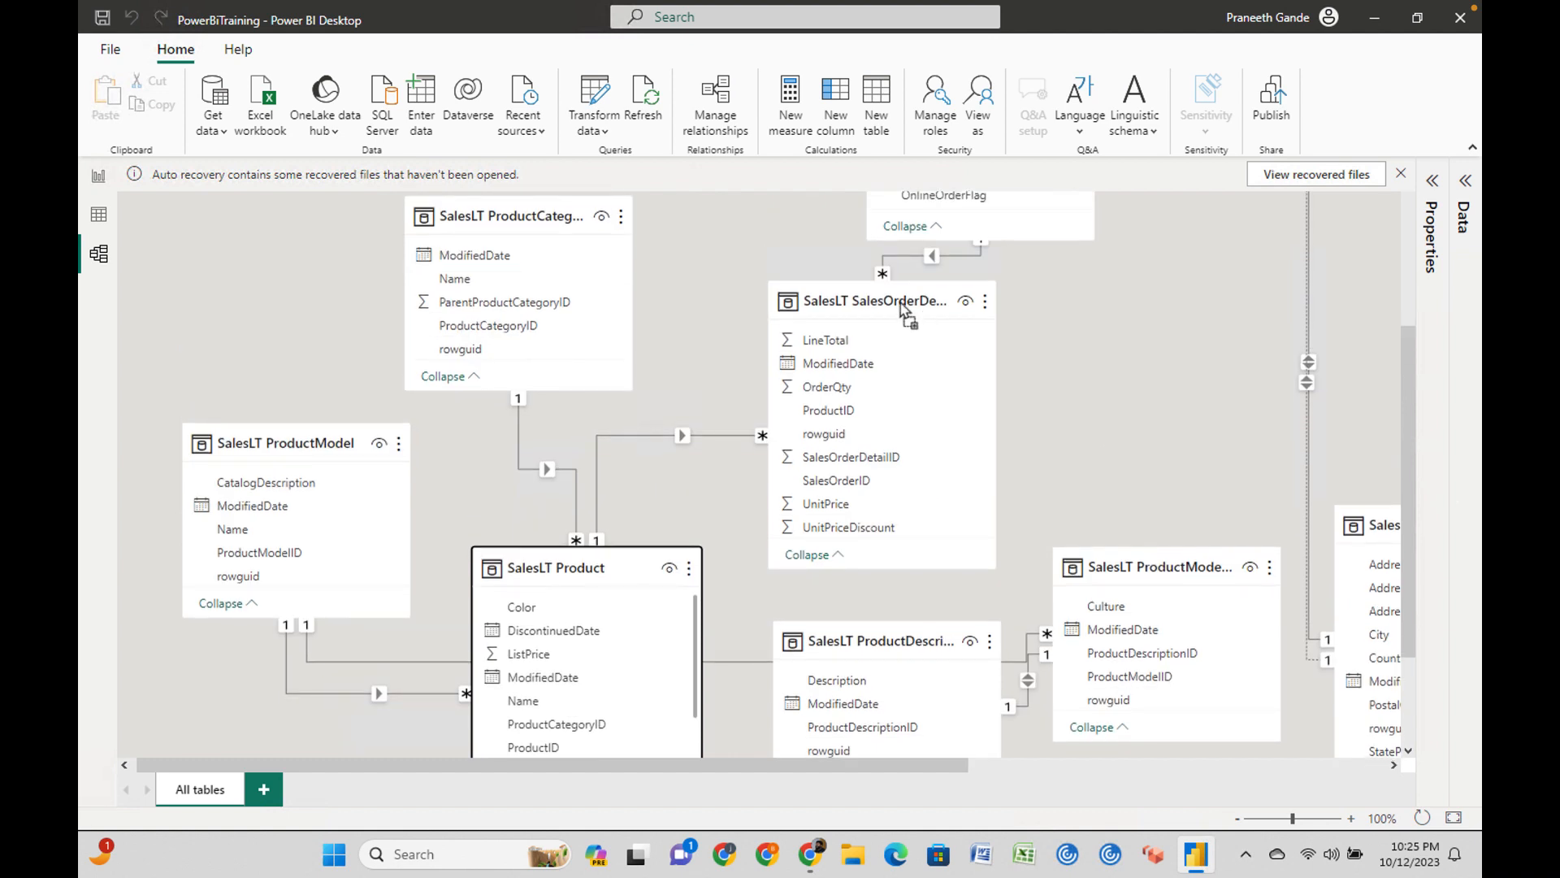
drag(990, 305, 1084, 306)
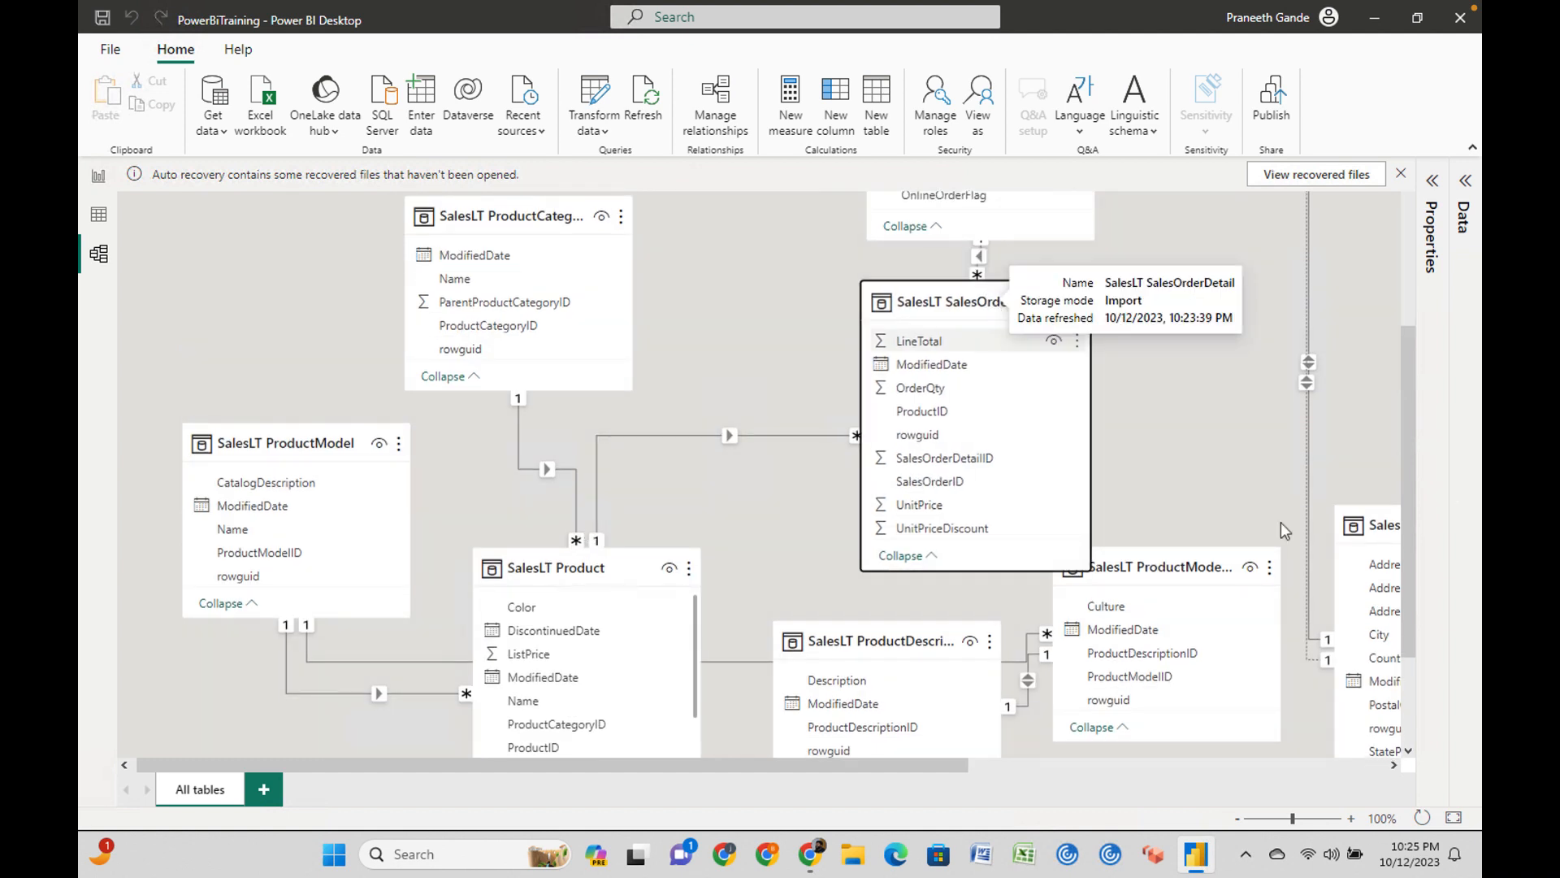
click(536, 546)
drag(536, 546, 533, 476)
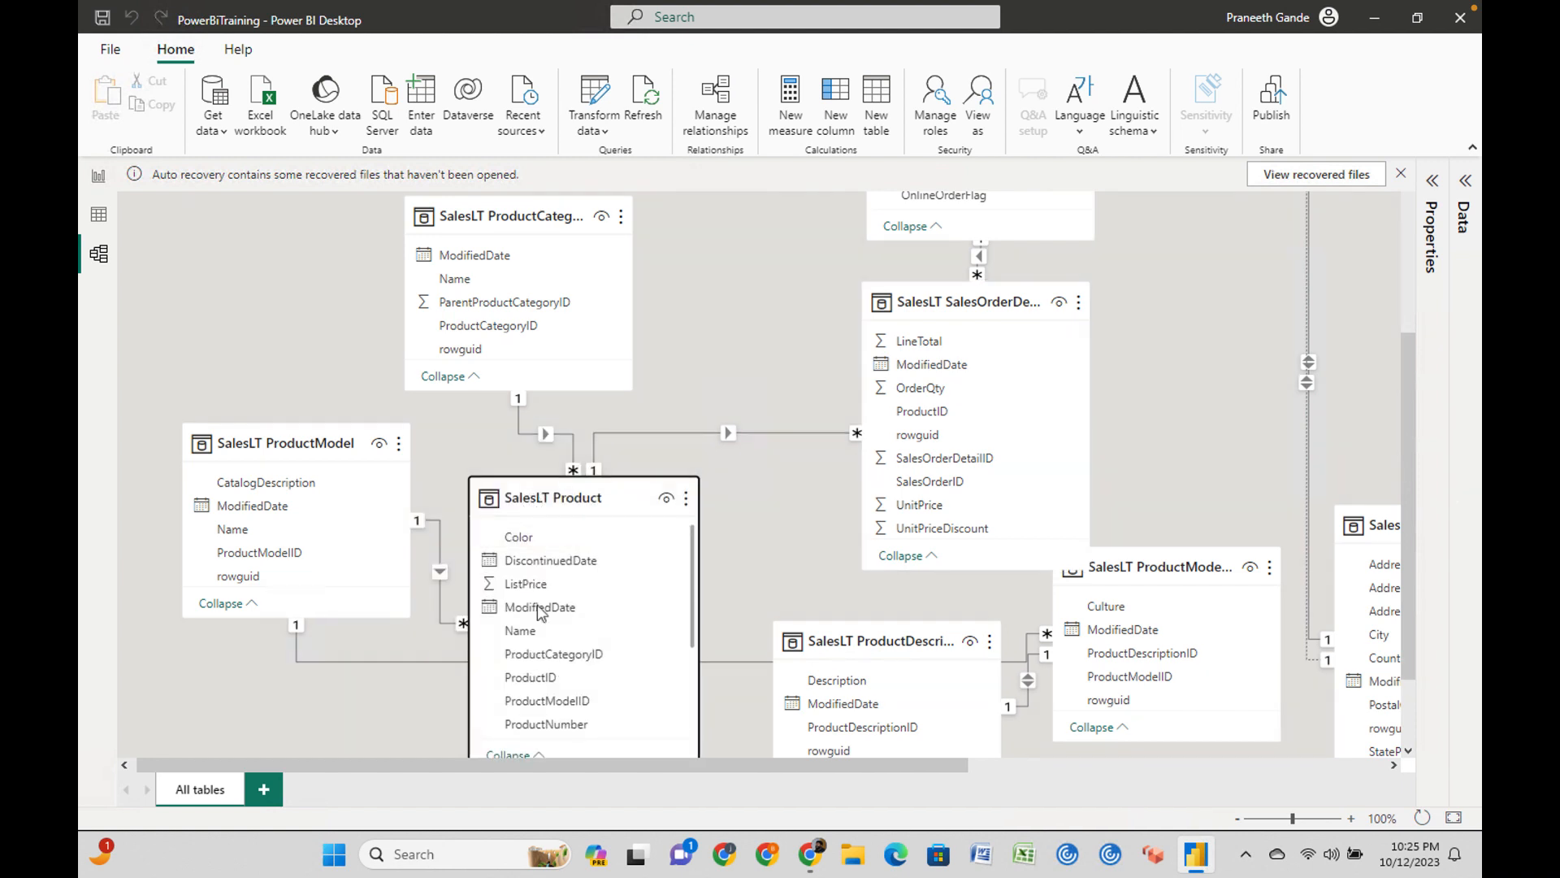
scroll(571, 687, down, 1)
scroll(570, 690, up, 1)
double_click(739, 432)
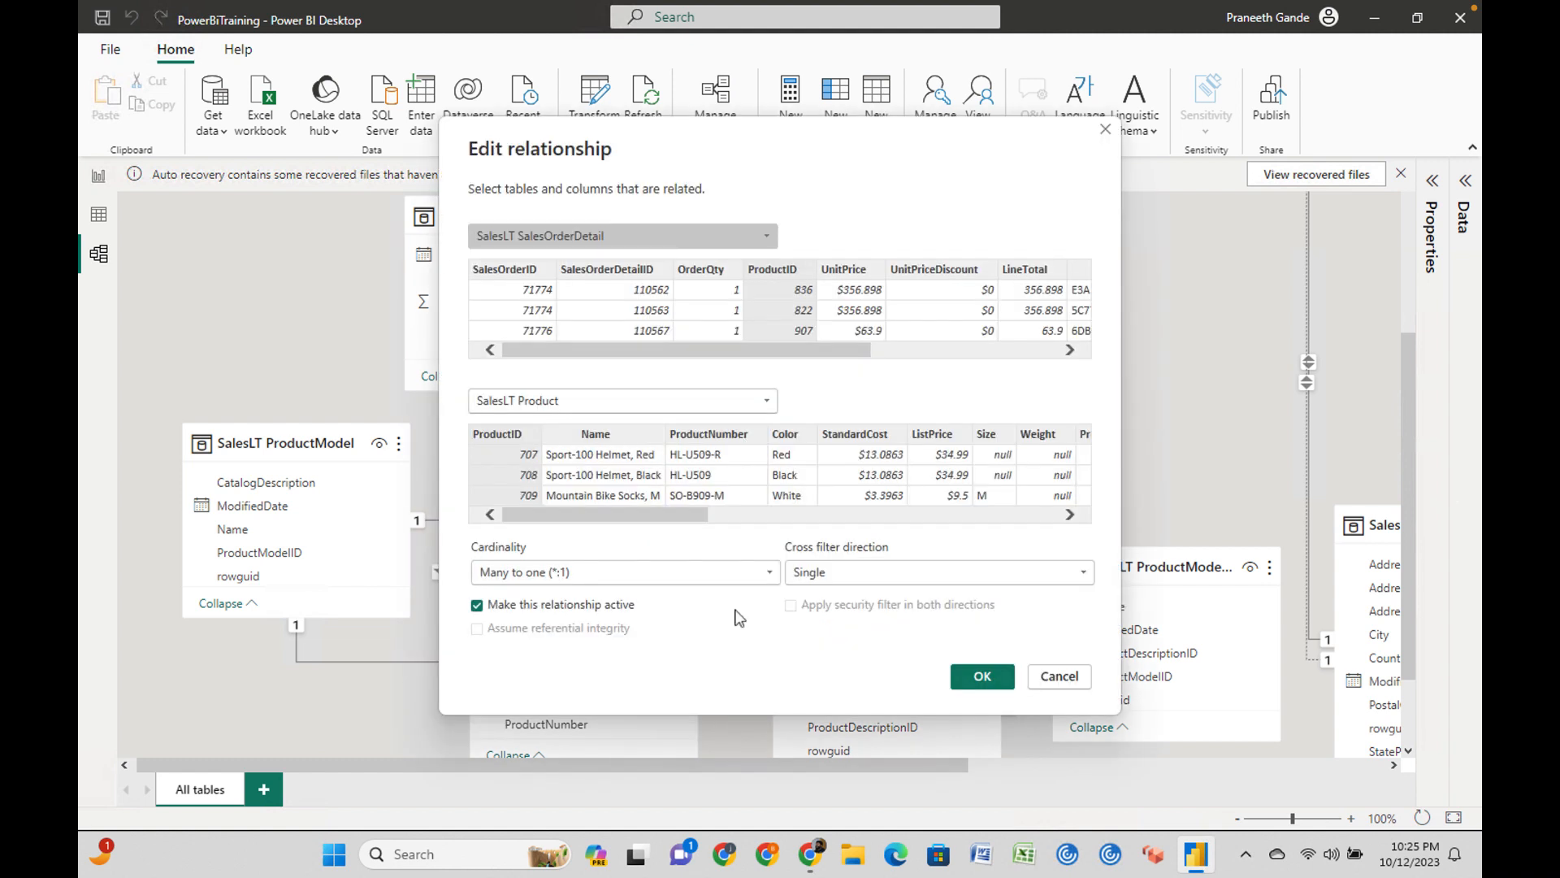
click(575, 574)
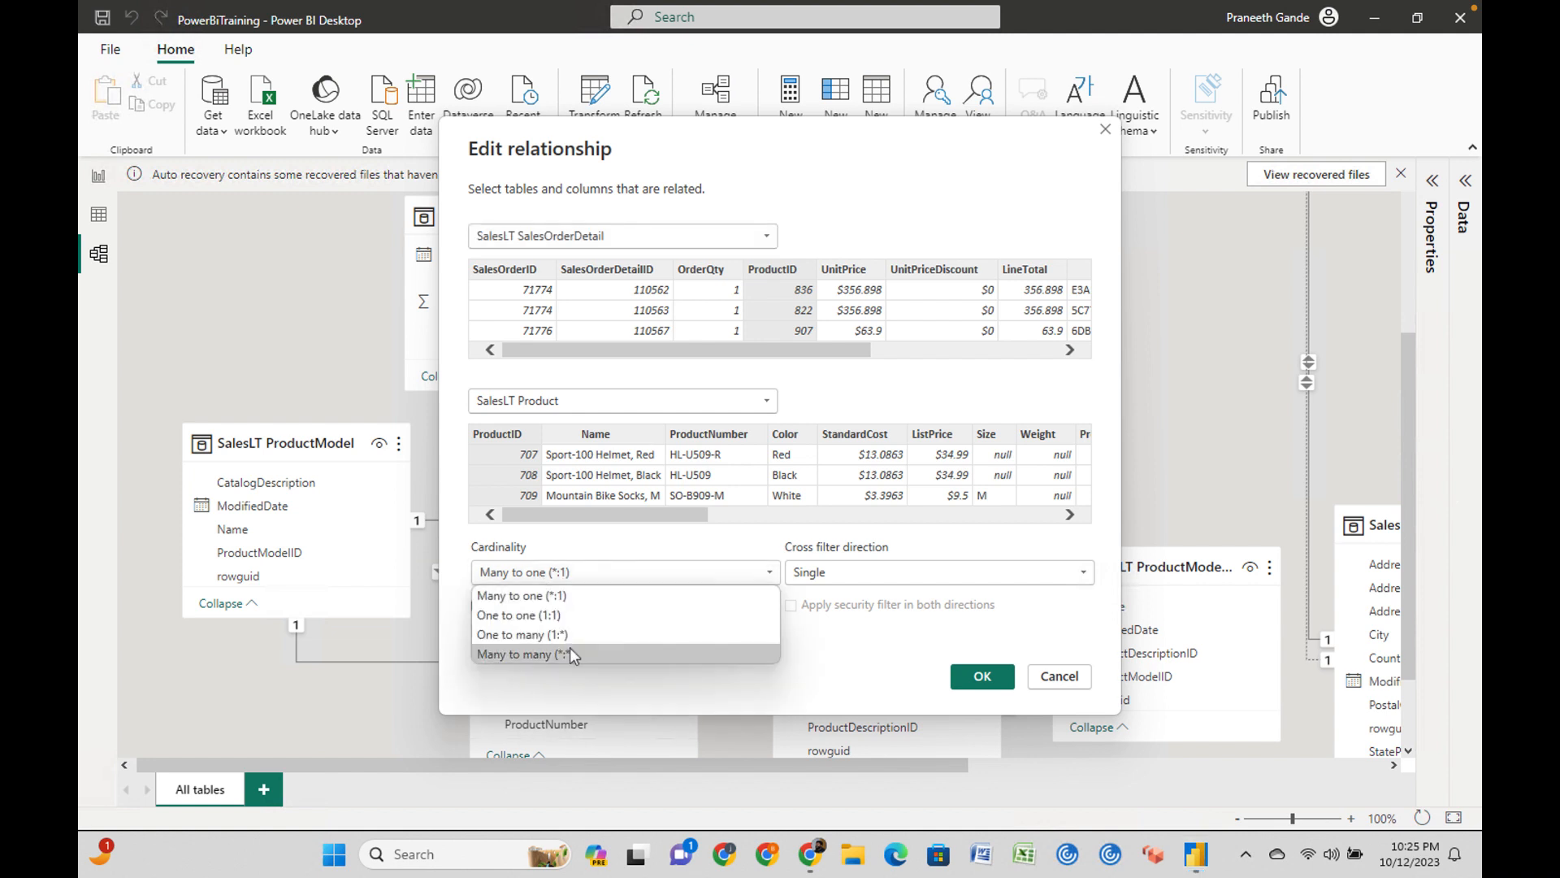
click(661, 541)
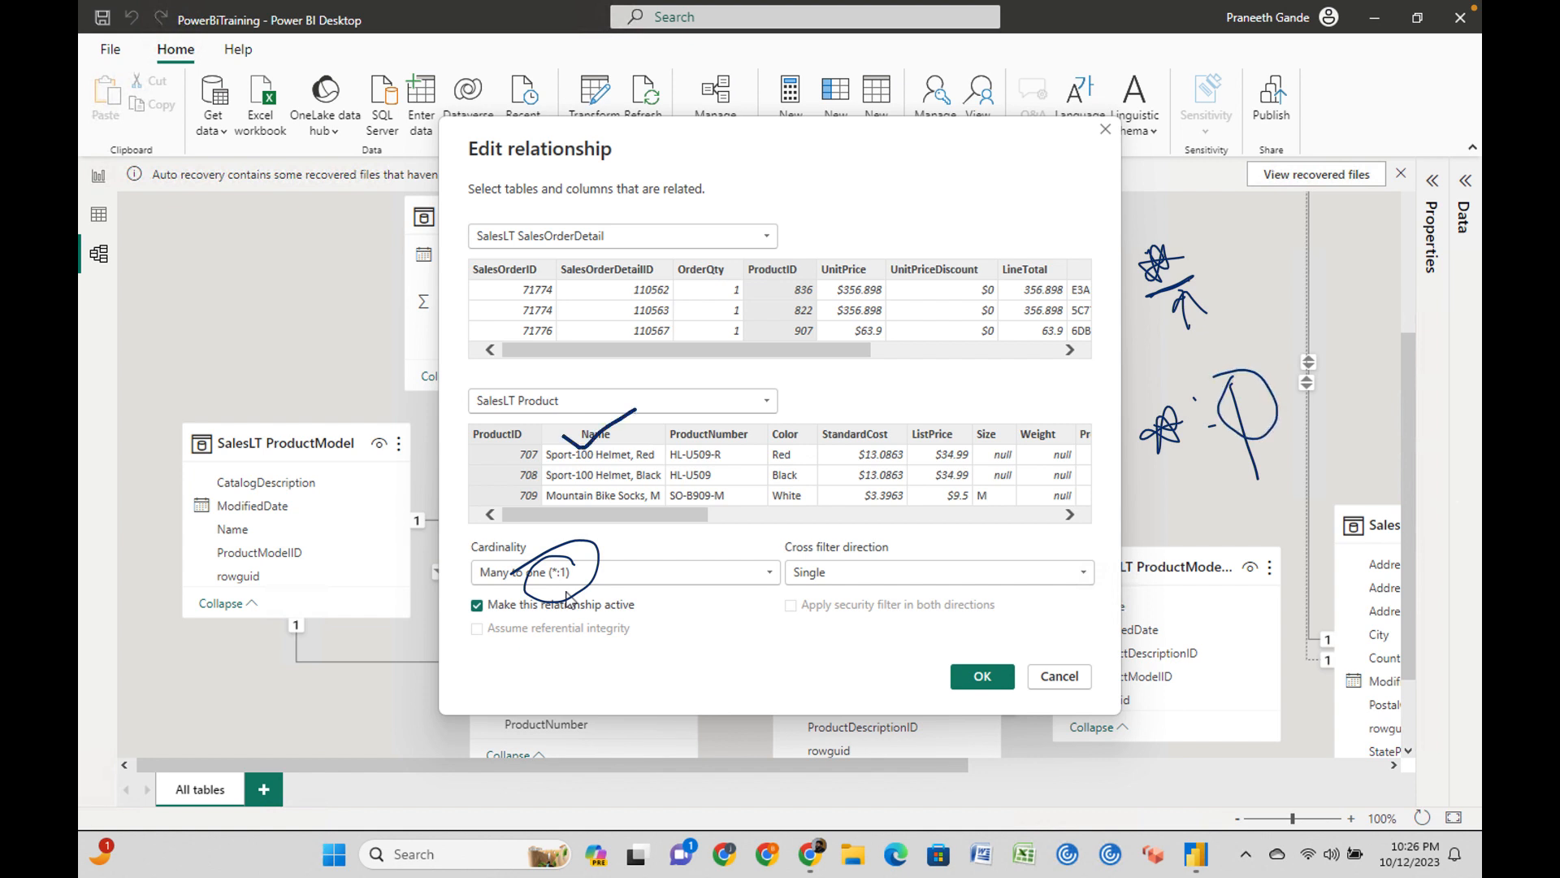
drag(761, 286, 819, 251)
key(Escape)
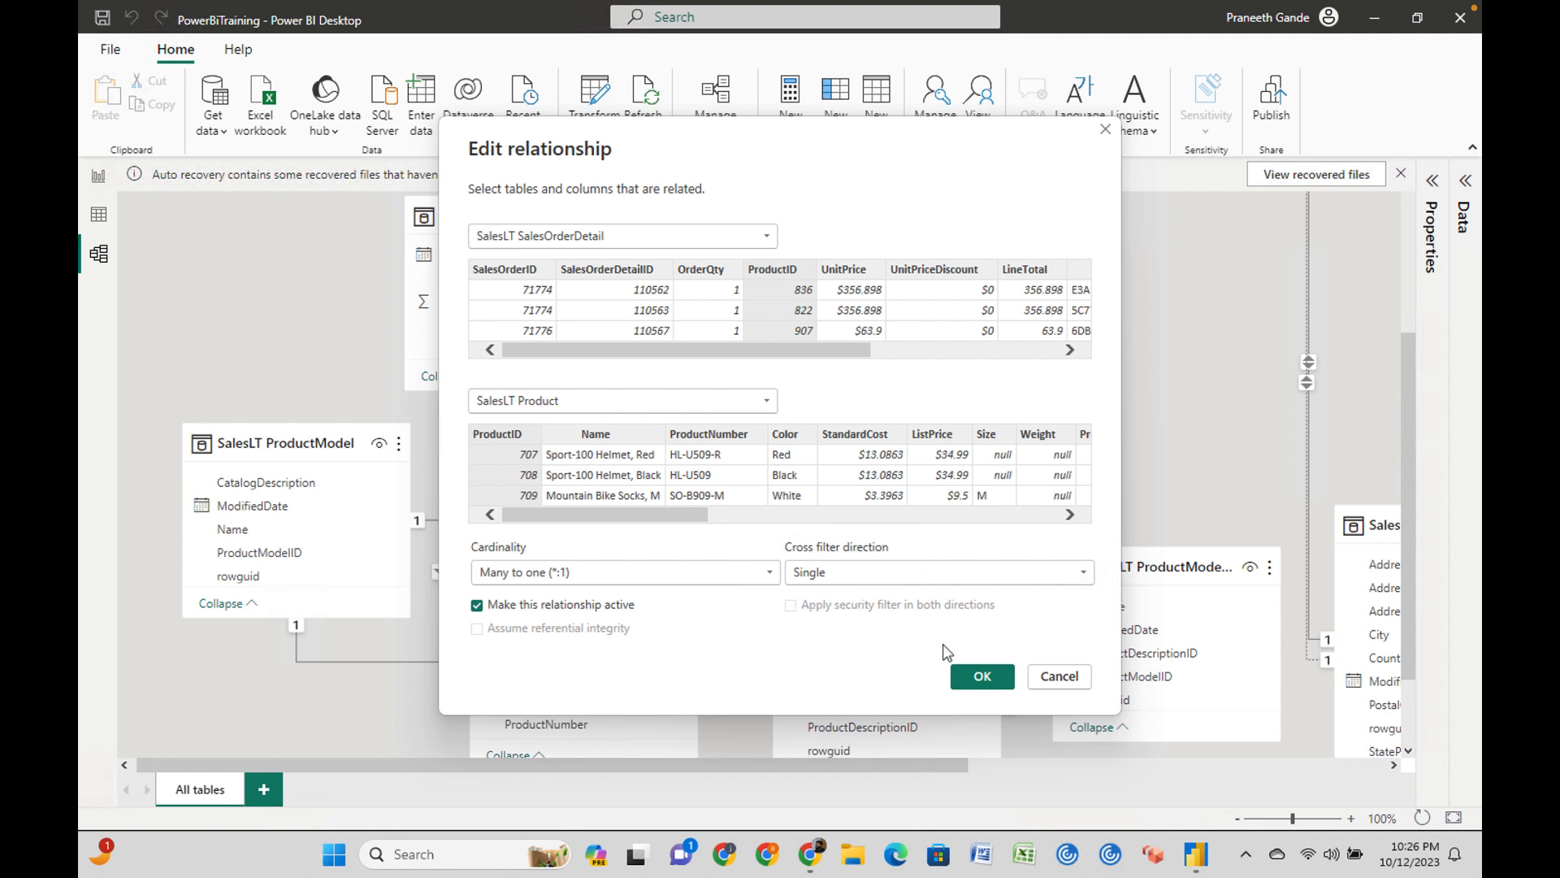
click(979, 670)
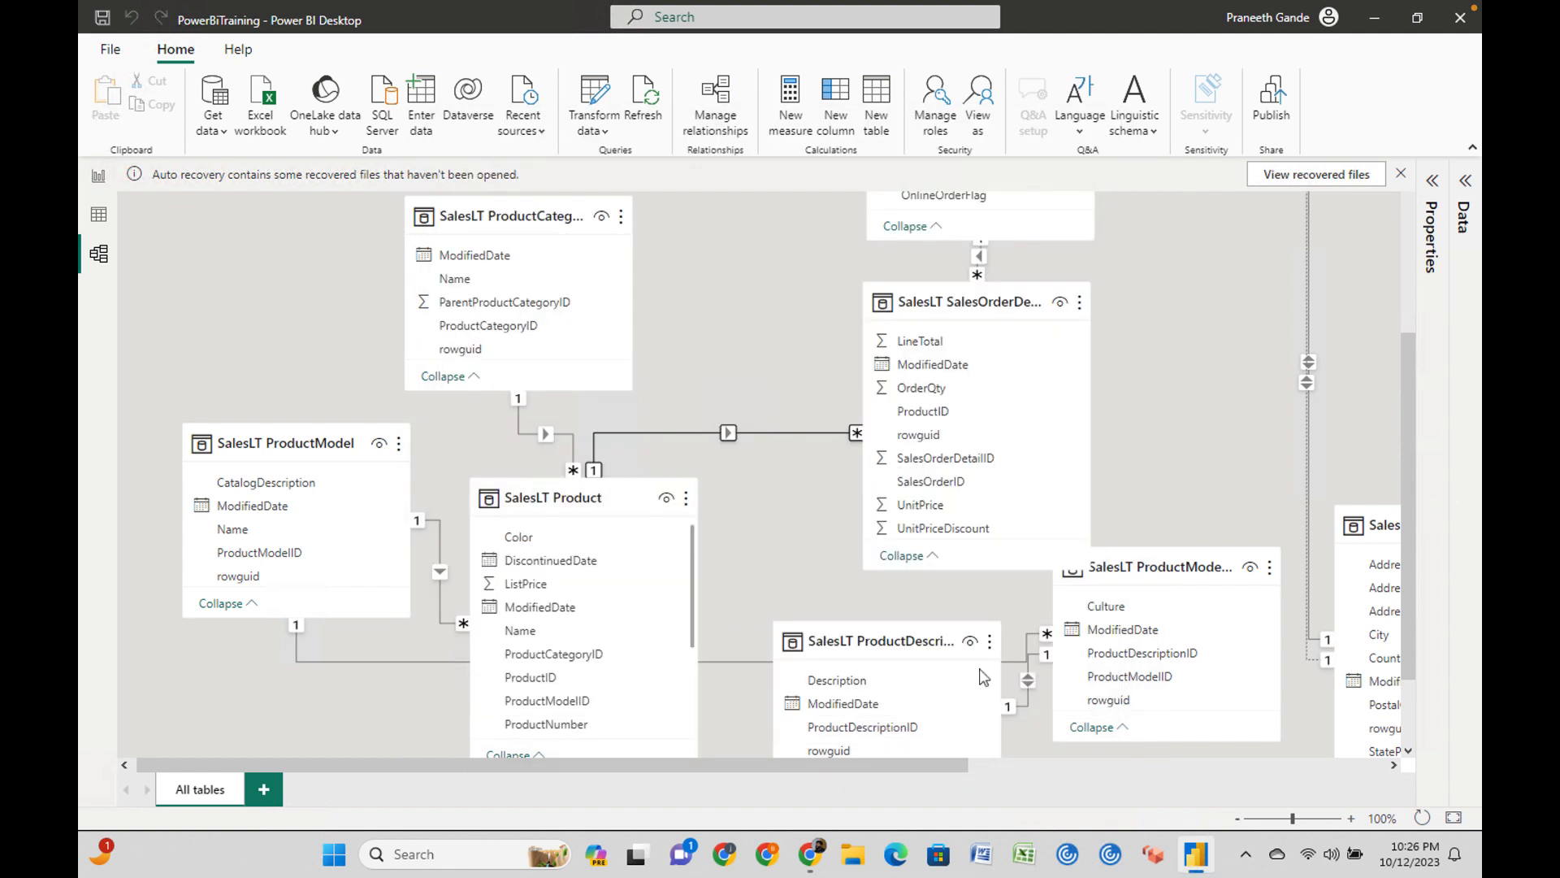
Delete the Product–SalesOrderDetail relationship, confirm with Yes, and save the report.
right_click(733, 432)
click(766, 446)
click(891, 455)
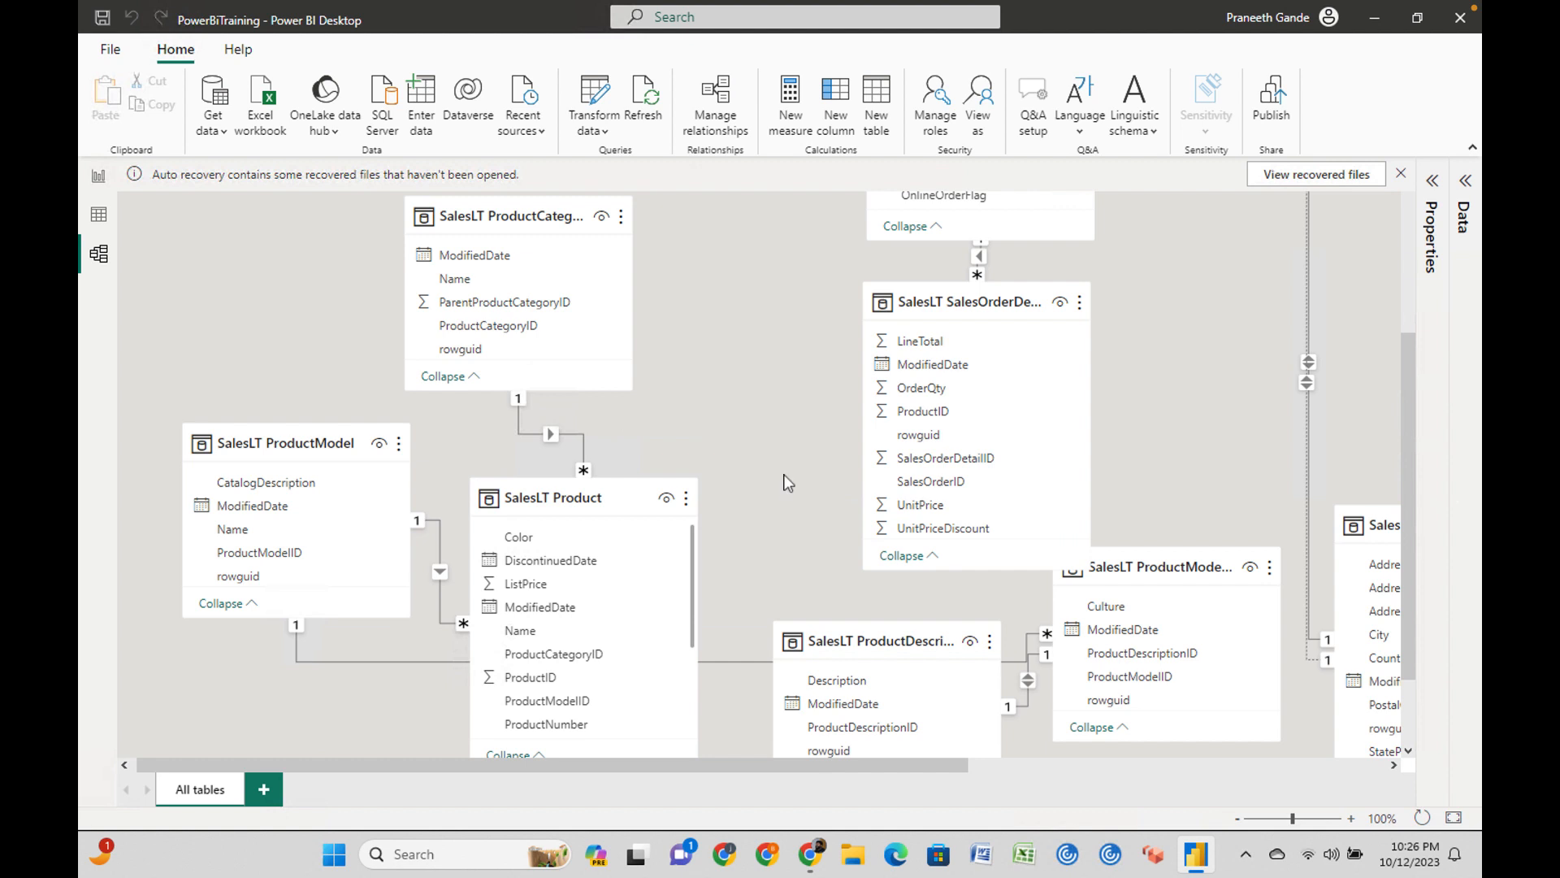
click(103, 18)
Browse the SalesLT Address rows and fields in Table view, then return to Report view.
click(106, 213)
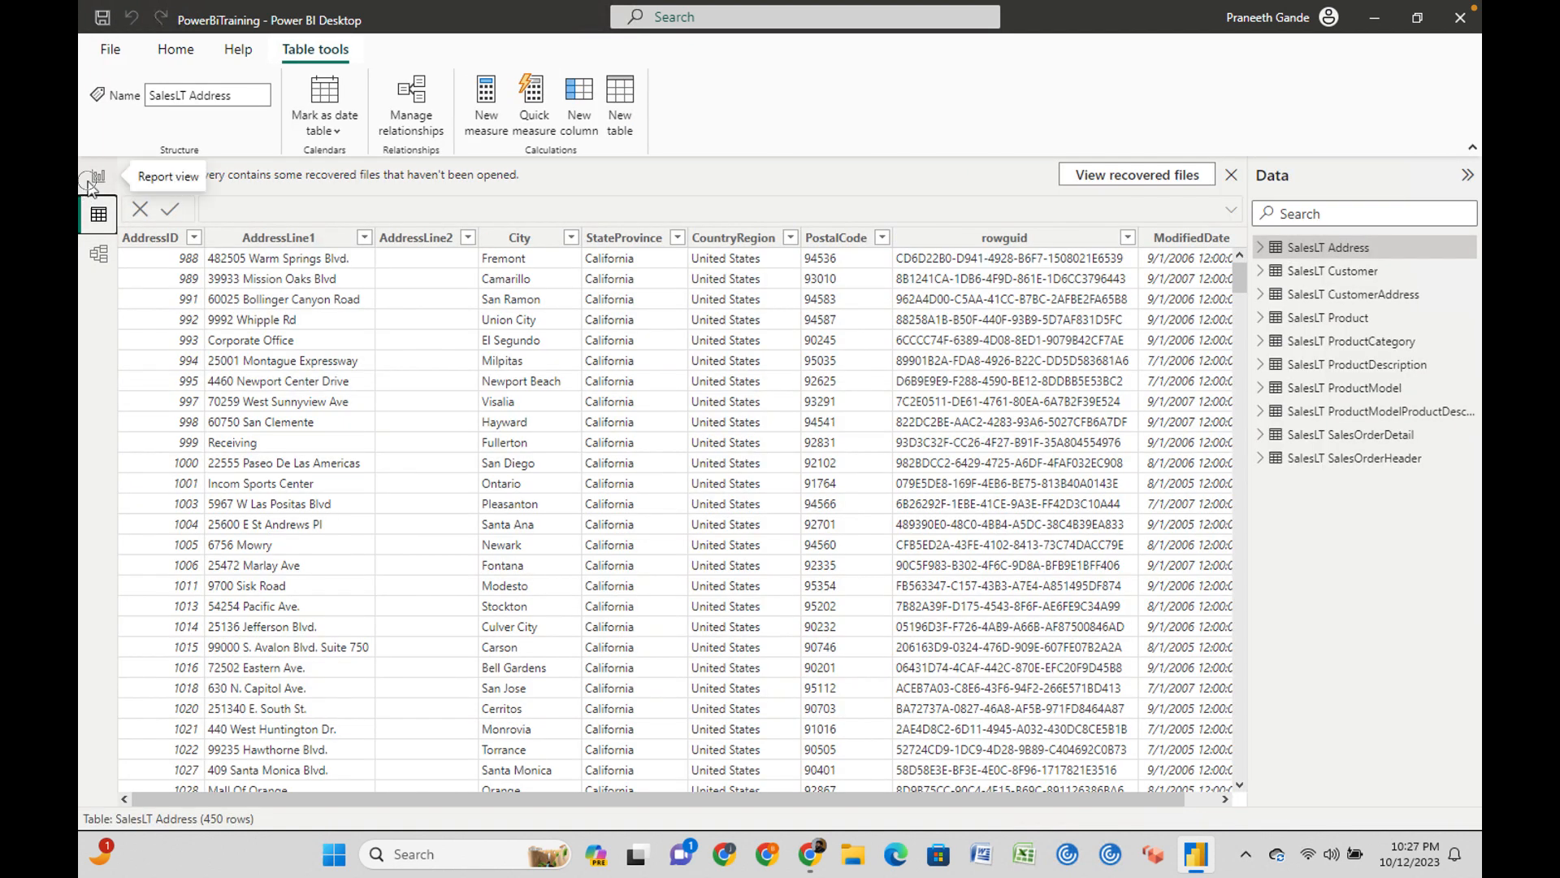
click(98, 176)
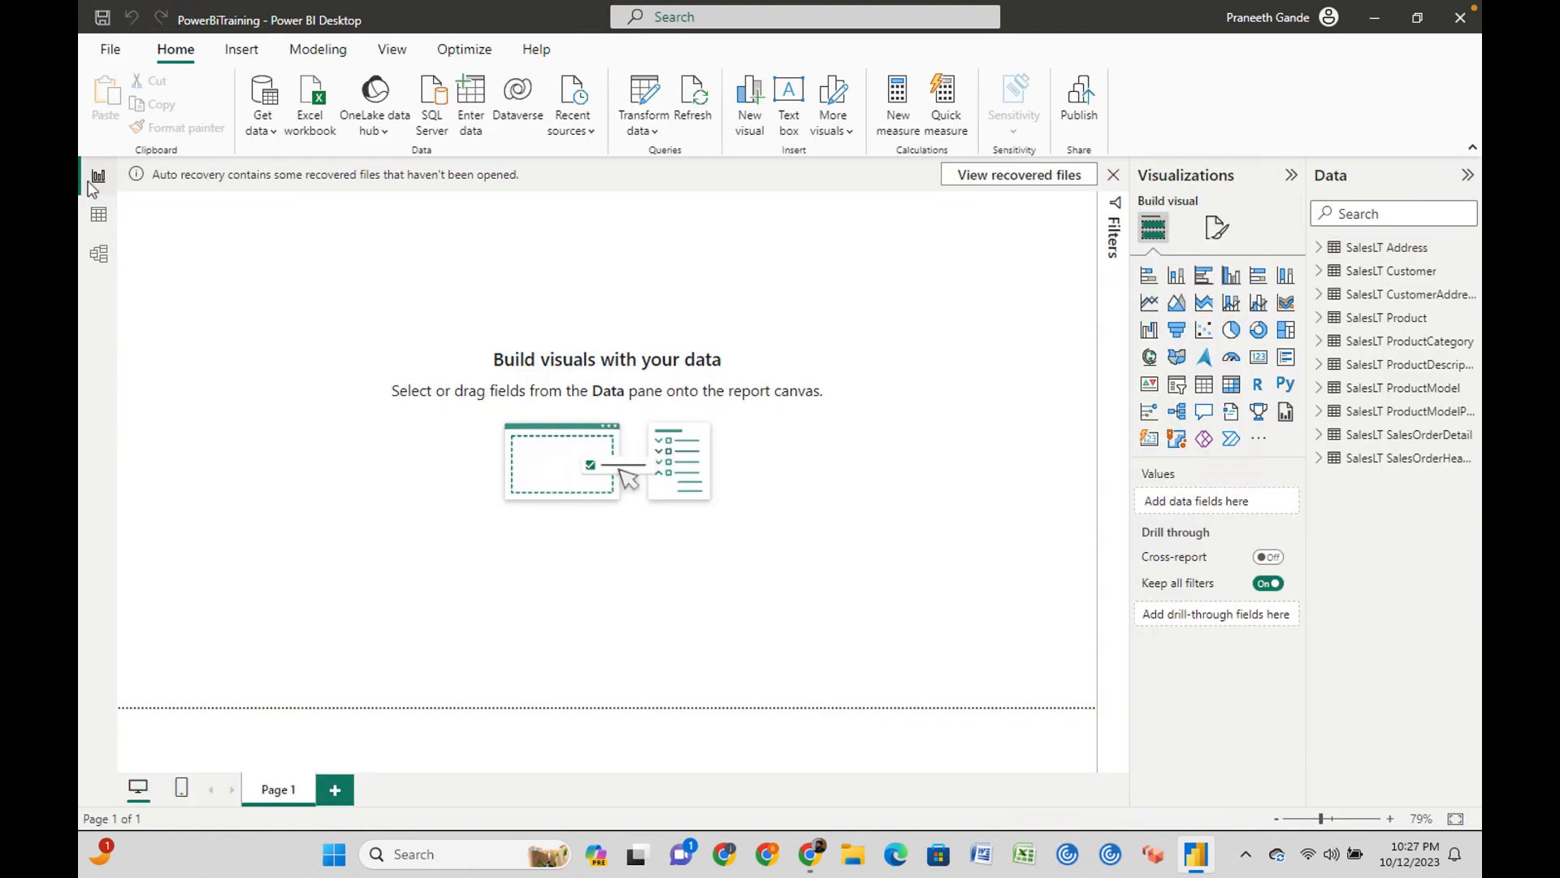
click(101, 216)
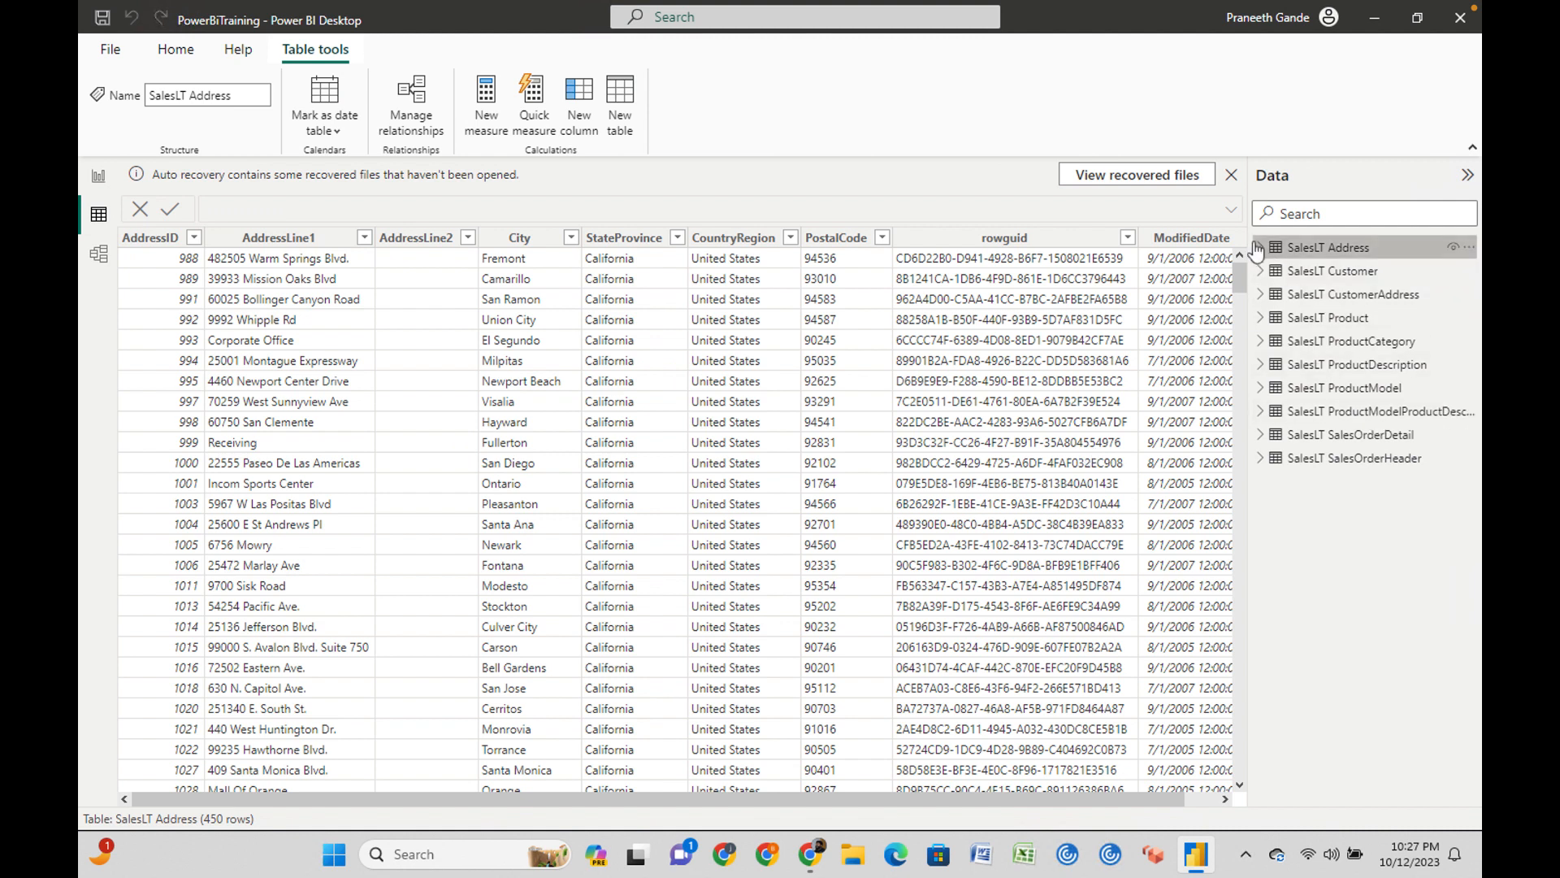
click(1259, 248)
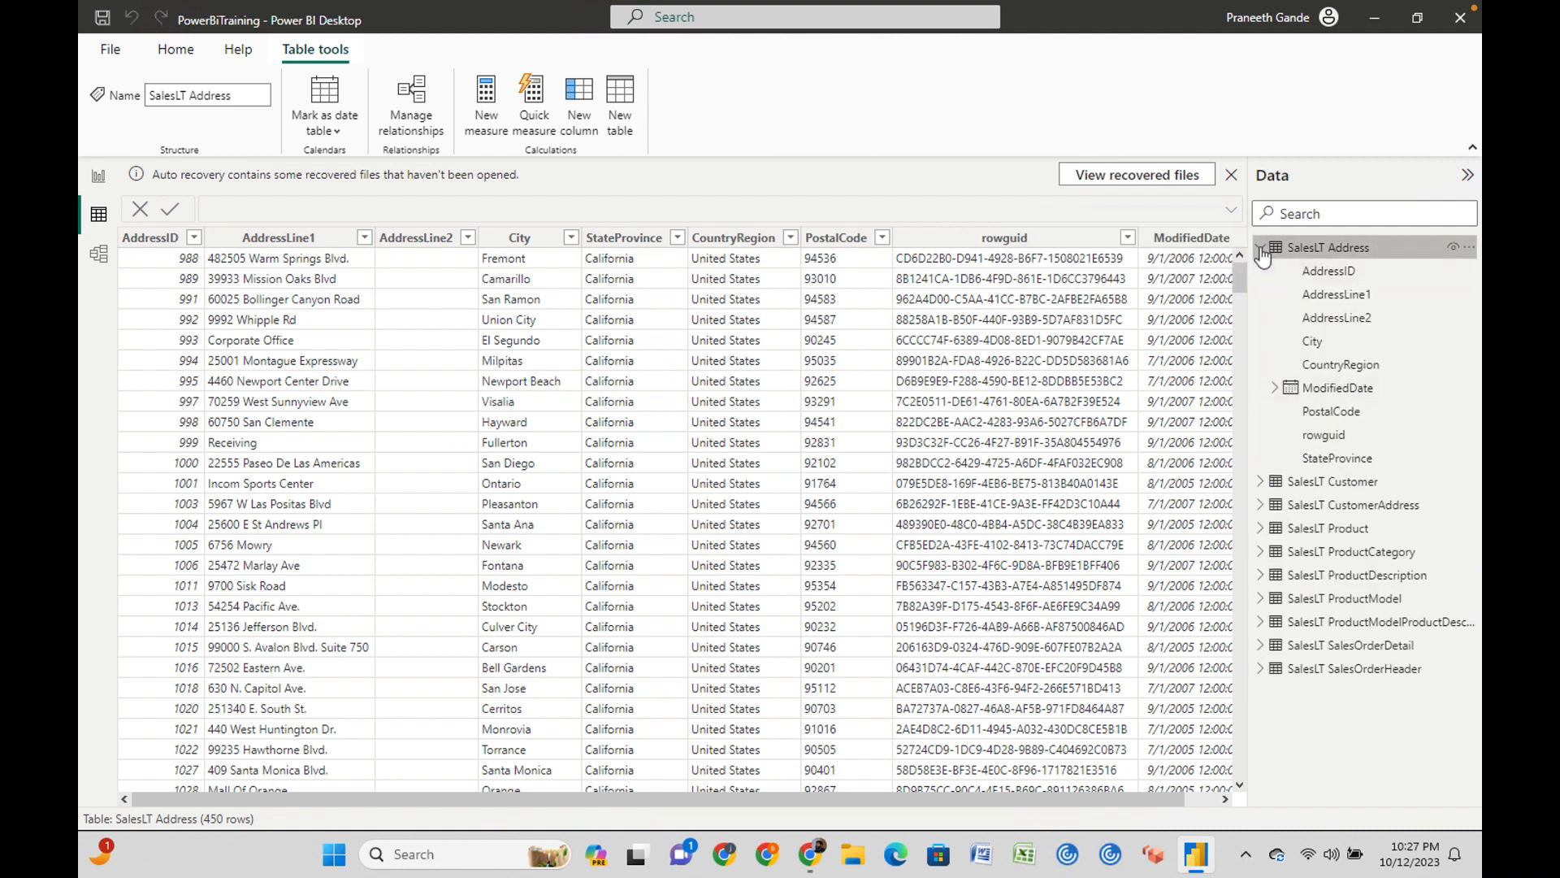
click(1262, 252)
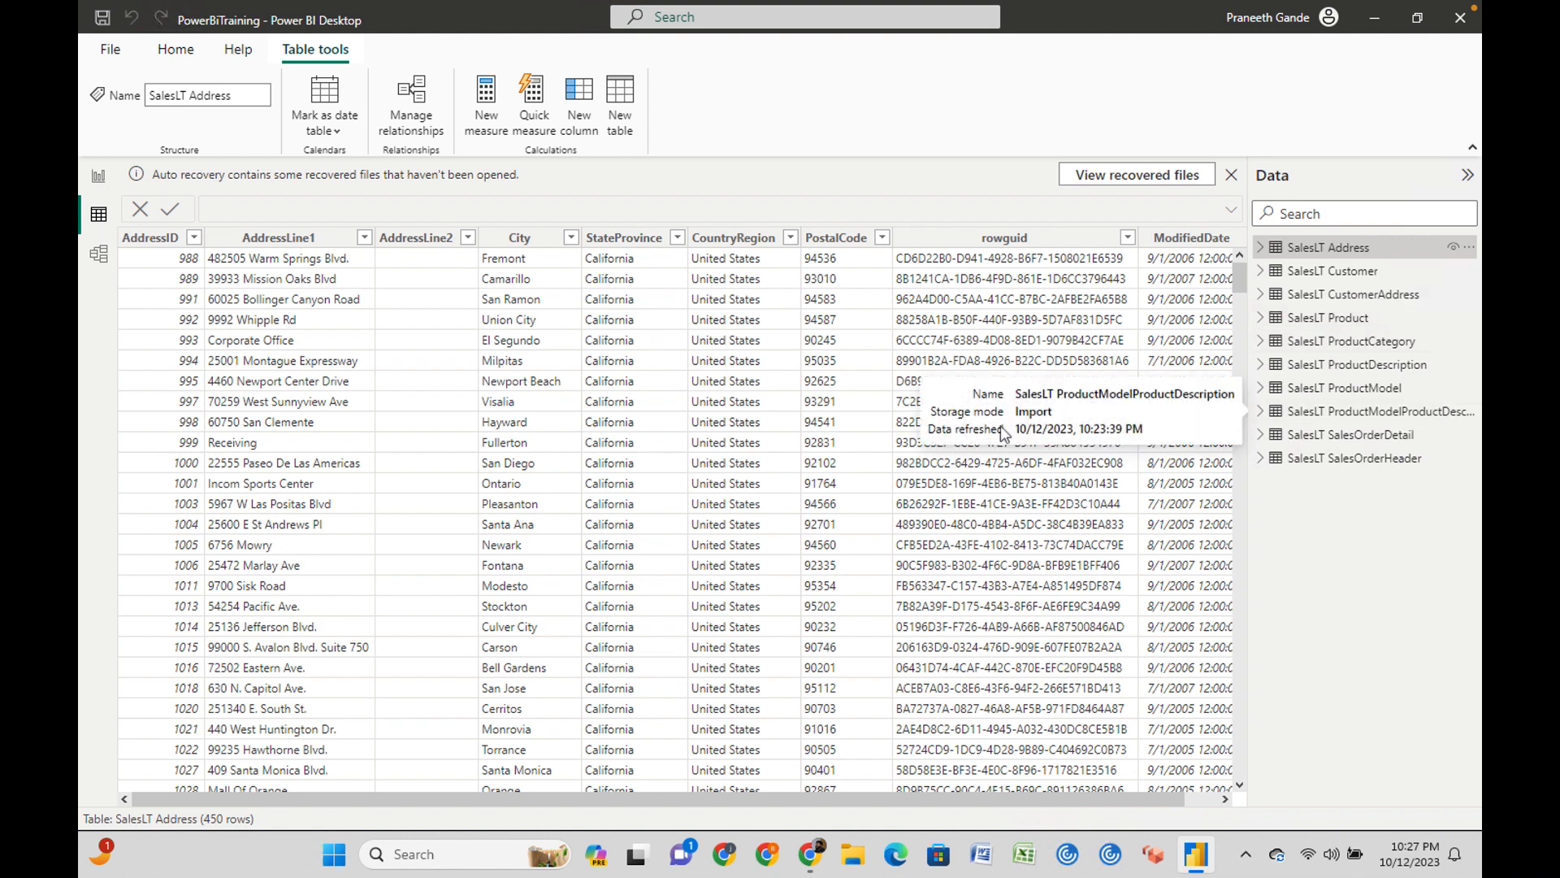
click(97, 178)
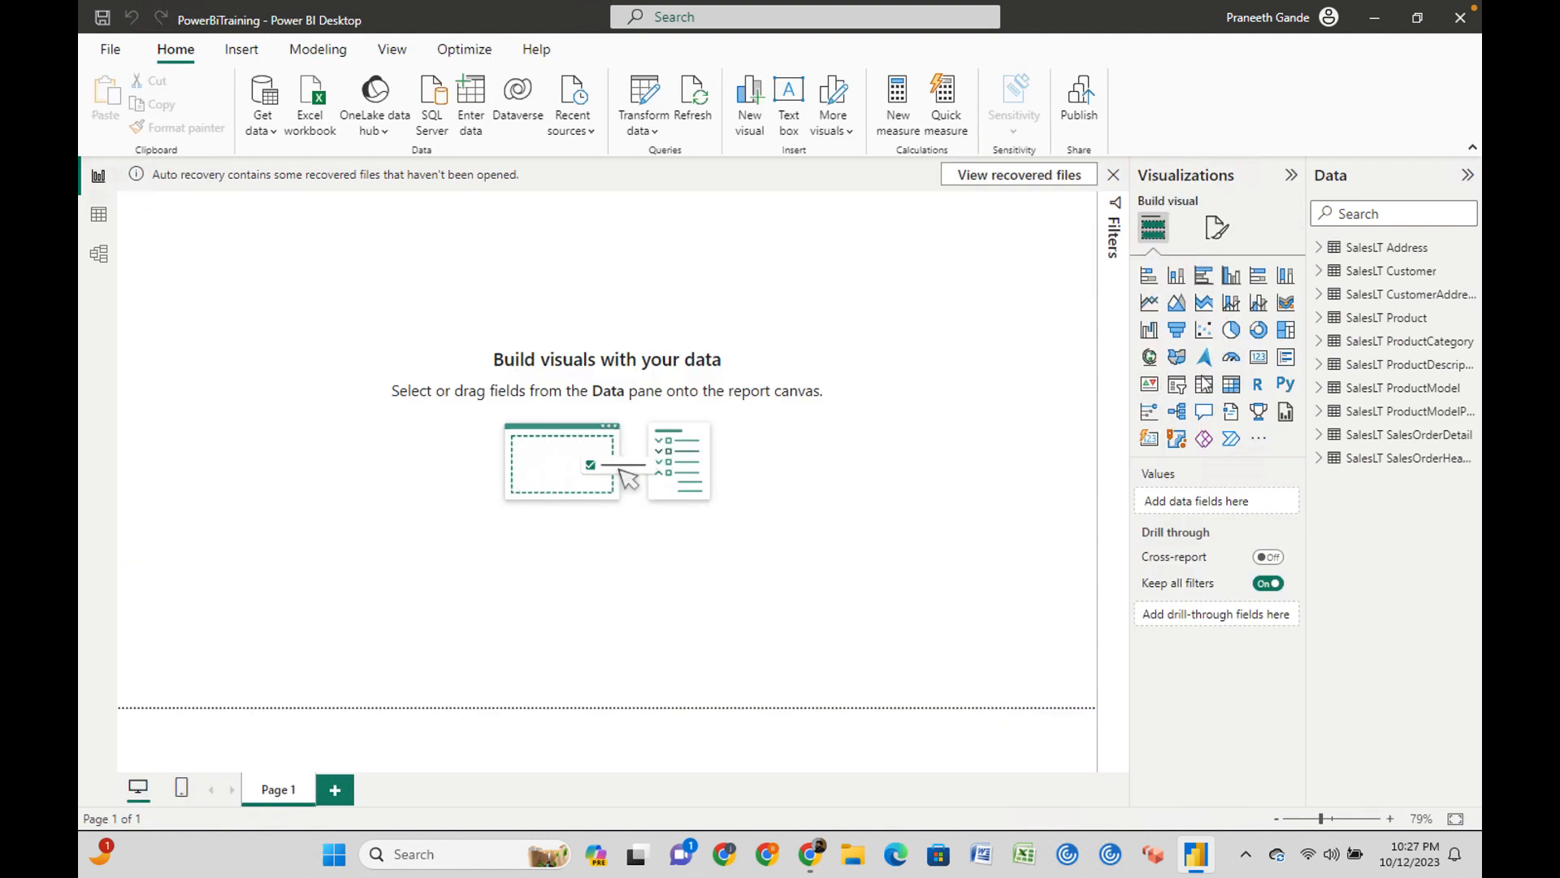
Add a table visual of SalesLT Product Name values and enlarge it to show more rows.
click(1206, 384)
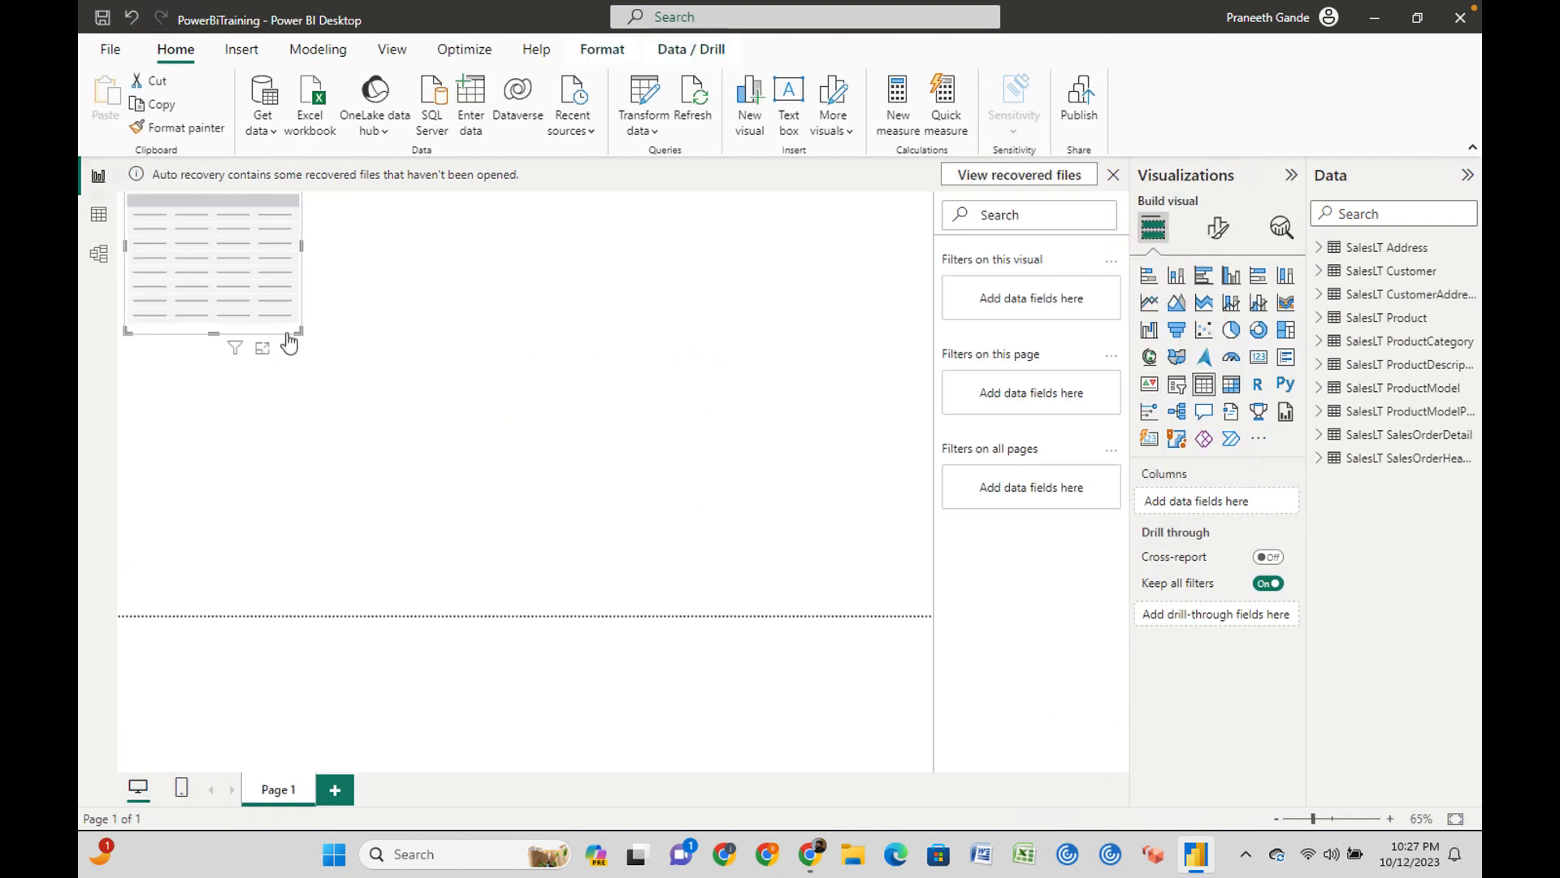
drag(321, 352, 515, 505)
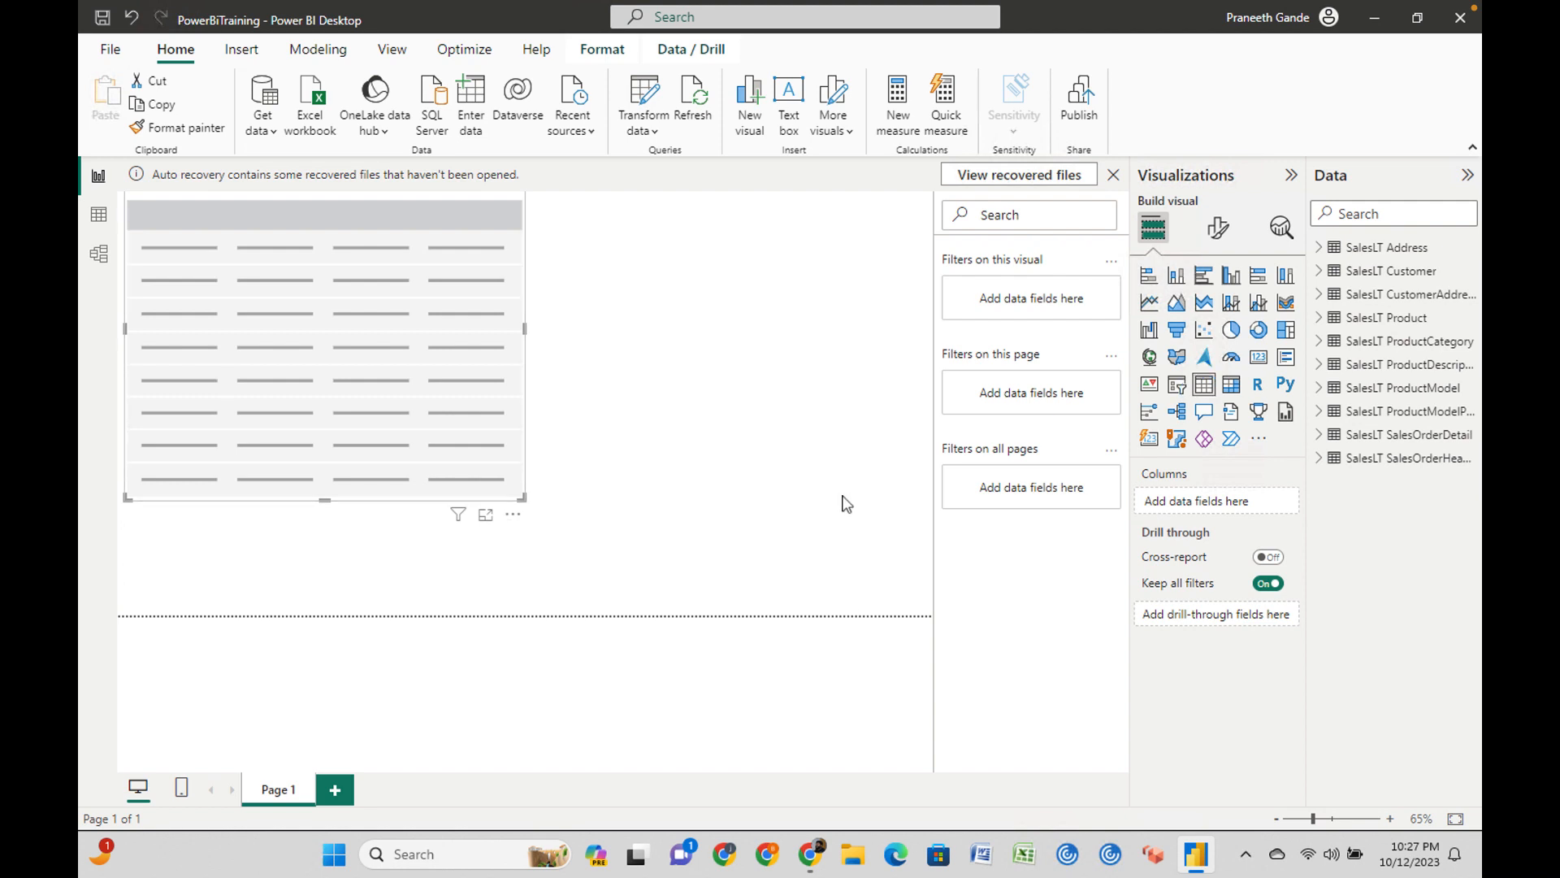
click(1321, 319)
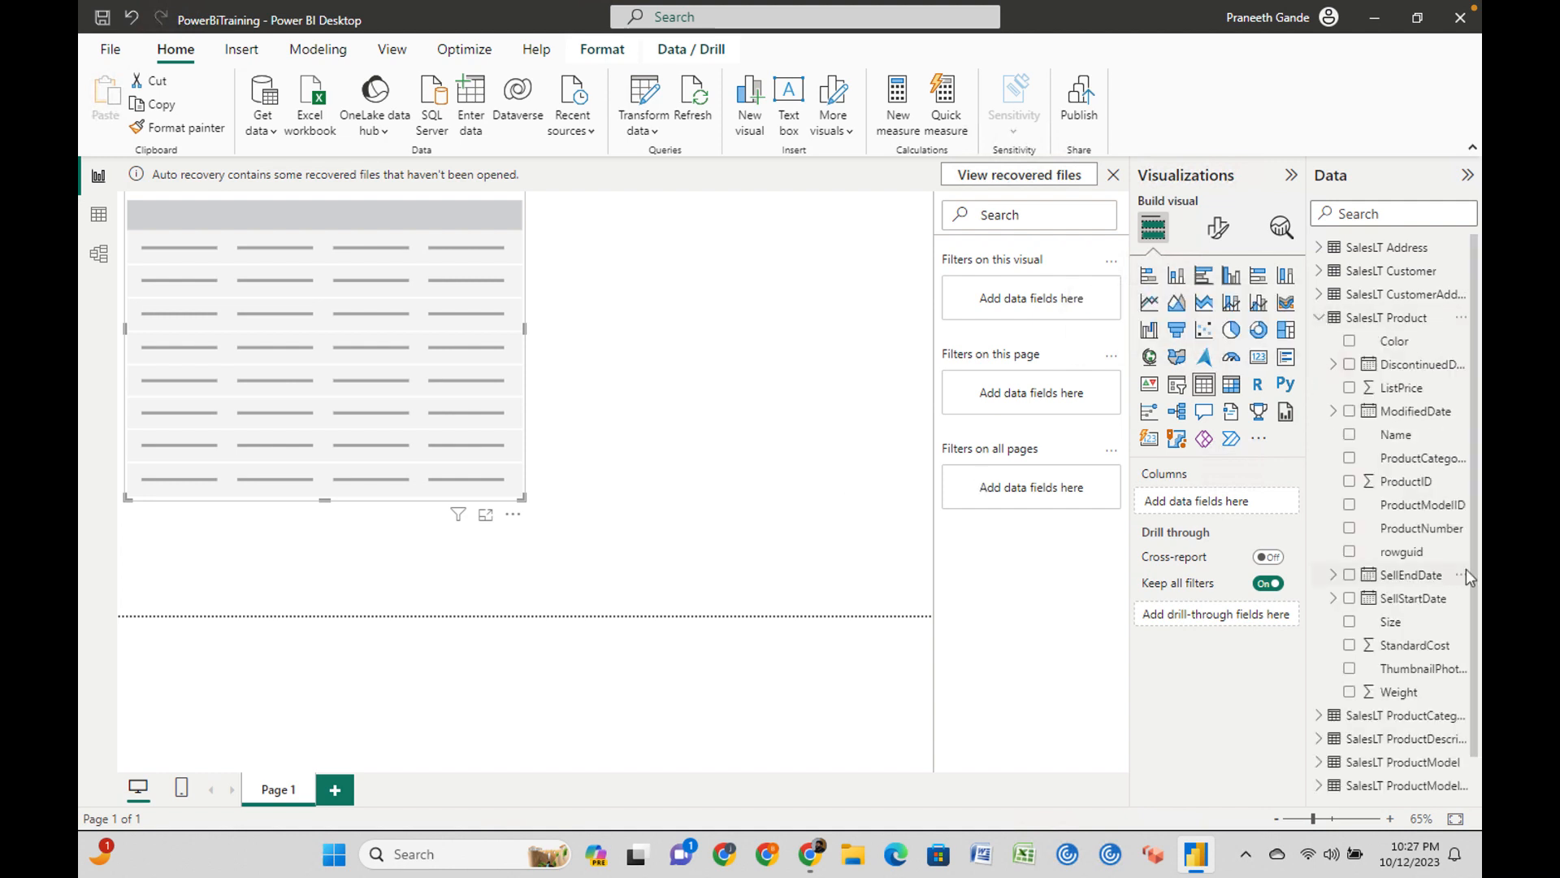
drag(1408, 440, 1215, 487)
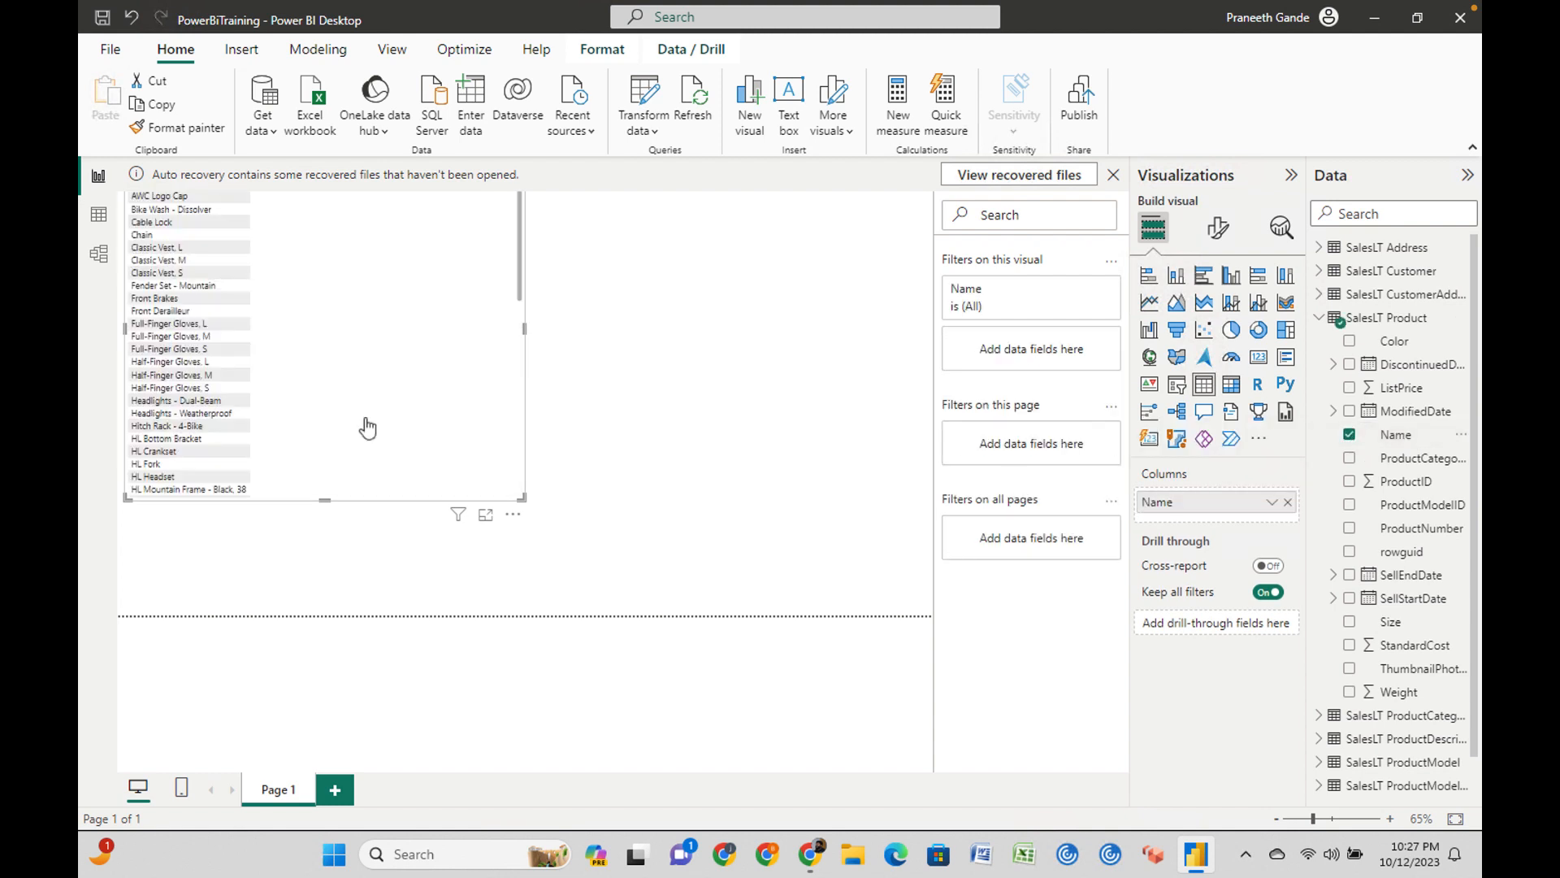
drag(520, 497, 655, 559)
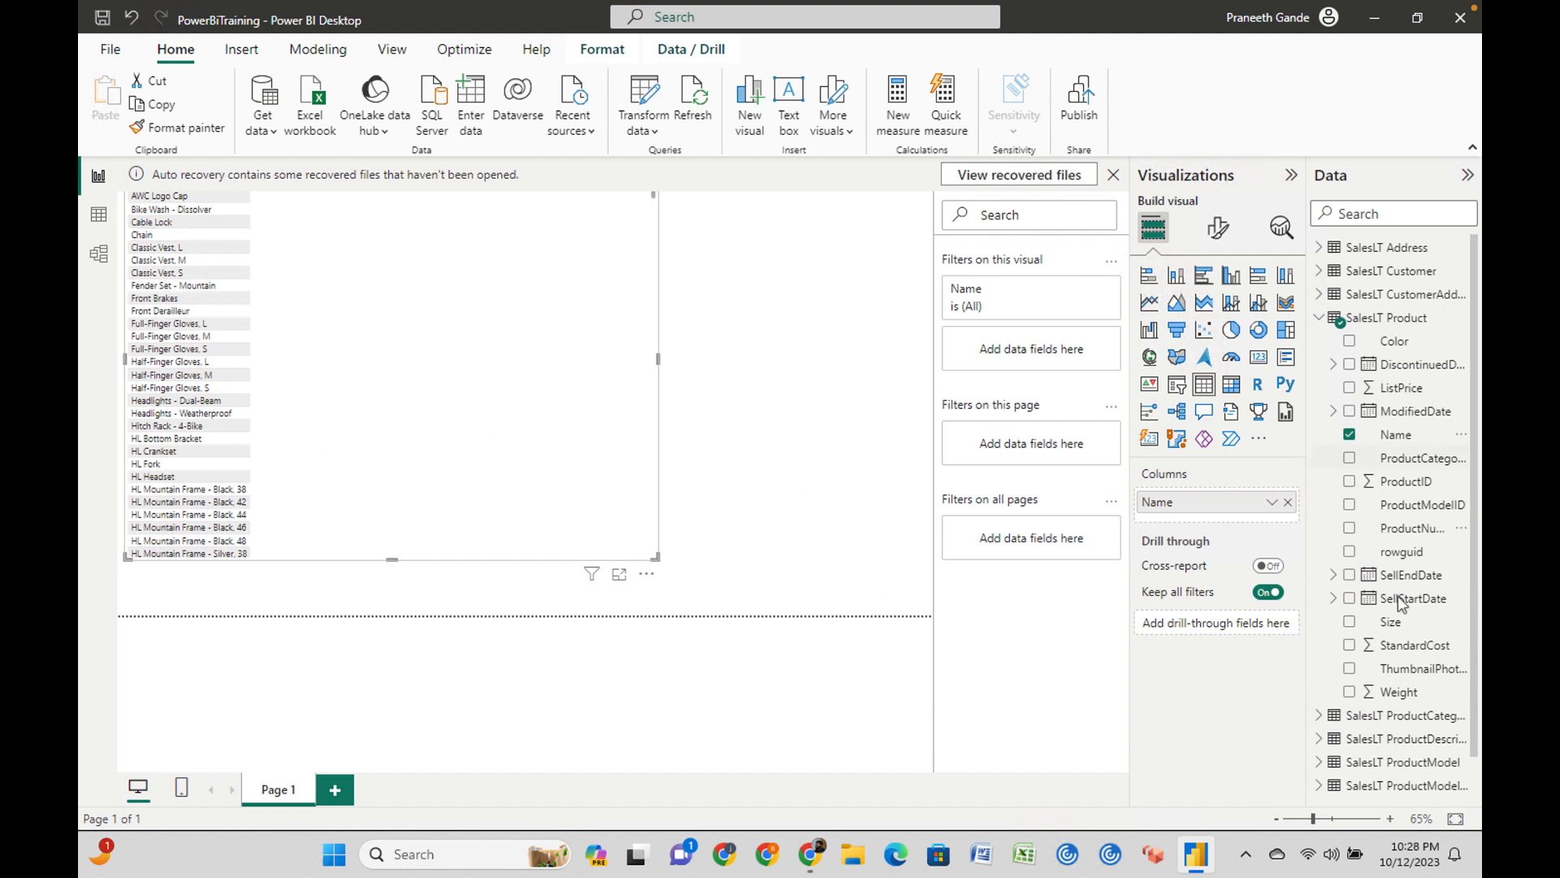
Collapse SalesLT Product and the Visualizations pane, widen the Data pane, and expand SalesLT SalesOrderDetail.
click(1317, 320)
click(98, 254)
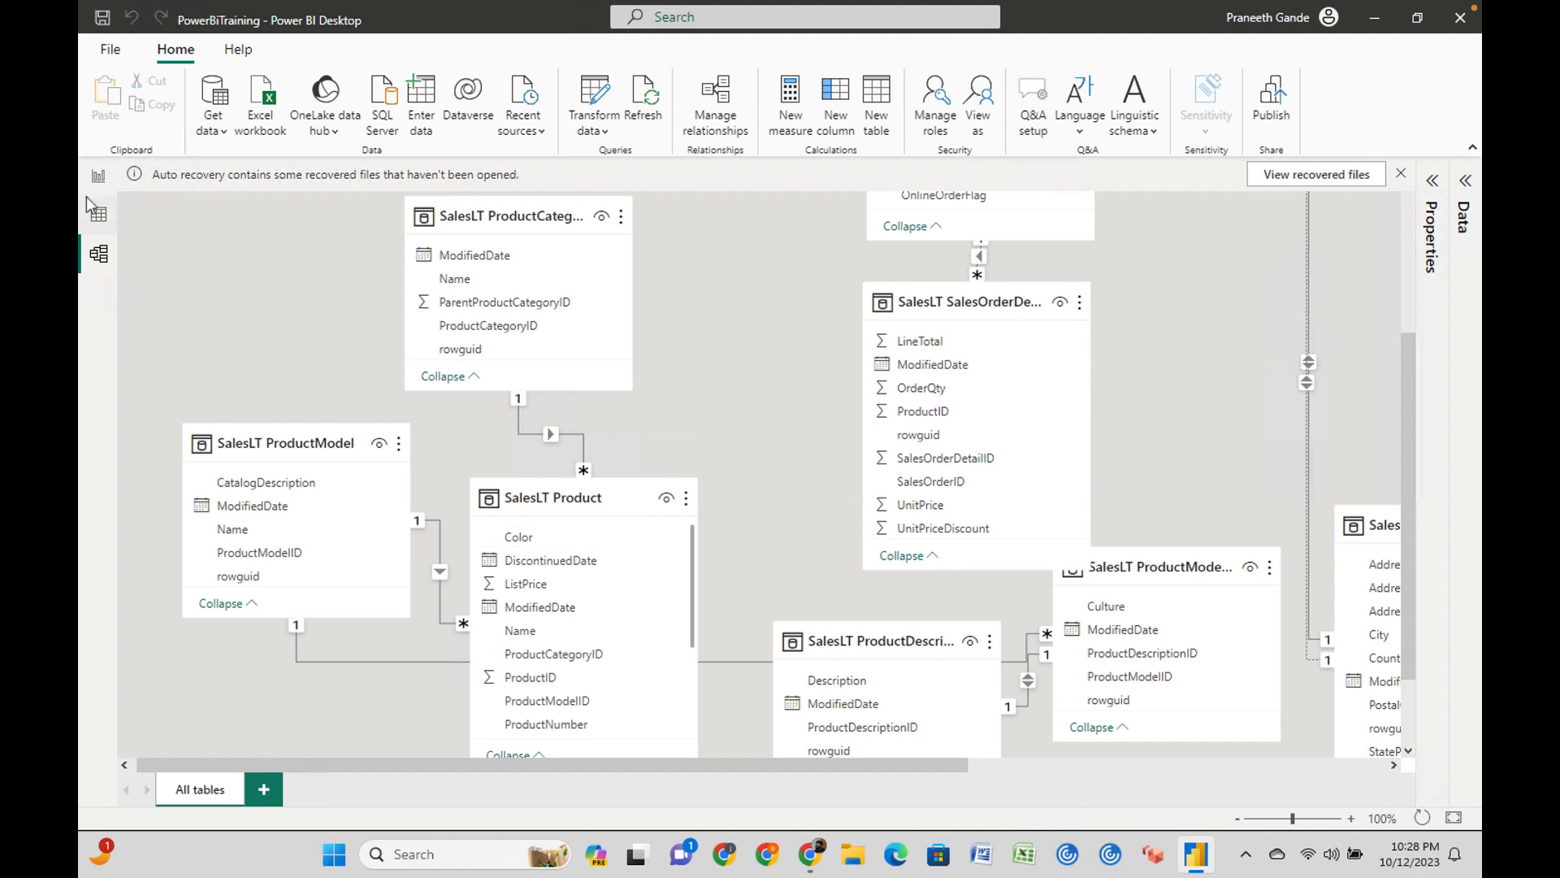
click(96, 176)
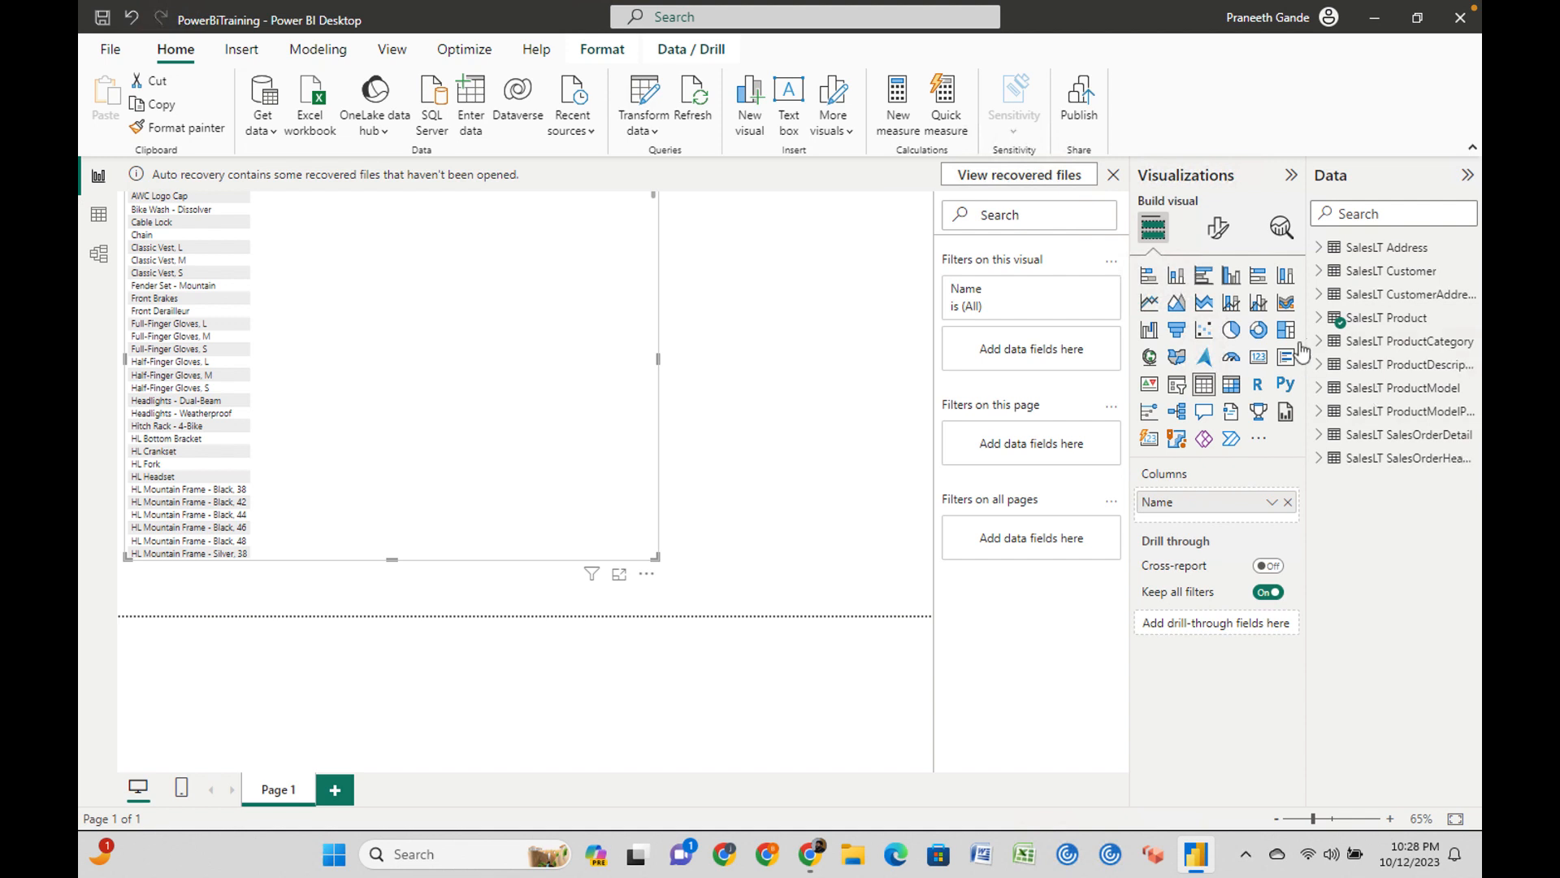
click(1291, 176)
drag(1307, 192, 1210, 200)
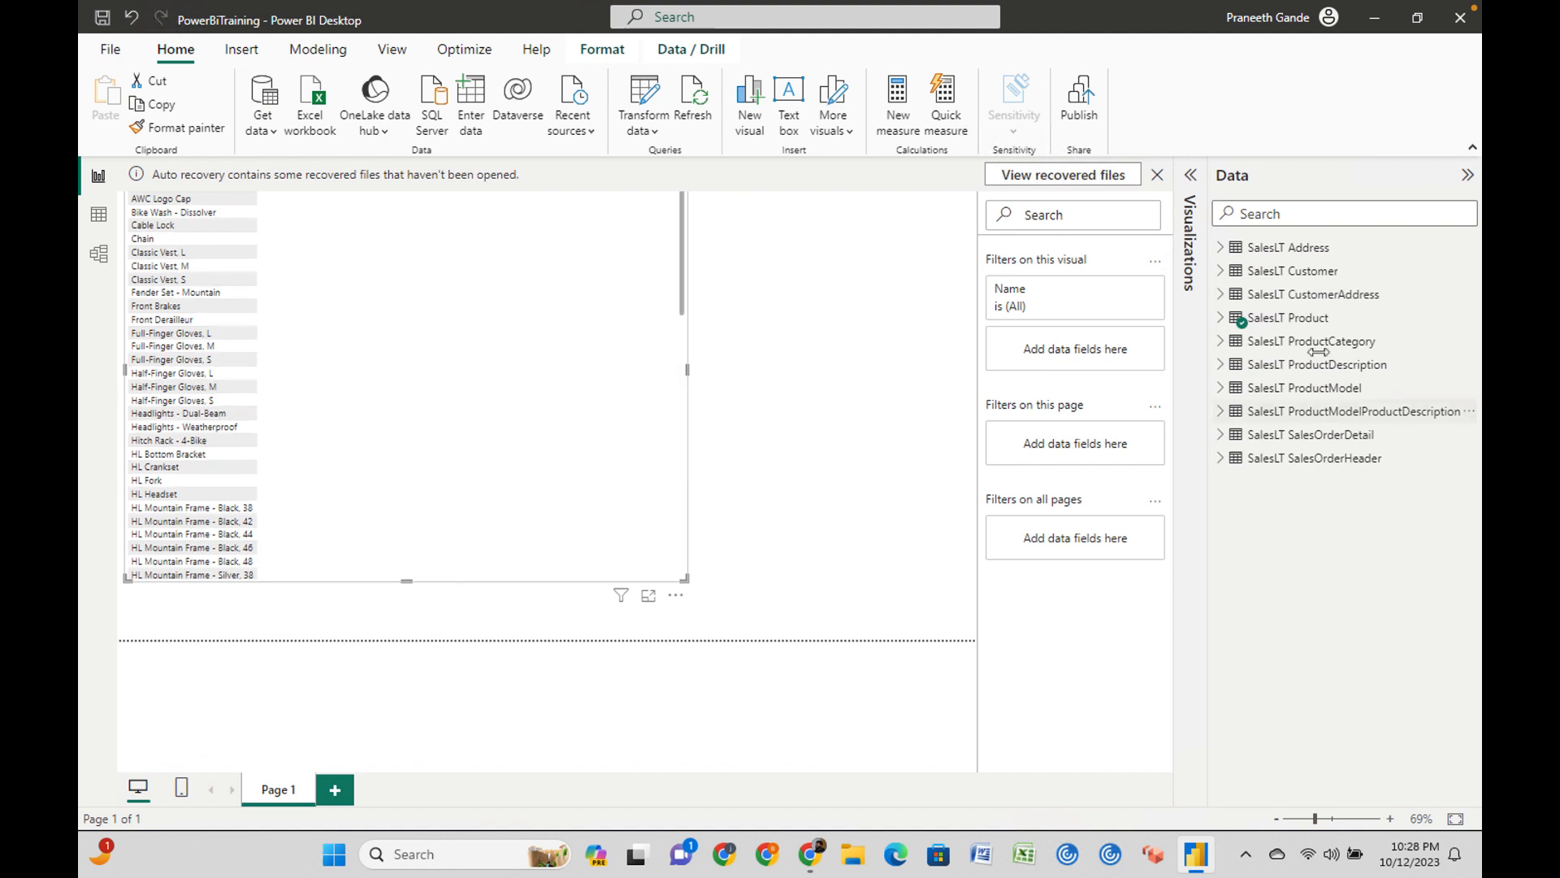
click(1219, 434)
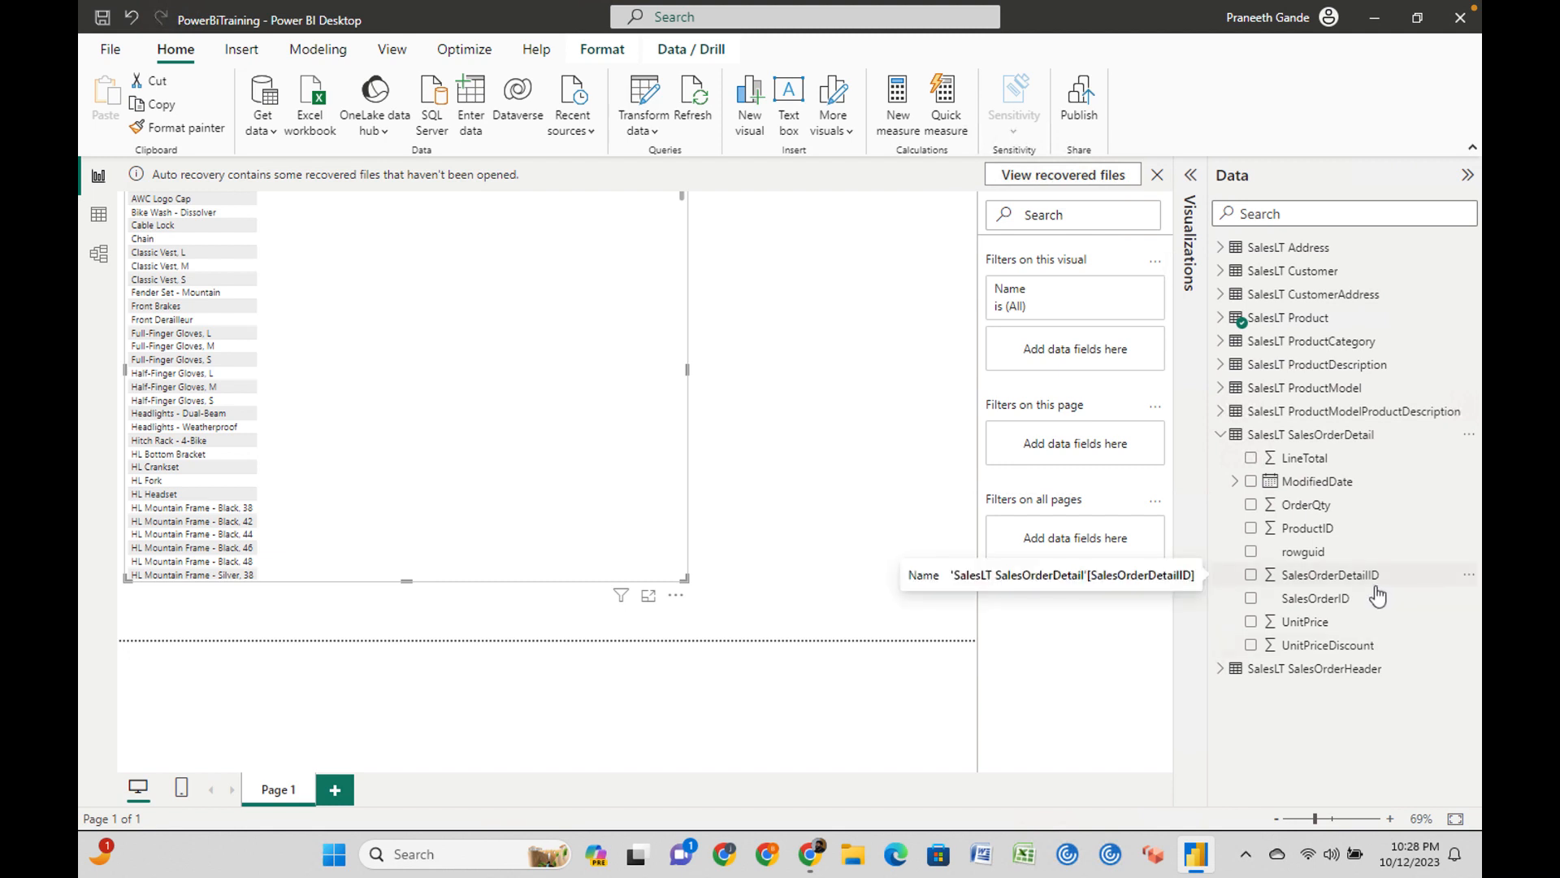
Annotate the screen with a circled sigma and an arrow beneath it.
mouse_move(898, 374)
mouse_down()
mouse_move(881, 374)
mouse_move(879, 413)
mouse_move(819, 455)
mouse_move(933, 457)
mouse_up()
mouse_move(785, 479)
mouse_down()
mouse_move(991, 471)
mouse_move(980, 494)
mouse_up()
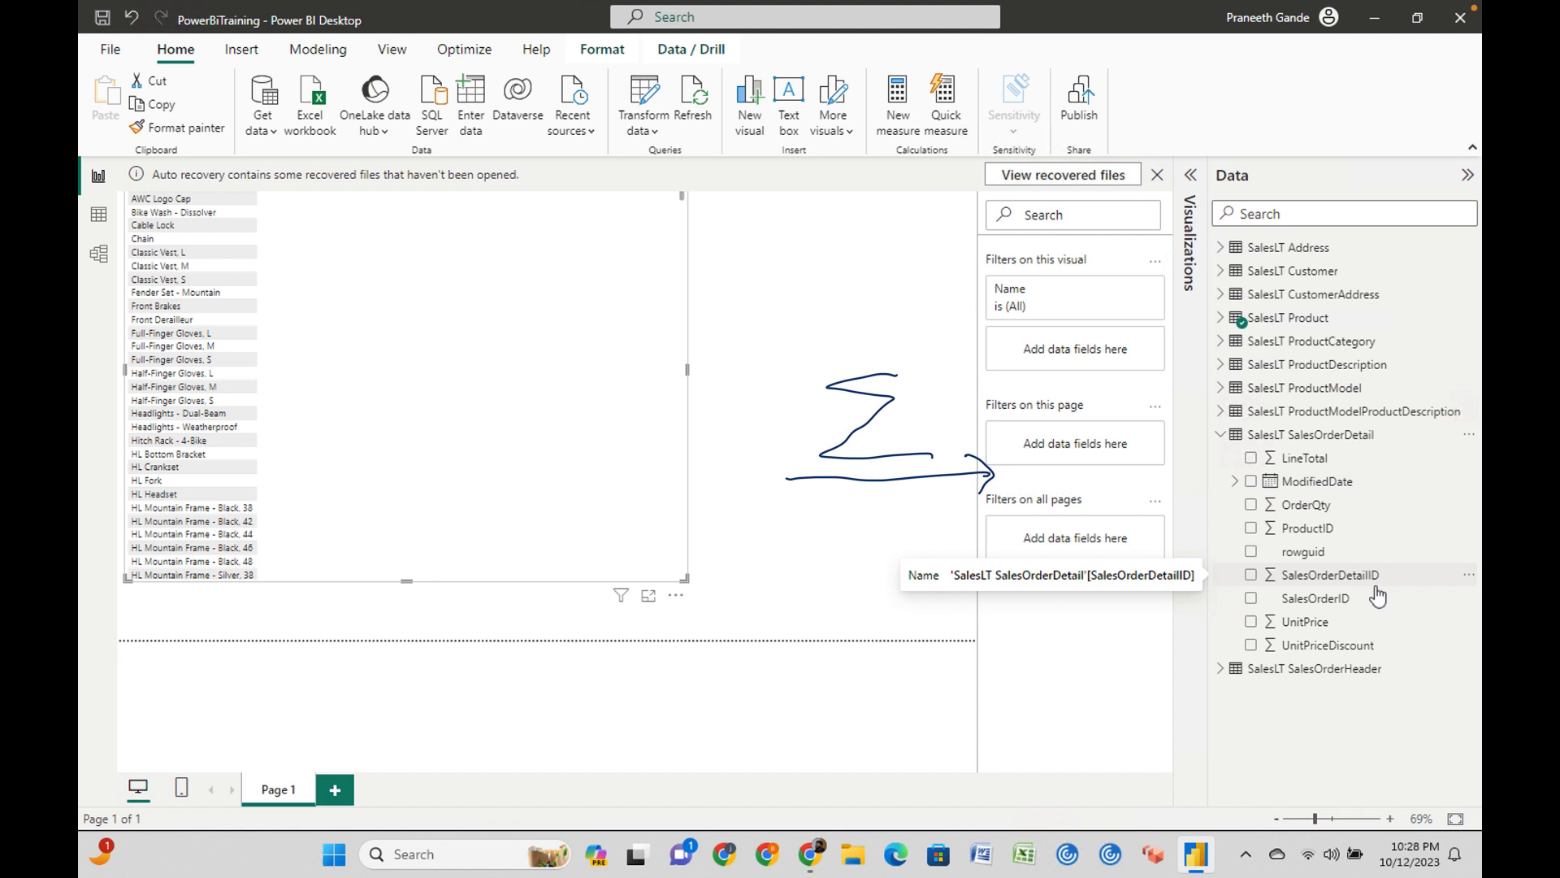
drag(871, 339, 785, 353)
Handwrite a summation formula with a plus b and n=0 under the sigma, then clear all annotations.
mouse_move(878, 641)
mouse_down()
mouse_move(914, 734)
mouse_move(971, 729)
mouse_up()
mouse_move(985, 705)
mouse_down()
mouse_move(1035, 693)
mouse_move(1039, 731)
mouse_up()
mouse_move(1079, 663)
mouse_down()
mouse_move(1105, 711)
mouse_move(1073, 721)
mouse_up()
drag(1145, 696, 1148, 696)
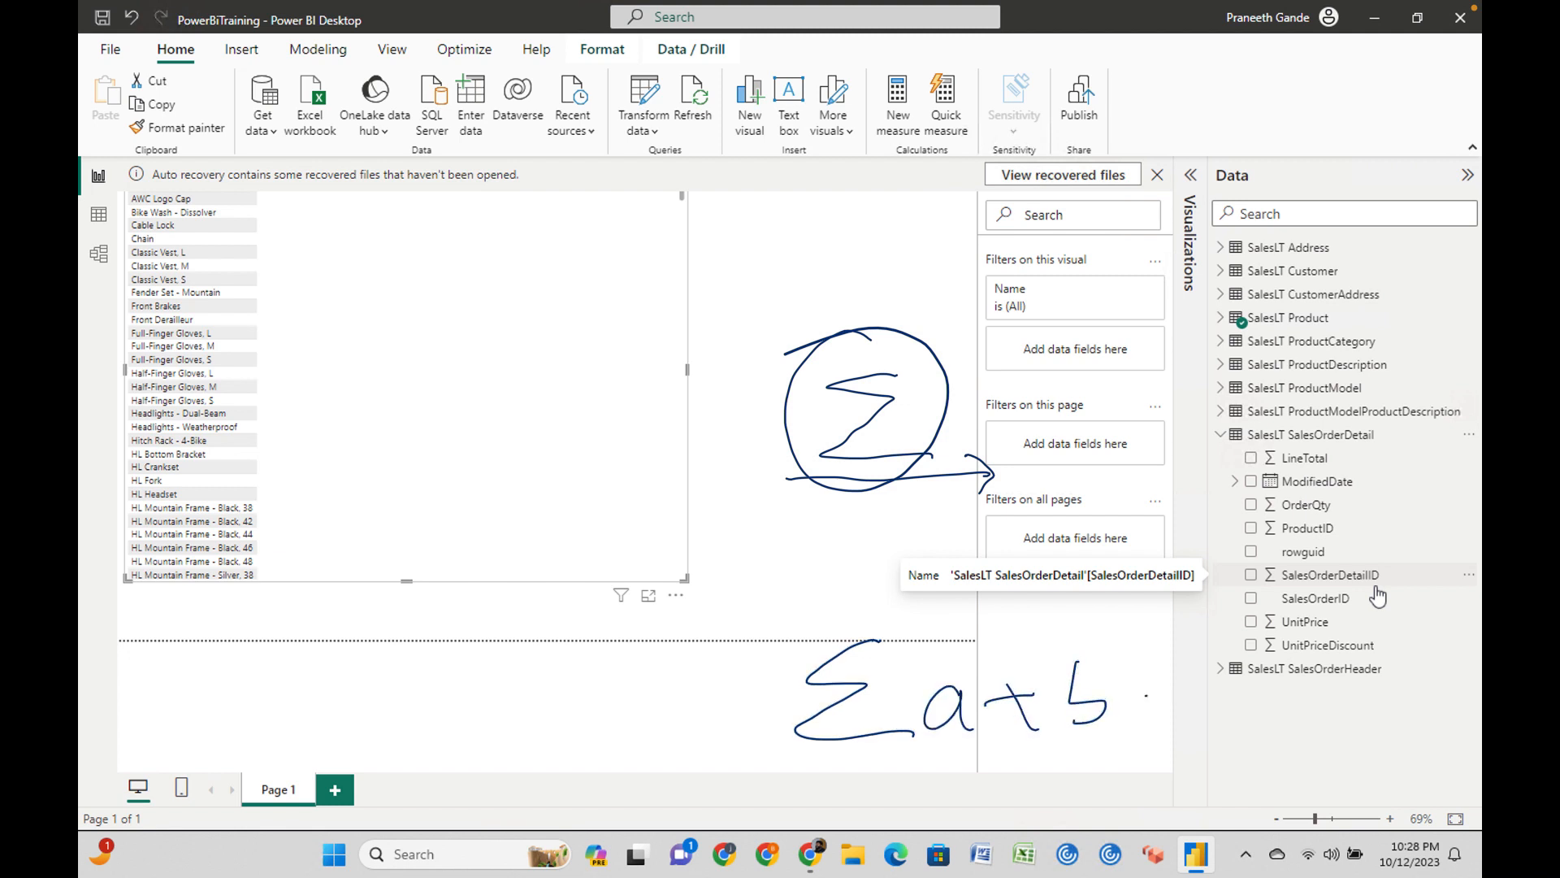
mouse_move(886, 637)
mouse_down()
mouse_move(803, 681)
mouse_move(1006, 785)
mouse_up()
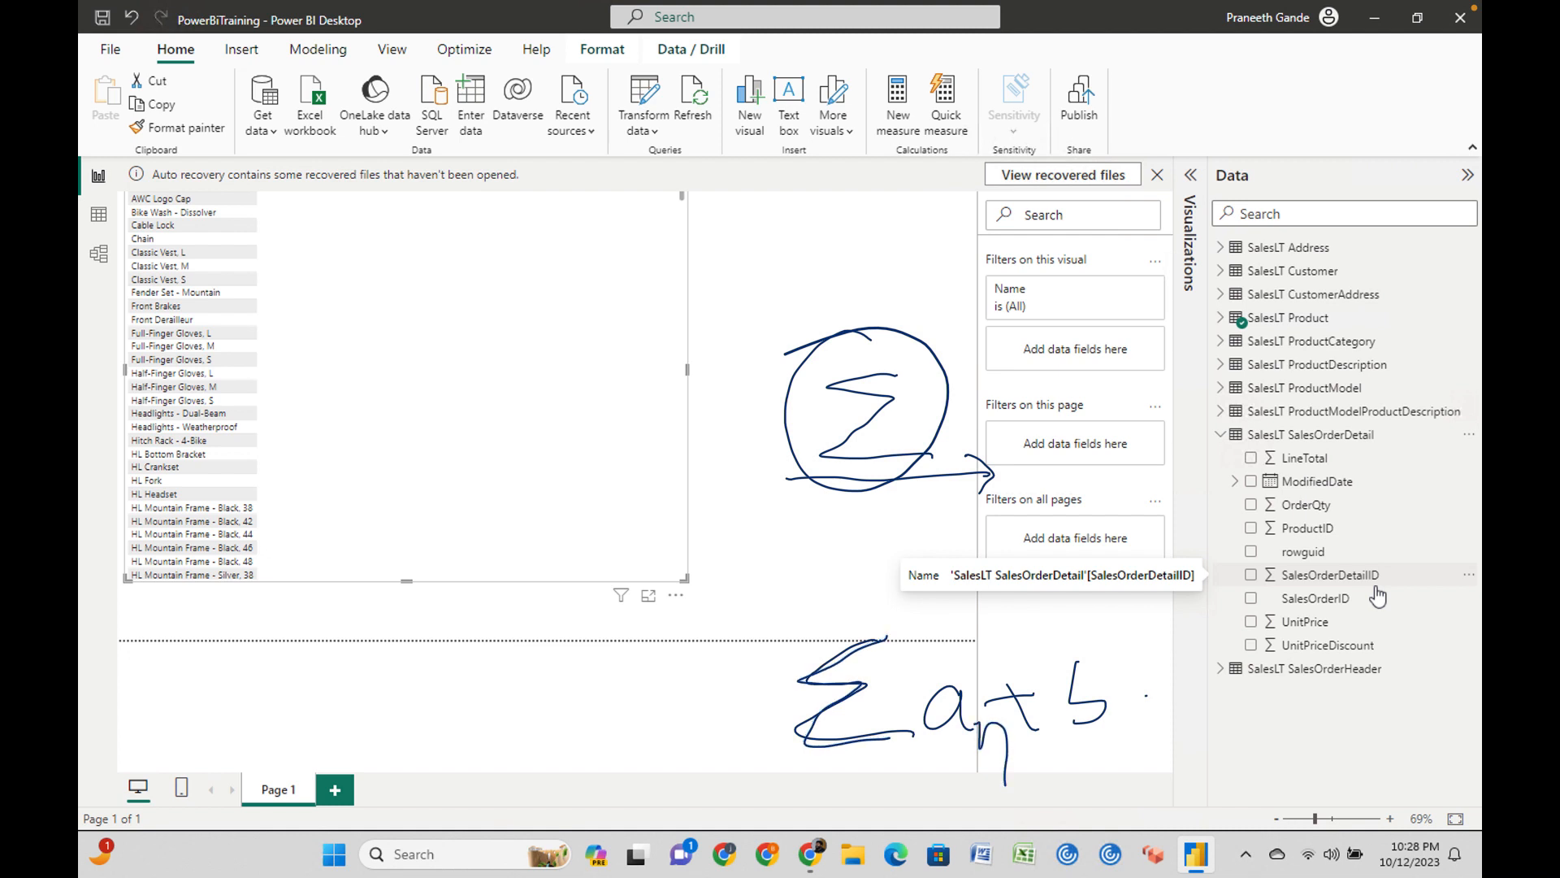
drag(1103, 726, 1144, 759)
mouse_move(833, 786)
mouse_down()
mouse_move(859, 806)
mouse_move(886, 780)
mouse_up()
mouse_move(863, 797)
mouse_down()
mouse_move(900, 769)
mouse_move(985, 786)
mouse_up()
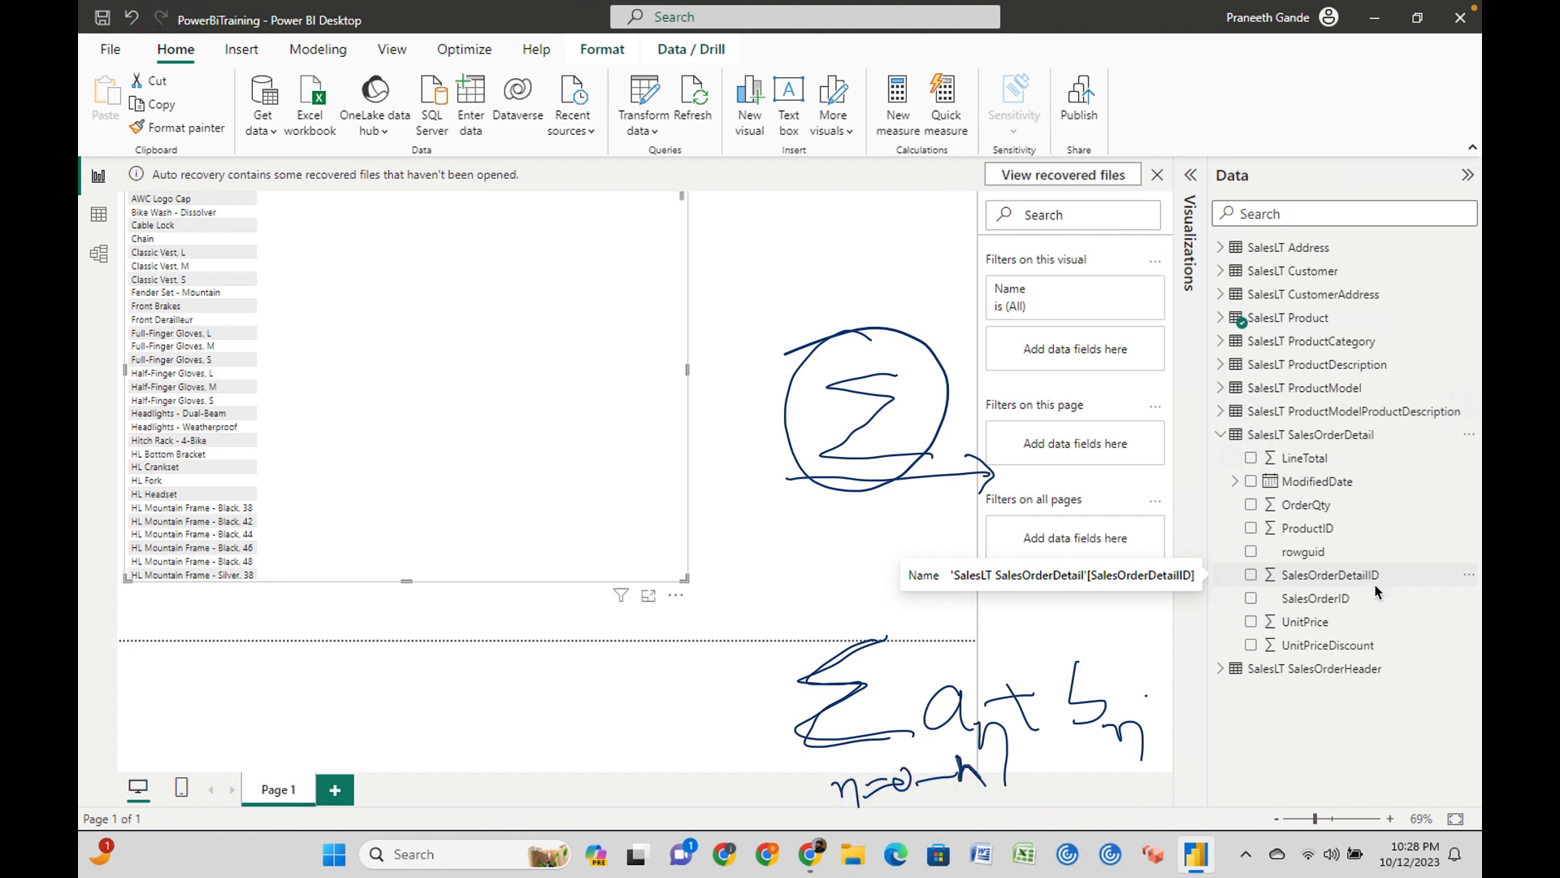
mouse_move(885, 639)
mouse_down()
mouse_move(820, 731)
mouse_move(944, 760)
mouse_up()
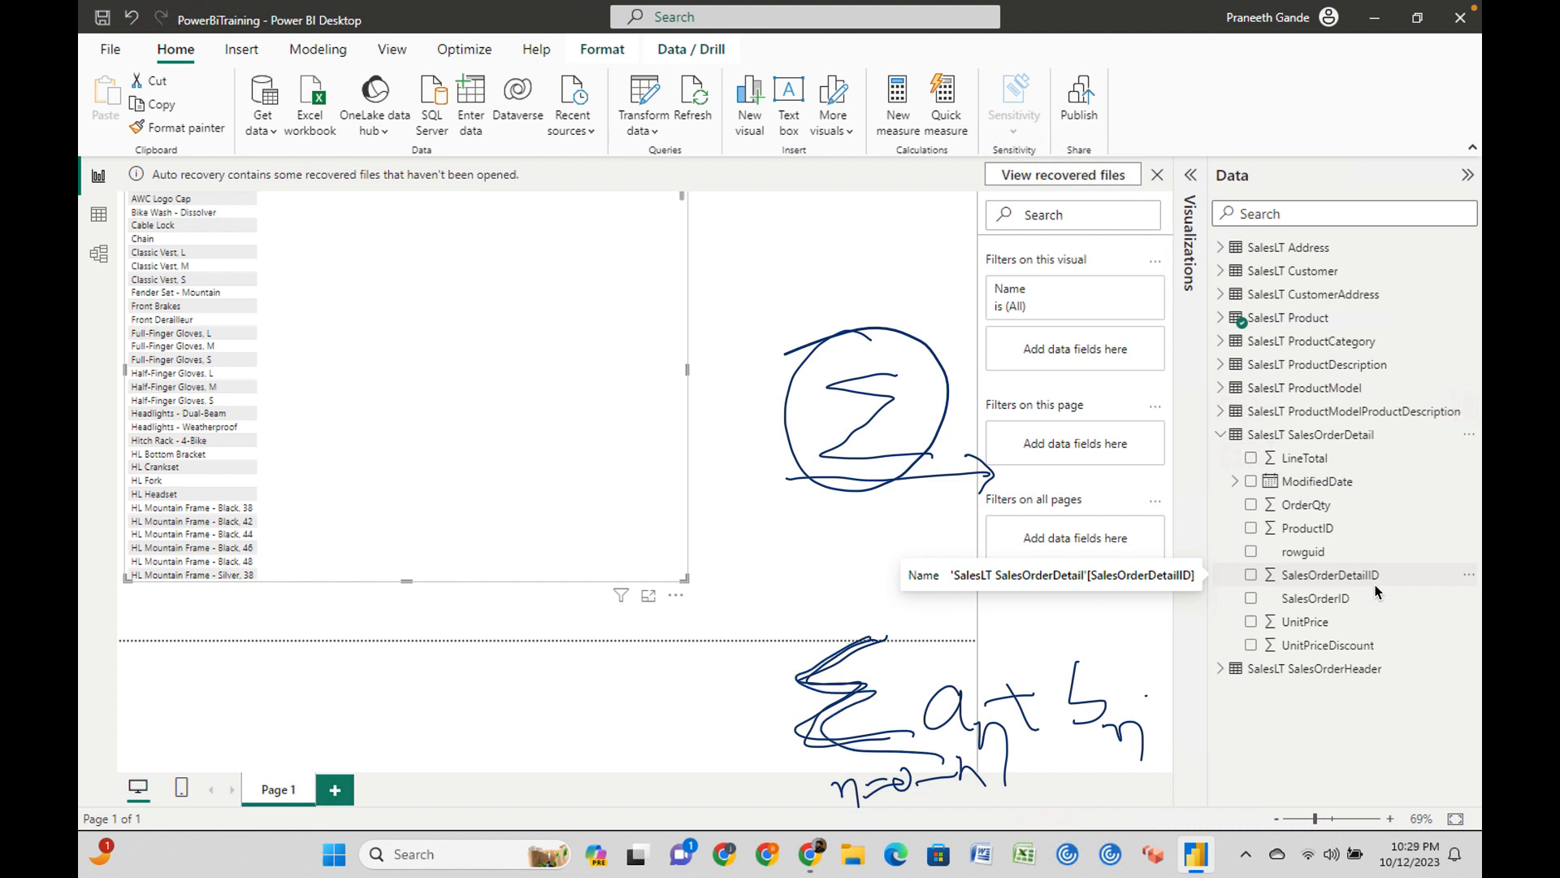
key(Escape)
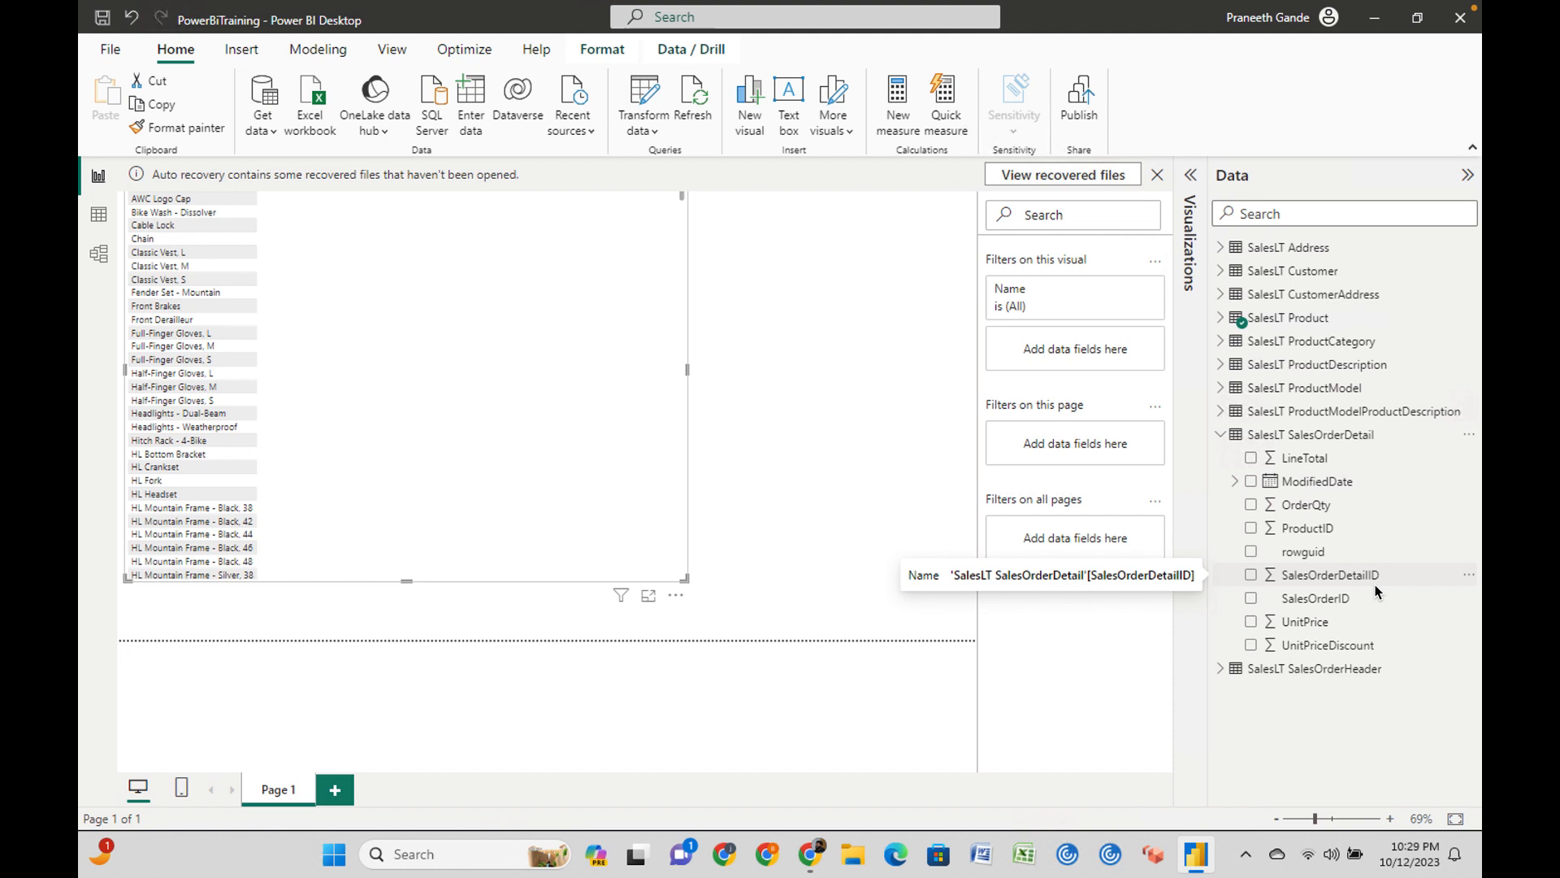
Sketch ProductID linked to a circled sigma, erase the ink, and switch to Table view of SalesLT Address.
mouse_move(1251, 540)
mouse_down()
mouse_move(1359, 526)
mouse_move(1268, 513)
mouse_move(1237, 538)
mouse_move(1256, 539)
mouse_up()
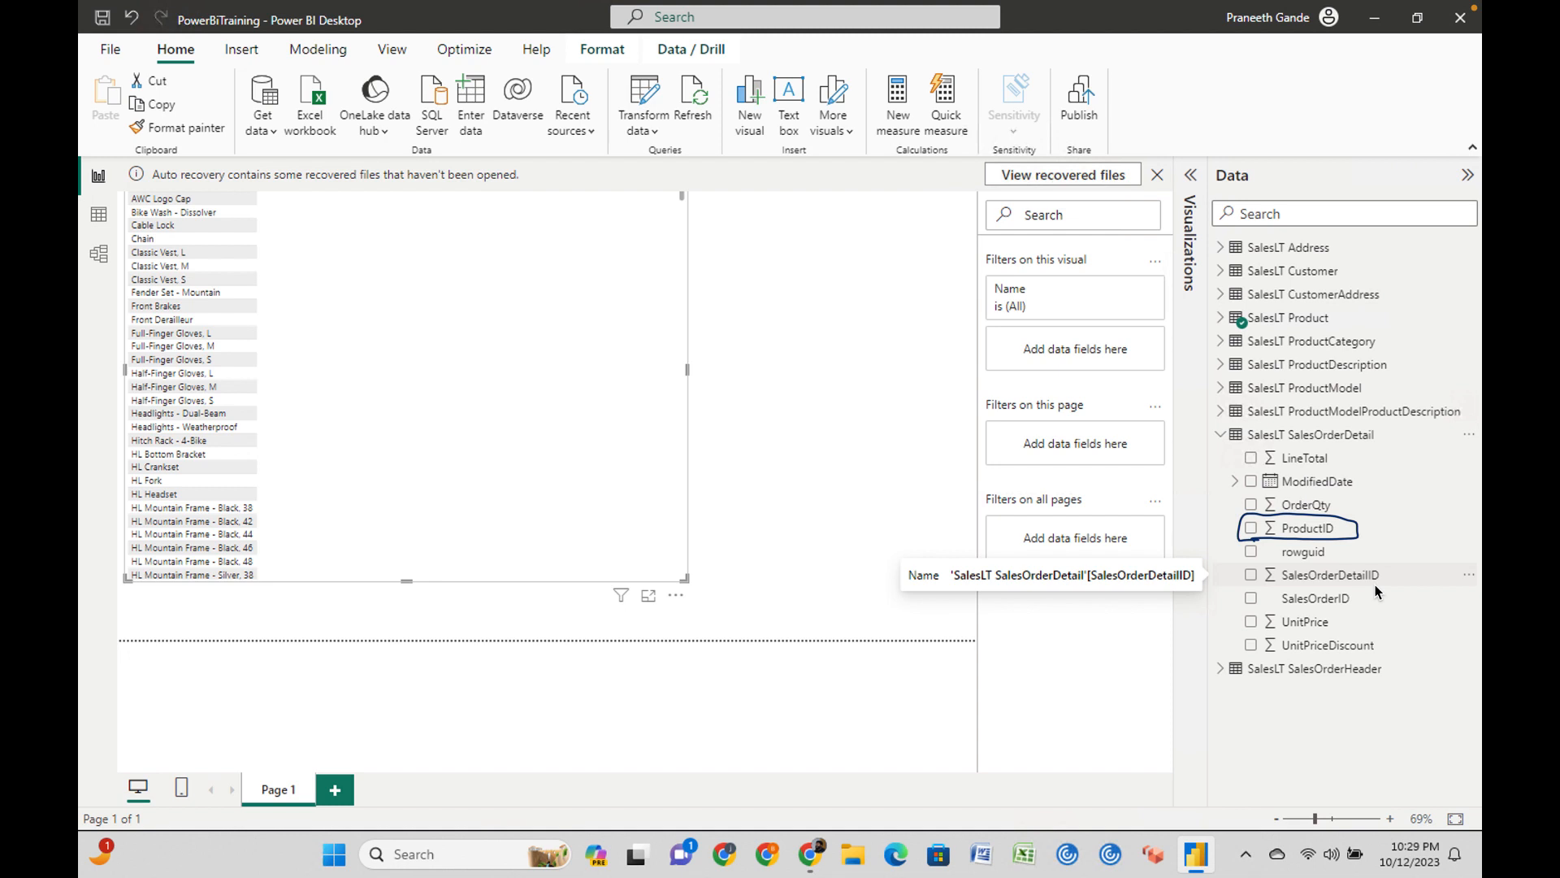
mouse_move(1081, 621)
mouse_down()
mouse_move(1103, 730)
mouse_move(1116, 722)
mouse_move(1099, 736)
mouse_up()
mouse_move(1021, 630)
mouse_down()
mouse_move(991, 646)
mouse_move(997, 679)
mouse_move(1056, 671)
mouse_up()
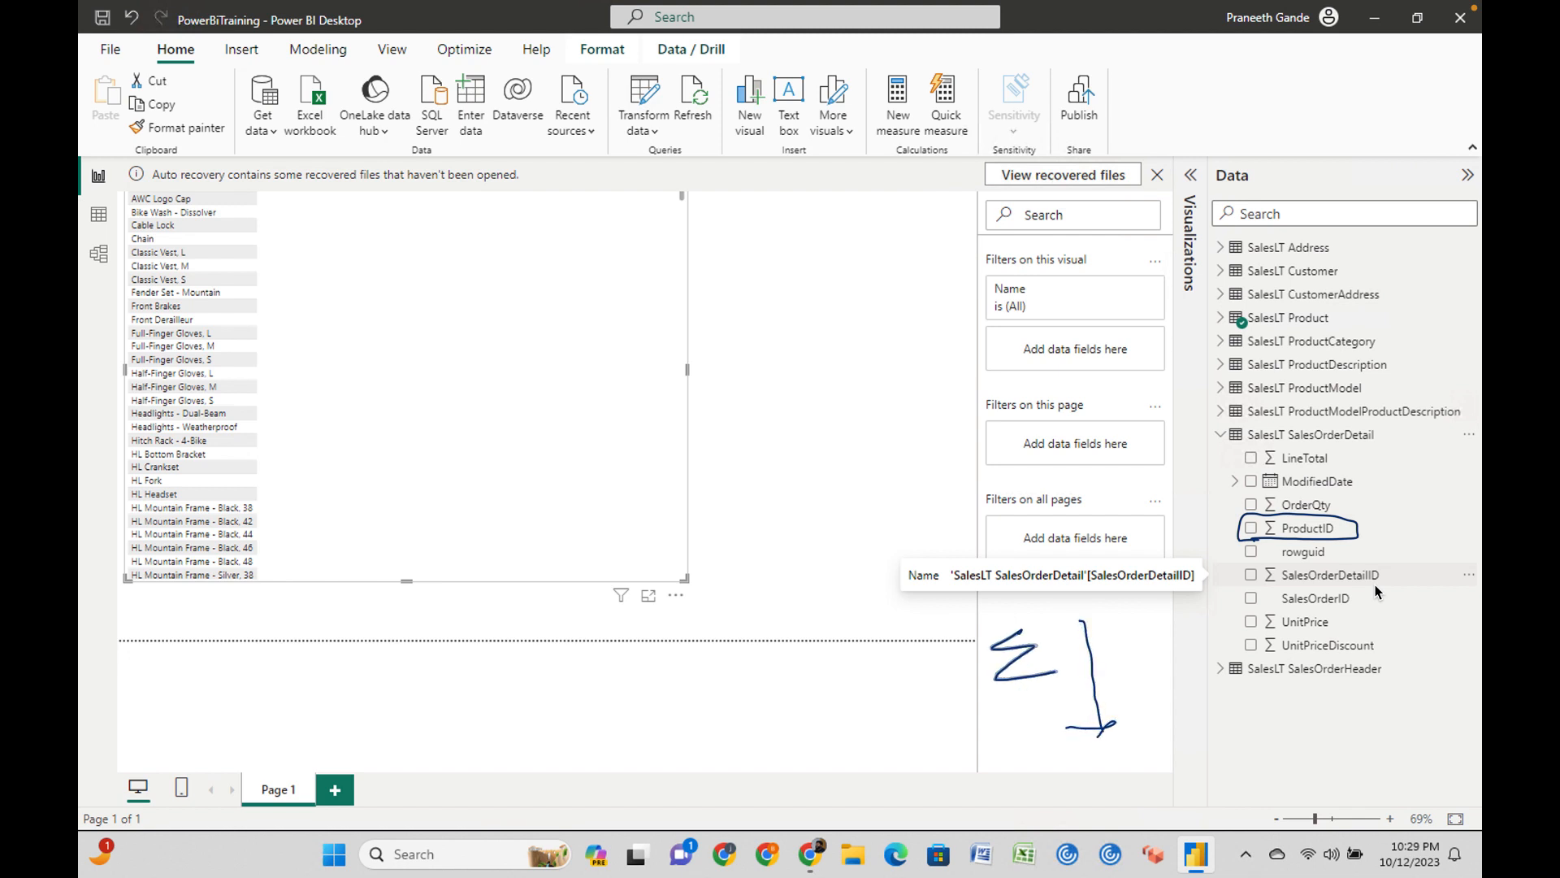
mouse_move(1045, 600)
mouse_down()
mouse_move(1026, 702)
mouse_move(1016, 592)
mouse_up()
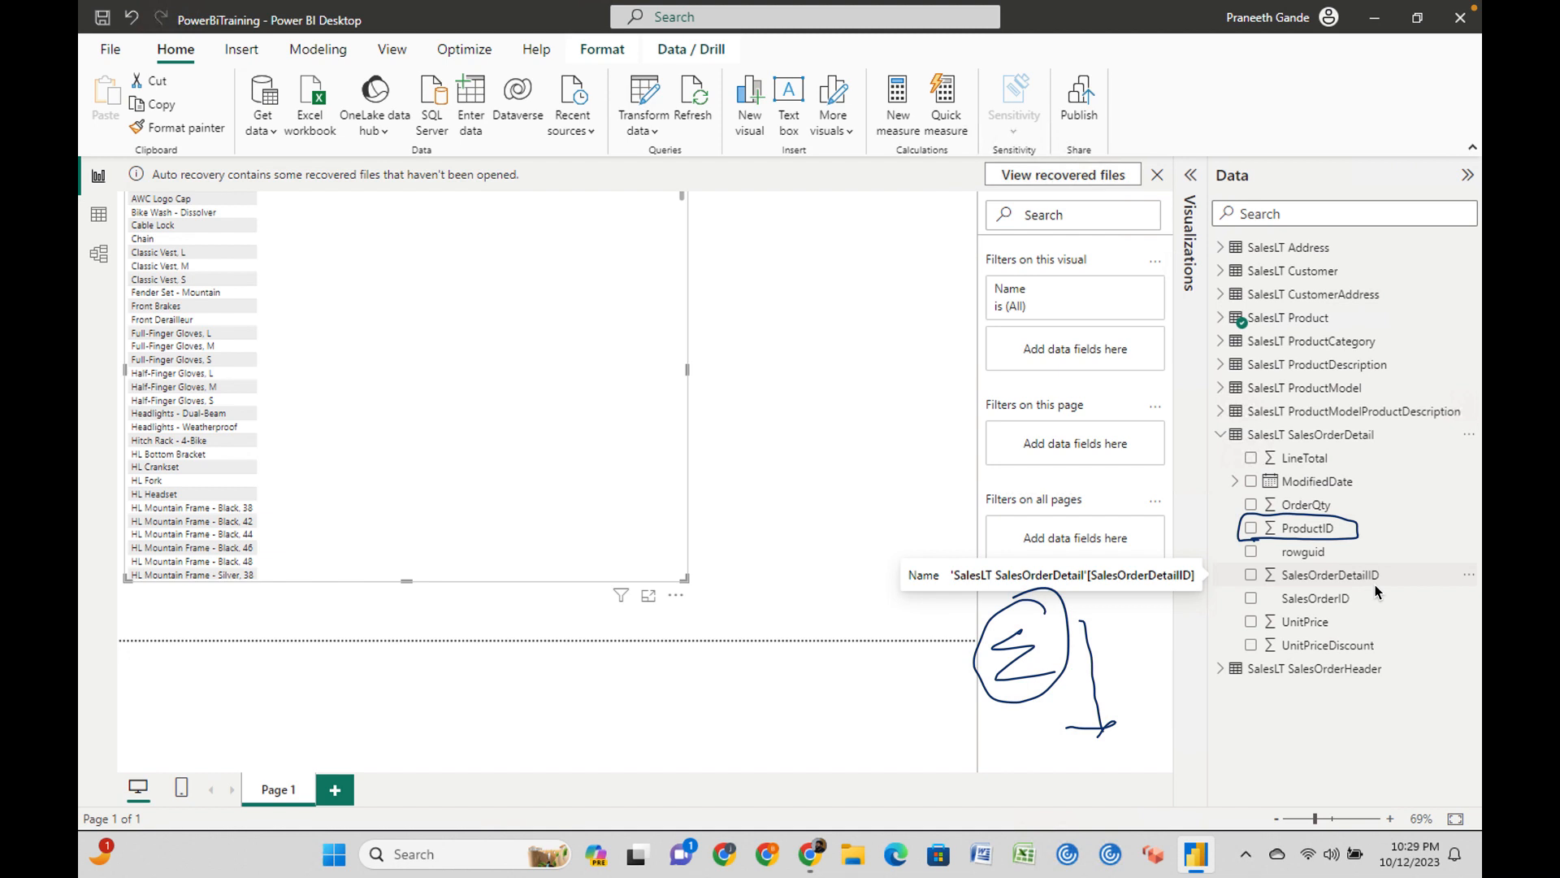
drag(1352, 527, 1427, 494)
key(e)
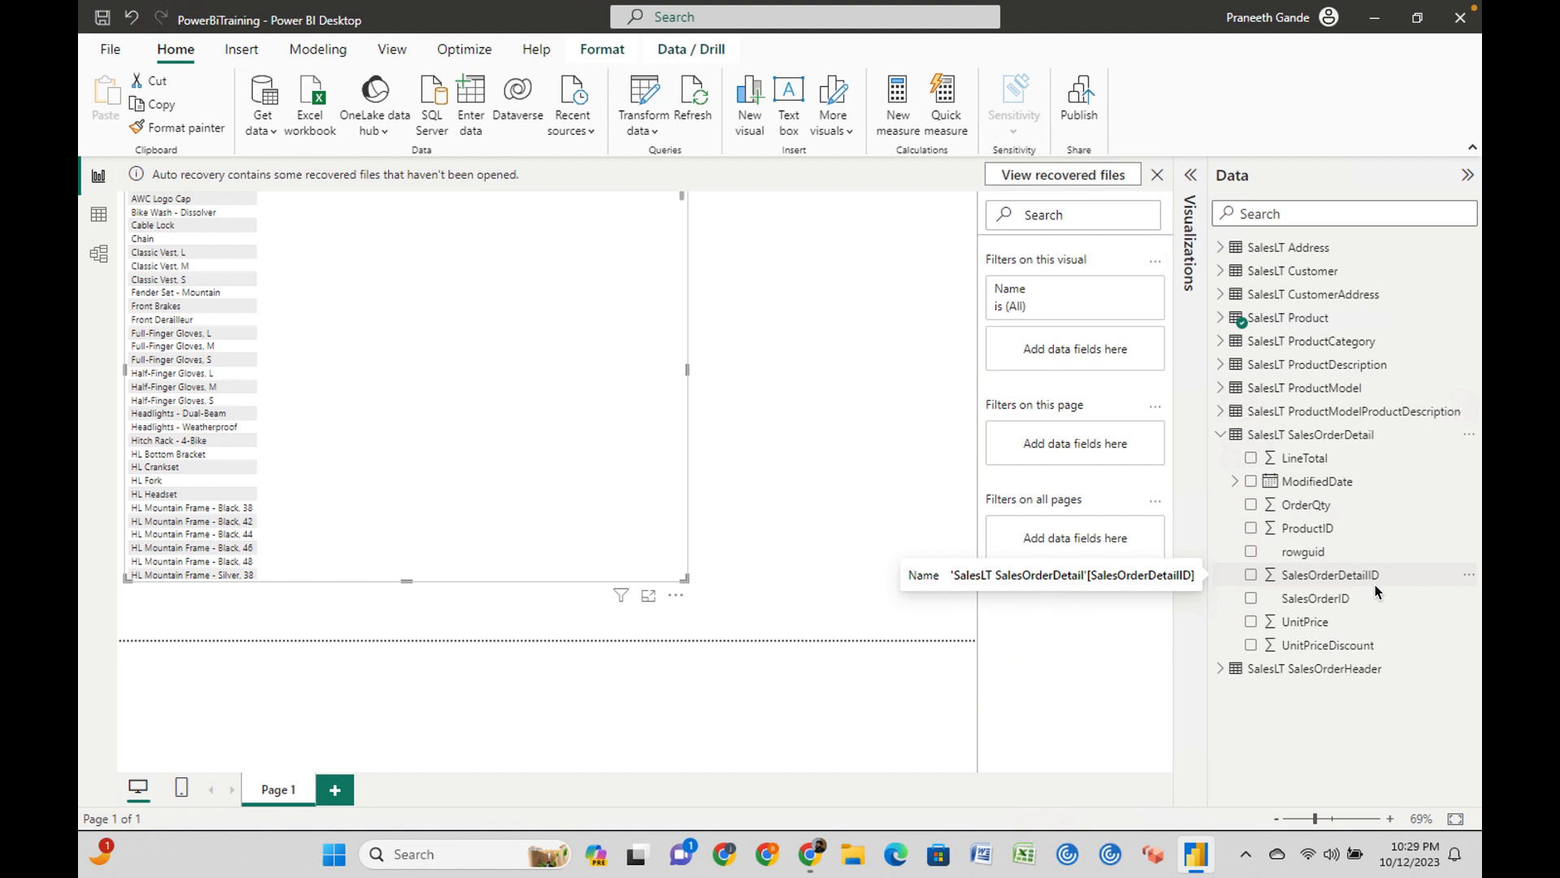
click(96, 215)
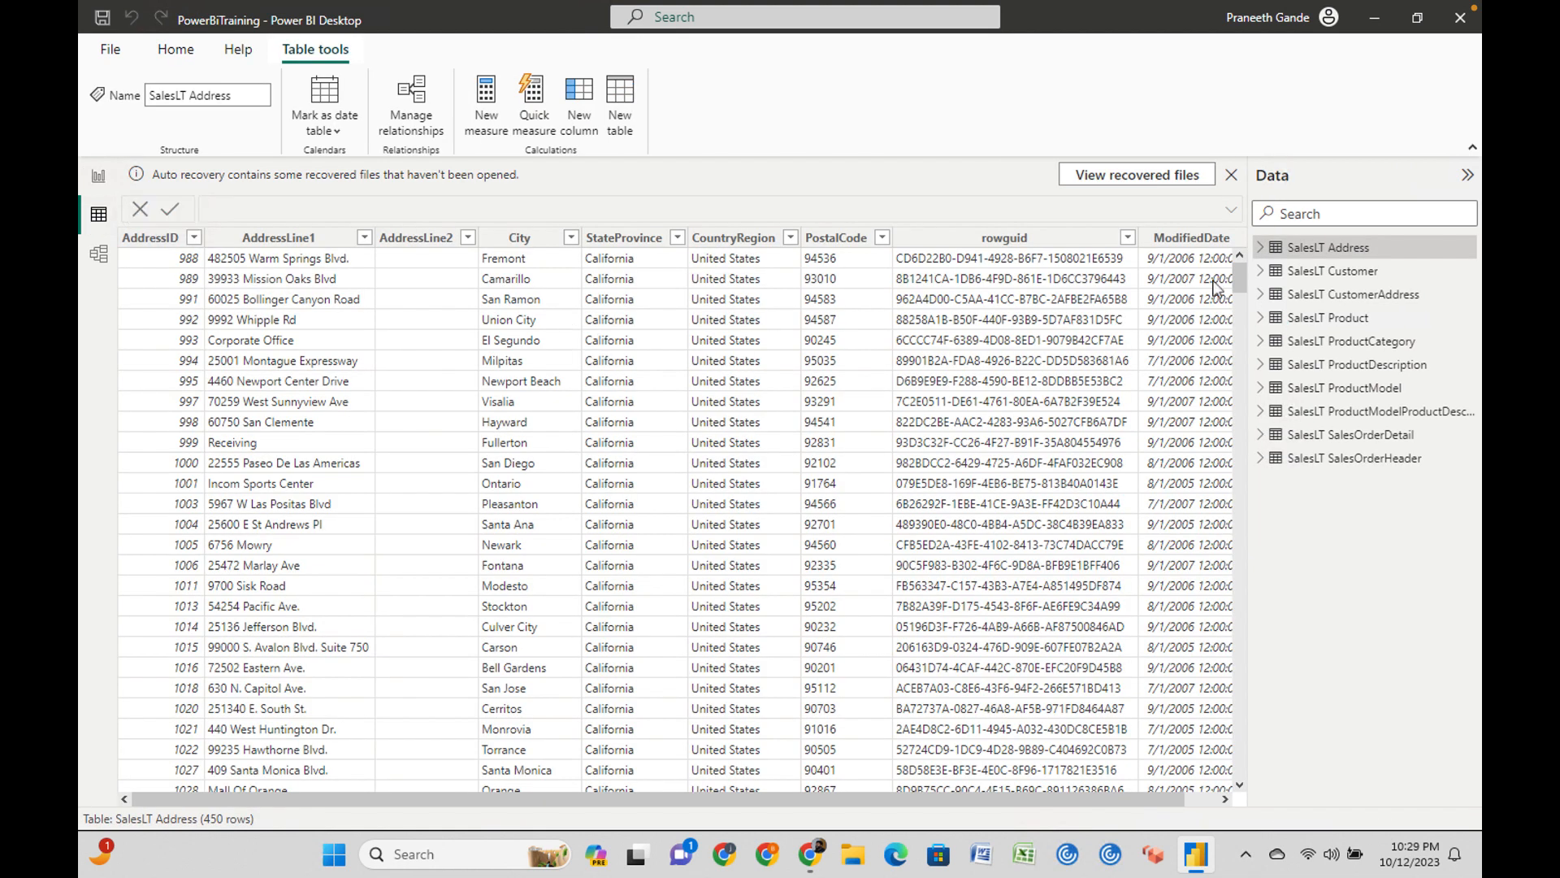
Show SalesLT SalesOrderDetail rows and set the ProductID column to Don't summarize.
click(1381, 440)
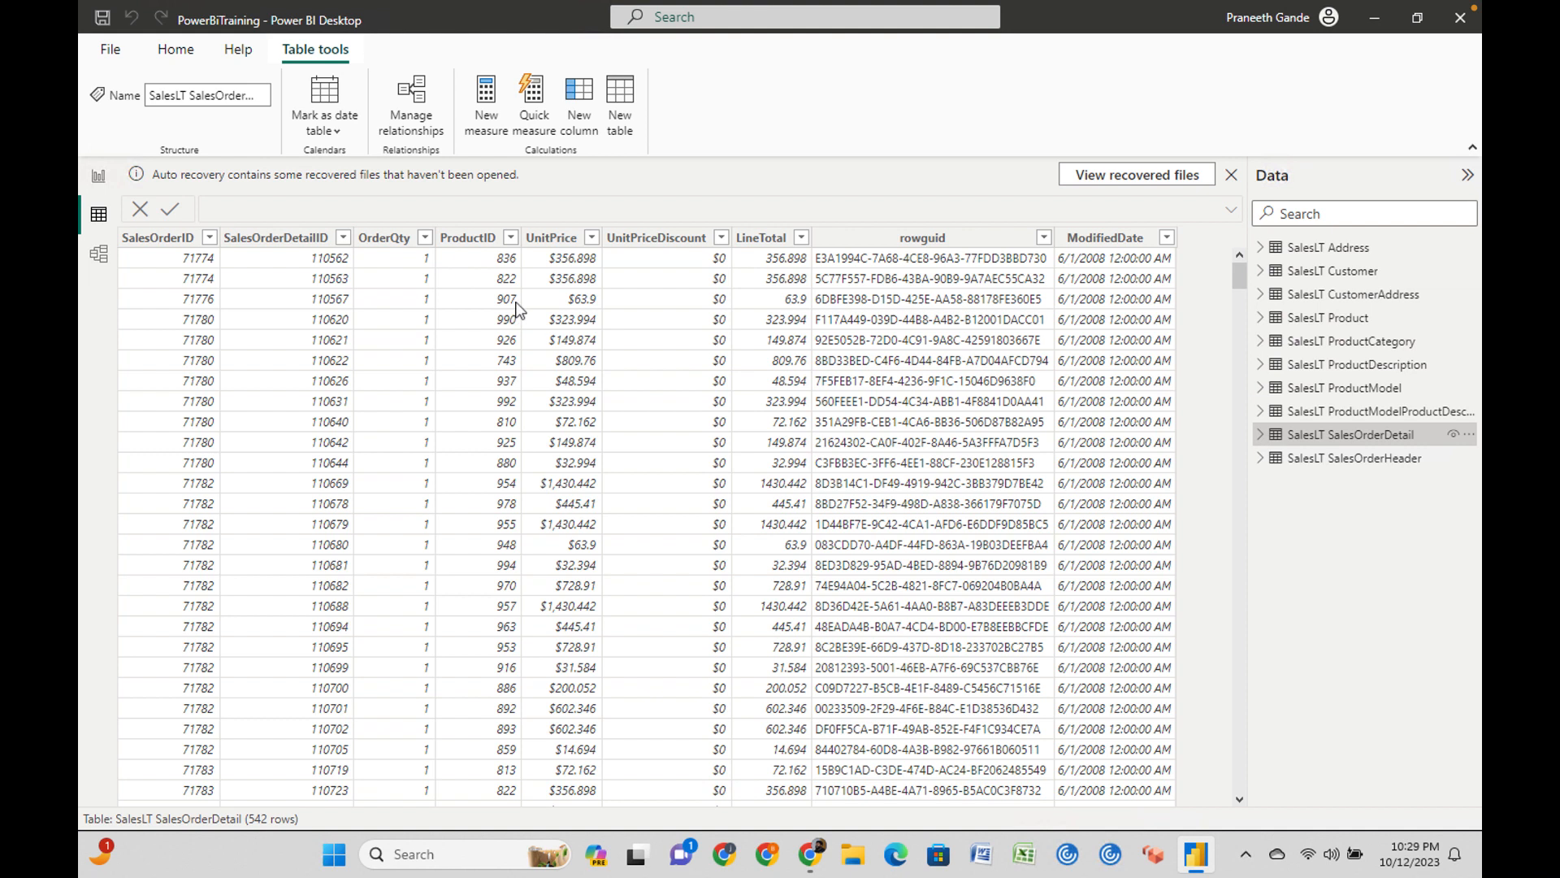
click(479, 525)
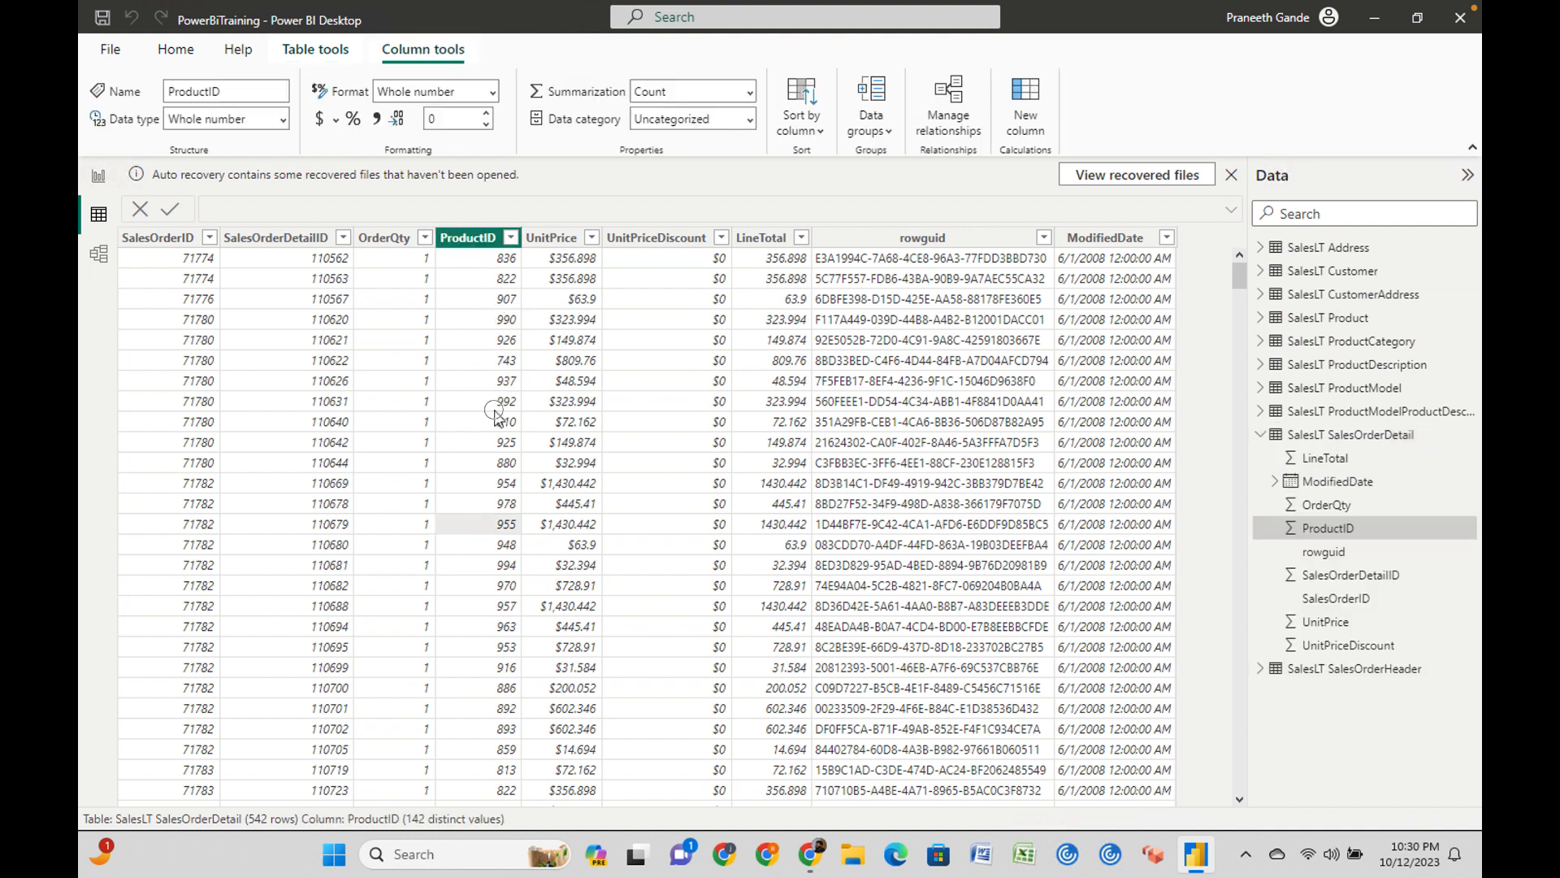
click(494, 544)
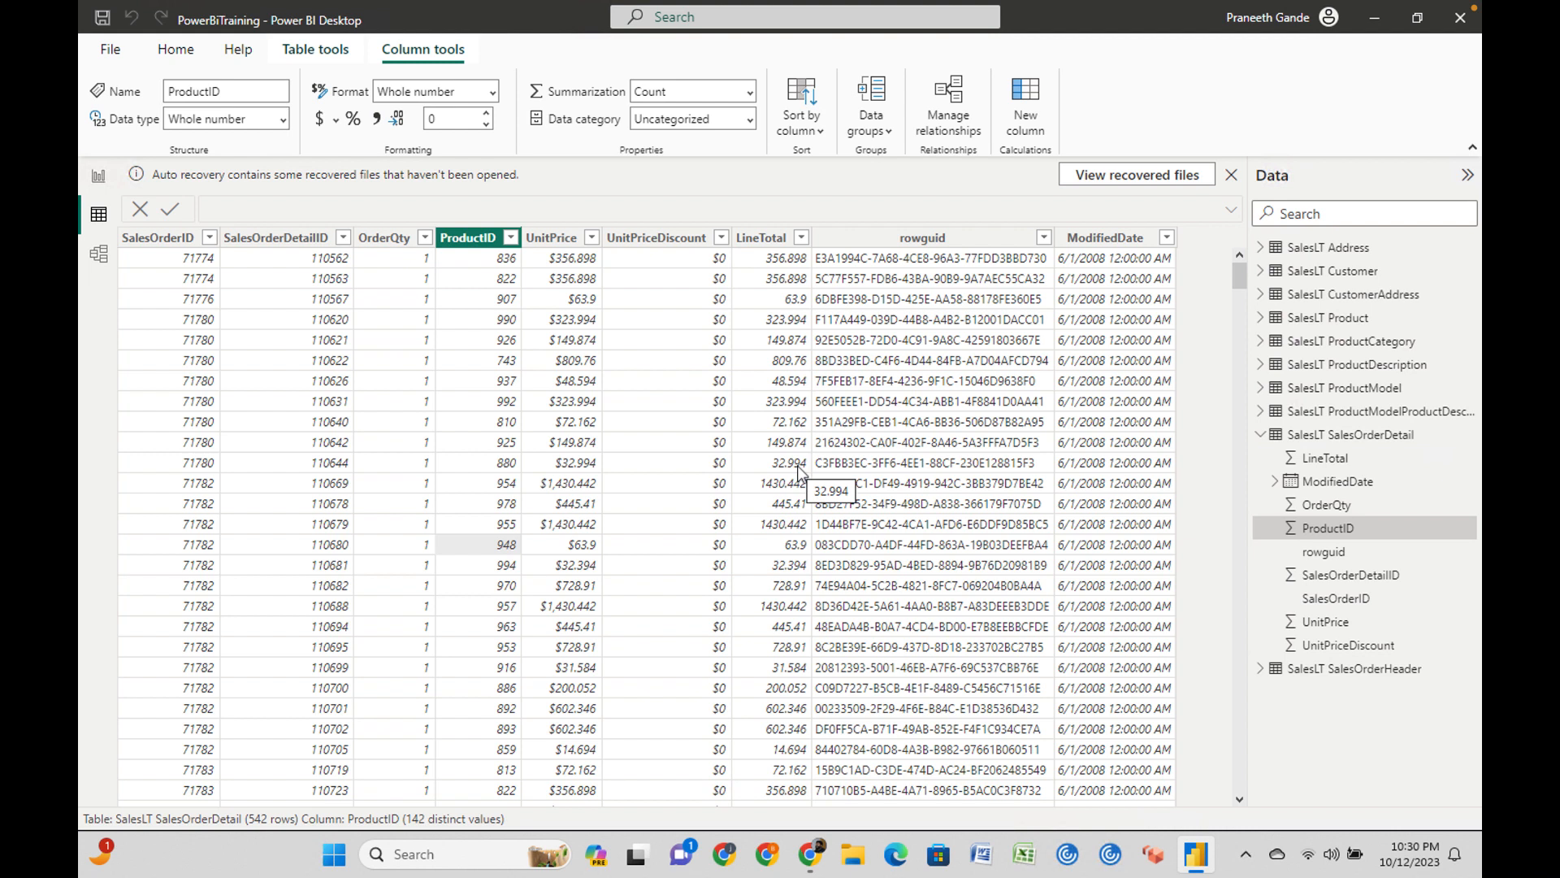
click(584, 281)
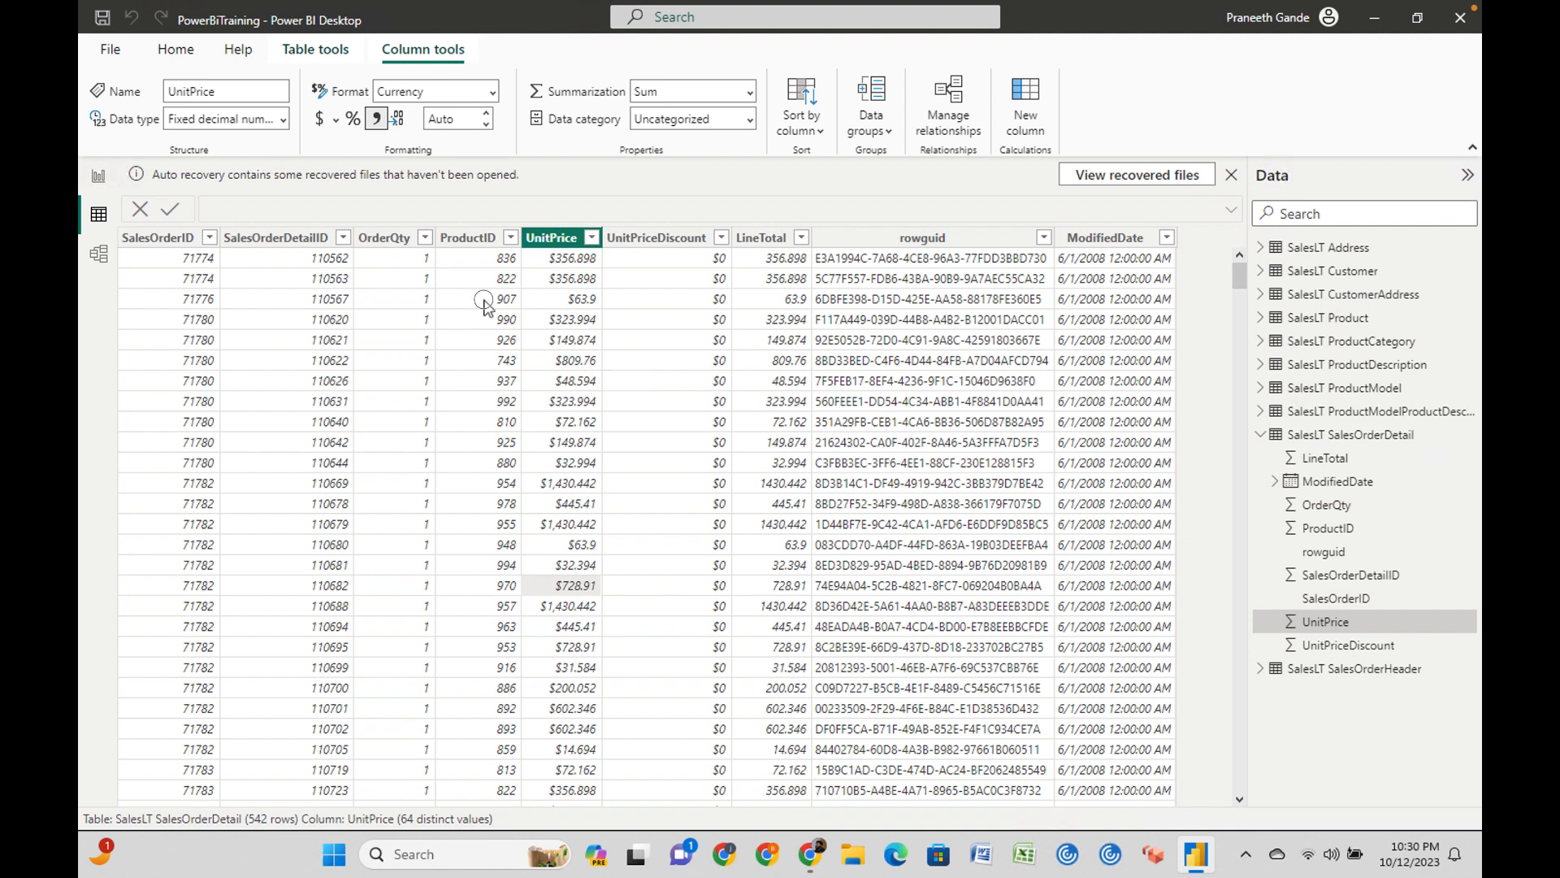
click(486, 488)
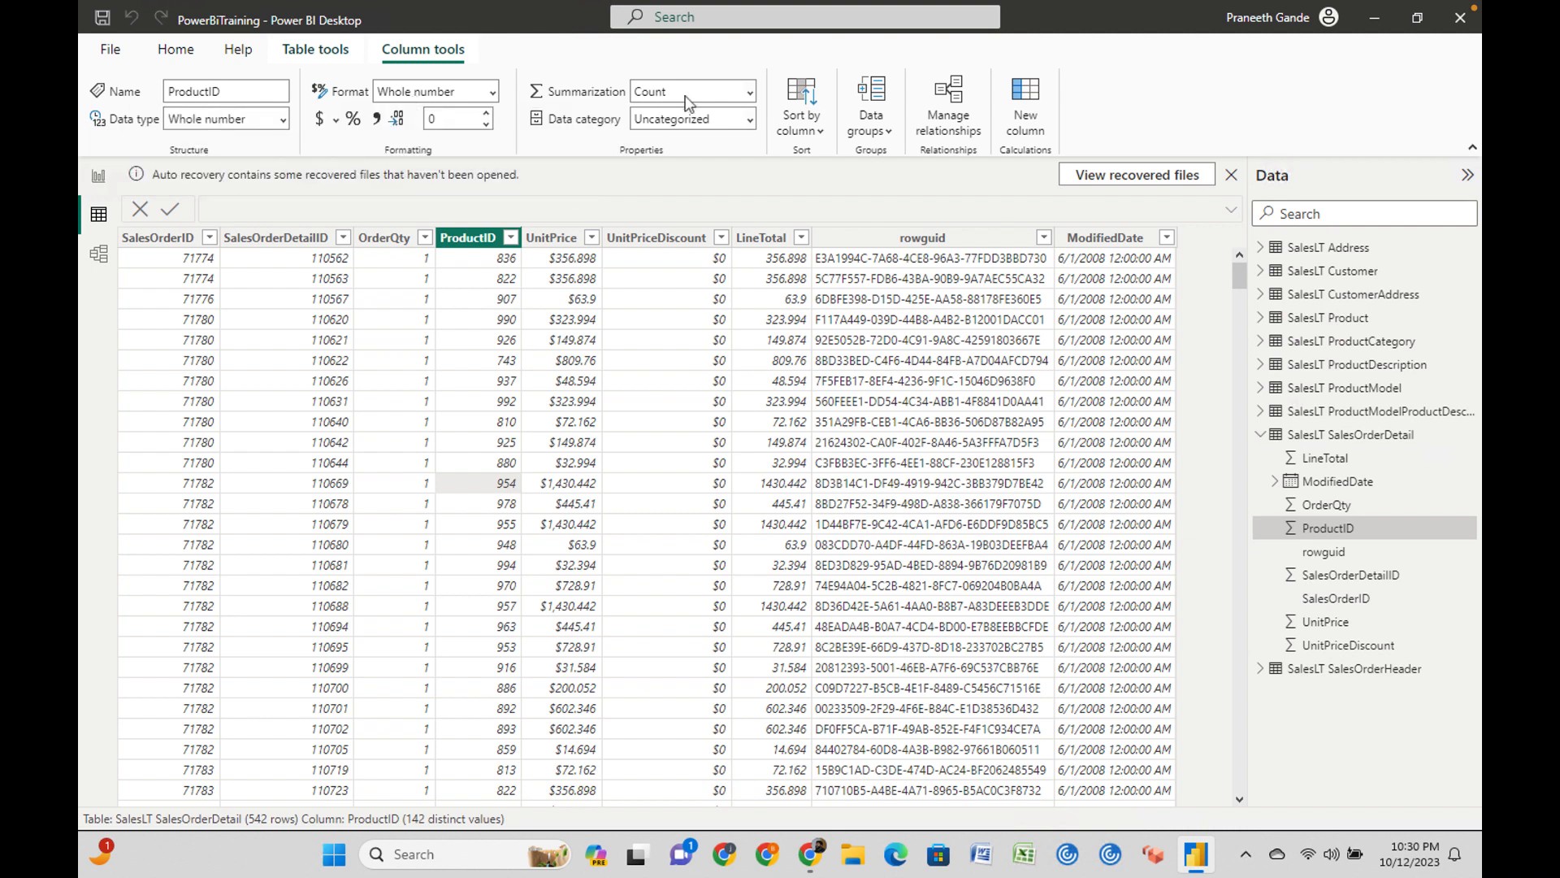
click(746, 130)
click(769, 162)
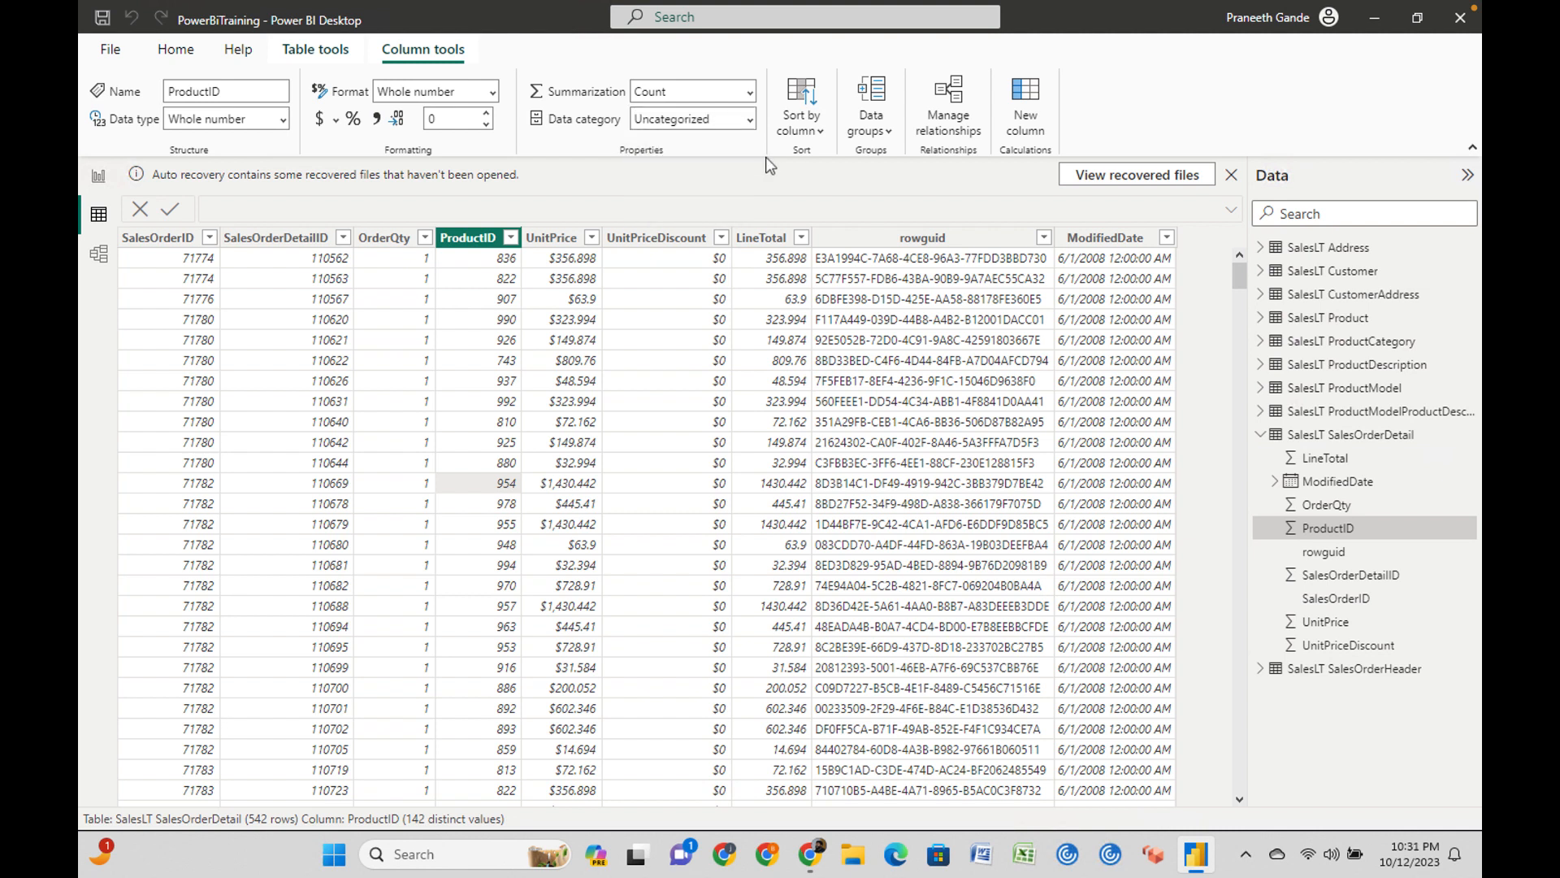
click(746, 92)
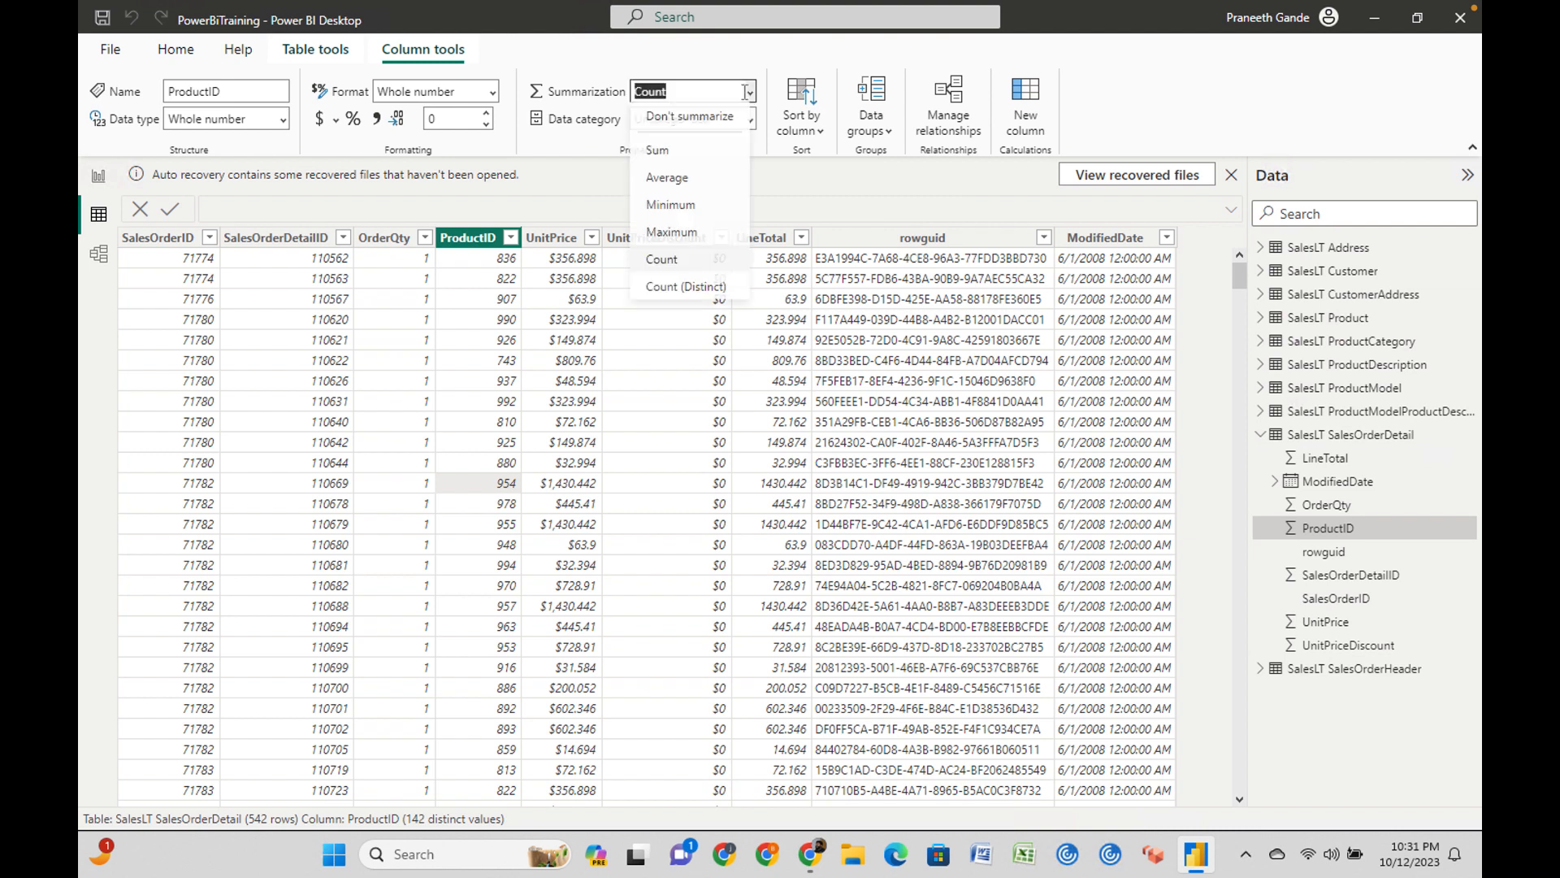
click(729, 130)
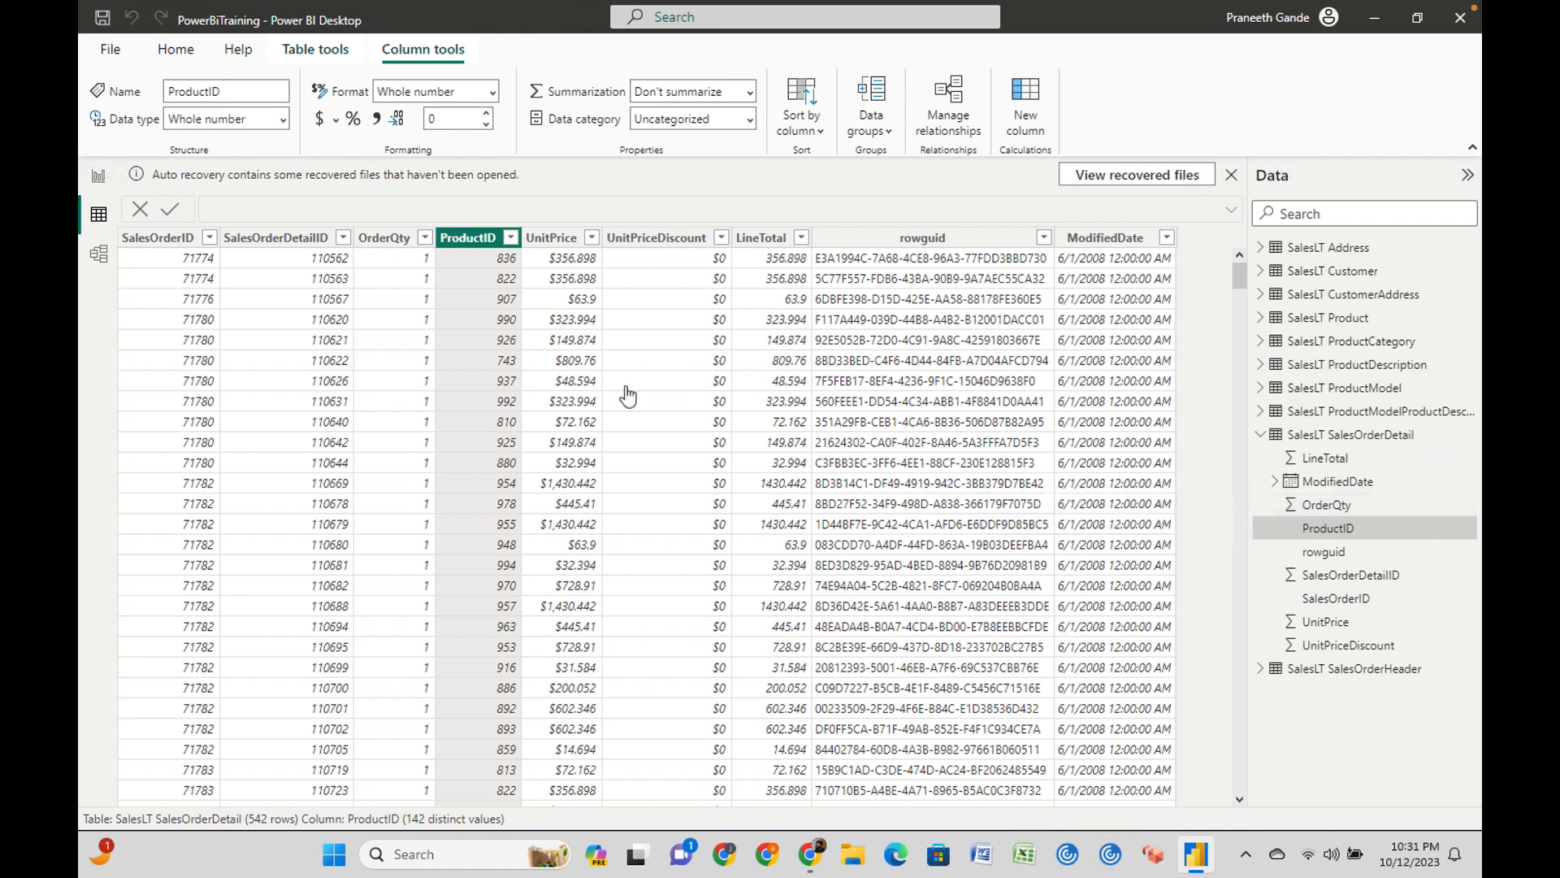
Review summarization of OrderQty, ProductID, UnitPrice, UnitPriceDiscount and LineTotal, then open Model view.
click(382, 238)
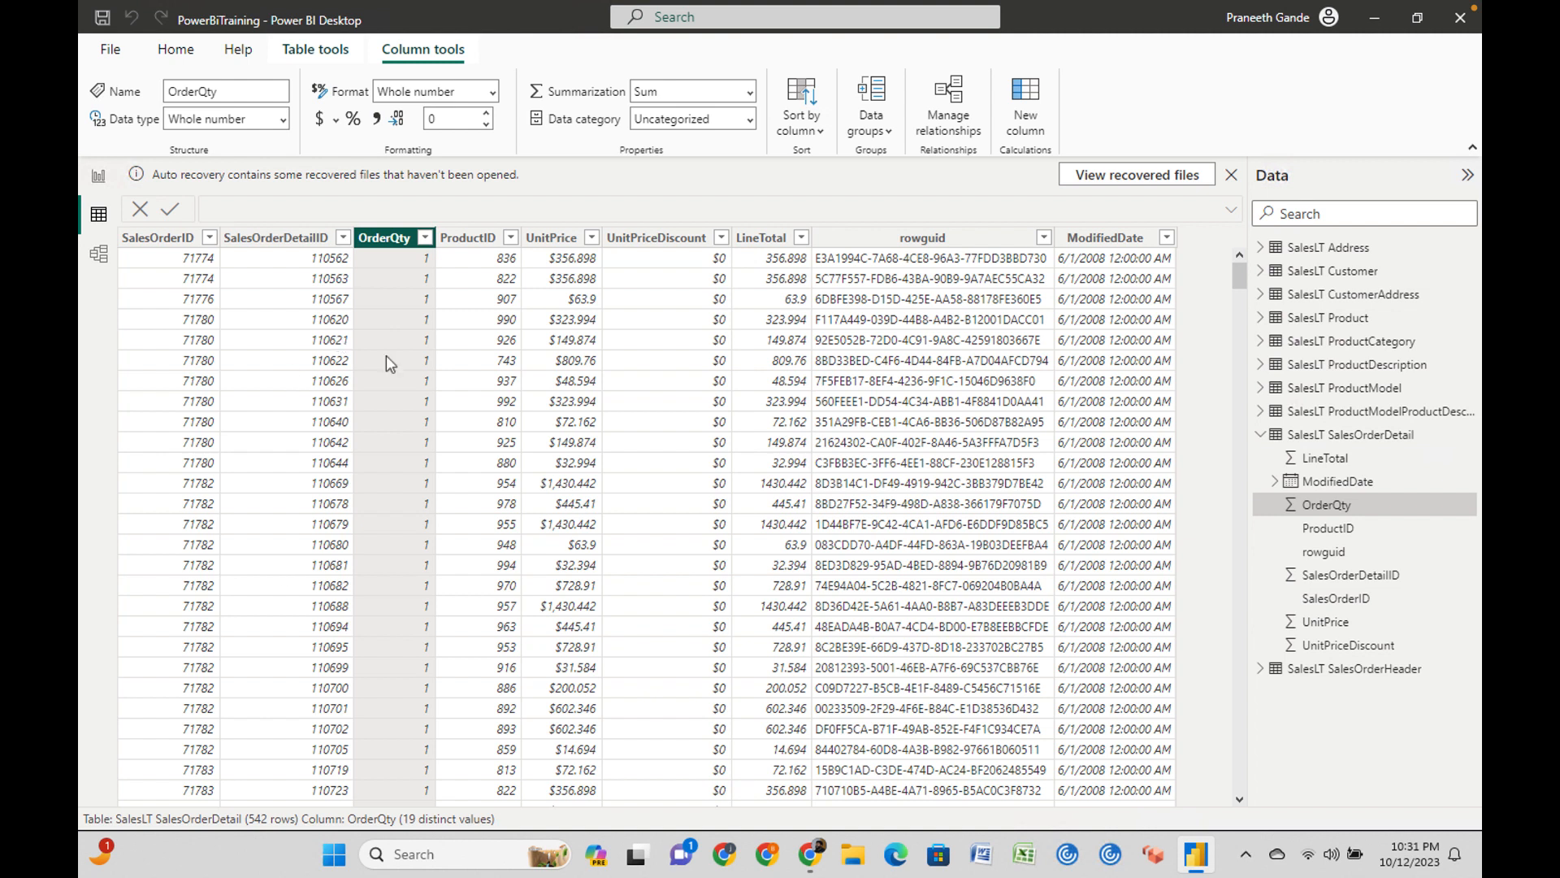
click(478, 238)
click(572, 238)
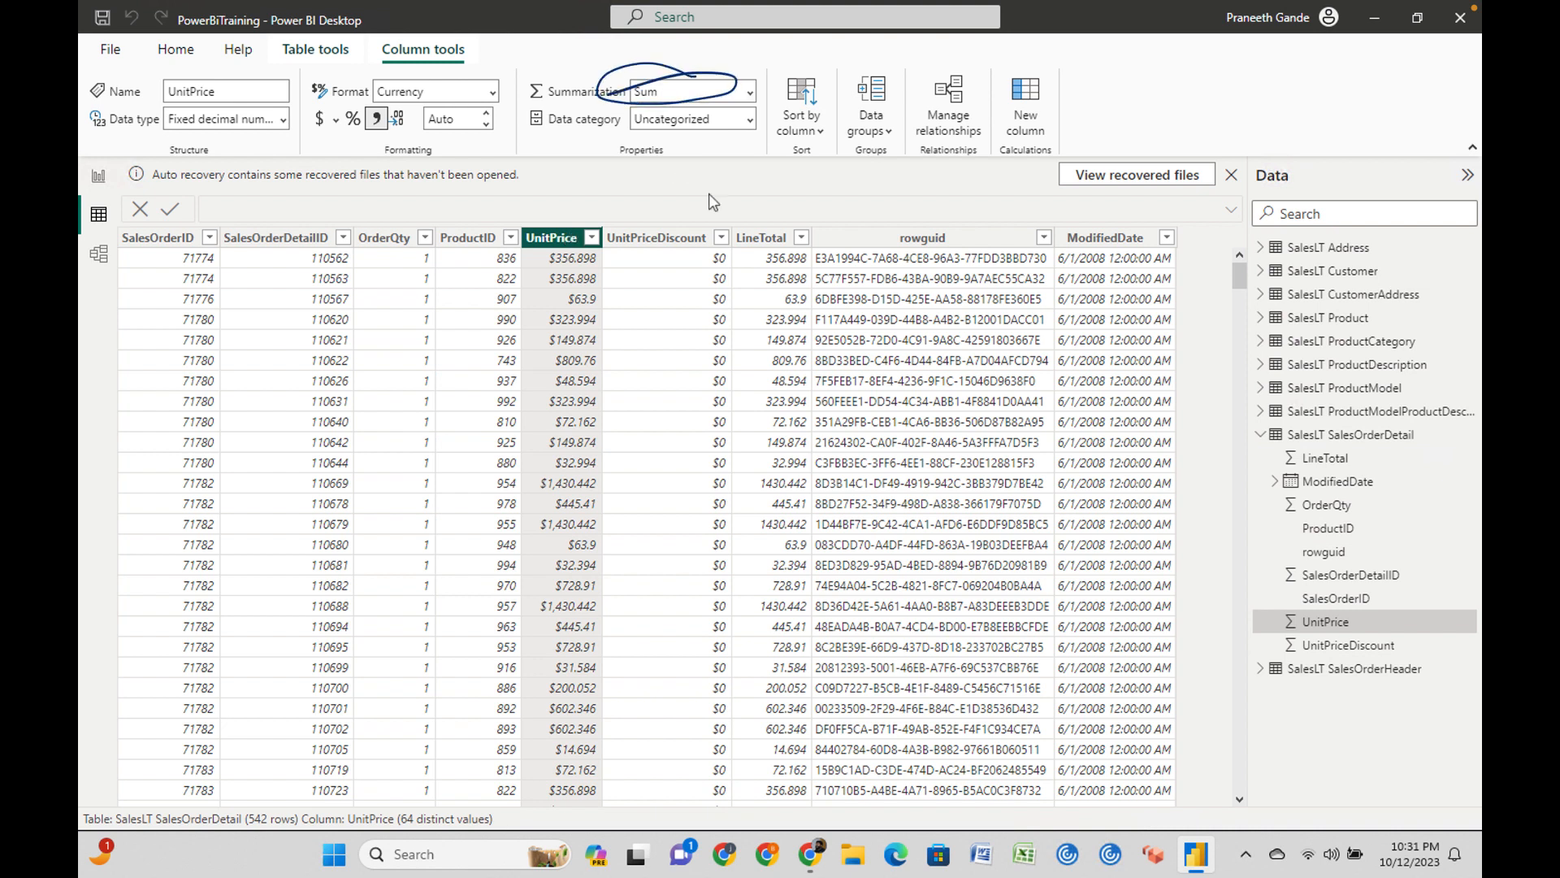
click(666, 241)
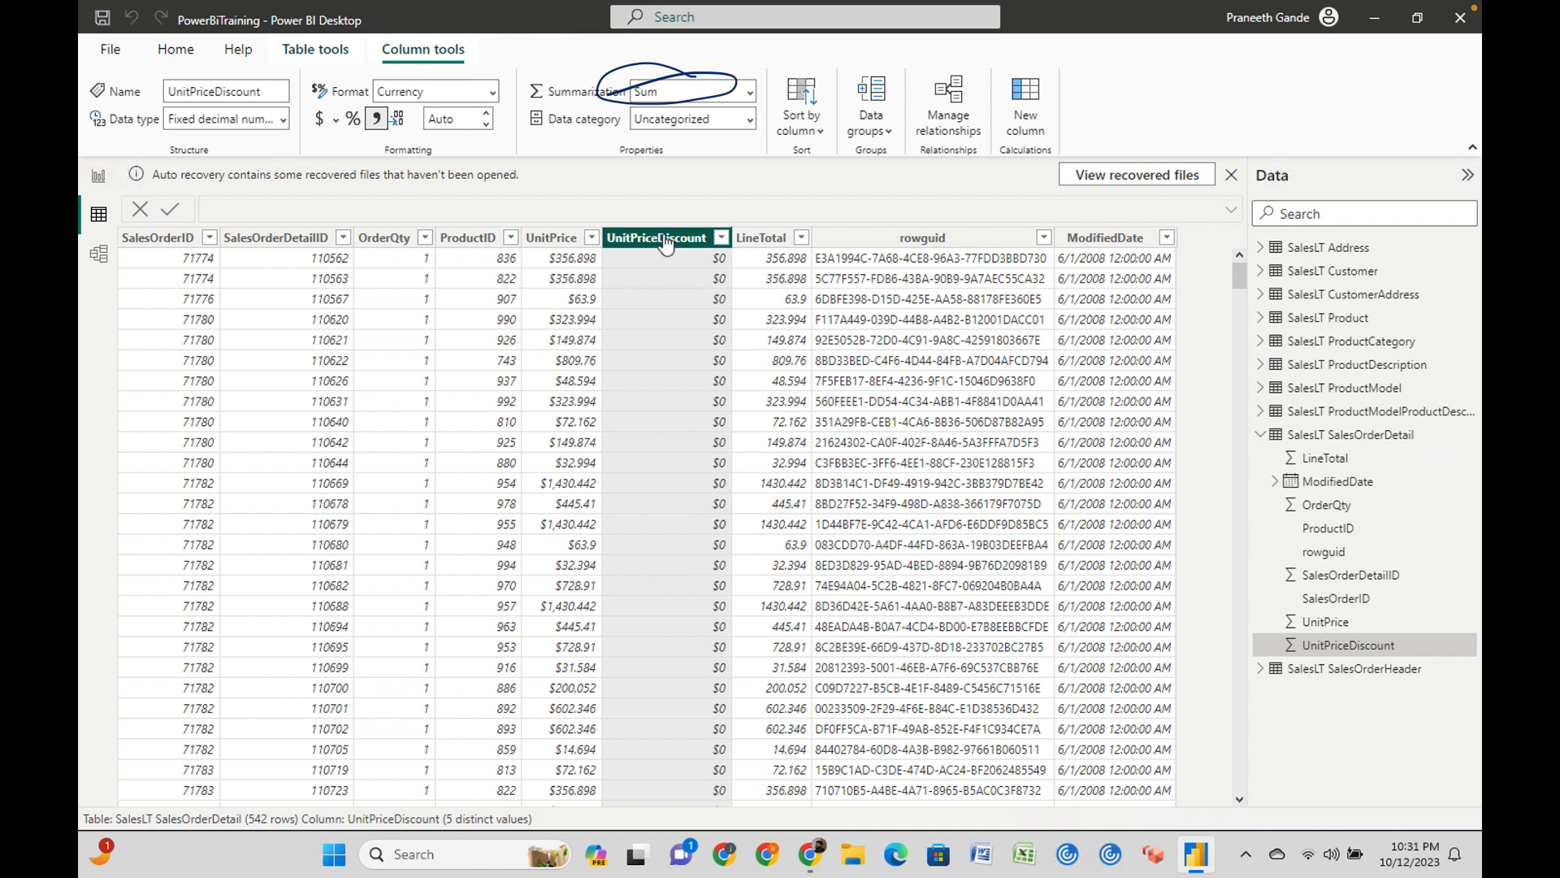
click(764, 240)
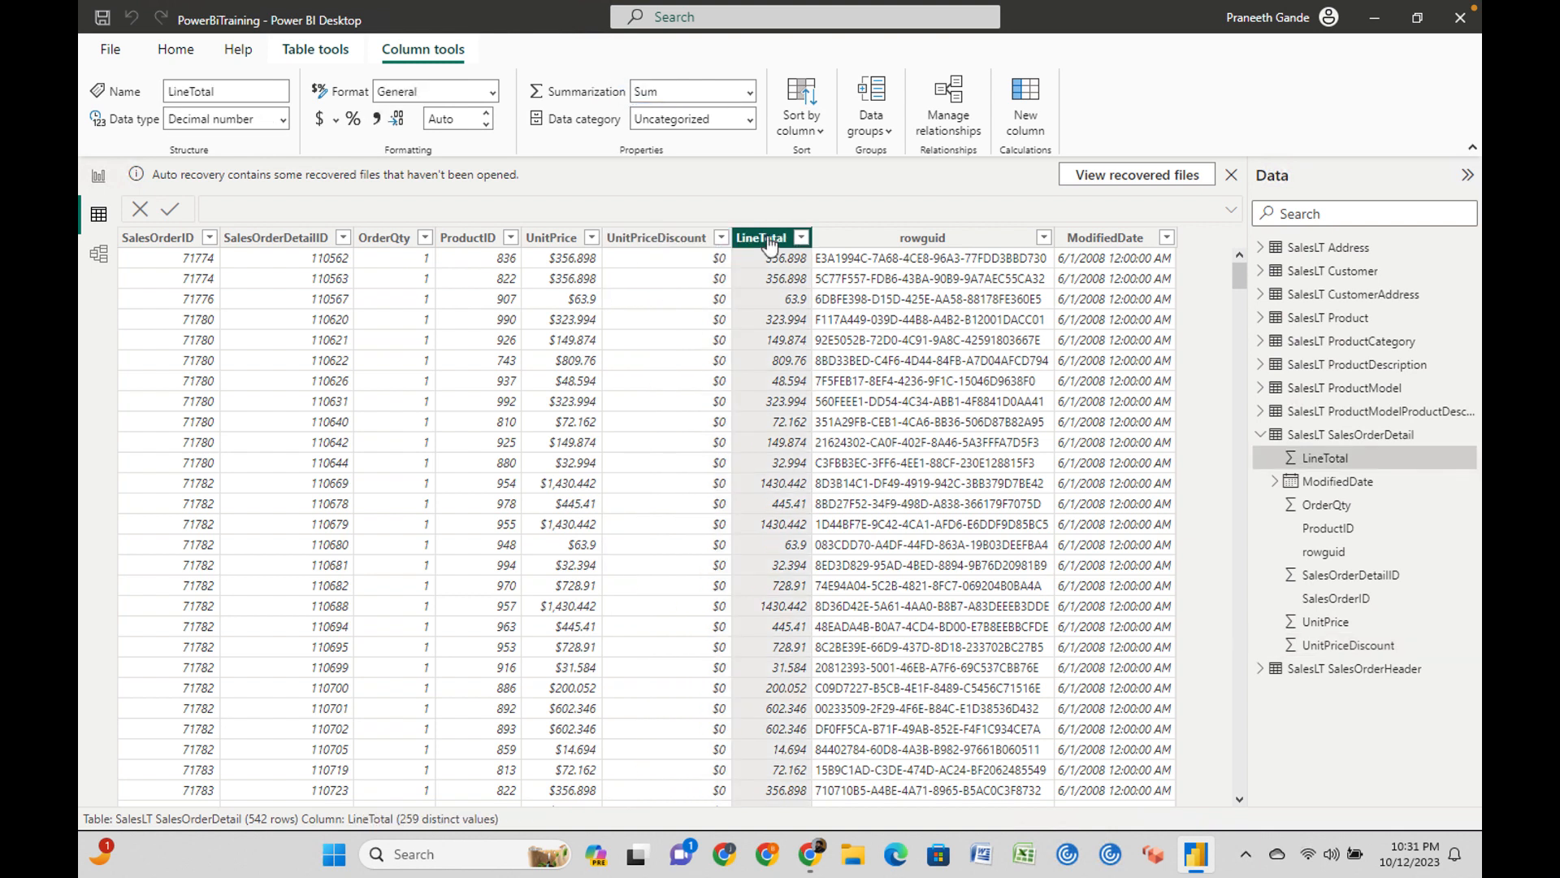
click(101, 258)
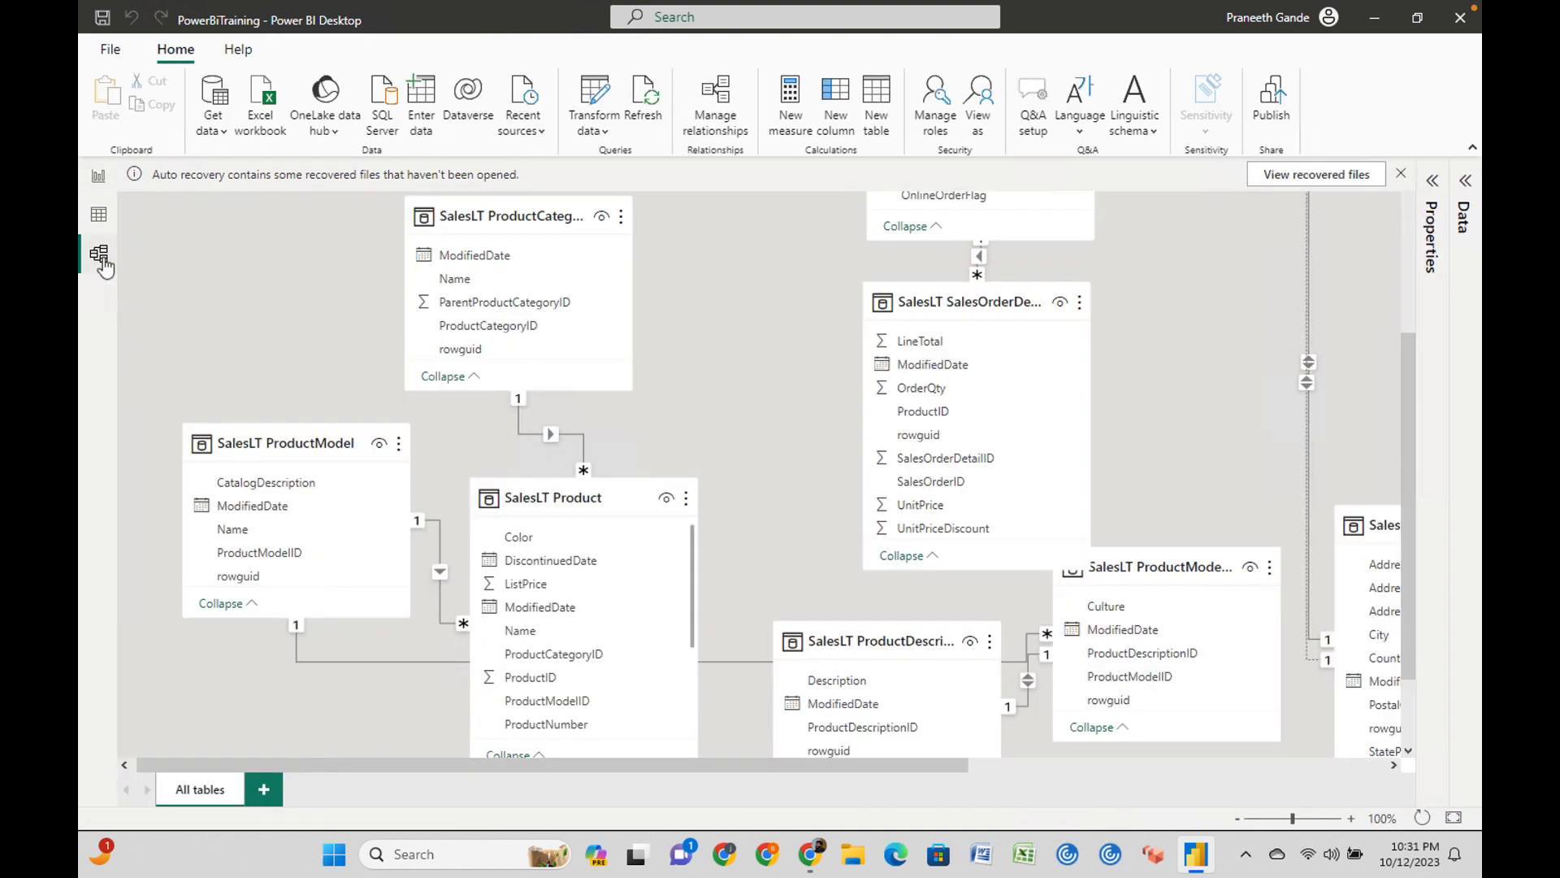
Back on the report page, enlarge the product Name table and zoom the canvas in.
click(96, 174)
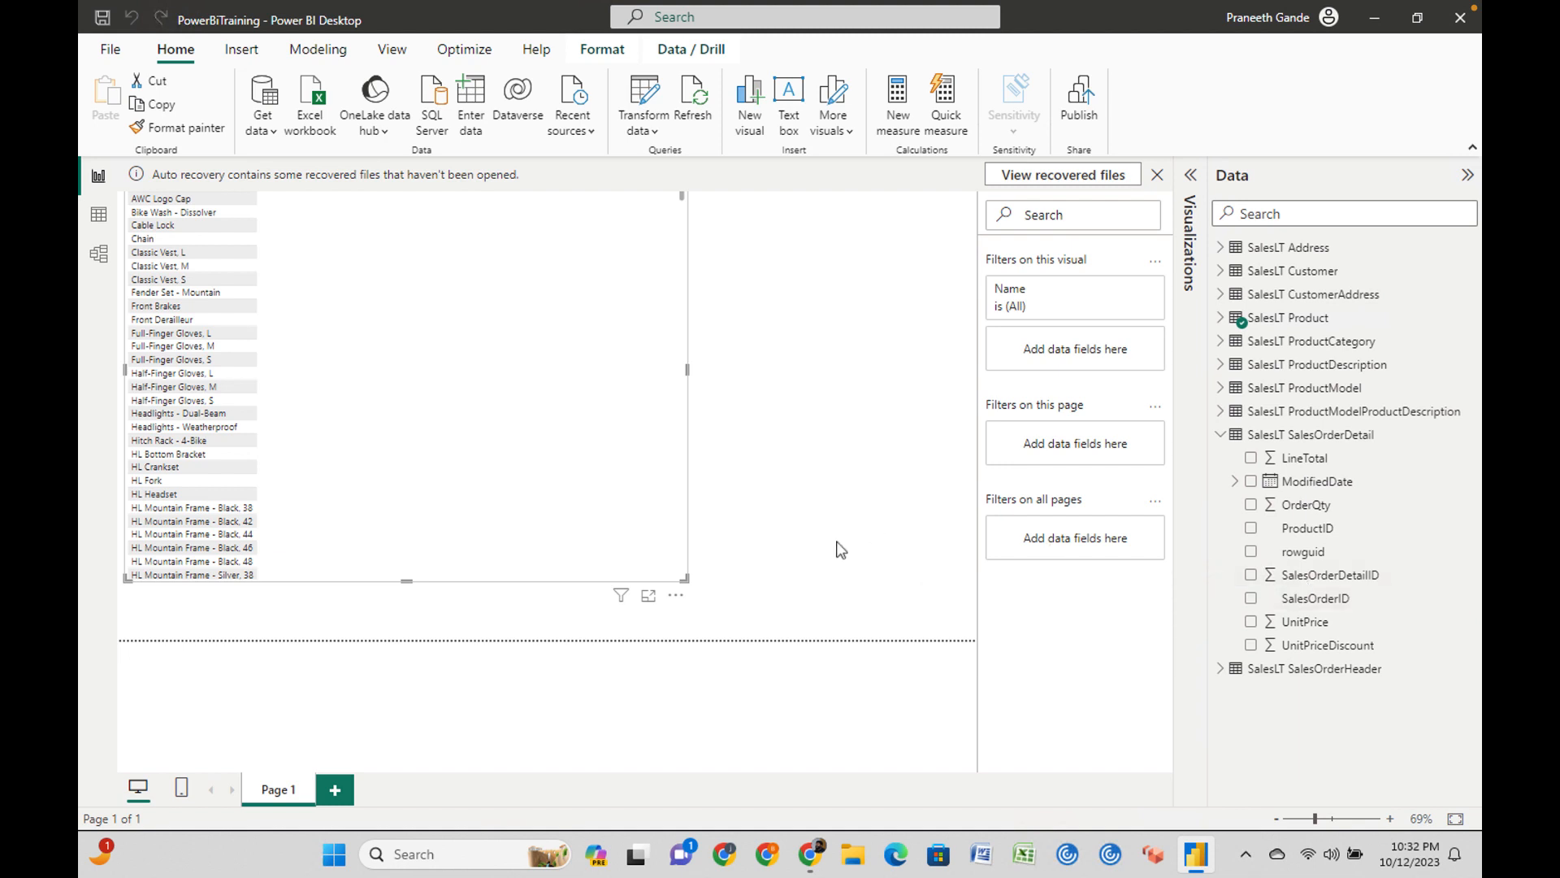
drag(688, 582, 853, 640)
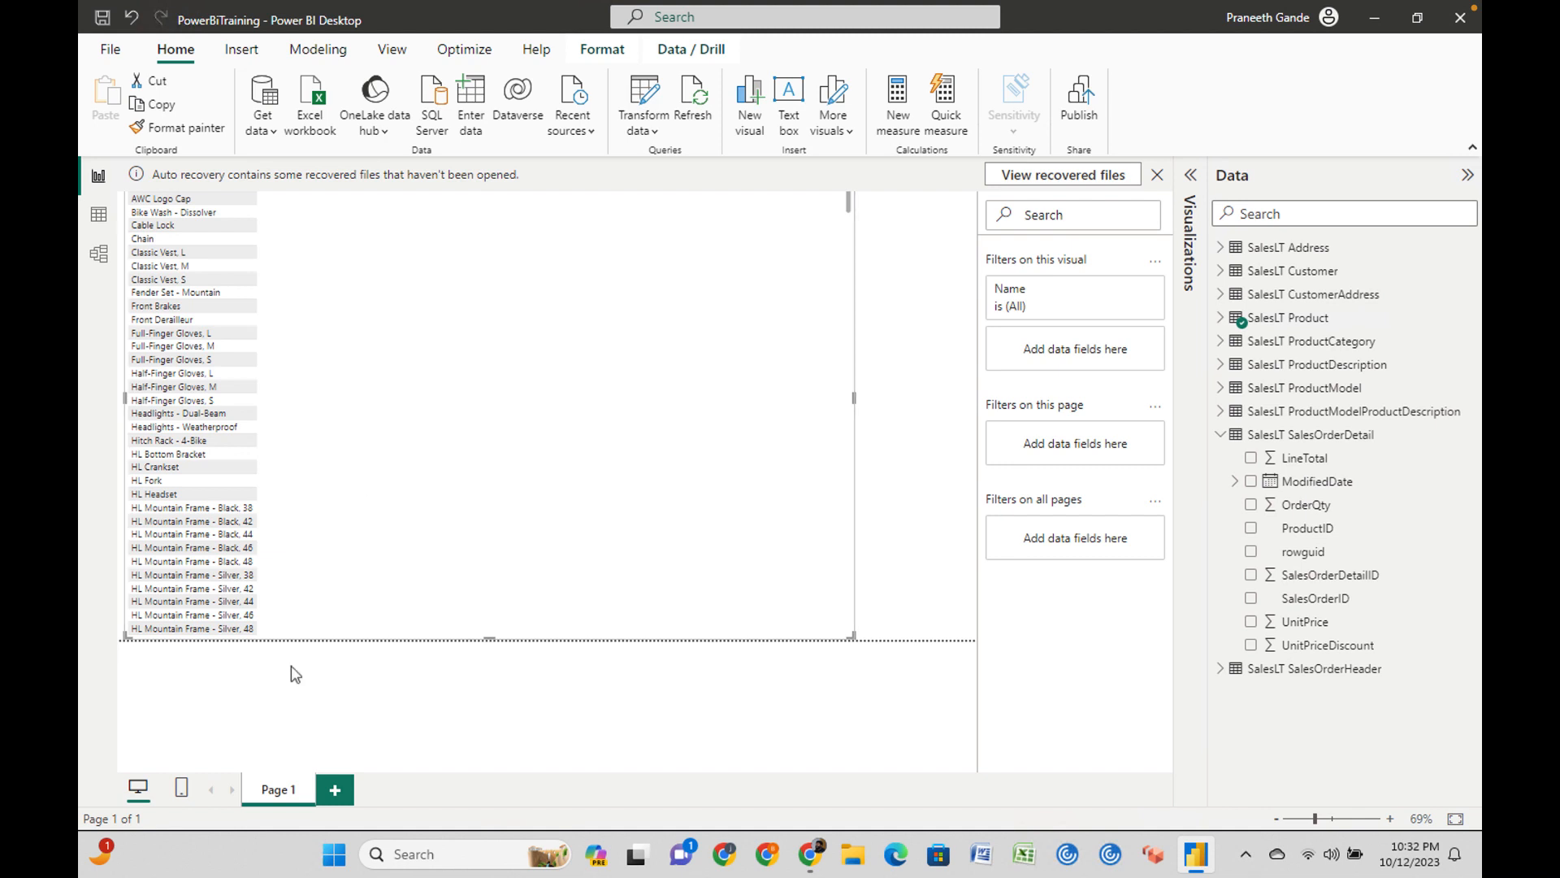
click(1390, 819)
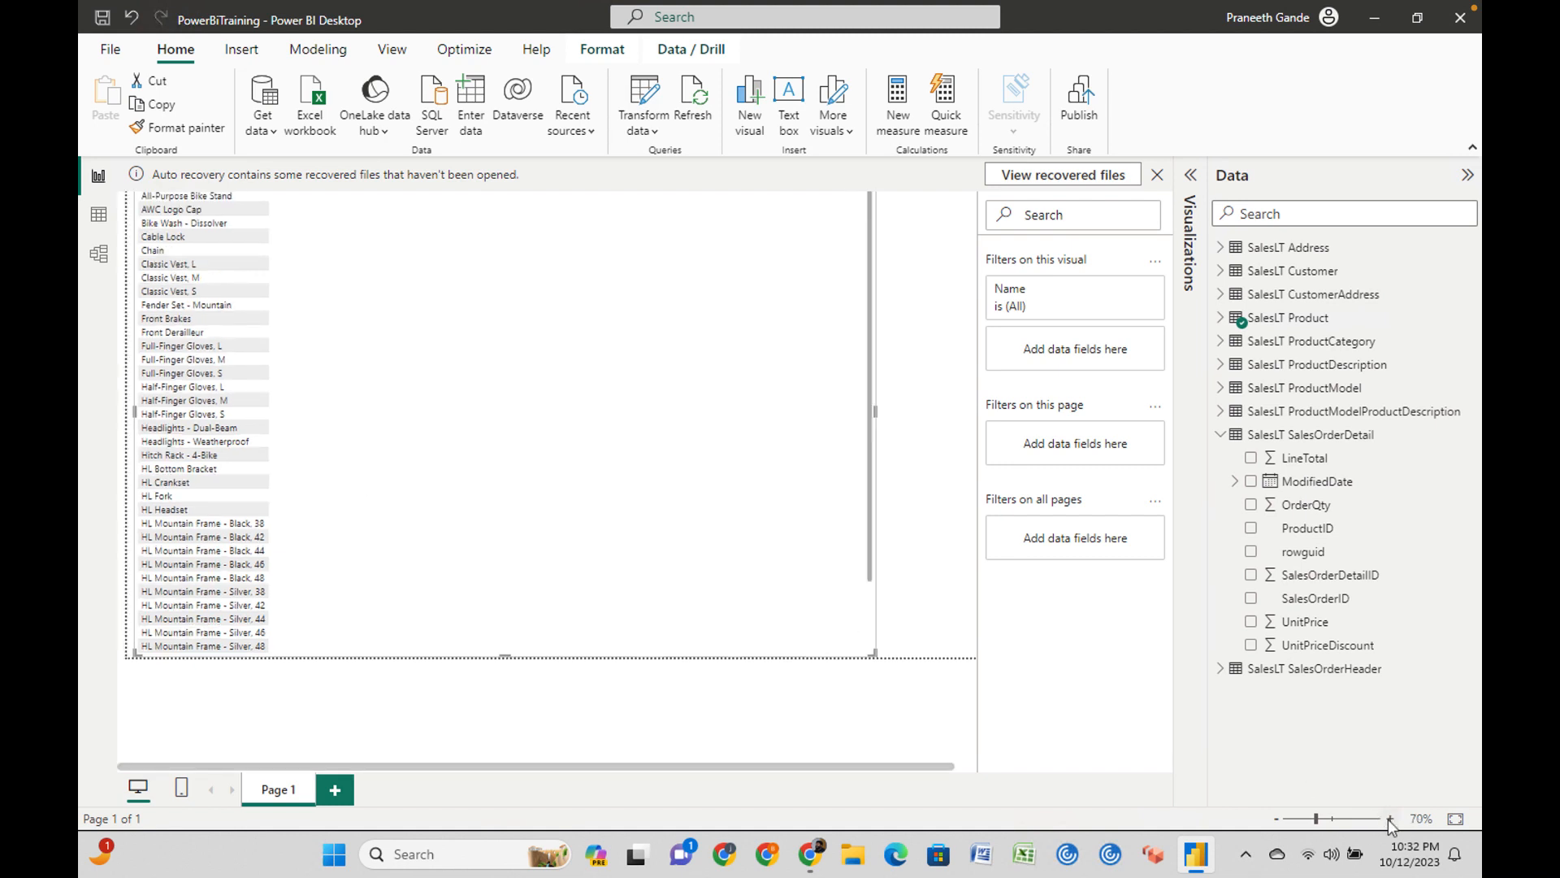
click(1390, 819)
click(1390, 819)
click(1389, 819)
click(1390, 819)
click(1390, 819)
click(1390, 820)
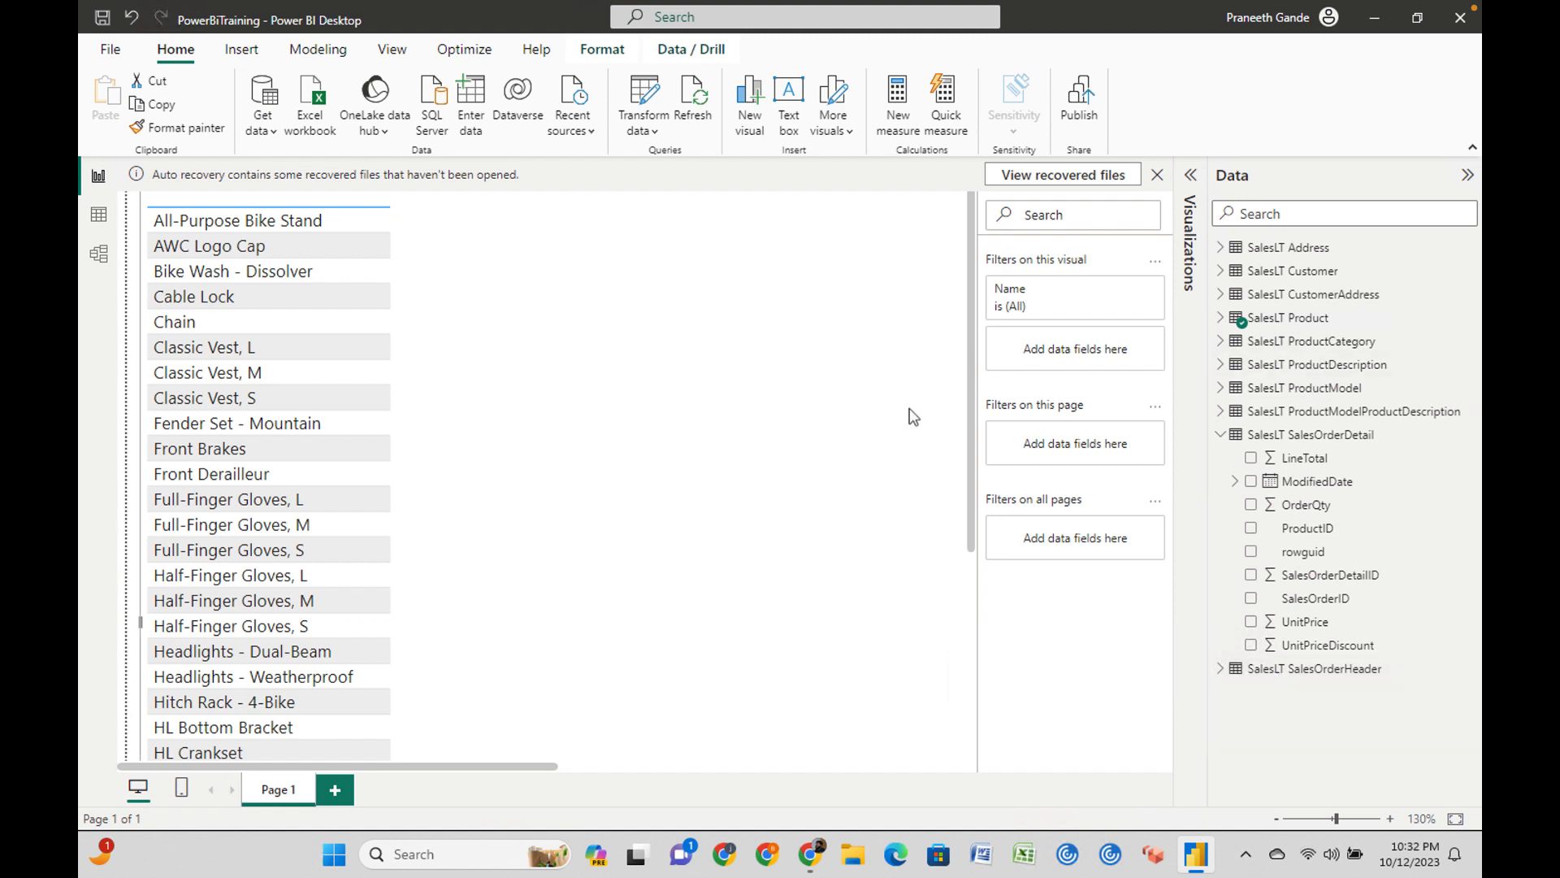
scroll(520, 402, down, 5)
scroll(520, 402, up, 5)
Dismiss the auto-recovery notice and zoom the canvas out slightly.
click(1158, 175)
click(887, 497)
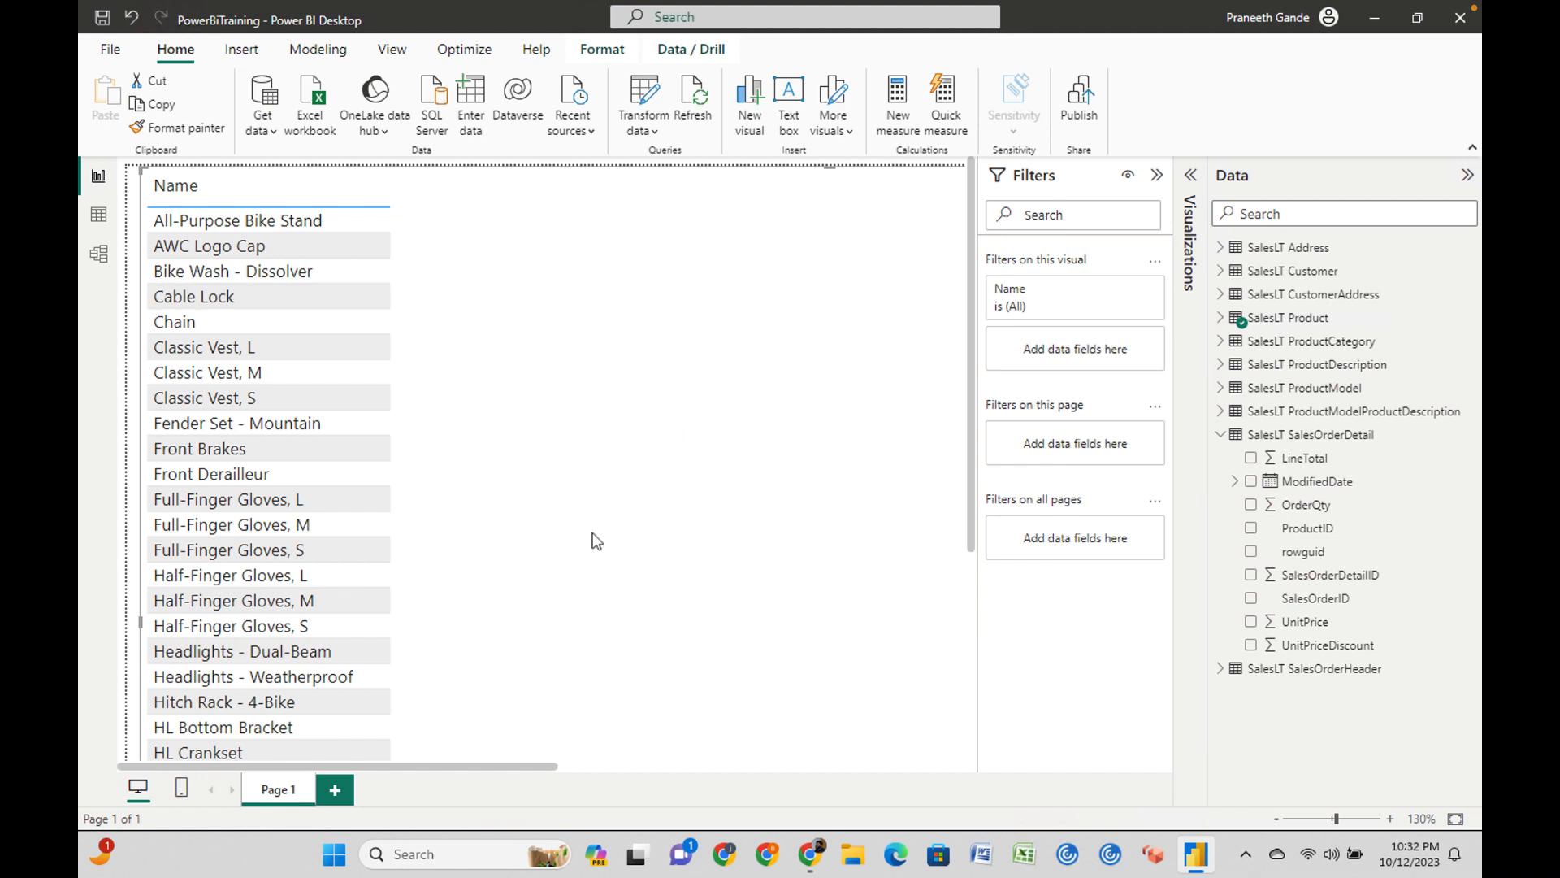
click(1277, 818)
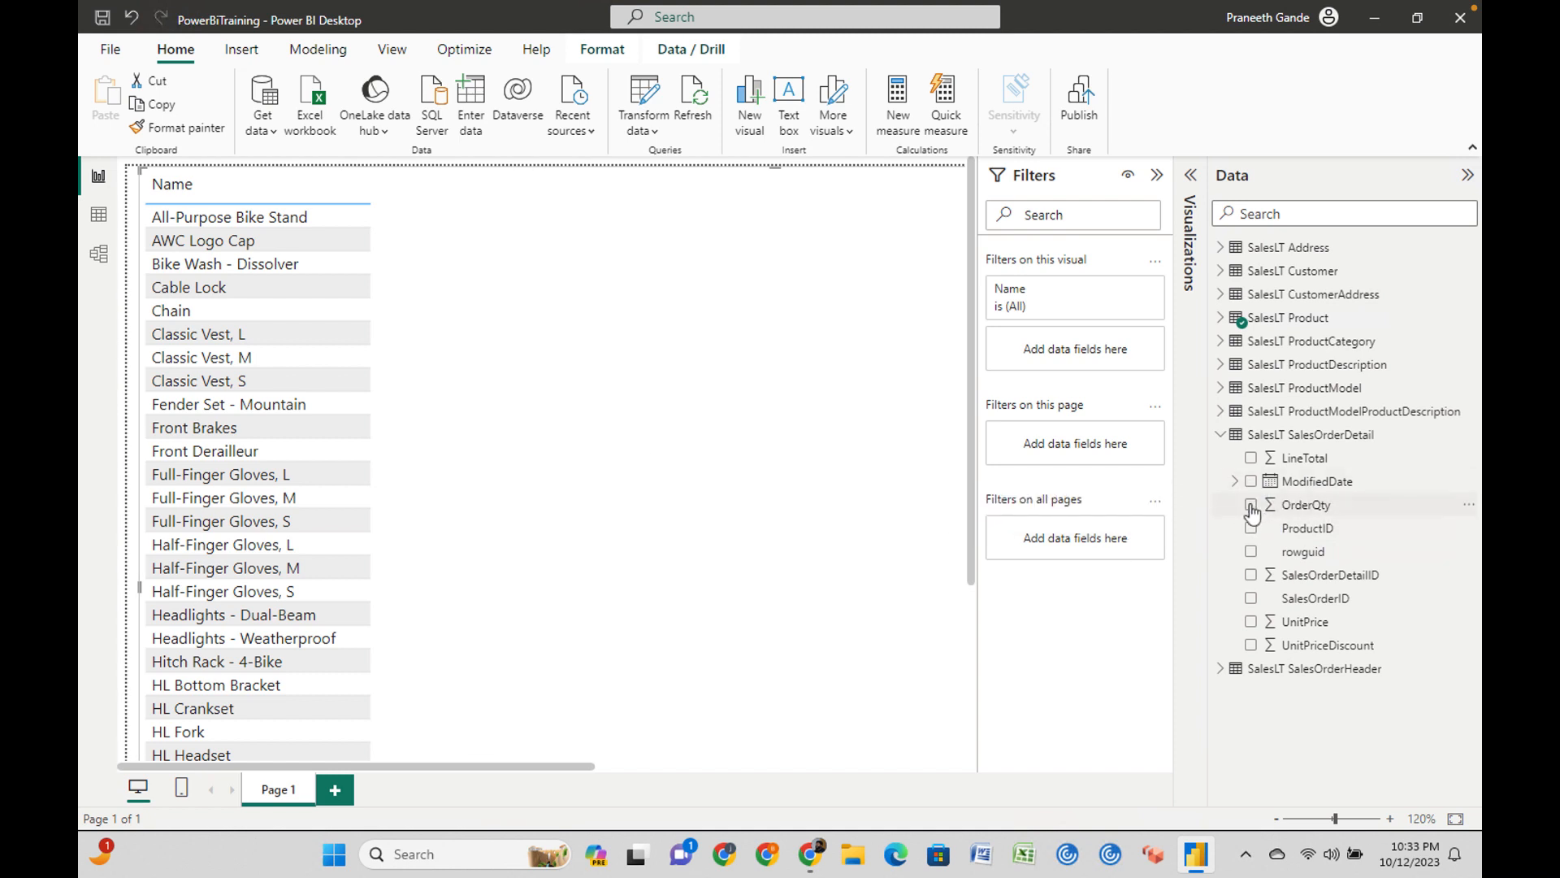
Add OrderQty to the product table, giving Sum of OrderQty 2087 for every product.
click(1251, 507)
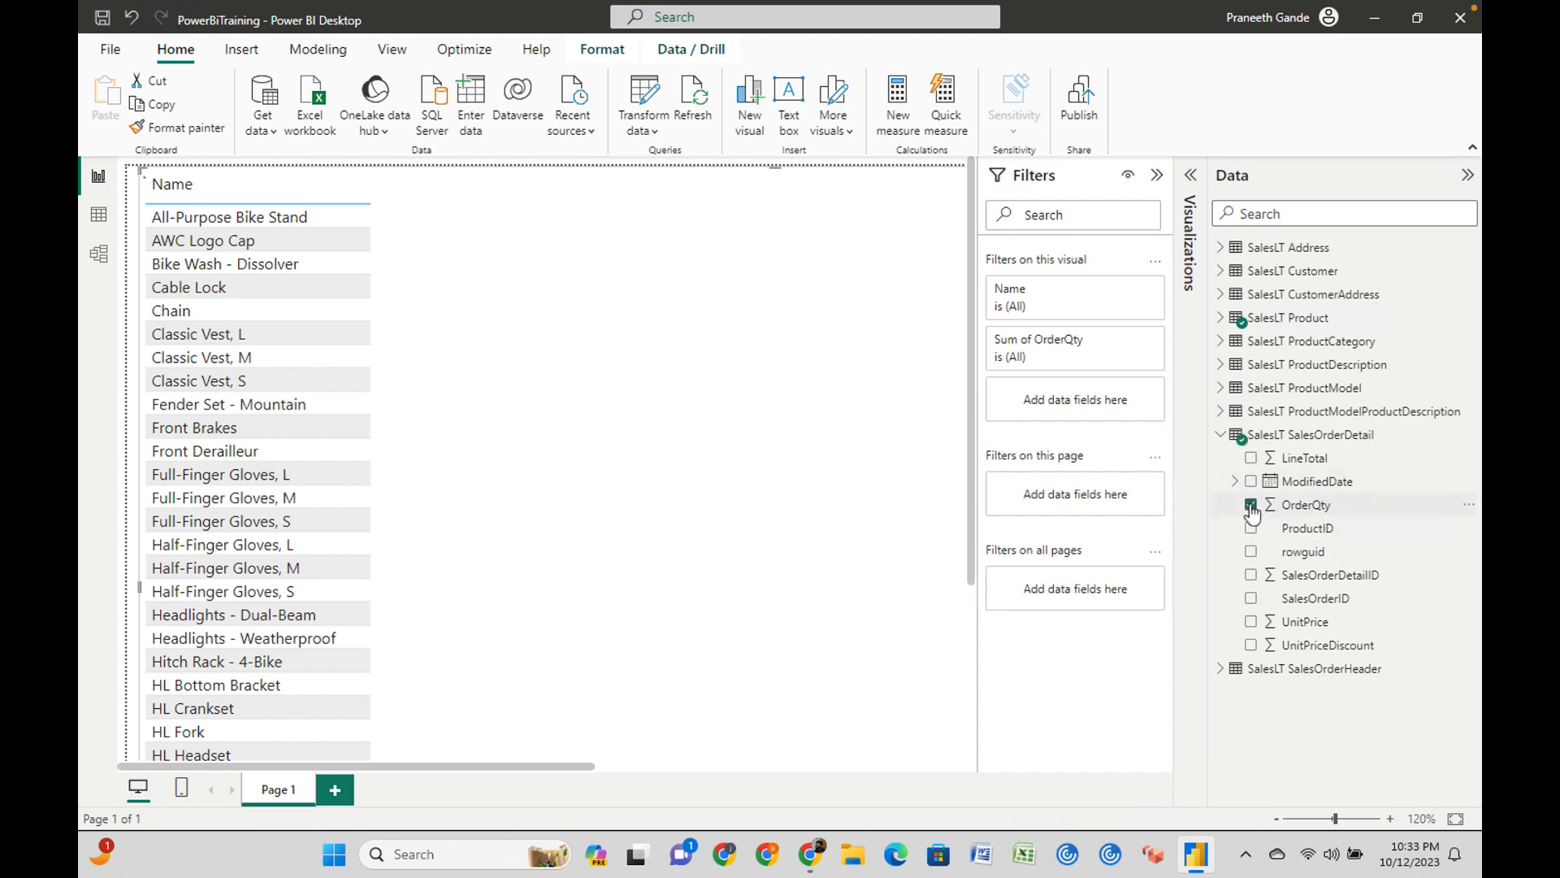
click(1158, 177)
click(1191, 174)
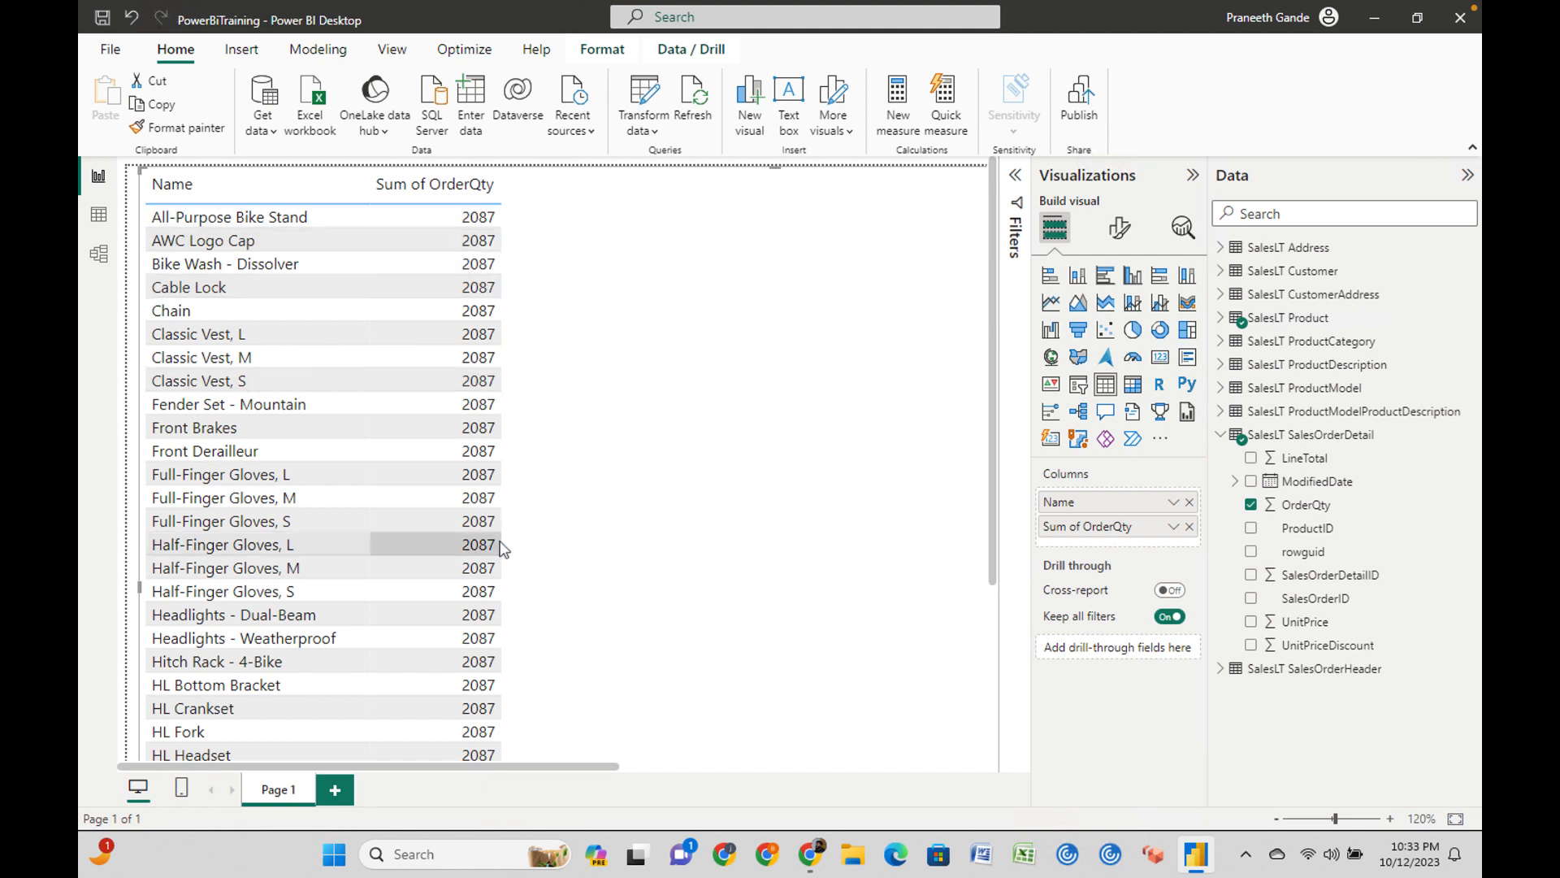
scroll(498, 541, down, 3)
scroll(500, 544, up, 3)
scroll(379, 489, down, 15)
scroll(378, 489, up, 5)
scroll(378, 488, up, 10)
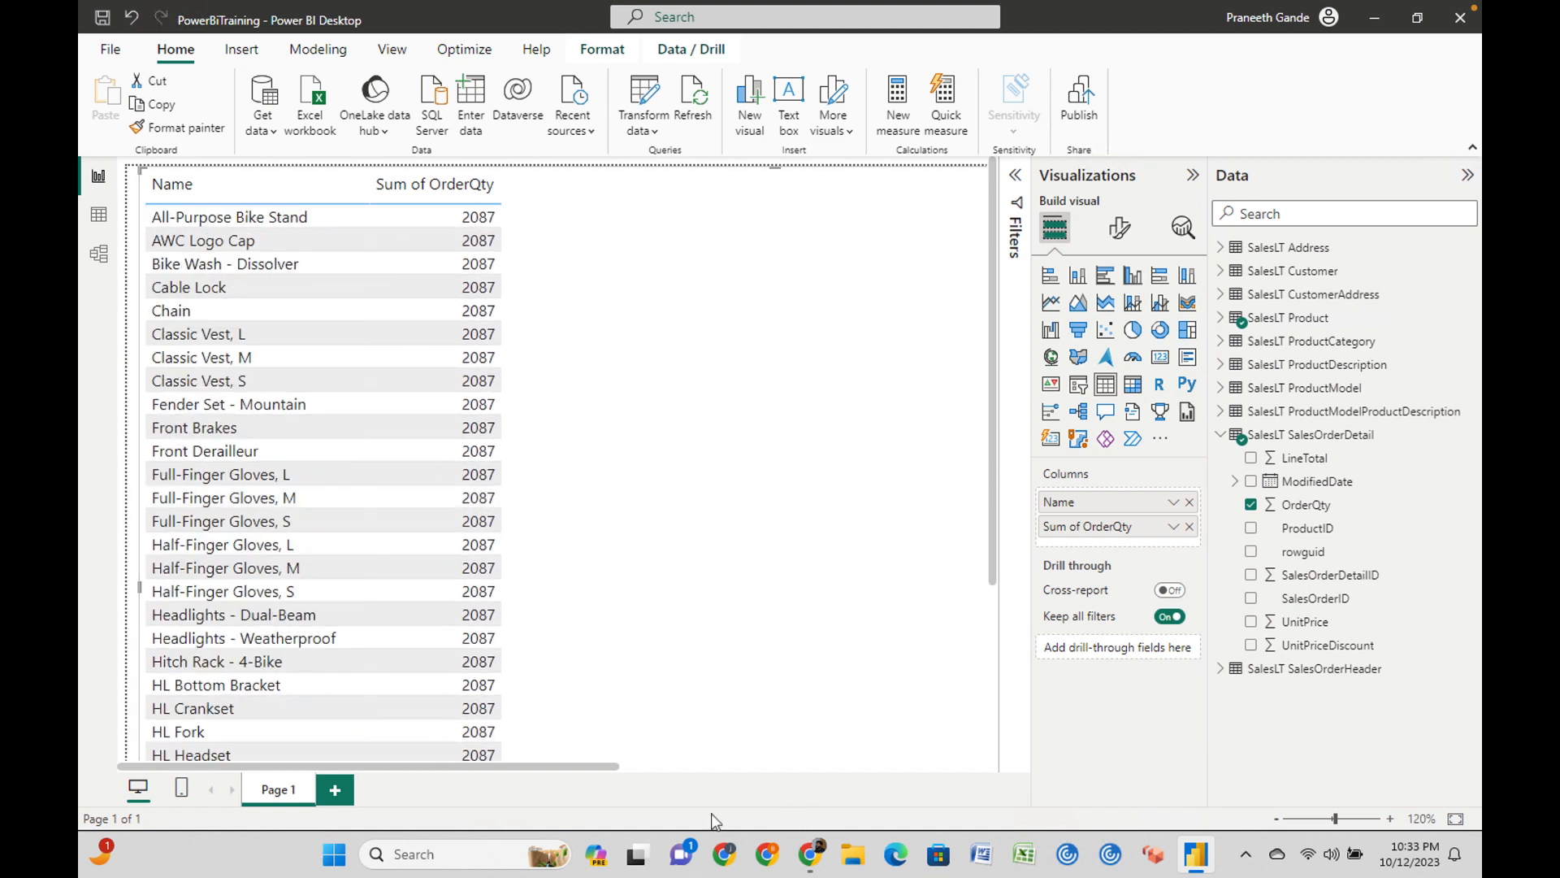
click(499, 854)
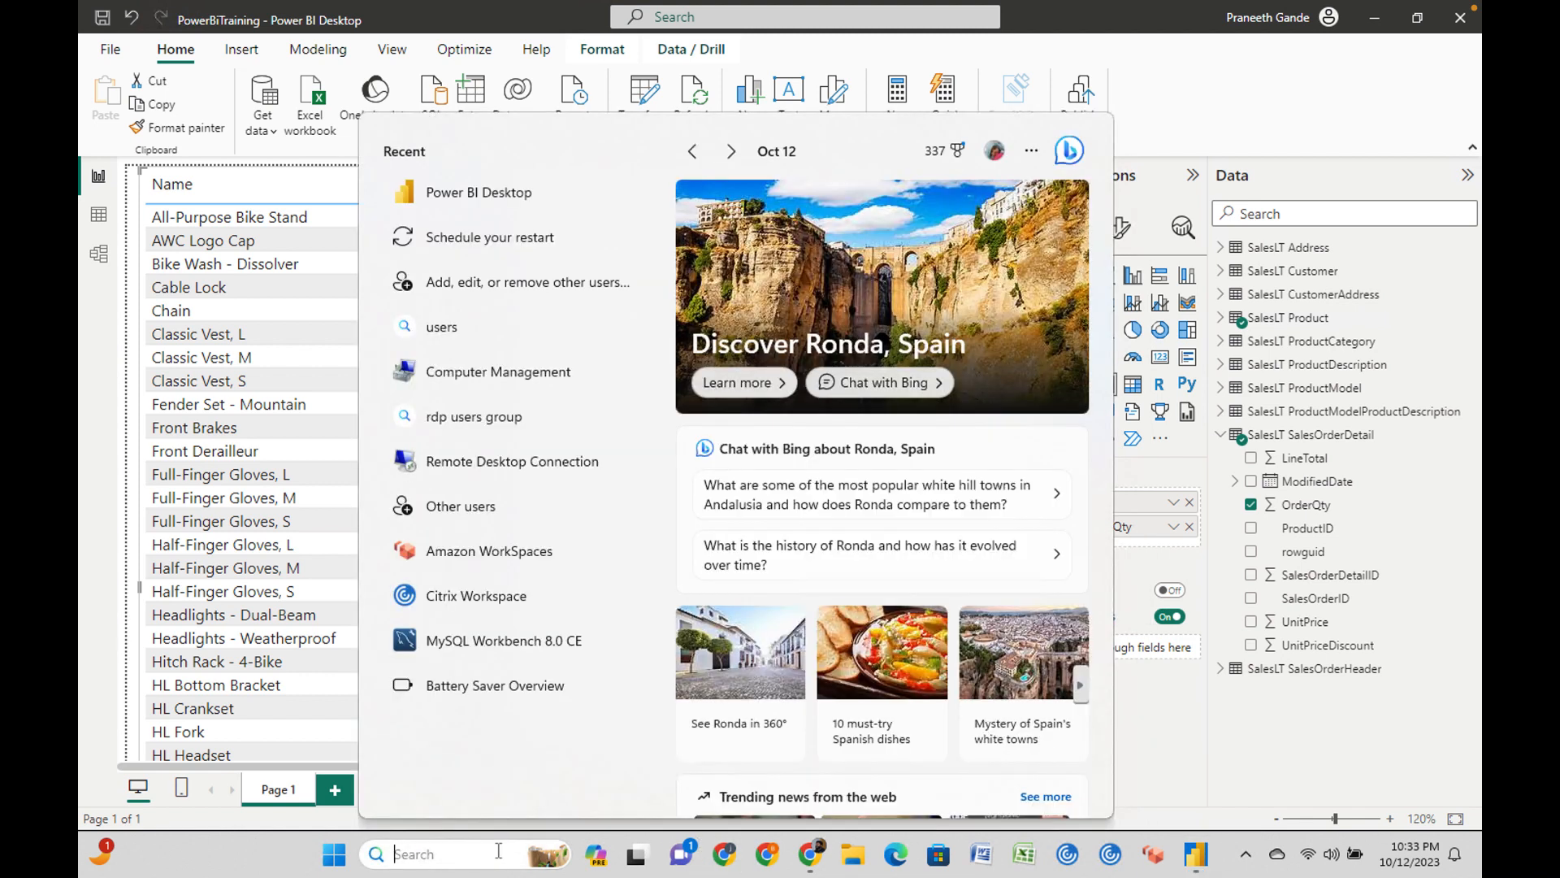
Launch Azure Data Studio maximized, connect to Training, and close mysqlsampledatabase.sql without saving.
text(data)
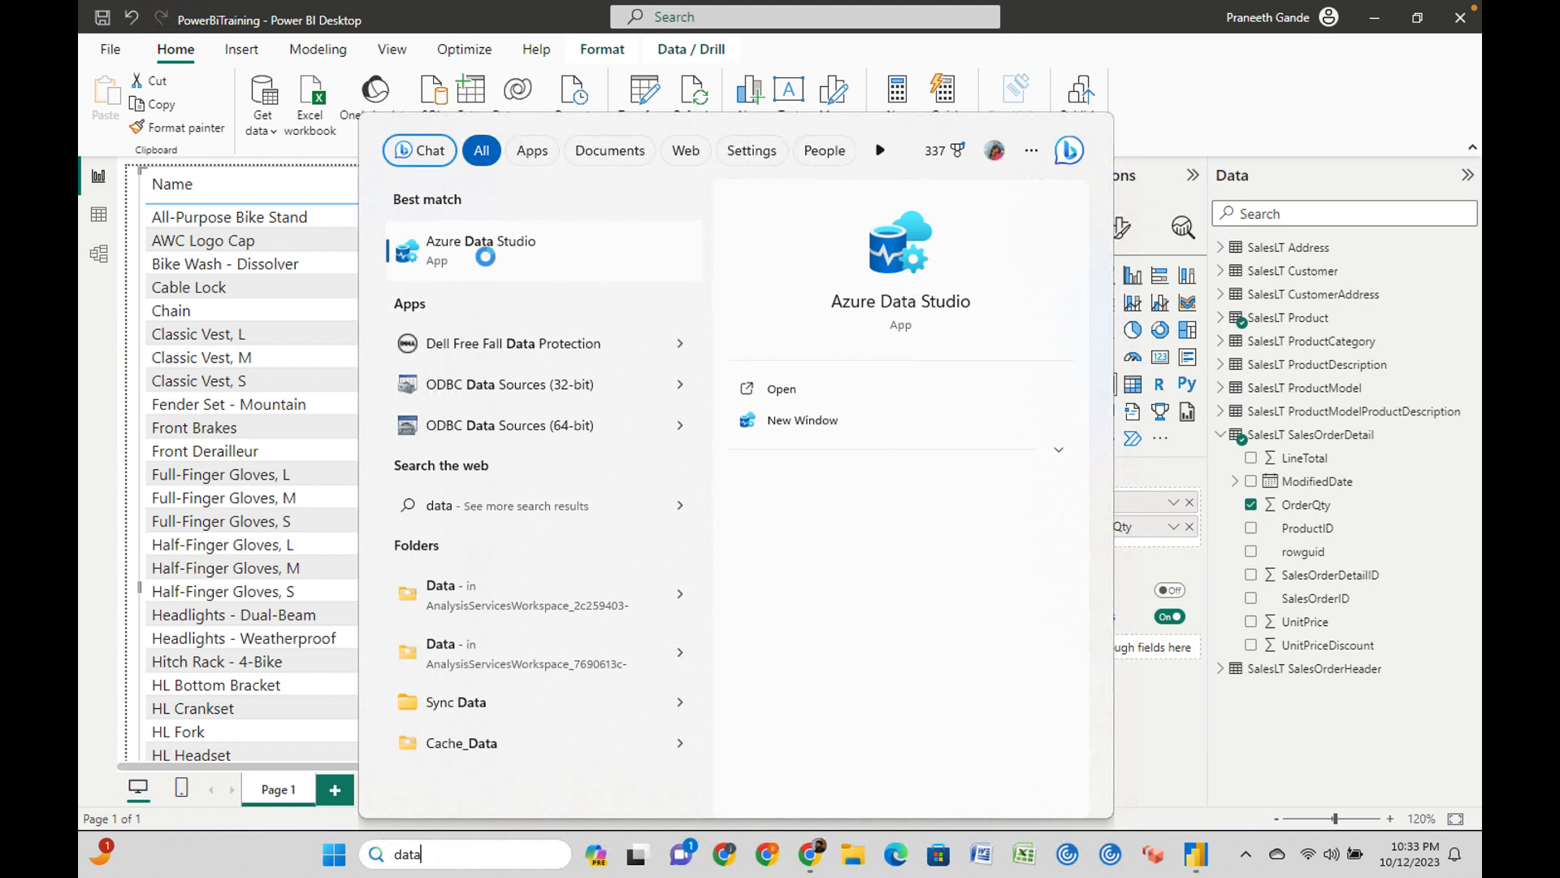
click(505, 249)
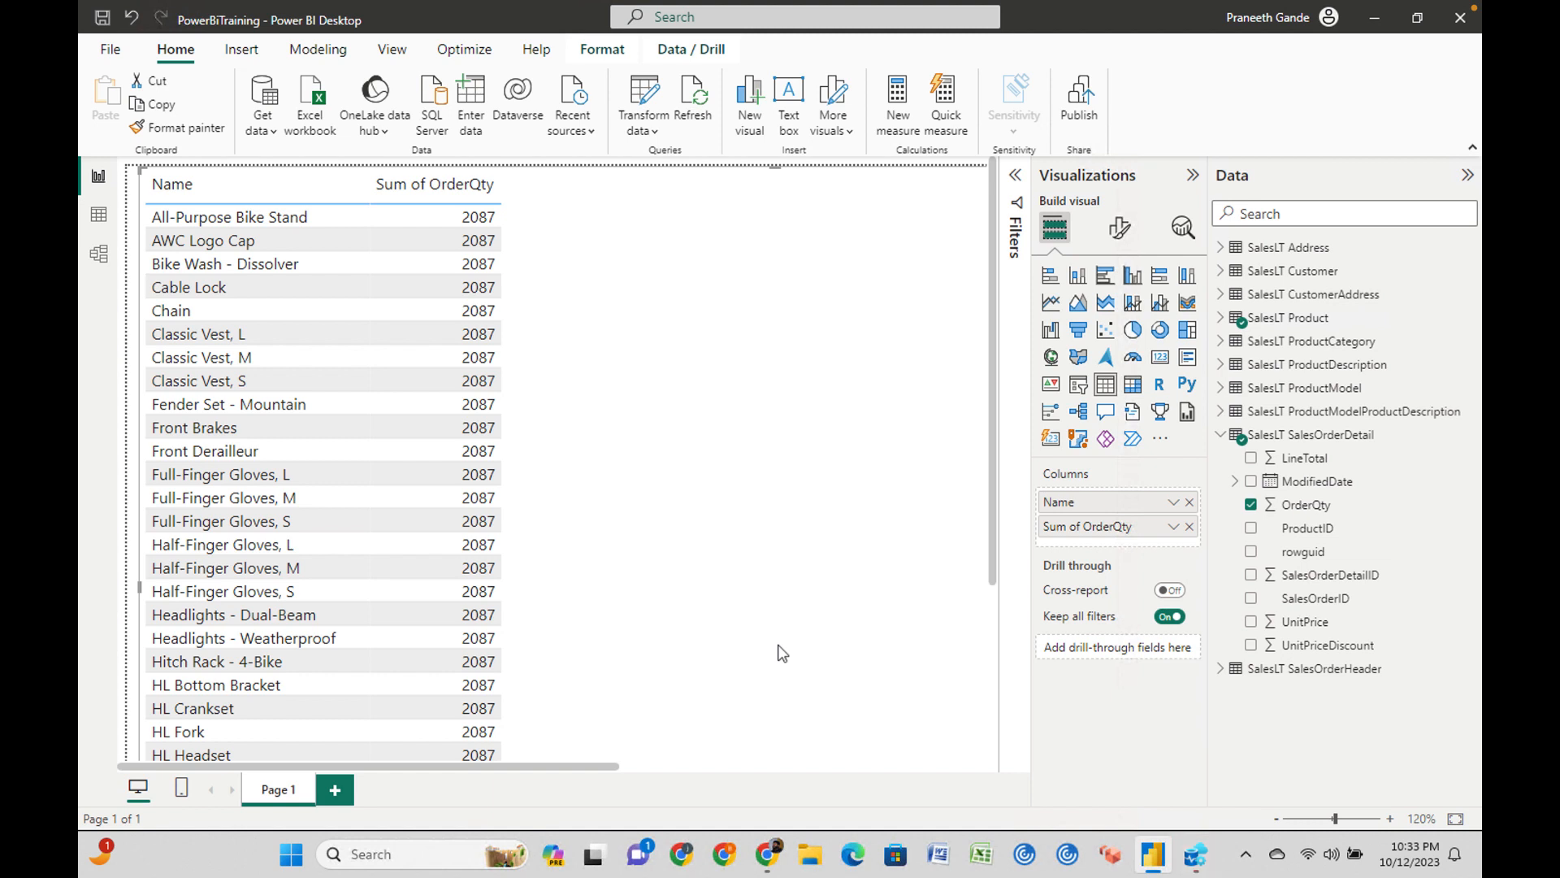
click(1195, 862)
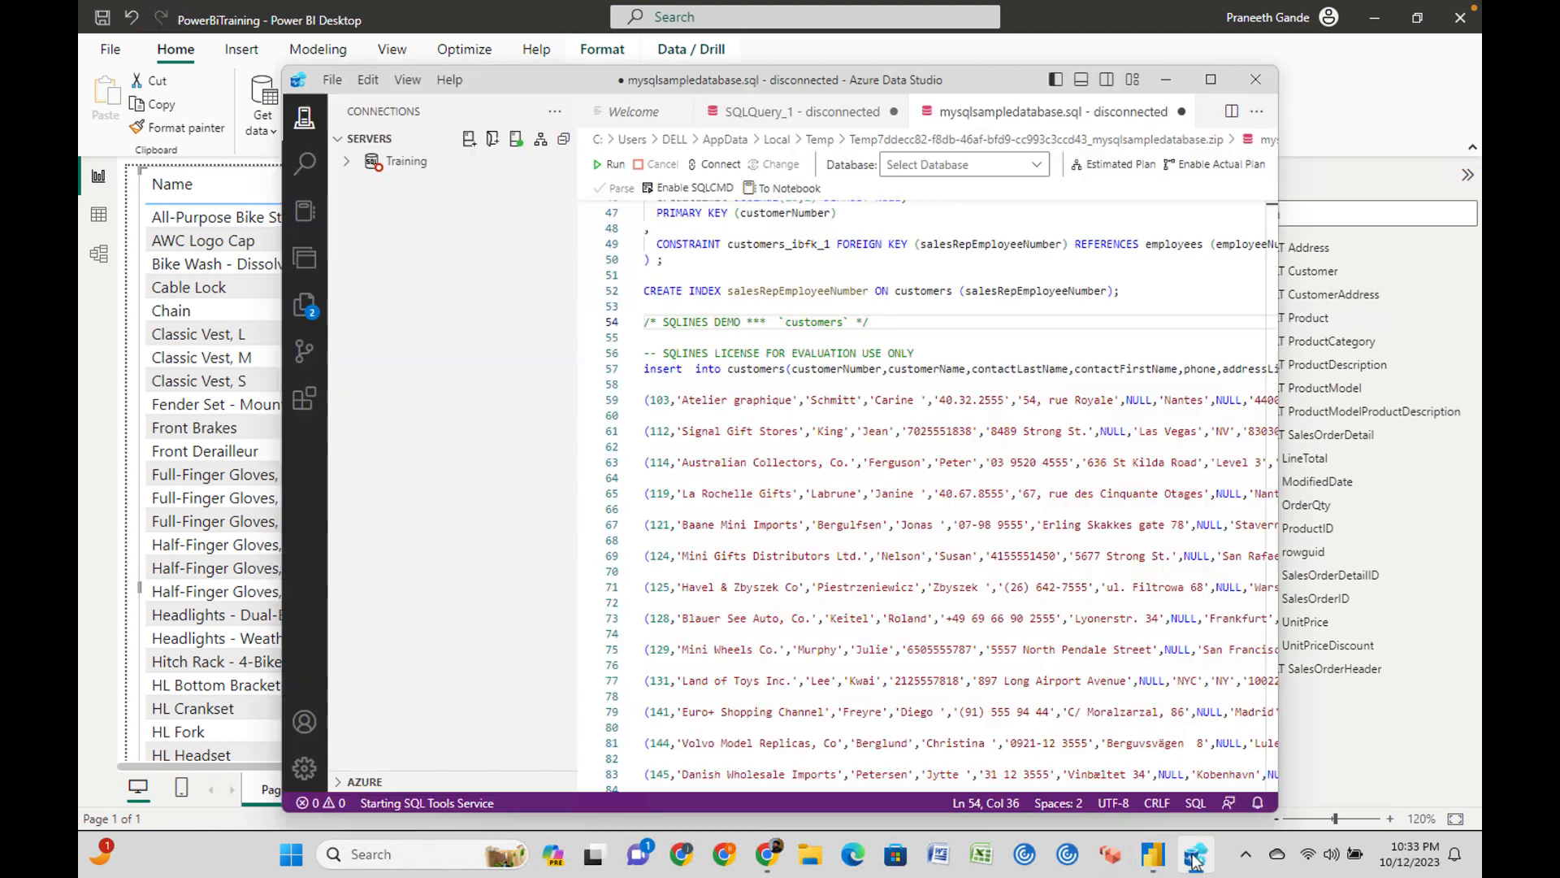
click(1219, 80)
click(215, 101)
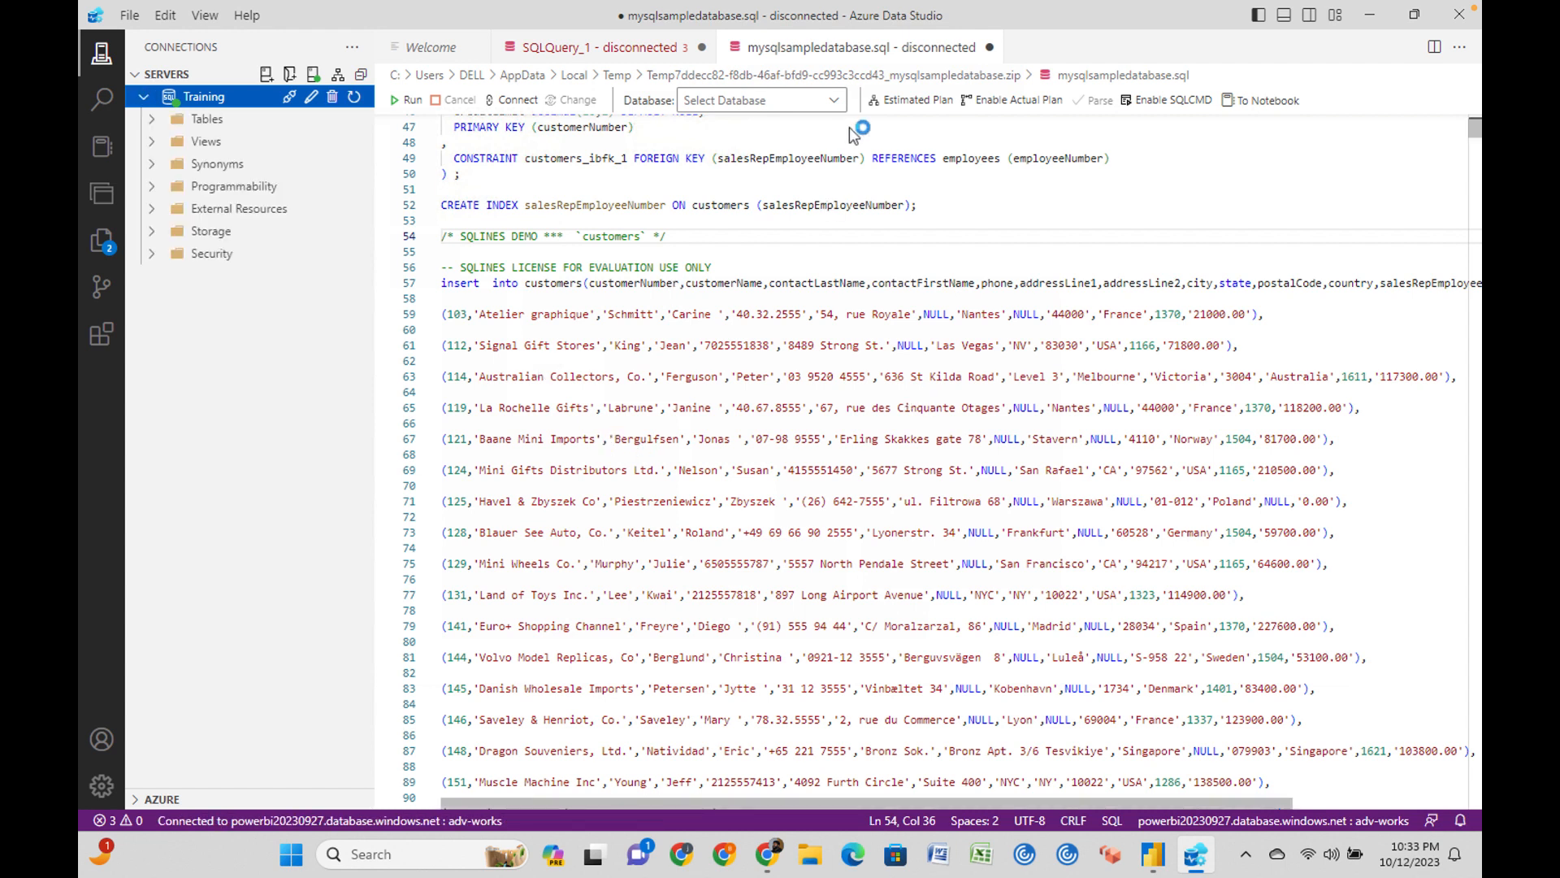
click(990, 47)
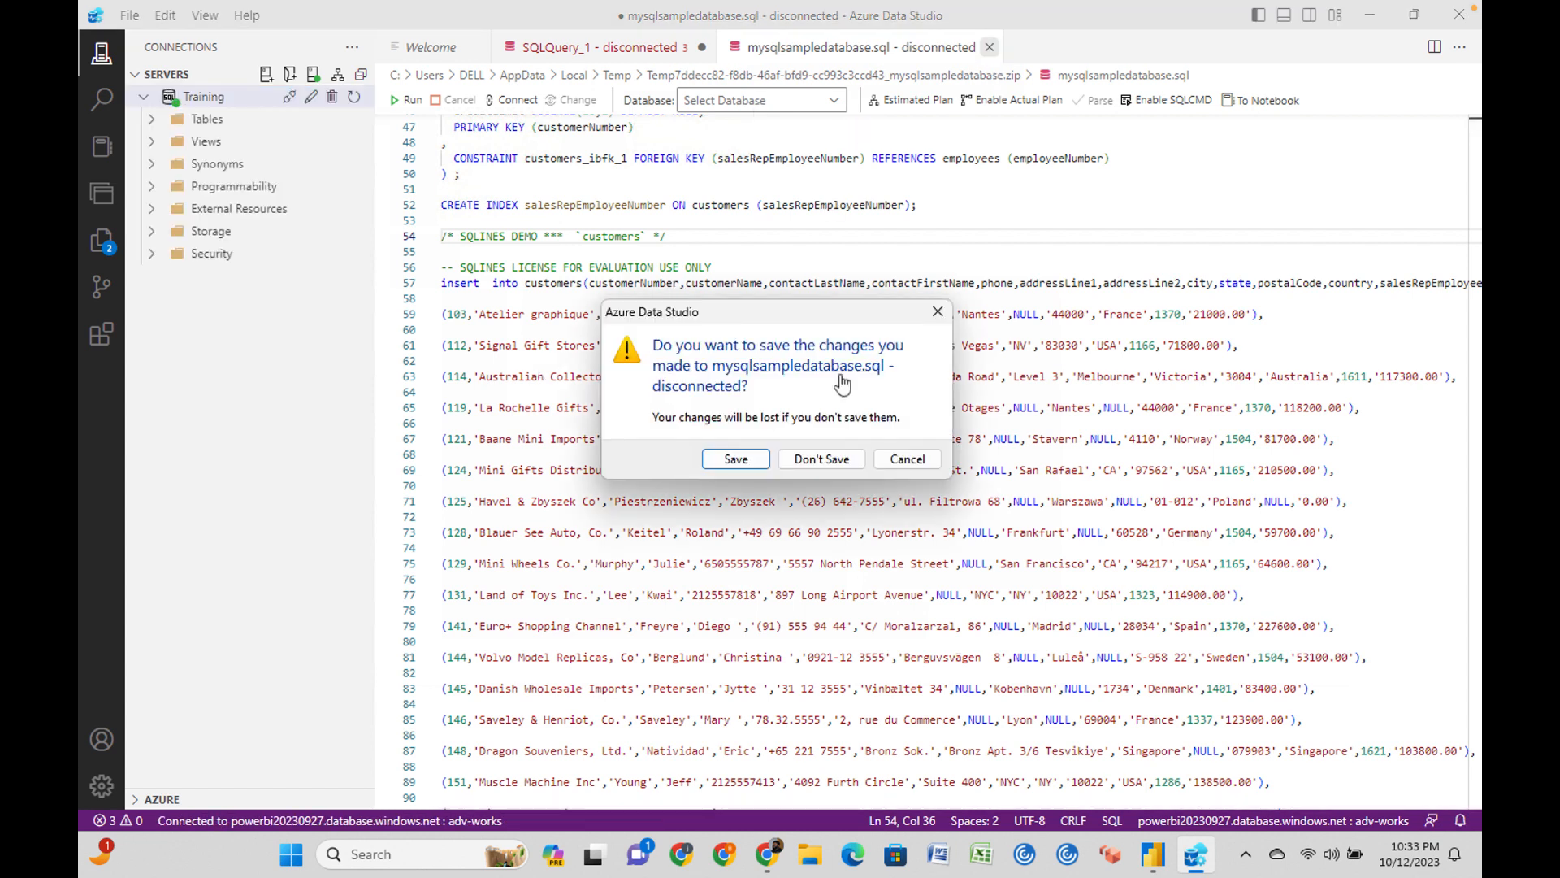
click(819, 459)
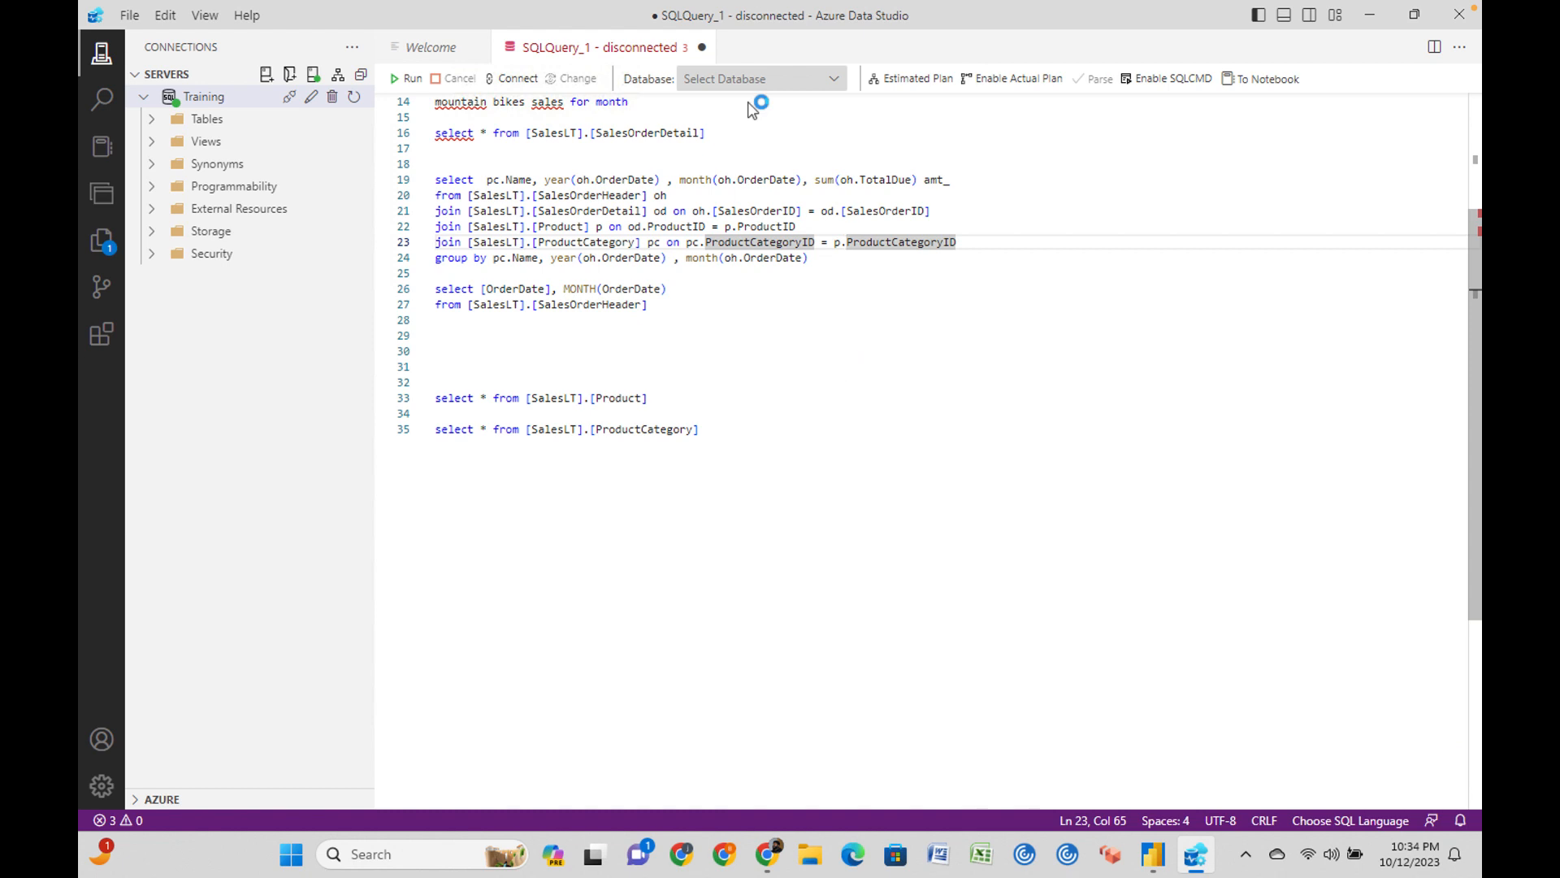
List the database tables and run the SalesOrderDetail query on line 16.
click(728, 457)
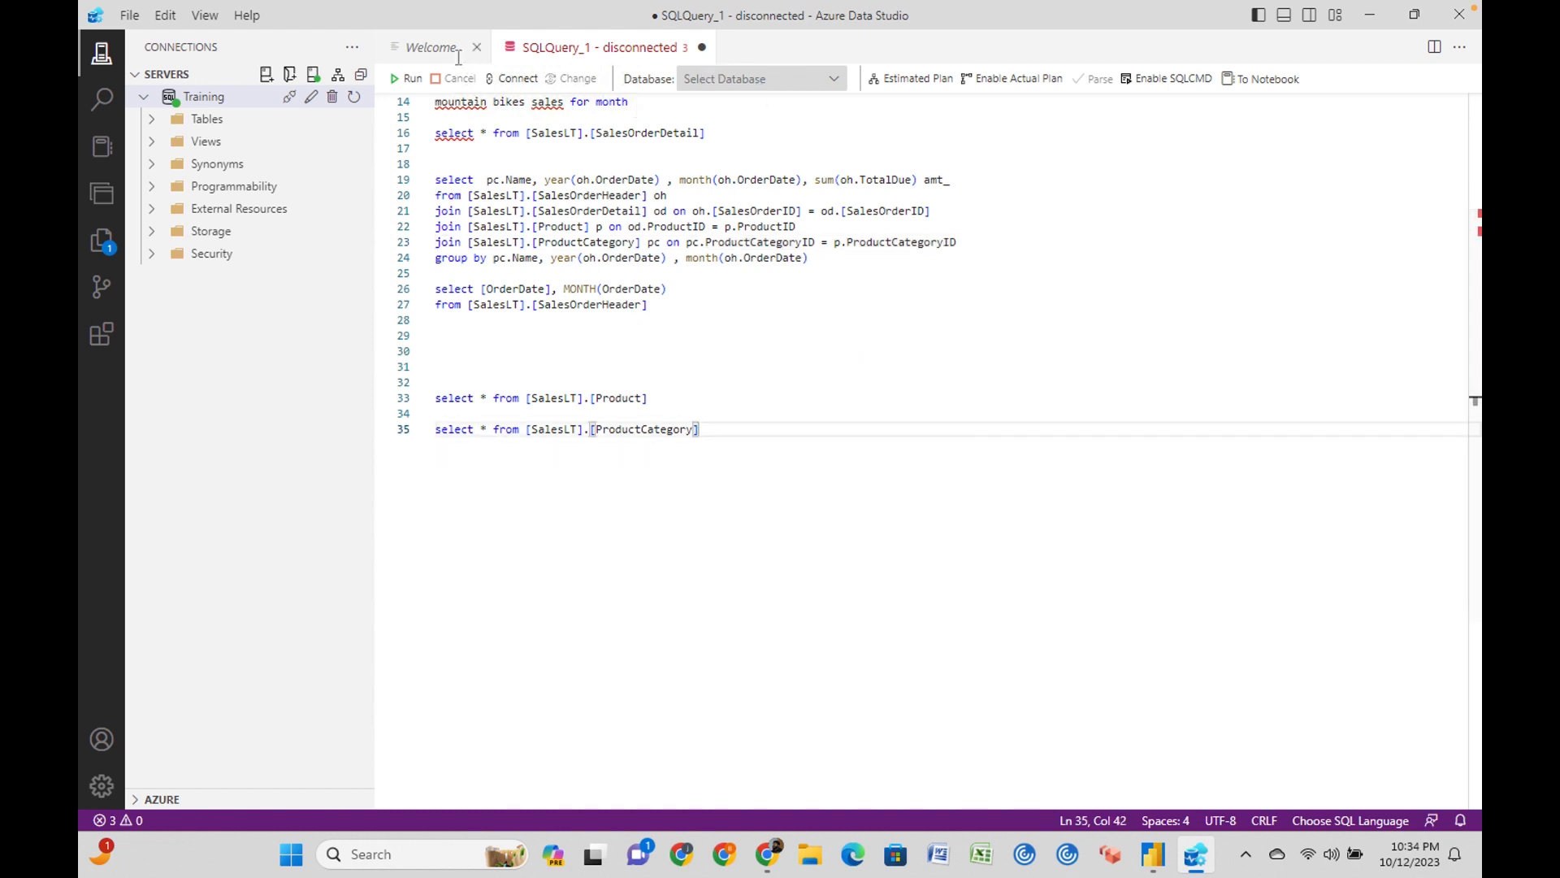
click(150, 121)
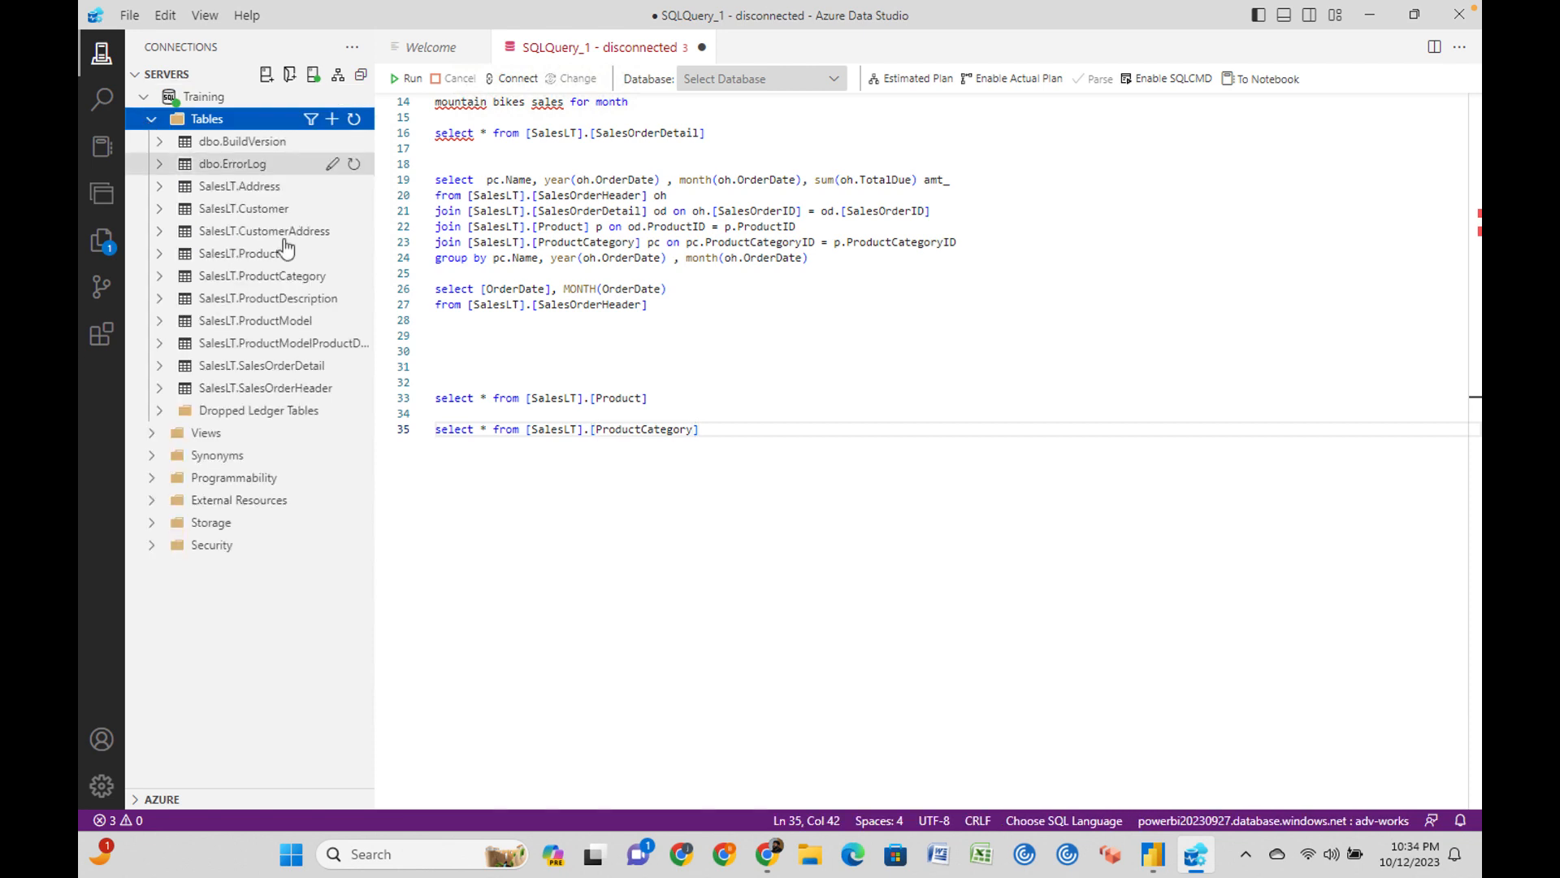
click(726, 135)
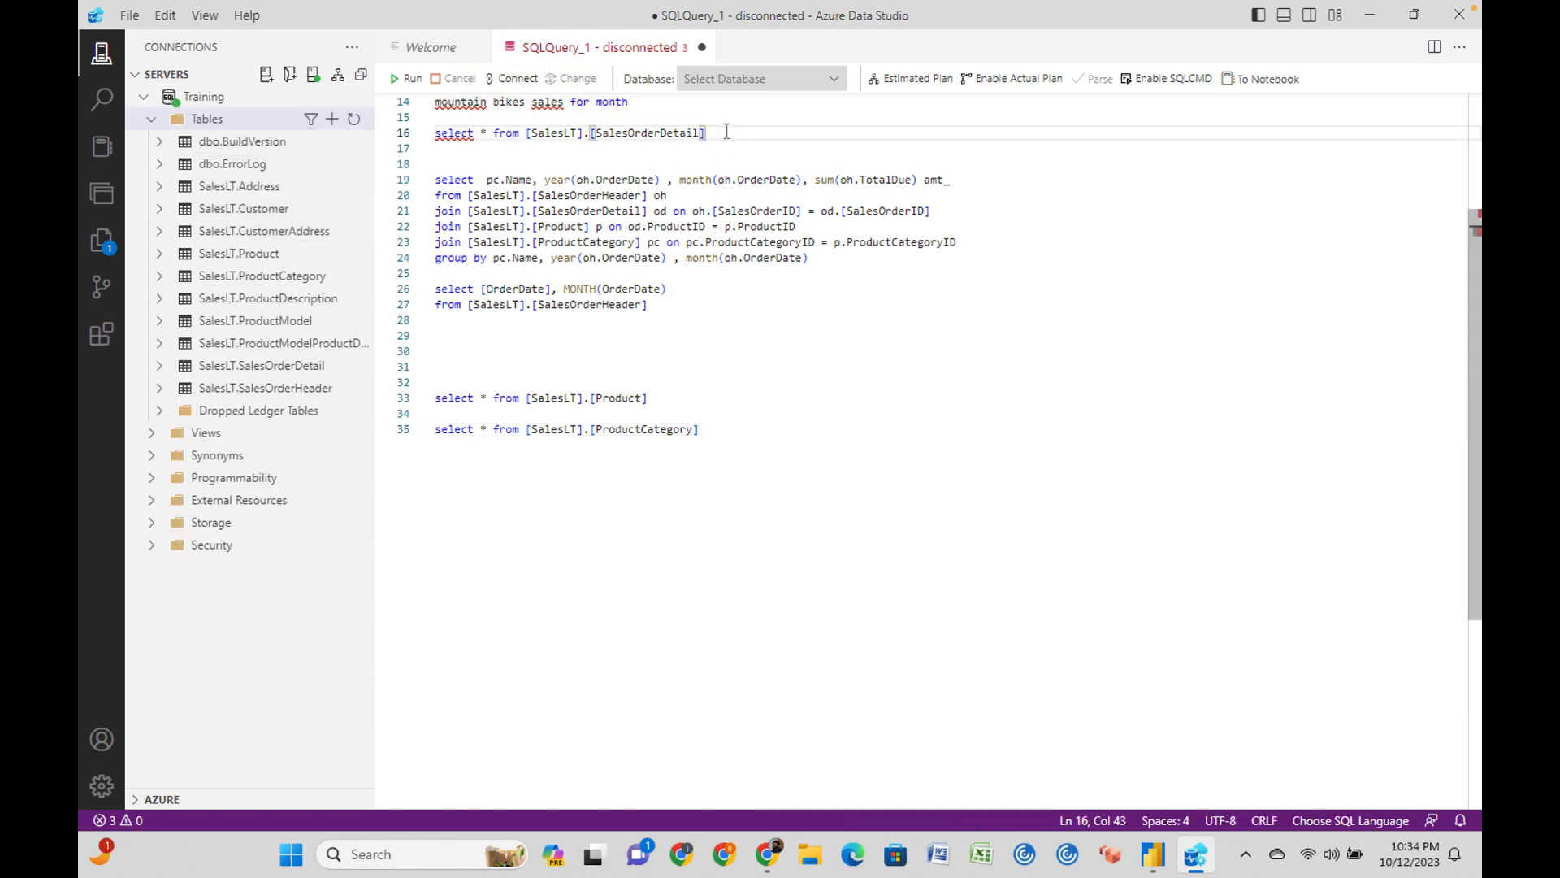
click(1375, 11)
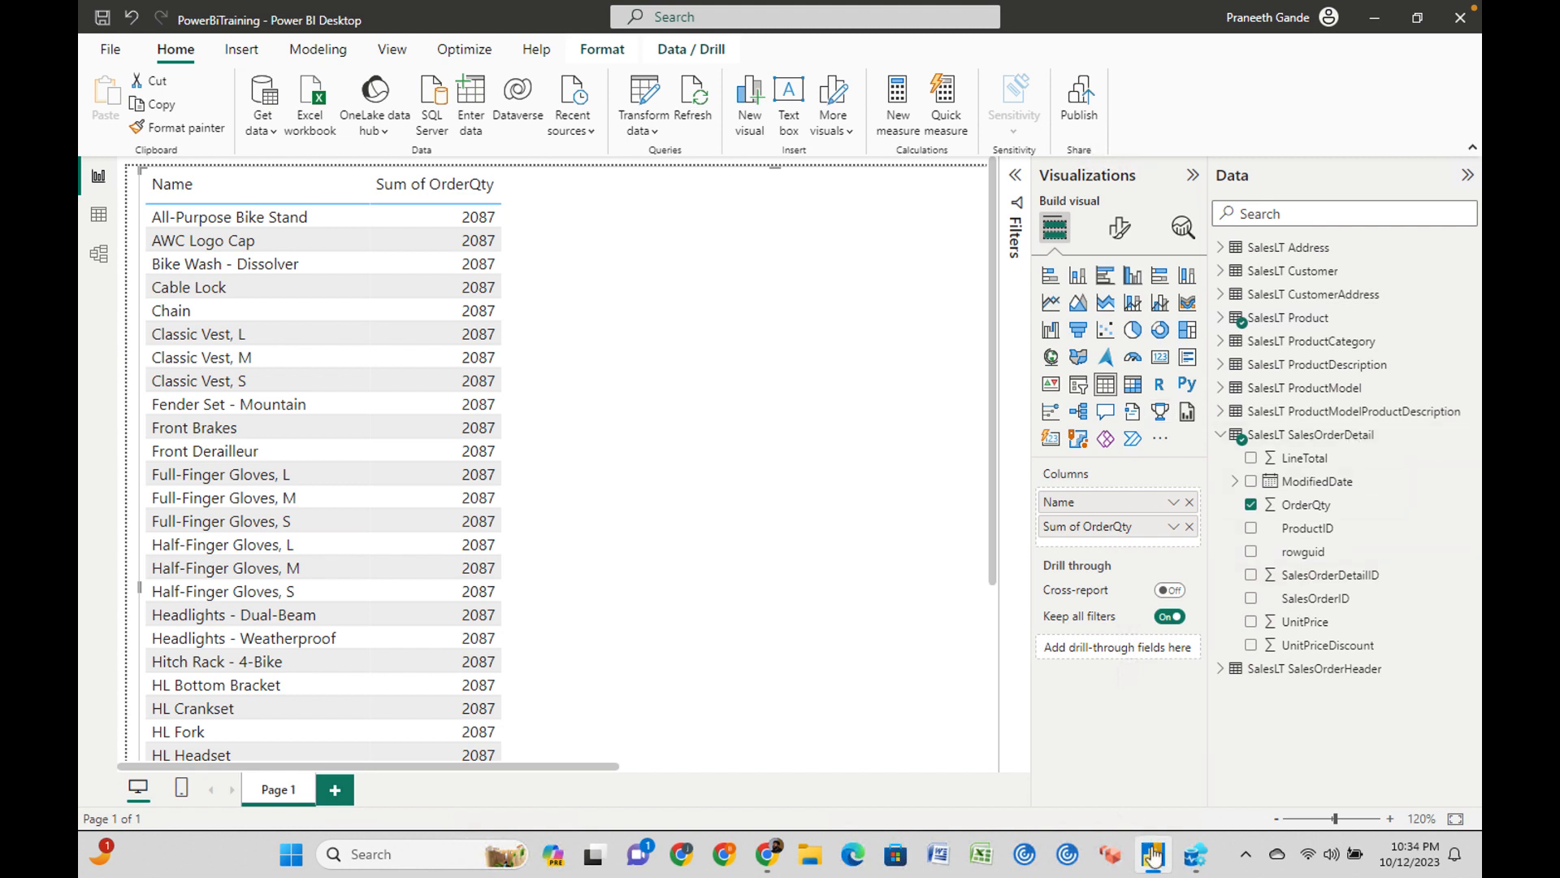
click(1202, 855)
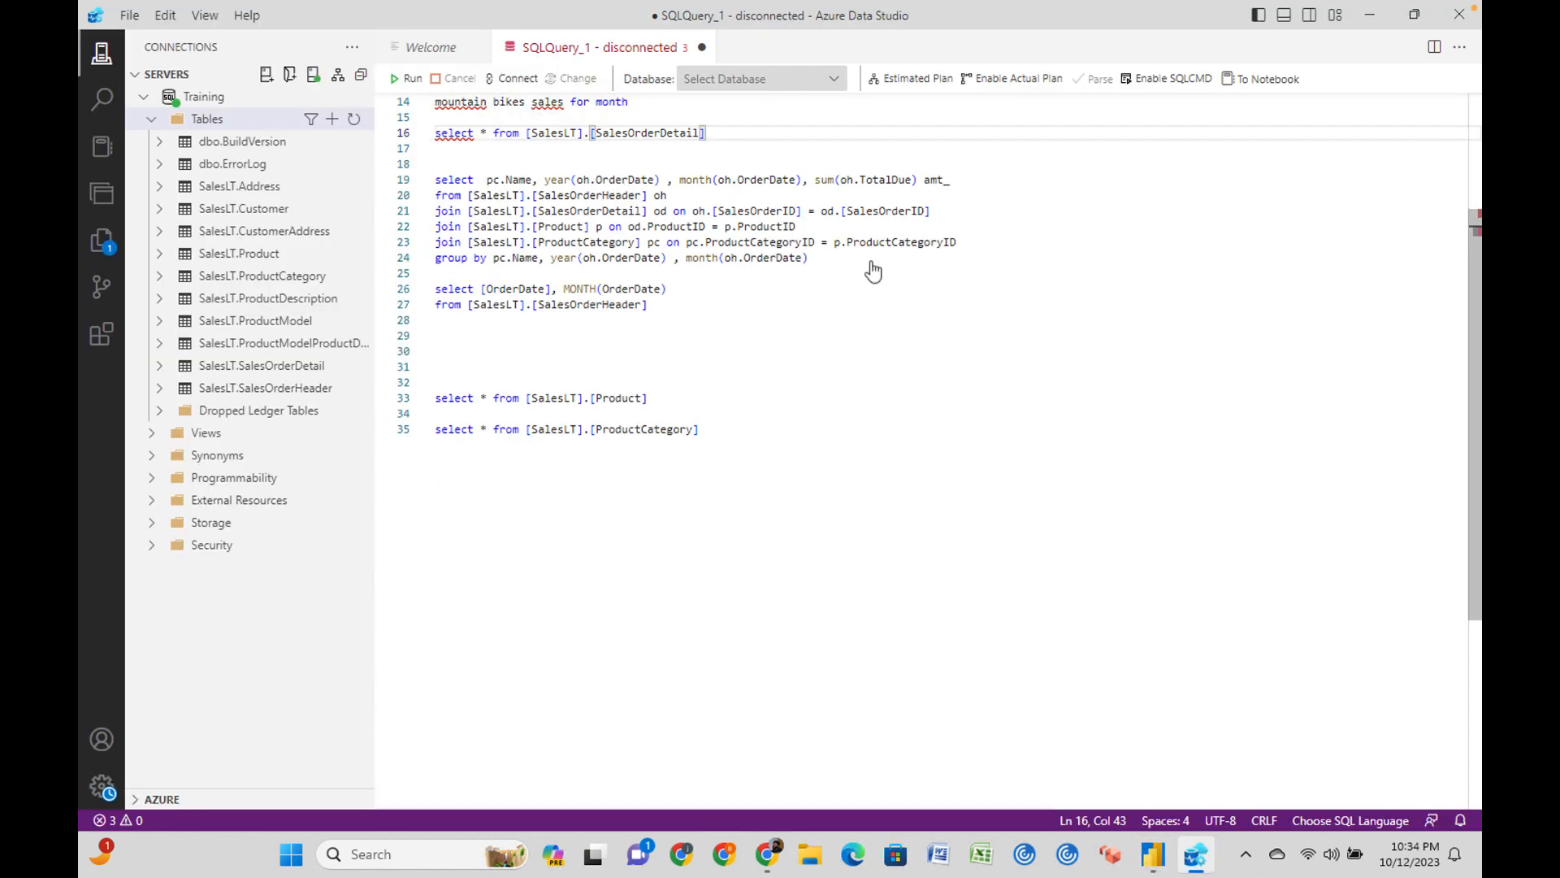
drag(690, 132, 379, 132)
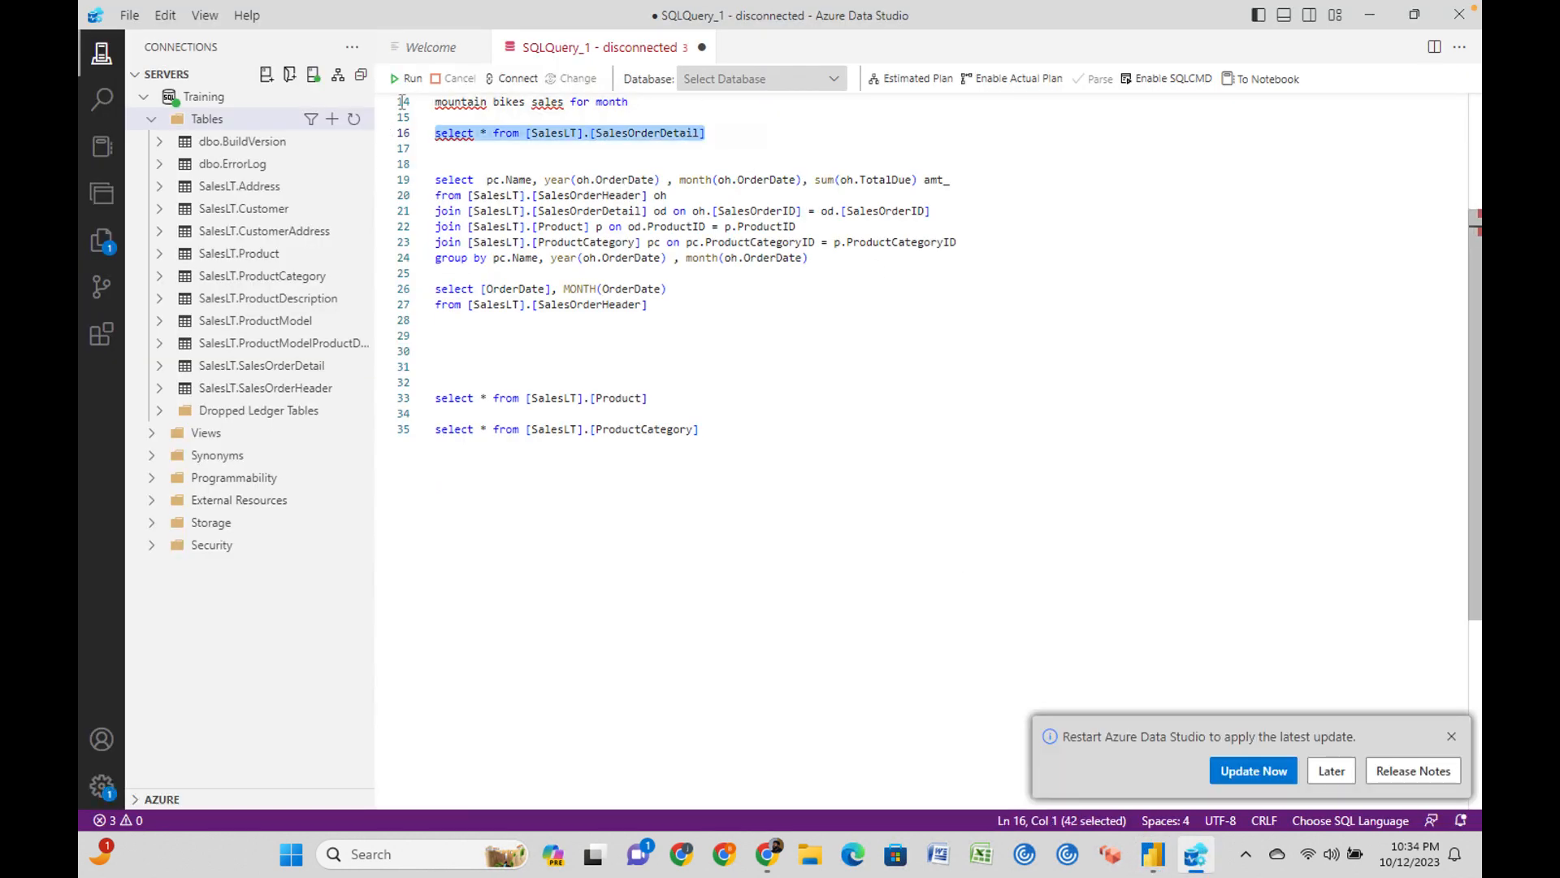
click(405, 79)
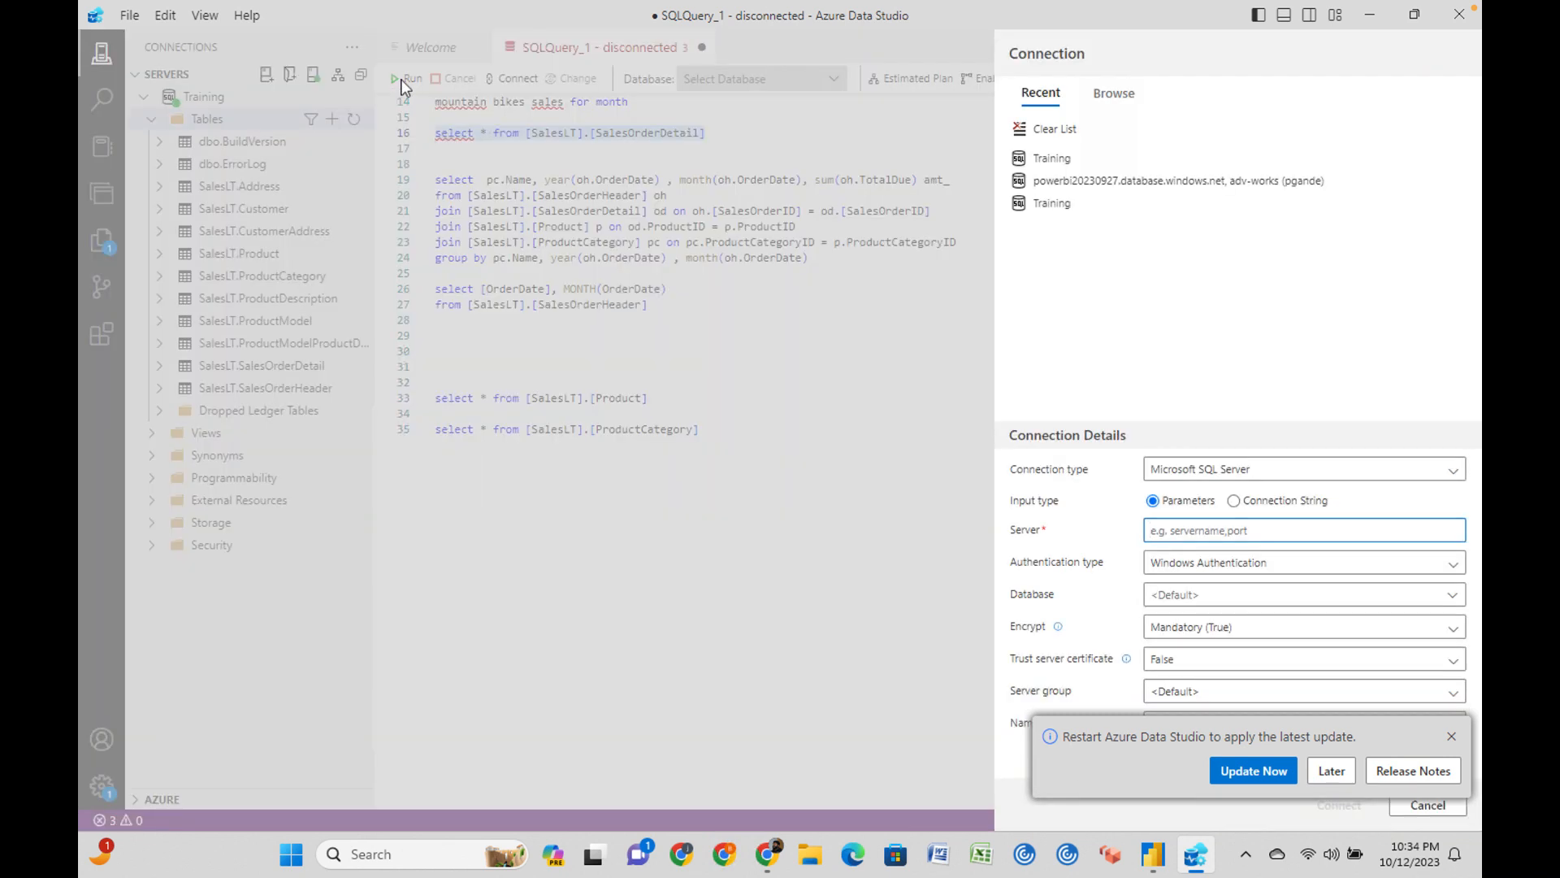
Dismiss the update notification and cancel the new connection dialog.
click(1321, 778)
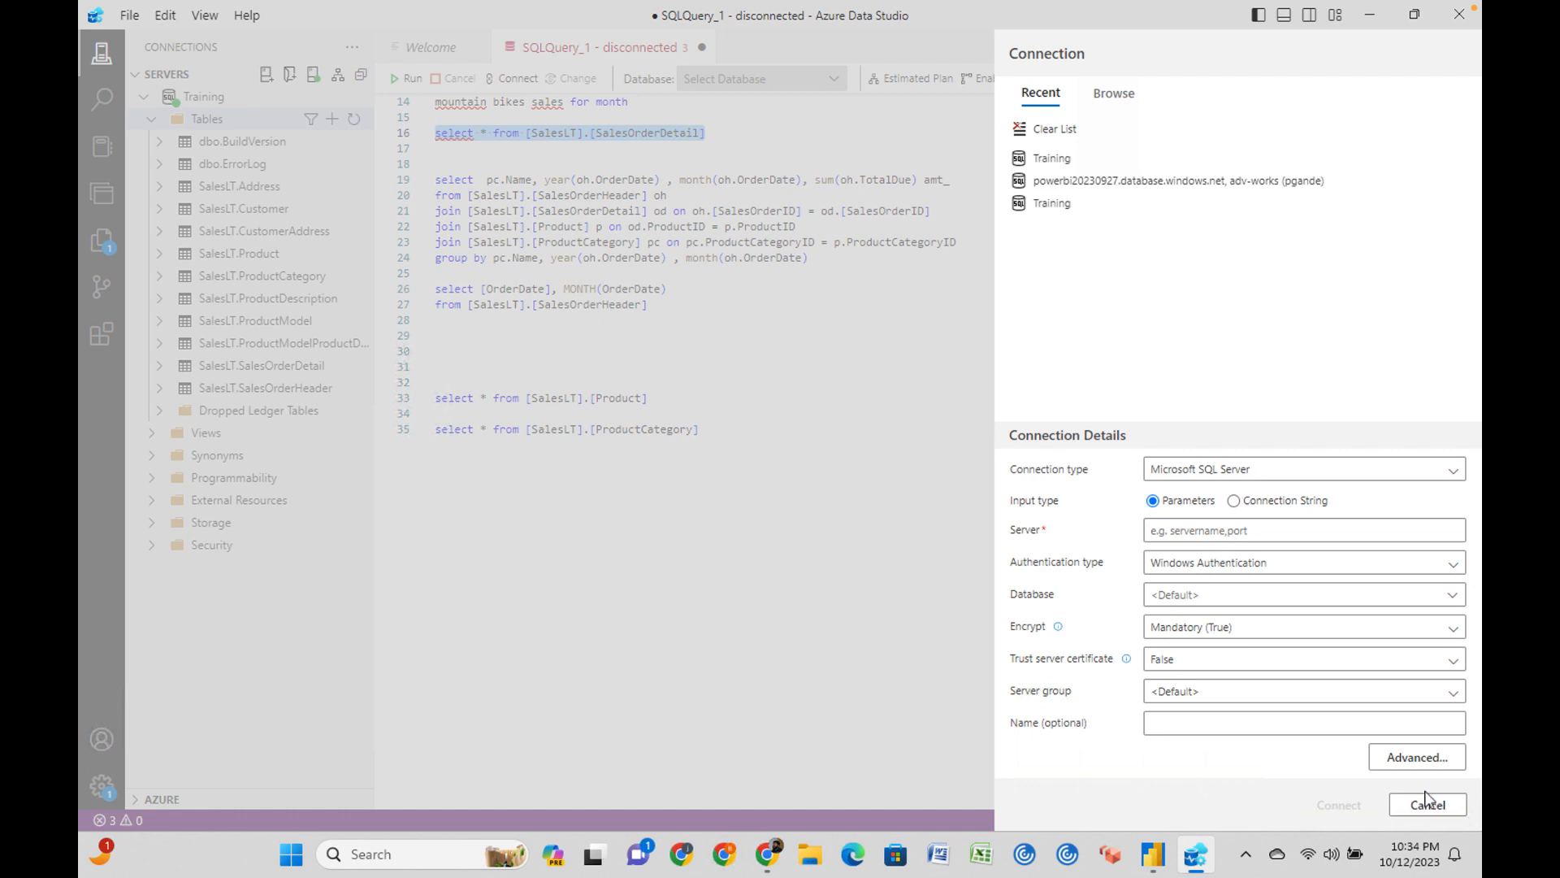
click(1240, 533)
click(895, 537)
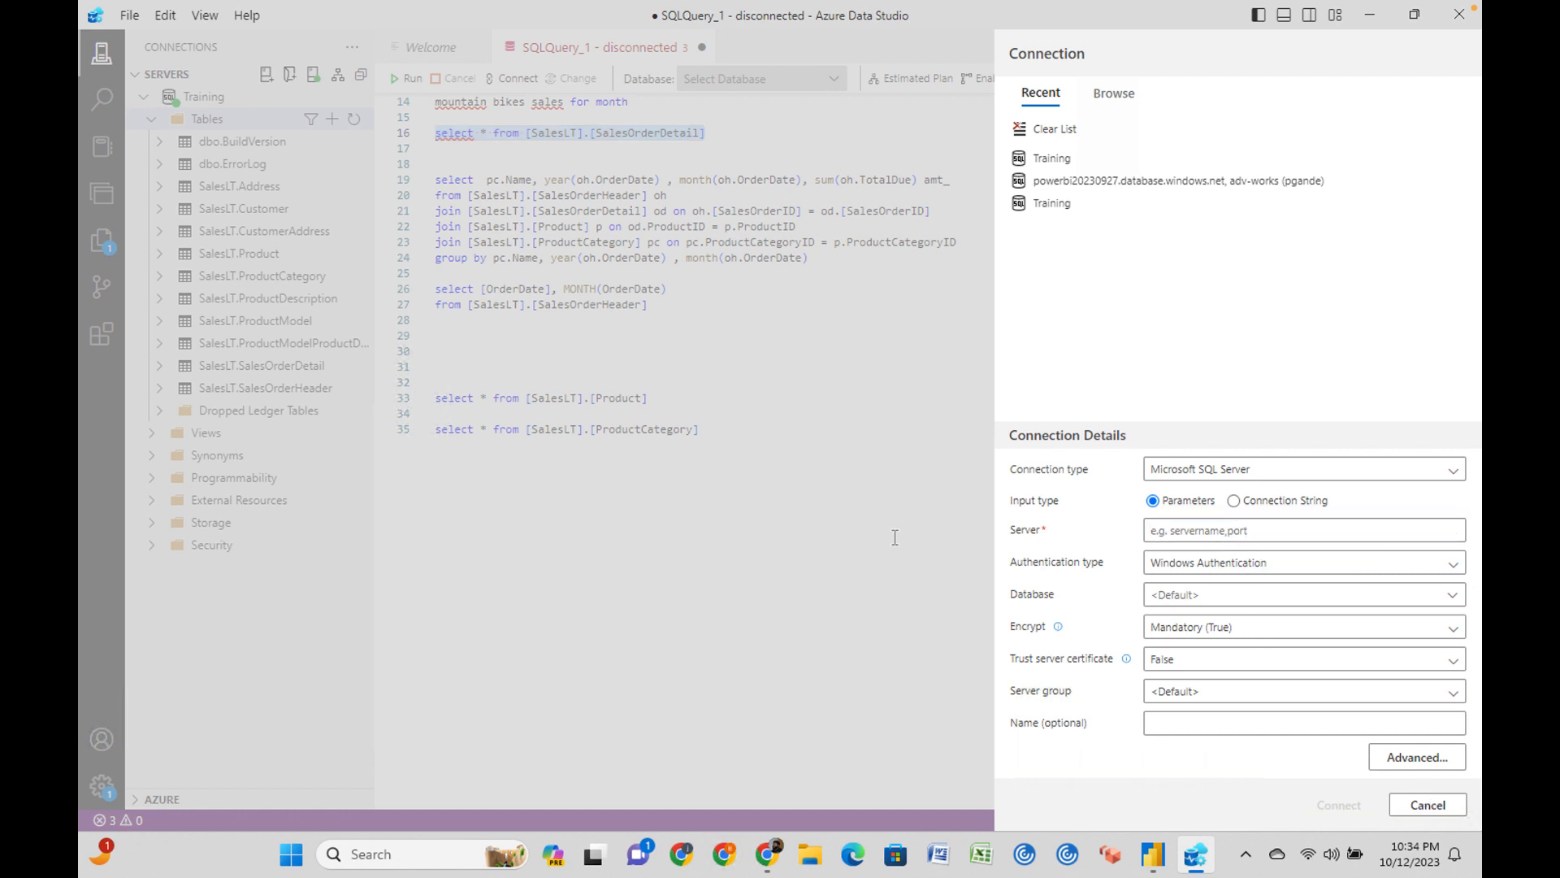
click(1433, 804)
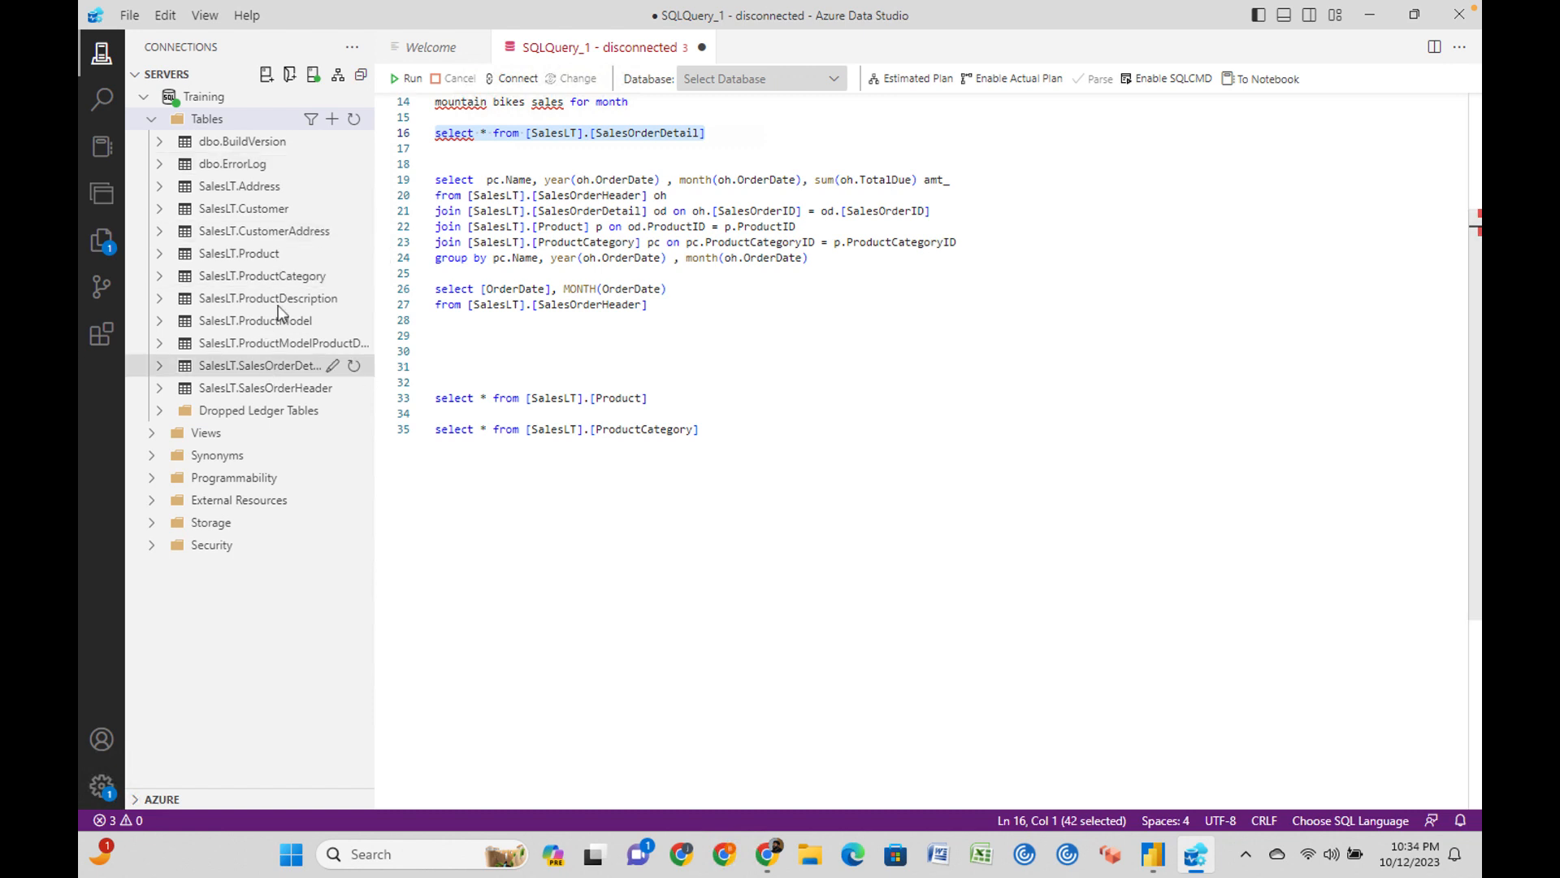
Generate a Select Top 1000 query on SalesOrderDetail and change it to SELECT sum(OrderQty).
right_click(286, 365)
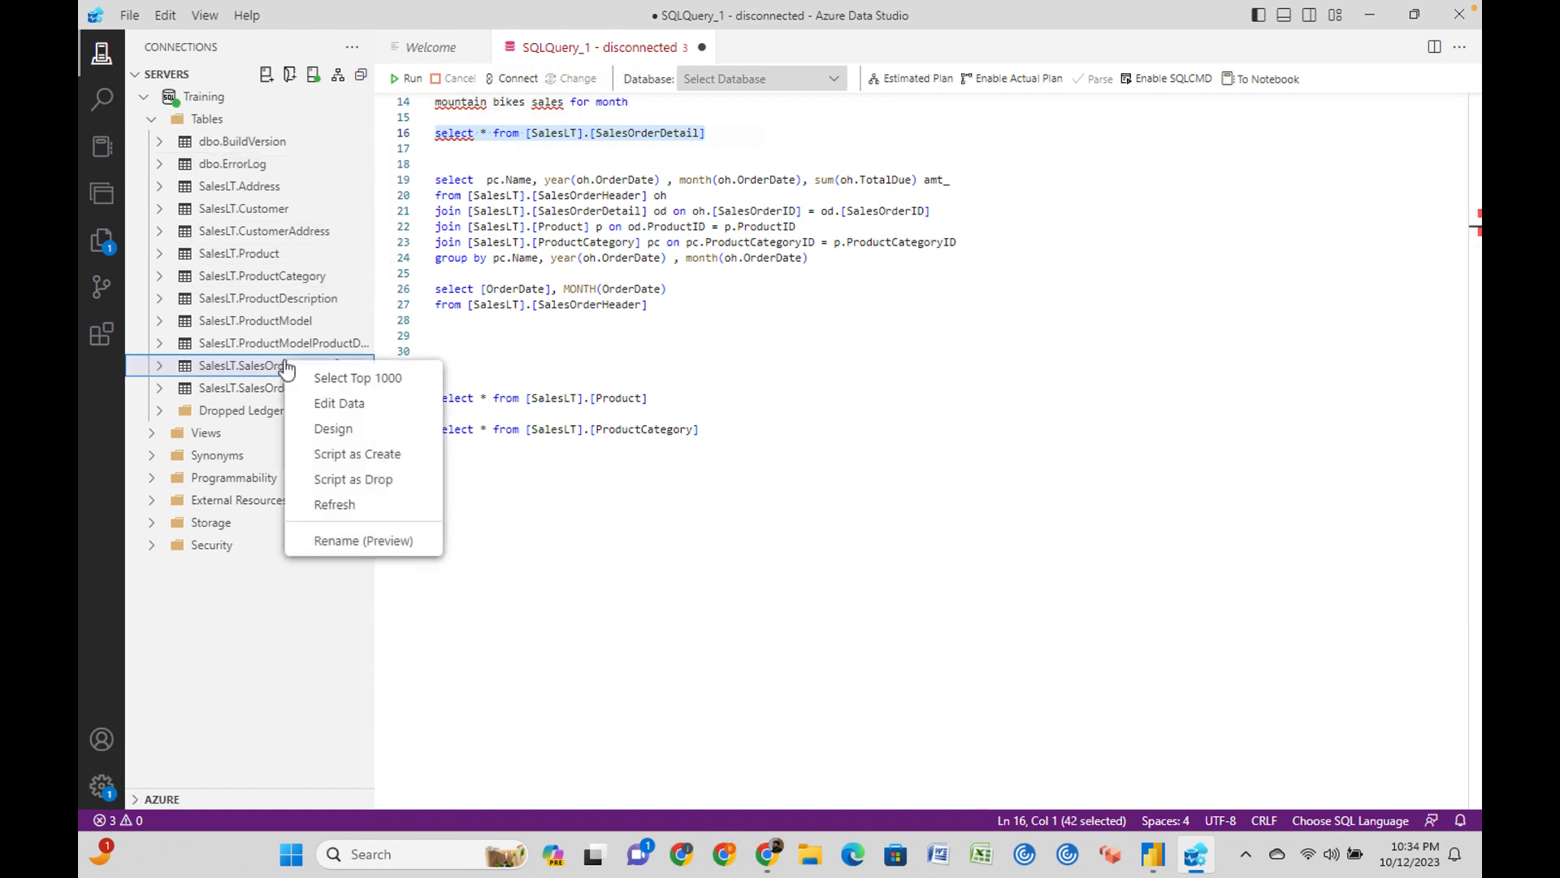
click(352, 380)
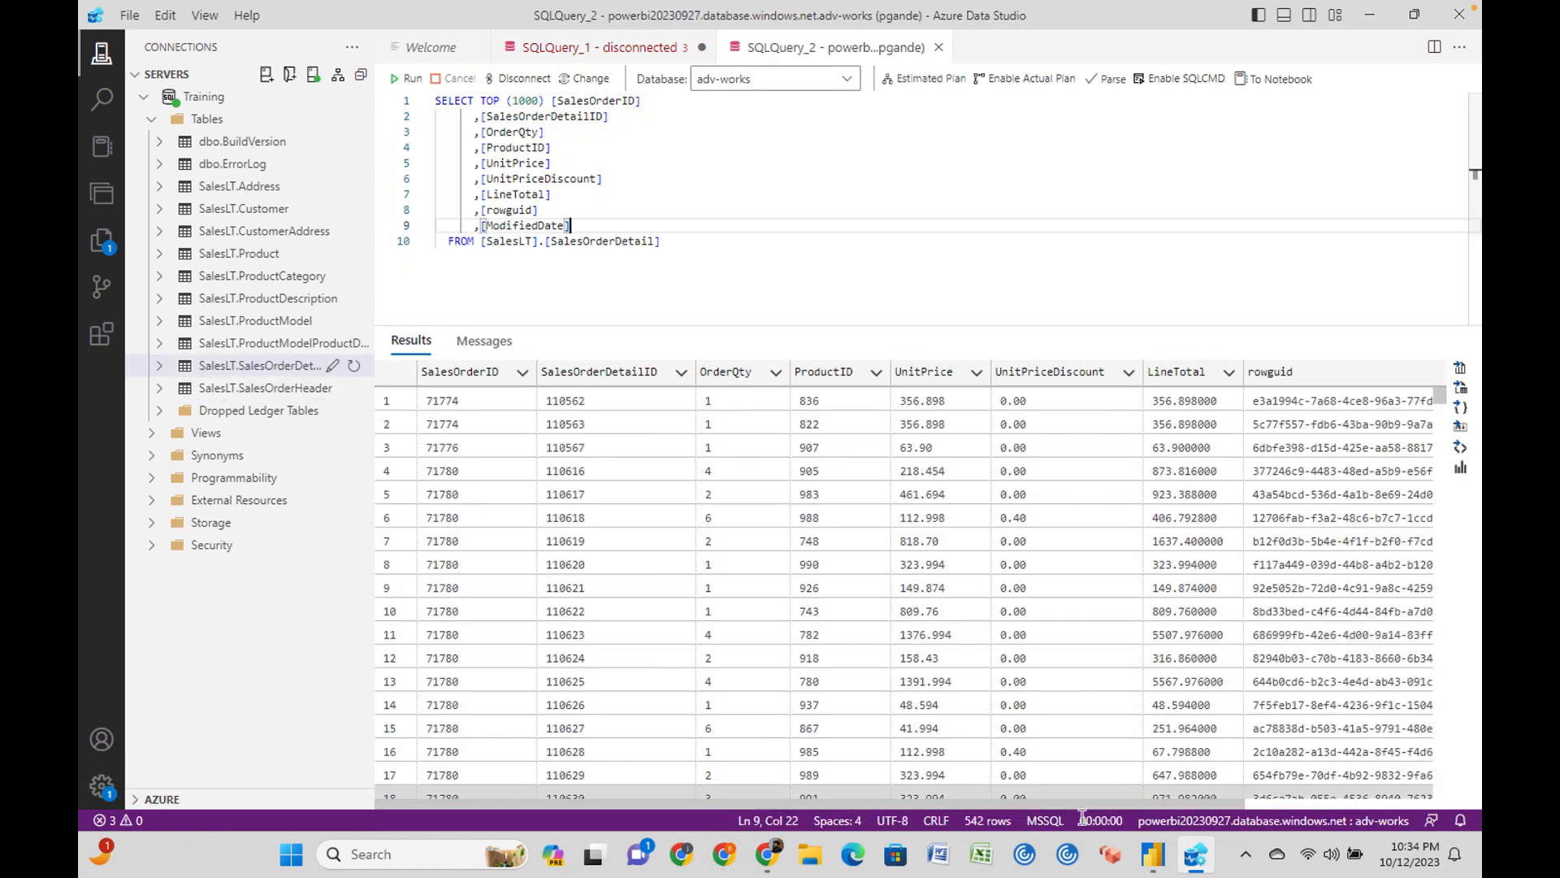
click(1146, 862)
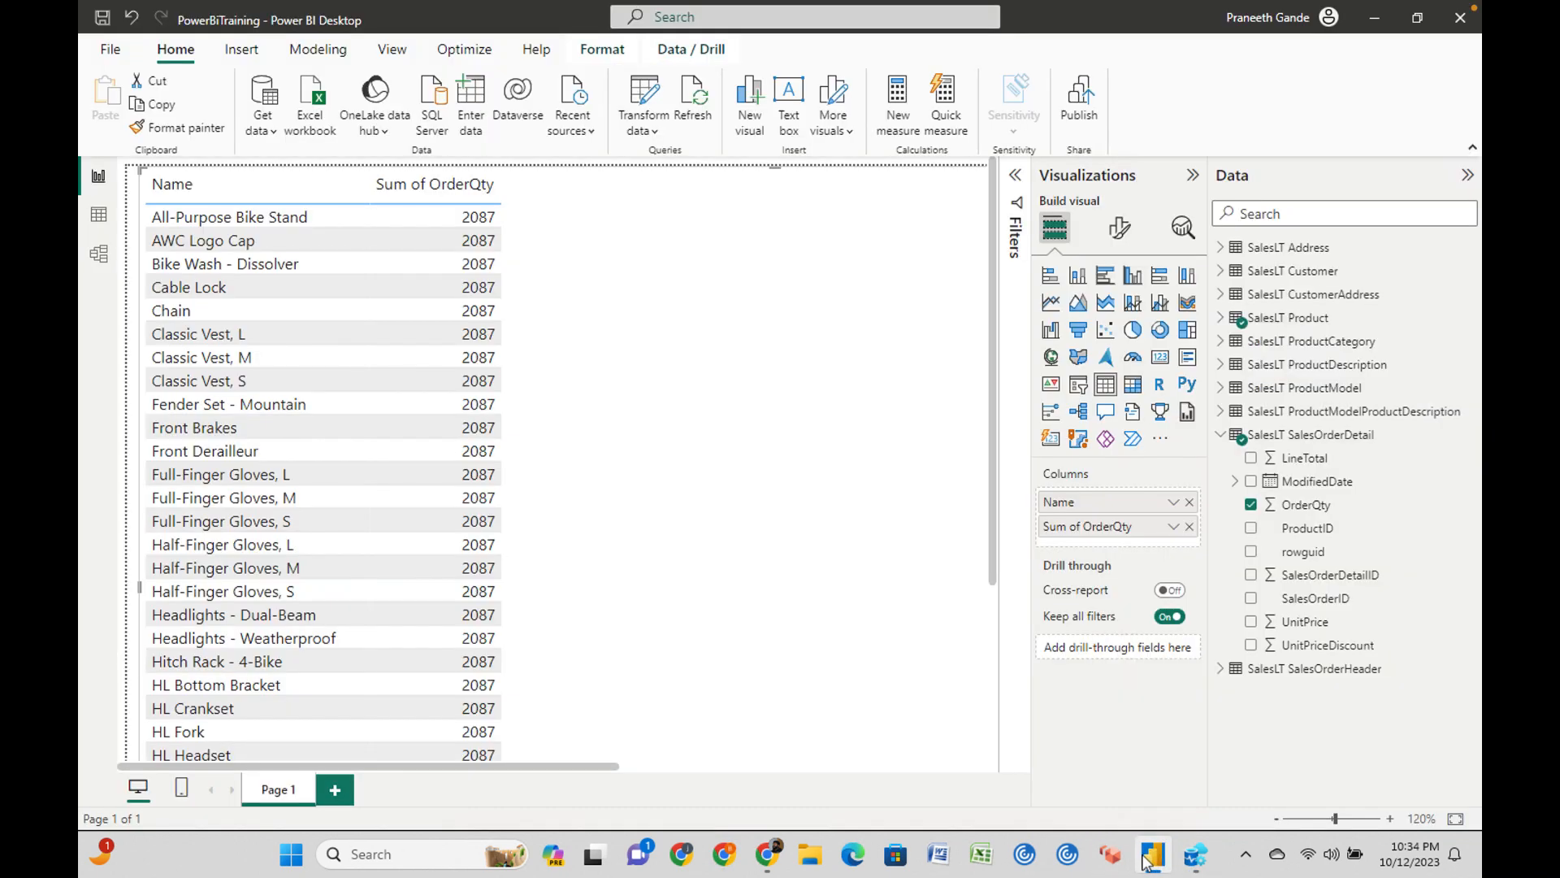
click(1195, 854)
drag(584, 225, 479, 100)
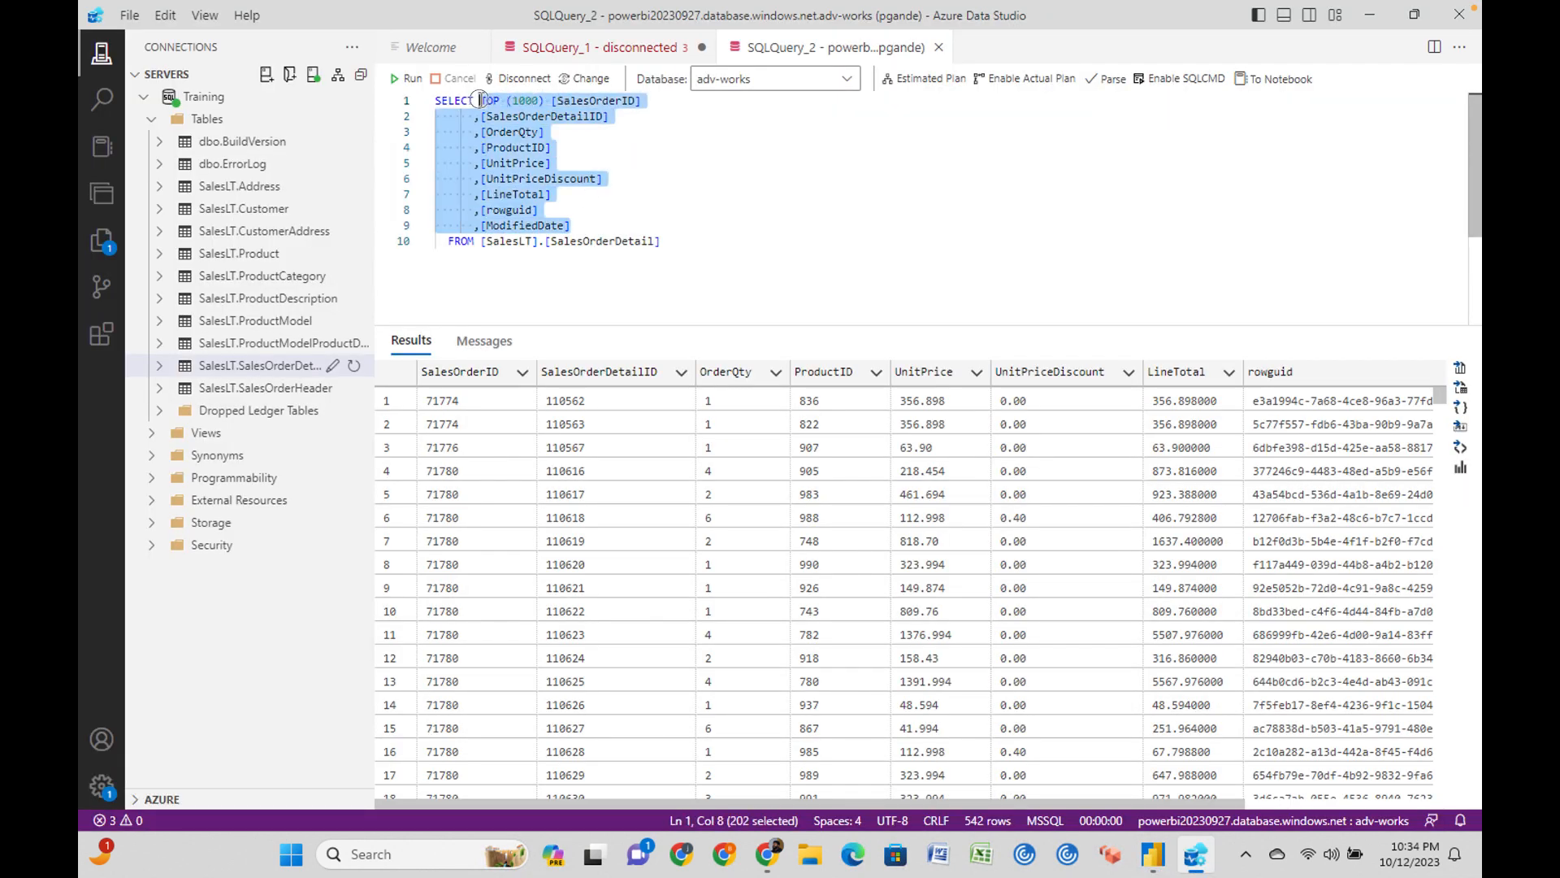
key(BackSpace)
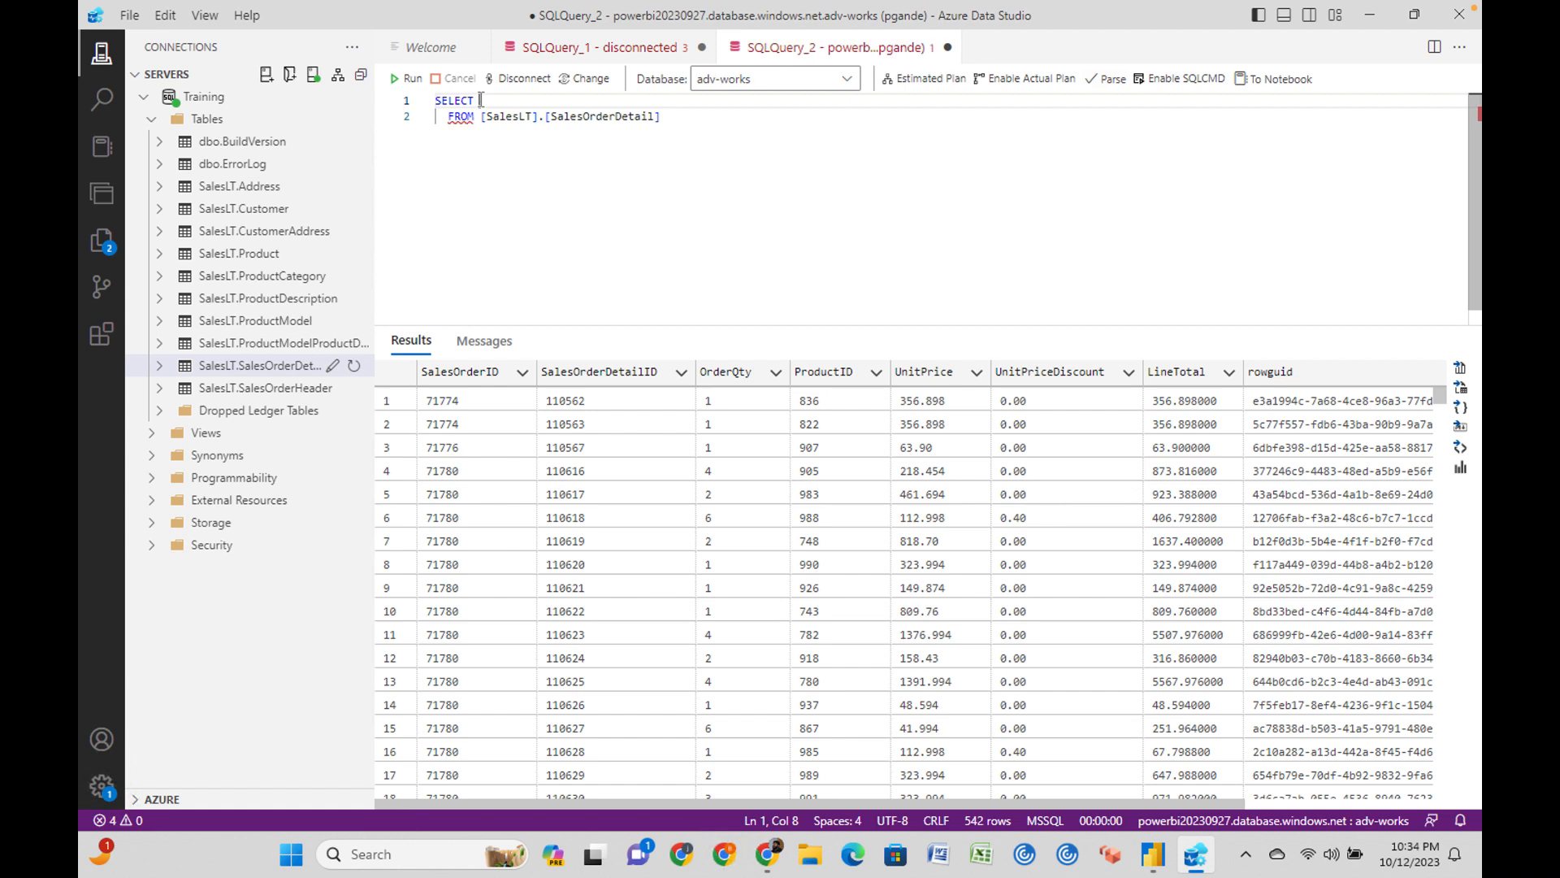
text(sum()
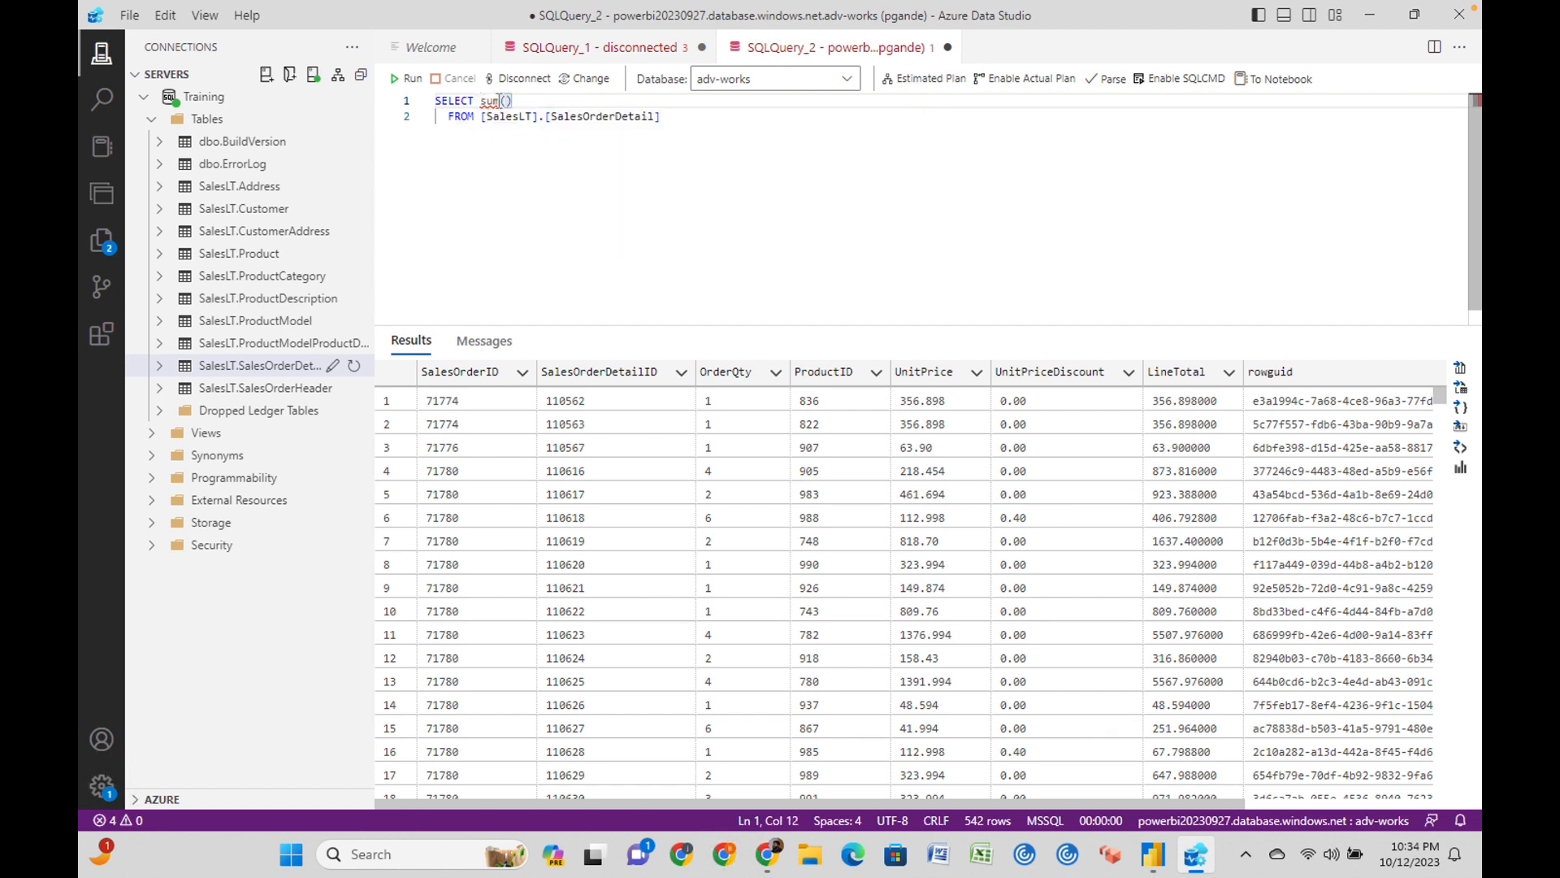
text(ord)
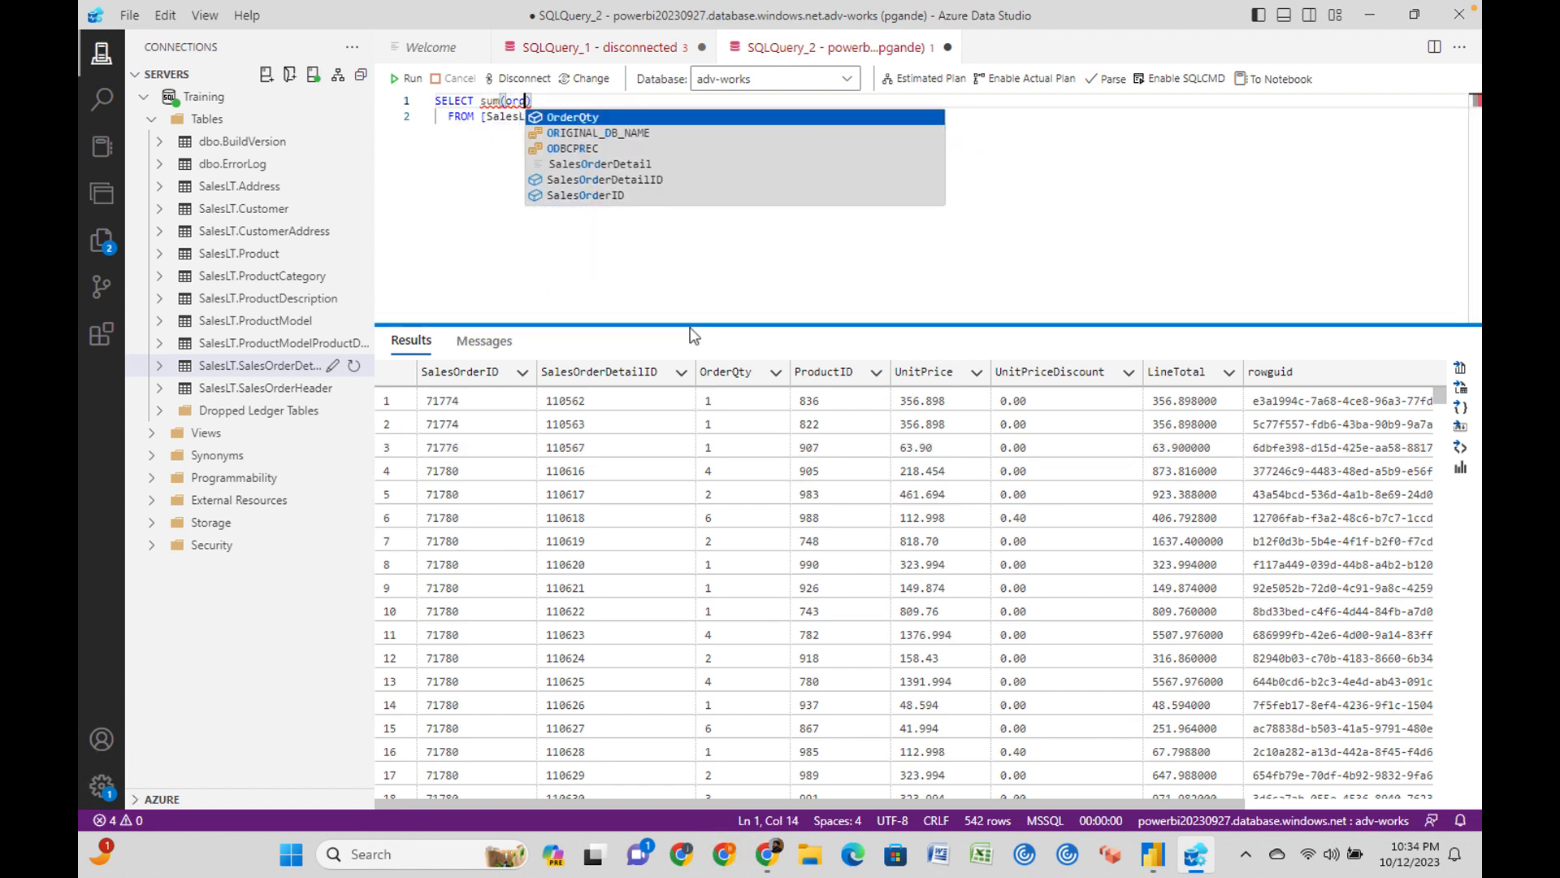
click(574, 114)
Run the sum(OrderQty) query with F5, returning 2087, and return to Power BI Desktop.
click(703, 137)
key(ctrl+shift+Home)
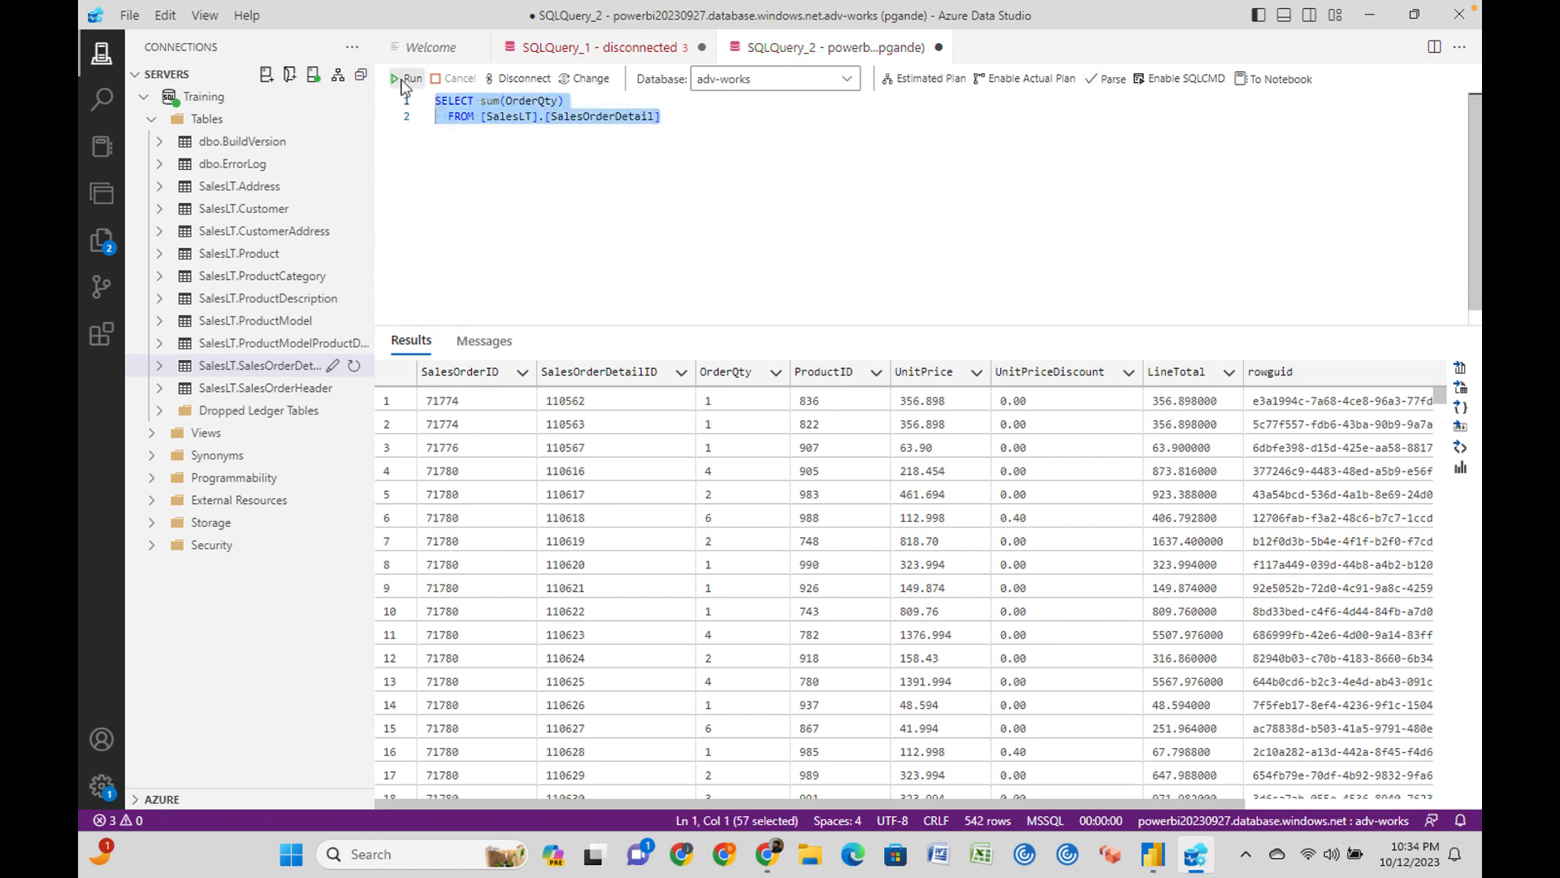
key(F5)
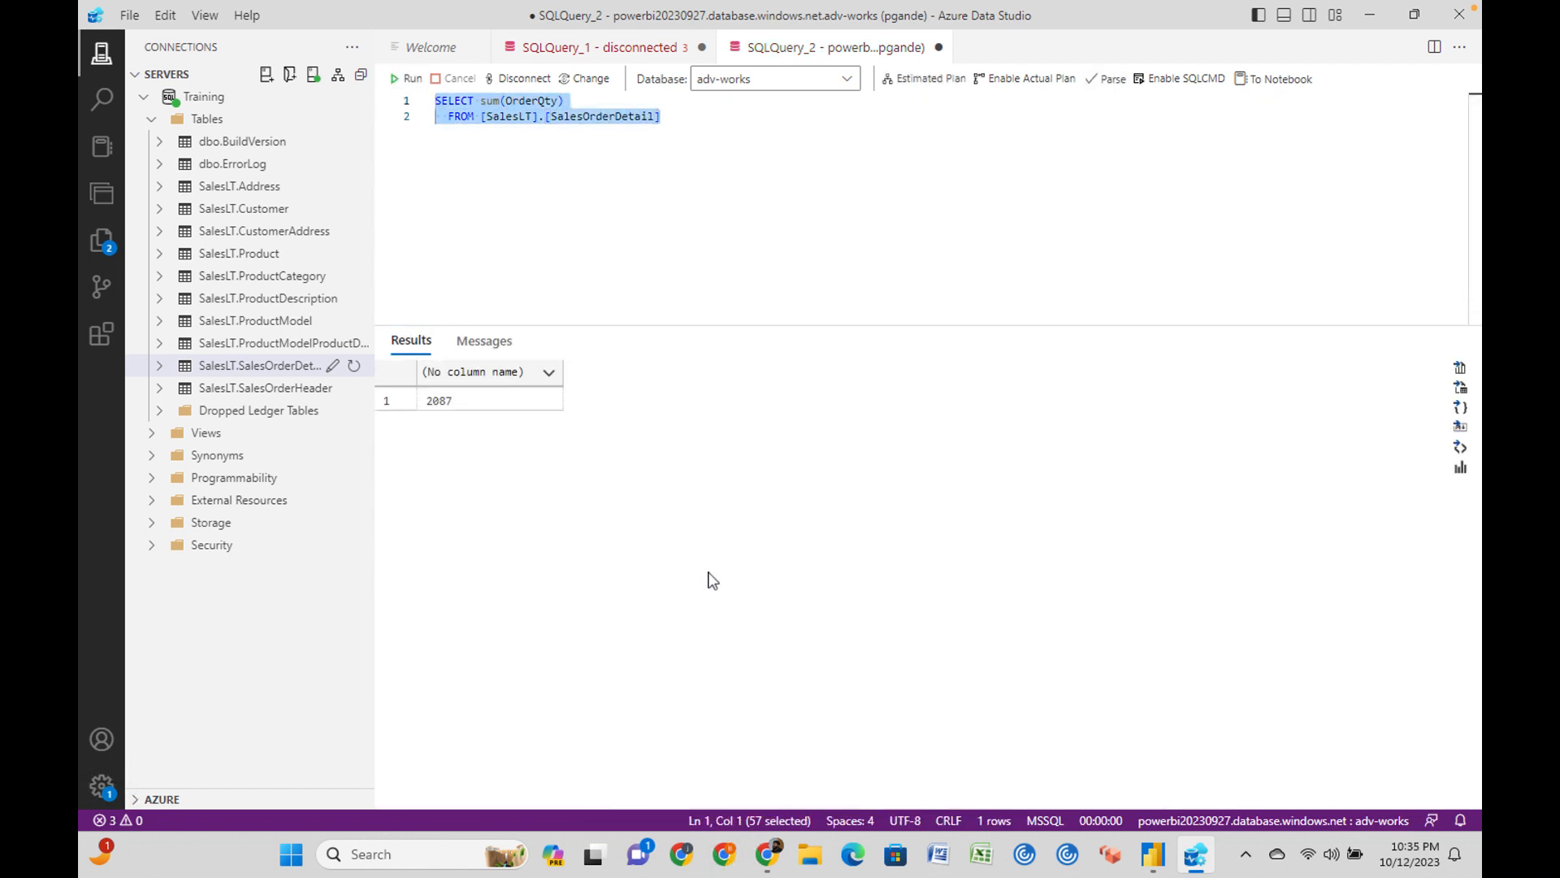
click(736, 246)
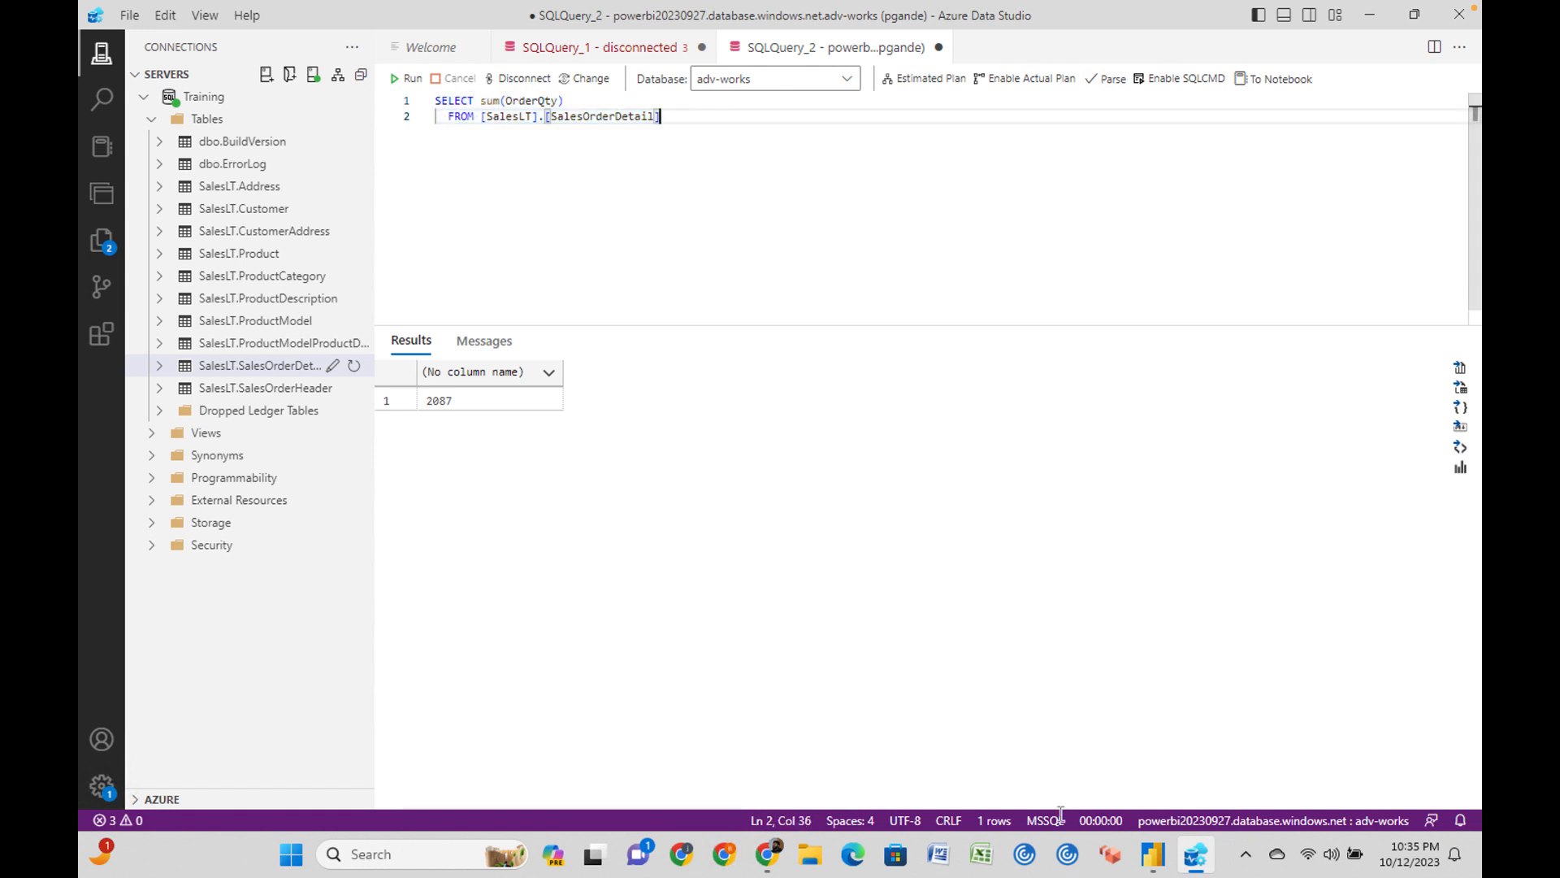
click(1149, 853)
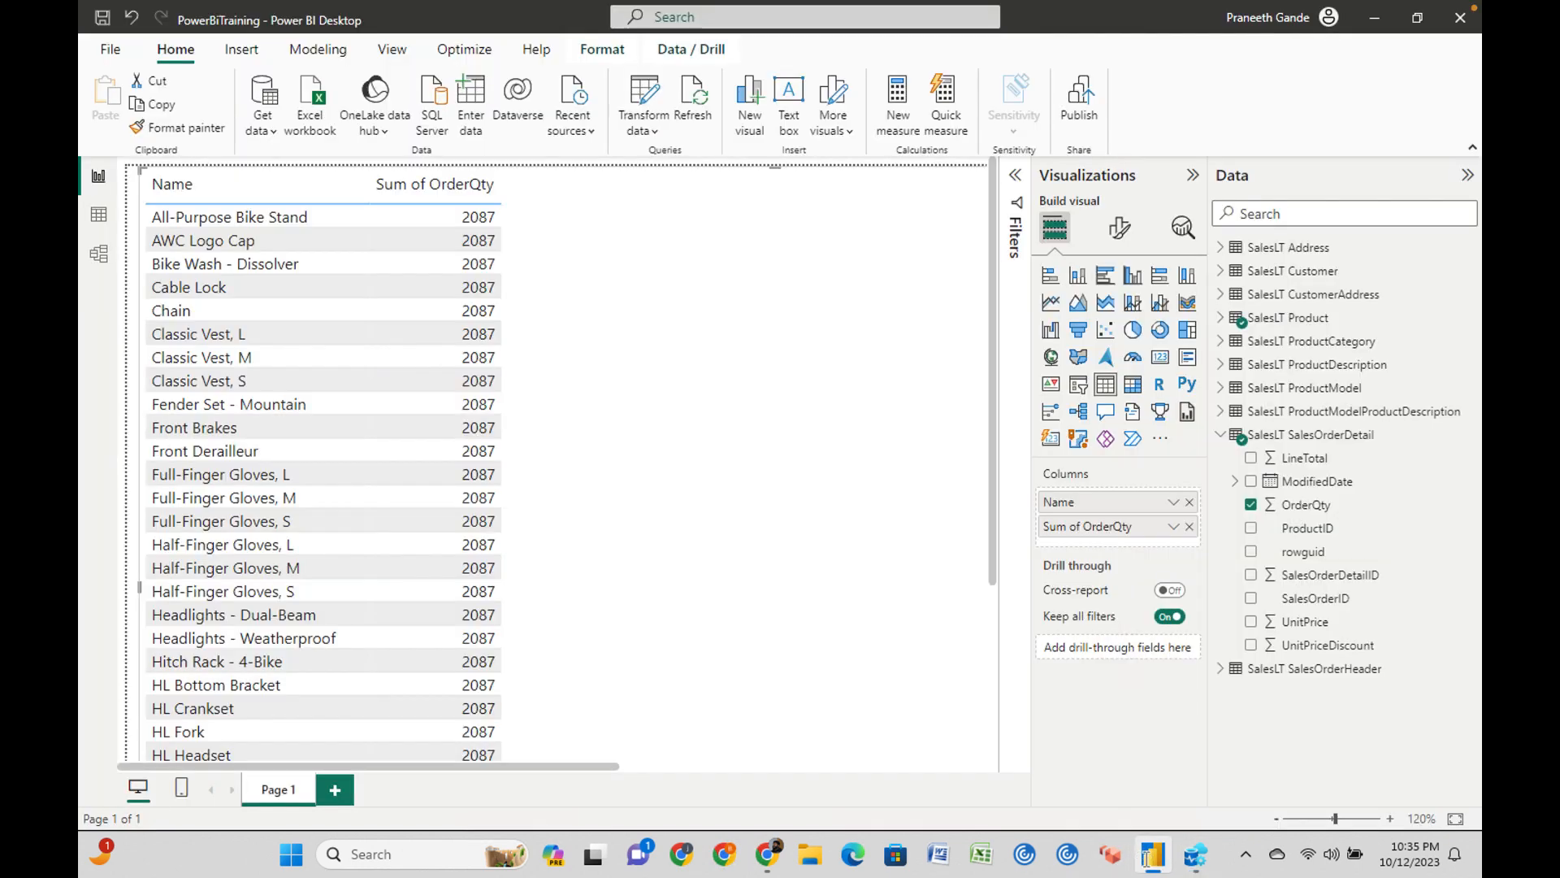
Check rows like All-Purpose Bike Stand, AWC Logo Cap and Bike Wash all show 2087.
click(187, 219)
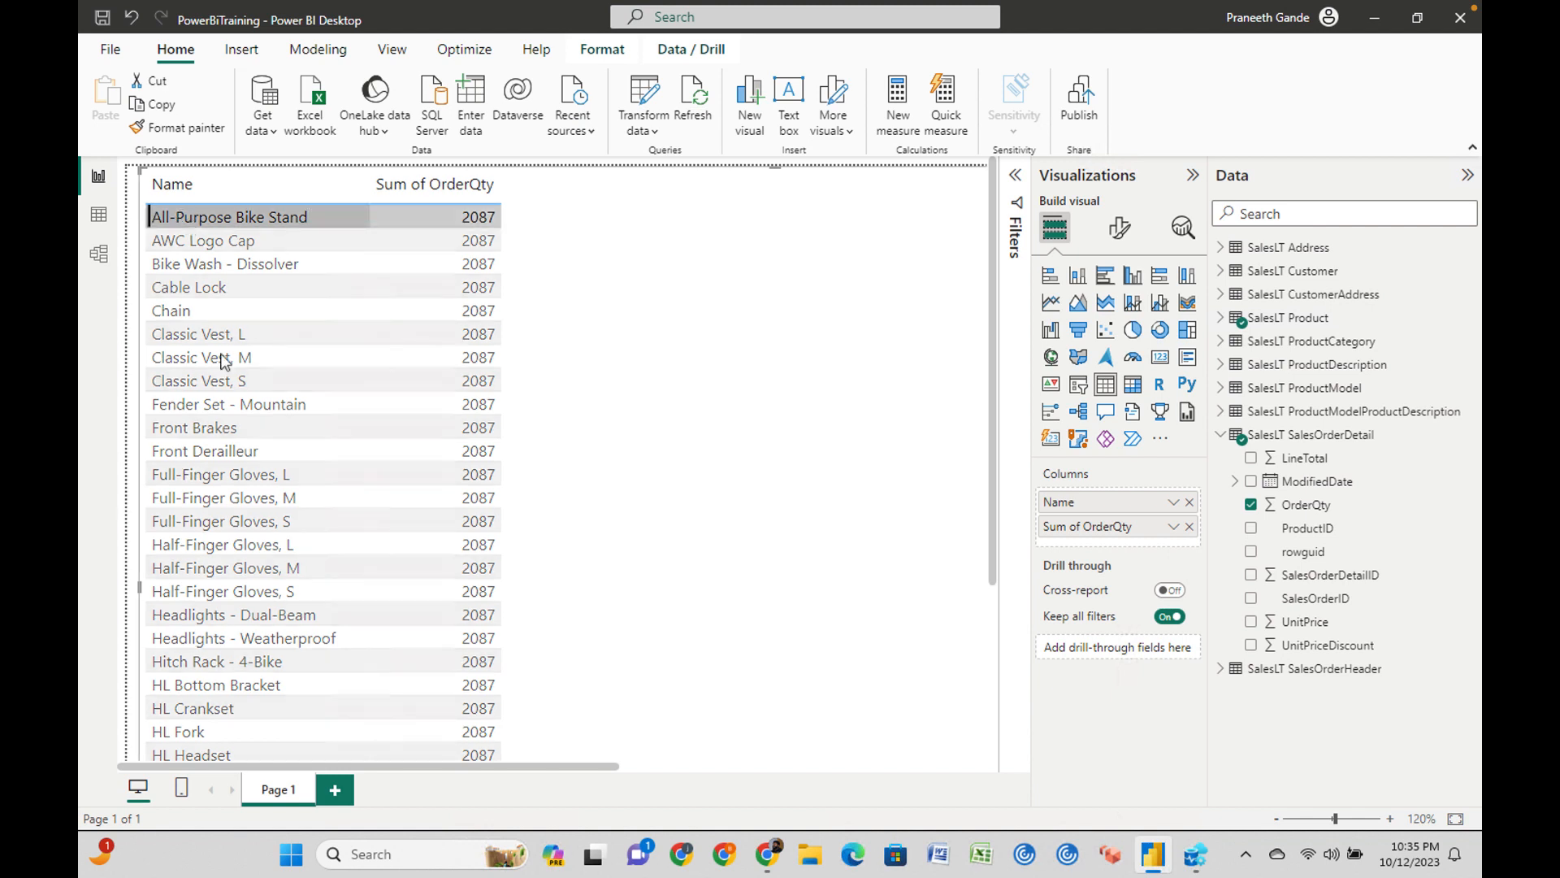
click(210, 242)
click(225, 265)
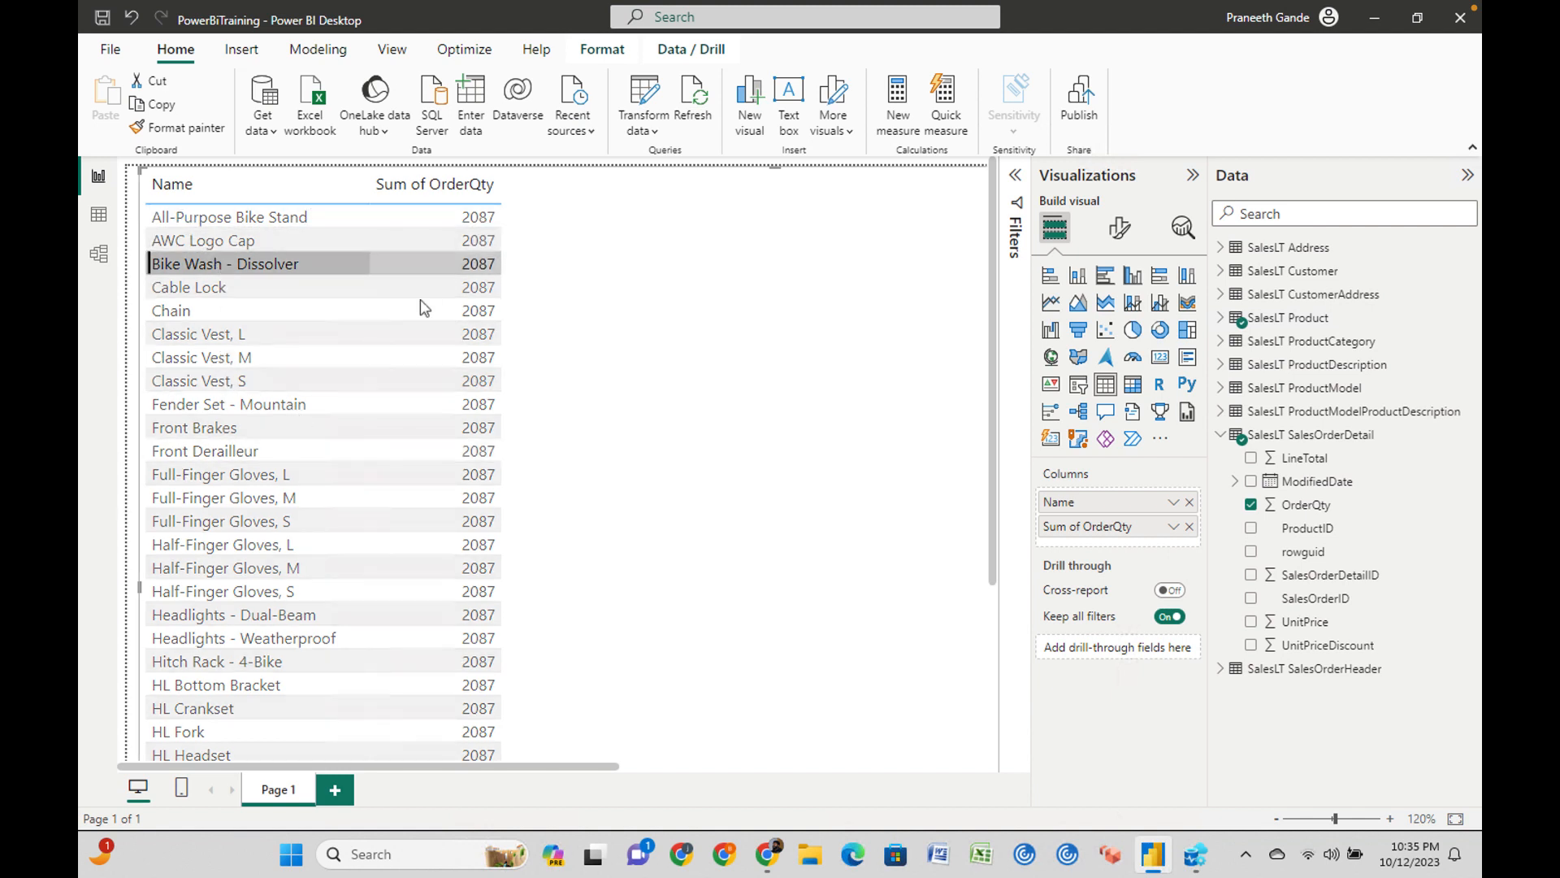
click(236, 269)
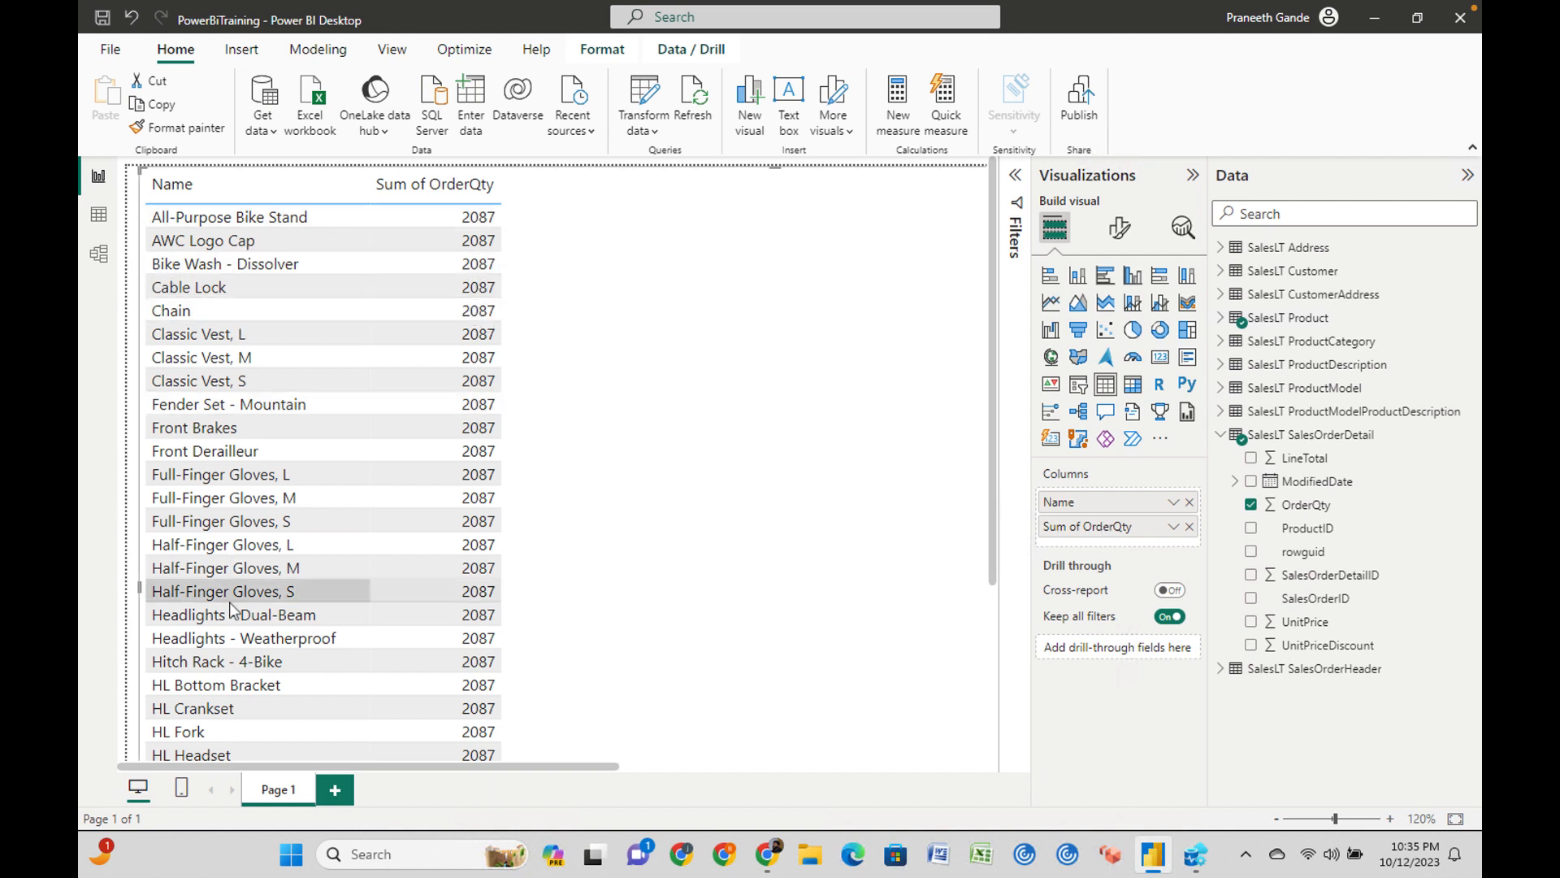
scroll(351, 512, down, 5)
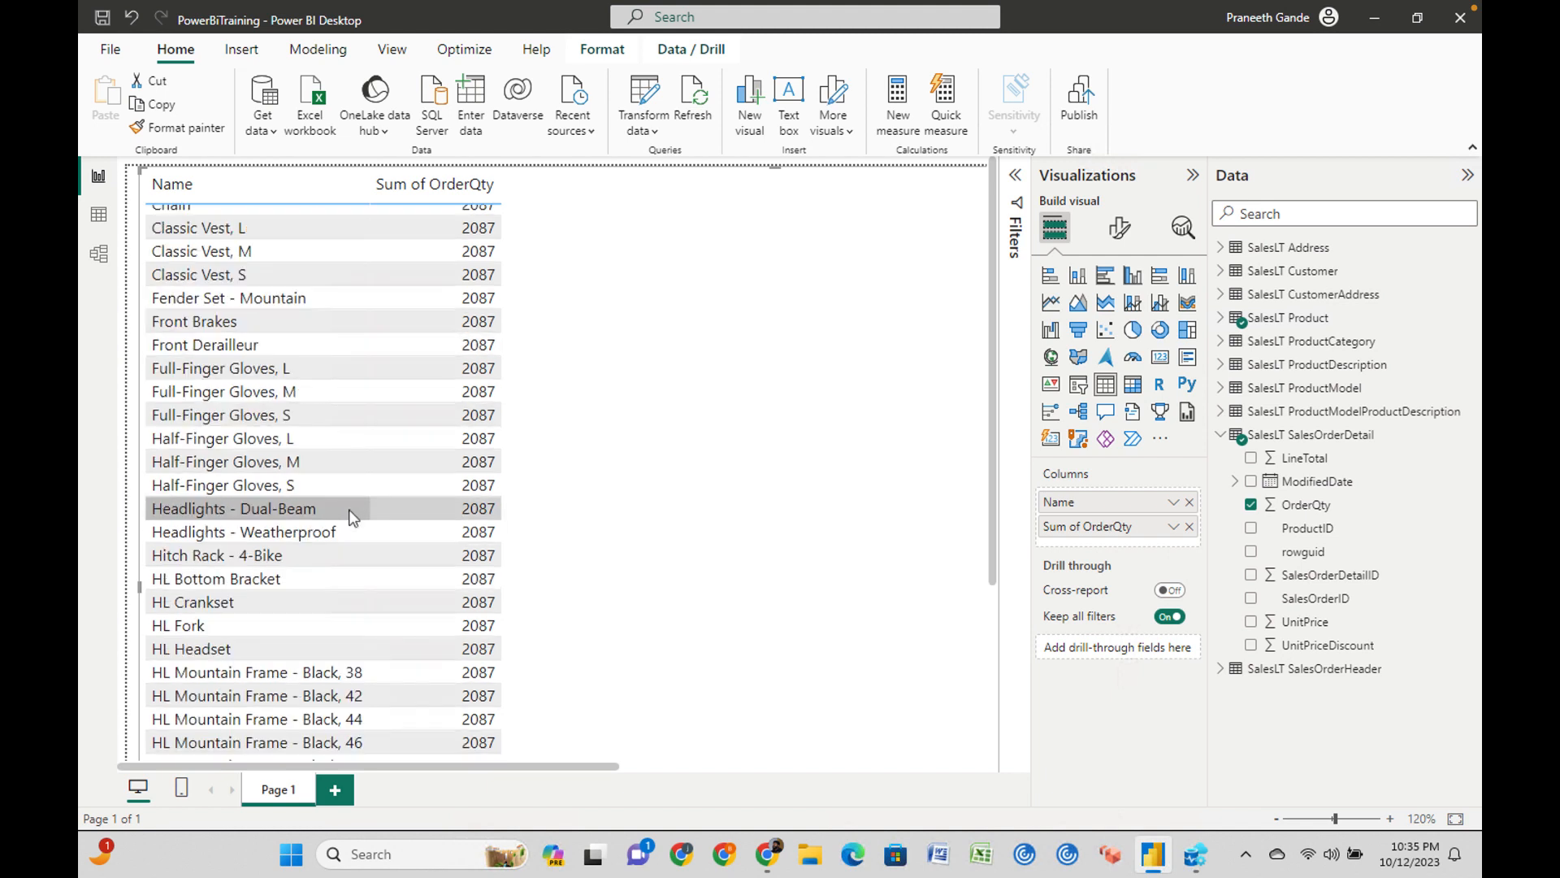
scroll(352, 516, up, 5)
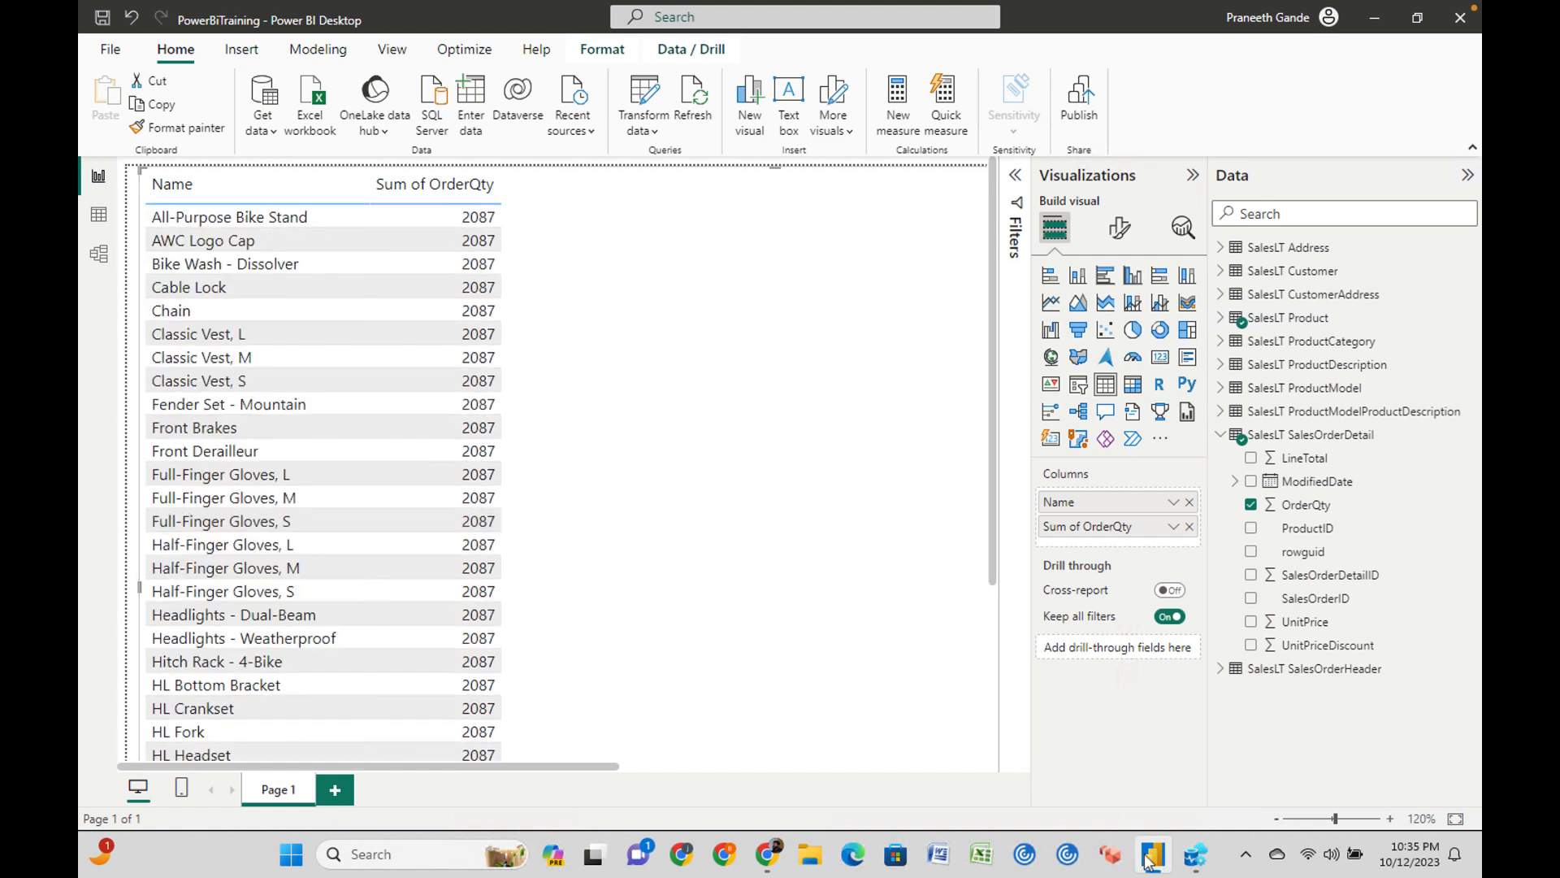
Compare with Azure Data Studio, then go through Table view to the Model view diagram.
click(1199, 857)
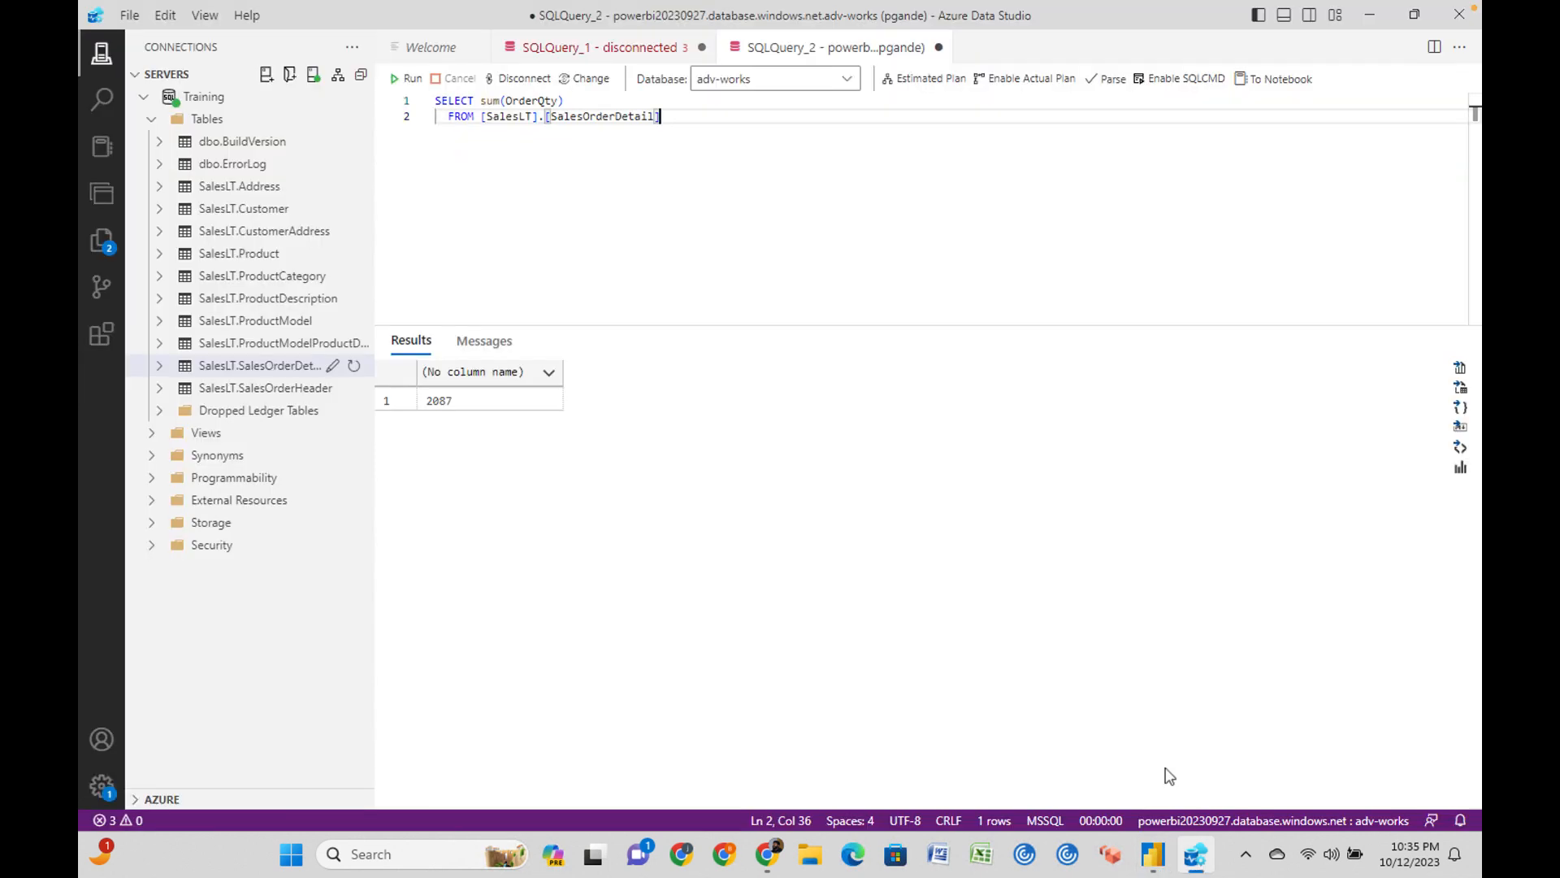
click(1193, 860)
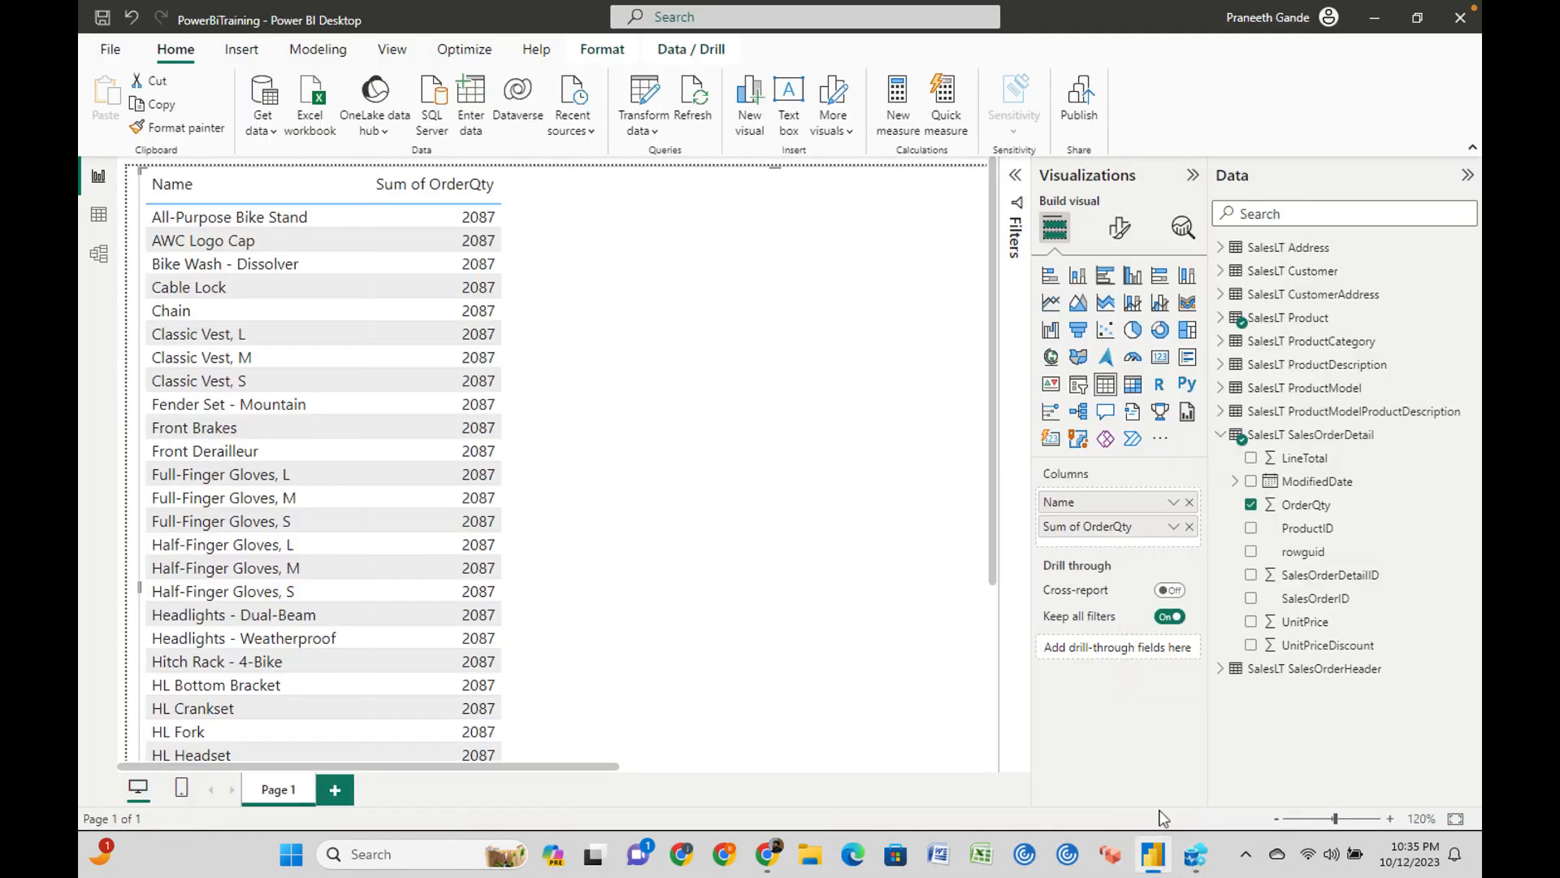
click(101, 219)
click(99, 254)
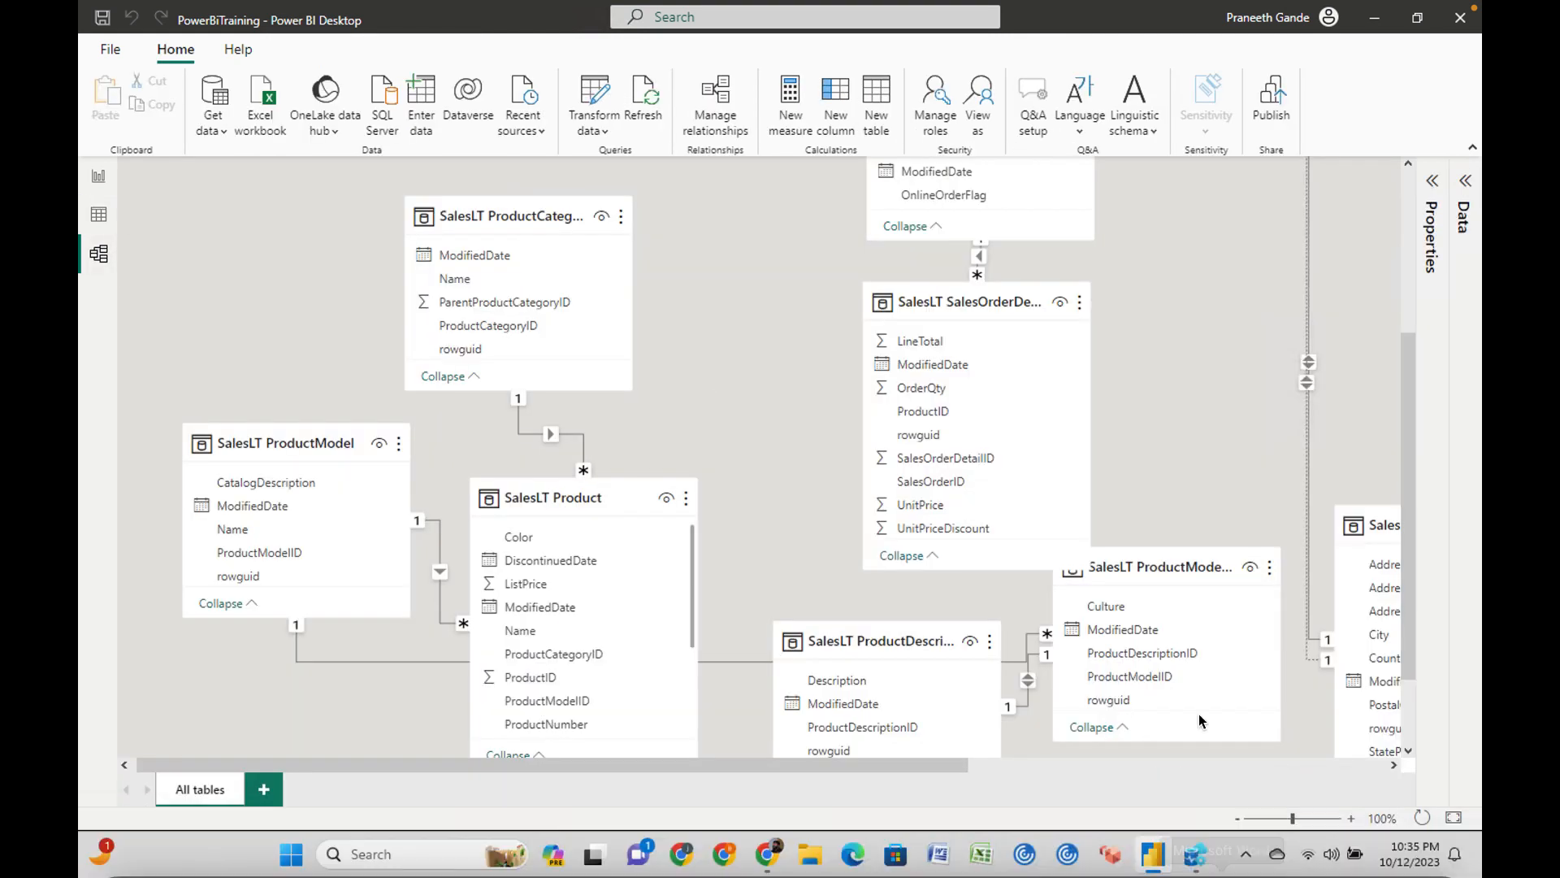
Write a second query, select * from SalesLT.Product, below the sum query.
click(1196, 851)
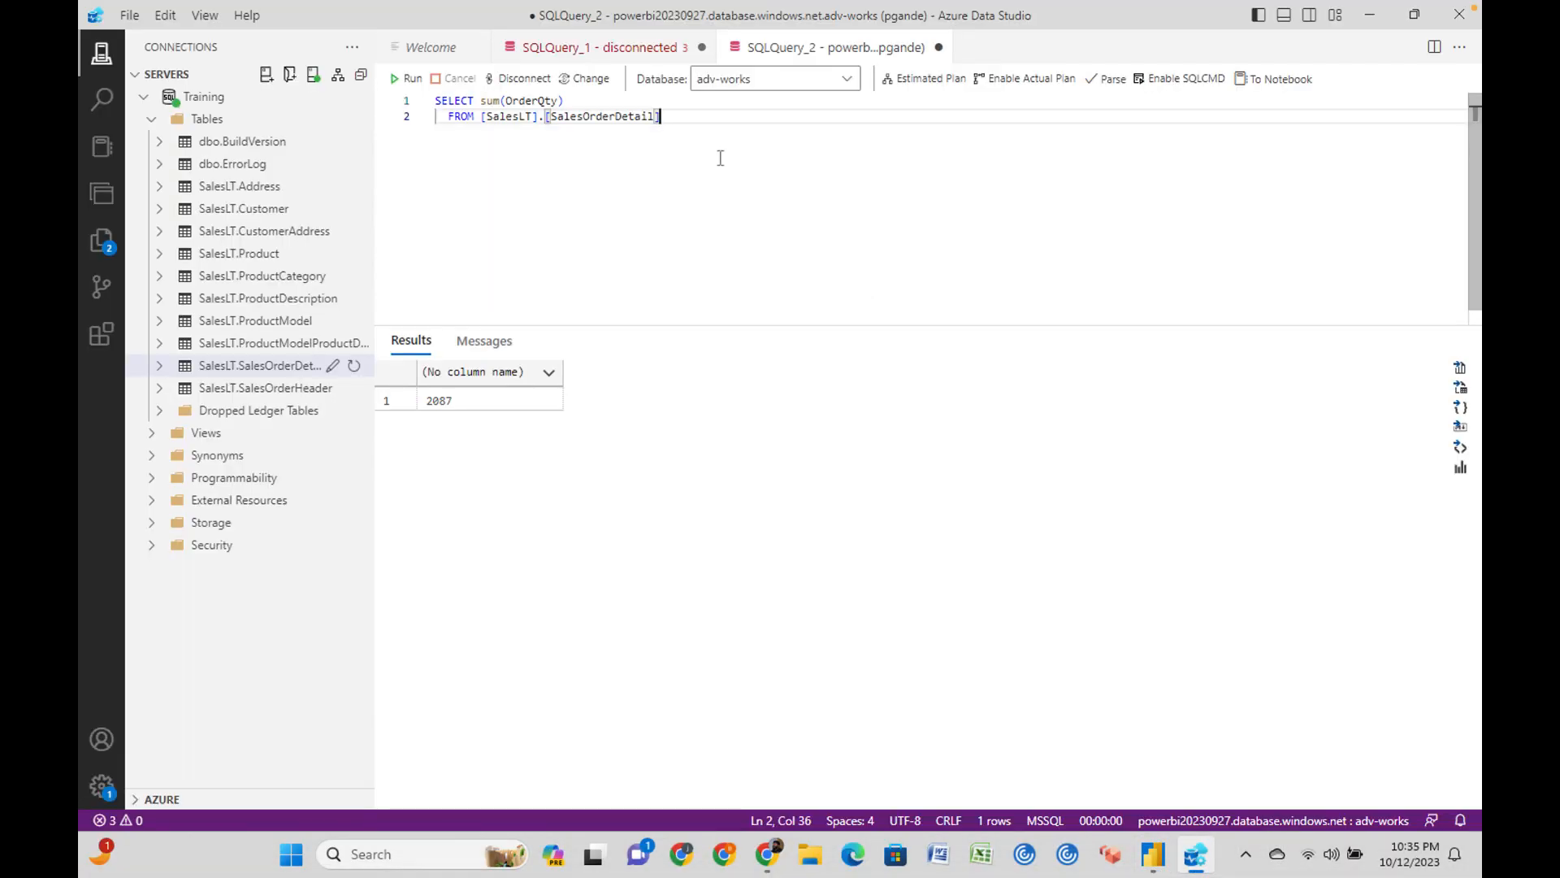
key(Return)
key(Return)
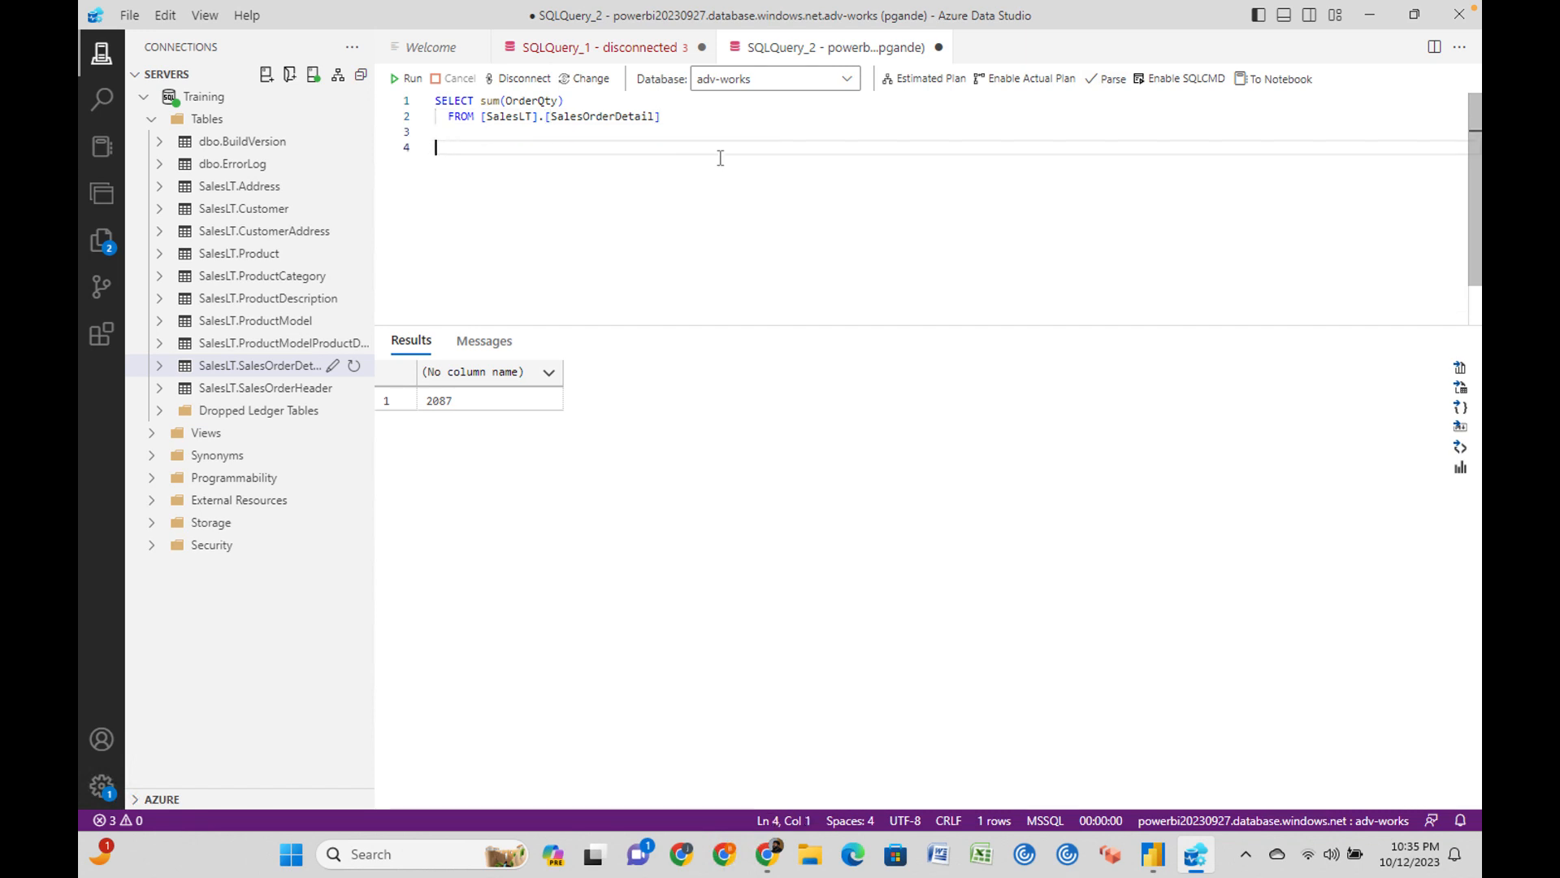
text(select * from)
key(Return)
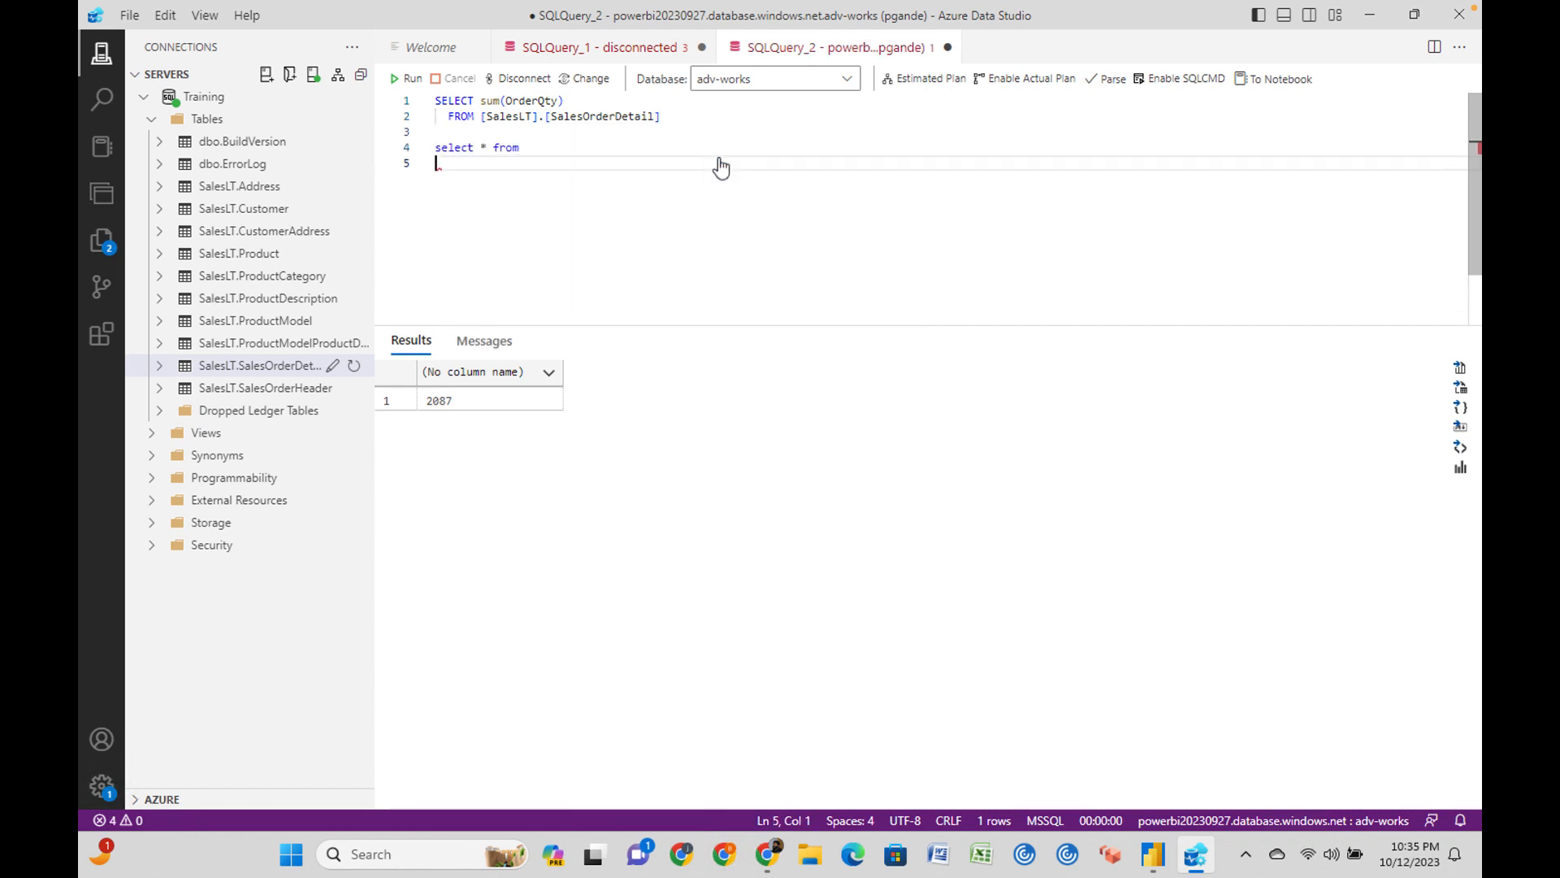
text(SalesLT.sales)
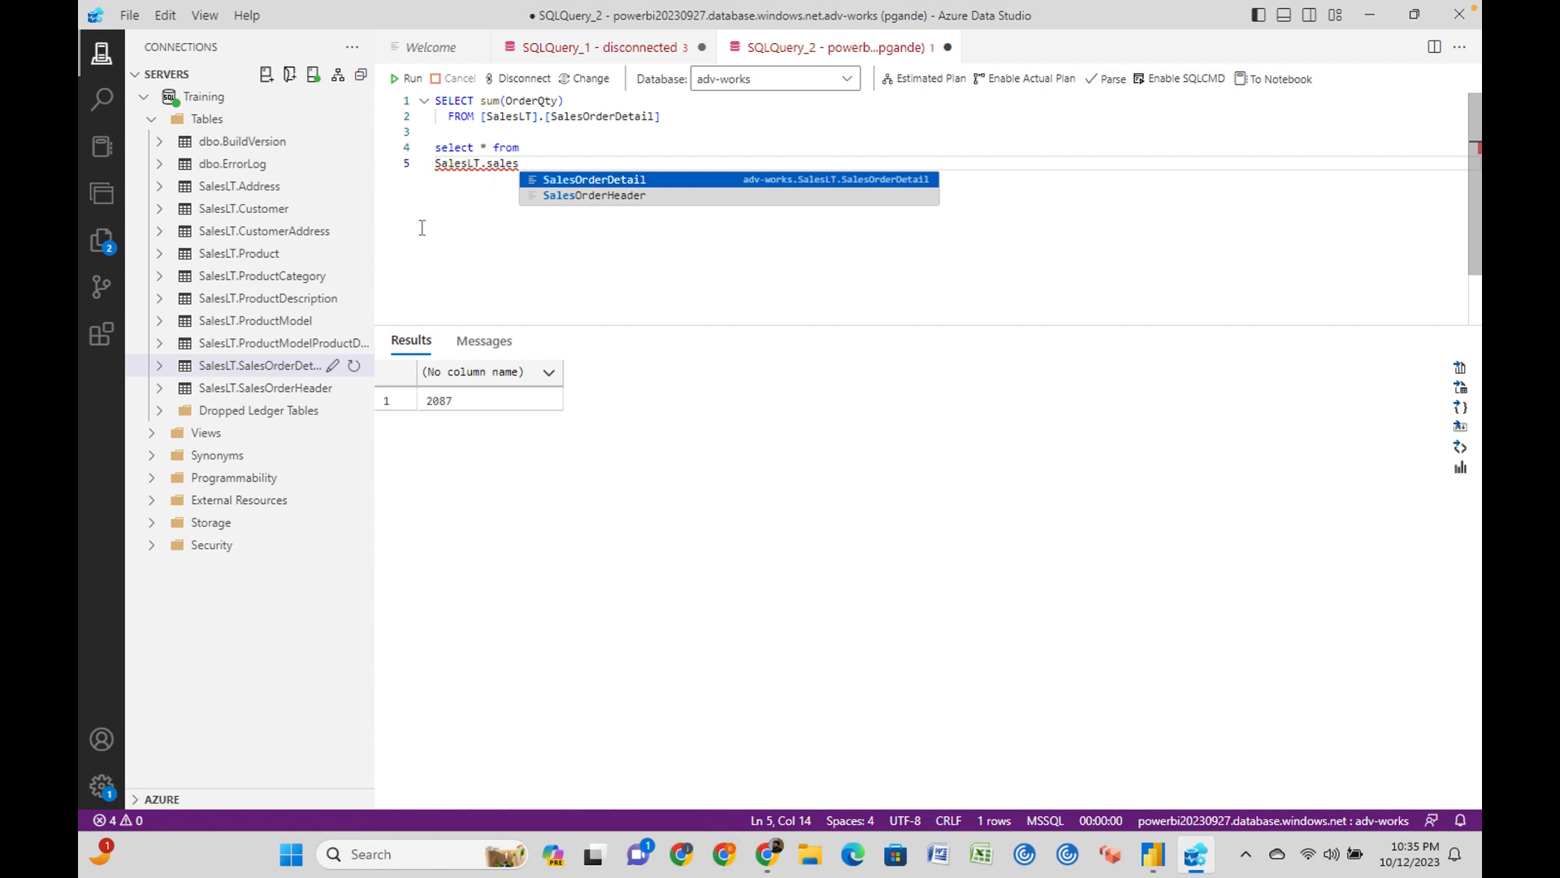
key(BackSpace)
key(BackSpace)
key(BackSpace)
key(BackSpace)
key(BackSpace)
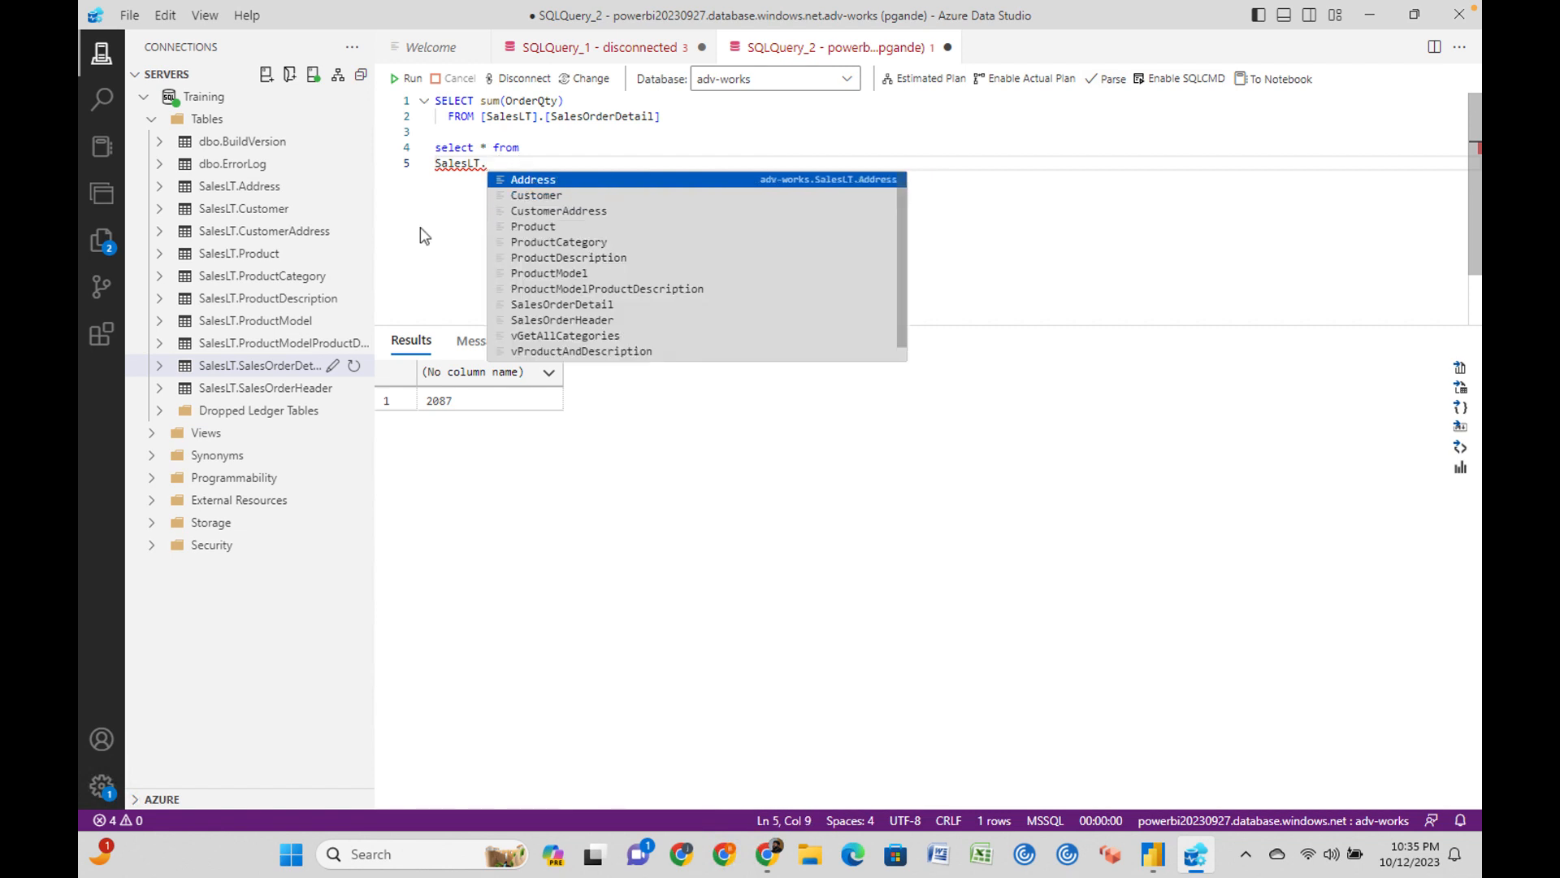
text(pr)
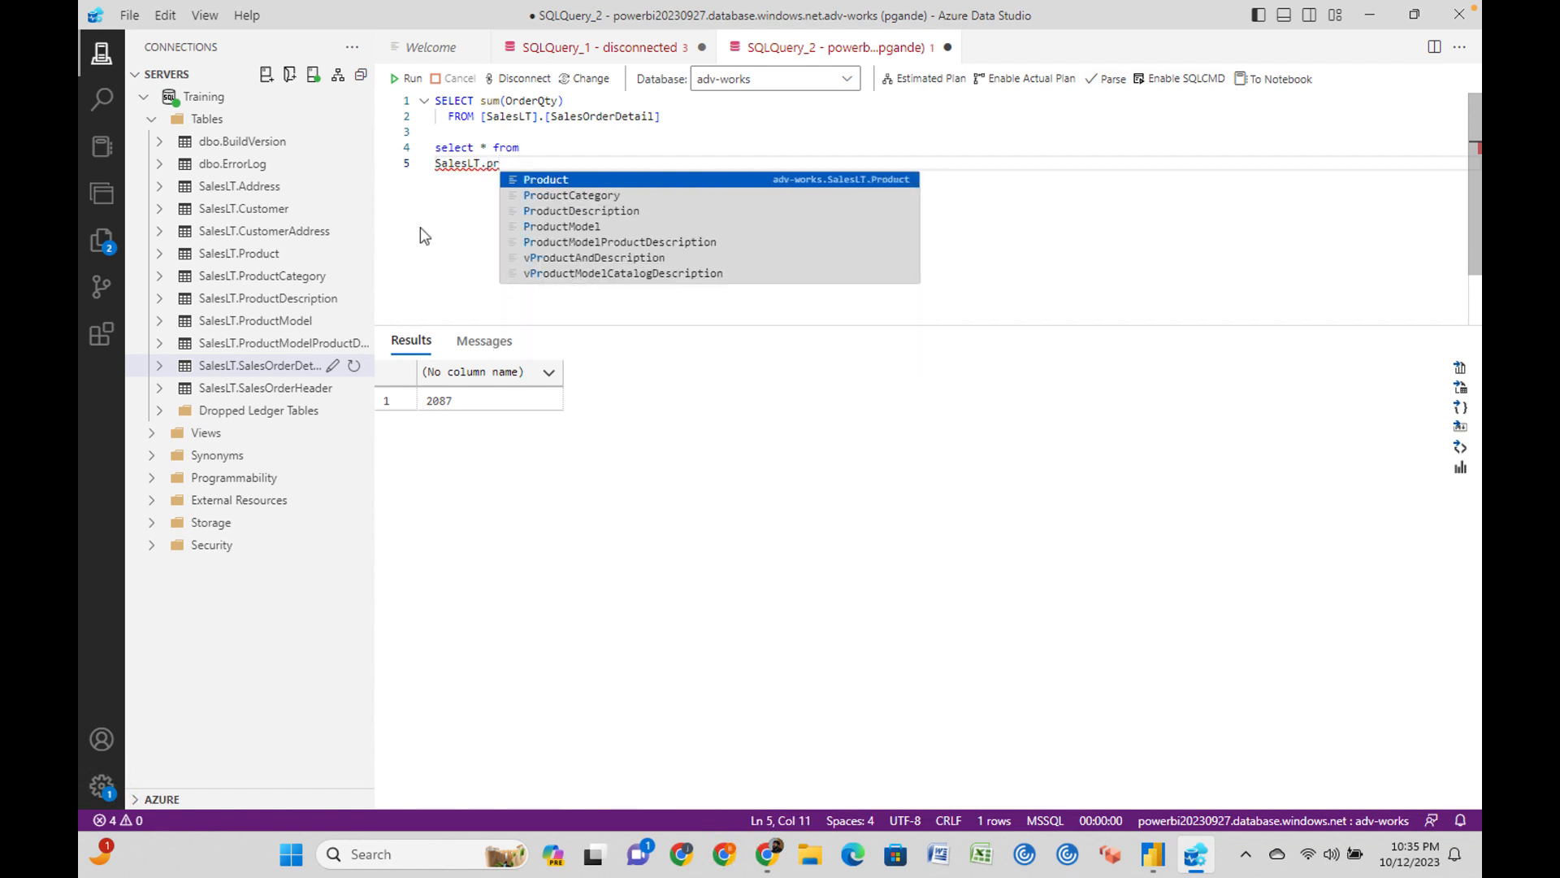
key(Tab)
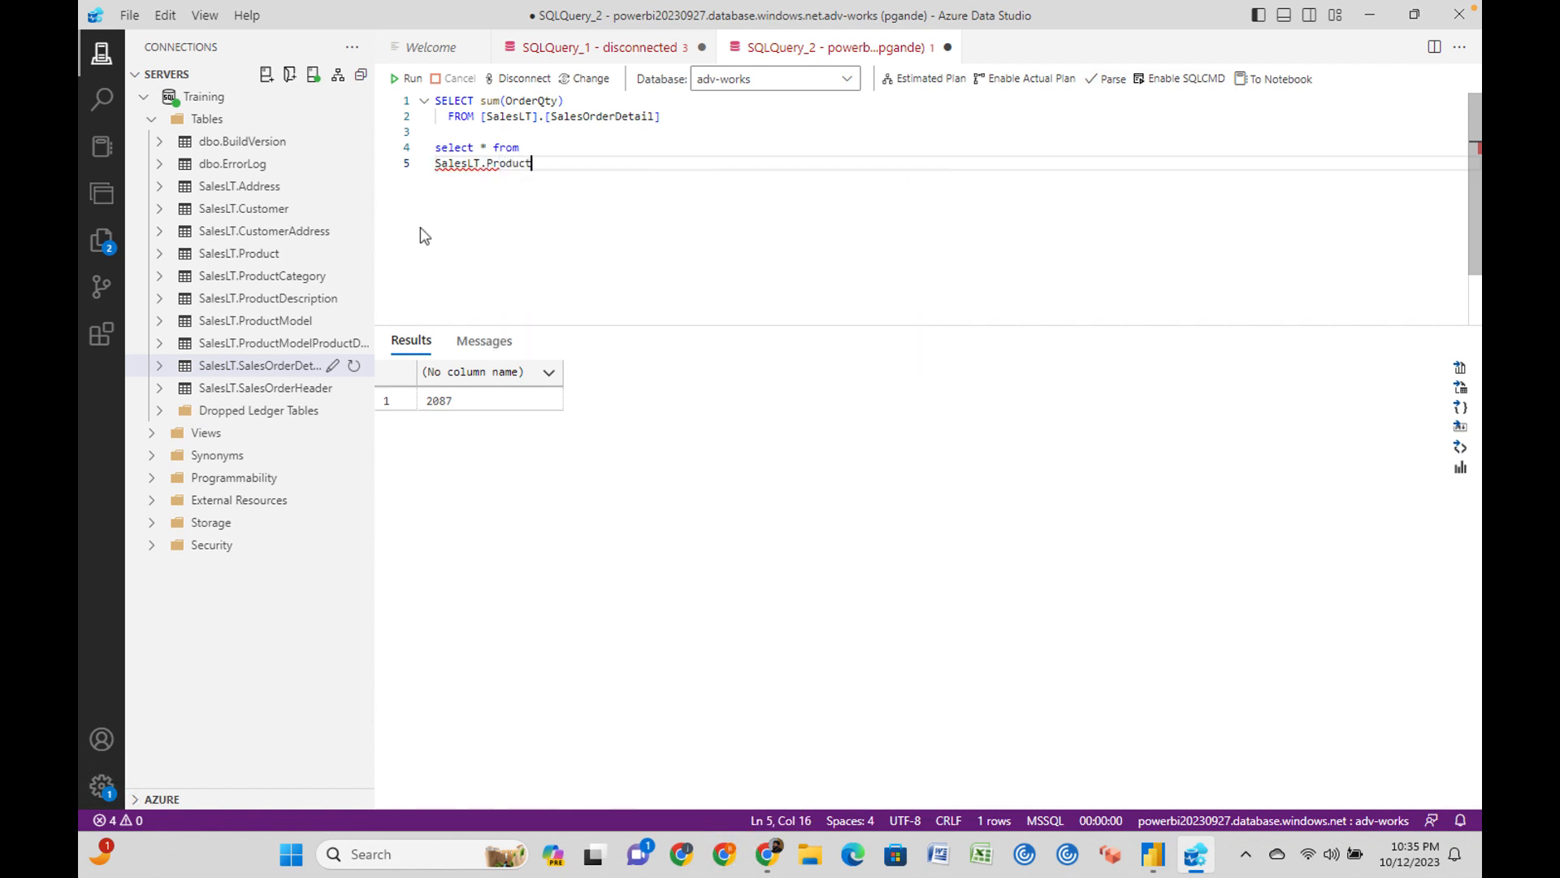
Glance at the Power BI model, then select the SalesLT.Product table name in the query.
click(1154, 854)
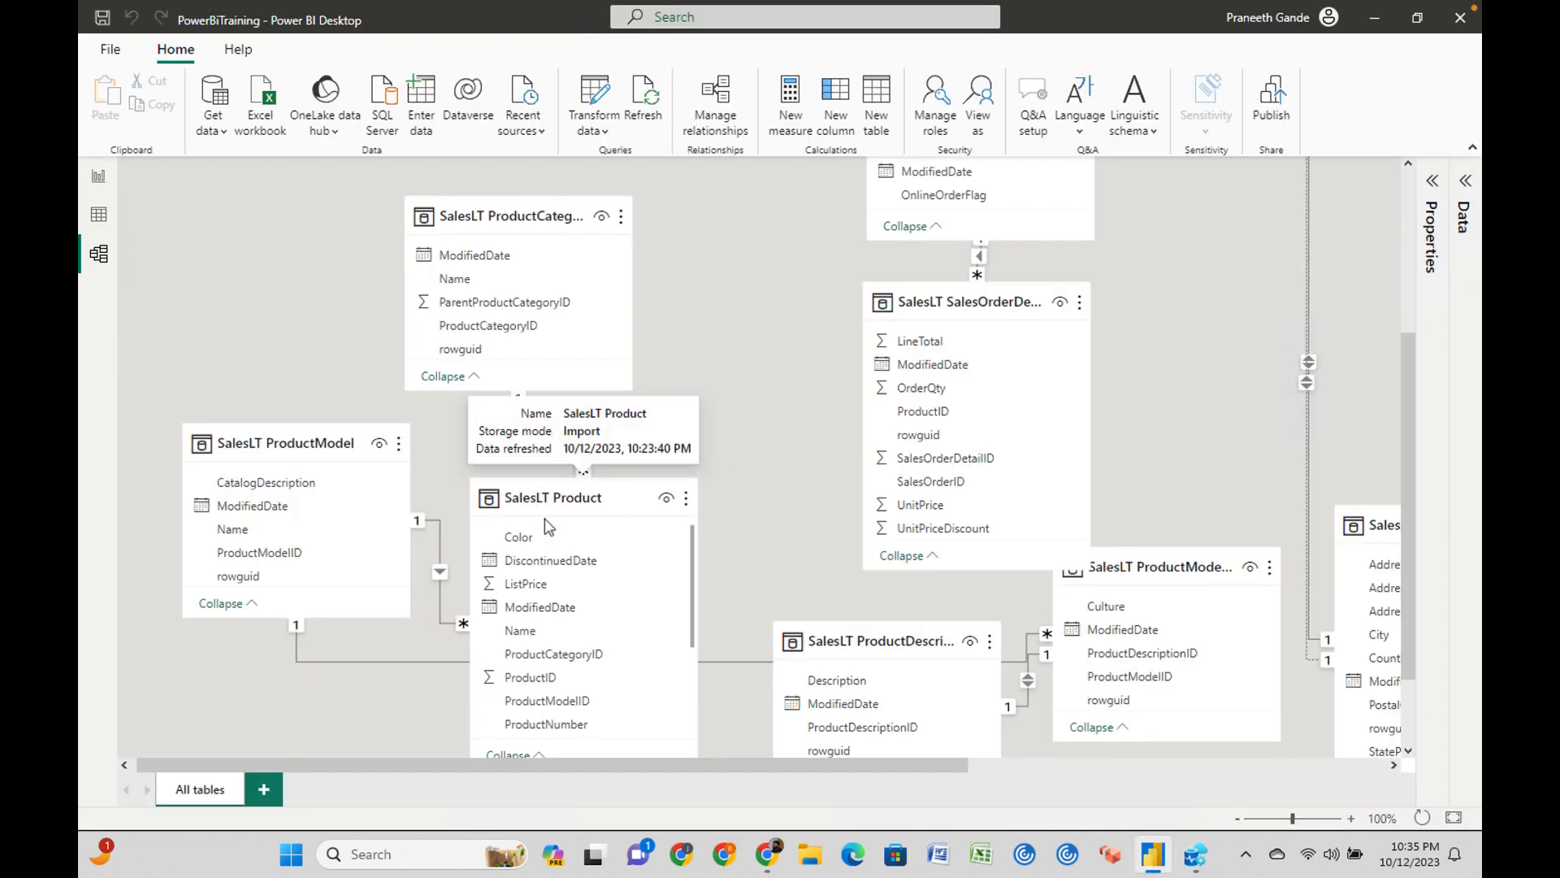
click(1195, 855)
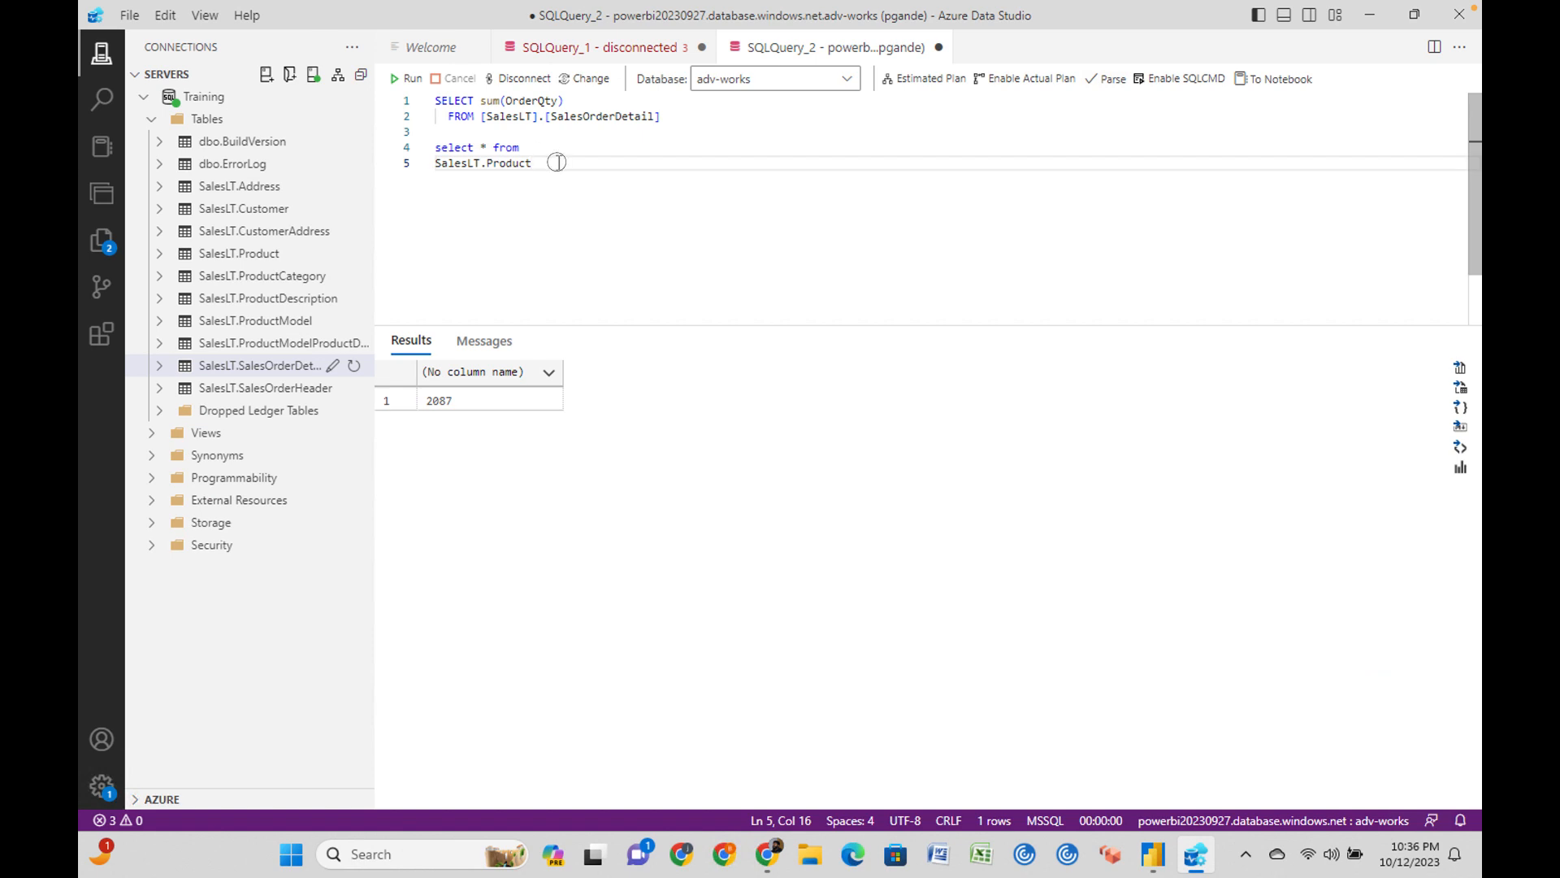
drag(556, 163, 432, 162)
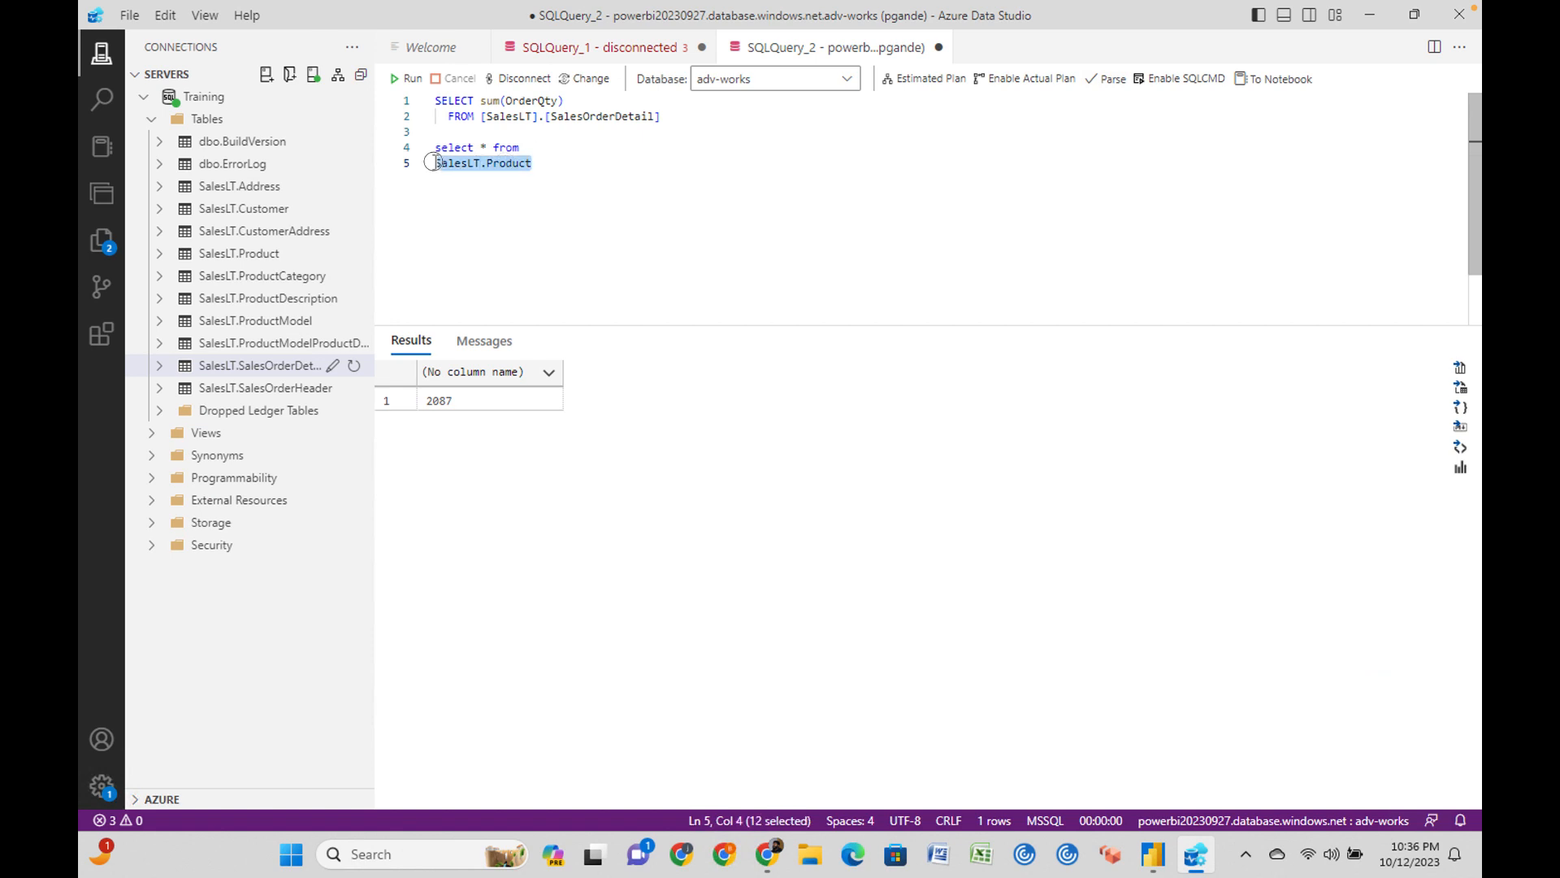
Add 'join SalesLT.Product p' on line 3 of the sum query.
click(543, 166)
click(685, 125)
text(join)
drag(538, 163, 421, 163)
drag(505, 128, 506, 128)
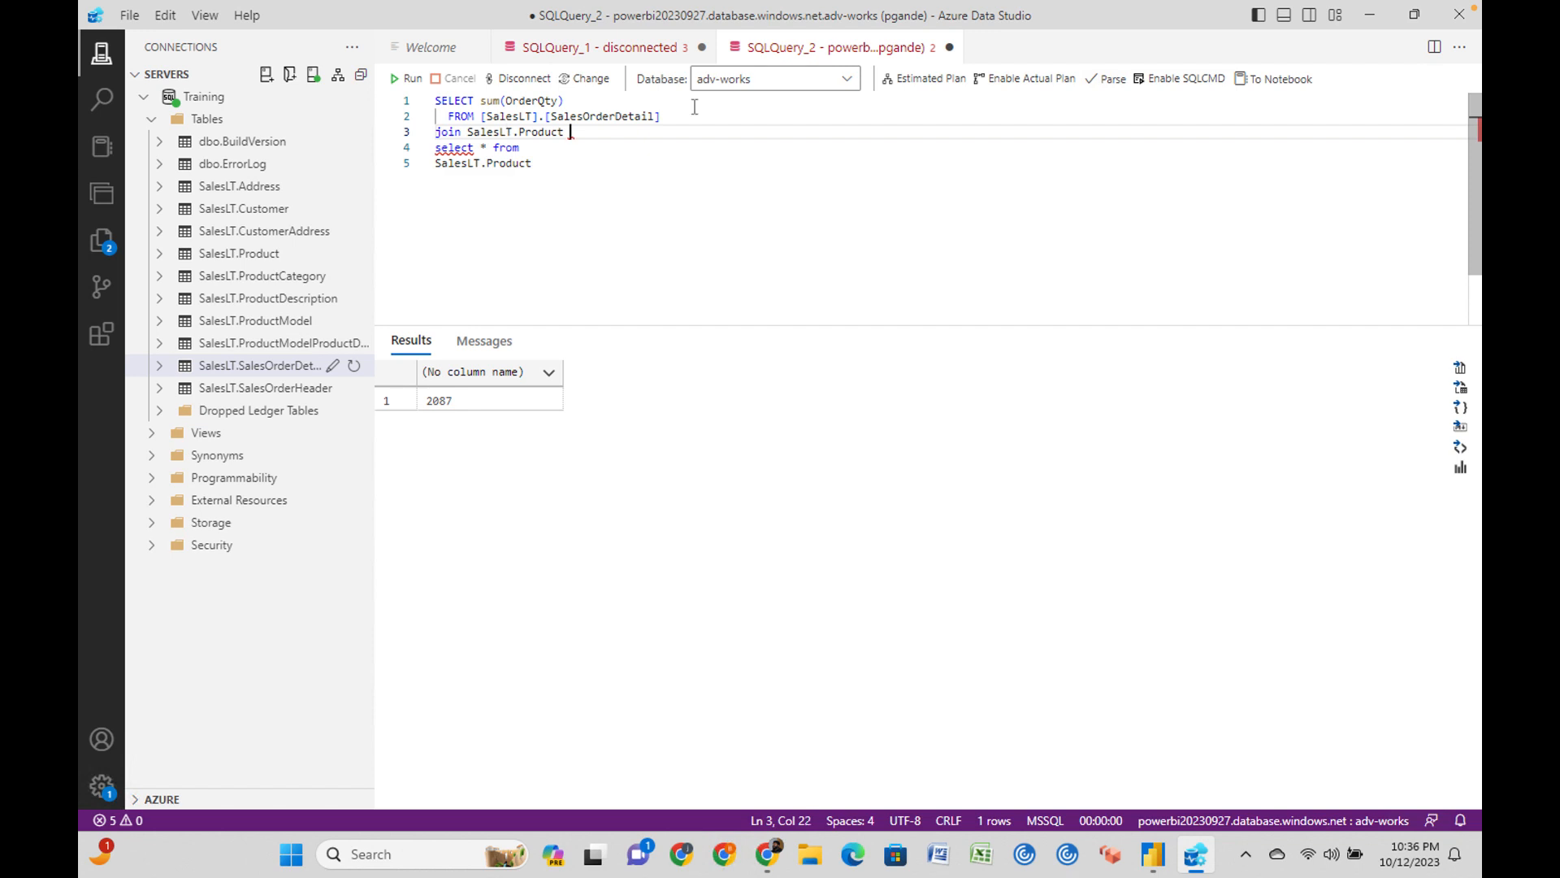
text(p)
Alias SalesOrderDetail as od, delete the select * query, and qualify OrderQty as od.OrderQty.
click(742, 116)
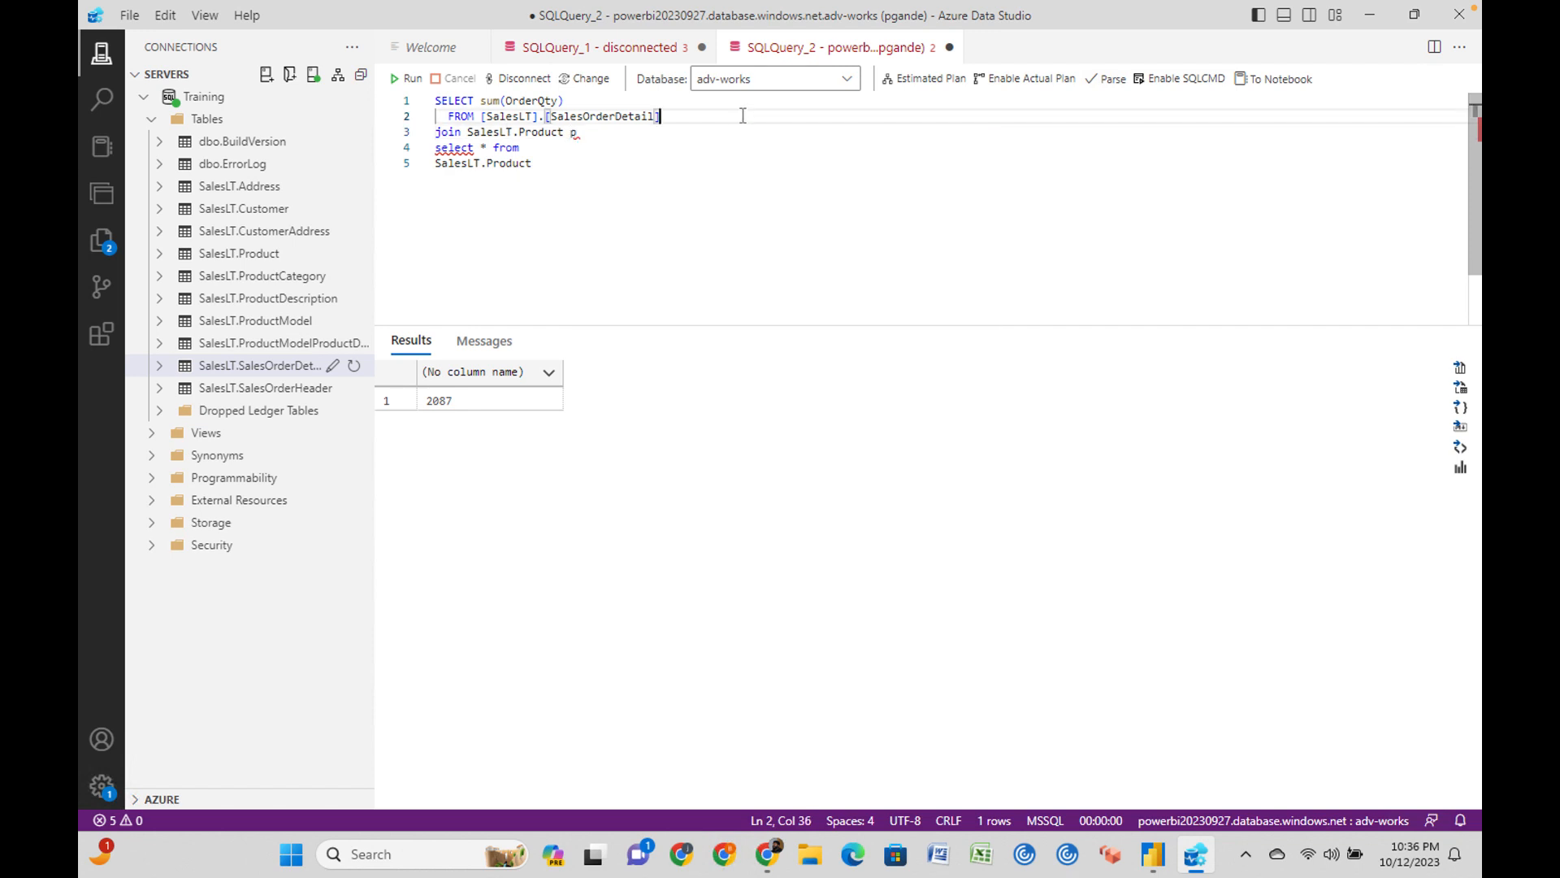
text(od)
click(655, 163)
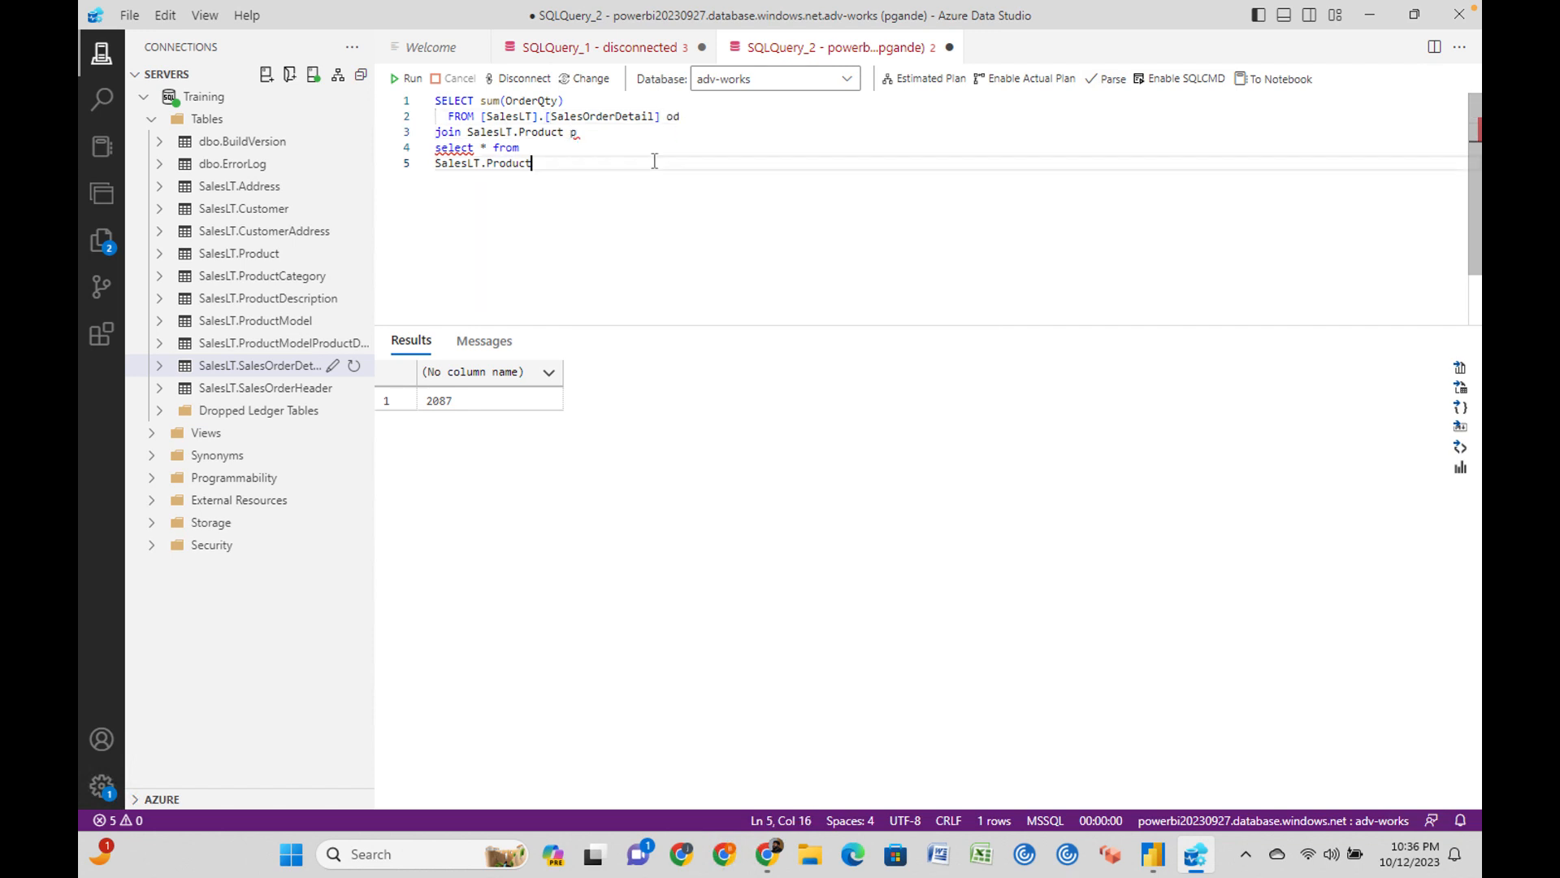
key(shift+Up)
key(shift+Home)
key(BackSpace)
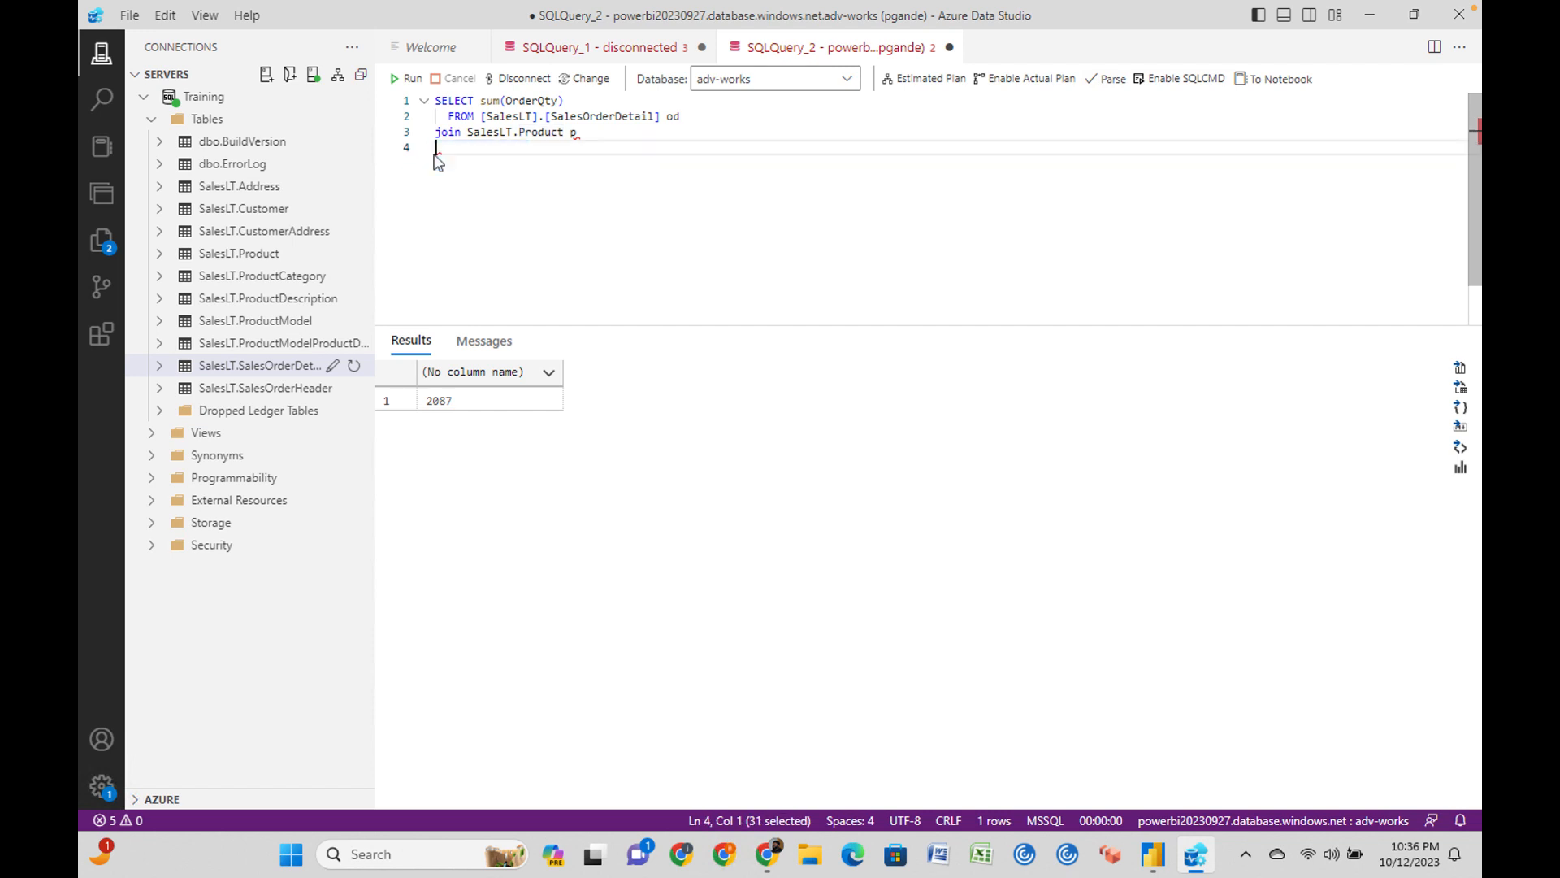
click(502, 100)
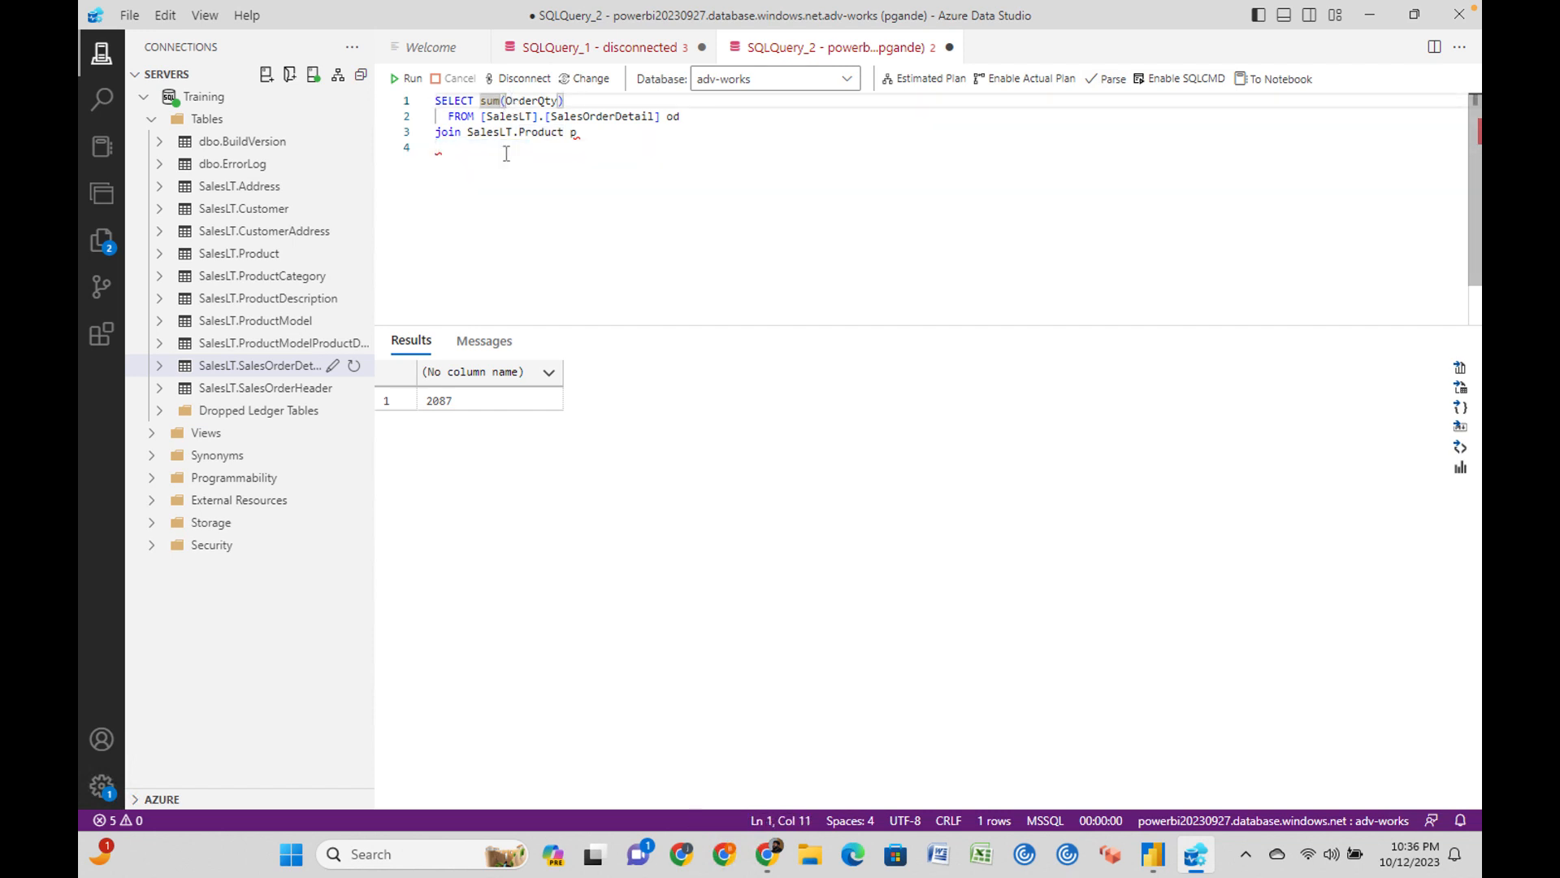
text(od.)
click(490, 213)
Complete the join with 'on od.ProductID = p.ProductID', then return to Power BI Desktop.
click(632, 135)
key(Return)
key(BackSpace)
text(on )
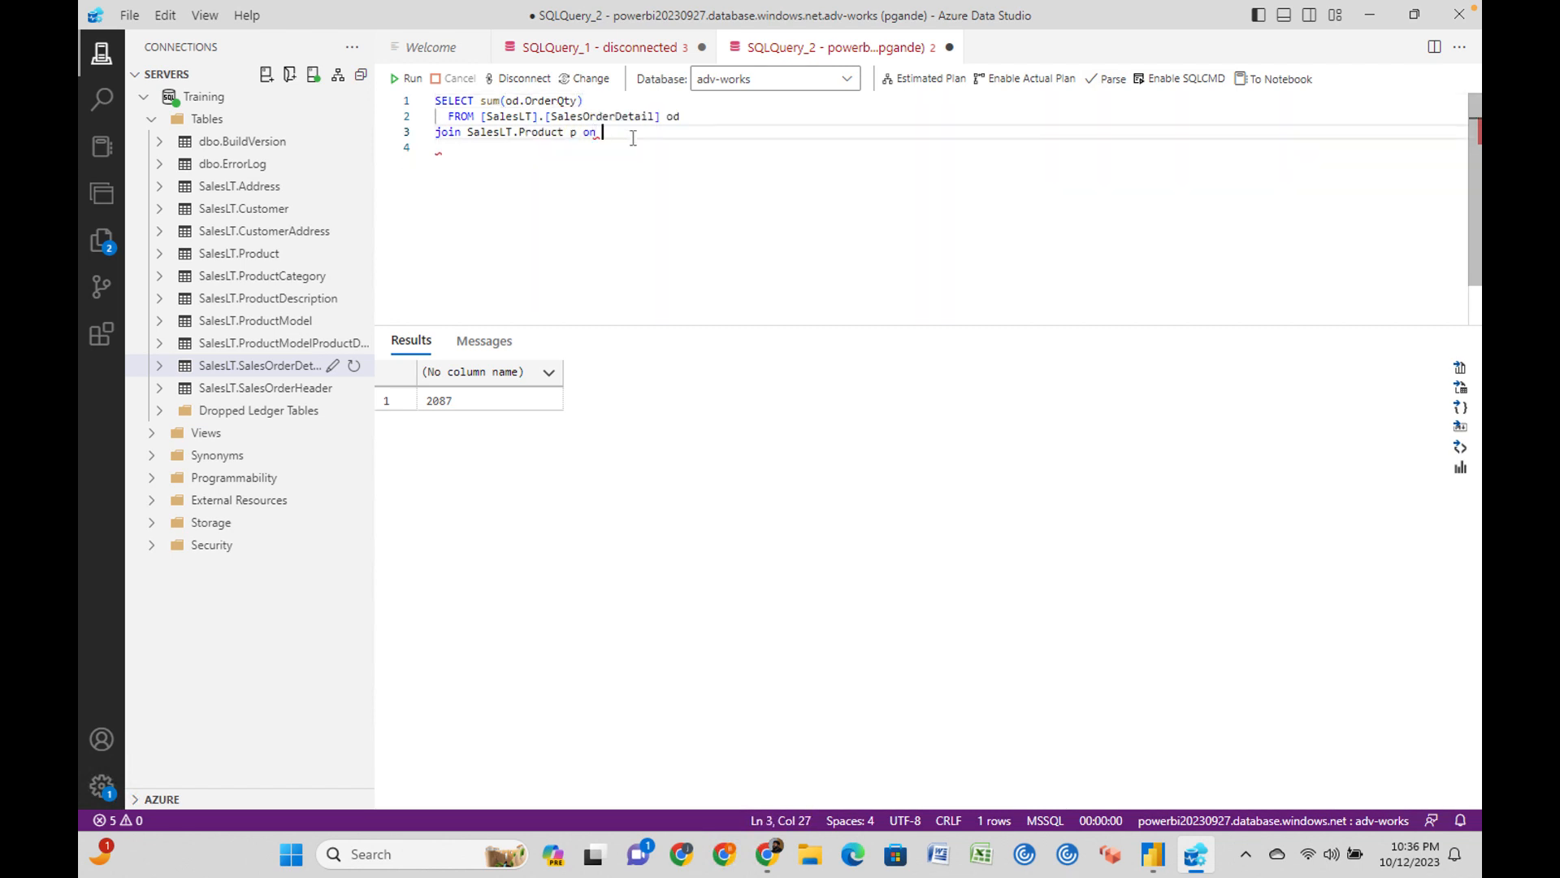
text(od.)
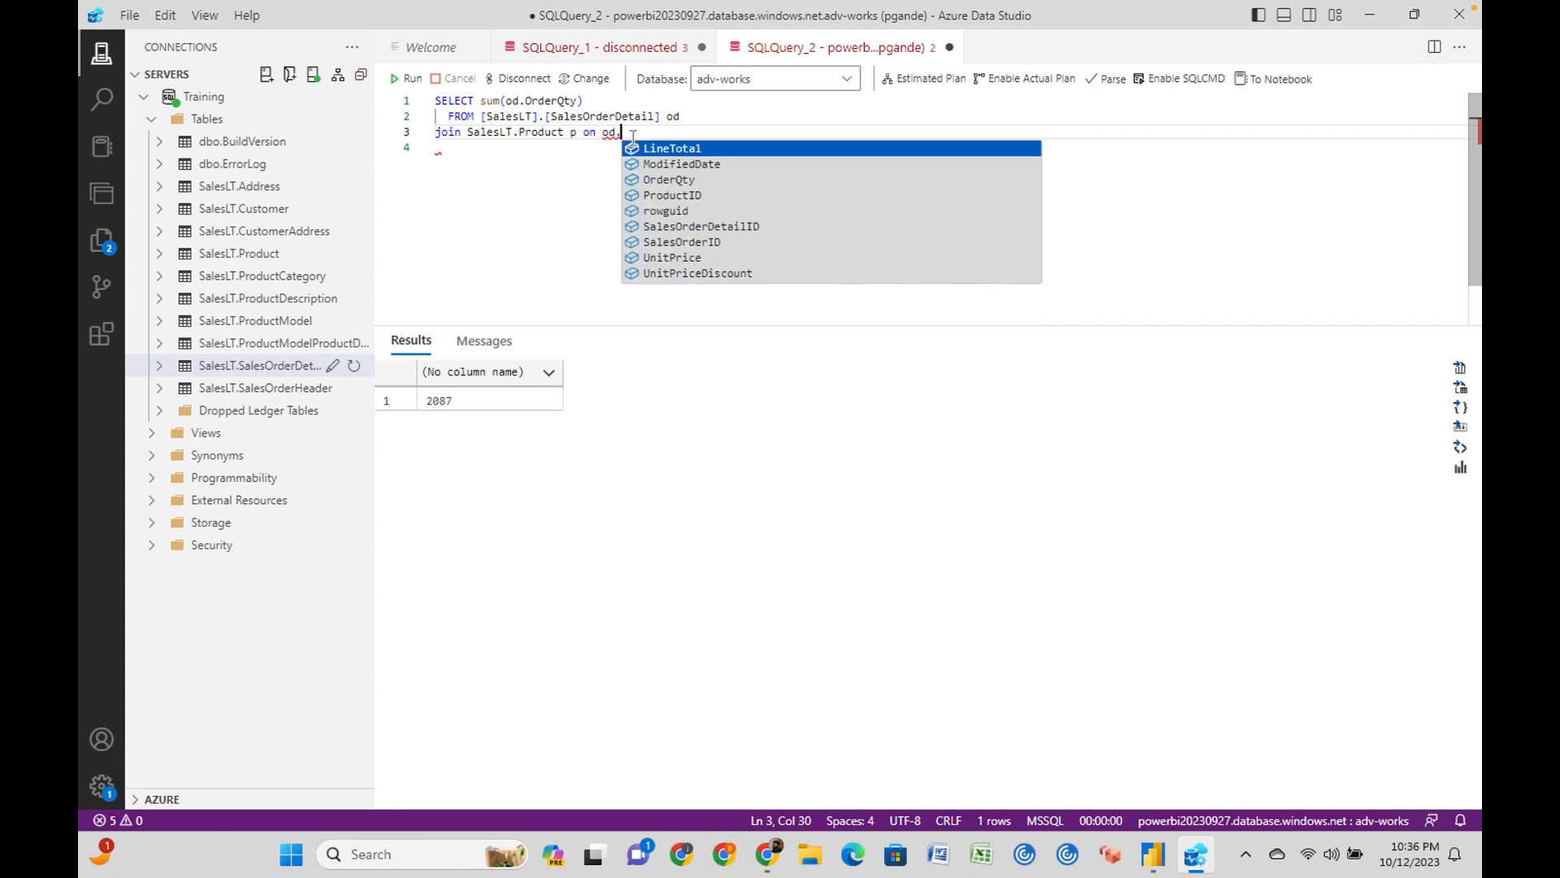
text(pr)
key(Tab)
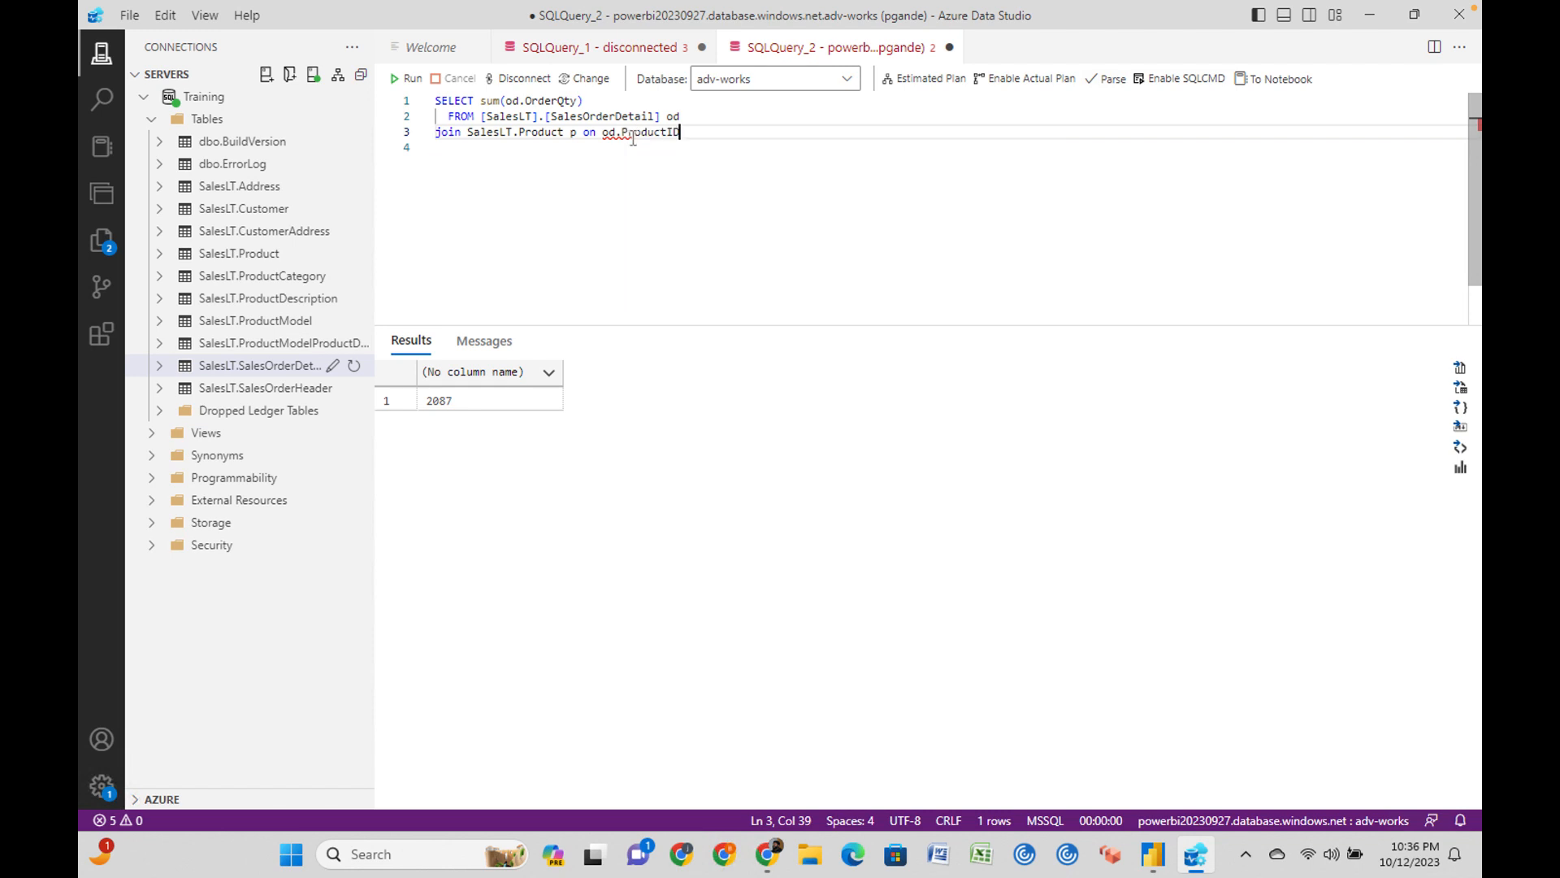
text(= p.pro)
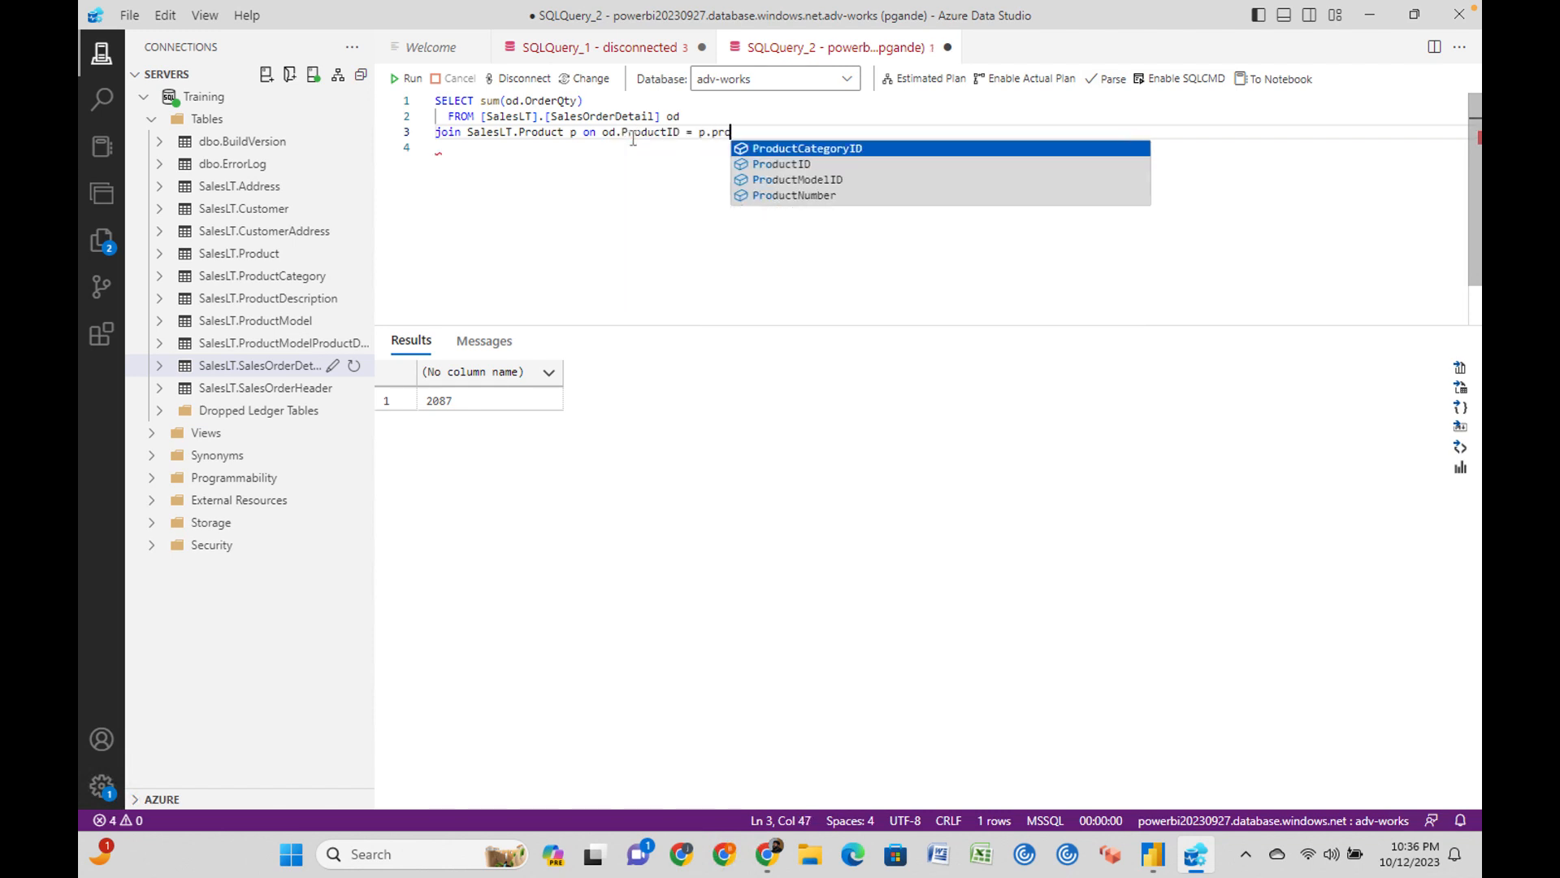
key(Tab)
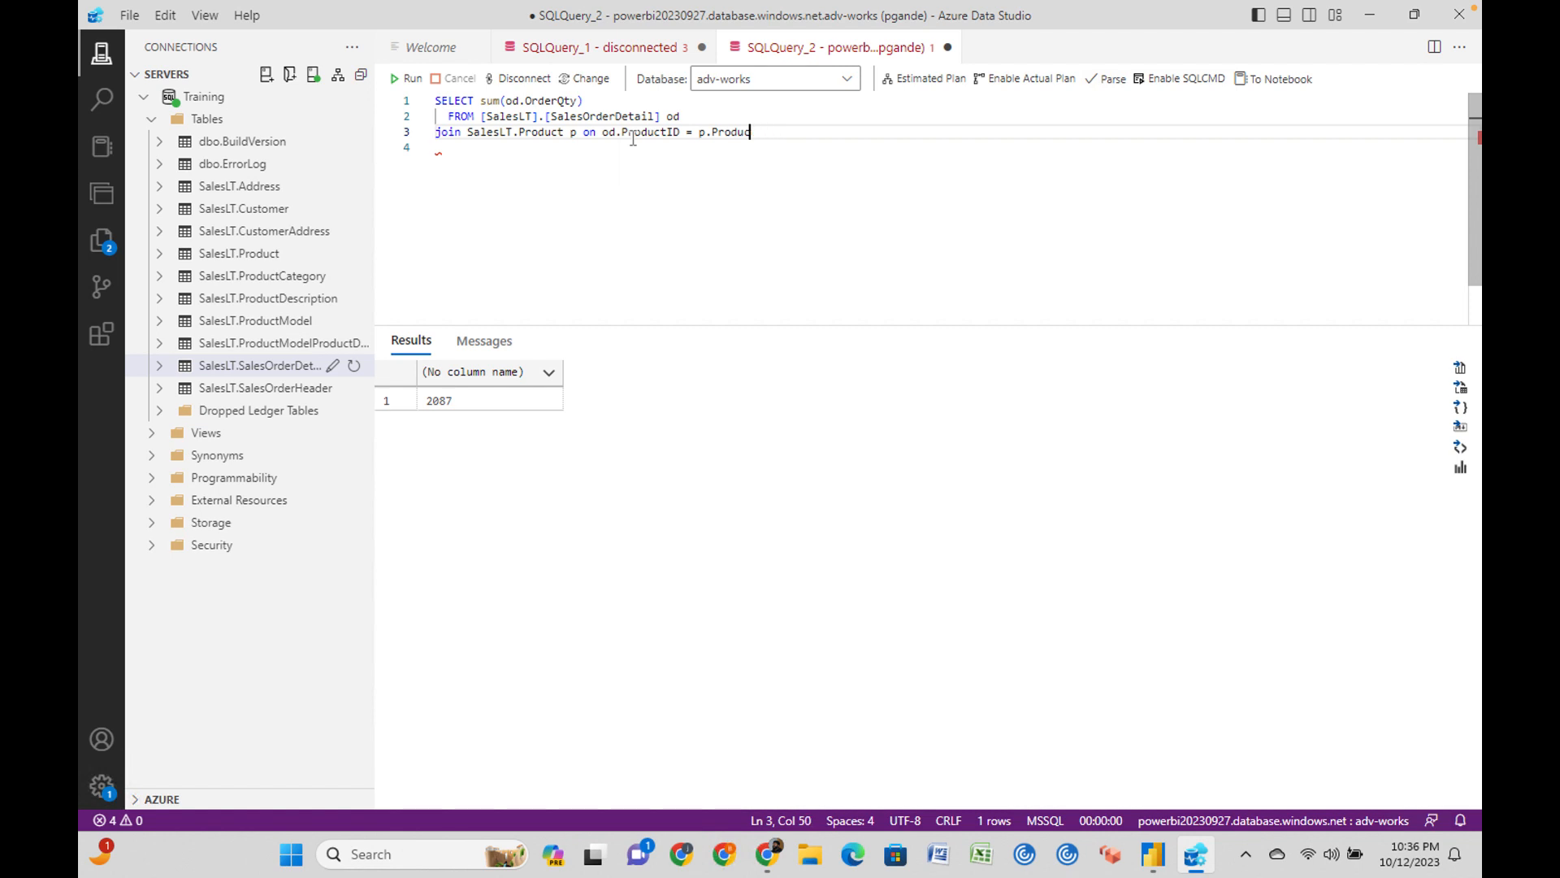
text(ti)
key(Tab)
click(485, 101)
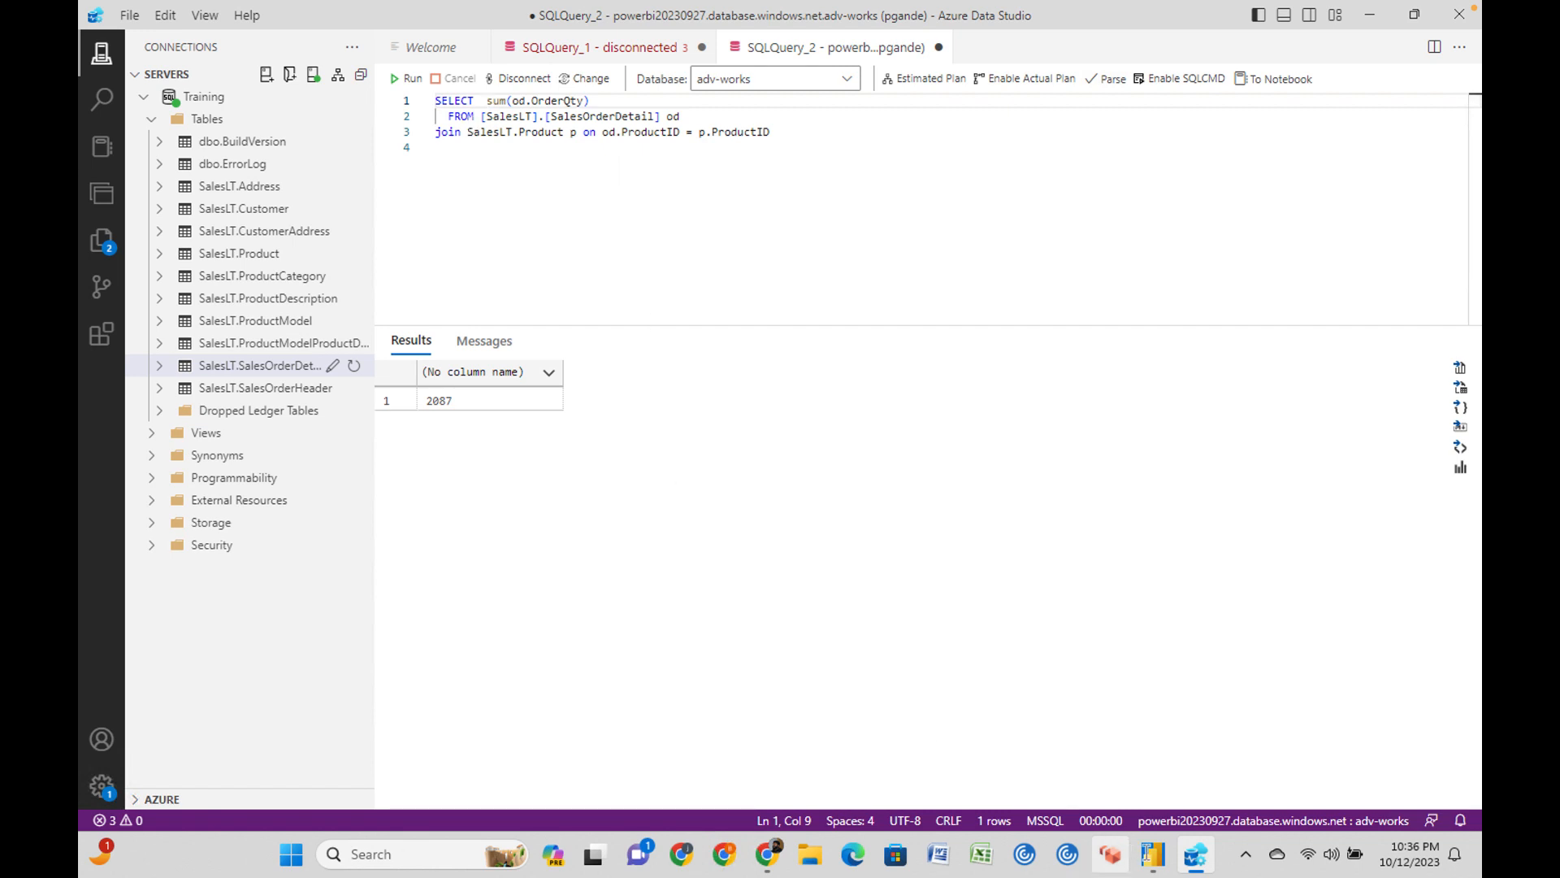
click(1153, 854)
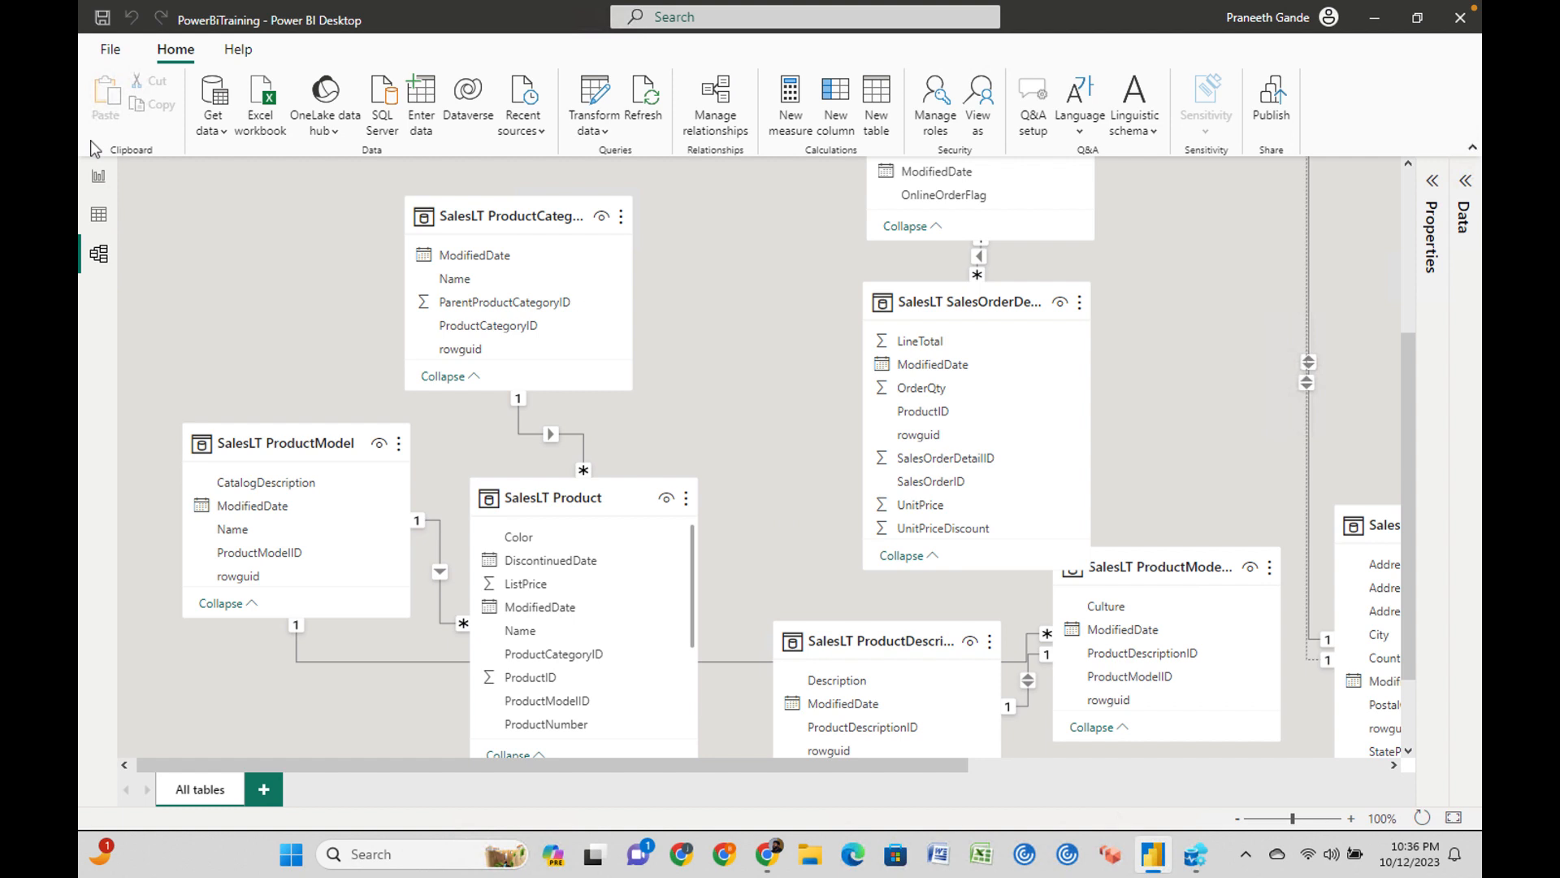
Switch to Report view showing the product Name and Sum of OrderQty table.
click(98, 176)
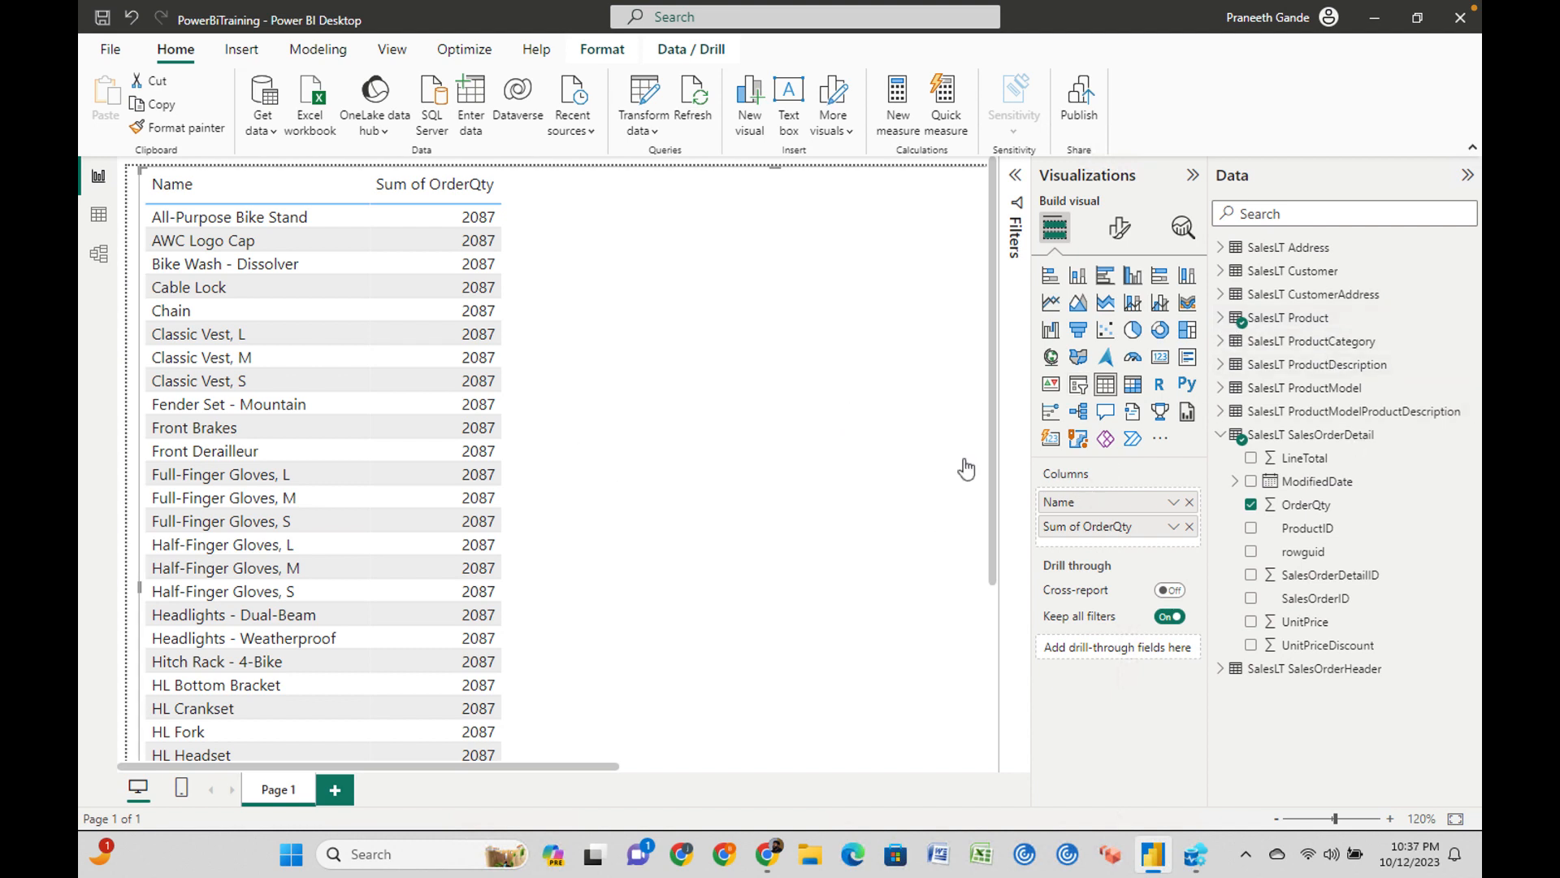
Scroll the table to its 2087 Total row and resize the visual smaller.
drag(992, 453, 992, 696)
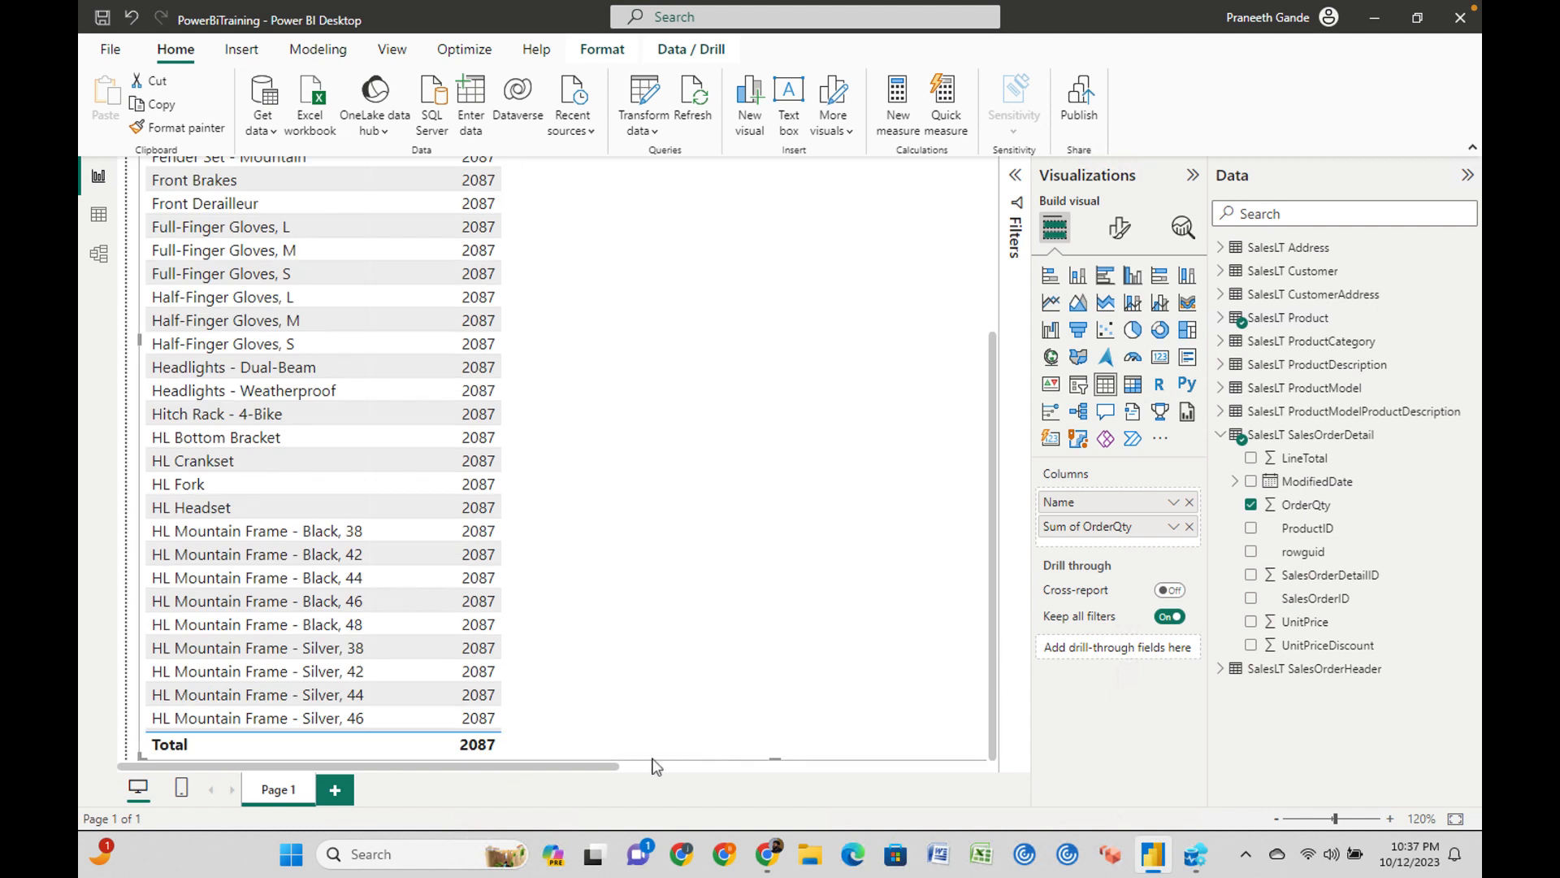
drag(614, 767, 936, 780)
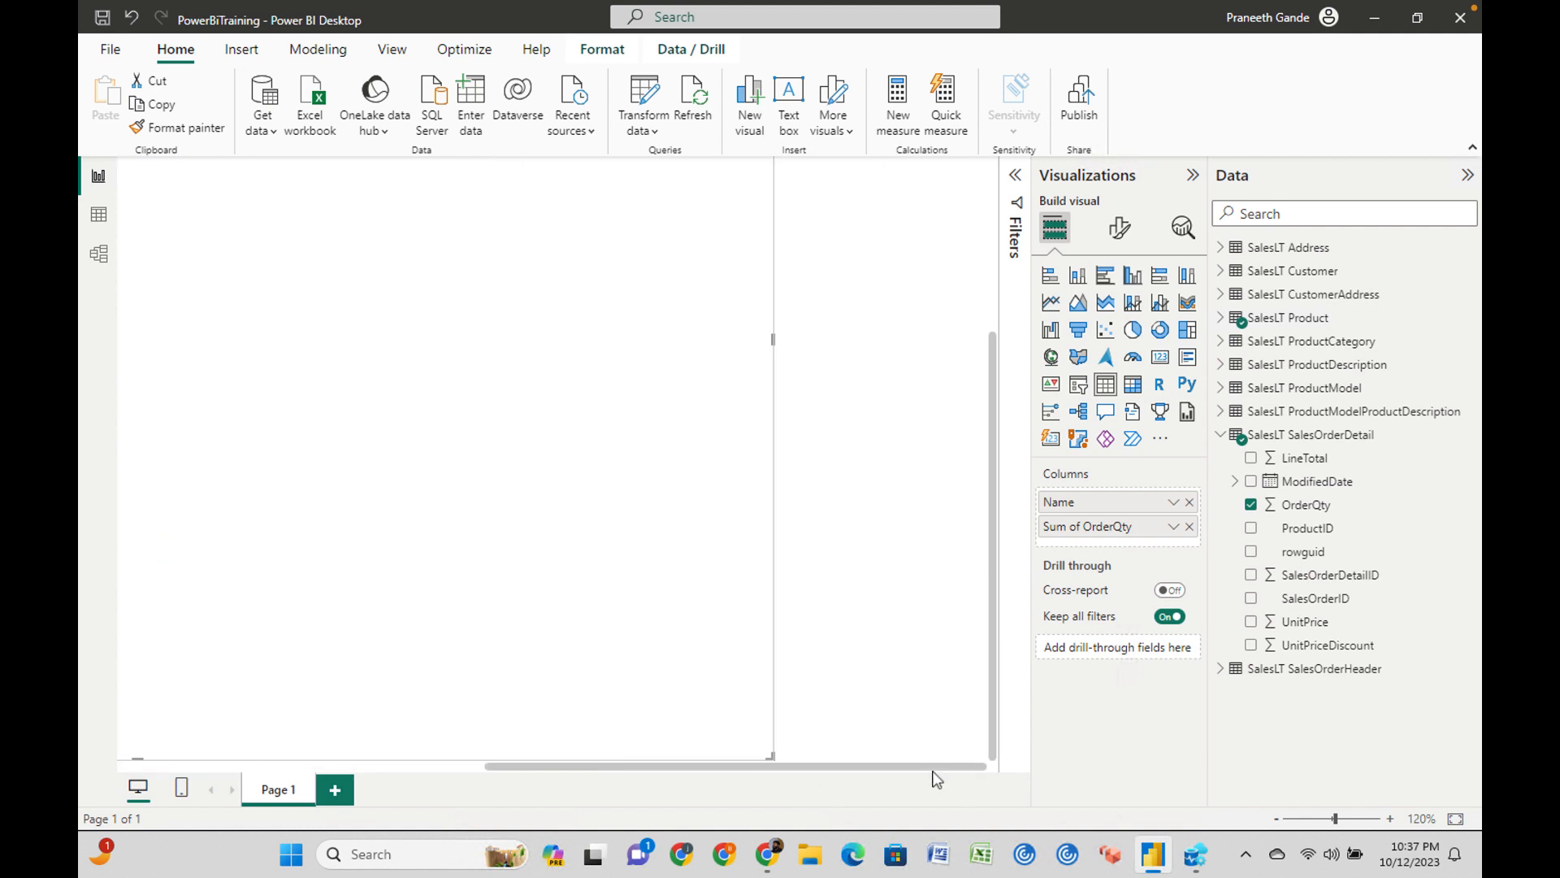
drag(772, 763, 387, 608)
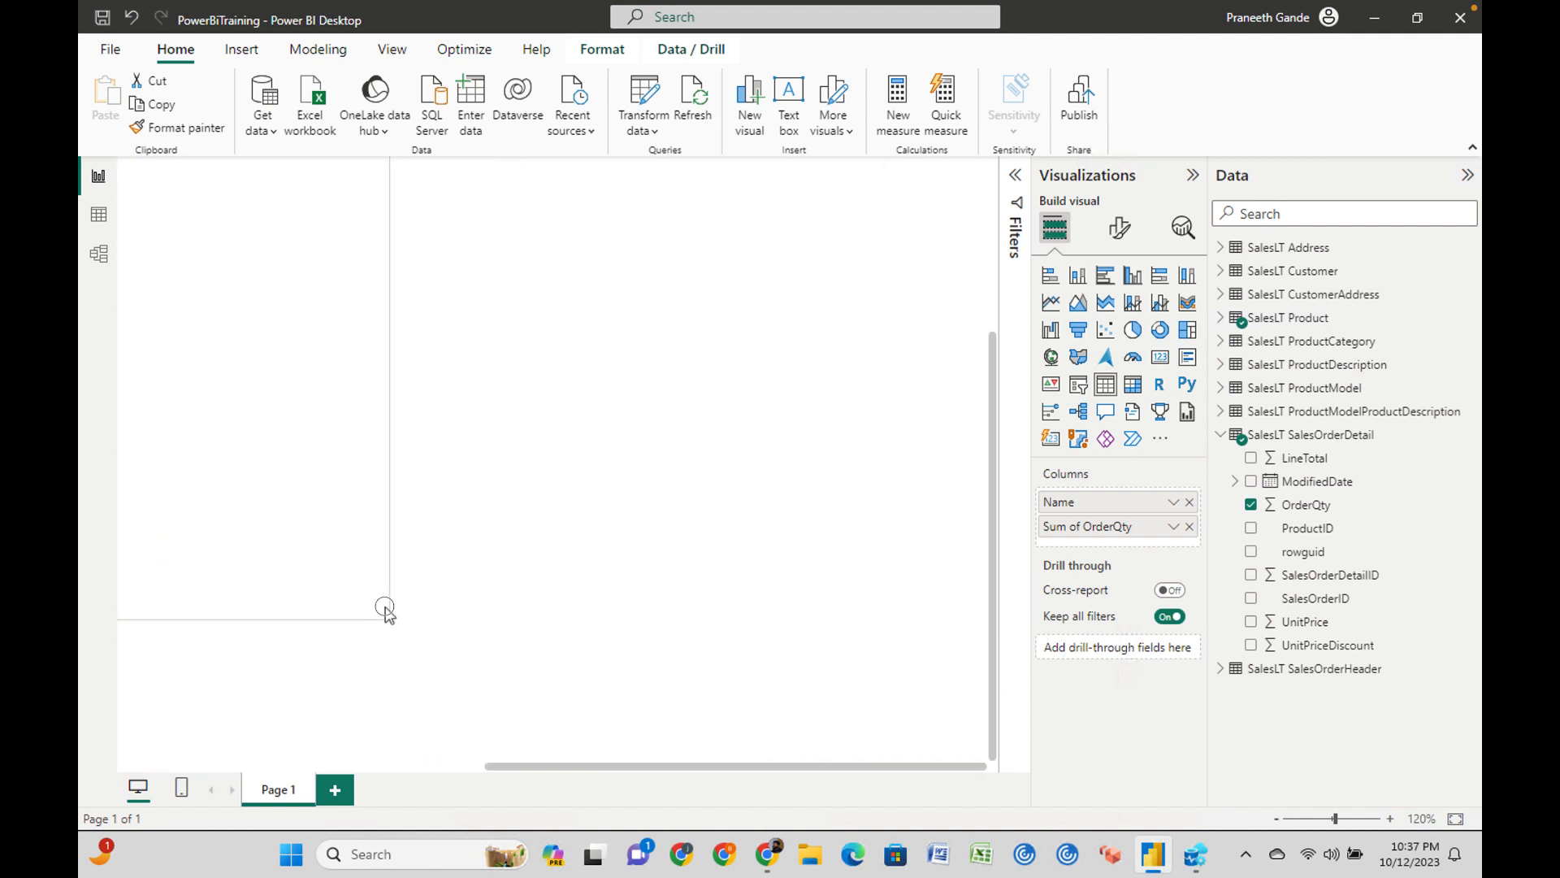
drag(685, 766, 338, 737)
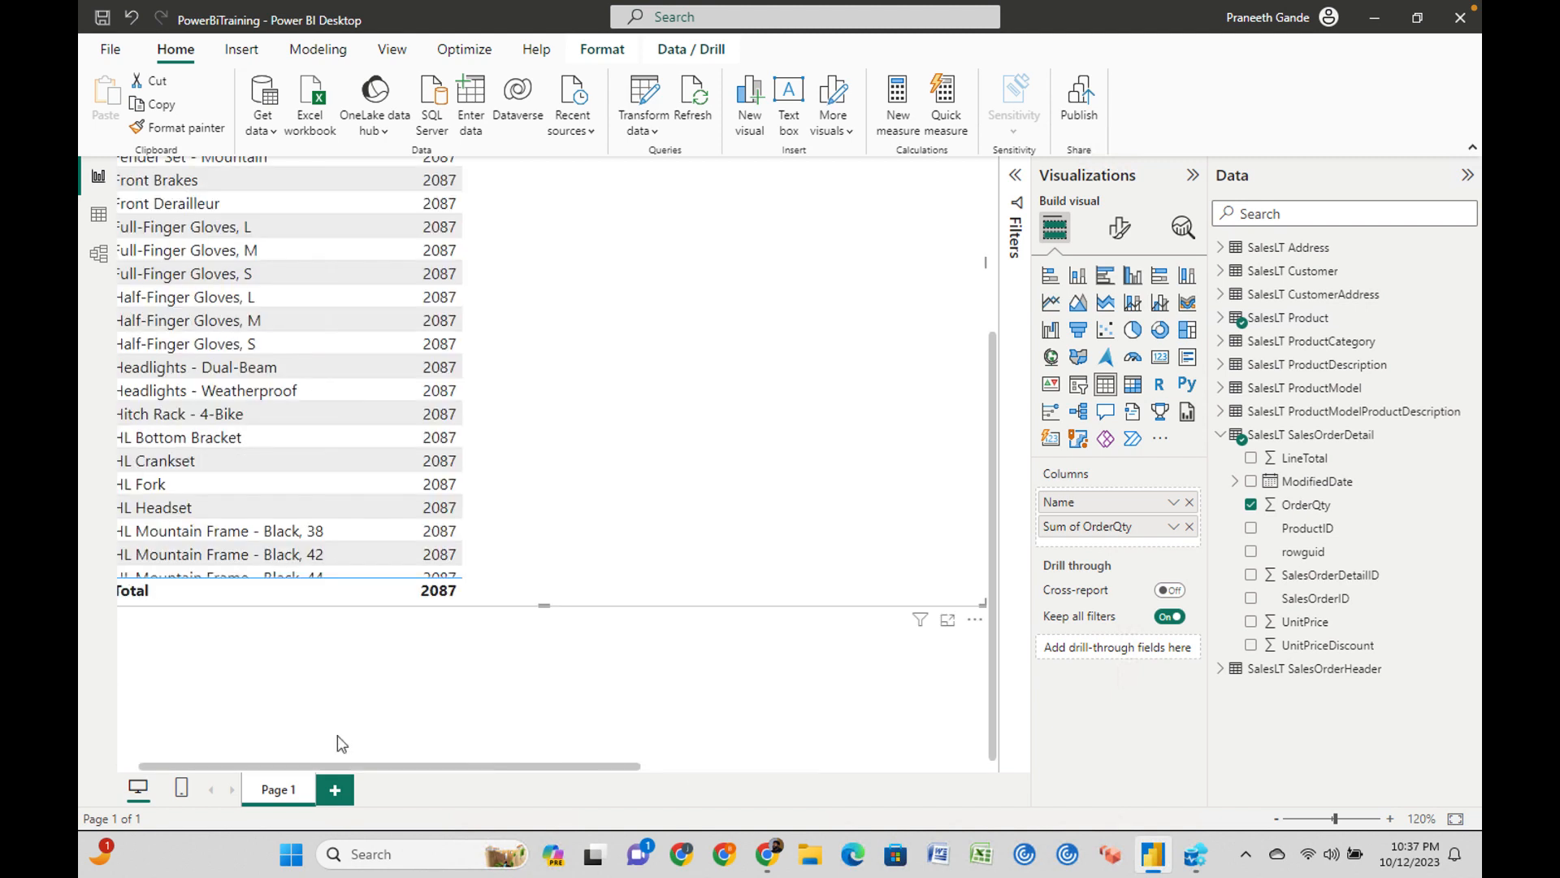
drag(986, 603, 560, 572)
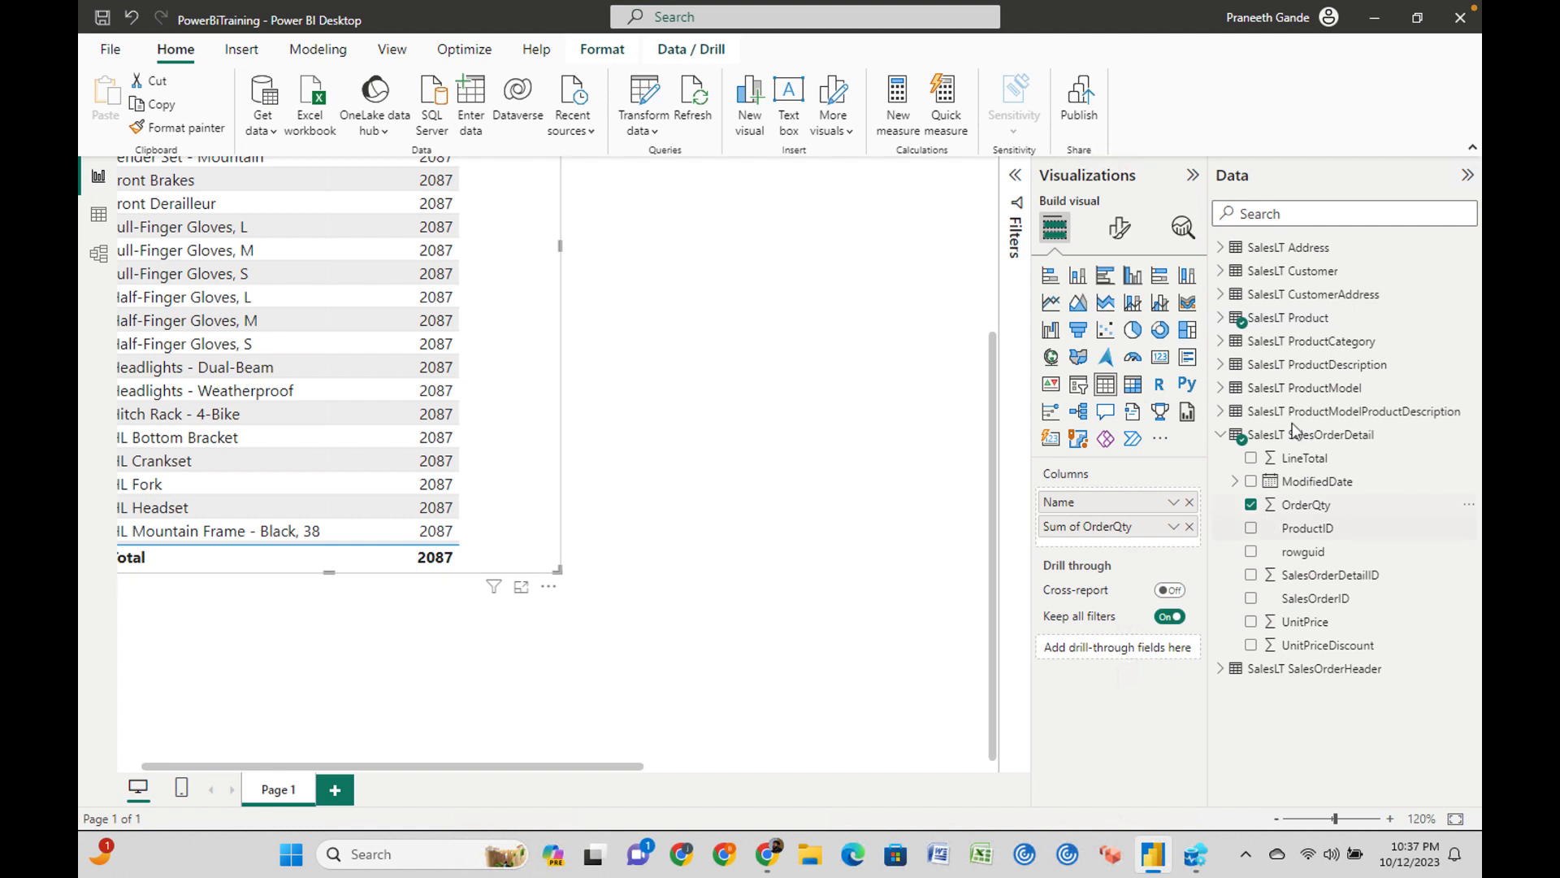
Expand and collapse the SalesLT Product and SalesOrderDetail field lists, then deselect the visual.
click(1229, 437)
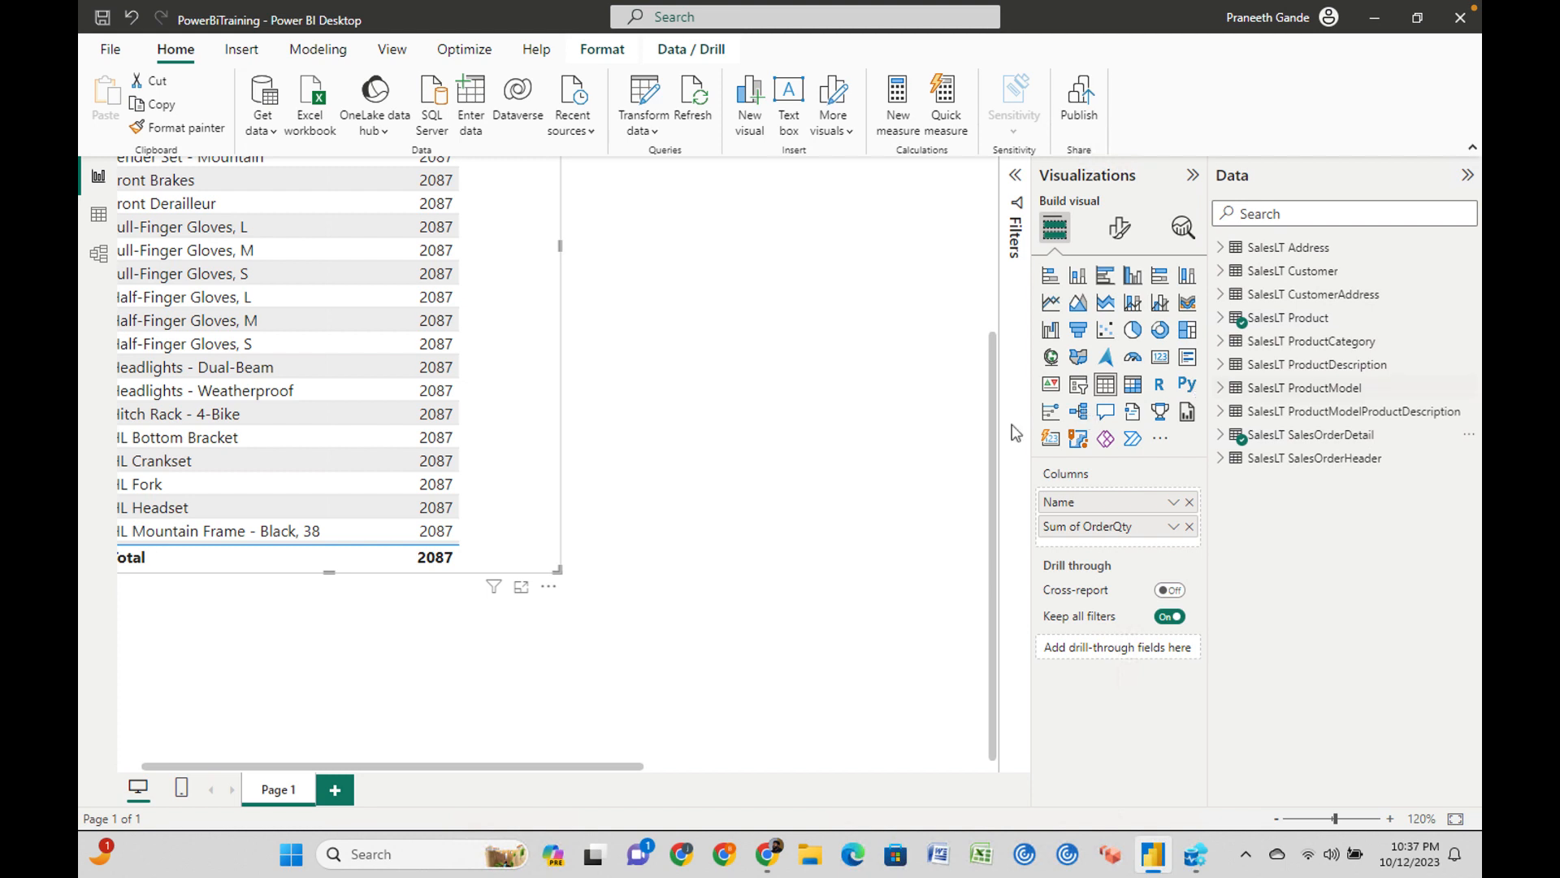
click(1222, 317)
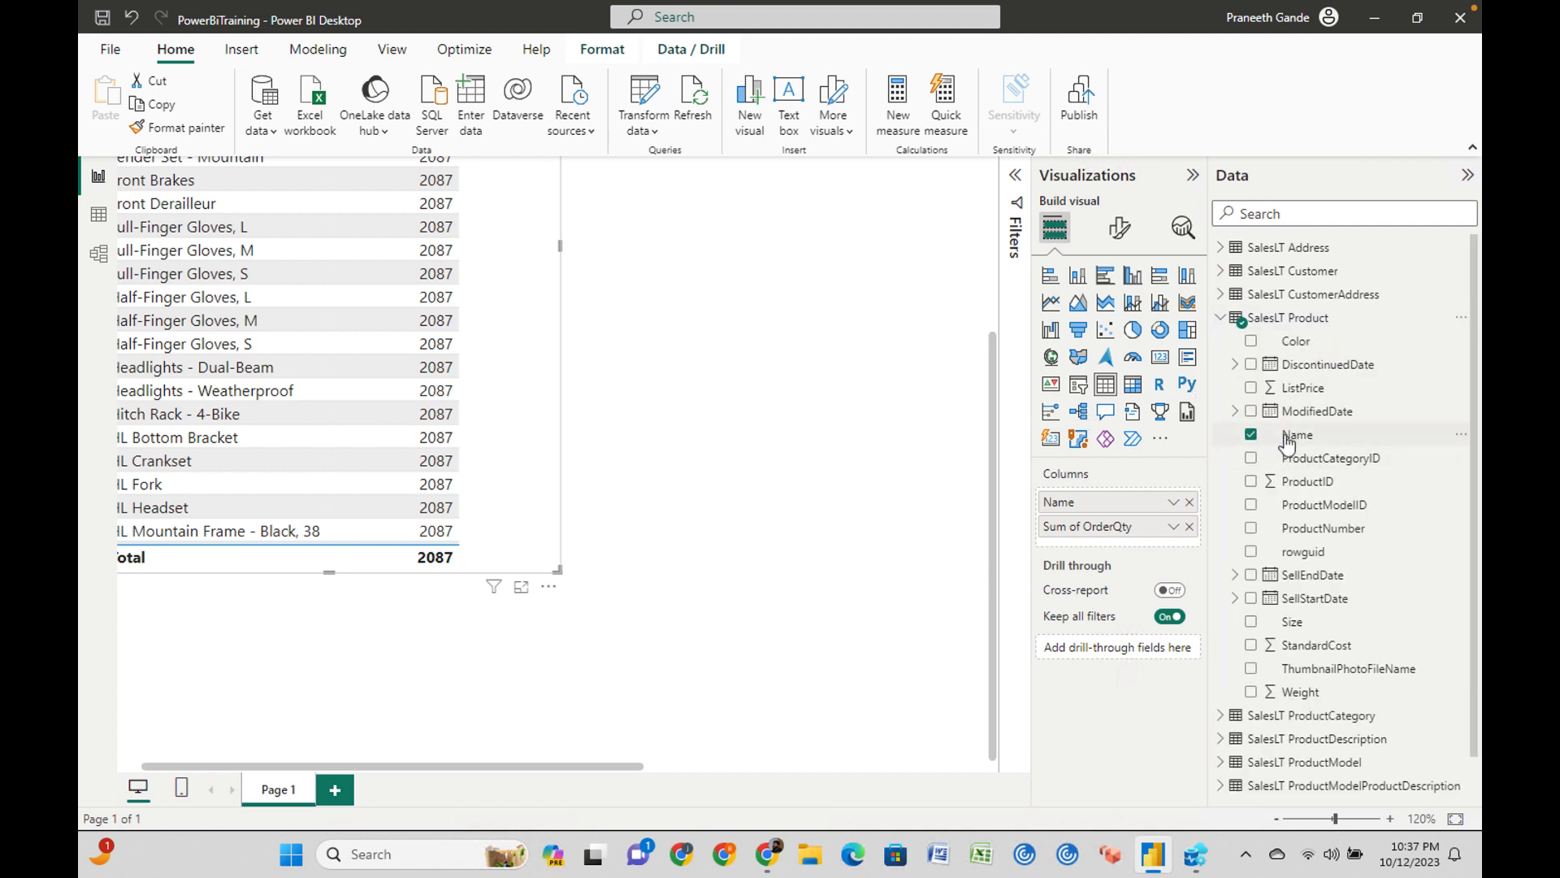
click(1220, 317)
click(1219, 439)
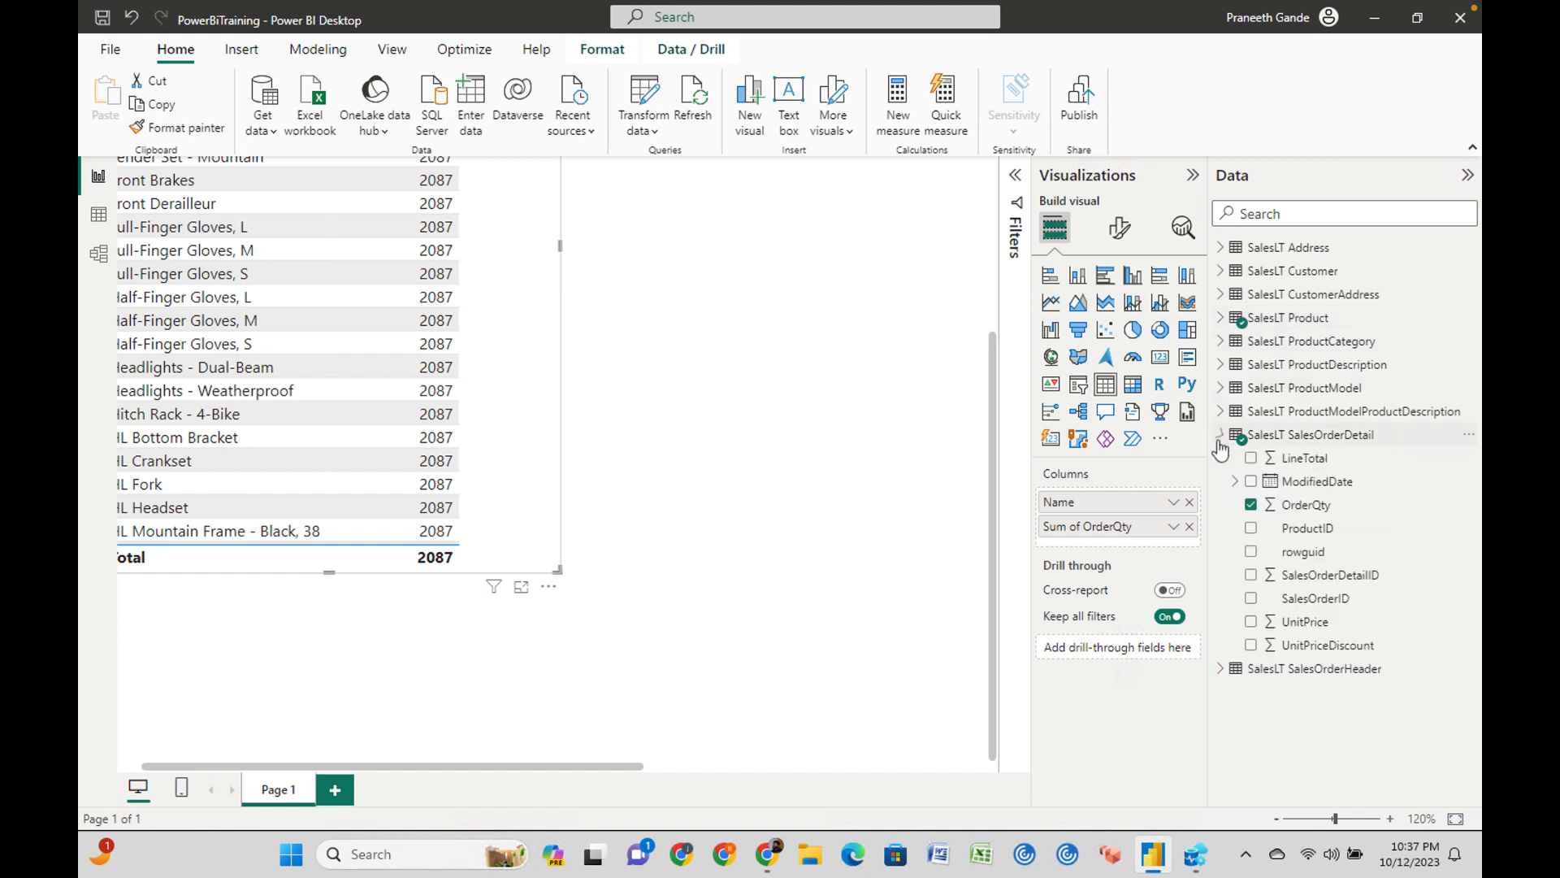
click(1222, 439)
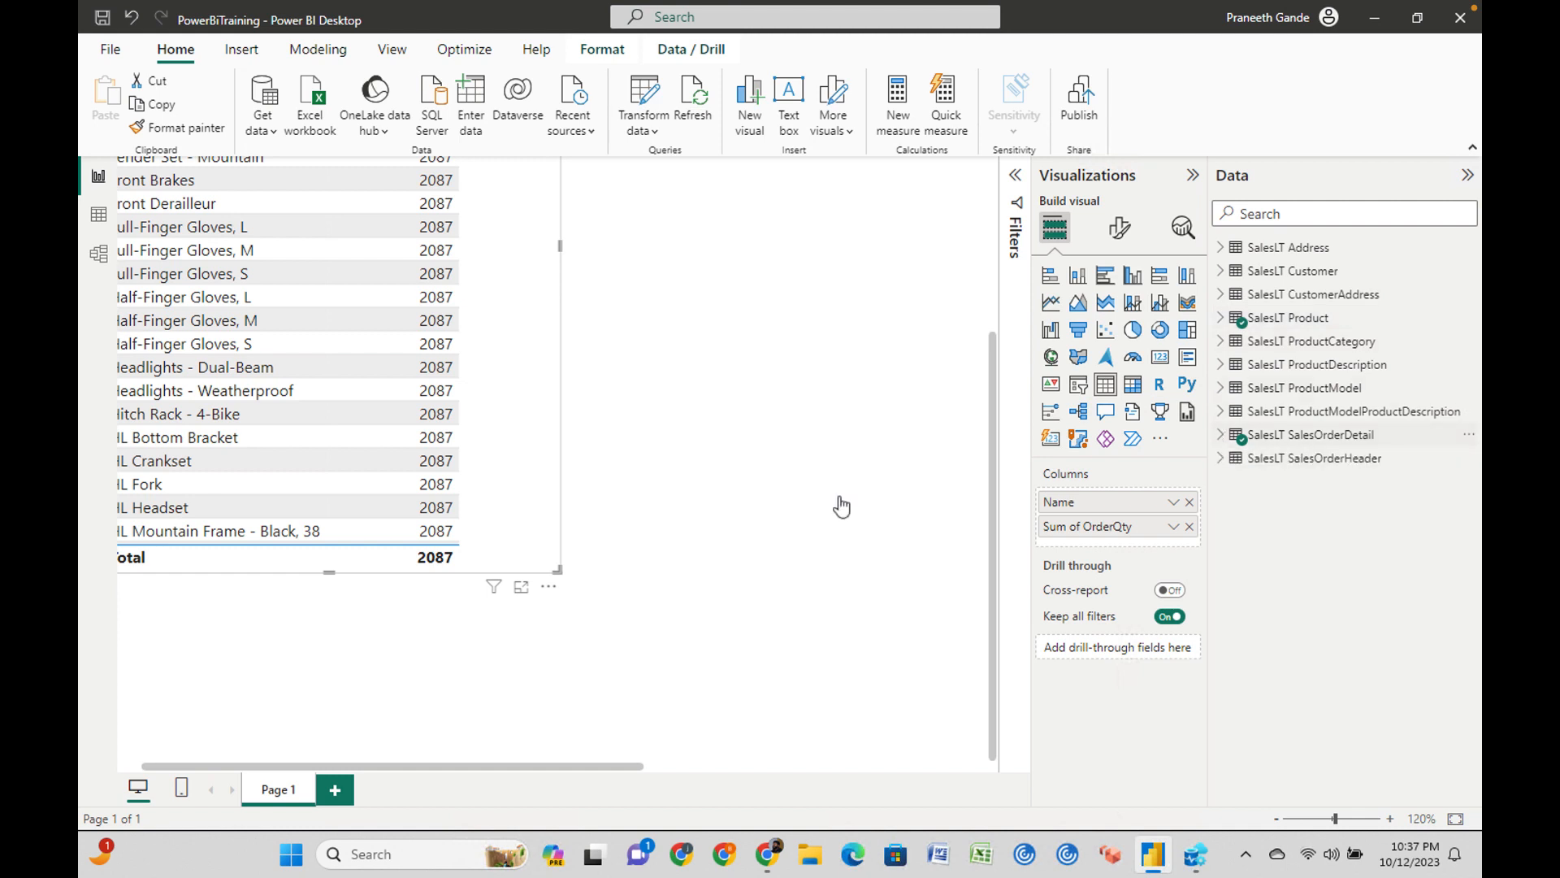
click(815, 512)
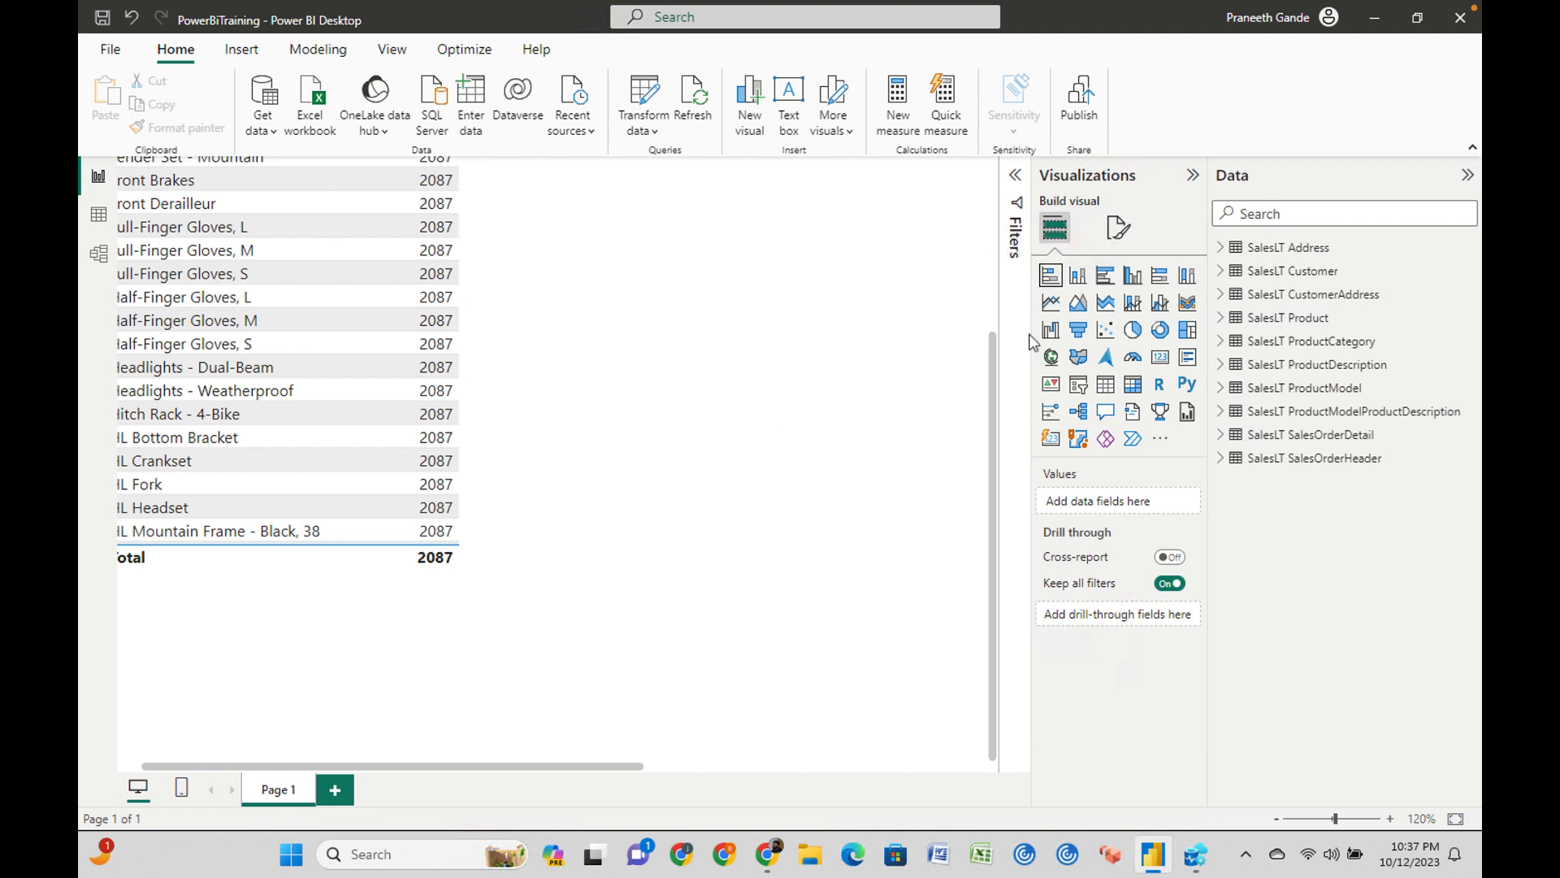
click(1051, 276)
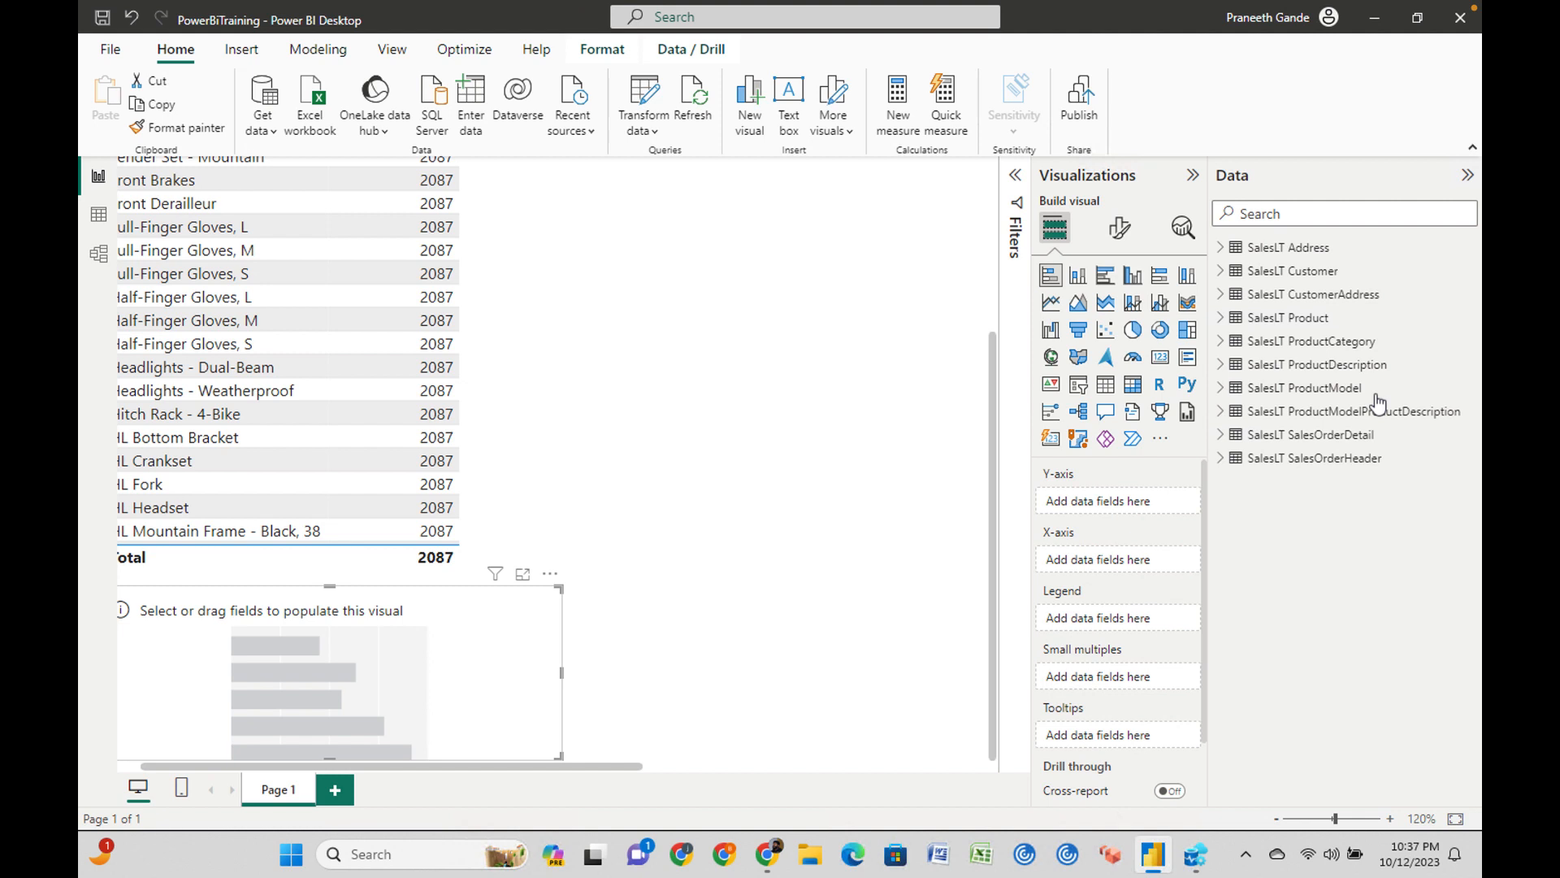
click(1220, 247)
click(1252, 272)
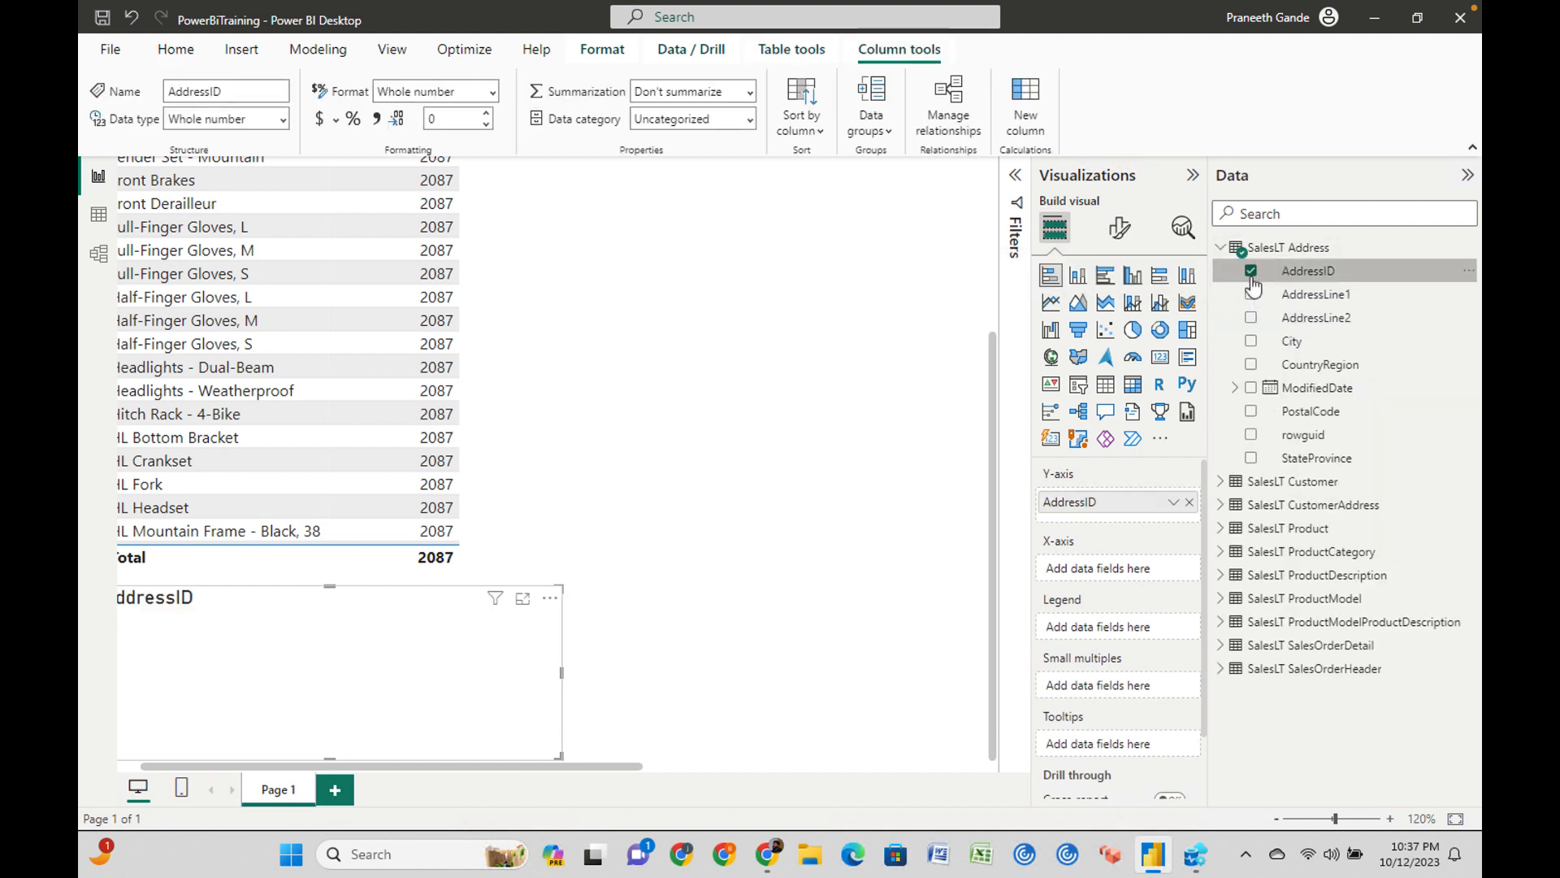
click(1220, 247)
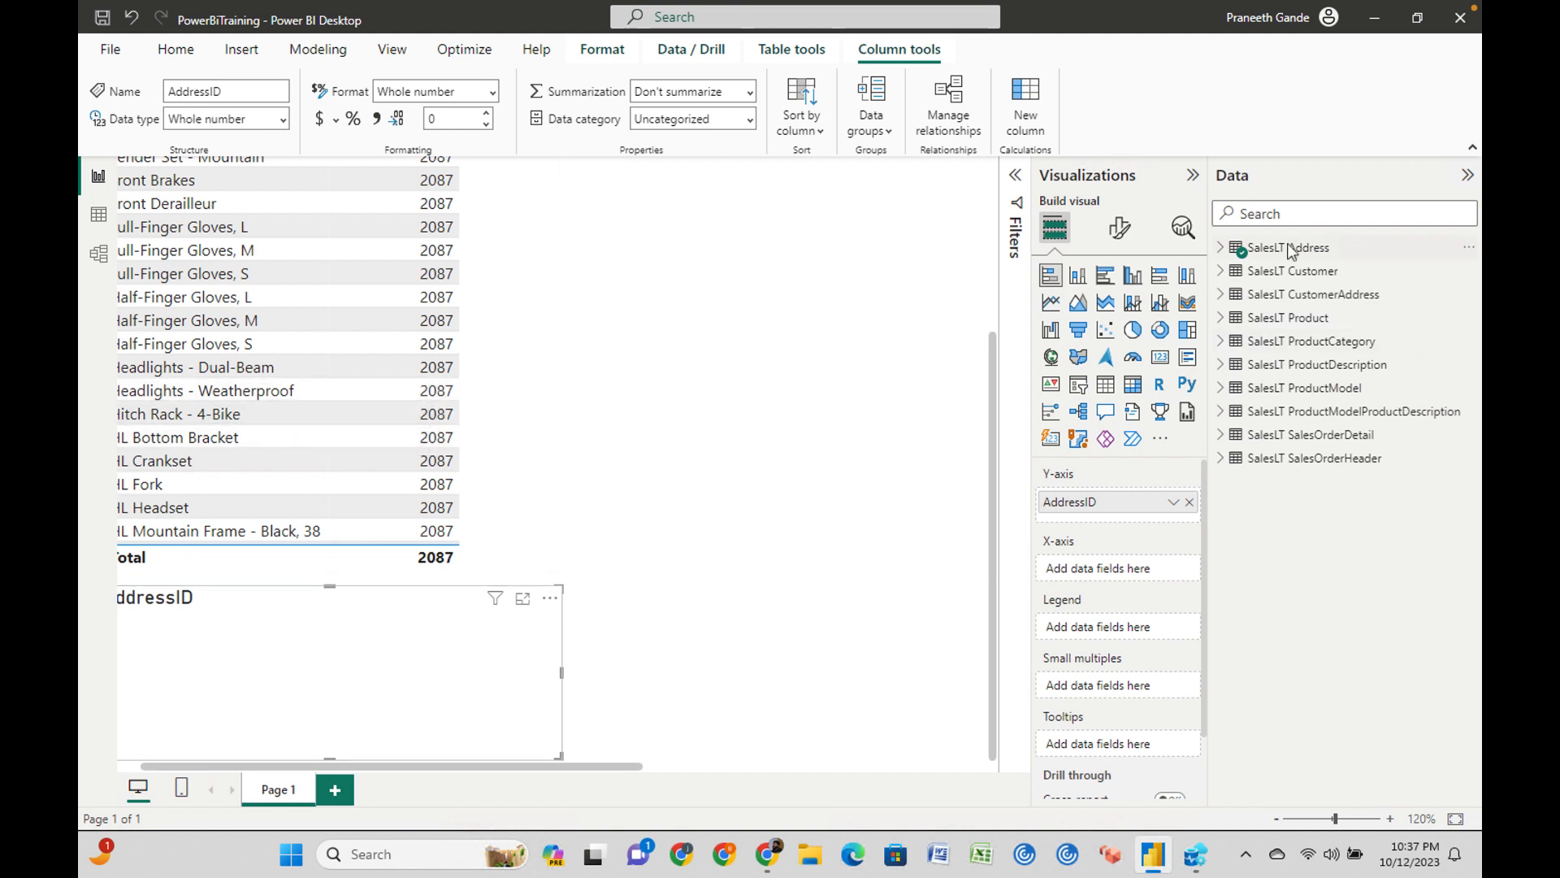
click(306, 414)
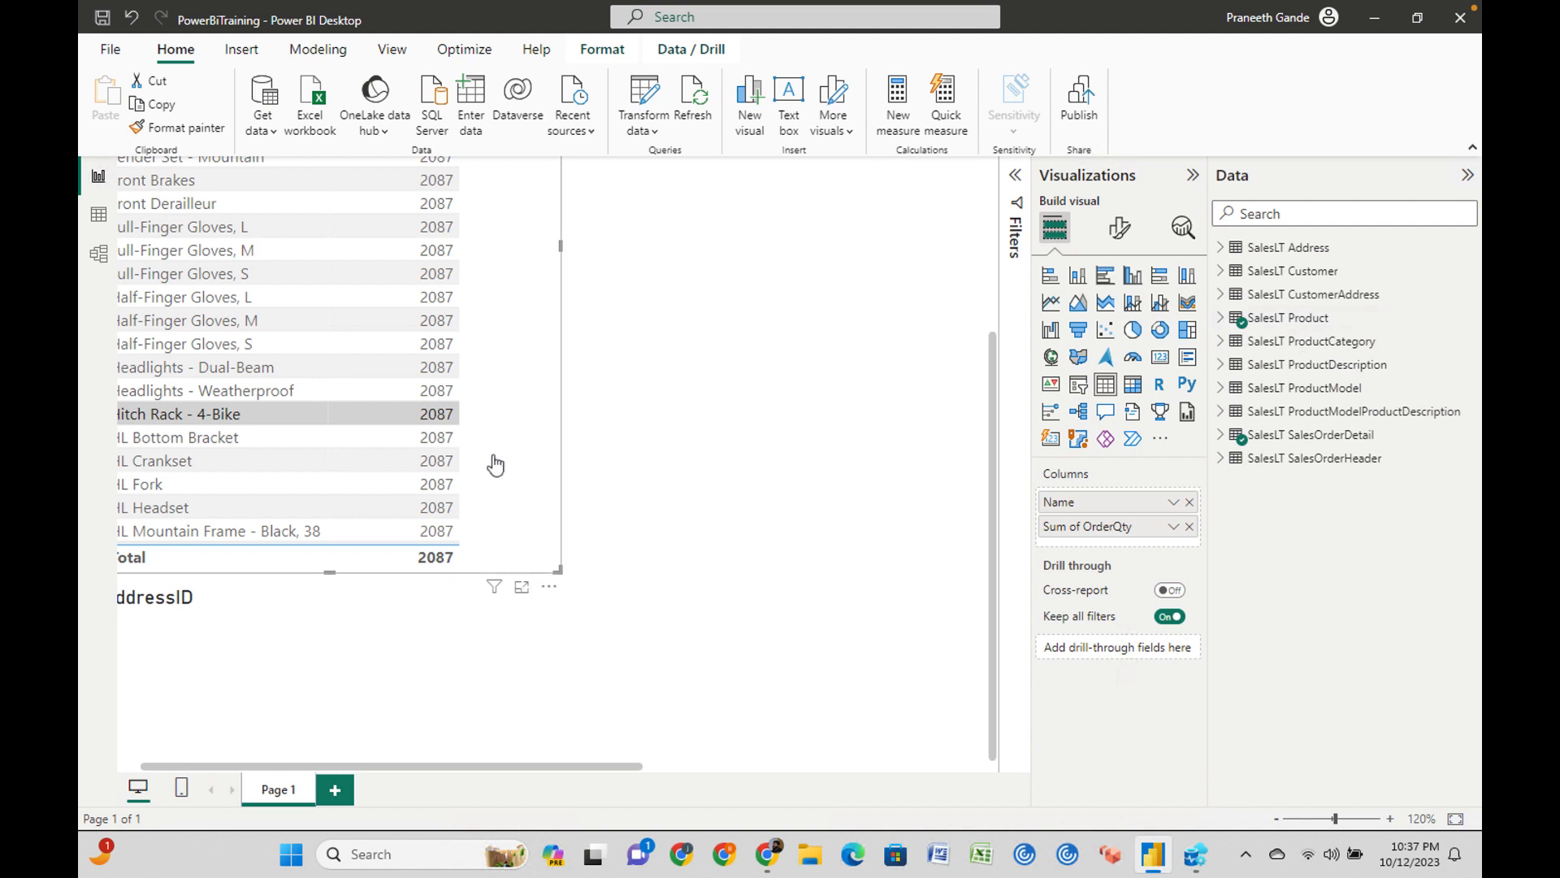
click(417, 681)
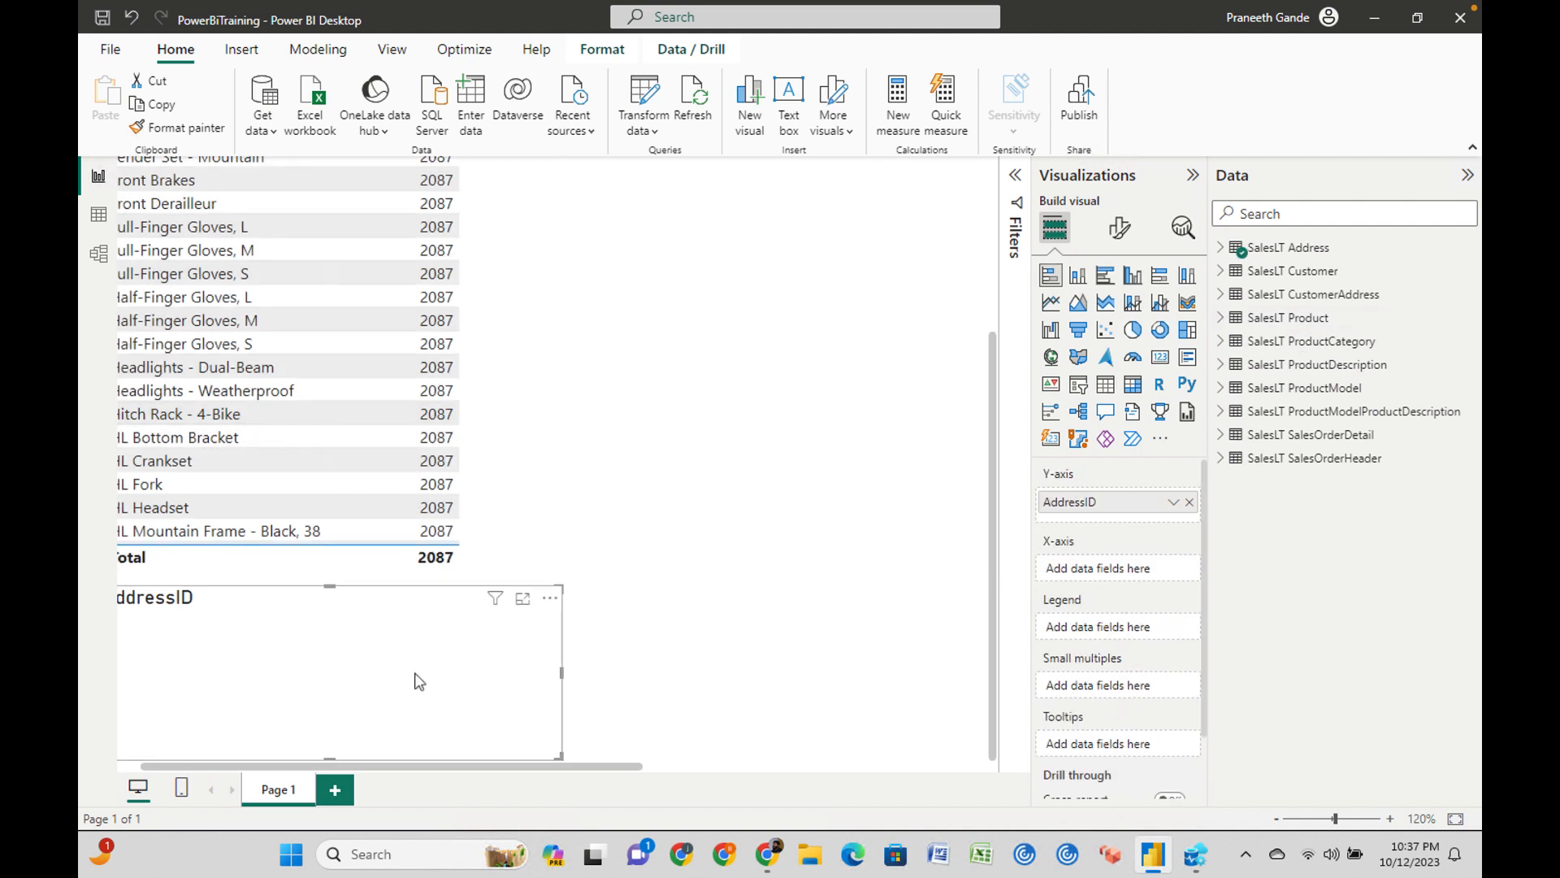
click(550, 599)
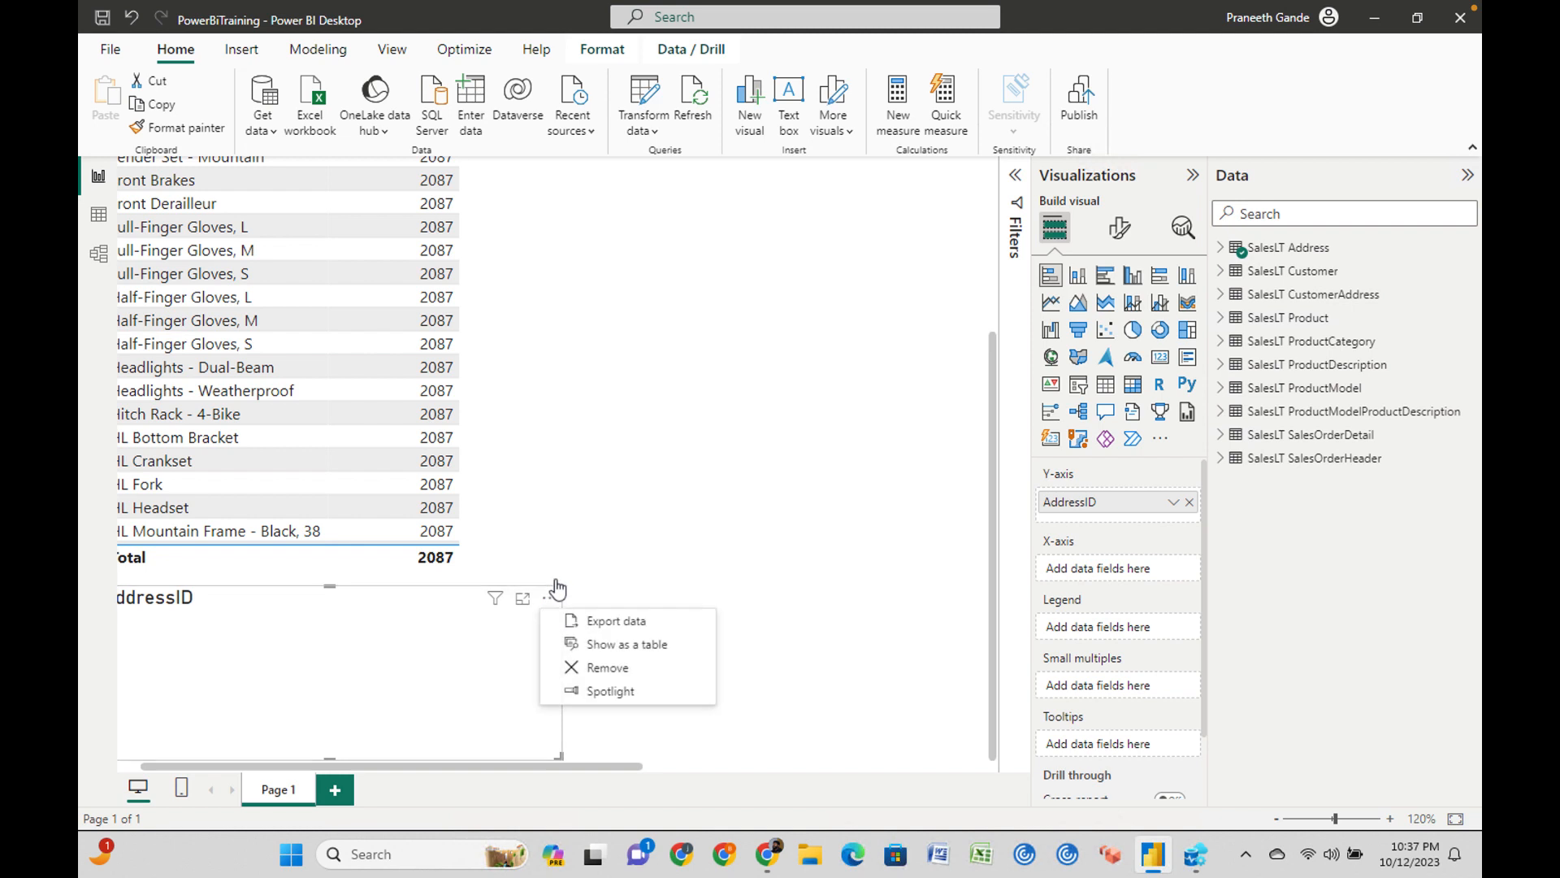
click(603, 682)
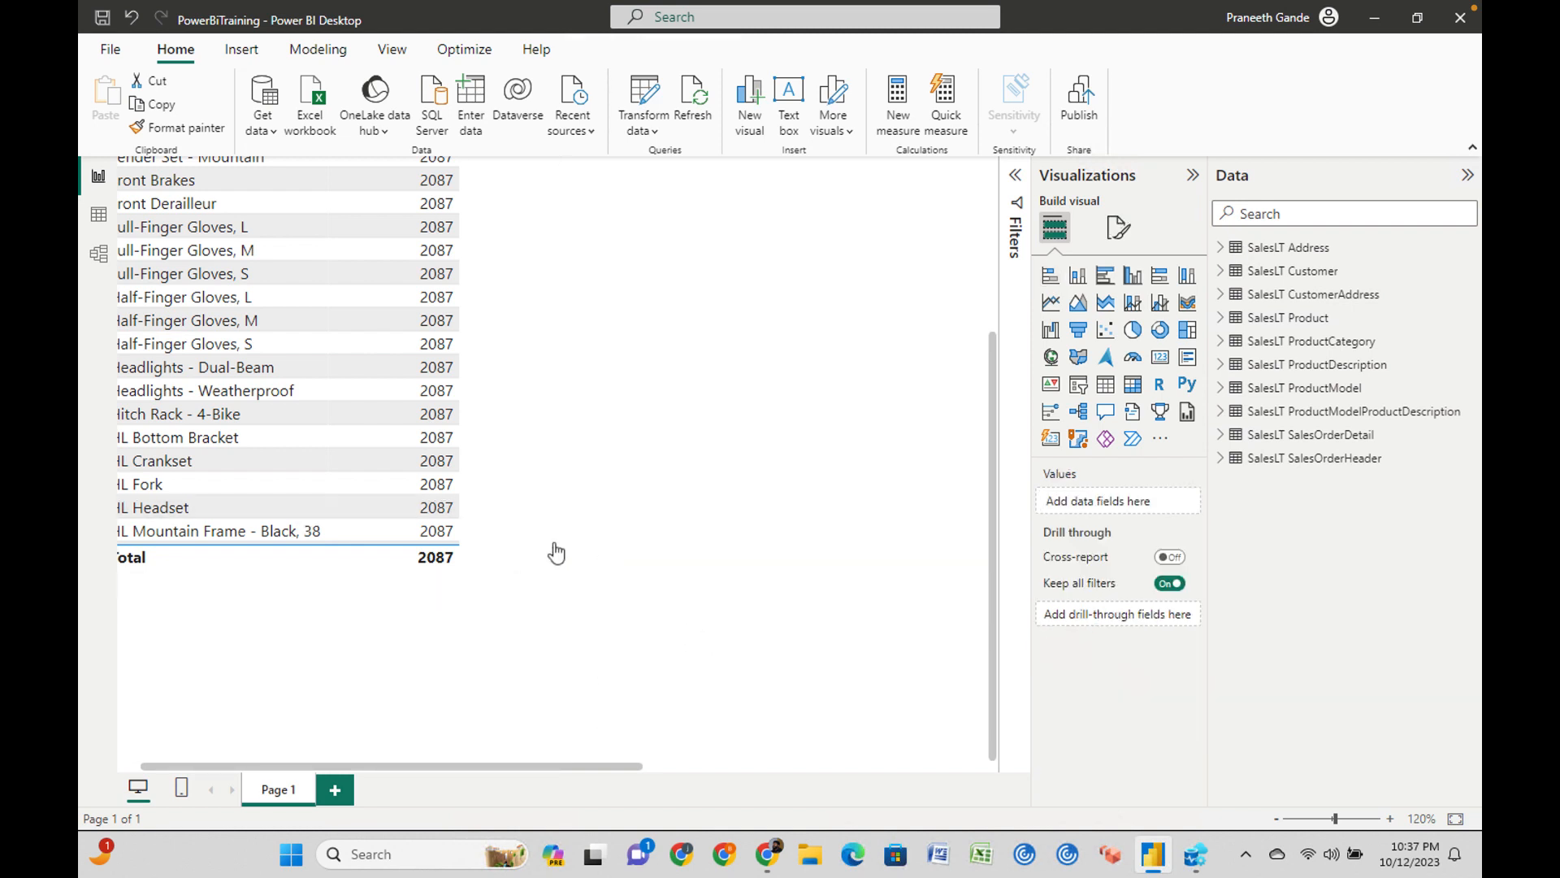
Add p.name as the first column in the query's SELECT list.
click(1195, 853)
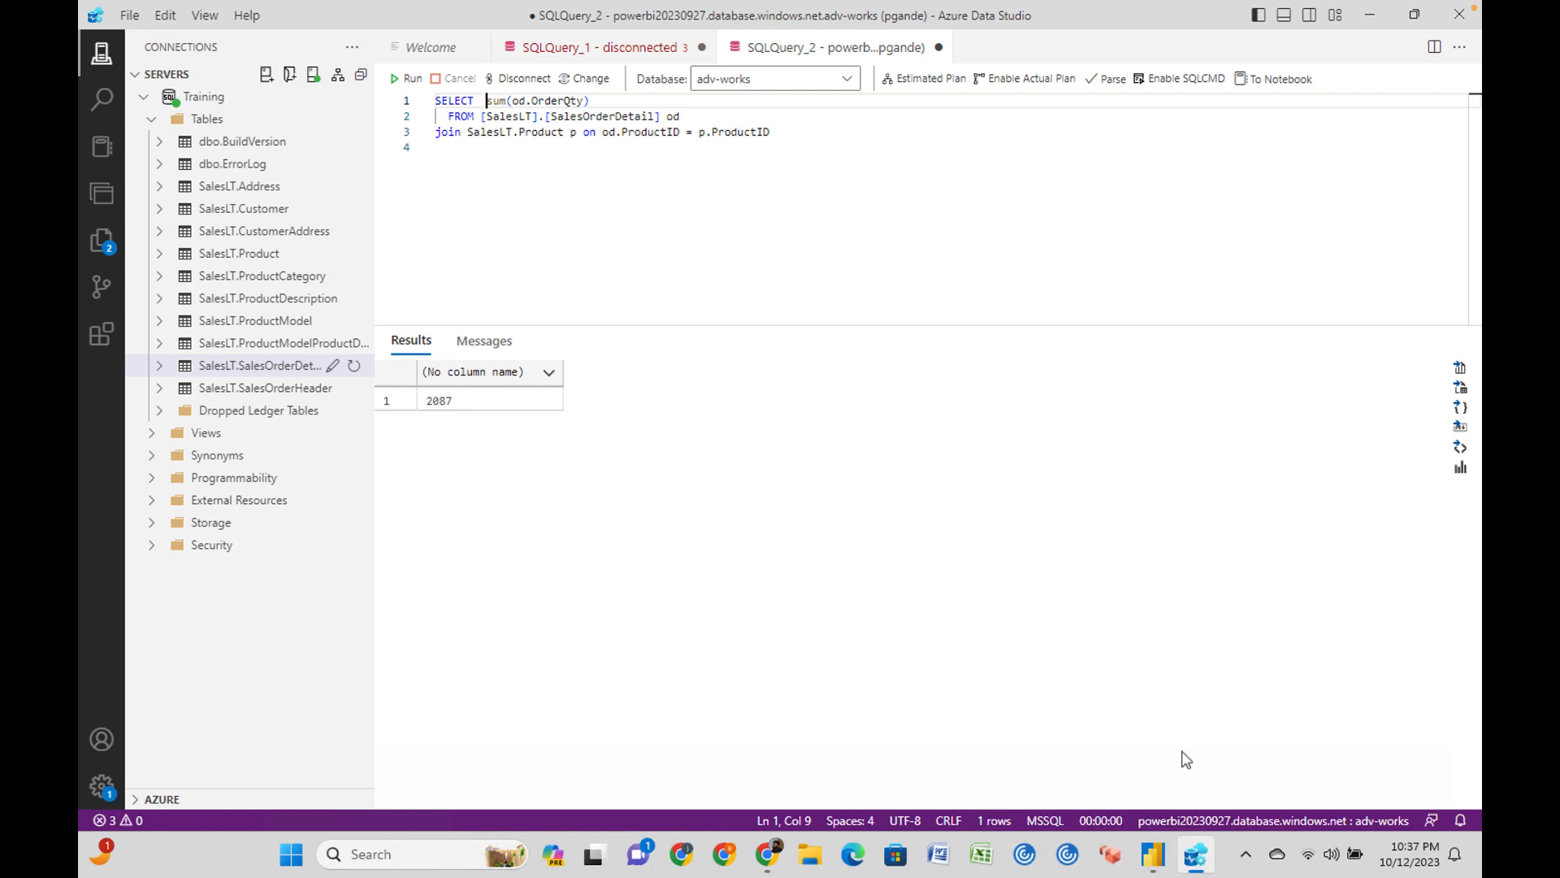
click(695, 163)
click(480, 102)
text(p.)
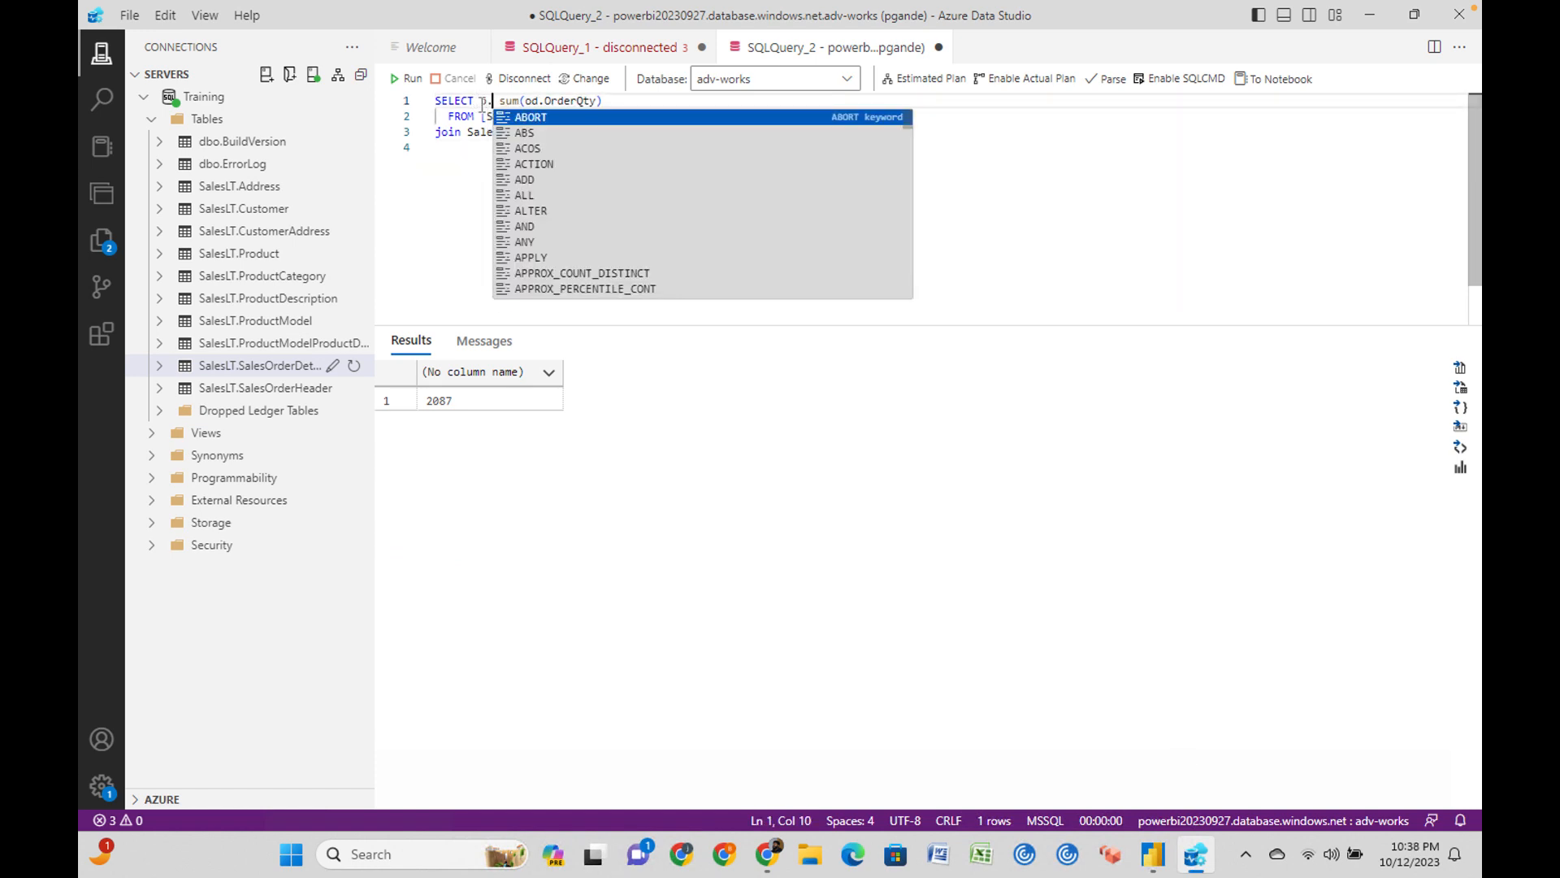
text(na)
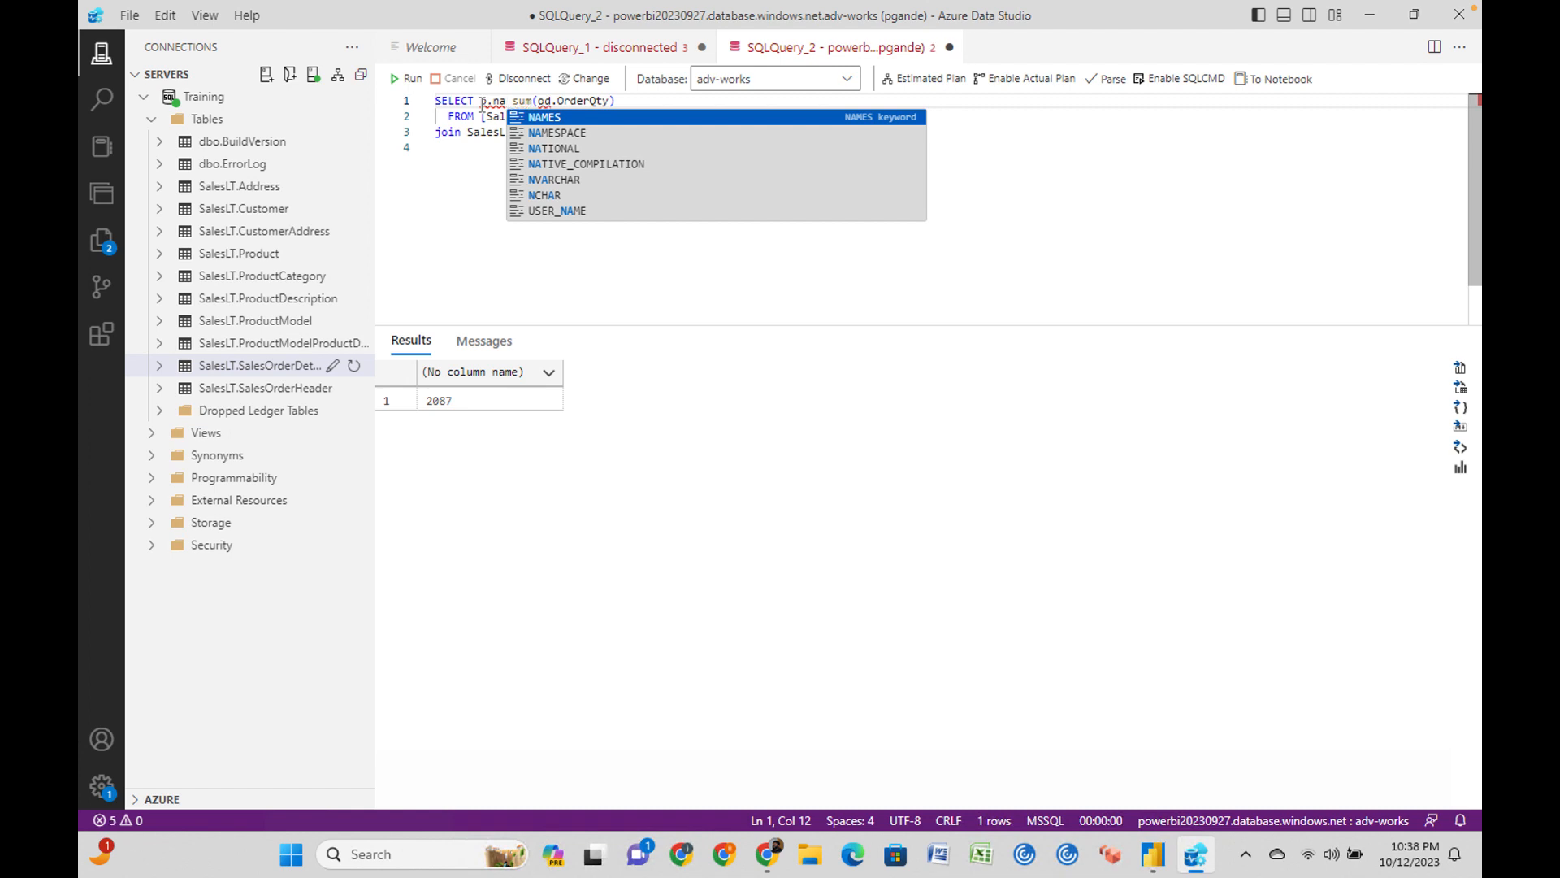
key(BackSpace)
key(BackSpace)
key(BackSpace)
key(BackSpace)
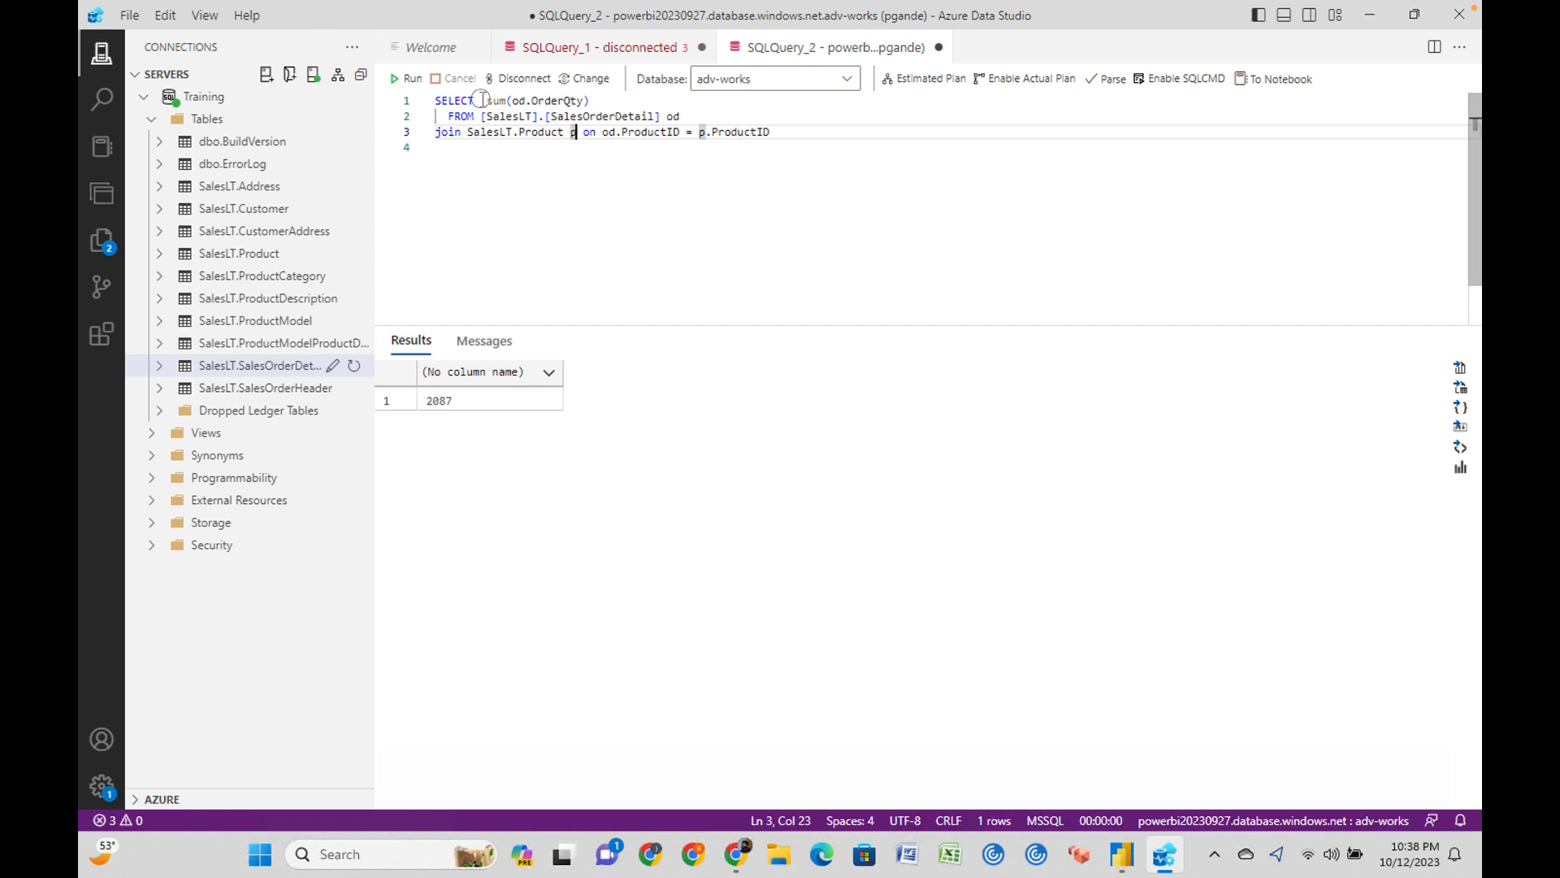
text(p.)
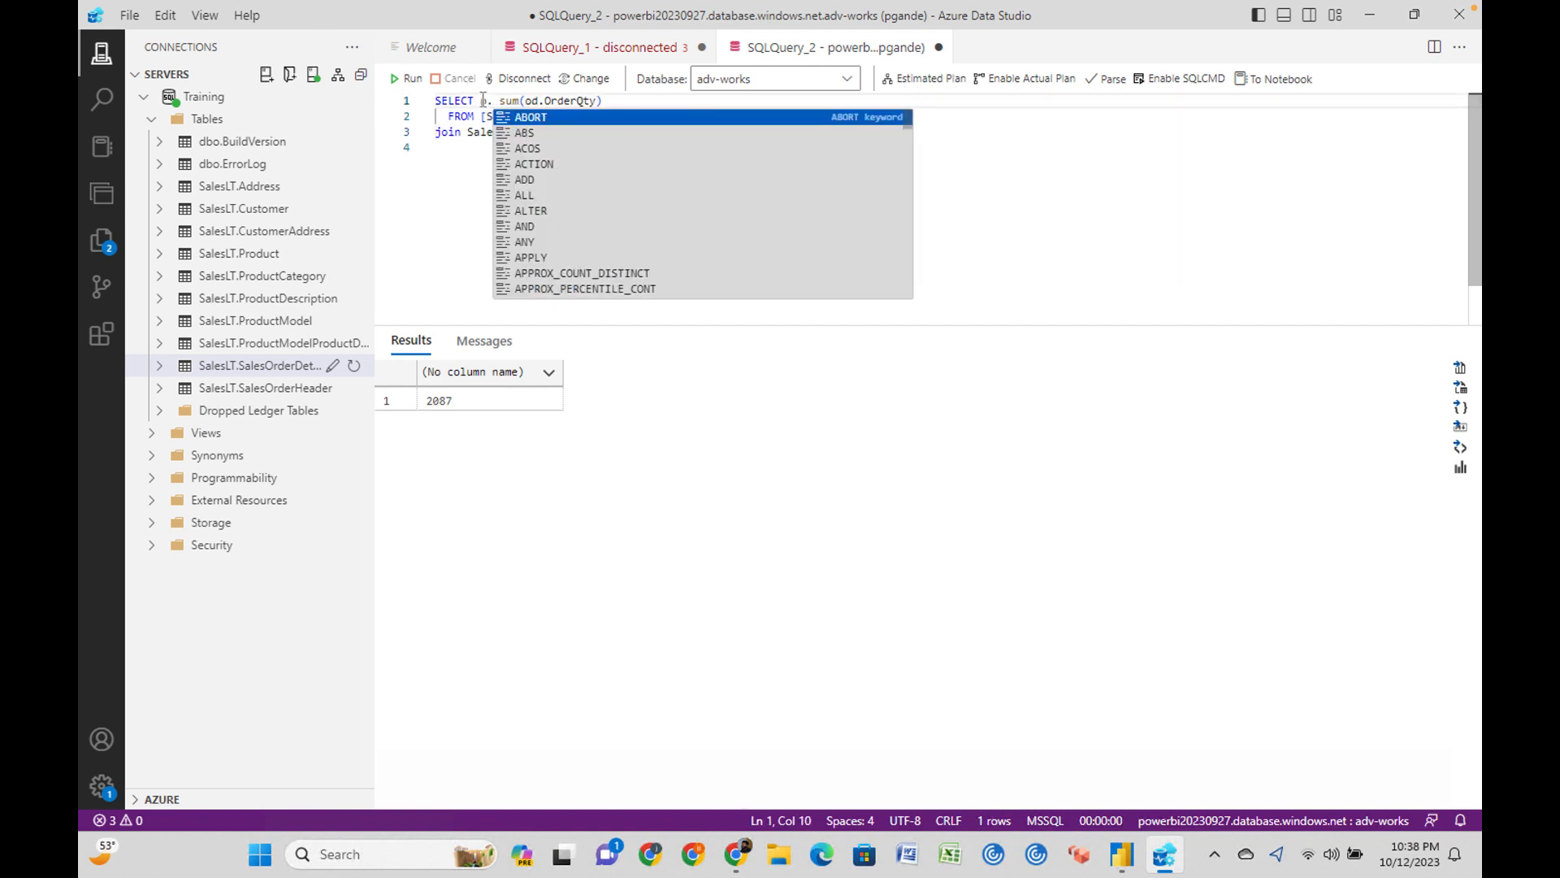
text(name)
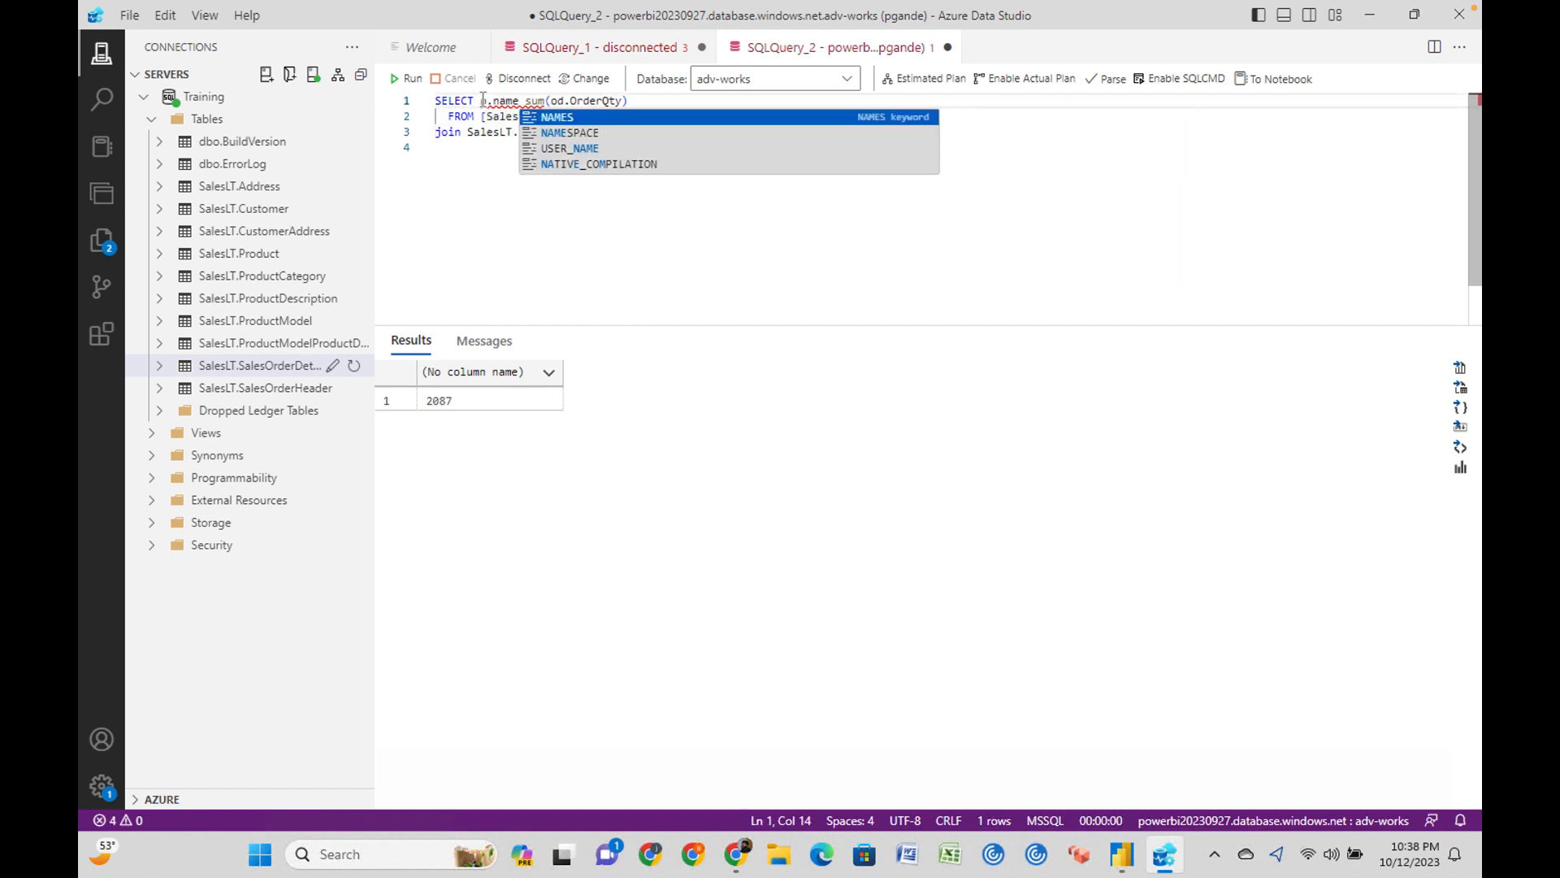
text(,)
Add 'group by p.Name' below the join line.
click(779, 139)
click(800, 132)
key(Return)
text(group buy)
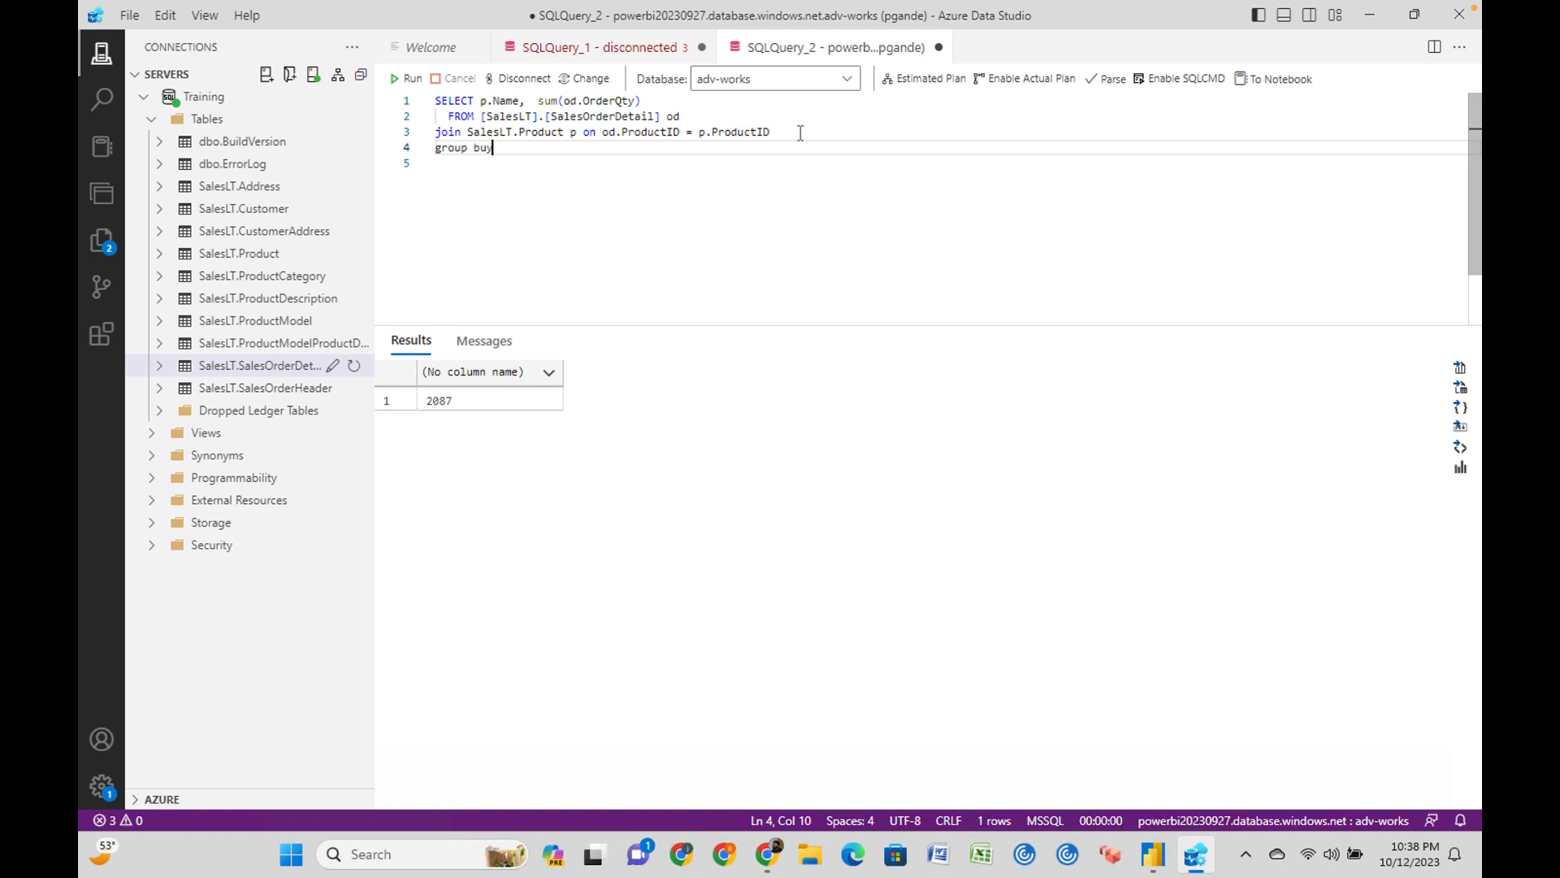
key(BackSpace)
key(BackSpace)
key(BackSpace)
text(y p.)
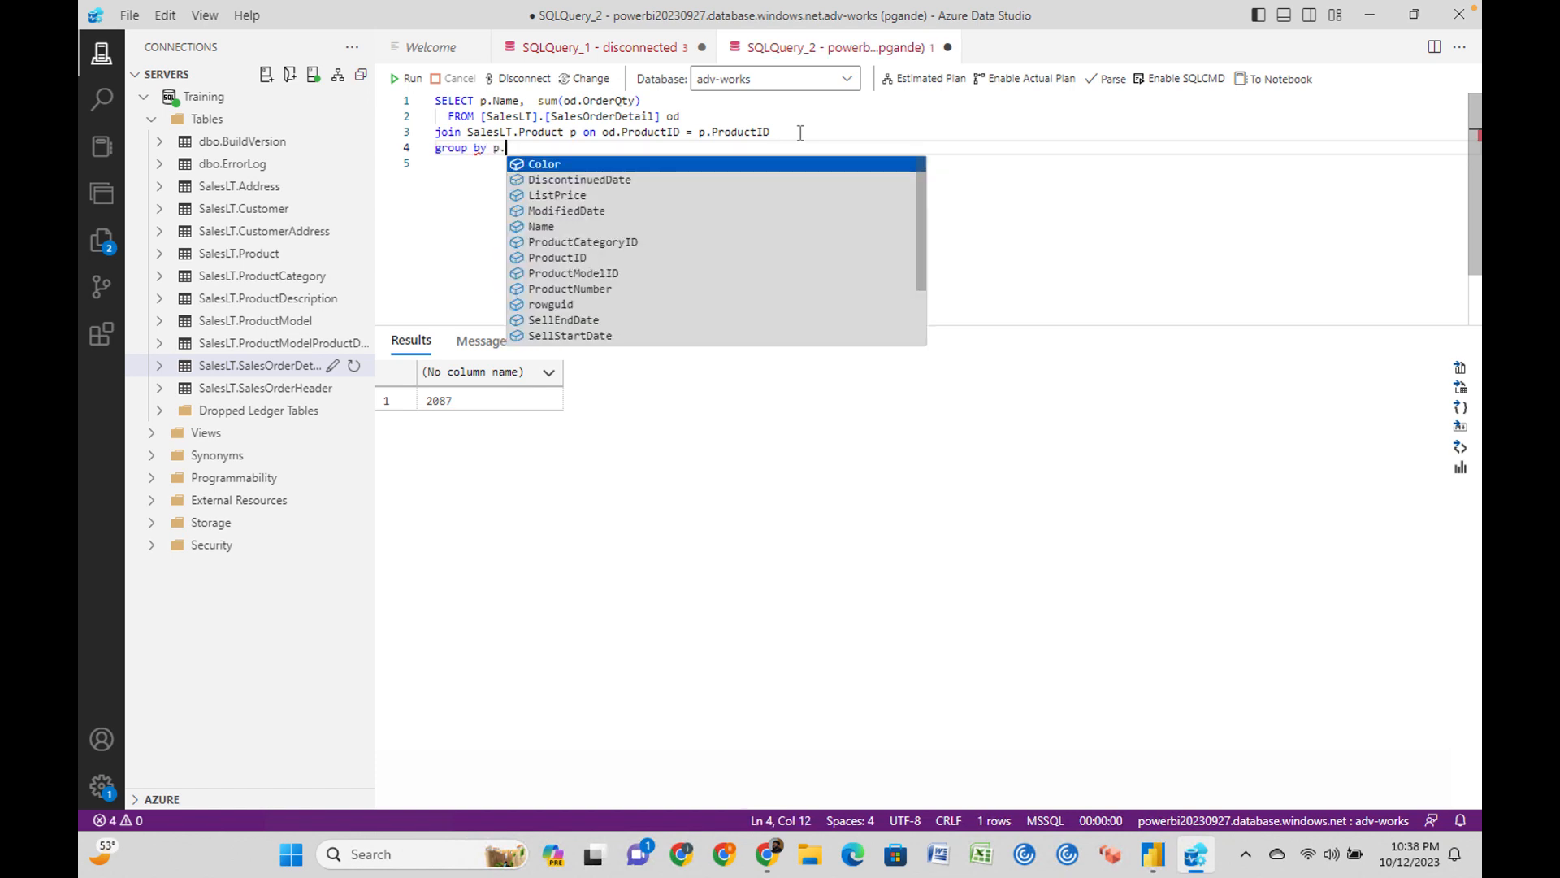
text(Name)
key(Escape)
Run the grouped query and check totals like AWC Logo Cap 52 and Bike Wash - Dissolver 55.
click(625, 186)
drag(551, 153, 330, 70)
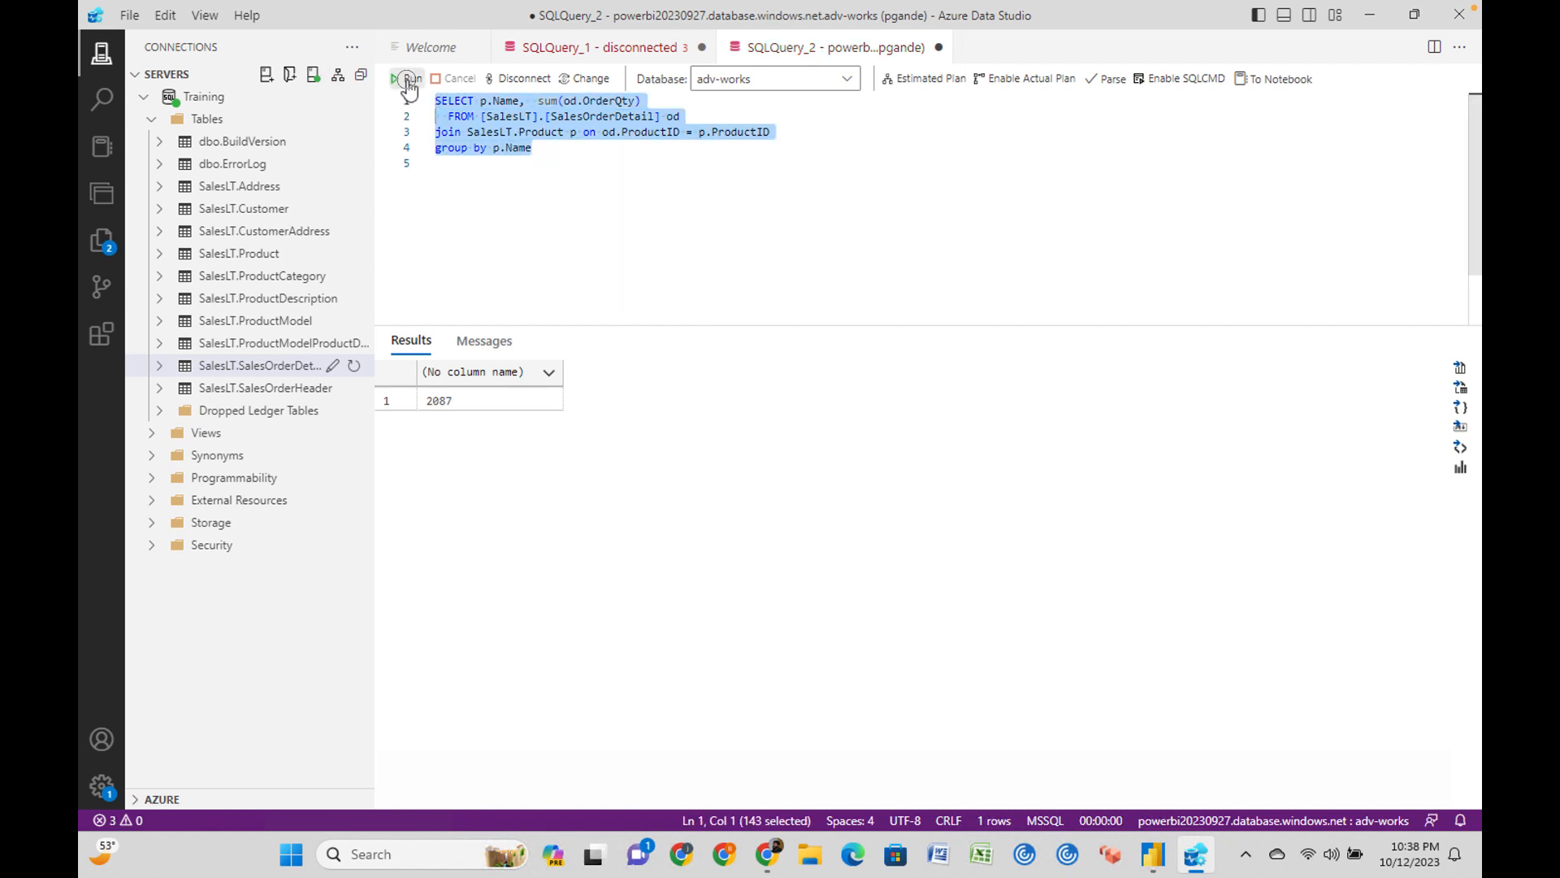
key(F5)
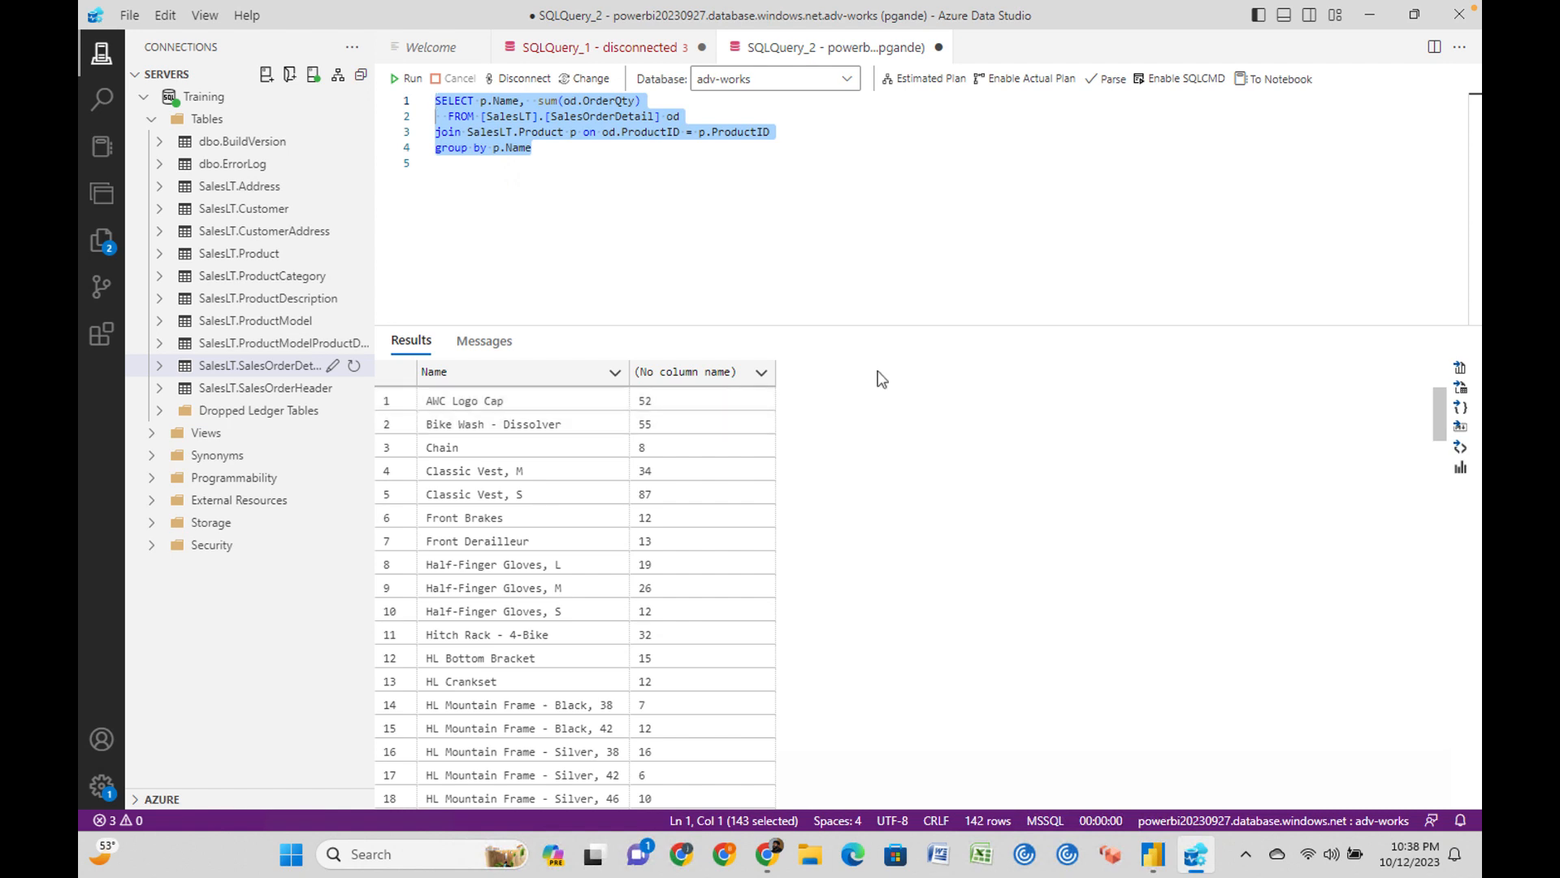
click(925, 193)
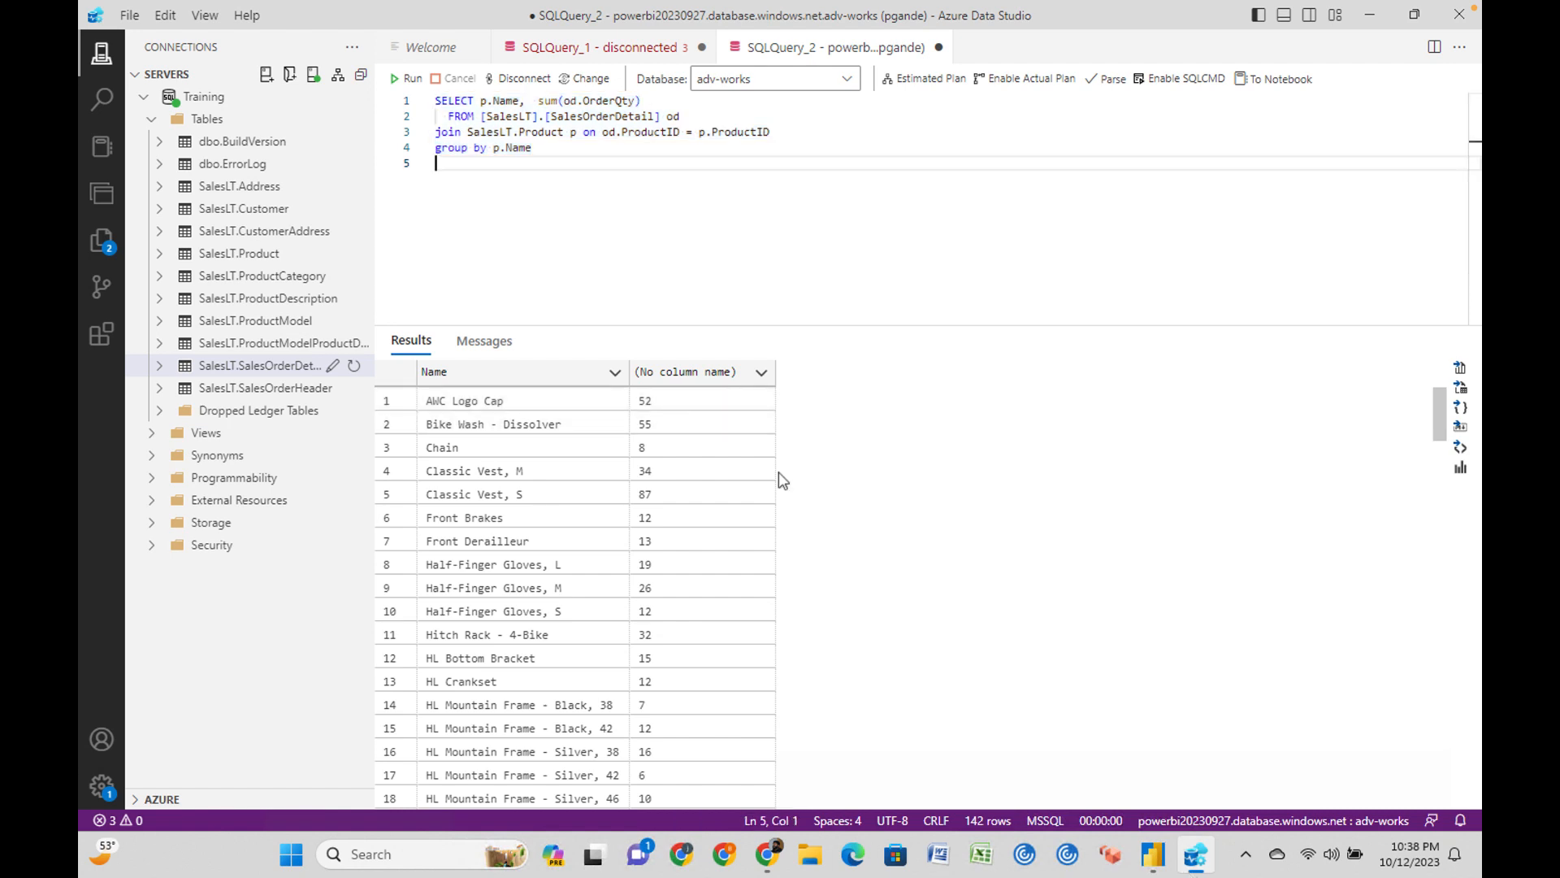
click(491, 405)
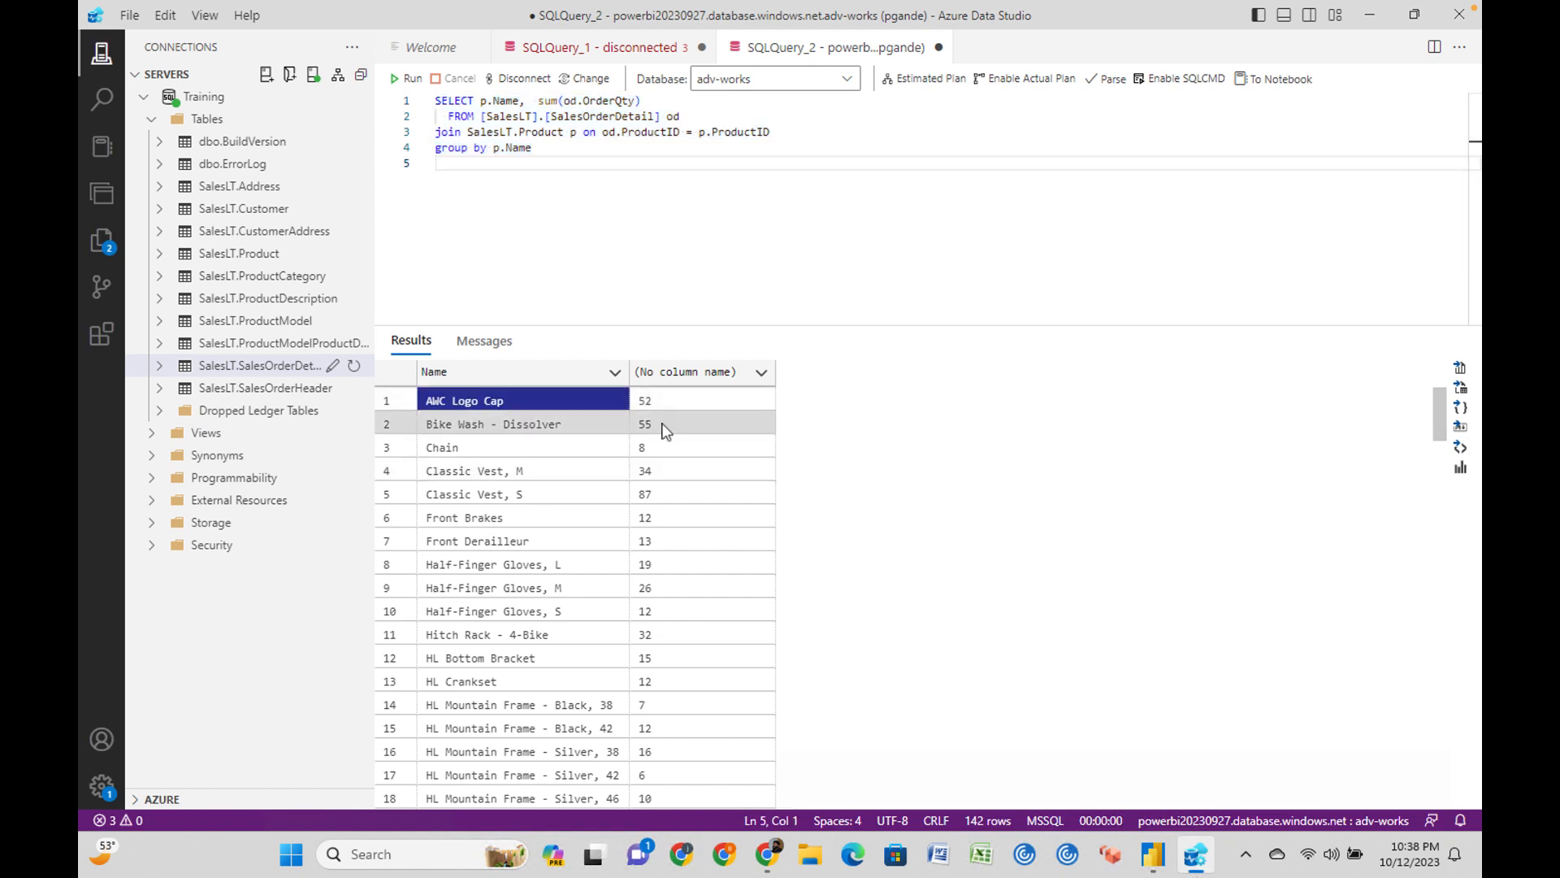
click(682, 406)
click(549, 429)
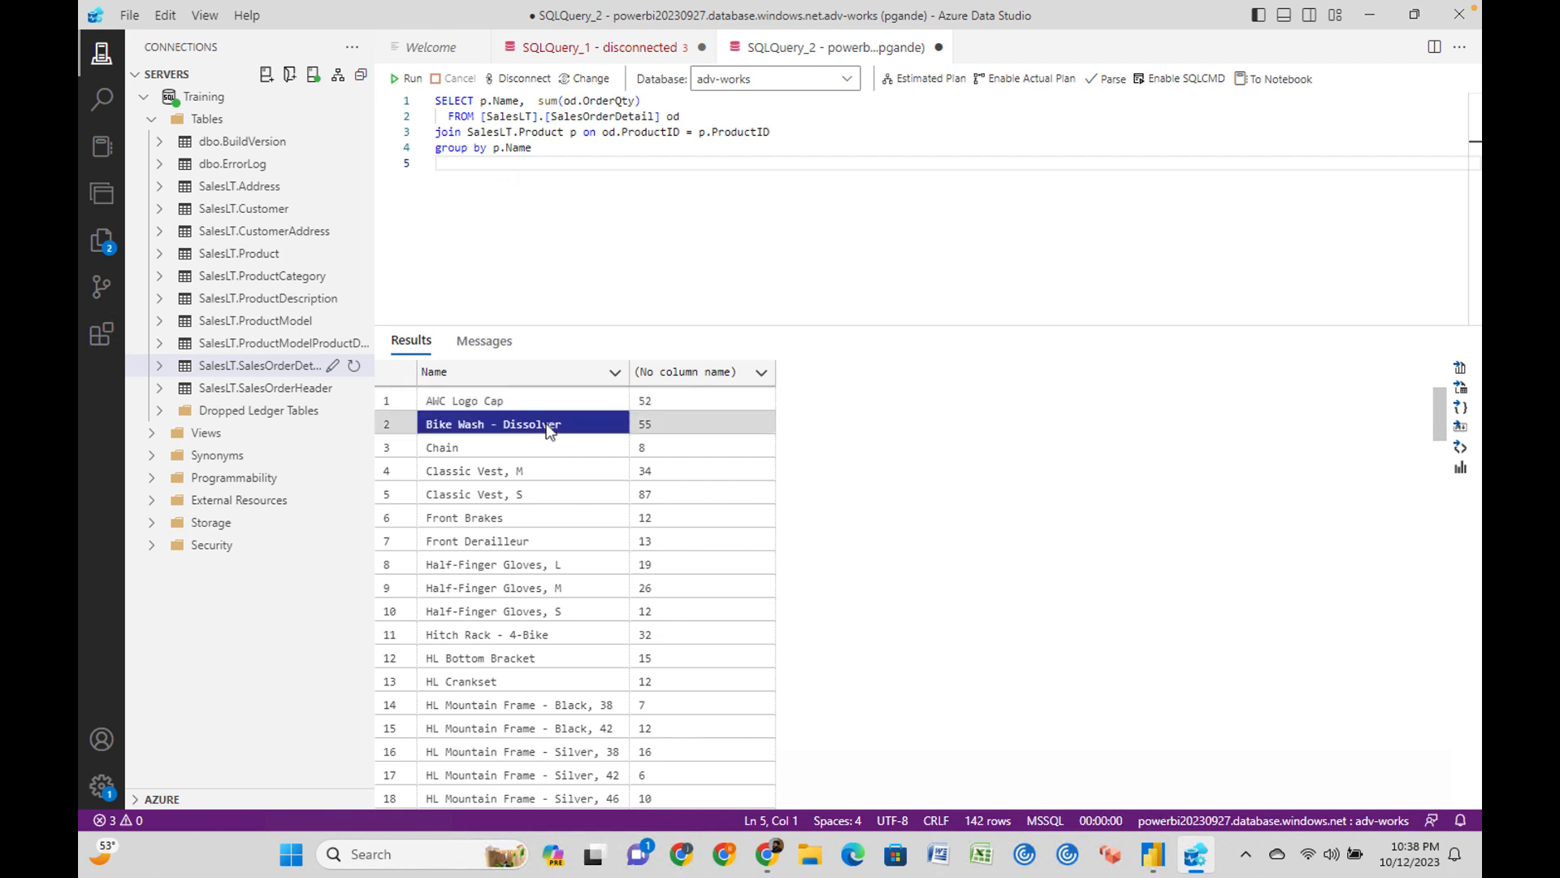
click(655, 427)
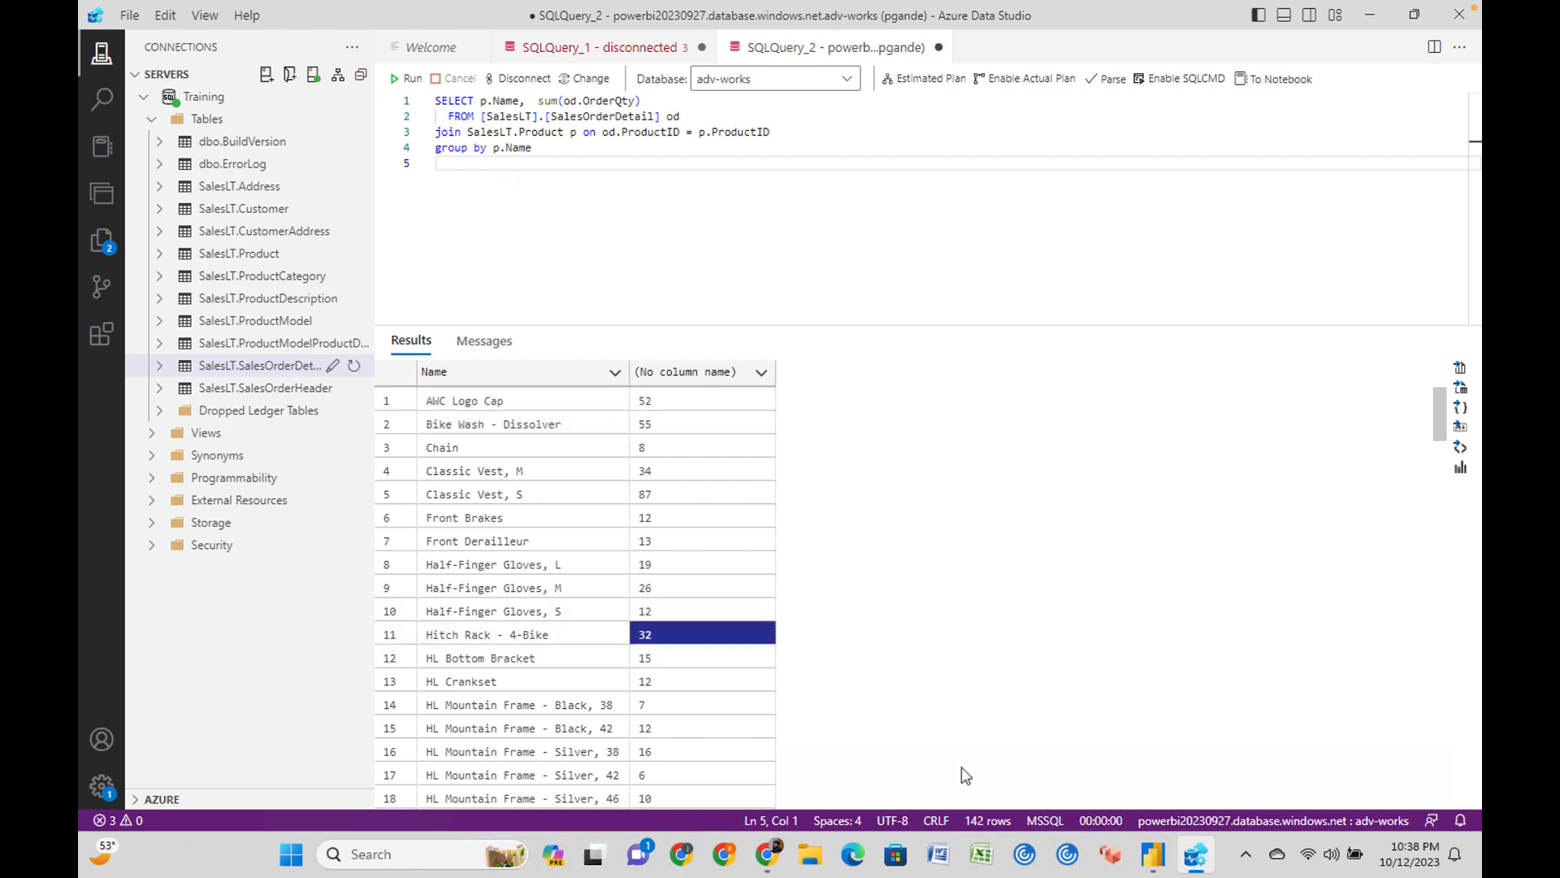
click(1152, 854)
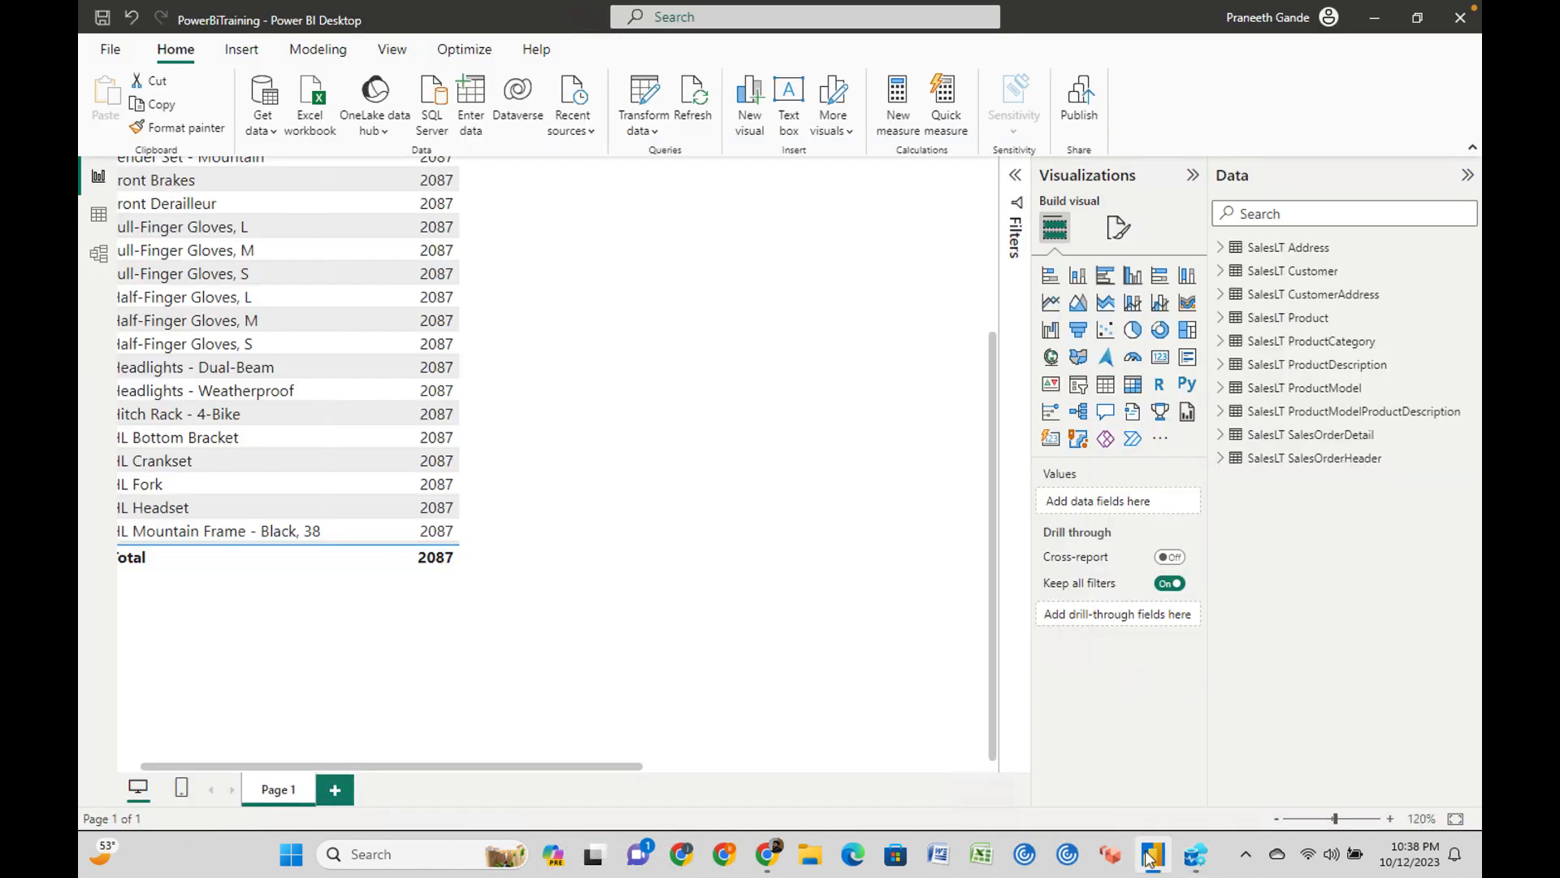
Select the Name and Sum of OrderQty table and scroll it fully into view.
click(327, 345)
scroll(307, 334, up, 3)
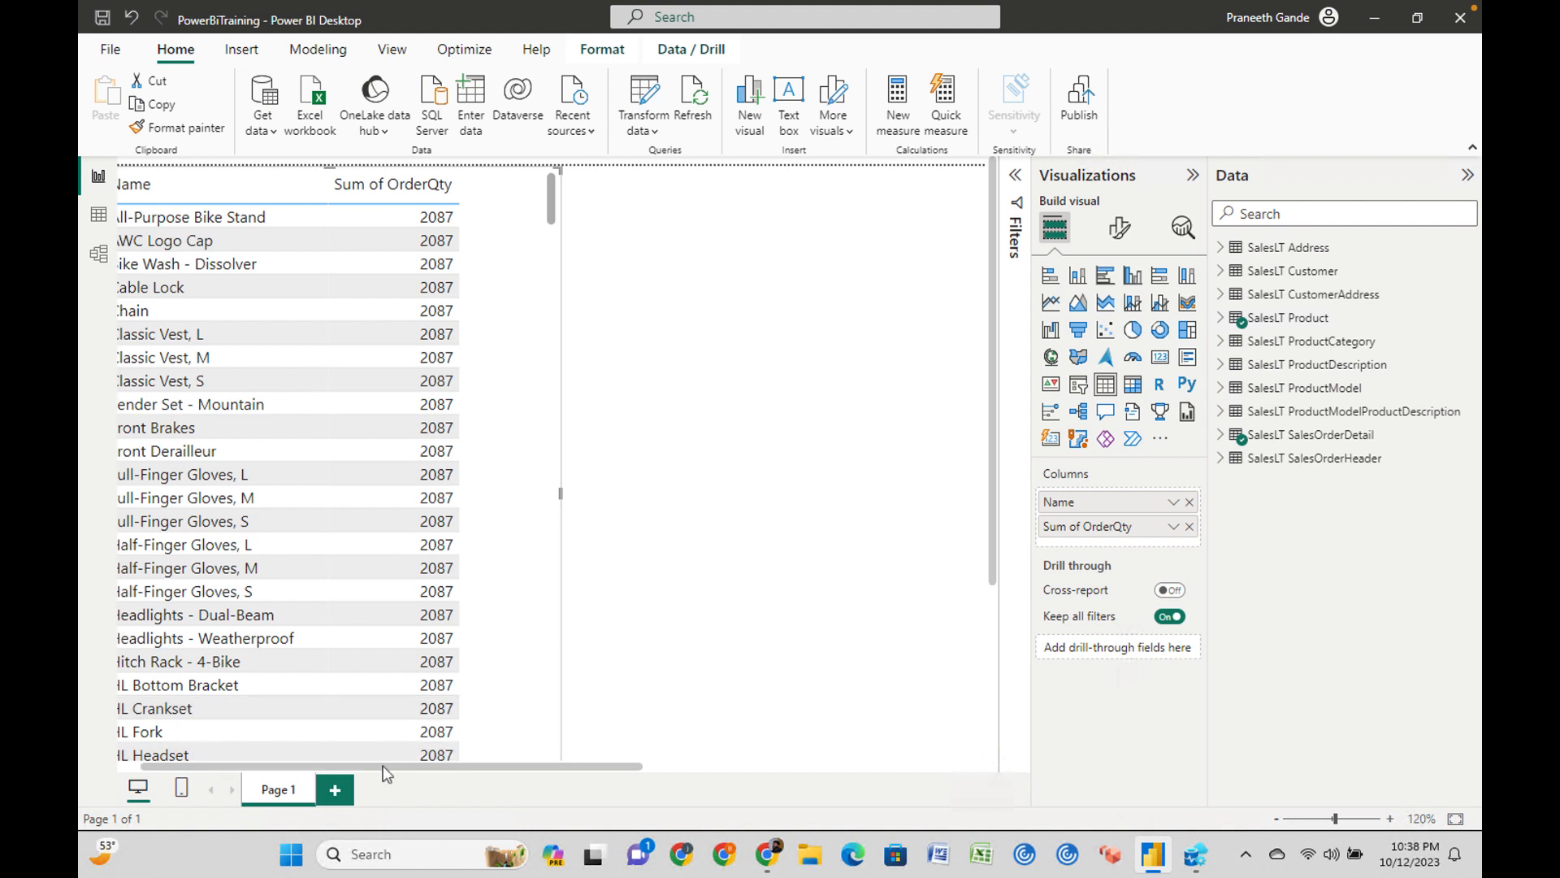
drag(384, 767, 359, 766)
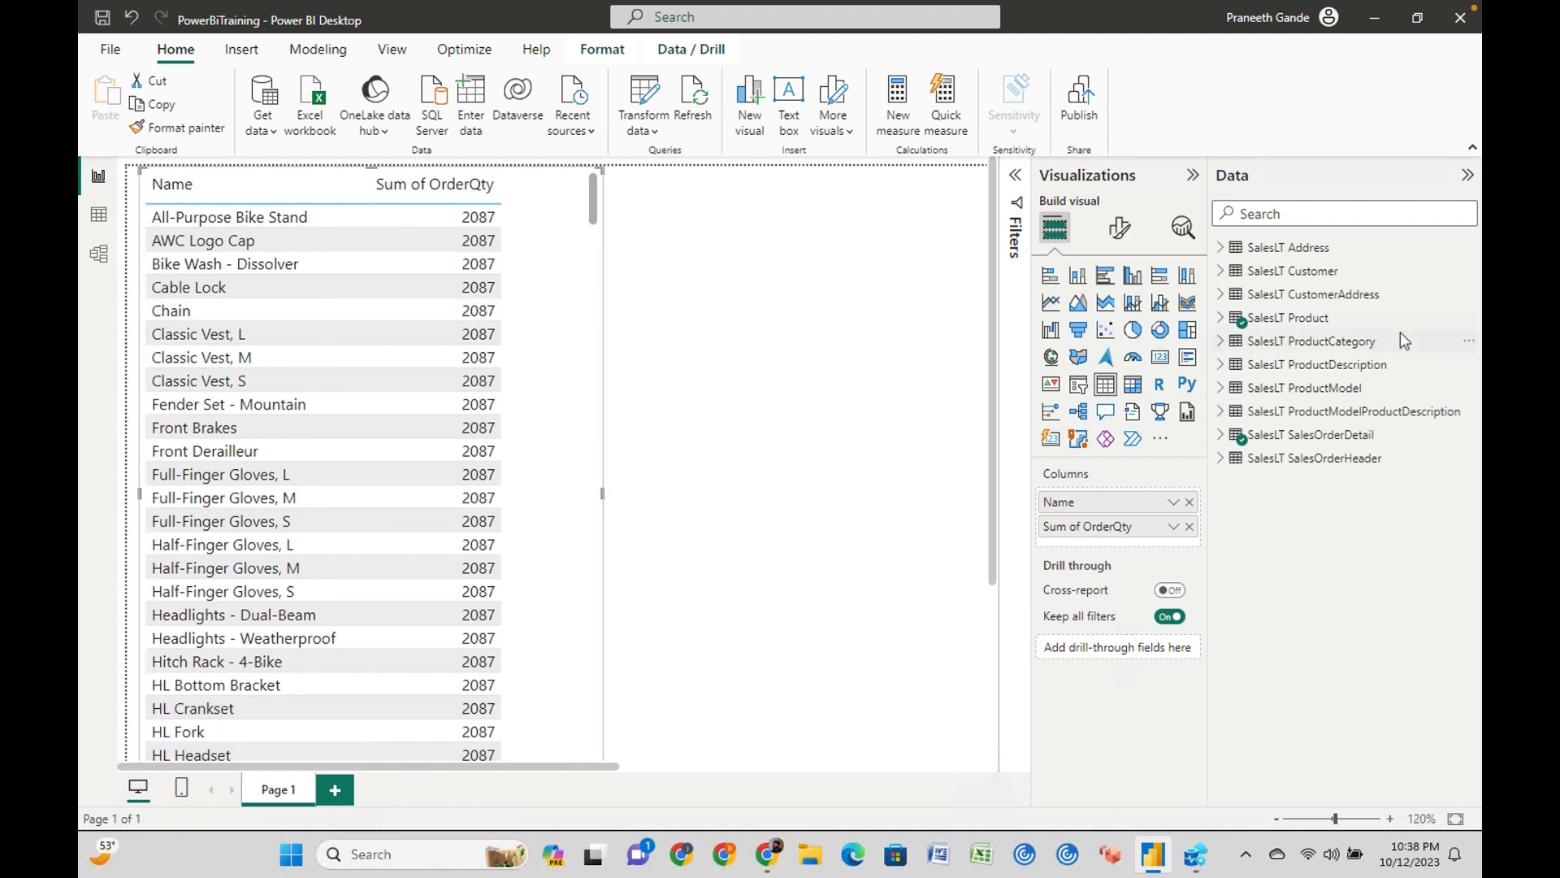
Highlight the ProductID ON condition in the SQL query, then open Power BI's model diagram.
click(1196, 854)
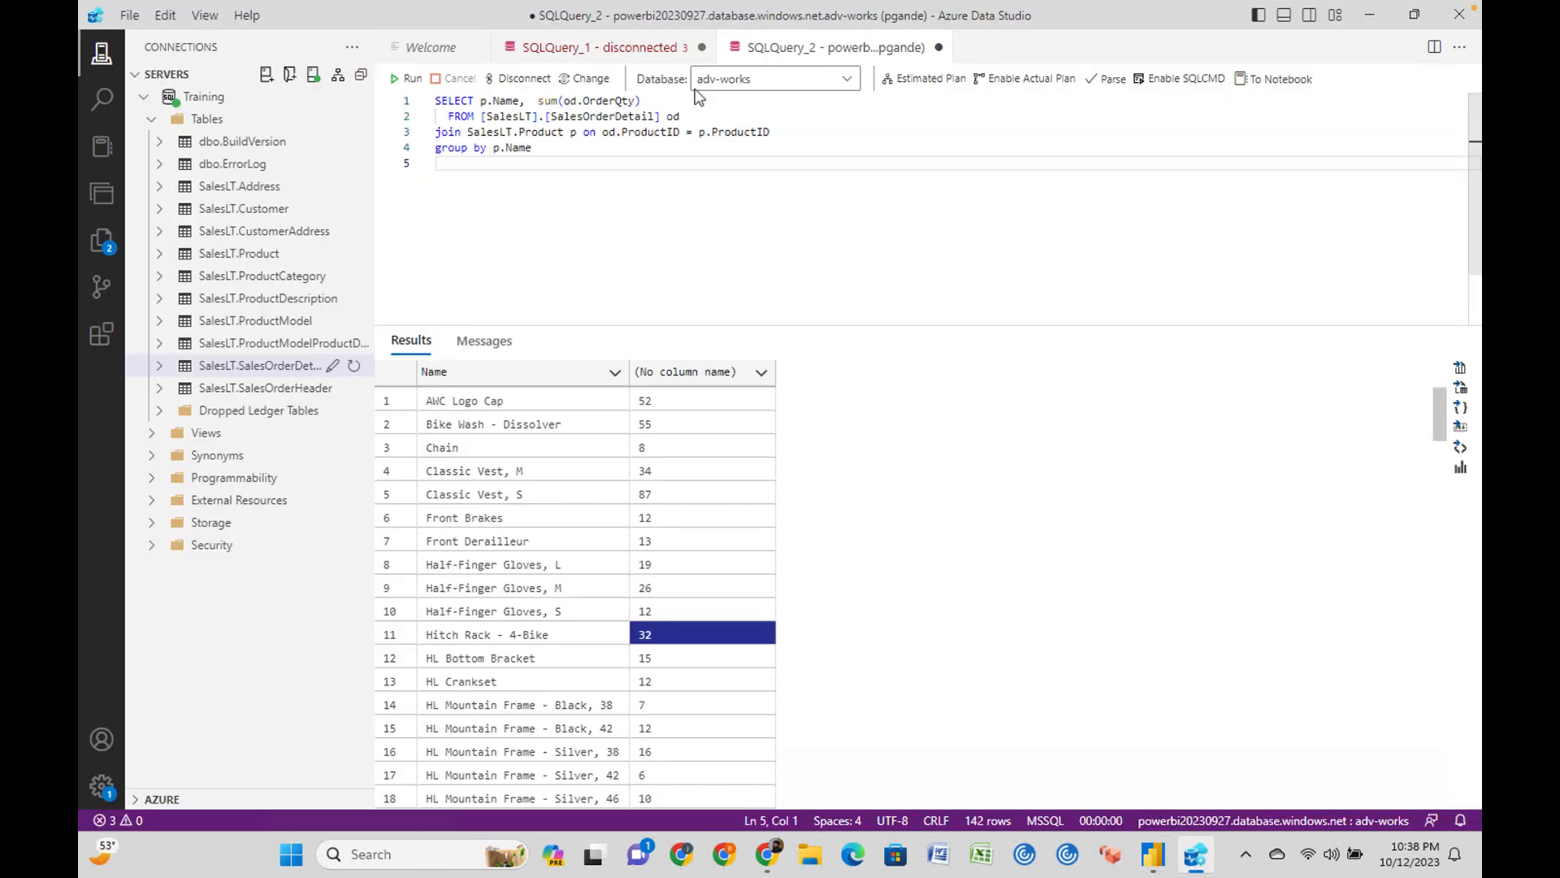
click(719, 226)
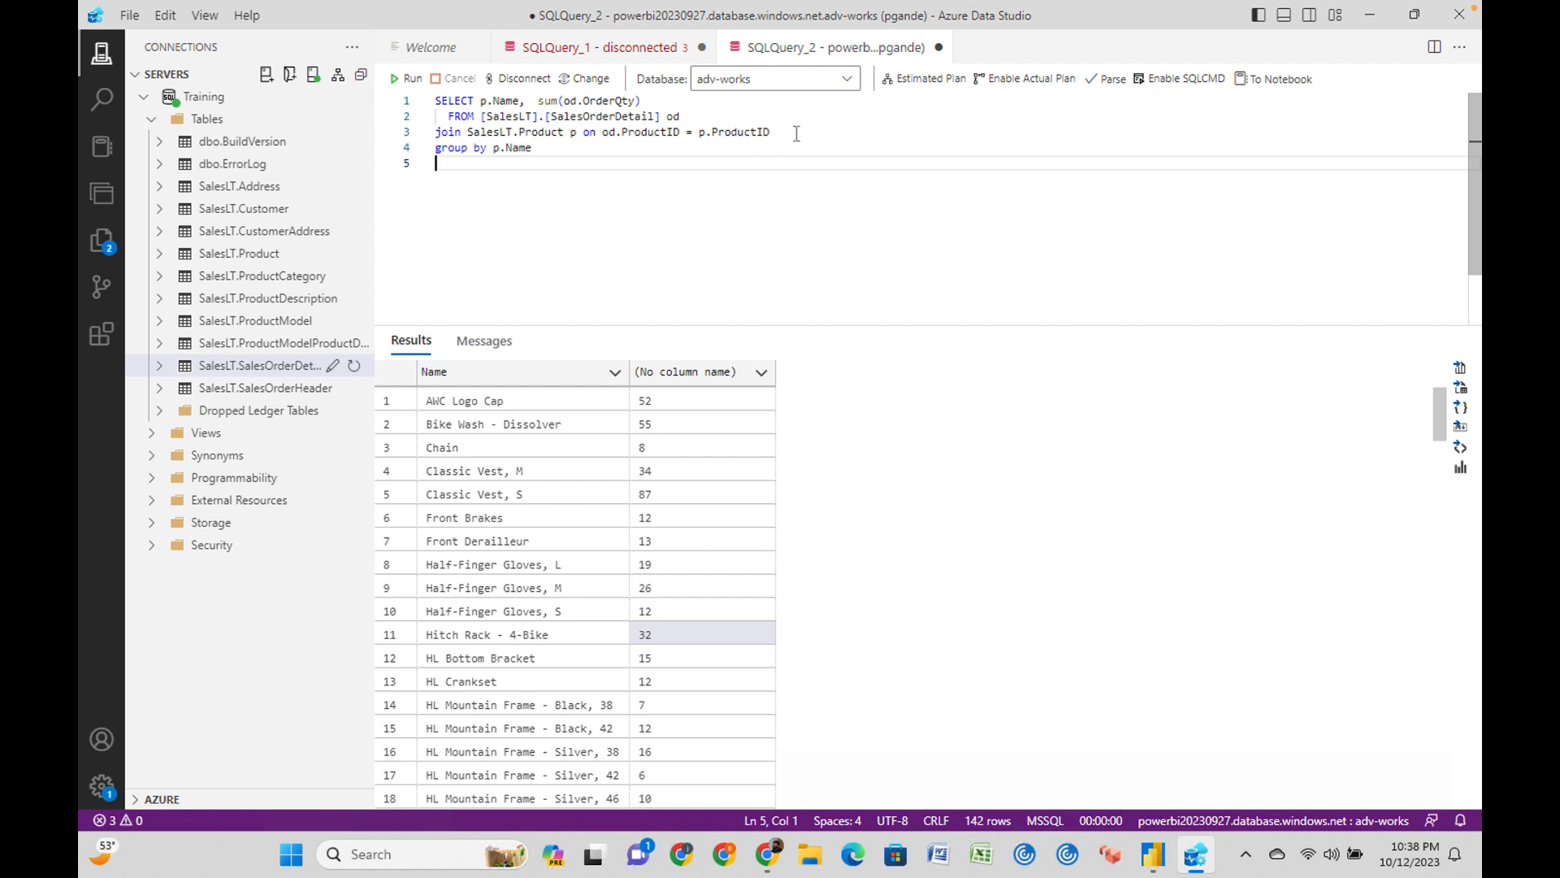
drag(796, 134, 610, 133)
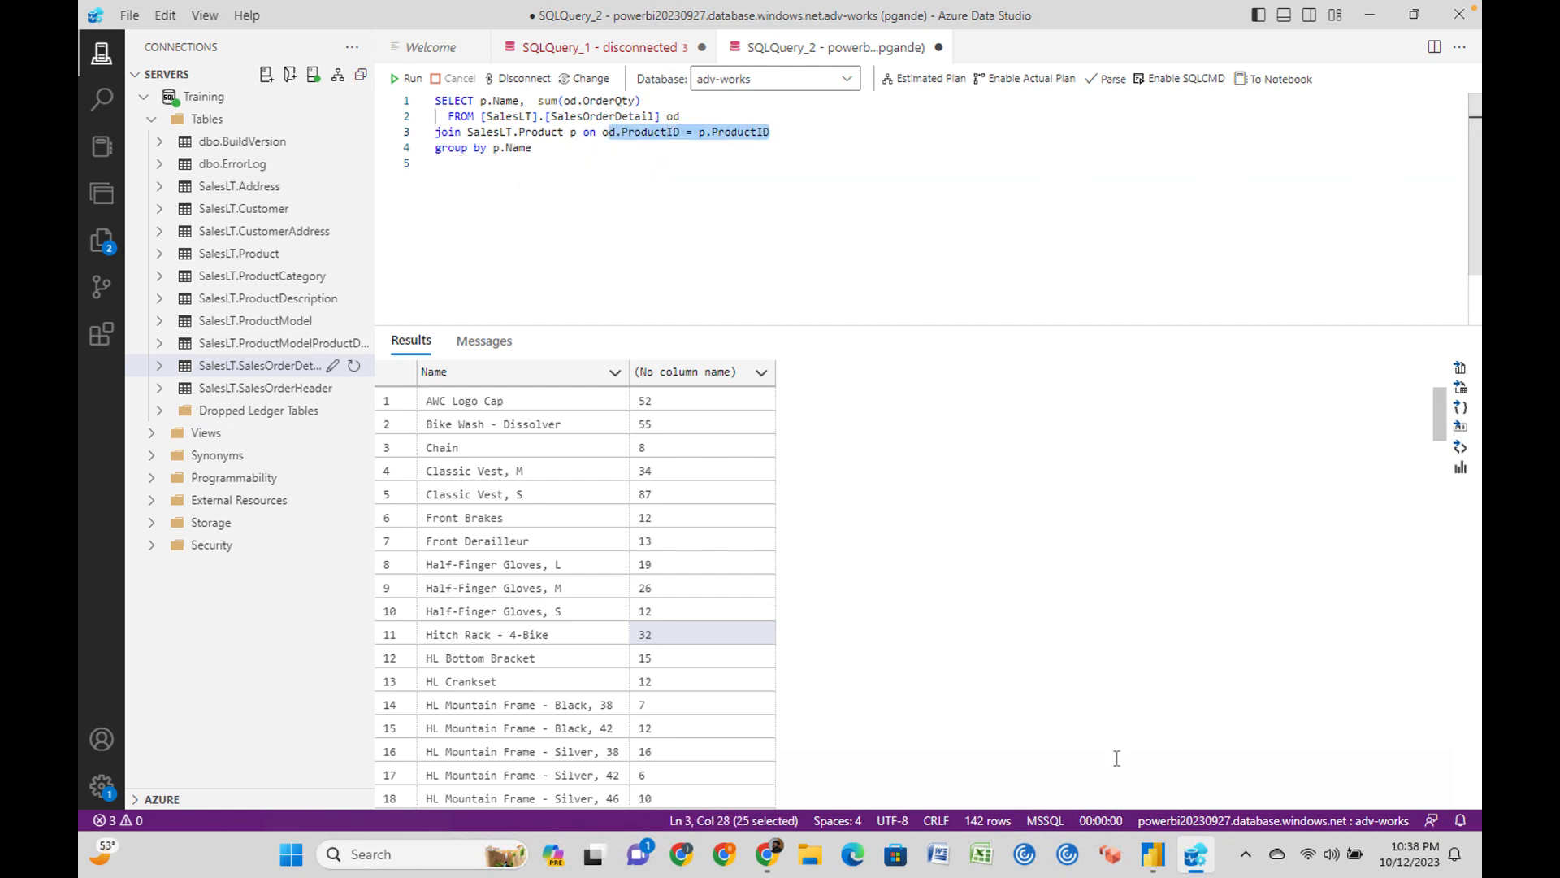
click(1154, 854)
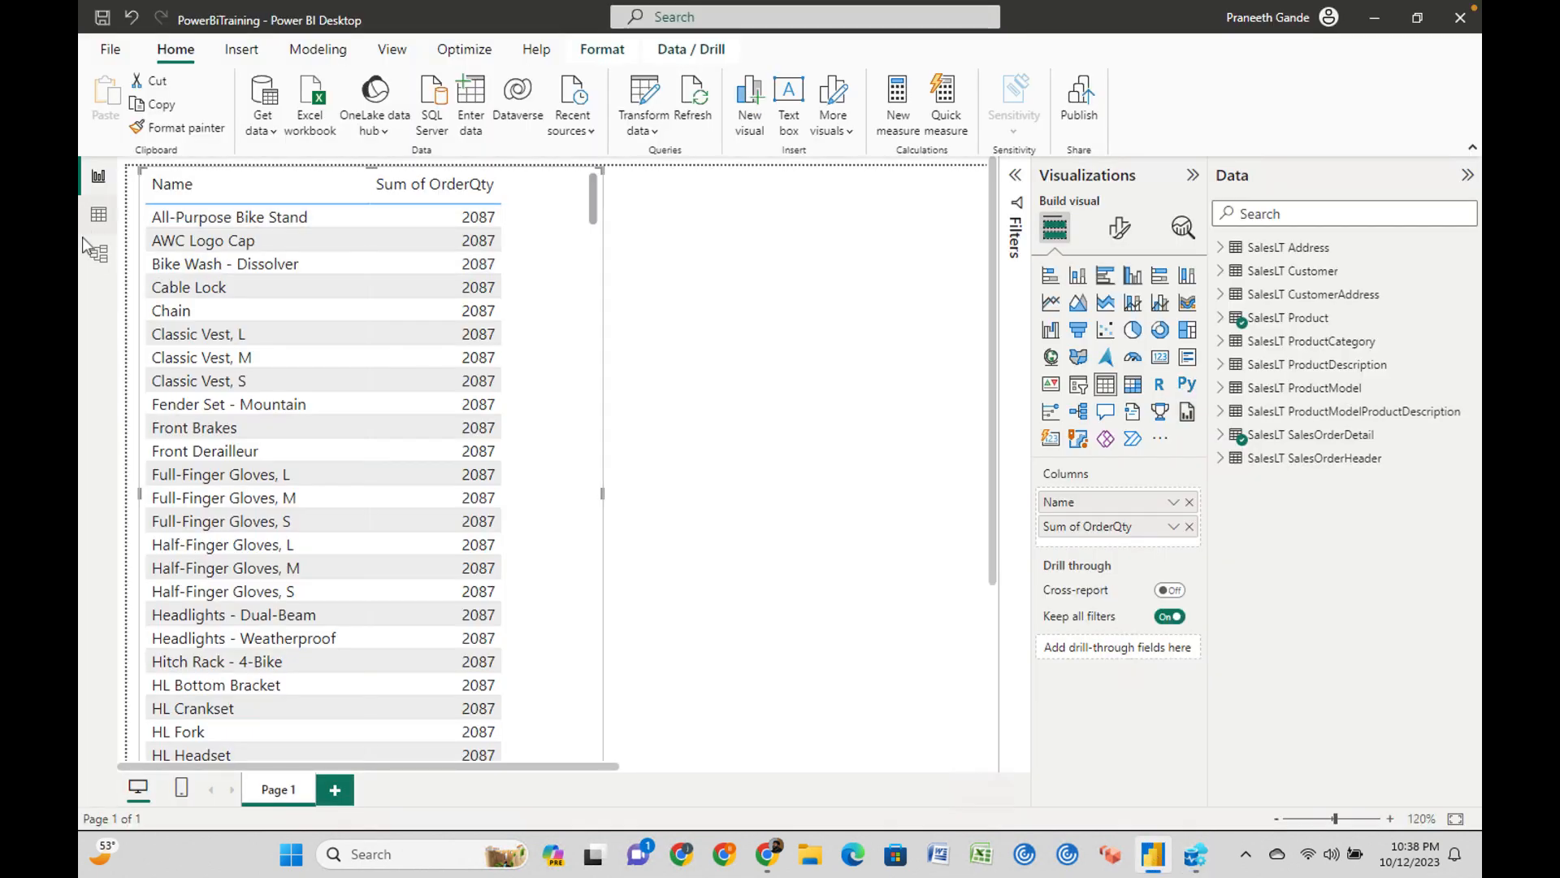
click(91, 256)
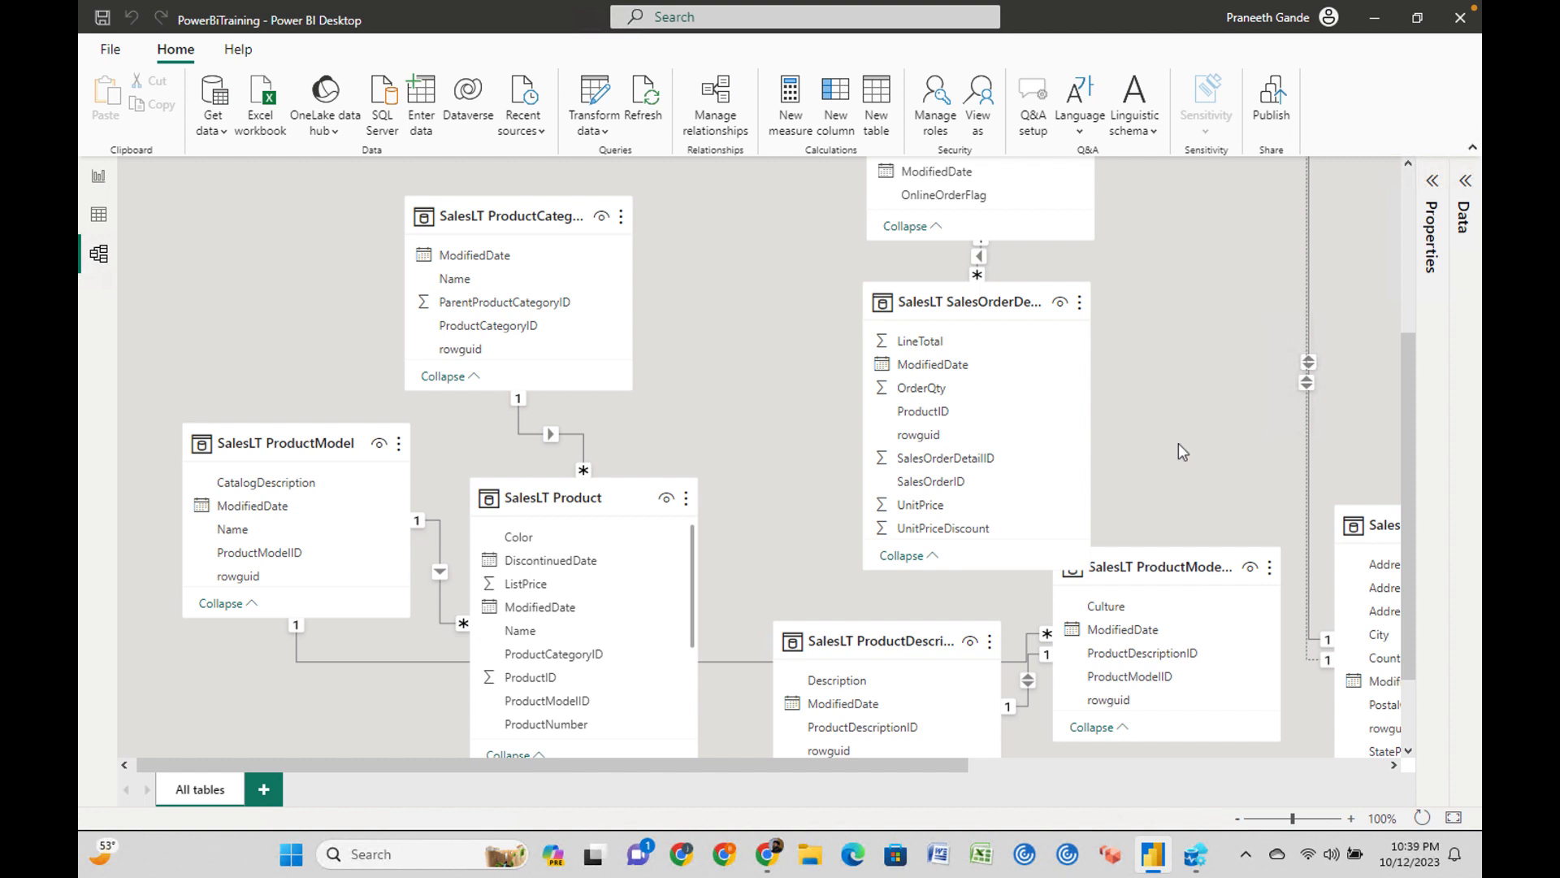
Rearrange the diagram and inspect SalesOrderDetail and the Product Name field, finding no relationship.
scroll(1180, 447, down, 1)
drag(1151, 540, 1156, 601)
click(902, 274)
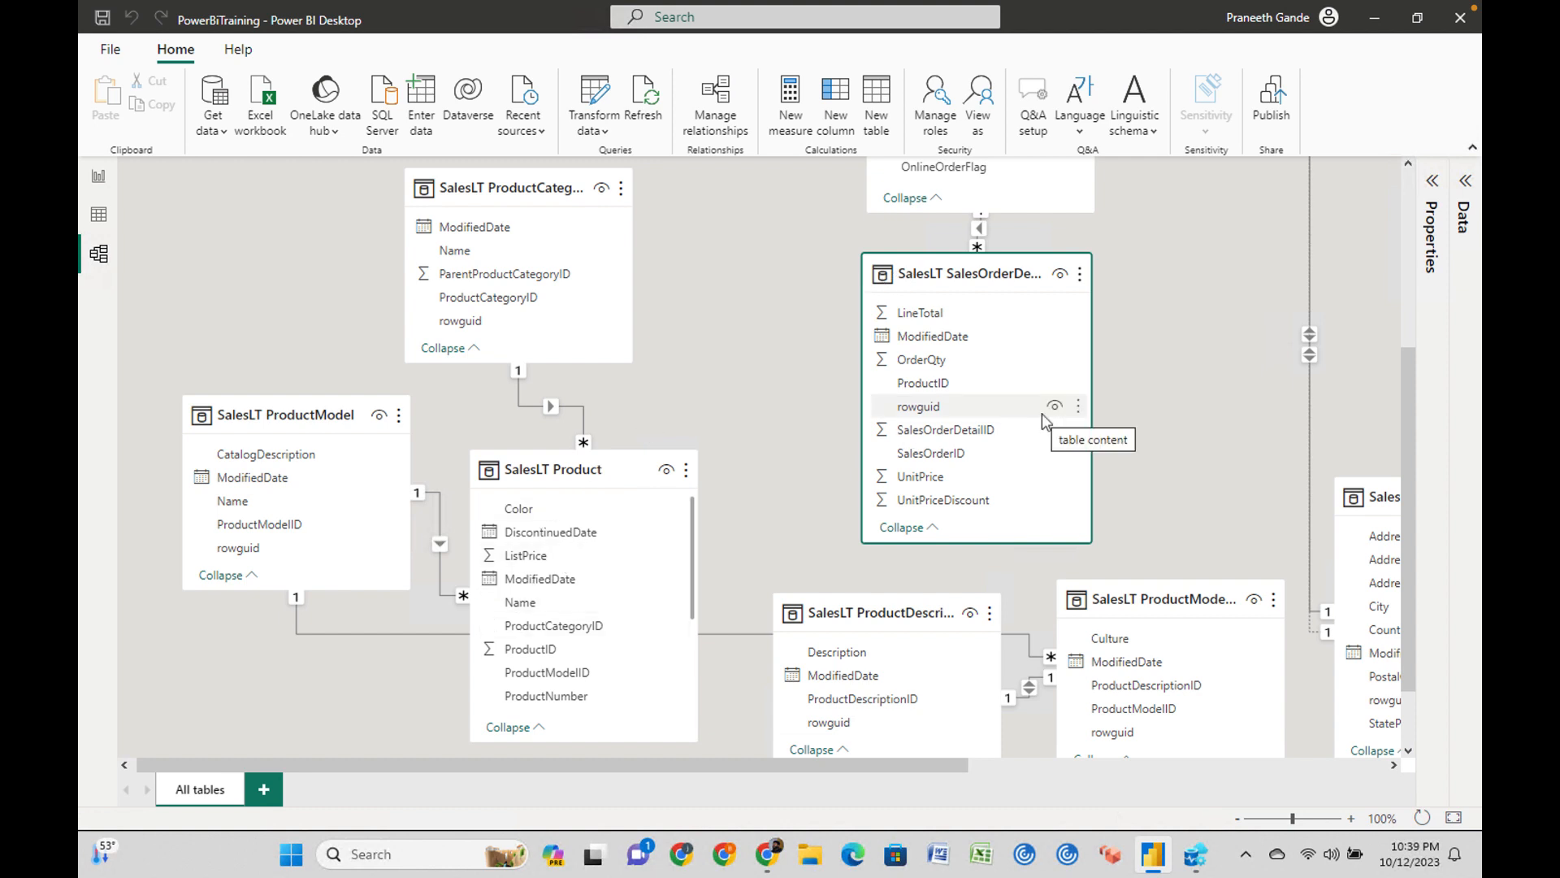
click(577, 615)
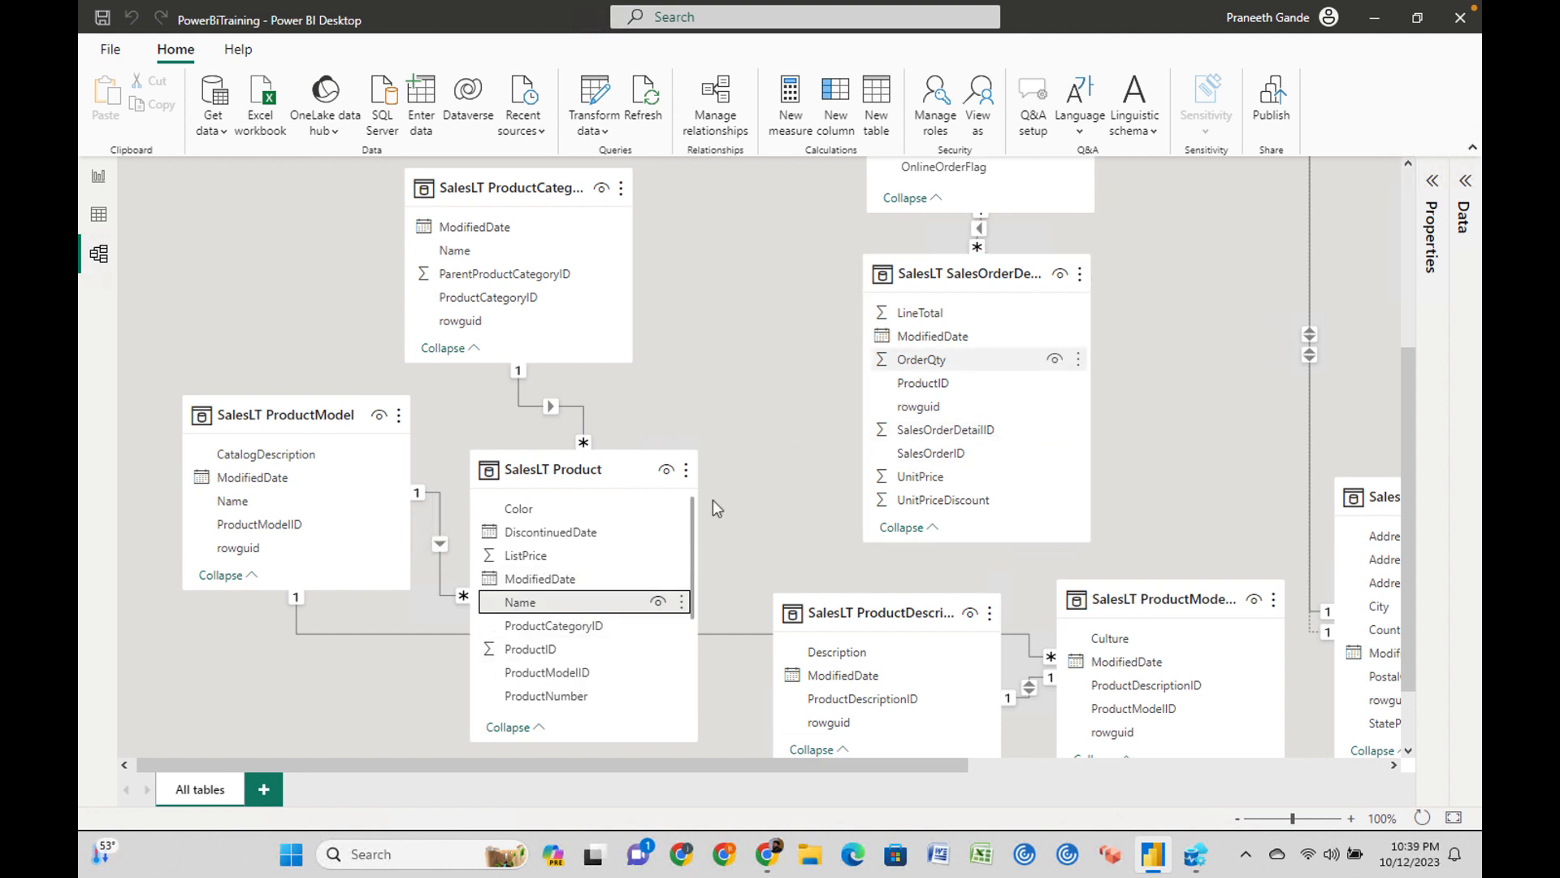
click(1201, 859)
Inspect the join line and od alias, and remove the comment marker from the join line.
click(679, 229)
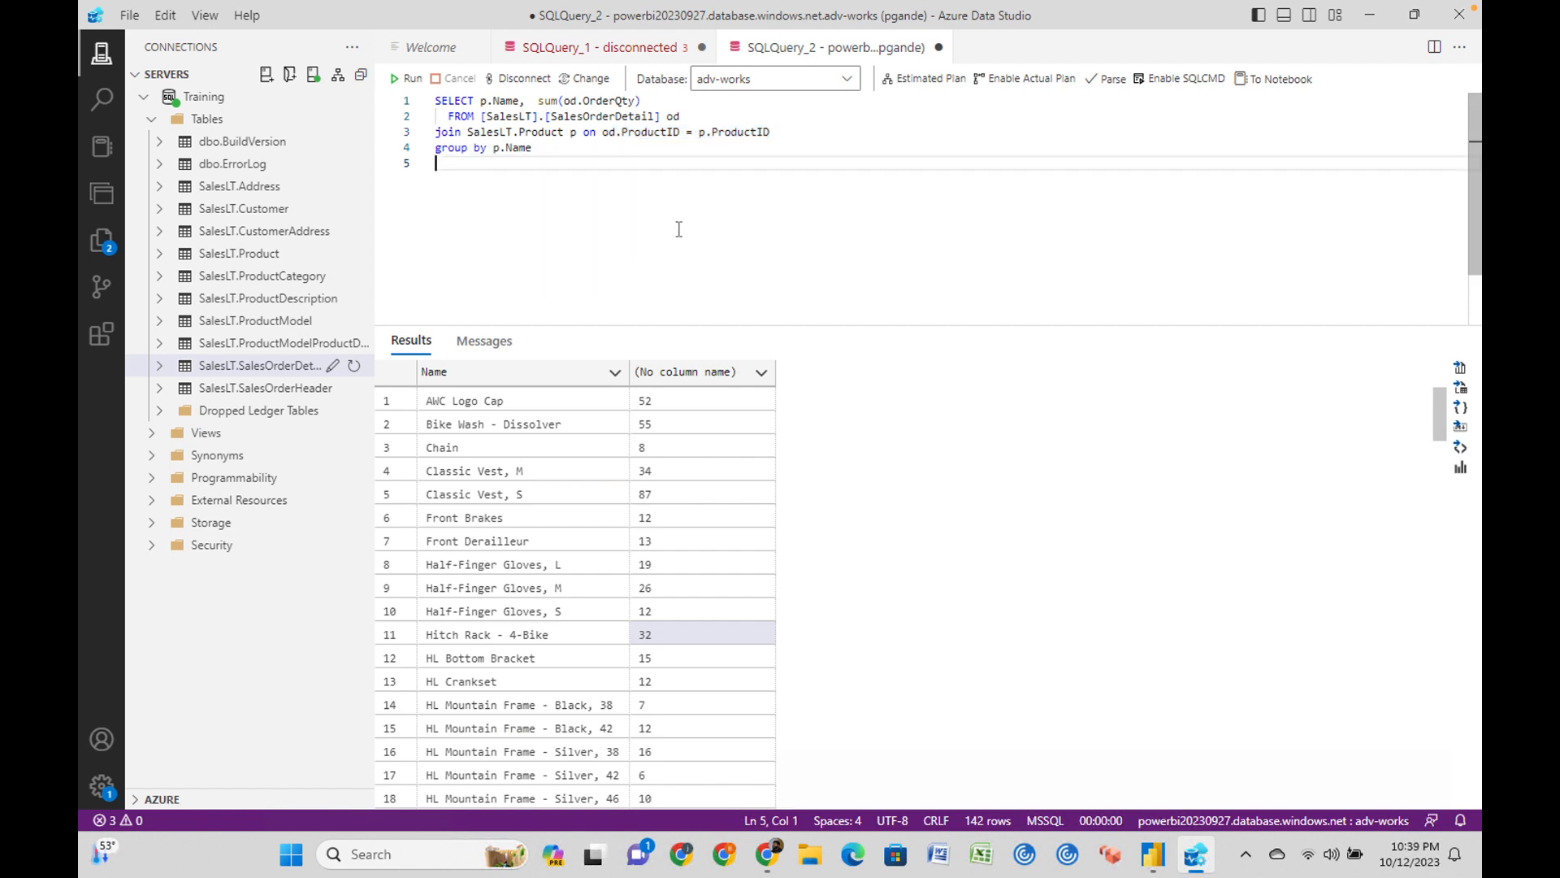
drag(766, 134, 400, 135)
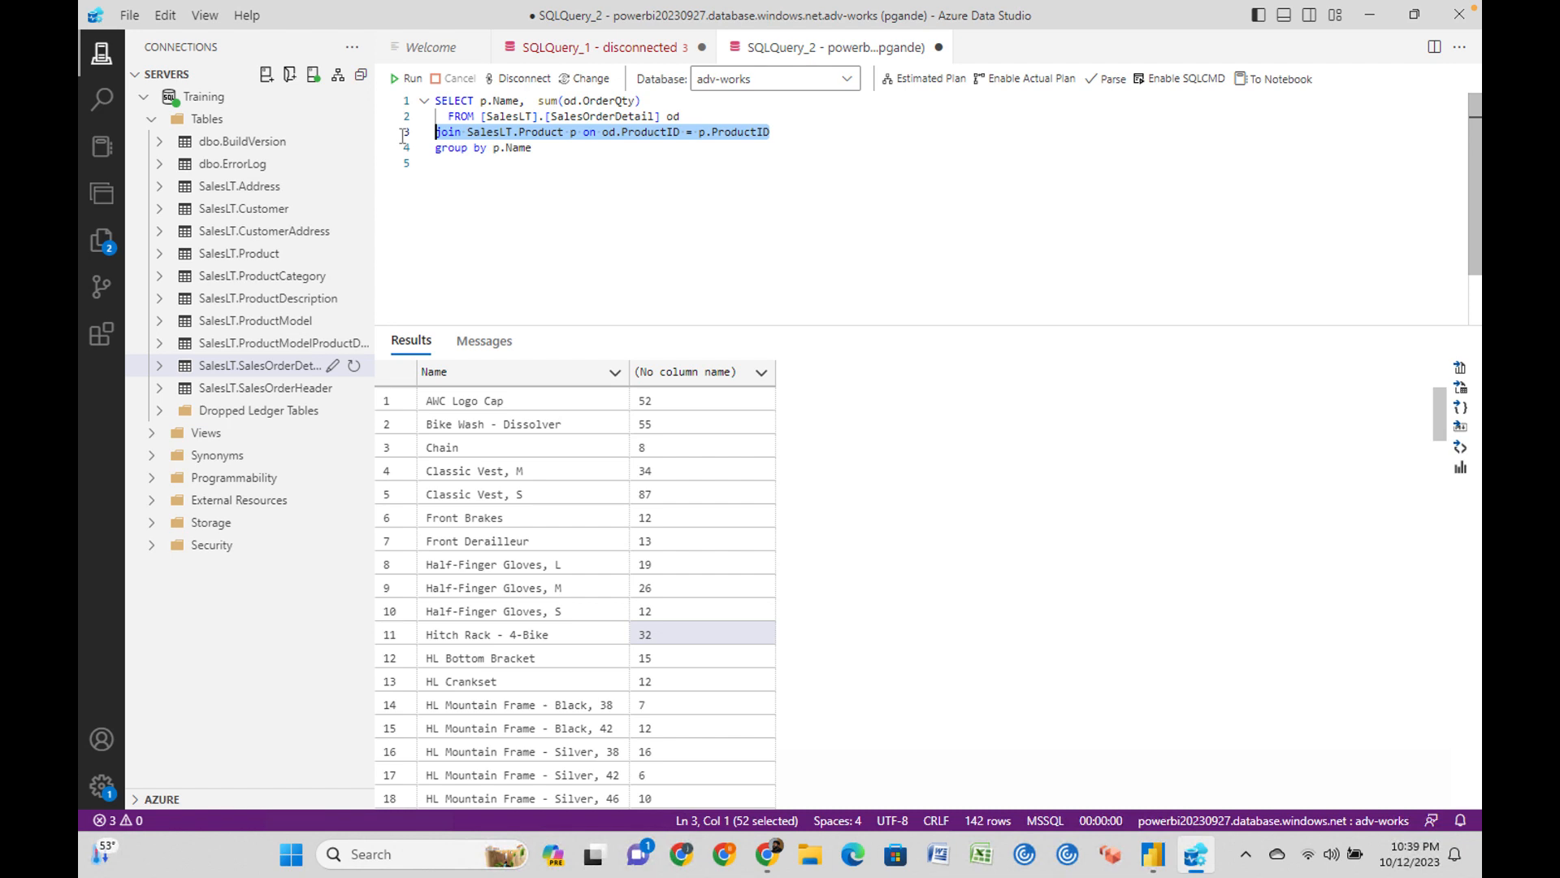
click(499, 203)
click(437, 133)
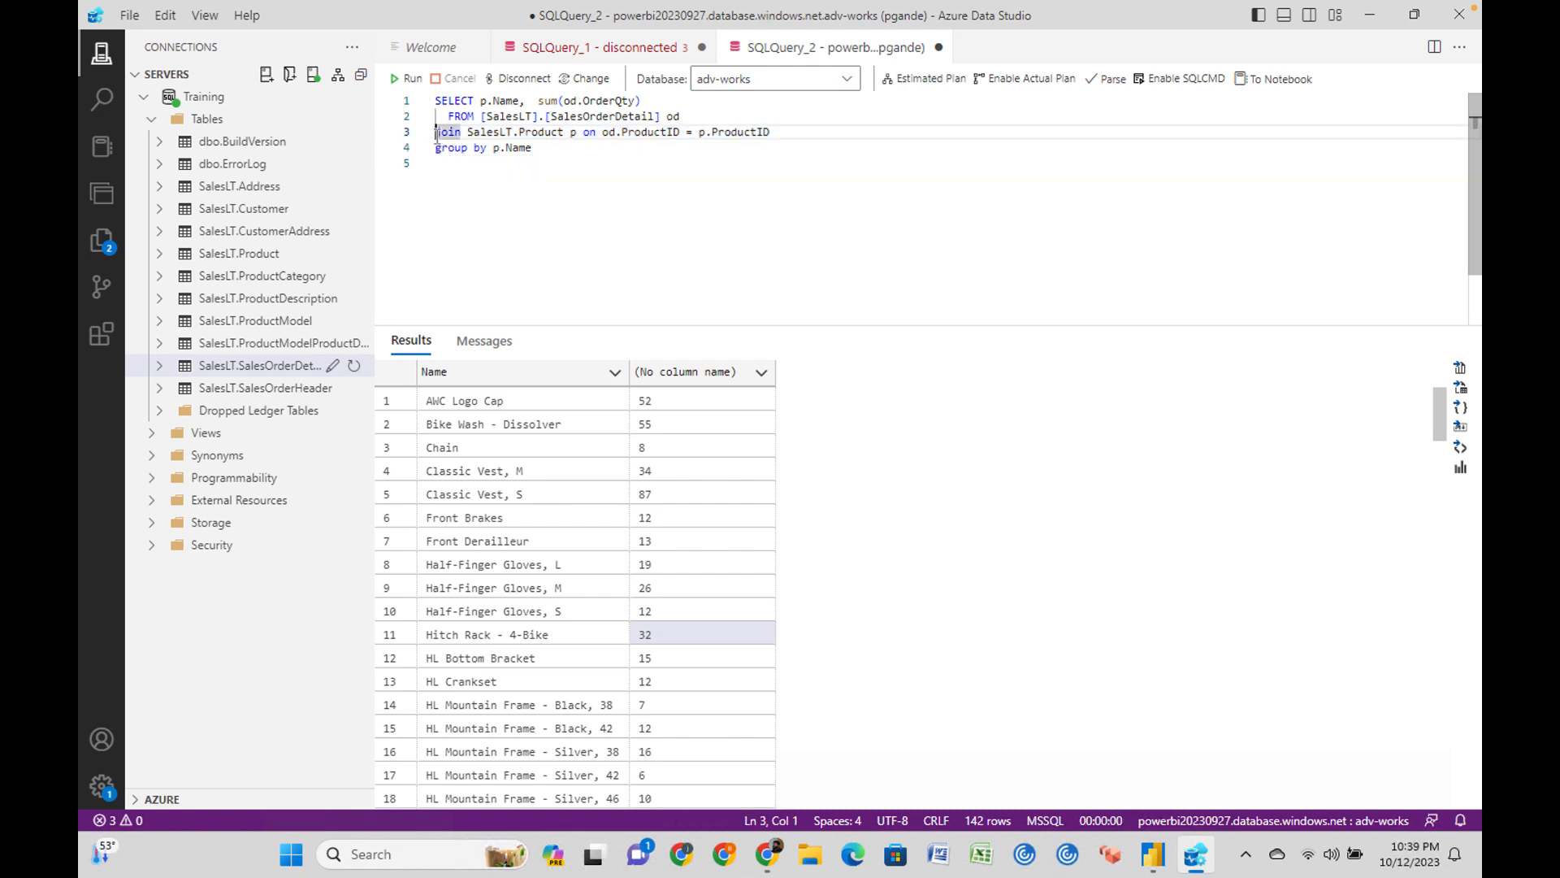
click(706, 240)
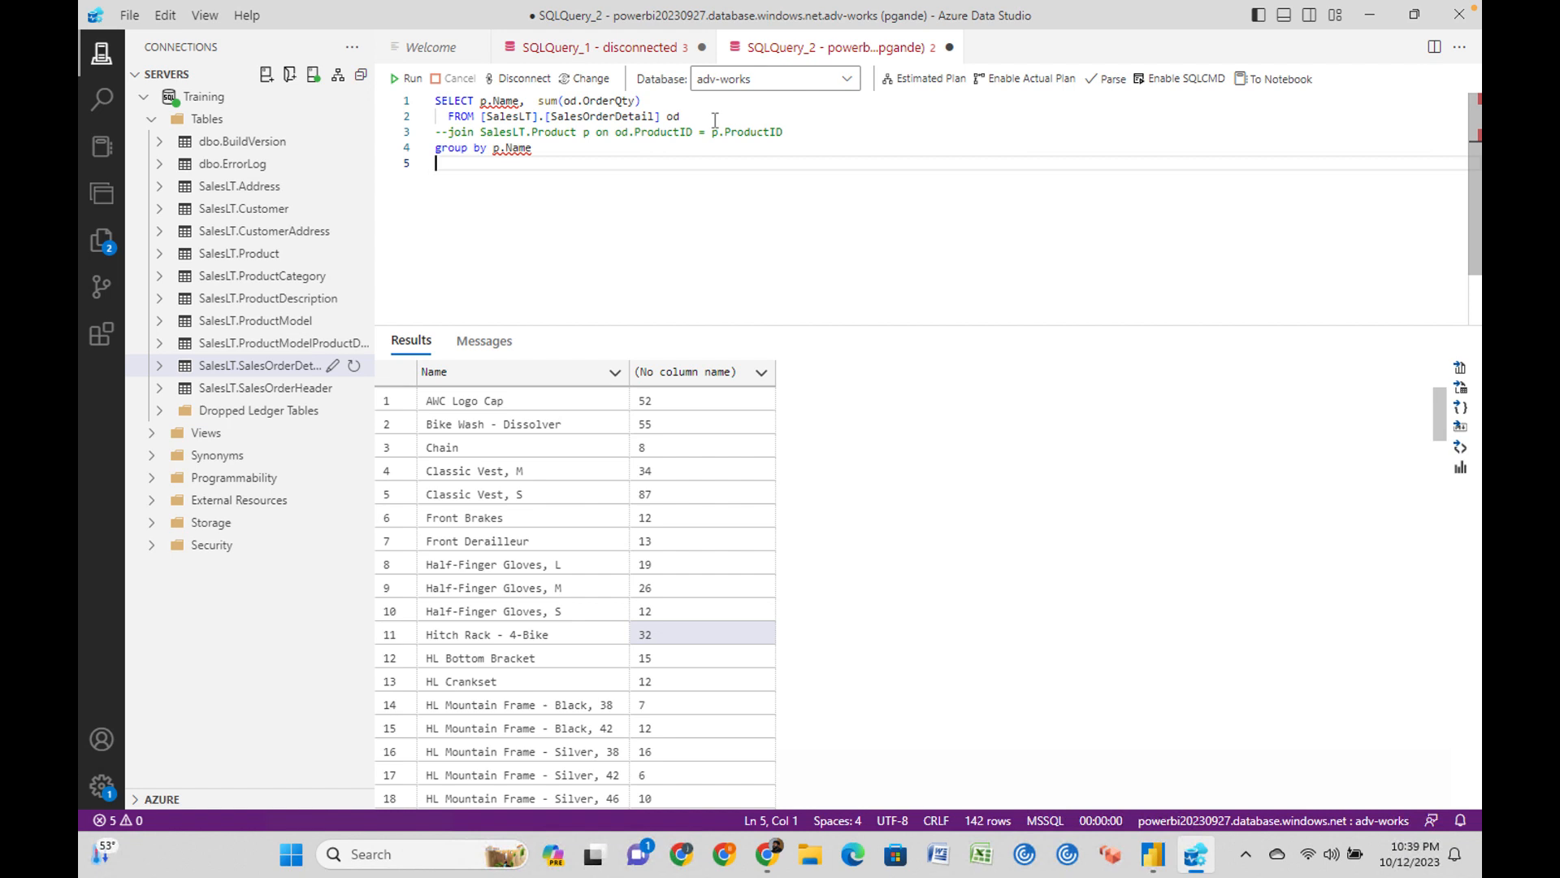
click(715, 119)
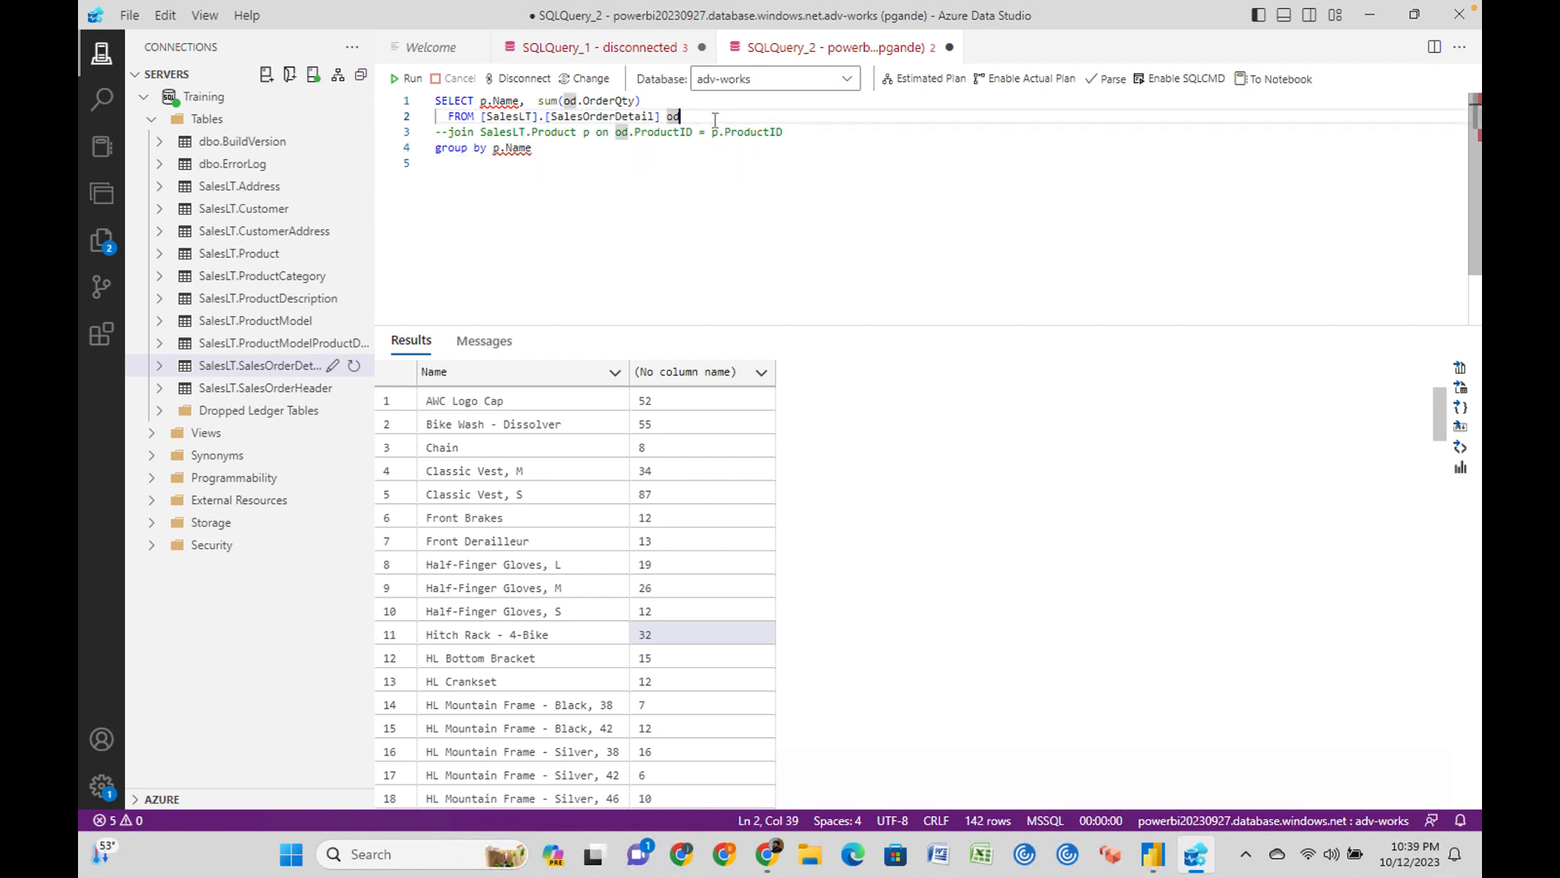
click(455, 133)
key(Left)
key(BackSpace)
key(BackSpace)
Move the ProductID ON condition to its own line and comment it out with --.
click(579, 131)
key(Return)
key(Return)
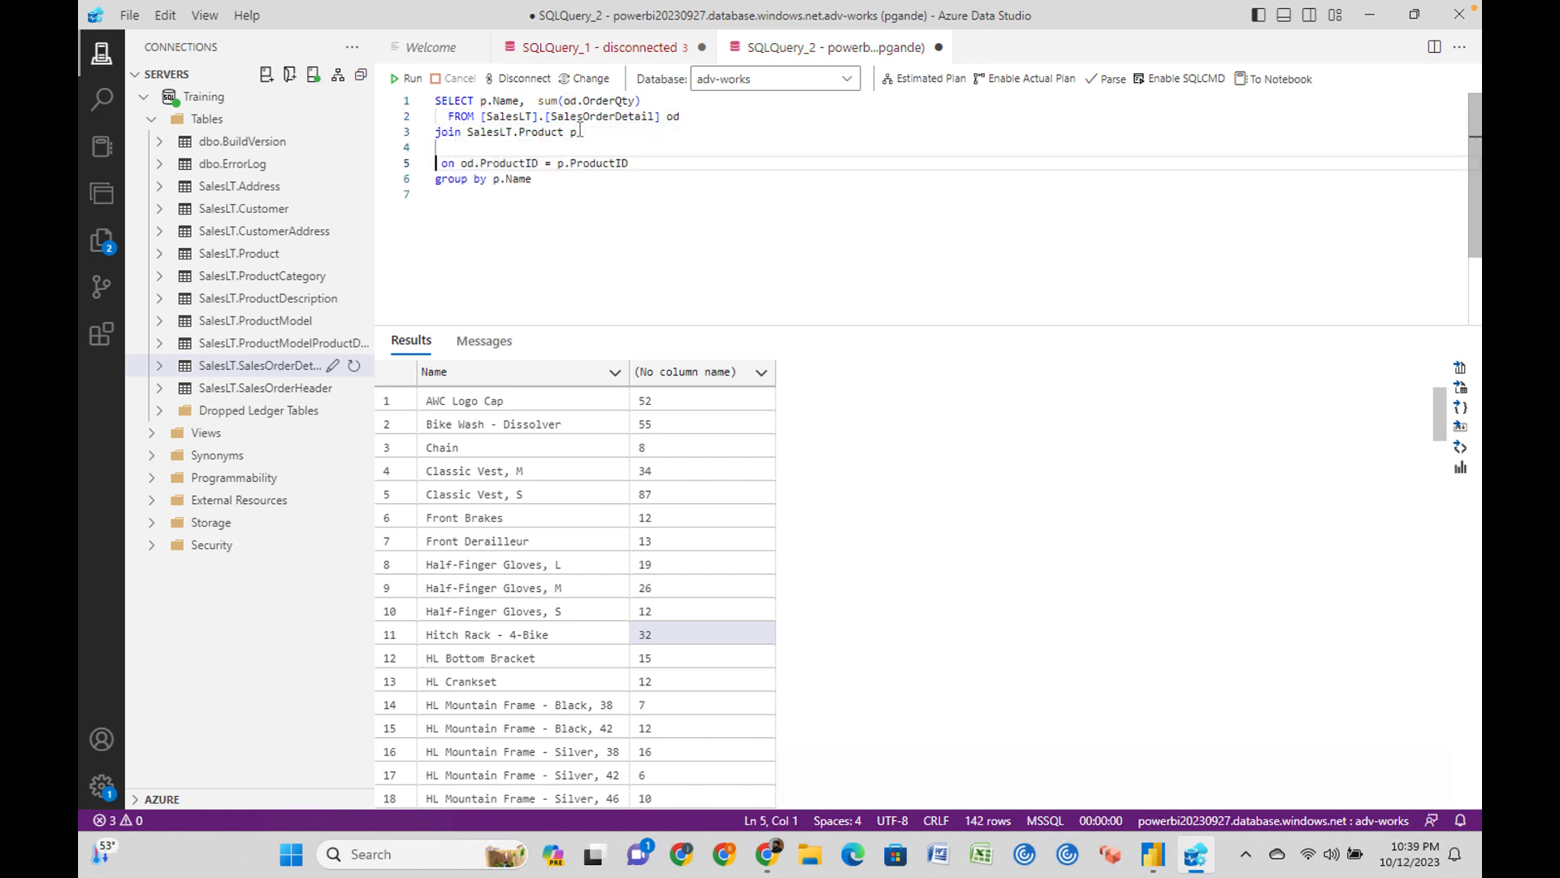
key(Up)
key(Delete)
text(--)
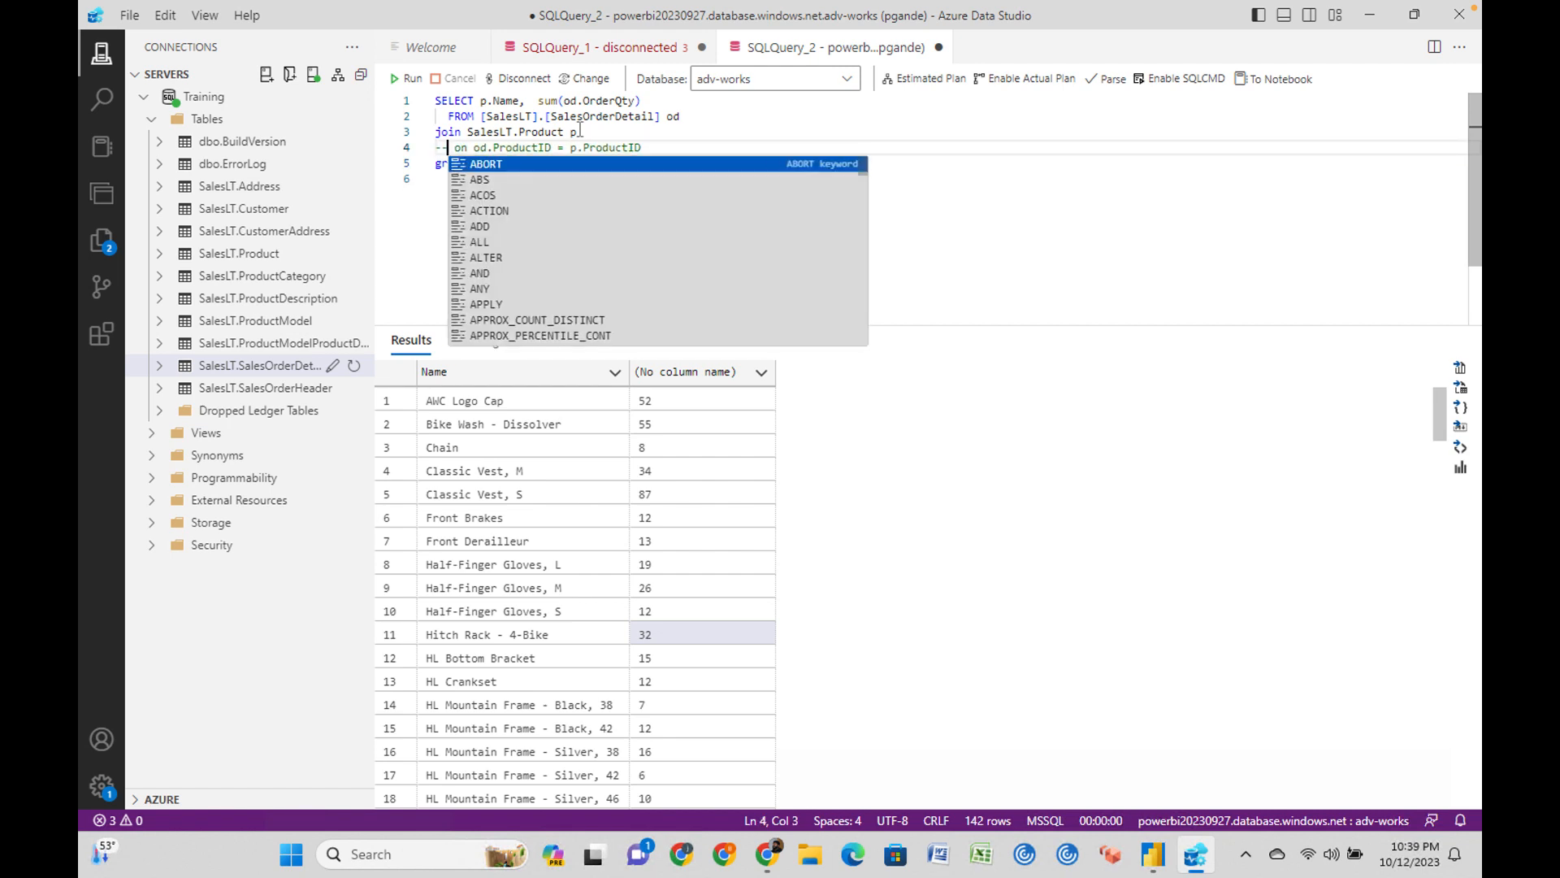
Change the join to 'cross join SalesLT.Product p'.
click(442, 131)
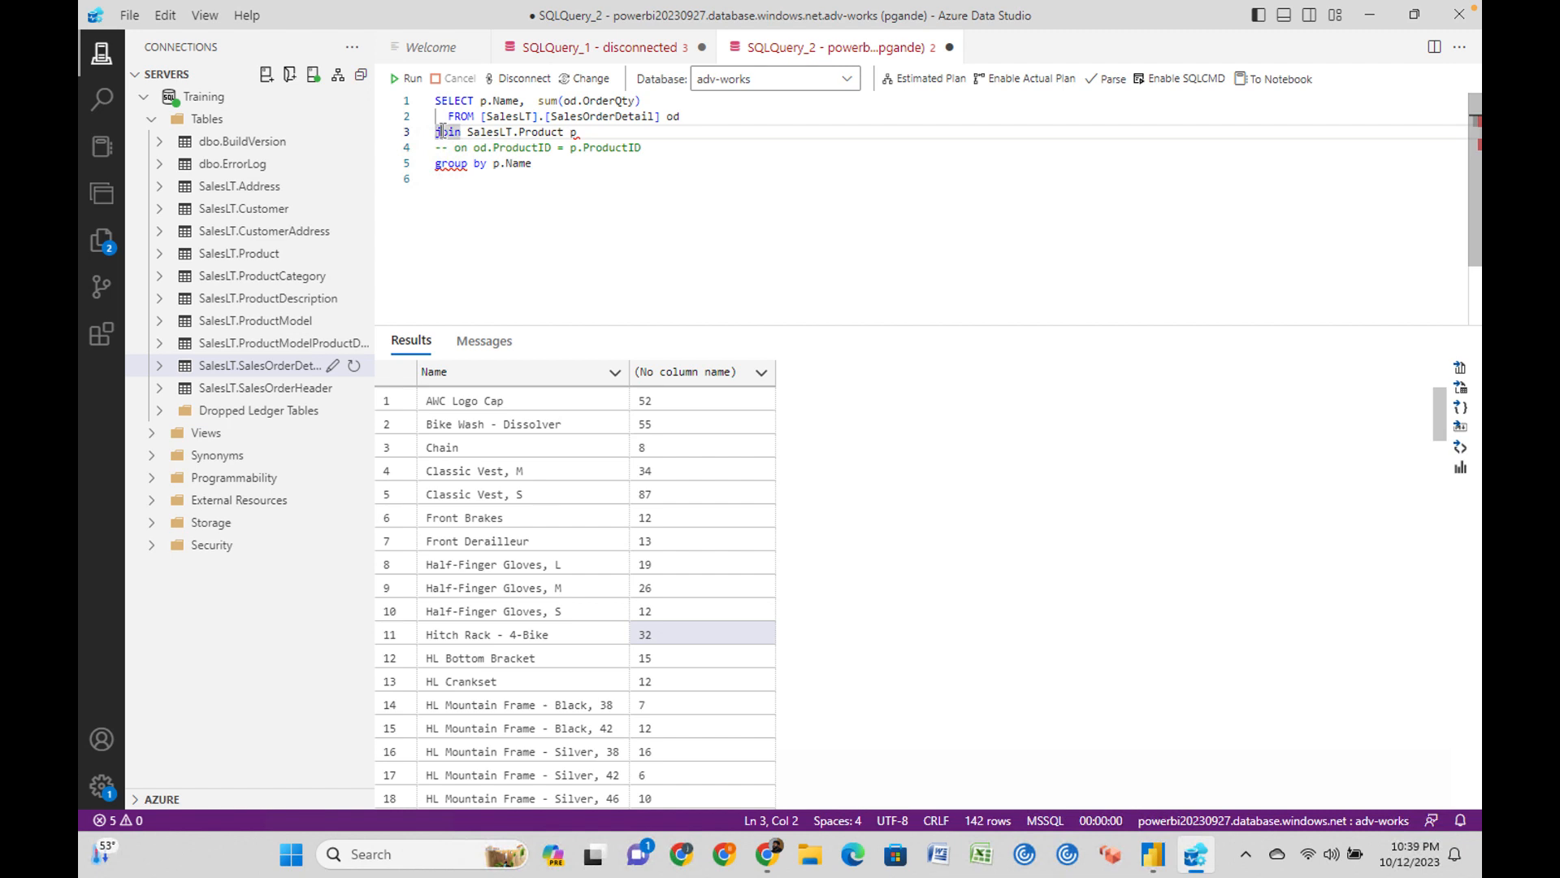
key(Left)
text(cross)
click(513, 241)
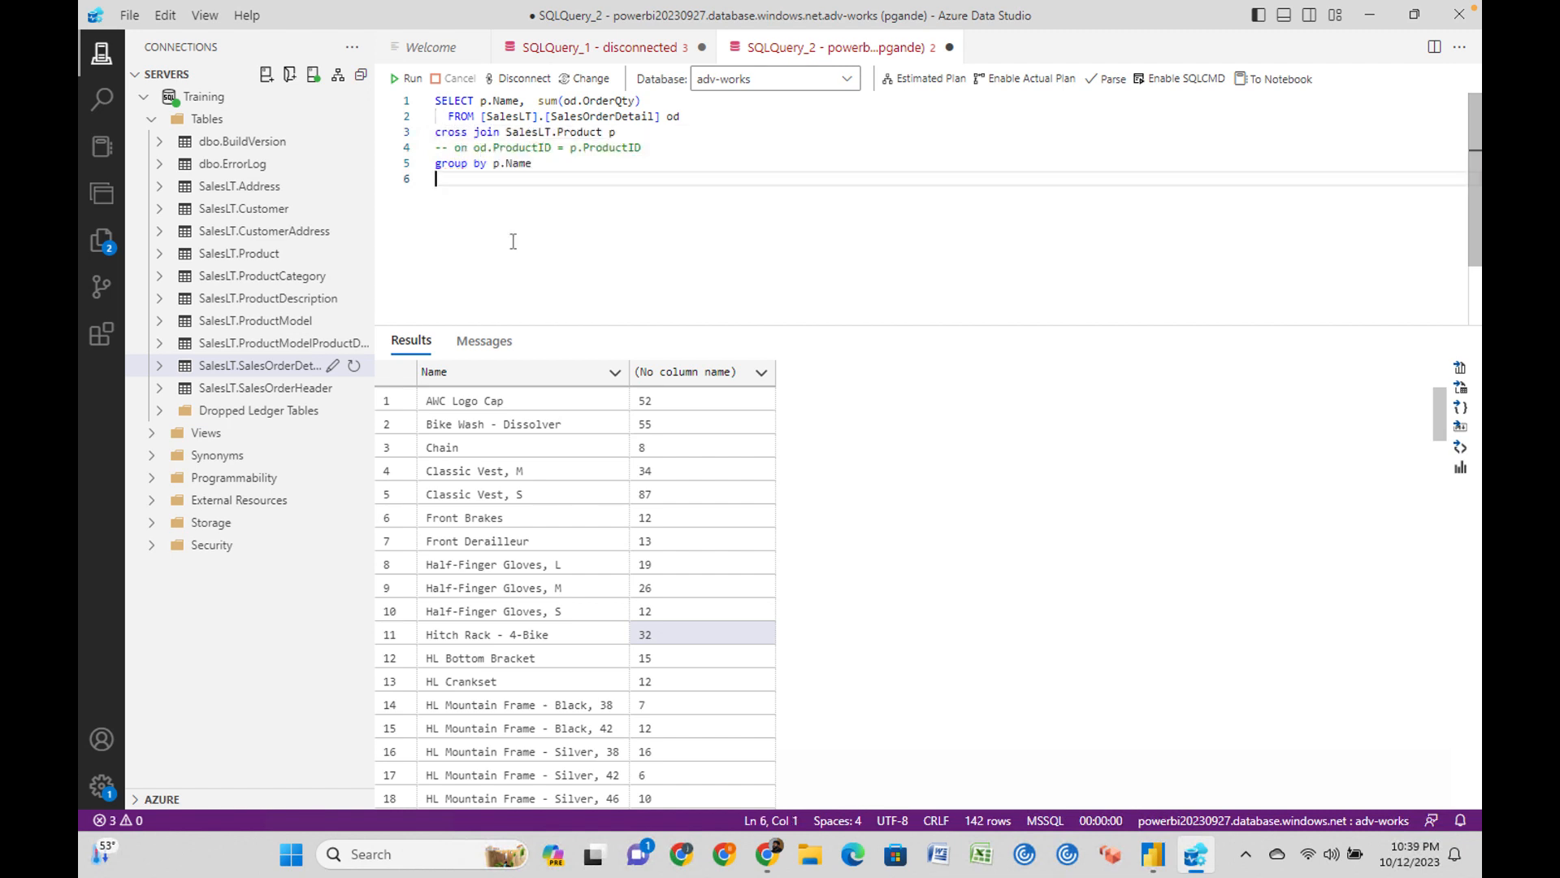
click(513, 398)
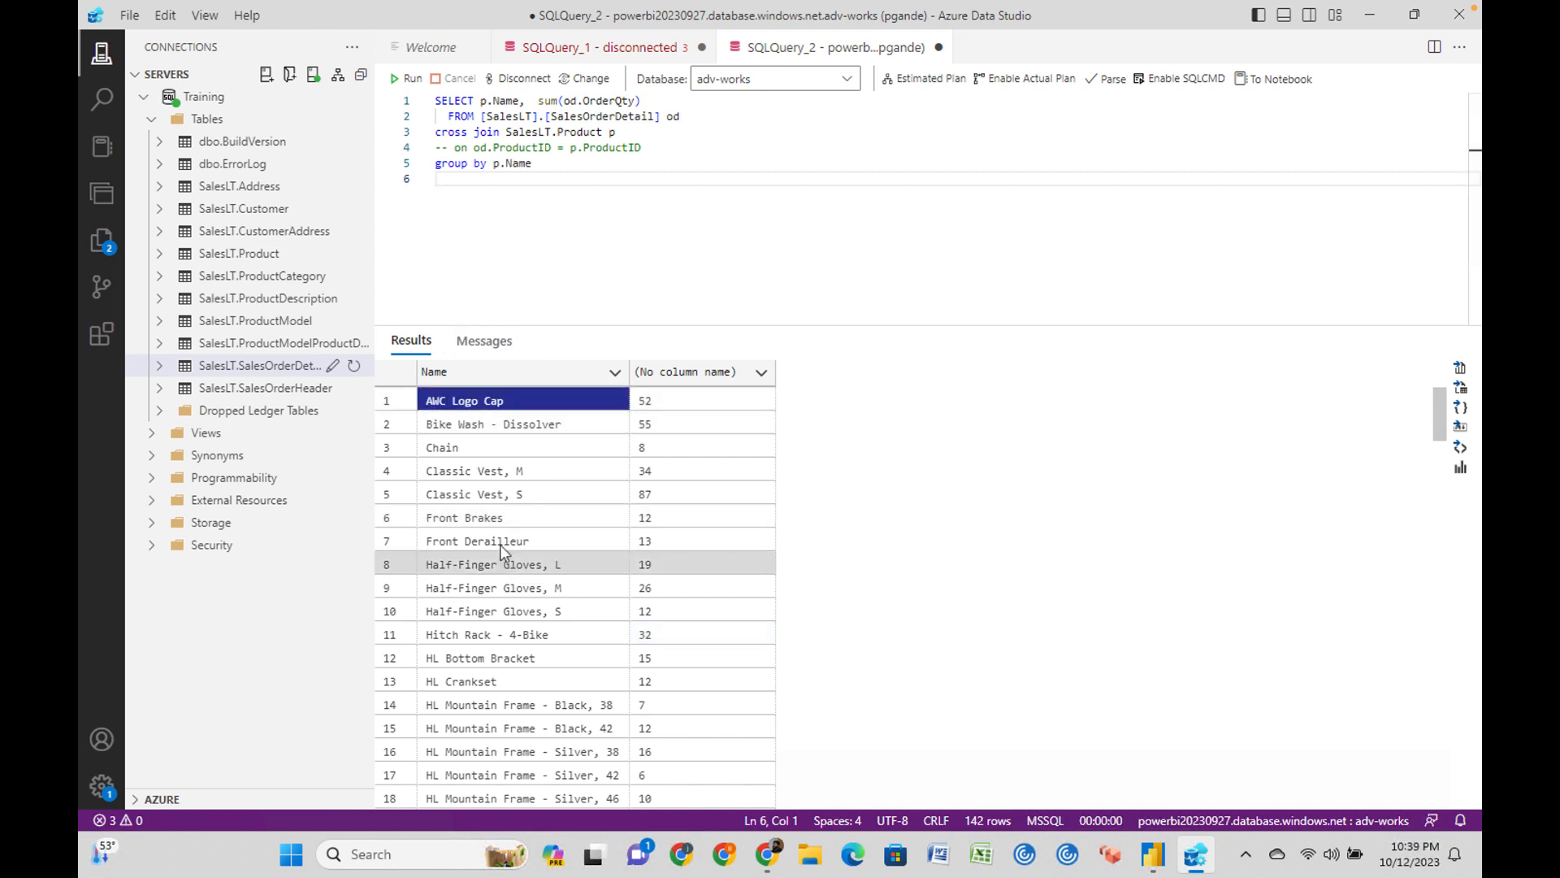
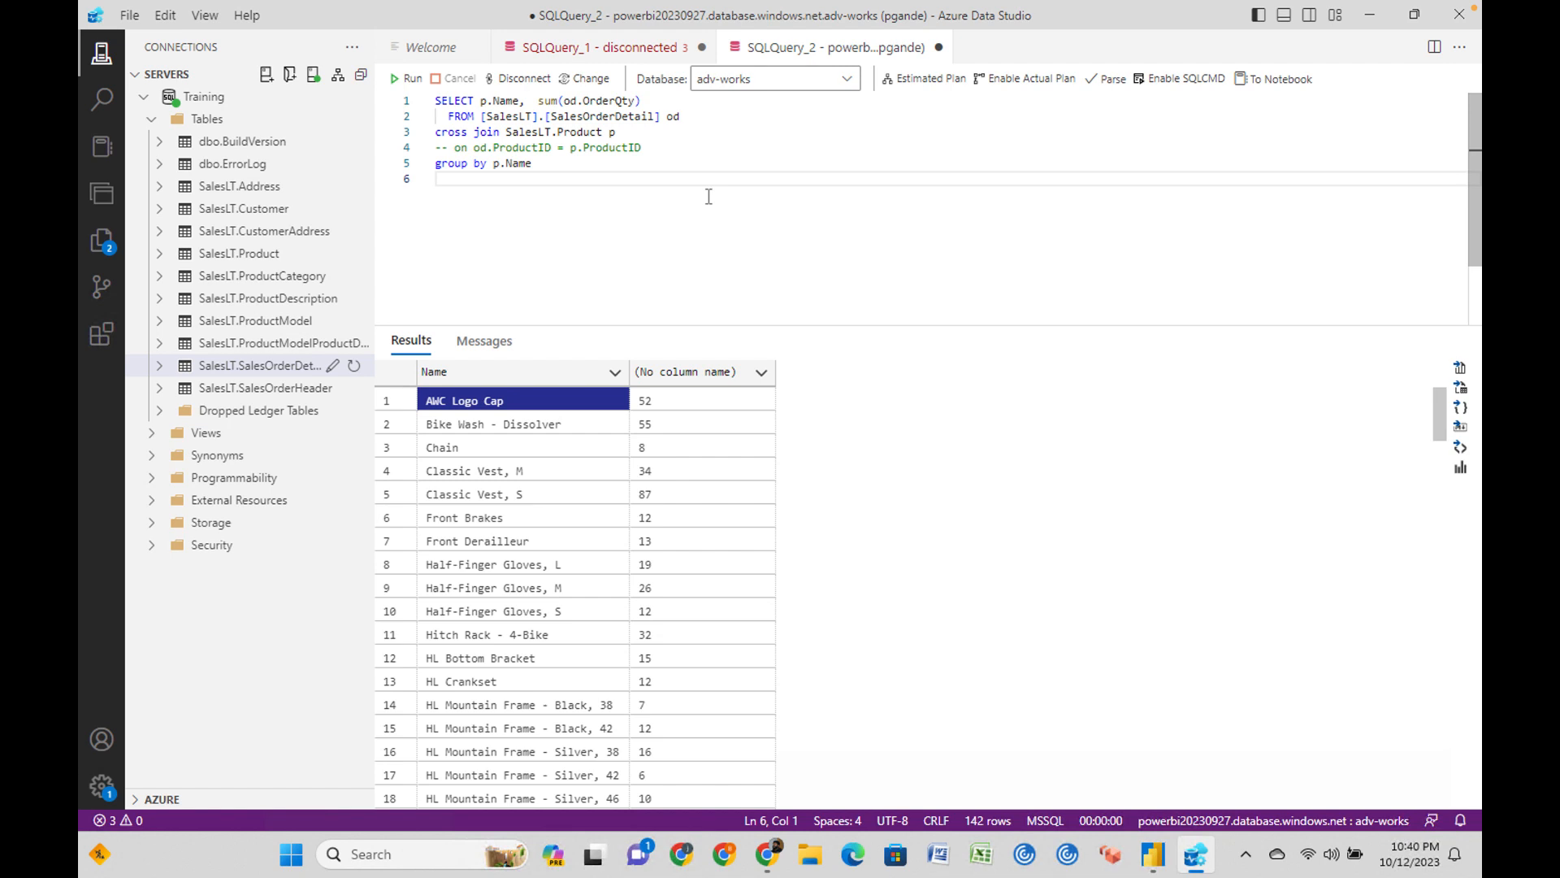
Sketch two tables labelled TAB A and TAB B, each with columns and an Id header.
drag(239, 257, 312, 220)
mouse_move(267, 238)
mouse_down()
mouse_move(278, 287)
mouse_move(313, 278)
mouse_up()
mouse_move(312, 235)
mouse_down()
mouse_move(351, 272)
mouse_move(354, 232)
mouse_up()
mouse_move(360, 217)
mouse_down()
mouse_move(376, 256)
mouse_move(468, 217)
mouse_move(478, 191)
mouse_up()
mouse_move(262, 346)
mouse_down()
mouse_move(573, 208)
mouse_move(757, 686)
mouse_move(349, 568)
mouse_move(744, 650)
mouse_up()
drag(782, 75, 860, 33)
mouse_move(826, 62)
mouse_down()
mouse_move(858, 114)
mouse_move(910, 50)
mouse_move(923, 96)
mouse_up()
mouse_move(933, 81)
mouse_down()
mouse_move(943, 52)
mouse_move(948, 91)
mouse_move(1028, 63)
mouse_up()
mouse_move(797, 177)
mouse_down()
mouse_move(995, 97)
mouse_move(1286, 536)
mouse_move(851, 311)
mouse_move(1320, 532)
mouse_up()
drag(339, 293, 593, 772)
drag(447, 260, 691, 642)
drag(276, 424, 594, 268)
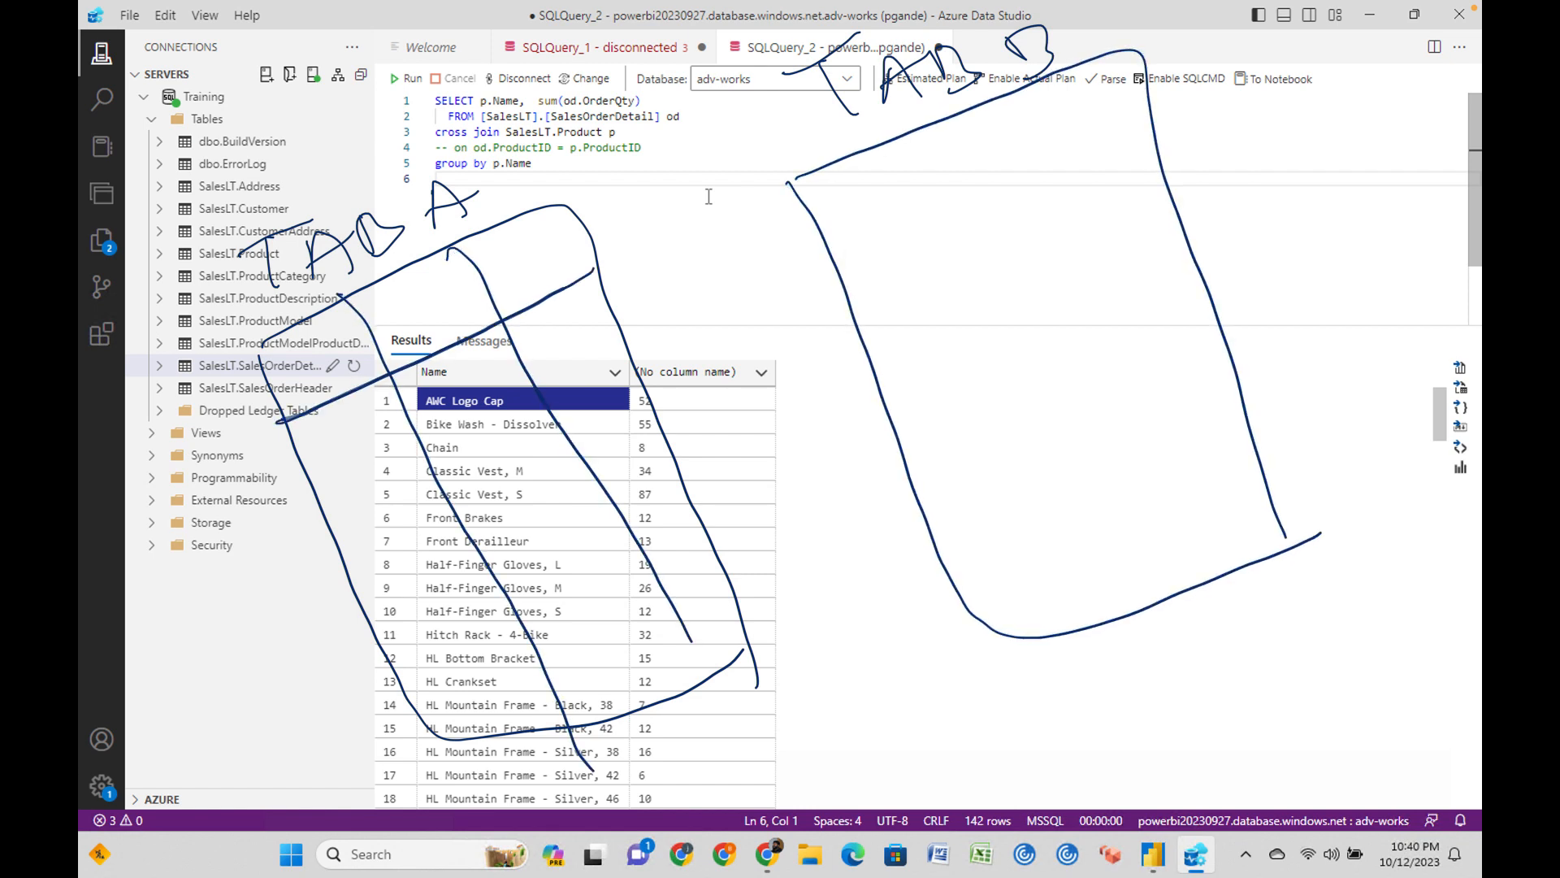
drag(285, 344, 302, 379)
drag(279, 361, 325, 327)
mouse_move(280, 390)
mouse_down()
mouse_move(332, 358)
mouse_move(366, 376)
mouse_up()
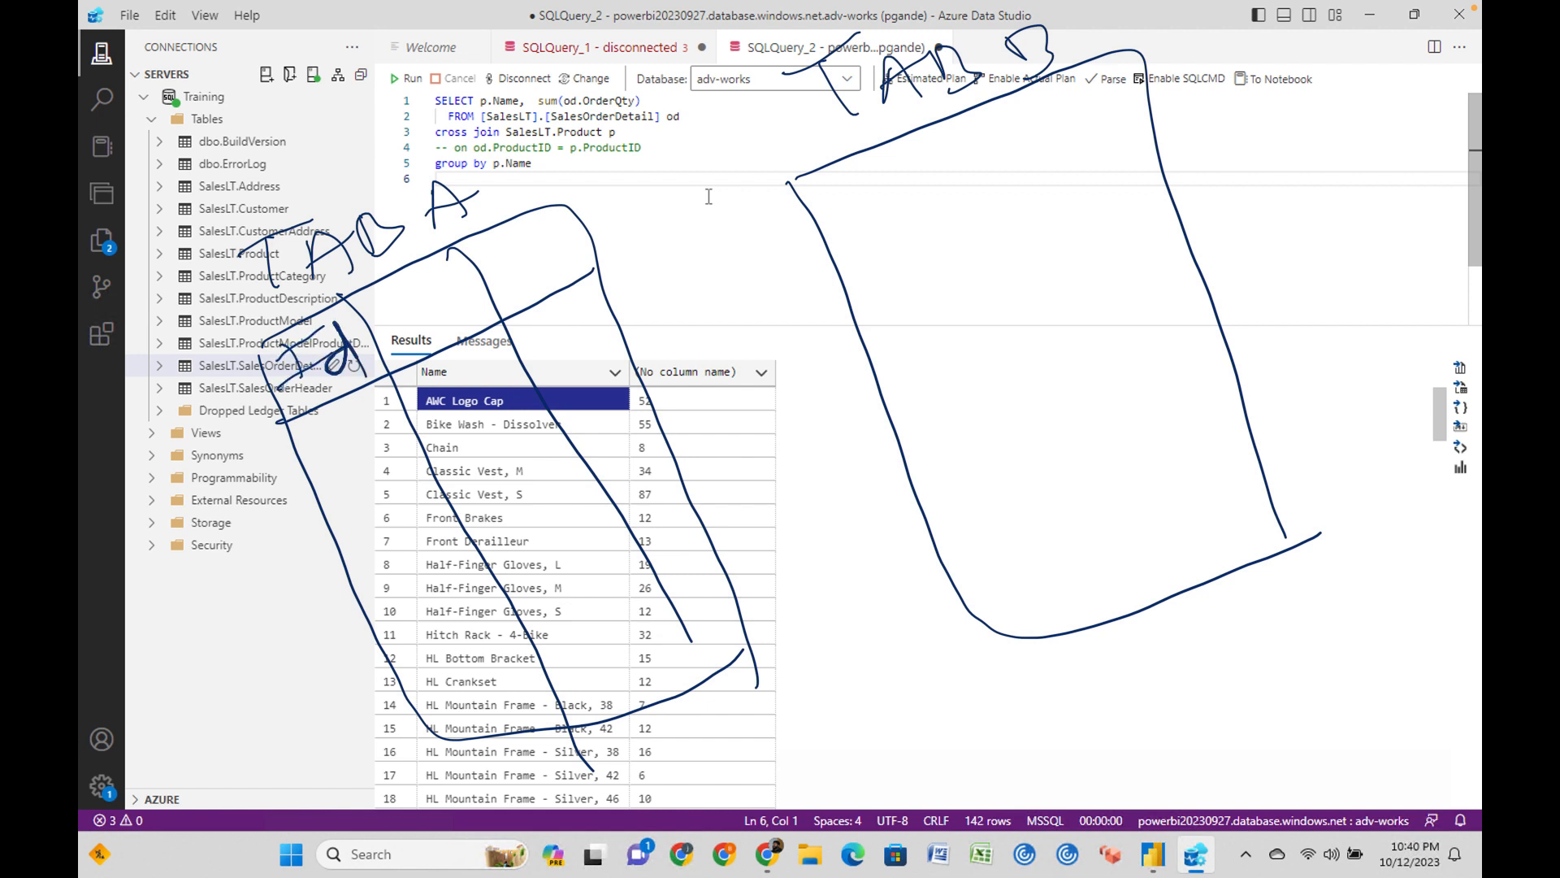
drag(878, 148, 1182, 617)
drag(836, 236, 1162, 101)
drag(823, 175, 848, 194)
drag(836, 185, 884, 209)
drag(870, 189, 911, 216)
mouse_move(1000, 103)
mouse_down()
mouse_move(1110, 214)
mouse_move(1365, 588)
mouse_up()
Add placeholder column headings, sample Id values and rows to both sketched tables.
drag(929, 142, 973, 153)
drag(973, 128, 951, 178)
mouse_move(1059, 101)
mouse_down()
mouse_move(1107, 119)
mouse_move(1046, 159)
mouse_up()
drag(429, 302, 469, 320)
drag(452, 286, 431, 349)
drag(511, 268, 569, 264)
drag(547, 234, 512, 313)
drag(336, 426, 335, 459)
drag(348, 444, 361, 476)
drag(882, 260, 972, 427)
drag(855, 311, 1182, 190)
drag(868, 394, 1152, 295)
drag(892, 489, 1261, 342)
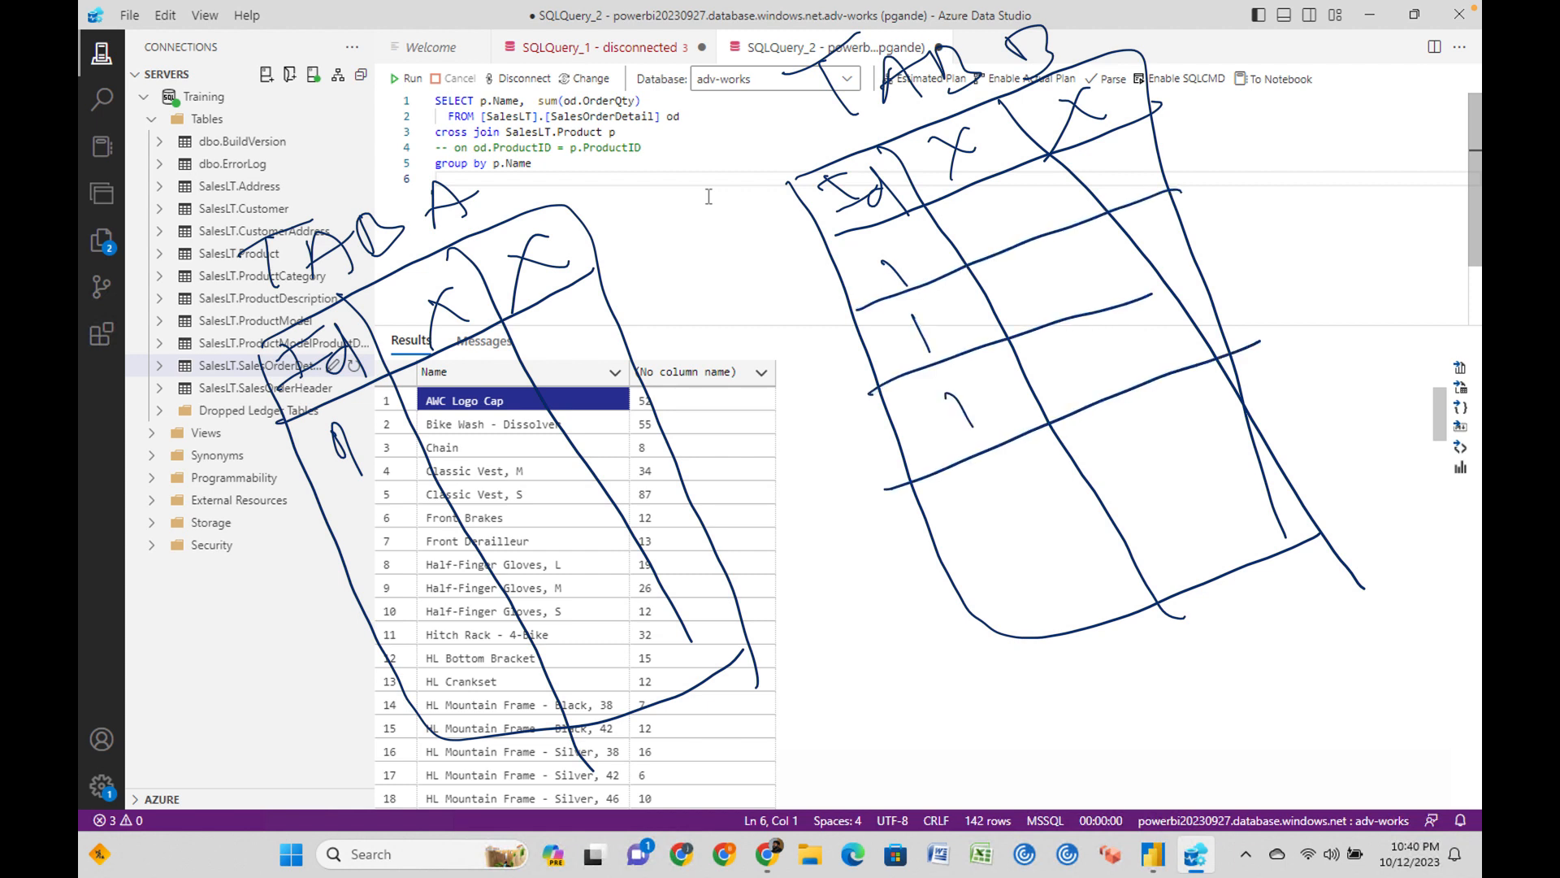
Illustrate a cross join: link the Id columns and pair one row with every row of the other table.
mouse_move(734, 138)
mouse_down()
mouse_move(508, 180)
mouse_move(538, 189)
mouse_up()
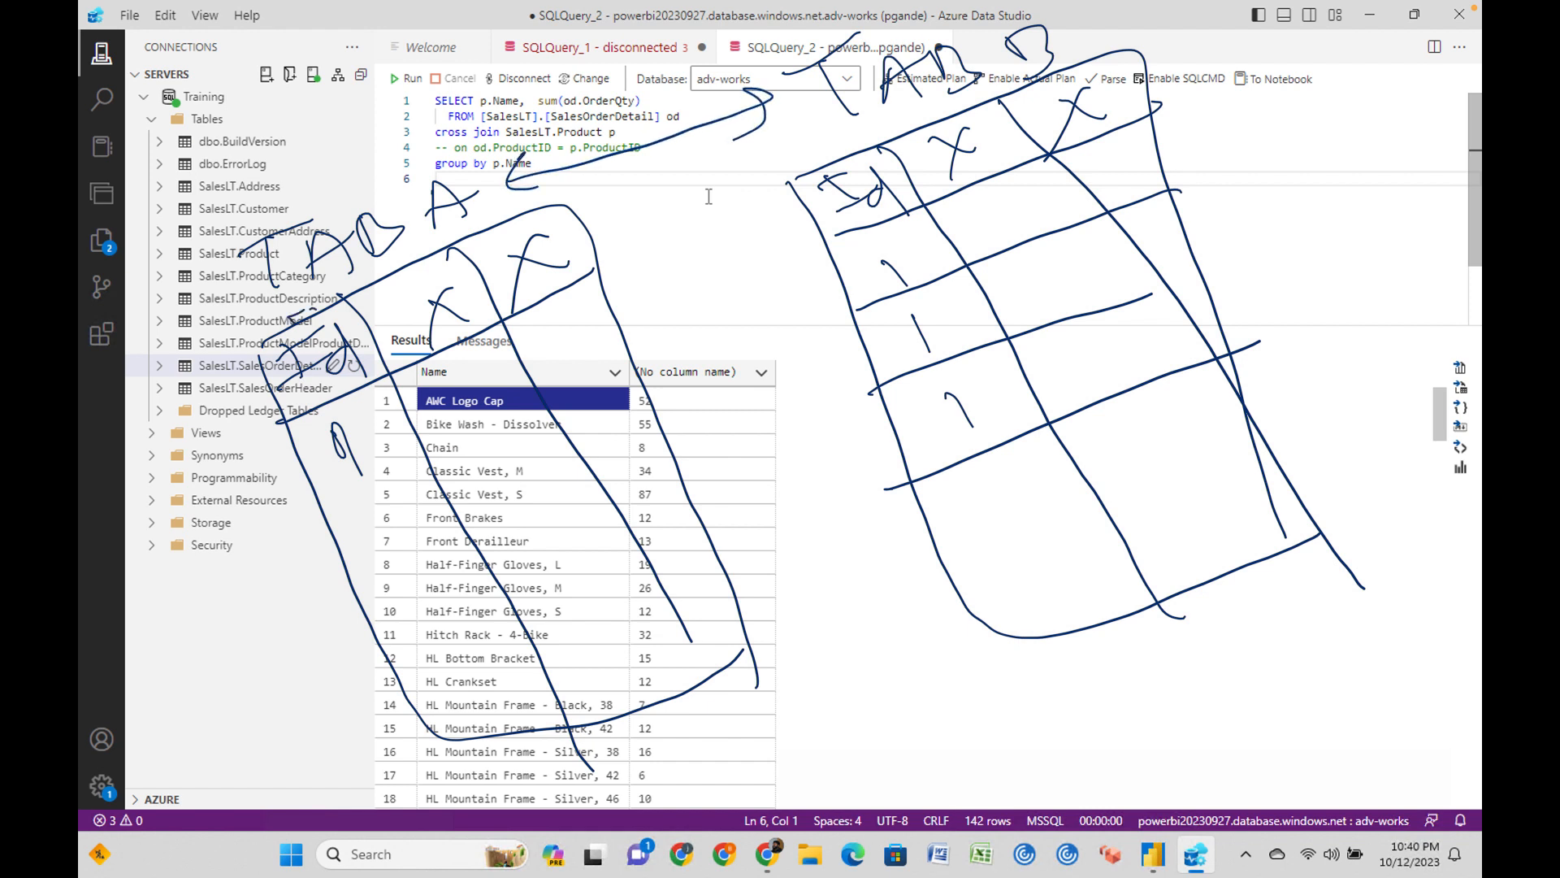
mouse_move(291, 317)
mouse_down()
mouse_move(444, 254)
mouse_move(833, 159)
mouse_up()
mouse_move(799, 144)
mouse_down()
mouse_move(835, 154)
mouse_move(796, 178)
mouse_up()
drag(325, 280, 364, 306)
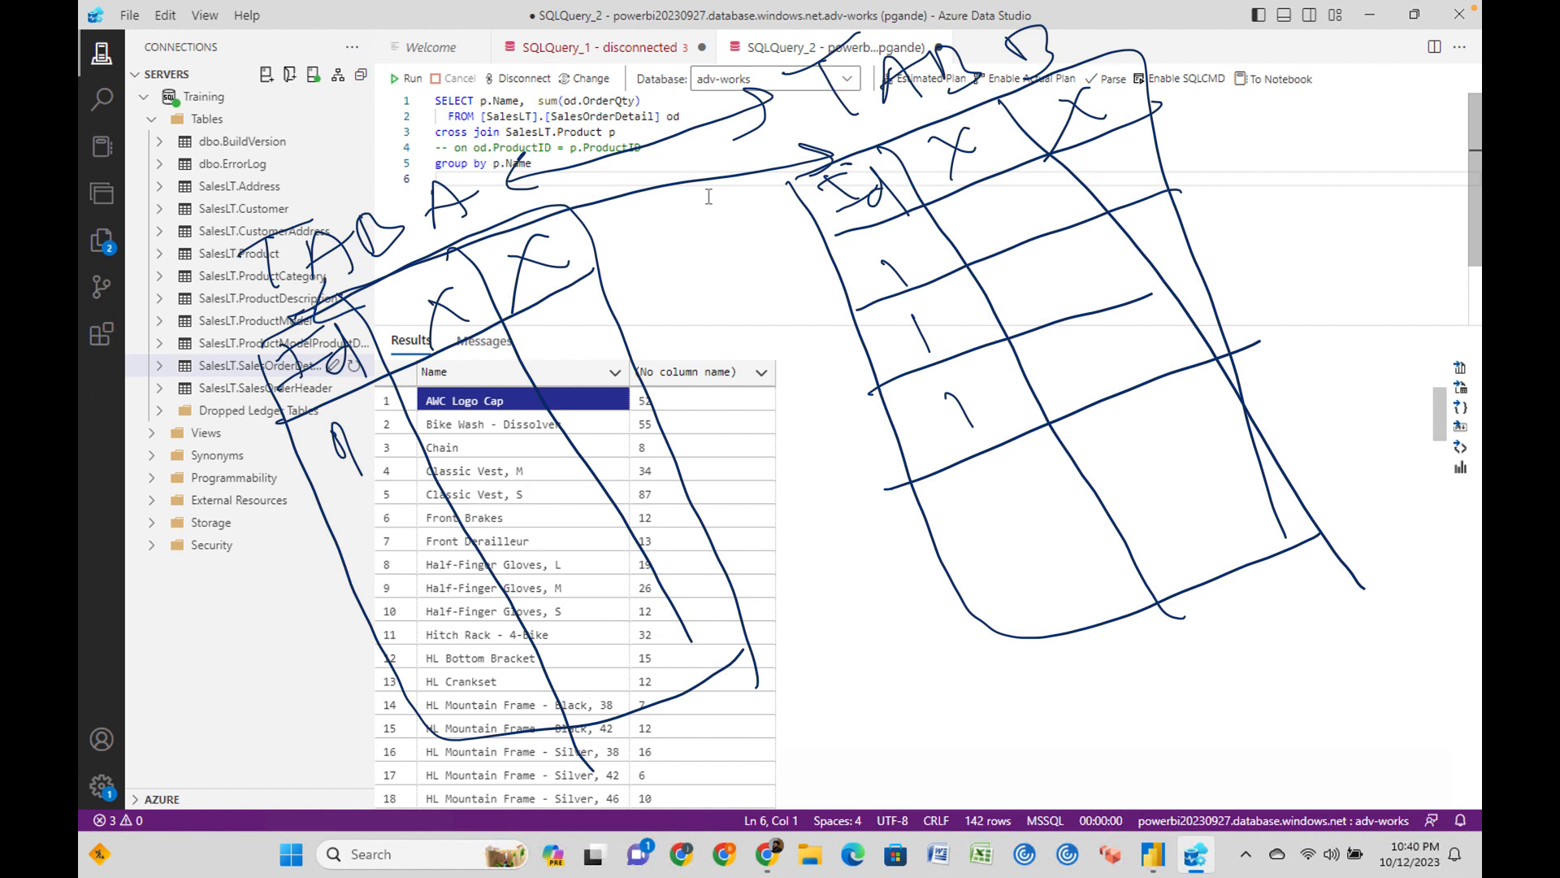
mouse_move(319, 510)
mouse_down()
mouse_move(650, 367)
mouse_move(776, 259)
mouse_move(813, 272)
mouse_up()
drag(633, 366, 898, 376)
drag(874, 351, 898, 376)
drag(652, 387, 867, 452)
drag(845, 430, 846, 468)
mouse_move(653, 406)
mouse_down()
mouse_move(928, 557)
mouse_move(886, 571)
mouse_move(938, 603)
mouse_up()
mouse_move(946, 591)
mouse_down()
mouse_move(962, 595)
mouse_move(863, 656)
mouse_up()
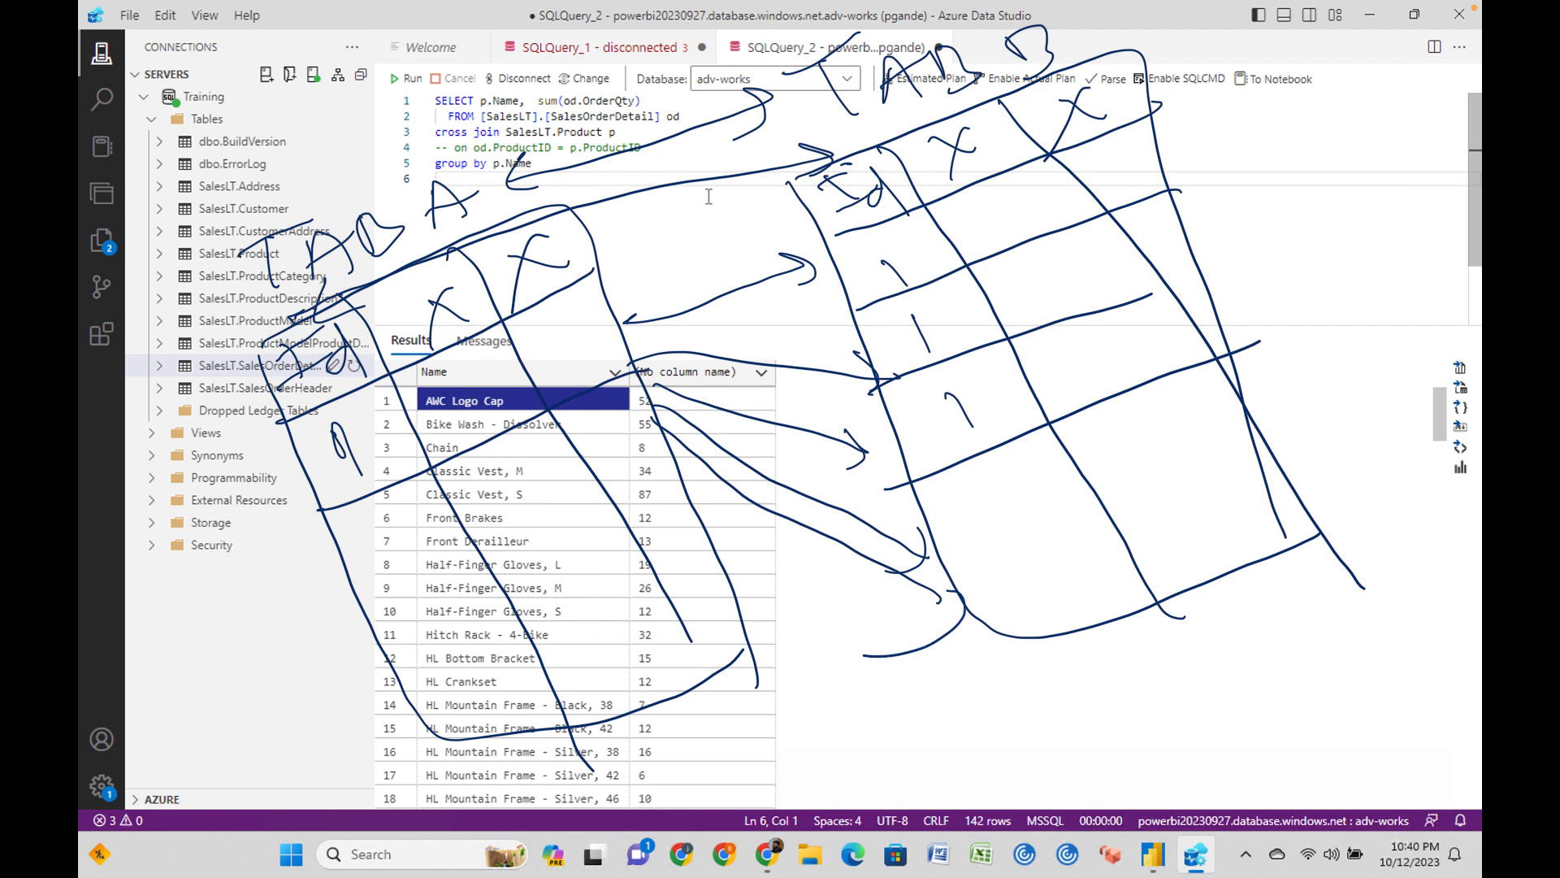
Annotate each table's row count, multiply them into the cross join row count, then clear the sketch.
mouse_move(648, 744)
mouse_down()
mouse_move(683, 782)
mouse_move(719, 732)
mouse_up()
mouse_move(1207, 644)
mouse_down()
mouse_move(1246, 620)
mouse_move(1246, 660)
mouse_up()
mouse_move(1201, 605)
mouse_down()
mouse_move(1282, 682)
mouse_move(1264, 591)
mouse_up()
drag(683, 703, 654, 735)
mouse_move(919, 714)
mouse_down()
mouse_move(938, 752)
mouse_move(980, 721)
mouse_up()
mouse_move(952, 714)
mouse_down()
mouse_move(979, 744)
mouse_move(1032, 732)
mouse_move(1063, 683)
mouse_up()
drag(1081, 748, 1120, 734)
mouse_move(1116, 735)
mouse_down()
mouse_move(1134, 795)
mouse_move(1182, 784)
mouse_up()
drag(1152, 701, 1177, 705)
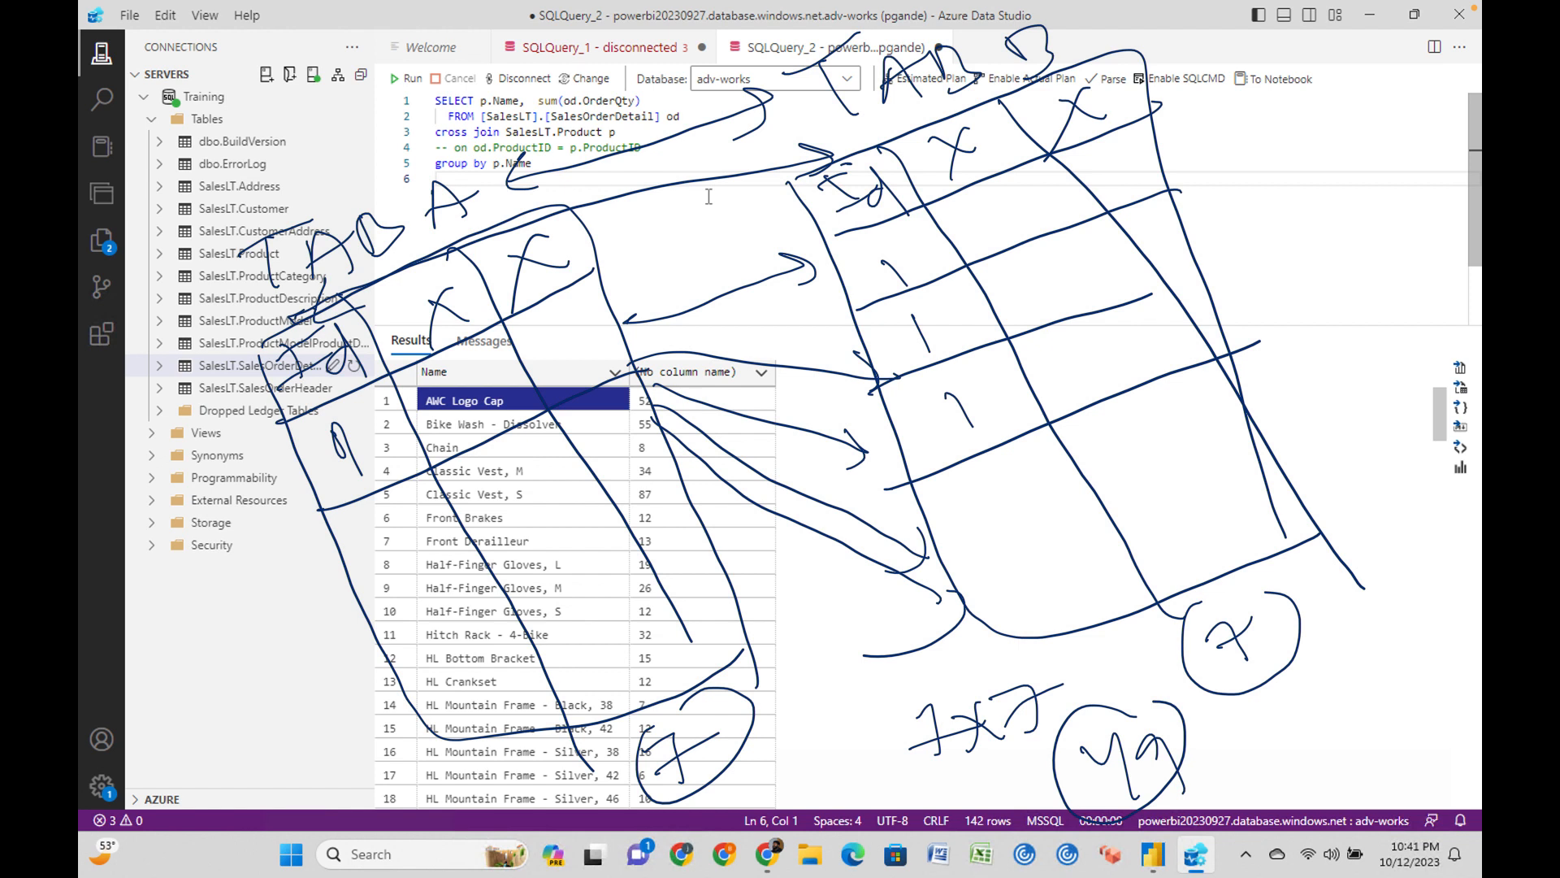
key(Escape)
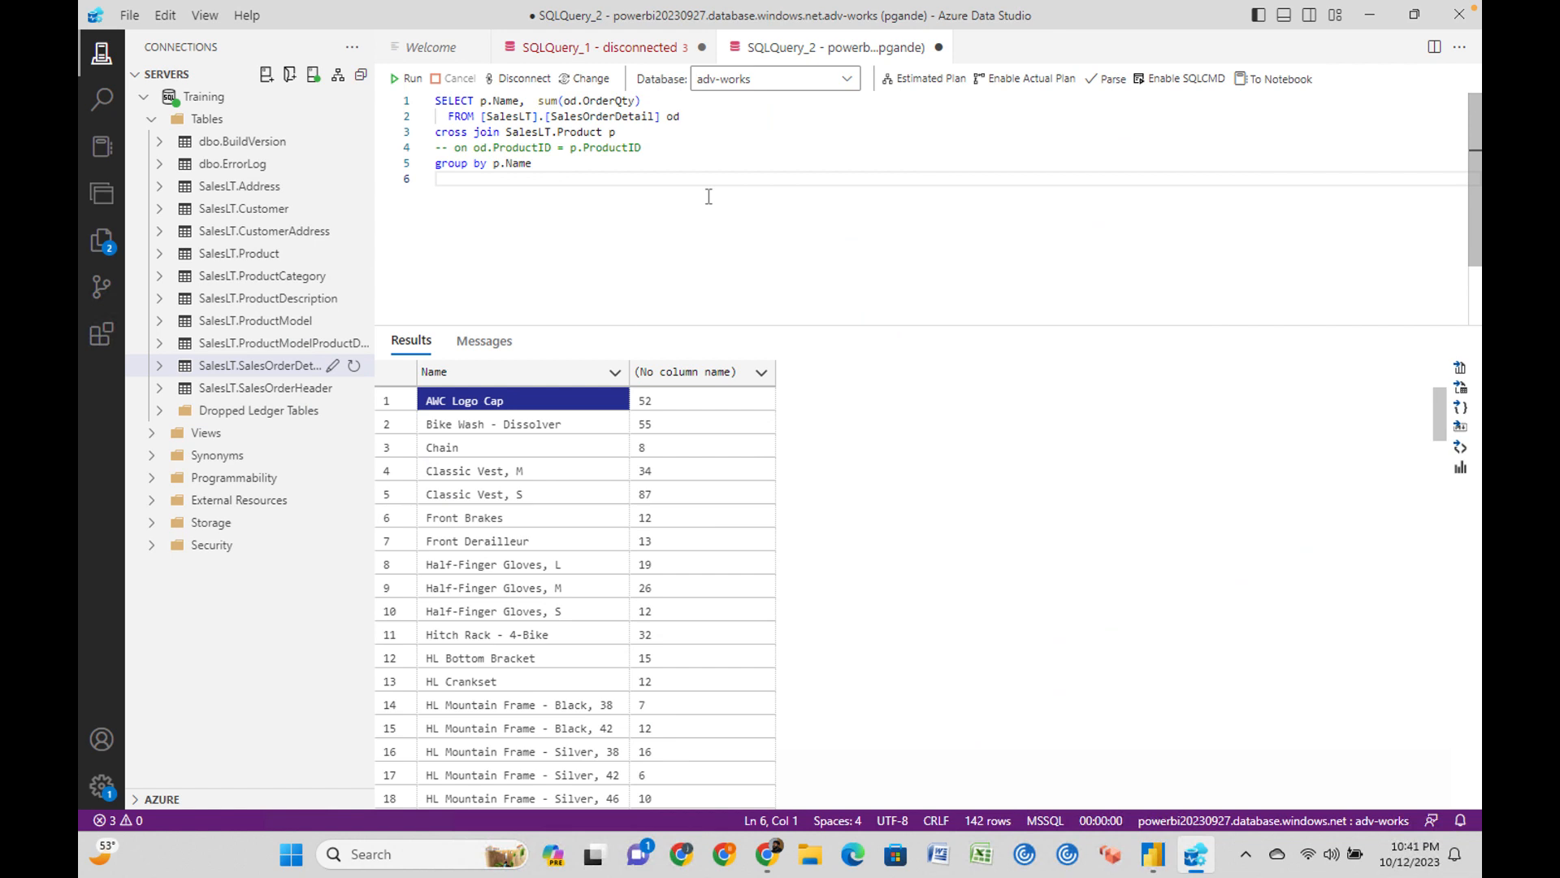
Duplicate the cross join query below the original and run only the copy.
click(605, 177)
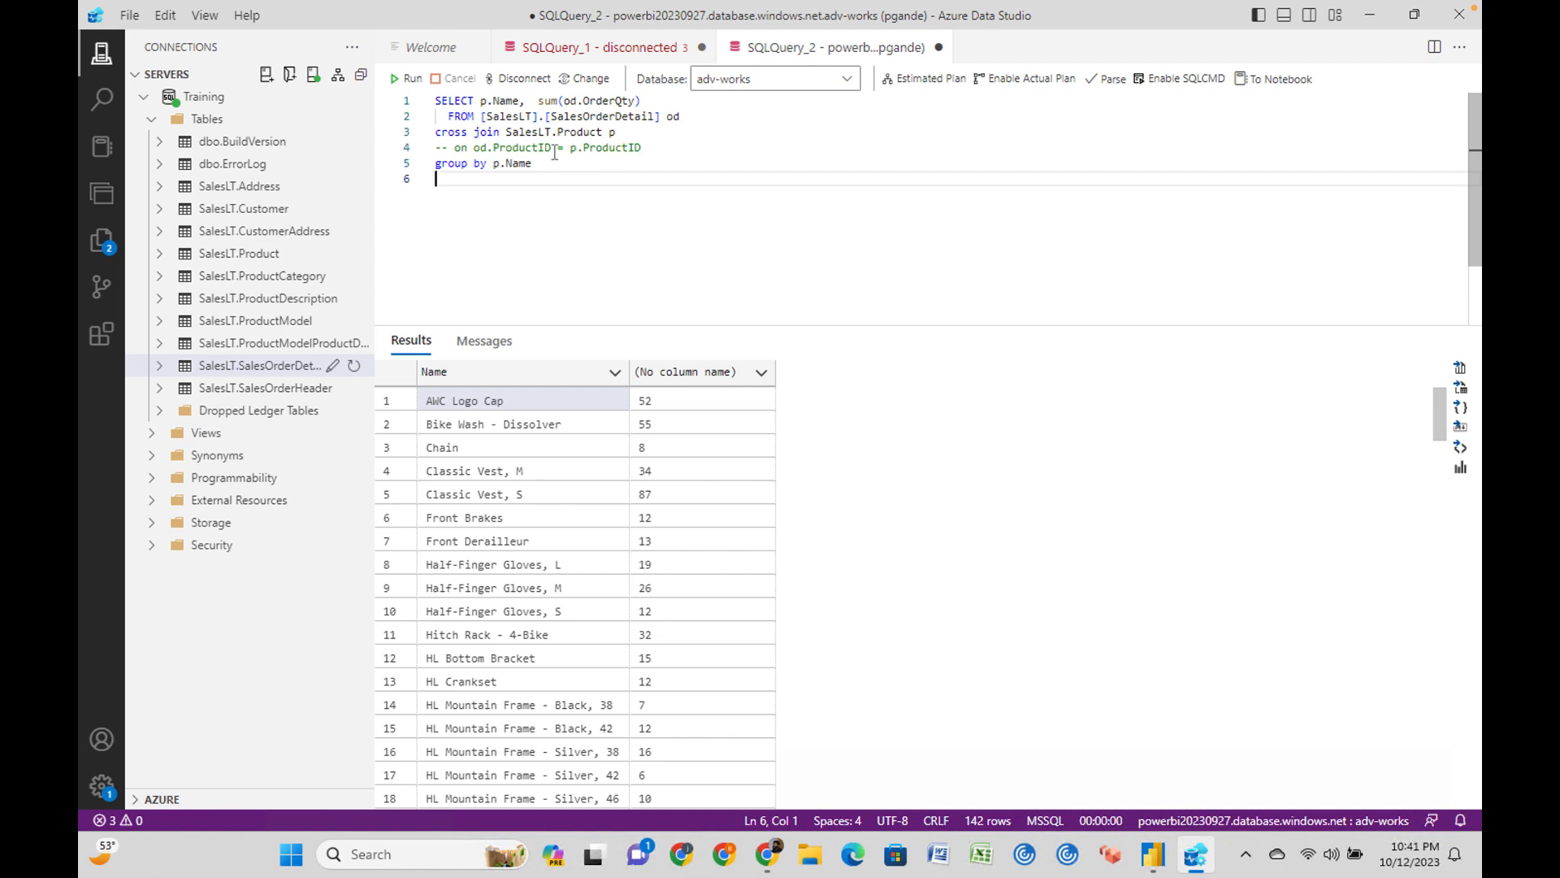
drag(568, 164, 430, 98)
key(ctrl+c)
click(604, 196)
key(Return)
key(Return)
key(ctrl+v)
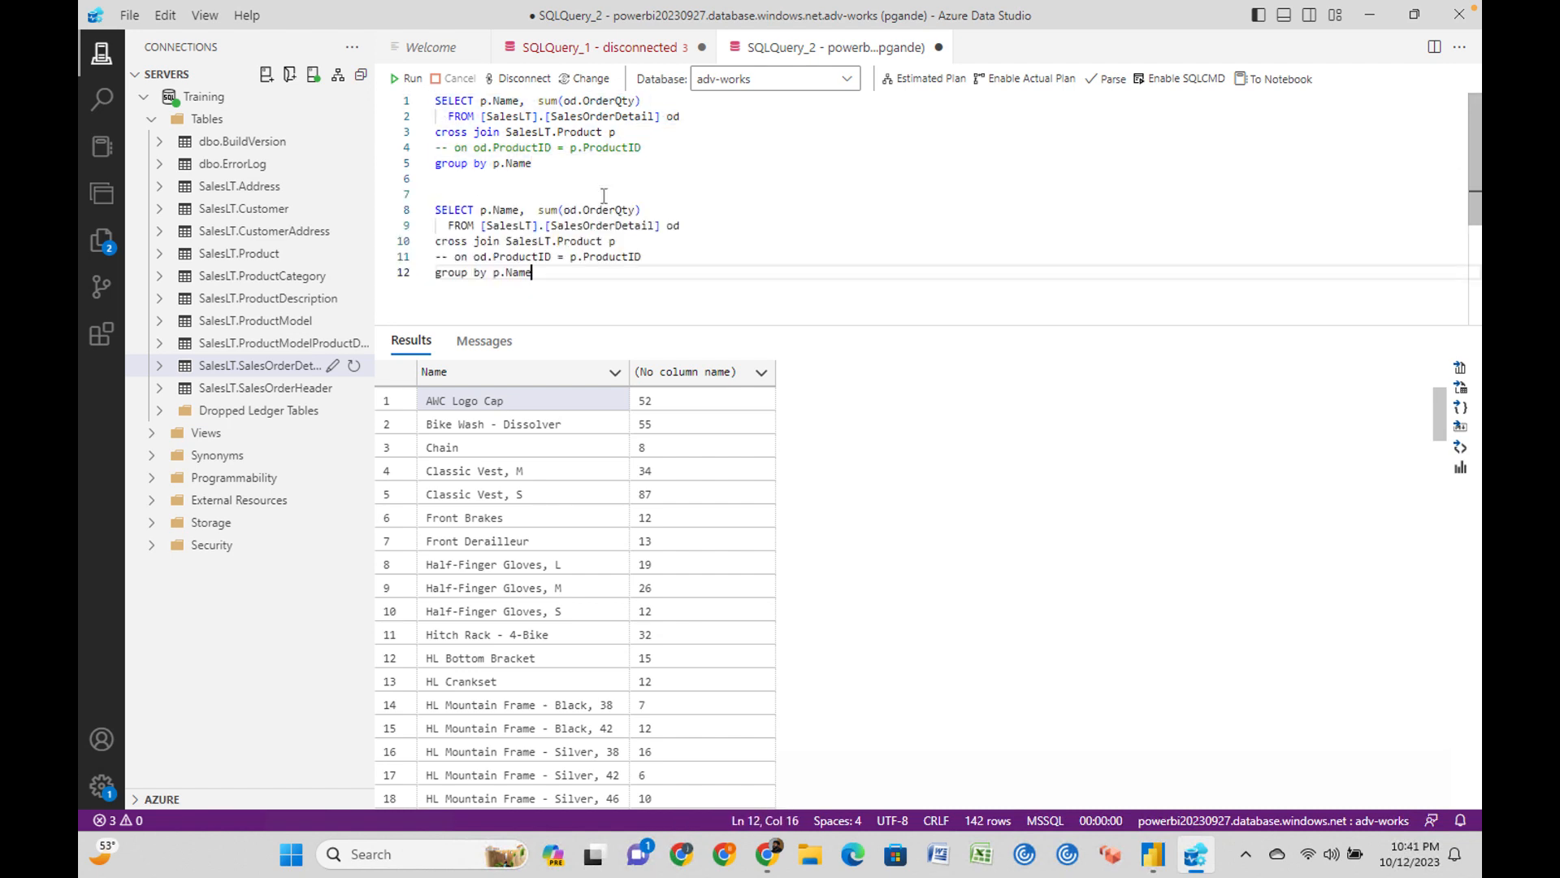
drag(542, 273, 425, 213)
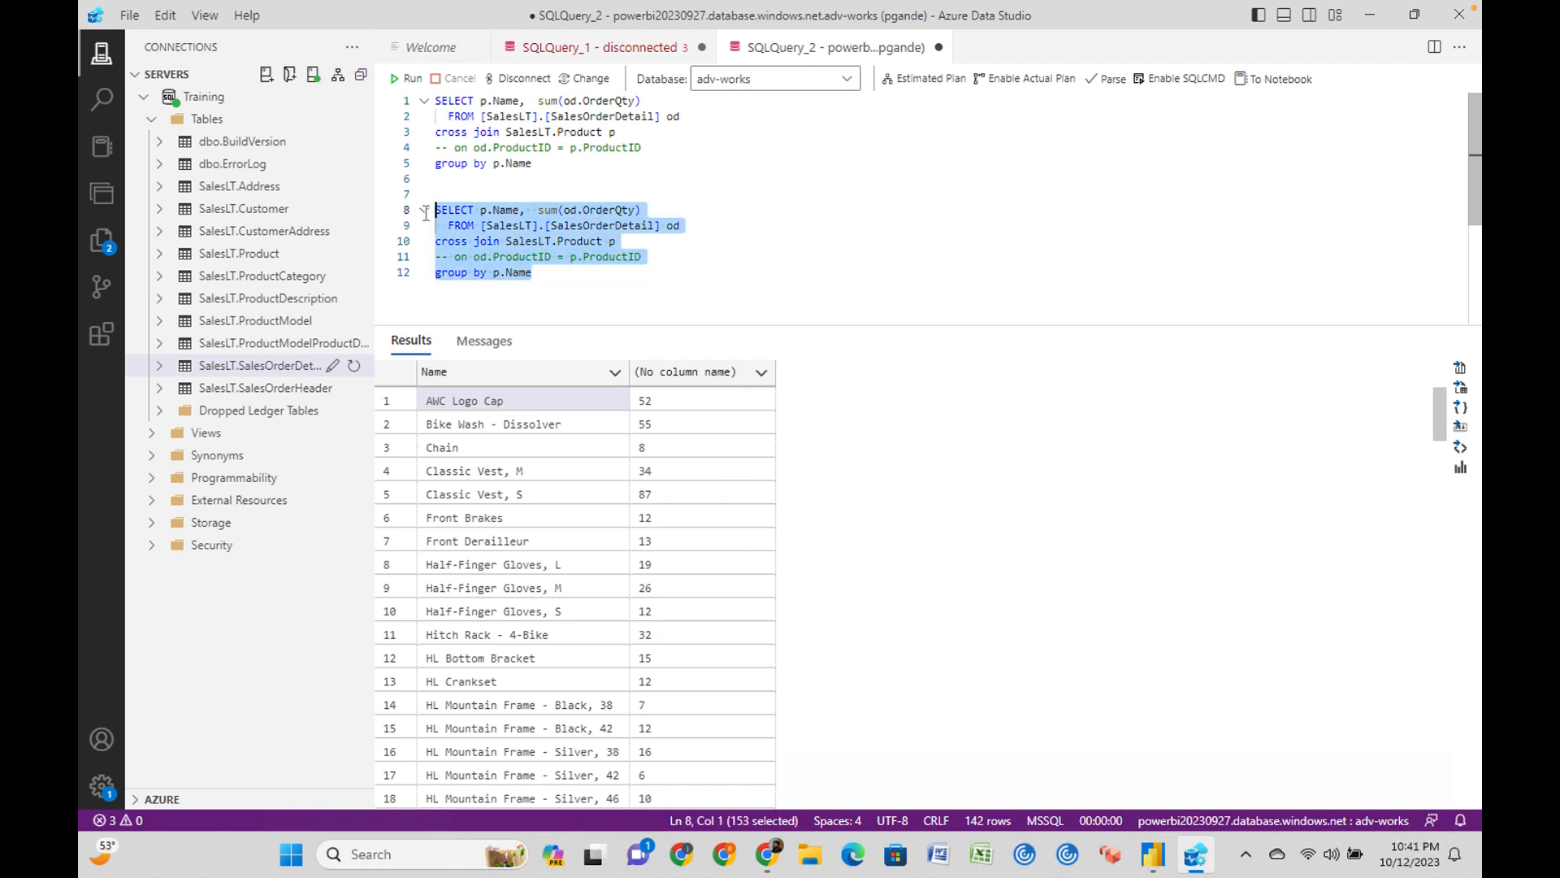
click(406, 78)
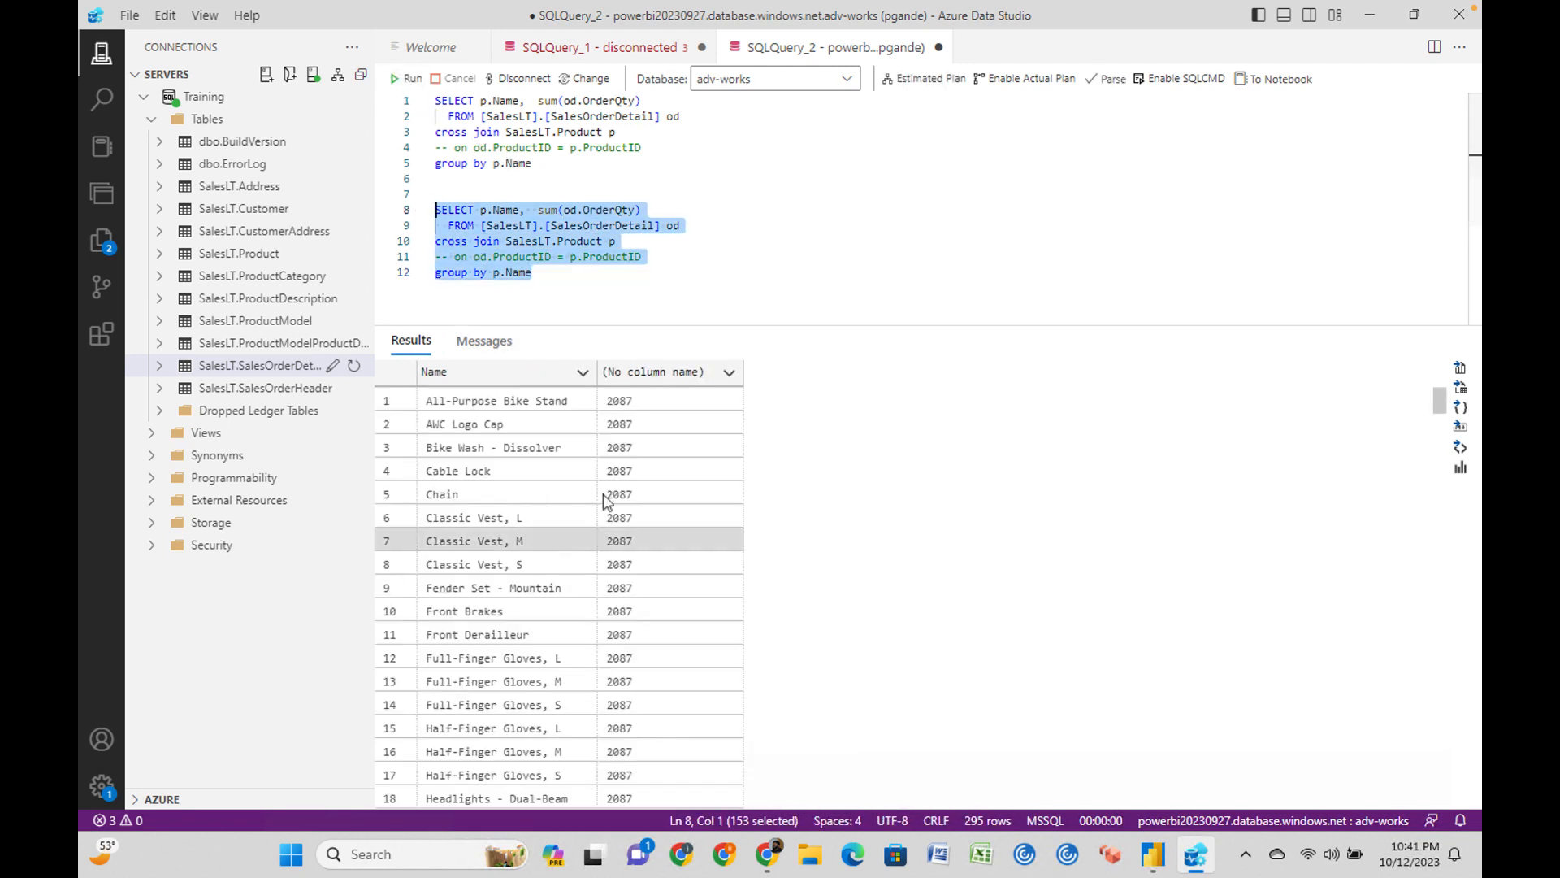
click(581, 274)
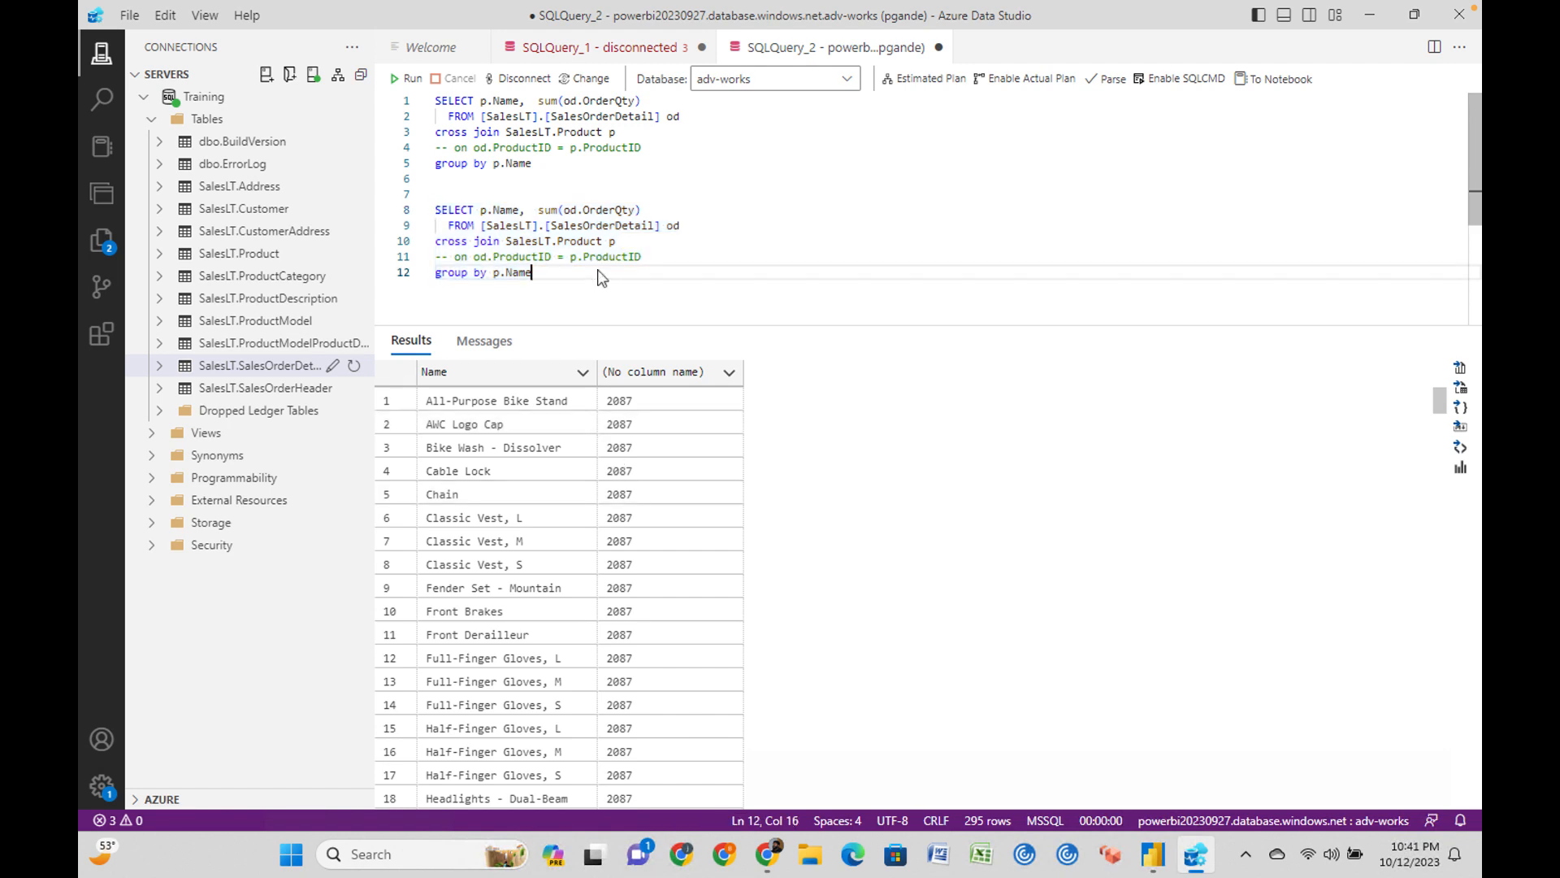
Add od.OrderQty after p.Name in the copy and comment out sum(od.OrderQty) with --.
click(539, 213)
drag(639, 212, 564, 212)
click(528, 210)
key(ctrl+v)
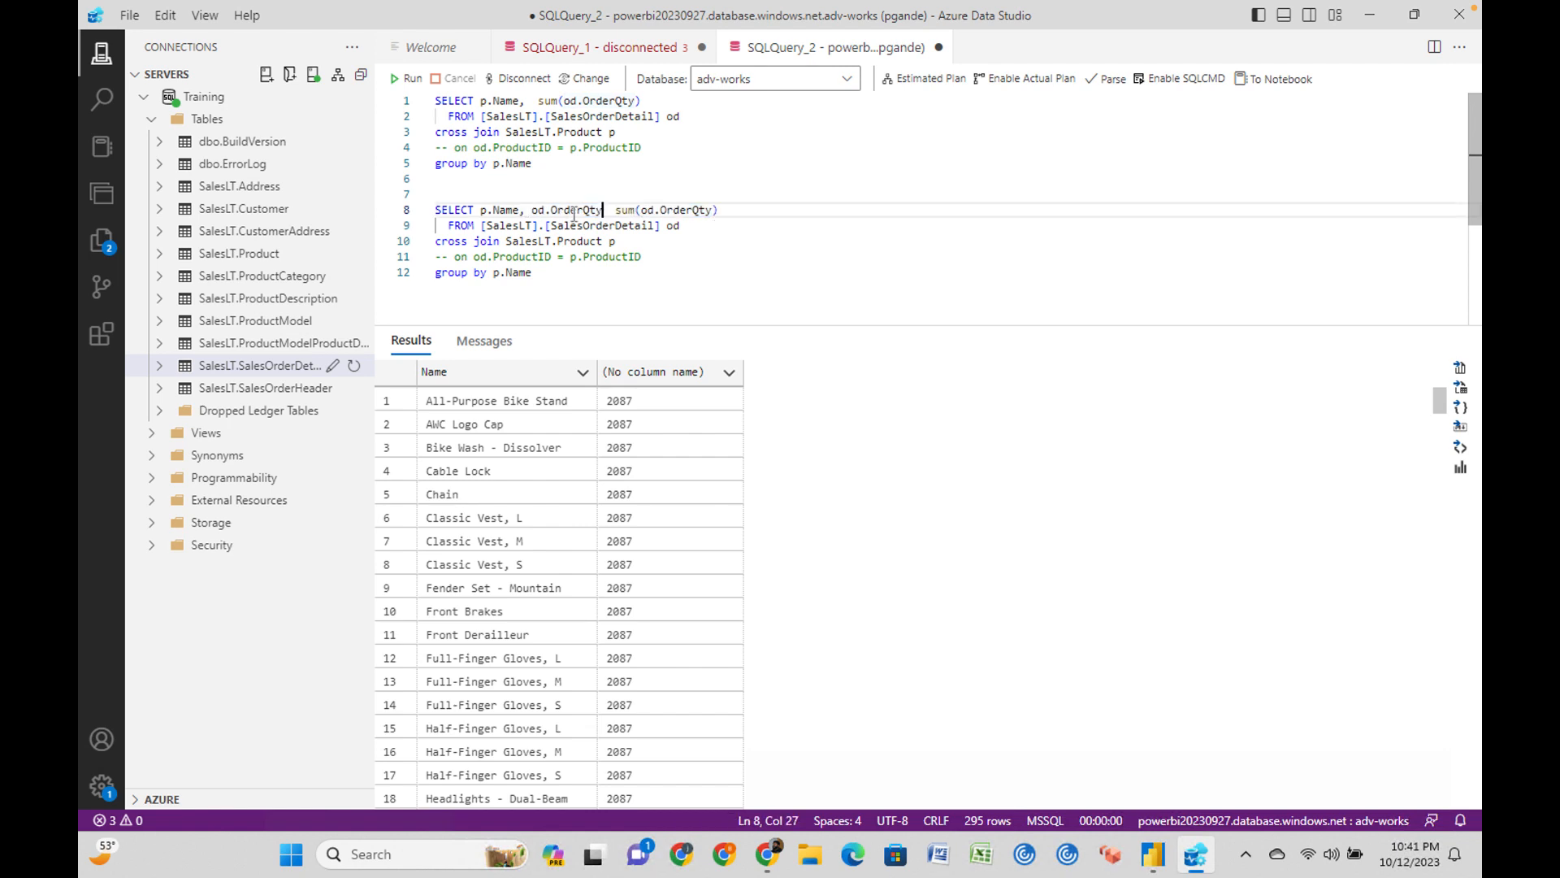
text(--)
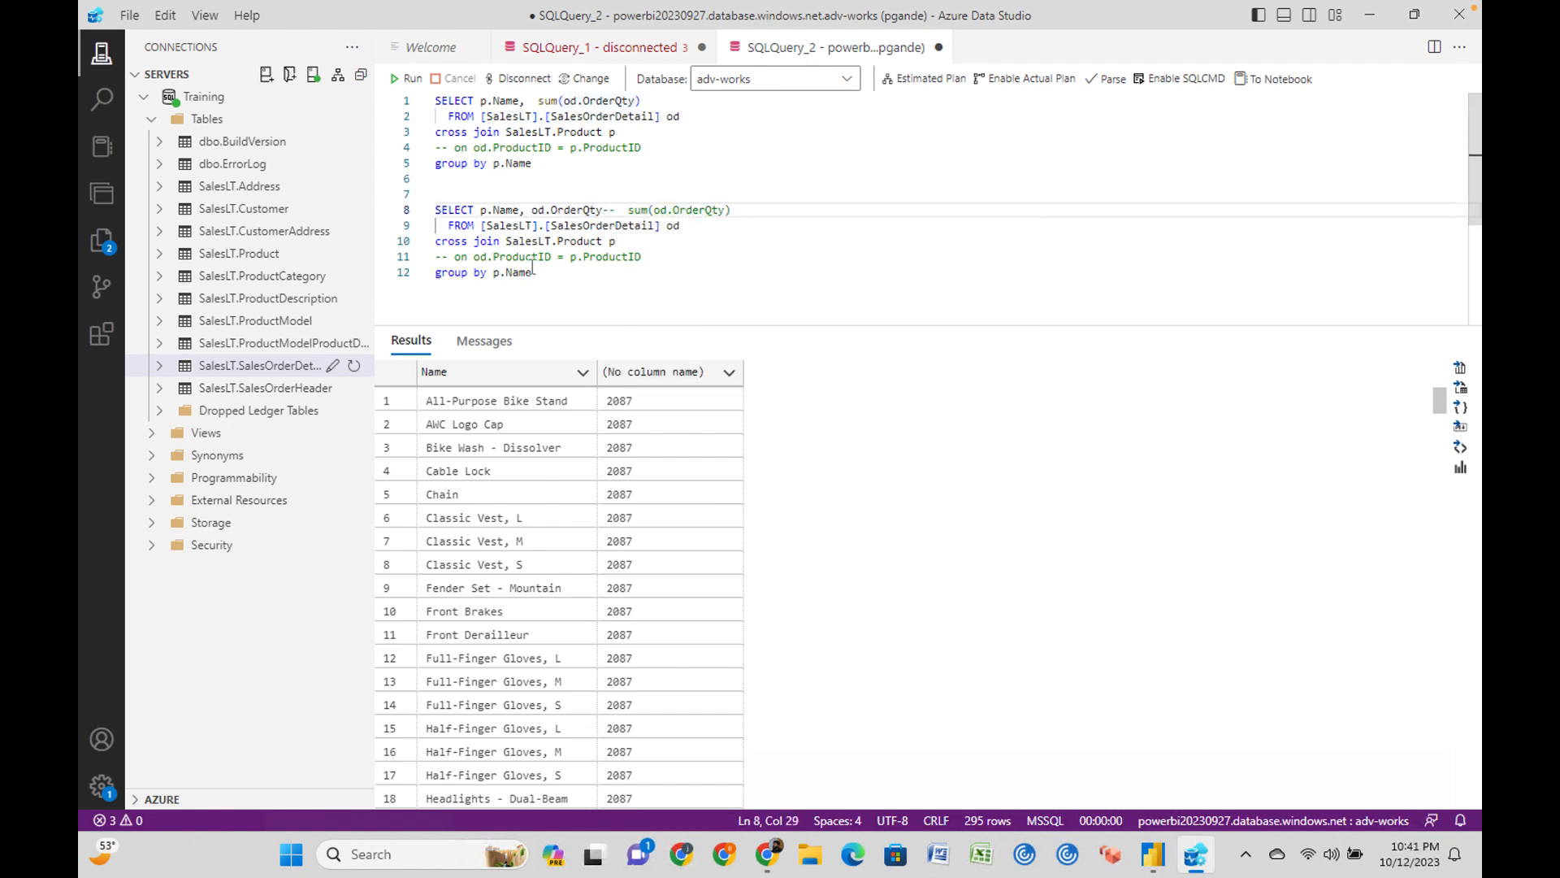
click(487, 275)
click(521, 274)
drag(616, 241, 419, 211)
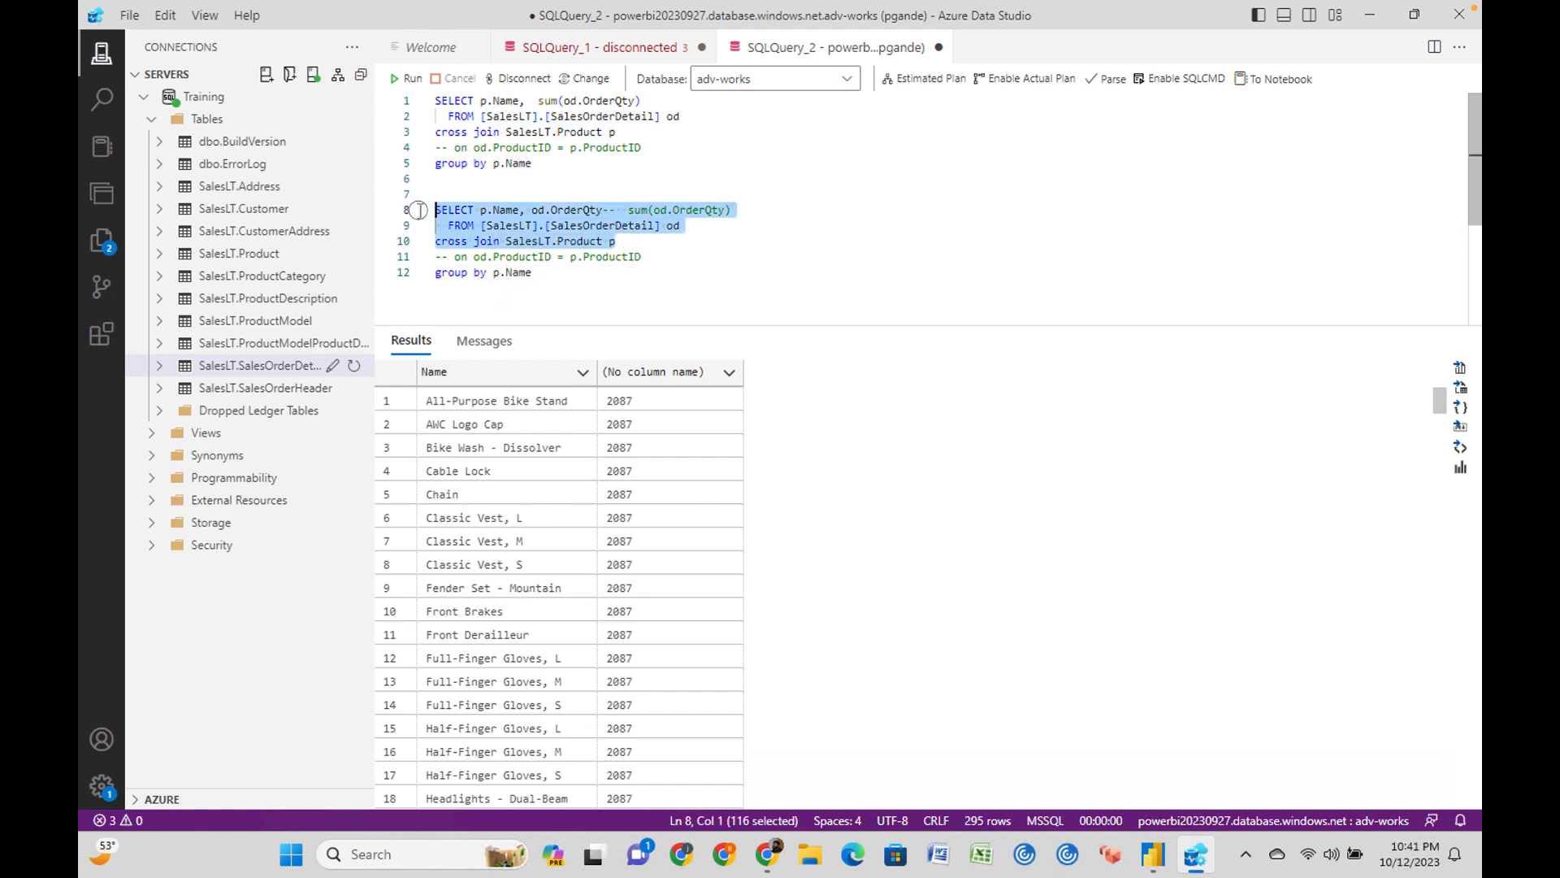
Run the ungrouped copy and browse the 159,890 product Name and OrderQty result rows.
click(411, 77)
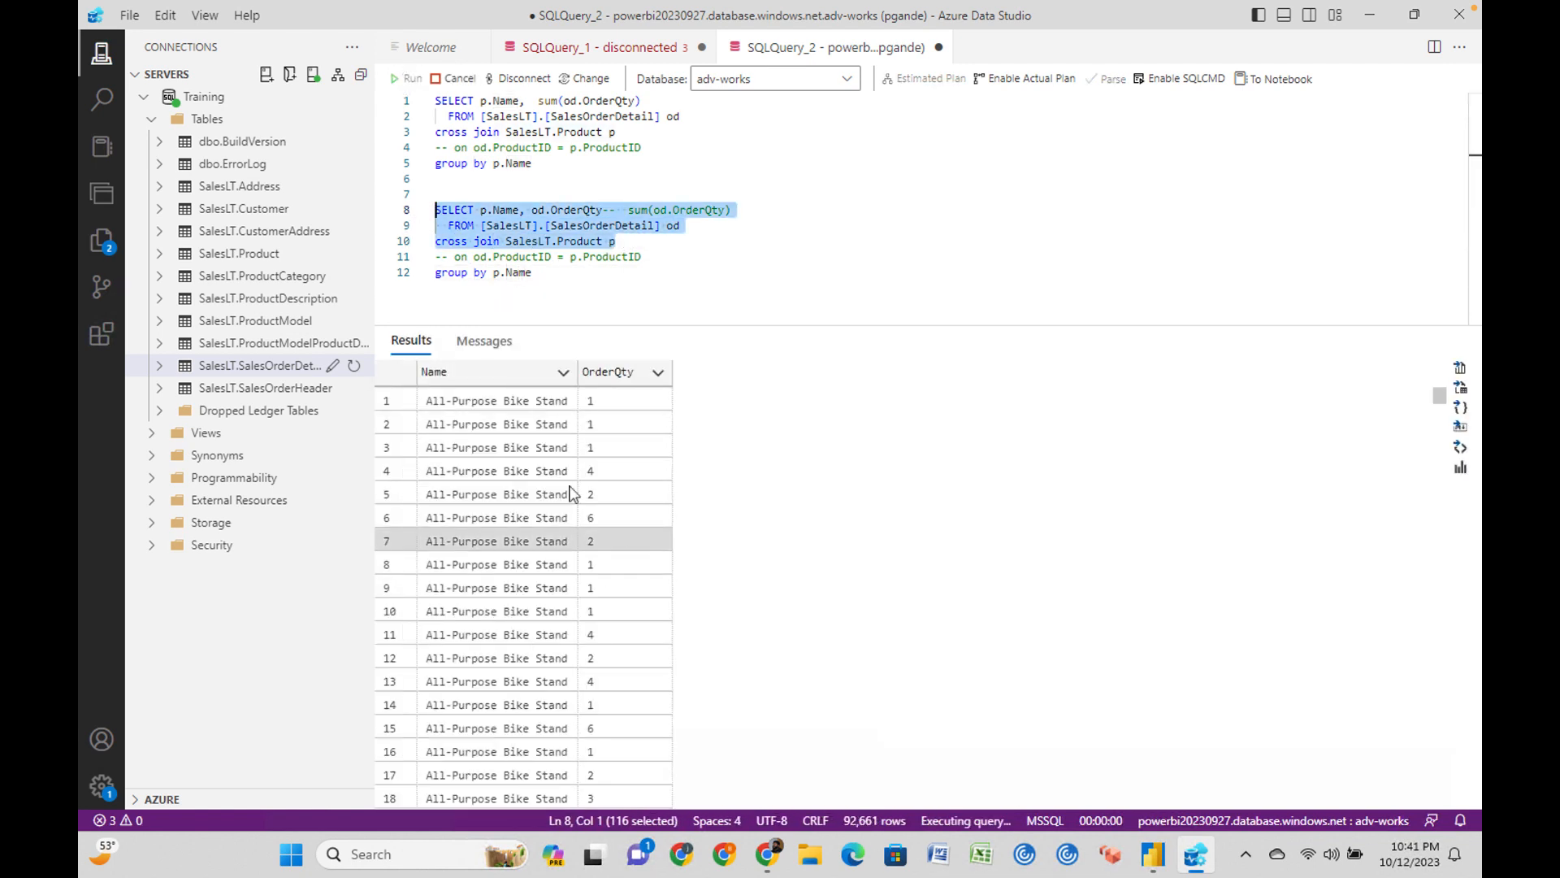
click(479, 401)
click(478, 517)
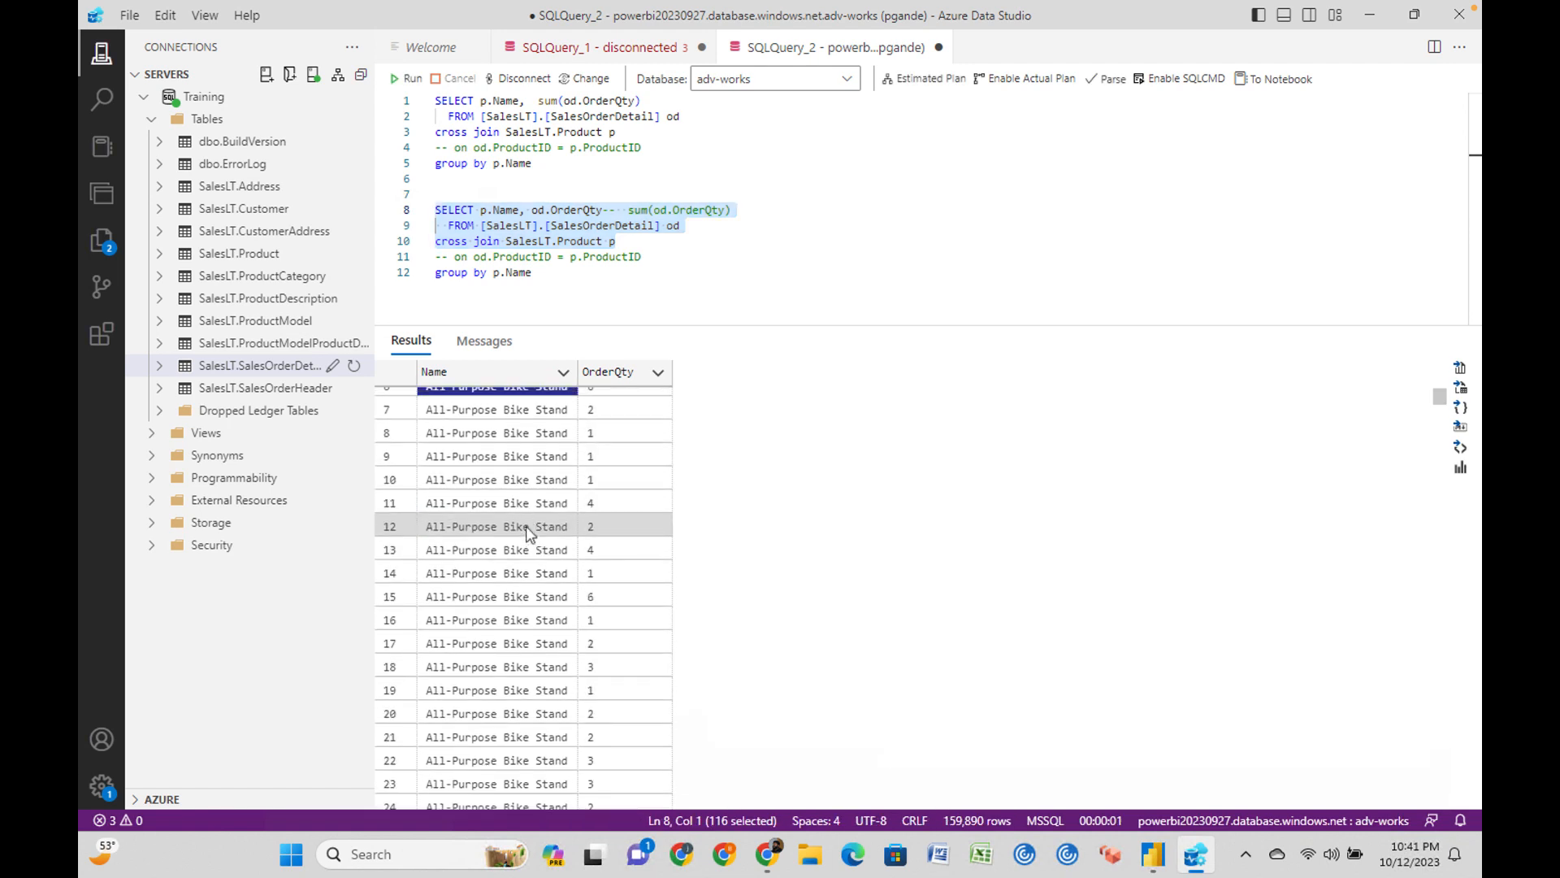
click(593, 401)
scroll(604, 613, down, 2)
scroll(605, 616, down, 18)
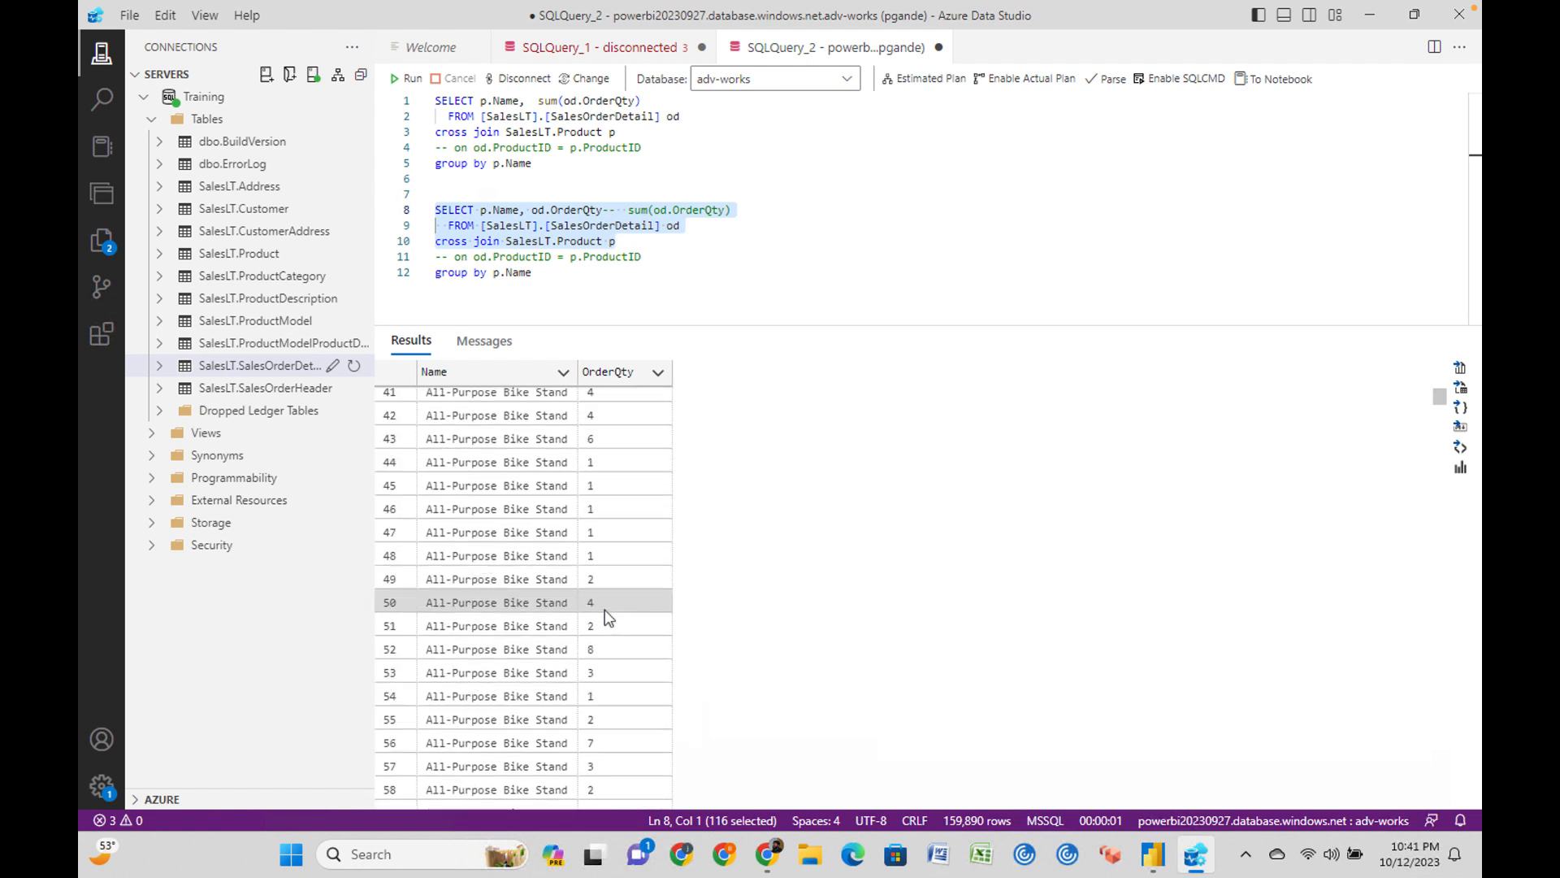
scroll(605, 616, down, 20)
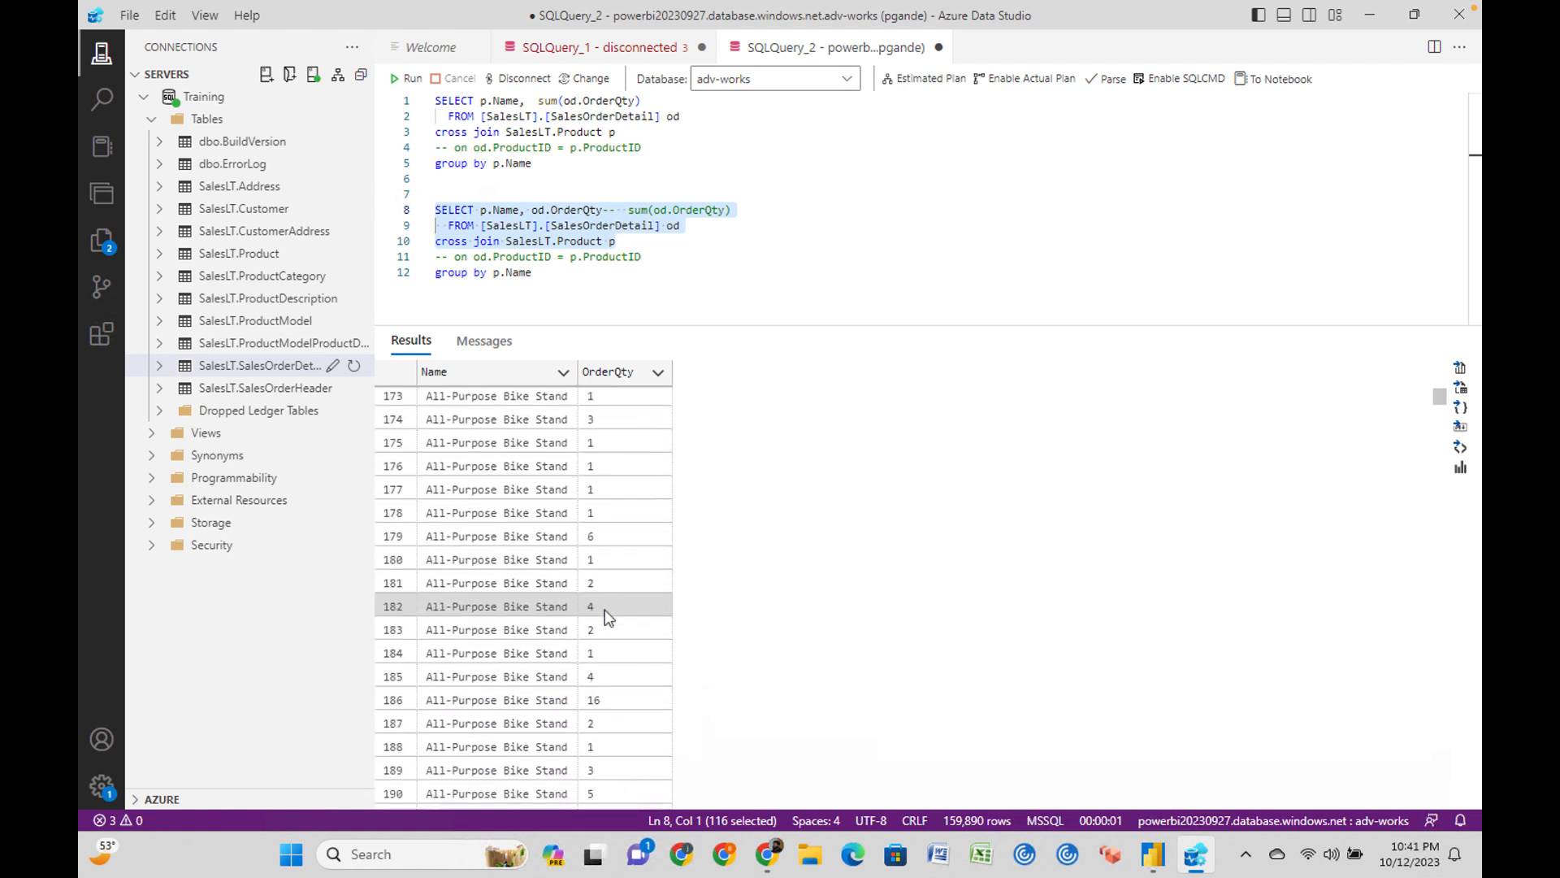
scroll(604, 616, down, 20)
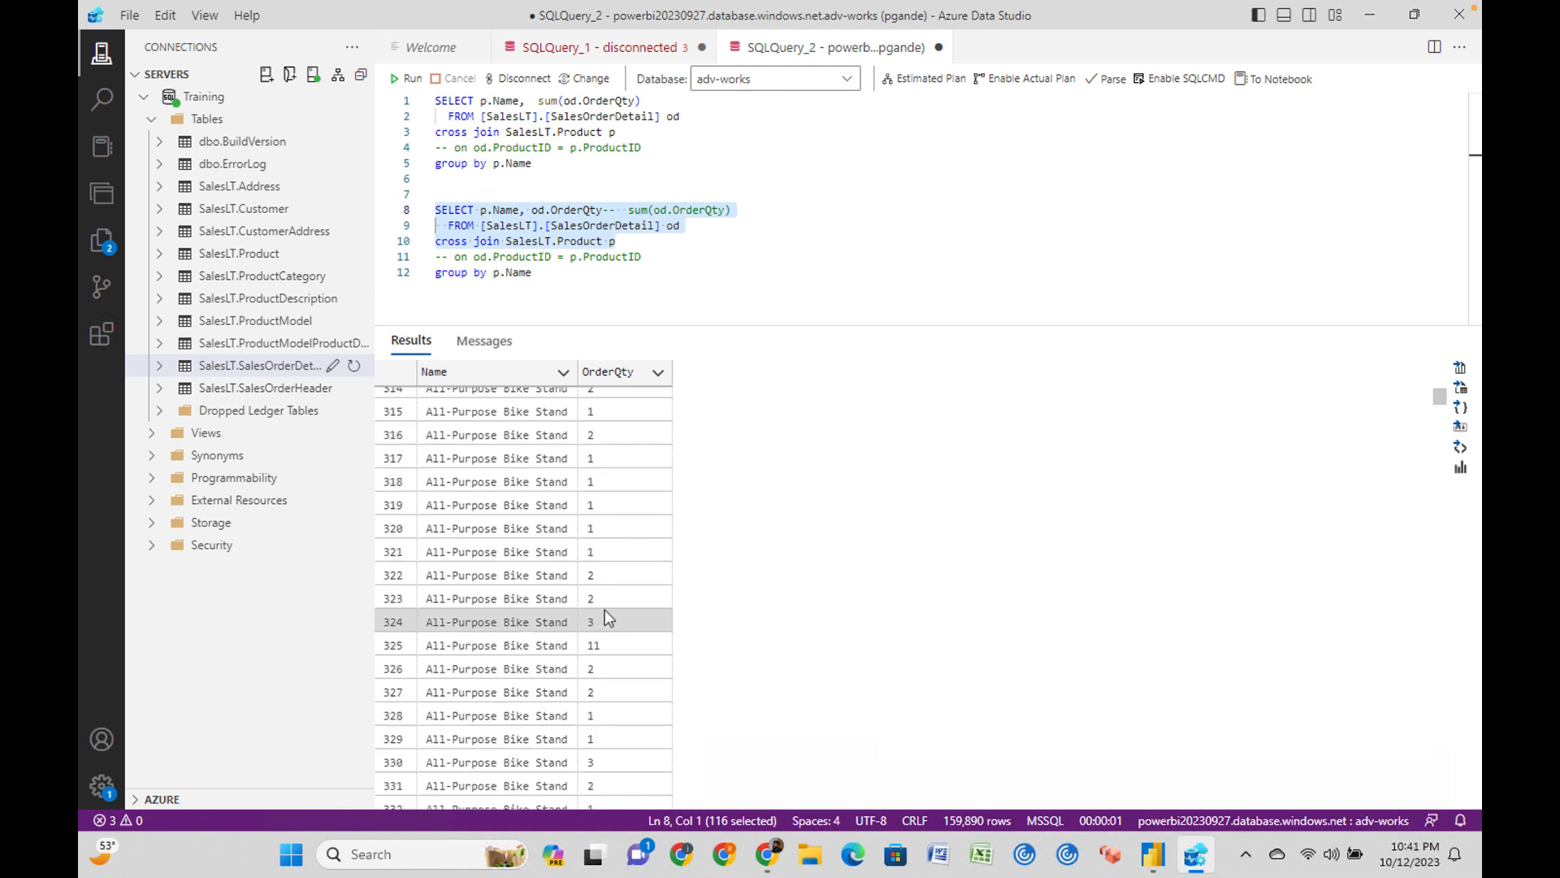
scroll(605, 618, down, 20)
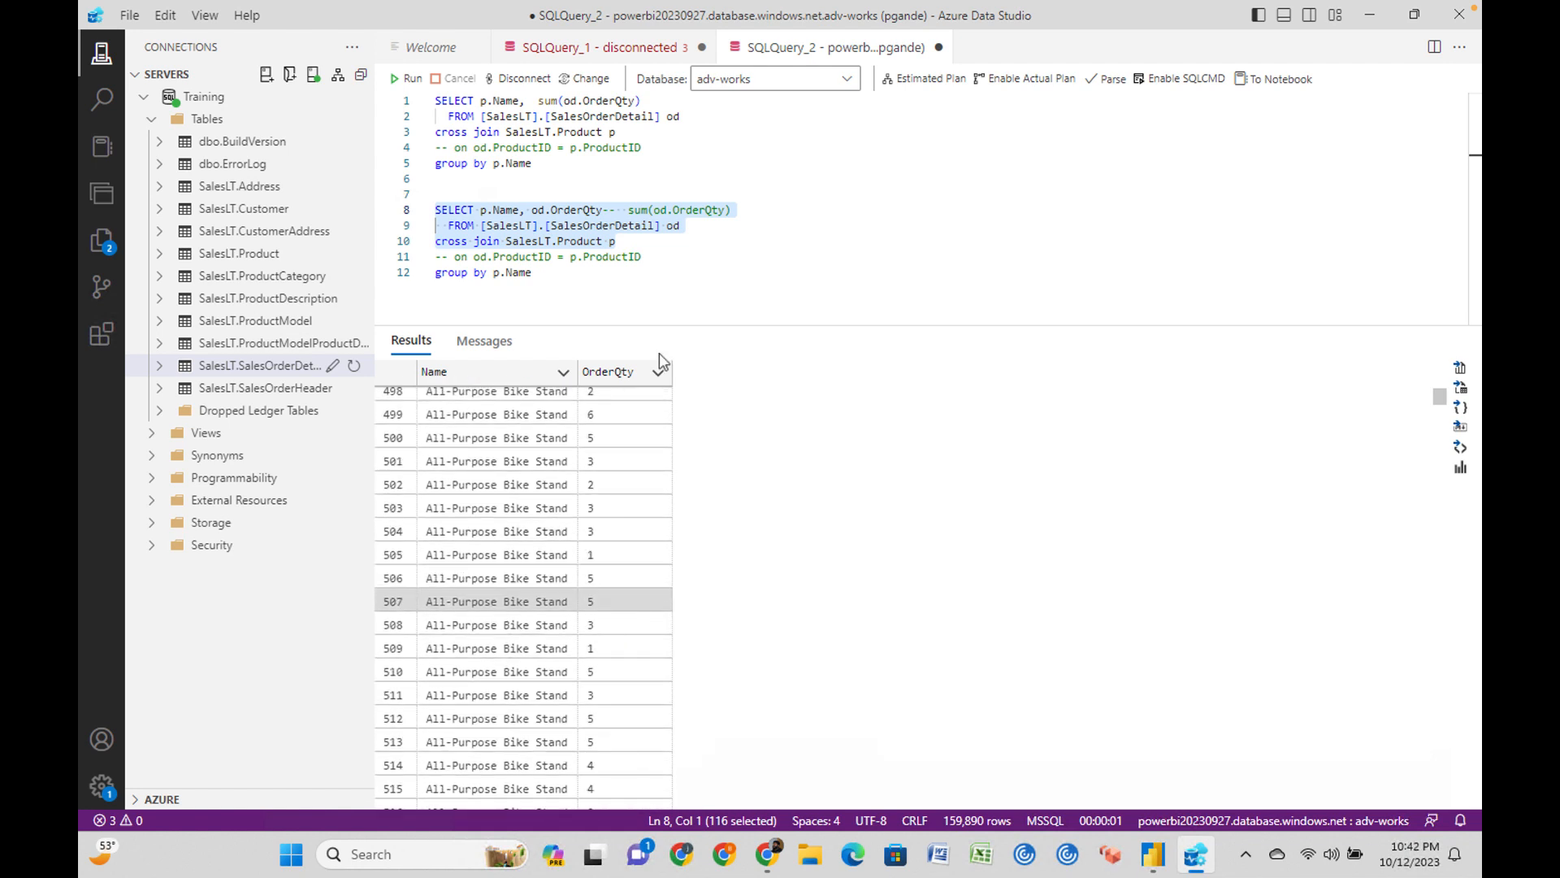
Highlight the words 'cross join' on line 10 of the query.
click(663, 281)
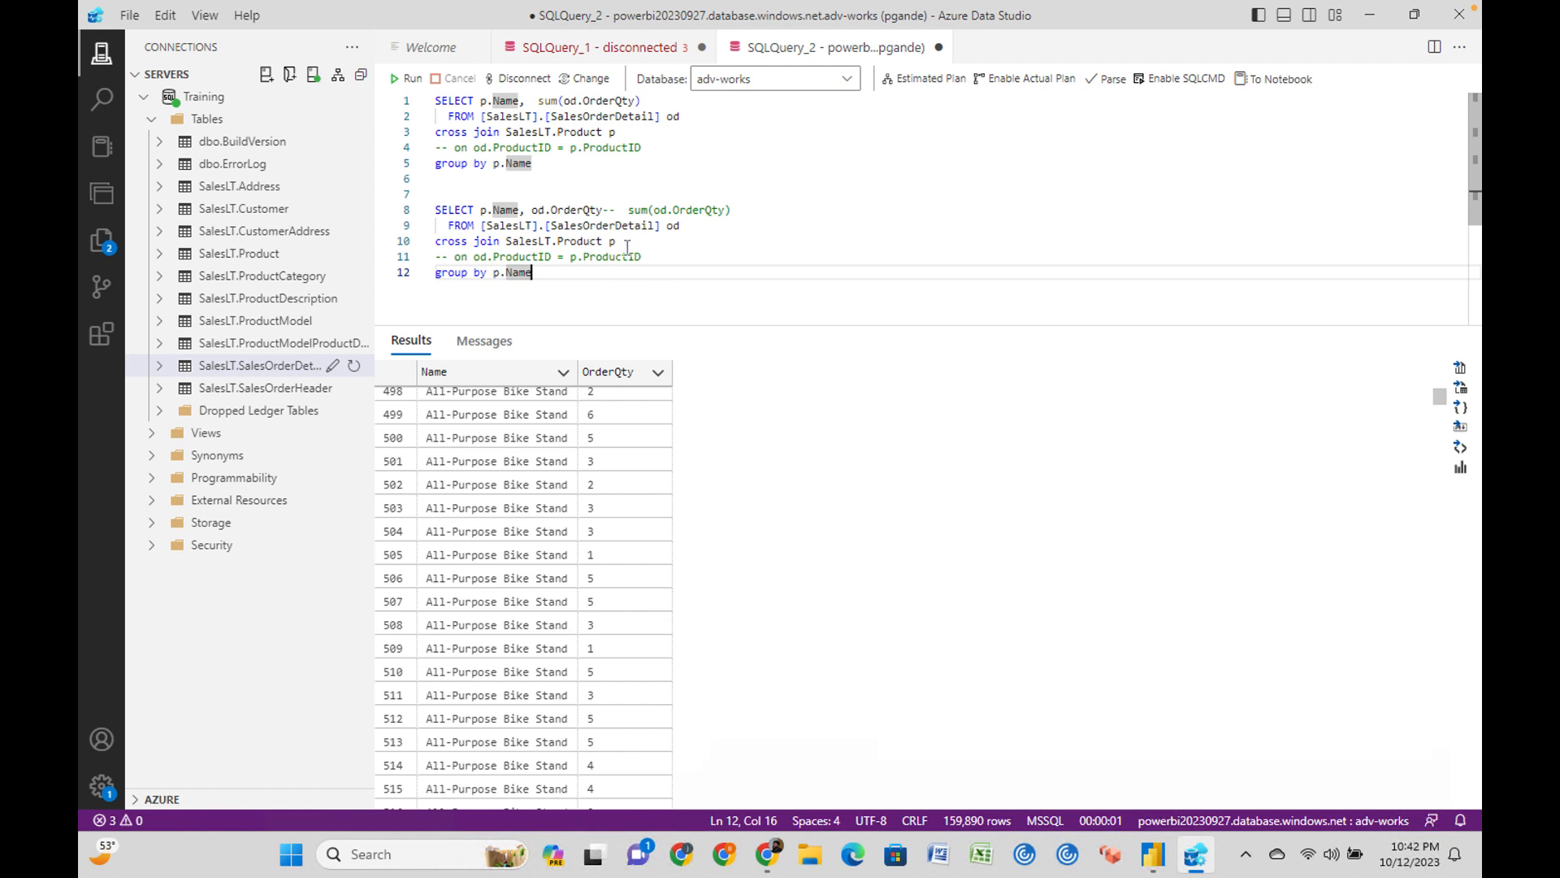
click(713, 246)
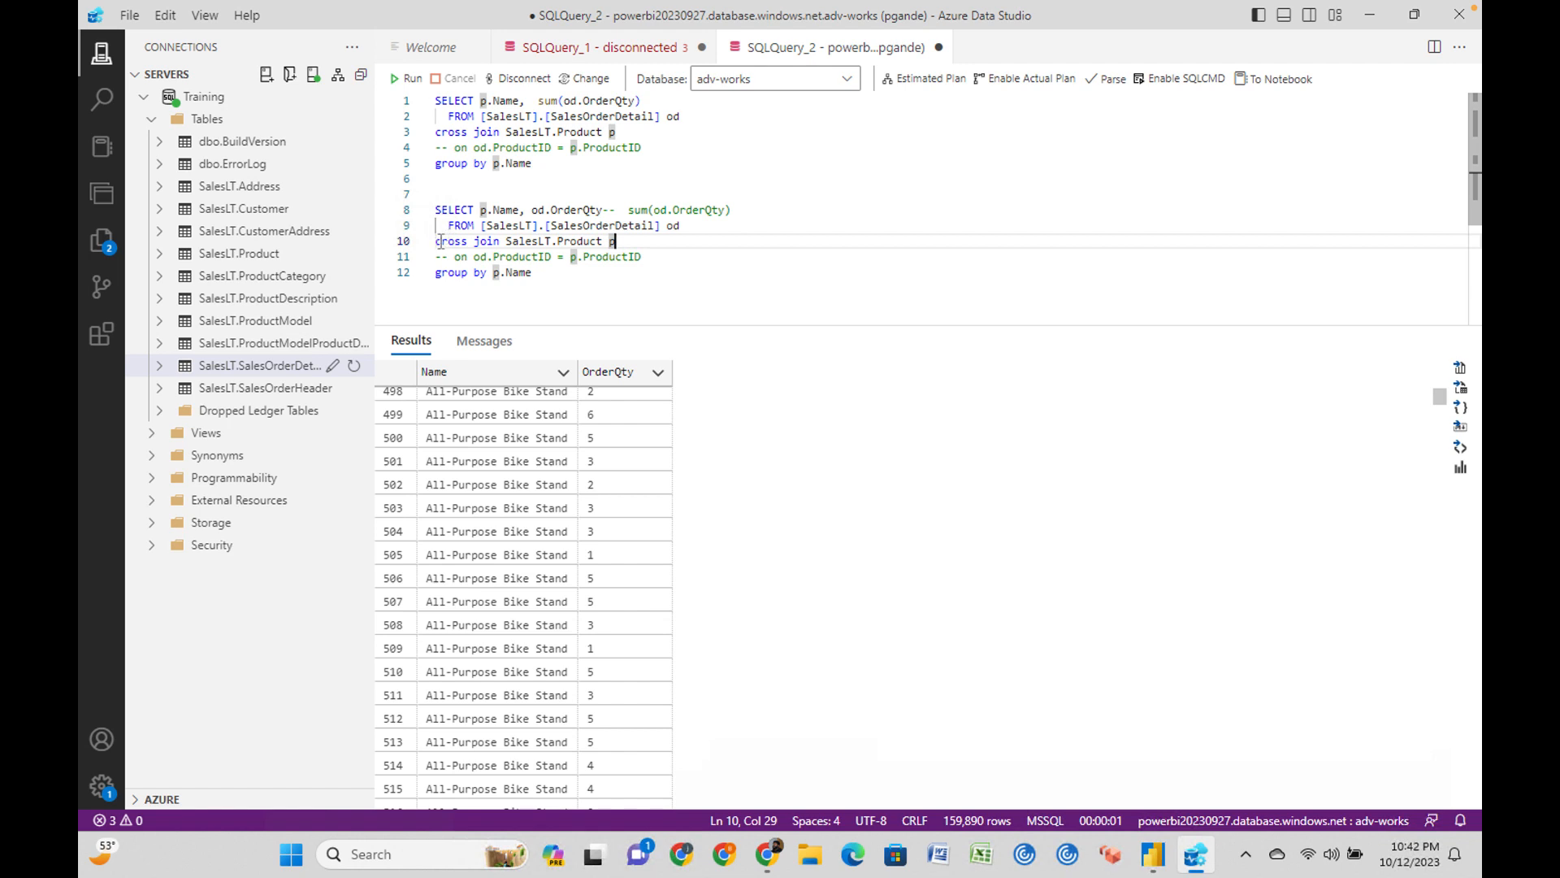
drag(437, 241, 499, 241)
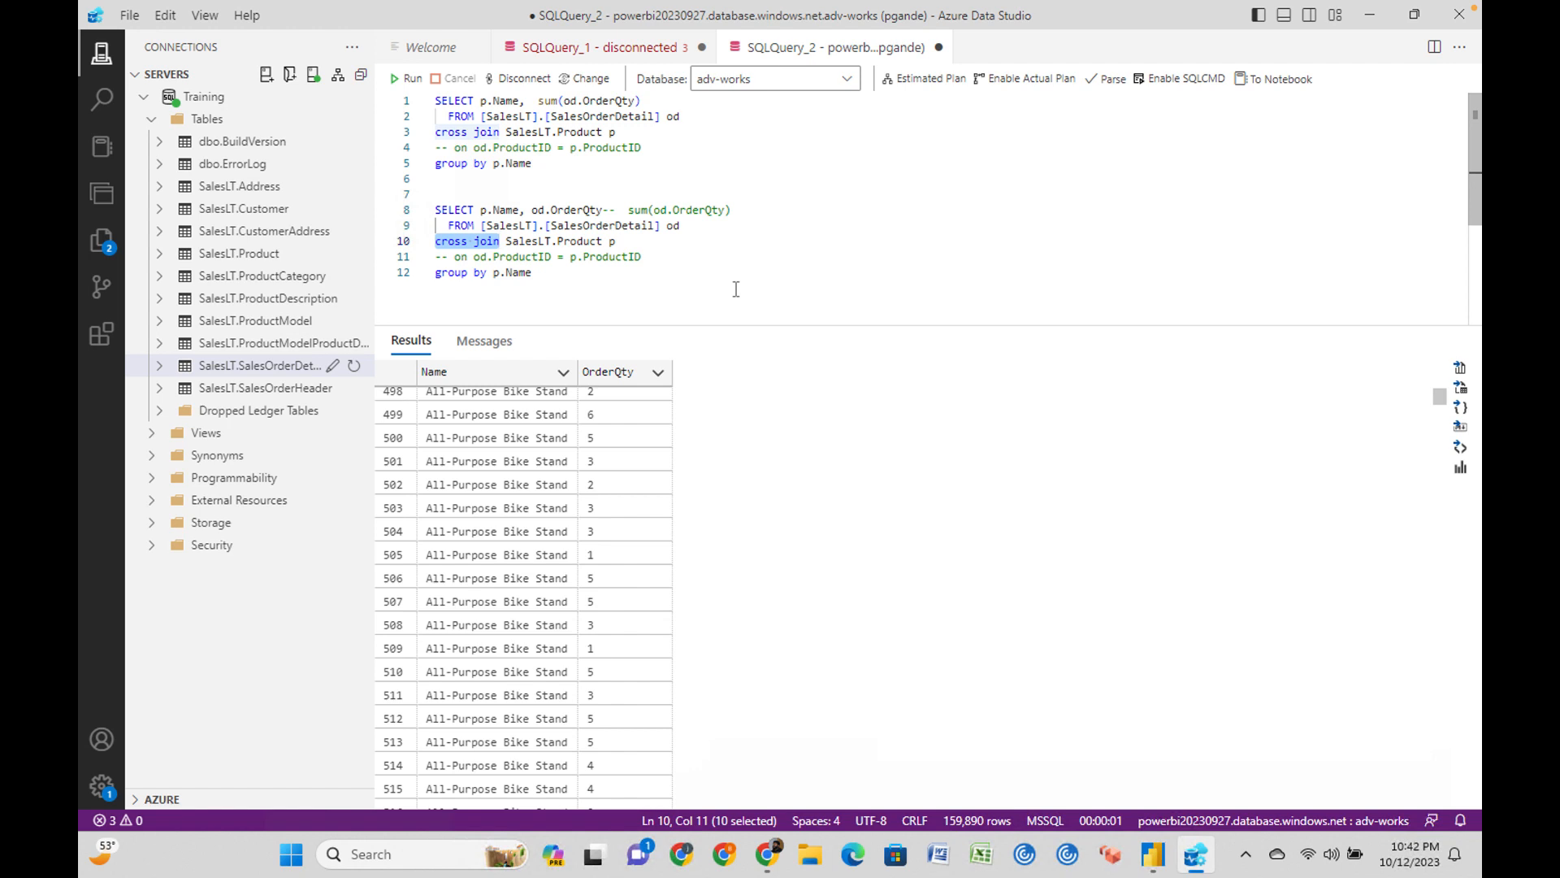
Type scratch lines 'day and night' and 'city' below the first query and review them.
click(745, 209)
click(955, 179)
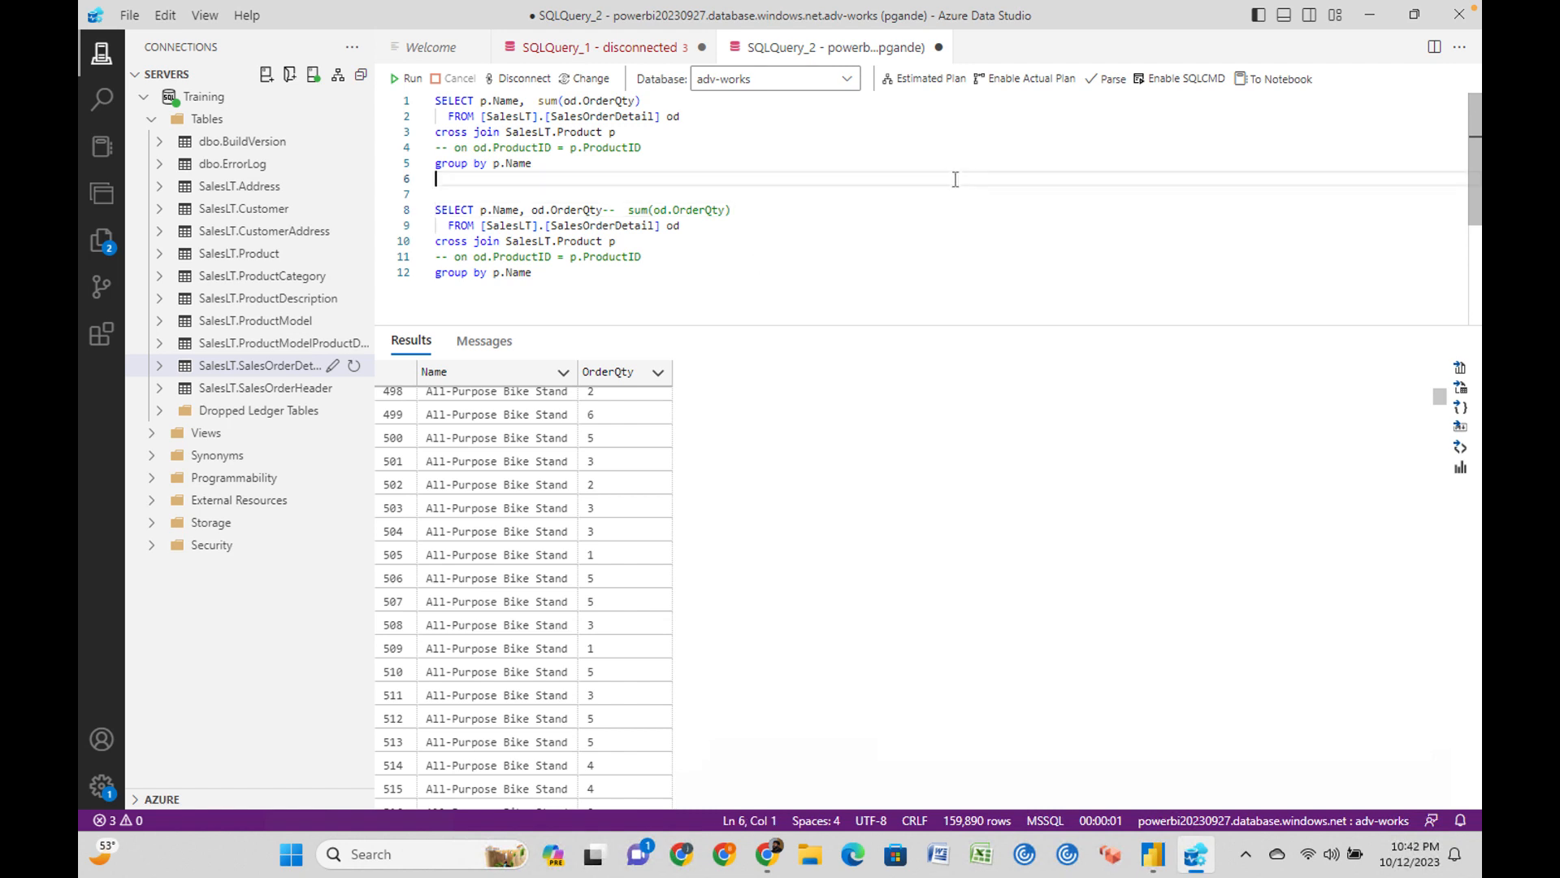
key(Return)
text(day)
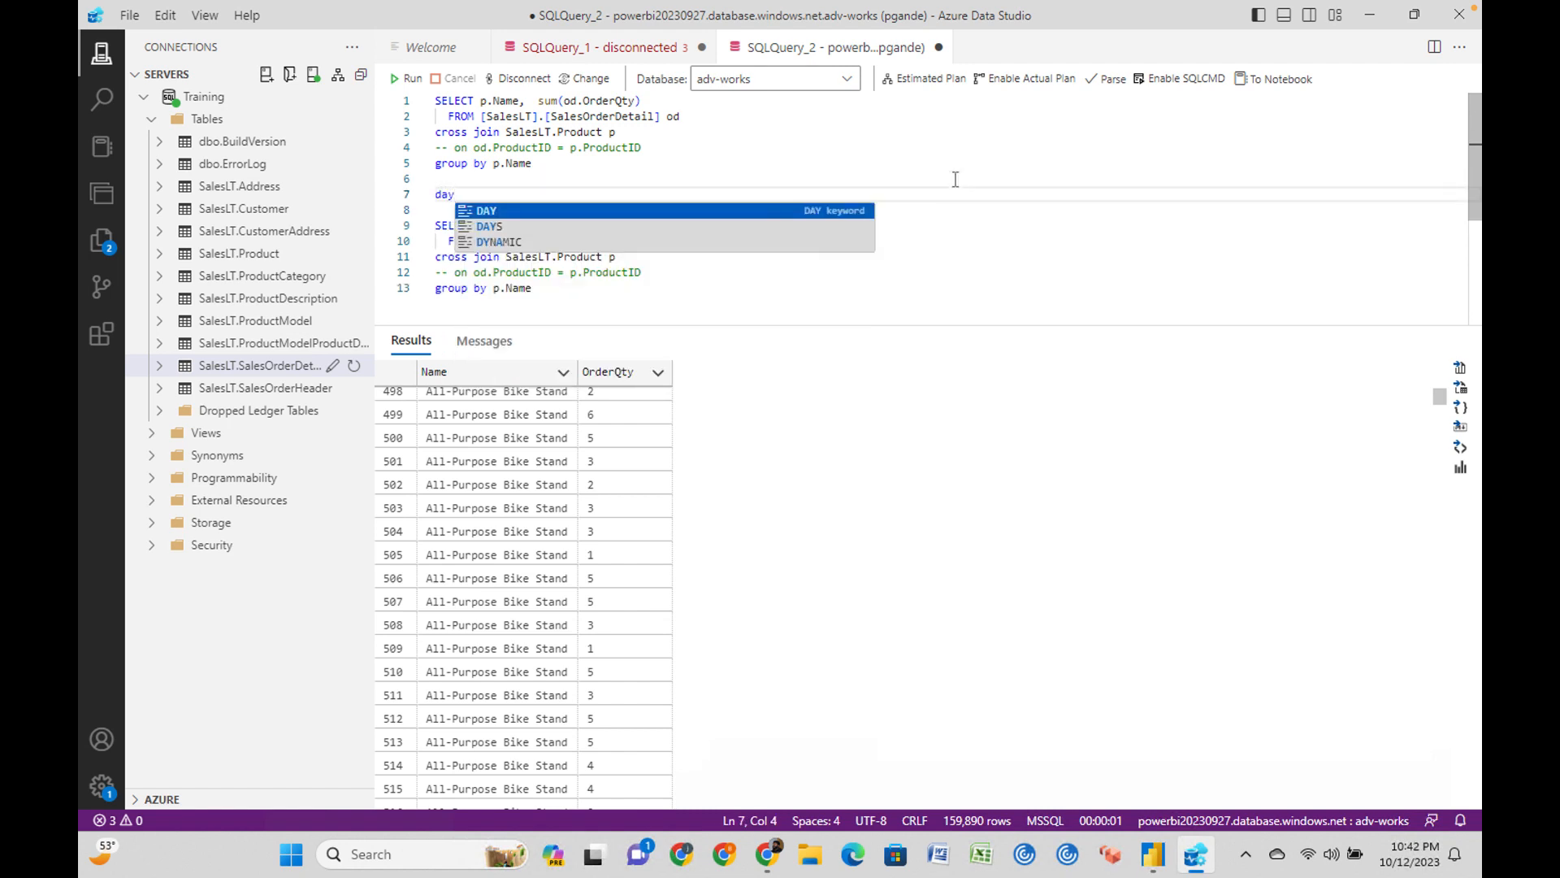
text( a)
key(Escape)
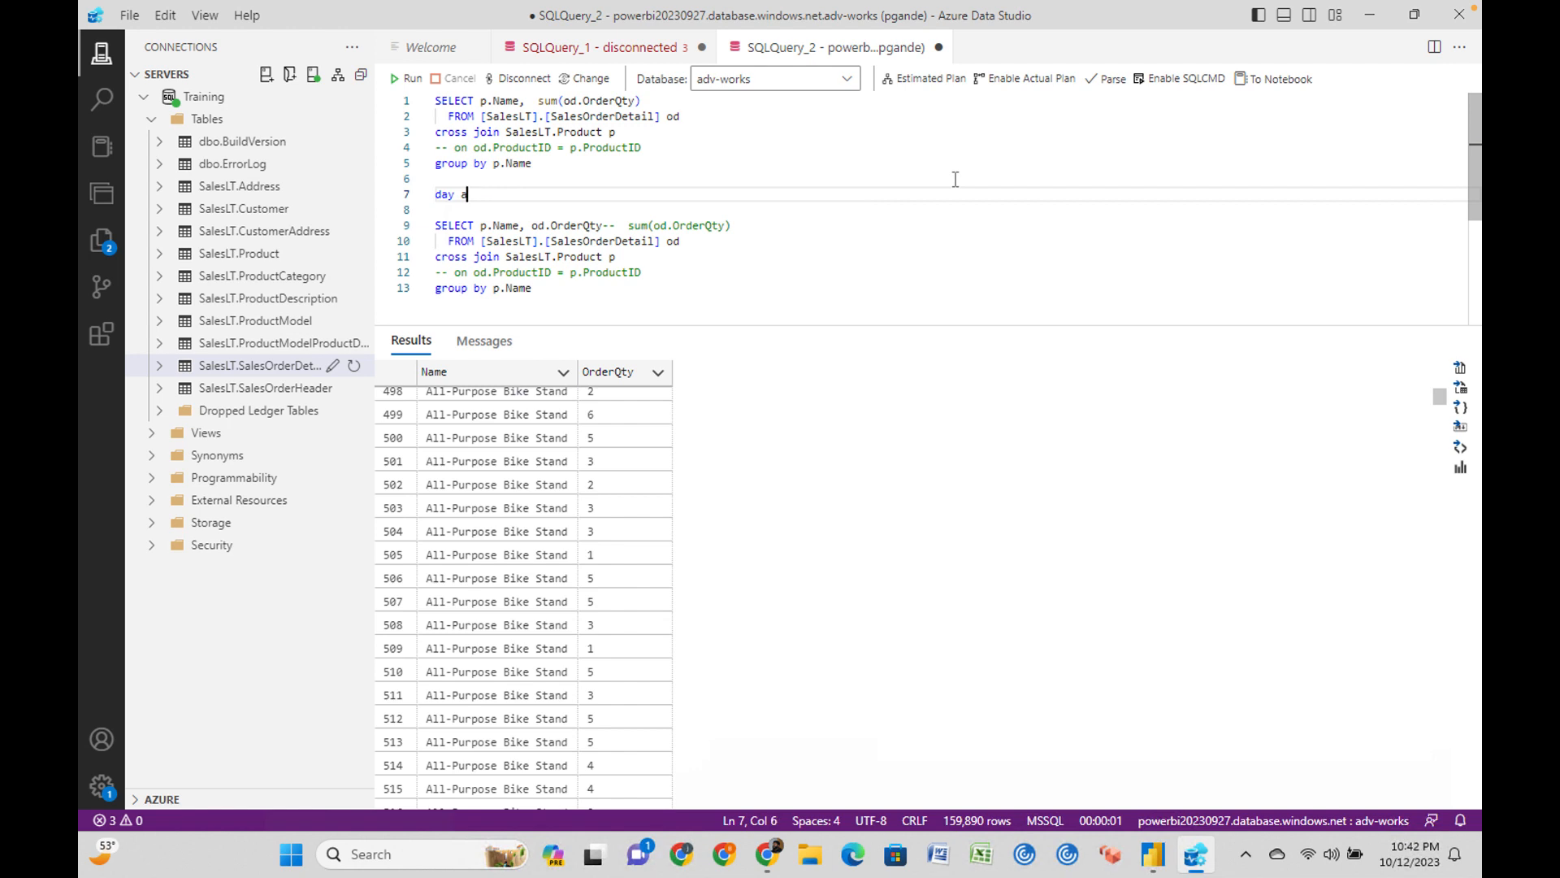
text(nd night)
key(Return)
key(Return)
text(city)
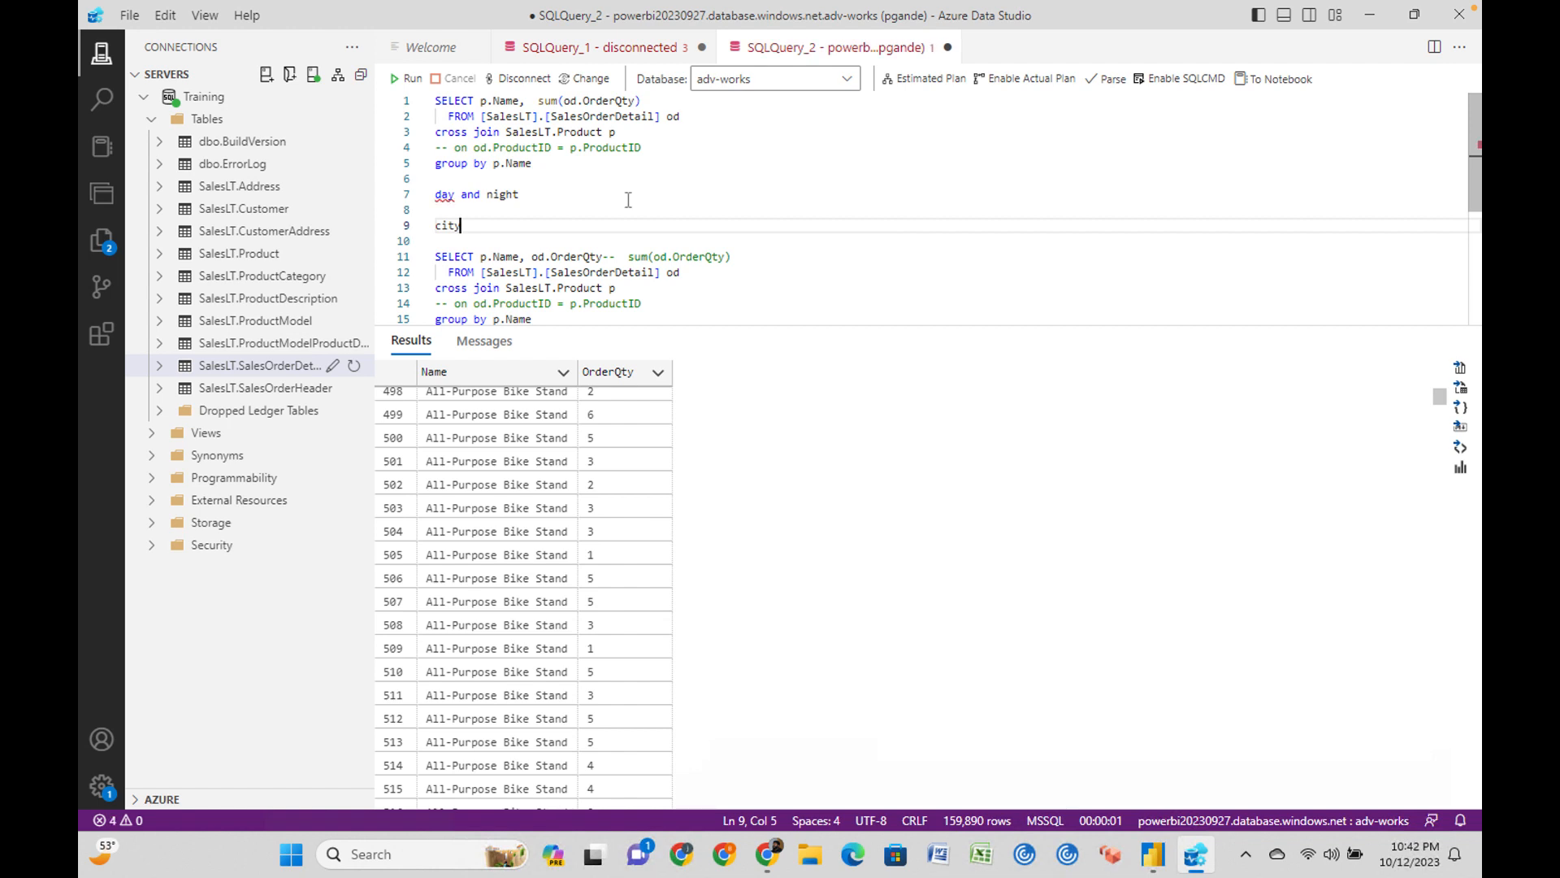
drag(524, 203, 420, 196)
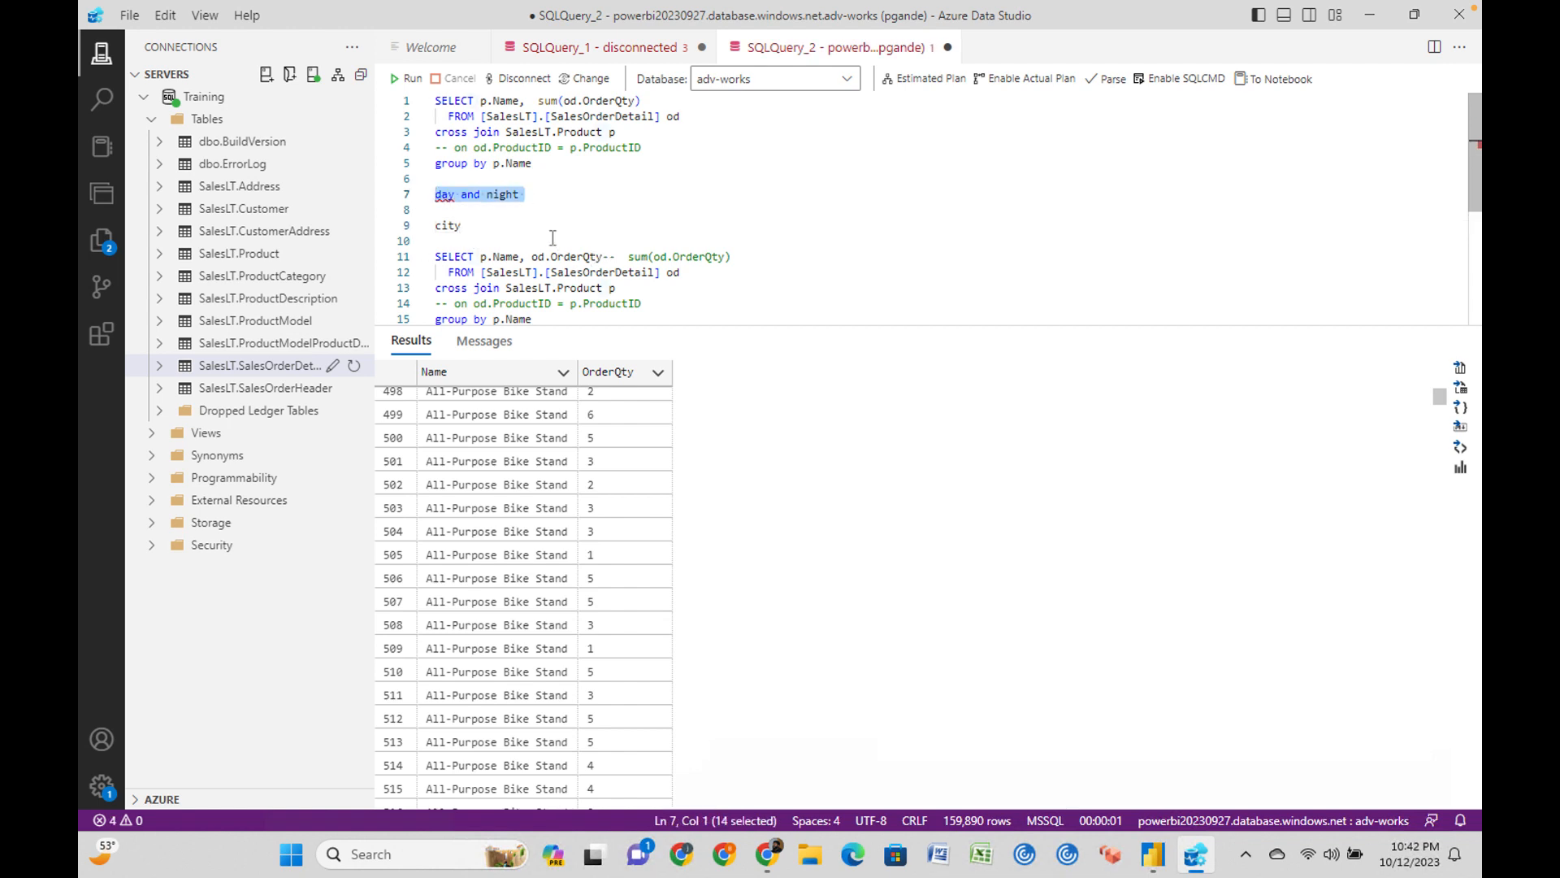
scroll(602, 204, down, 1)
drag(642, 144, 419, 144)
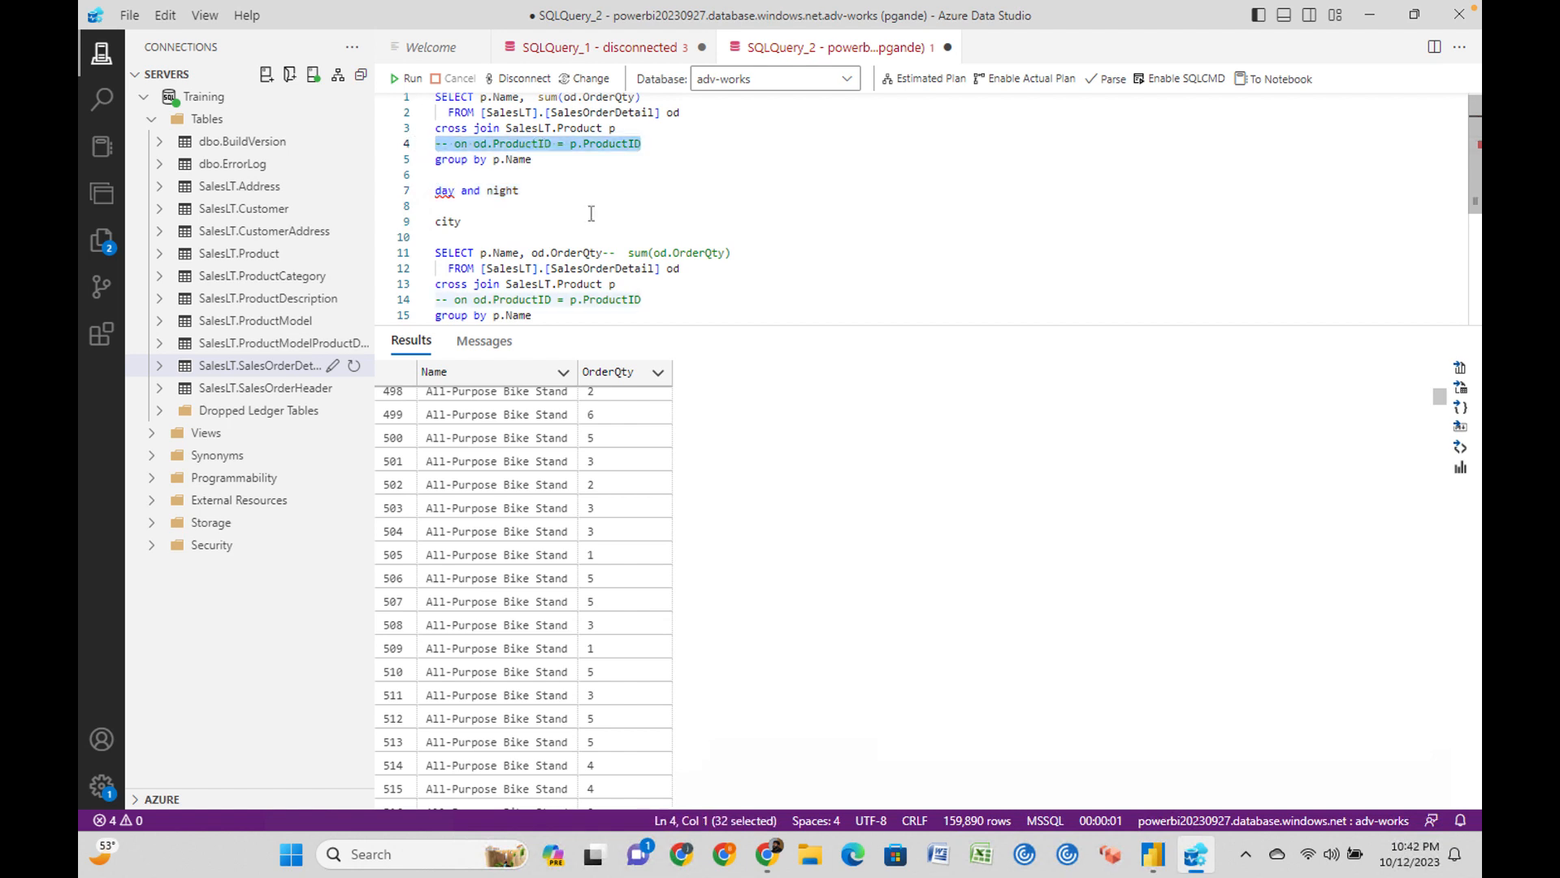
scroll(564, 194, up, 1)
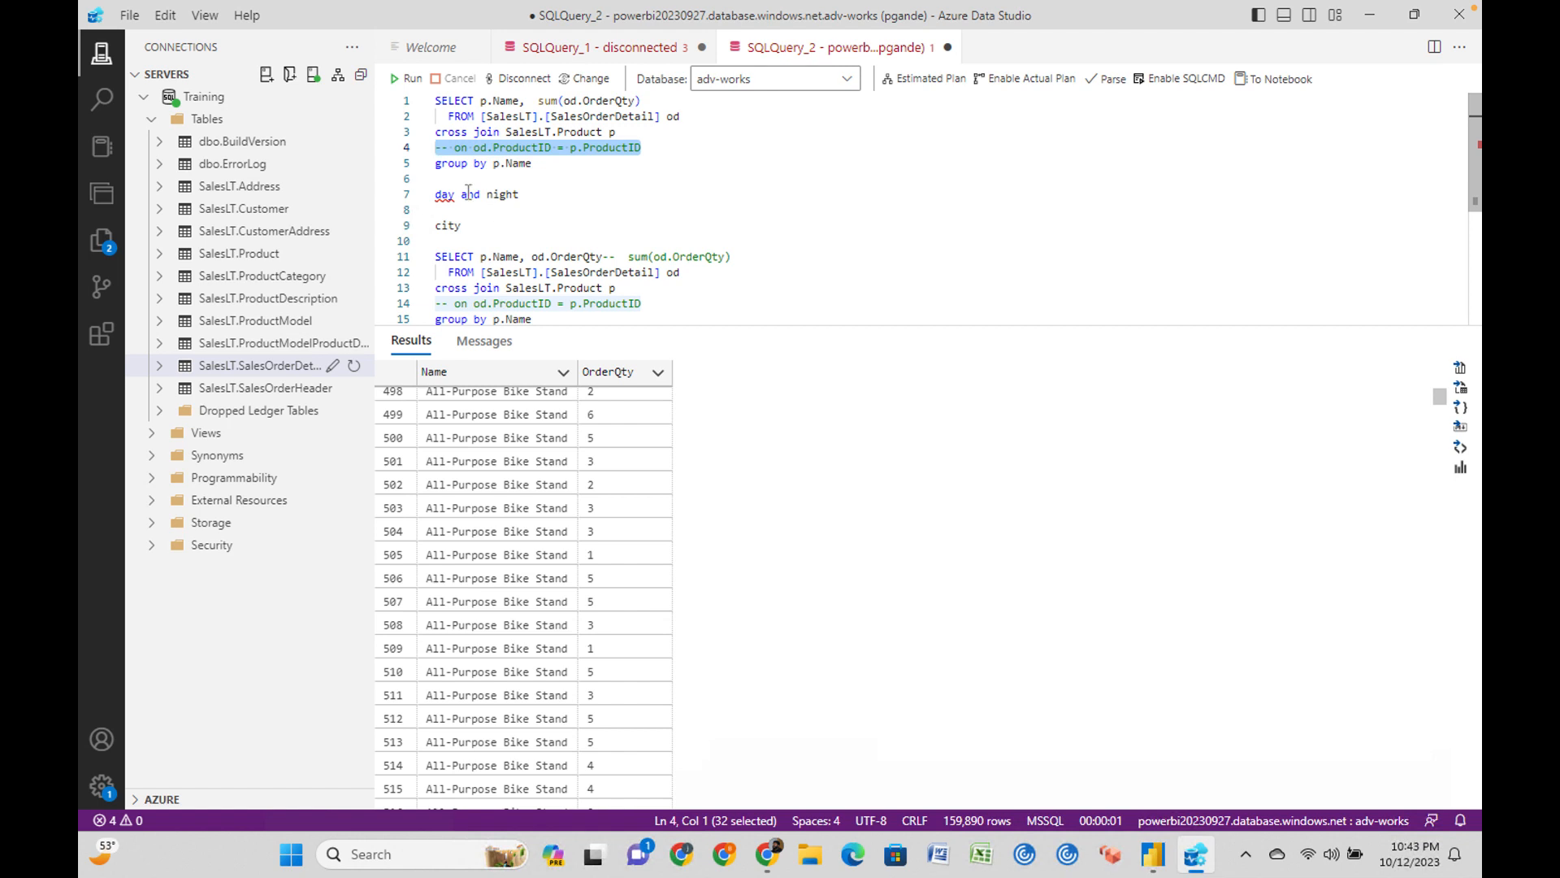
Delete the 'day and night' and 'city' scratch lines, then switch to Power BI Desktop.
drag(489, 235, 433, 200)
click(491, 229)
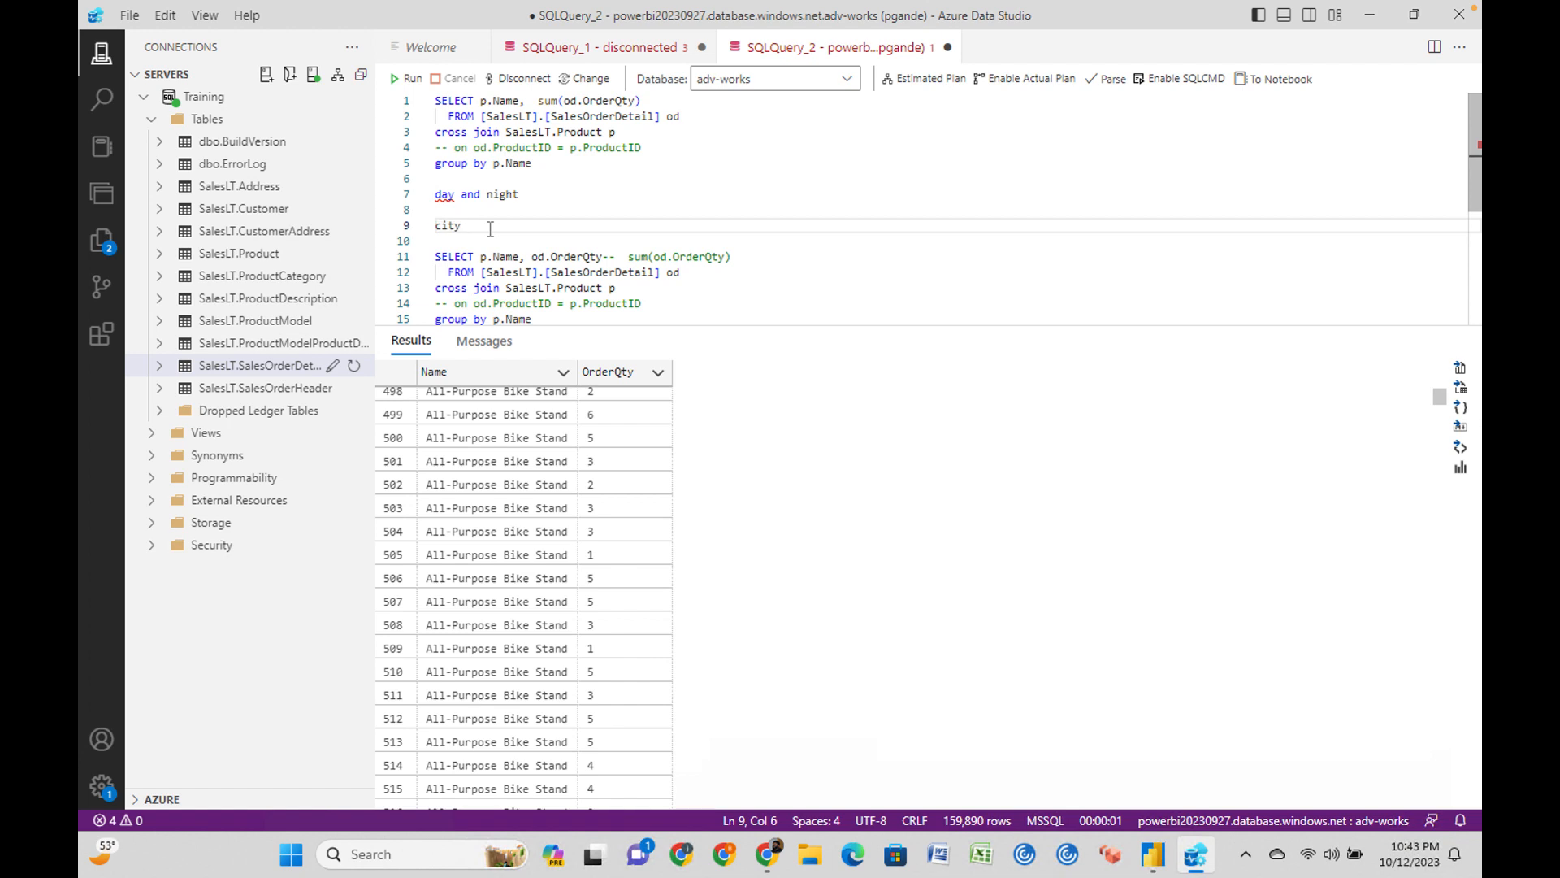
text(calls)
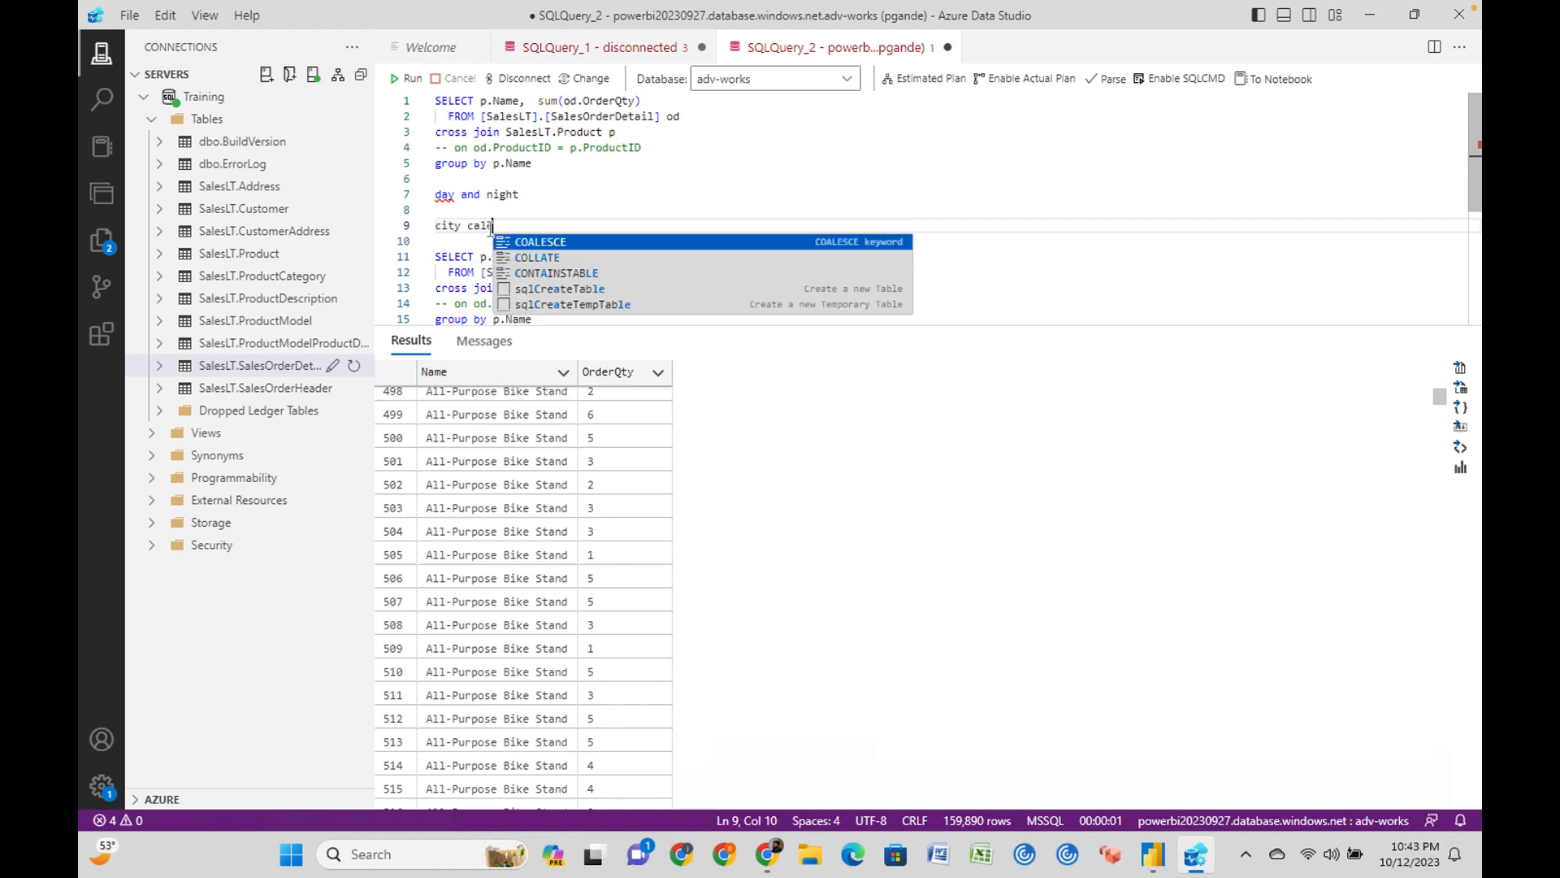
key(BackSpace)
key(BackSpace)
key(BackSpace)
key(BackSpace)
key(BackSpace)
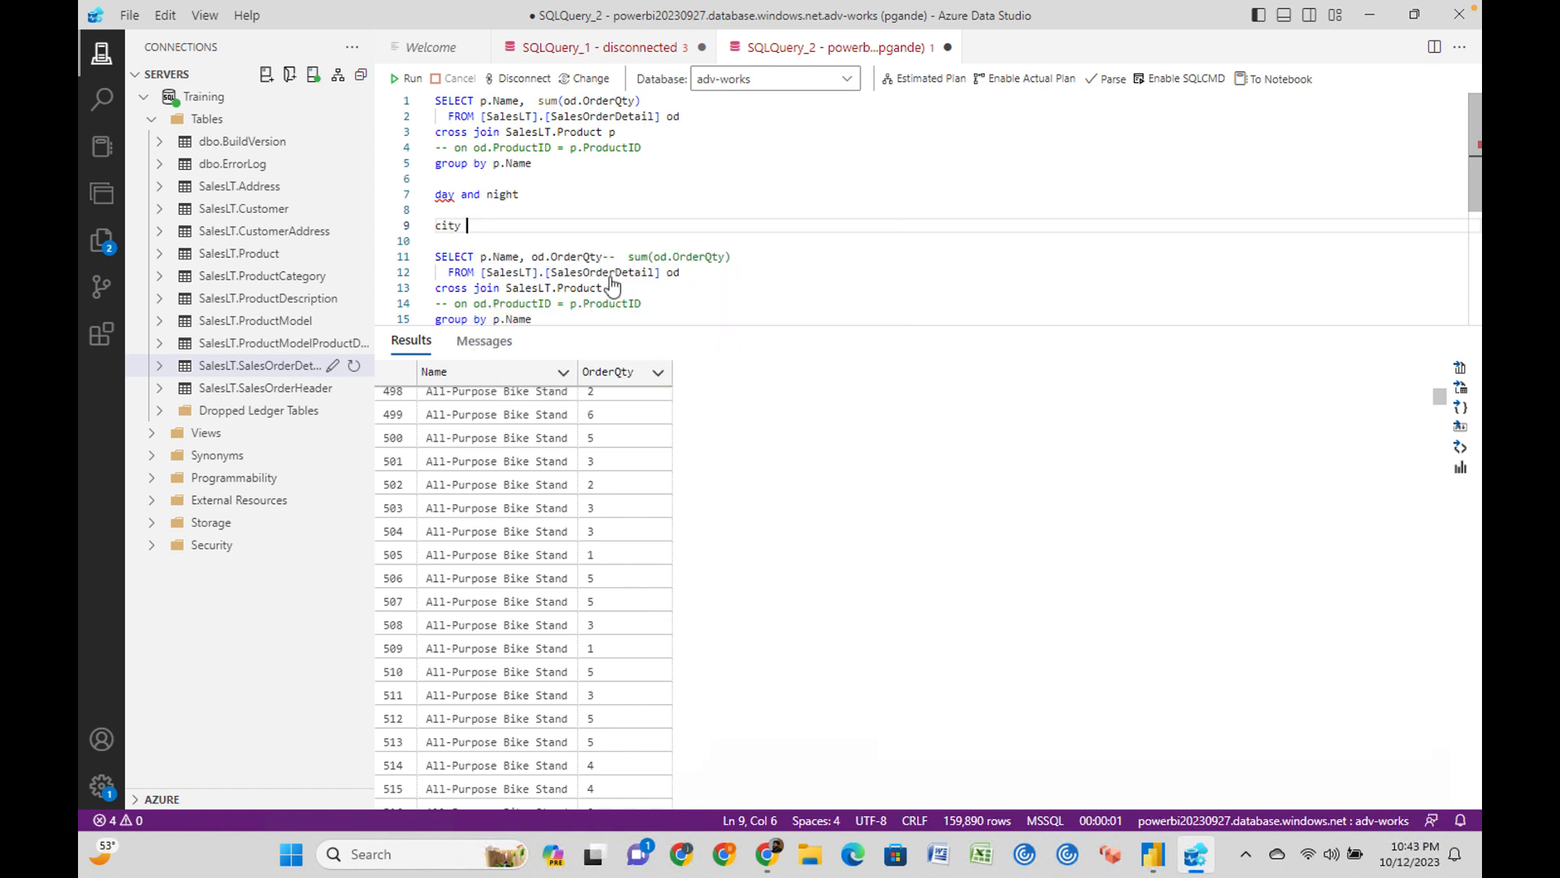
drag(475, 235, 436, 195)
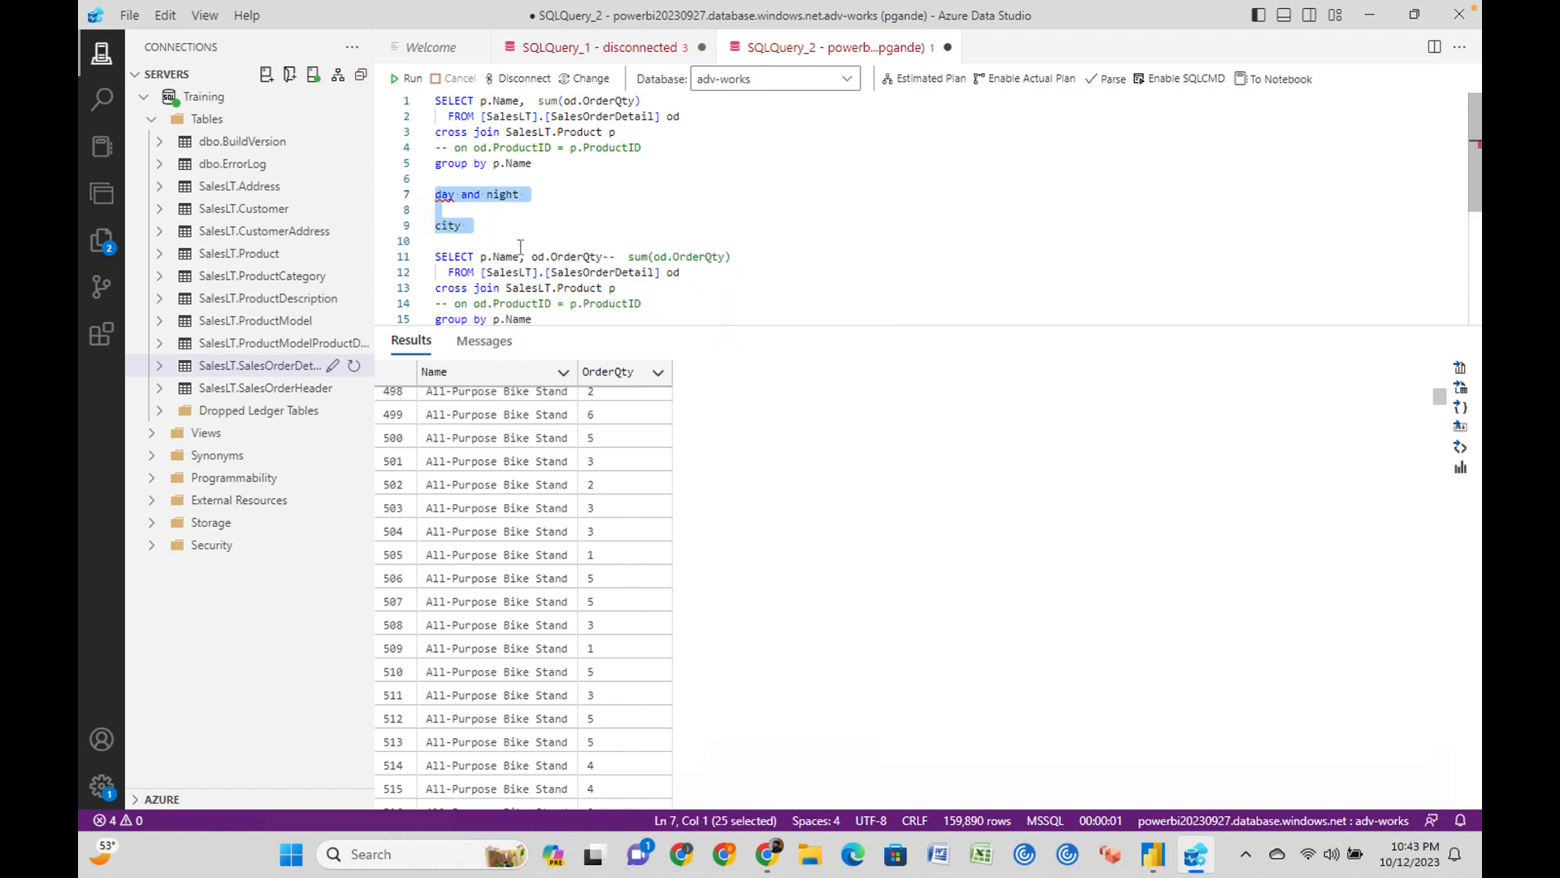
key(BackSpace)
key(BackSpace)
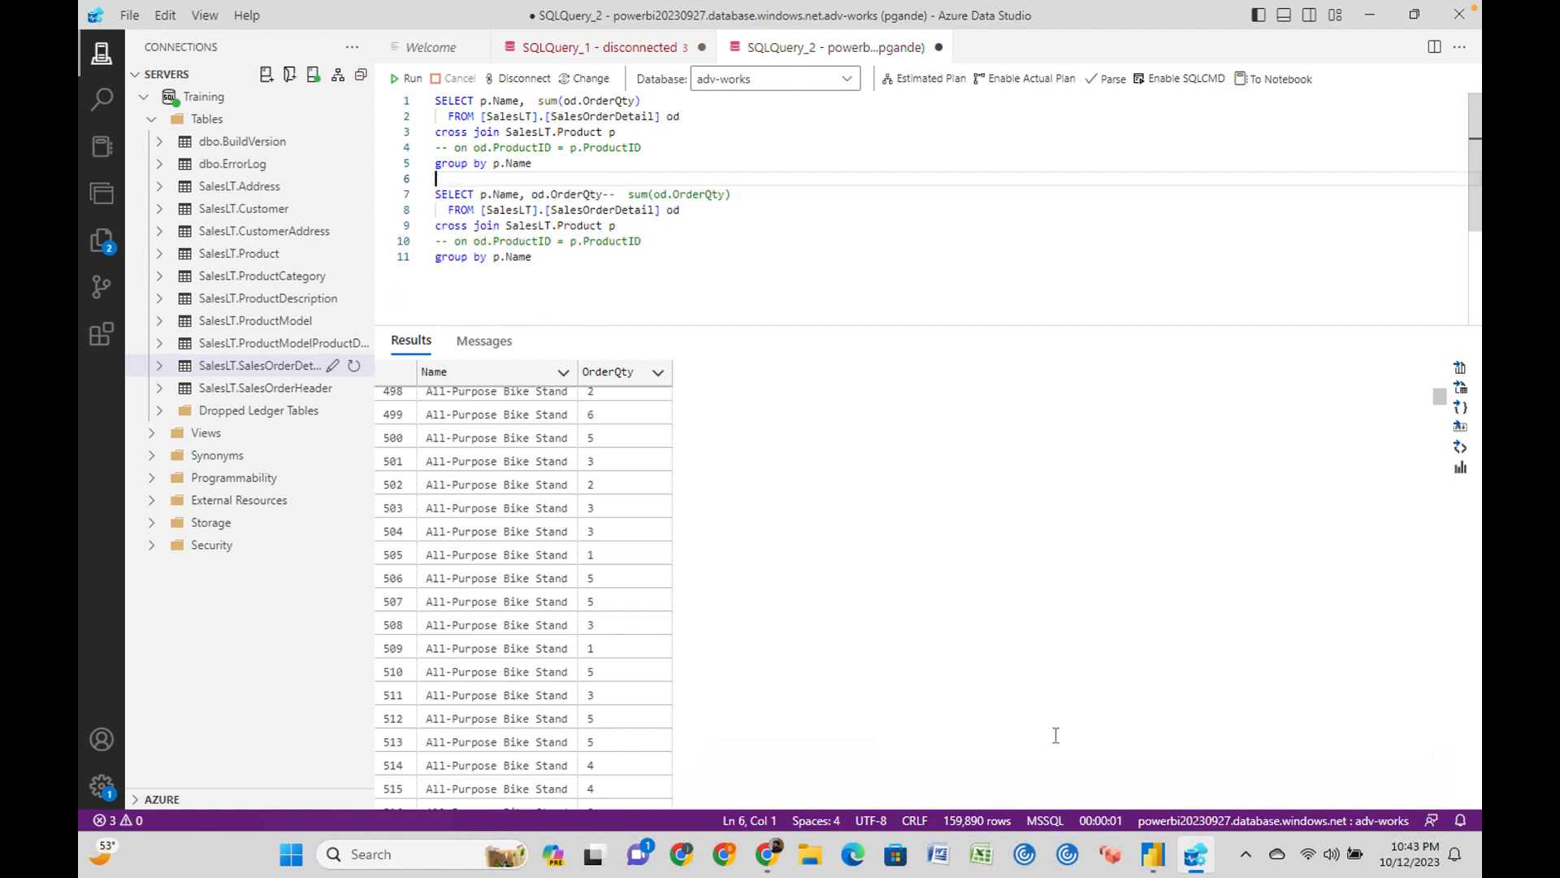
click(1153, 853)
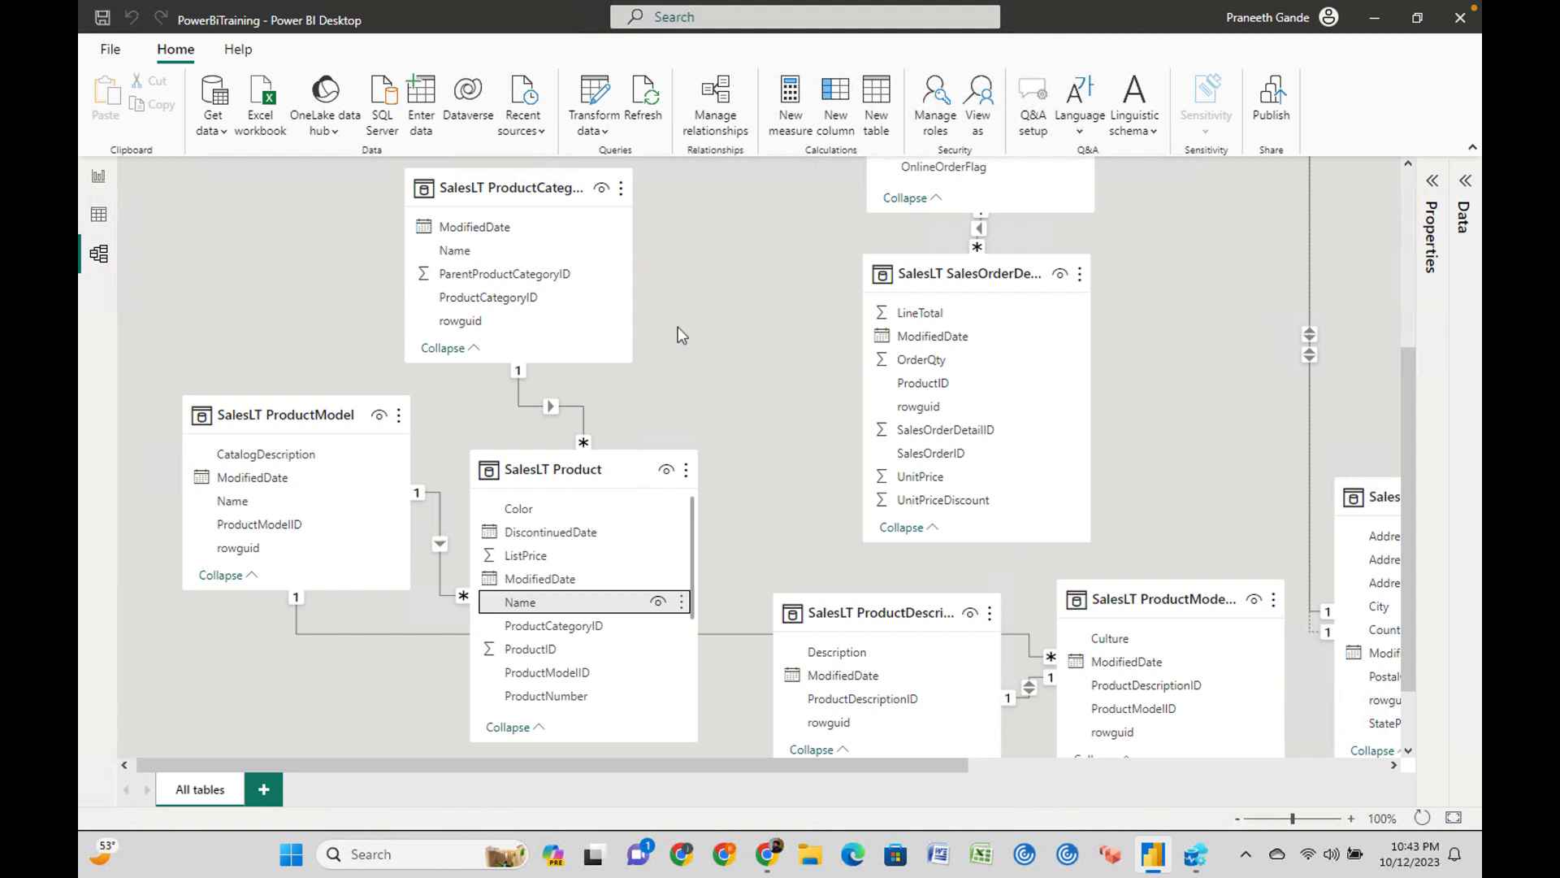
In Model view, link SalesLT Product to SalesOrderDetail on ProductID.
click(98, 176)
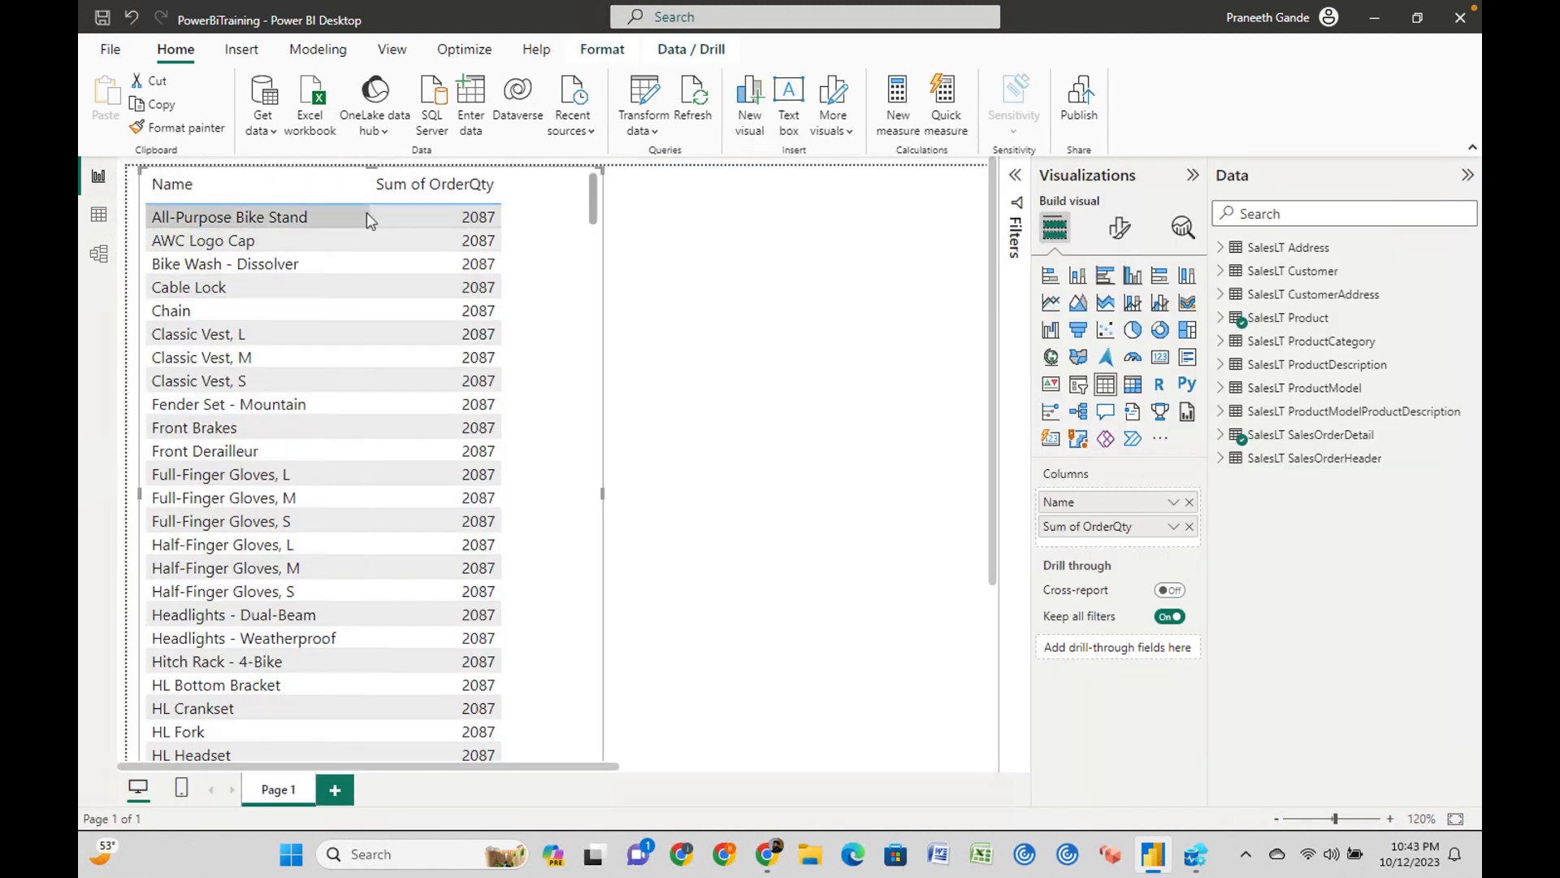
click(99, 255)
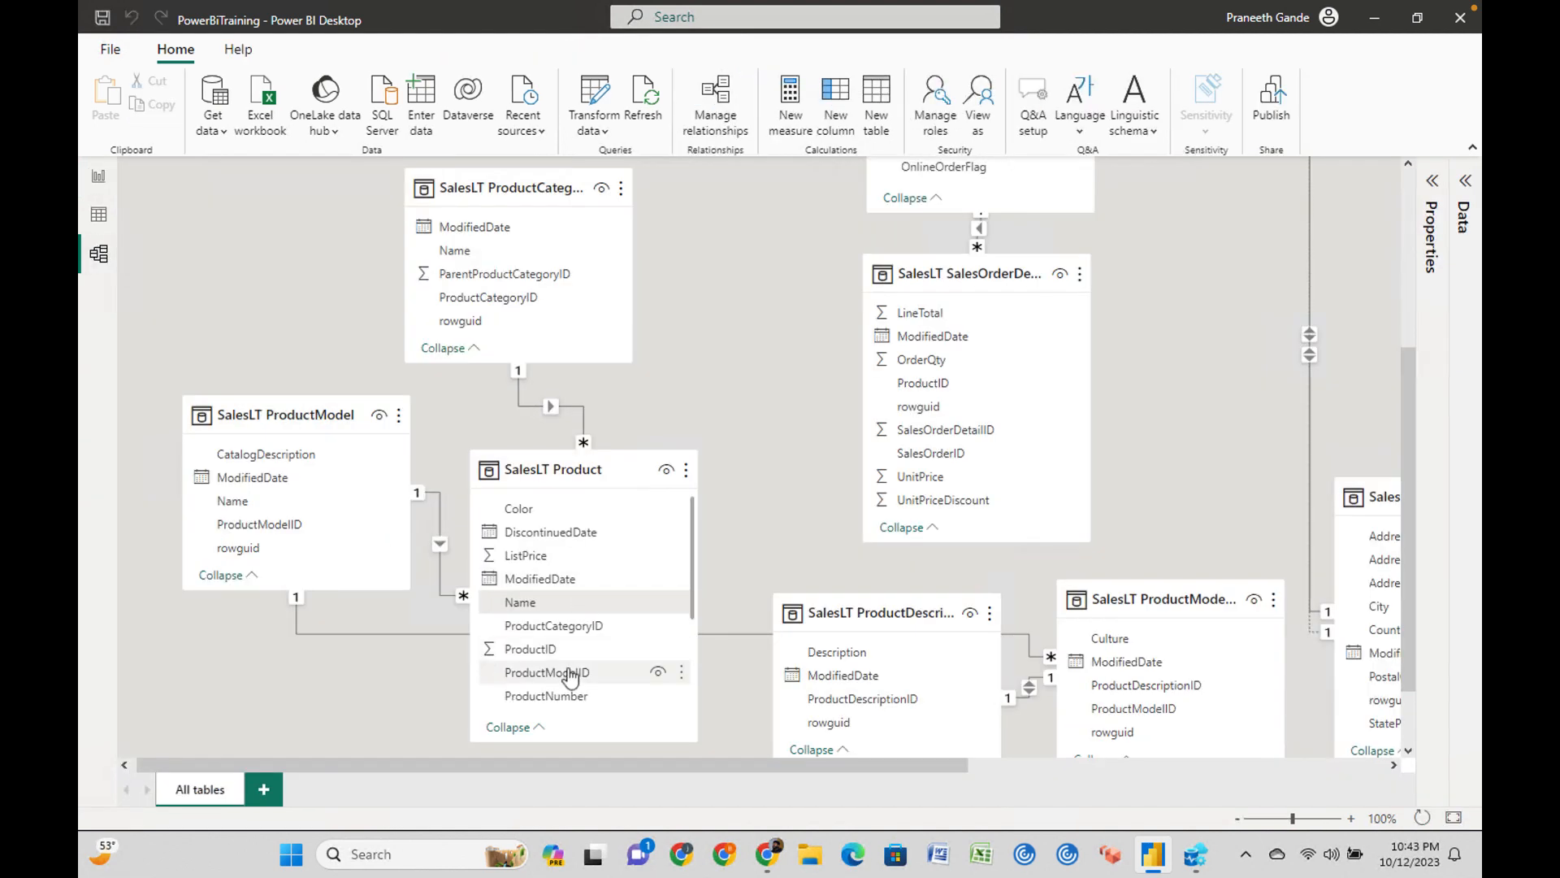
click(552, 650)
drag(553, 650, 928, 385)
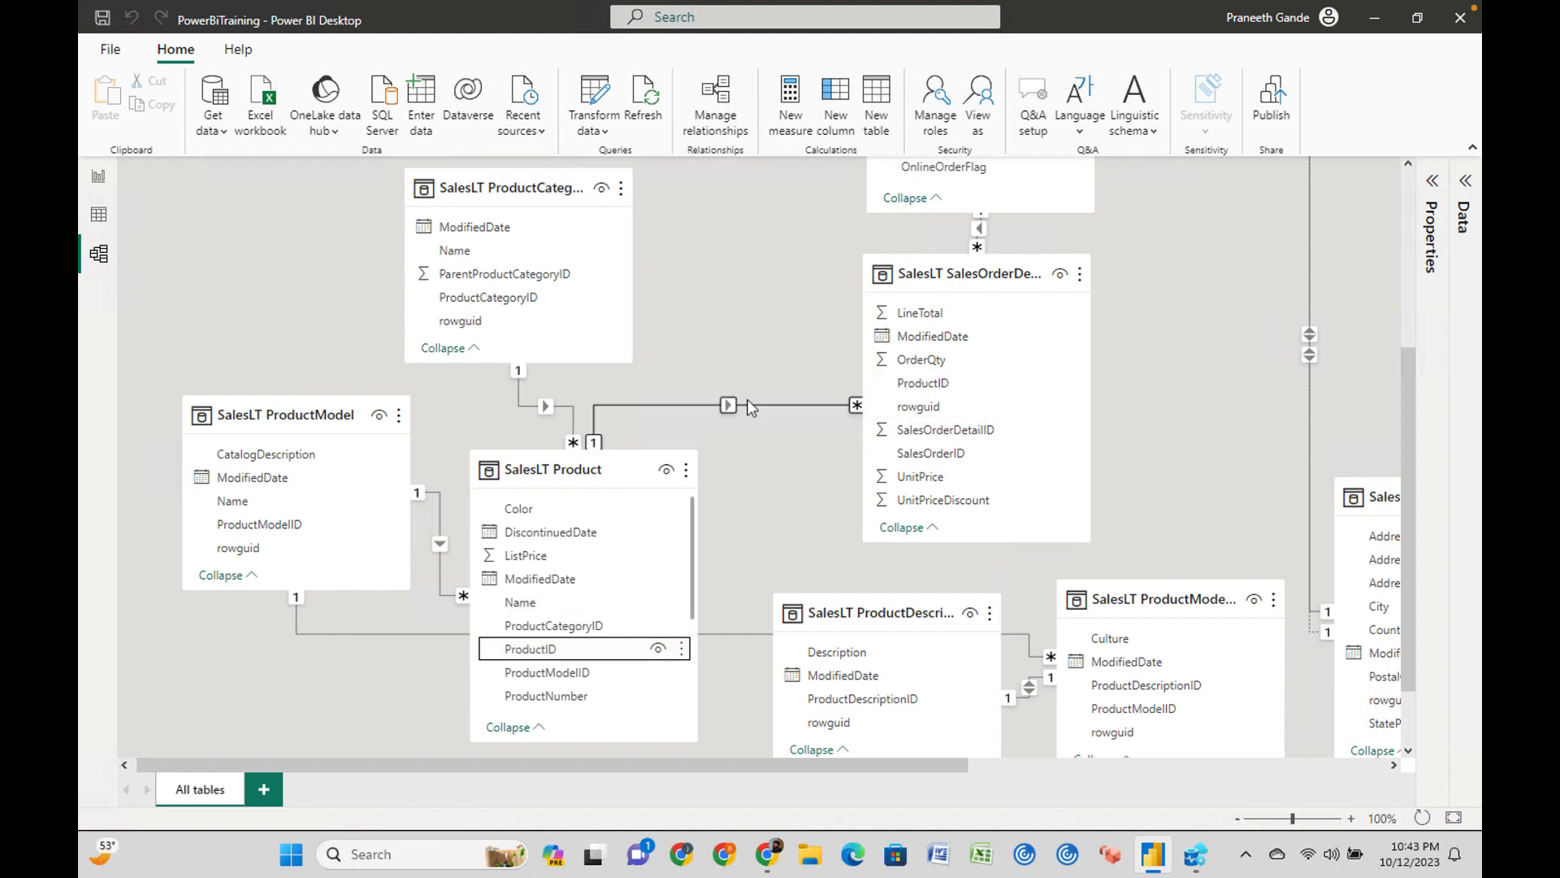
Accept the many-to-one, single-direction relationship settings and handwrite 'cross' on the diagram.
double_click(730, 406)
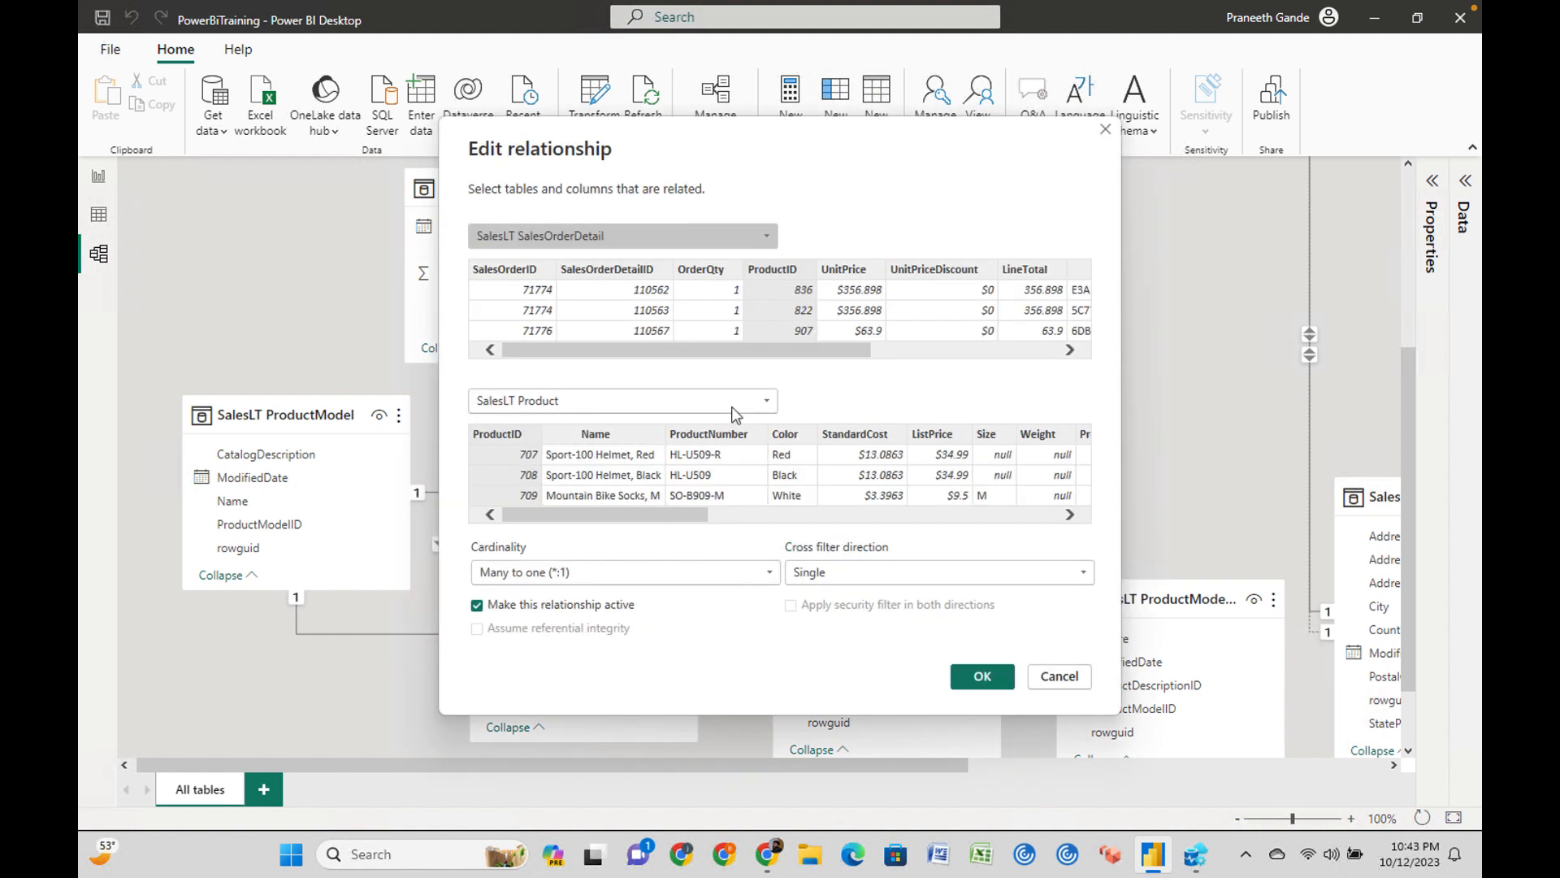
click(999, 682)
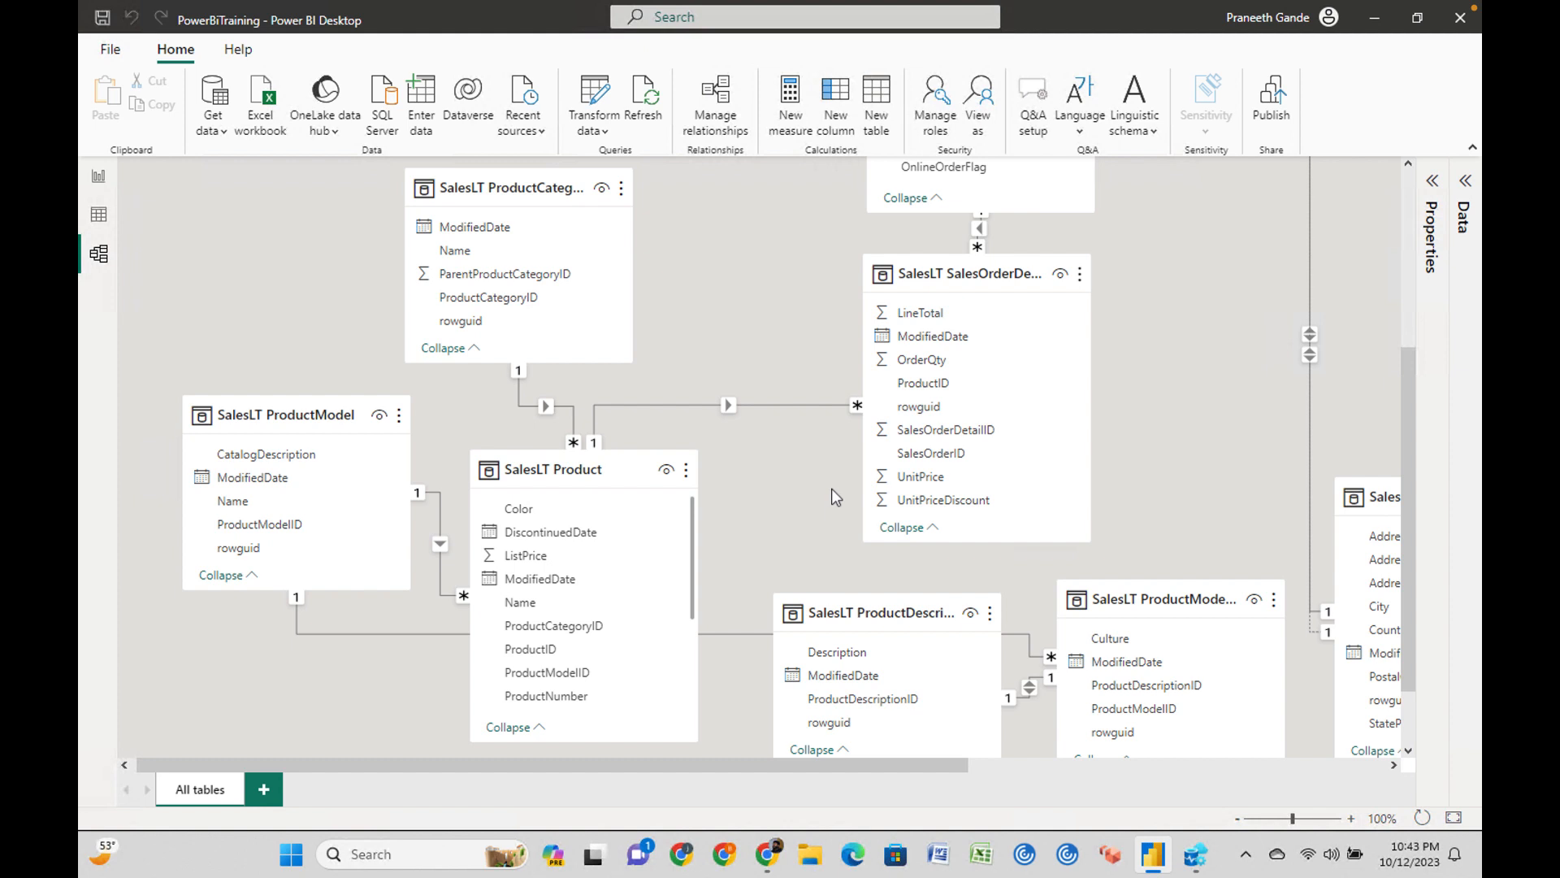
mouse_move(323, 336)
mouse_down()
mouse_move(347, 342)
mouse_move(391, 304)
mouse_move(441, 315)
mouse_up()
drag(492, 262, 470, 312)
drag(302, 421, 581, 309)
drag(559, 312, 552, 347)
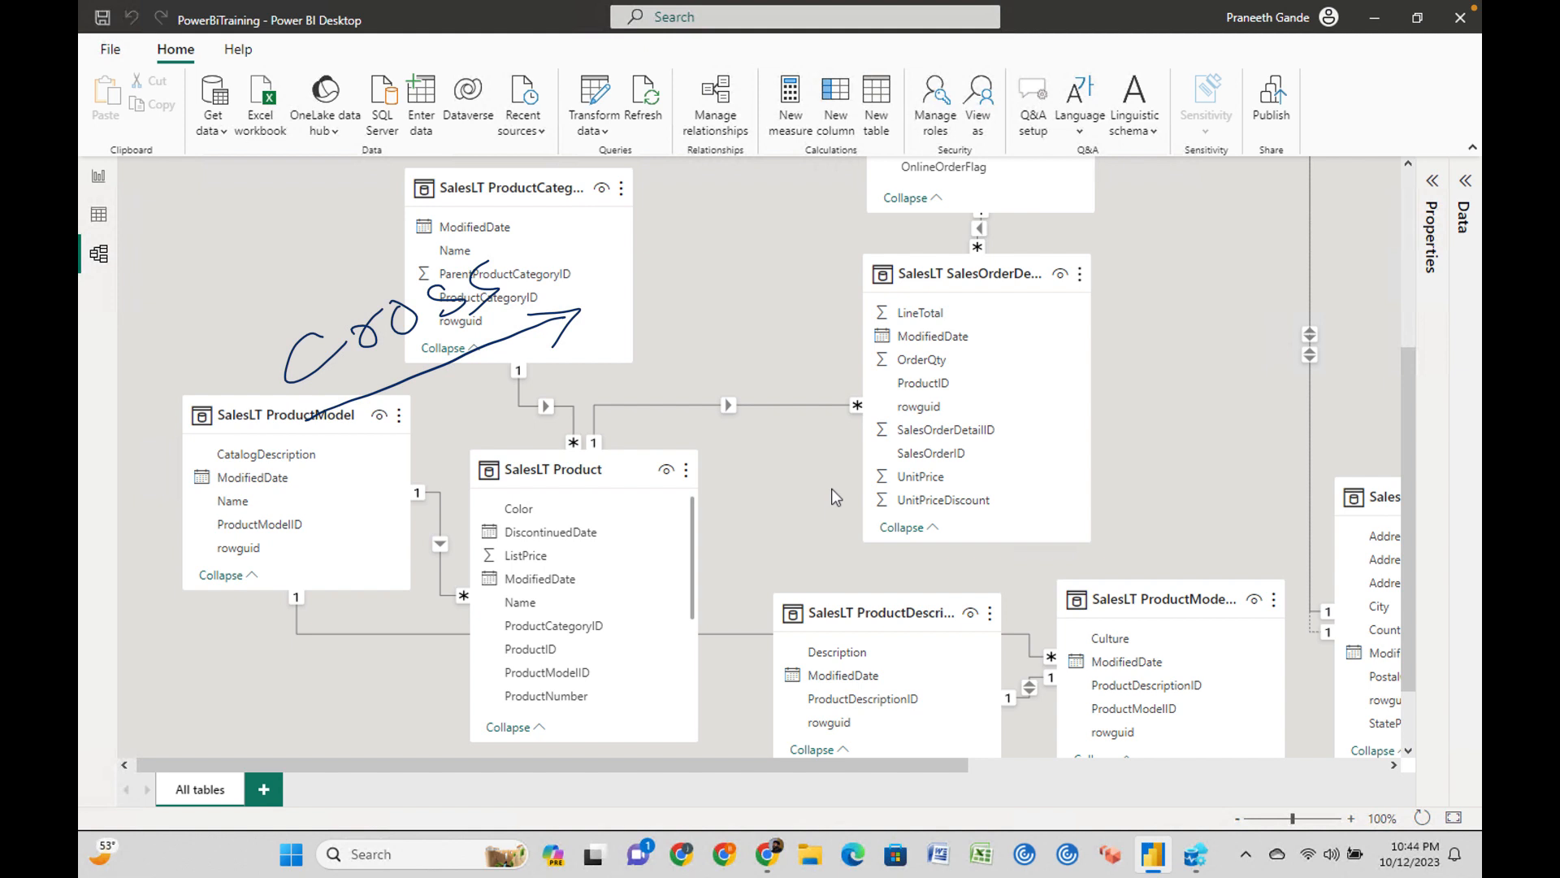
mouse_move(398, 265)
mouse_down()
mouse_move(435, 259)
mouse_move(456, 175)
mouse_up()
mouse_move(596, 448)
mouse_down()
mouse_move(746, 399)
mouse_move(845, 398)
mouse_move(813, 421)
mouse_up()
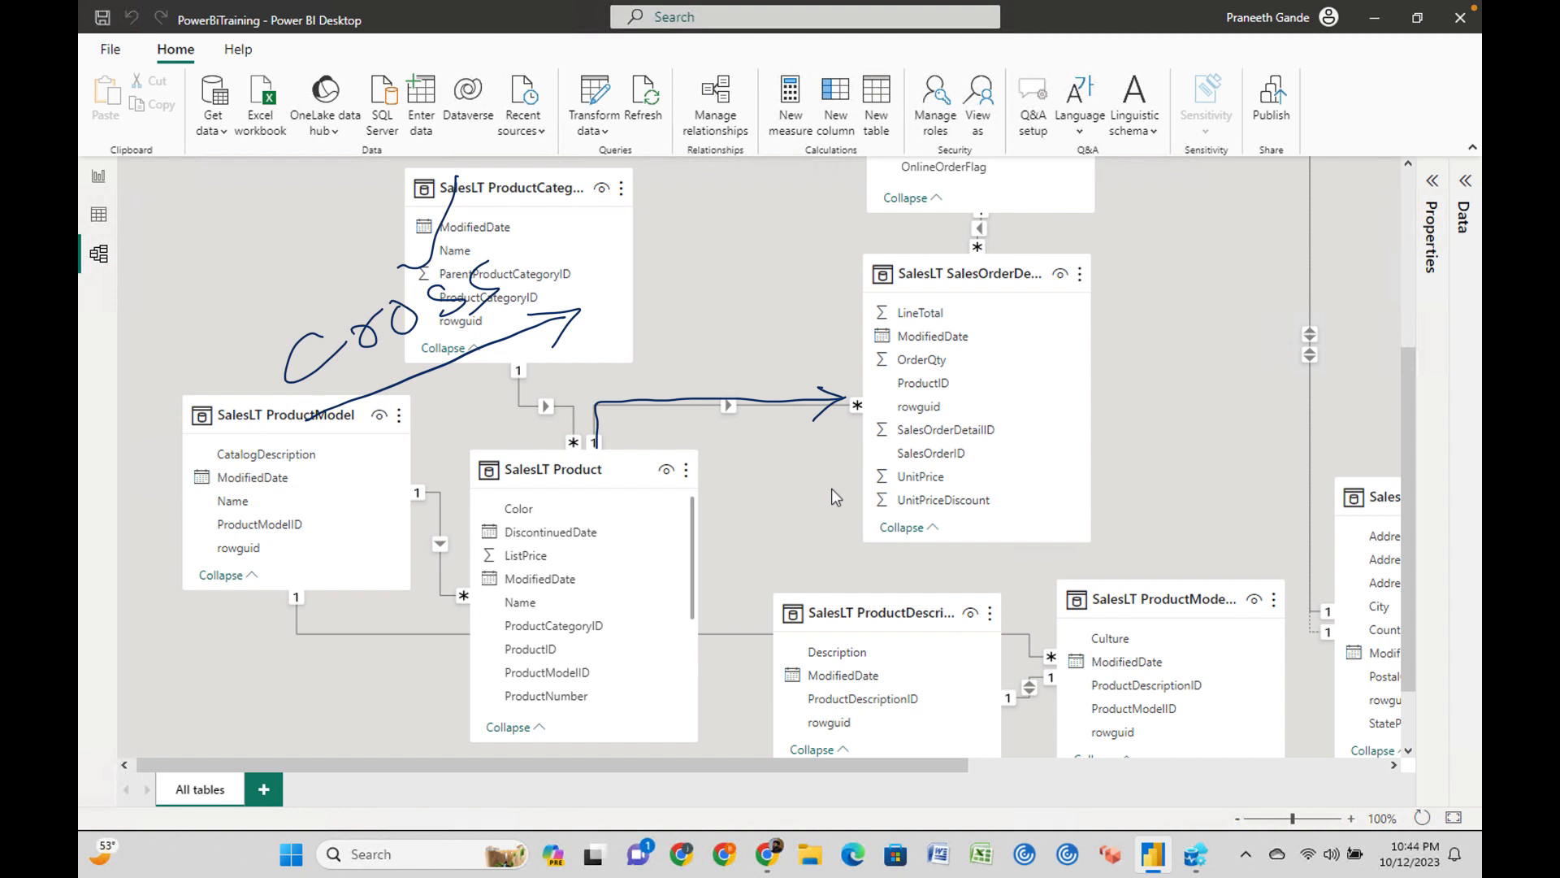
mouse_move(768, 516)
mouse_down()
mouse_move(701, 530)
mouse_move(731, 541)
mouse_up()
mouse_move(1196, 433)
mouse_down()
mouse_move(1100, 439)
mouse_move(1122, 455)
mouse_up()
mouse_move(688, 384)
mouse_down()
mouse_move(709, 396)
mouse_move(758, 338)
mouse_up()
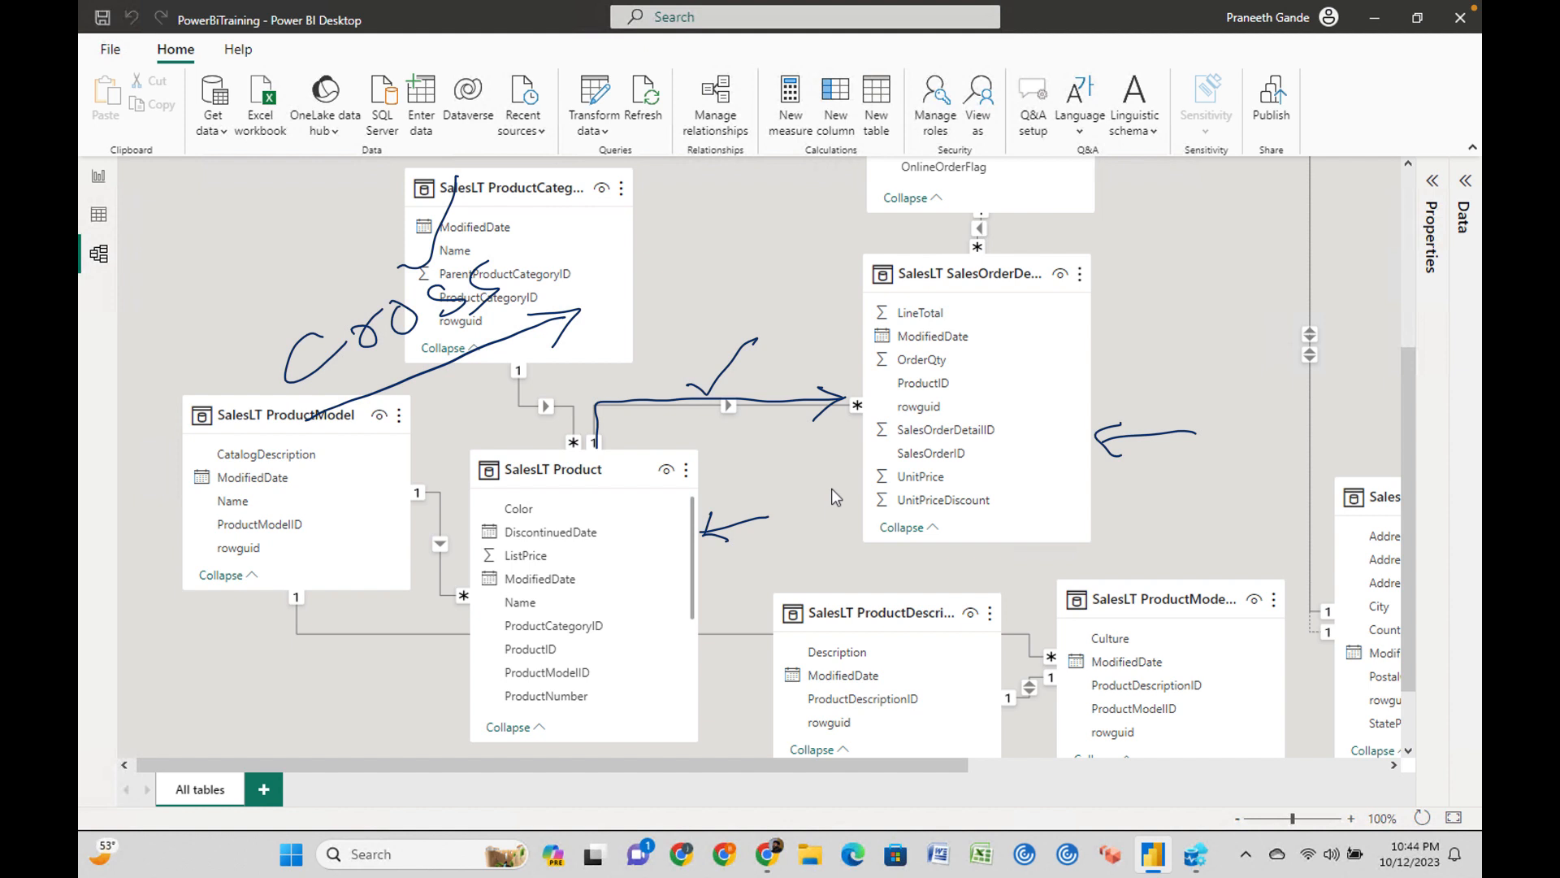
mouse_move(479, 518)
mouse_down()
mouse_move(560, 475)
mouse_move(498, 482)
mouse_up()
mouse_move(657, 494)
mouse_down()
mouse_move(801, 425)
mouse_move(803, 454)
mouse_up()
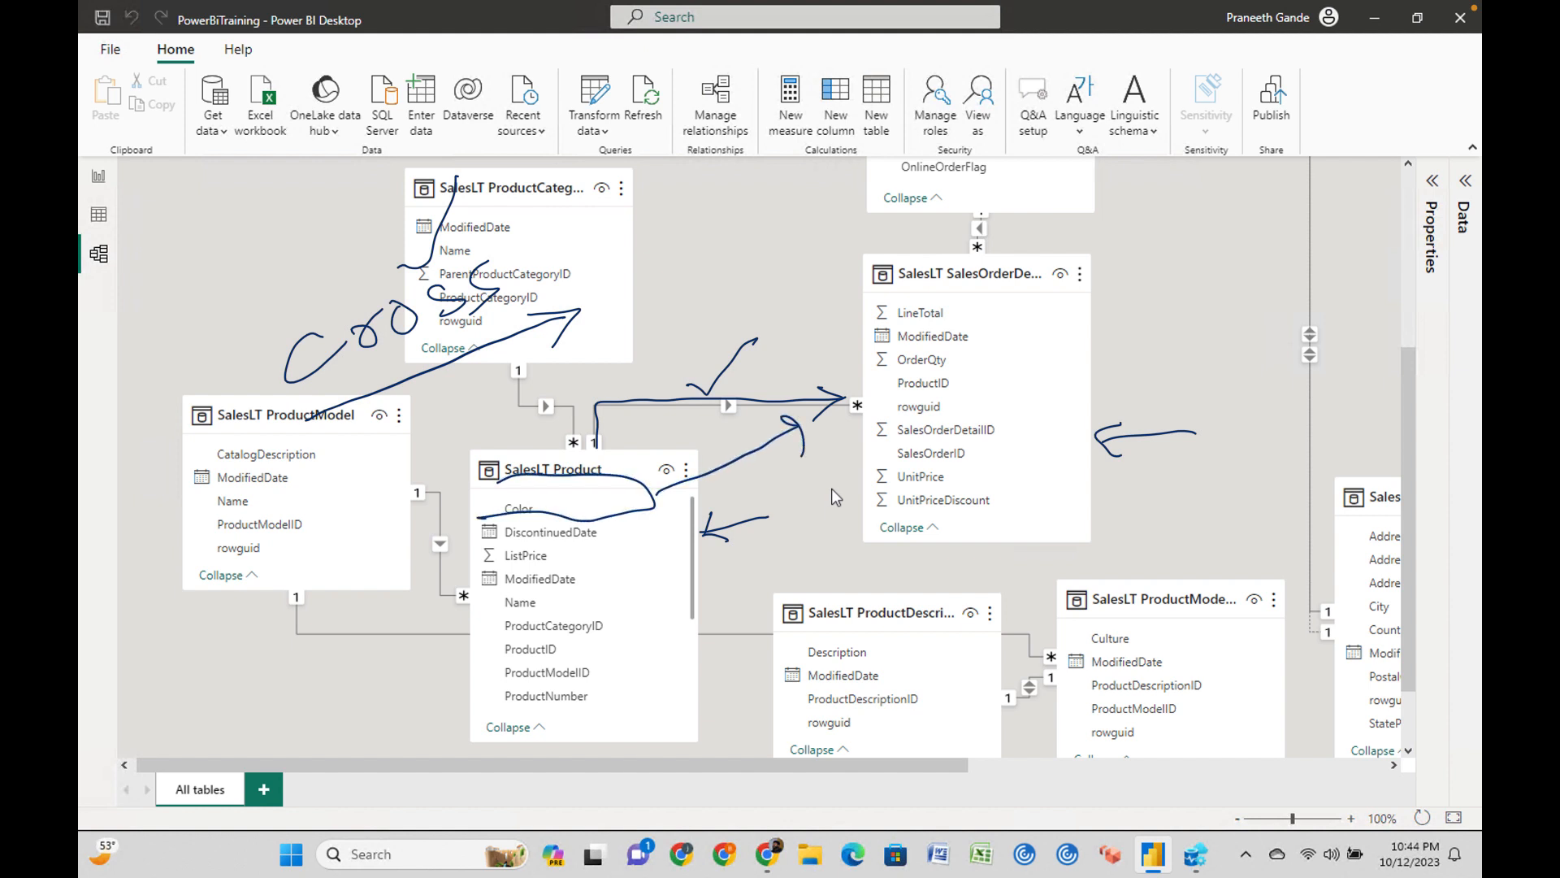
key(Escape)
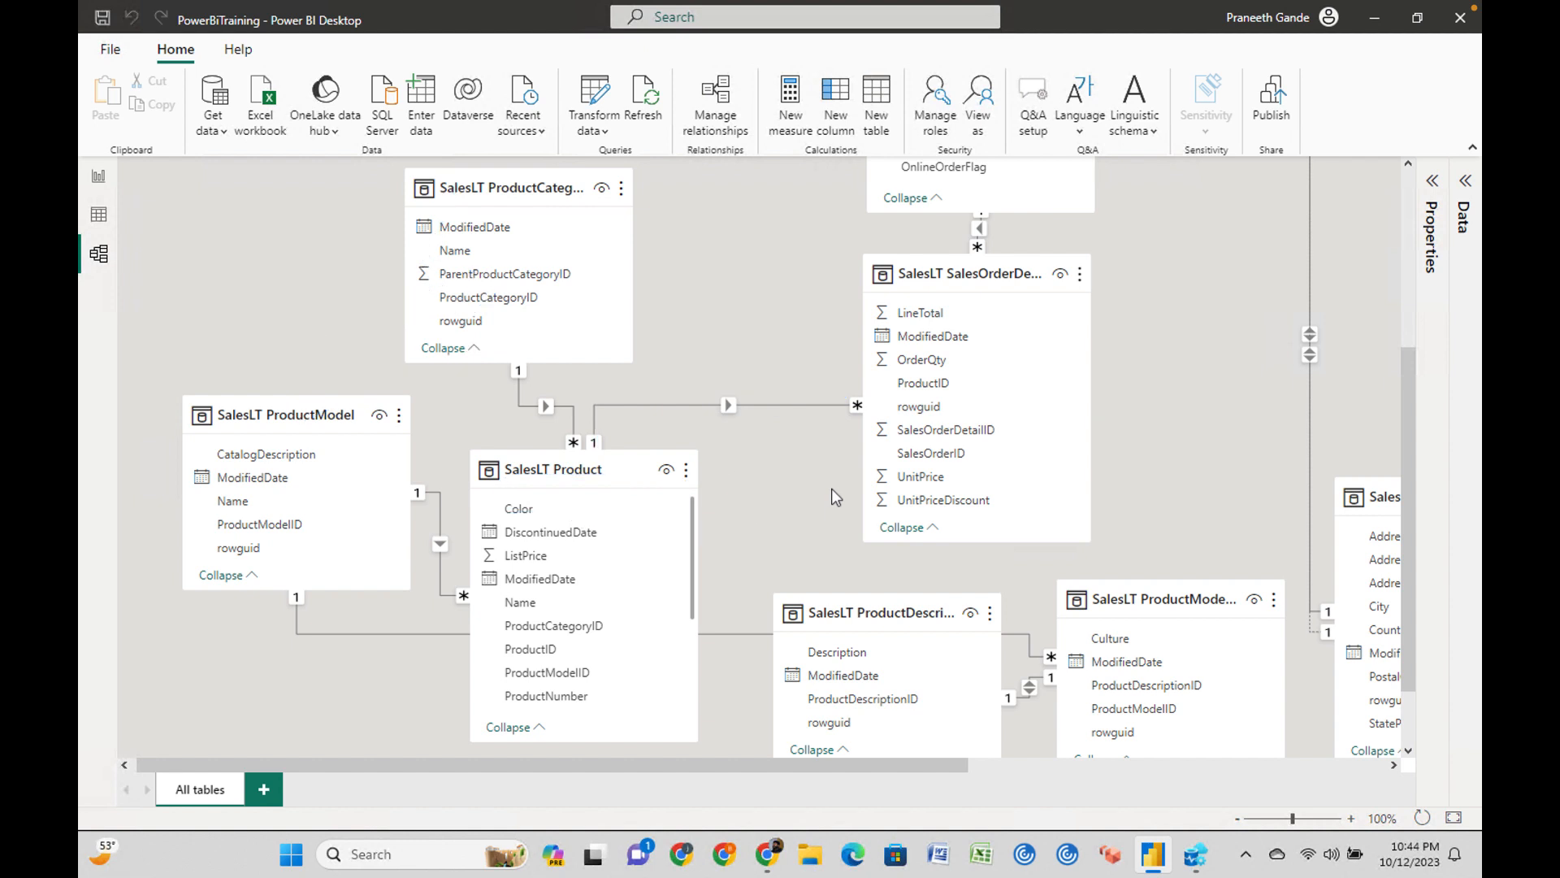
Sketch a Weeks table on the left with rows 1, 2, 3, an ellipsis and 52.
mouse_move(205, 216)
mouse_down()
mouse_move(243, 198)
mouse_move(280, 208)
mouse_move(305, 175)
mouse_move(404, 136)
mouse_up()
drag(202, 192, 578, 439)
mouse_move(176, 214)
mouse_down()
mouse_move(286, 476)
mouse_move(626, 455)
mouse_up()
drag(221, 265, 470, 153)
drag(236, 337, 487, 219)
mouse_move(341, 240)
mouse_down()
mouse_move(366, 293)
mouse_move(421, 307)
mouse_up()
mouse_move(400, 380)
mouse_down()
mouse_move(426, 406)
mouse_move(388, 453)
mouse_up()
drag(279, 421, 484, 318)
drag(316, 545, 586, 433)
drag(288, 483, 501, 393)
click(419, 453)
click(435, 481)
mouse_move(455, 534)
mouse_down()
mouse_move(469, 549)
mouse_move(447, 562)
mouse_up()
drag(451, 534, 477, 508)
drag(471, 525, 552, 508)
Sketch a Day table on the right with rows mon, tue, we through sun.
mouse_move(1081, 154)
mouse_down()
mouse_move(1097, 418)
mouse_move(1263, 110)
mouse_move(1310, 467)
mouse_up()
drag(1097, 416, 1325, 443)
drag(1070, 213, 1291, 136)
mouse_move(1115, 153)
mouse_down()
mouse_move(1120, 181)
mouse_move(1213, 128)
mouse_up()
drag(1211, 123, 1206, 209)
drag(1075, 264, 1293, 193)
mouse_move(1140, 226)
mouse_down()
mouse_move(1157, 206)
mouse_move(1187, 224)
mouse_up()
mouse_move(1206, 197)
mouse_down()
mouse_move(1195, 214)
mouse_move(1206, 198)
mouse_up()
drag(1218, 190, 1247, 228)
drag(1091, 320, 1261, 269)
drag(1140, 267, 1193, 247)
mouse_move(1171, 257)
mouse_down()
mouse_move(1182, 284)
mouse_move(1216, 278)
mouse_up()
drag(1217, 250, 1237, 260)
mouse_move(1079, 375)
mouse_down()
mouse_move(1257, 329)
mouse_move(1217, 302)
mouse_move(1239, 319)
mouse_up()
drag(1081, 445, 1305, 374)
mouse_move(1177, 439)
mouse_down()
mouse_move(1154, 467)
mouse_move(1236, 429)
mouse_move(1282, 447)
mouse_up()
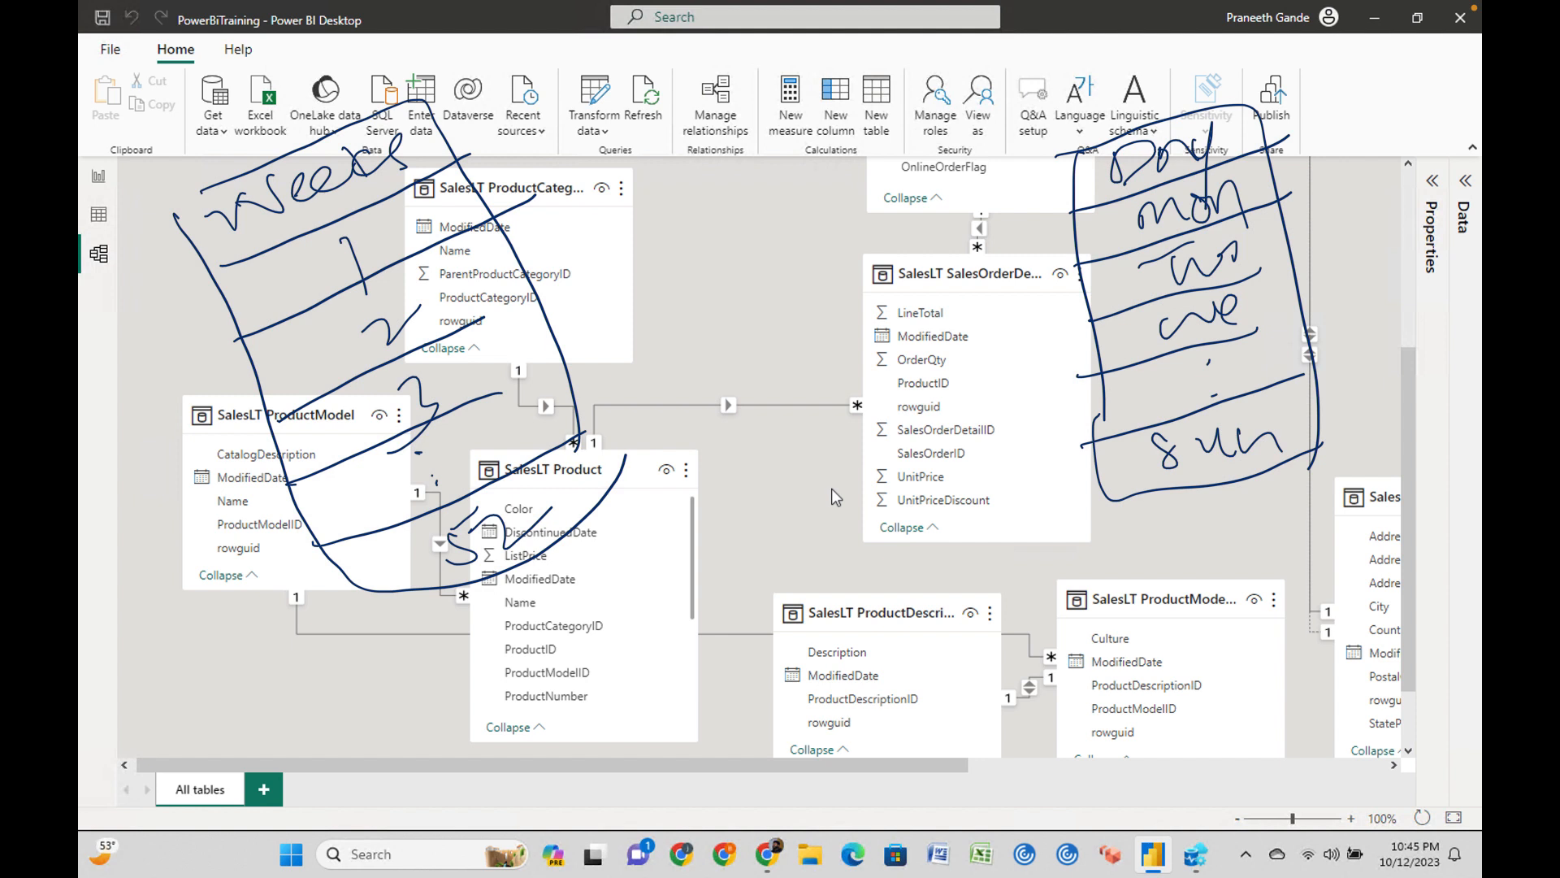
Note a circled 7 at top right and 52 above the Weeks sketch.
mouse_move(1234, 91)
mouse_down()
mouse_move(1309, 39)
mouse_move(1373, 43)
mouse_move(1384, 78)
mouse_up()
mouse_move(1360, 63)
mouse_down()
mouse_move(1392, 42)
mouse_move(1341, 96)
mouse_move(1345, 39)
mouse_up()
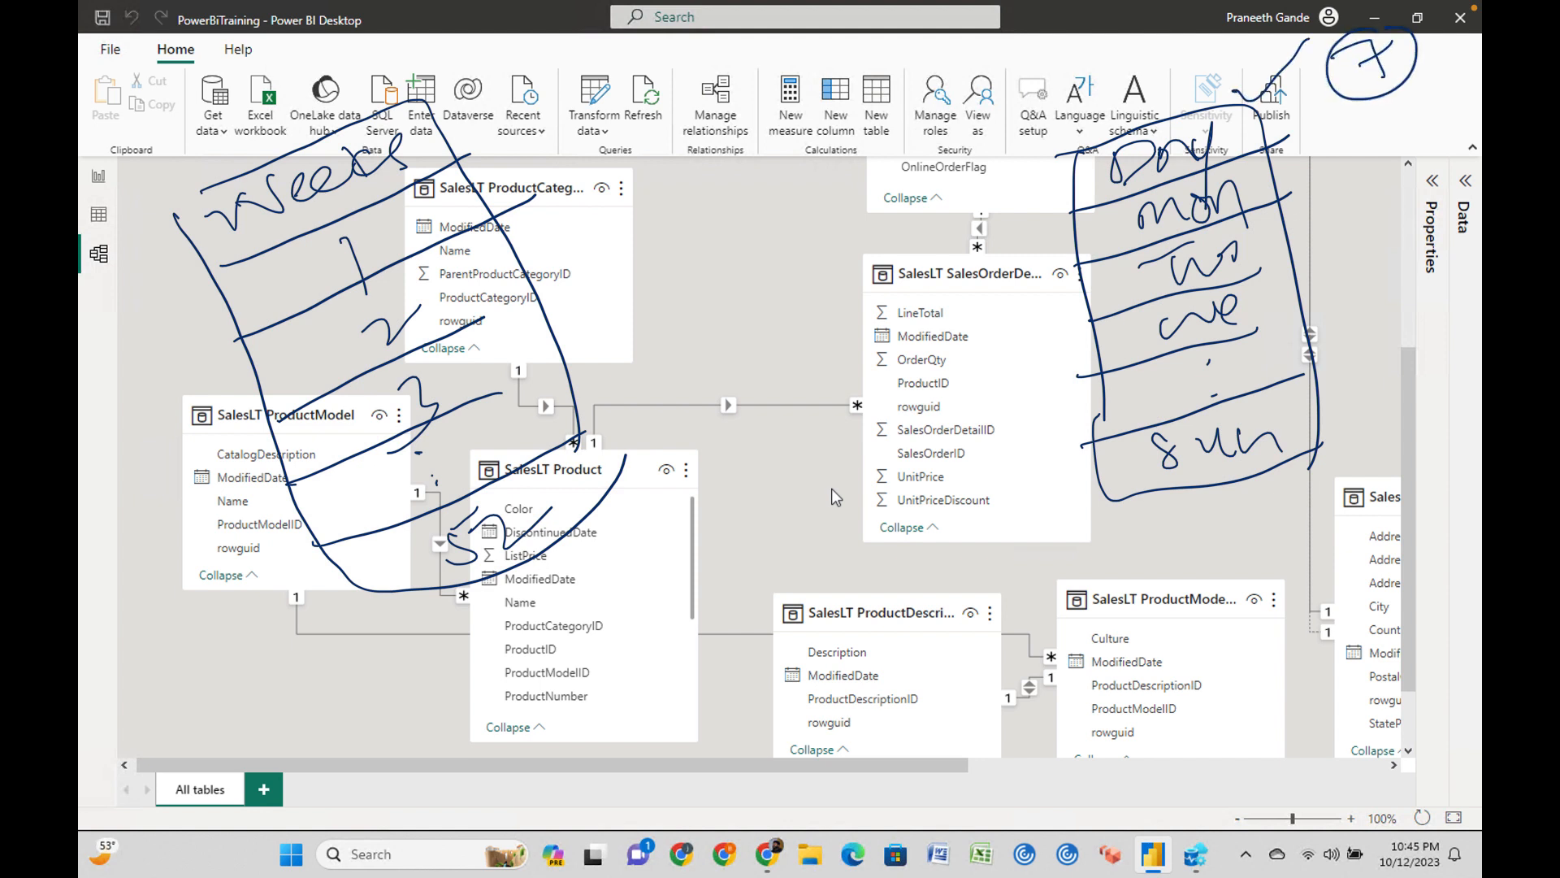
mouse_move(401, 79)
mouse_down()
mouse_move(449, 27)
mouse_move(474, 71)
mouse_move(456, 84)
mouse_move(486, 47)
mouse_up()
mouse_move(486, 50)
mouse_down()
mouse_move(521, 58)
mouse_move(569, 34)
mouse_up()
drag(472, 107, 553, 74)
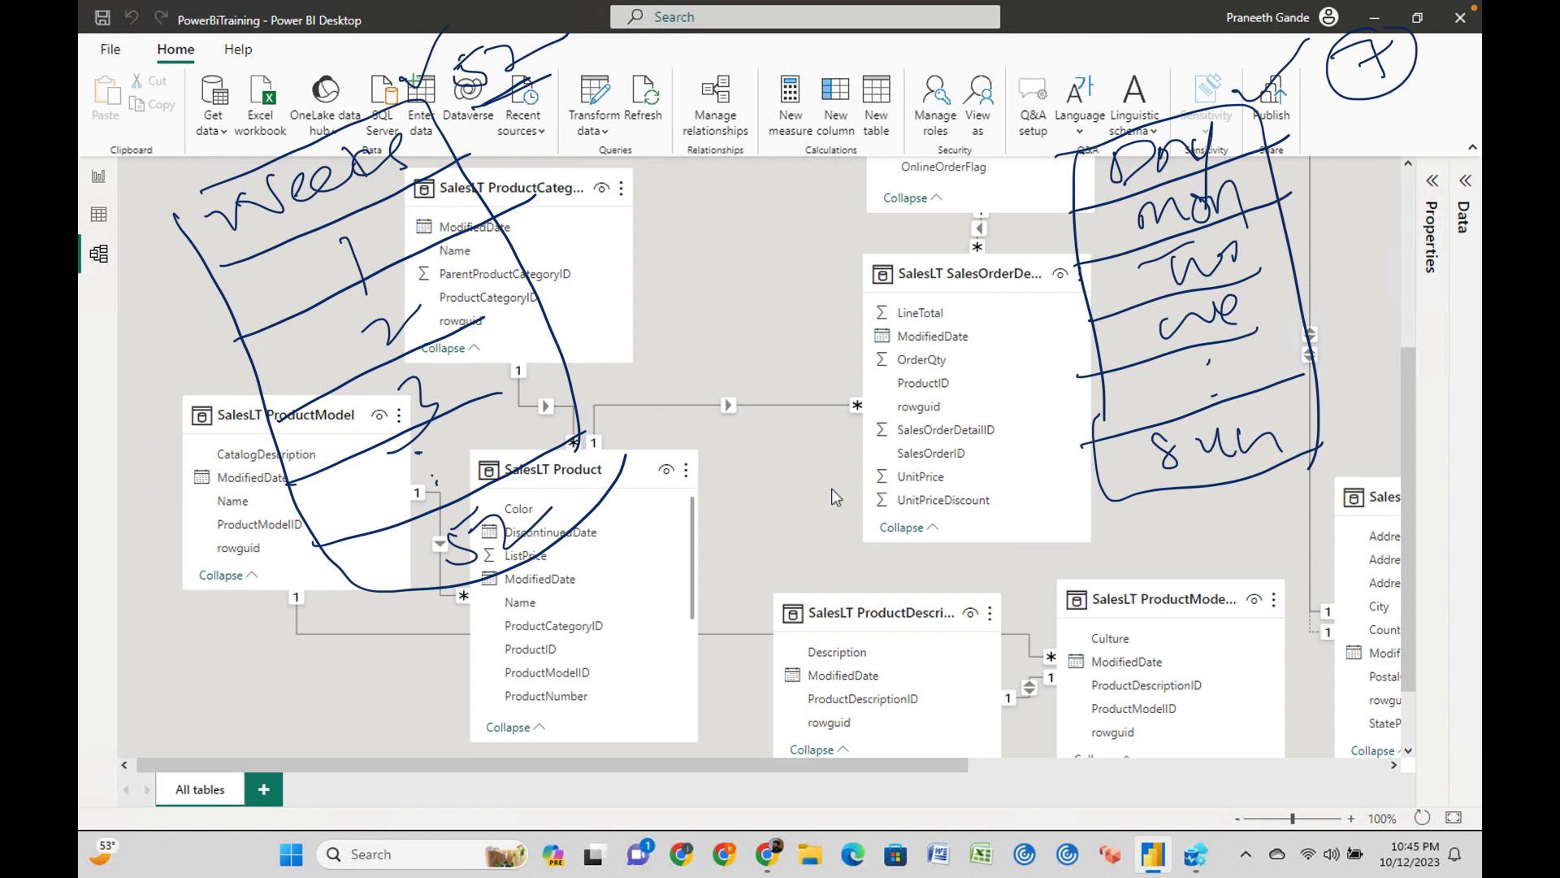
Write Mon on the lower-right table and draw a two-way arrow from Weeks to Day.
mouse_move(1096, 683)
mouse_down()
mouse_move(1128, 653)
mouse_move(1145, 699)
mouse_up()
drag(1149, 657, 1203, 699)
mouse_move(1087, 716)
mouse_down()
mouse_move(1196, 715)
mouse_move(1217, 659)
mouse_move(1181, 723)
mouse_move(1073, 625)
mouse_move(1087, 721)
mouse_up()
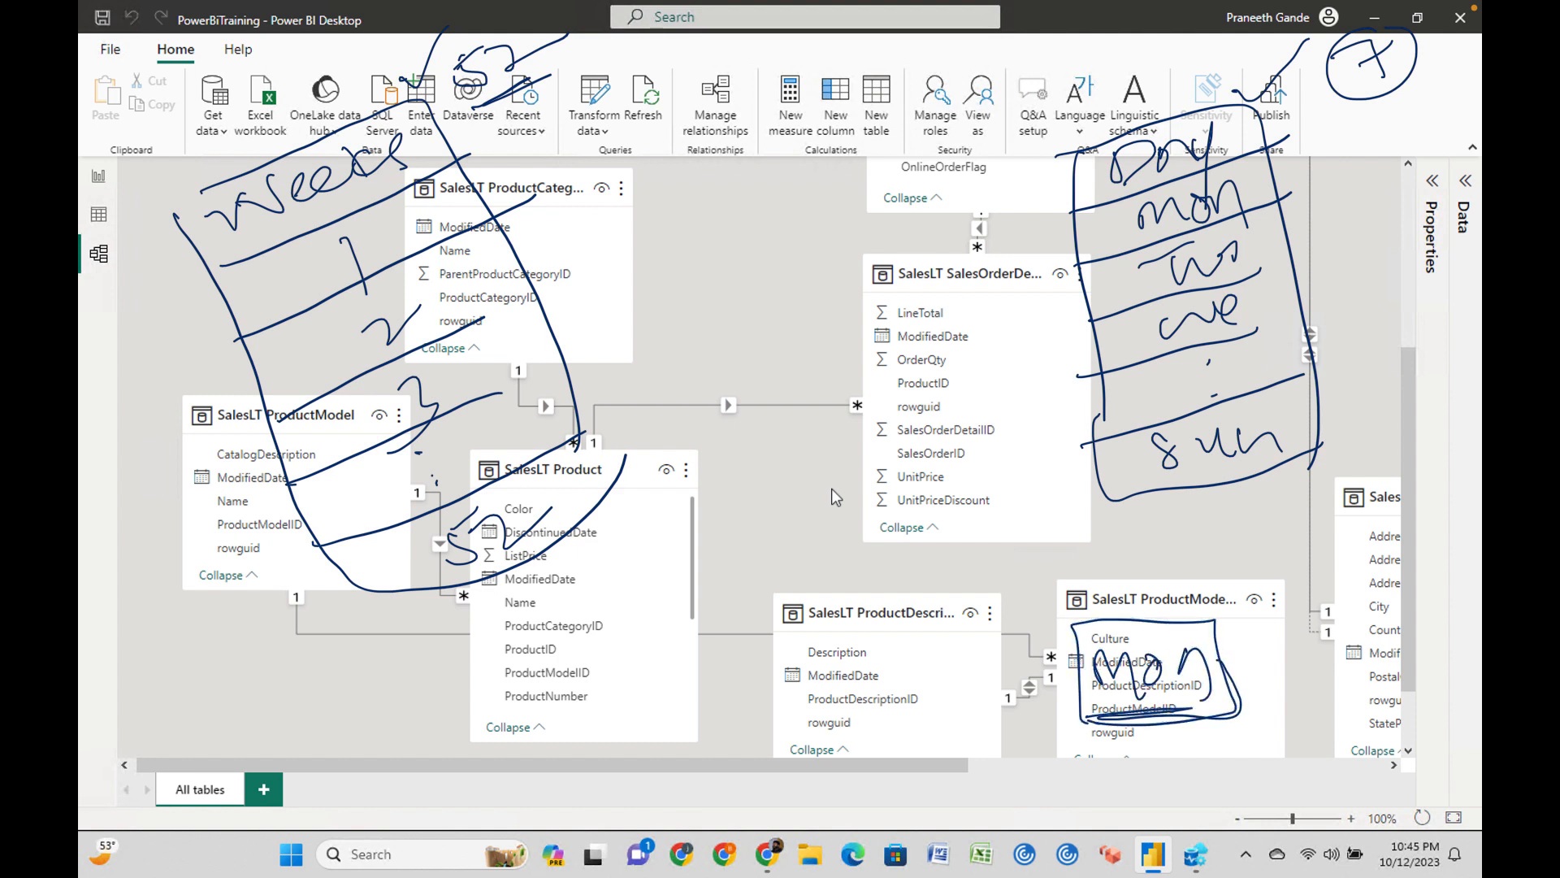
drag(543, 193, 486, 253)
drag(575, 281, 514, 343)
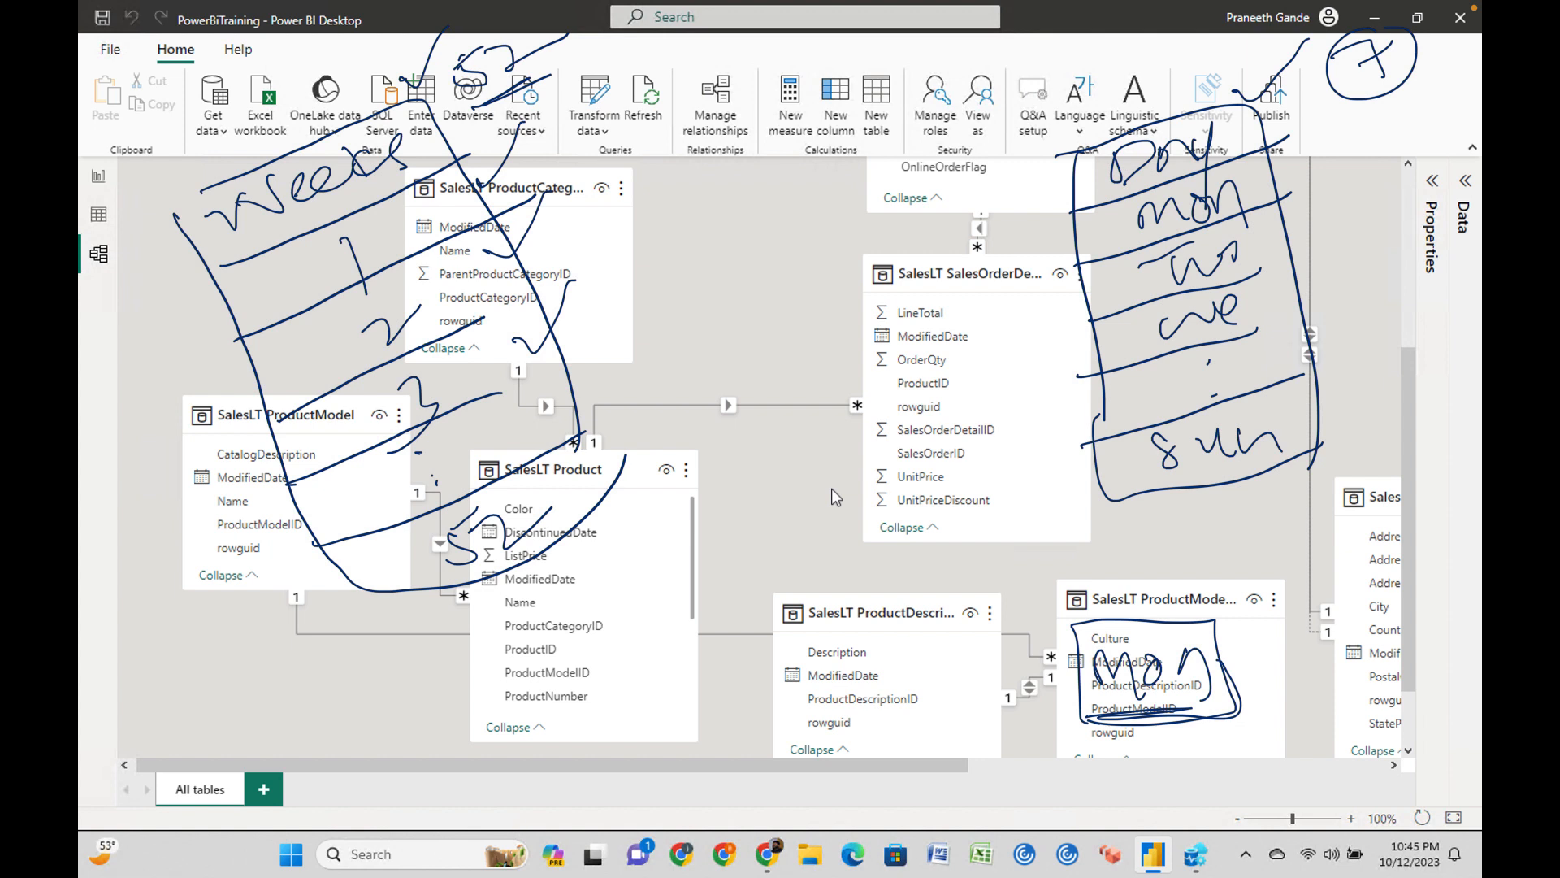
mouse_move(585, 364)
mouse_down()
mouse_move(1050, 335)
mouse_move(990, 363)
mouse_up()
mouse_move(623, 339)
mouse_down()
mouse_move(605, 348)
mouse_move(623, 382)
mouse_up()
Write 'cross' above and 'Join' below the arrow between the sketches.
mouse_move(703, 309)
mouse_down()
mouse_move(752, 313)
mouse_move(804, 285)
mouse_move(833, 300)
mouse_up()
drag(784, 252, 853, 243)
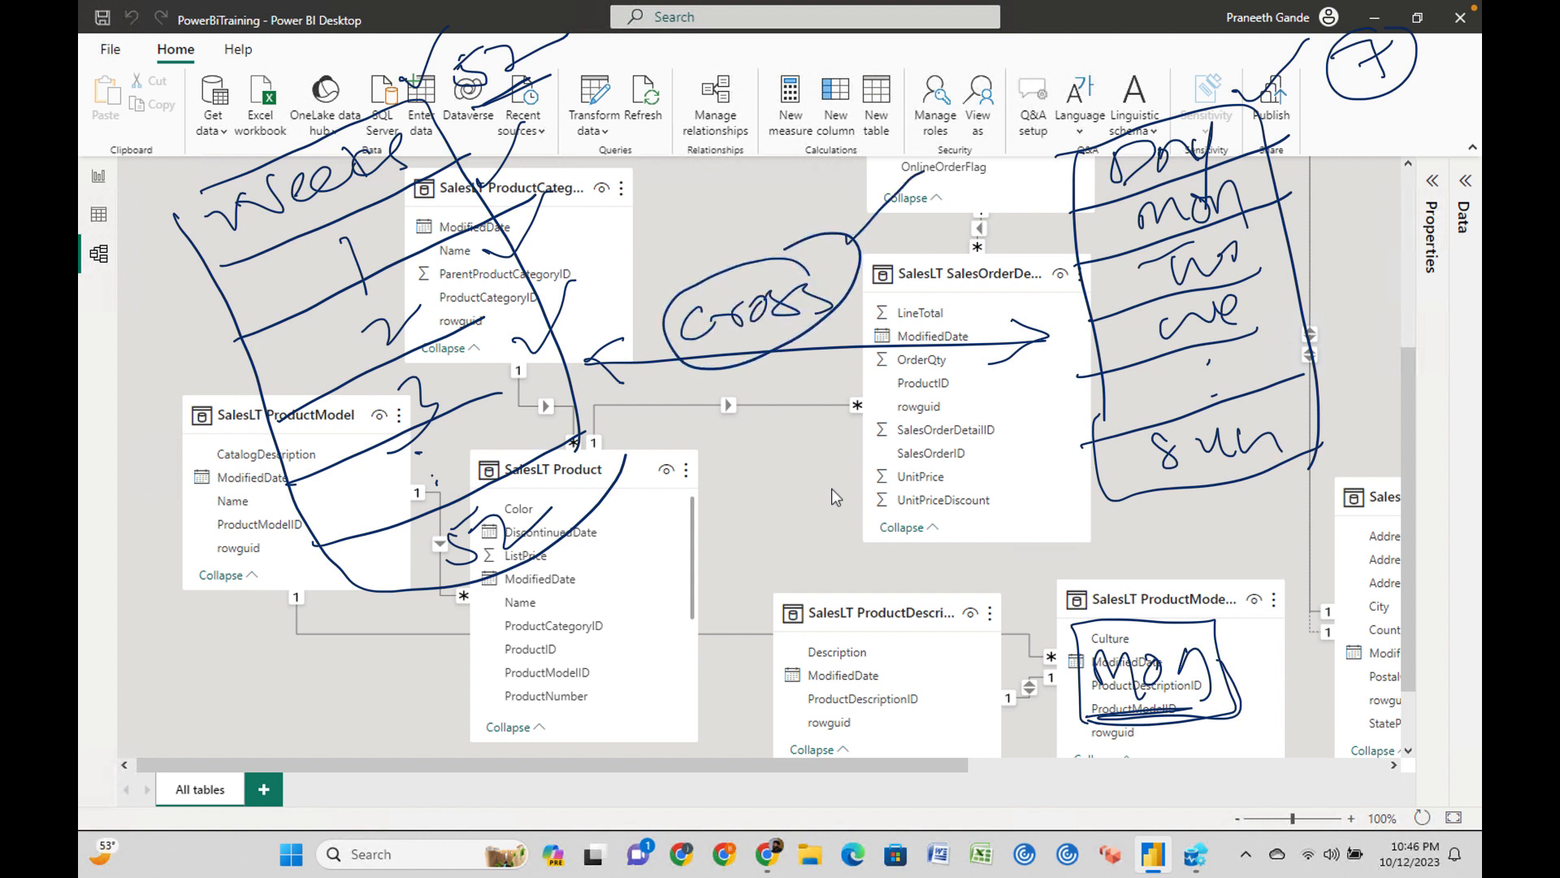
mouse_move(732, 390)
mouse_down()
mouse_move(783, 370)
mouse_move(805, 390)
mouse_move(894, 374)
mouse_up()
drag(757, 445, 873, 404)
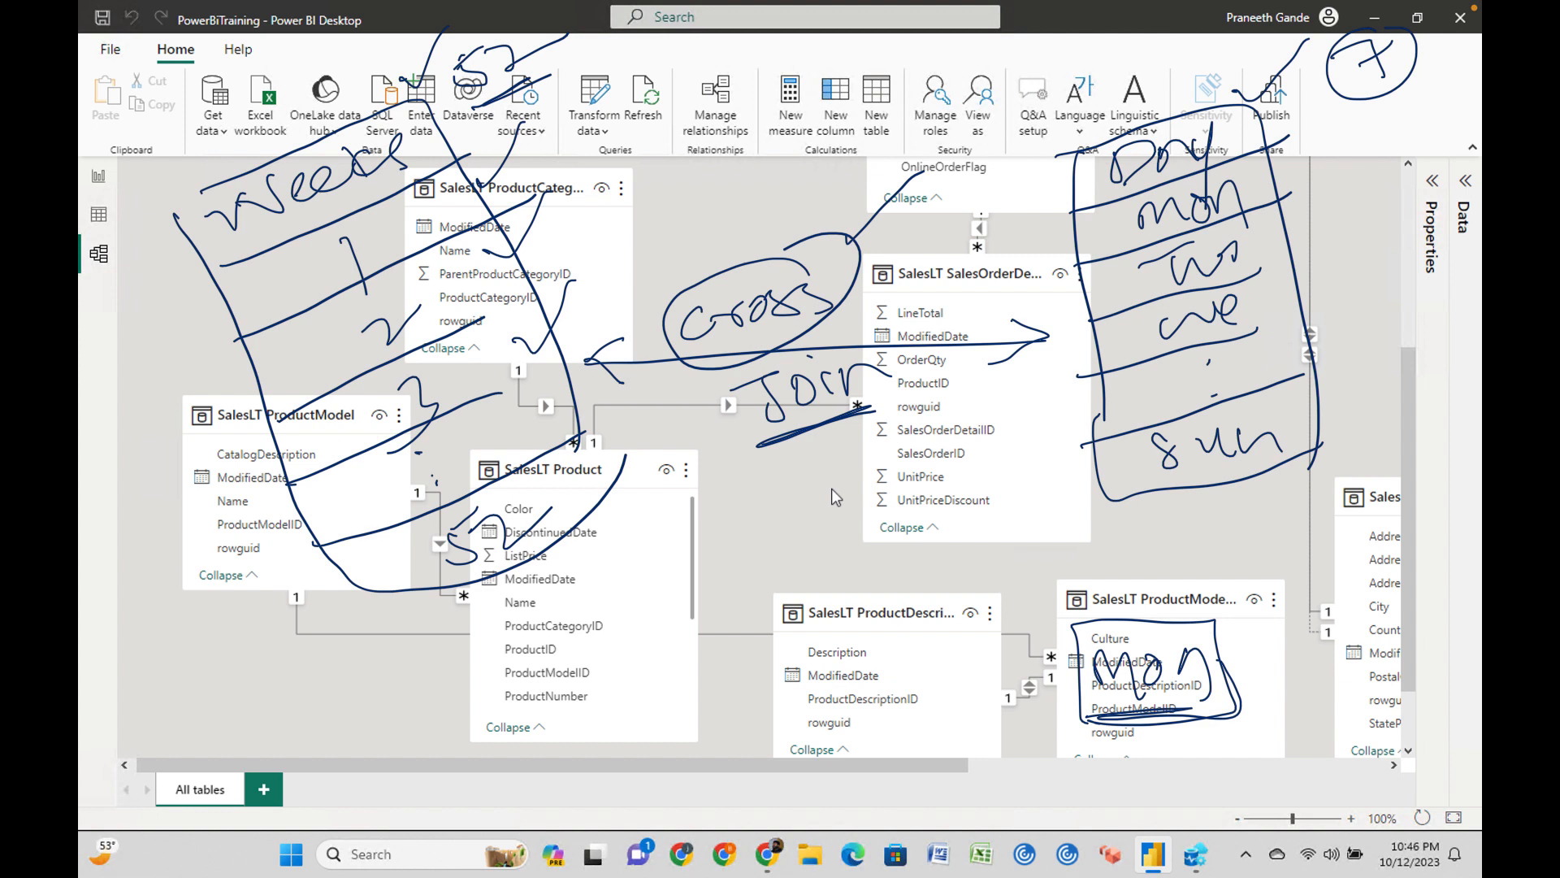
Write 365 near the Product table, circle it and point an arrow at it.
mouse_move(629, 645)
mouse_down()
mouse_move(652, 665)
mouse_move(638, 693)
mouse_up()
drag(711, 630, 688, 671)
mouse_move(737, 633)
mouse_down()
mouse_move(773, 656)
mouse_move(732, 665)
mouse_up()
mouse_move(734, 637)
mouse_down()
mouse_move(791, 616)
mouse_move(831, 642)
mouse_up()
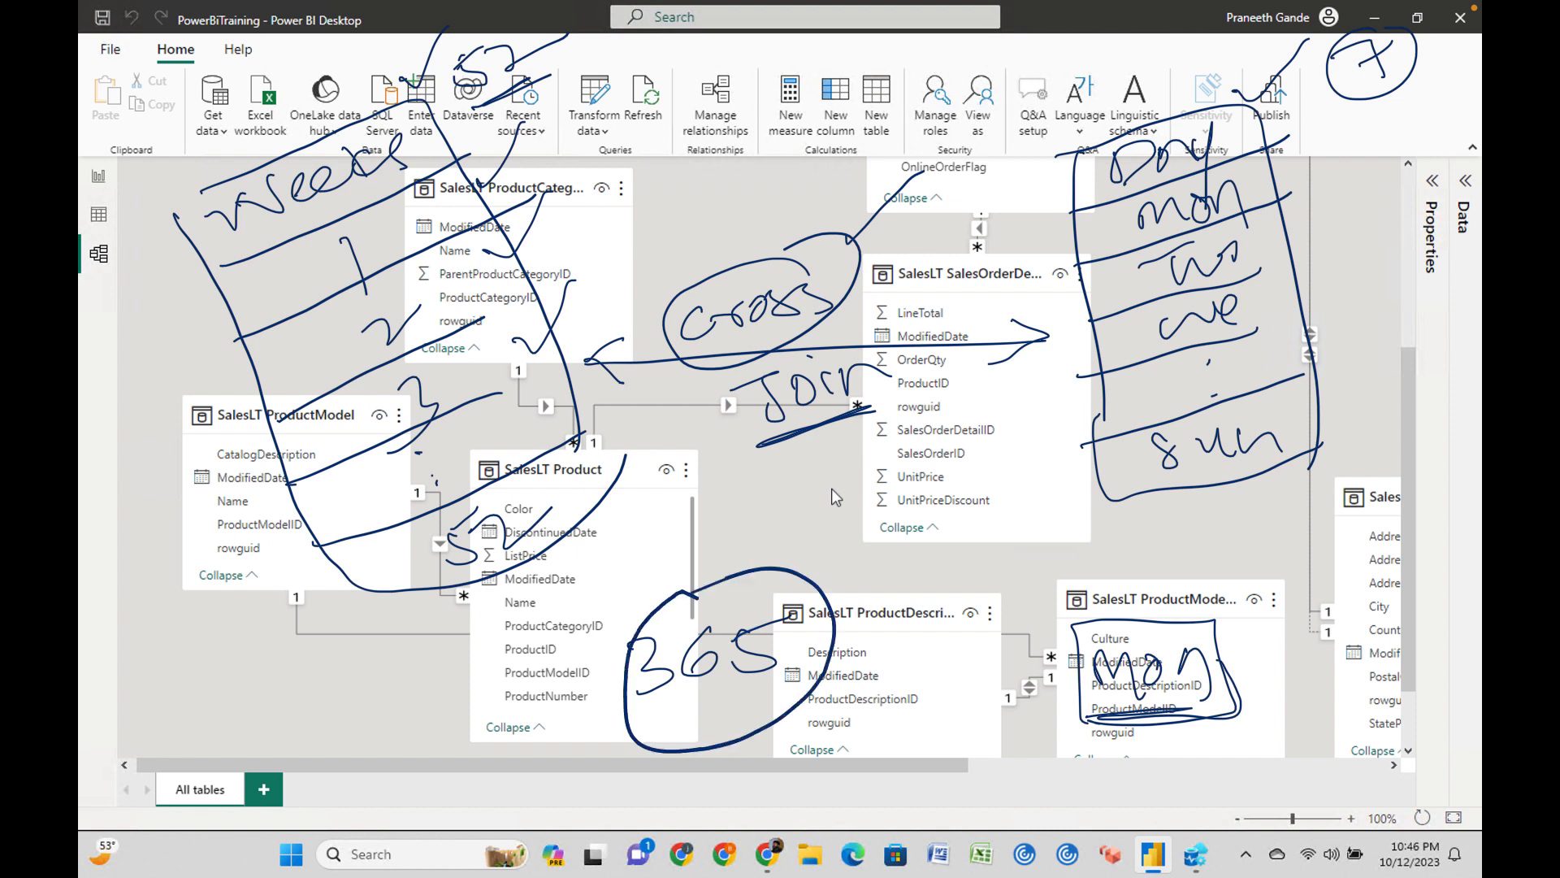
drag(822, 581, 909, 515)
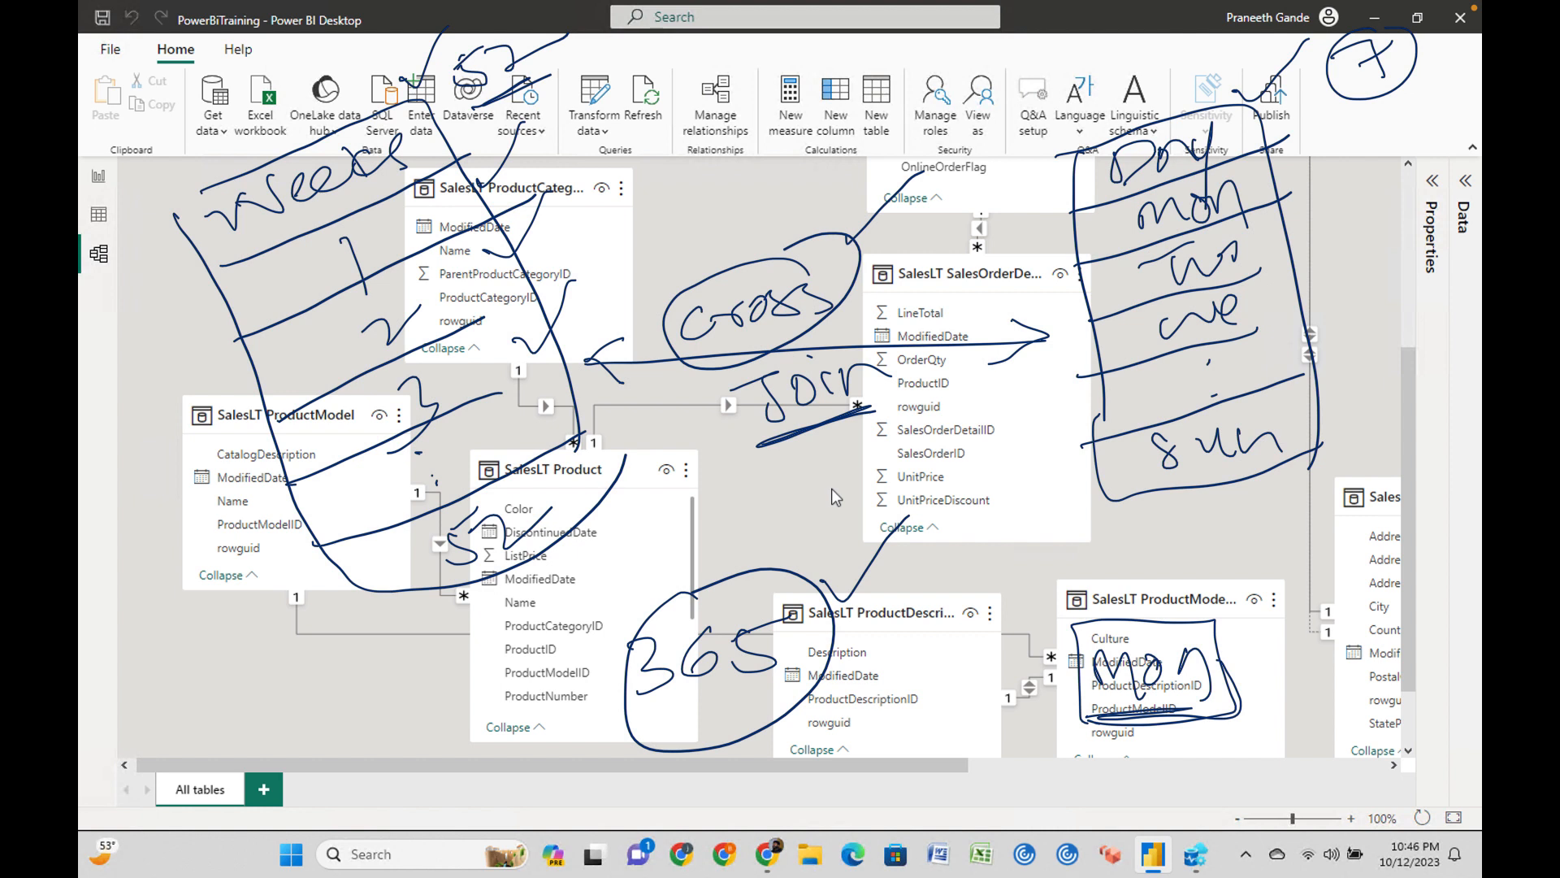
mouse_move(527, 698)
mouse_down()
mouse_move(581, 674)
mouse_move(538, 706)
mouse_move(588, 690)
mouse_up()
mouse_move(565, 665)
mouse_down()
mouse_move(591, 691)
mouse_move(571, 713)
mouse_up()
Write (7) near the top, then erase all ink annotations from the diagram.
drag(814, 85, 865, 123)
mouse_move(845, 102)
mouse_down()
mouse_move(893, 86)
mouse_move(855, 138)
mouse_up()
drag(891, 68, 904, 111)
drag(869, 153, 892, 190)
mouse_move(926, 125)
mouse_down()
mouse_move(947, 152)
mouse_move(926, 182)
mouse_up()
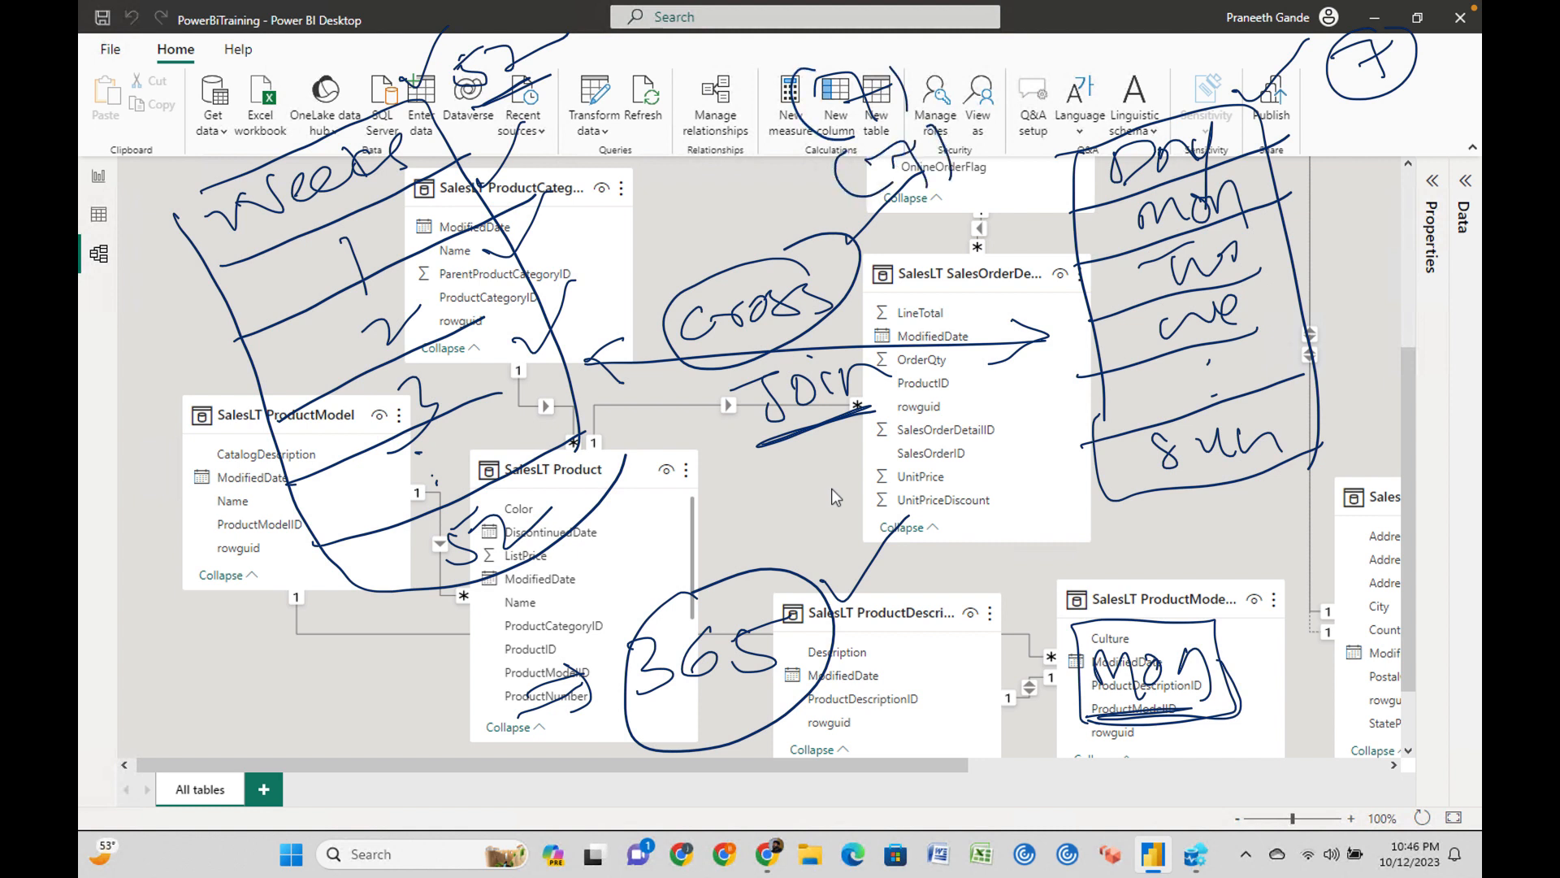
key(Escape)
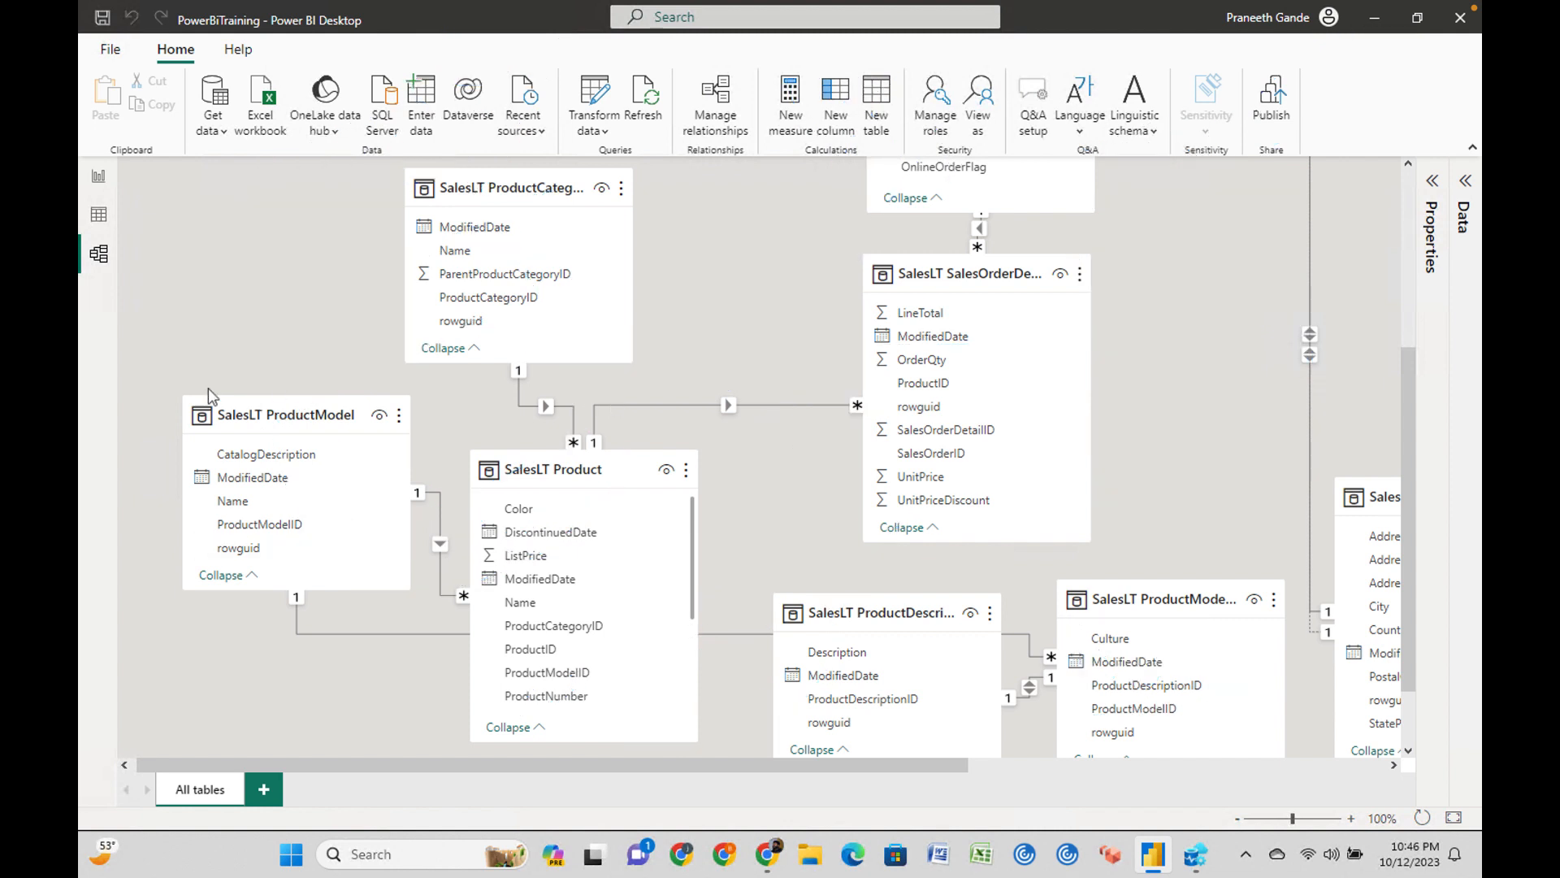
Go back to Report view, scroll the table to its 2087 total, then switch to Azure Data Studio.
click(99, 178)
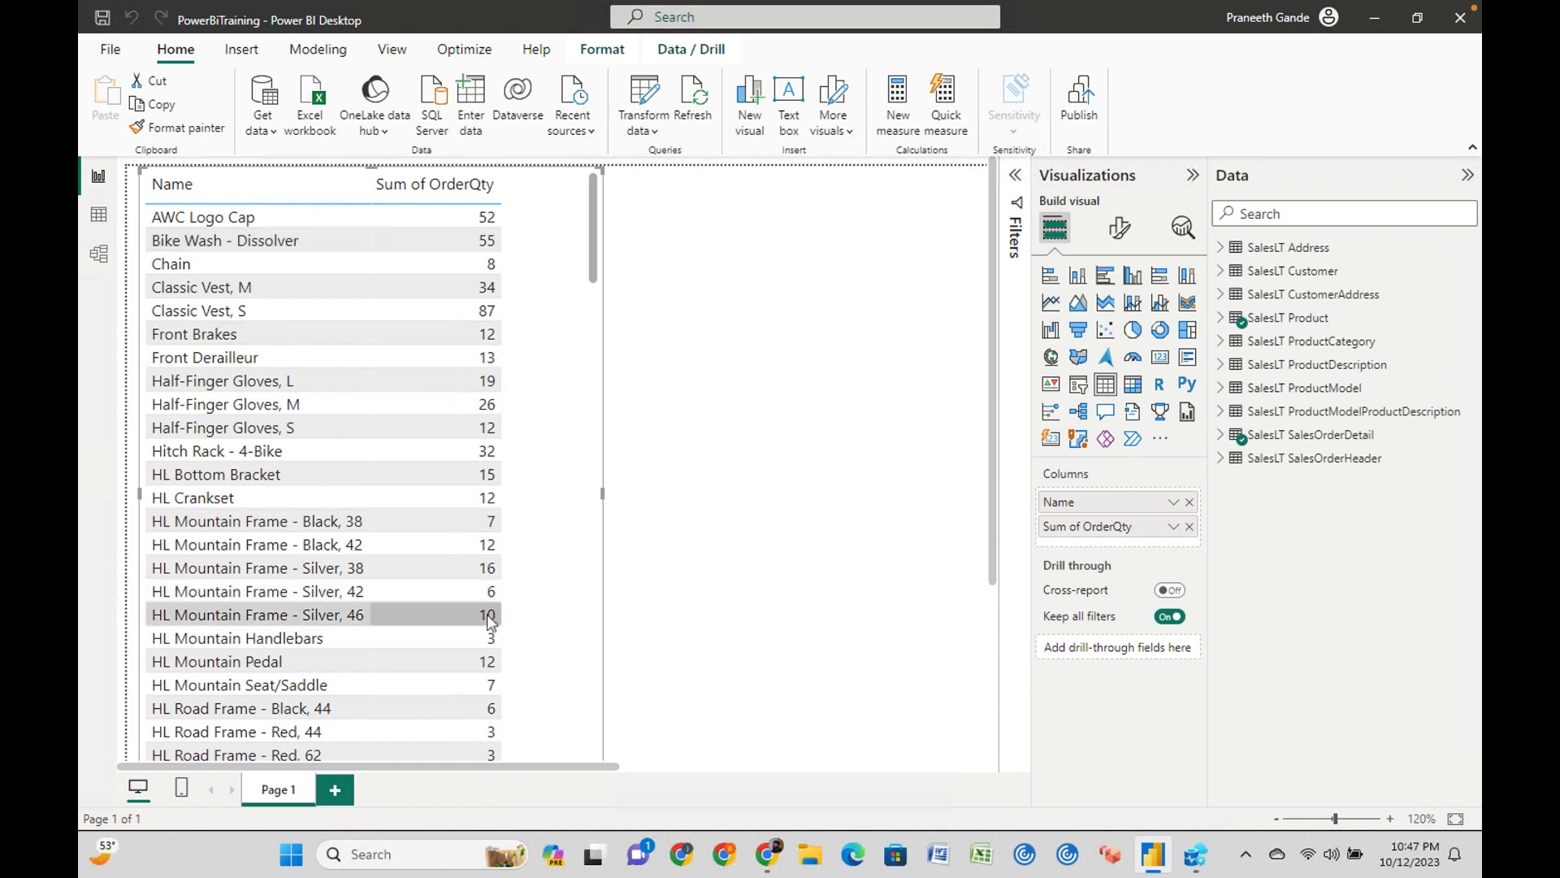
scroll(491, 596, down, 15)
scroll(488, 622, up, 15)
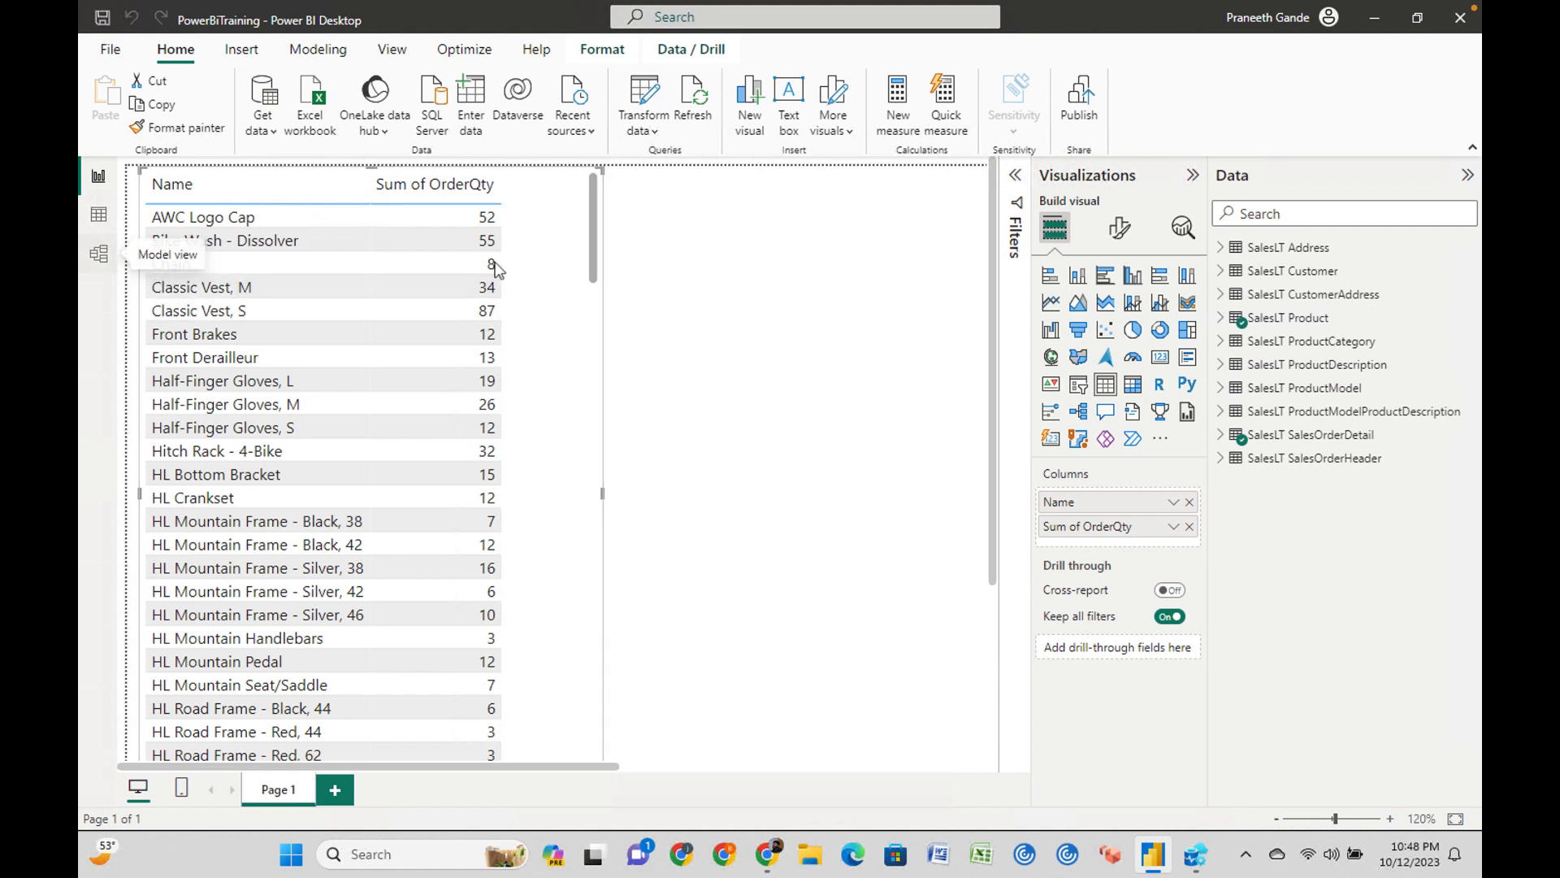
scroll(450, 543, down, 20)
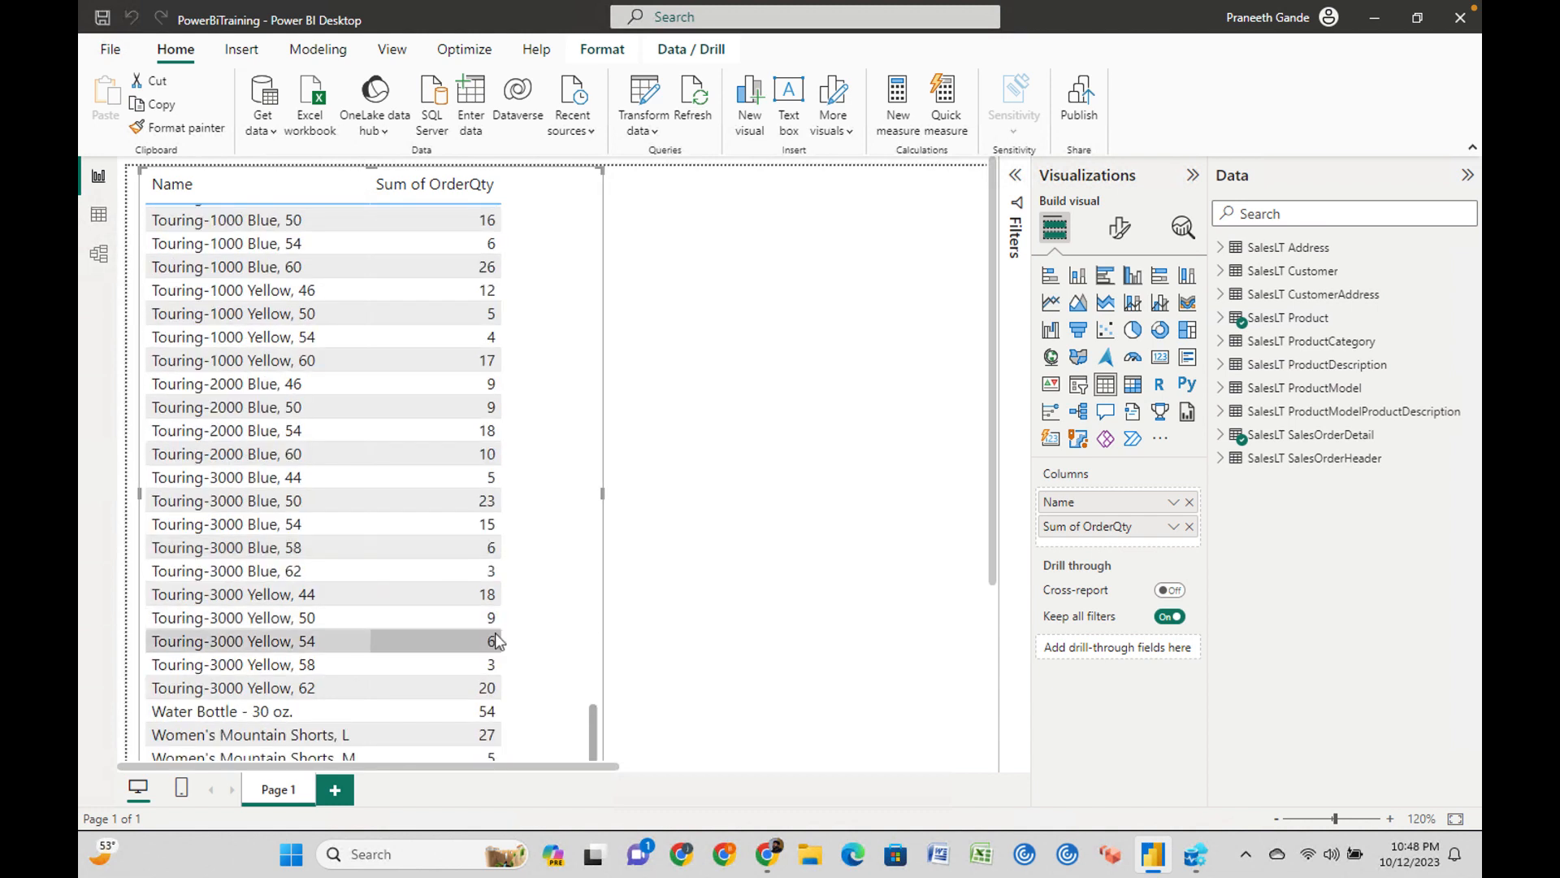
scroll(488, 610, down, 3)
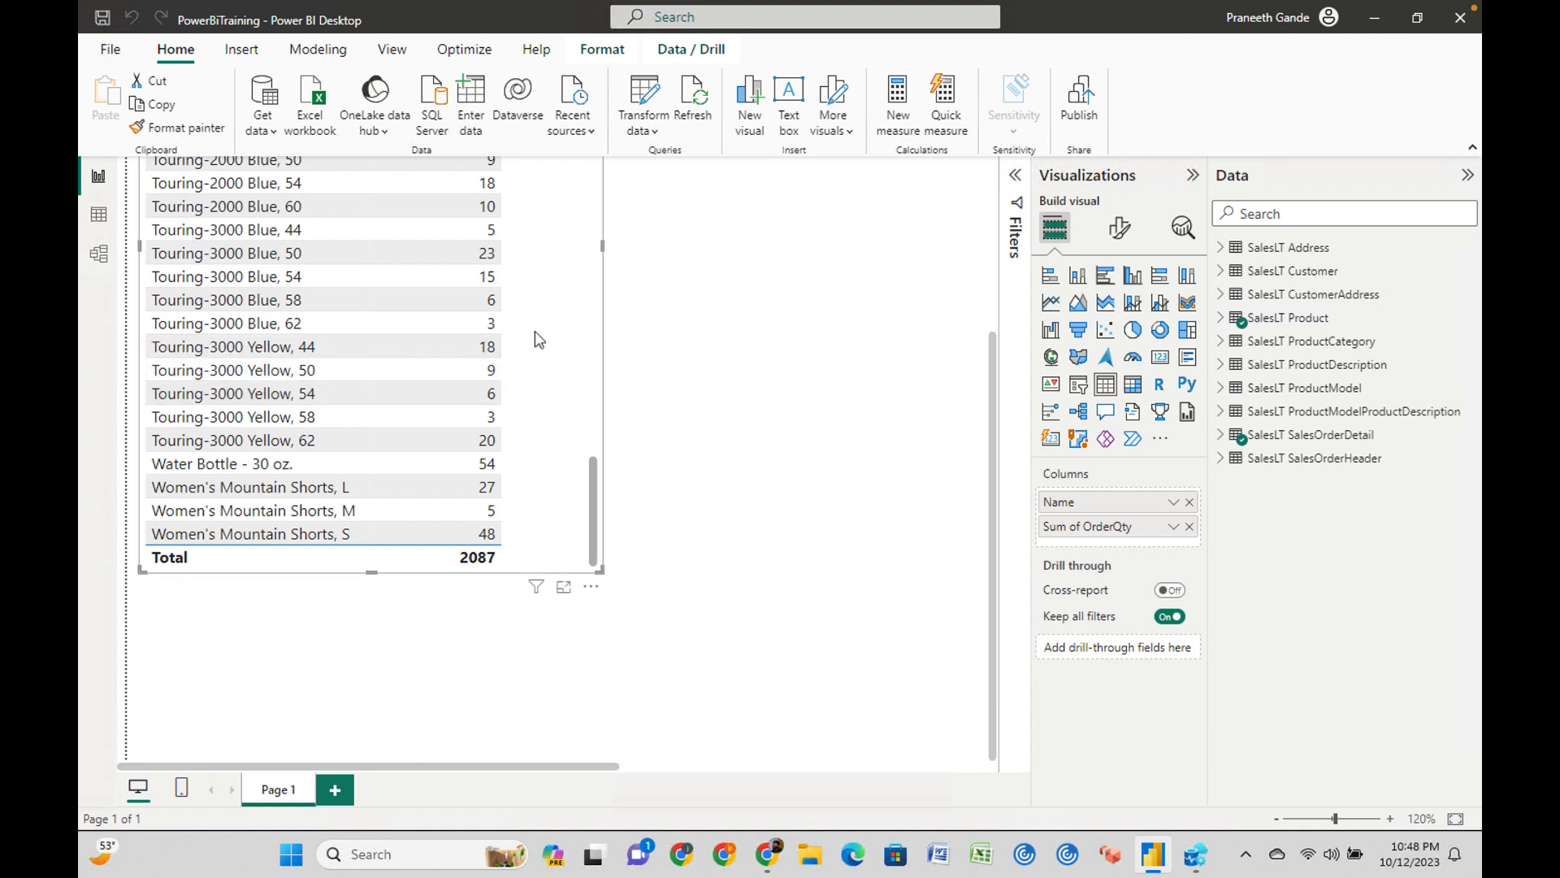
click(1195, 855)
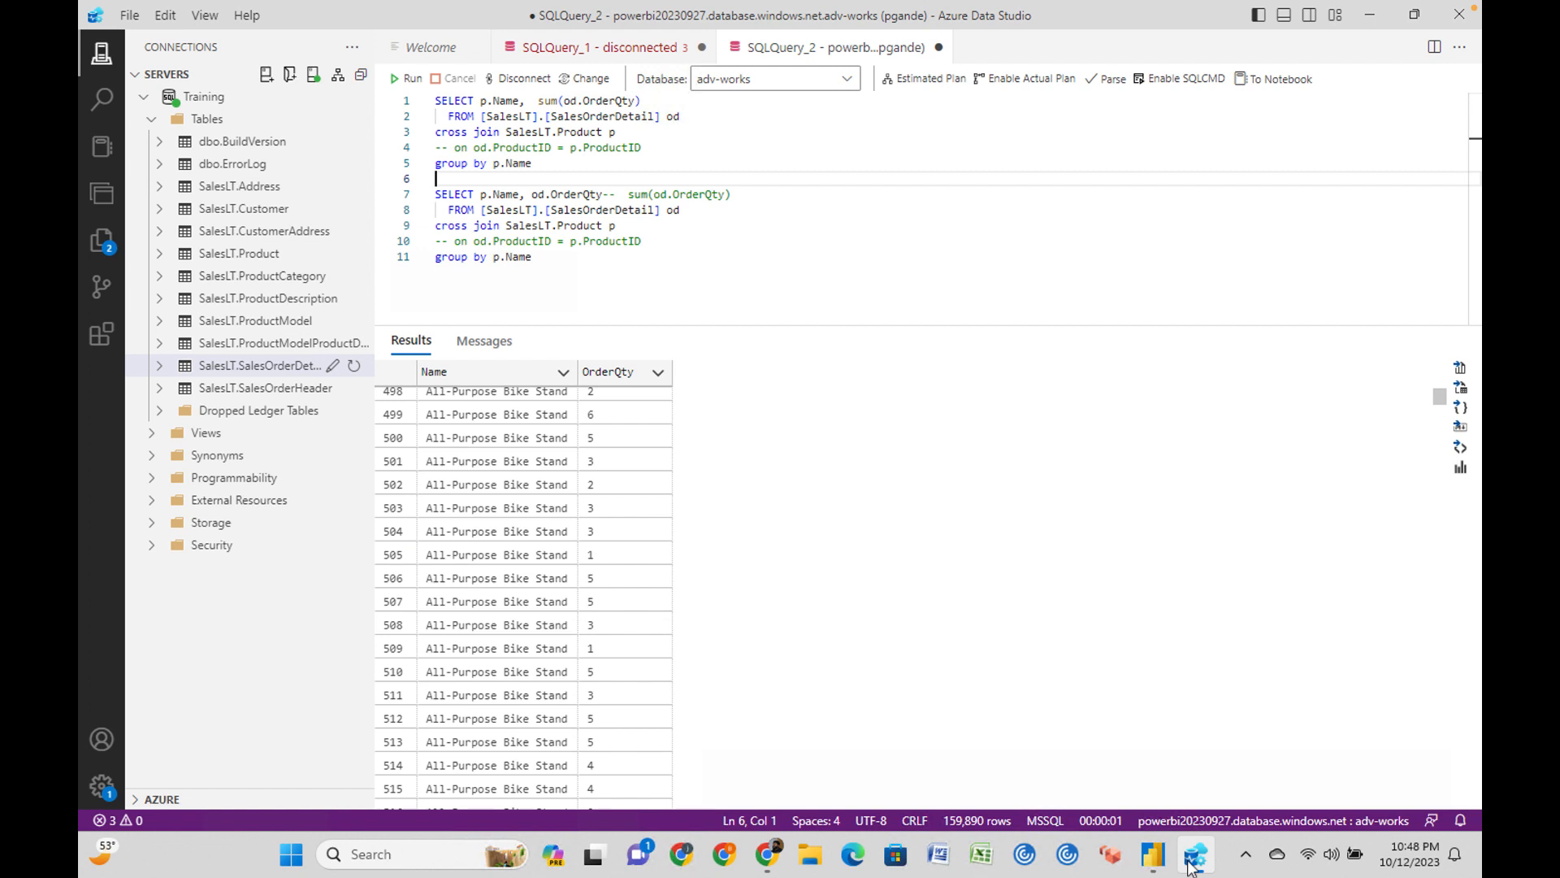
Uncomment sum(od.OrderQty) on line 7 and run the cross-join query on lines 7–11.
click(735, 258)
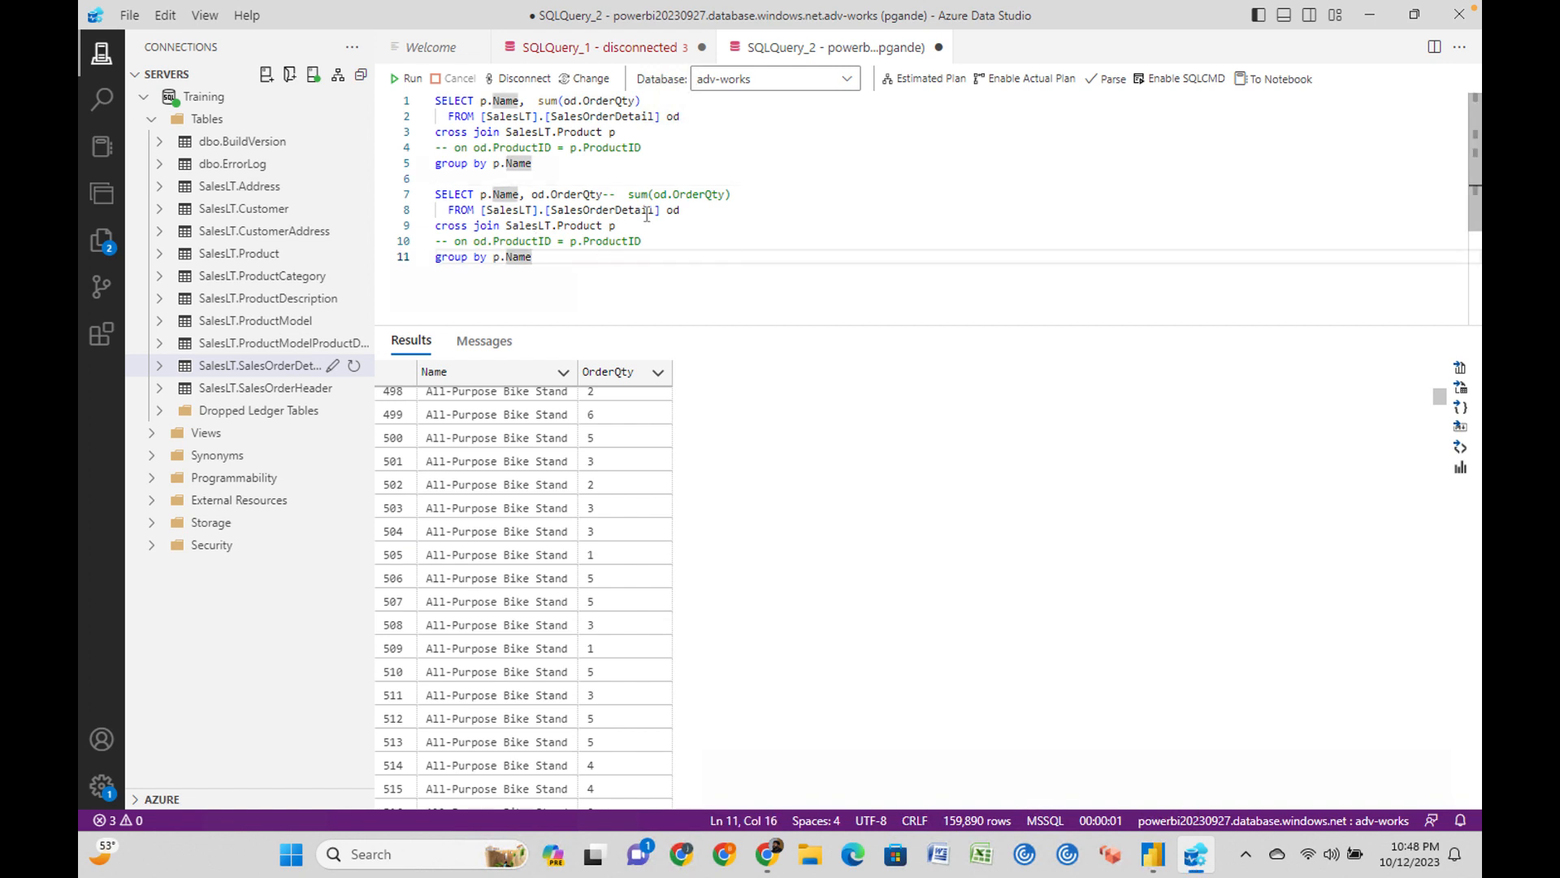
click(623, 196)
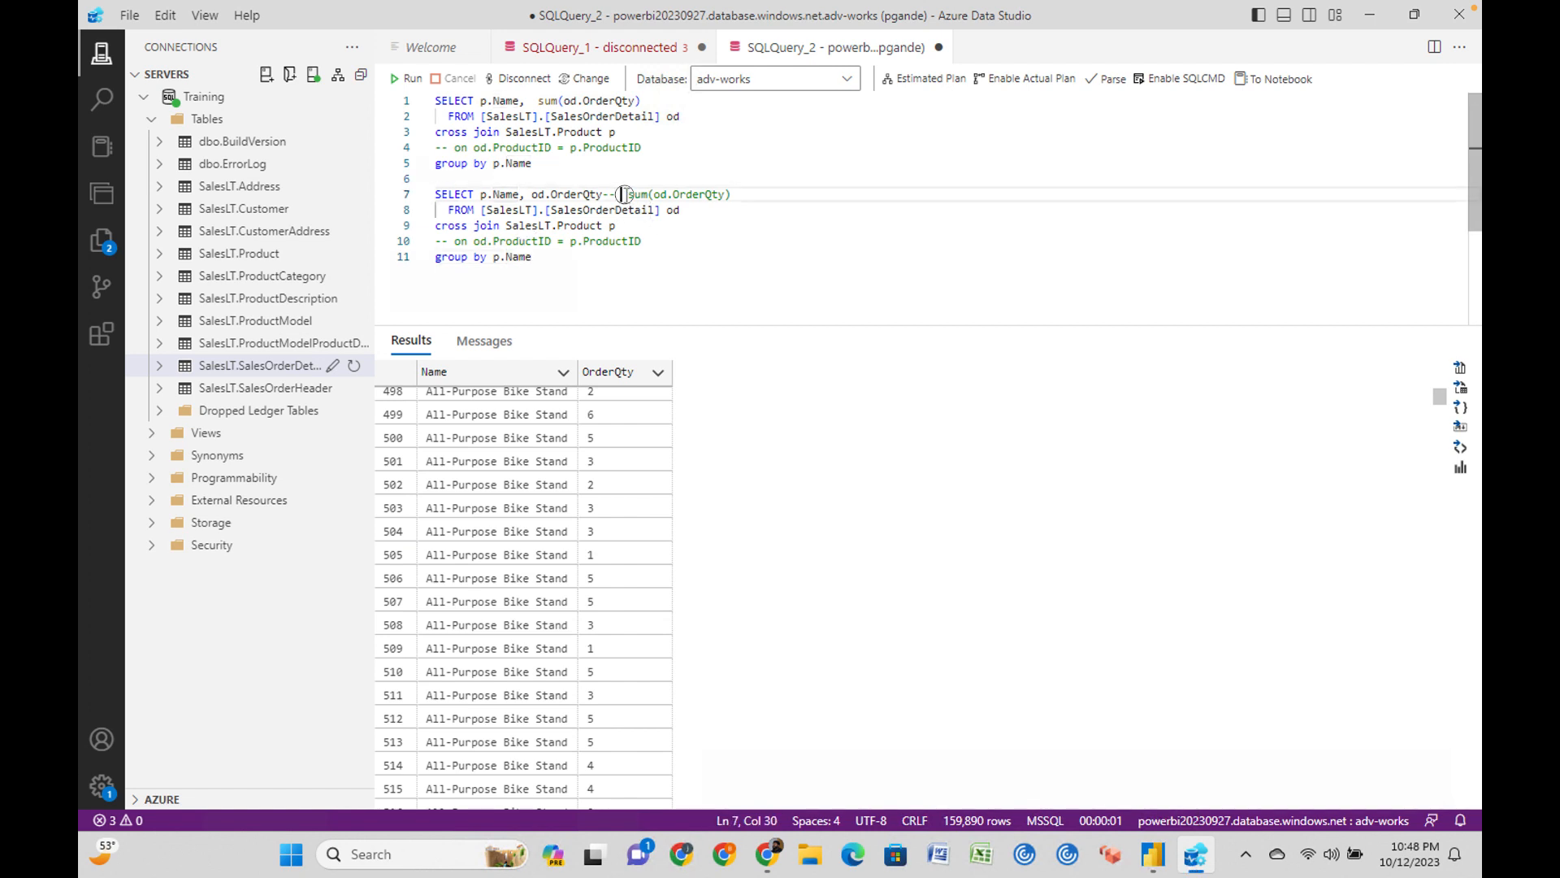
key(BackSpace)
key(BackSpace)
key(BackSpace)
key(BackSpace)
key(BackSpace)
key(BackSpace)
key(BackSpace)
key(BackSpace)
key(BackSpace)
key(BackSpace)
key(BackSpace)
key(BackSpace)
key(BackSpace)
key(BackSpace)
key(BackSpace)
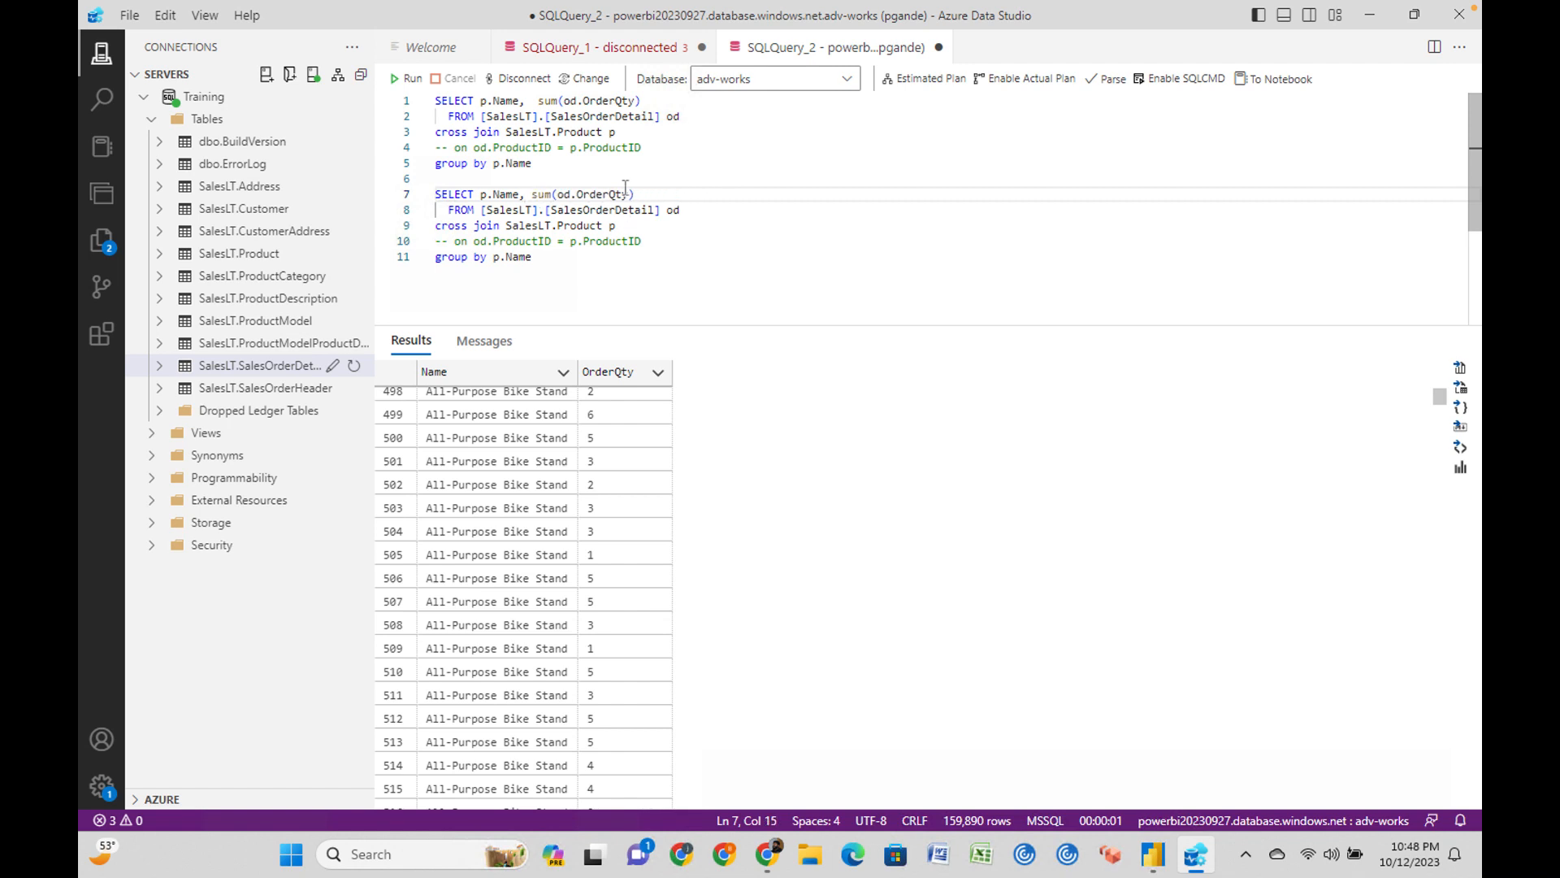
drag(551, 257, 435, 196)
click(406, 79)
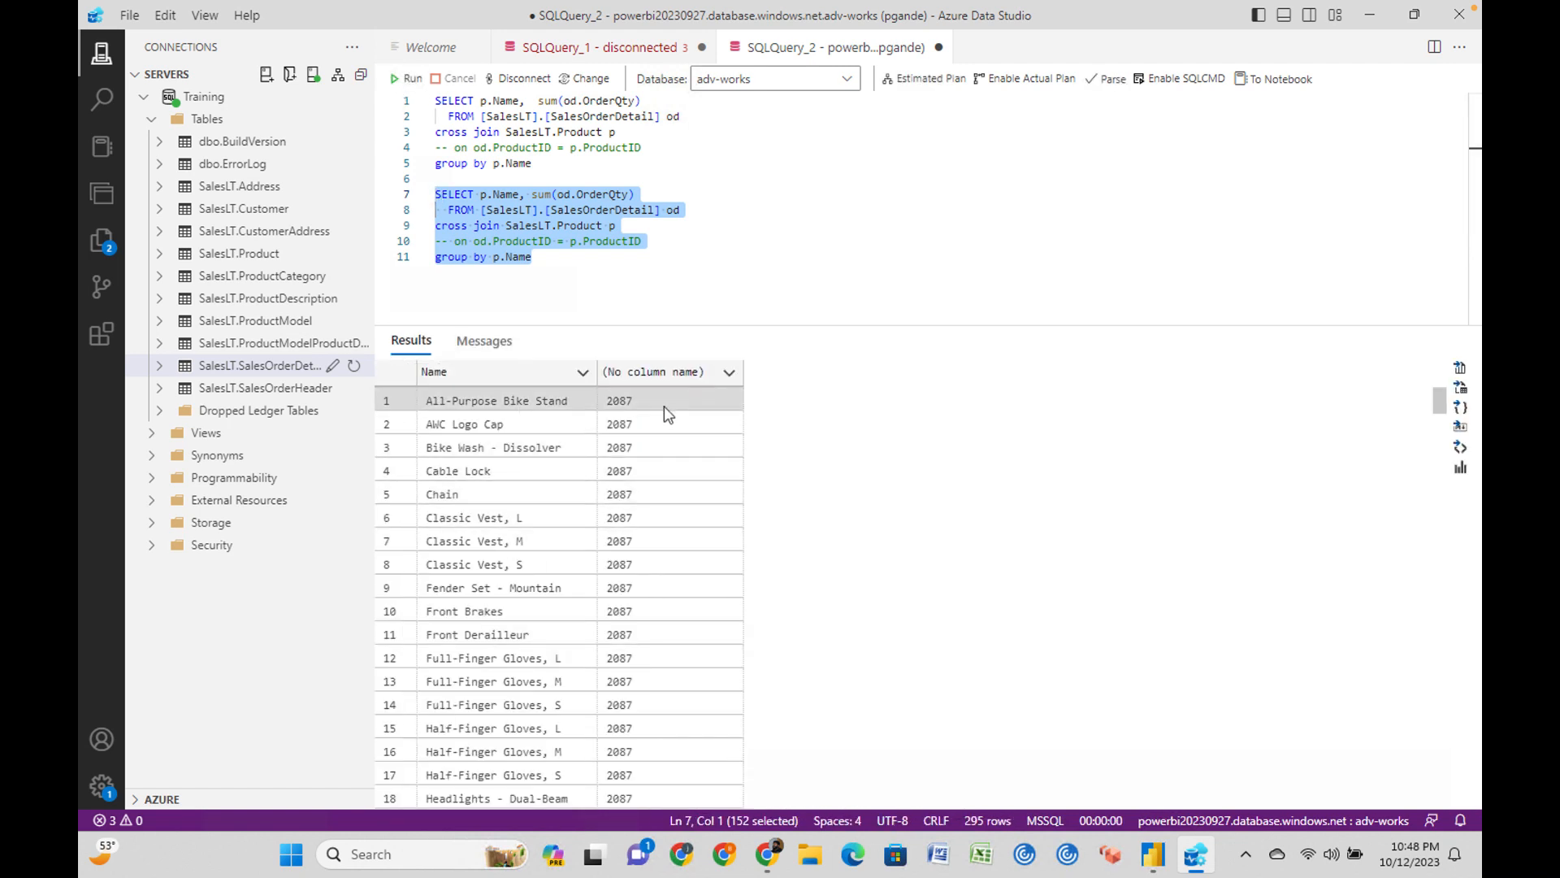
scroll(675, 630, down, 4)
scroll(673, 628, down, 15)
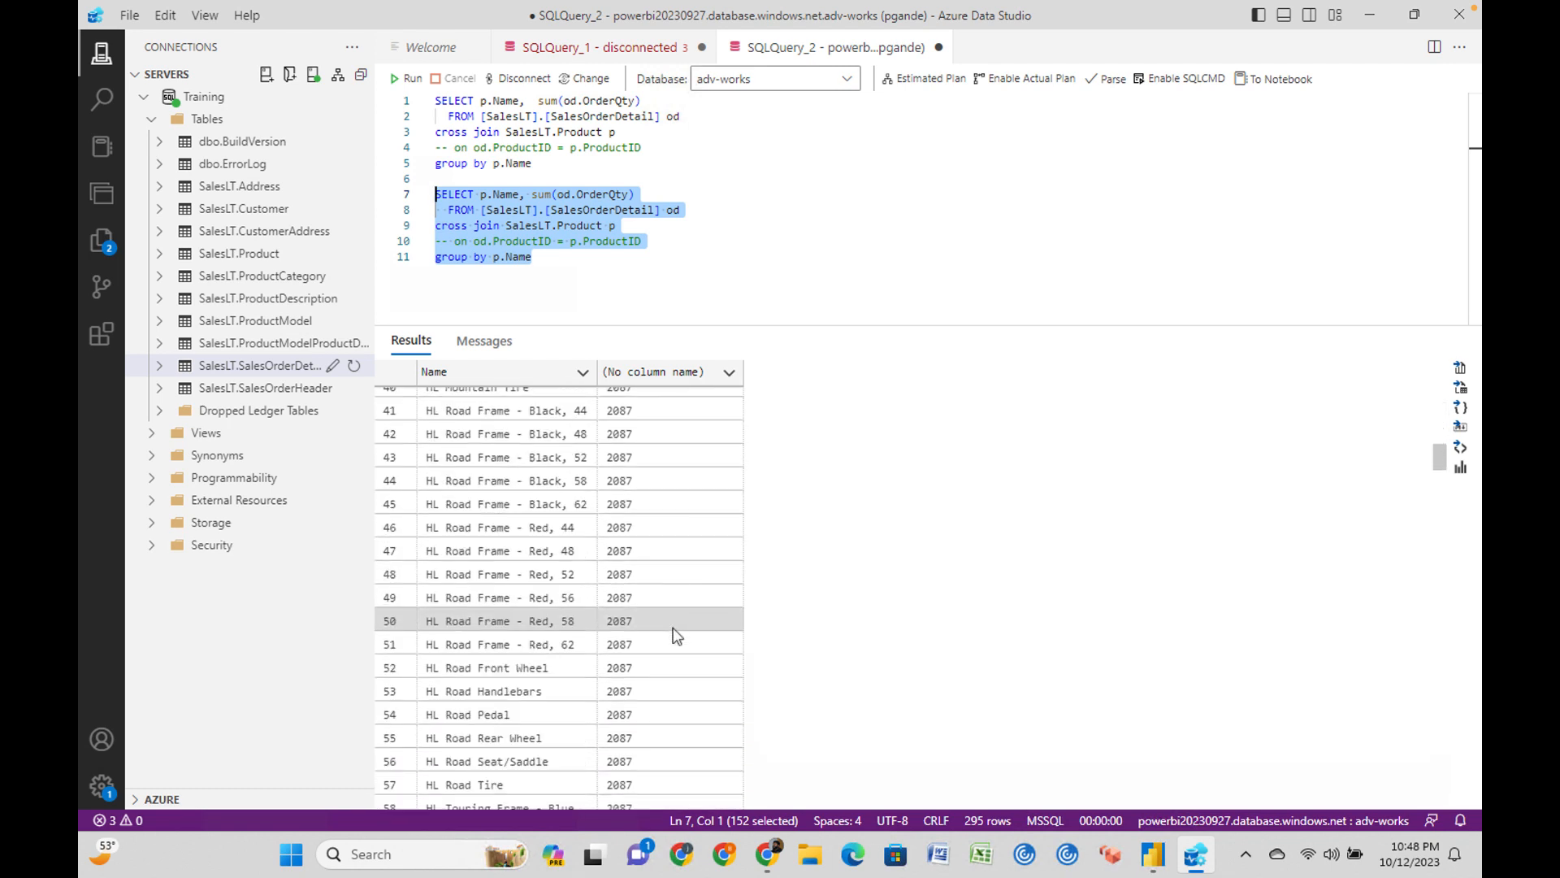
scroll(673, 628, up, 12)
scroll(673, 630, up, 7)
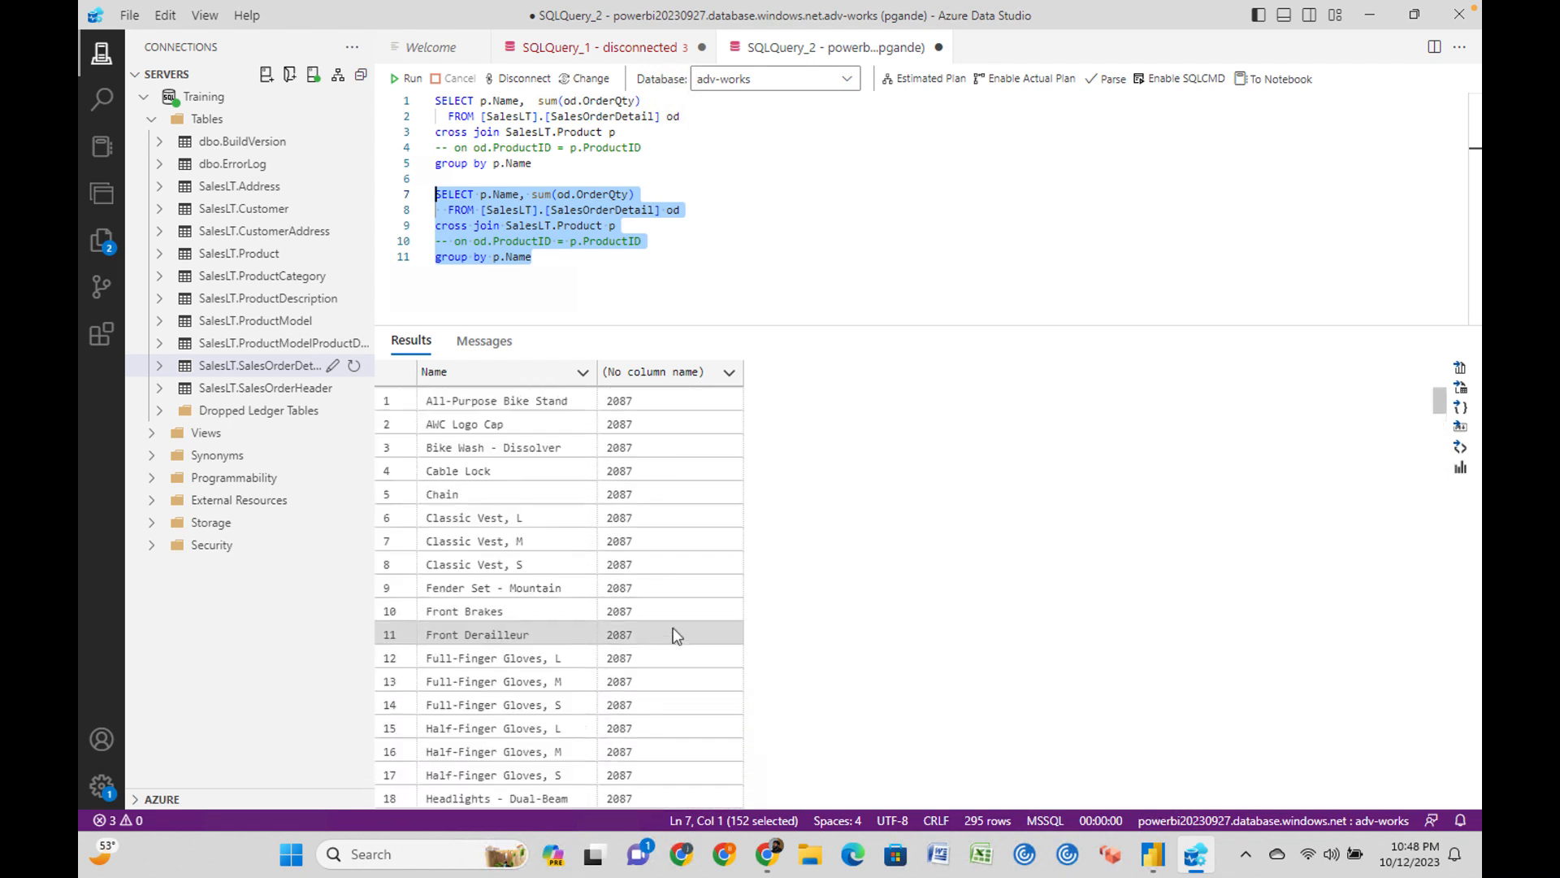
Turn the first query into a ProductID inner join, run lines 1–5, and return to Power BI.
click(671, 257)
drag(642, 240, 429, 243)
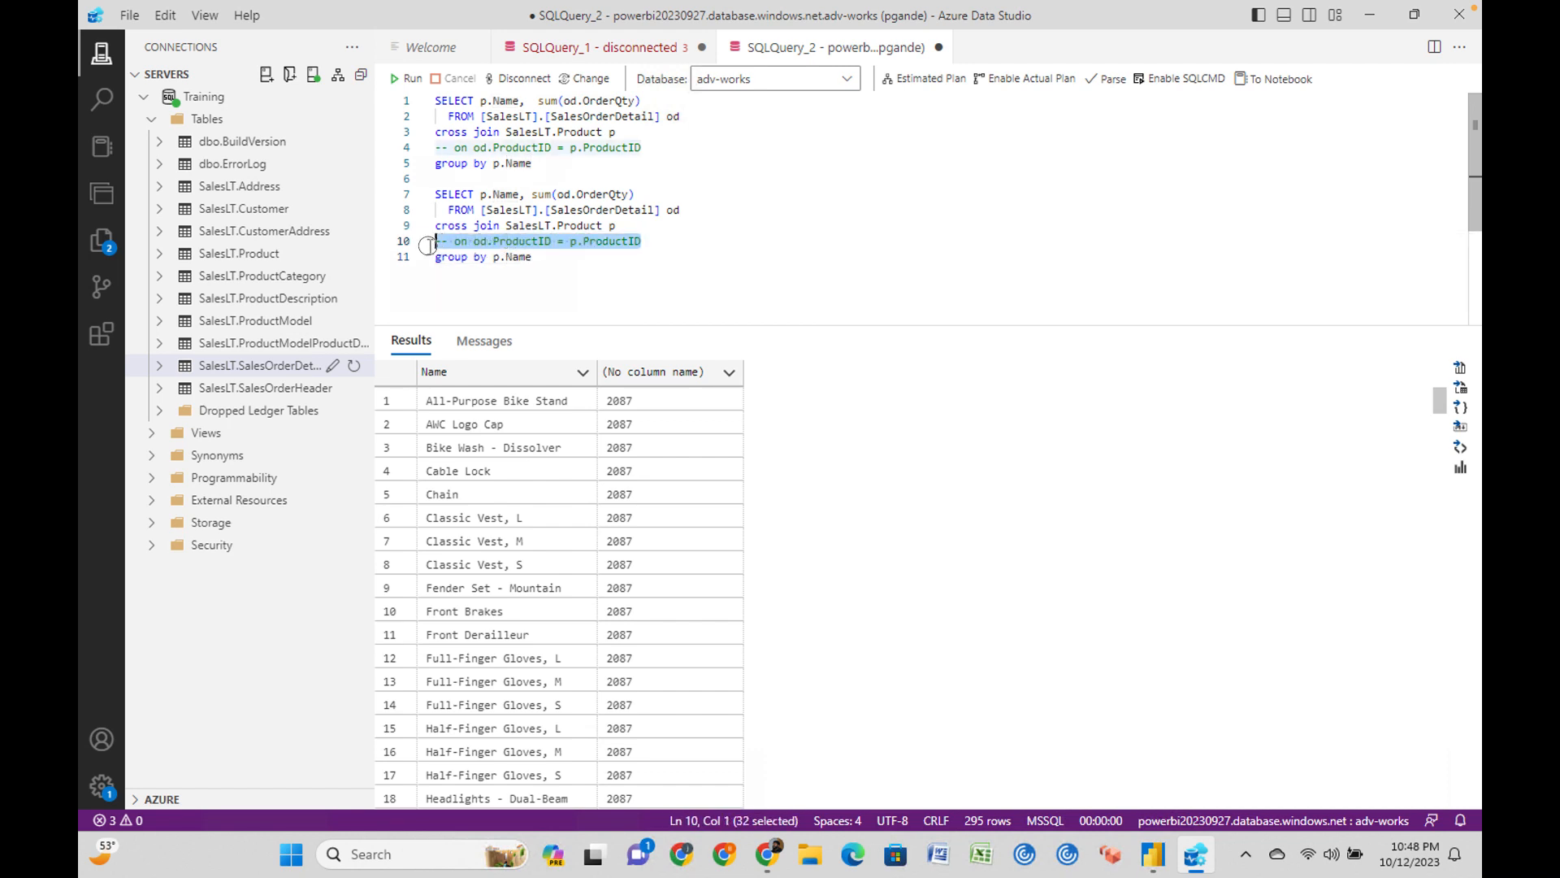
click(557, 281)
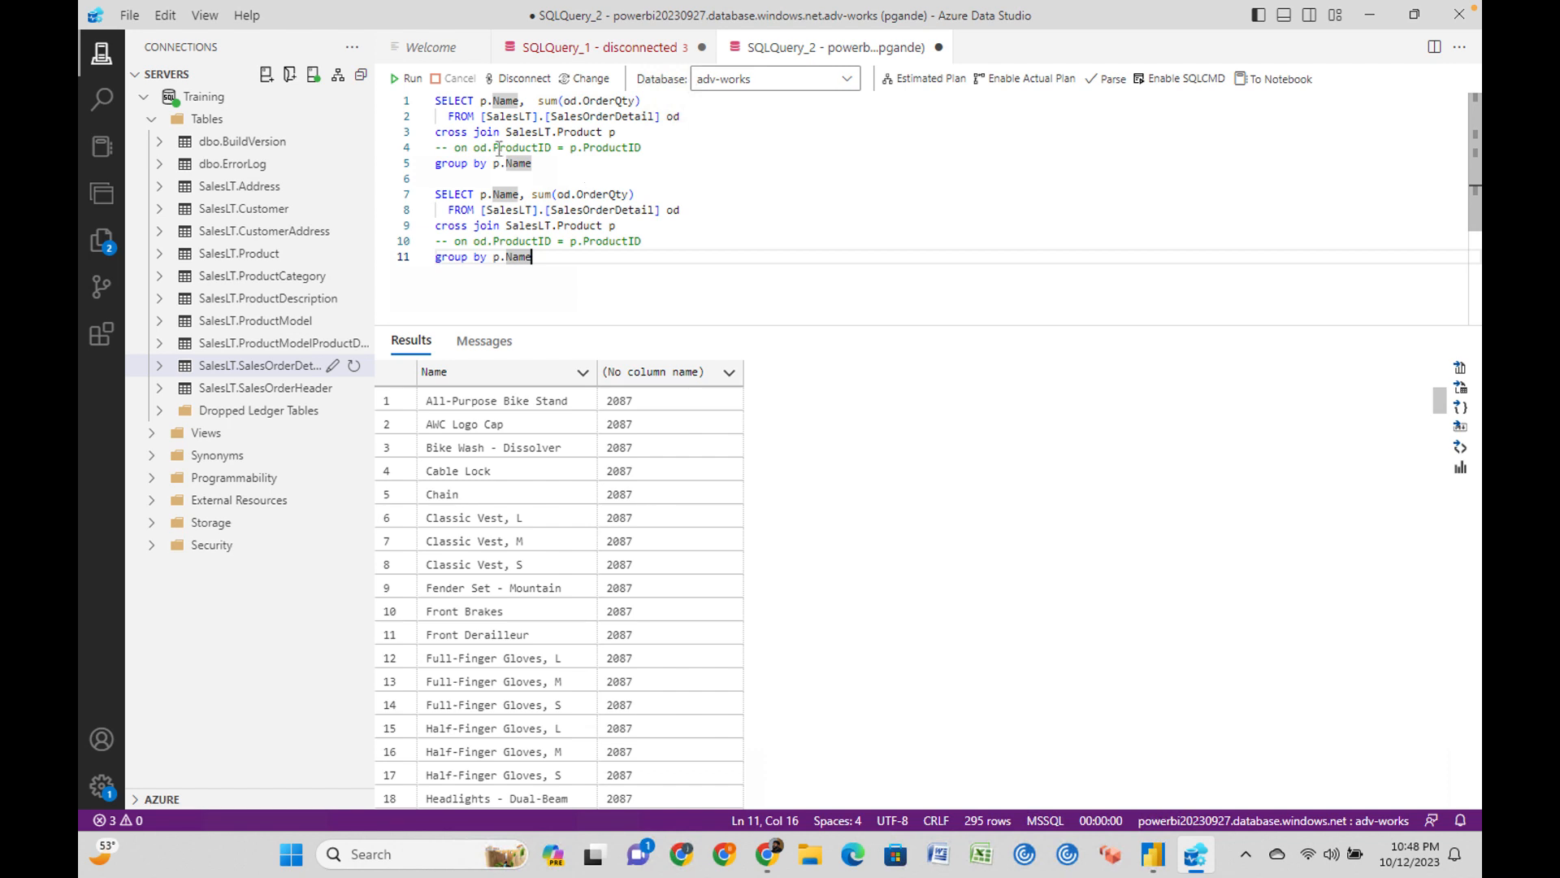
drag(474, 131, 398, 135)
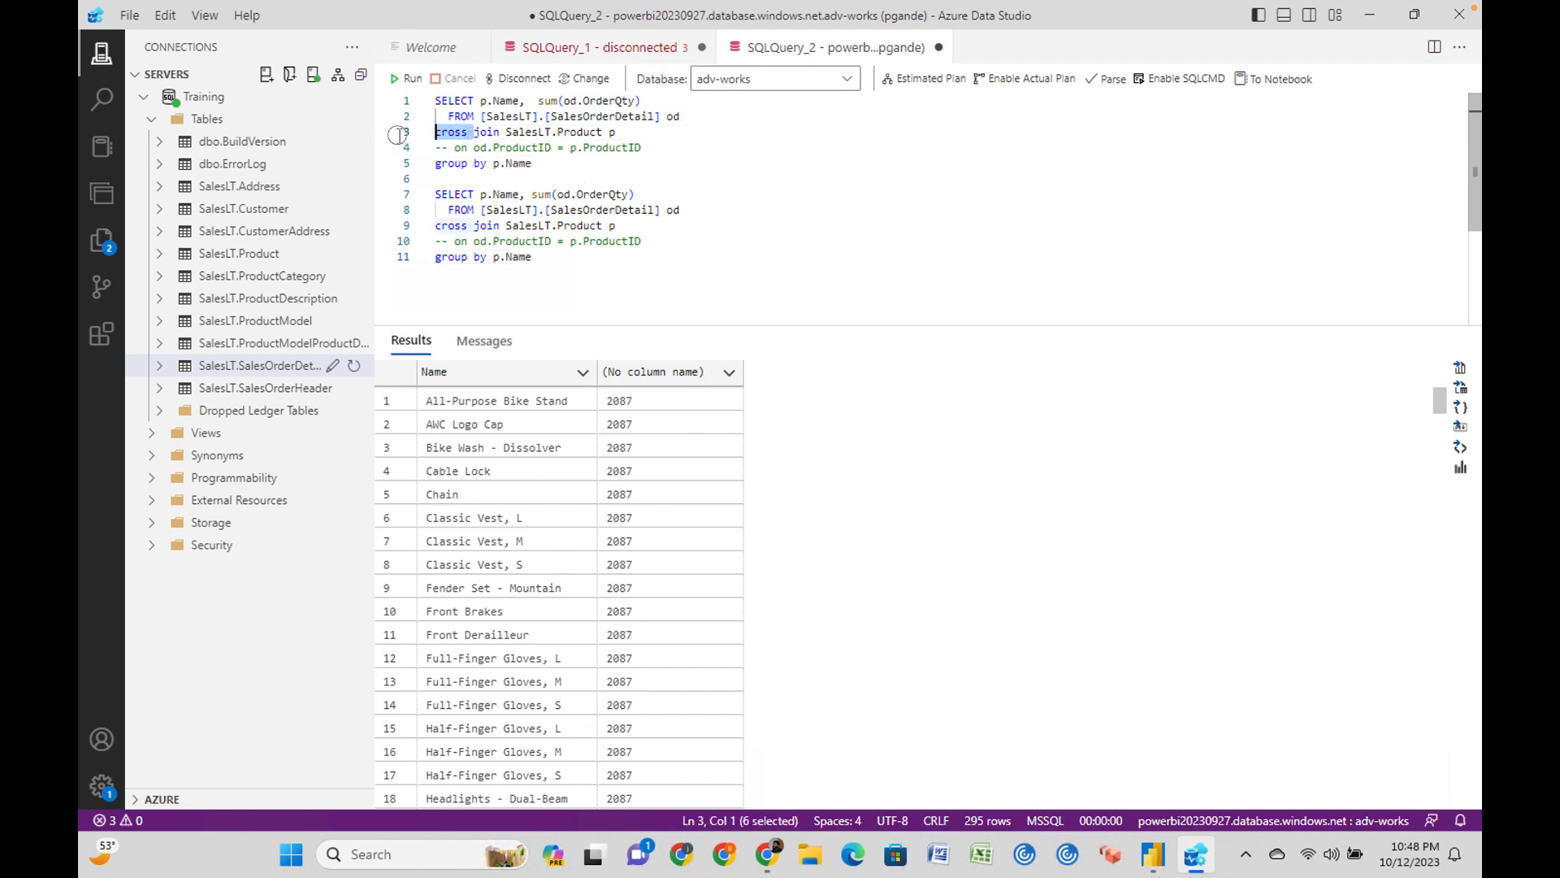
key(Delete)
click(448, 141)
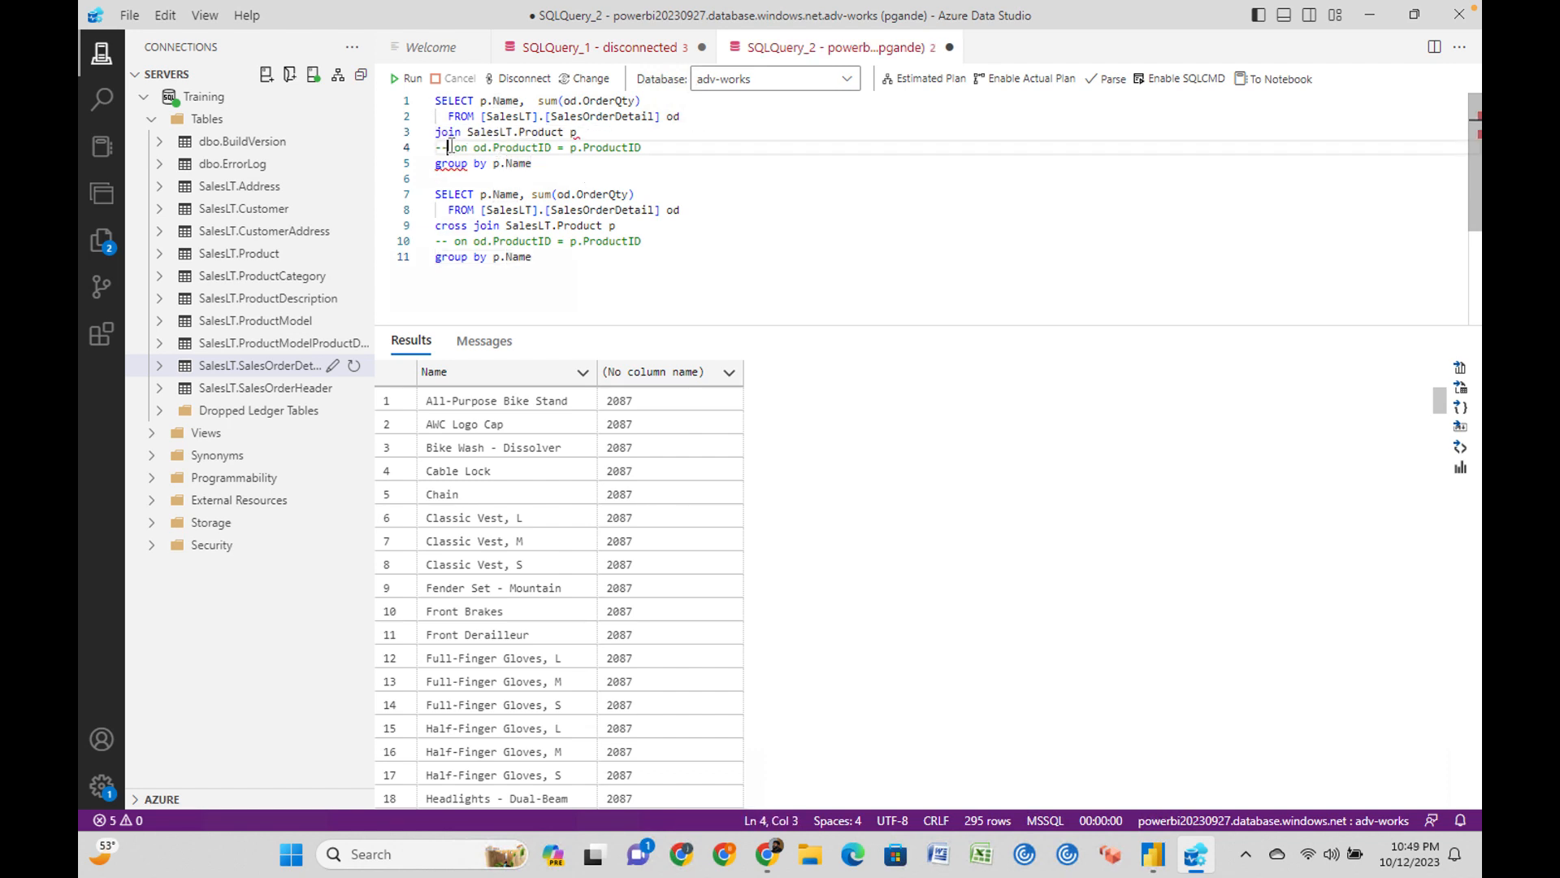
key(BackSpace)
key(BackSpace)
key(BackSpace)
key(Return)
drag(537, 165, 433, 100)
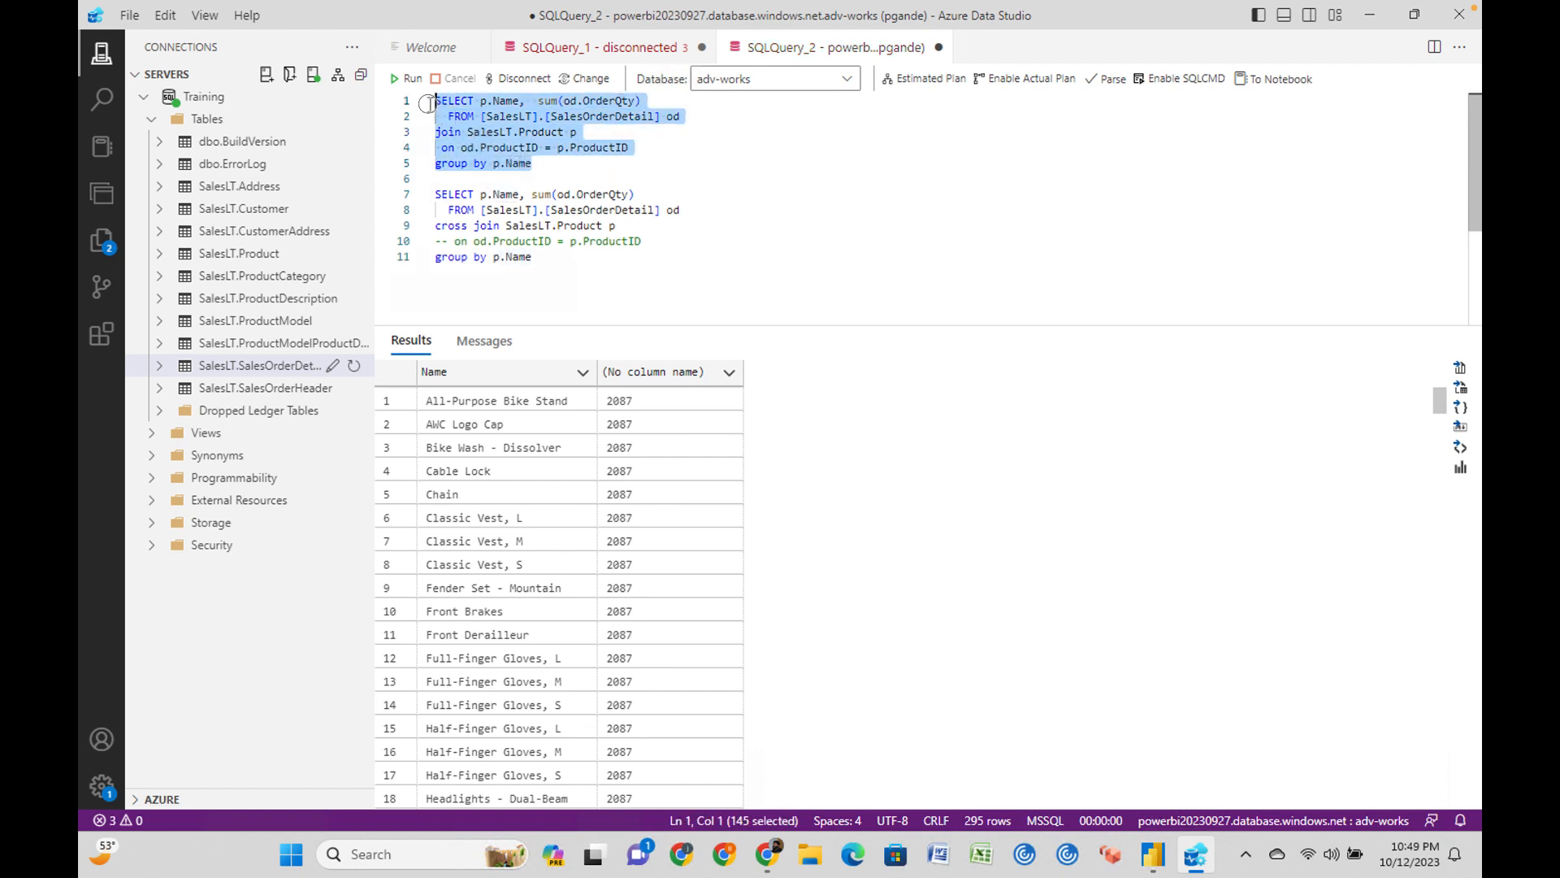
click(406, 78)
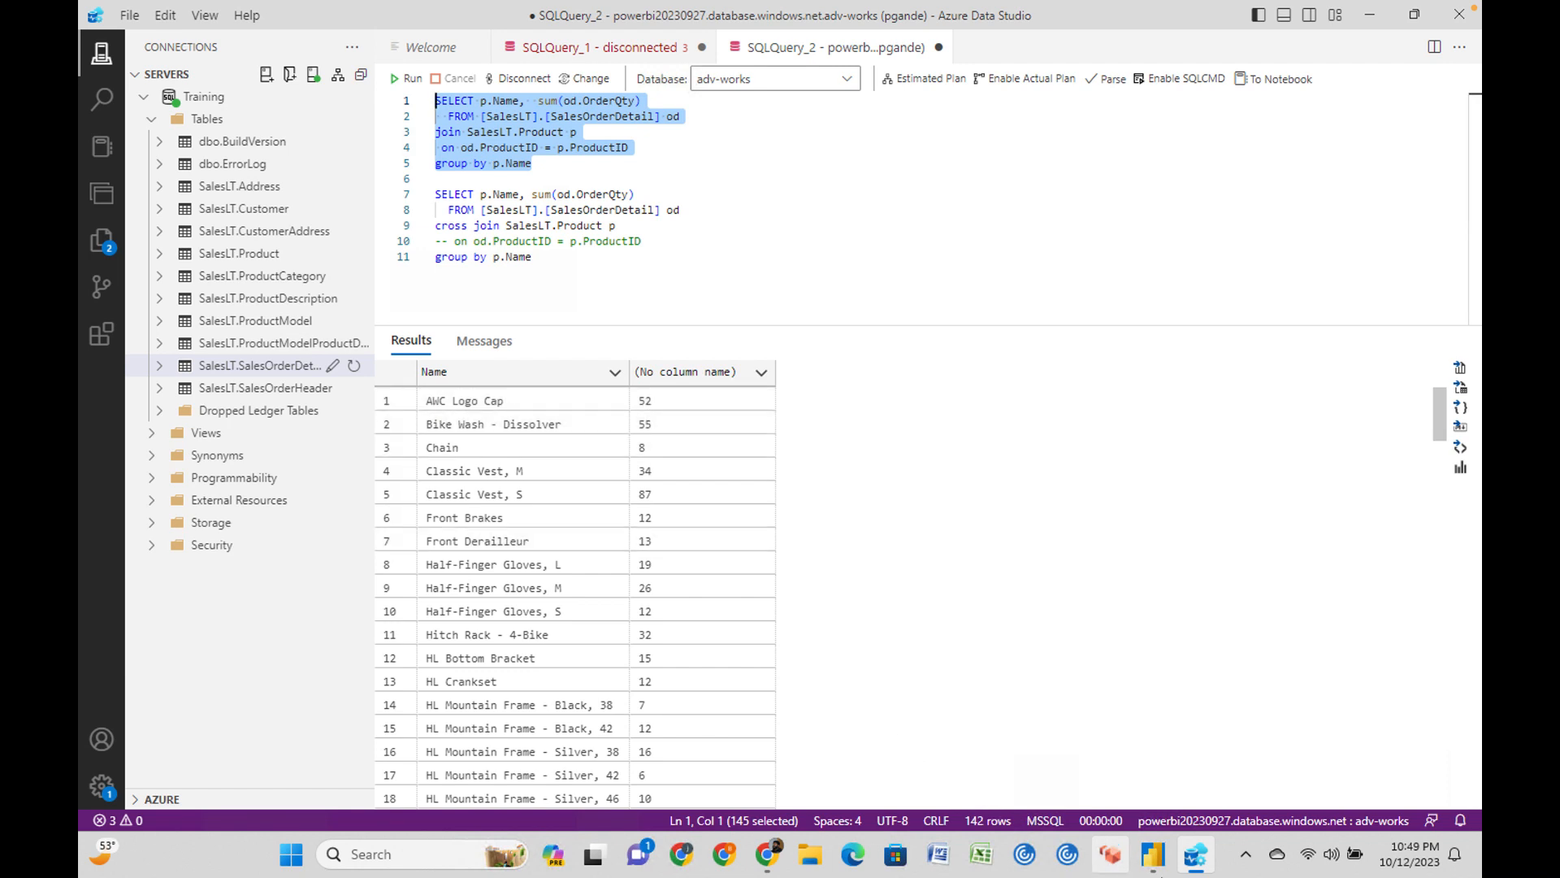
click(1158, 851)
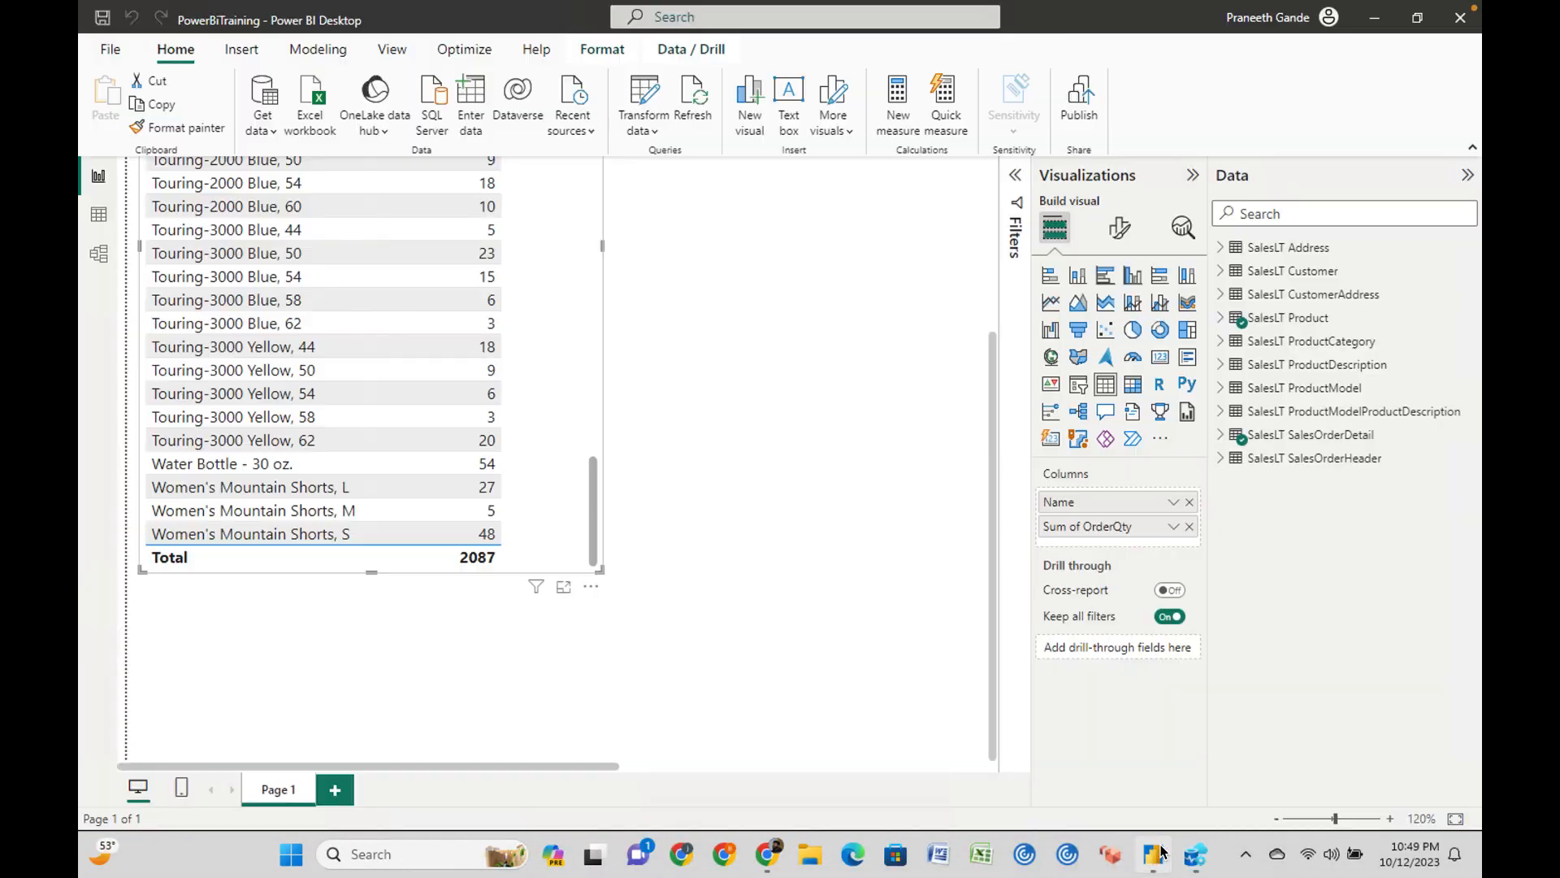
scroll(578, 336, up, 10)
scroll(577, 336, up, 10)
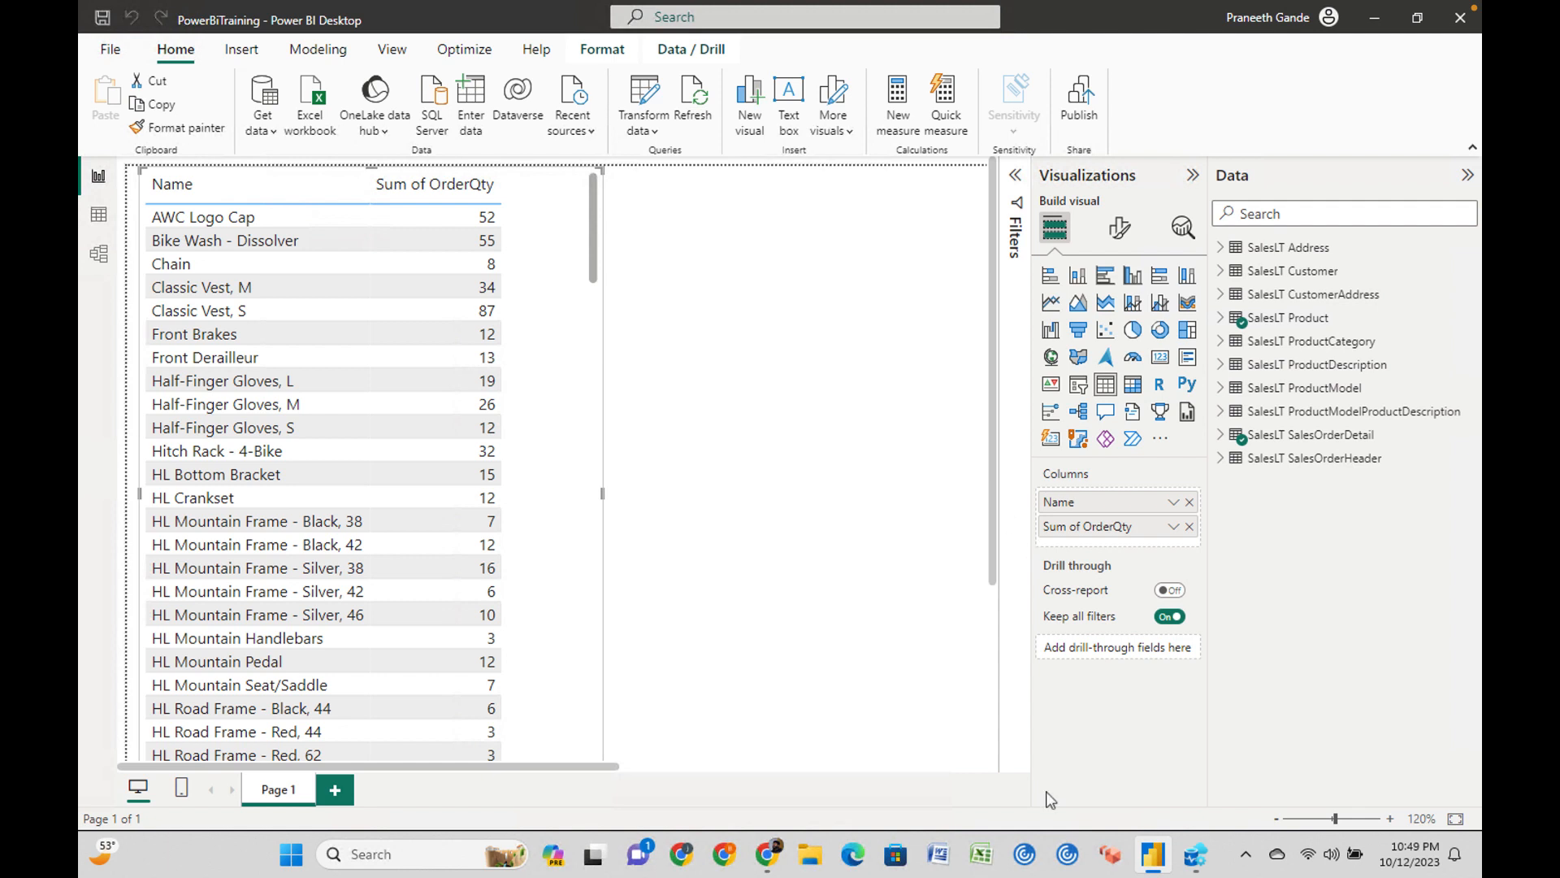
Highlight line 4's ProductID ON clause and line 1's sum(od.OrderQty), then return to Power BI.
mouse_move(1192, 862)
click(1192, 860)
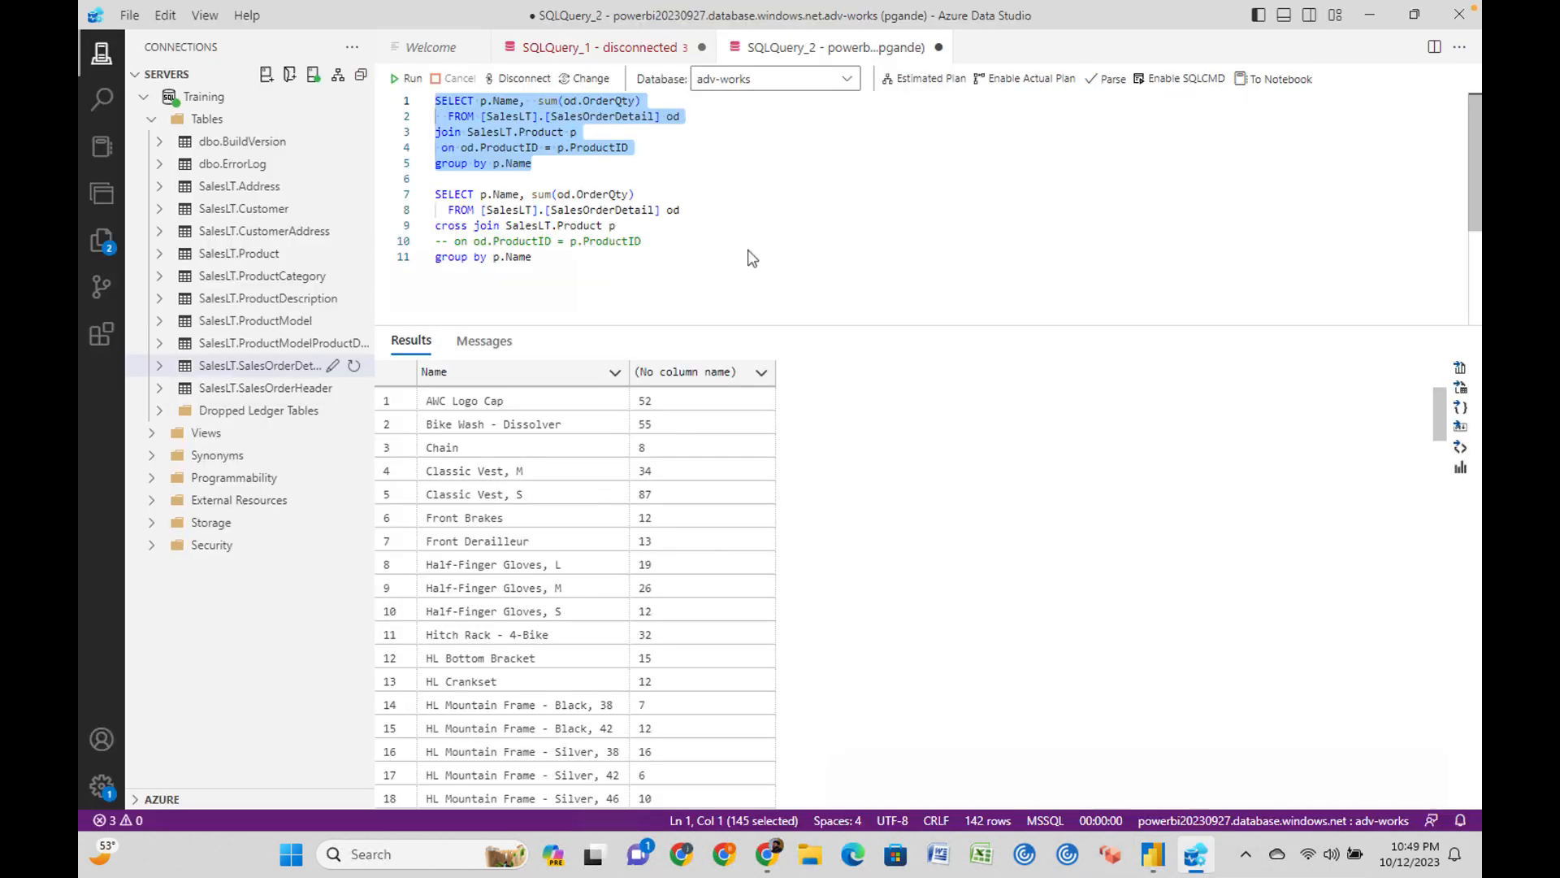
click(714, 180)
drag(562, 160, 376, 46)
click(662, 165)
drag(654, 152, 426, 151)
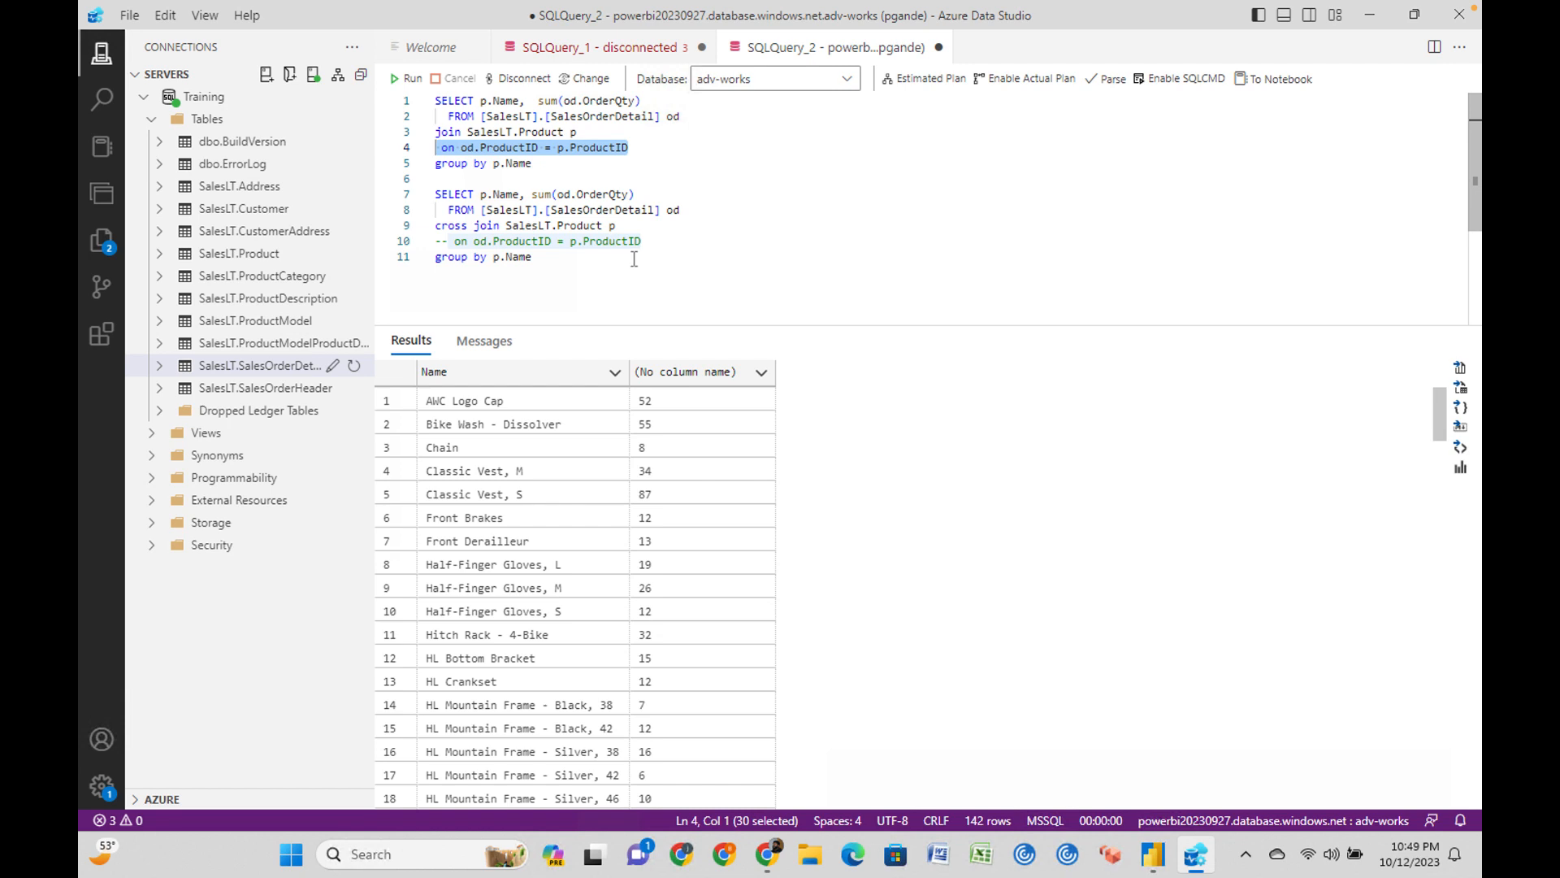
drag(645, 102, 538, 103)
click(642, 165)
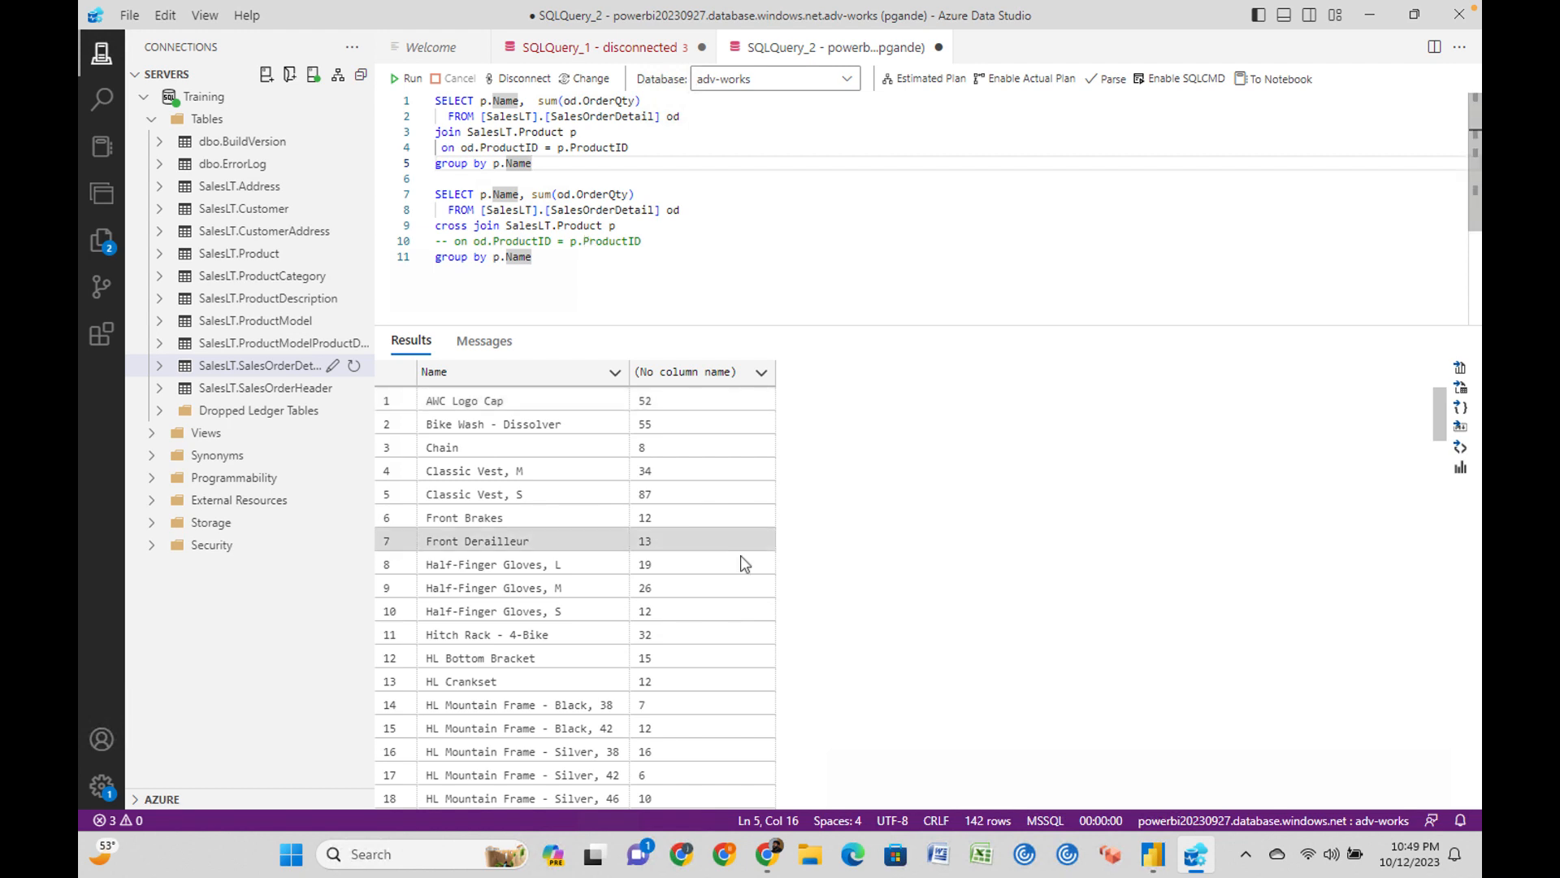
click(1150, 854)
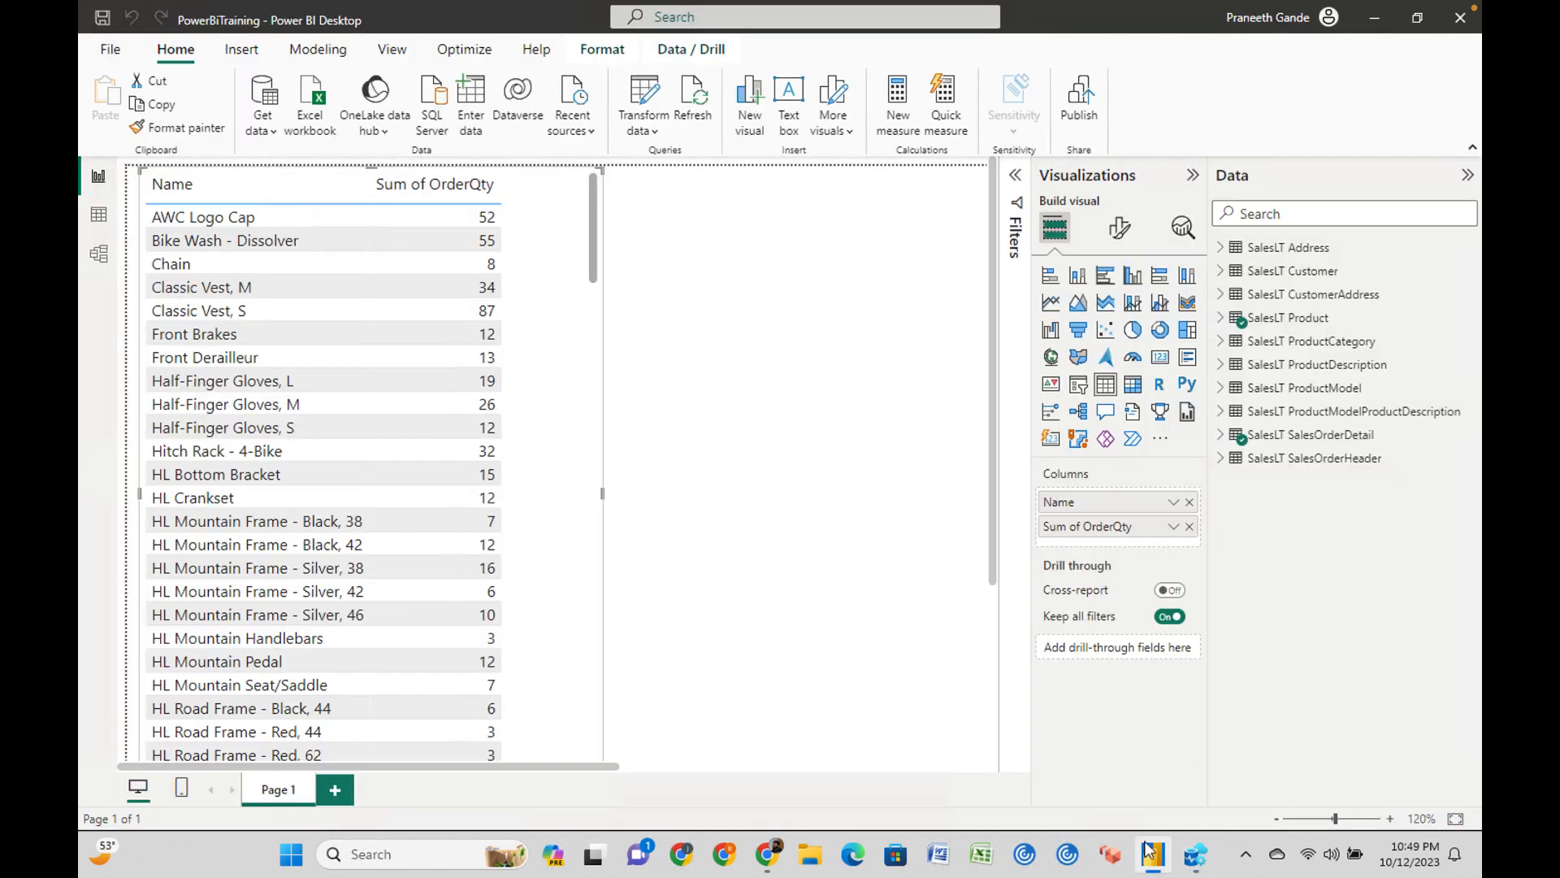
Sort the table by Sum of OrderQty descending and inspect the SalesOrderDetail OrderQty field options.
click(416, 183)
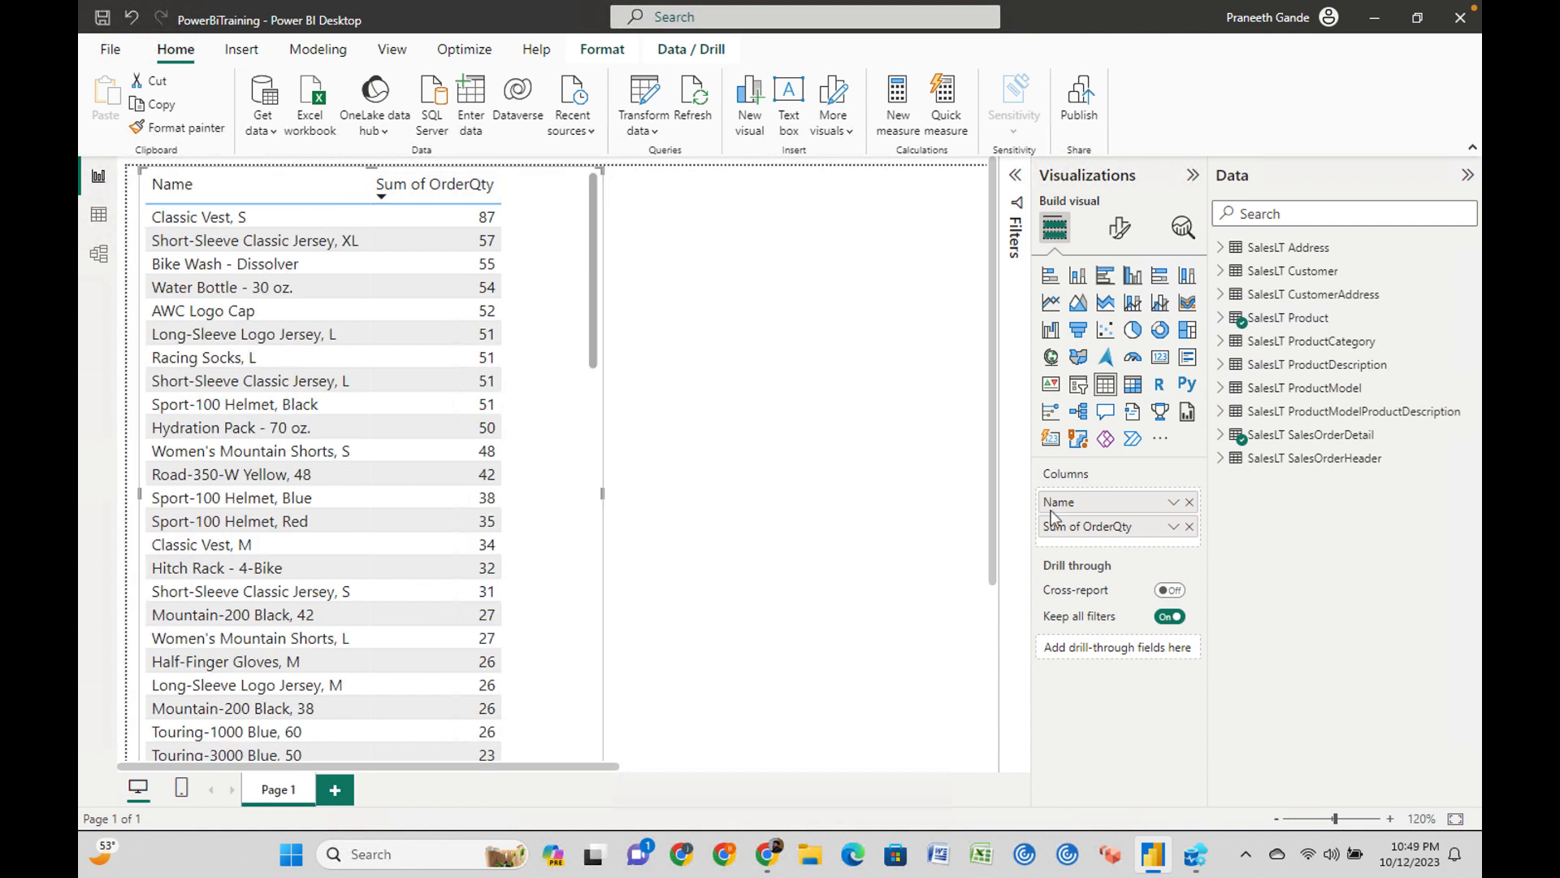
click(1172, 527)
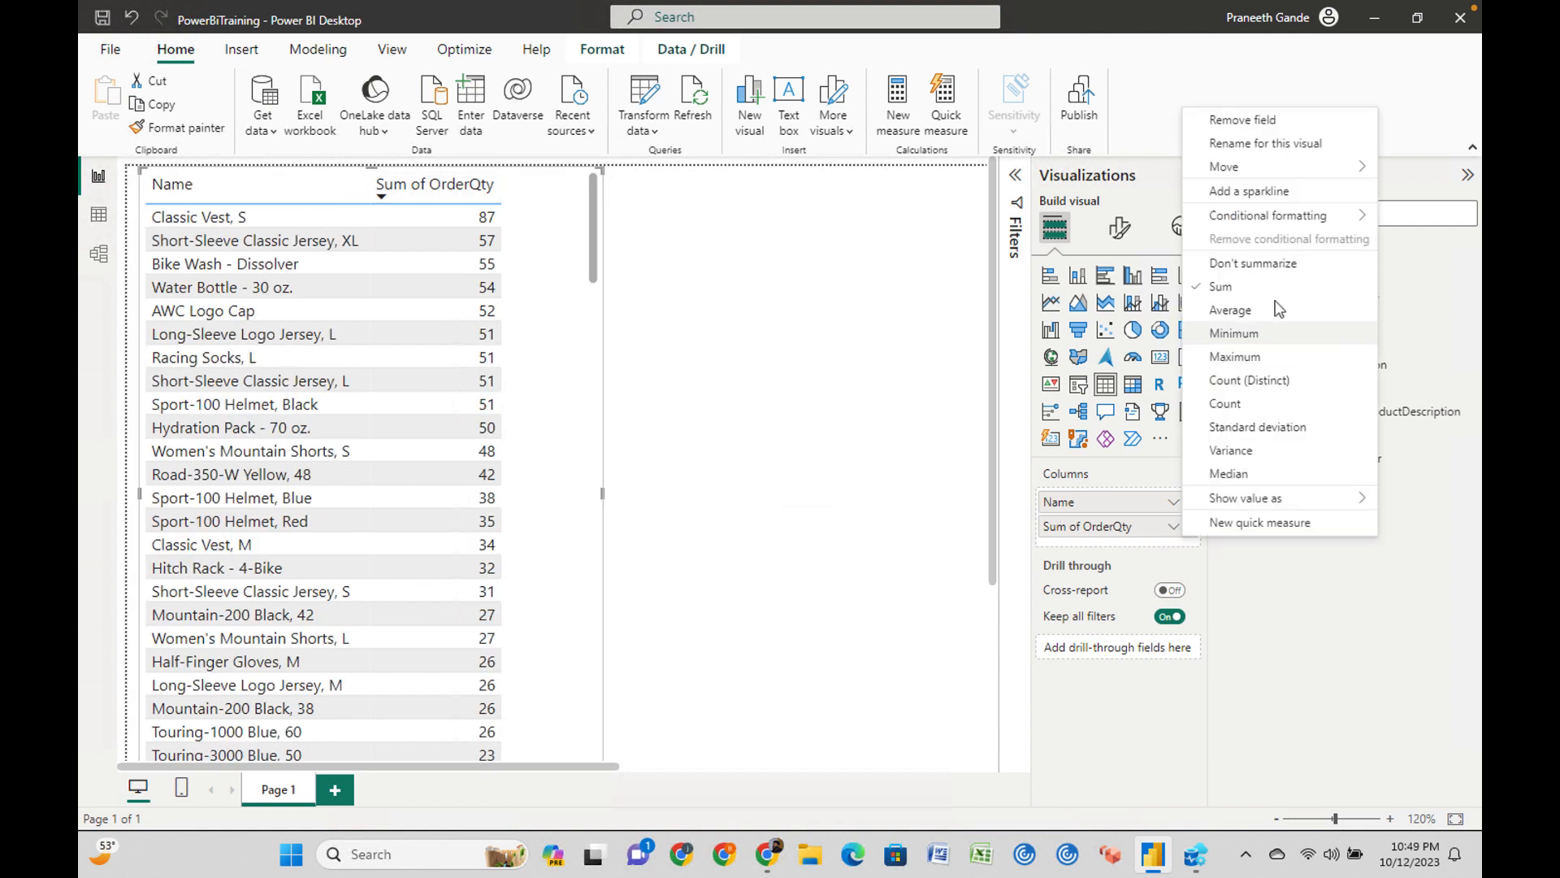
click(849, 481)
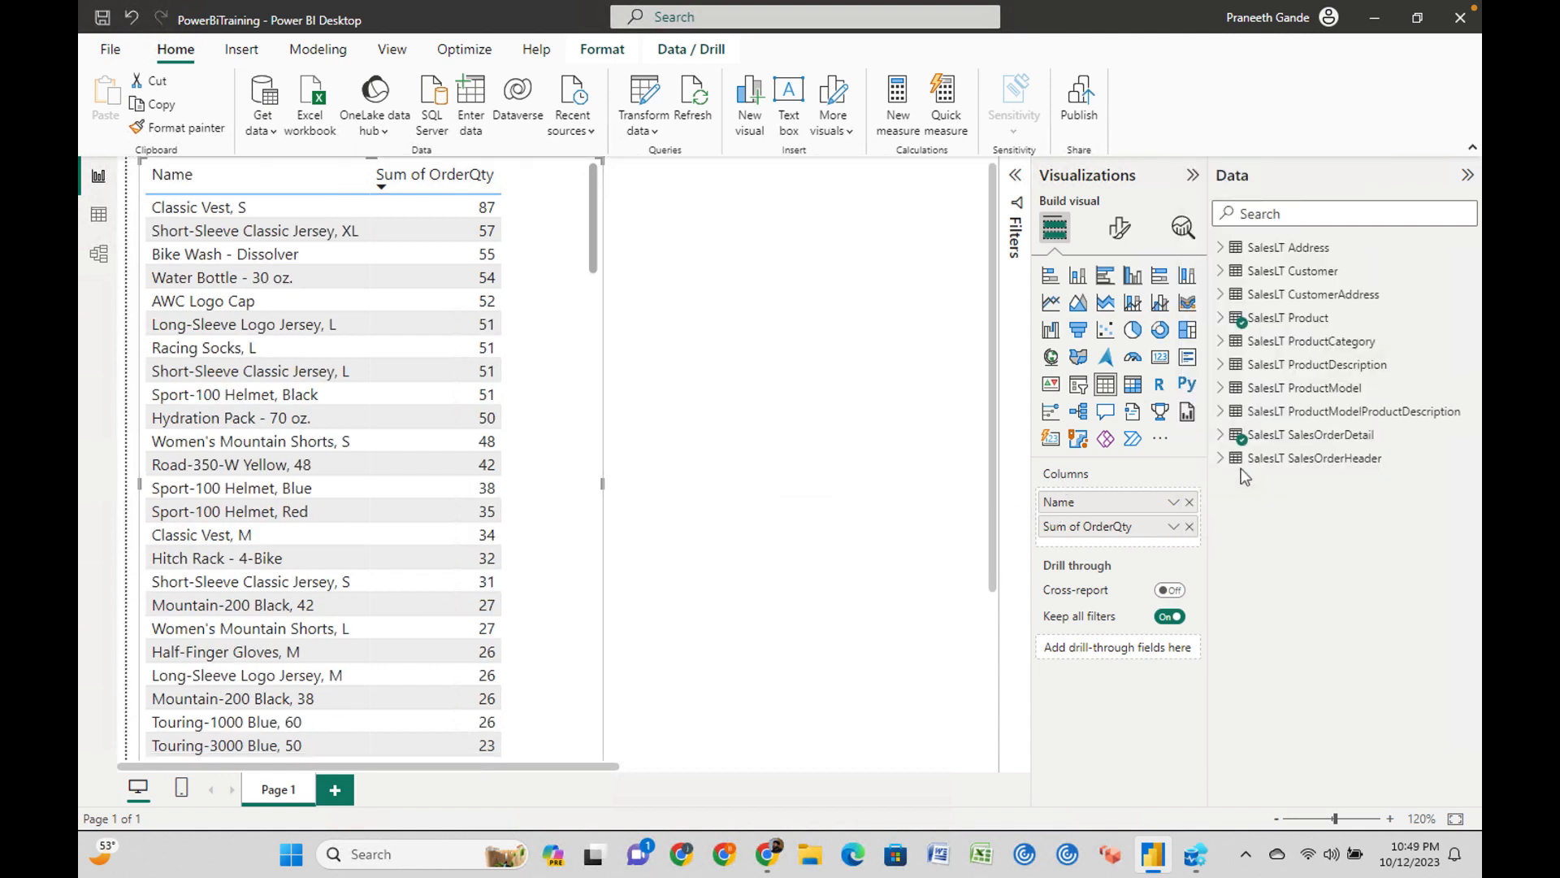
click(1219, 437)
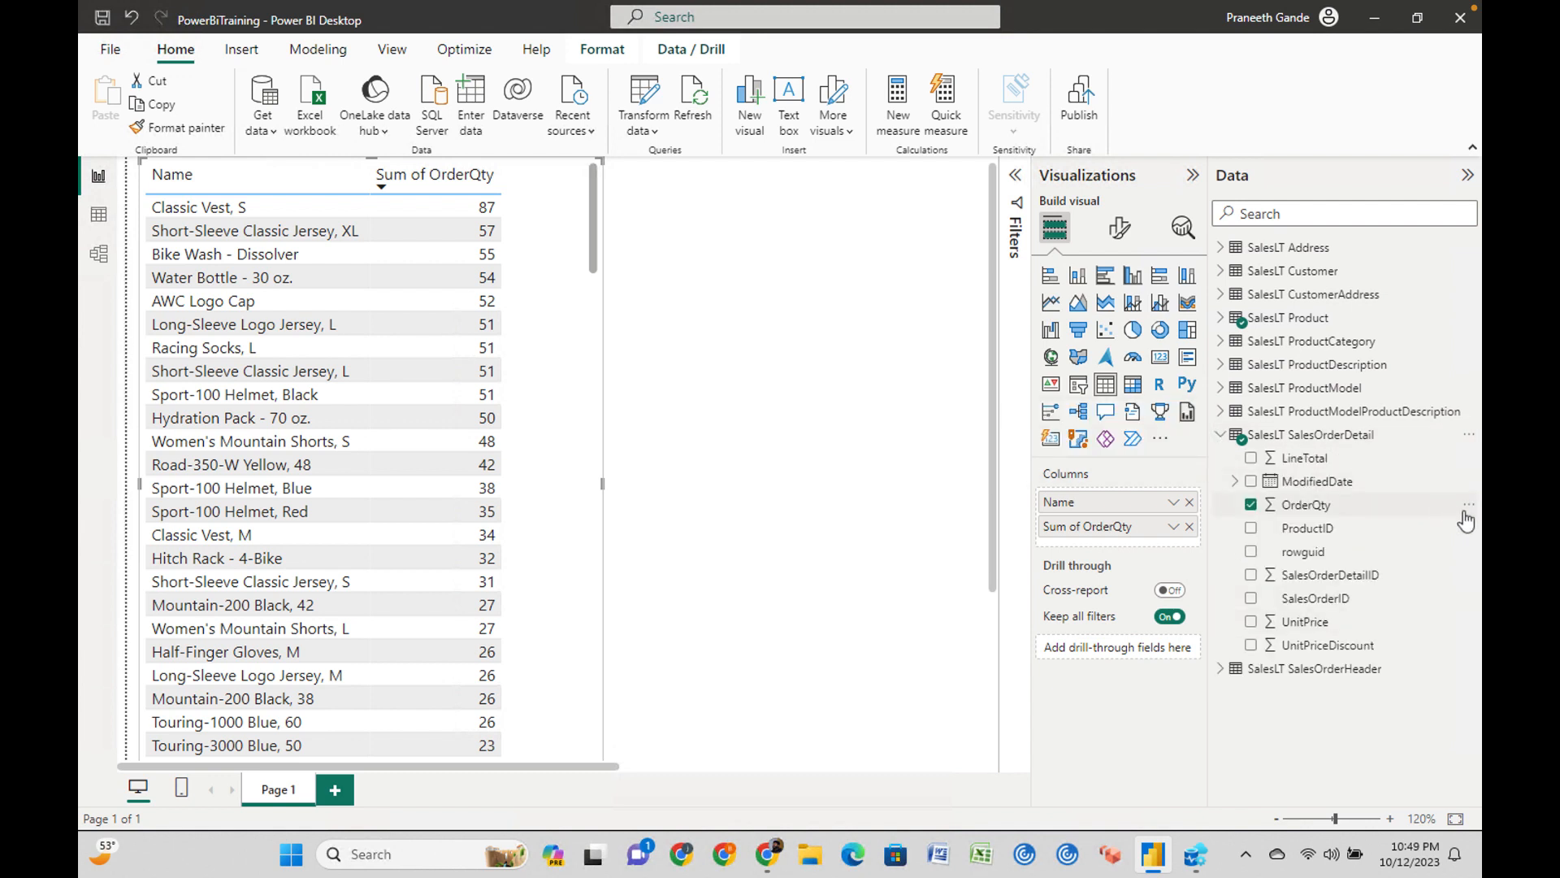
click(1468, 507)
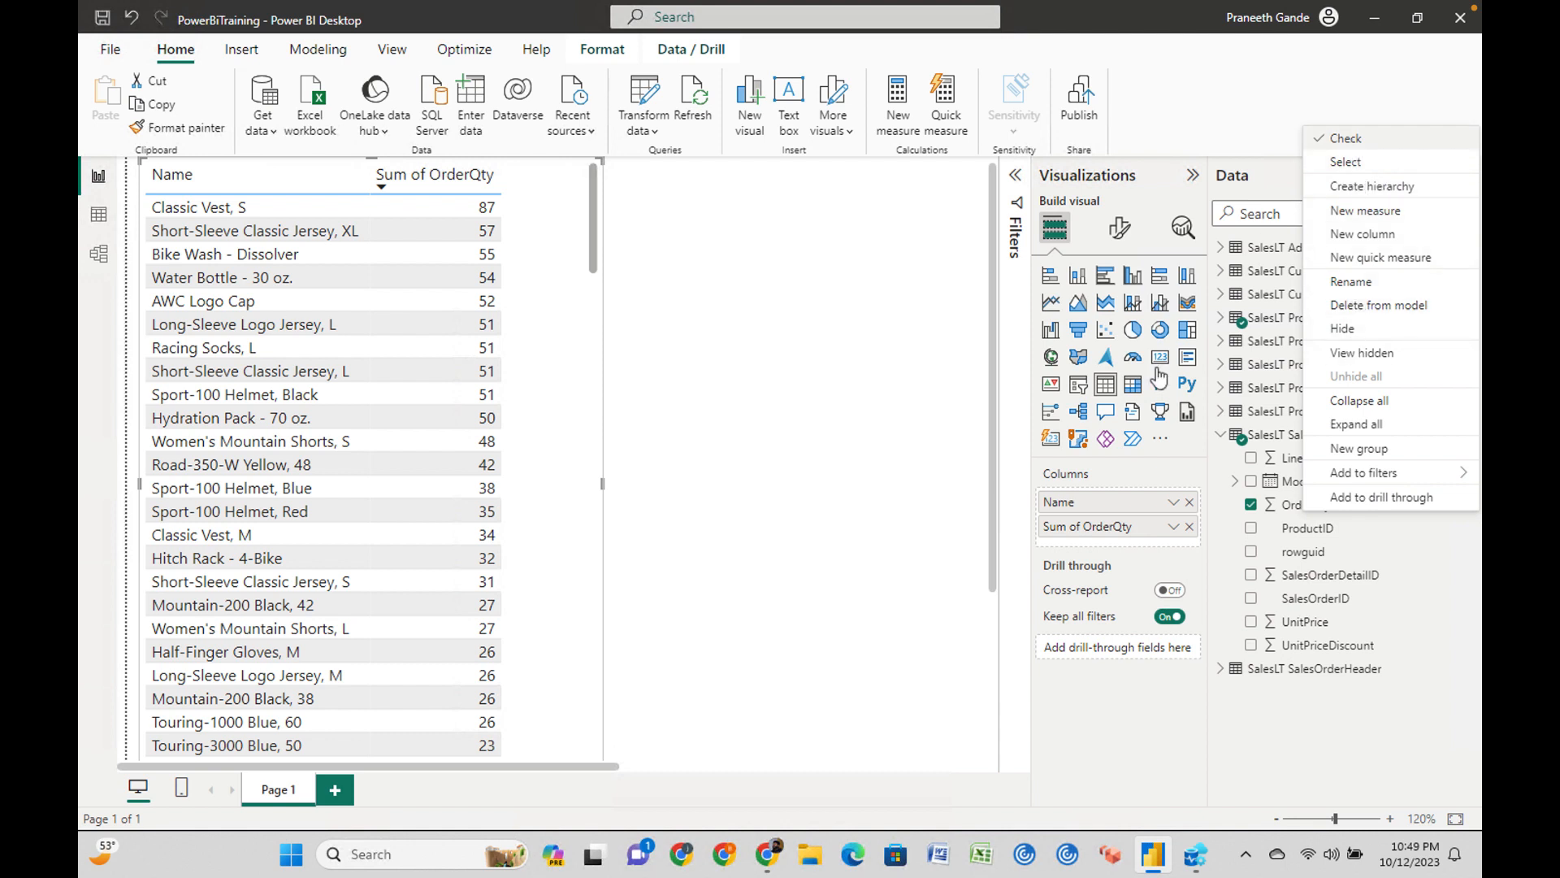
click(892, 453)
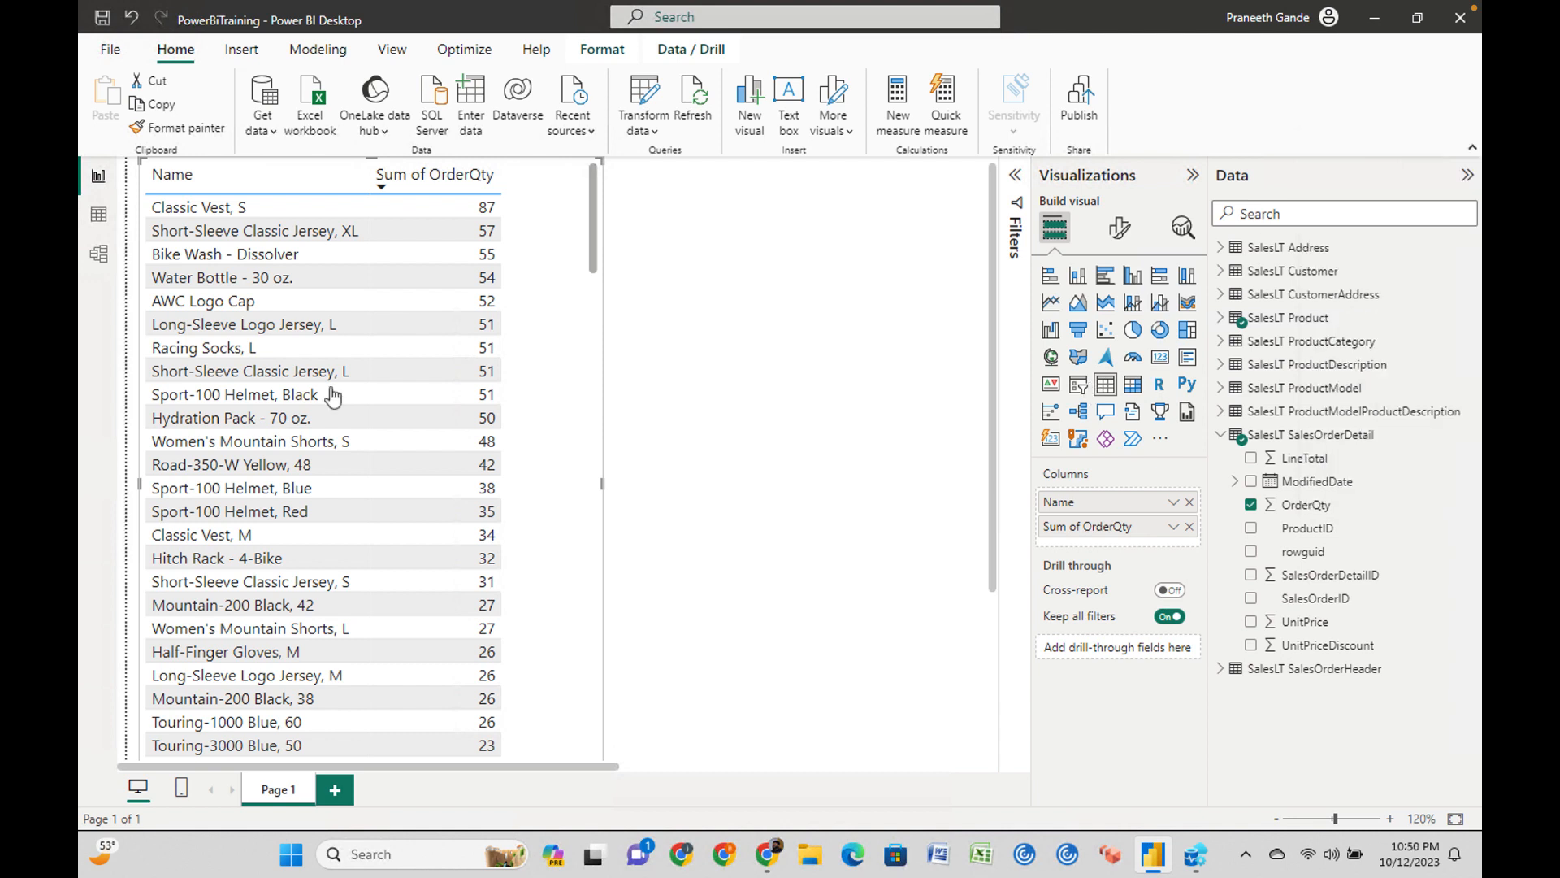
Delete the Product–SalesOrderDetail relationship in Model view and go back to the report.
click(97, 251)
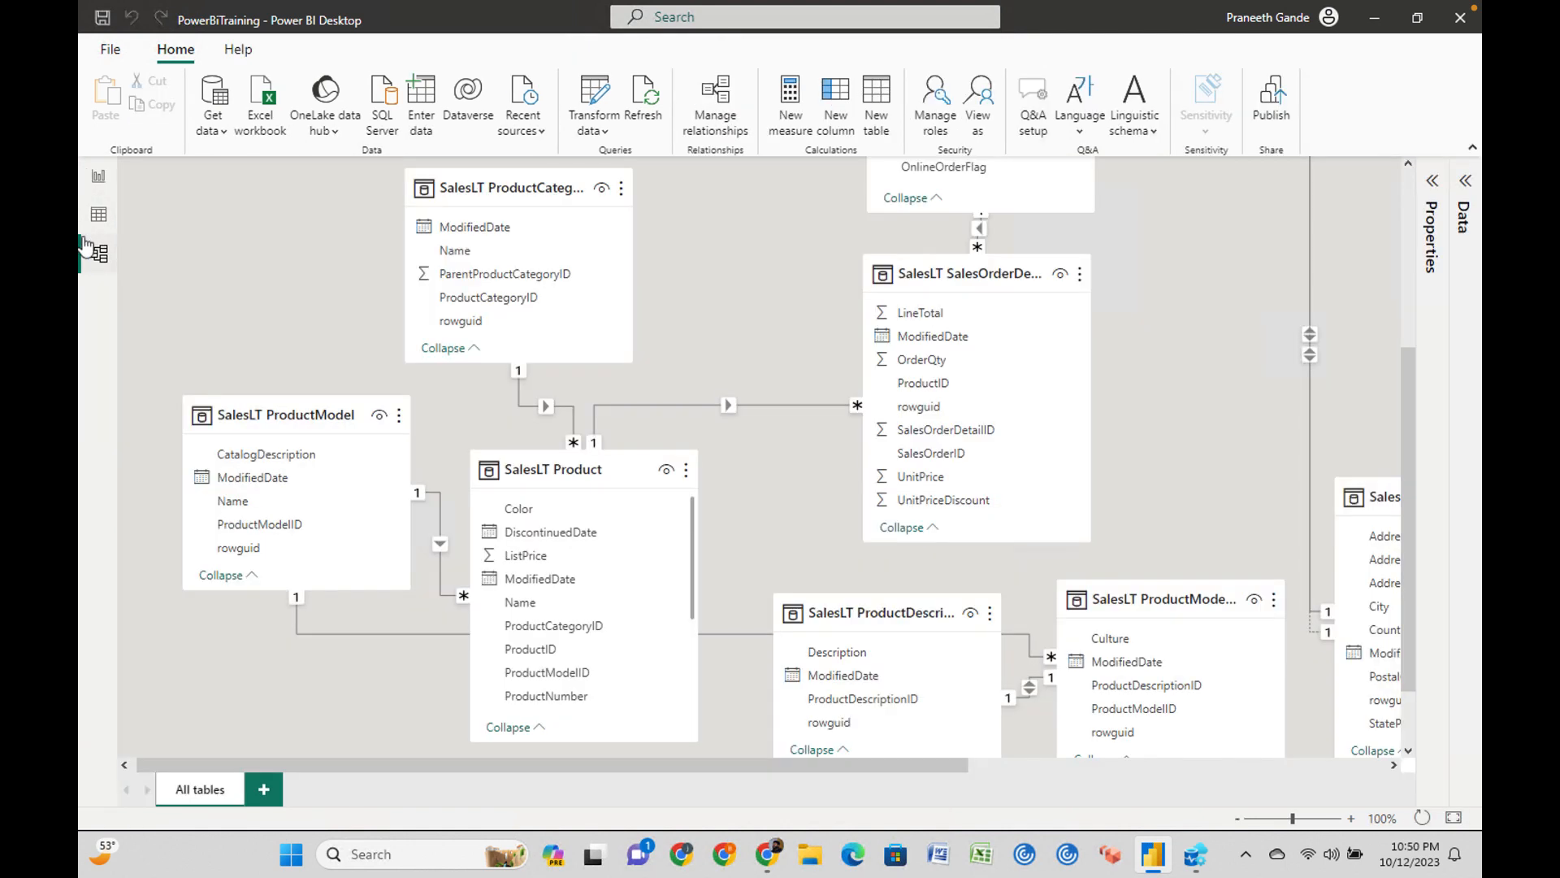
right_click(734, 404)
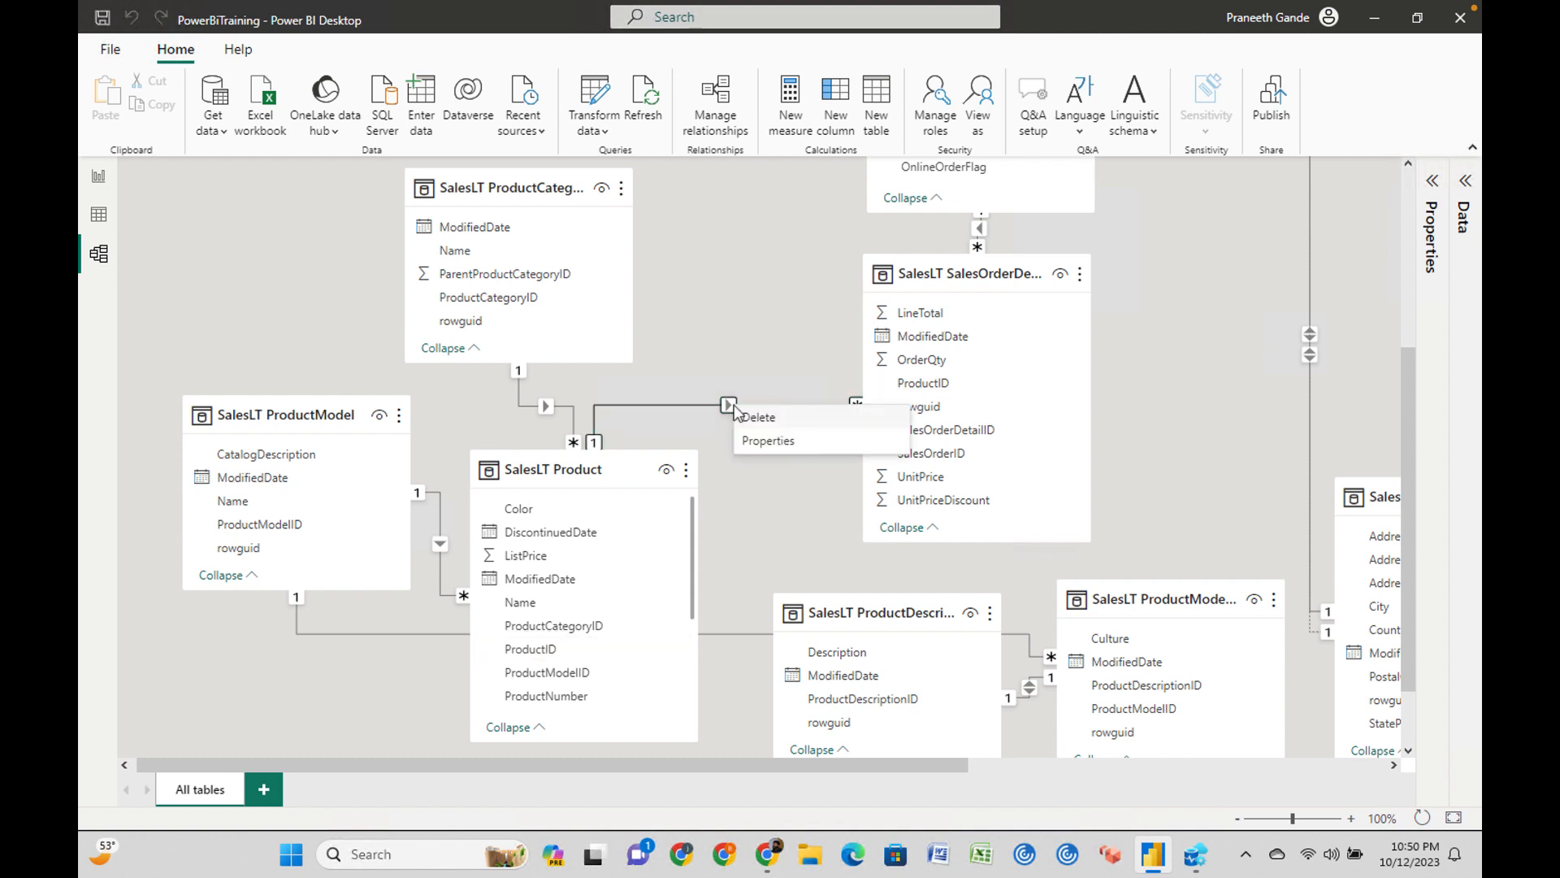
click(759, 417)
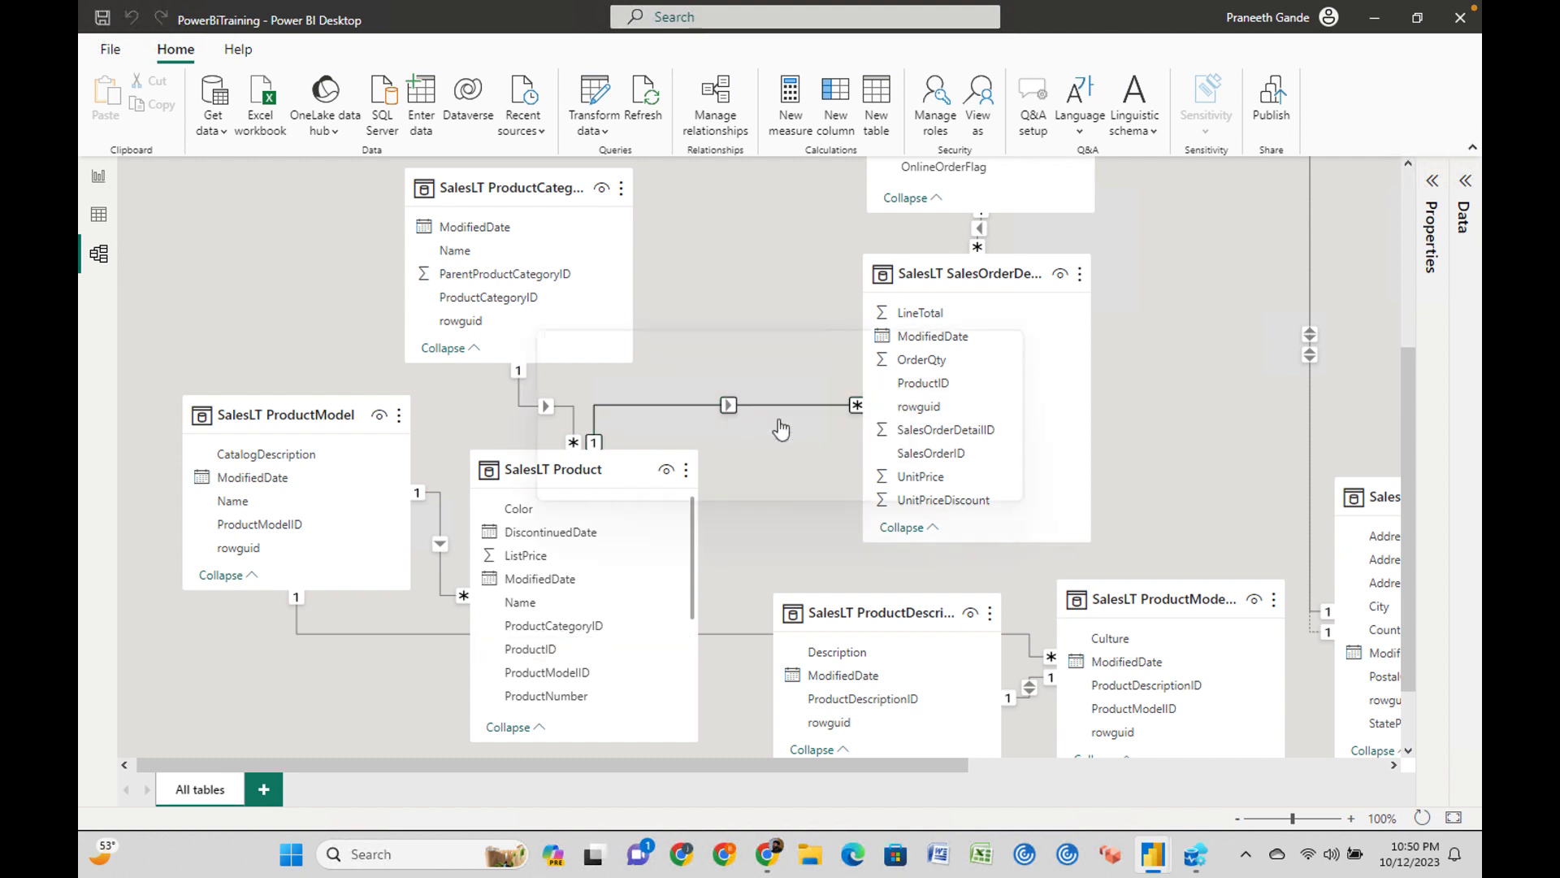
click(894, 468)
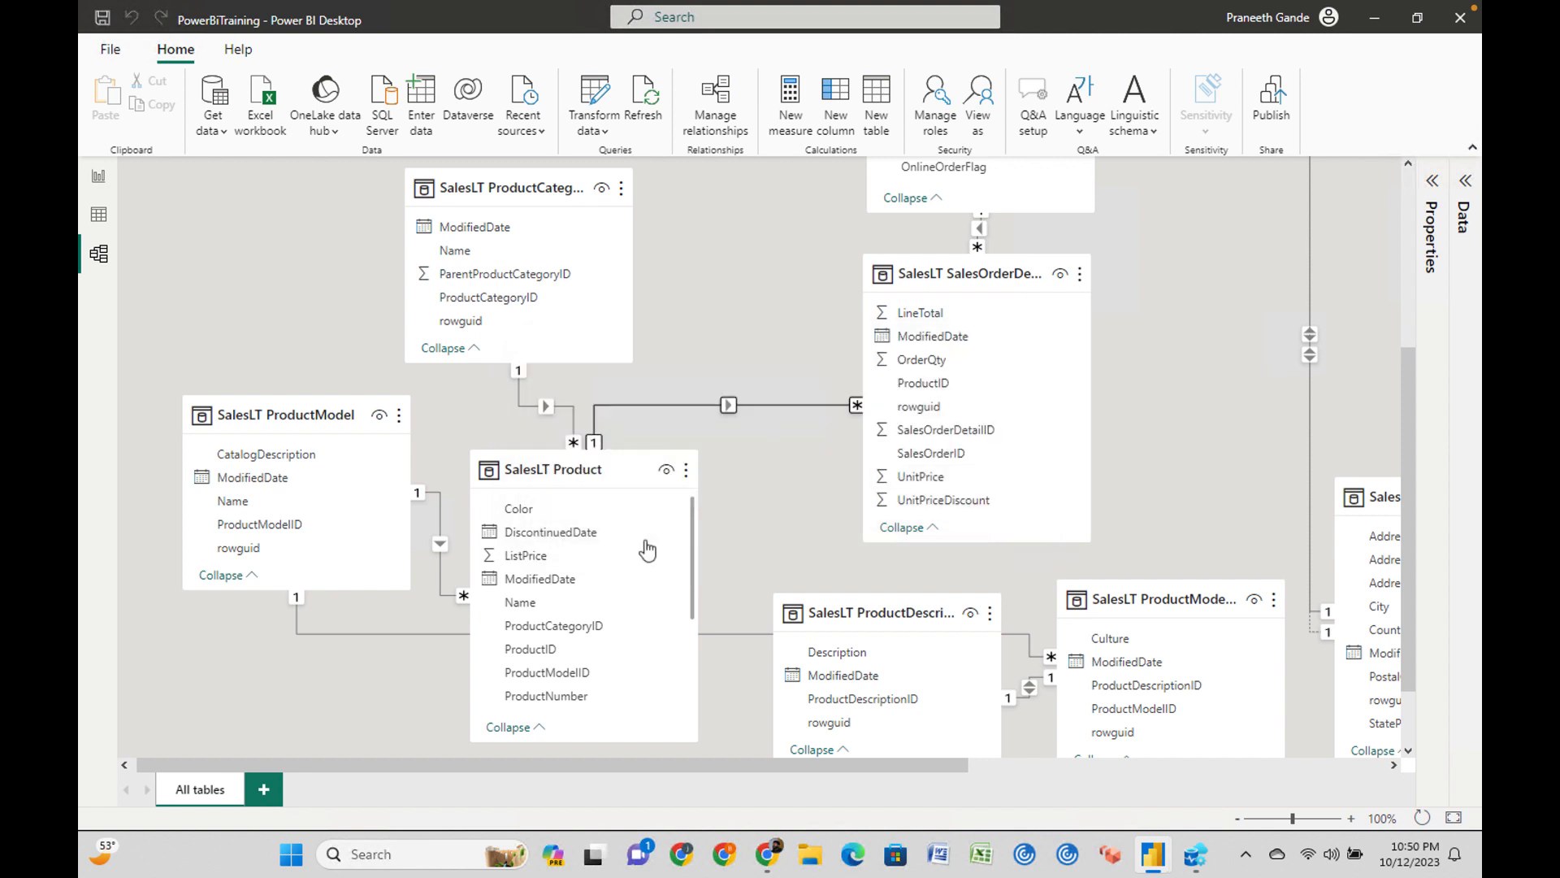
click(98, 175)
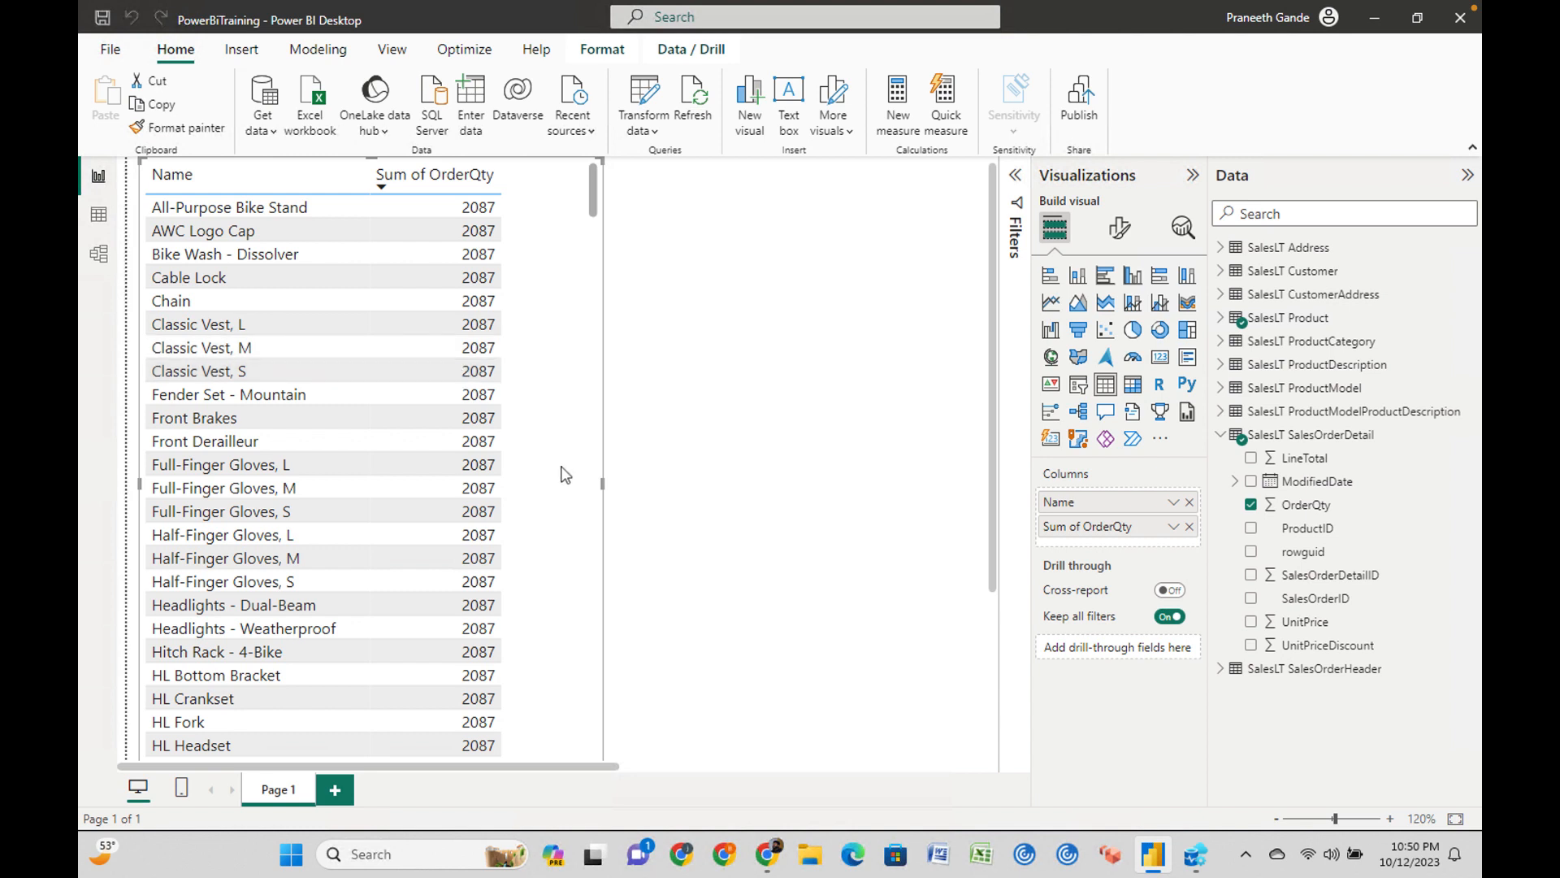
Re-run the first join query (lines 1–5) and the cross-join query (lines 7–11).
click(1195, 866)
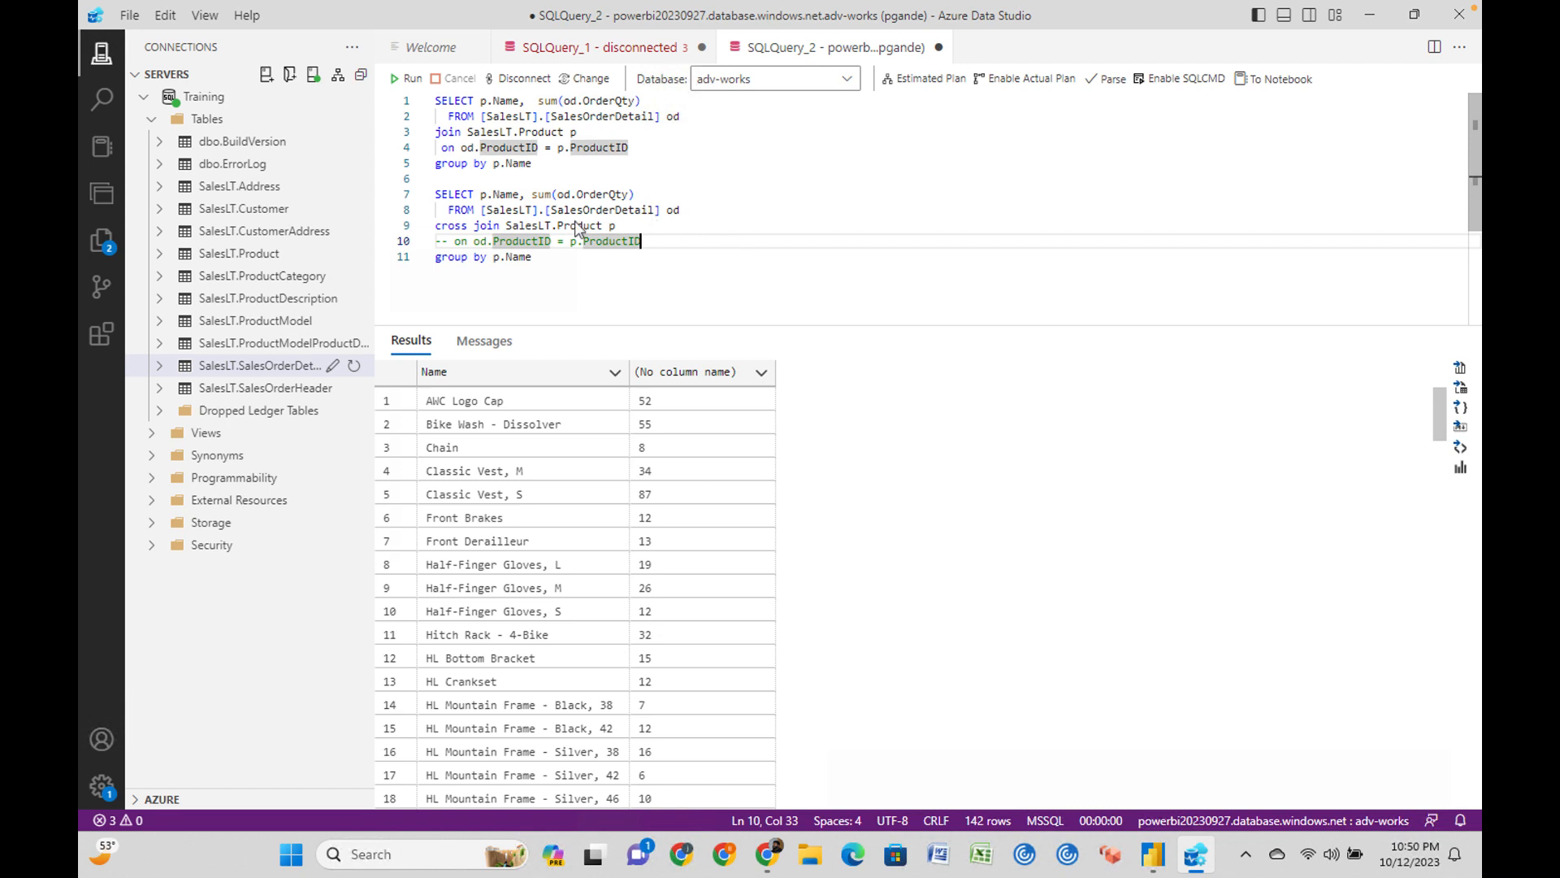
drag(534, 164, 435, 100)
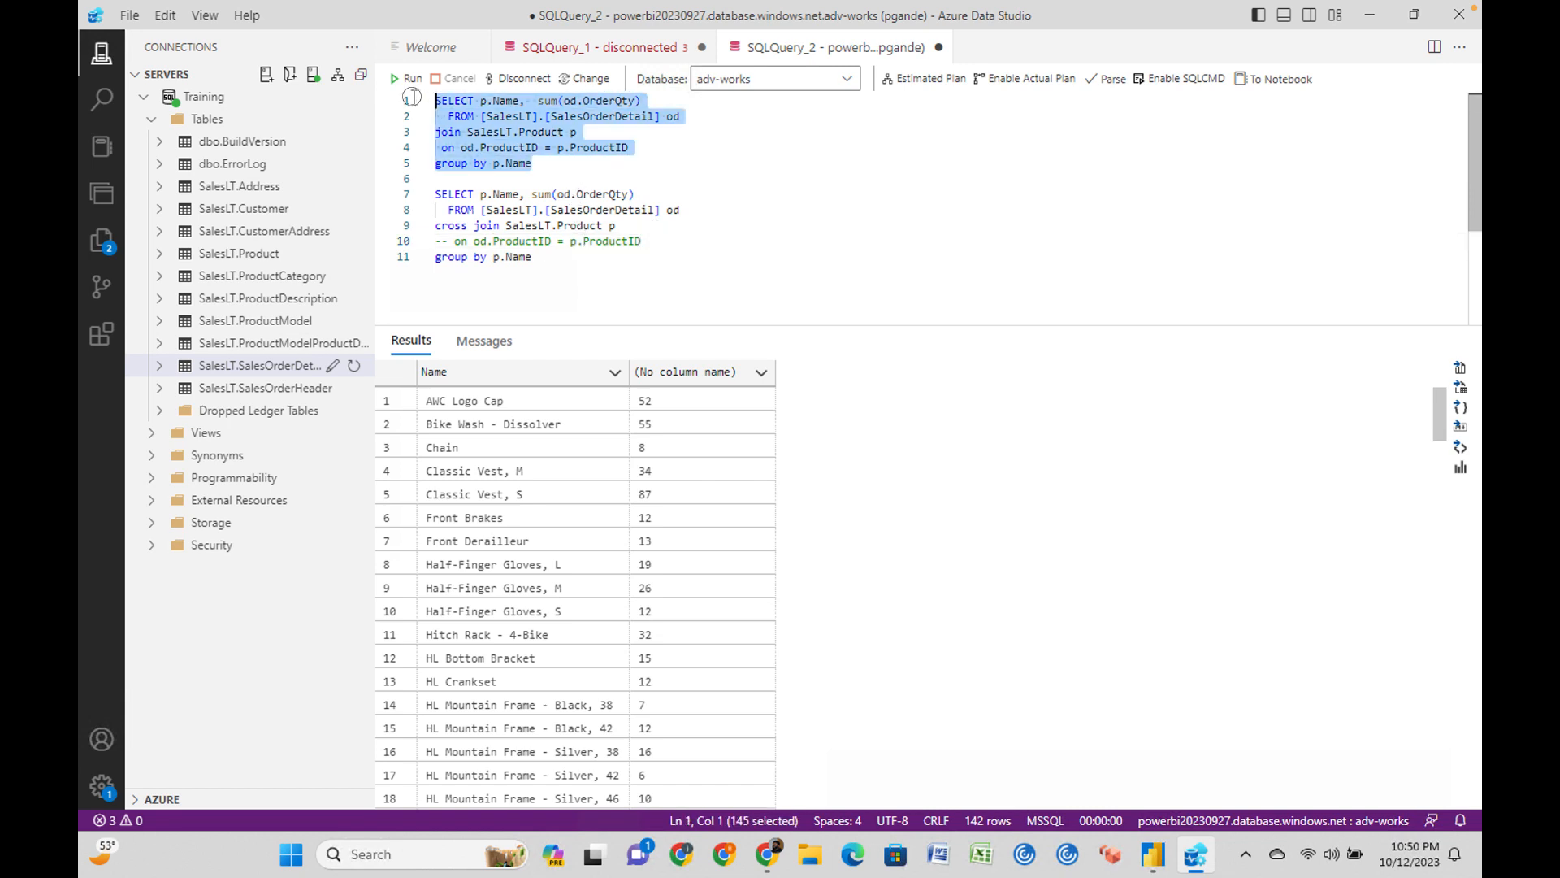
click(411, 79)
click(744, 212)
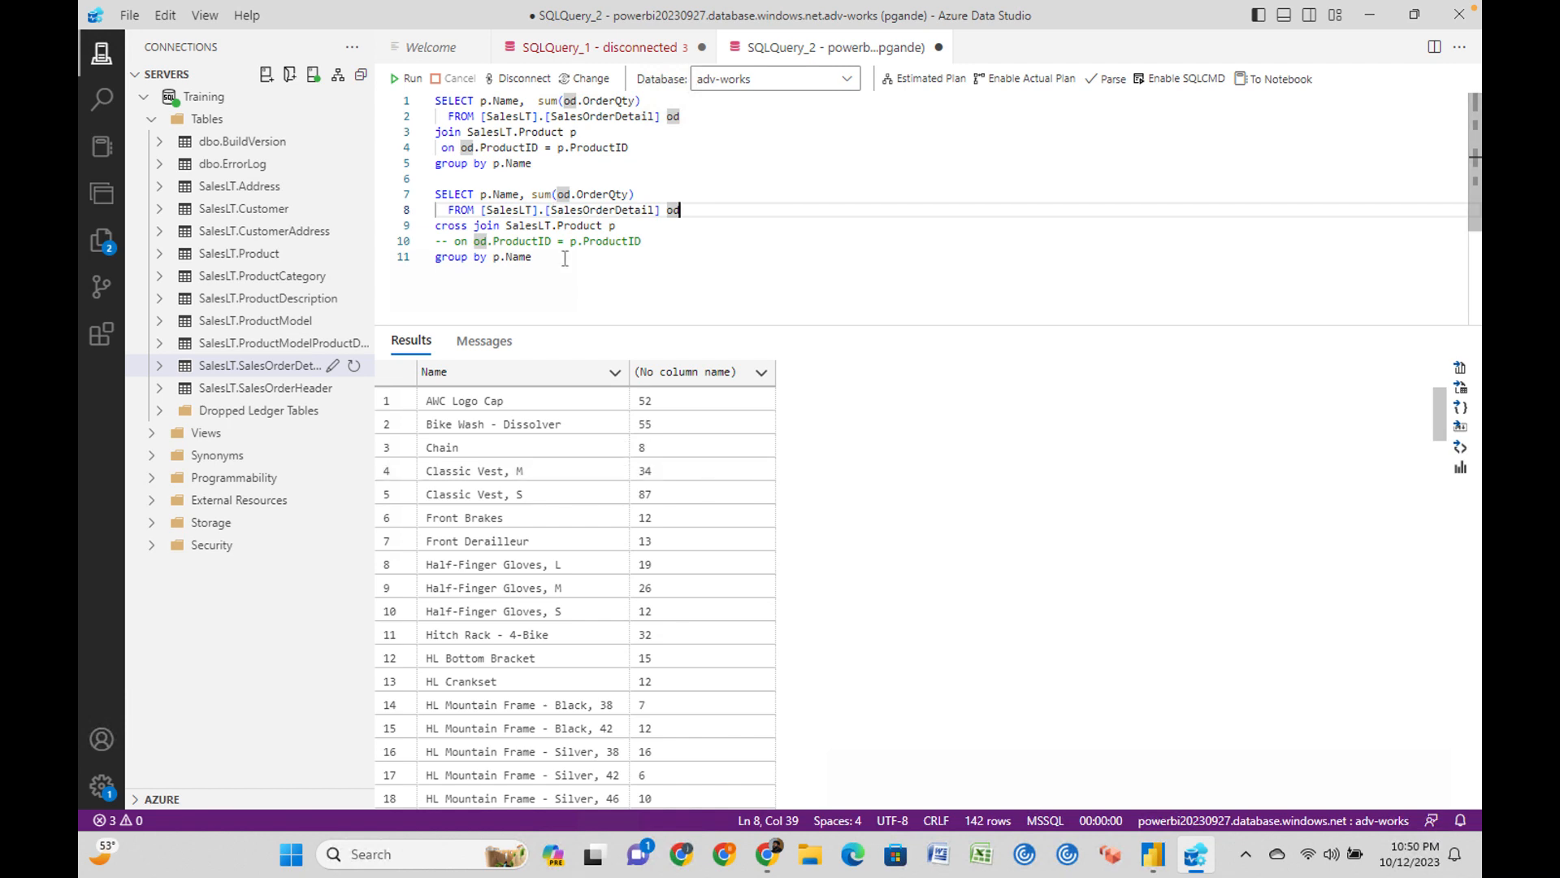
drag(551, 257, 424, 200)
click(410, 79)
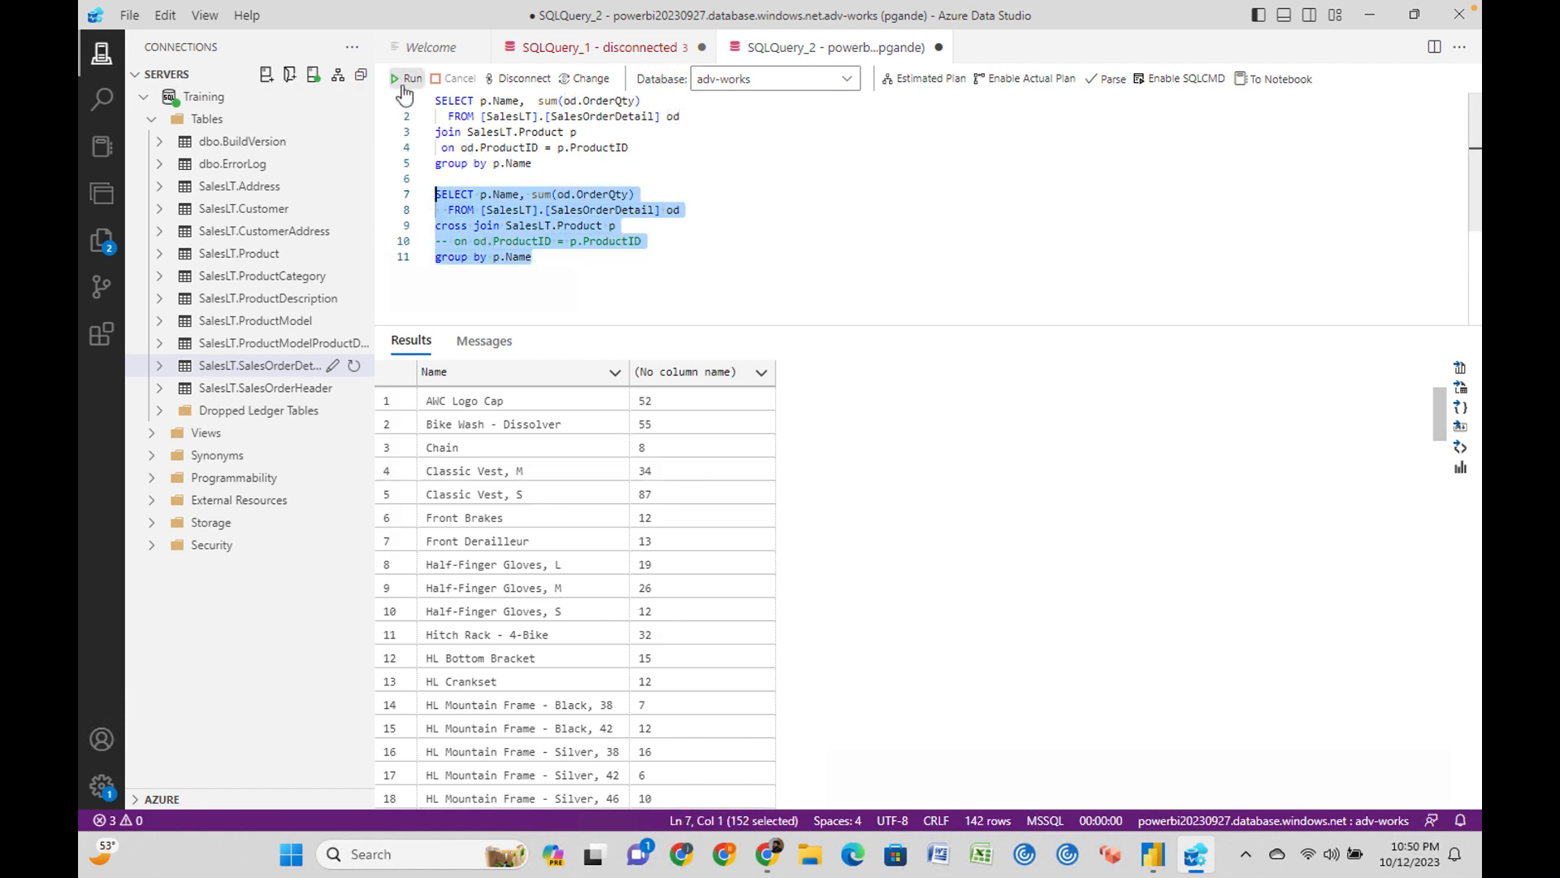
click(549, 260)
Paste a copy of the cross-join query below and delete its group by clause.
drag(548, 263, 433, 189)
key(ctrl+c)
click(616, 298)
key(Return)
key(Return)
key(ctrl+v)
drag(533, 301, 424, 300)
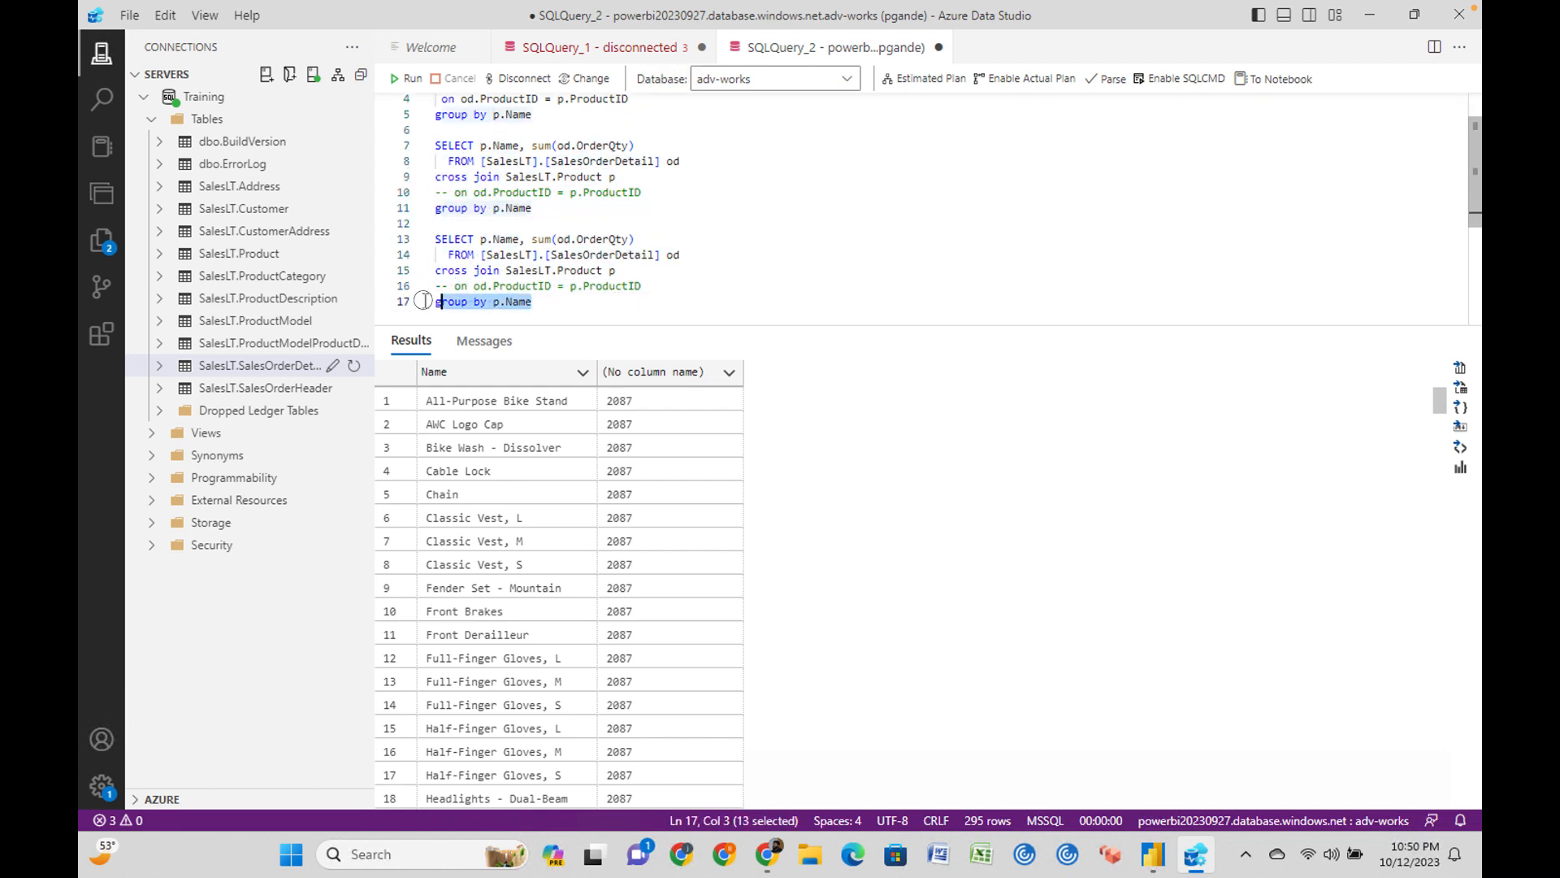
key(BackSpace)
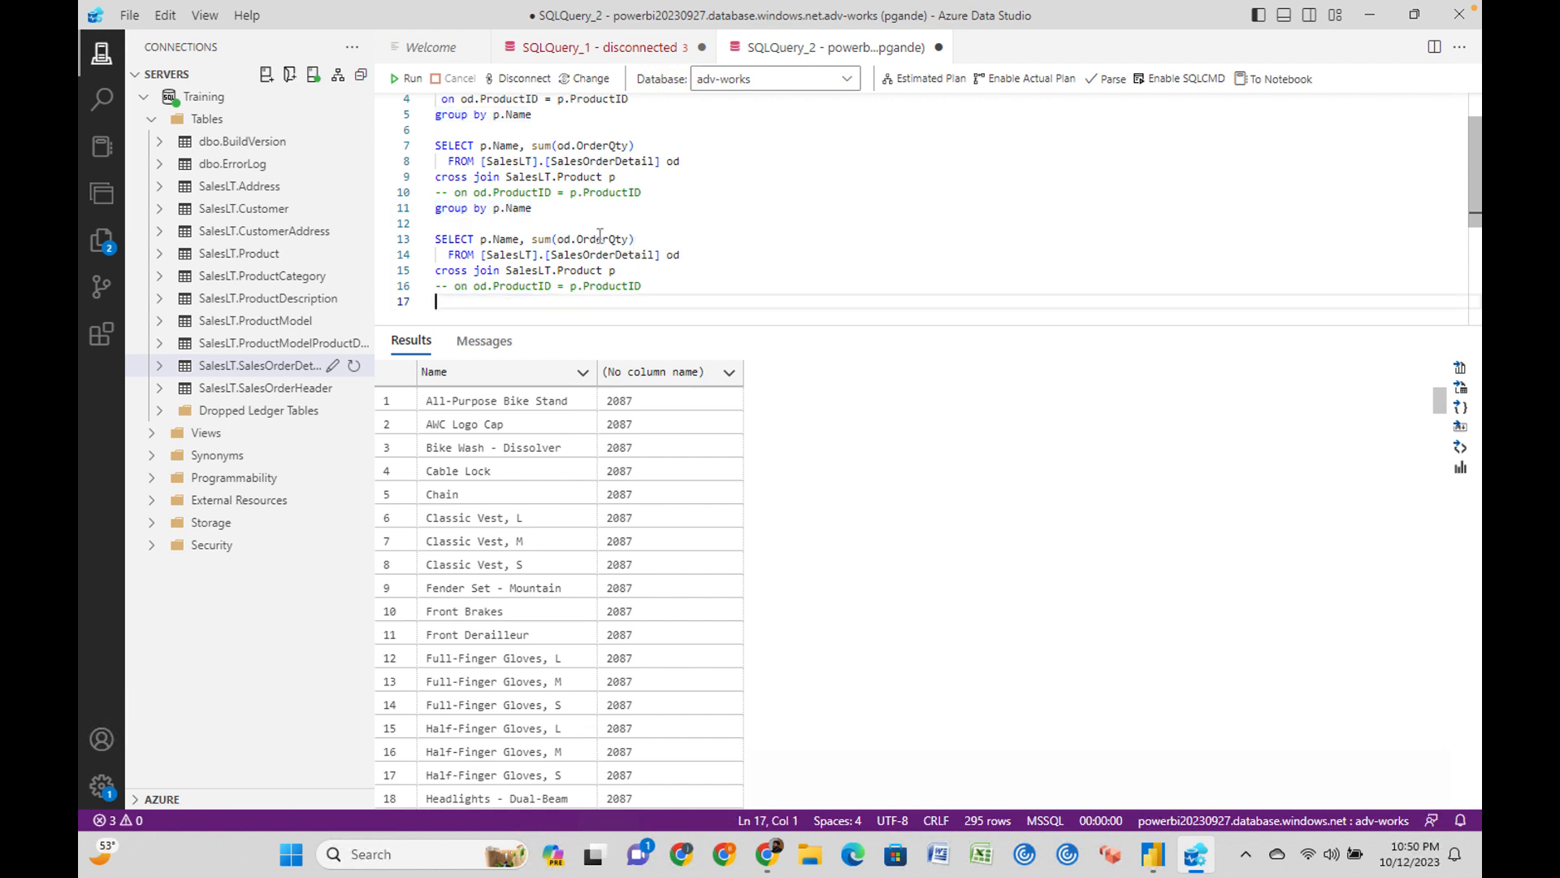
Strip the sum() wrapper from OrderQty, run the ungrouped query, then return to Power BI.
click(533, 240)
click(557, 239)
key(BackSpace)
key(BackSpace)
key(BackSpace)
key(BackSpace)
click(630, 242)
mouse_move(635, 273)
mouse_down()
mouse_move(442, 273)
mouse_move(404, 260)
mouse_move(409, 241)
mouse_up()
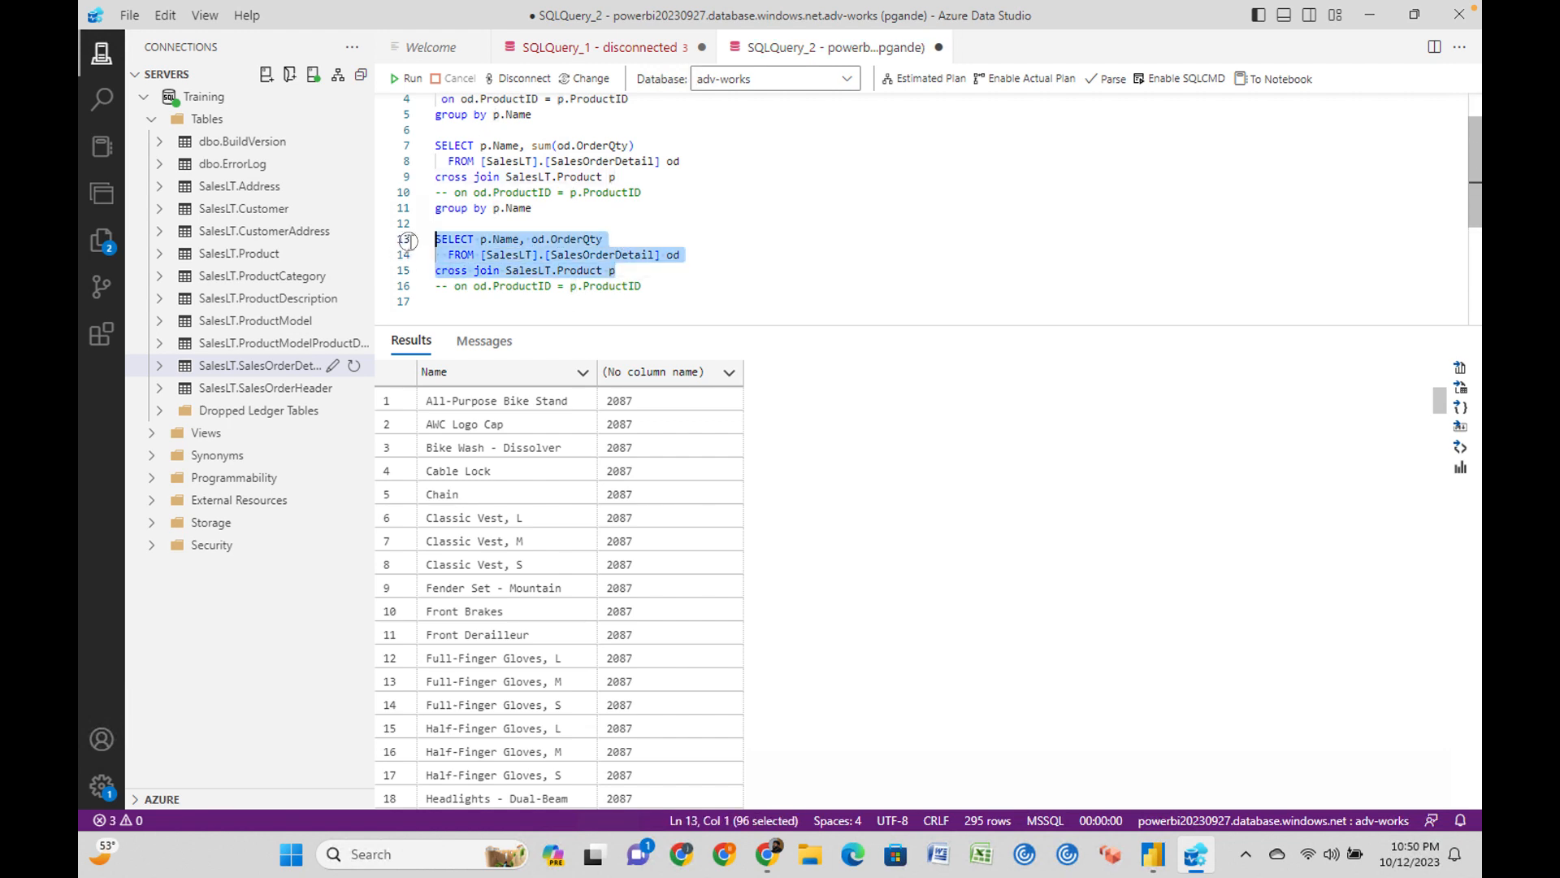
click(406, 78)
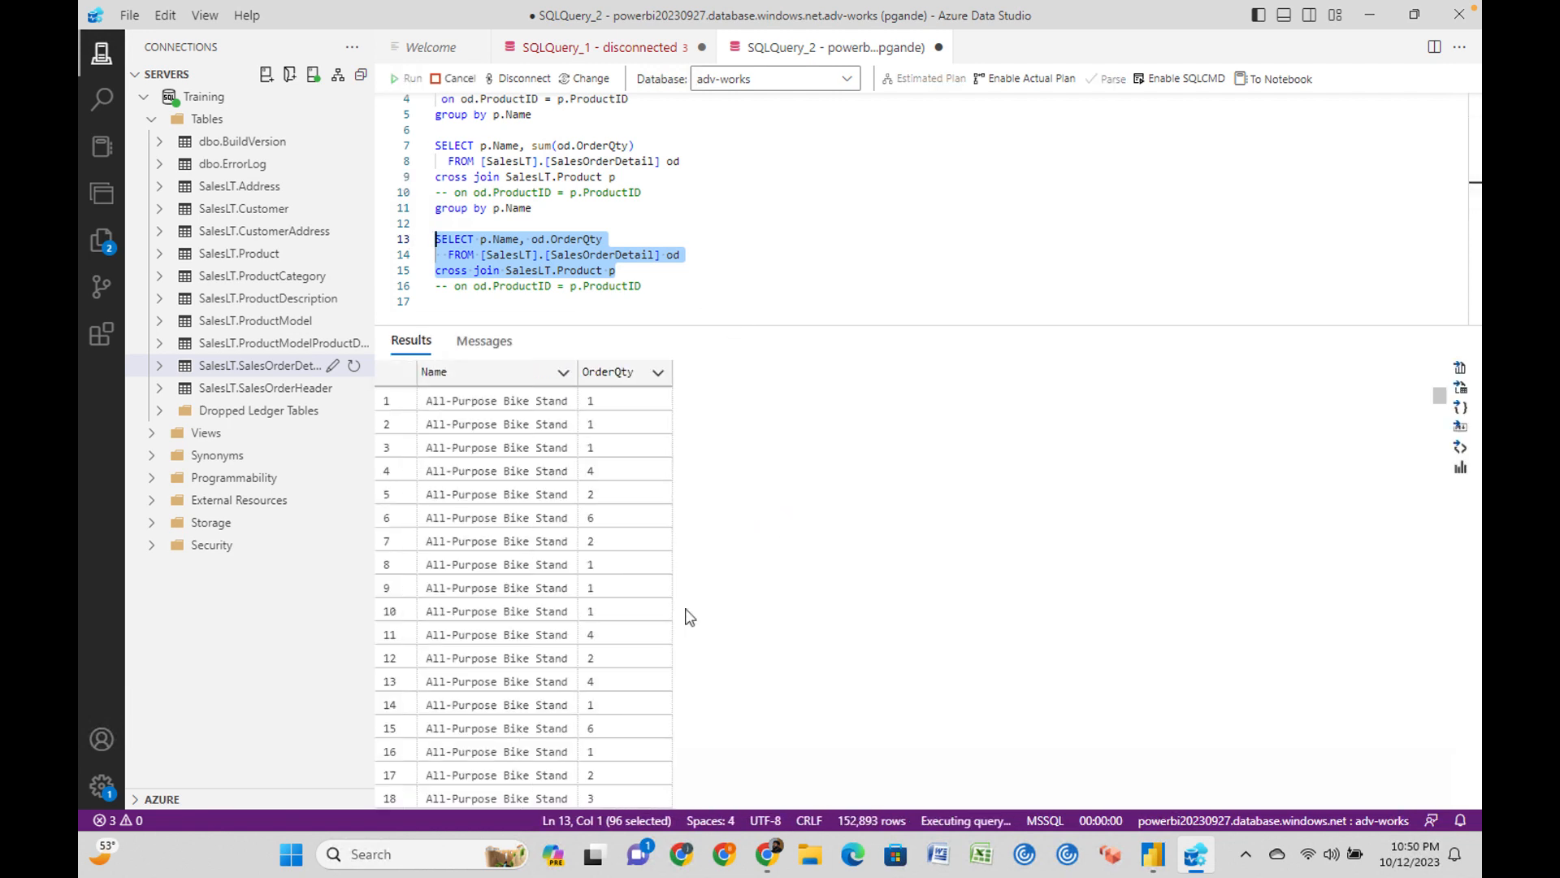
click(1154, 855)
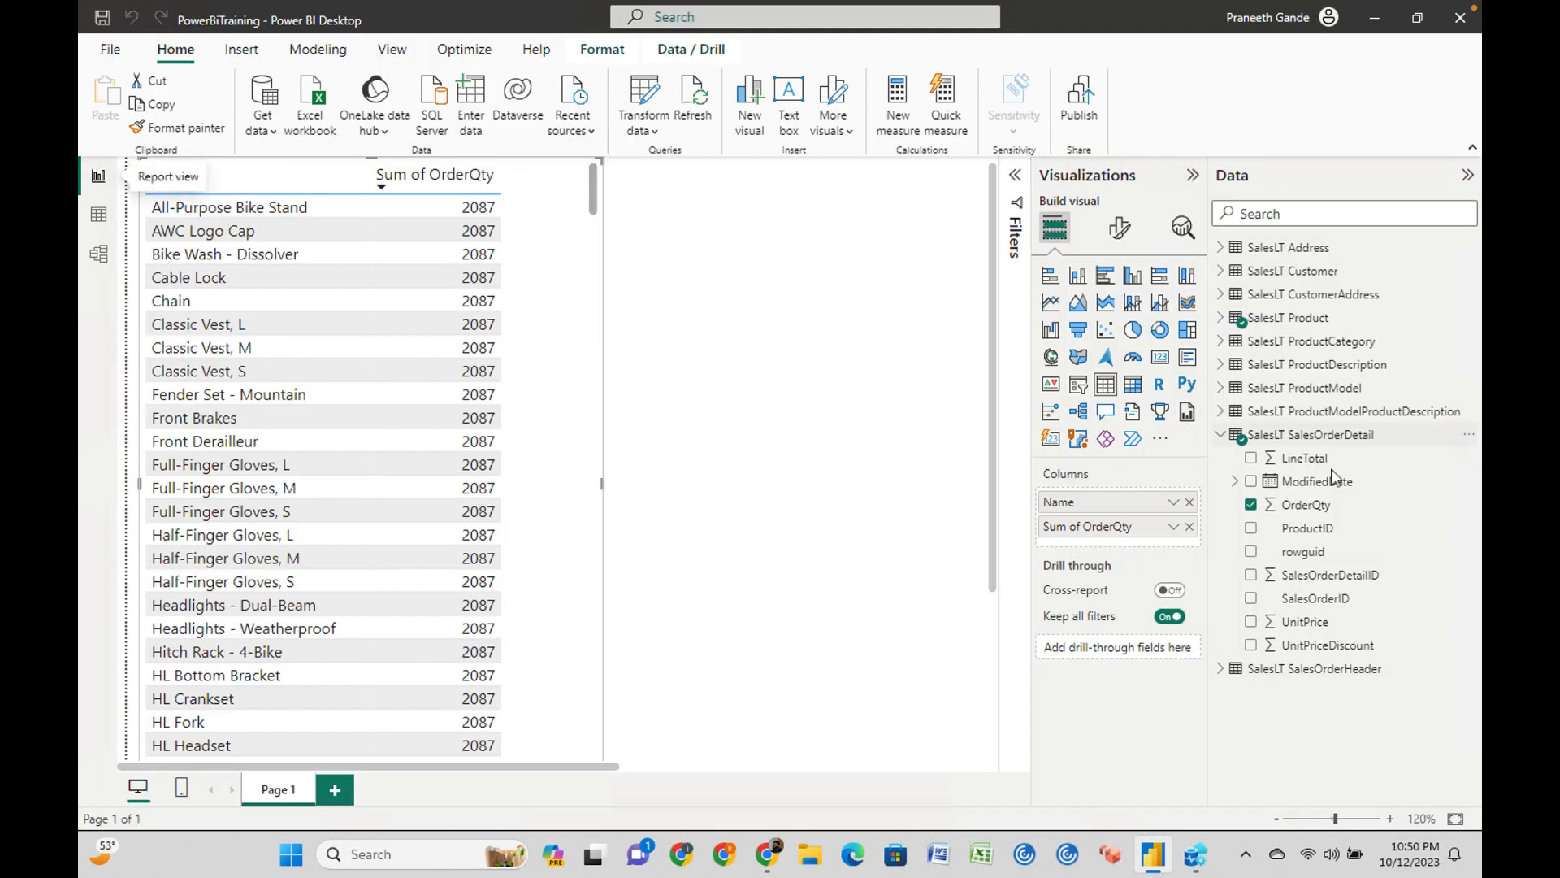
In Table view set OrderQty's summarization to Don't summarize, then return to the report.
click(99, 218)
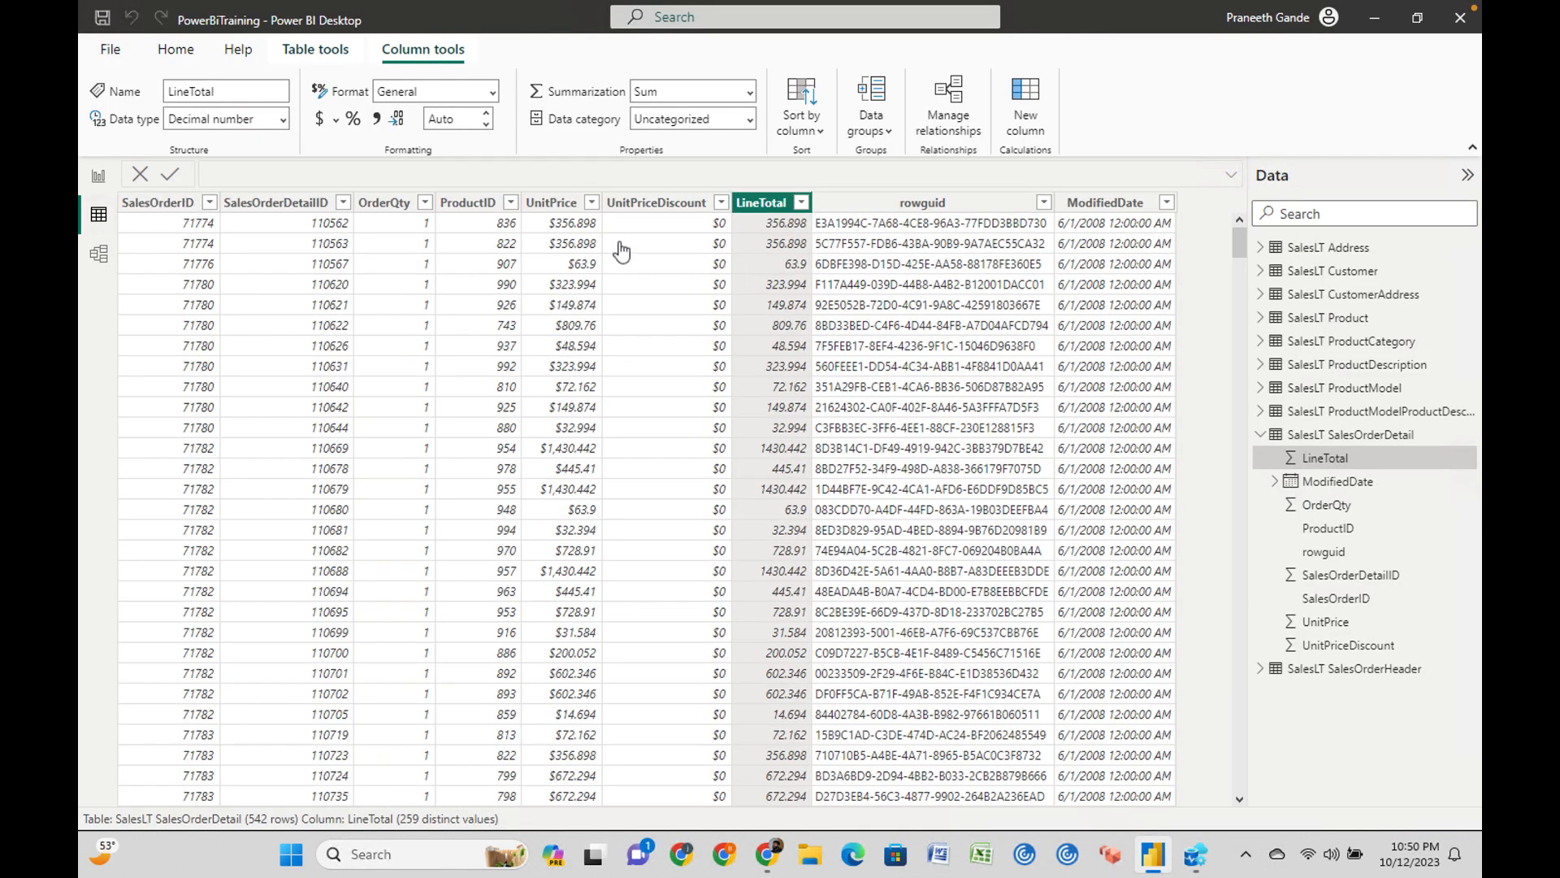
click(382, 205)
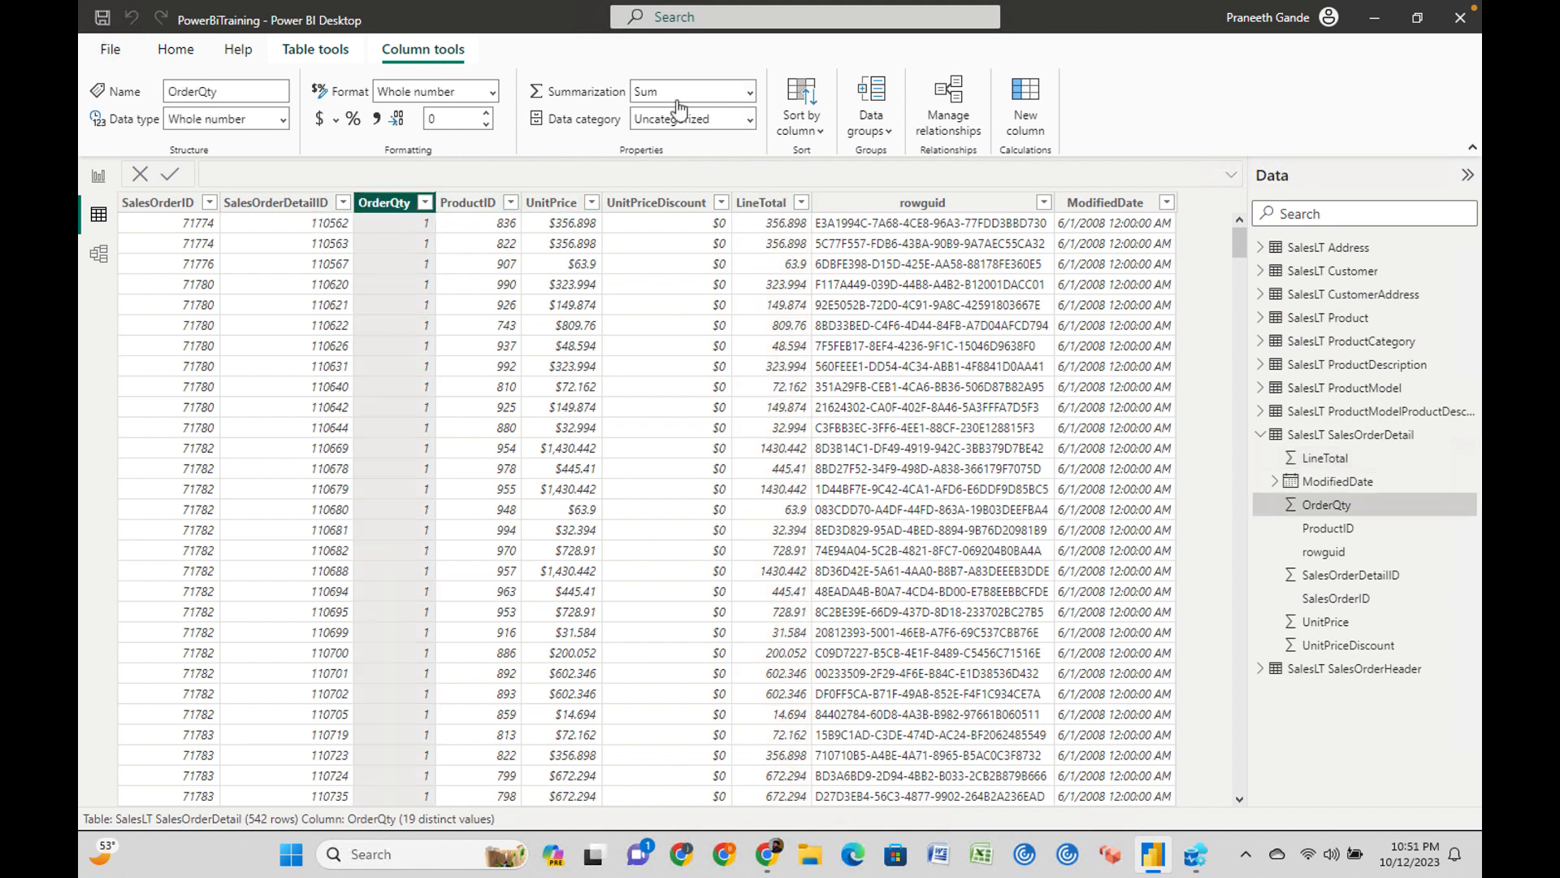
click(750, 92)
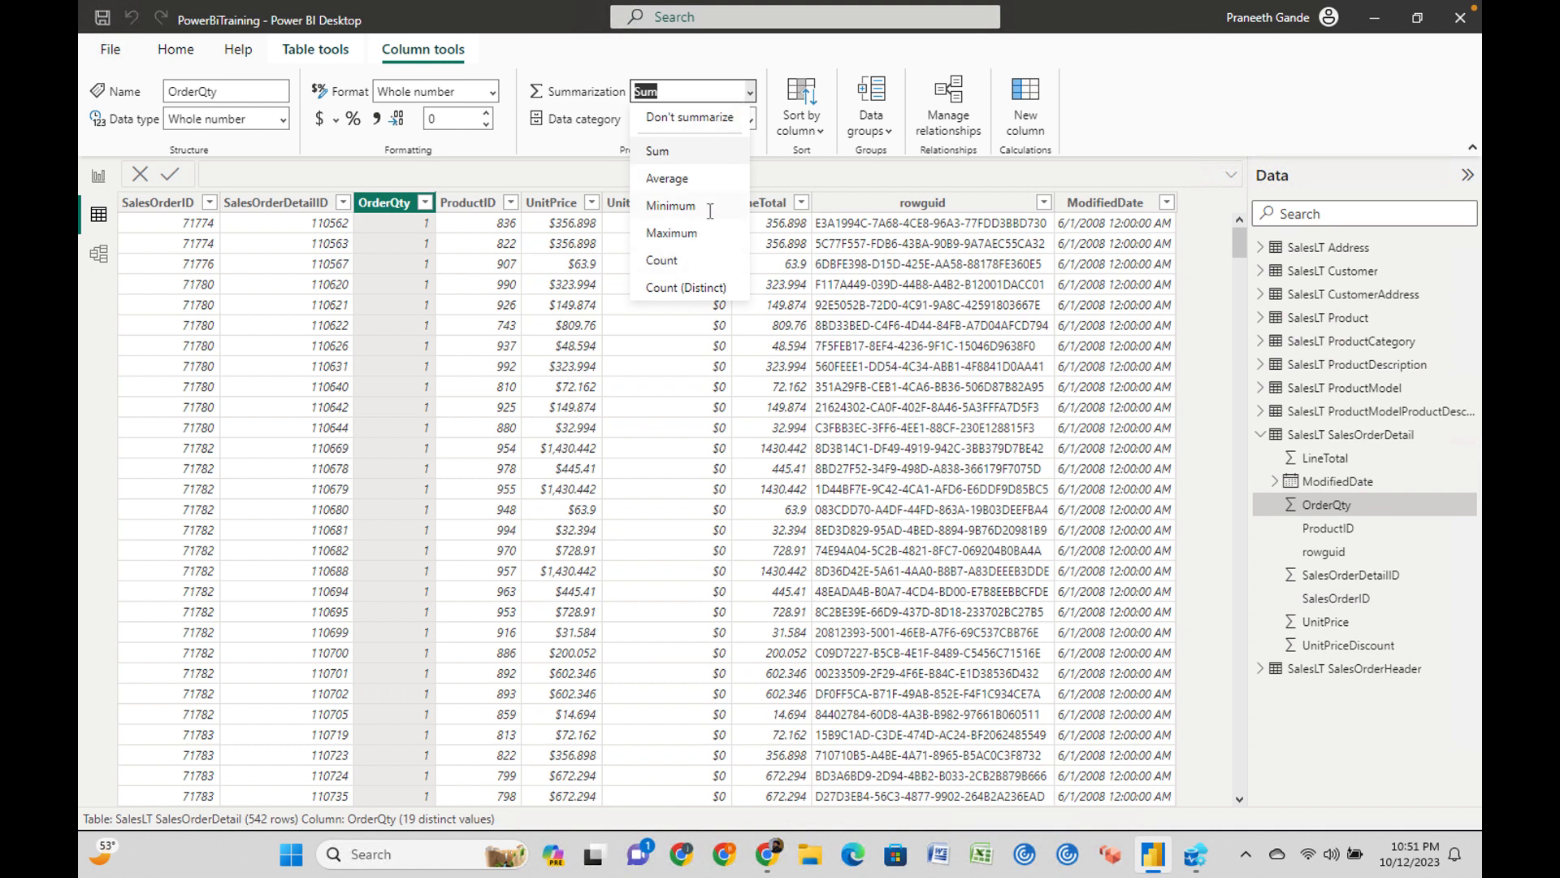
click(696, 119)
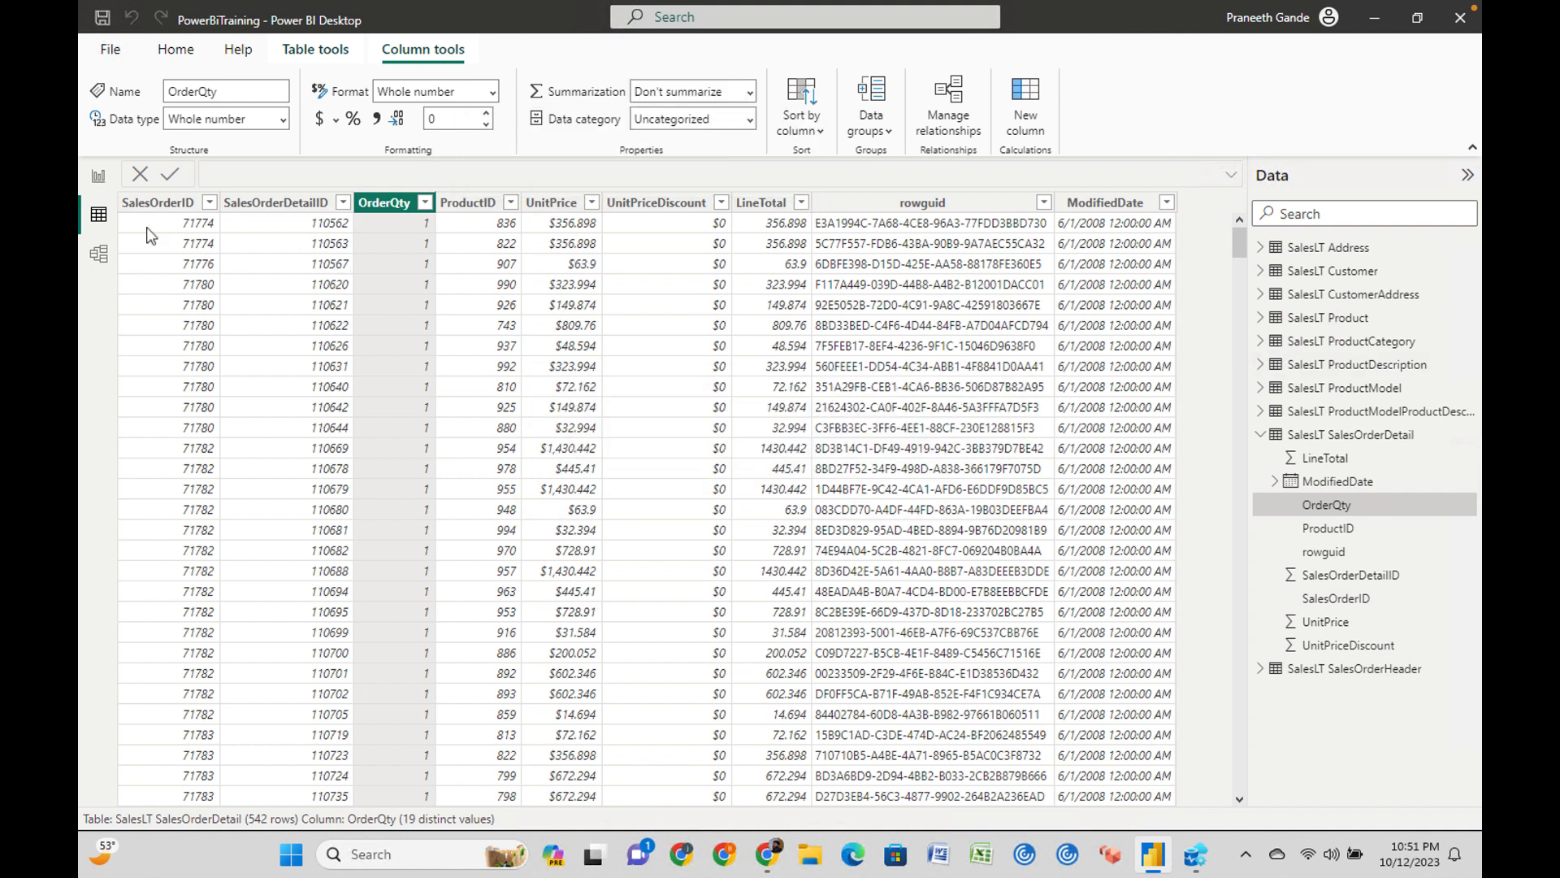
click(99, 177)
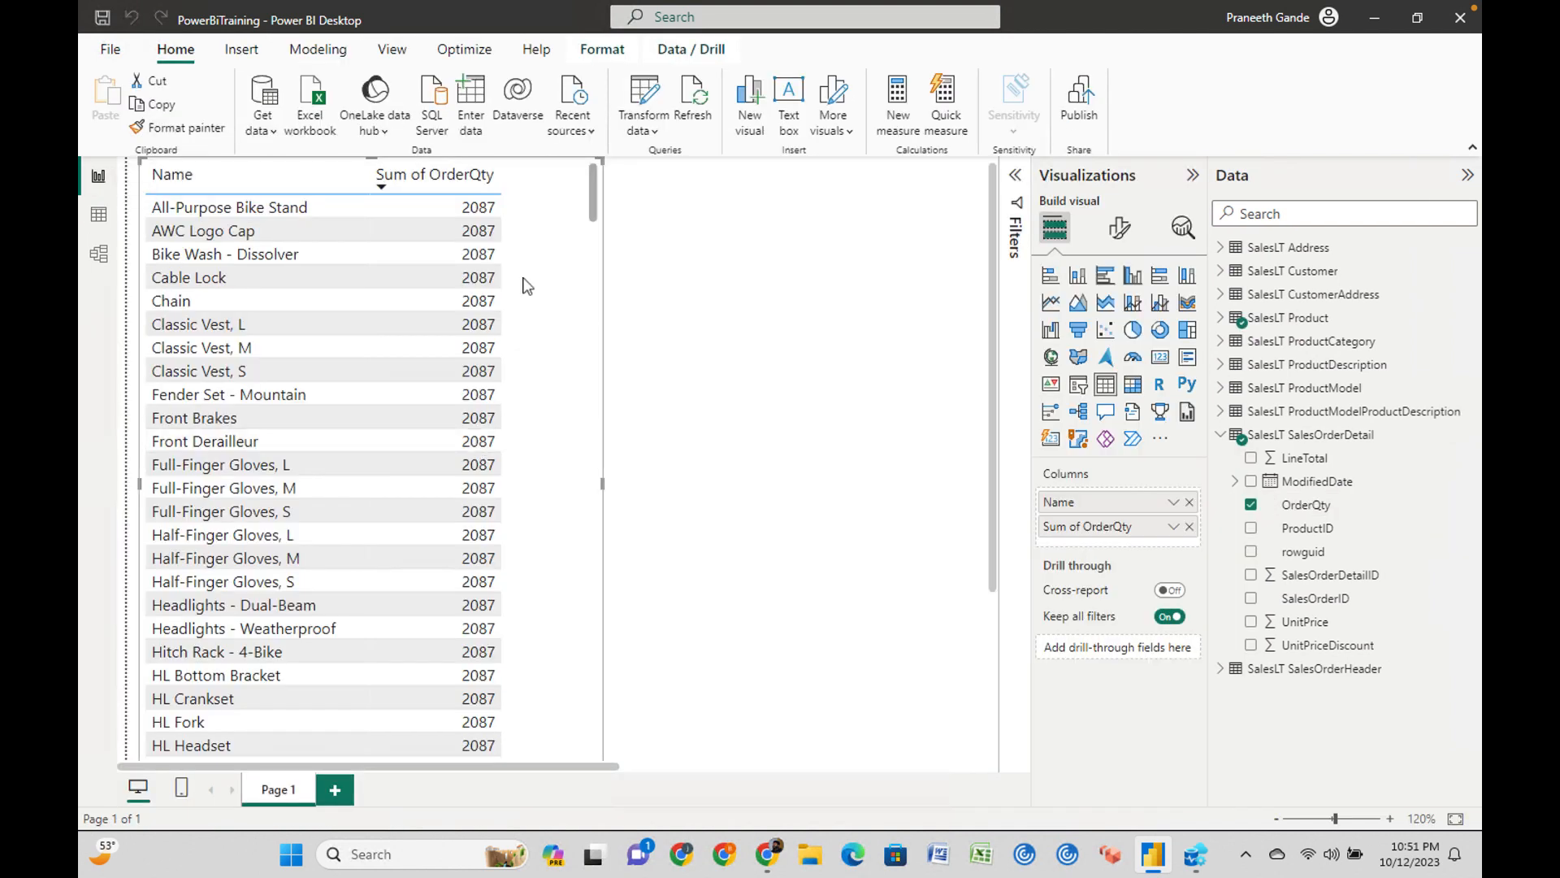
Replace Sum of OrderQty in the table with the unsummarized OrderQty field.
click(432, 417)
scroll(433, 419, down, 2)
scroll(432, 419, up, 2)
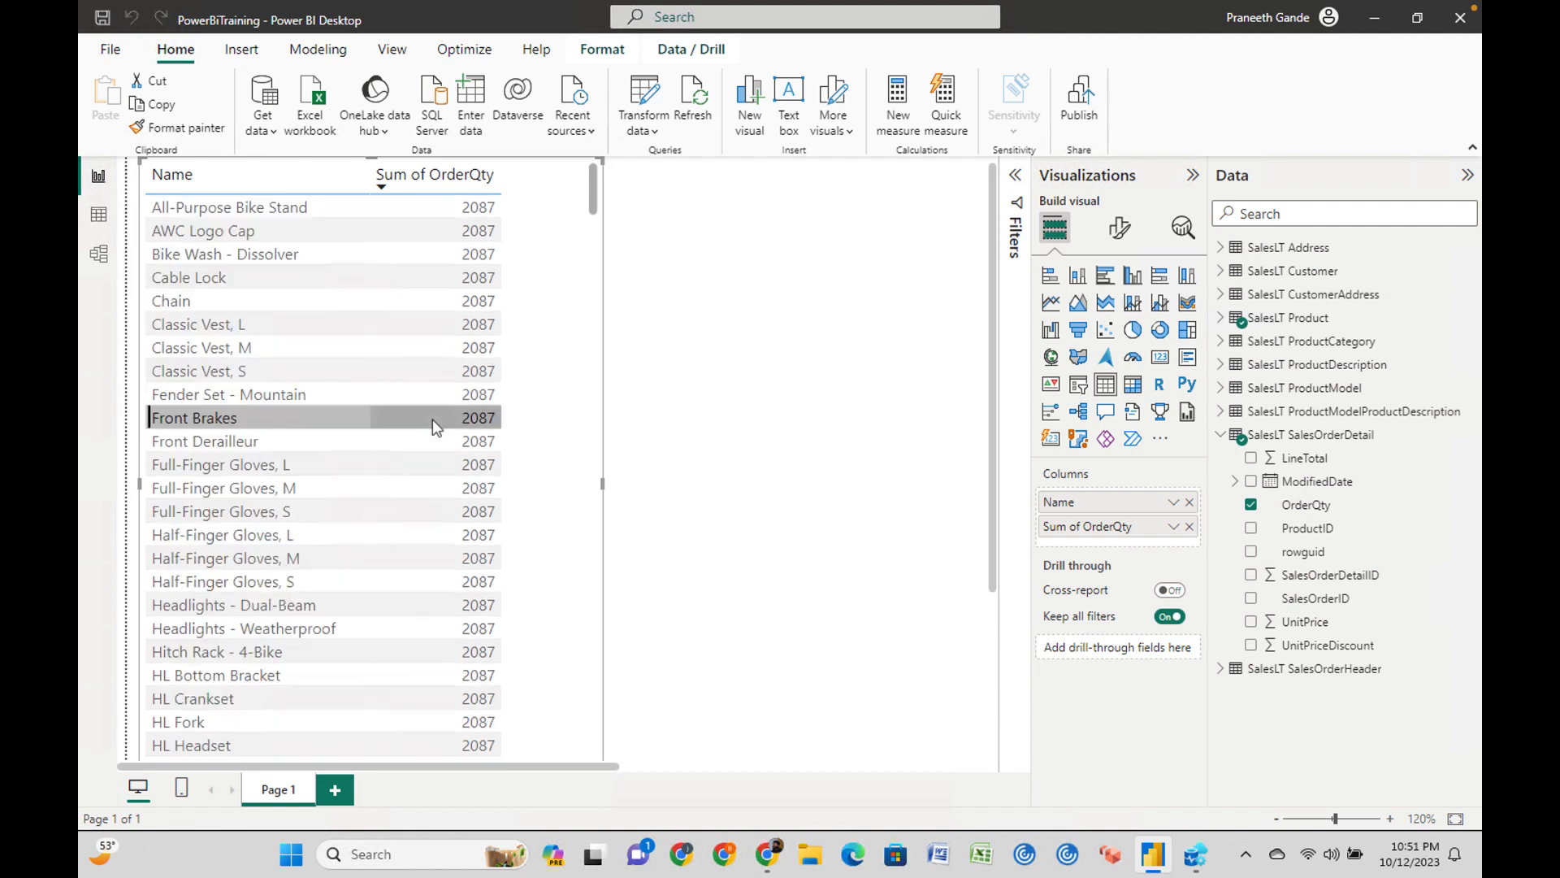
click(1191, 529)
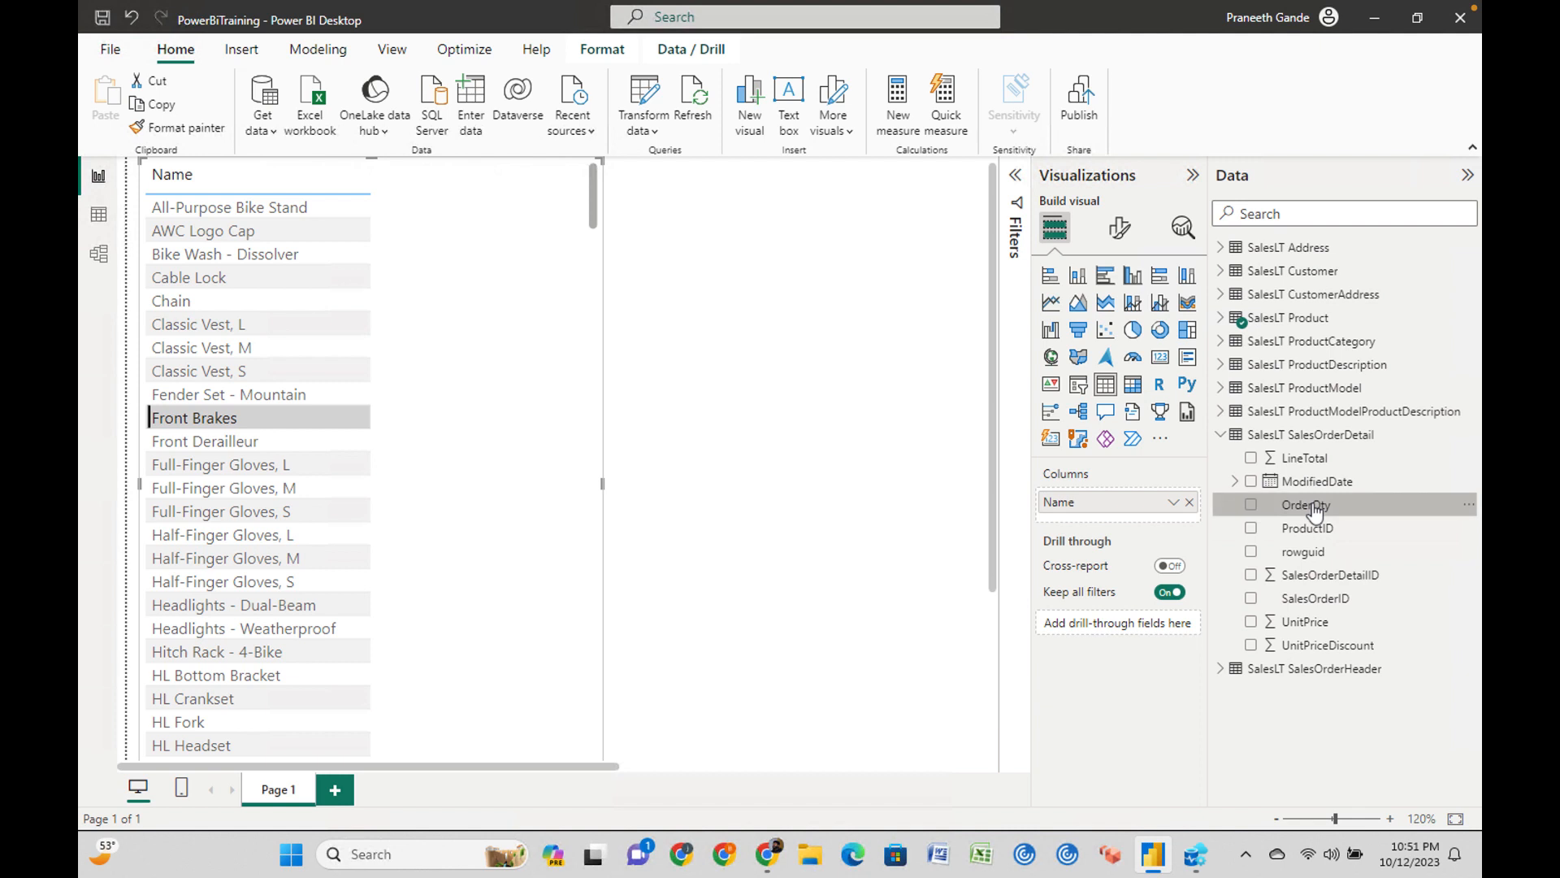
click(1251, 506)
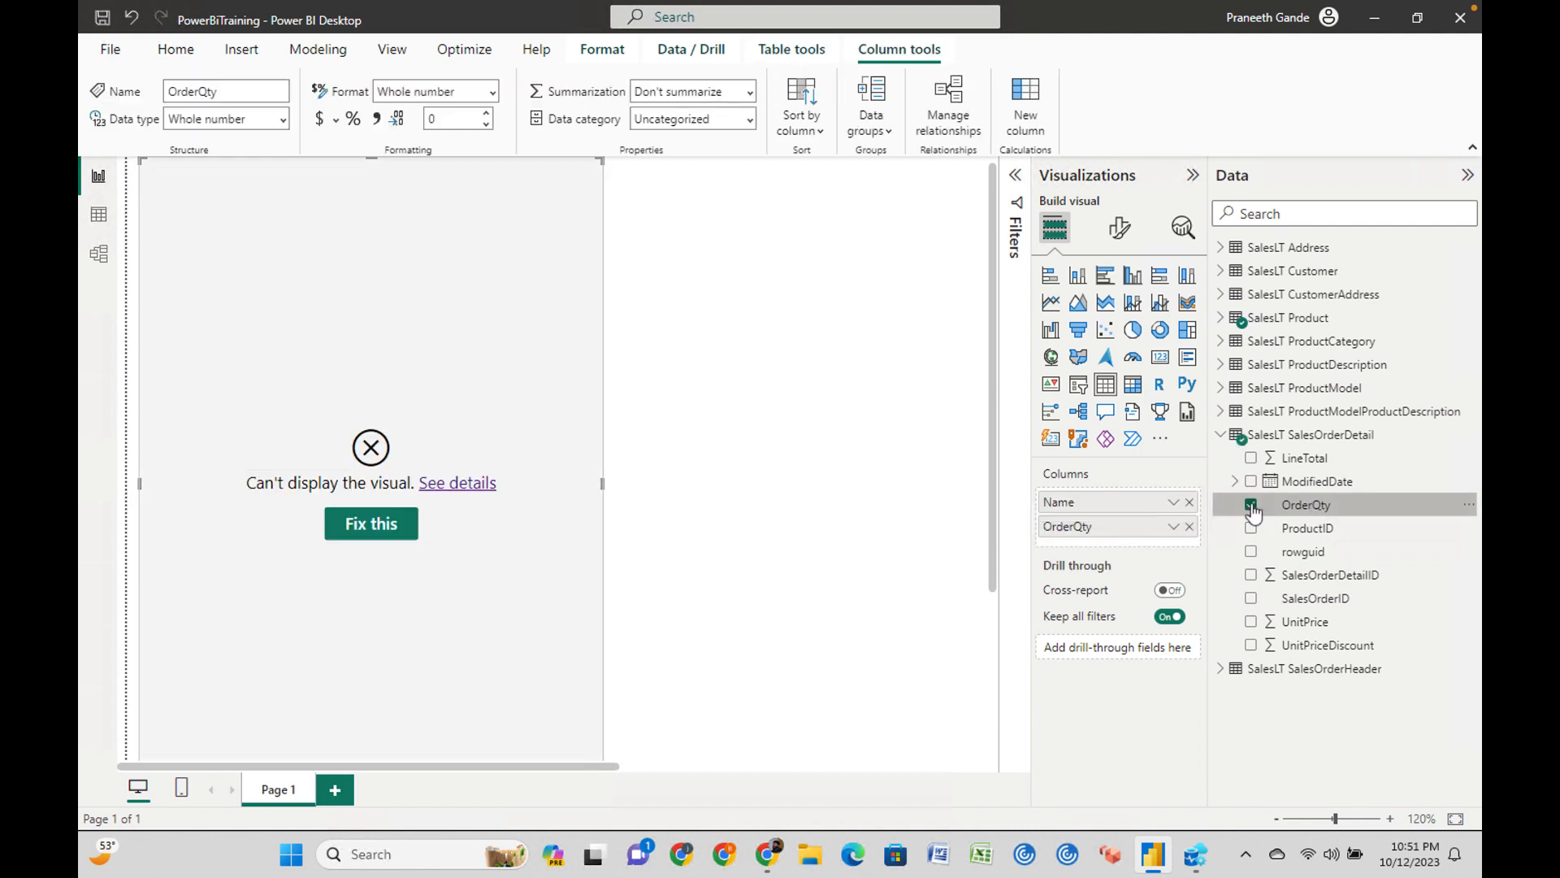
Autodetect the missing SalesOrderDetail[ProductID] to Product[ProductID] relationship to fix the visual.
click(390, 538)
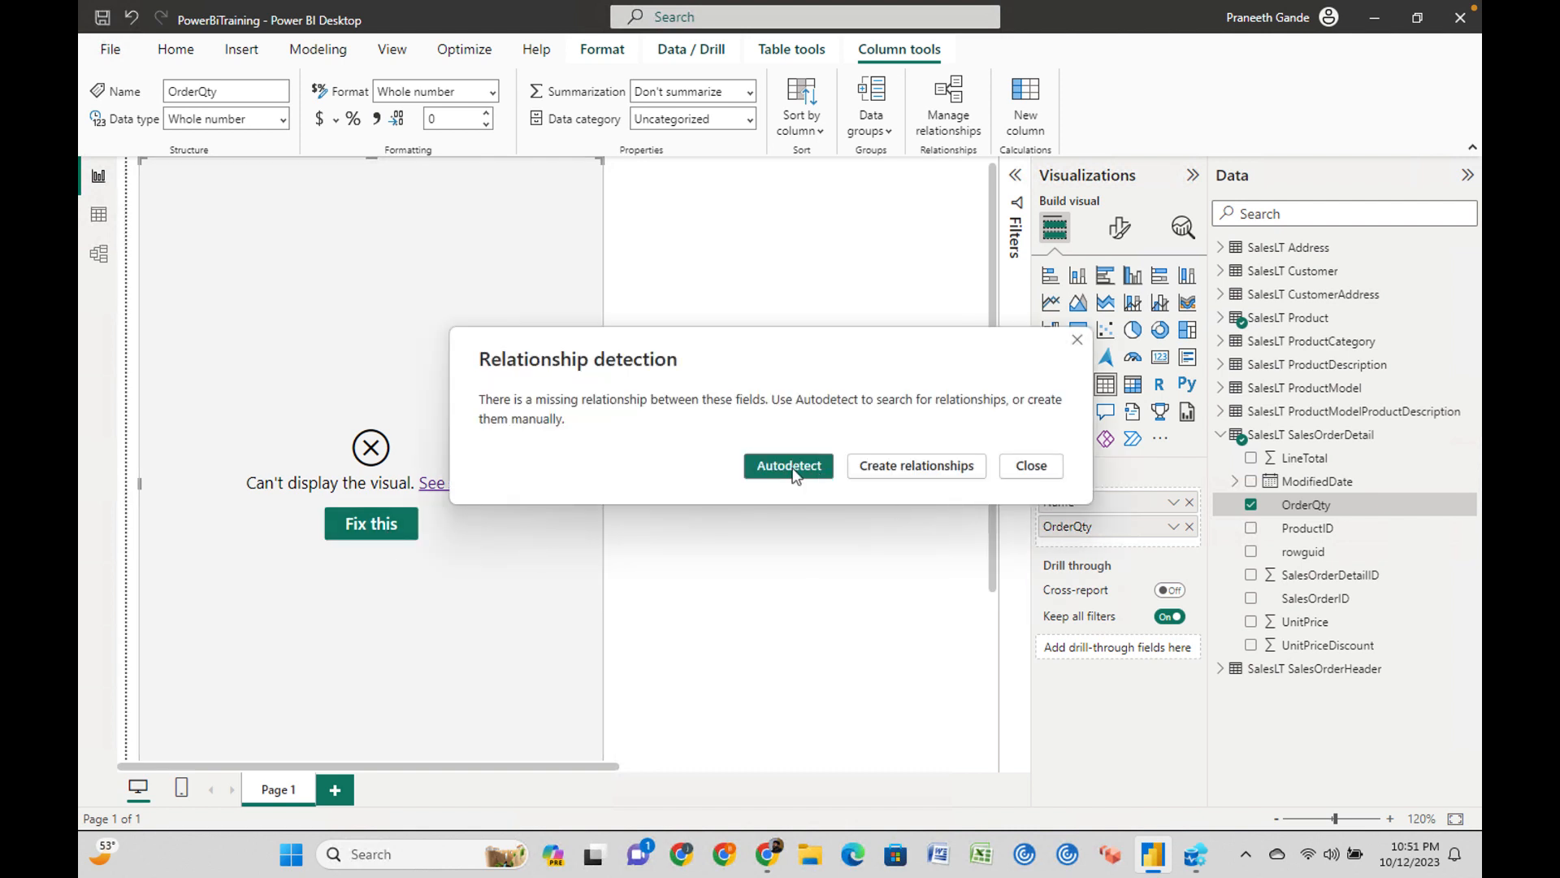
click(1031, 466)
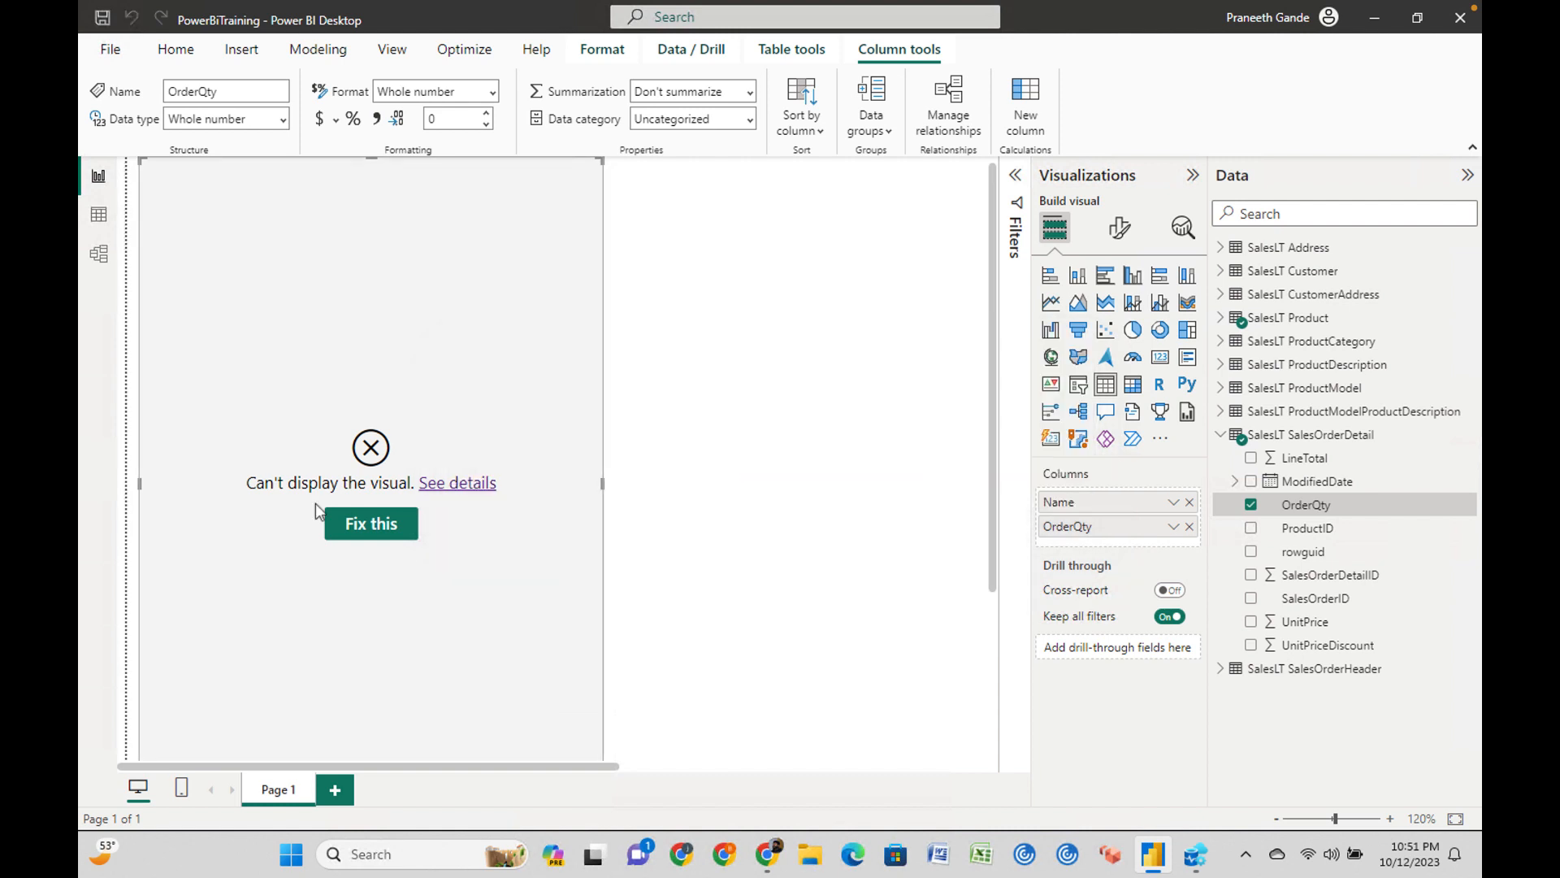
click(330, 523)
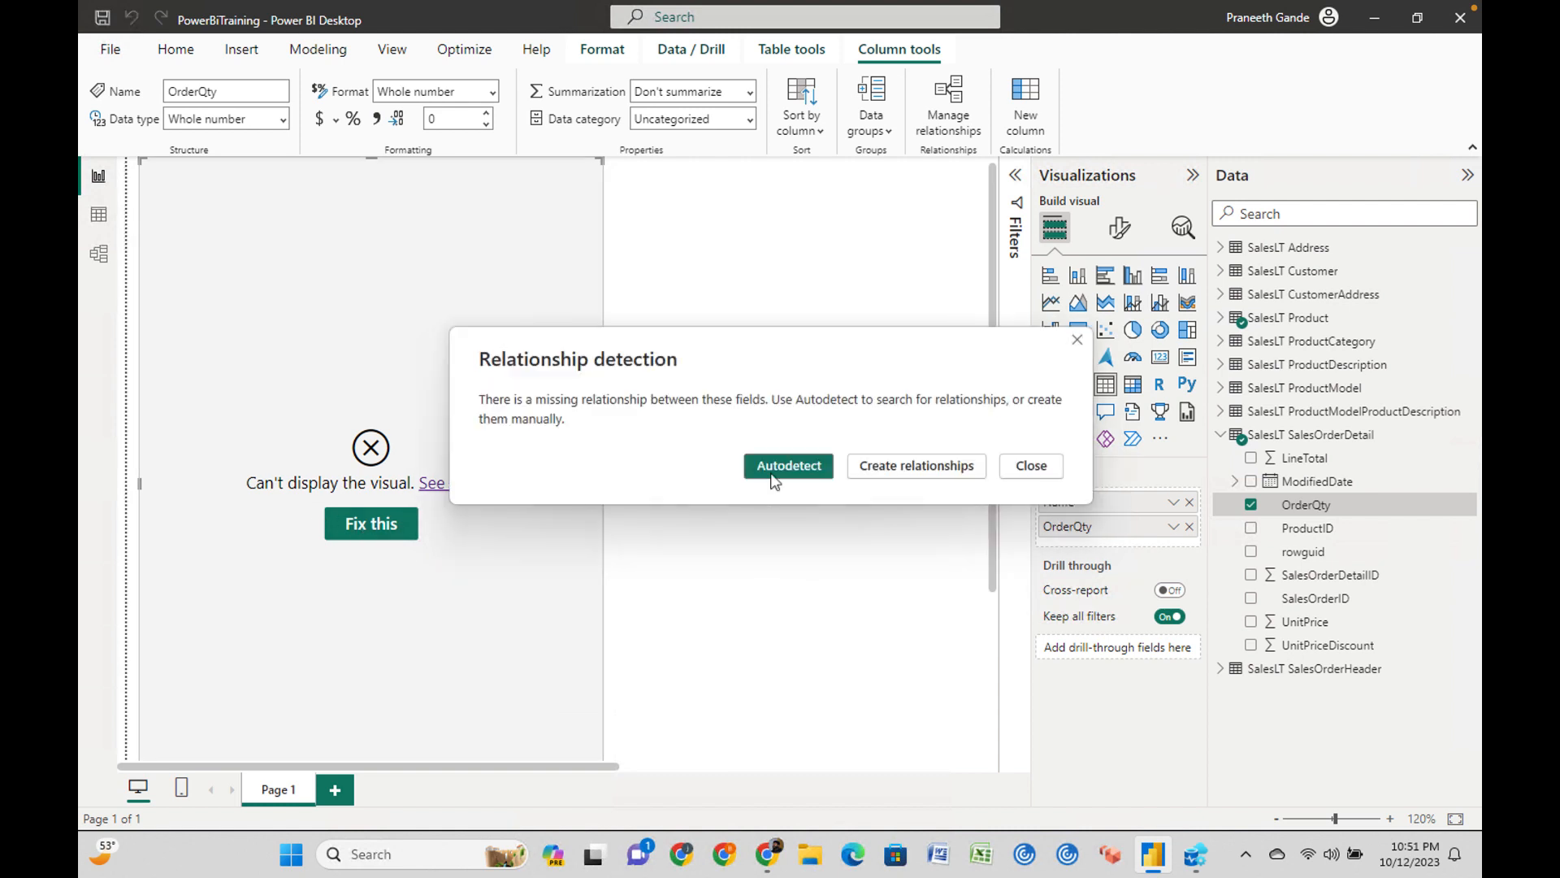
click(783, 473)
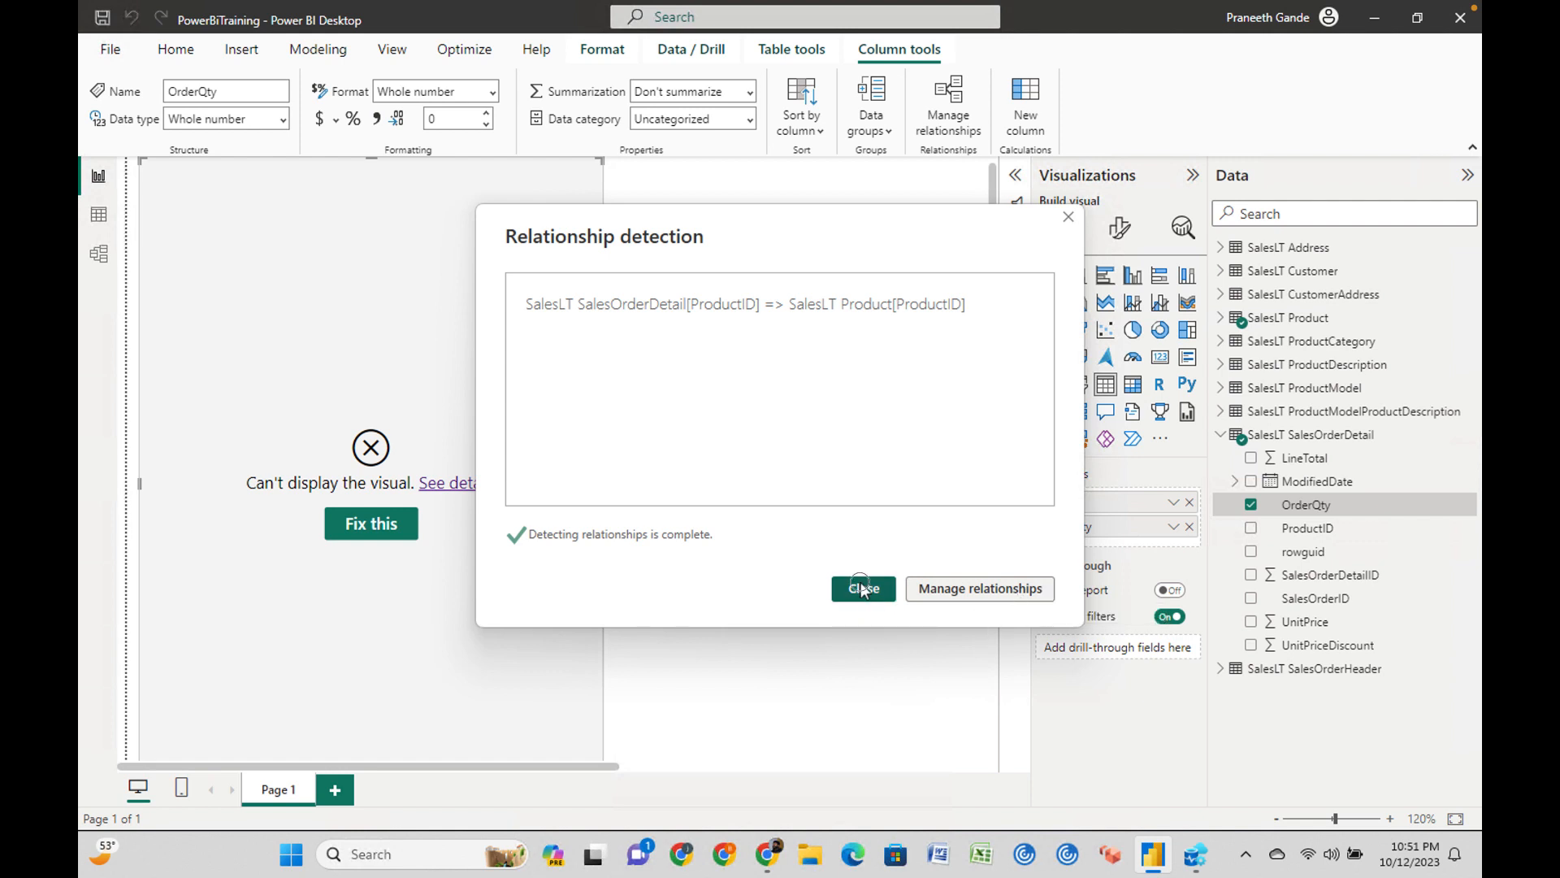
click(862, 585)
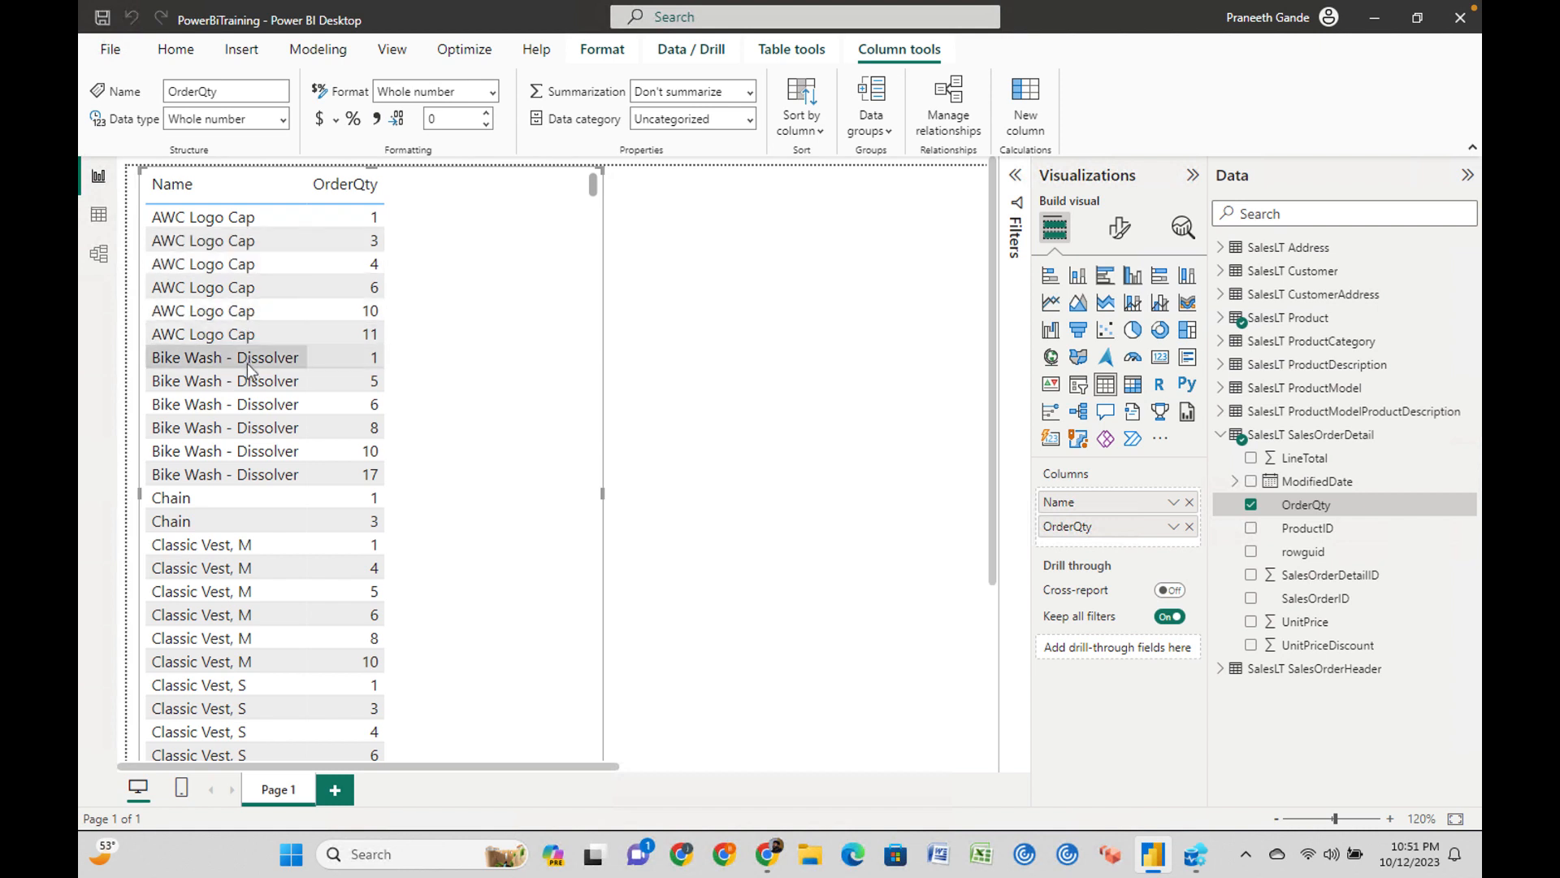
scroll(248, 370, down, 2)
scroll(248, 369, up, 2)
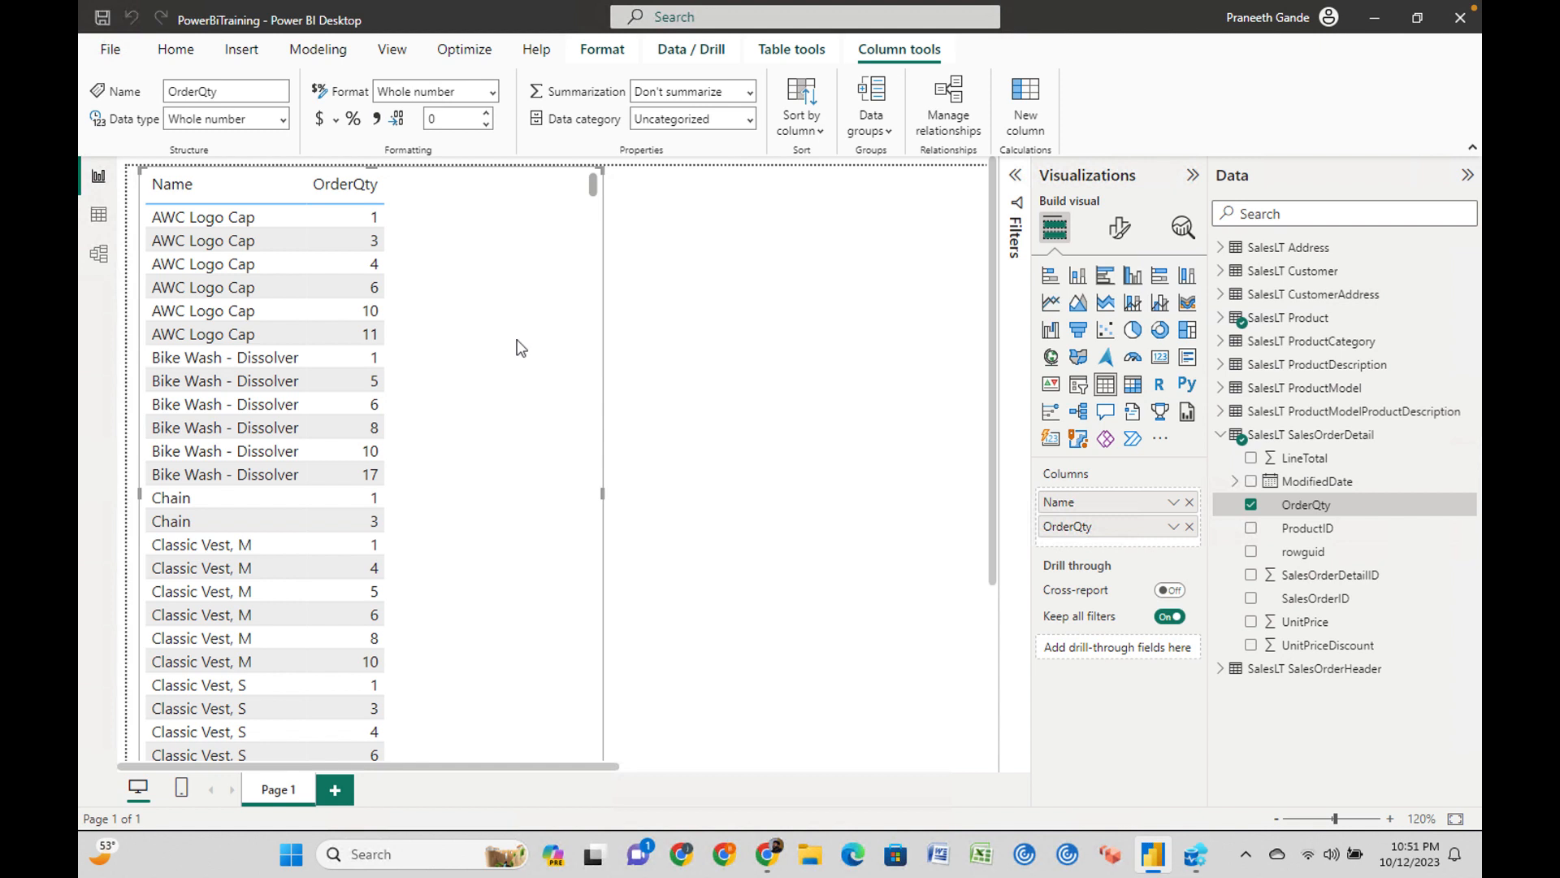
drag(586, 266, 643, 232)
mouse_move(622, 244)
mouse_down()
mouse_move(636, 293)
mouse_move(692, 286)
mouse_up()
drag(691, 231, 711, 292)
mouse_move(783, 210)
mouse_down()
mouse_move(766, 221)
mouse_move(796, 249)
mouse_up()
drag(756, 221, 854, 192)
drag(972, 149, 1010, 123)
drag(982, 136, 1000, 198)
mouse_move(1040, 169)
mouse_down()
mouse_move(1044, 149)
mouse_move(1089, 173)
mouse_up()
mouse_move(1030, 175)
mouse_down()
mouse_move(1096, 129)
mouse_move(1121, 183)
mouse_up()
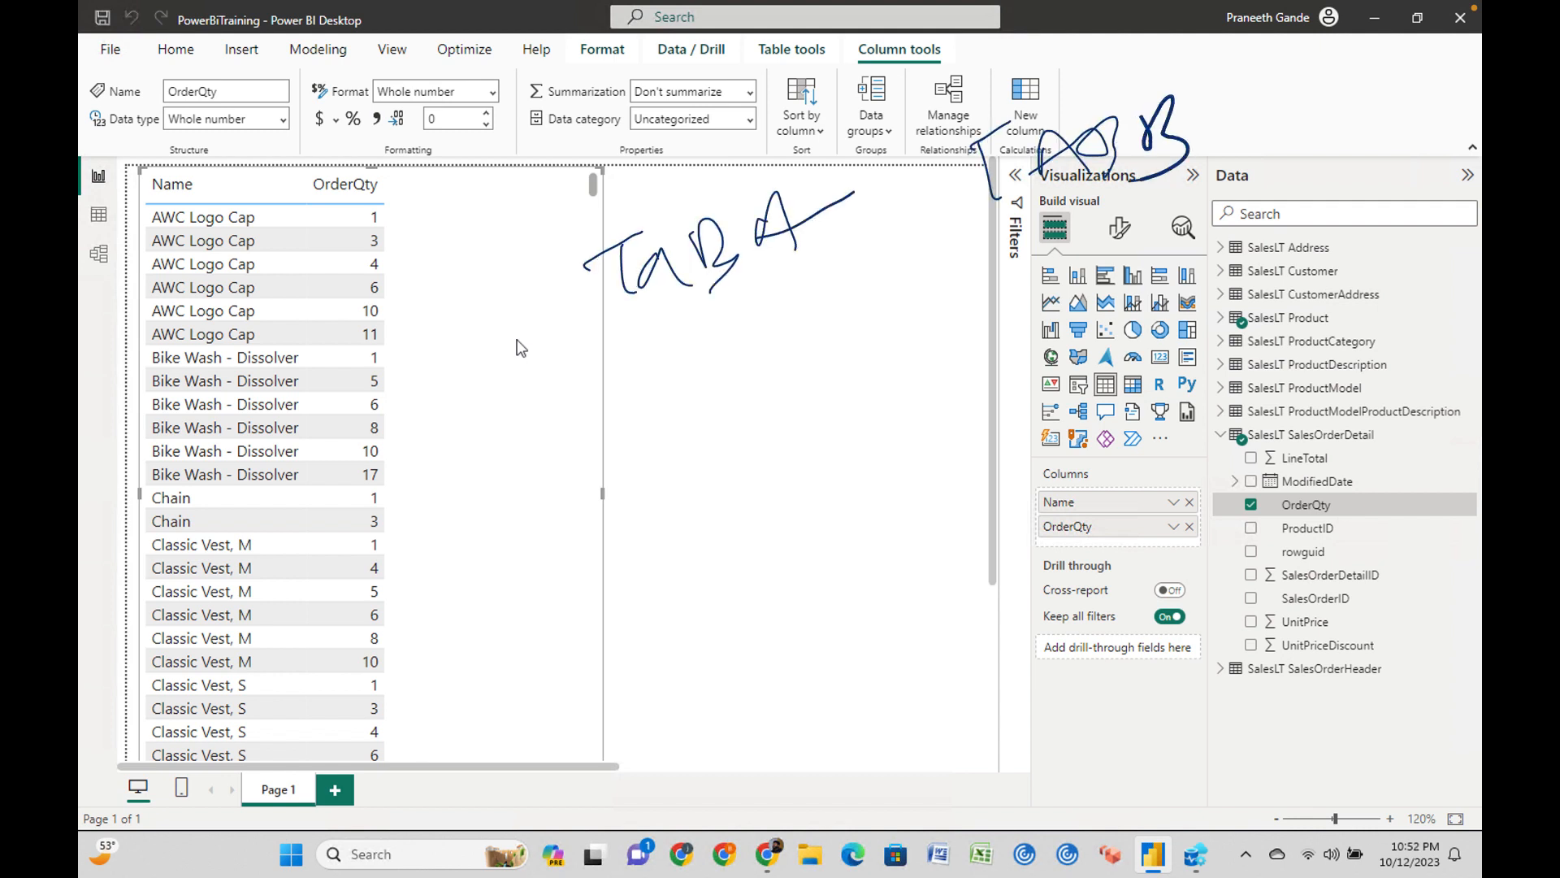
mouse_move(837, 260)
mouse_down()
mouse_move(967, 202)
mouse_move(944, 233)
mouse_move(870, 250)
mouse_up()
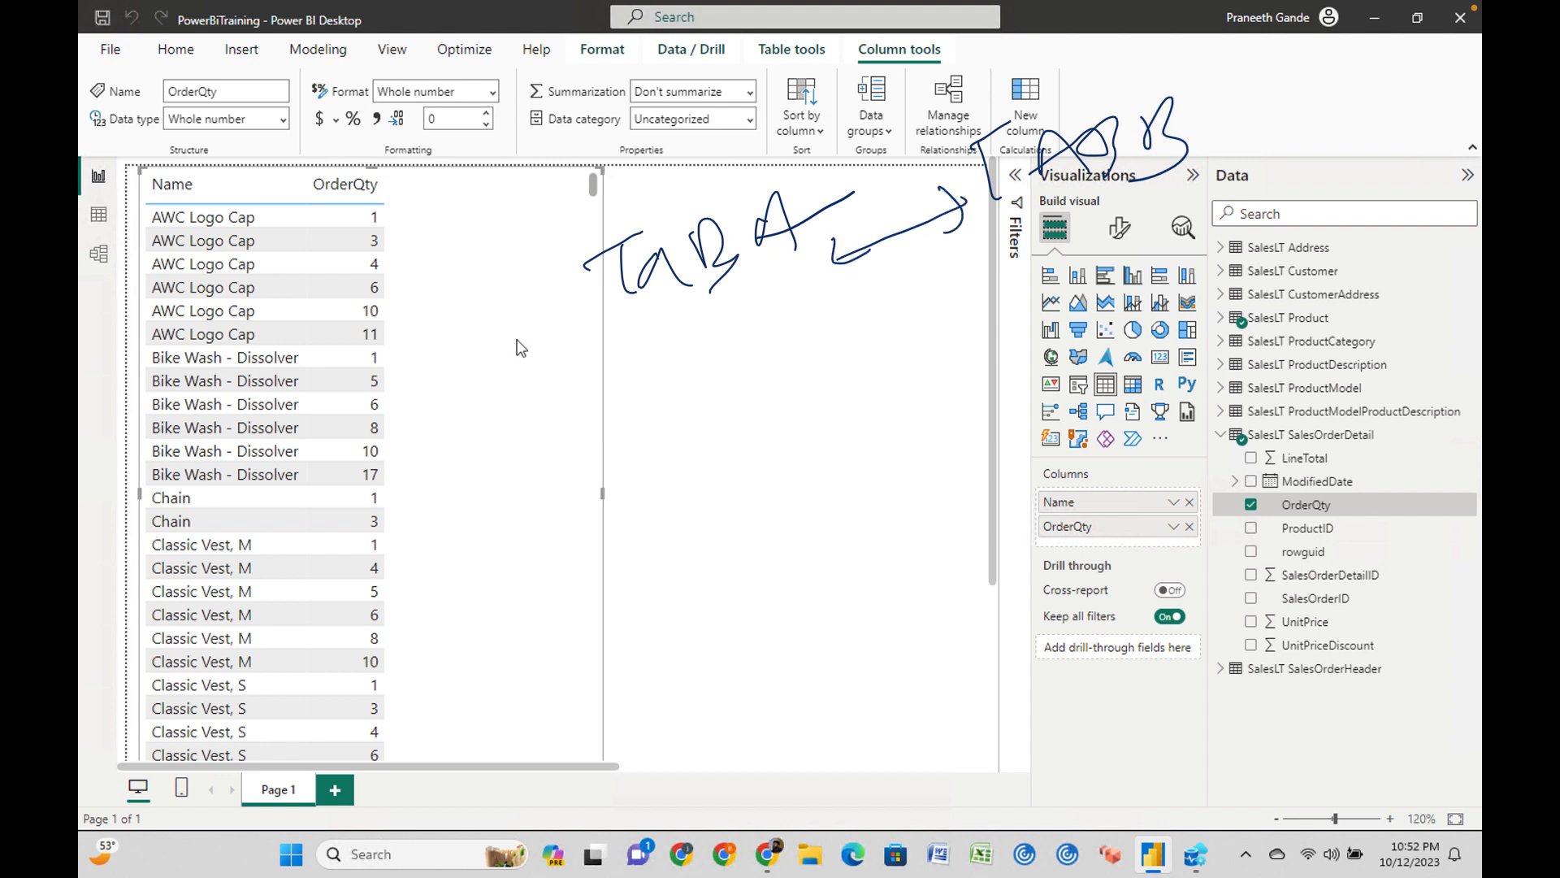
drag(1064, 295, 1126, 374)
mouse_move(404, 209)
mouse_down()
mouse_move(400, 342)
mouse_move(420, 319)
mouse_up()
drag(384, 237, 442, 246)
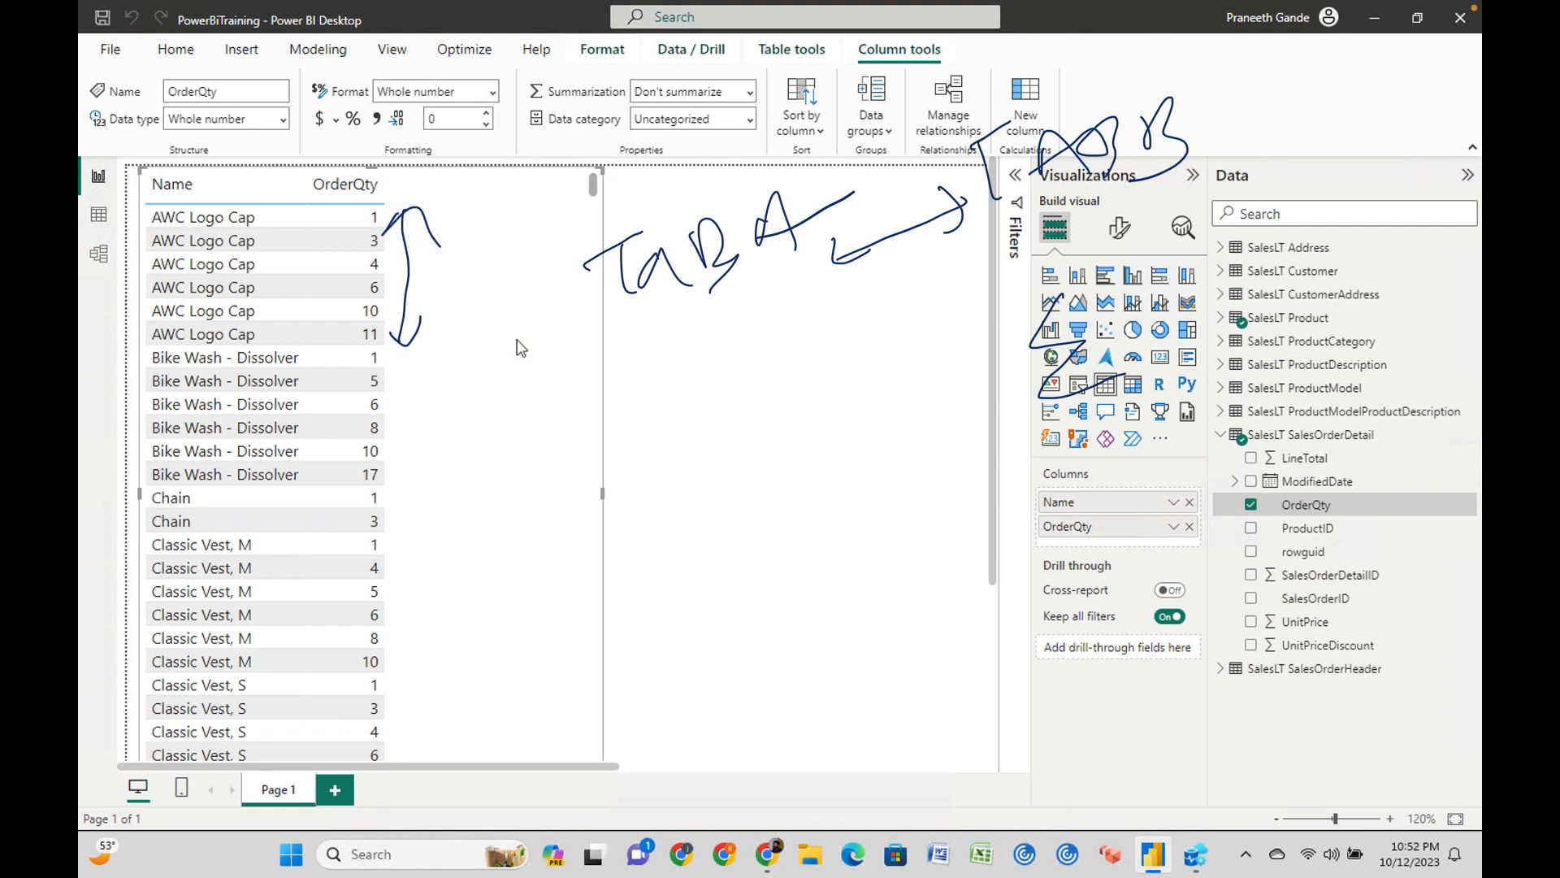
mouse_move(343, 346)
mouse_down()
mouse_move(333, 411)
mouse_move(357, 468)
mouse_up()
mouse_move(317, 355)
mouse_down()
mouse_move(431, 488)
mouse_move(444, 469)
mouse_up()
drag(405, 374, 446, 387)
mouse_move(303, 541)
mouse_down()
mouse_move(301, 663)
mouse_move(315, 644)
mouse_up()
drag(286, 561, 326, 536)
mouse_move(421, 543)
mouse_down()
mouse_move(419, 654)
mouse_move(437, 638)
mouse_up()
mouse_move(416, 546)
mouse_down()
mouse_move(432, 536)
mouse_move(439, 561)
mouse_up()
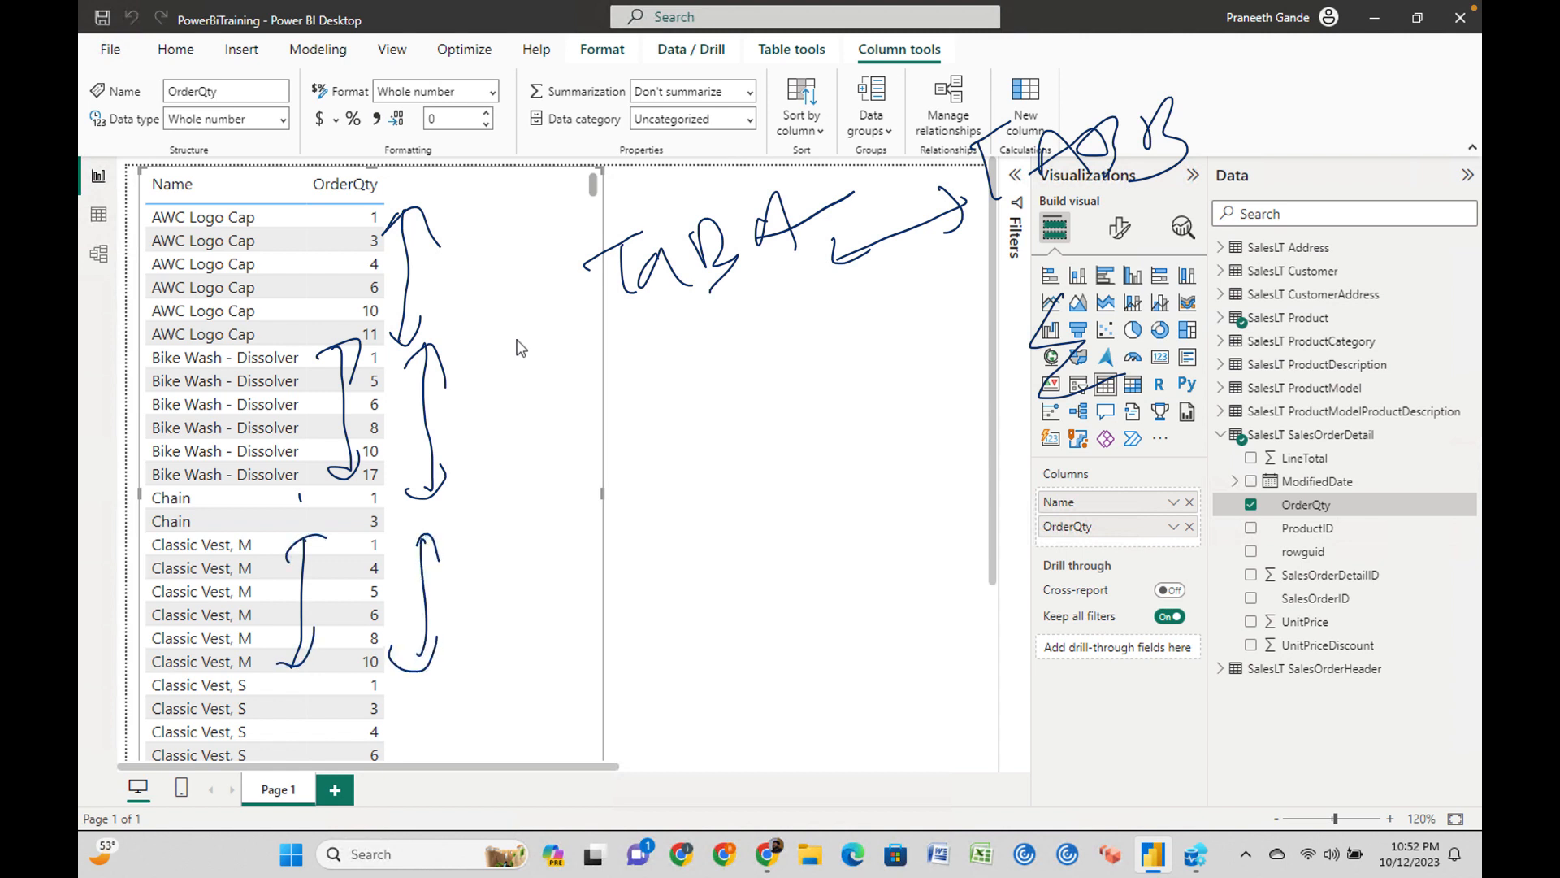
mouse_move(846, 260)
mouse_down()
mouse_move(967, 205)
mouse_move(959, 237)
mouse_up()
drag(860, 281, 982, 229)
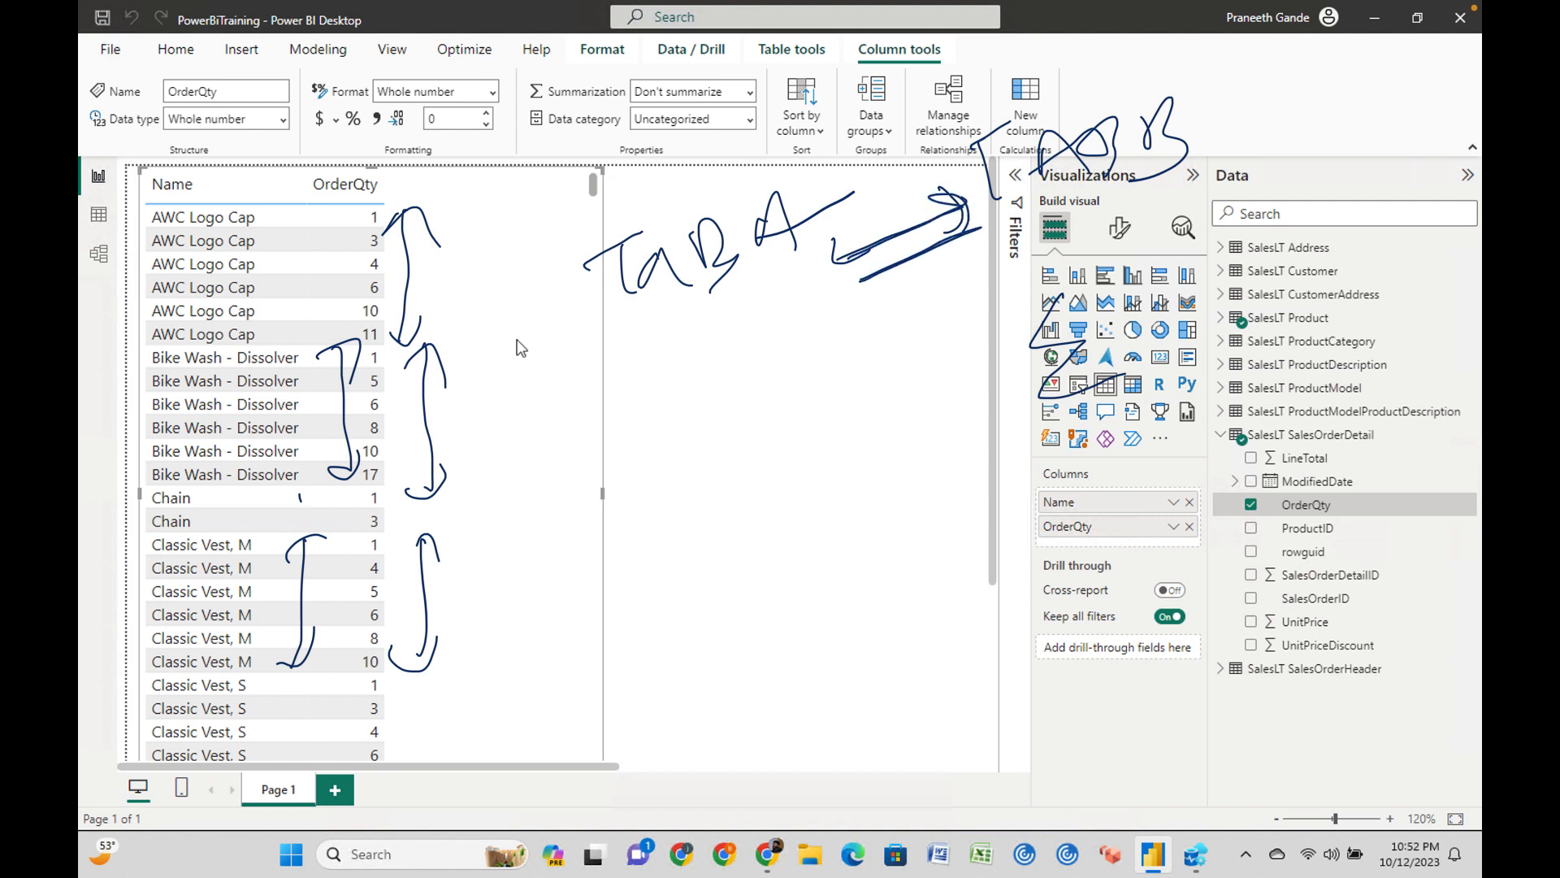
mouse_move(1364, 511)
mouse_down()
mouse_move(1404, 512)
mouse_move(1353, 520)
mouse_move(1369, 475)
mouse_up()
mouse_move(1198, 532)
mouse_down()
mouse_move(1238, 508)
mouse_move(1239, 534)
mouse_up()
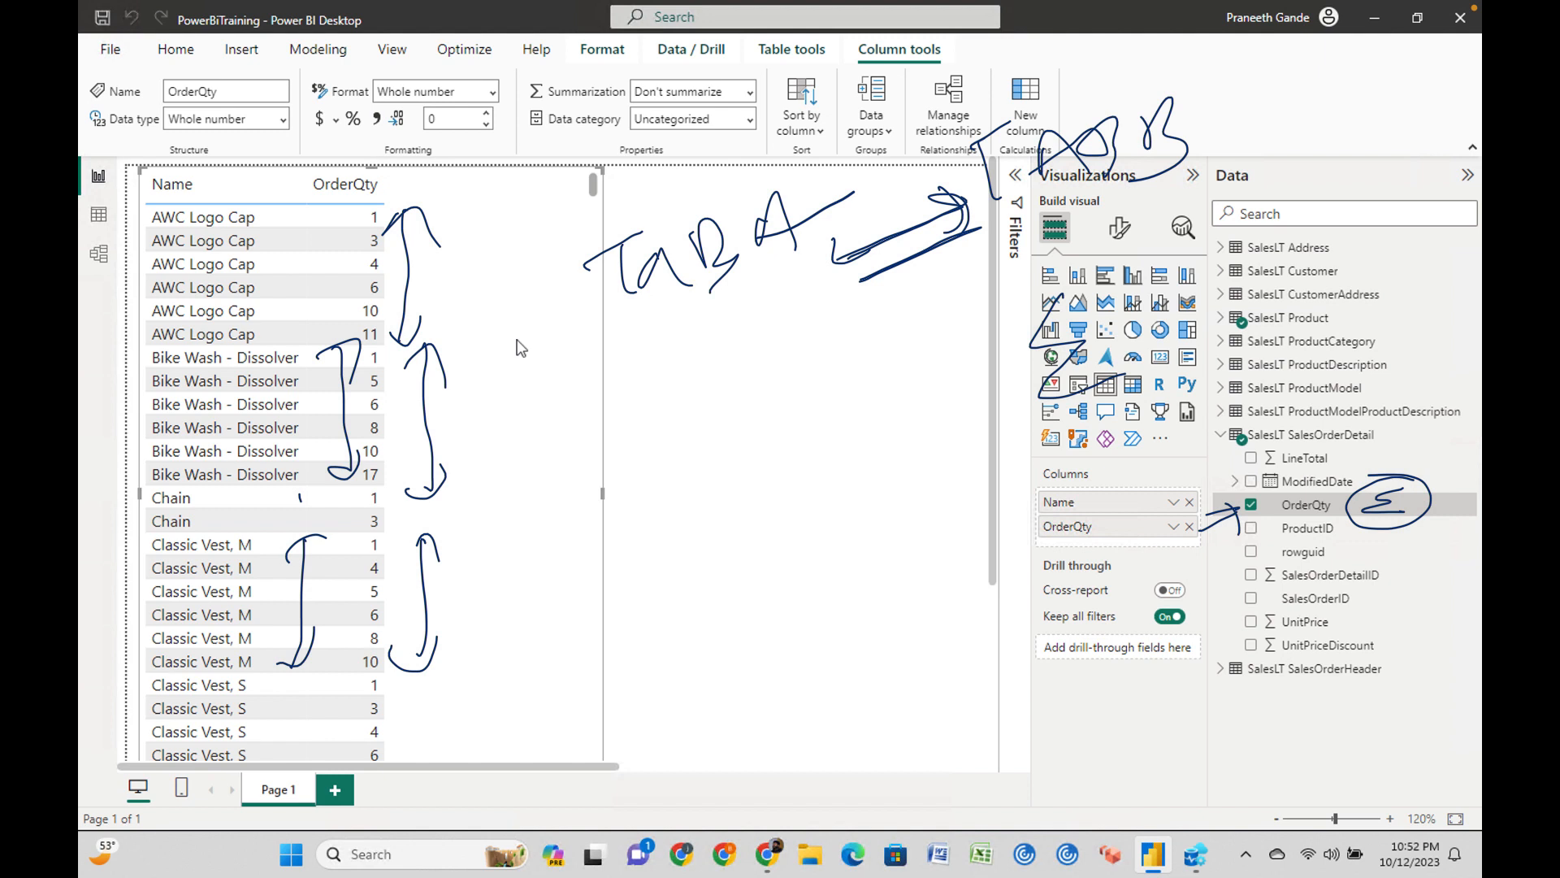
Review UnitPrice and SalesOrderID values in Table view, then return to the Name and OrderQty report.
click(98, 215)
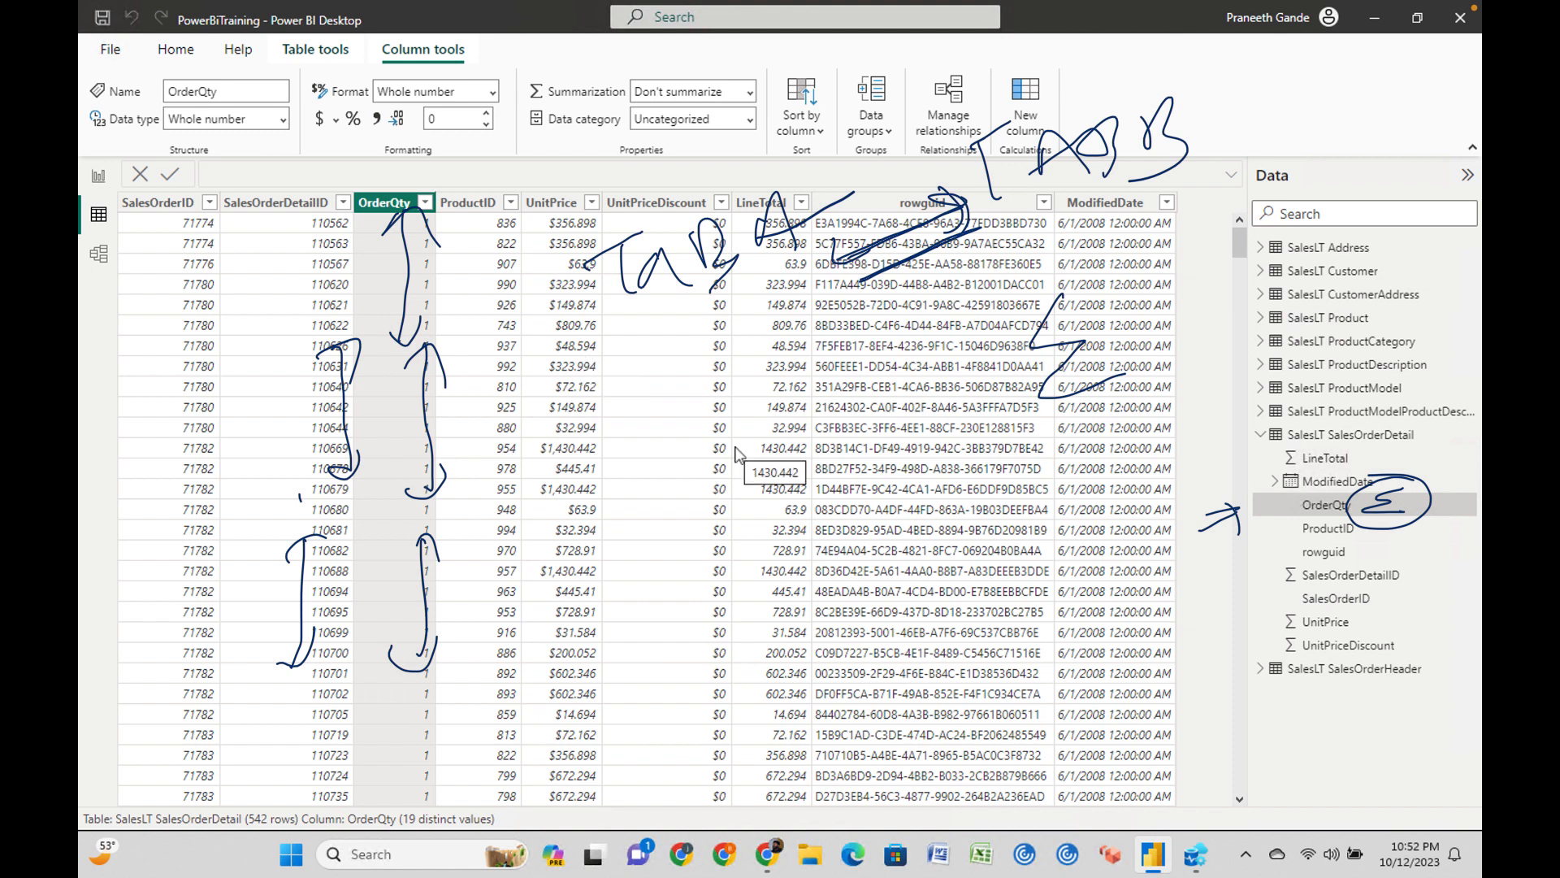
click(541, 338)
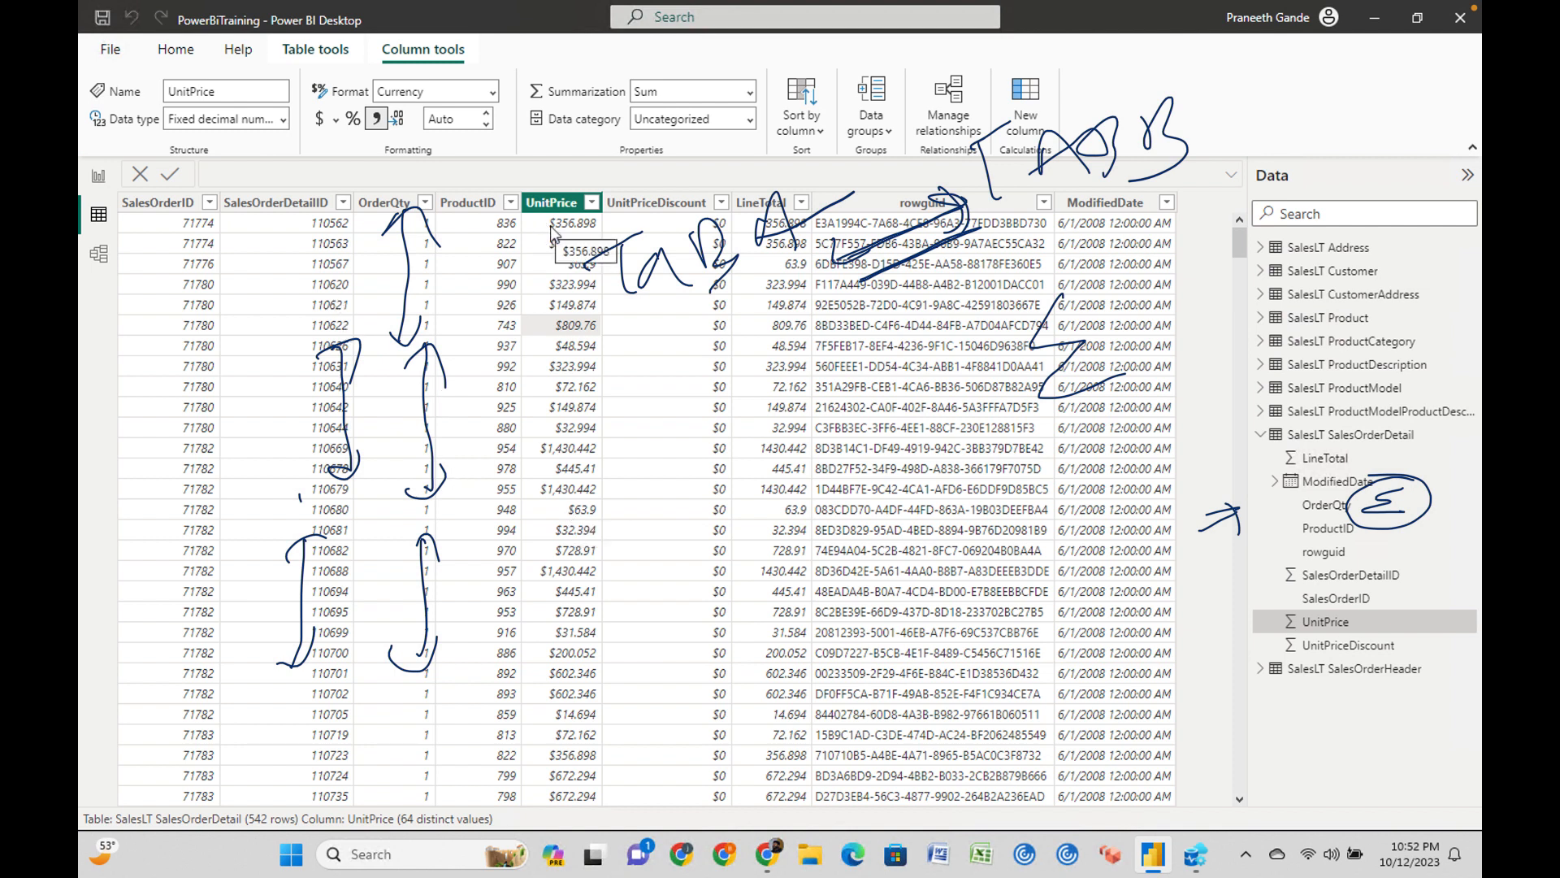
click(548, 412)
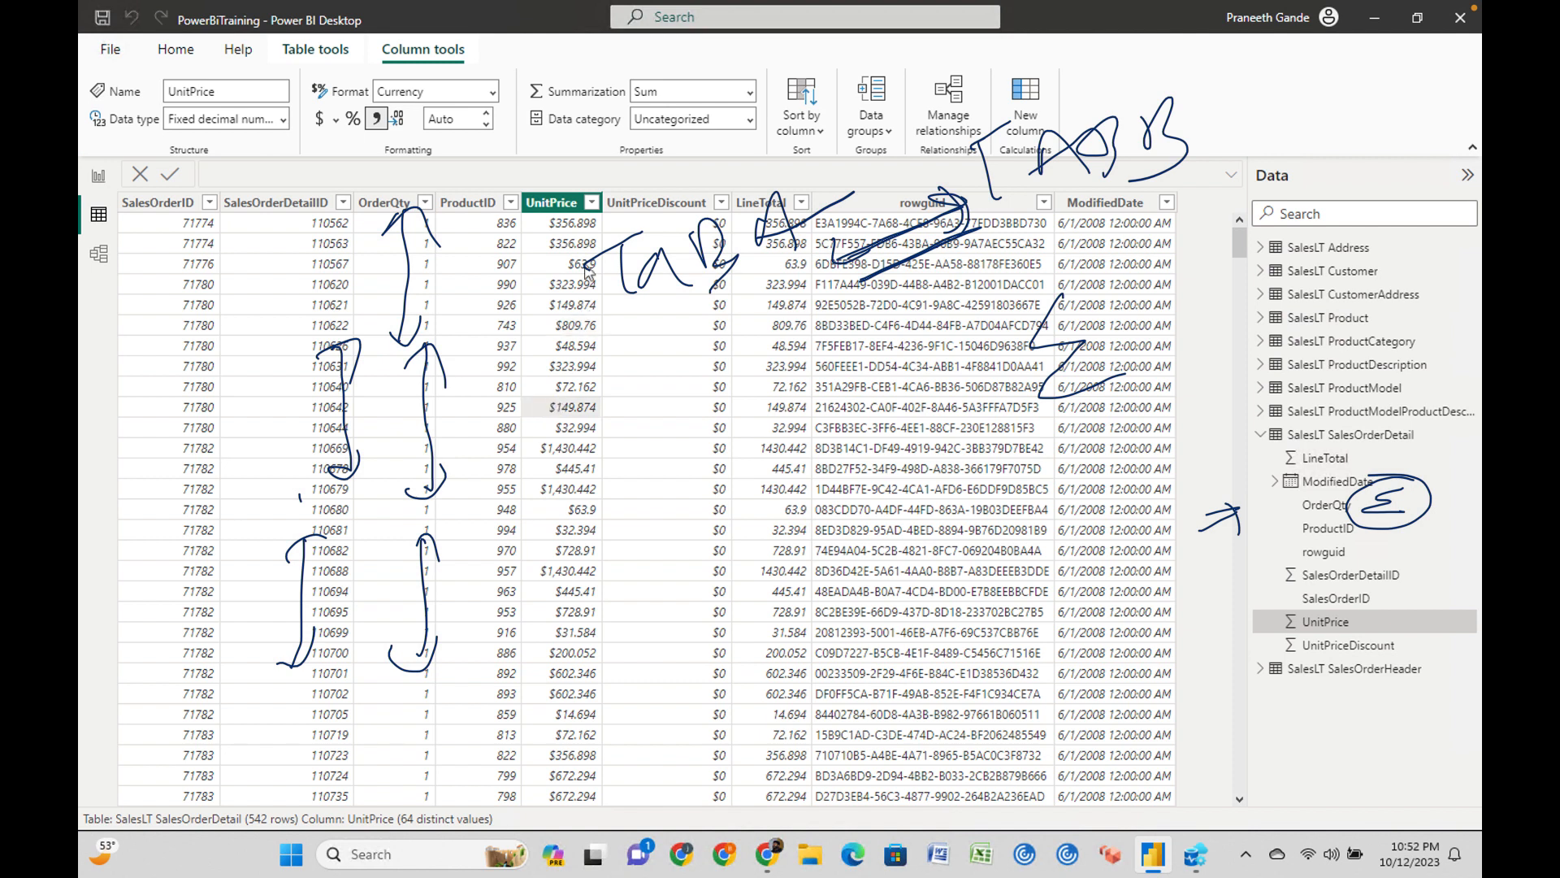
click(552, 537)
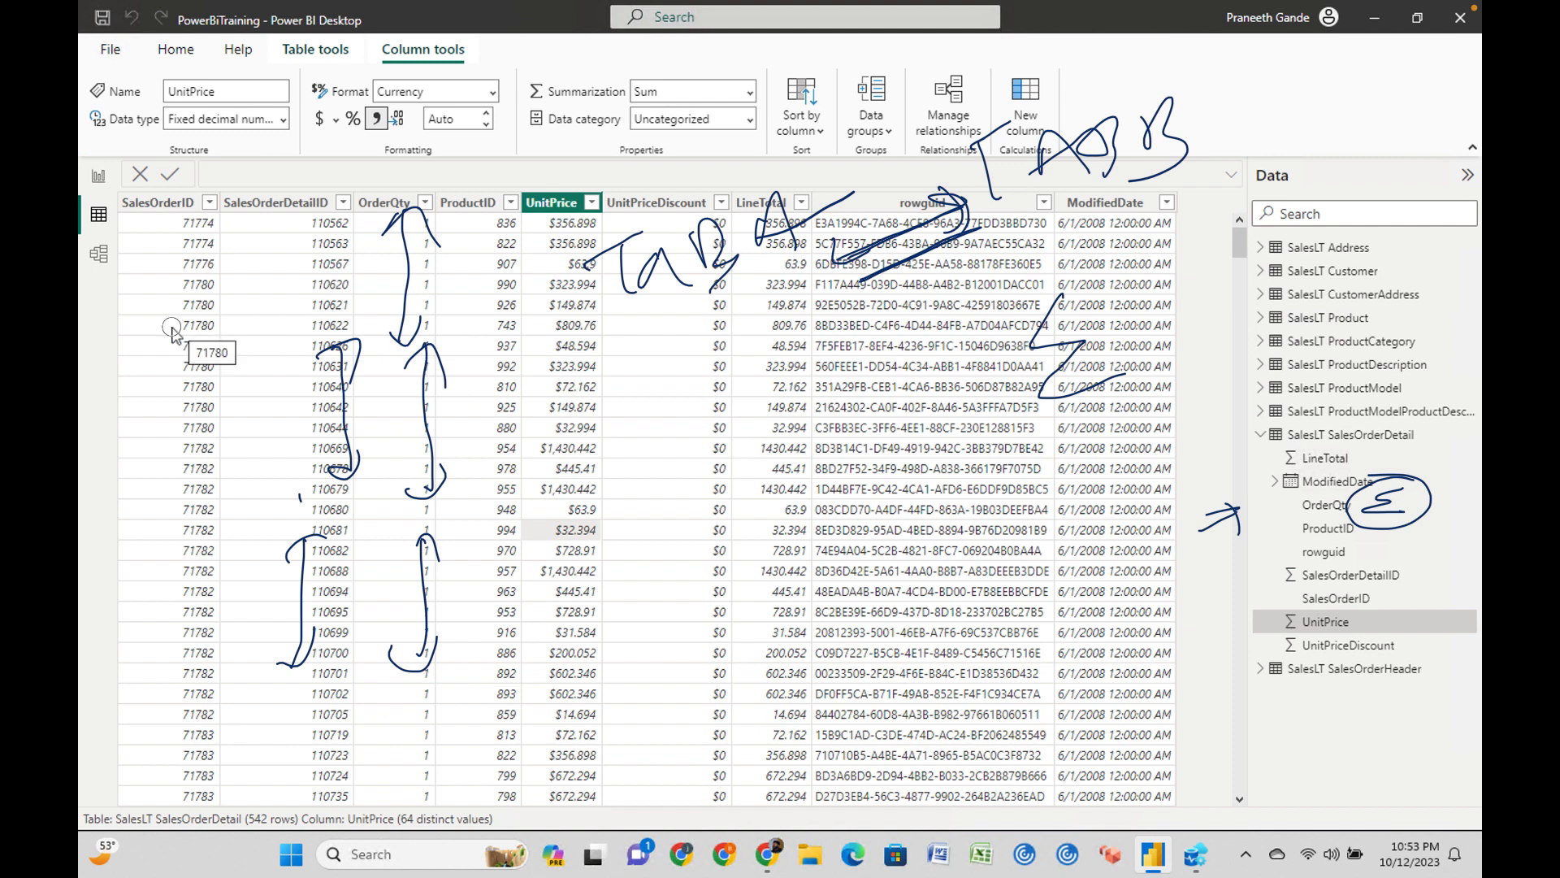
click(167, 534)
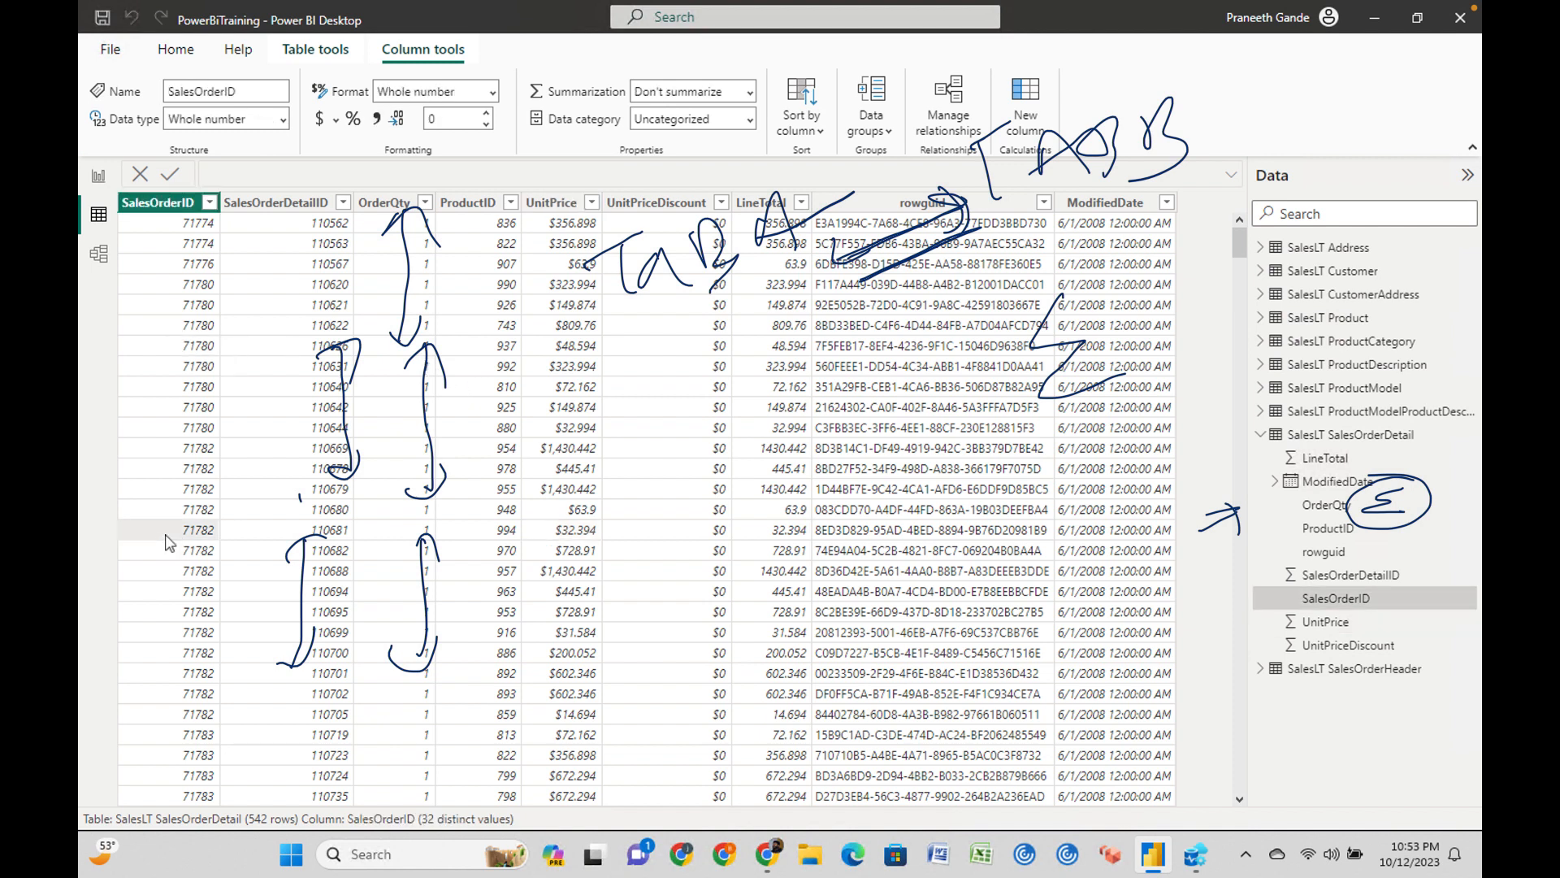
key(Escape)
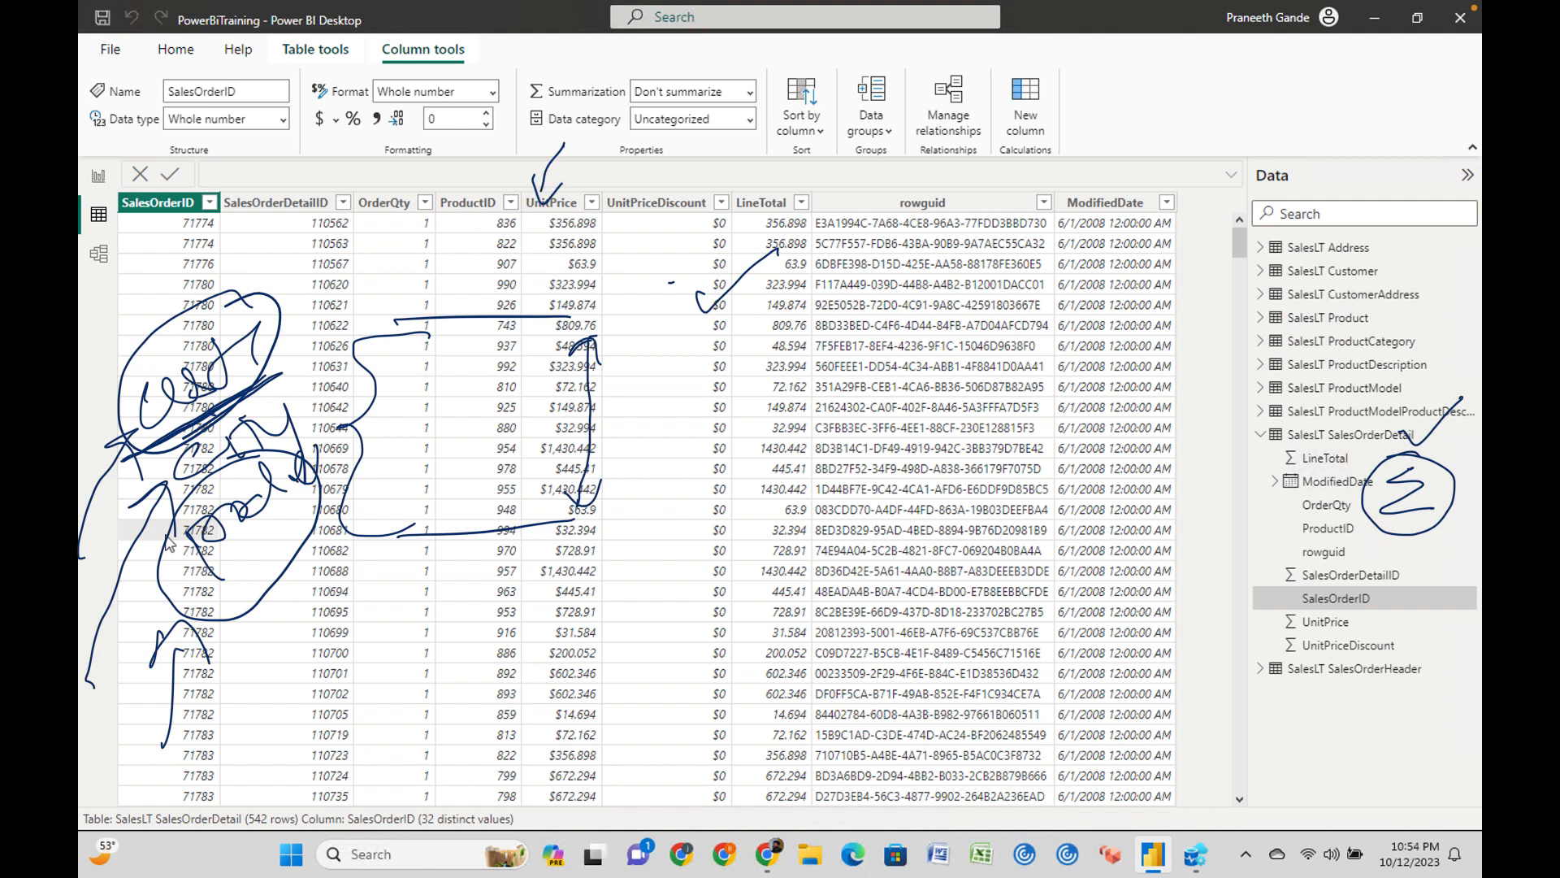
click(94, 179)
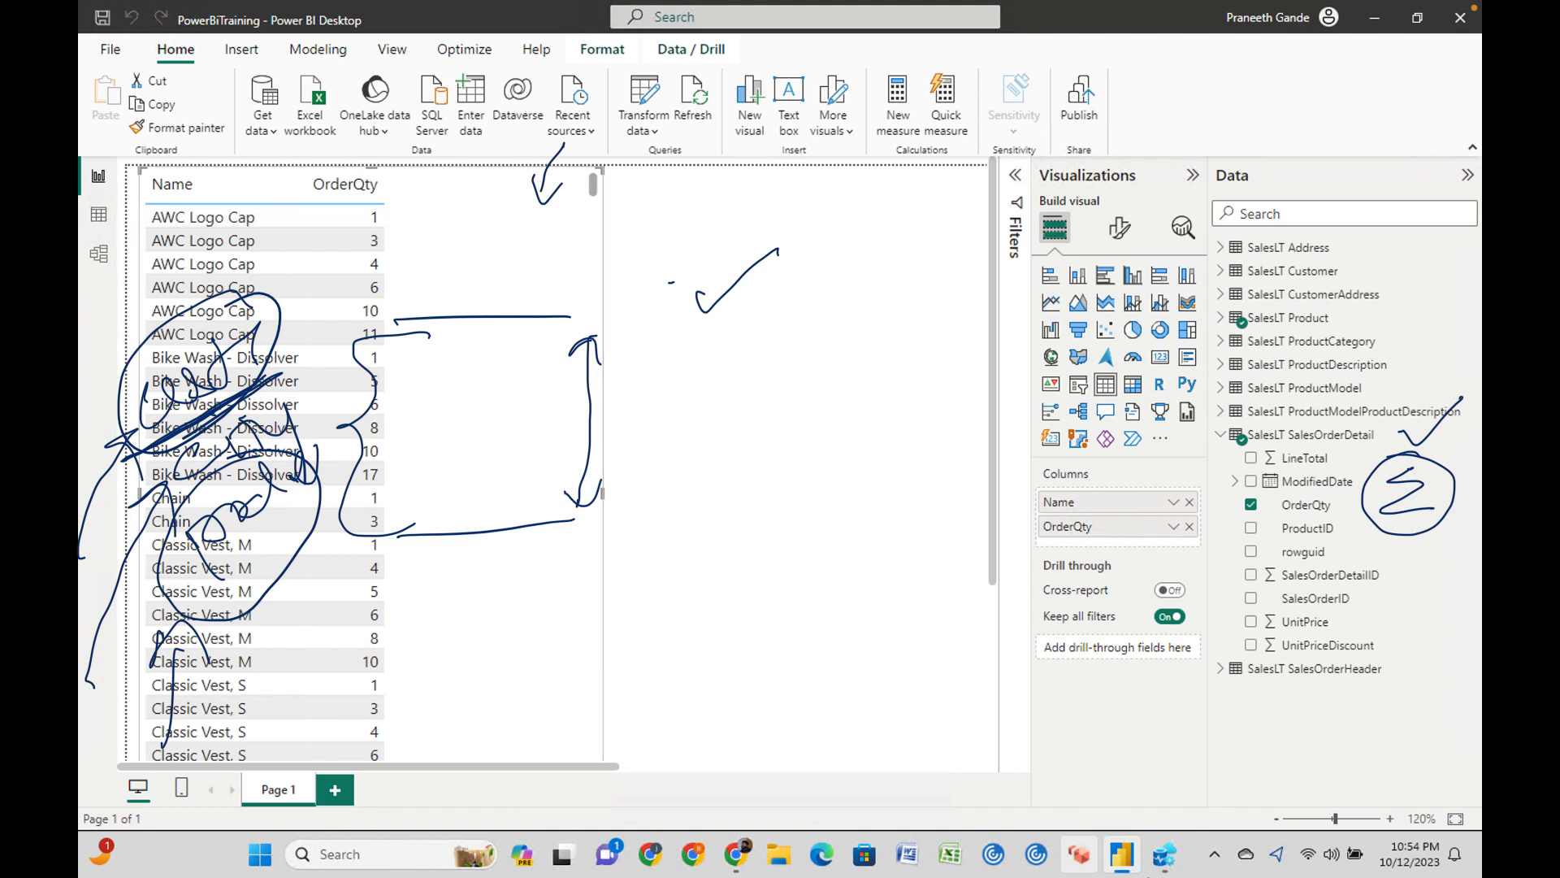
Bring Azure Data Studio forward and draw a circled sigma sum sign beside the queries.
mouse_move(1165, 854)
click(1134, 754)
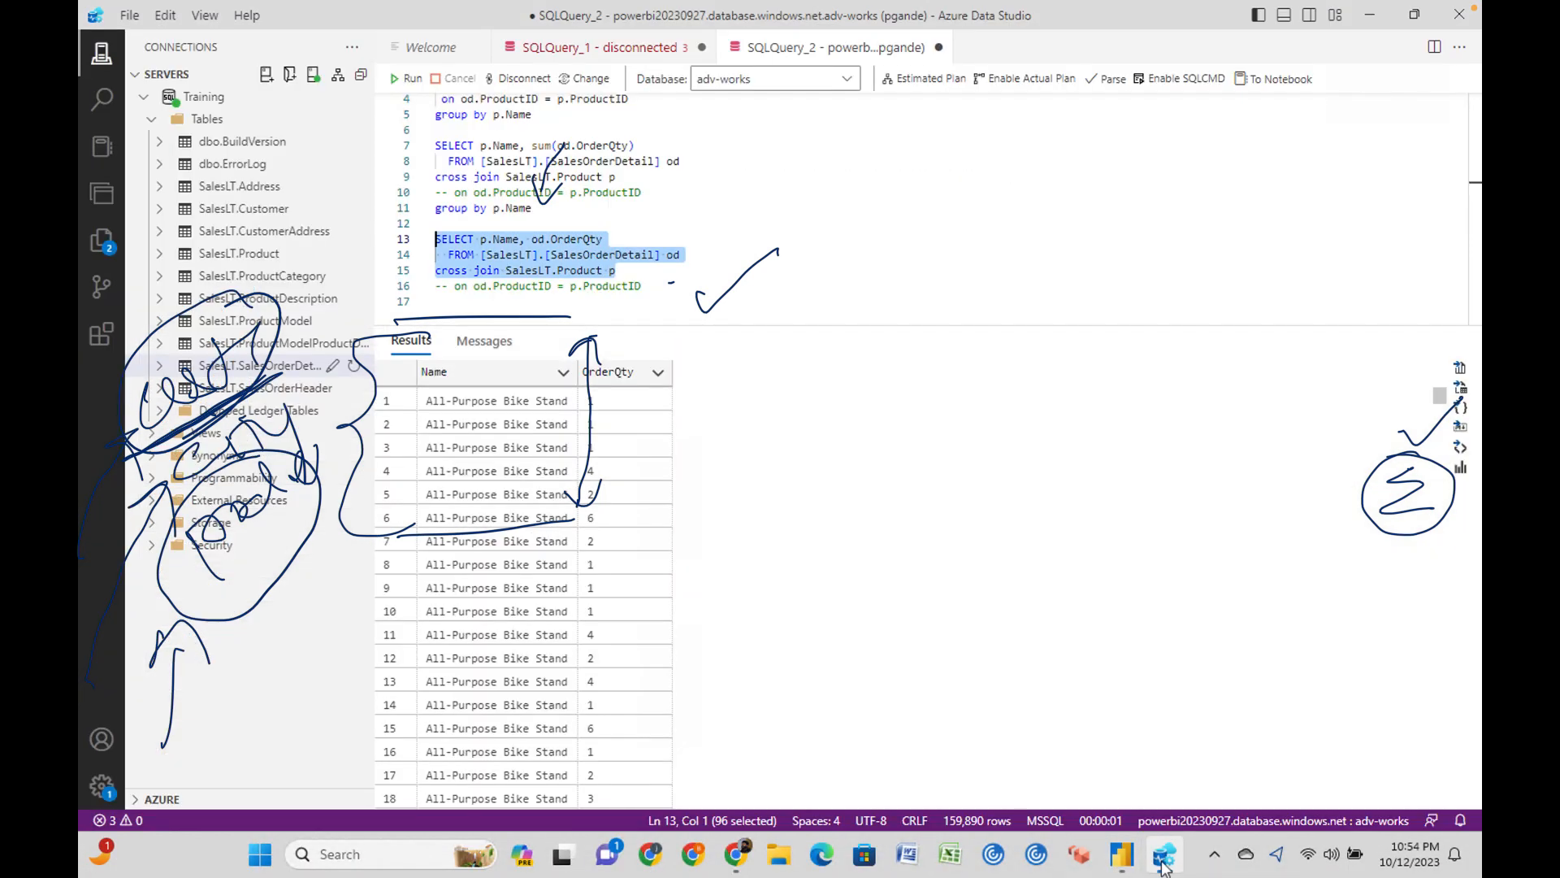
click(629, 131)
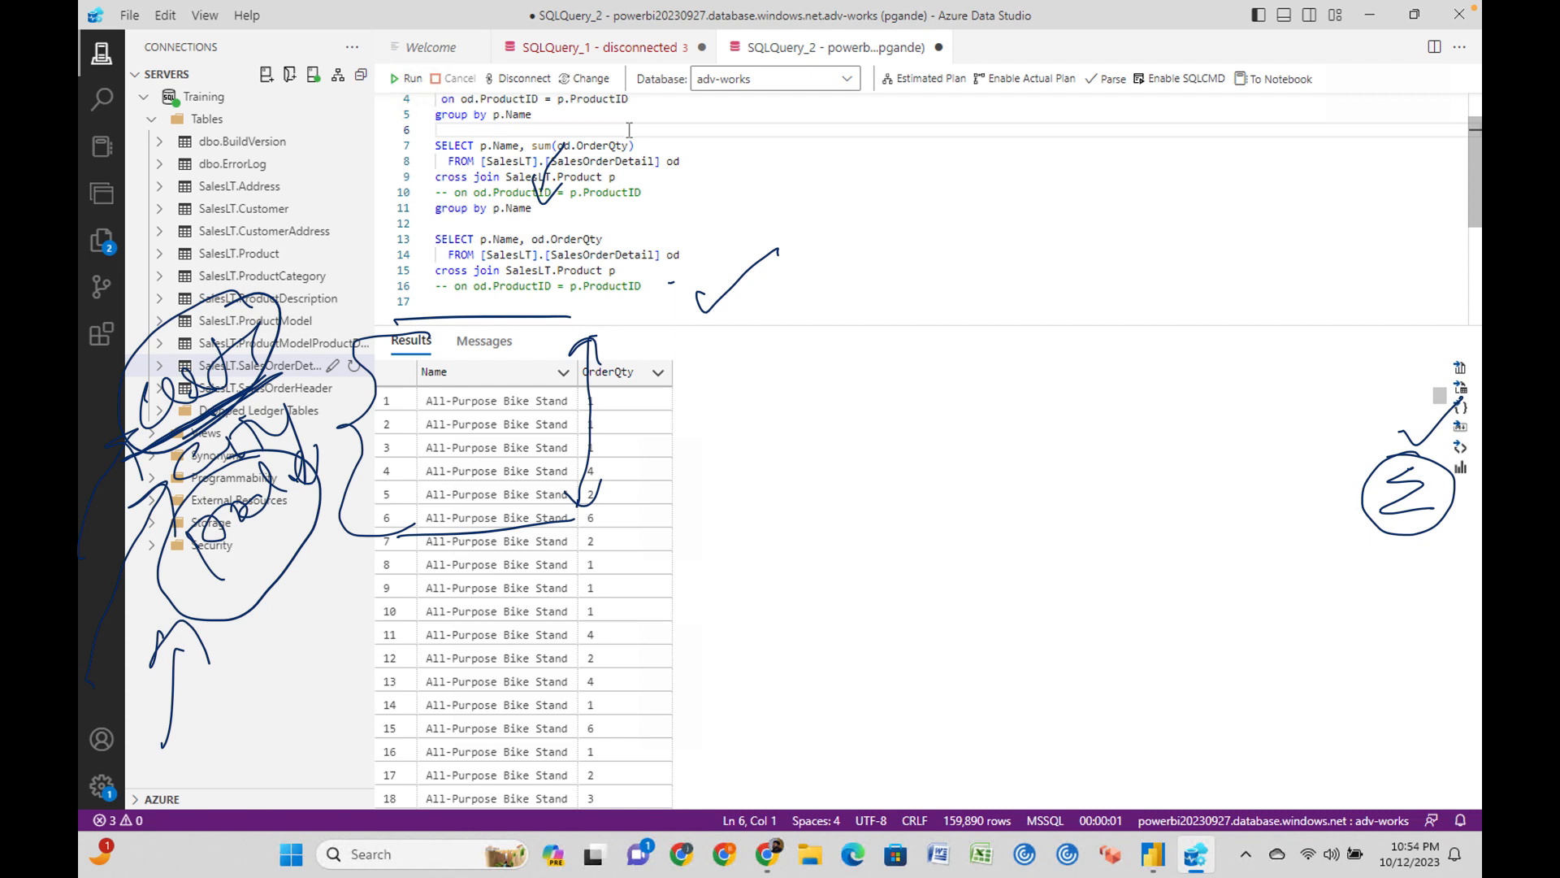
scroll(629, 130, up, 1)
drag(642, 100, 538, 101)
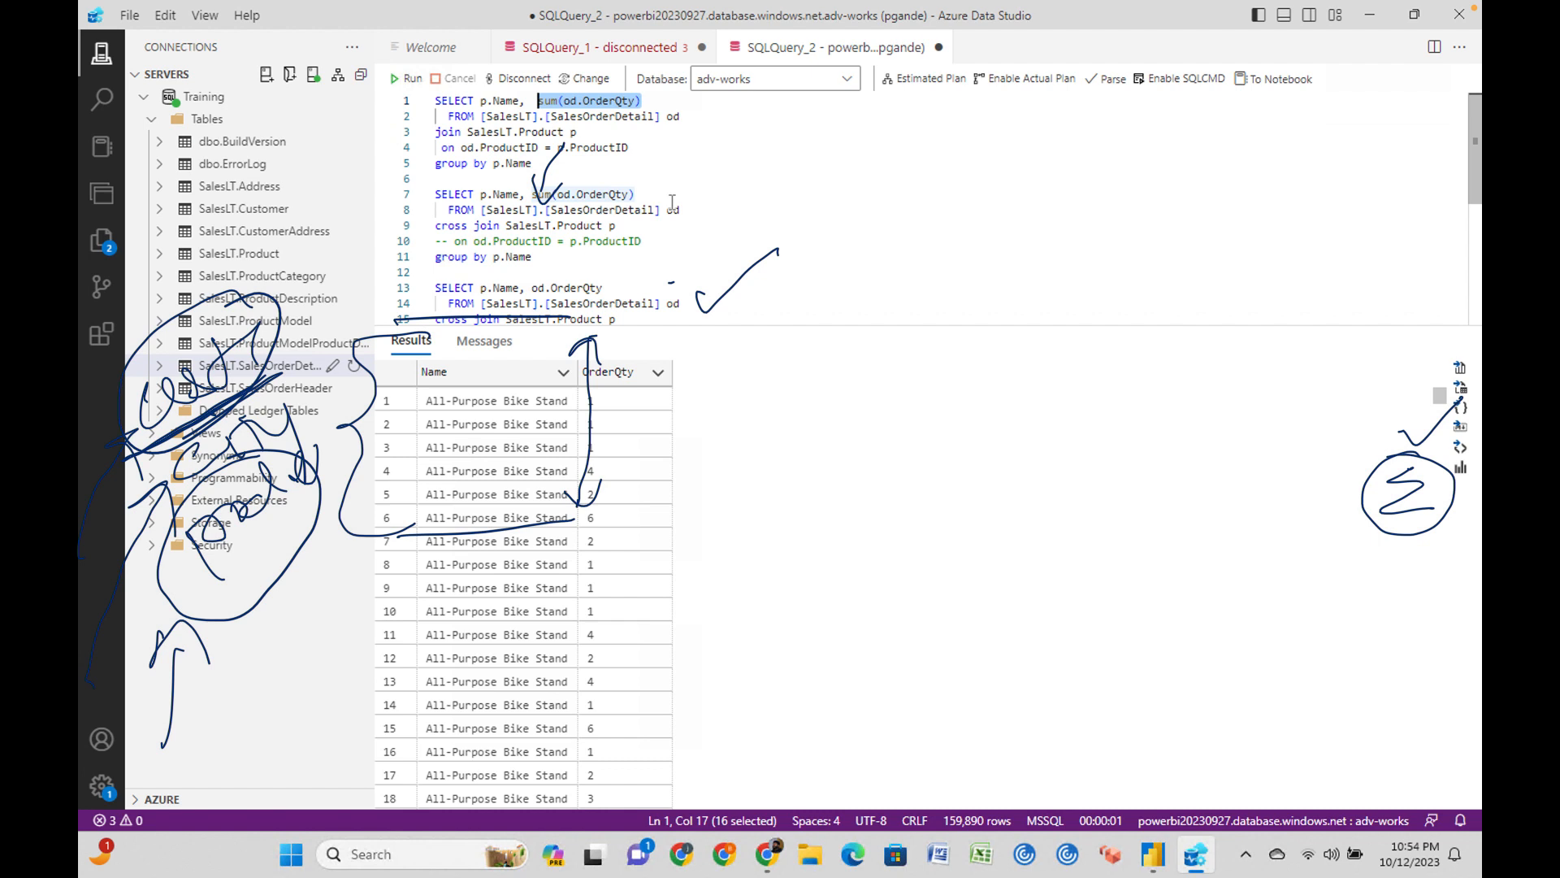
key(Escape)
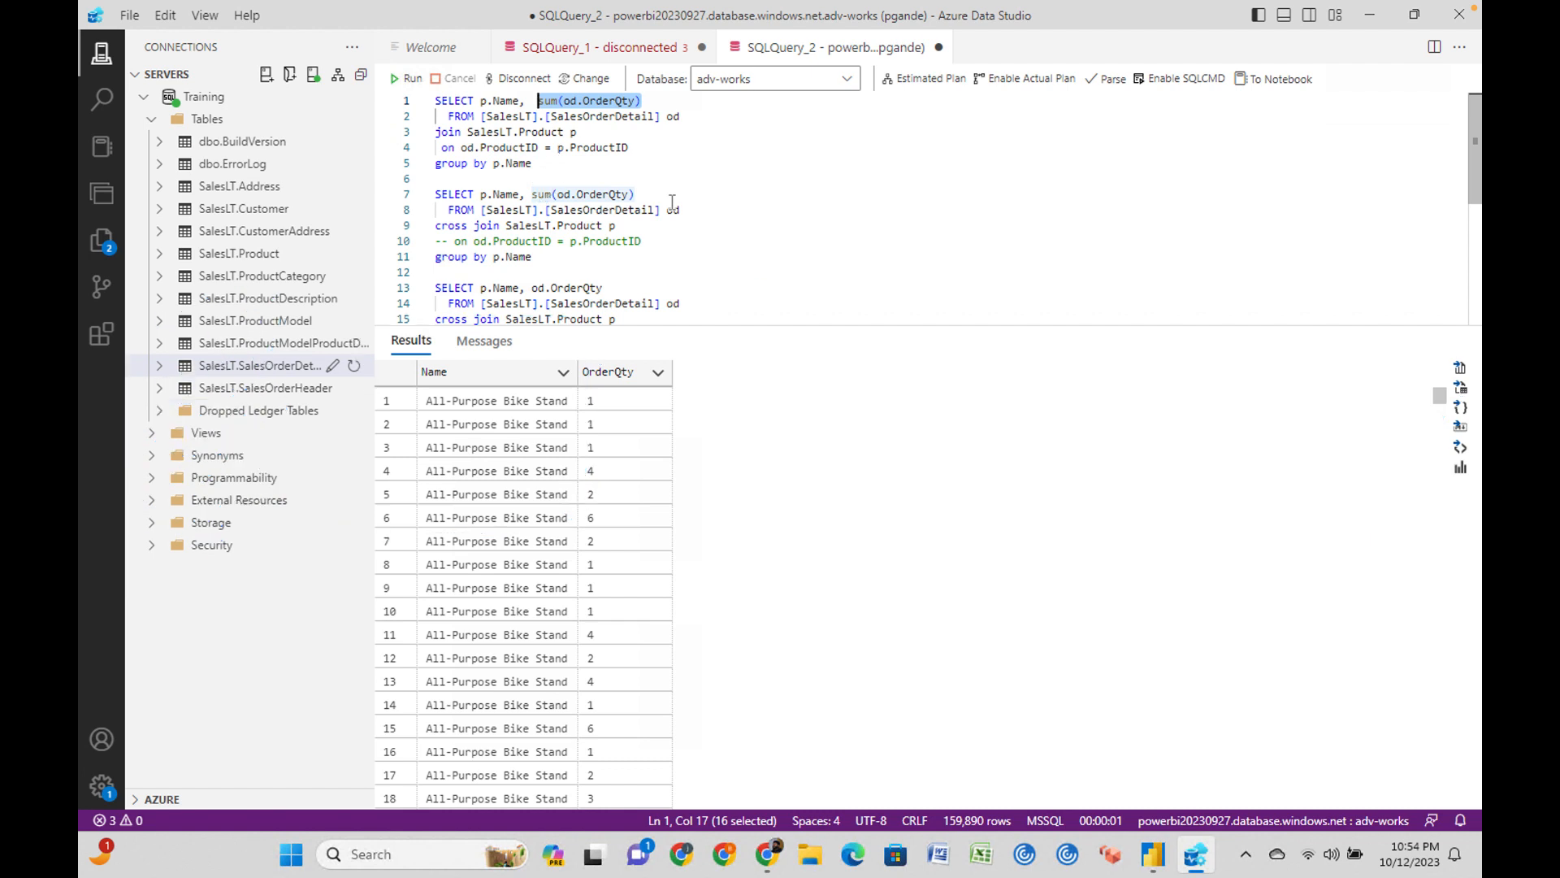
mouse_move(1145, 175)
mouse_down()
mouse_move(1068, 205)
mouse_move(1073, 240)
mouse_move(1158, 243)
mouse_up()
drag(1122, 141, 1279, 143)
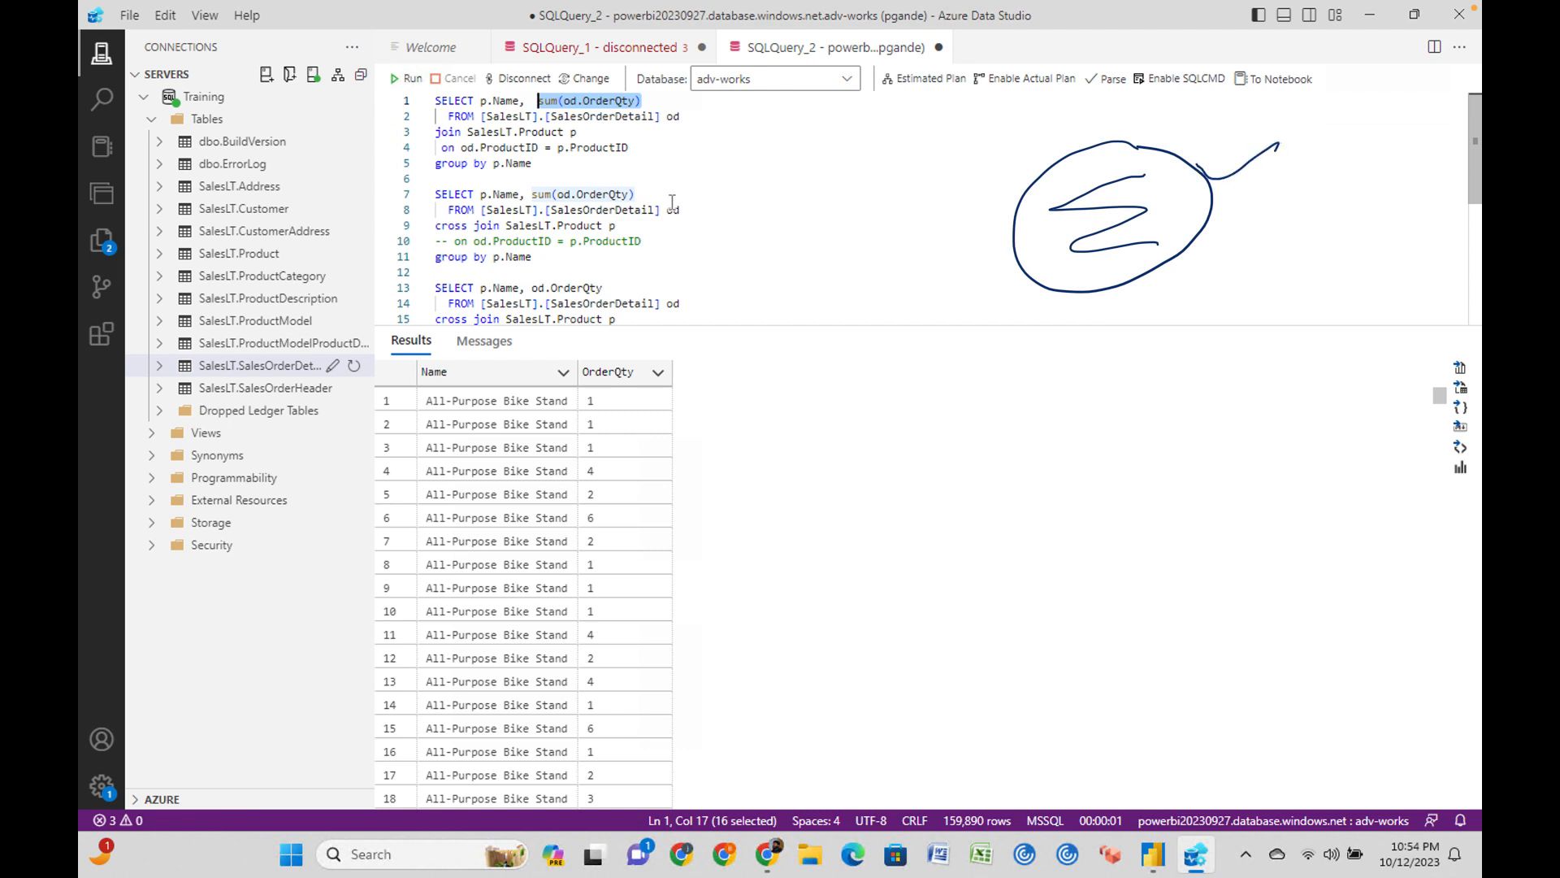
Highlight sum(od.OrderQty), p.Name and the group by p.Name clause in the first query.
click(591, 116)
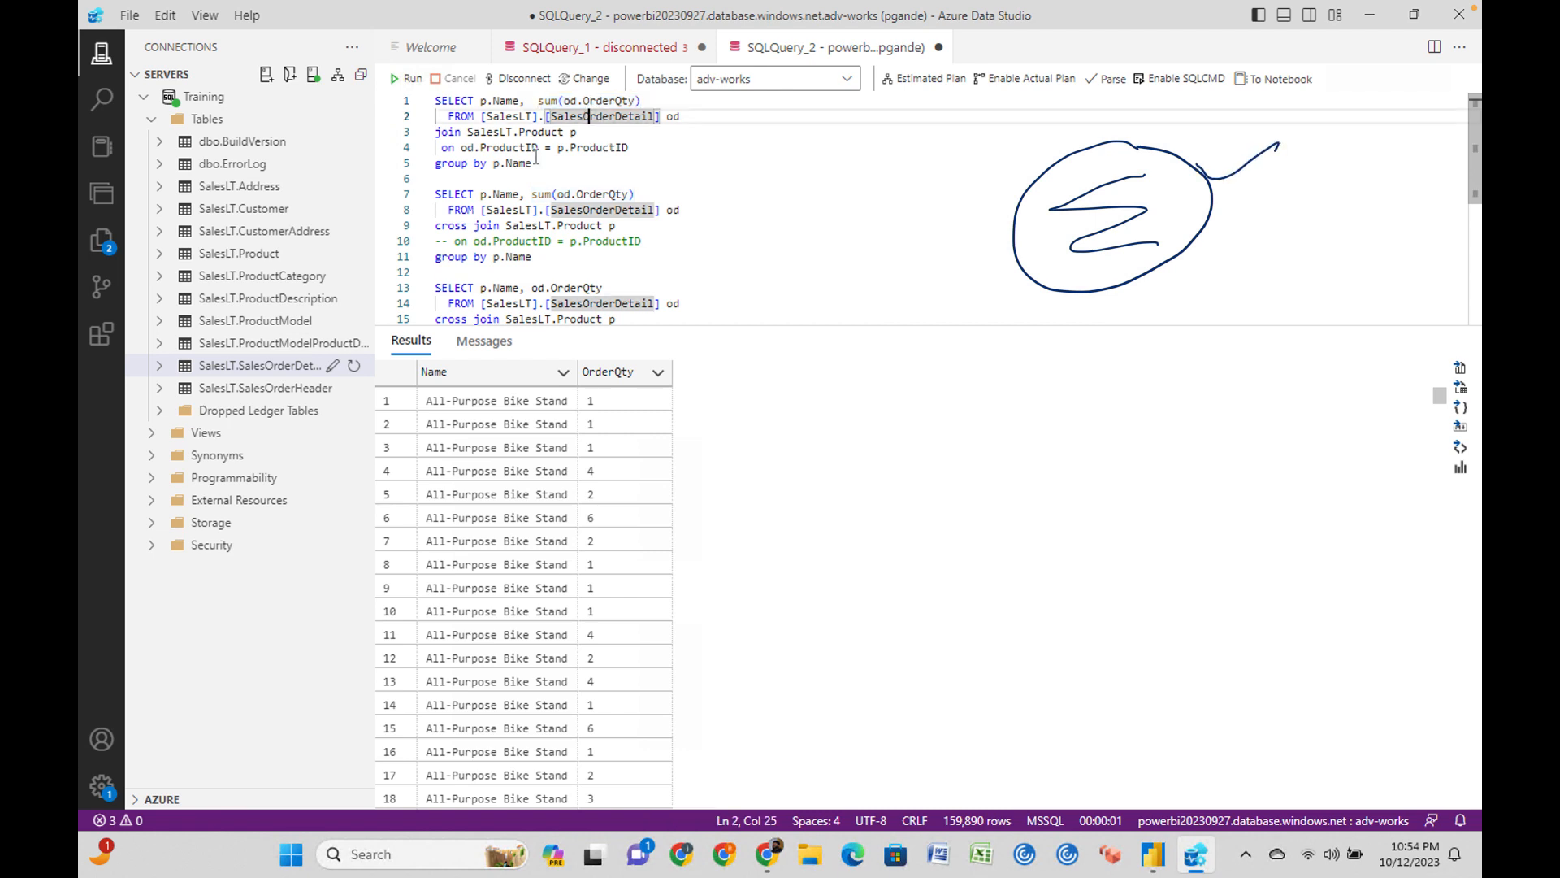
click(543, 162)
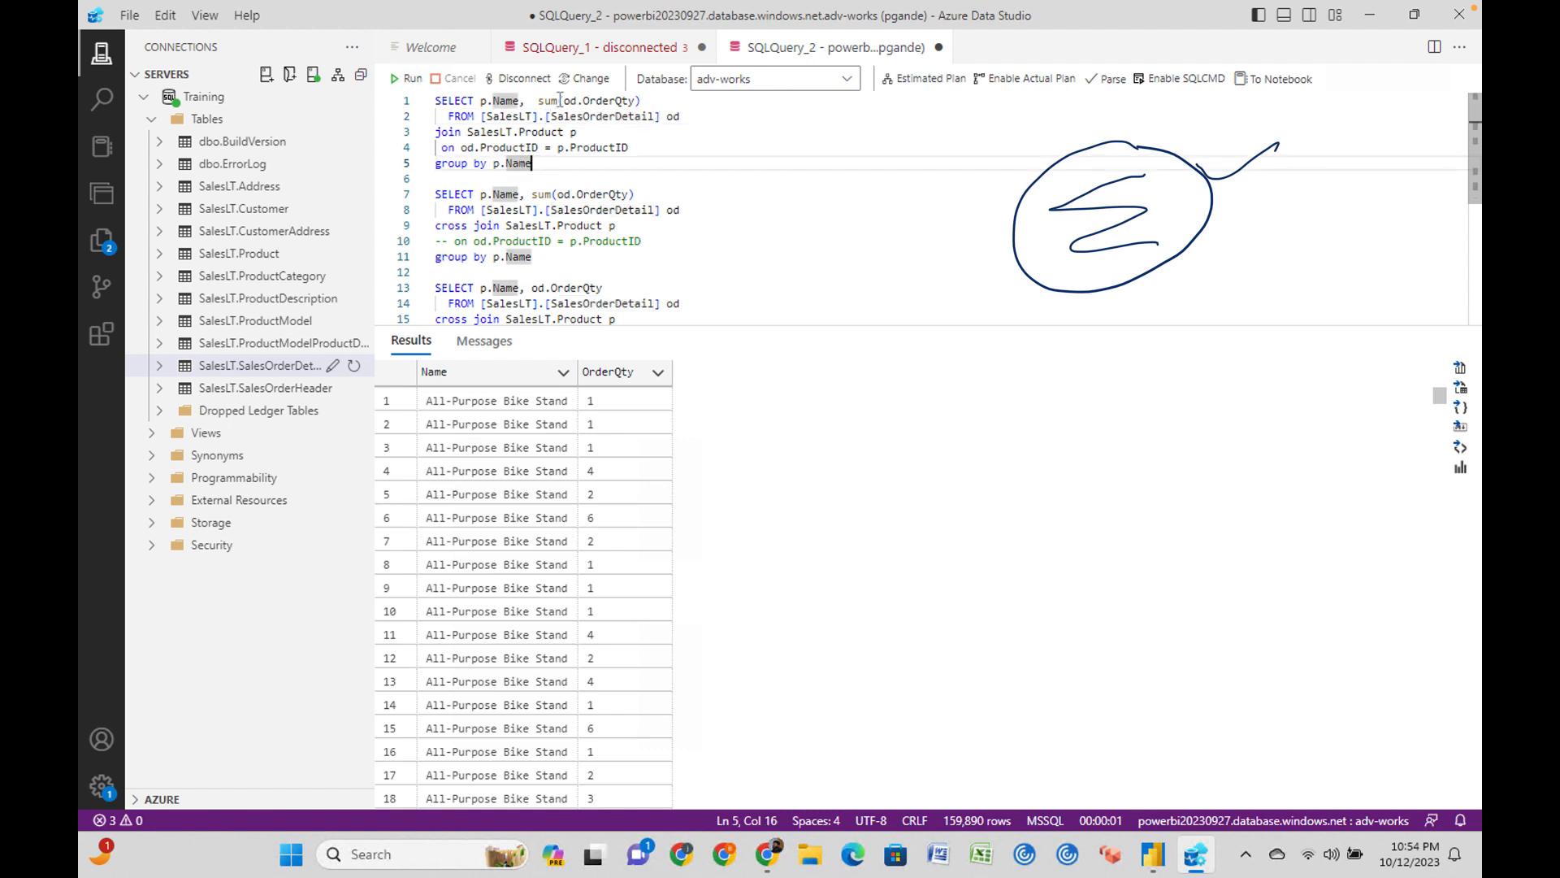
drag(565, 100, 639, 99)
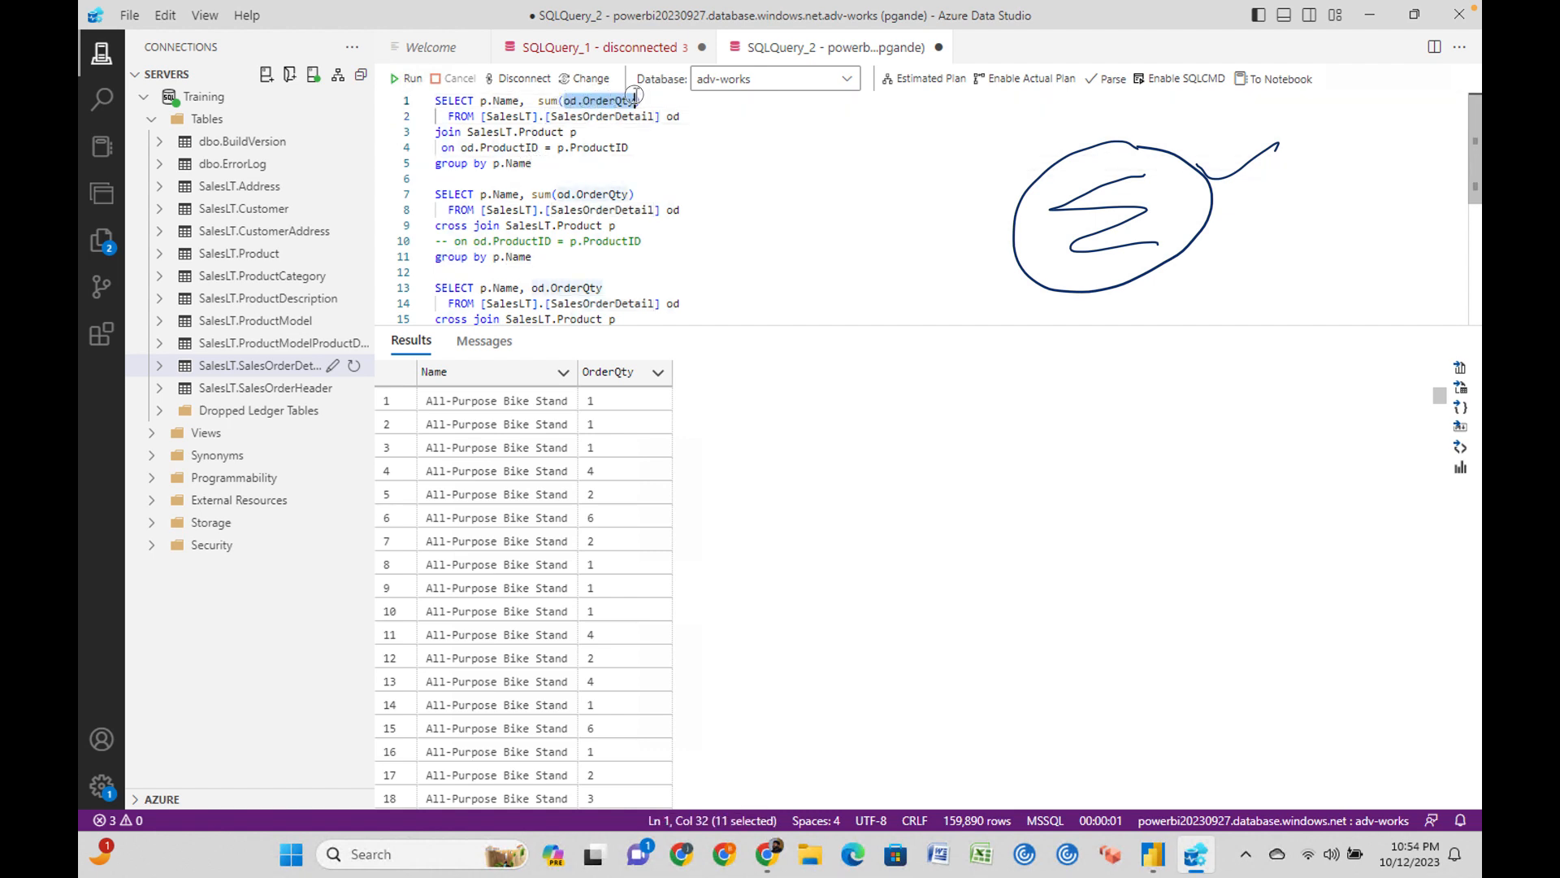
drag(538, 100, 653, 100)
drag(529, 101, 479, 101)
drag(532, 163, 491, 164)
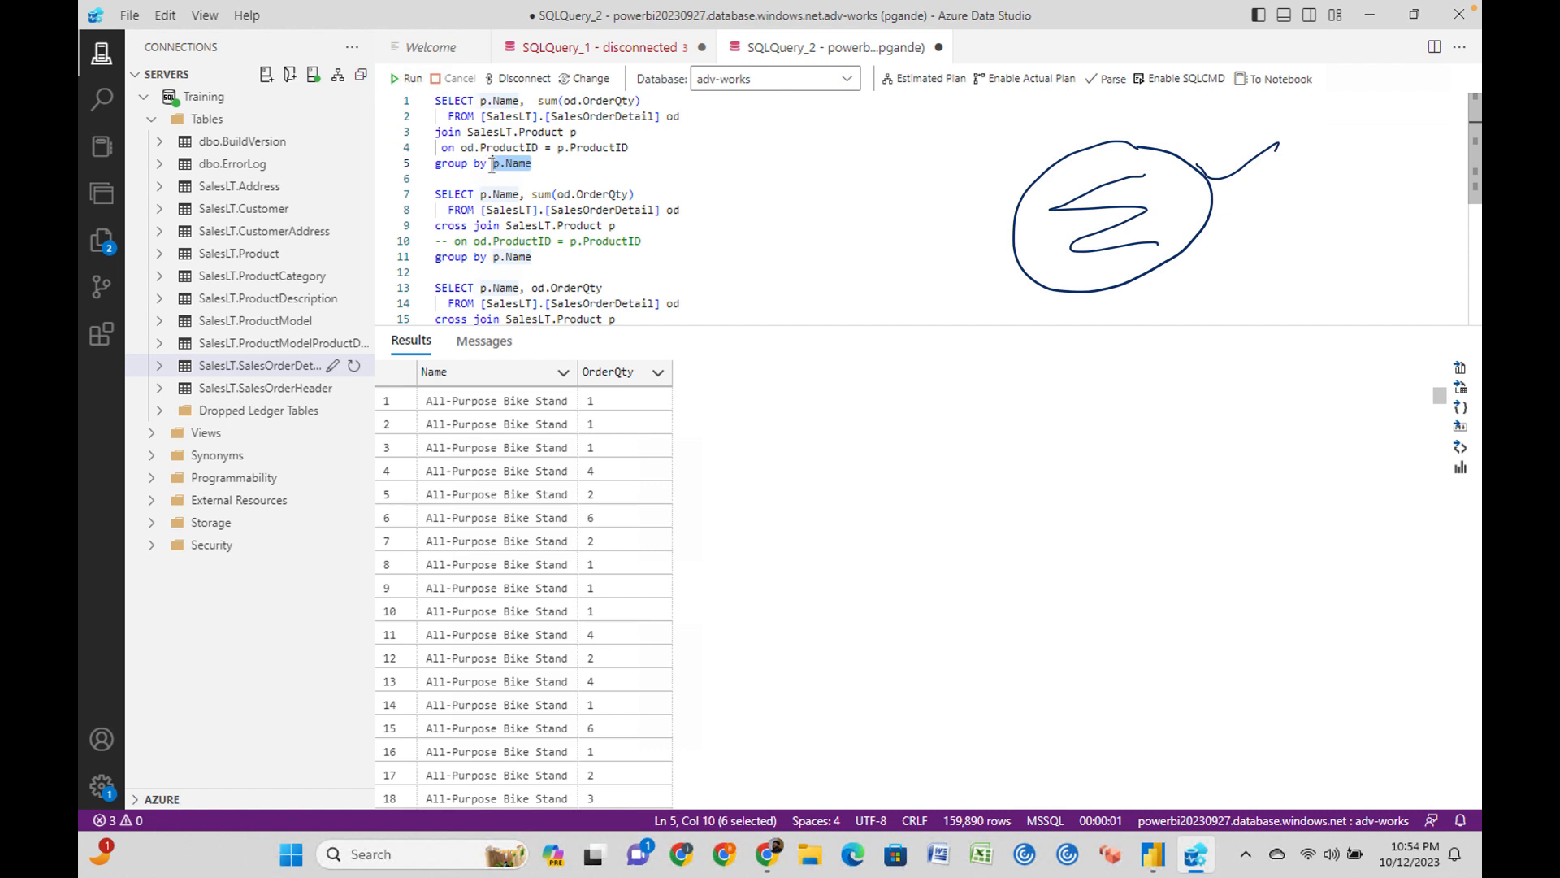
drag(643, 101, 549, 100)
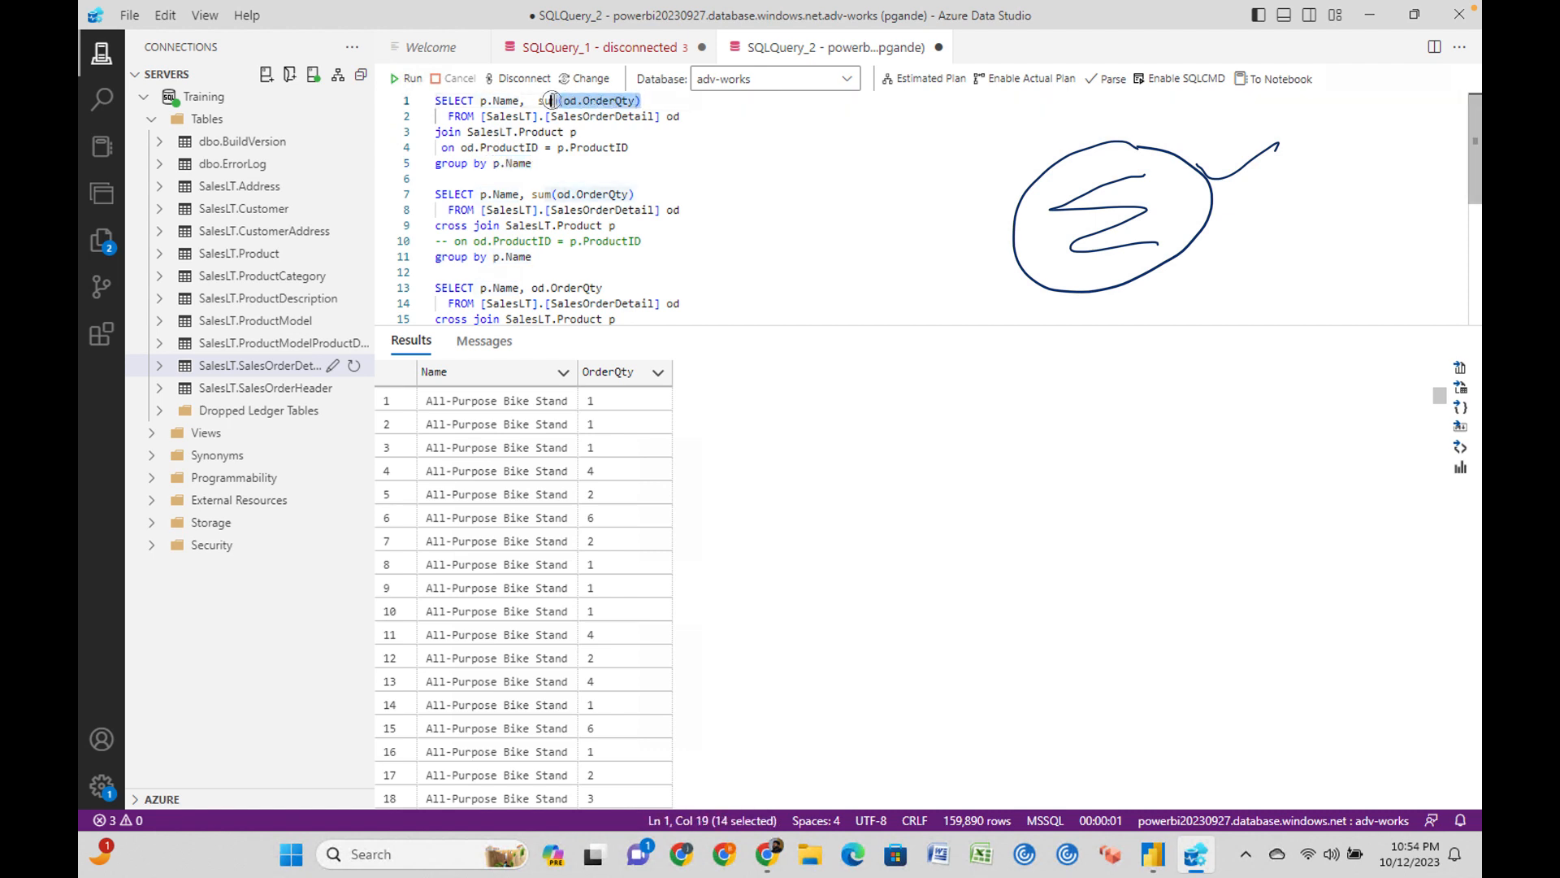
click(701, 115)
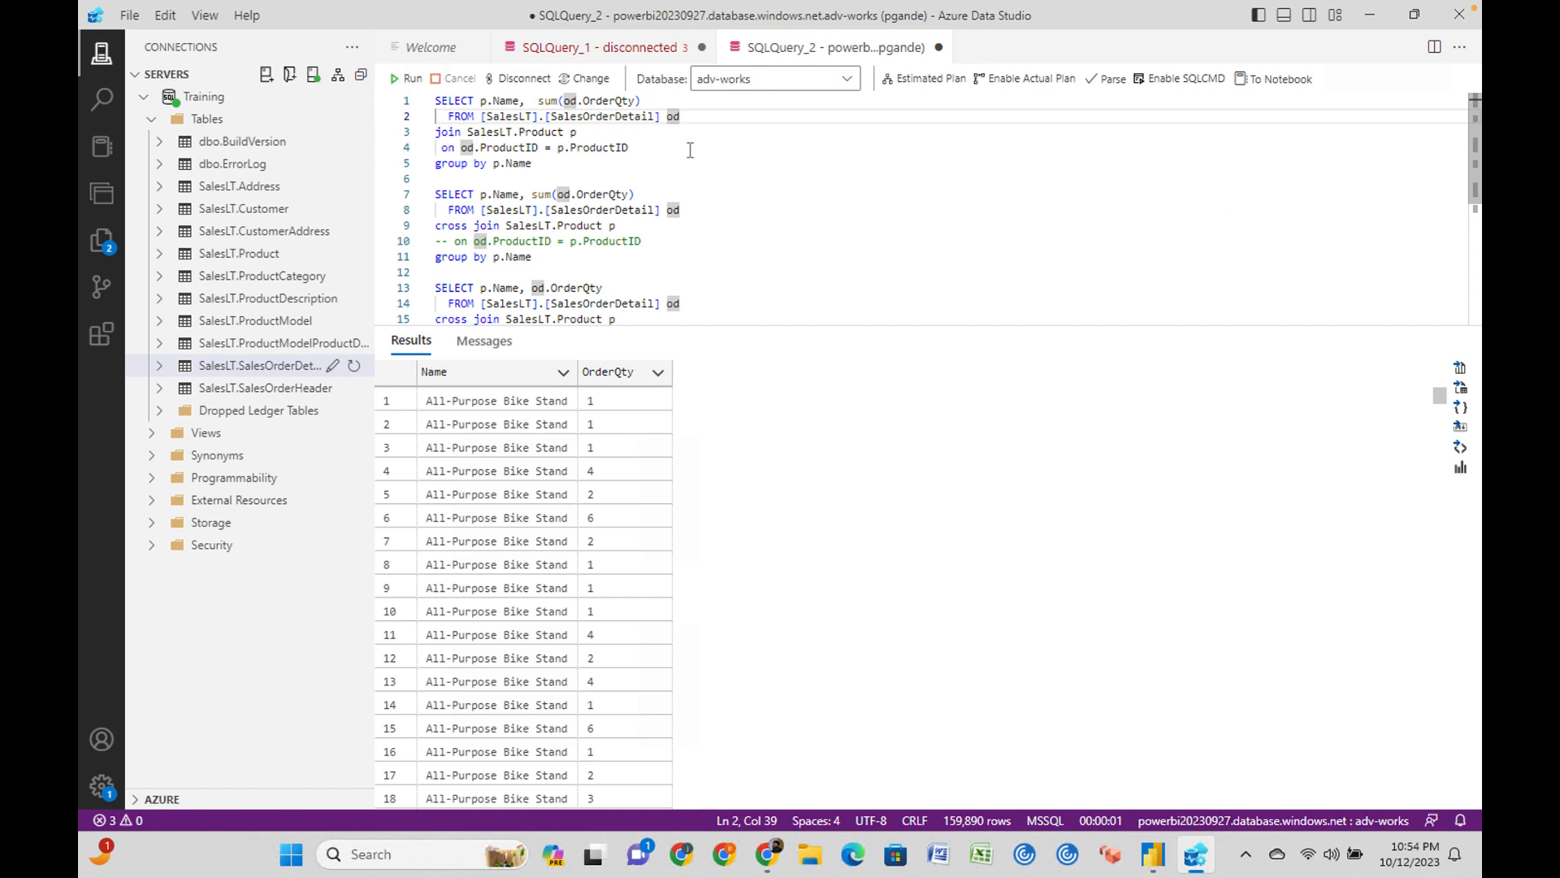
drag(610, 289, 531, 288)
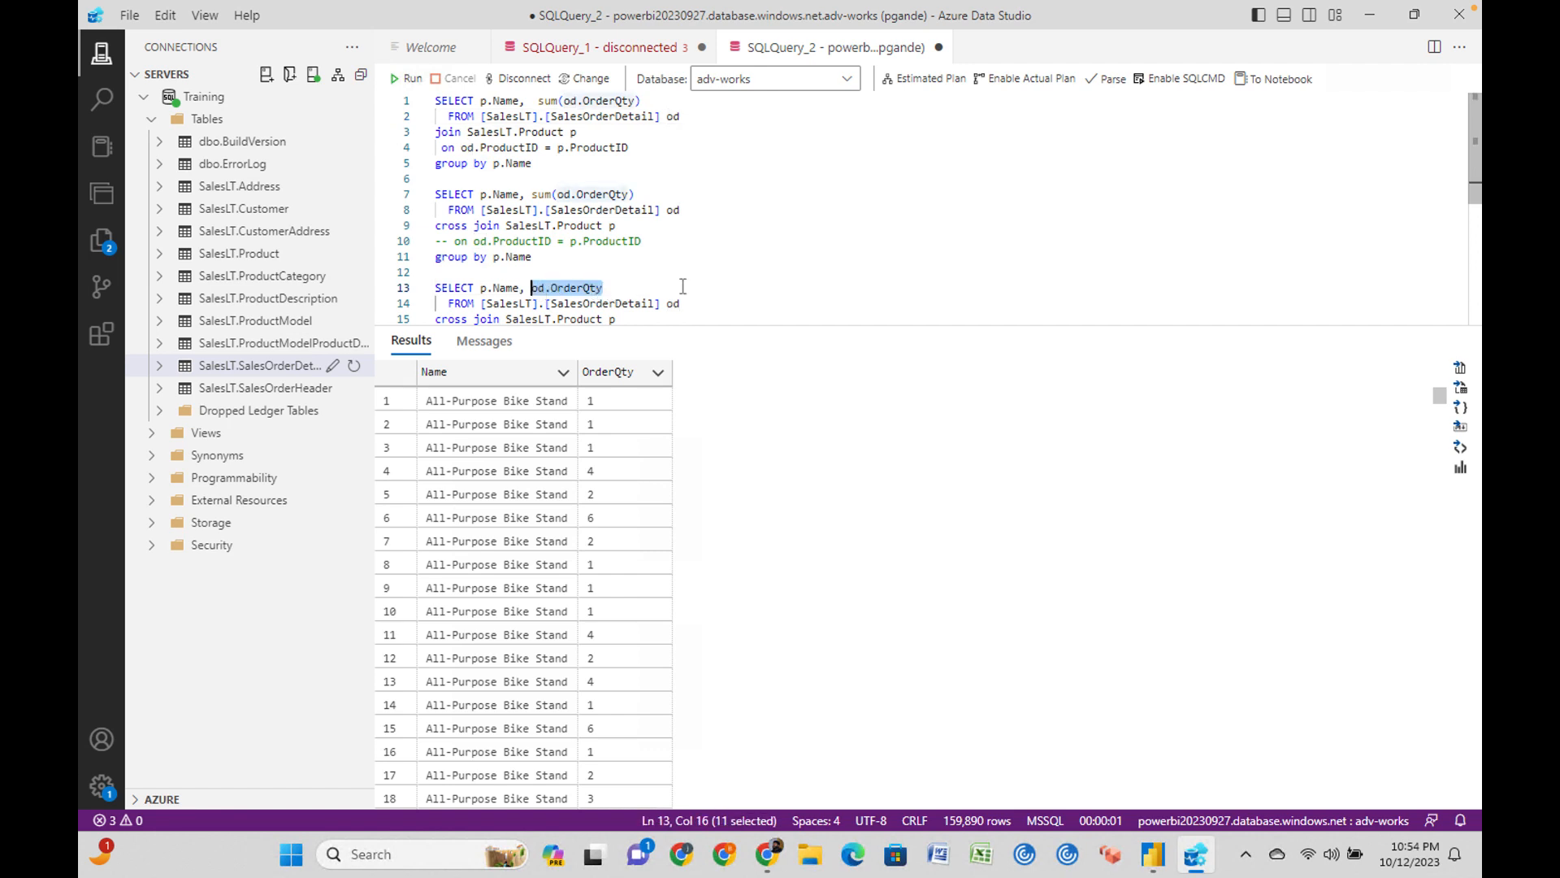
scroll(683, 286, down, 1)
scroll(532, 261, down, 2)
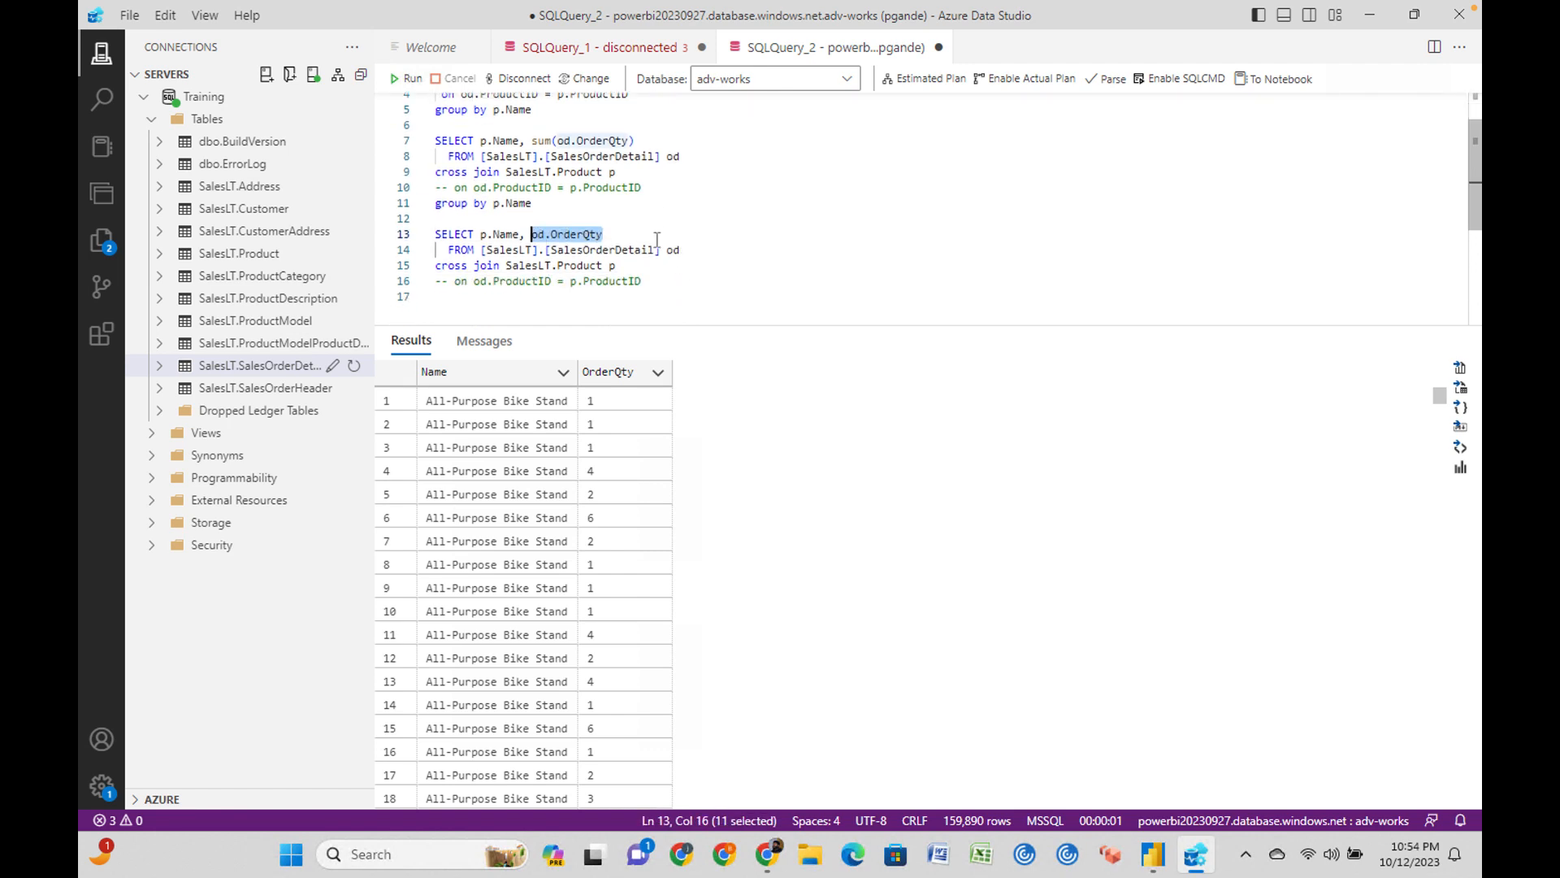
click(611, 251)
drag(646, 251, 433, 220)
click(698, 272)
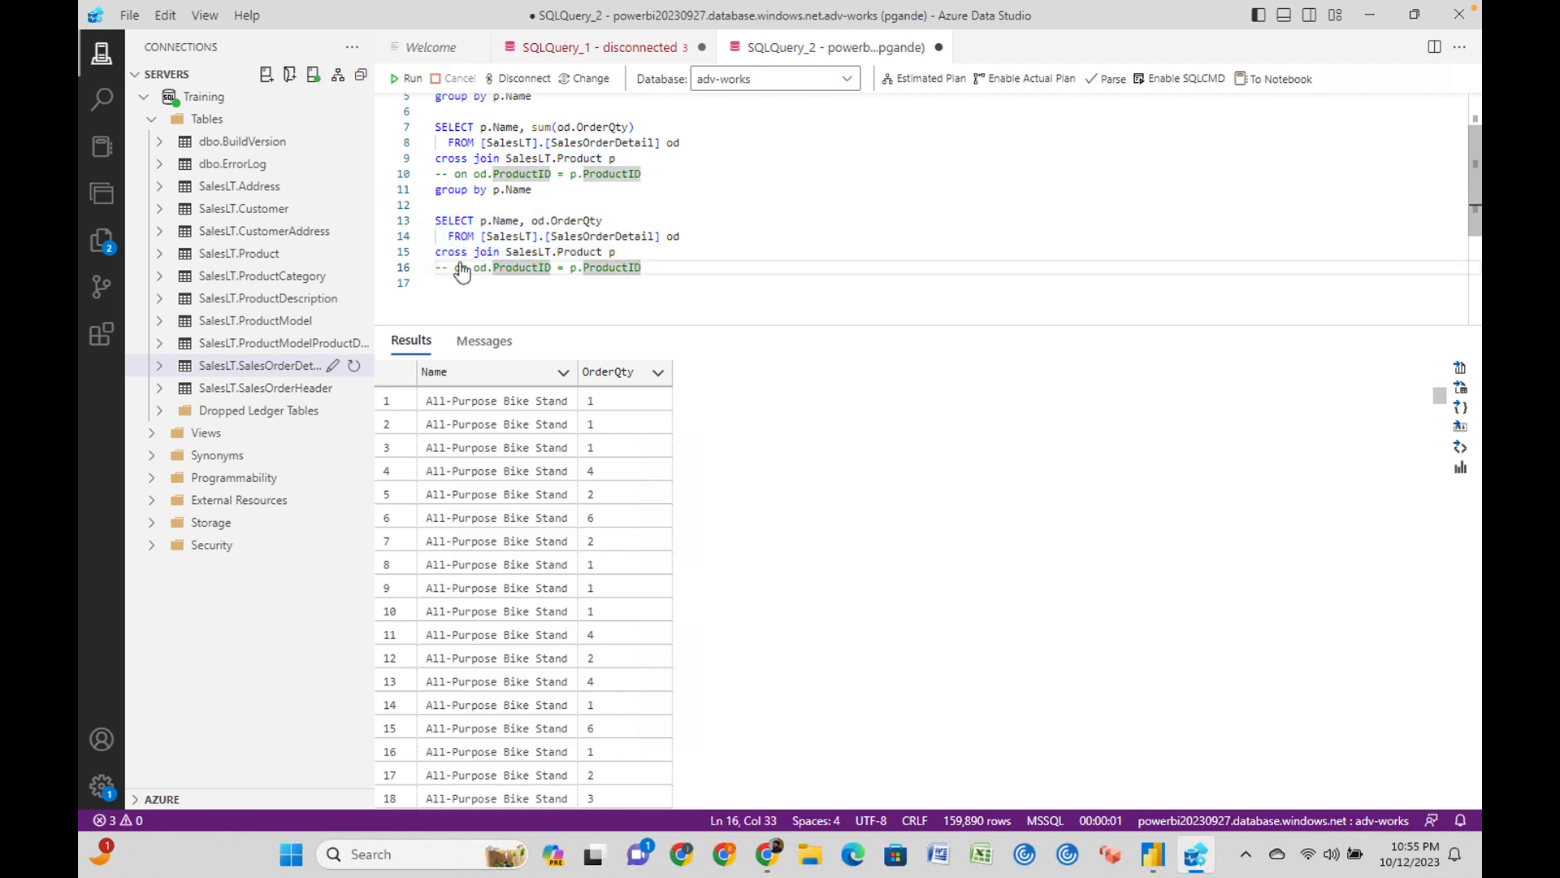
drag(436, 252, 532, 227)
scroll(605, 240, up, 1)
scroll(664, 234, up, 1)
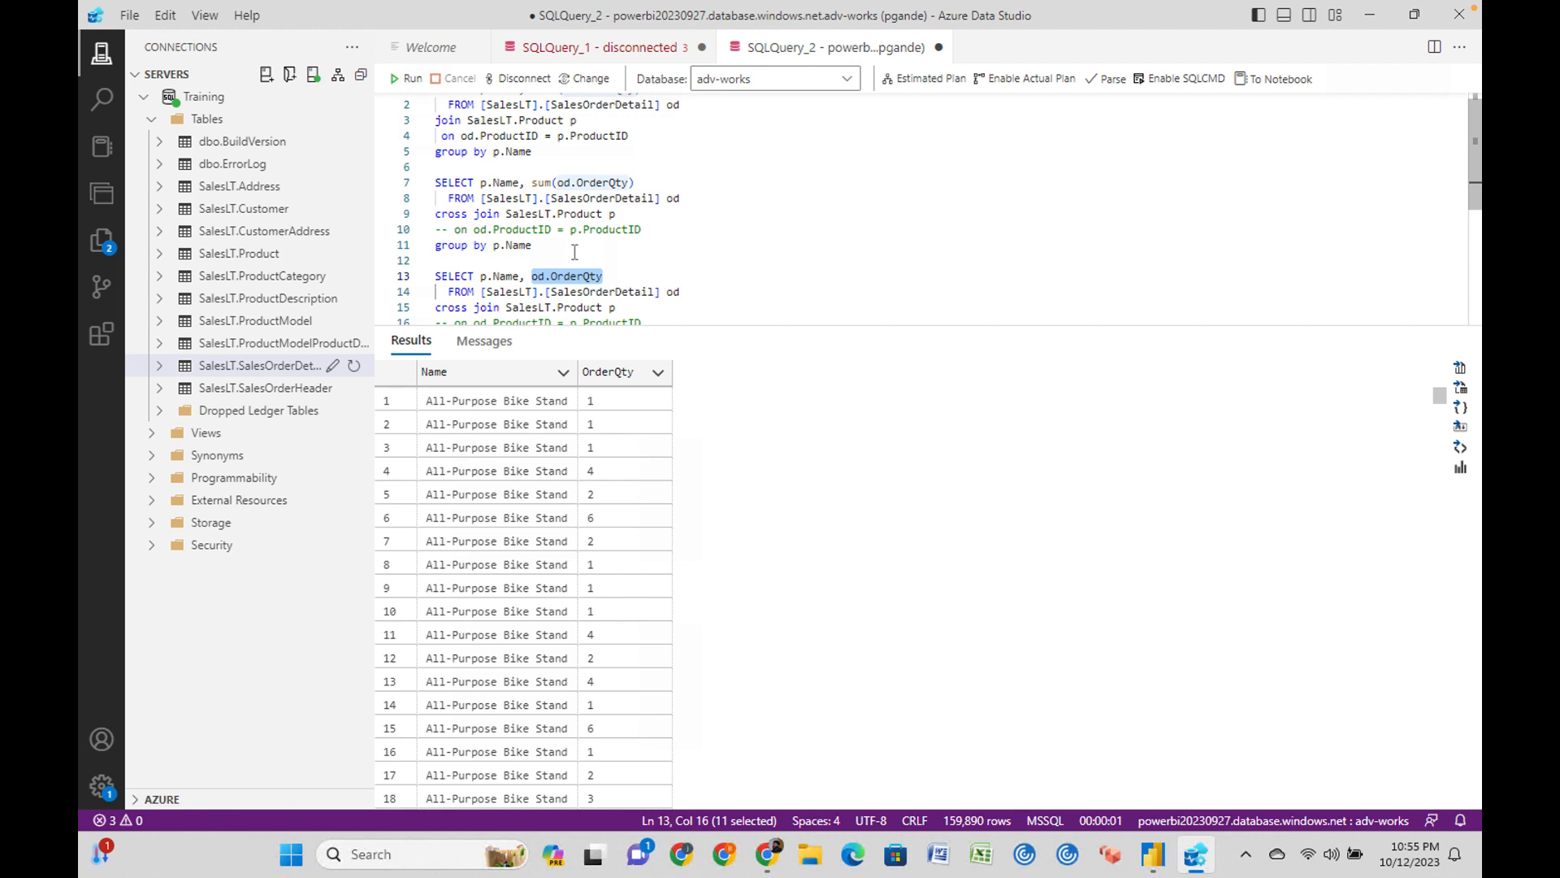
drag(841, 154, 909, 170)
mouse_move(951, 121)
mouse_down()
mouse_move(968, 167)
mouse_move(1154, 142)
mouse_up()
click(1003, 111)
drag(1235, 102, 1241, 124)
mouse_move(1266, 81)
mouse_down()
mouse_move(1262, 98)
mouse_move(1376, 83)
mouse_up()
mouse_move(1385, 69)
mouse_down()
mouse_move(1462, 61)
mouse_move(1474, 86)
mouse_up()
mouse_move(896, 215)
mouse_down()
mouse_move(923, 281)
mouse_move(1000, 274)
mouse_up()
mouse_move(990, 243)
mouse_down()
mouse_move(1028, 242)
mouse_move(1008, 268)
mouse_up()
mouse_move(1061, 236)
mouse_down()
mouse_move(1064, 261)
mouse_move(1089, 238)
mouse_move(1129, 254)
mouse_move(1259, 212)
mouse_move(1343, 157)
mouse_up()
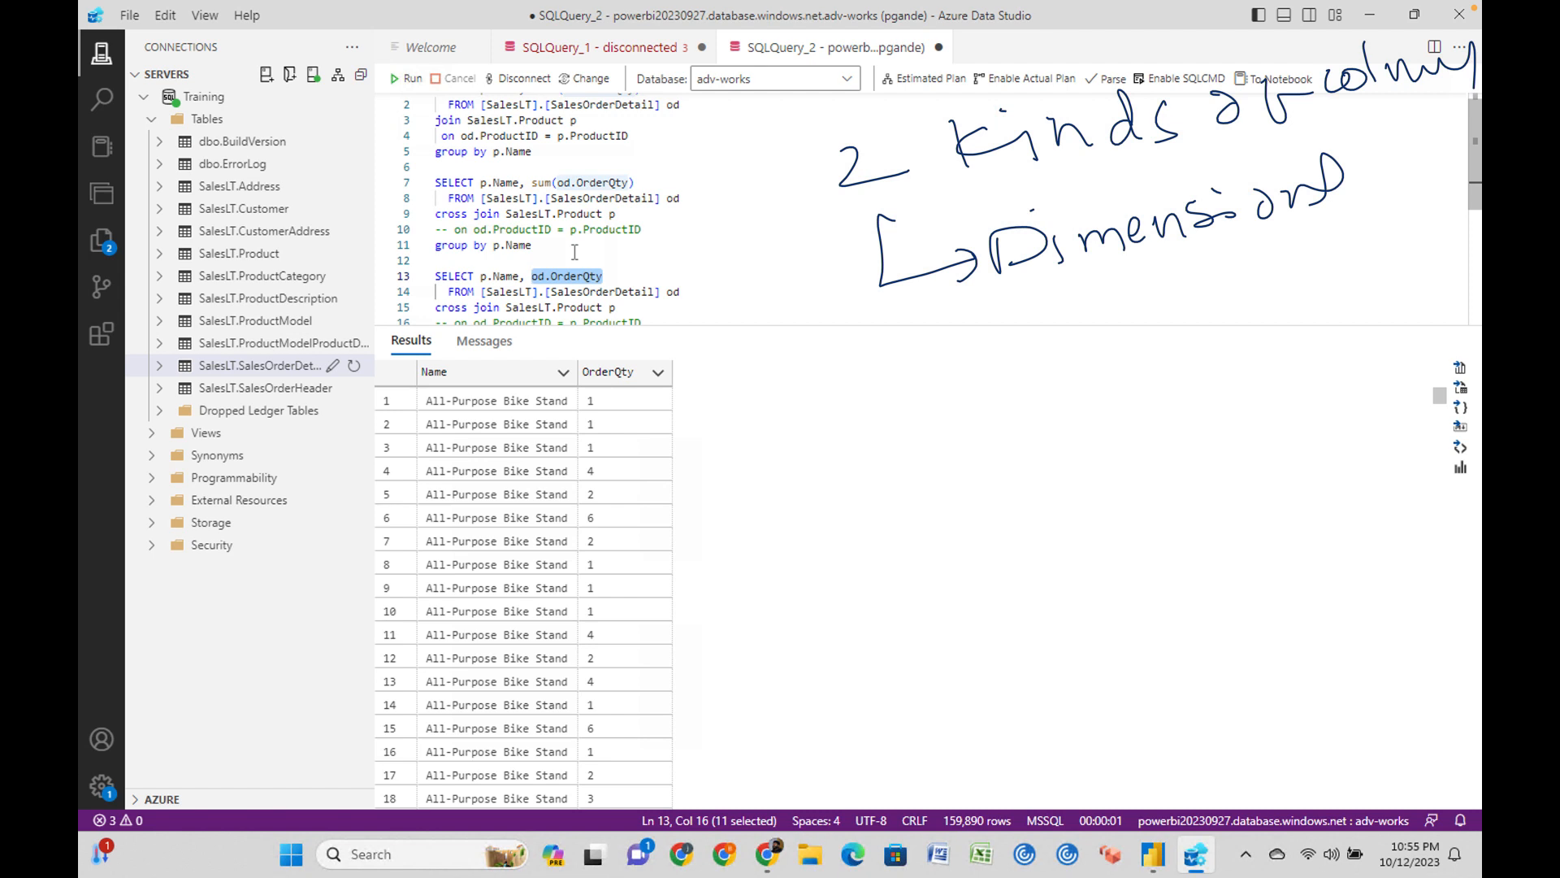
mouse_move(894, 295)
mouse_down()
mouse_move(931, 404)
mouse_move(994, 384)
mouse_up()
drag(972, 358, 987, 397)
mouse_move(1047, 351)
mouse_down()
mouse_move(1053, 379)
mouse_move(1081, 335)
mouse_move(1071, 351)
mouse_up()
mouse_move(1093, 356)
mouse_down()
mouse_move(1121, 374)
mouse_move(1195, 338)
mouse_up()
mouse_move(1195, 326)
mouse_down()
mouse_move(1194, 356)
mouse_move(1213, 323)
mouse_up()
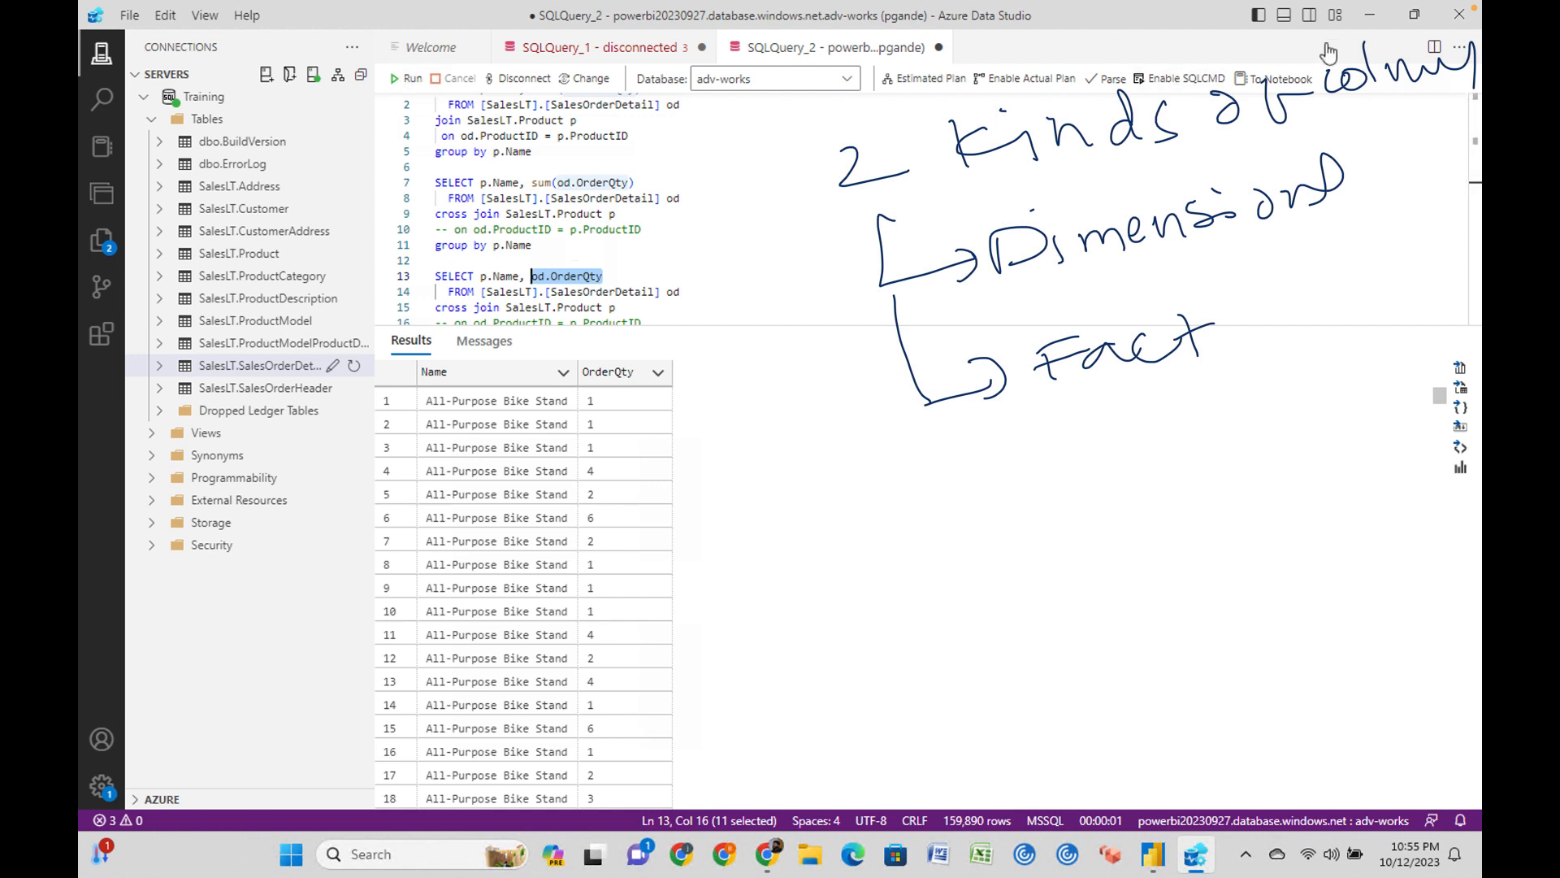
In Power BI's Table view, inspect each SalesOrderDetail column from SalesOrderDetailID to rowguid, ending on UnitPrice.
click(1154, 853)
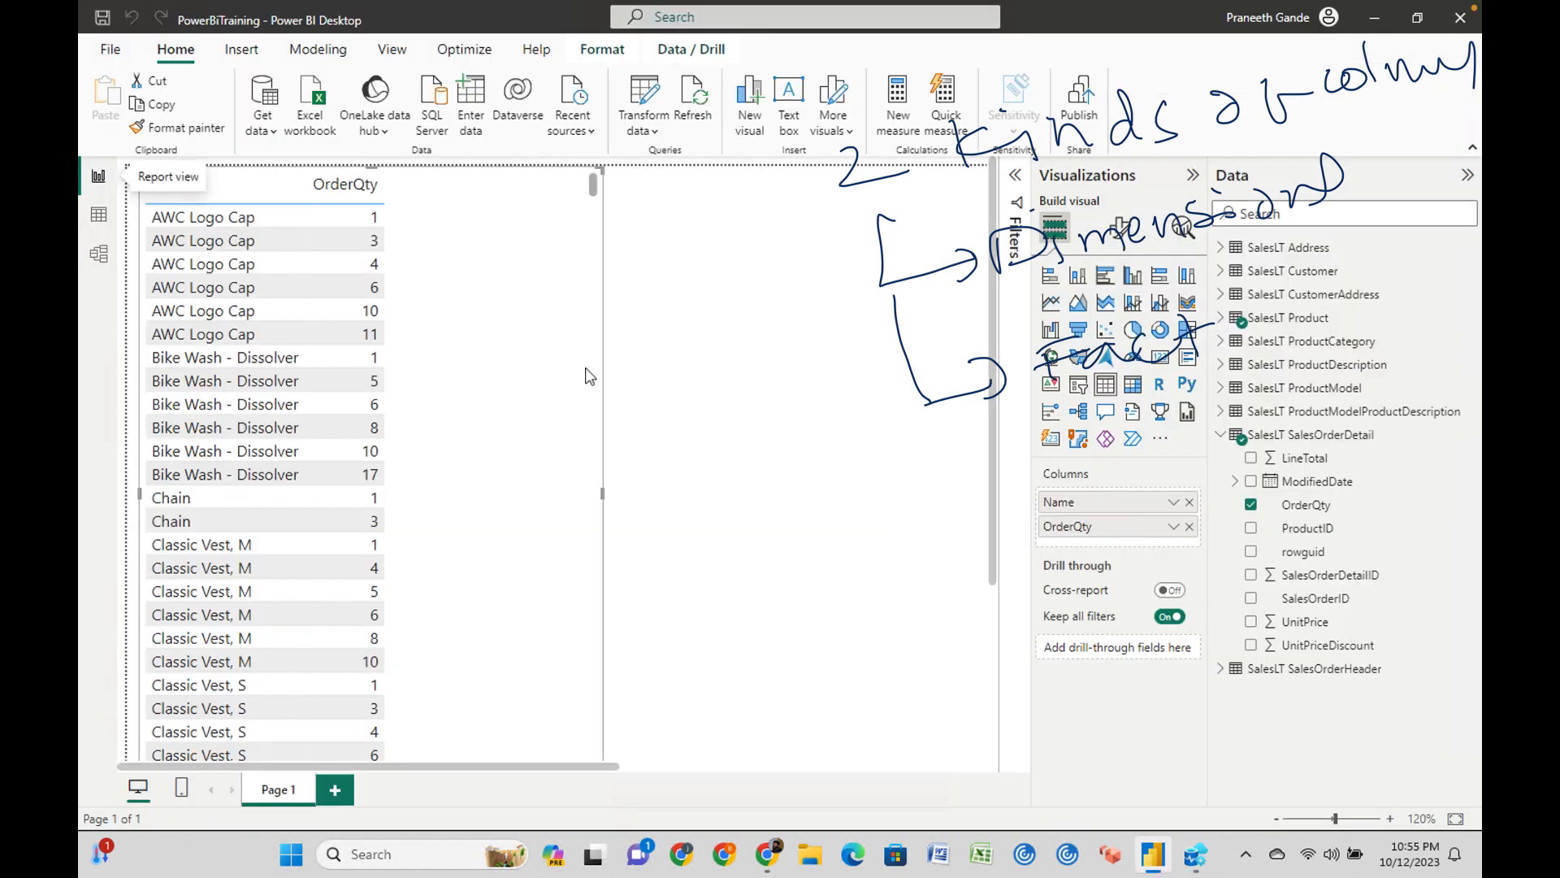
click(98, 217)
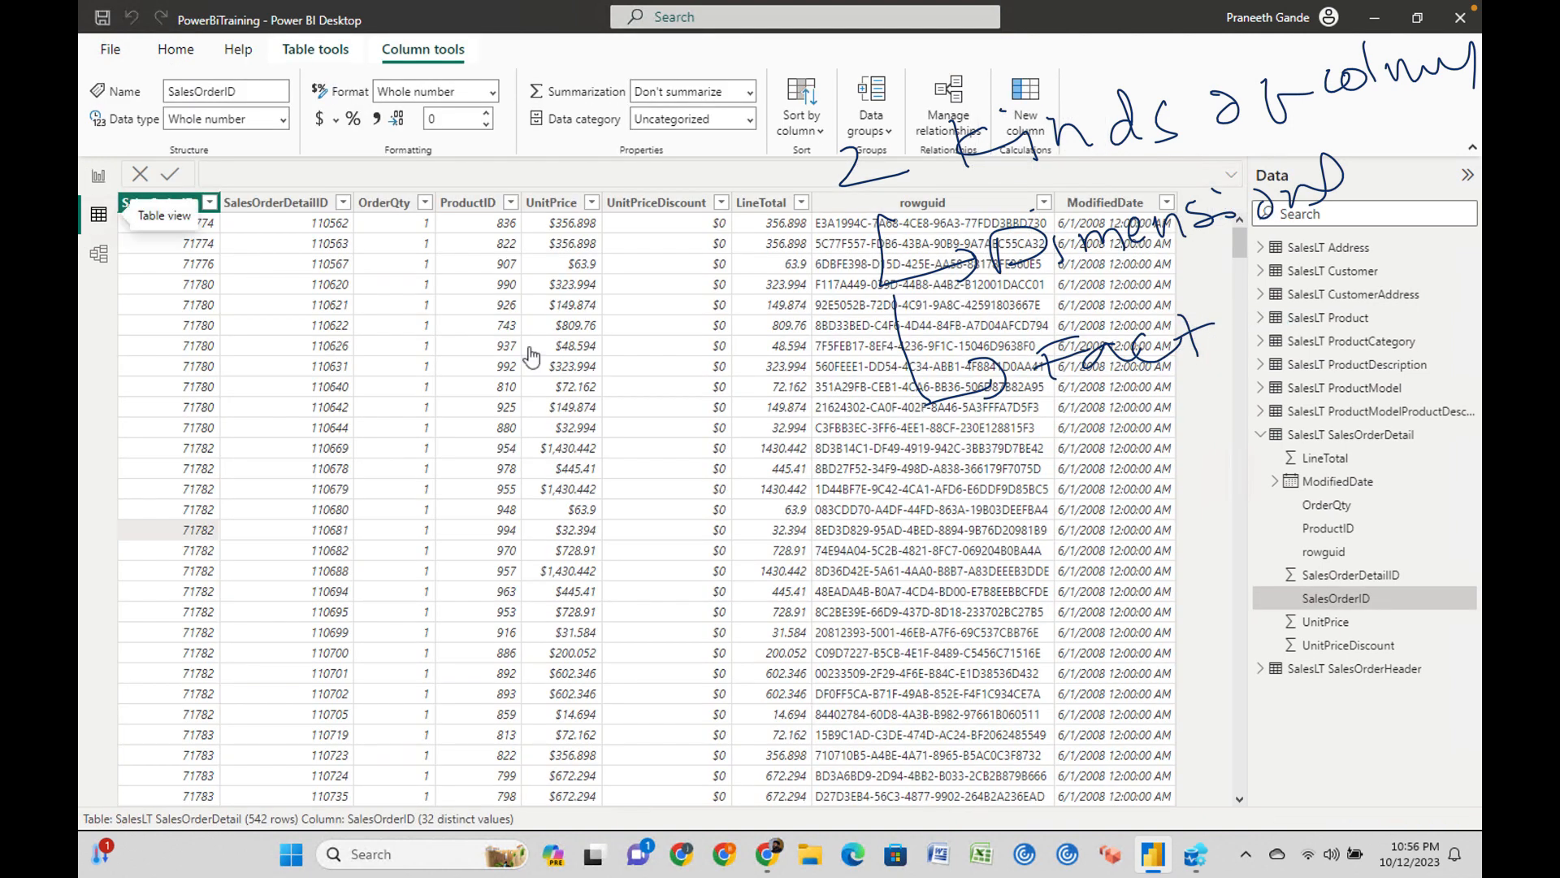
click(285, 204)
click(387, 202)
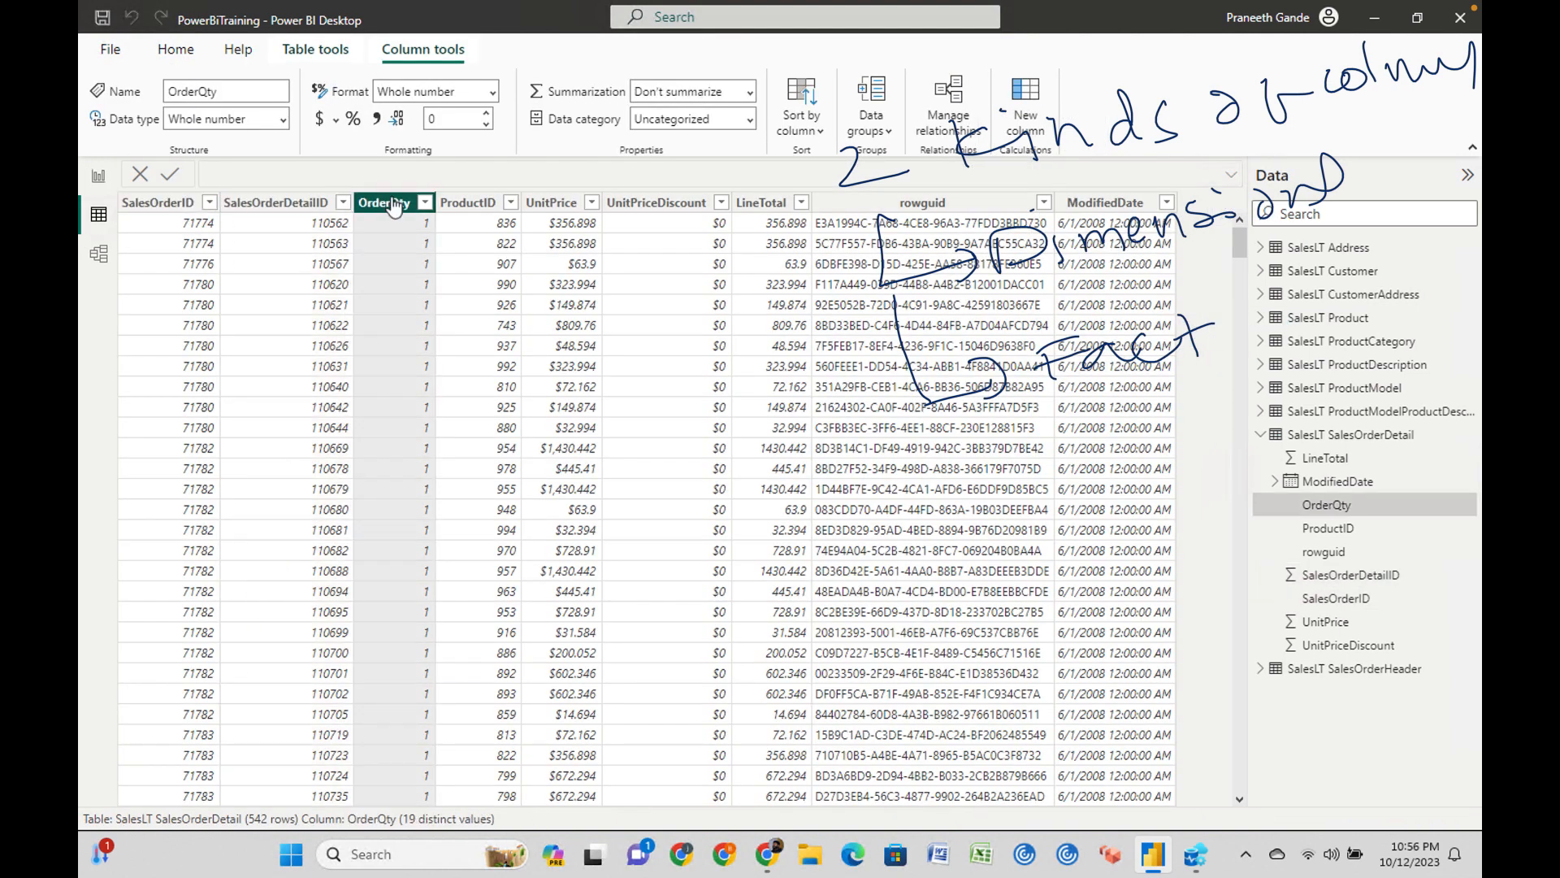
click(470, 203)
click(555, 205)
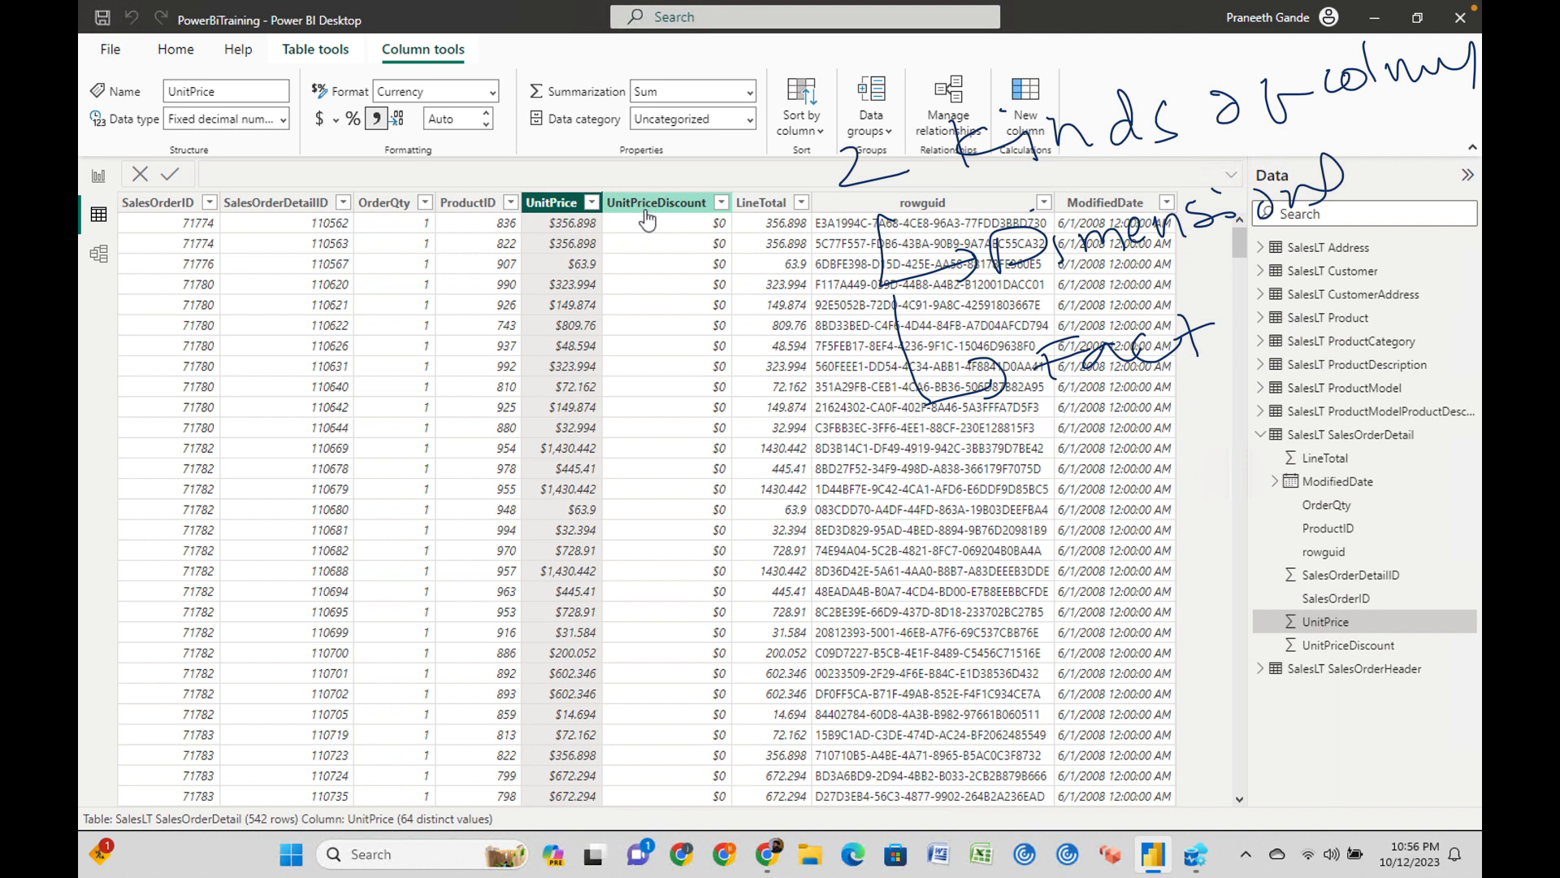
click(652, 216)
click(777, 213)
click(865, 213)
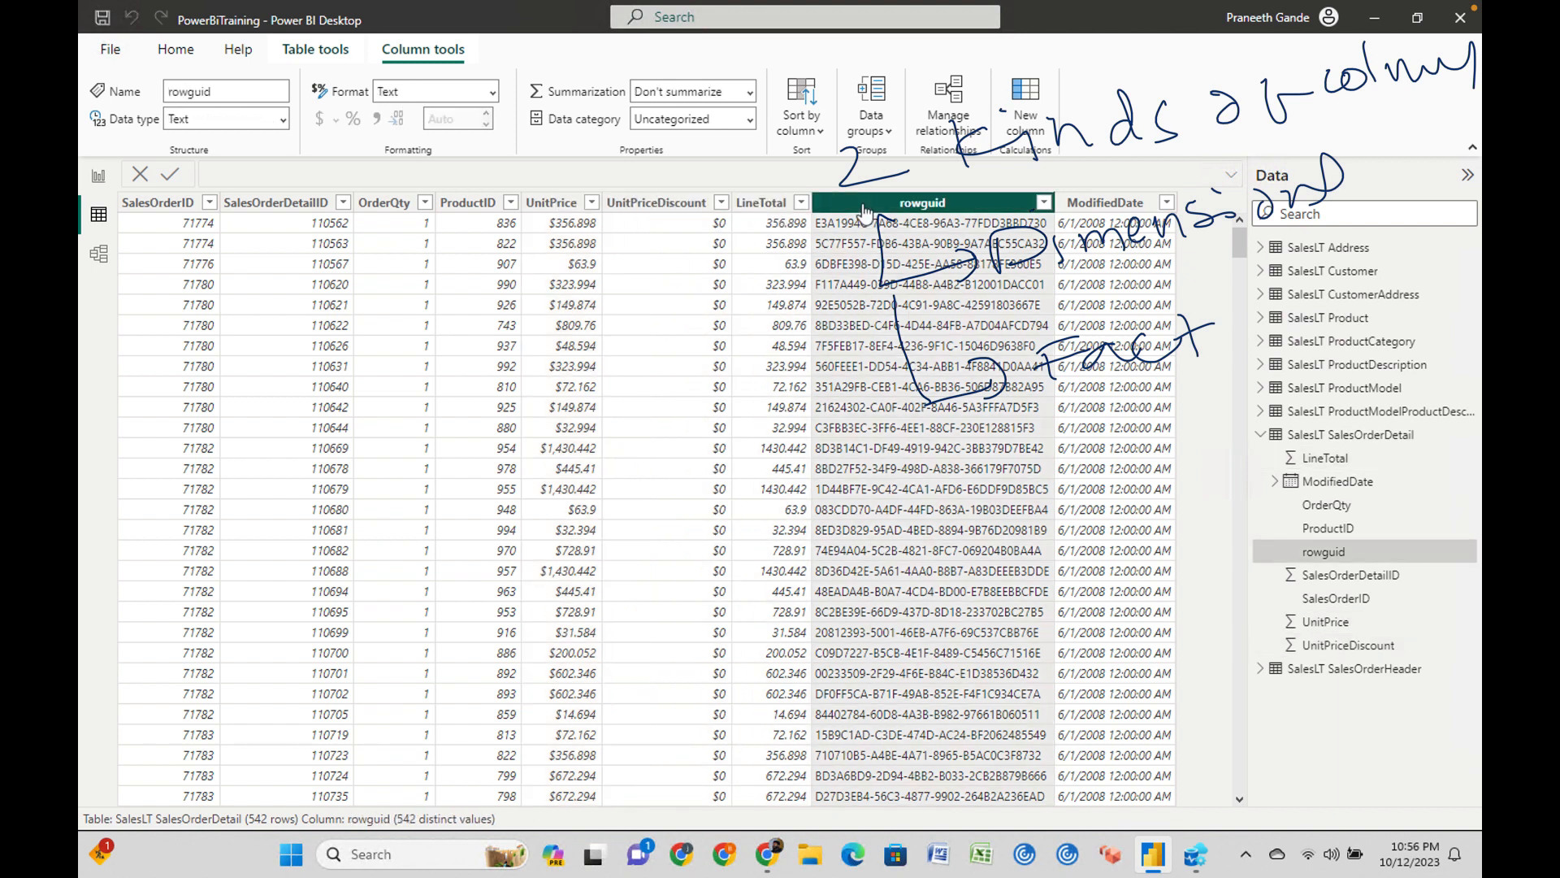
click(559, 208)
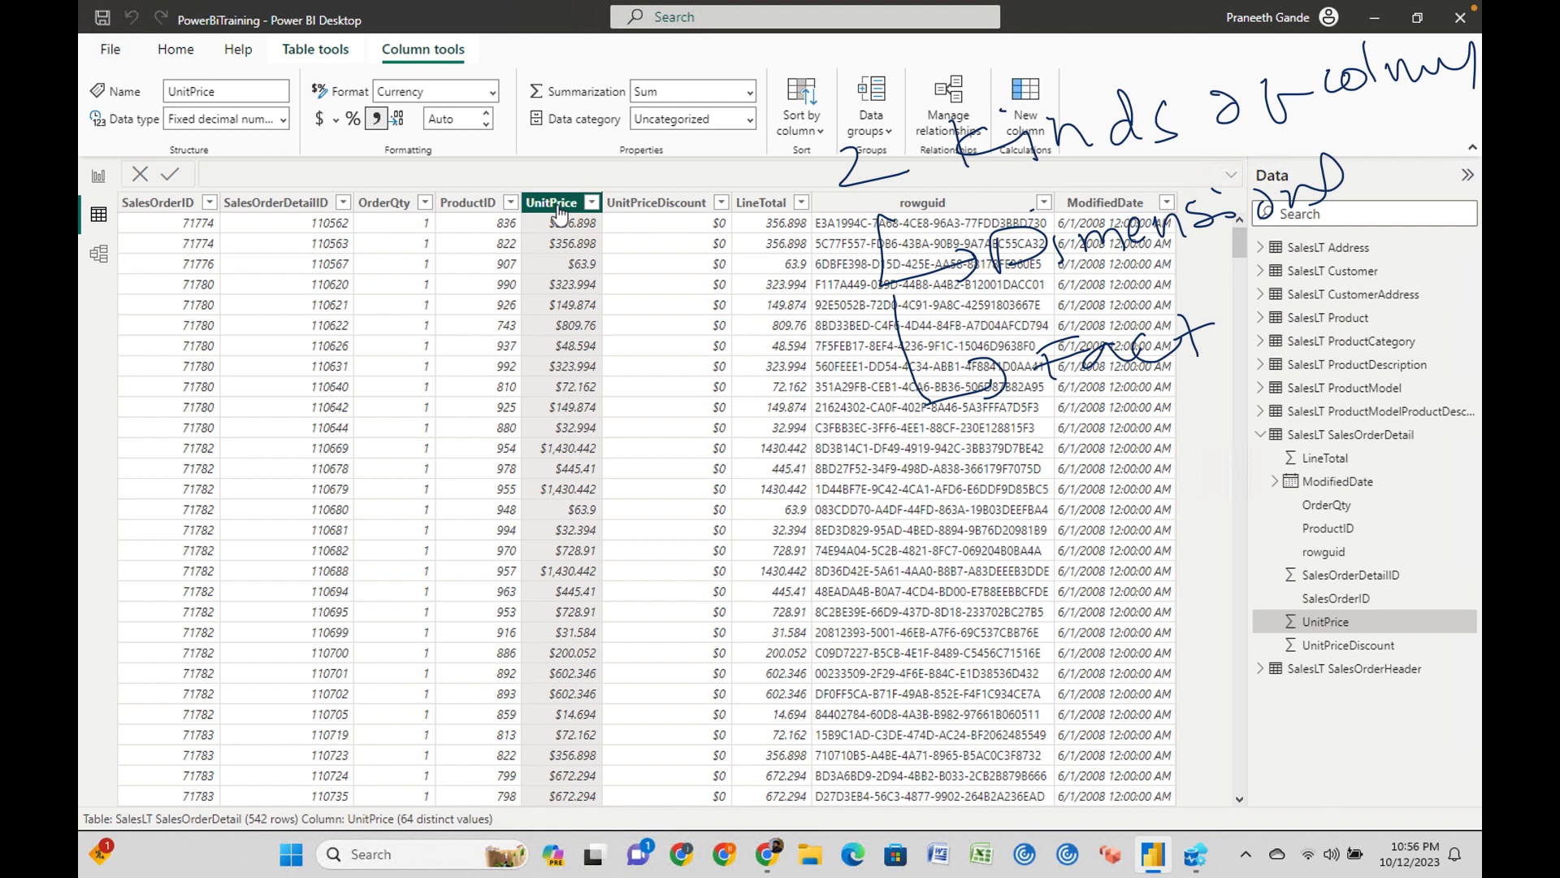
mouse_move(703, 578)
mouse_down()
mouse_move(678, 600)
mouse_move(733, 600)
mouse_move(782, 537)
mouse_up()
drag(690, 635, 786, 593)
mouse_move(834, 537)
mouse_down()
mouse_move(866, 591)
mouse_move(909, 516)
mouse_move(889, 500)
mouse_up()
mouse_move(930, 511)
mouse_down()
mouse_move(949, 501)
mouse_move(935, 530)
mouse_up()
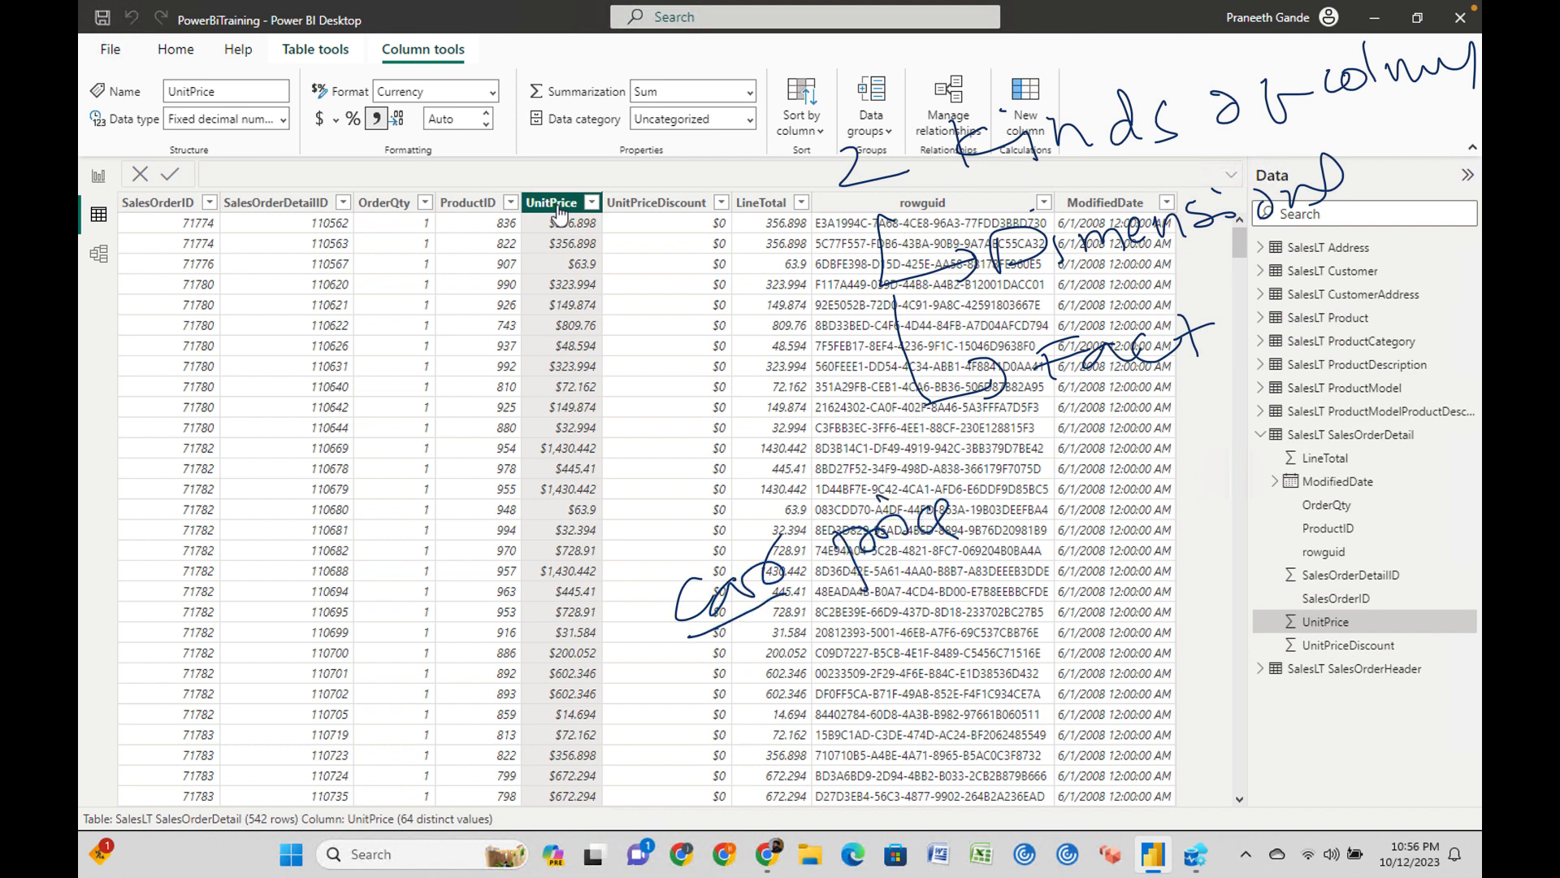
drag(849, 586, 946, 537)
drag(835, 588, 955, 542)
drag(872, 485, 956, 489)
drag(807, 498, 852, 428)
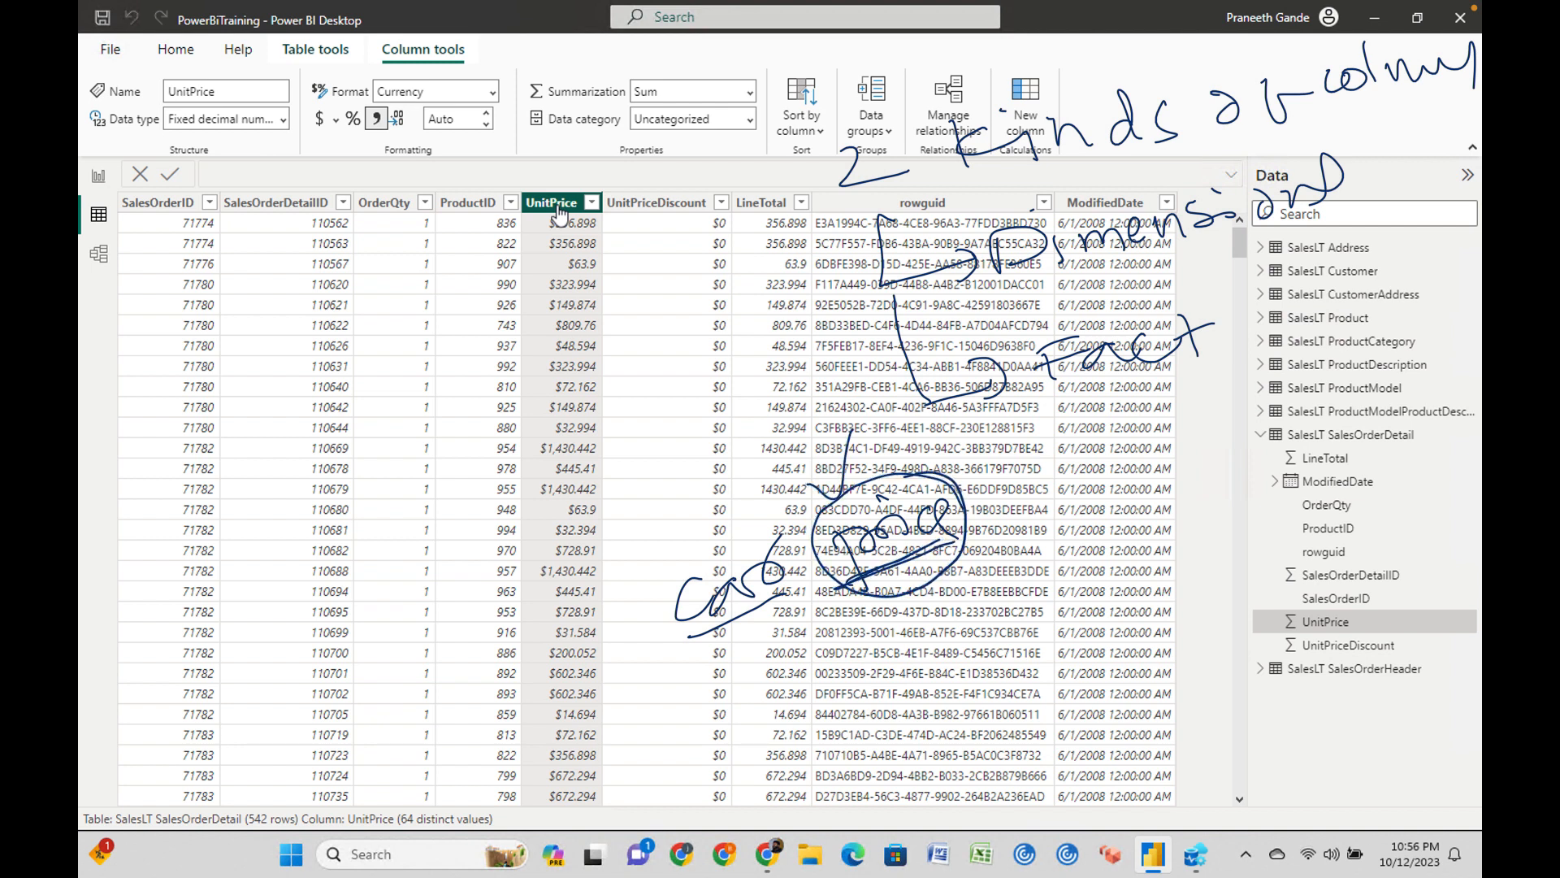
mouse_move(618, 640)
mouse_down()
mouse_move(644, 640)
mouse_move(666, 608)
mouse_up()
drag(677, 754, 680, 699)
drag(655, 715, 770, 741)
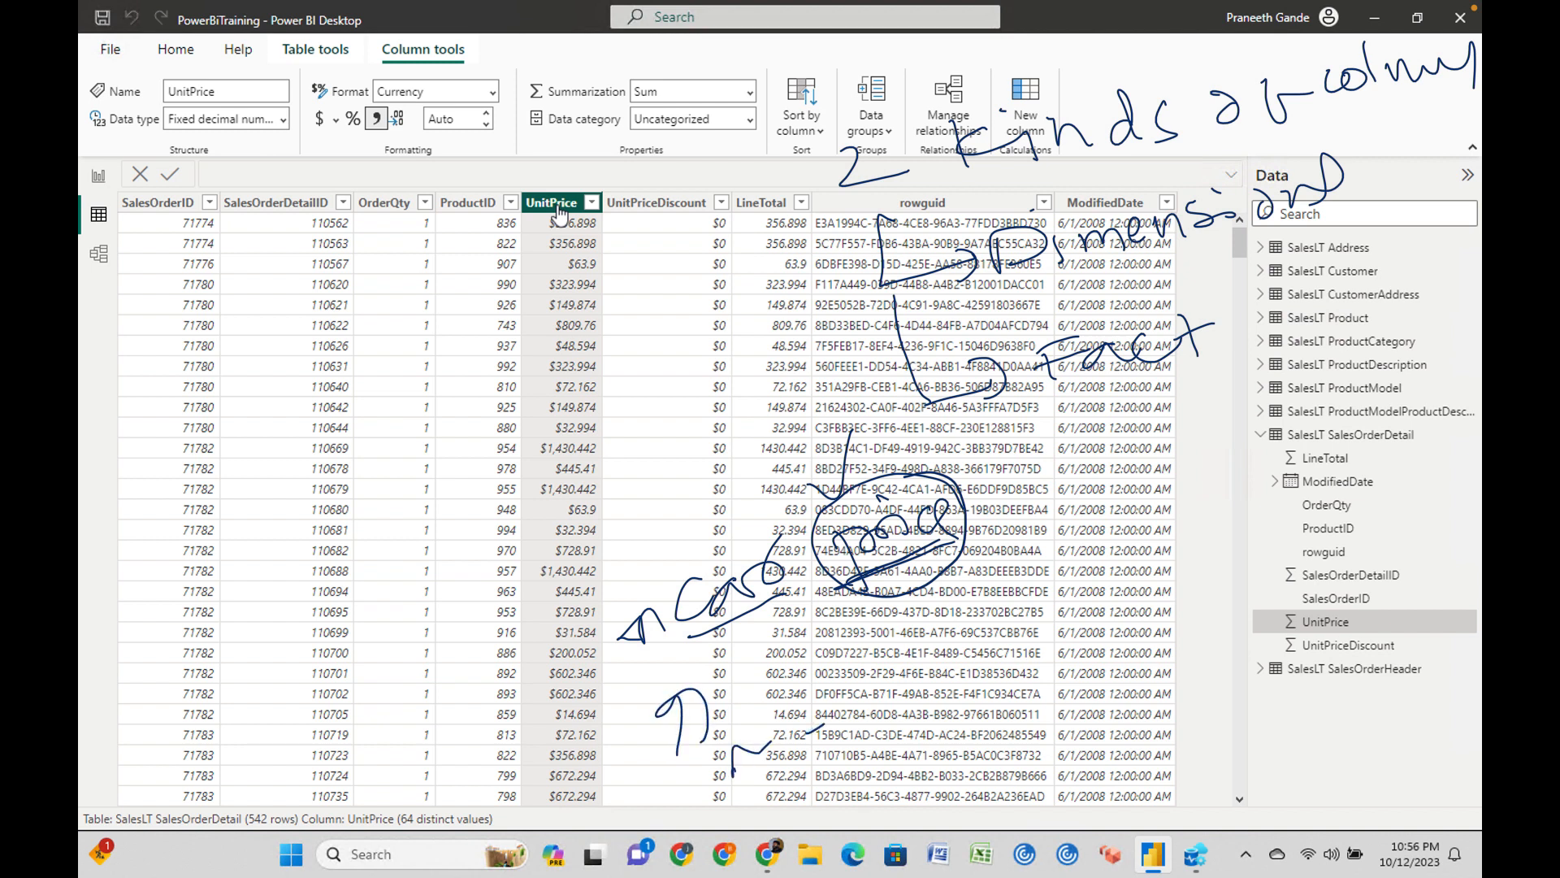
drag(886, 432, 870, 474)
mouse_move(485, 481)
mouse_down()
mouse_move(455, 394)
mouse_move(635, 471)
mouse_up()
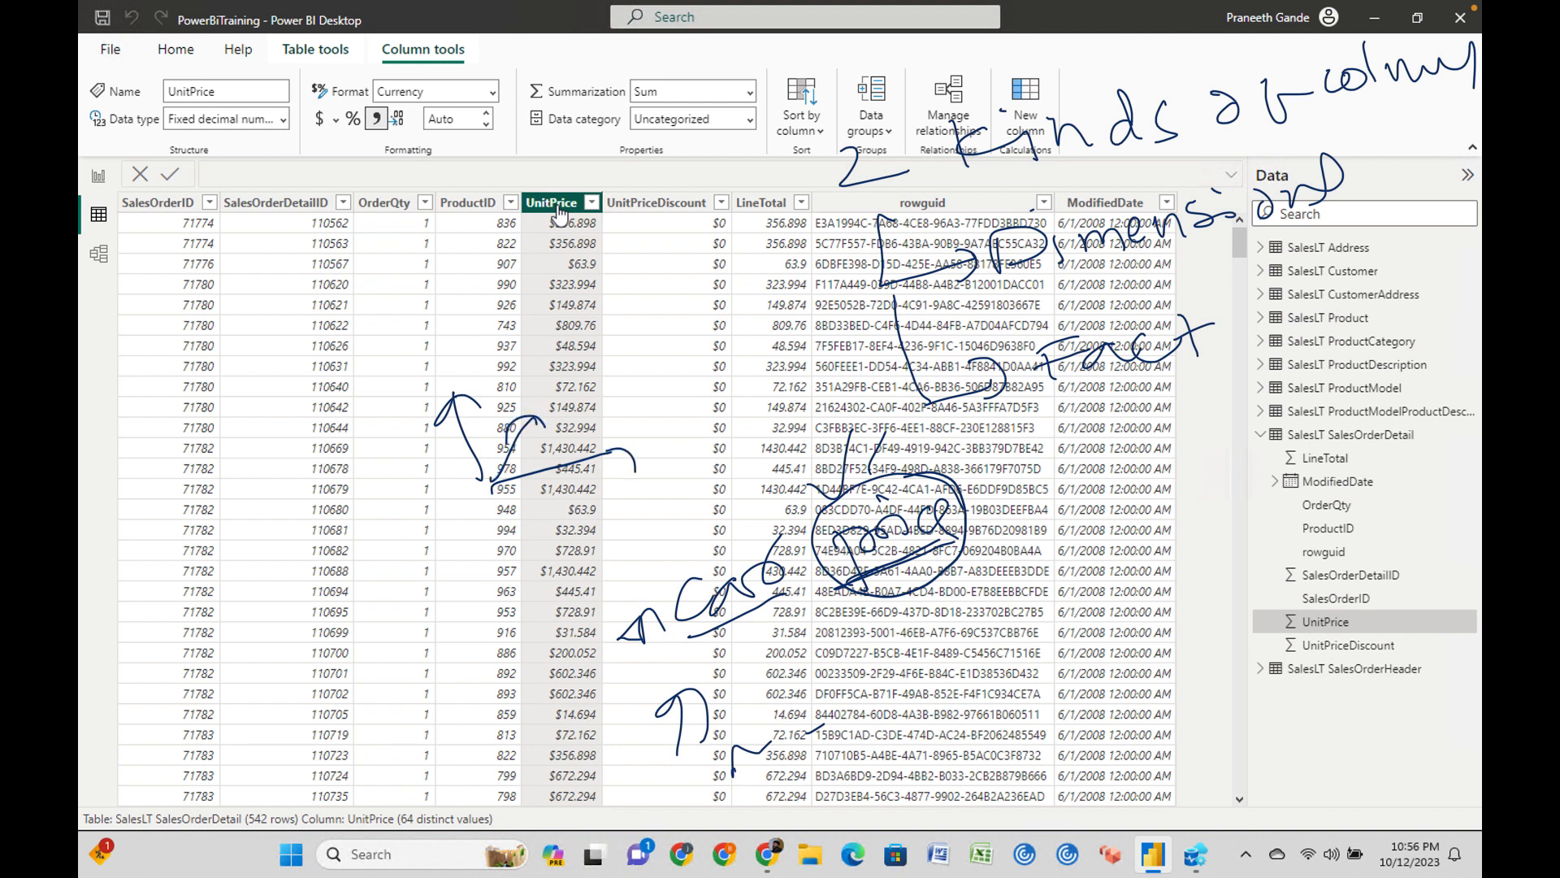
mouse_move(1046, 184)
mouse_down()
mouse_move(1129, 305)
mouse_move(1306, 134)
mouse_up()
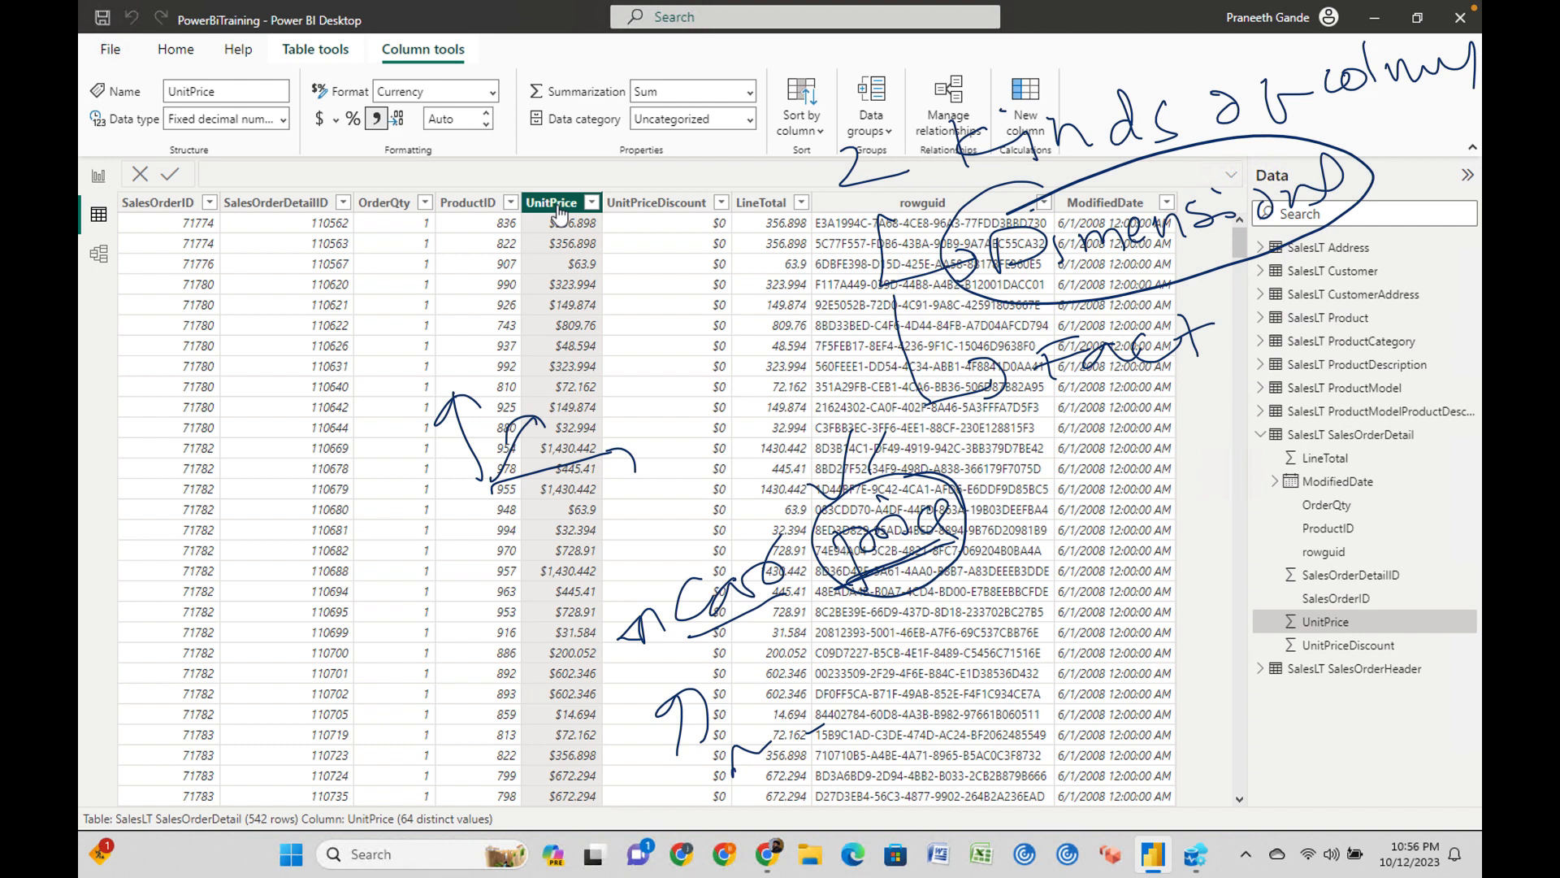
drag(1228, 327, 1274, 306)
drag(1349, 146, 1409, 95)
drag(878, 407, 984, 376)
mouse_move(904, 418)
mouse_down()
mouse_move(1003, 382)
mouse_move(984, 428)
mouse_up()
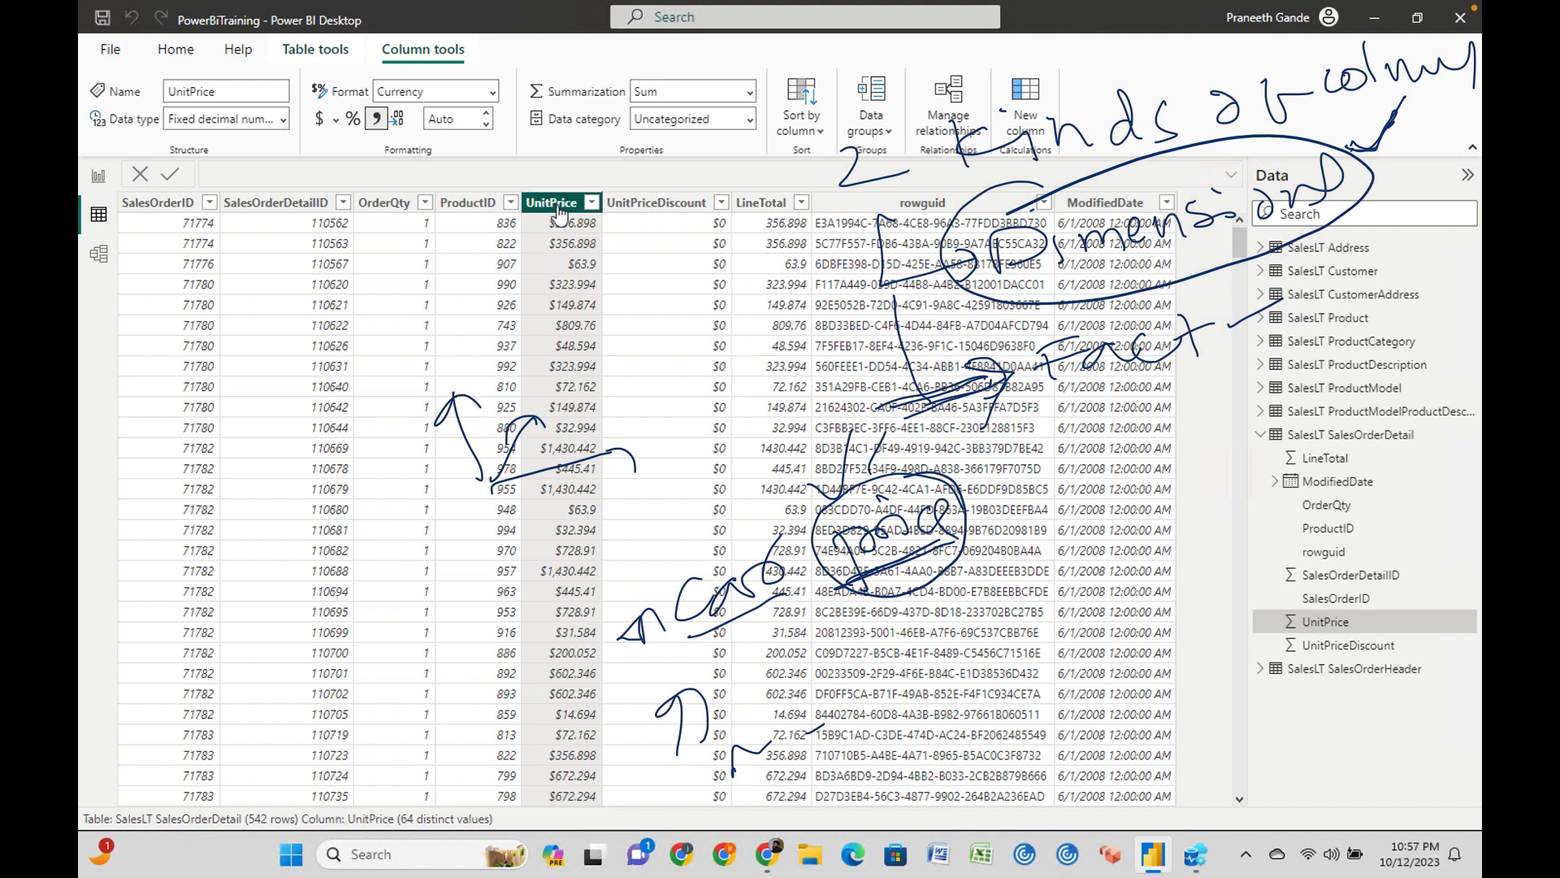
Handwrite the words People, Pays and some over the sales table rows.
mouse_move(319, 608)
mouse_down()
mouse_move(348, 650)
mouse_move(451, 540)
mouse_move(488, 541)
mouse_move(498, 579)
mouse_up()
mouse_move(388, 686)
mouse_down()
mouse_move(403, 708)
mouse_move(422, 646)
mouse_move(431, 679)
mouse_up()
mouse_move(486, 642)
mouse_down()
mouse_move(497, 660)
mouse_move(528, 600)
mouse_up()
drag(551, 617, 532, 658)
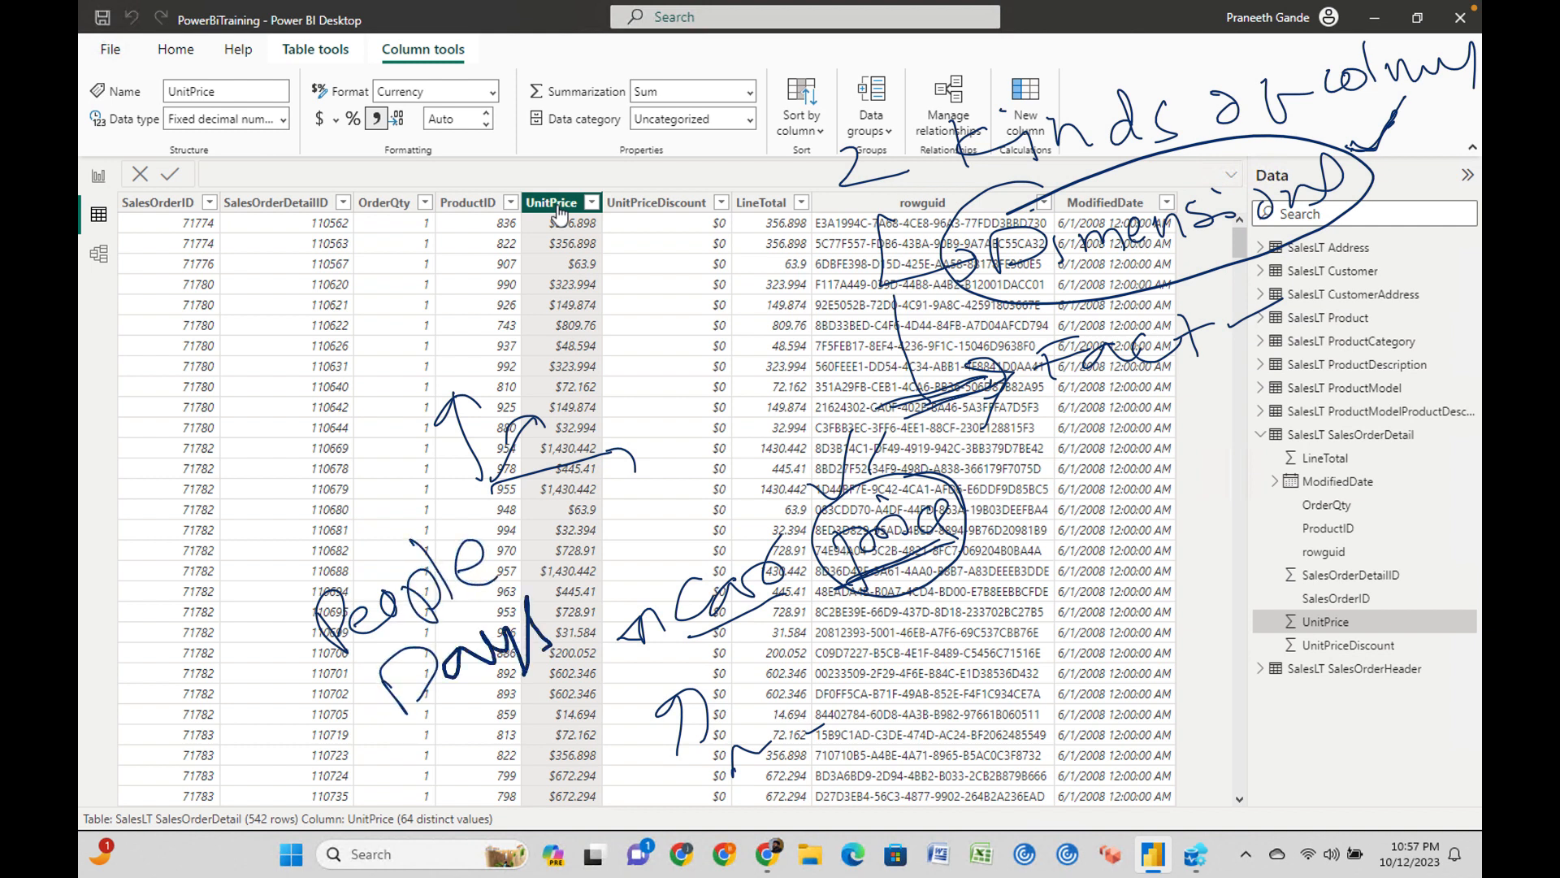
mouse_move(455, 751)
mouse_down()
mouse_move(432, 782)
mouse_move(479, 765)
mouse_up()
mouse_move(512, 725)
mouse_down()
mouse_move(497, 751)
mouse_move(556, 699)
mouse_move(550, 725)
mouse_up()
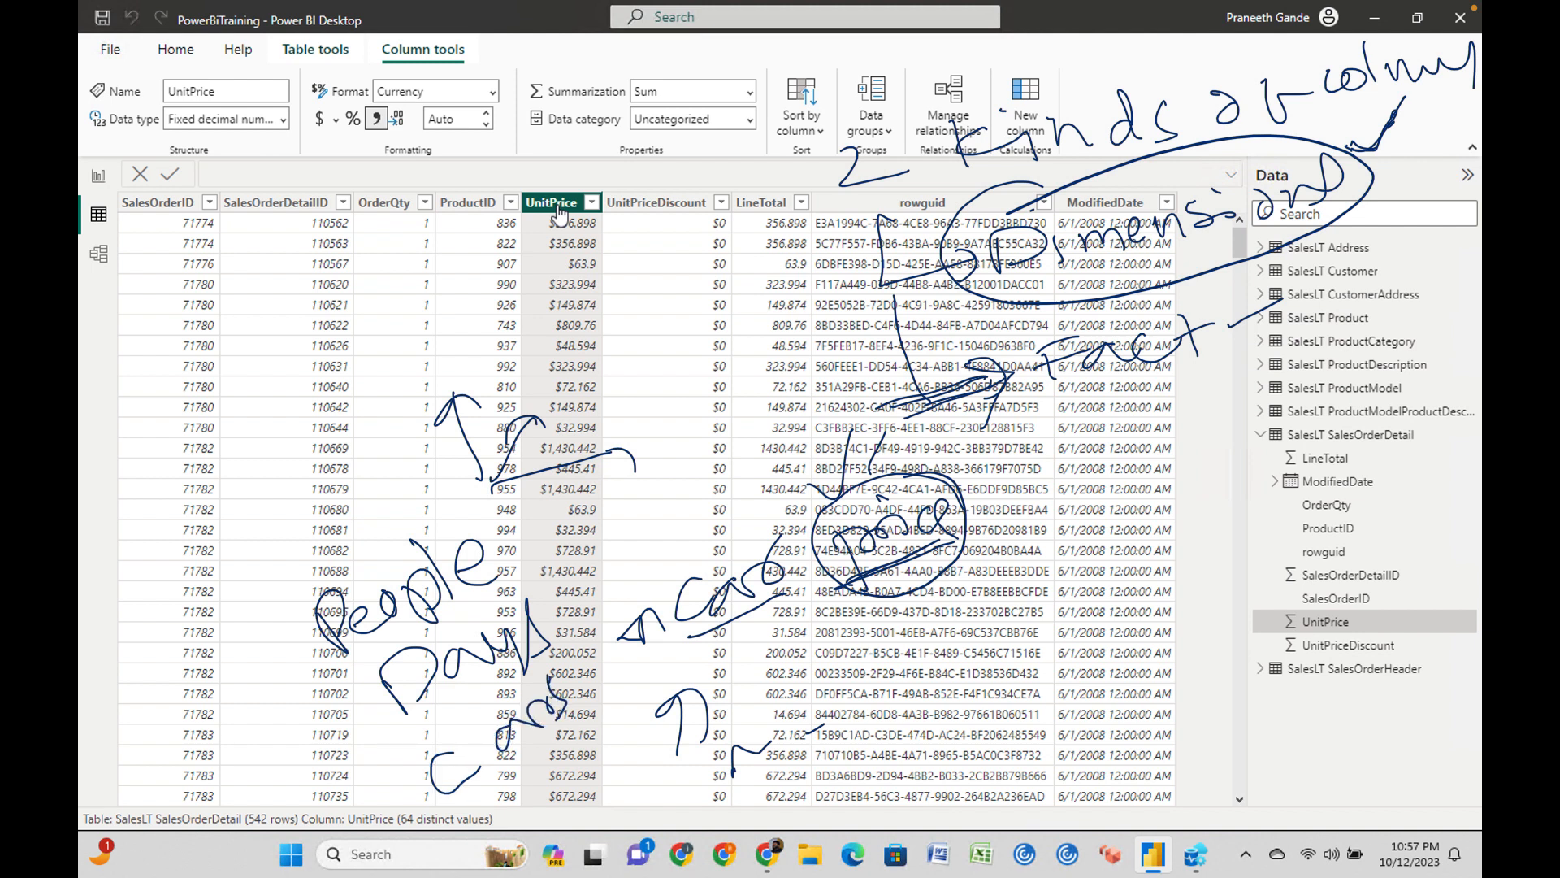
drag(537, 796, 675, 728)
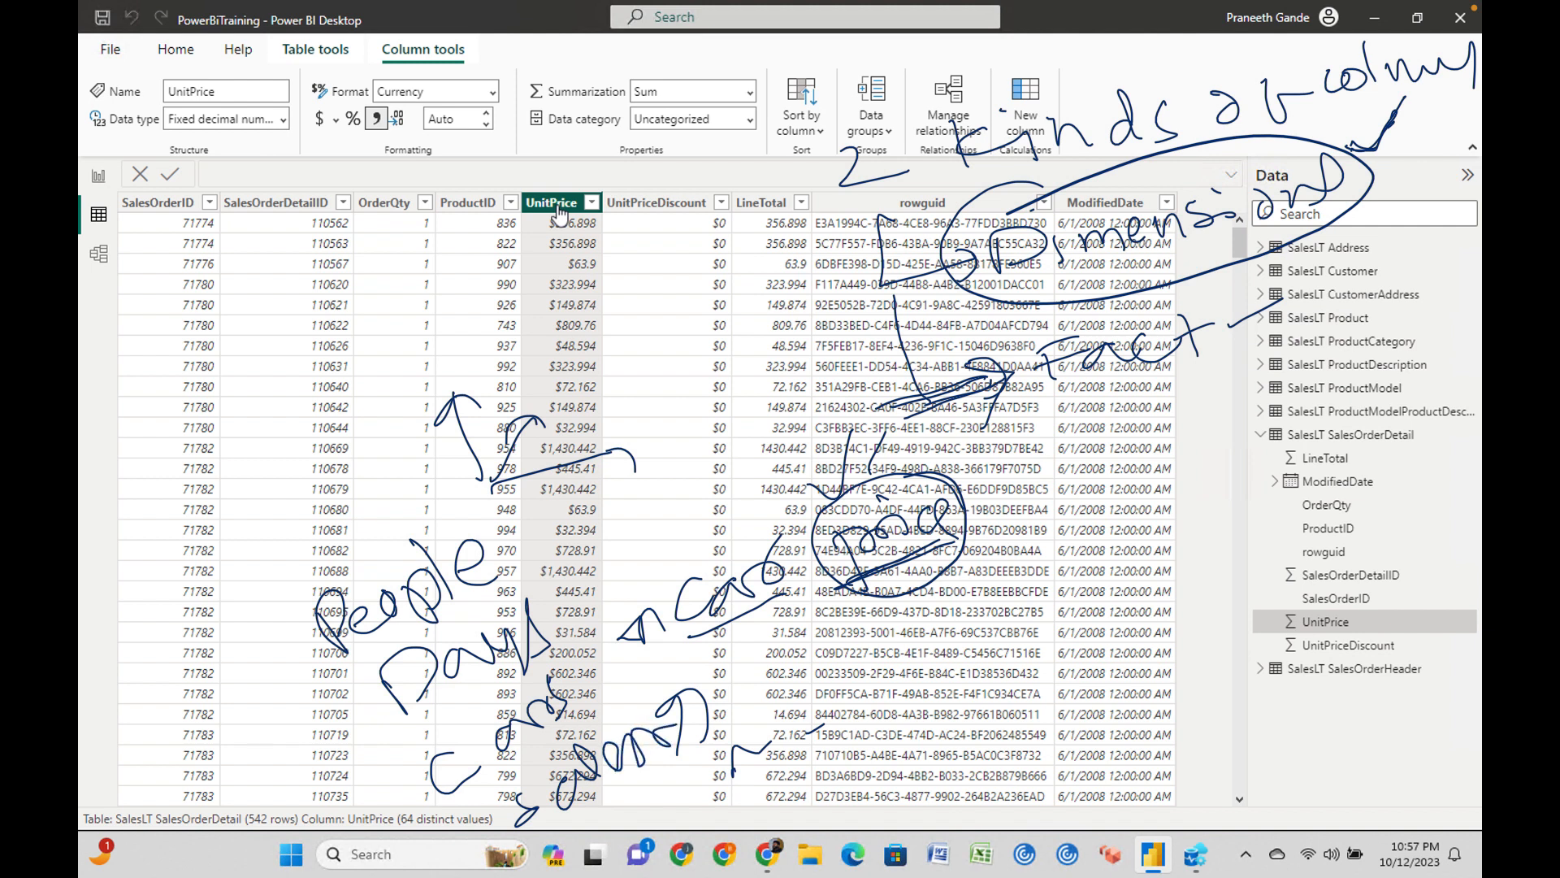
Strike through the handwritten words and circle the People, Days and Cars notes.
drag(446, 804, 568, 723)
drag(427, 725, 549, 642)
drag(348, 672, 510, 571)
drag(577, 837, 701, 759)
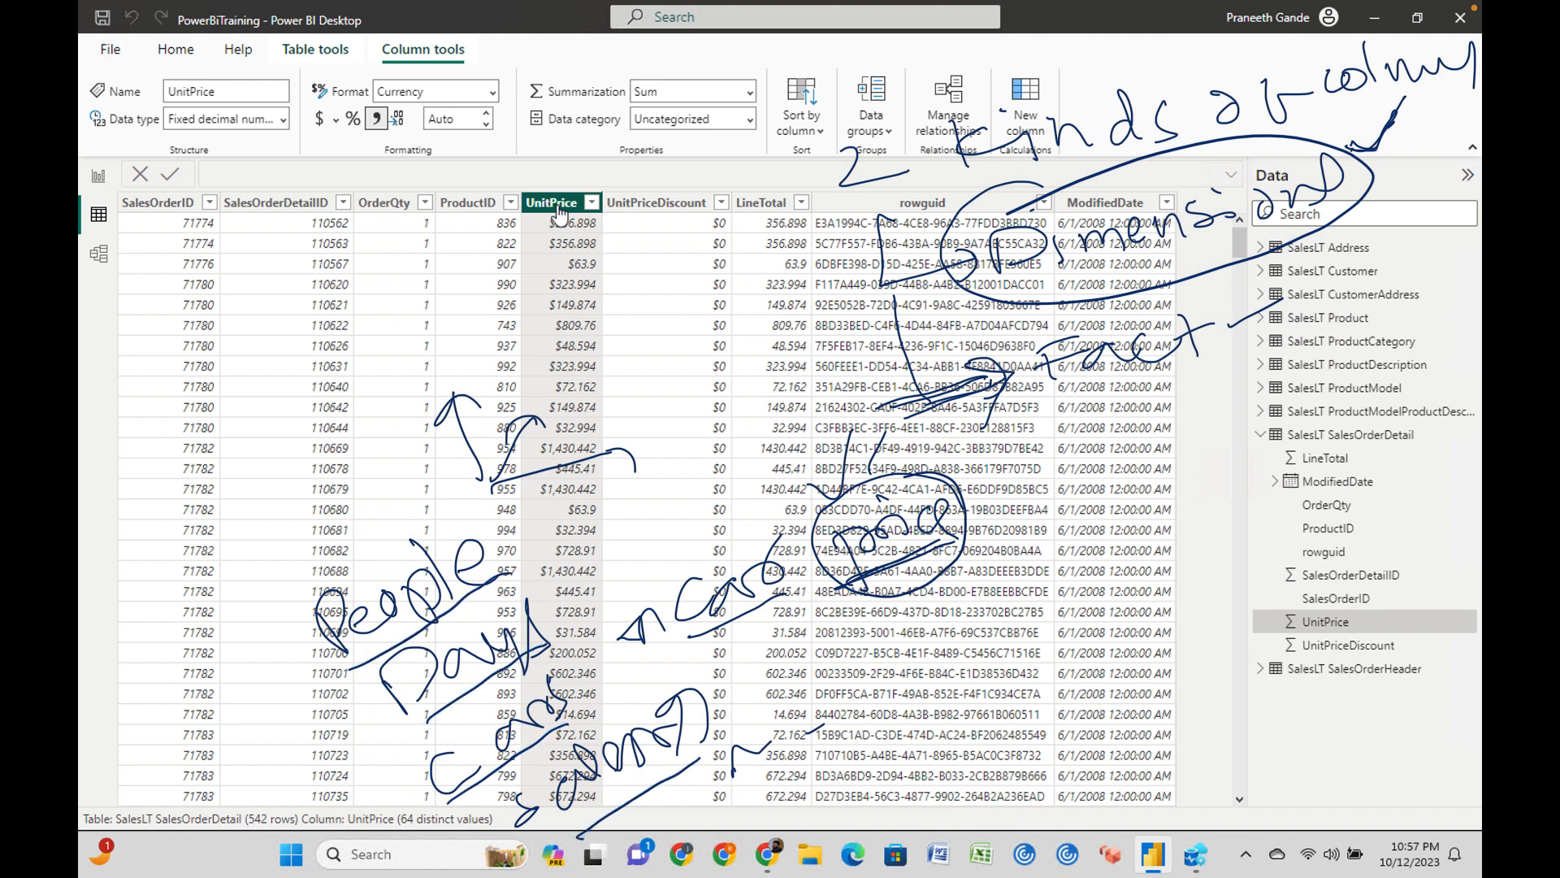
drag(303, 613, 374, 525)
mouse_move(483, 605)
mouse_down()
mouse_move(331, 763)
mouse_move(357, 660)
mouse_up()
mouse_move(538, 681)
mouse_down()
mouse_move(430, 741)
mouse_move(528, 653)
mouse_up()
drag(677, 716, 648, 674)
drag(512, 546, 778, 539)
mouse_move(549, 648)
mouse_down()
mouse_move(737, 549)
mouse_move(743, 567)
mouse_up()
Draw arrows and strokes near the notes and UnitPrice values, then clear all the ink.
drag(626, 681, 747, 578)
drag(722, 595, 759, 609)
drag(728, 717, 757, 598)
drag(740, 640, 807, 616)
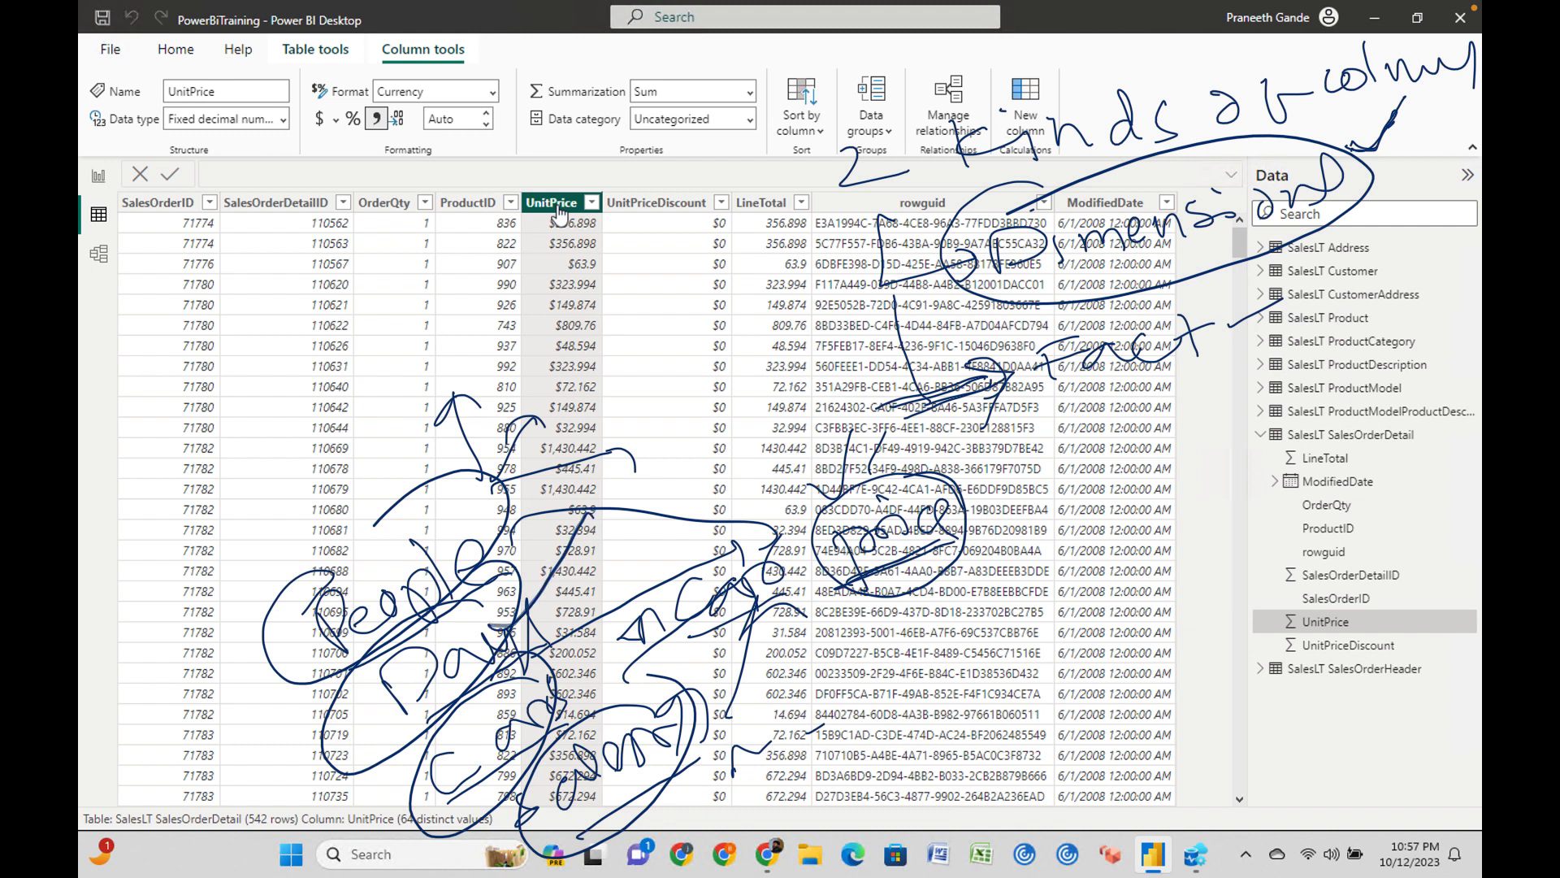
drag(482, 504, 549, 393)
mouse_move(553, 676)
mouse_down()
mouse_move(572, 673)
mouse_move(605, 602)
mouse_up()
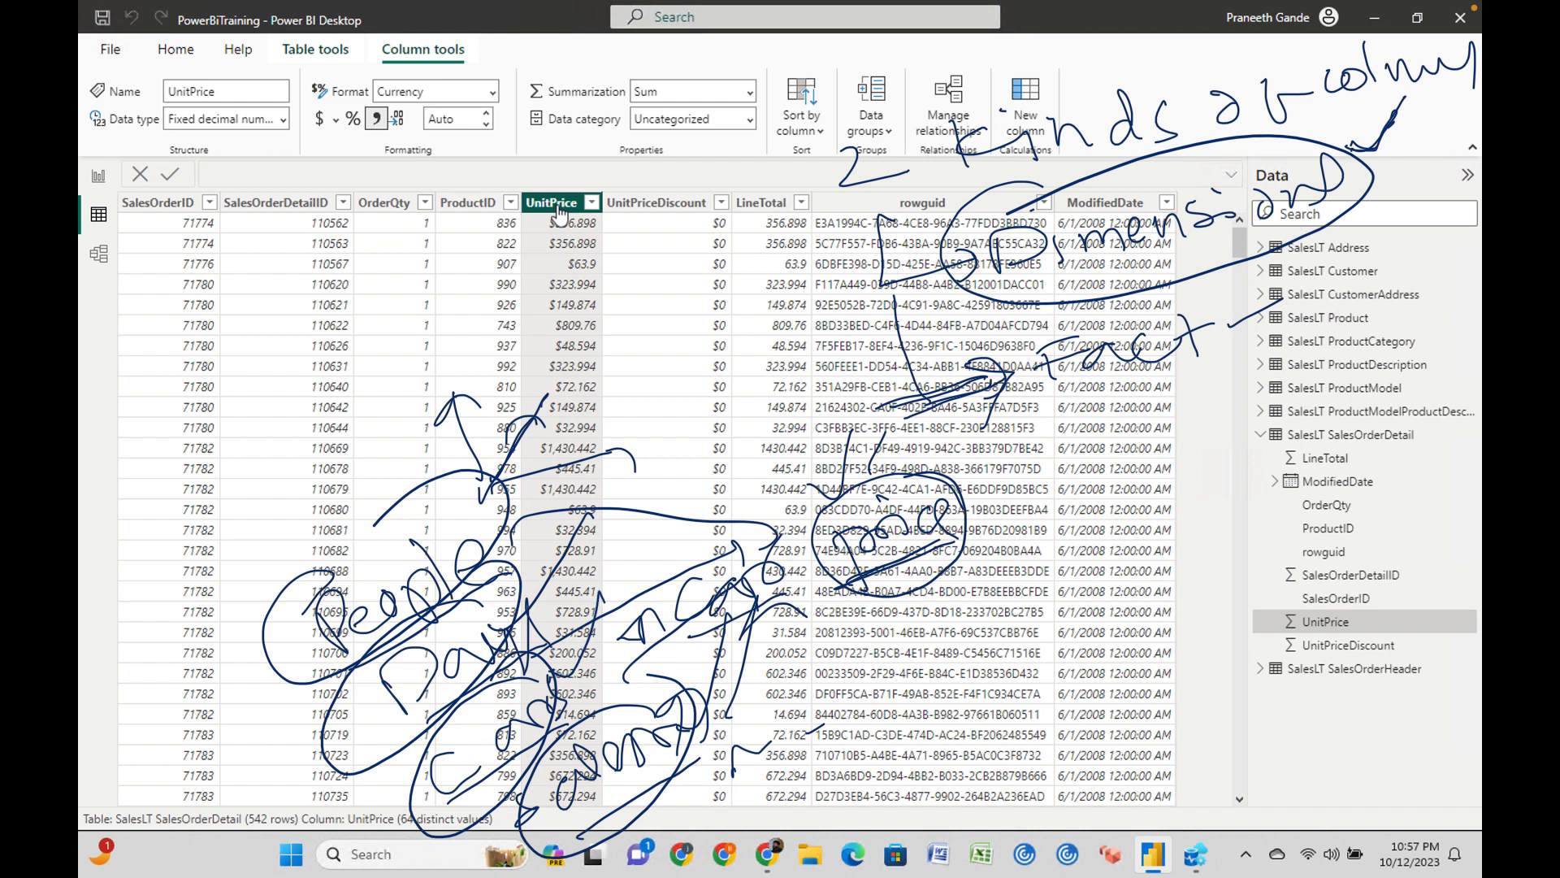
key(Escape)
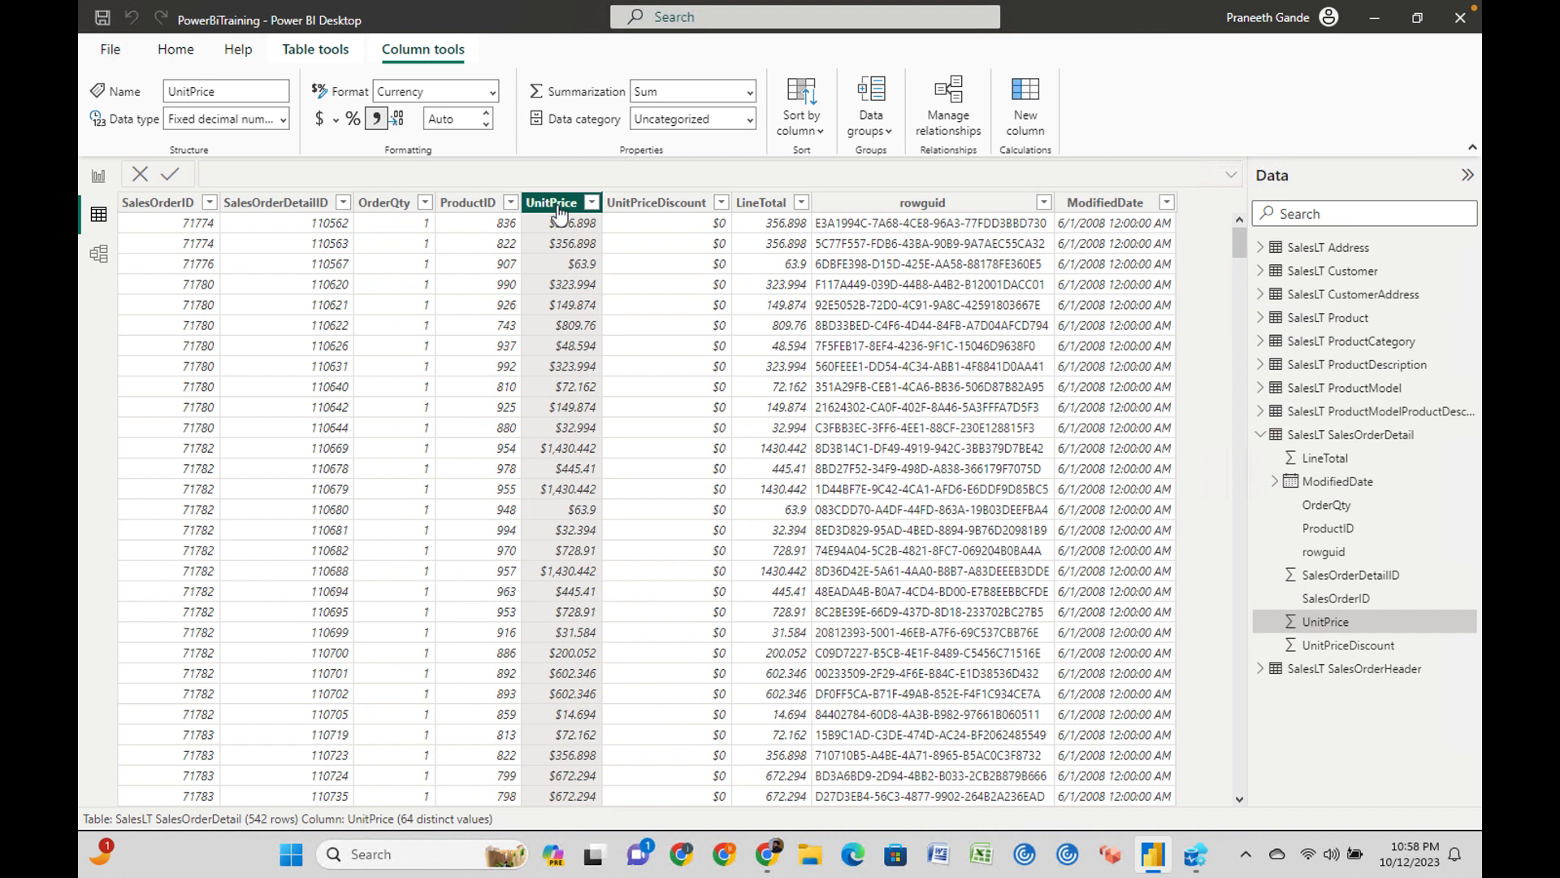
Handwrite a Dimension note over the rowguid column with two arrows toward the table list.
mouse_move(801, 179)
mouse_down()
mouse_move(815, 234)
mouse_move(897, 234)
mouse_up()
mouse_move(872, 220)
mouse_down()
mouse_move(889, 220)
mouse_move(889, 269)
mouse_up()
drag(936, 210, 952, 255)
mouse_move(992, 209)
mouse_down()
mouse_move(997, 237)
mouse_move(1163, 187)
mouse_move(1195, 208)
mouse_move(1259, 177)
mouse_up()
mouse_move(816, 301)
mouse_down()
mouse_move(850, 386)
mouse_move(943, 345)
mouse_up()
mouse_move(939, 342)
mouse_down()
mouse_move(942, 411)
mouse_move(1012, 333)
mouse_move(1056, 358)
mouse_move(1136, 309)
mouse_move(1149, 325)
mouse_up()
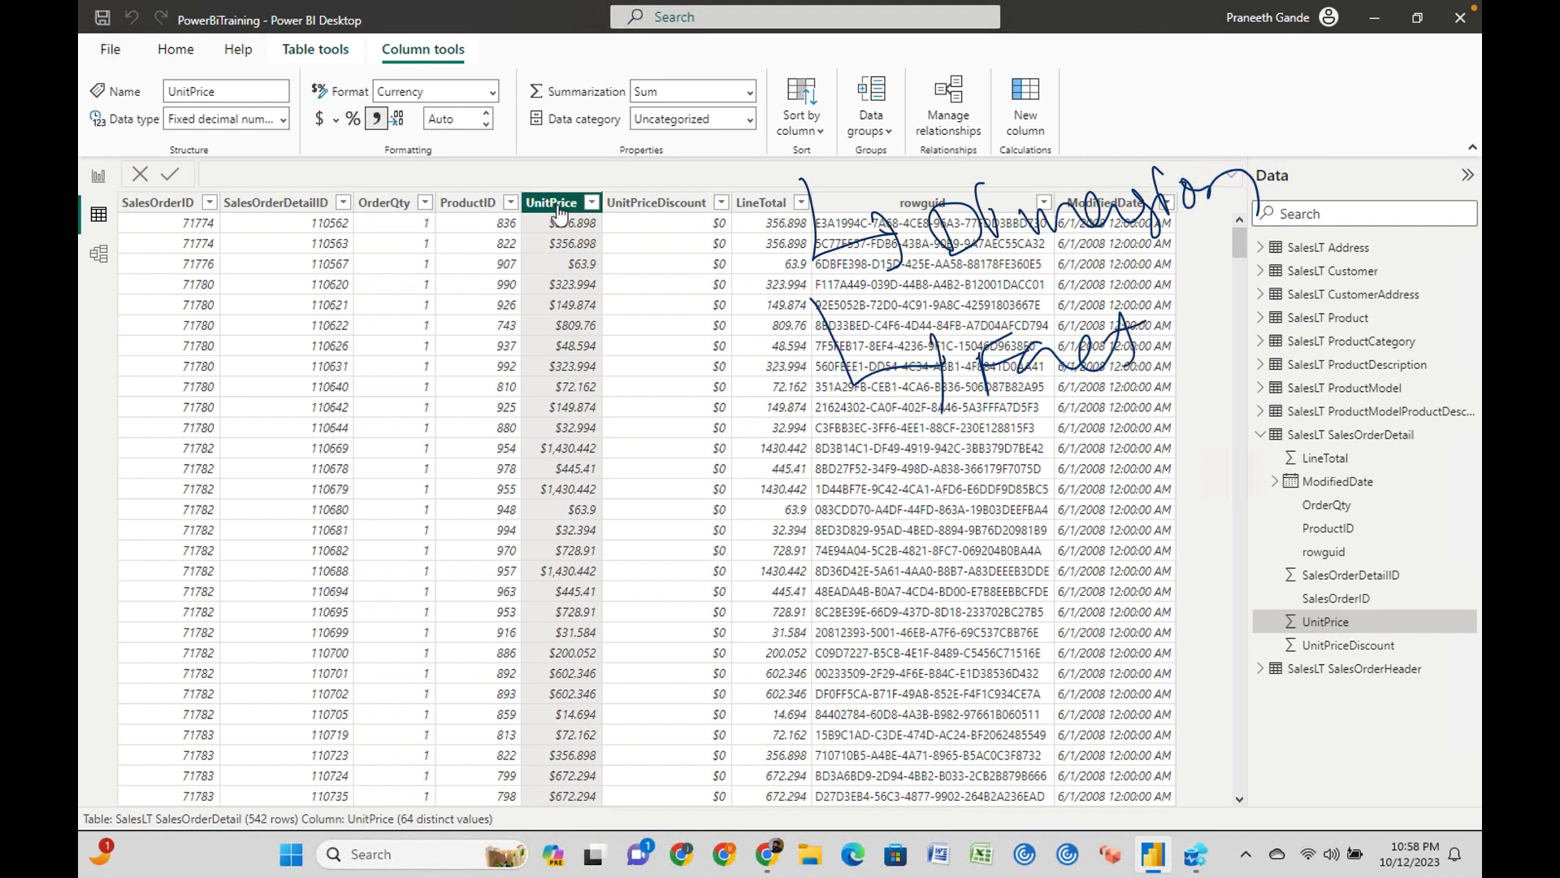
mouse_move(1256, 189)
mouse_down()
mouse_move(1325, 97)
mouse_move(1307, 133)
mouse_up()
drag(1265, 186, 1300, 200)
mouse_move(1306, 188)
mouse_down()
mouse_move(1327, 192)
mouse_move(1303, 209)
mouse_up()
drag(1260, 178, 1321, 152)
drag(1310, 142, 1338, 189)
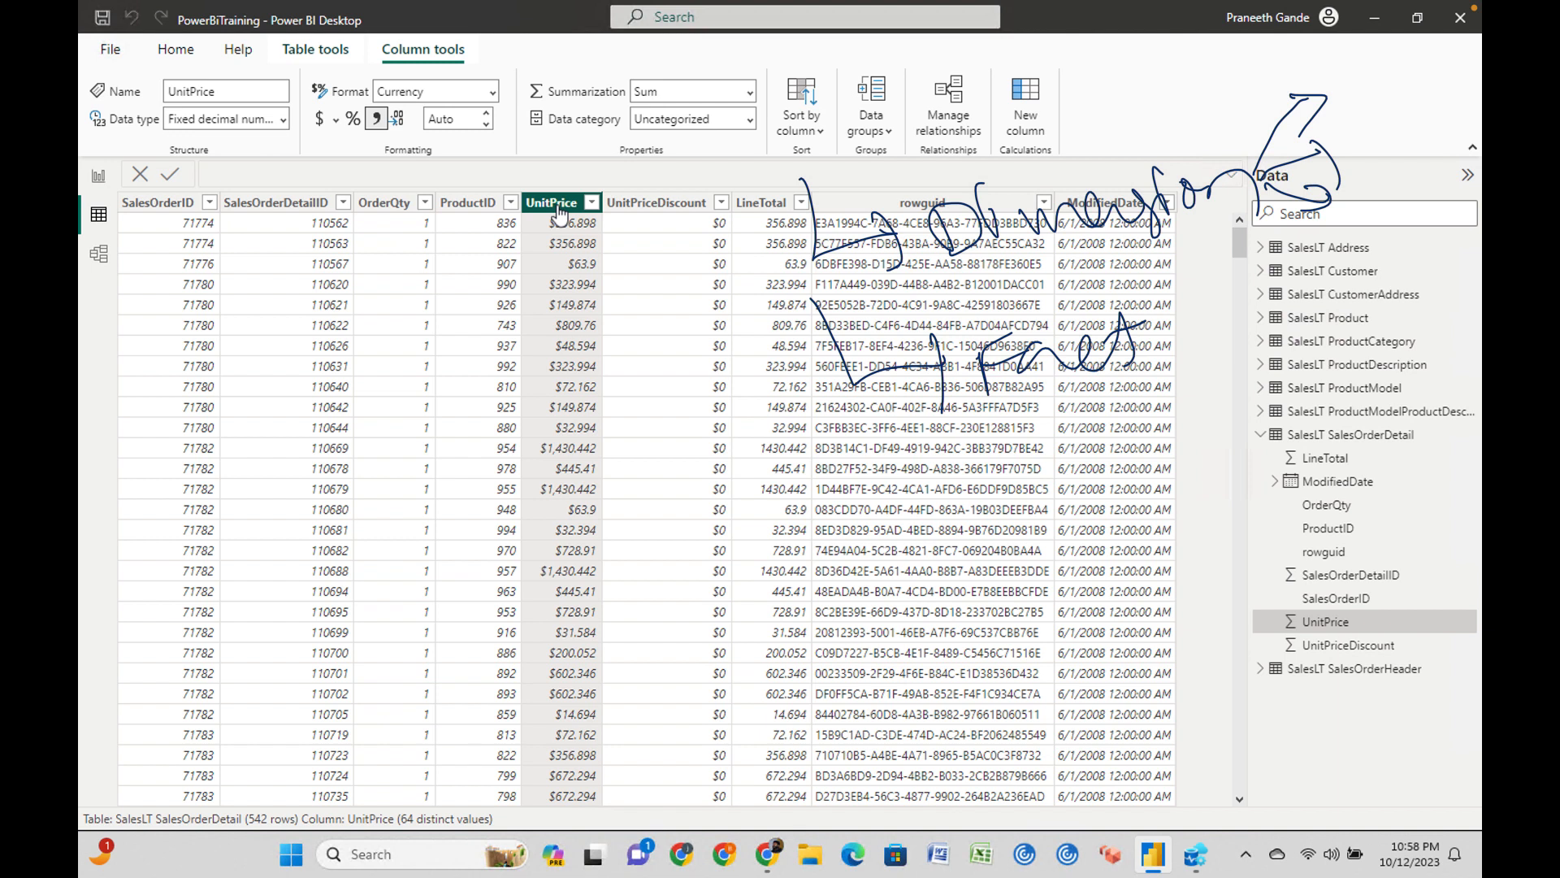
Underline Dimension, draw an arrow down UnitPrice, and add a Fact note with an arrow.
mouse_move(916, 291)
mouse_down()
mouse_move(1268, 209)
mouse_move(1189, 232)
mouse_up()
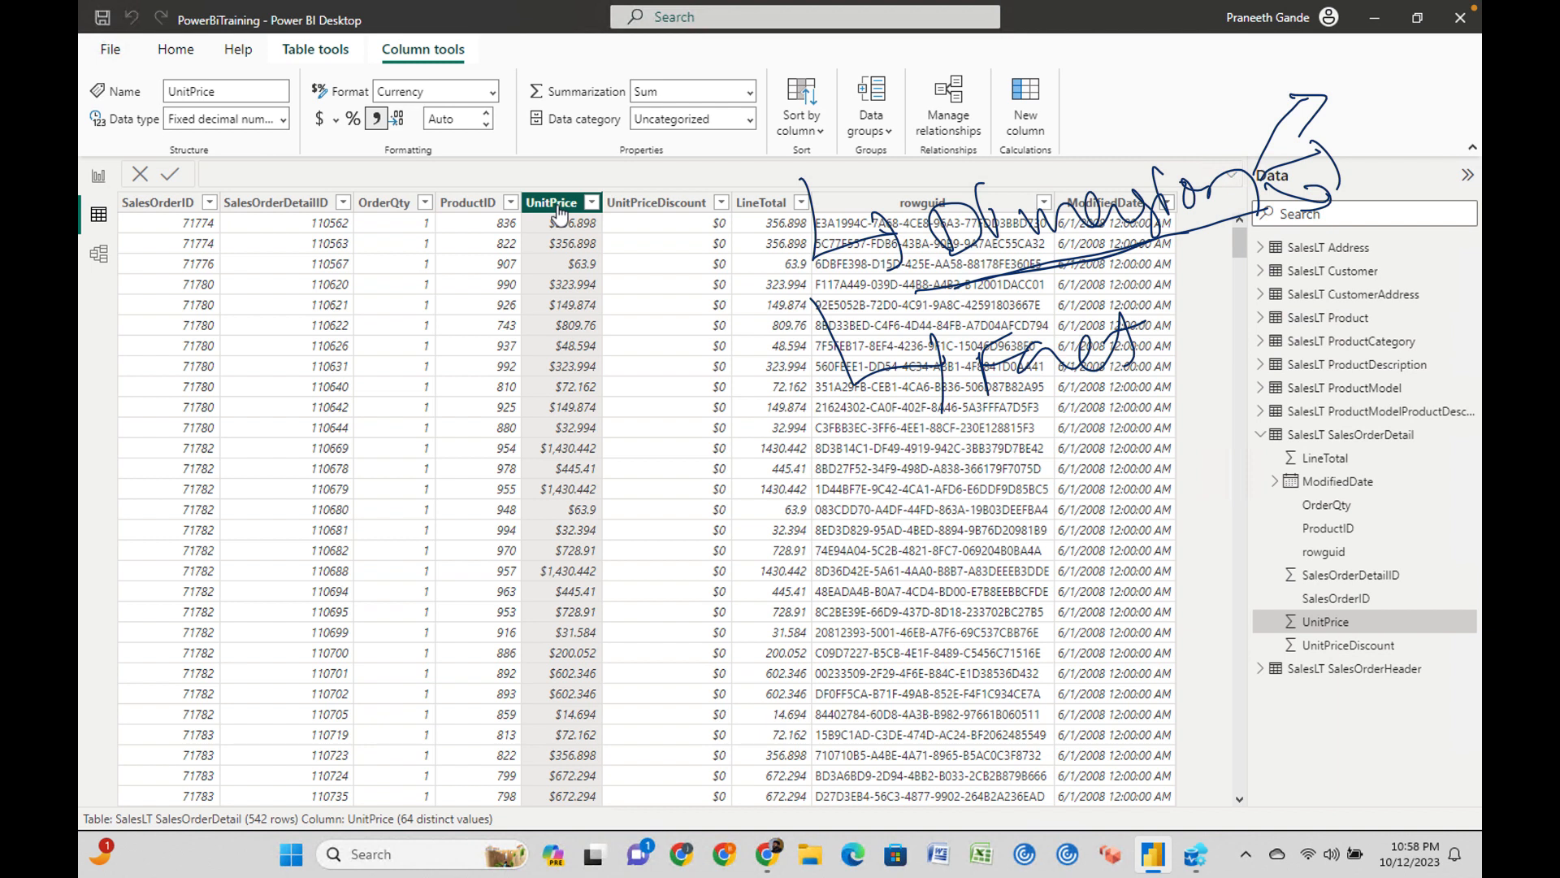
mouse_move(590, 232)
mouse_down()
mouse_move(605, 391)
mouse_move(594, 508)
mouse_move(621, 474)
mouse_up()
drag(571, 258, 618, 280)
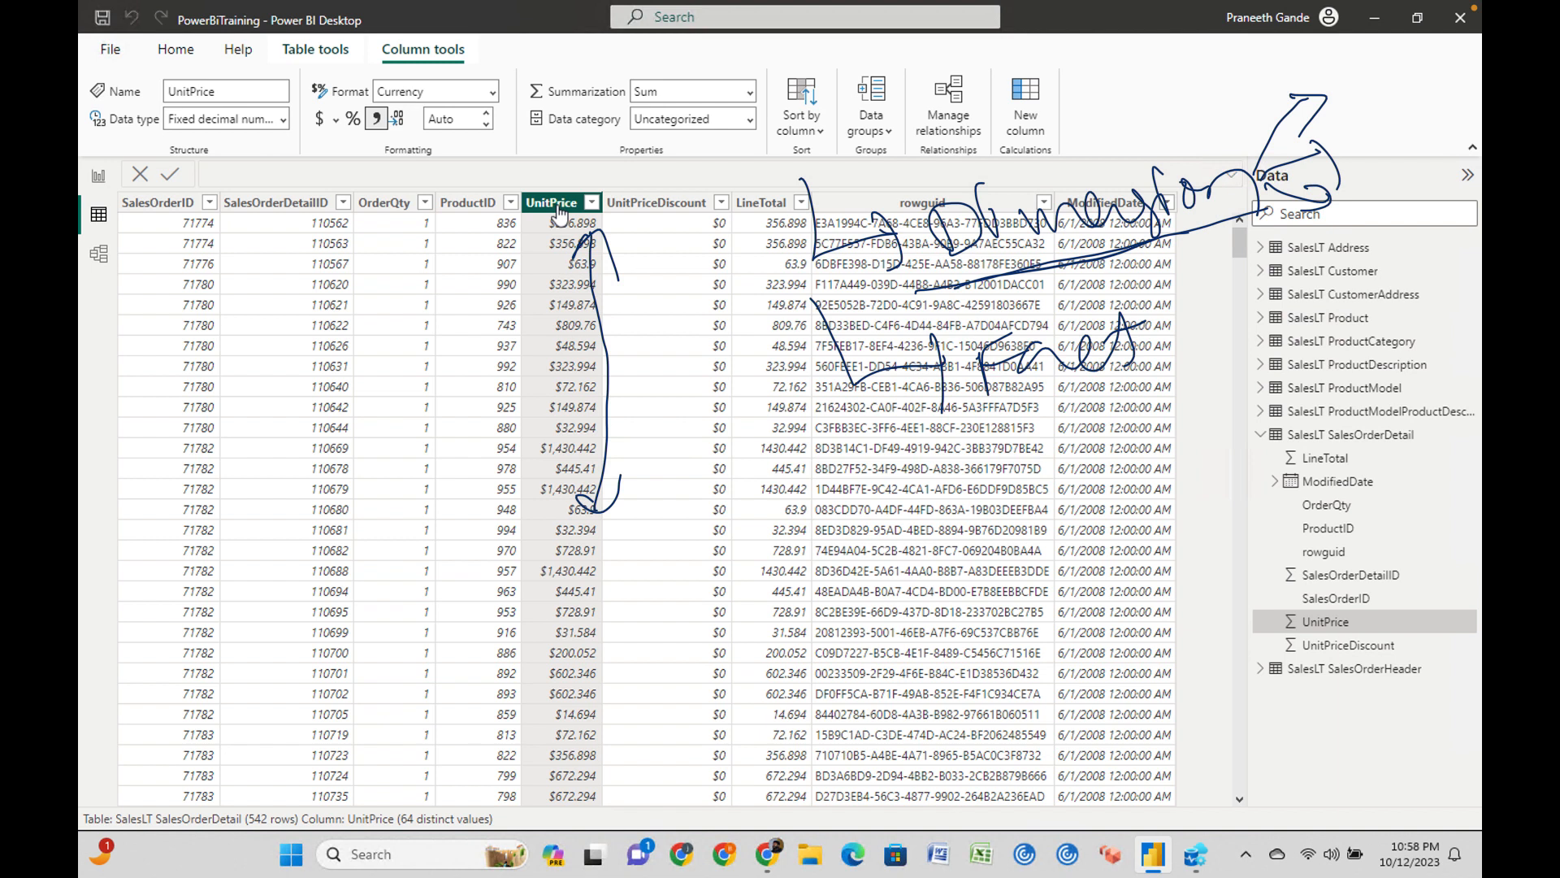
drag(1310, 272, 1316, 317)
mouse_move(1359, 253)
mouse_down()
mouse_move(1333, 308)
mouse_move(1413, 273)
mouse_up()
mouse_move(1256, 300)
mouse_down()
mouse_move(1164, 339)
mouse_move(1219, 351)
mouse_up()
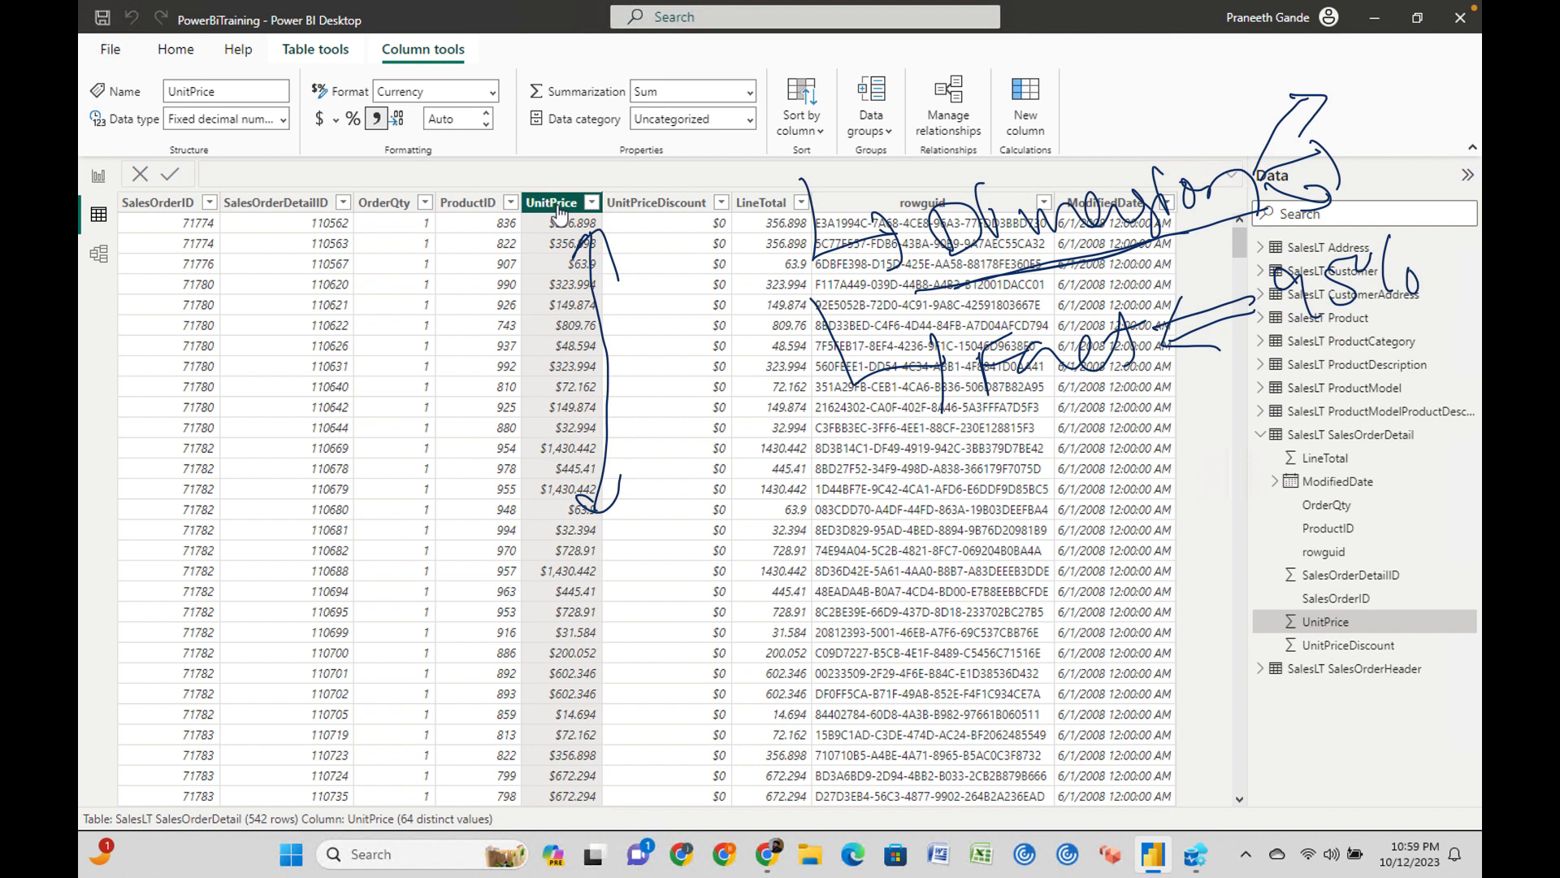
Handwrite and circle the words Visual and Item over the table.
mouse_move(580, 615)
mouse_down()
mouse_move(599, 624)
mouse_move(610, 579)
mouse_up()
mouse_move(632, 588)
mouse_down()
mouse_move(644, 616)
mouse_move(595, 565)
mouse_up()
mouse_move(656, 574)
mouse_down()
mouse_move(669, 613)
mouse_move(733, 566)
mouse_move(745, 511)
mouse_up()
drag(632, 670, 758, 602)
mouse_move(559, 576)
mouse_down()
mouse_move(787, 568)
mouse_move(569, 618)
mouse_up()
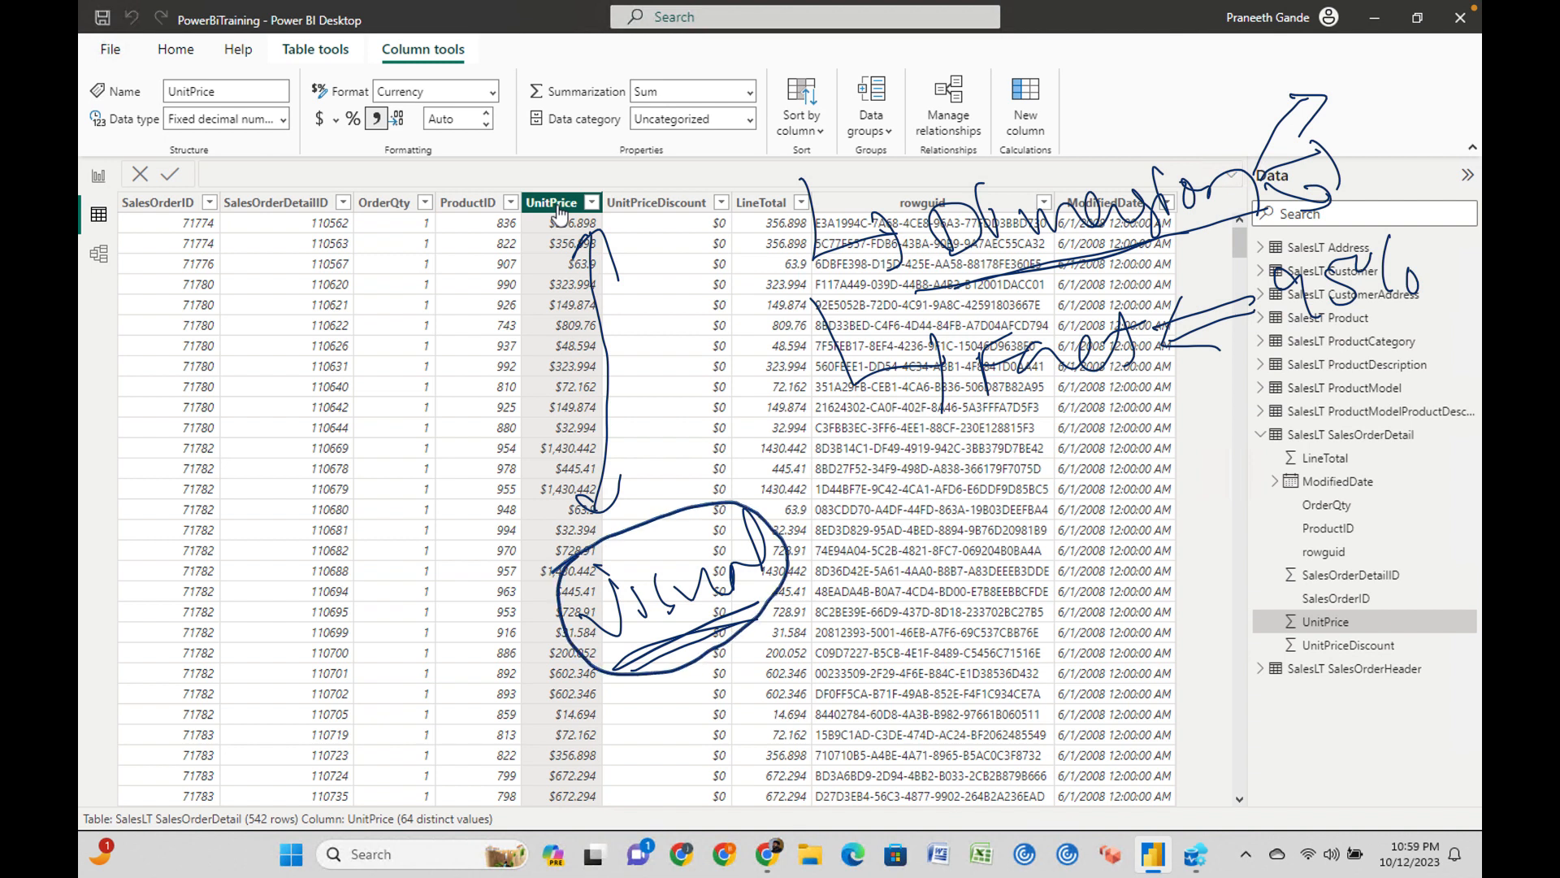
drag(776, 545, 825, 468)
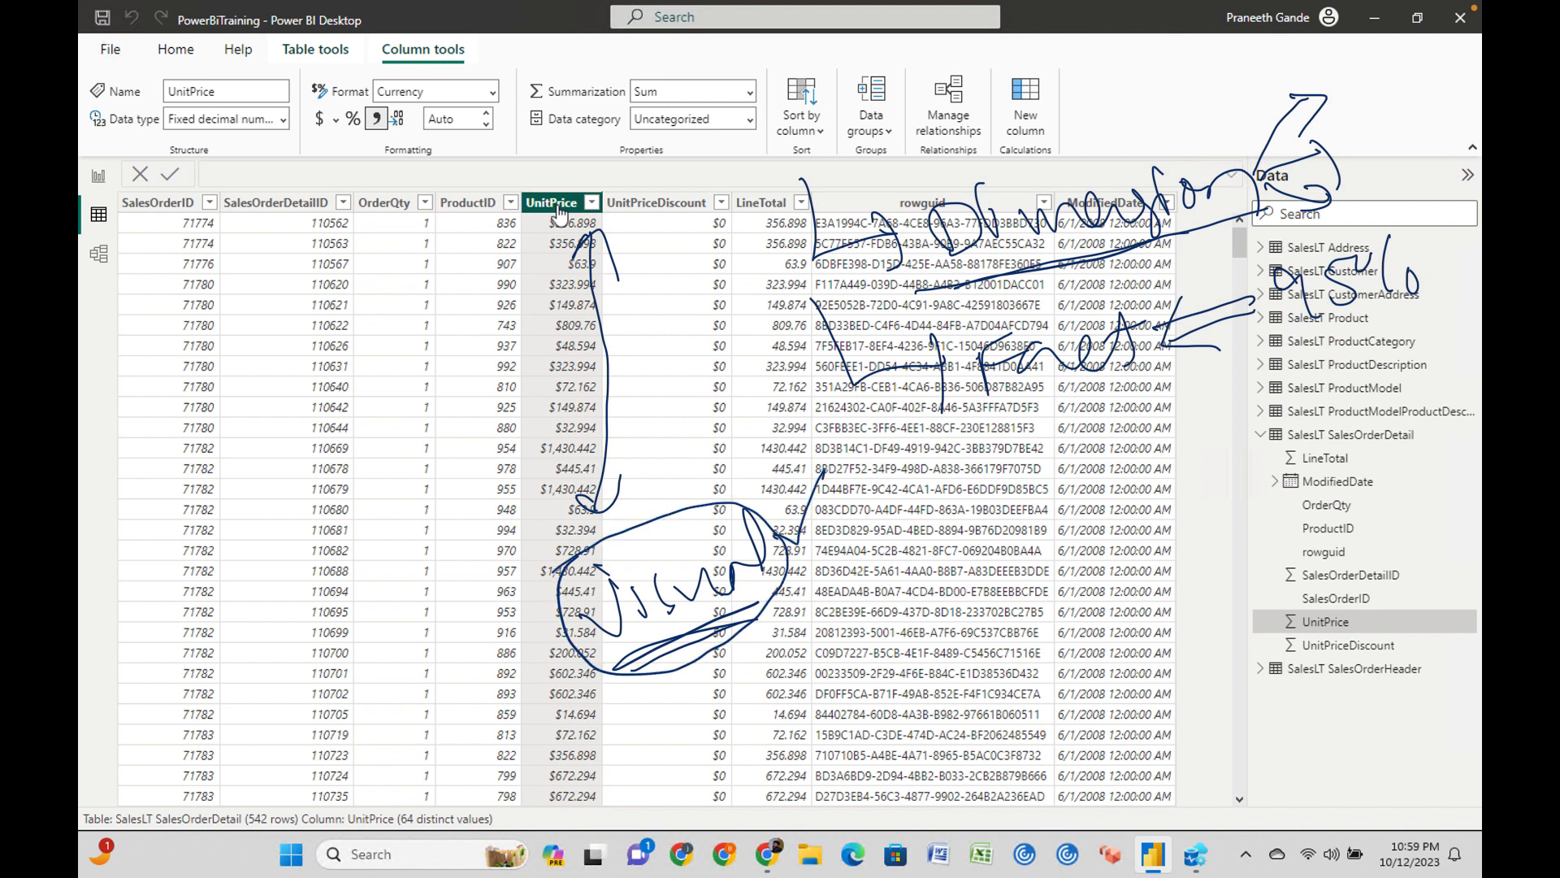
mouse_move(849, 585)
mouse_down()
mouse_move(845, 636)
mouse_move(868, 580)
mouse_move(916, 564)
mouse_move(894, 616)
mouse_up()
mouse_move(951, 570)
mouse_down()
mouse_move(926, 595)
mouse_move(949, 564)
mouse_up()
drag(946, 561, 1010, 566)
drag(932, 526, 942, 496)
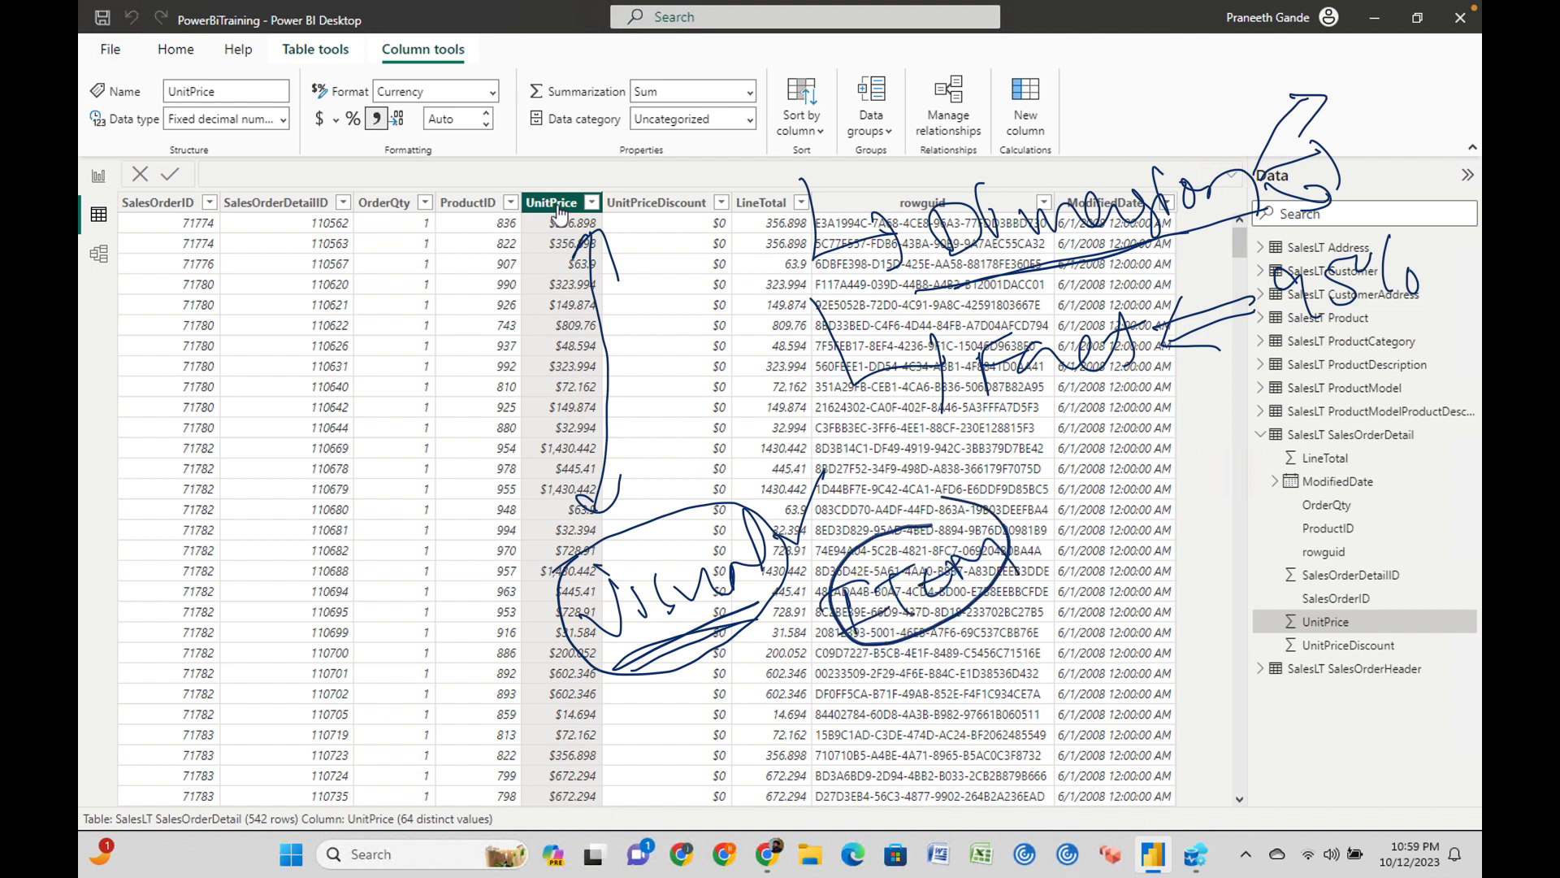
Sketch a large circle with small shapes and arrows over the order ID rows.
mouse_move(251, 486)
mouse_down()
mouse_move(528, 561)
mouse_move(231, 480)
mouse_move(265, 498)
mouse_up()
mouse_move(371, 445)
mouse_down()
mouse_move(375, 461)
mouse_move(454, 462)
mouse_up()
drag(455, 540, 459, 538)
drag(307, 611, 366, 619)
drag(239, 552, 260, 580)
drag(306, 453, 261, 489)
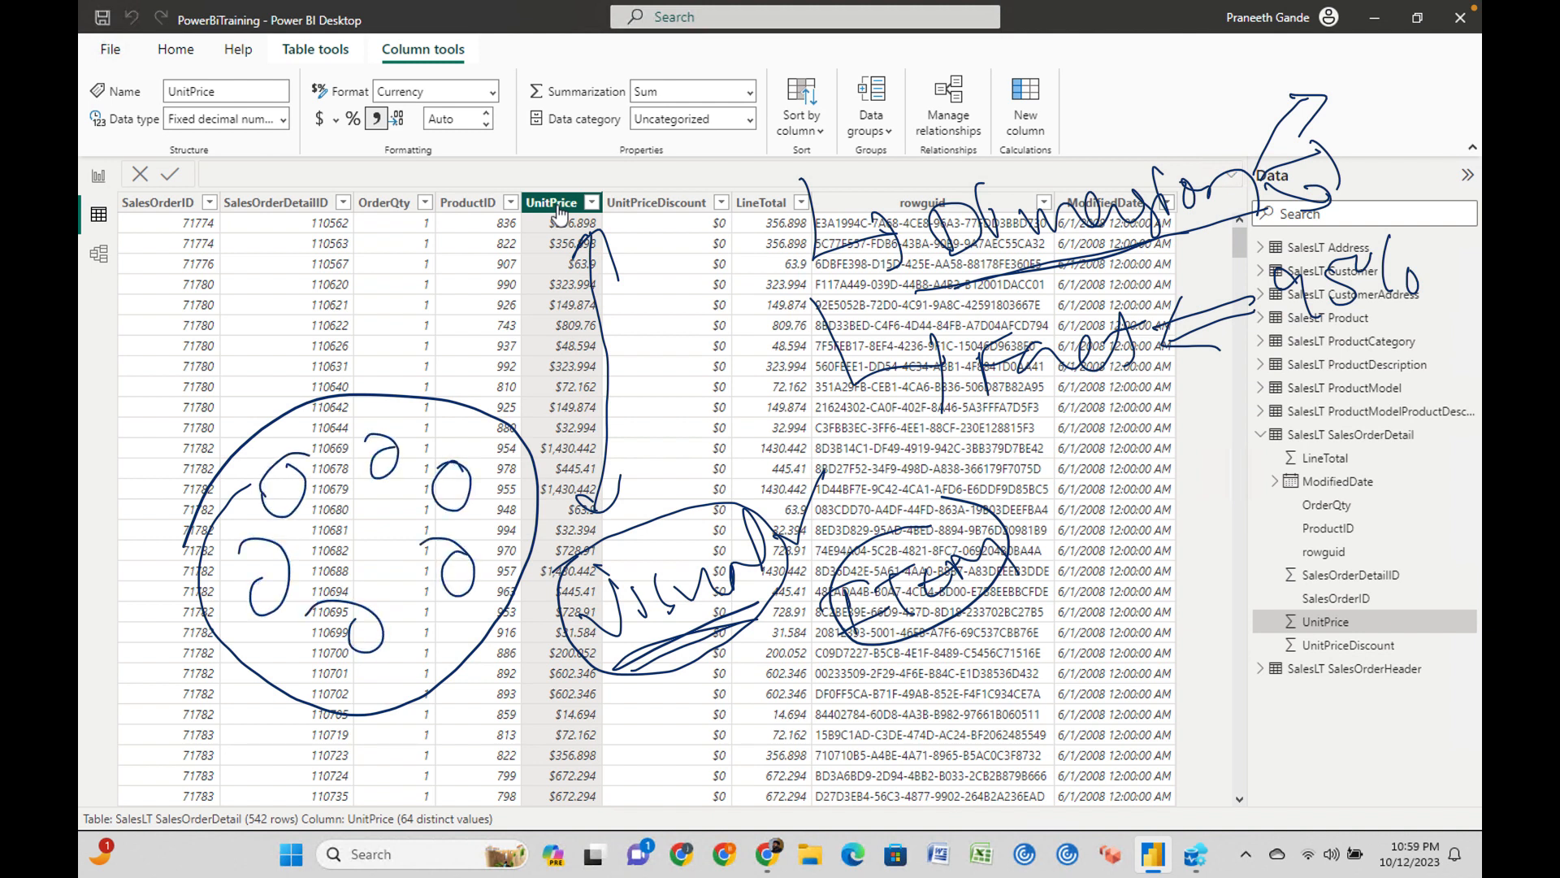
mouse_move(343, 546)
mouse_down()
mouse_move(316, 558)
mouse_move(344, 557)
mouse_move(315, 507)
mouse_move(416, 545)
mouse_move(358, 592)
mouse_up()
drag(347, 578, 366, 578)
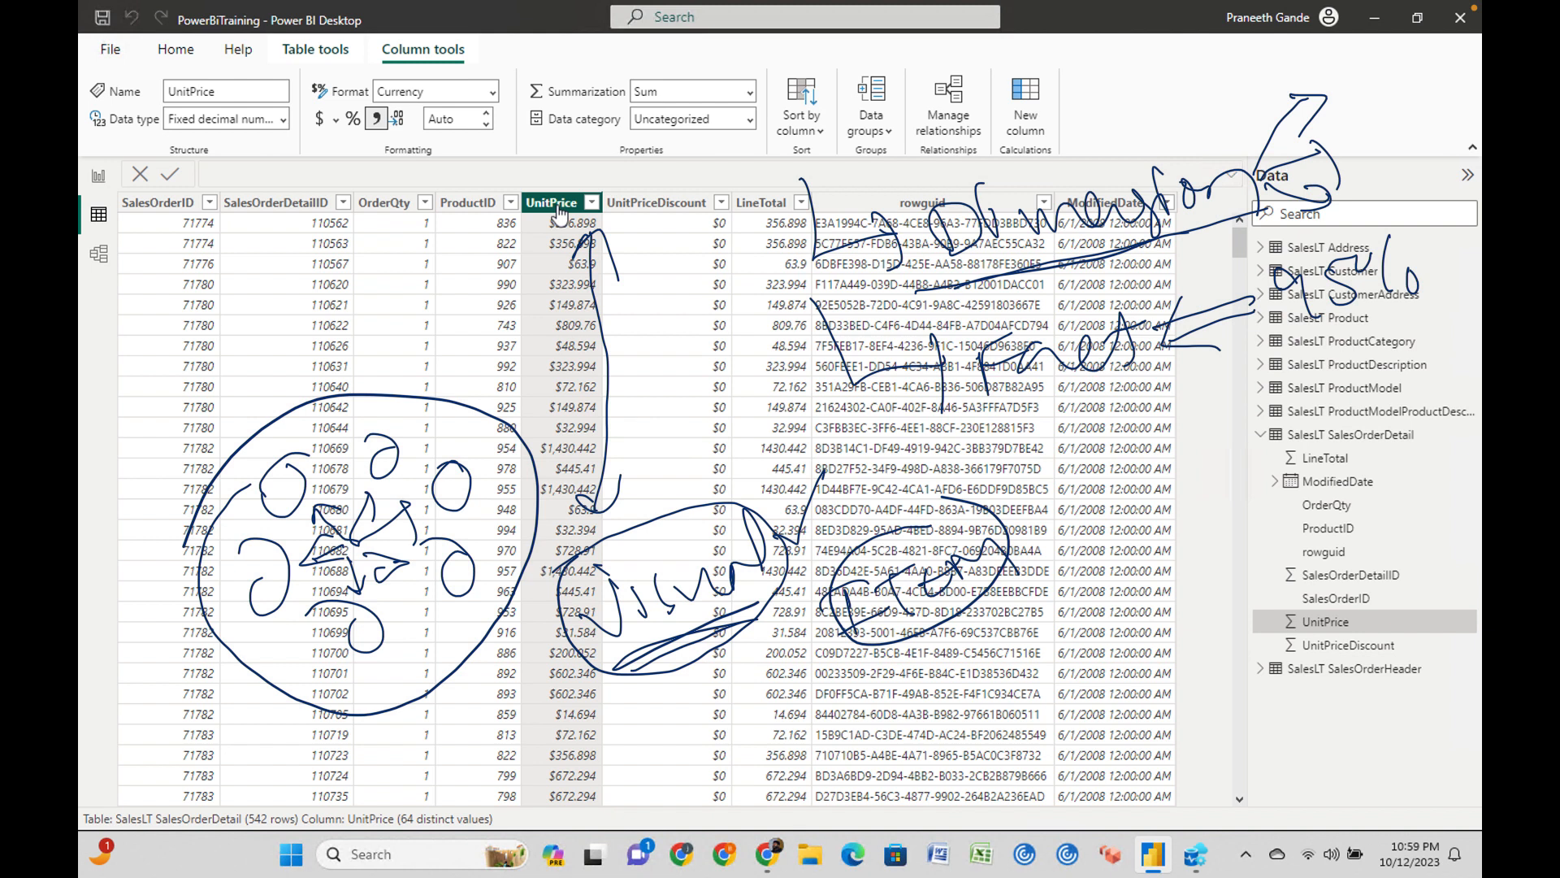
Write Mon + Tue, point arrows at Item, add loops and a double line, and circle 95%.
drag(736, 755, 813, 709)
drag(821, 723, 877, 695)
drag(933, 659, 981, 638)
drag(964, 648, 975, 681)
mouse_move(993, 644)
mouse_down()
mouse_move(997, 669)
mouse_move(1087, 661)
mouse_up()
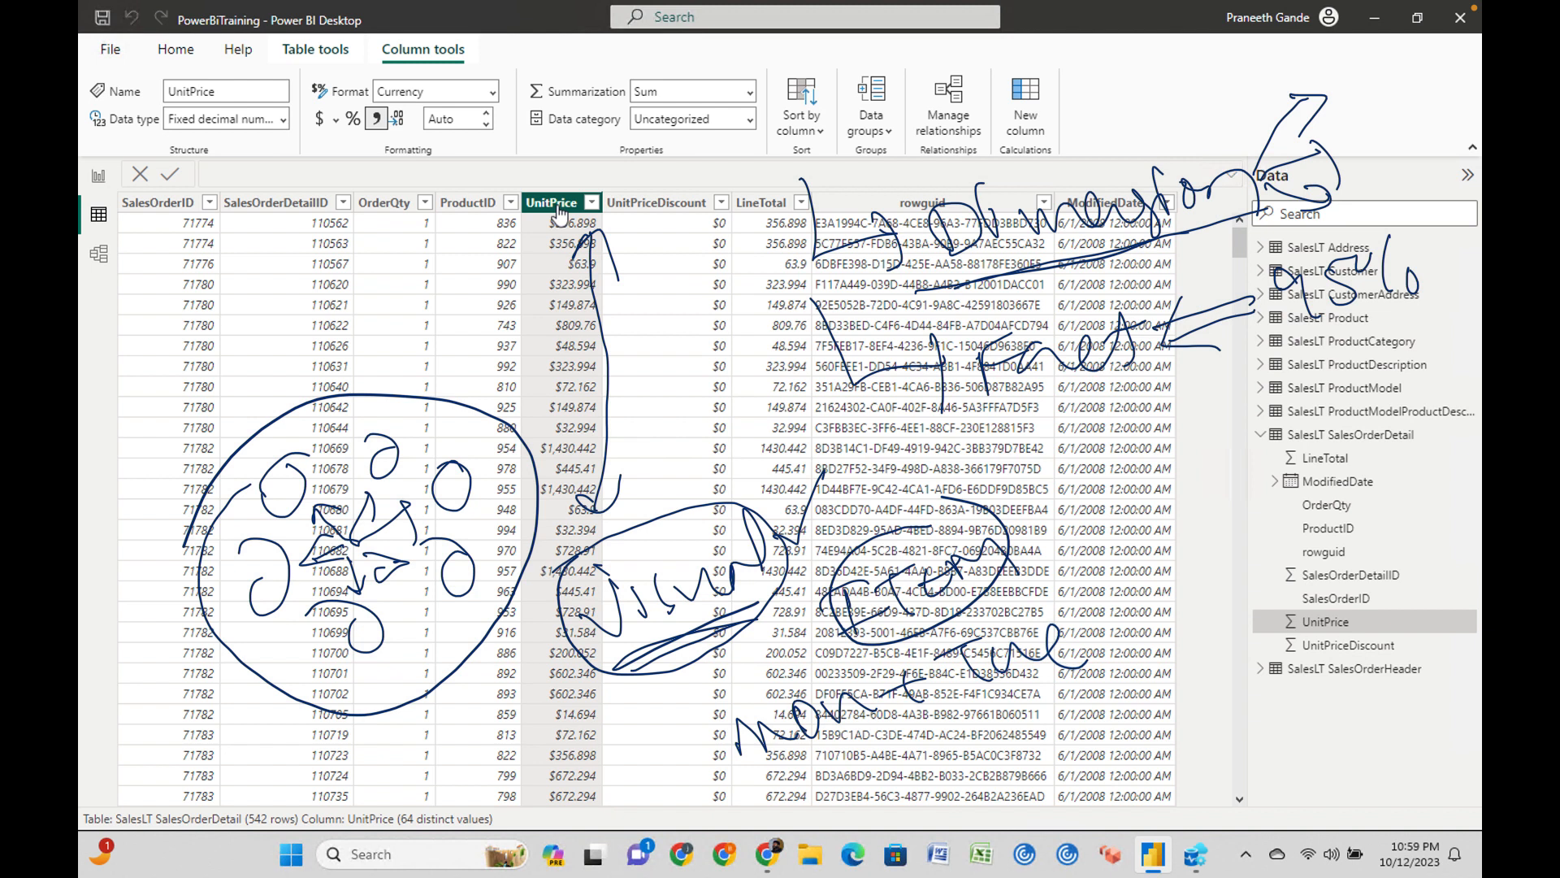
mouse_move(963, 495)
mouse_down()
mouse_move(1023, 447)
mouse_move(963, 496)
mouse_up()
drag(1039, 456, 982, 507)
mouse_move(1333, 74)
mouse_down()
mouse_move(1424, 77)
mouse_move(1333, 75)
mouse_move(1359, 126)
mouse_move(1351, 152)
mouse_move(1340, 111)
mouse_up()
mouse_move(1351, 176)
mouse_down()
mouse_move(1437, 144)
mouse_move(1368, 205)
mouse_up()
mouse_move(968, 421)
mouse_down()
mouse_move(1129, 382)
mouse_move(974, 421)
mouse_up()
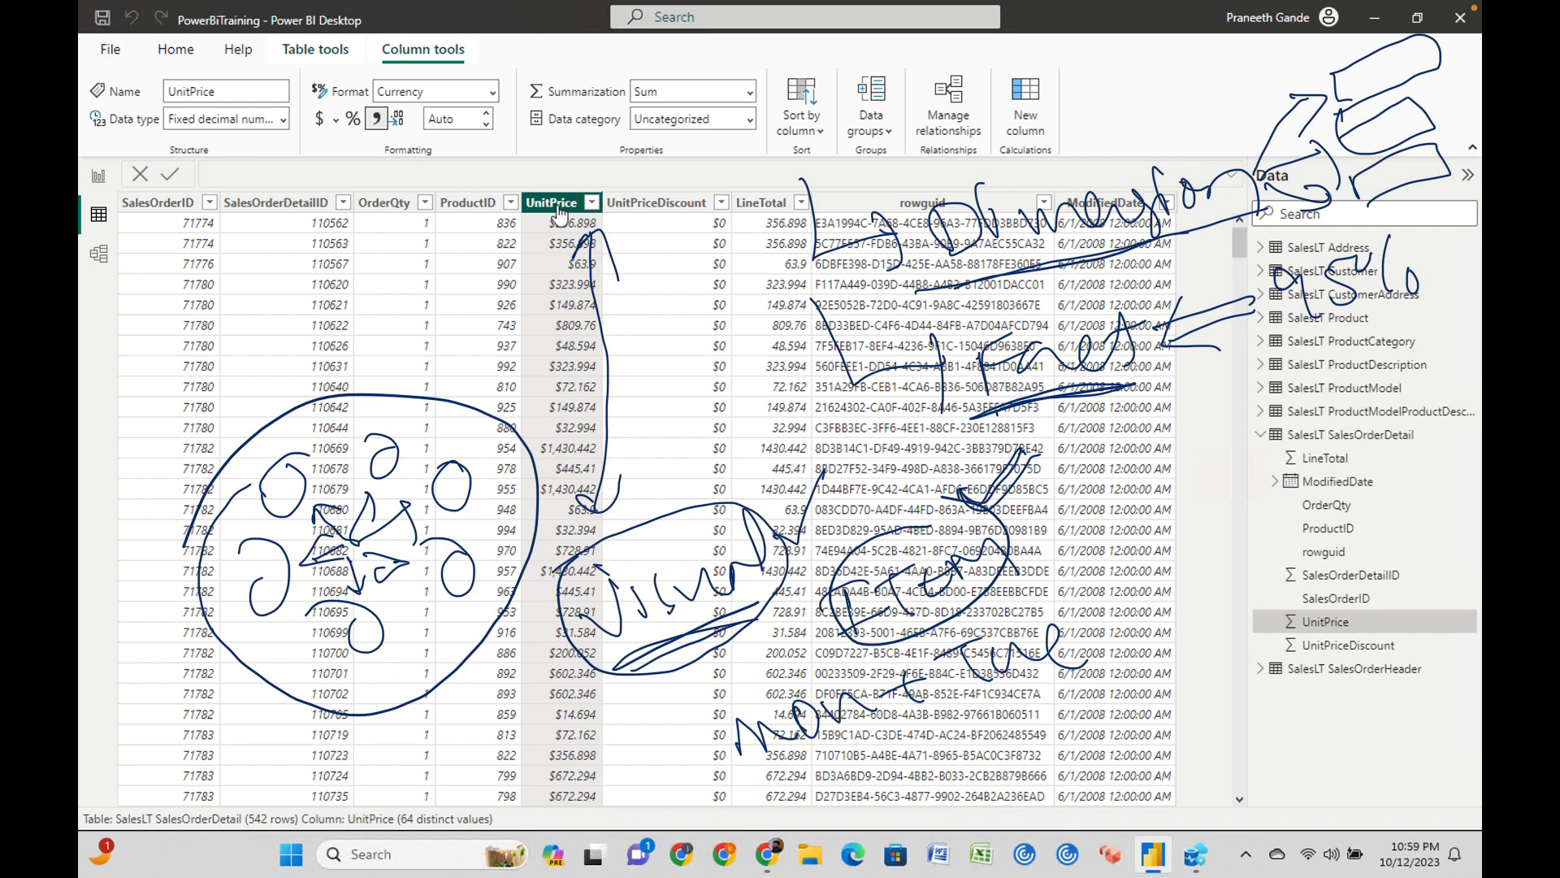
mouse_move(1333, 237)
mouse_down()
mouse_move(1291, 341)
mouse_move(1374, 245)
mouse_up()
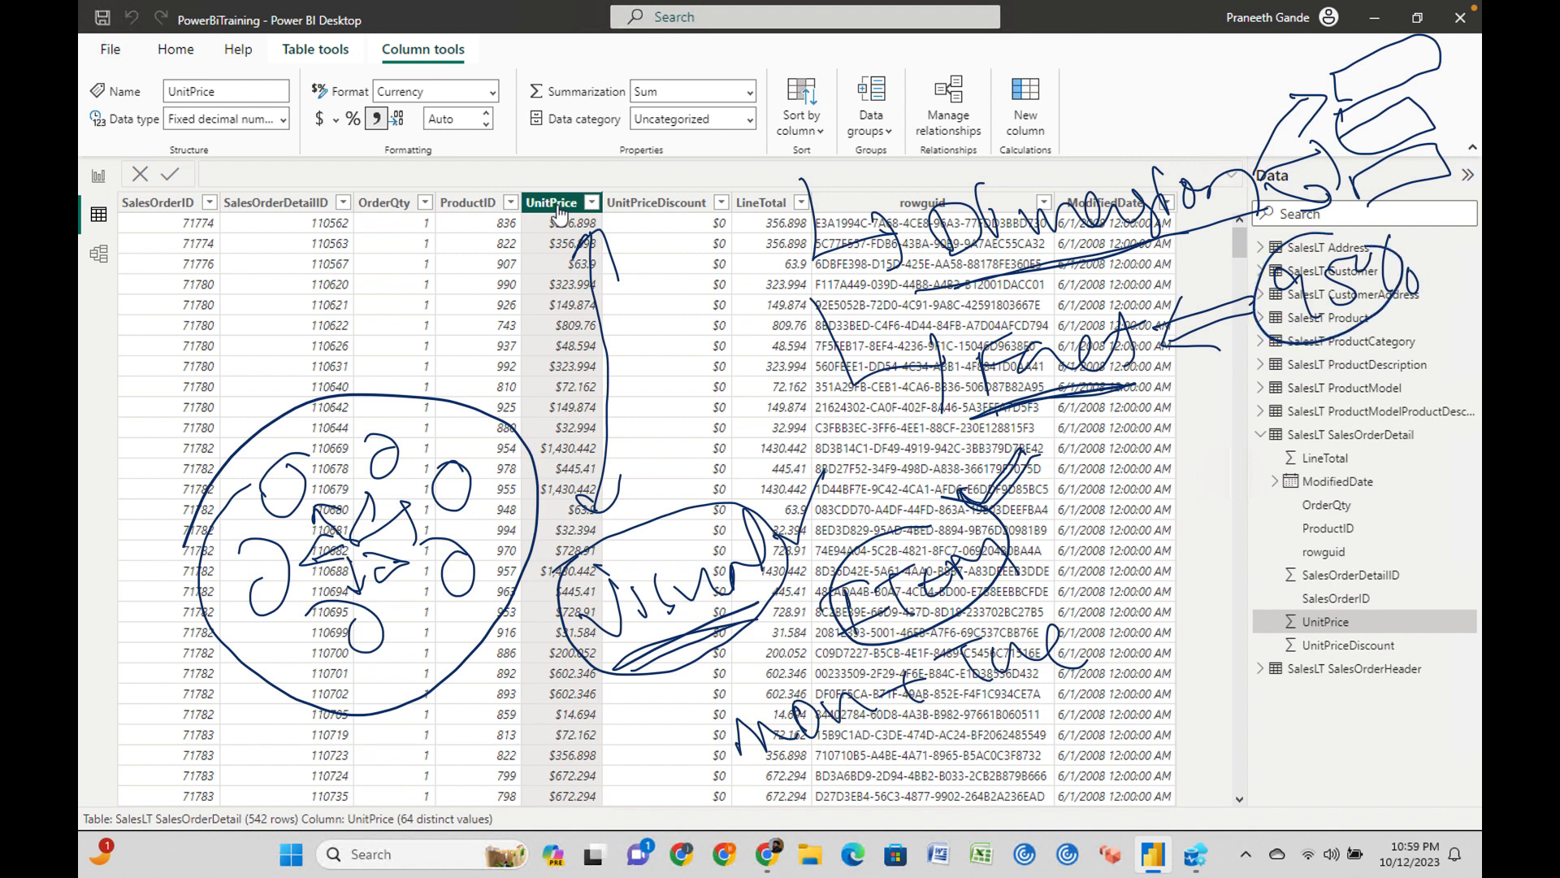
drag(1056, 305, 1014, 332)
Mark the UnitPrice column, circle and arrow the ProductID header, then clear all the ink.
drag(551, 257, 564, 334)
mouse_move(463, 181)
mouse_down()
mouse_move(487, 218)
mouse_move(512, 173)
mouse_move(581, 129)
mouse_up()
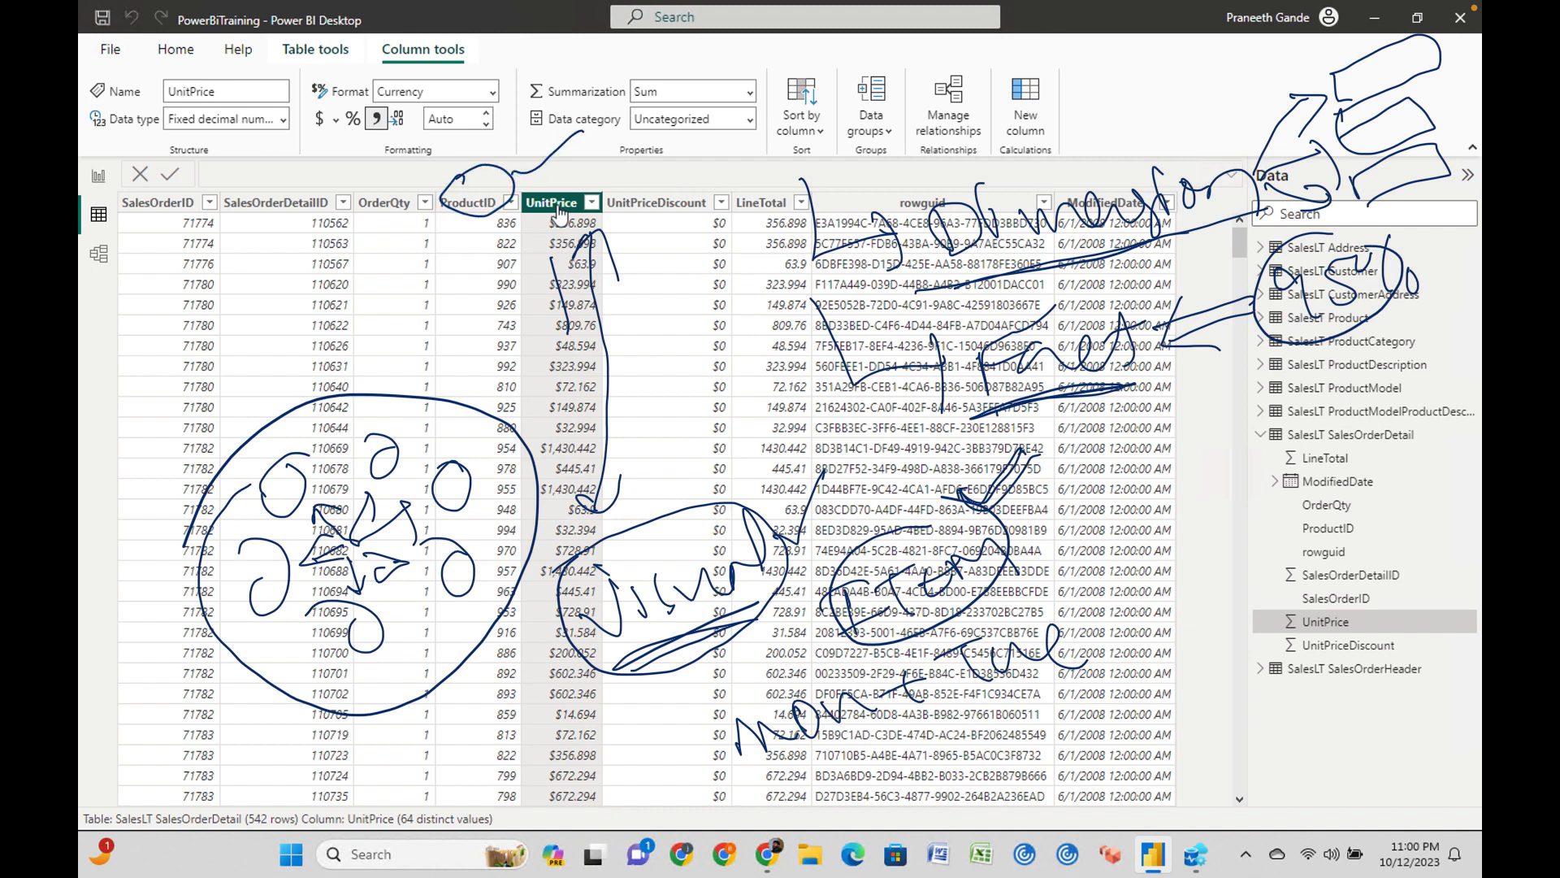
mouse_move(510, 221)
mouse_down()
mouse_move(497, 325)
mouse_move(516, 303)
mouse_up()
mouse_move(485, 146)
mouse_down()
mouse_move(460, 166)
mouse_move(493, 177)
mouse_up()
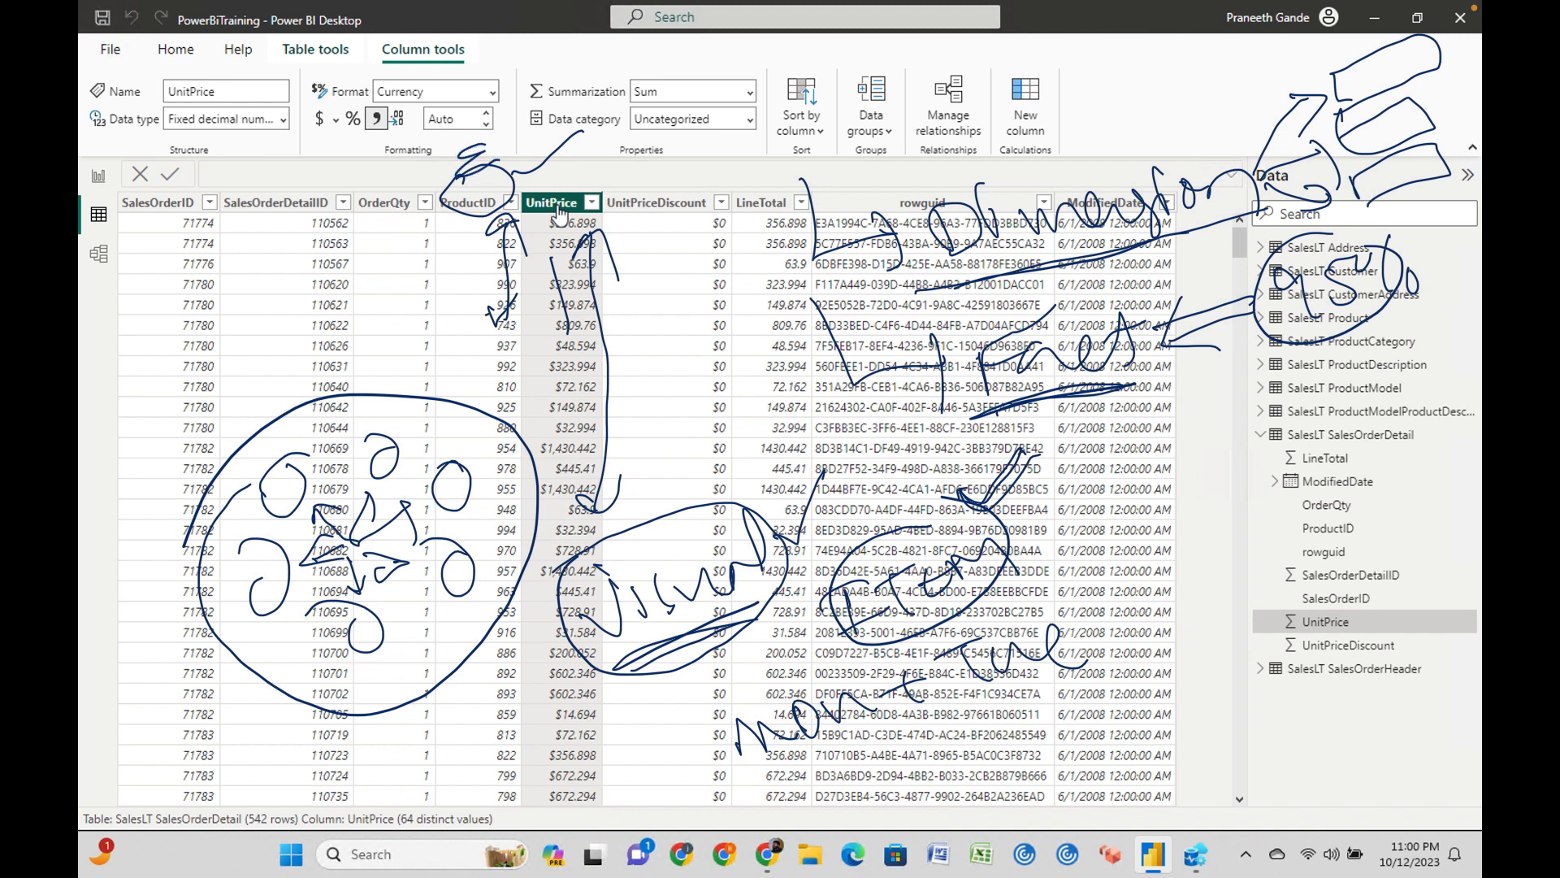
key(Escape)
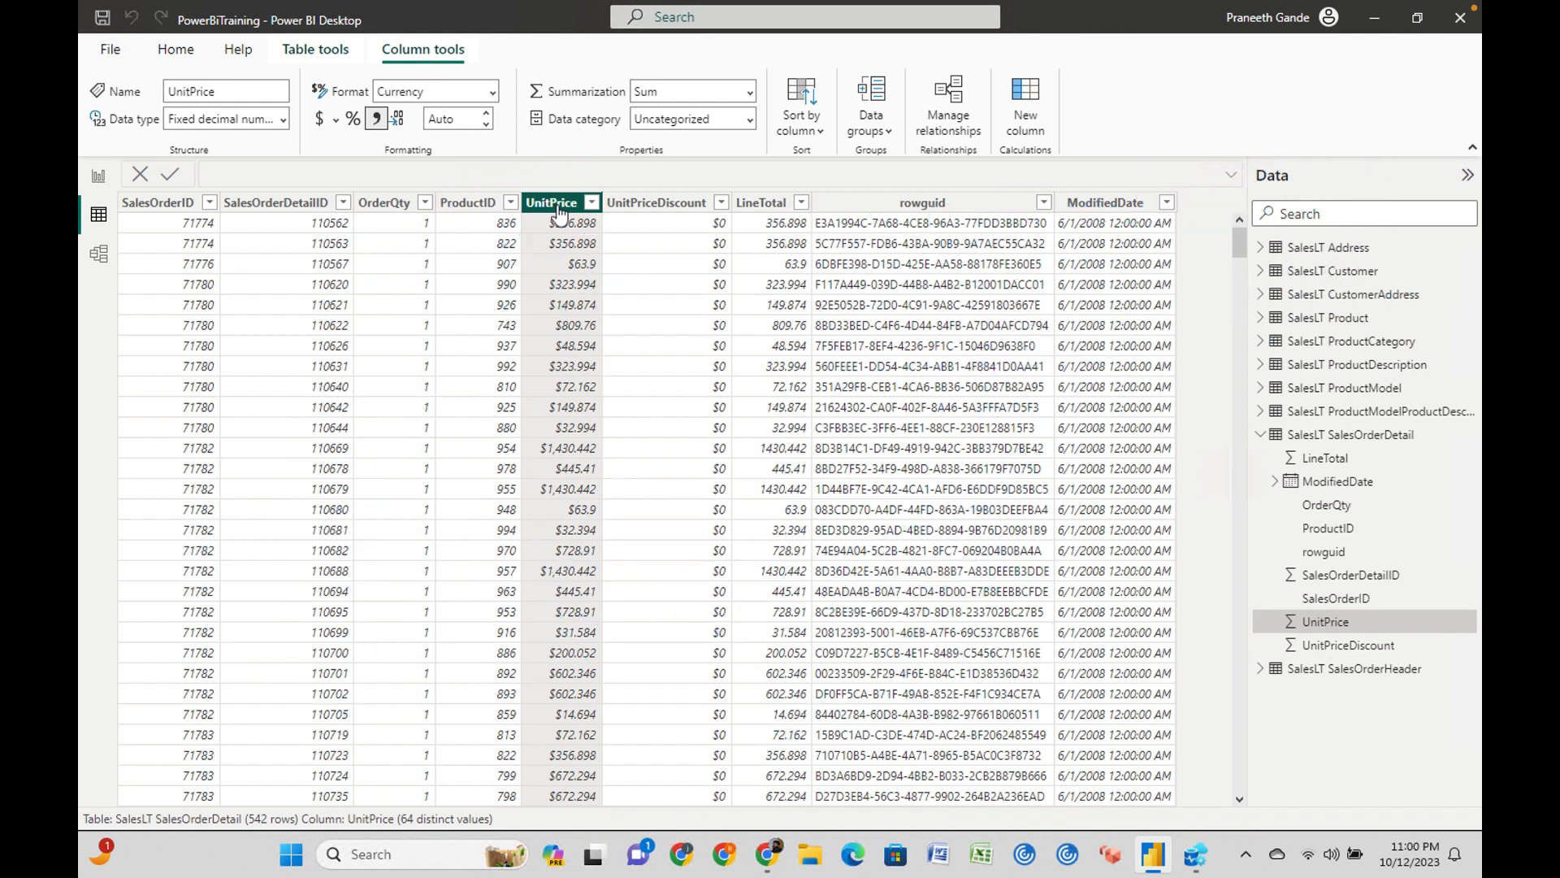
click(1195, 866)
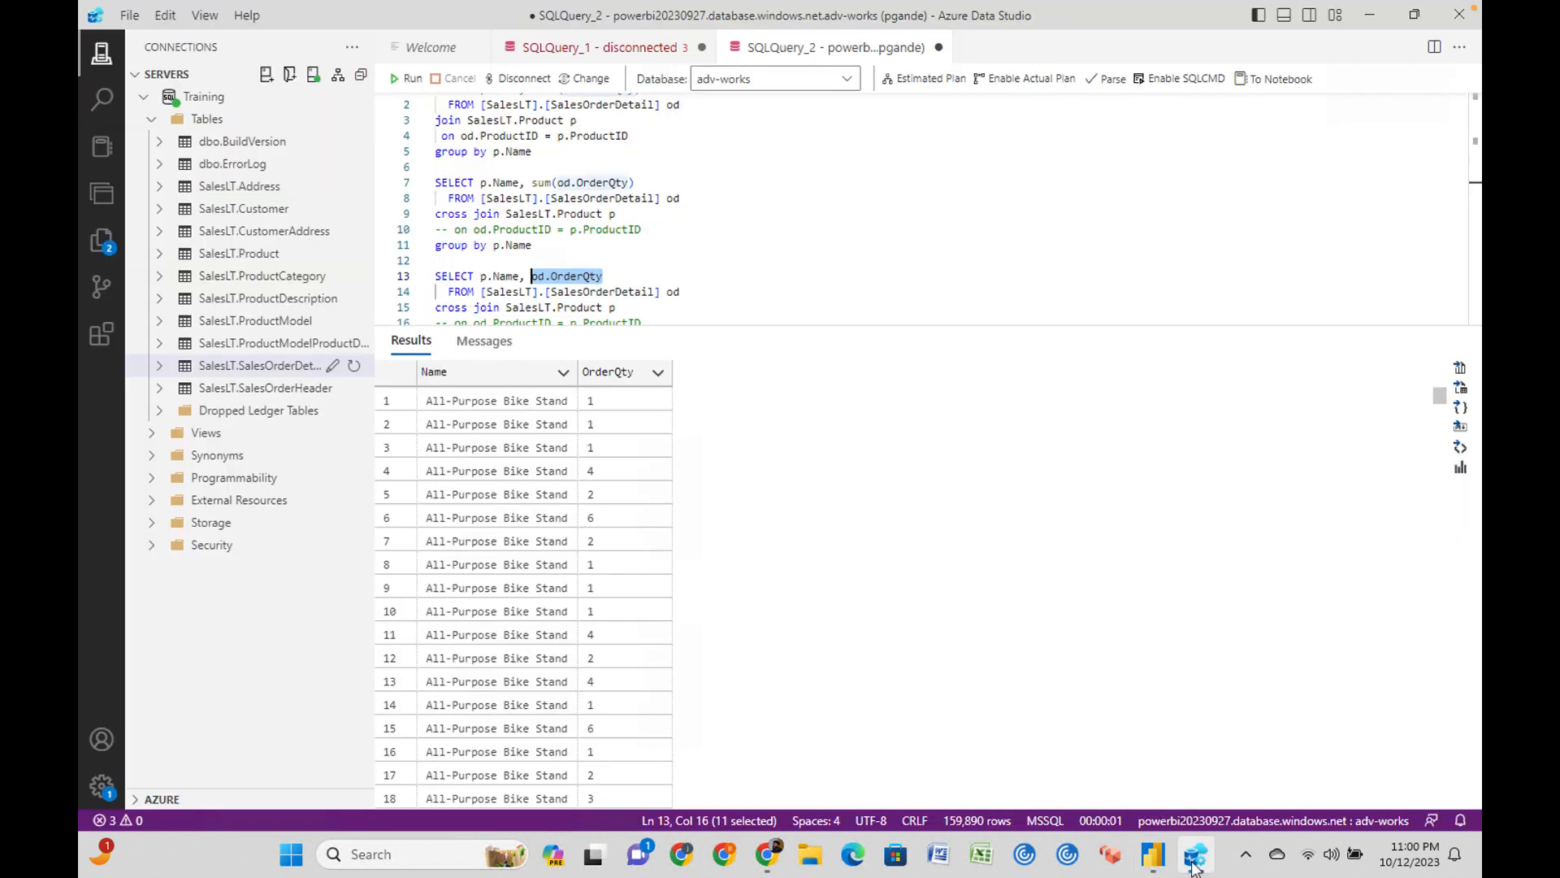
scroll(548, 116, up, 1)
drag(537, 101, 642, 103)
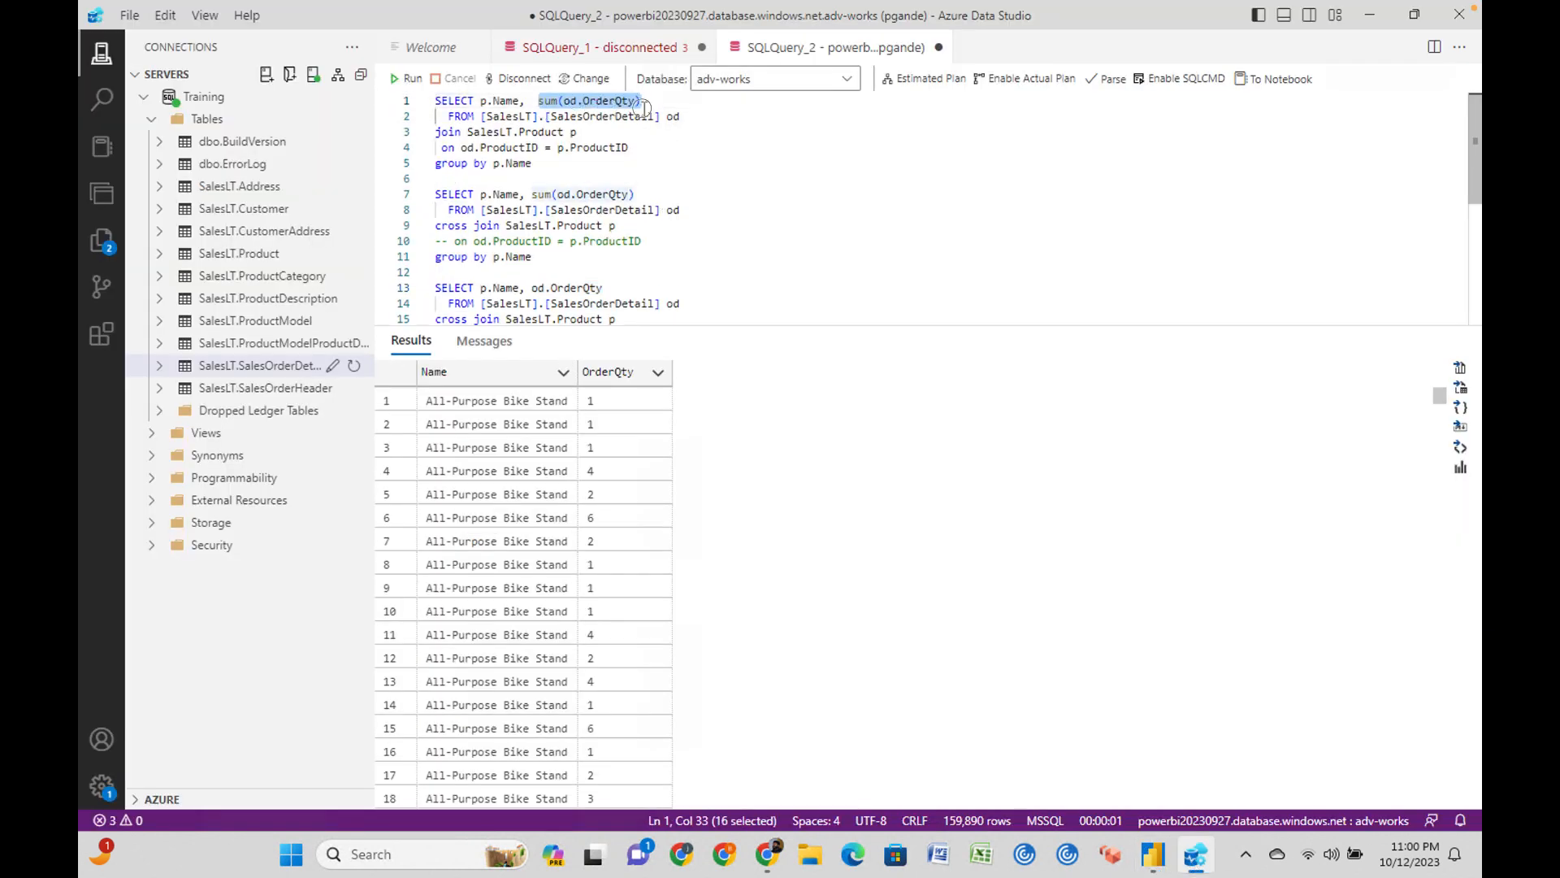
click(621, 116)
drag(539, 100, 642, 101)
drag(527, 101, 478, 100)
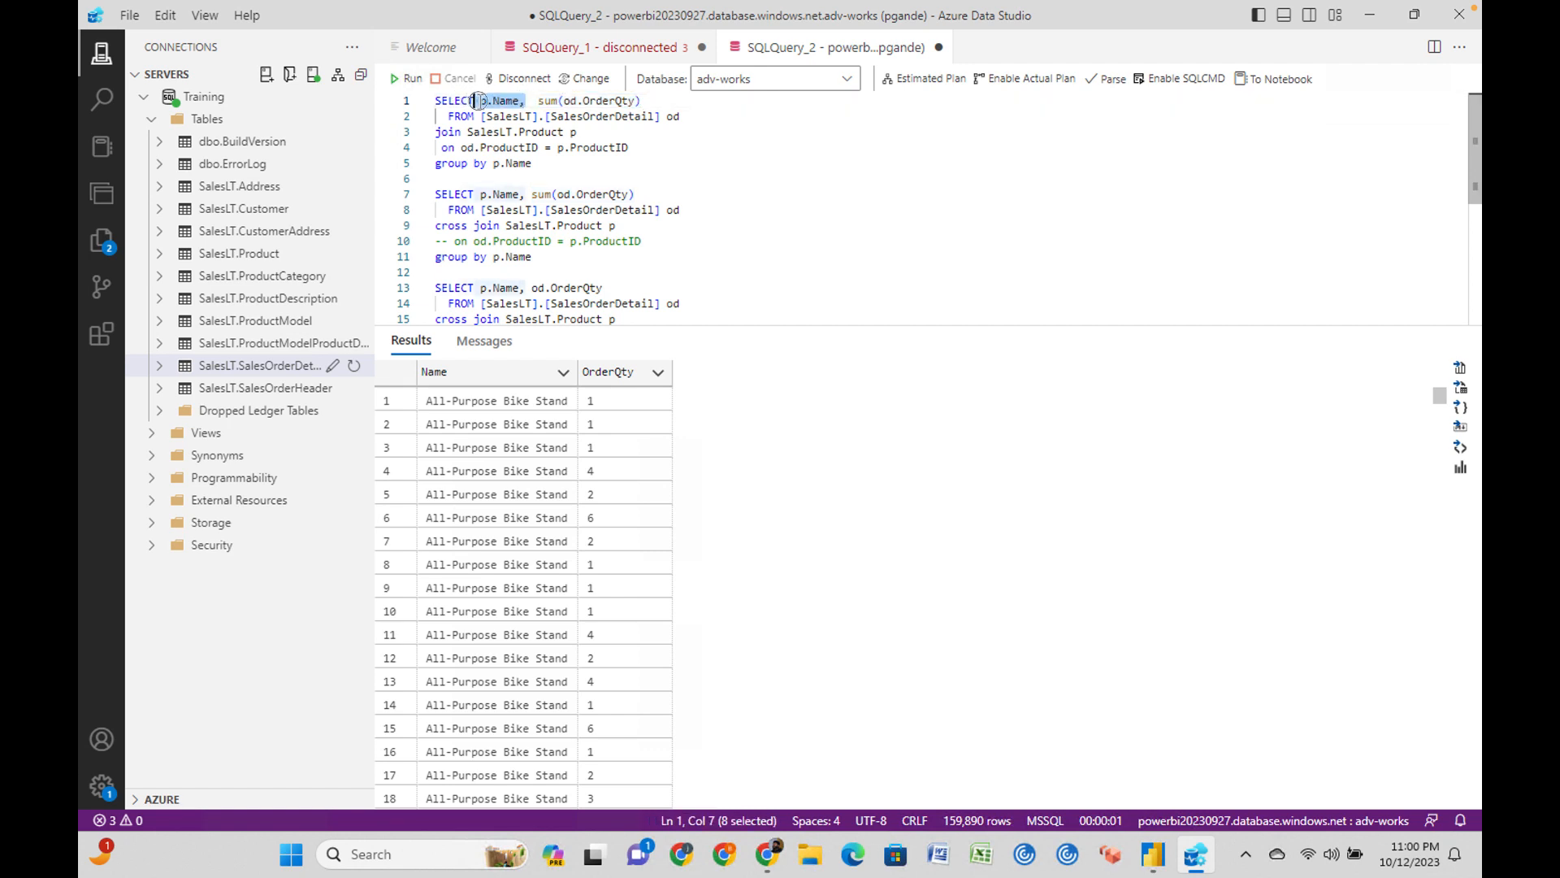
drag(634, 101, 474, 101)
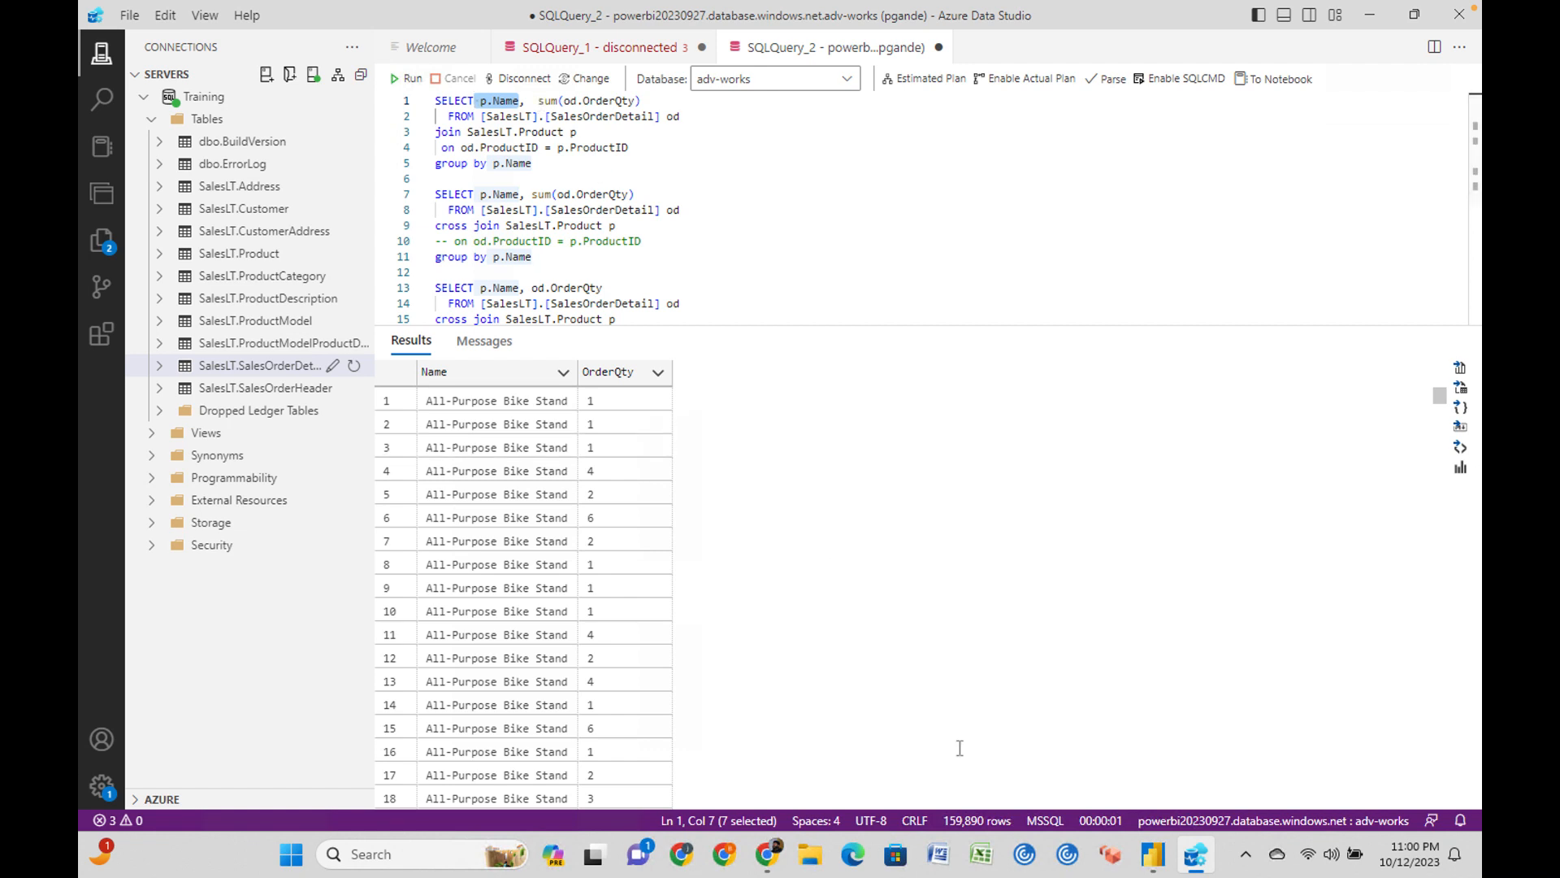
click(1147, 858)
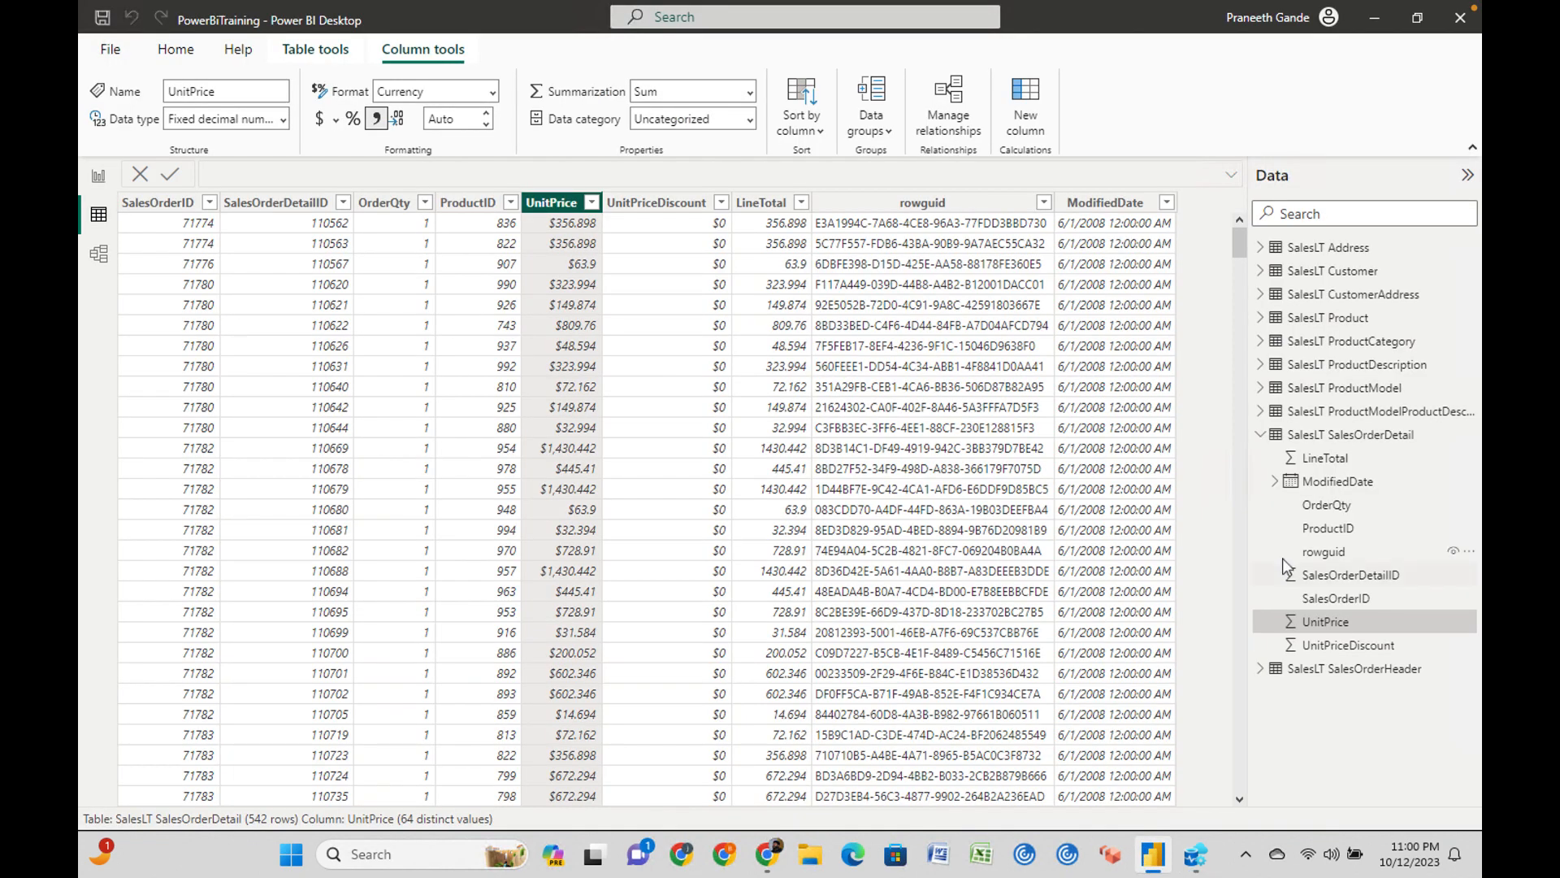
Check the model diagram and the report's OrderQty field options, then return to the SalesOrderDetail data.
click(104, 258)
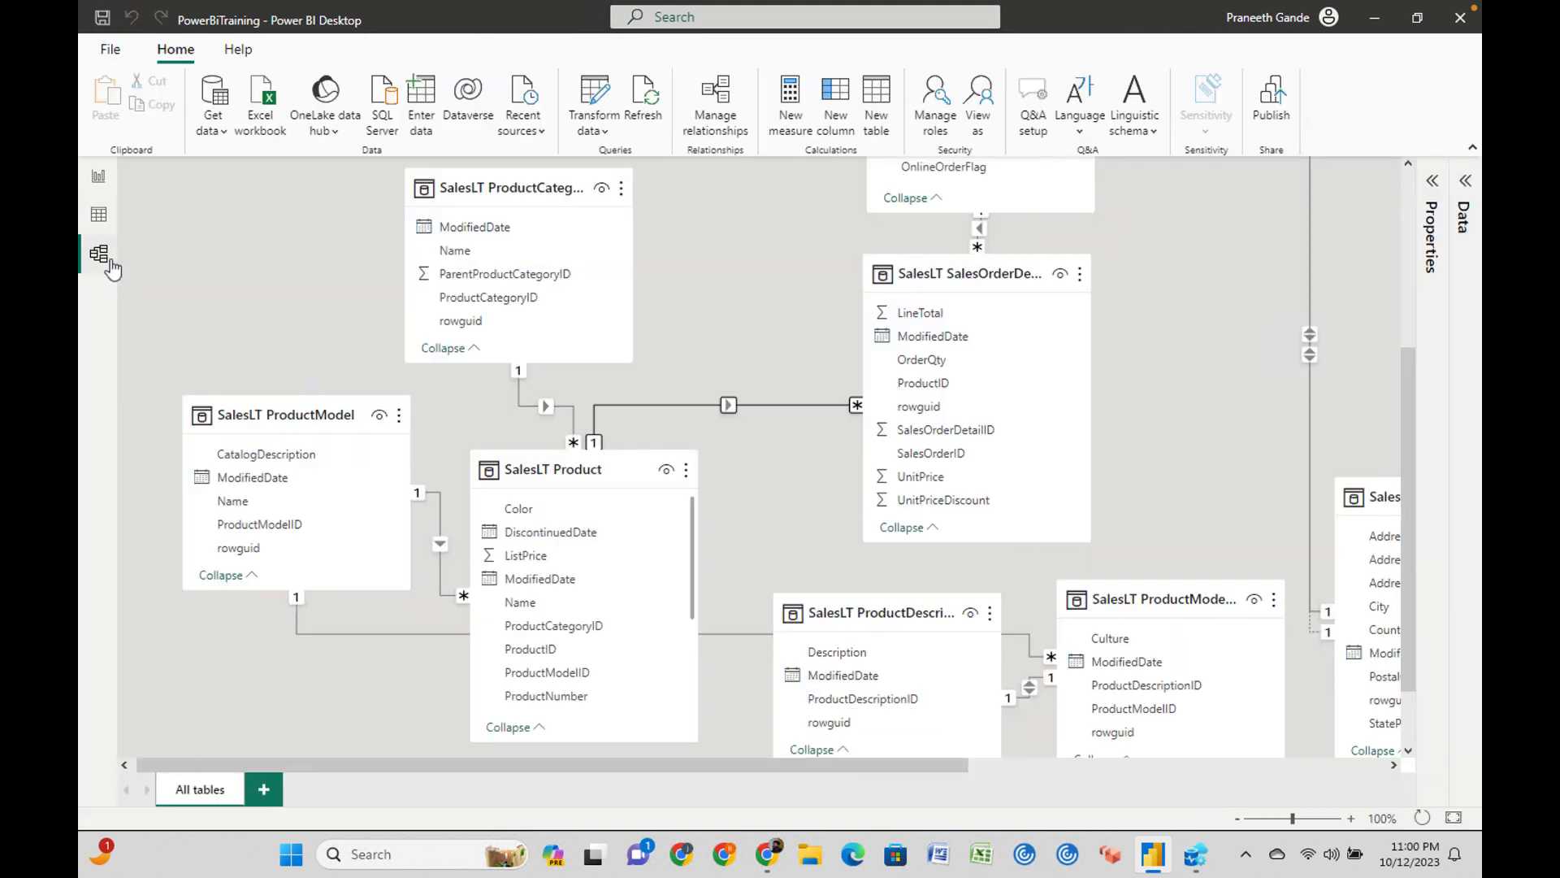
click(99, 215)
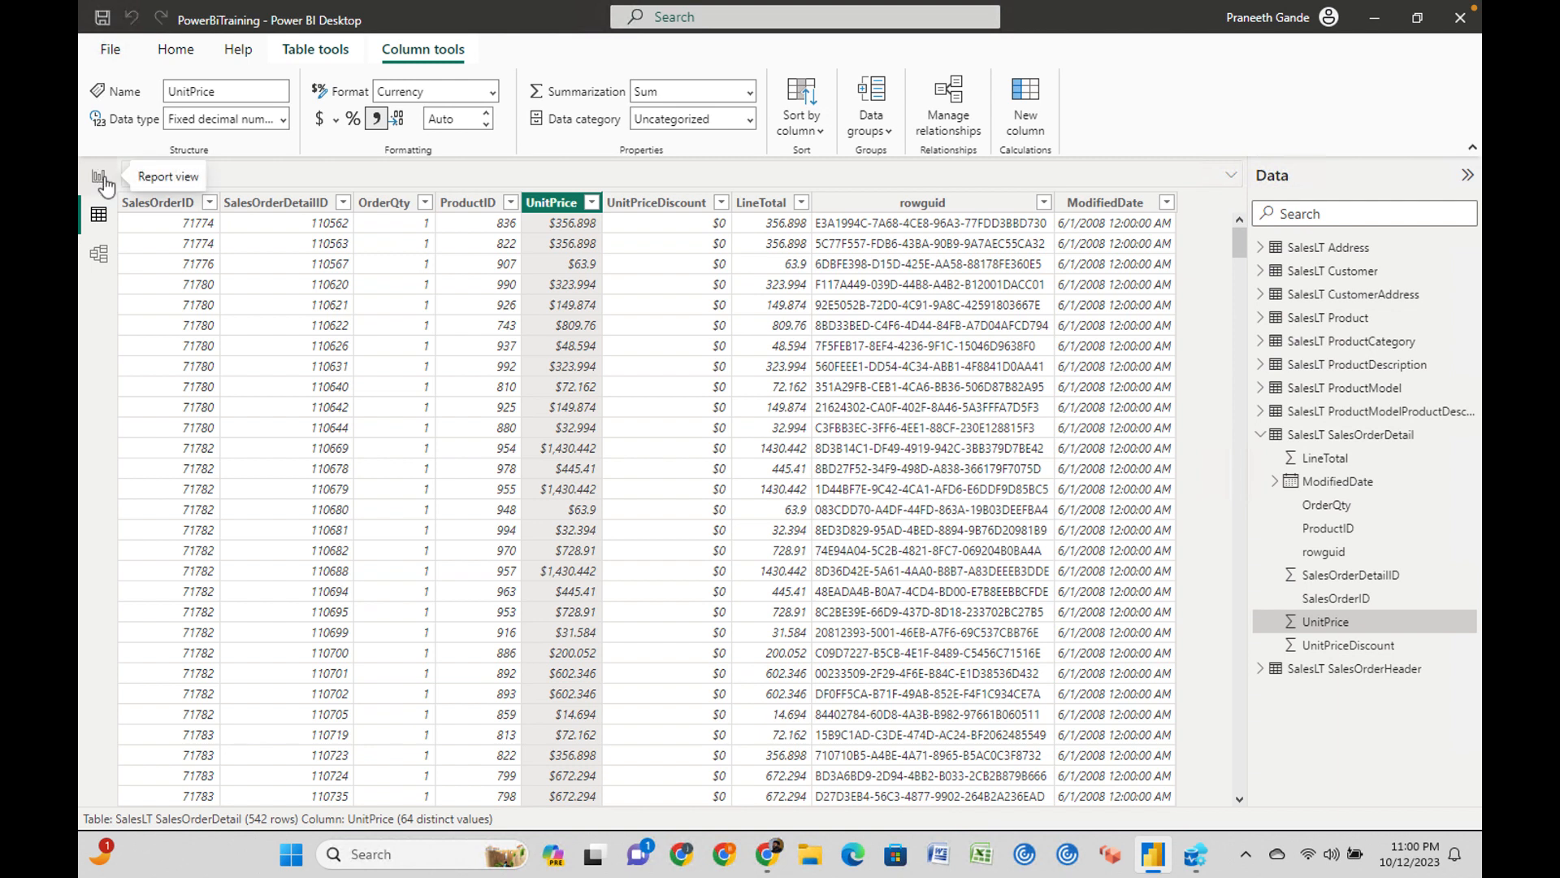
click(102, 179)
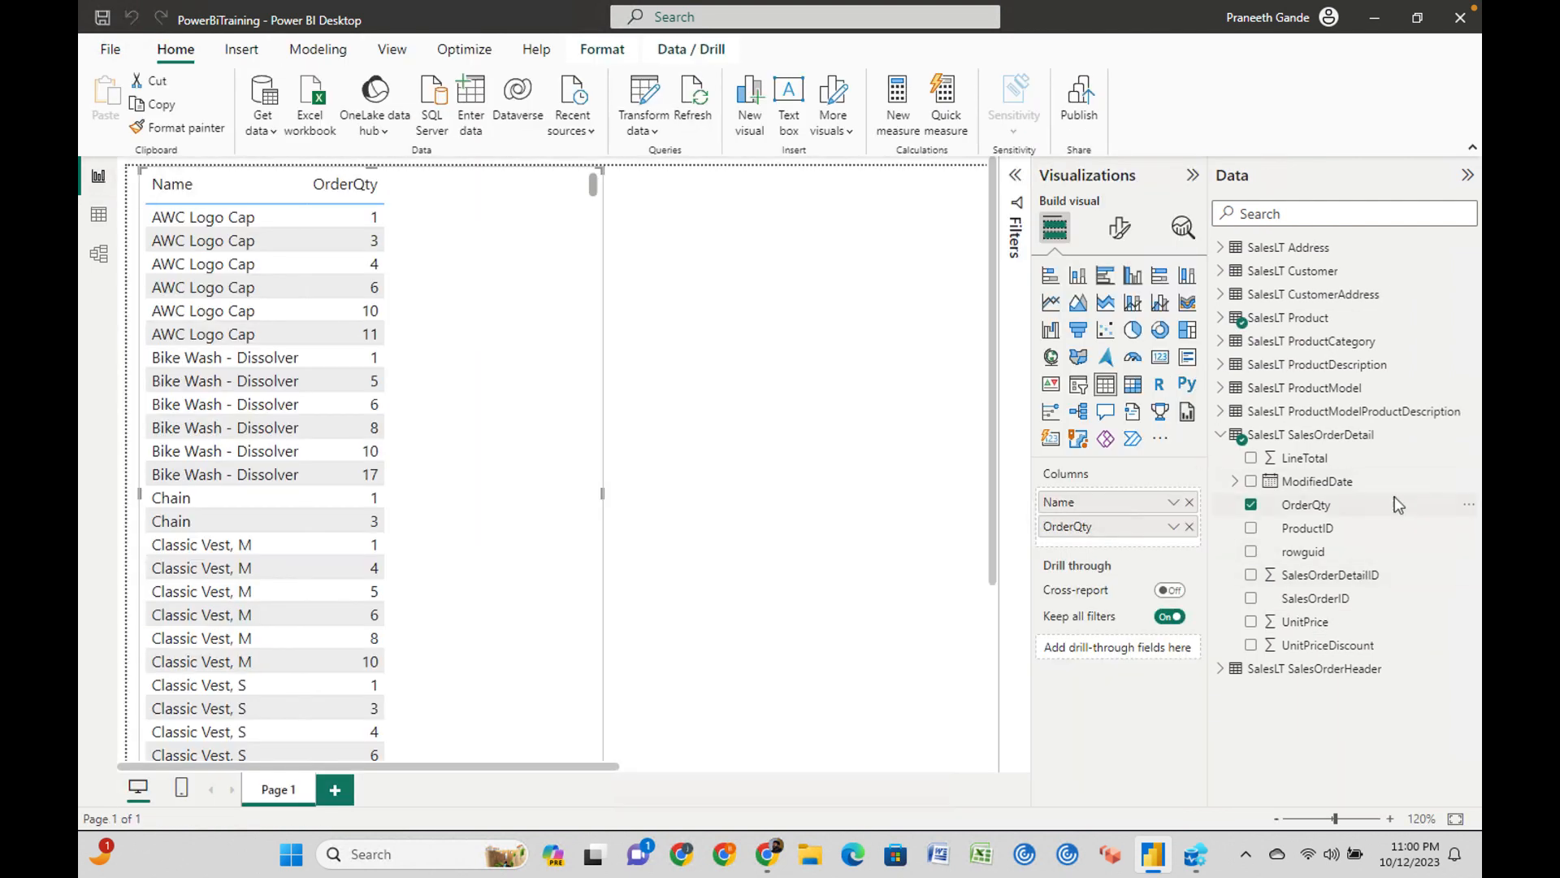
click(1463, 509)
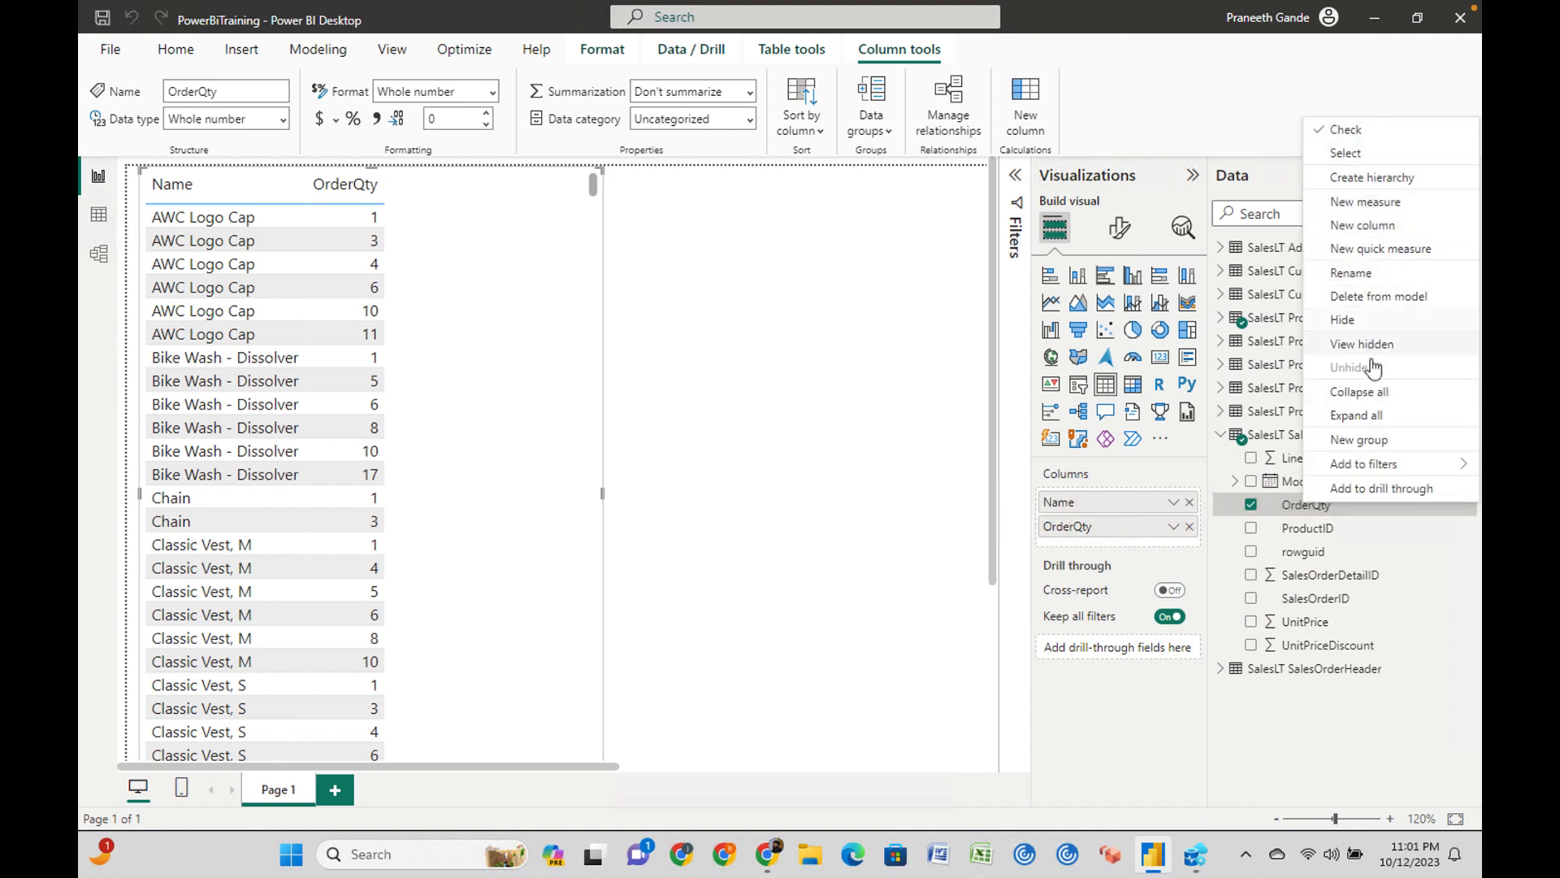
click(529, 355)
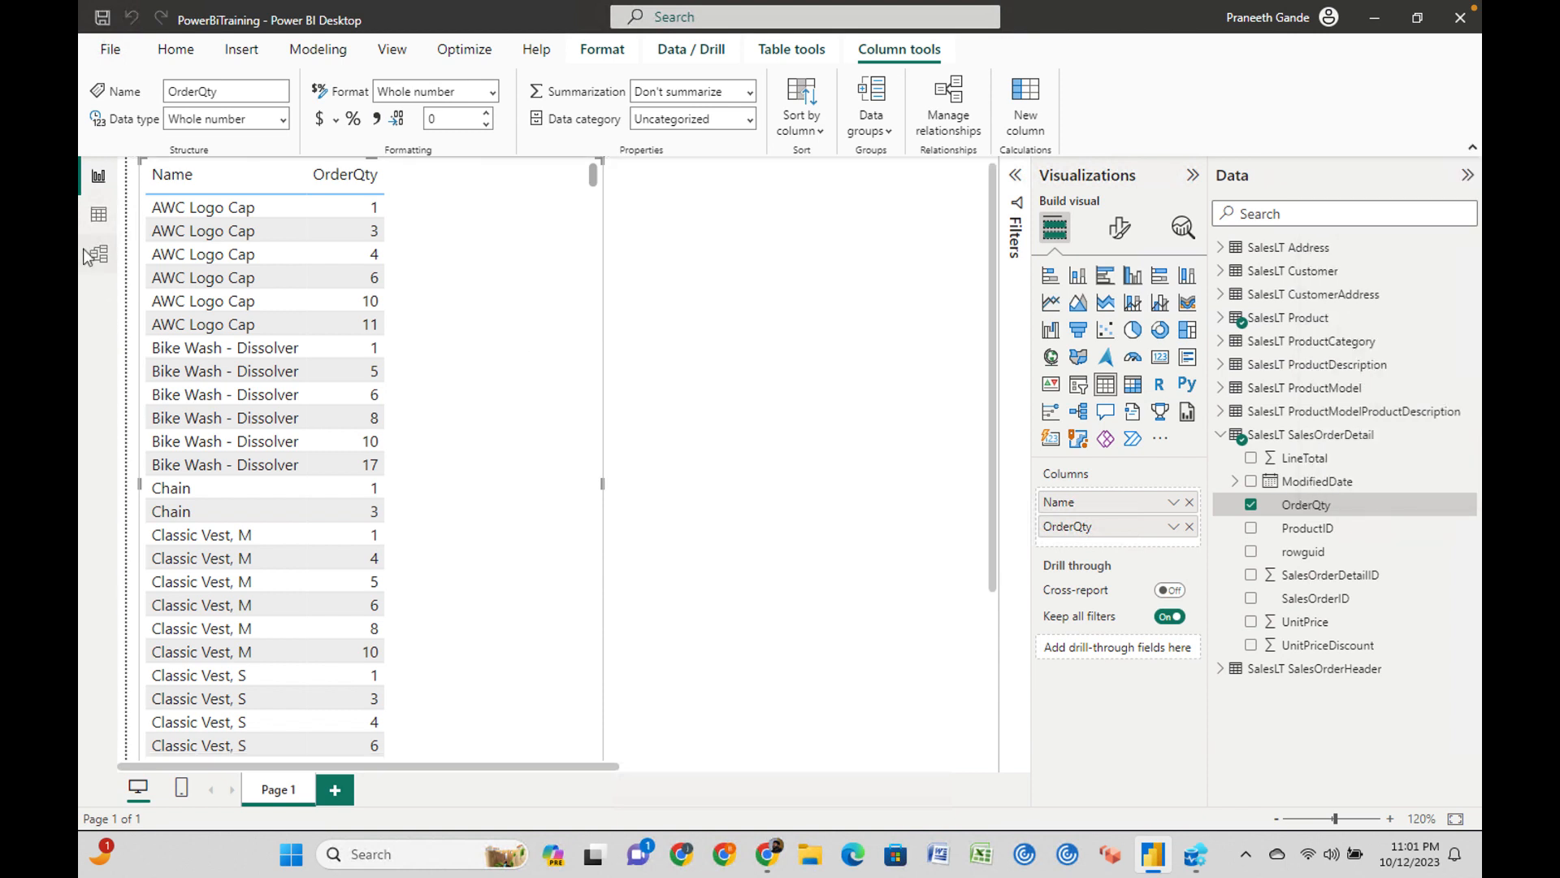
click(97, 218)
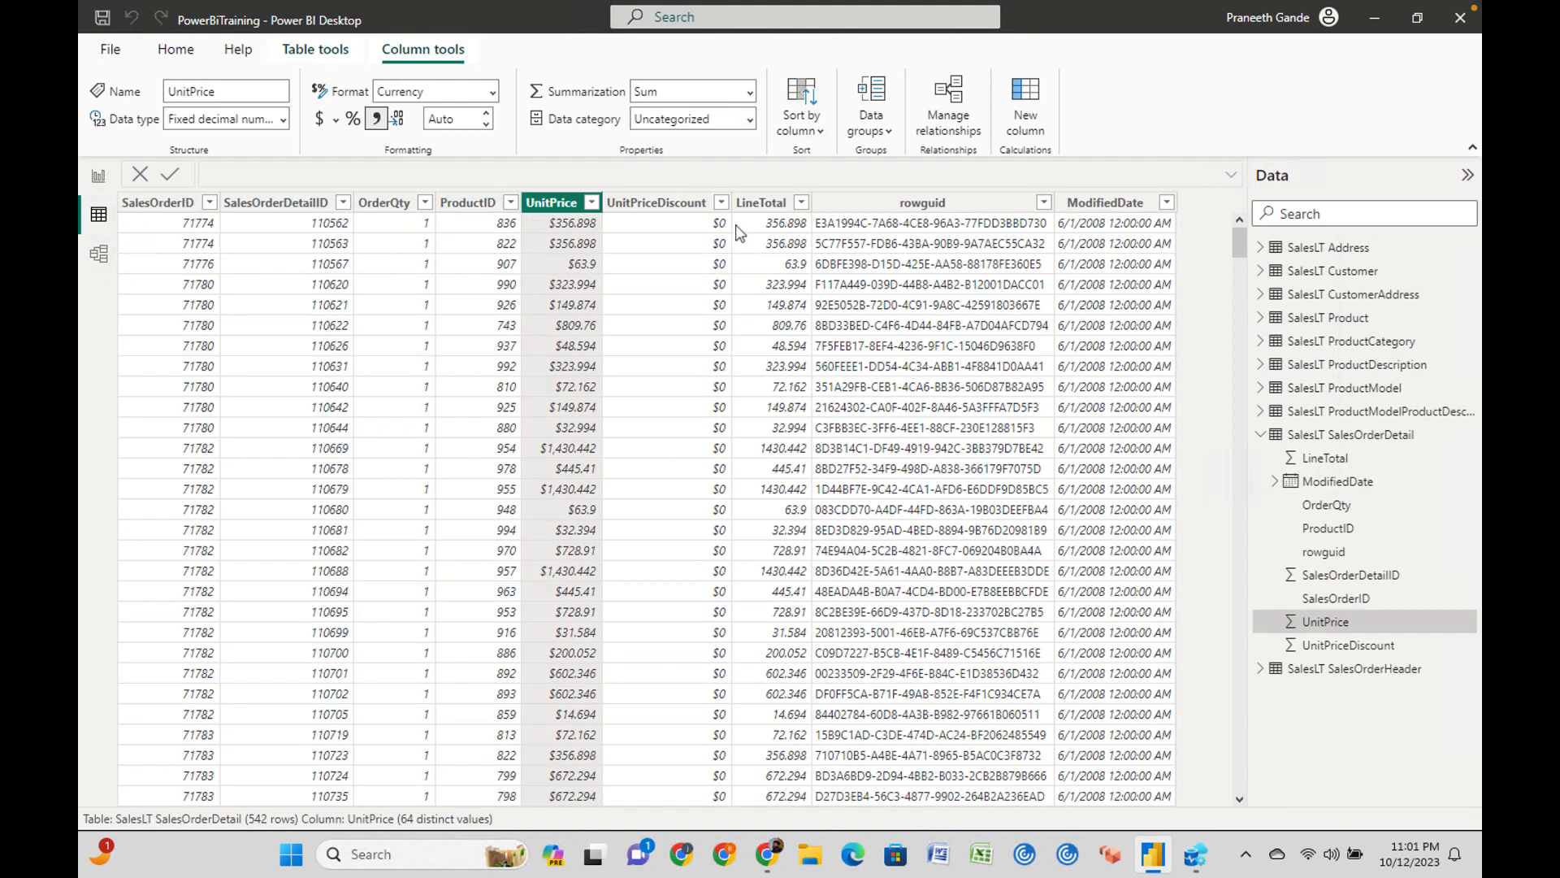
Set the OrderQty column's Summarization to Sum, then go back to the report canvas.
click(394, 211)
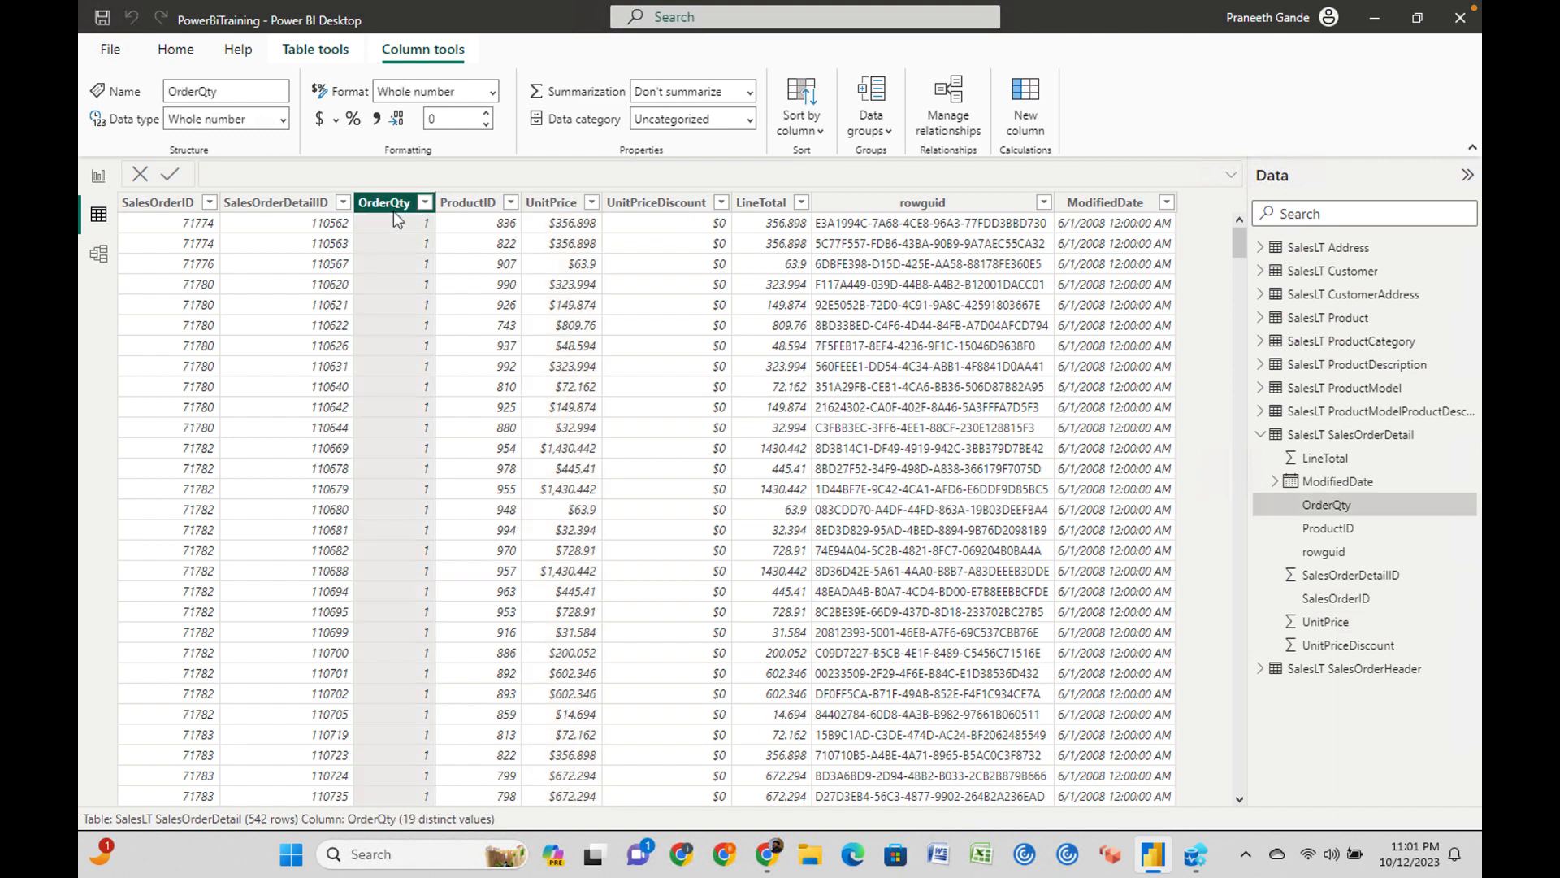
click(749, 91)
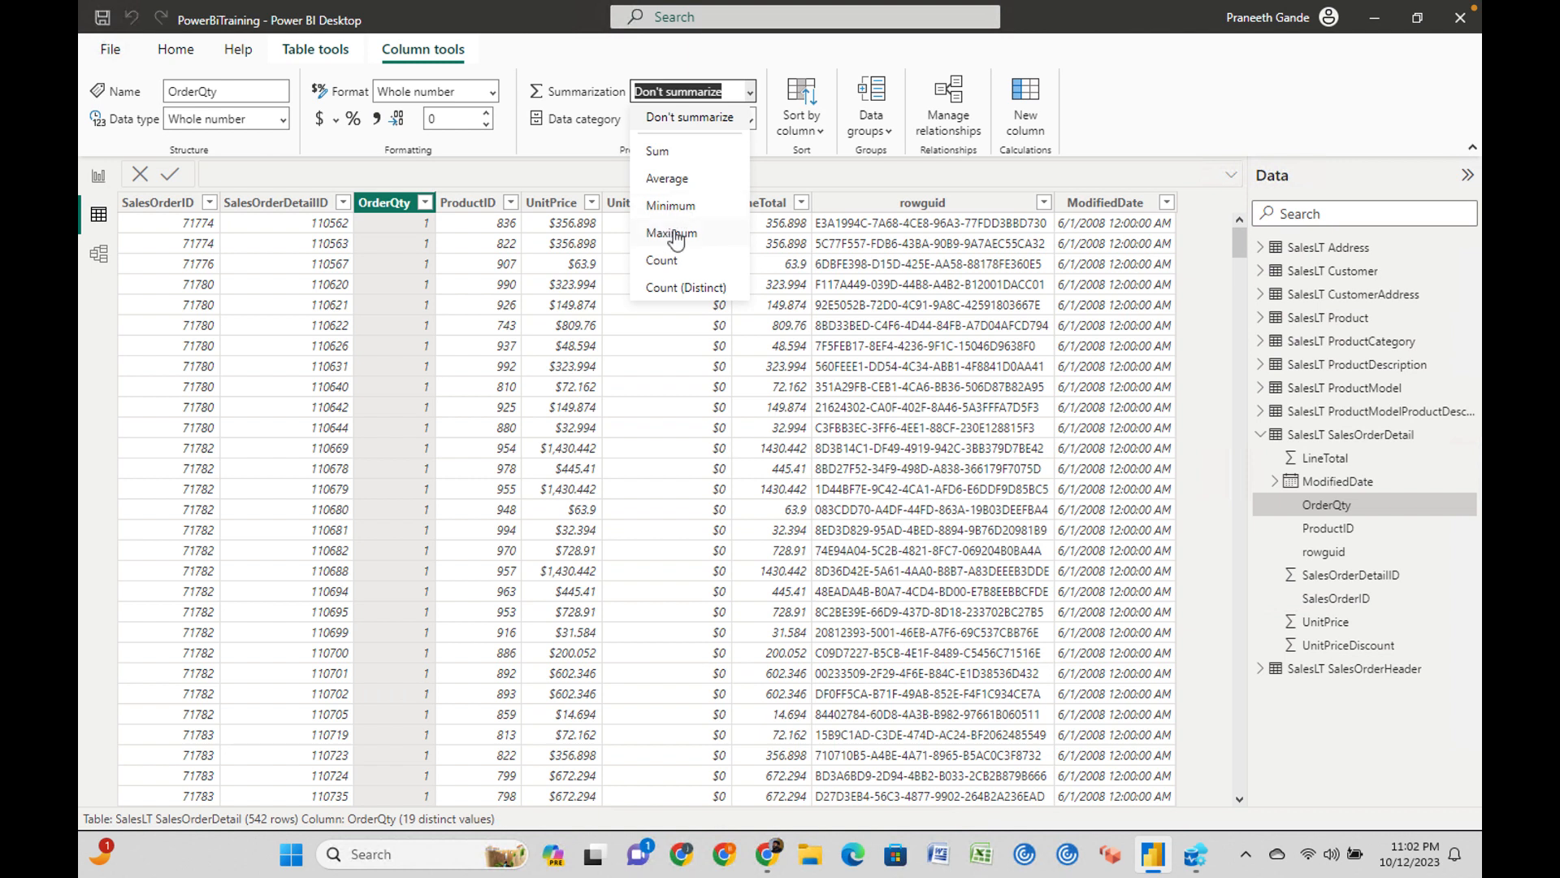
click(666, 154)
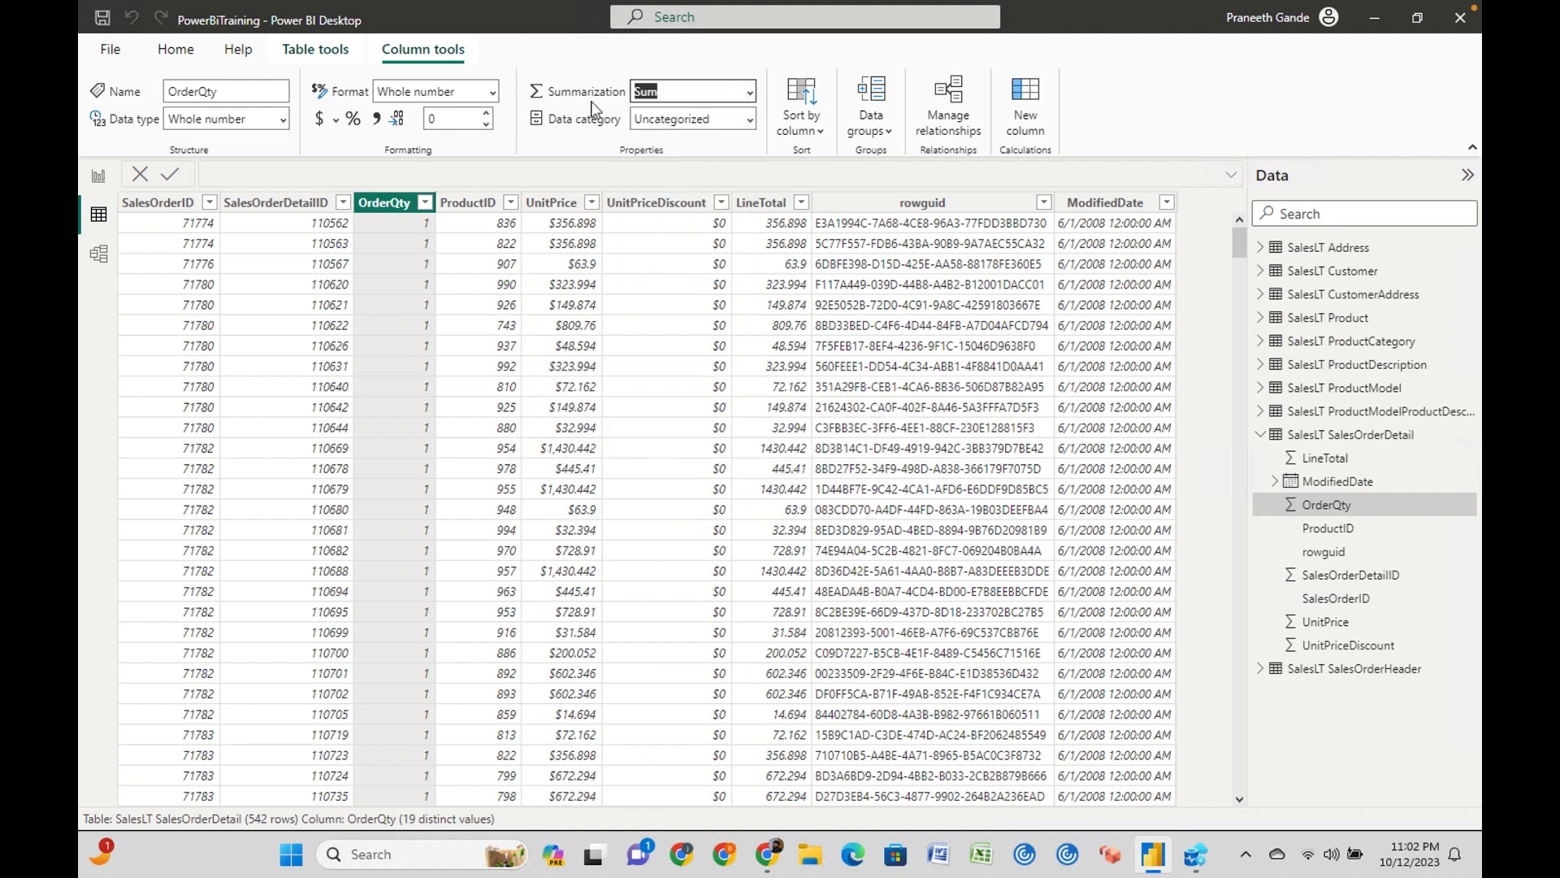
click(641, 91)
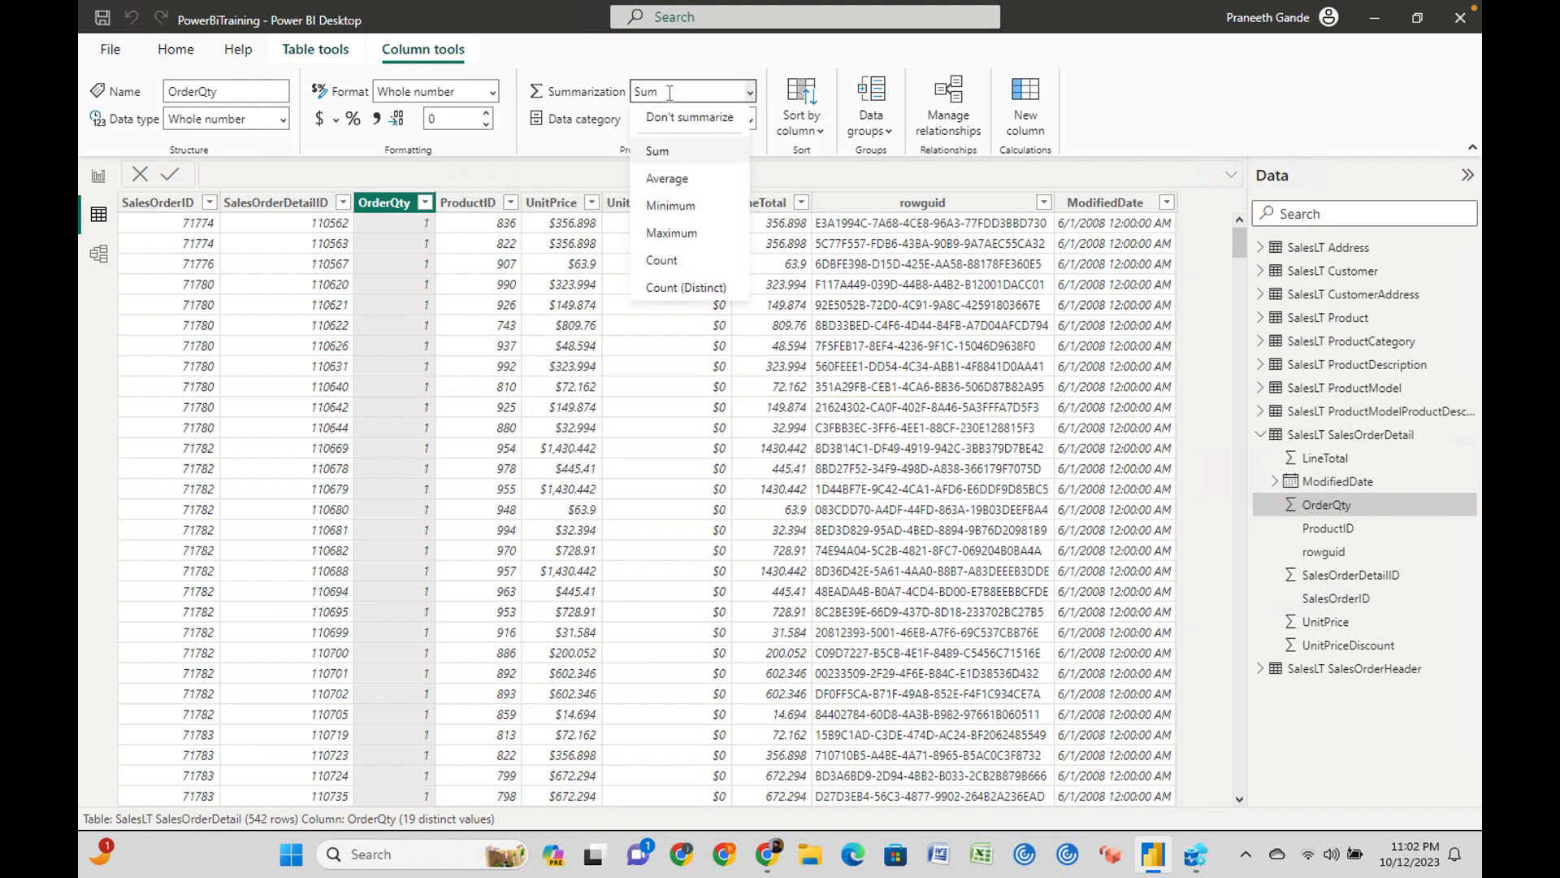
click(677, 84)
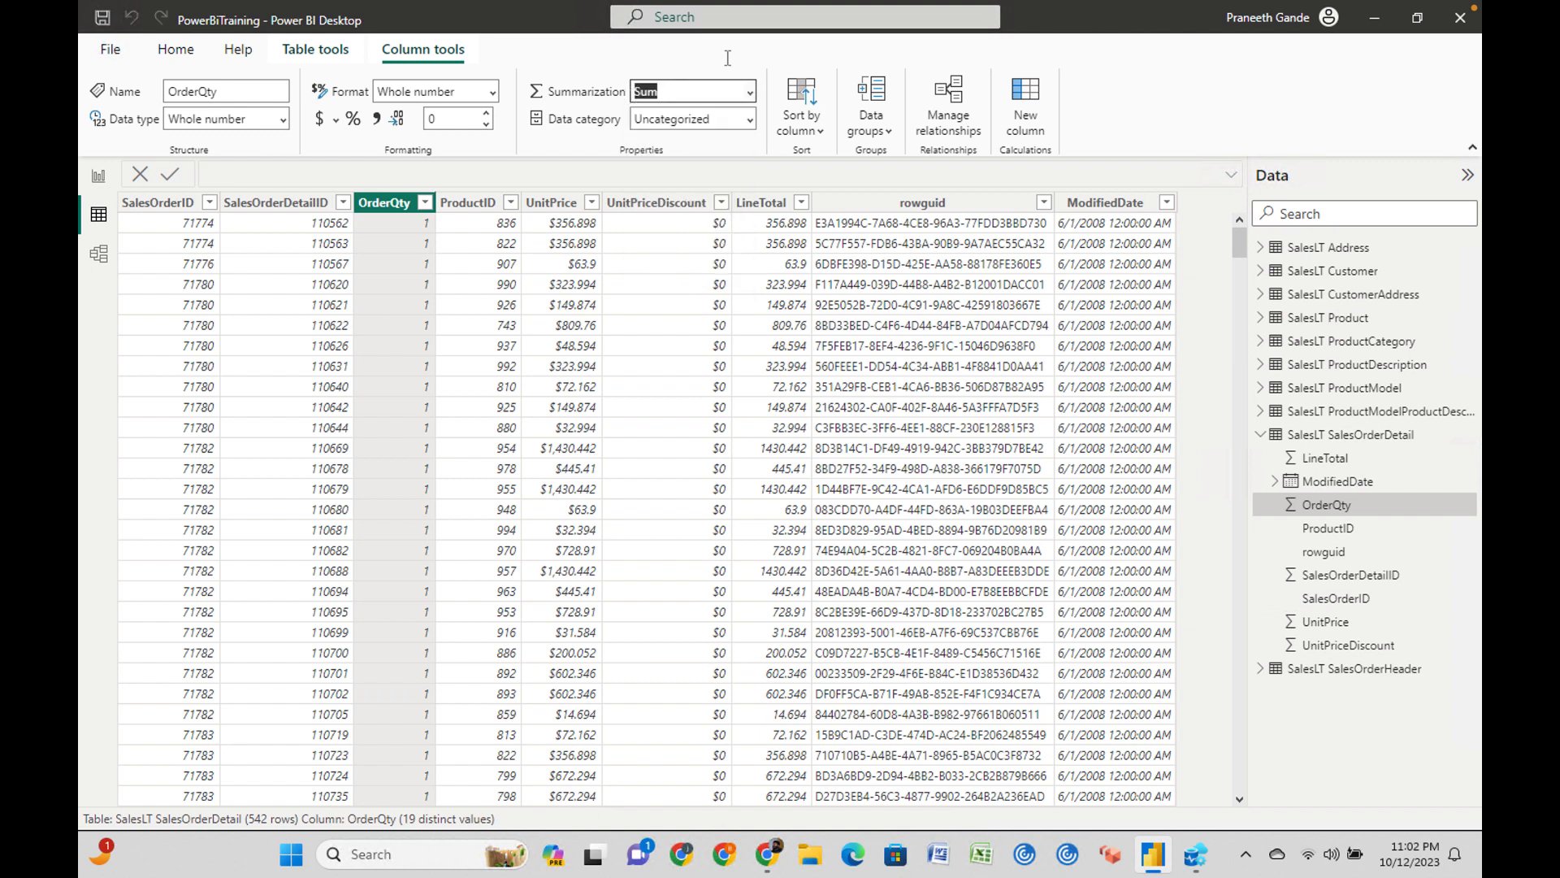
click(104, 179)
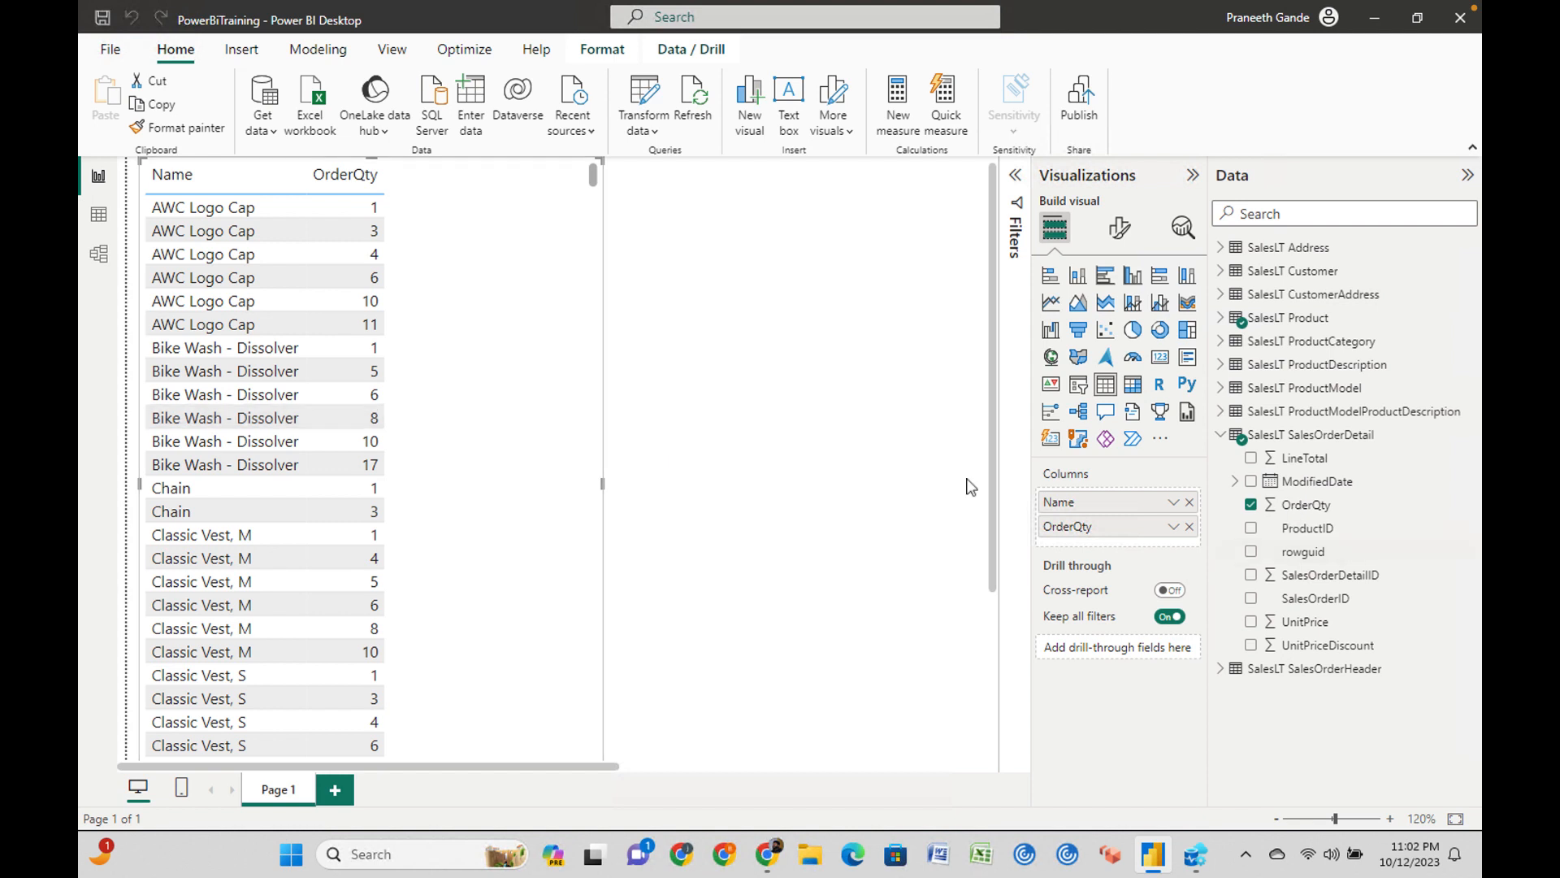
Refresh, remove and re-add OrderQty so the table shows Sum of OrderQty, then view the model.
click(689, 108)
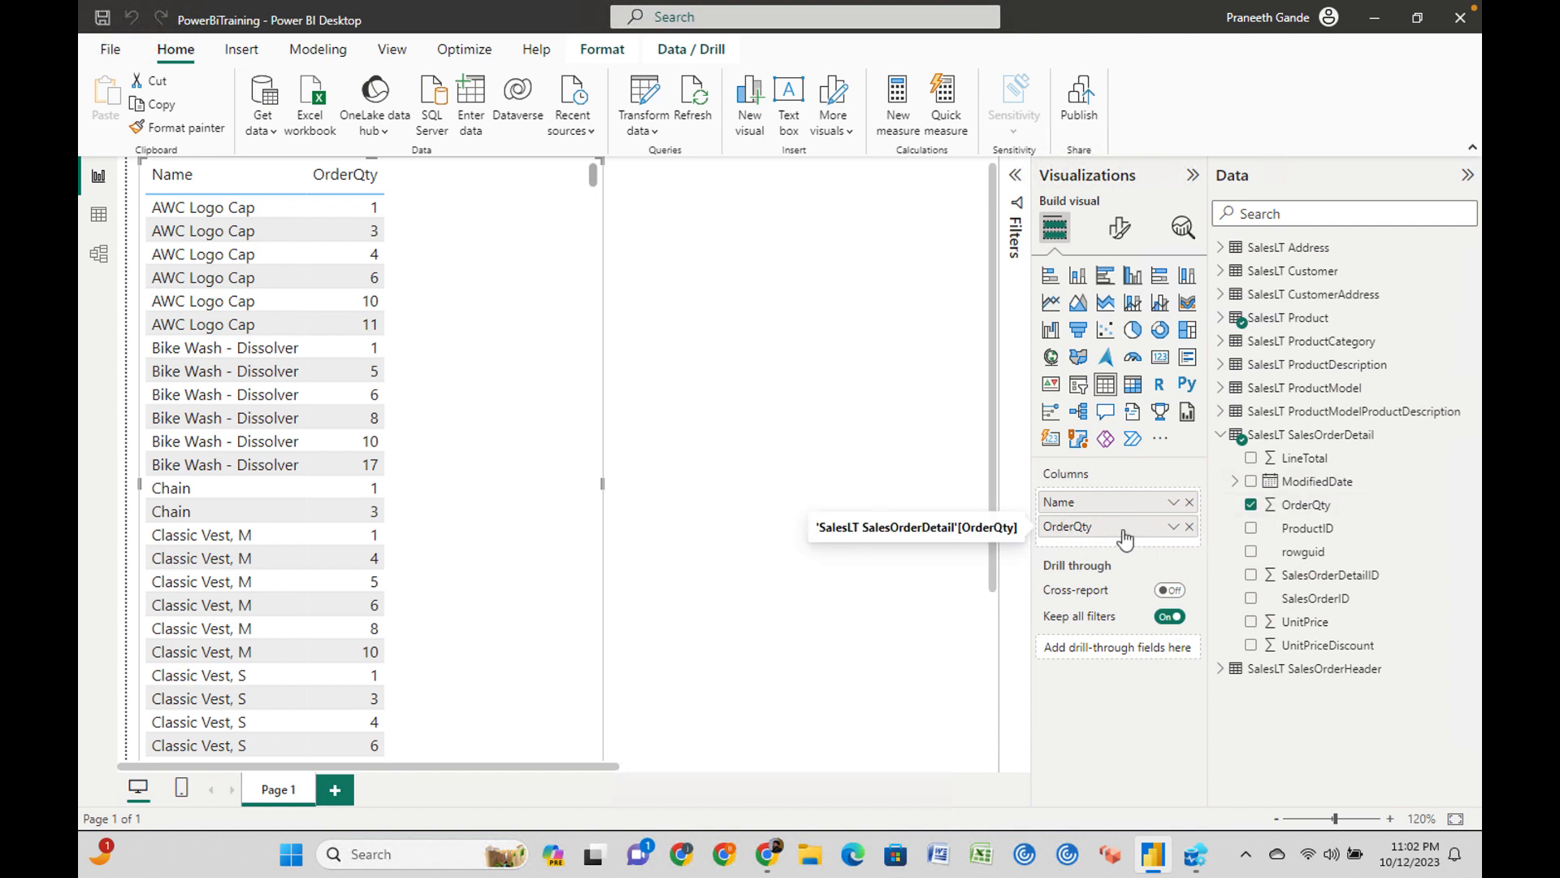
click(1188, 527)
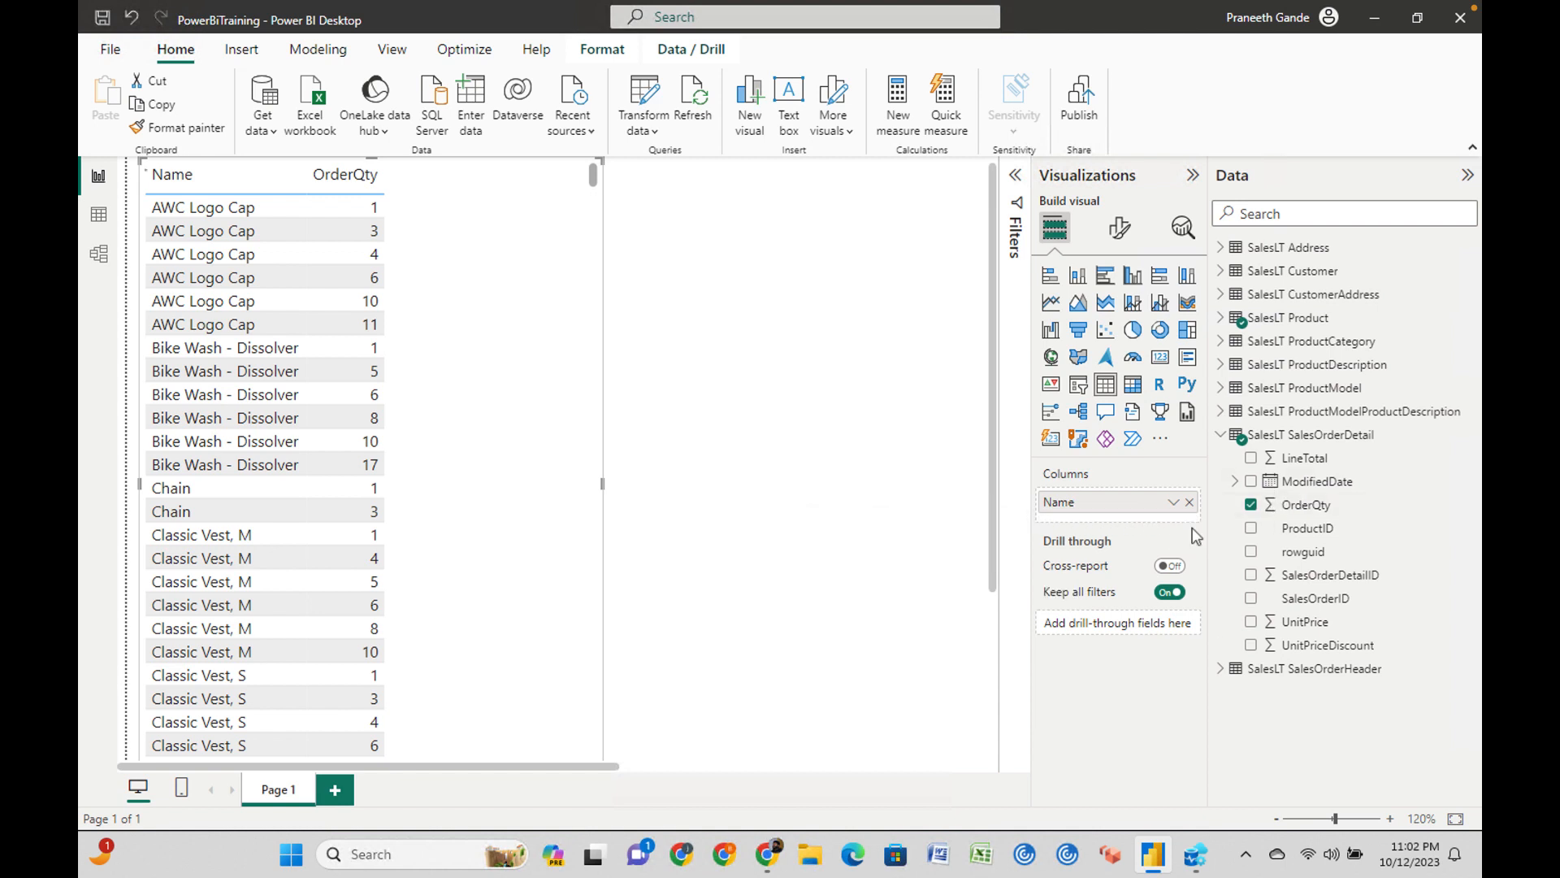
click(1252, 505)
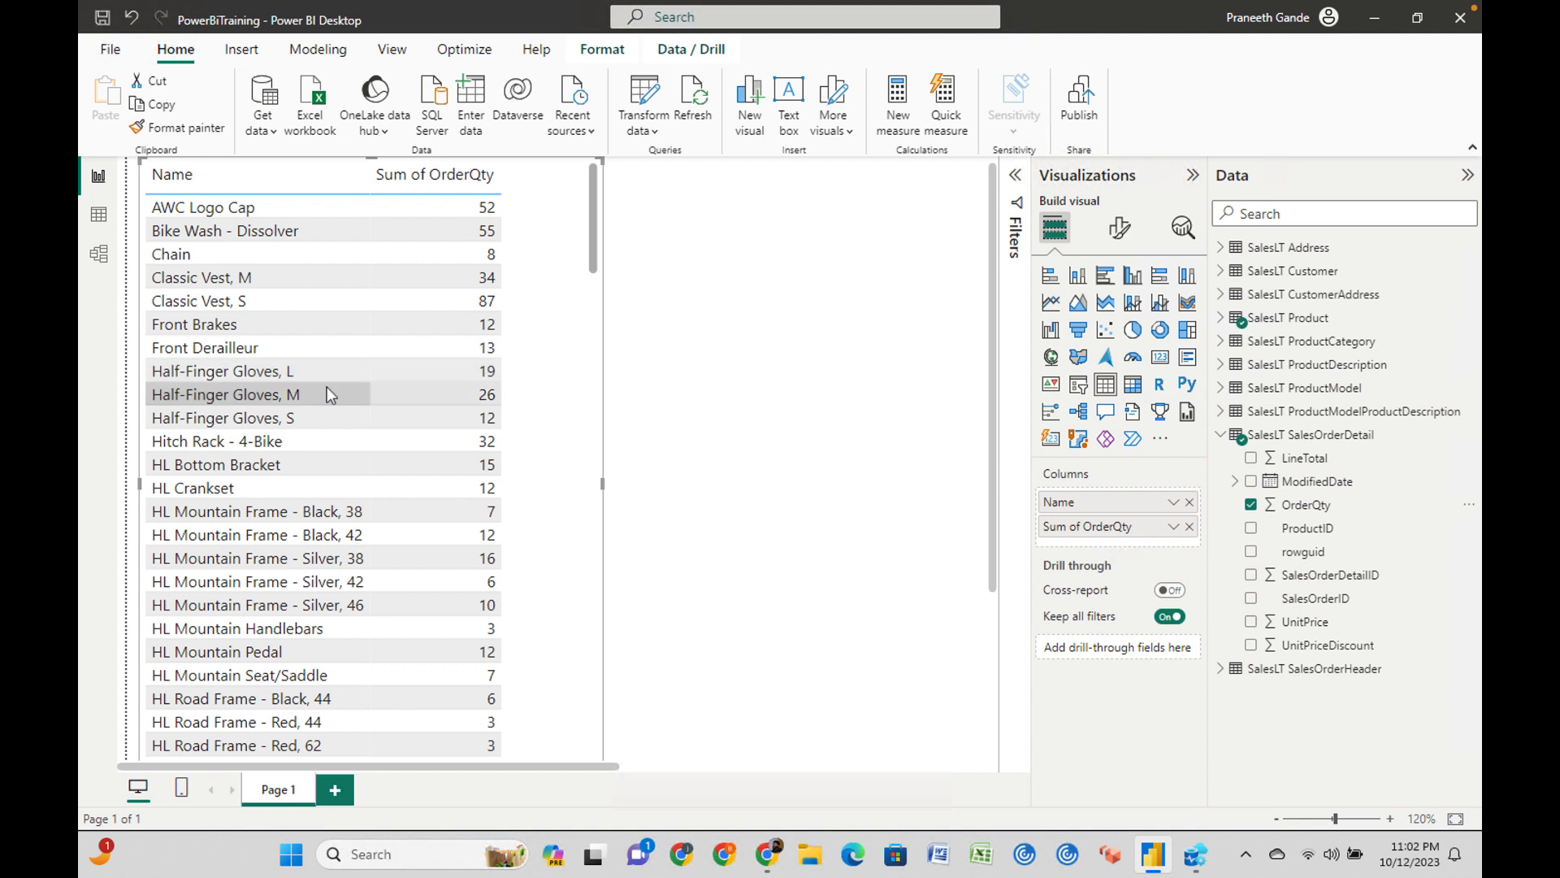
scroll(398, 496, down, 5)
scroll(398, 496, up, 5)
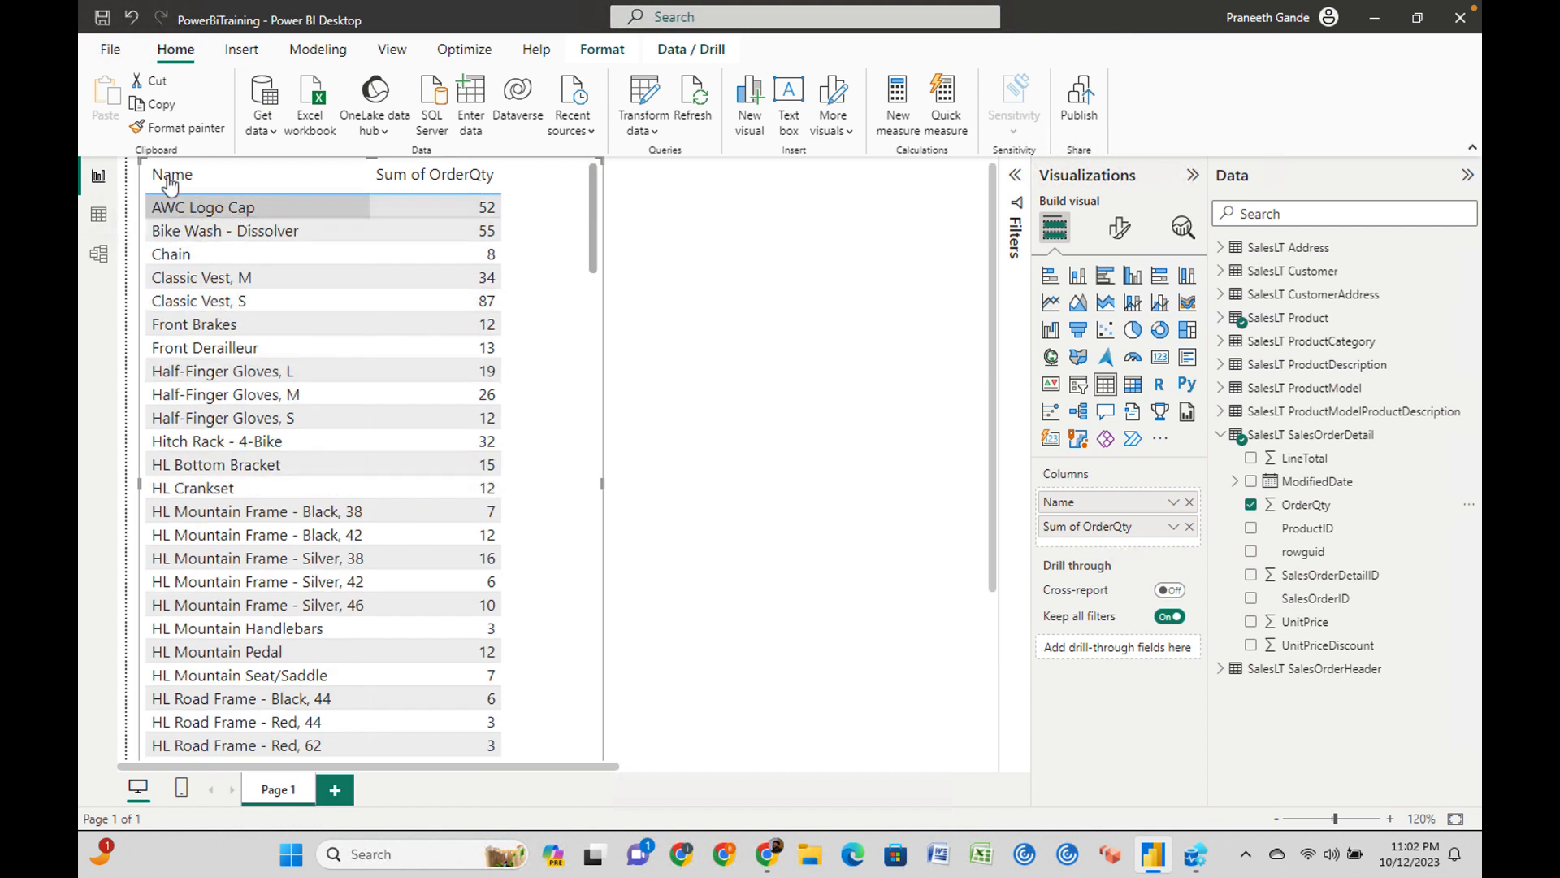
click(100, 256)
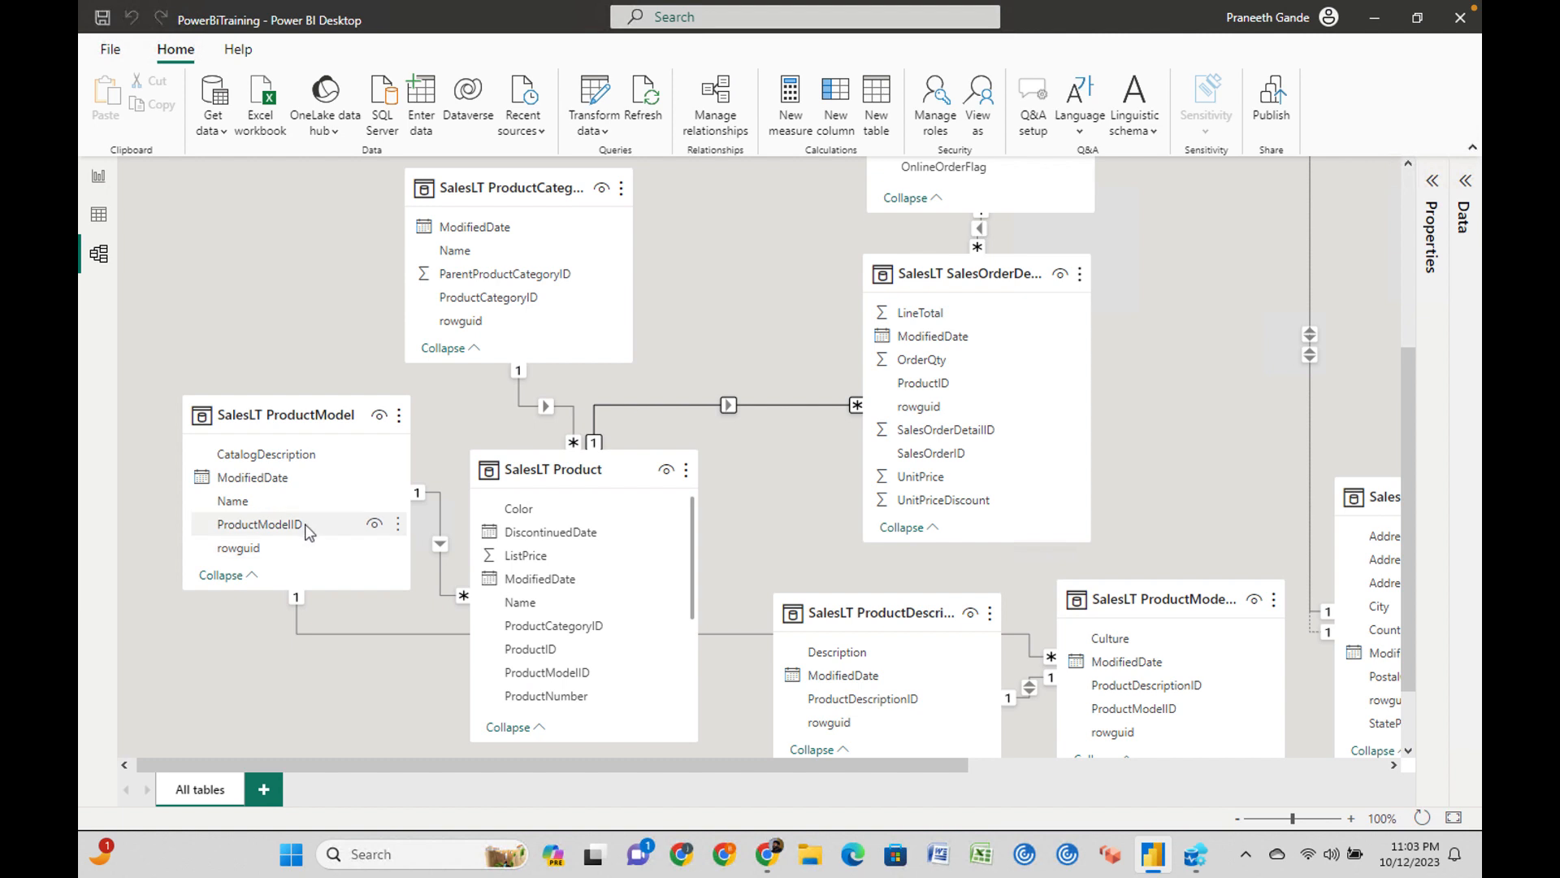
Add the ProductModel Name field to the table and move it ahead of the sums.
click(108, 190)
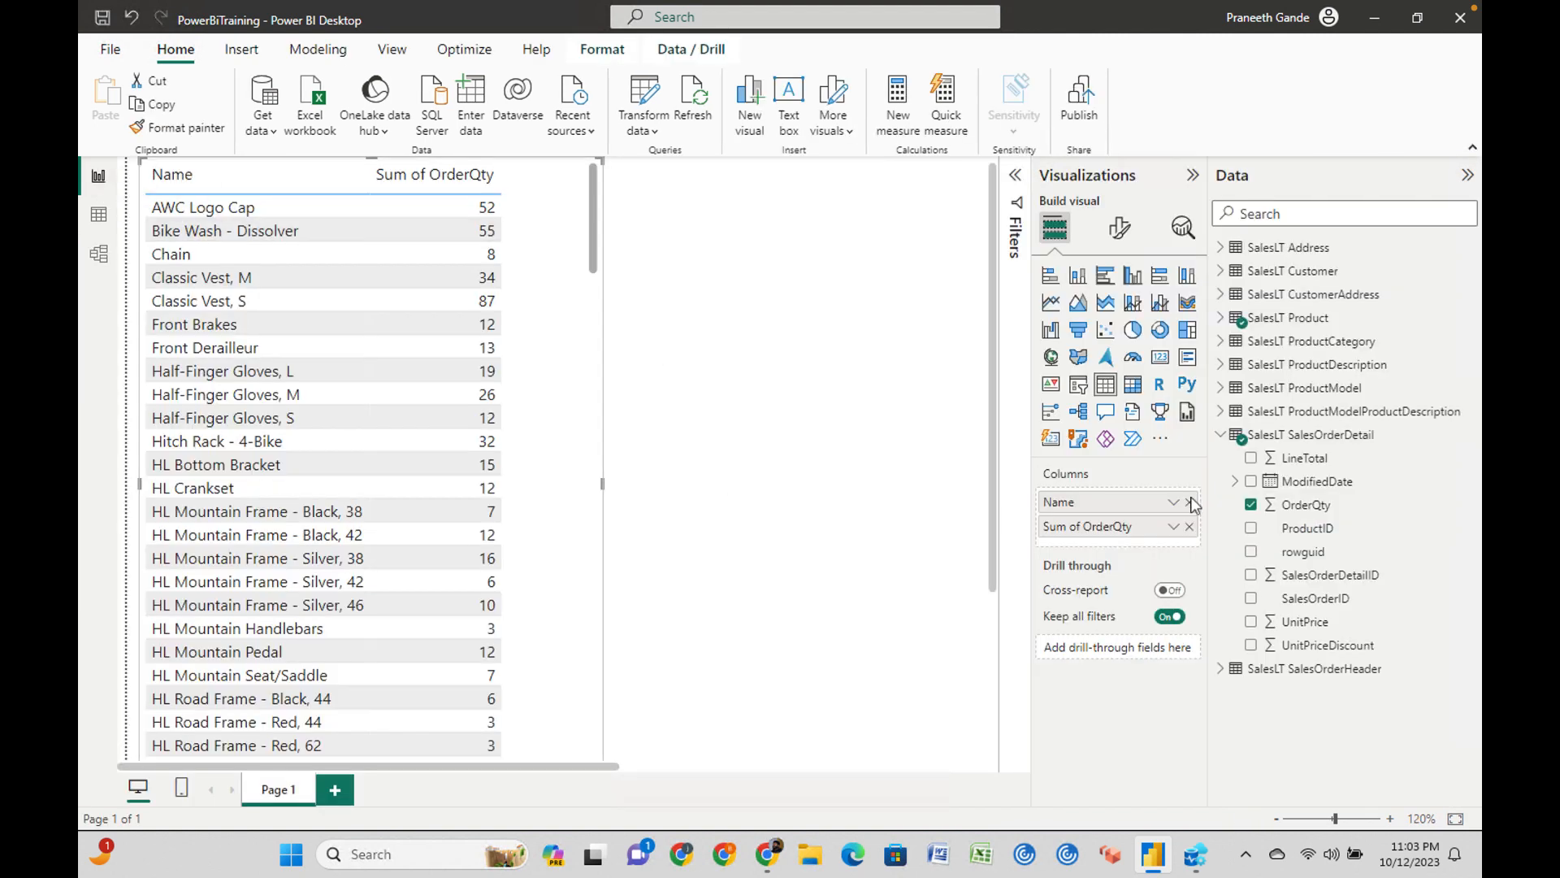
click(1220, 439)
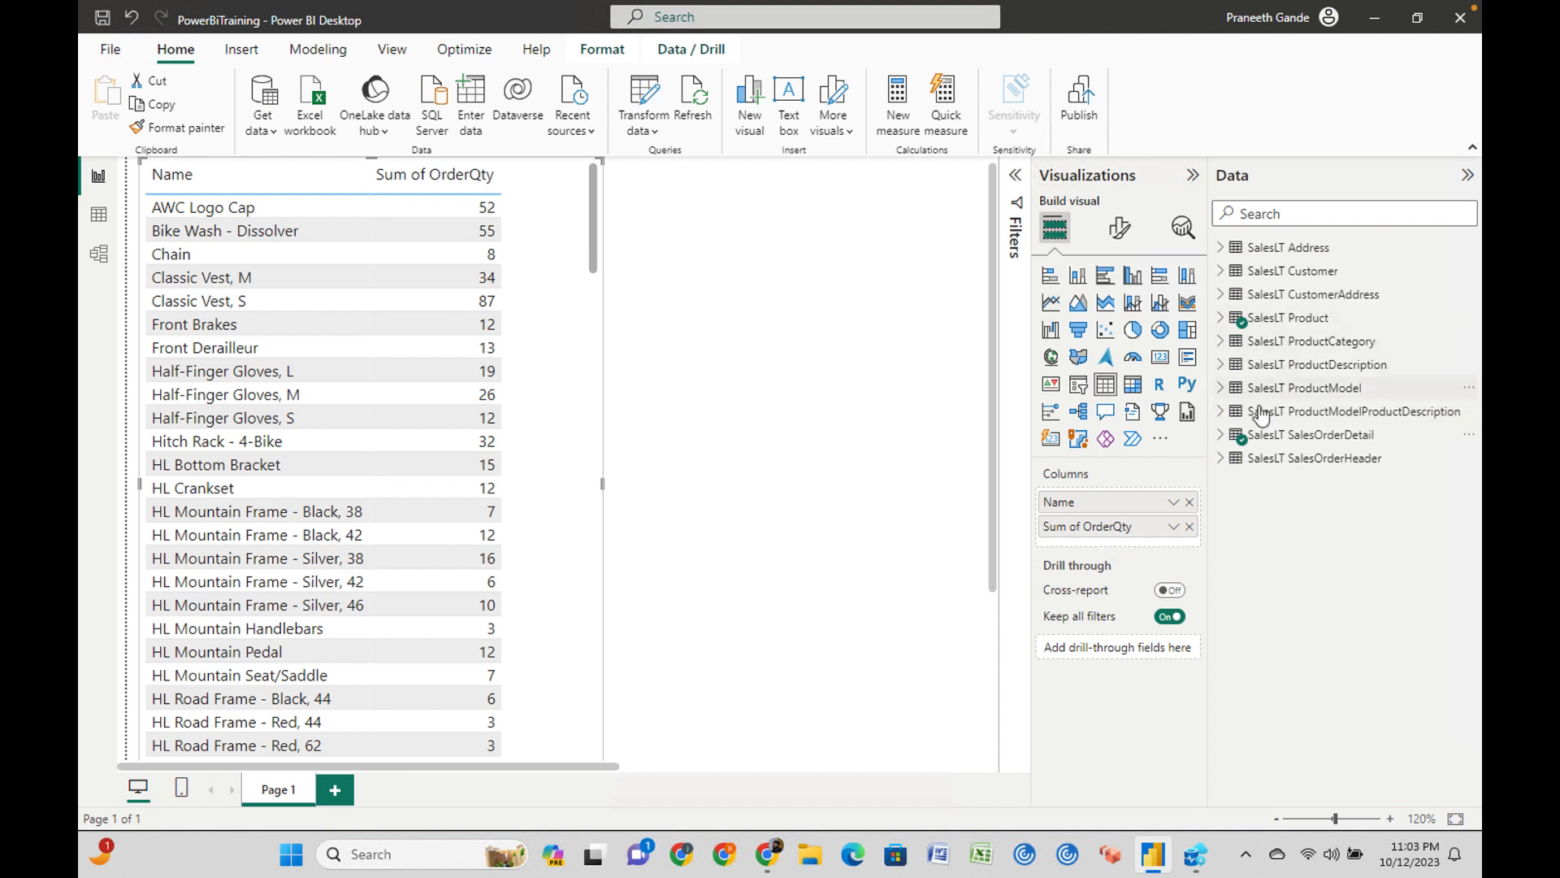
click(1221, 389)
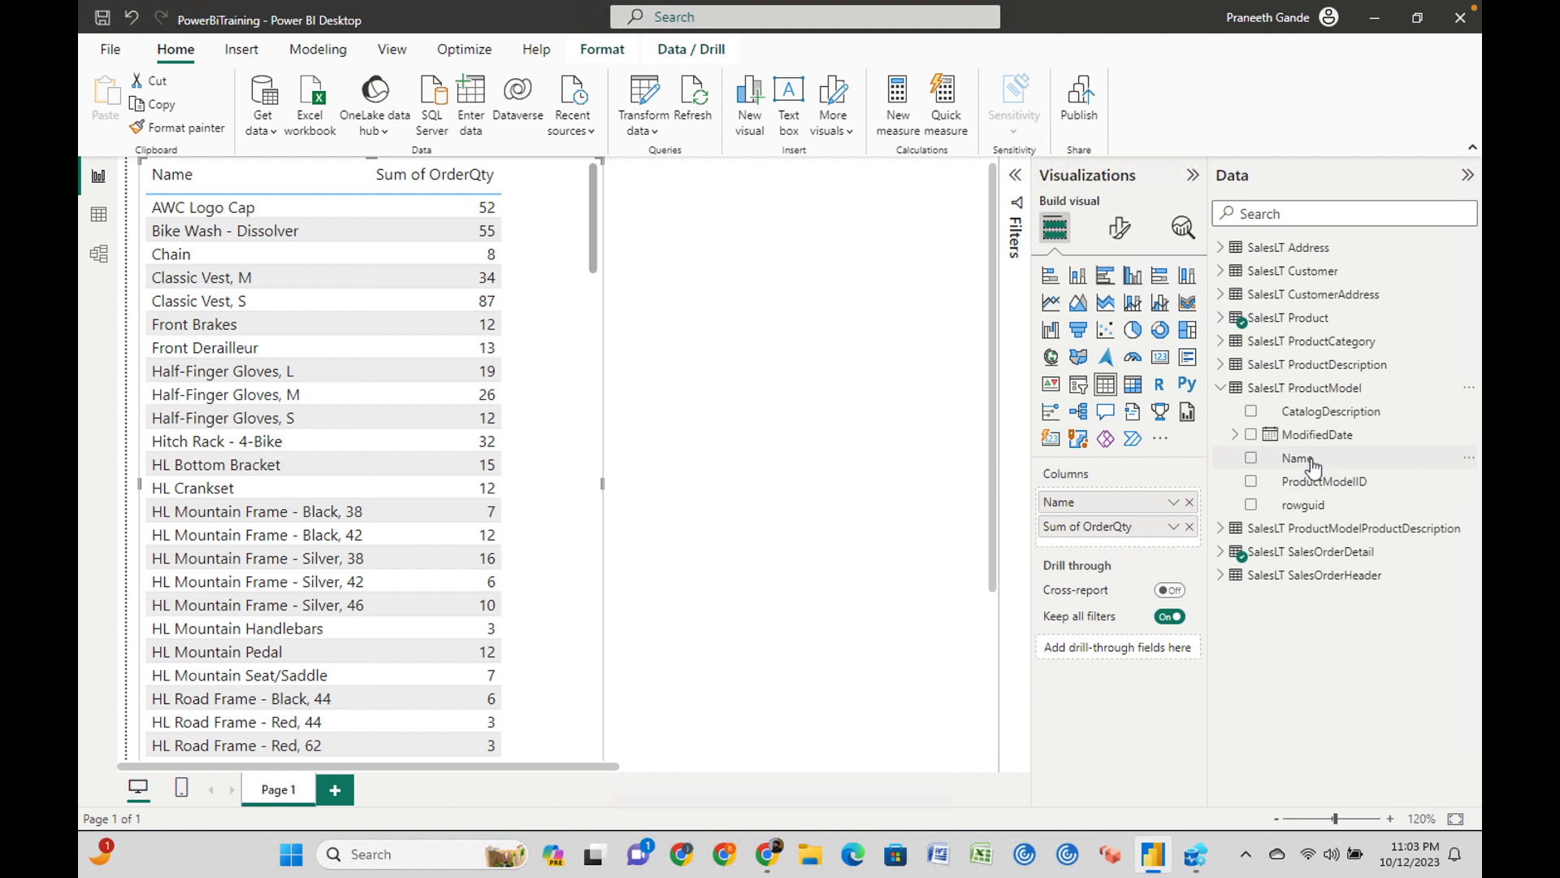
click(1251, 459)
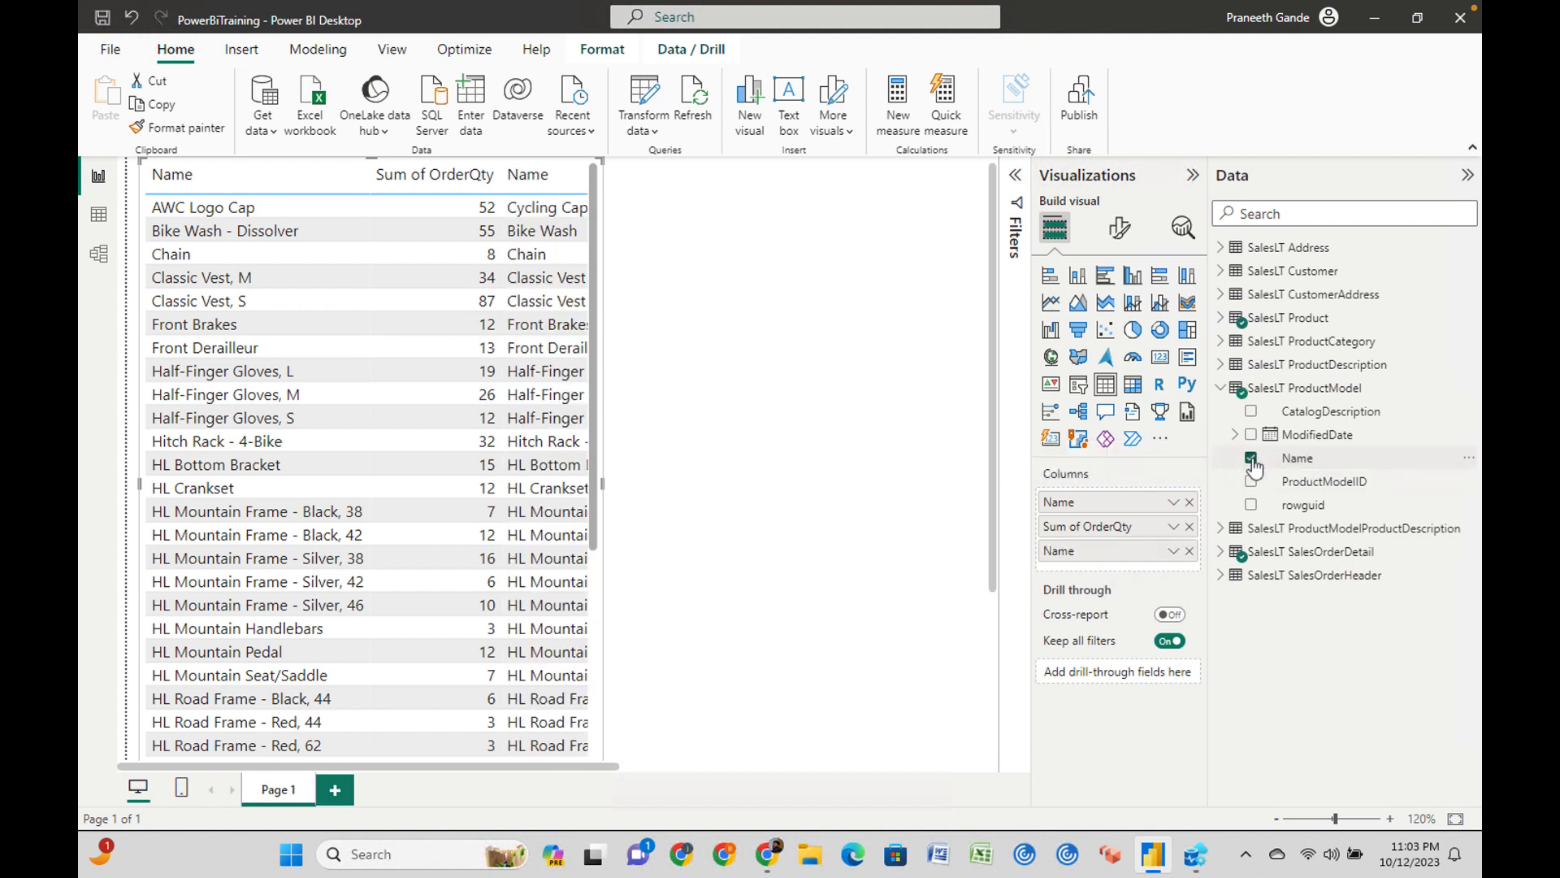
drag(1071, 556, 1108, 508)
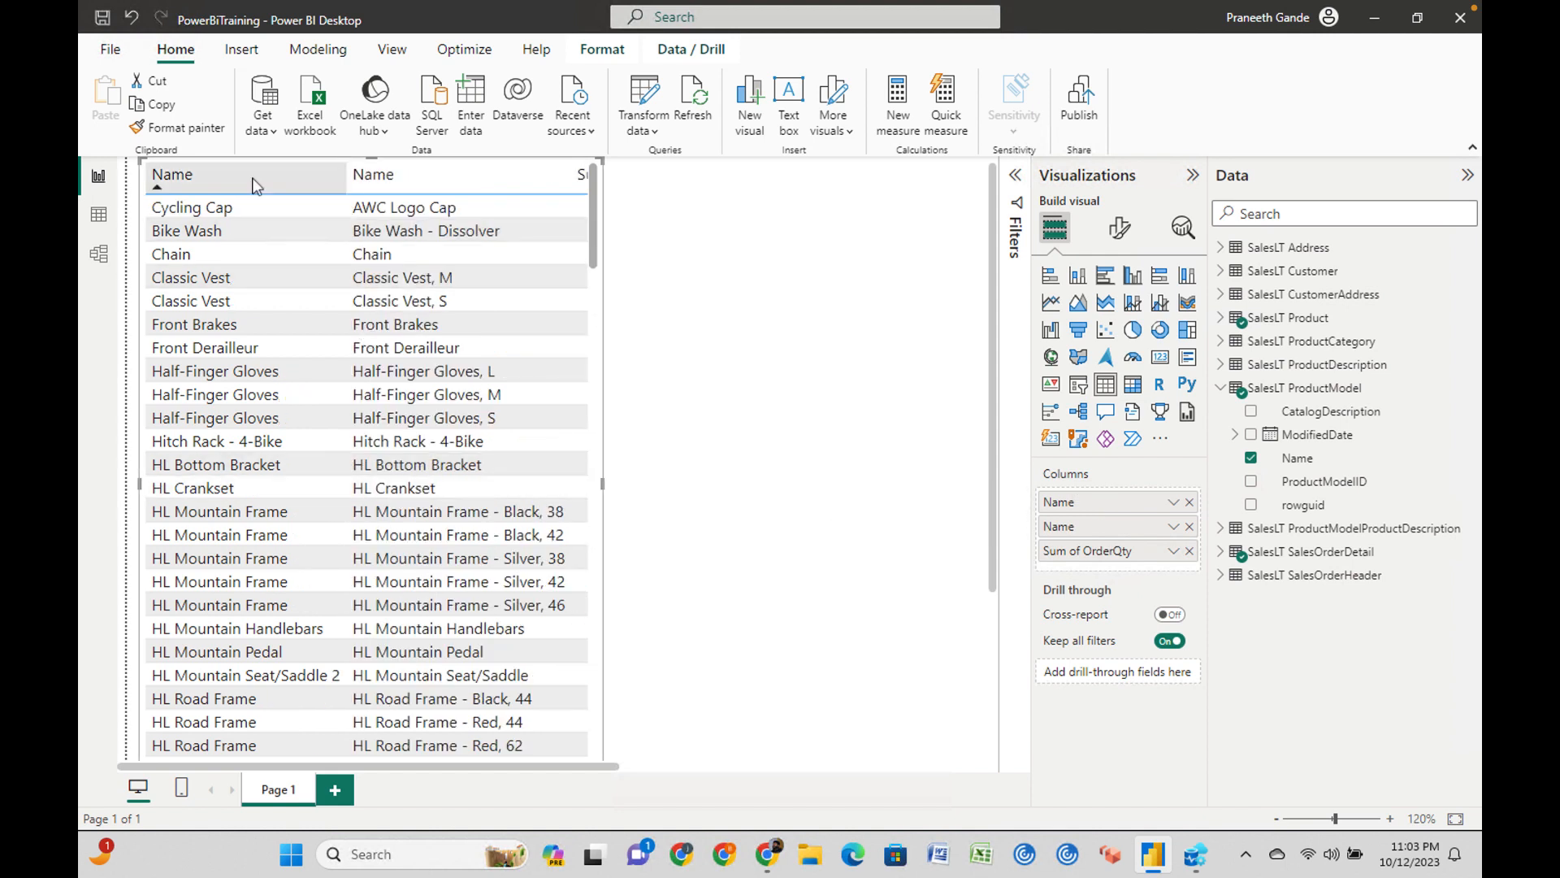
Sort by model name descending and widen the table to reveal every Sum of OrderQty.
click(163, 192)
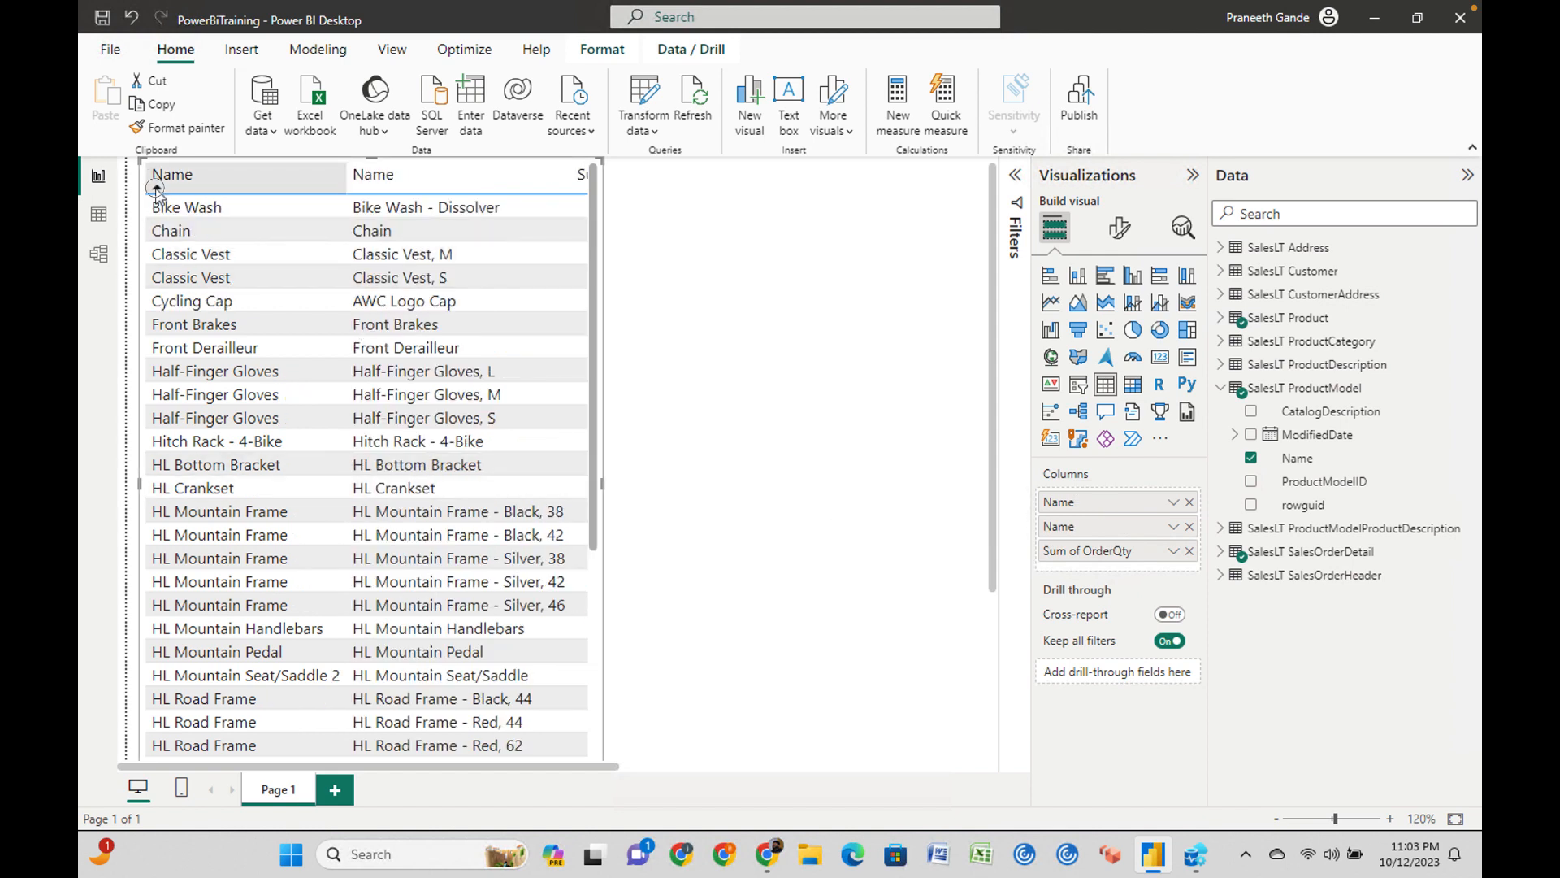
click(159, 195)
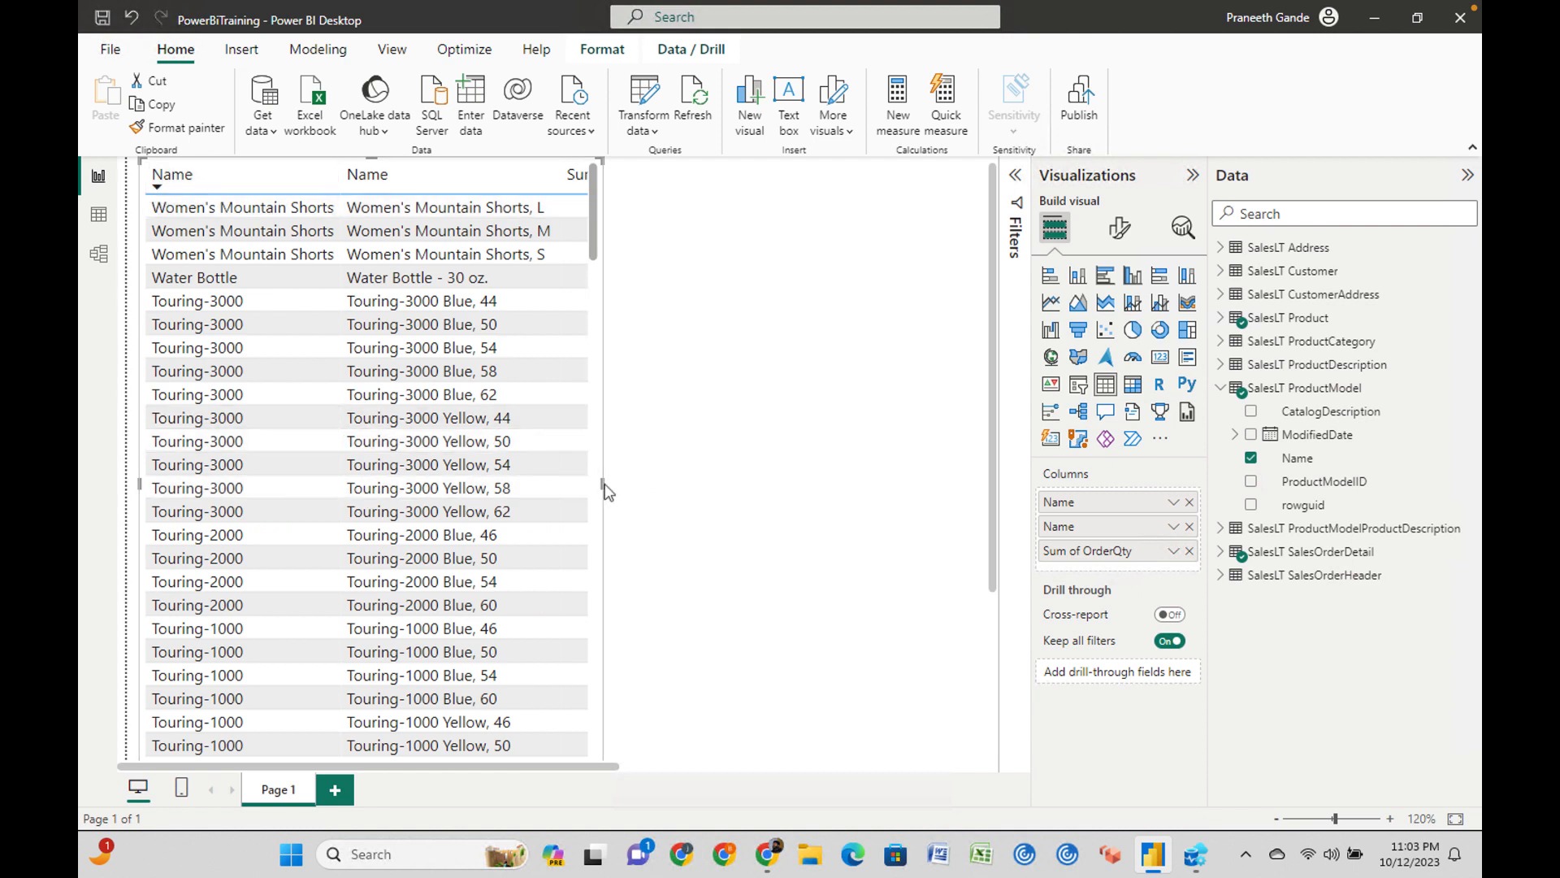
drag(604, 487, 907, 504)
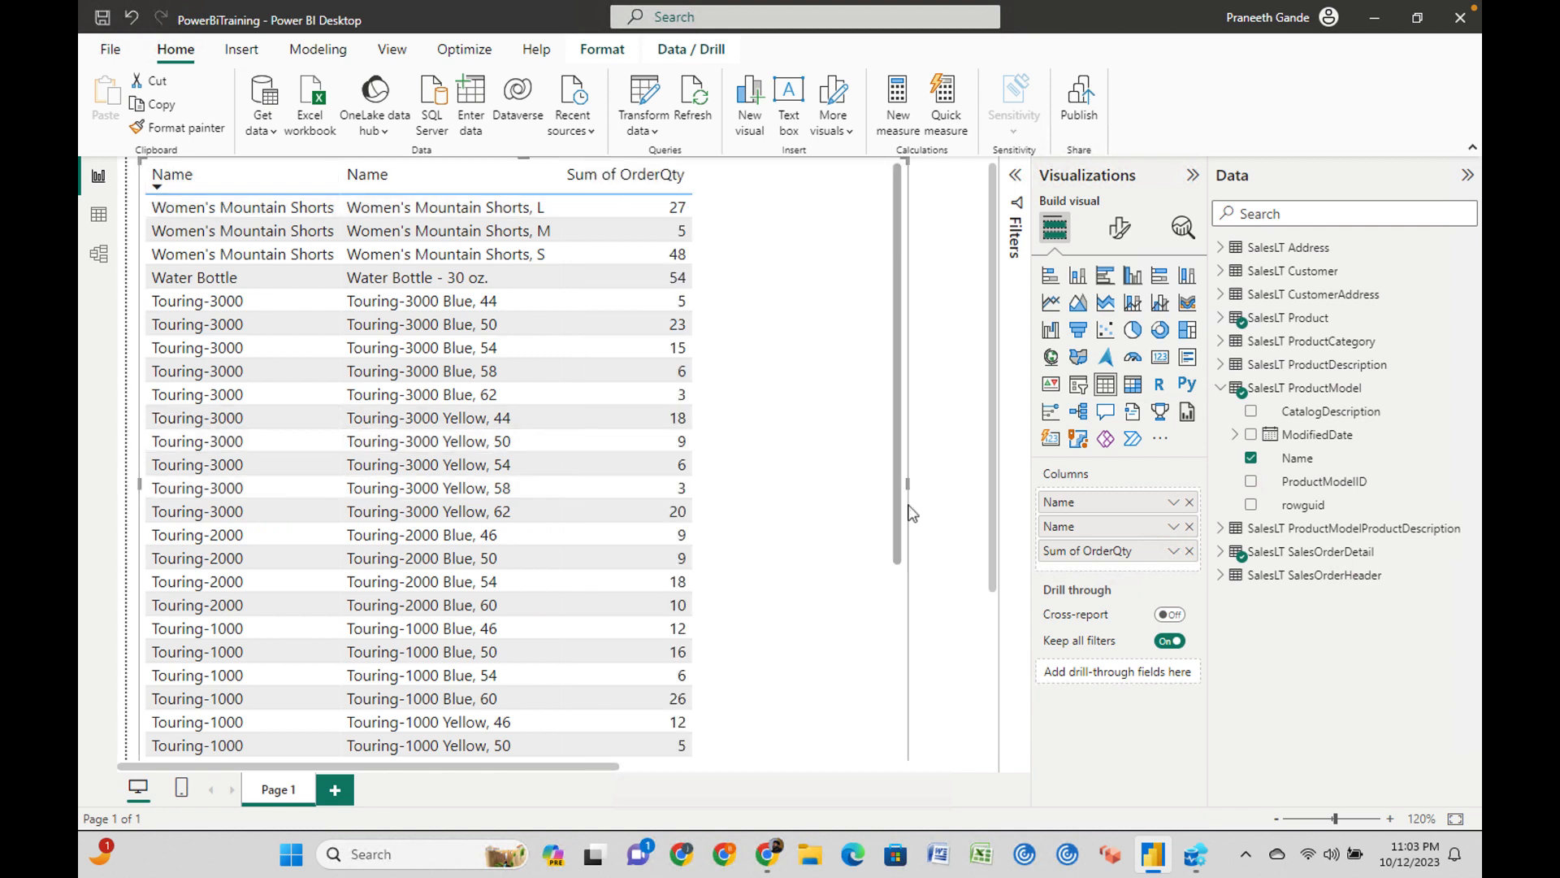
click(252, 308)
click(252, 307)
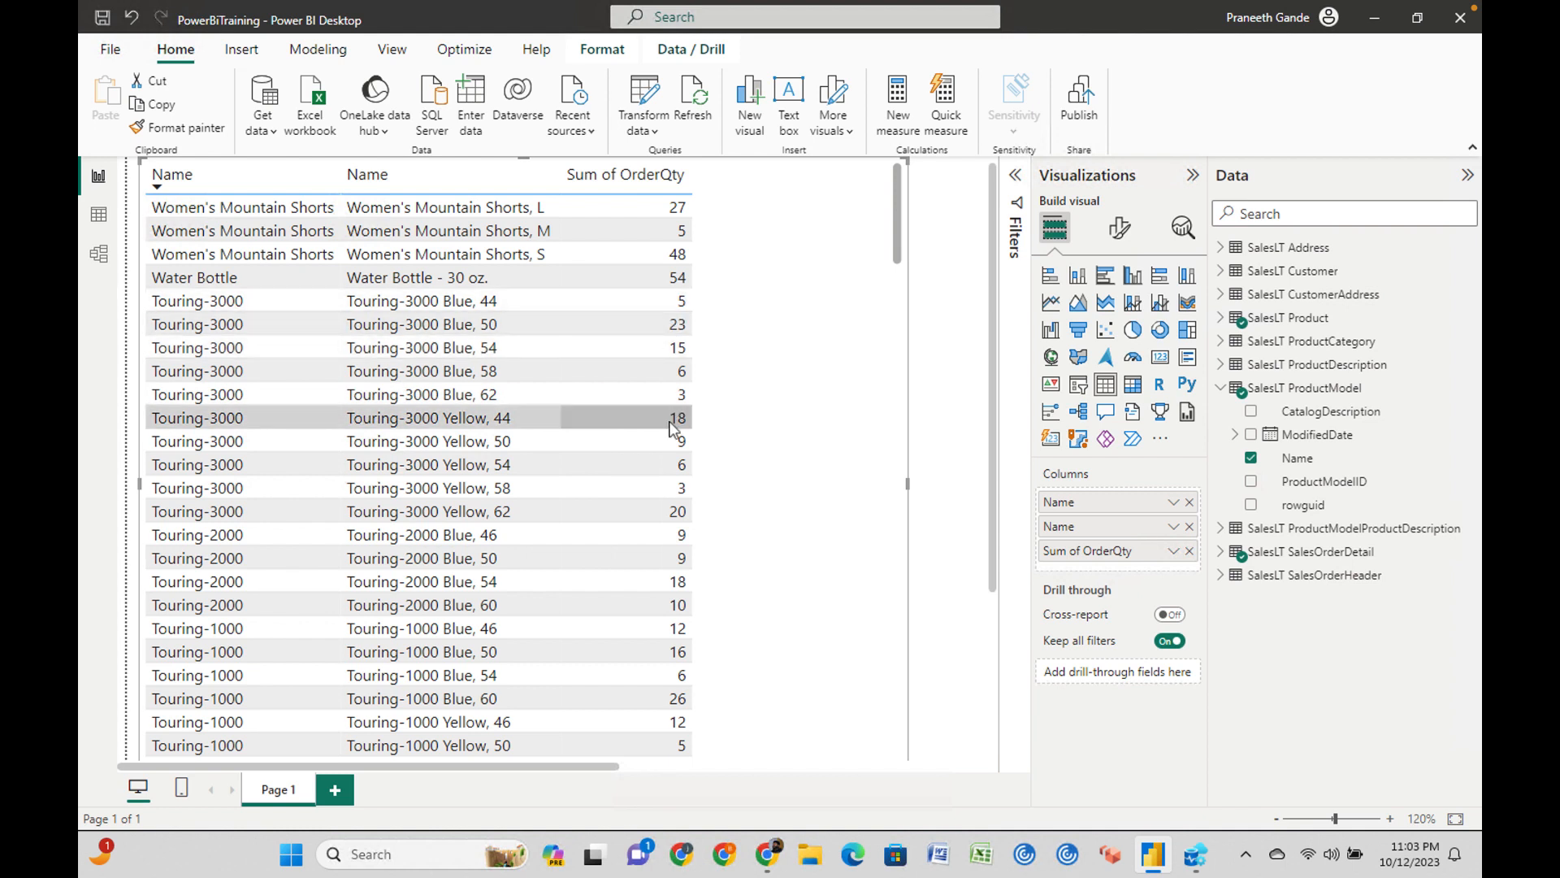
Highlight the FROM and join lines of the first query in Azure Data Studio.
click(1195, 854)
click(670, 147)
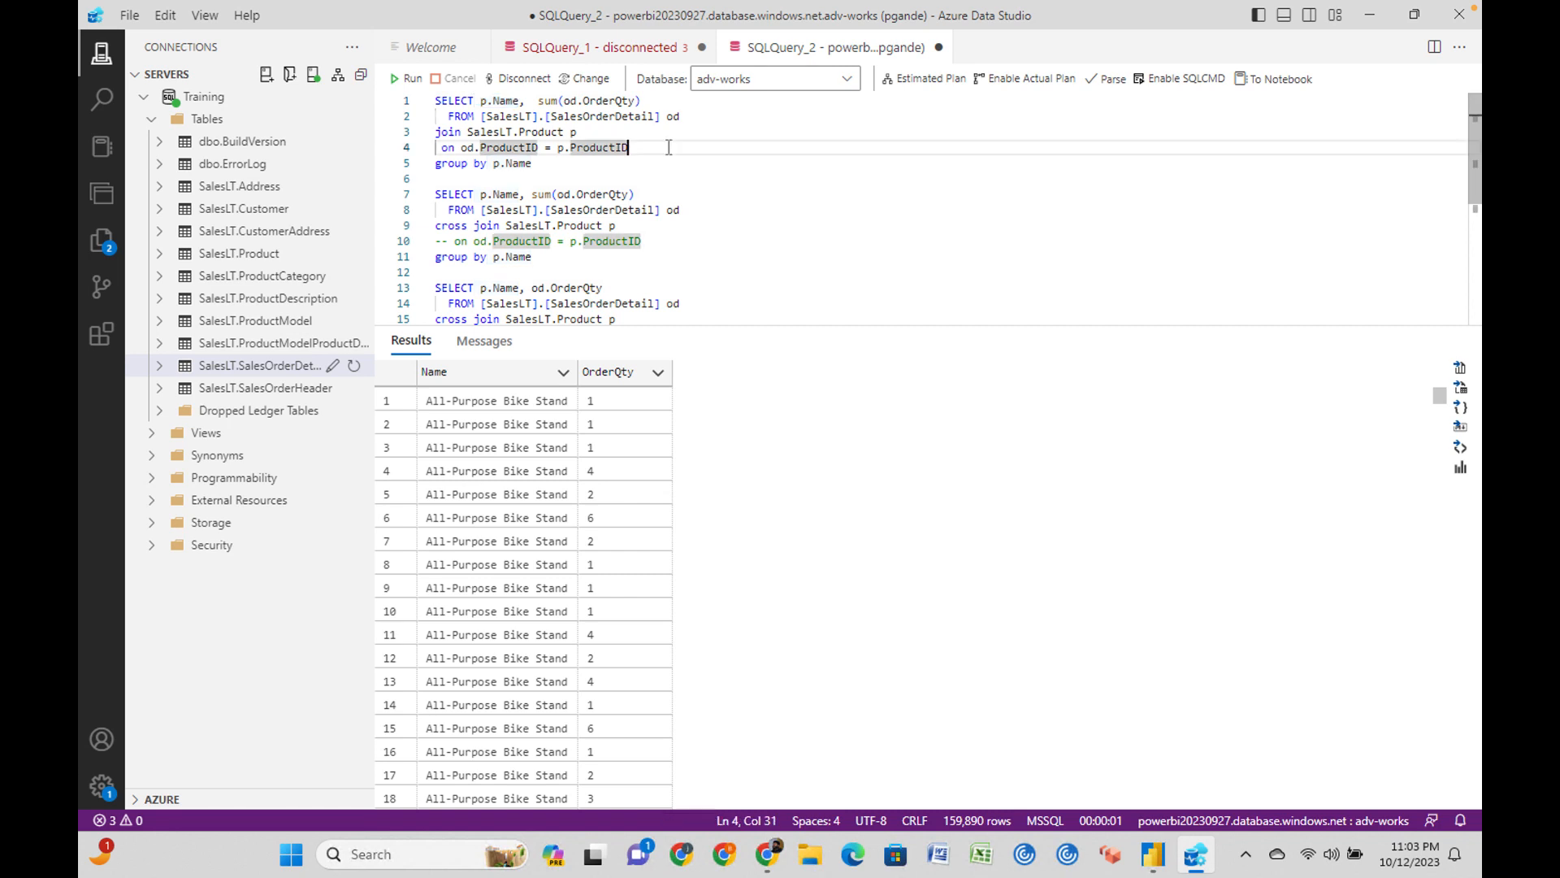
drag(649, 147, 433, 116)
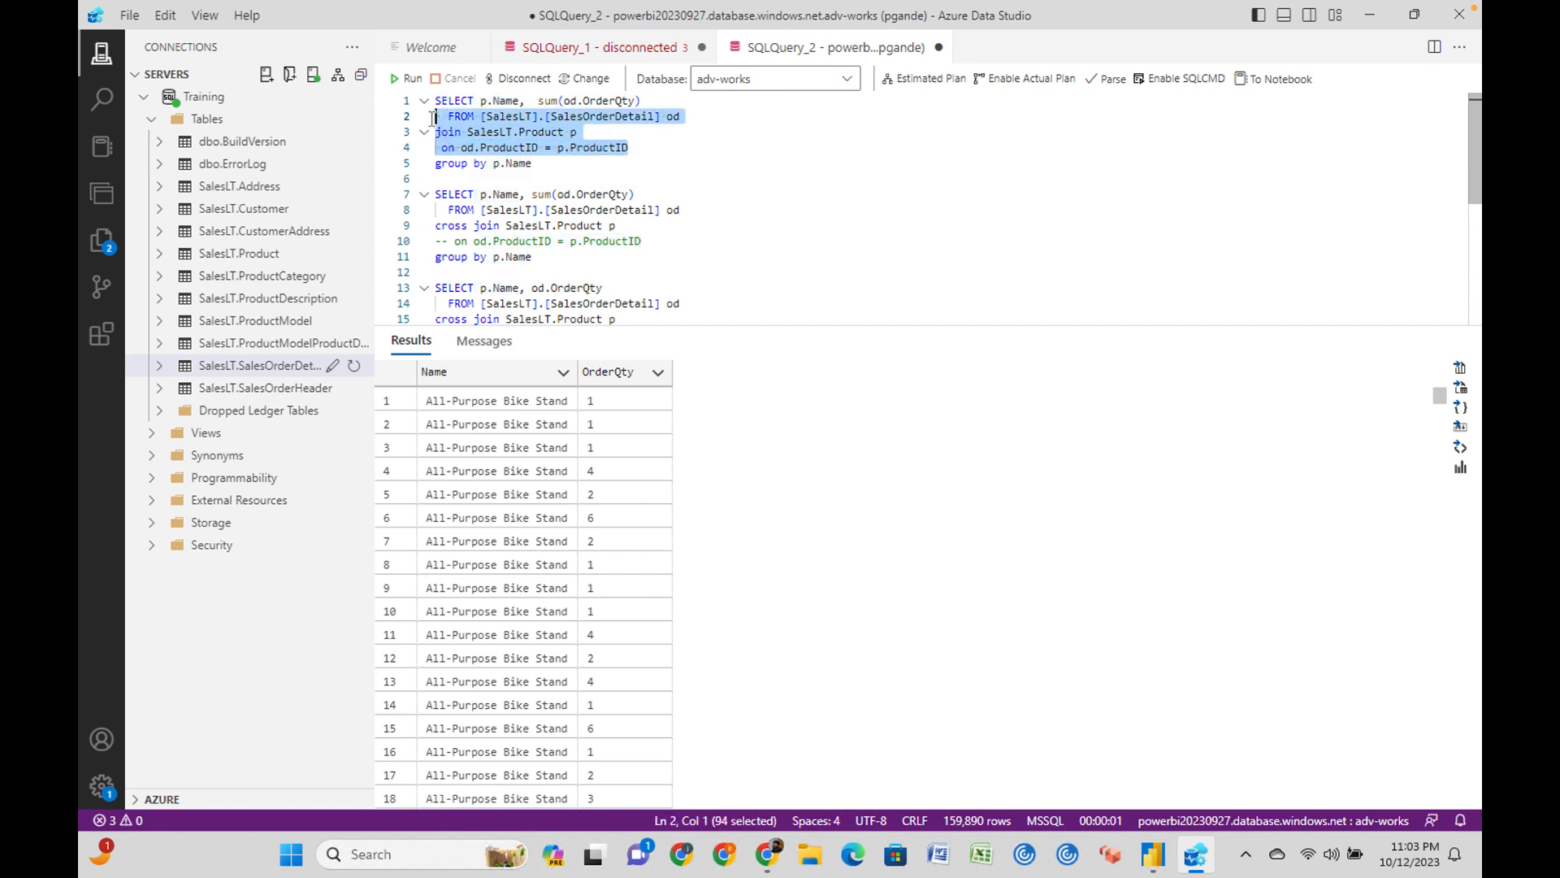
click(481, 102)
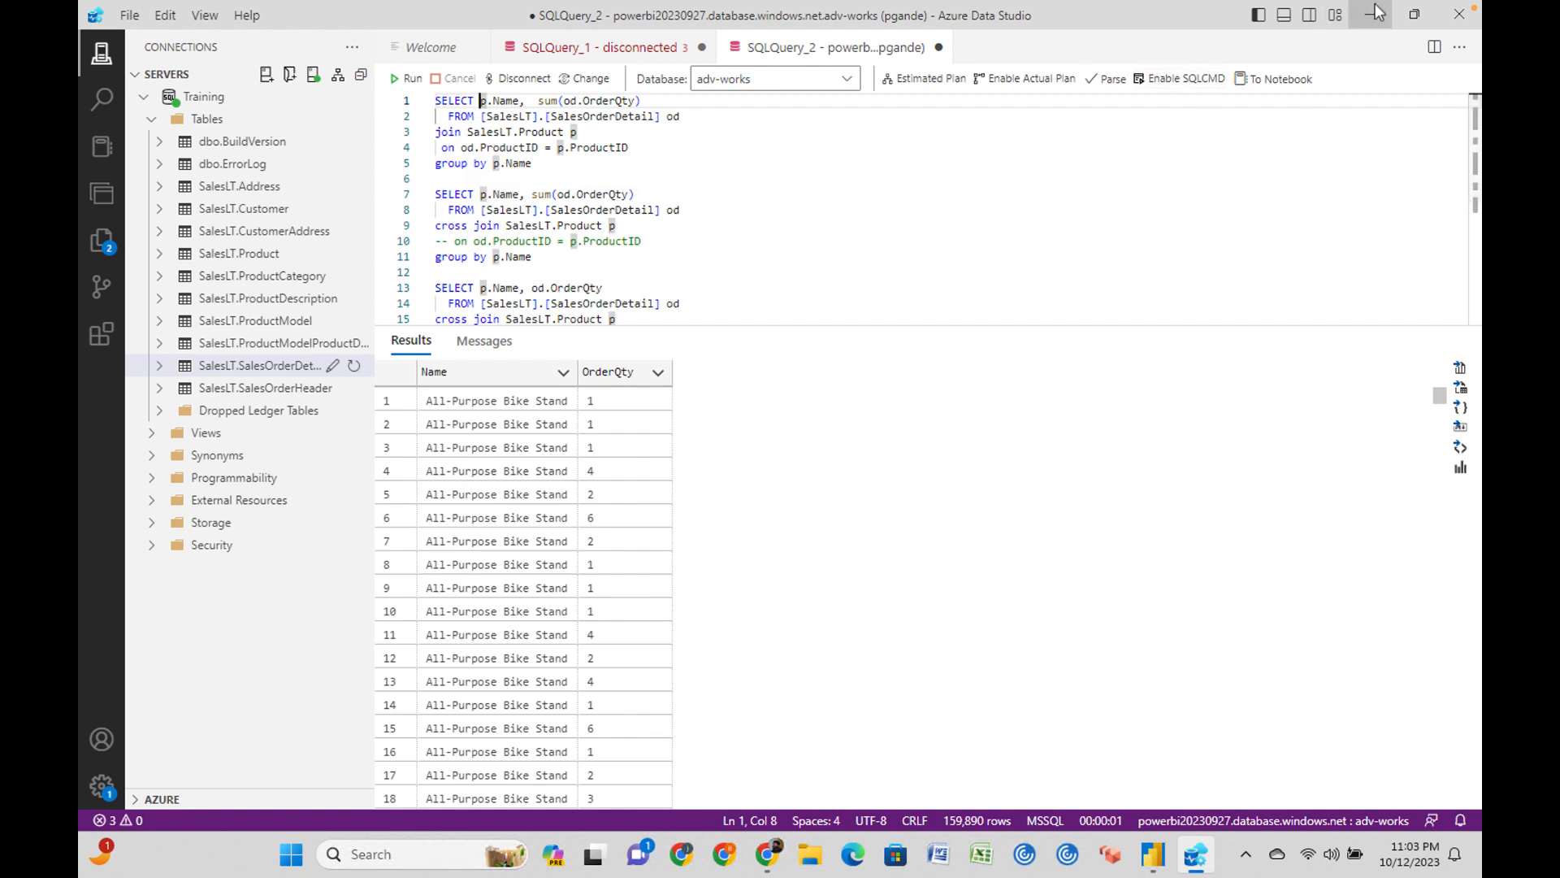
Back in Power BI, show the model diagram with SalesLT ProductModel related one-to-many to SalesLT Product.
click(1370, 15)
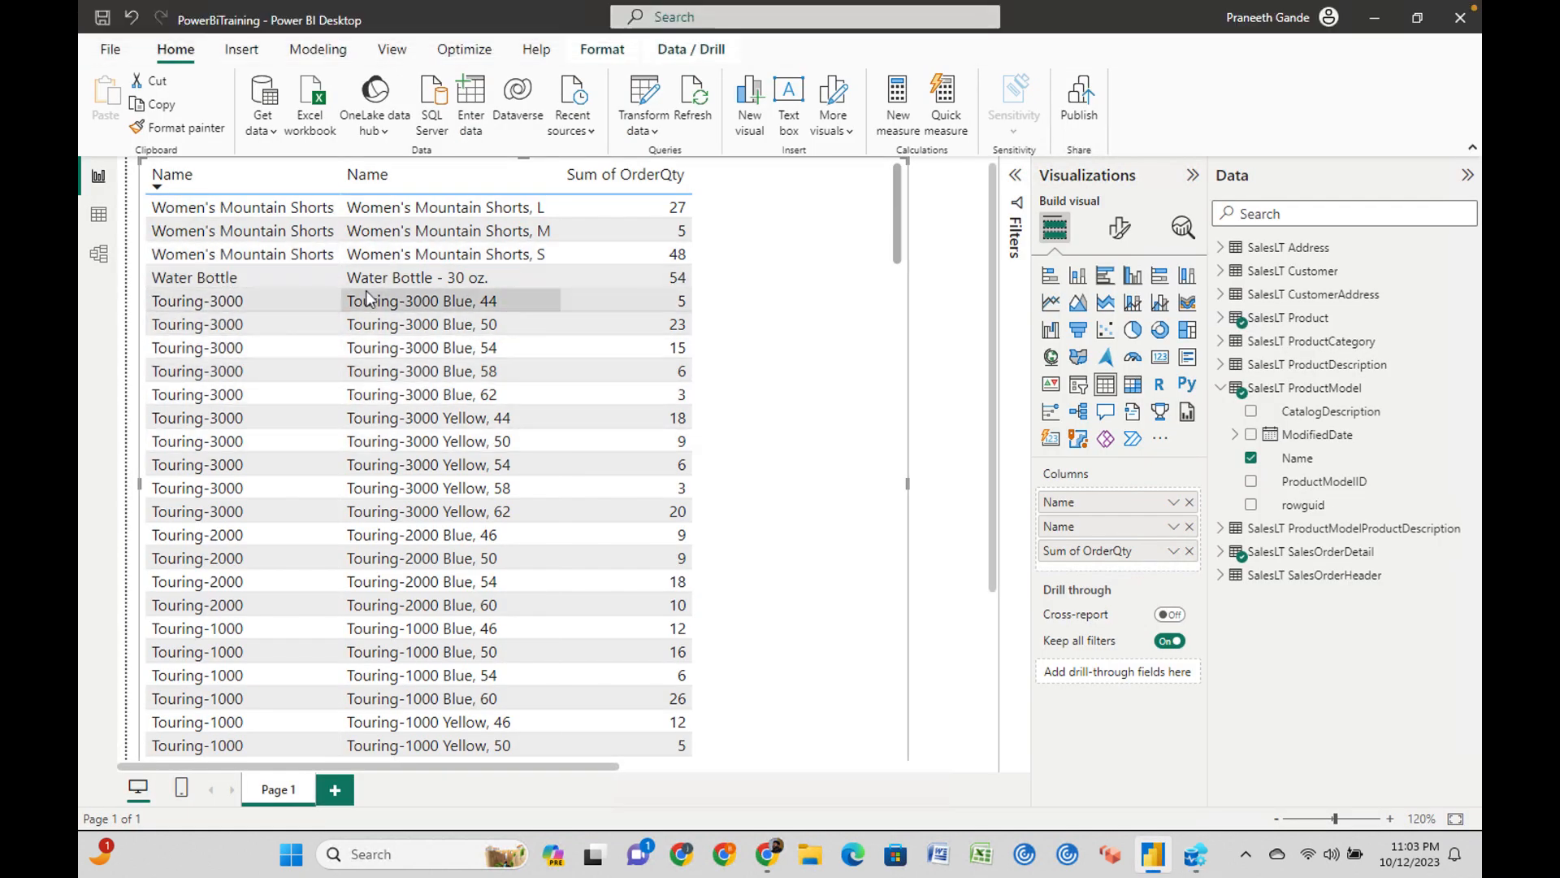
click(98, 215)
click(99, 253)
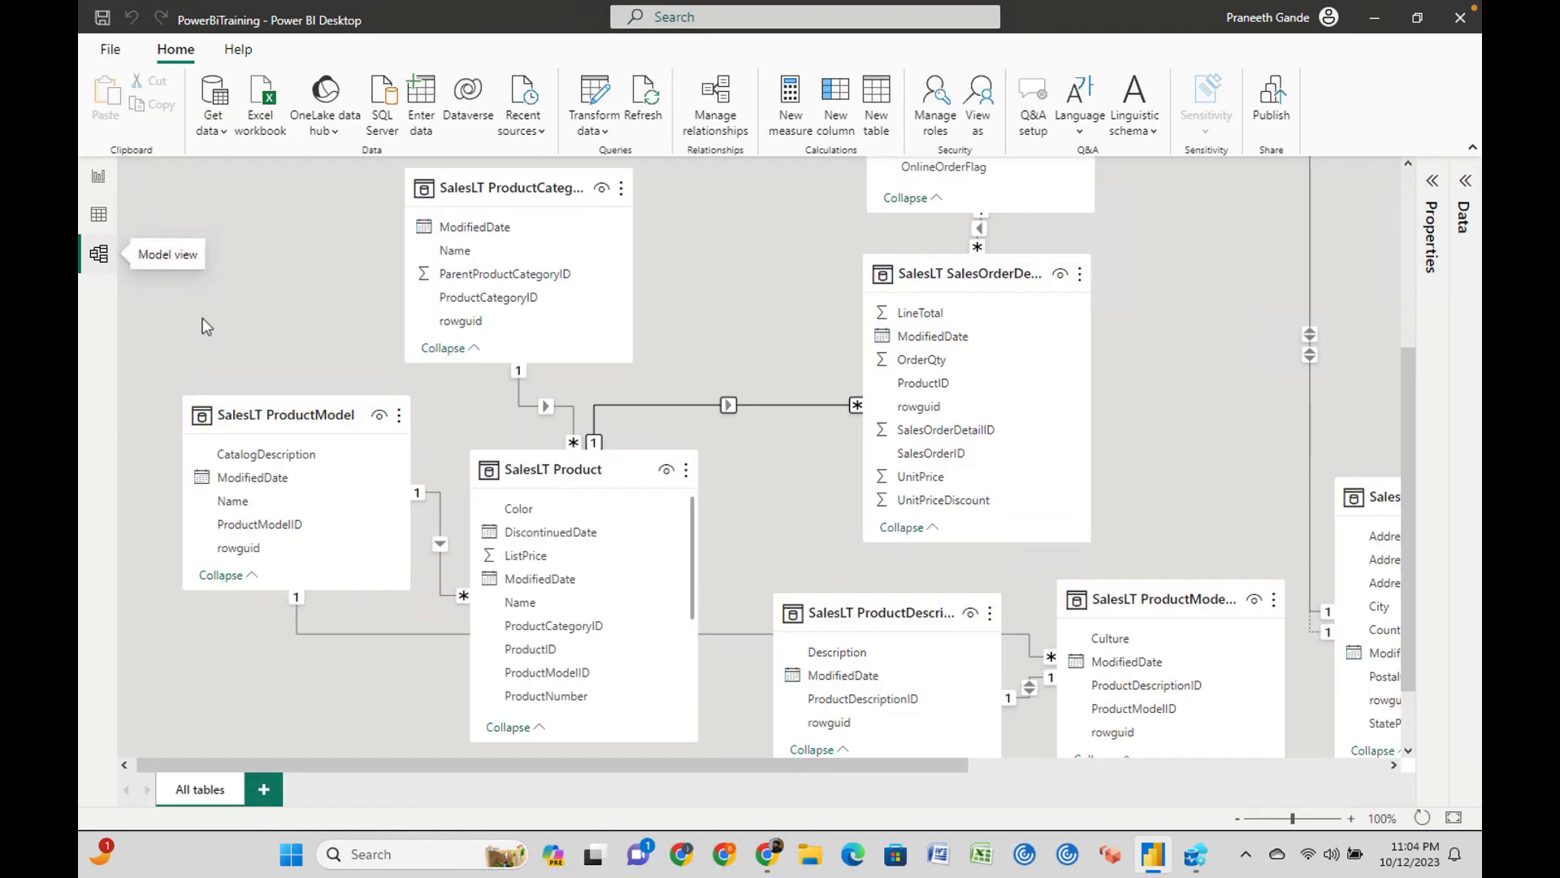
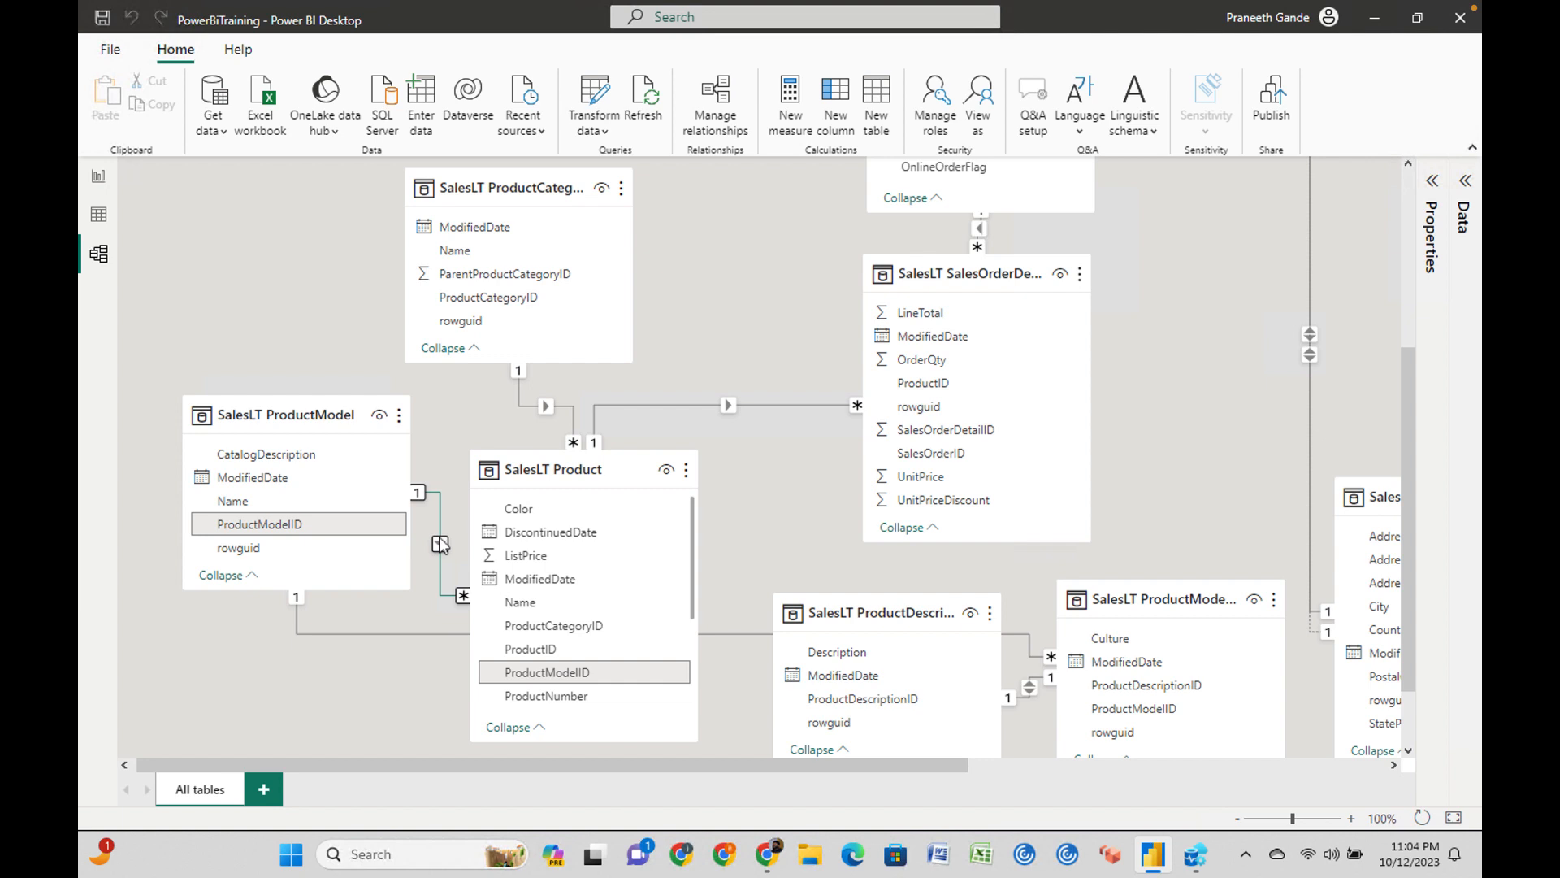
Delete the relationship between SalesLT ProductModel and SalesLT Product.
right_click(439, 544)
click(464, 549)
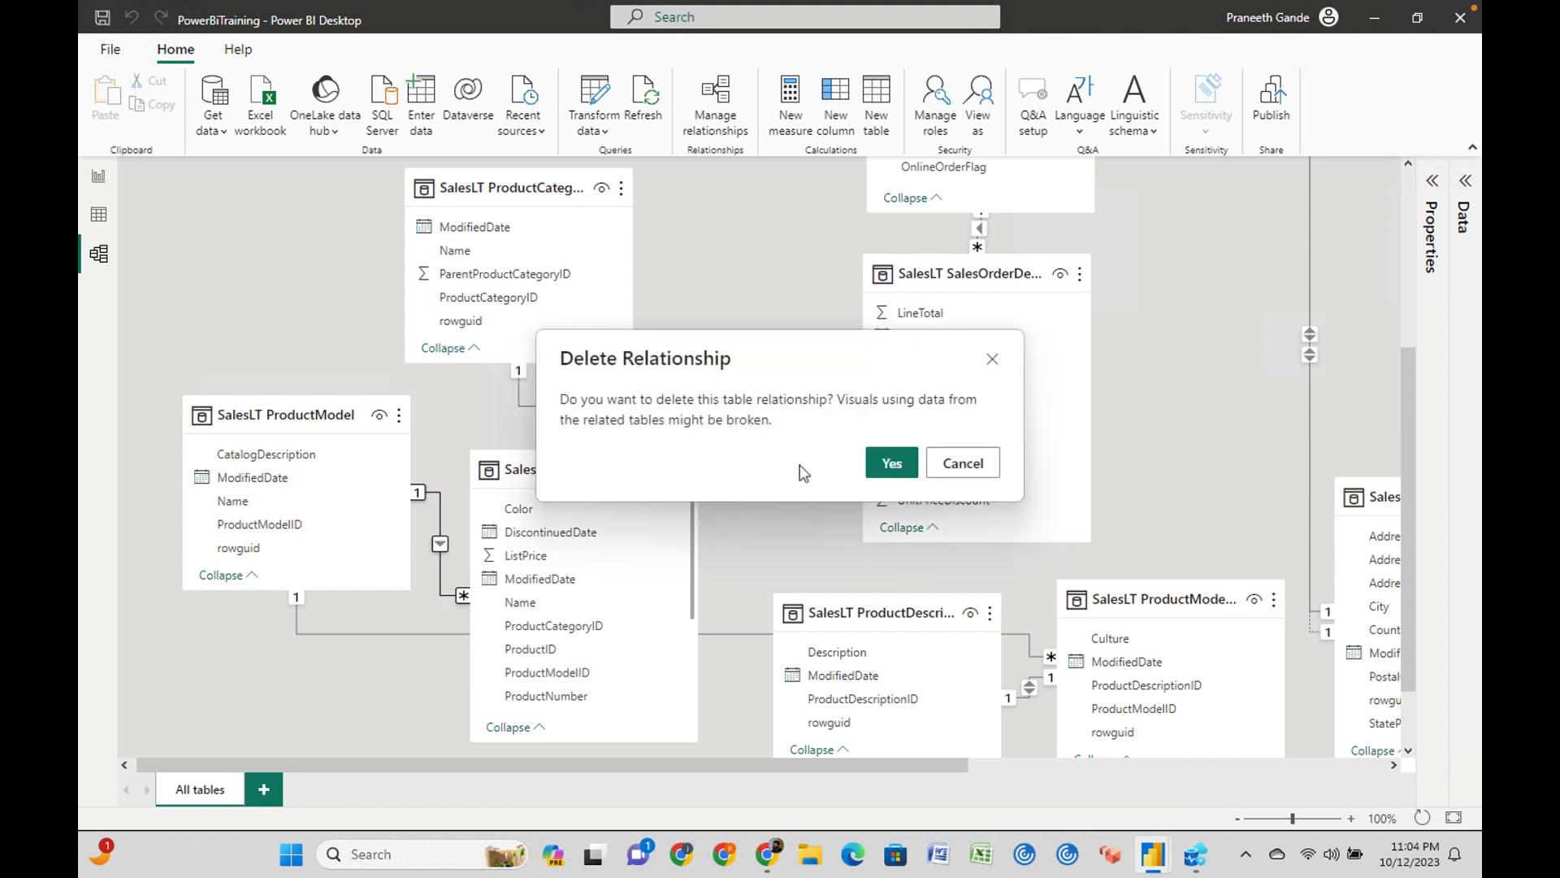
click(891, 463)
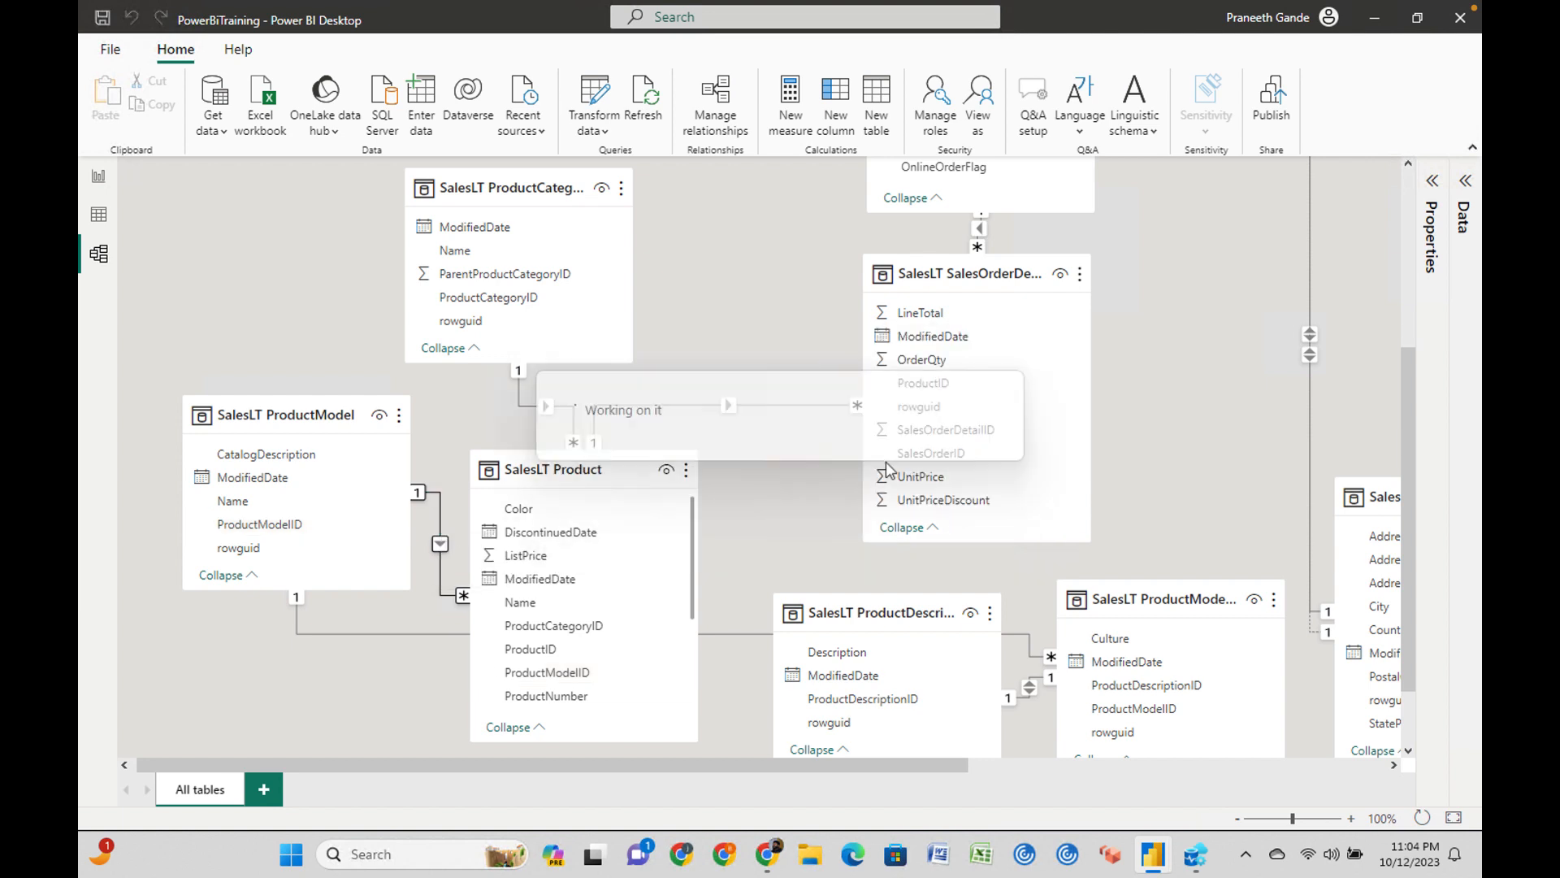
Check the broken table visual in Report view, try Fix this twice, then return to the model diagram.
click(98, 175)
click(512, 529)
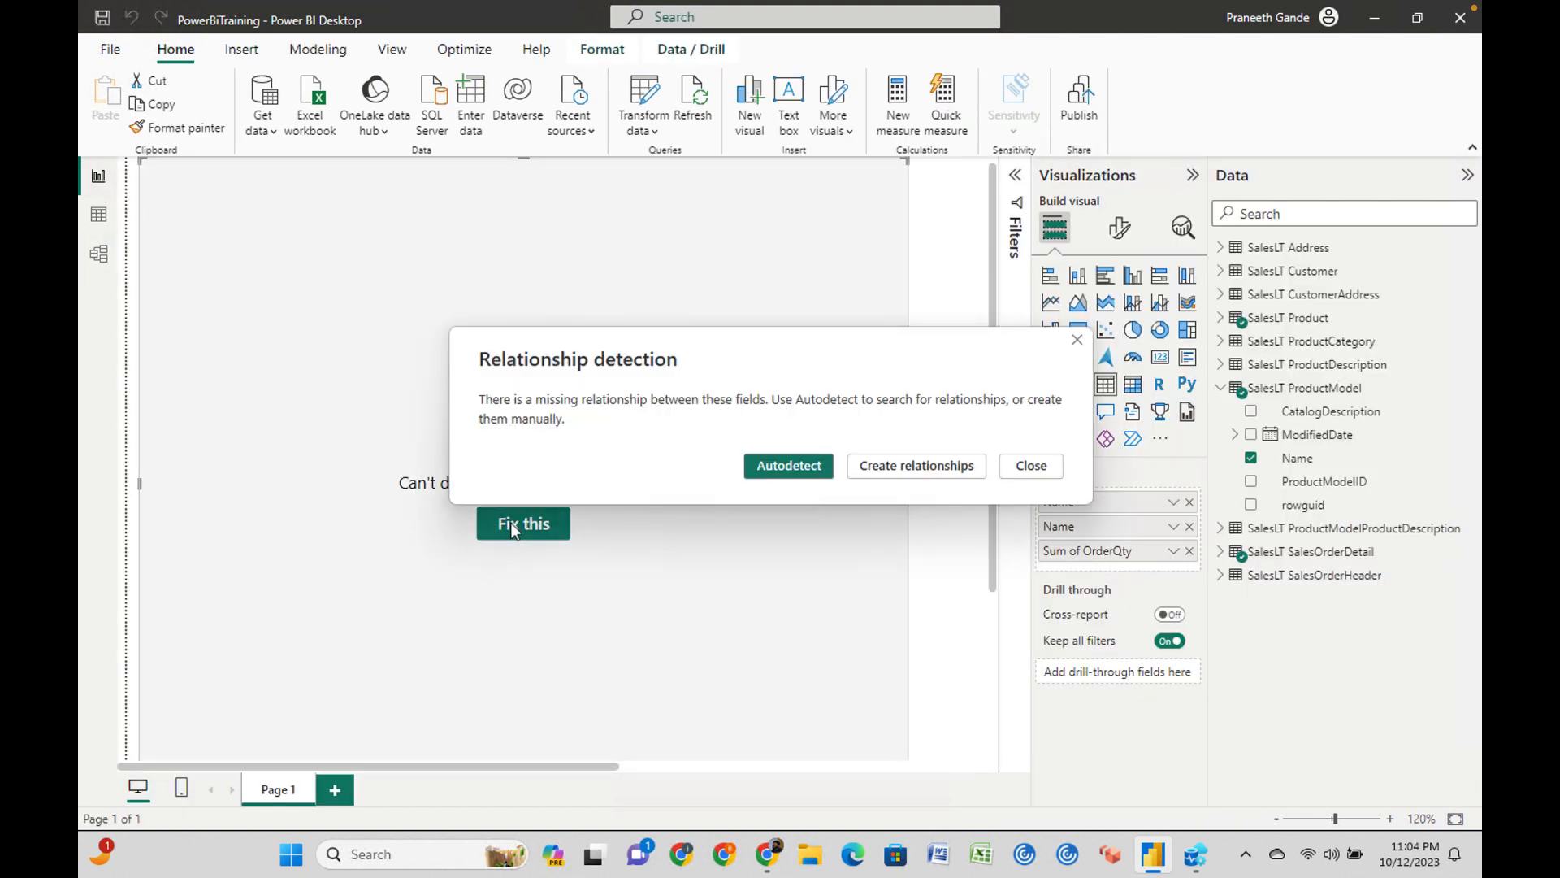
click(1031, 466)
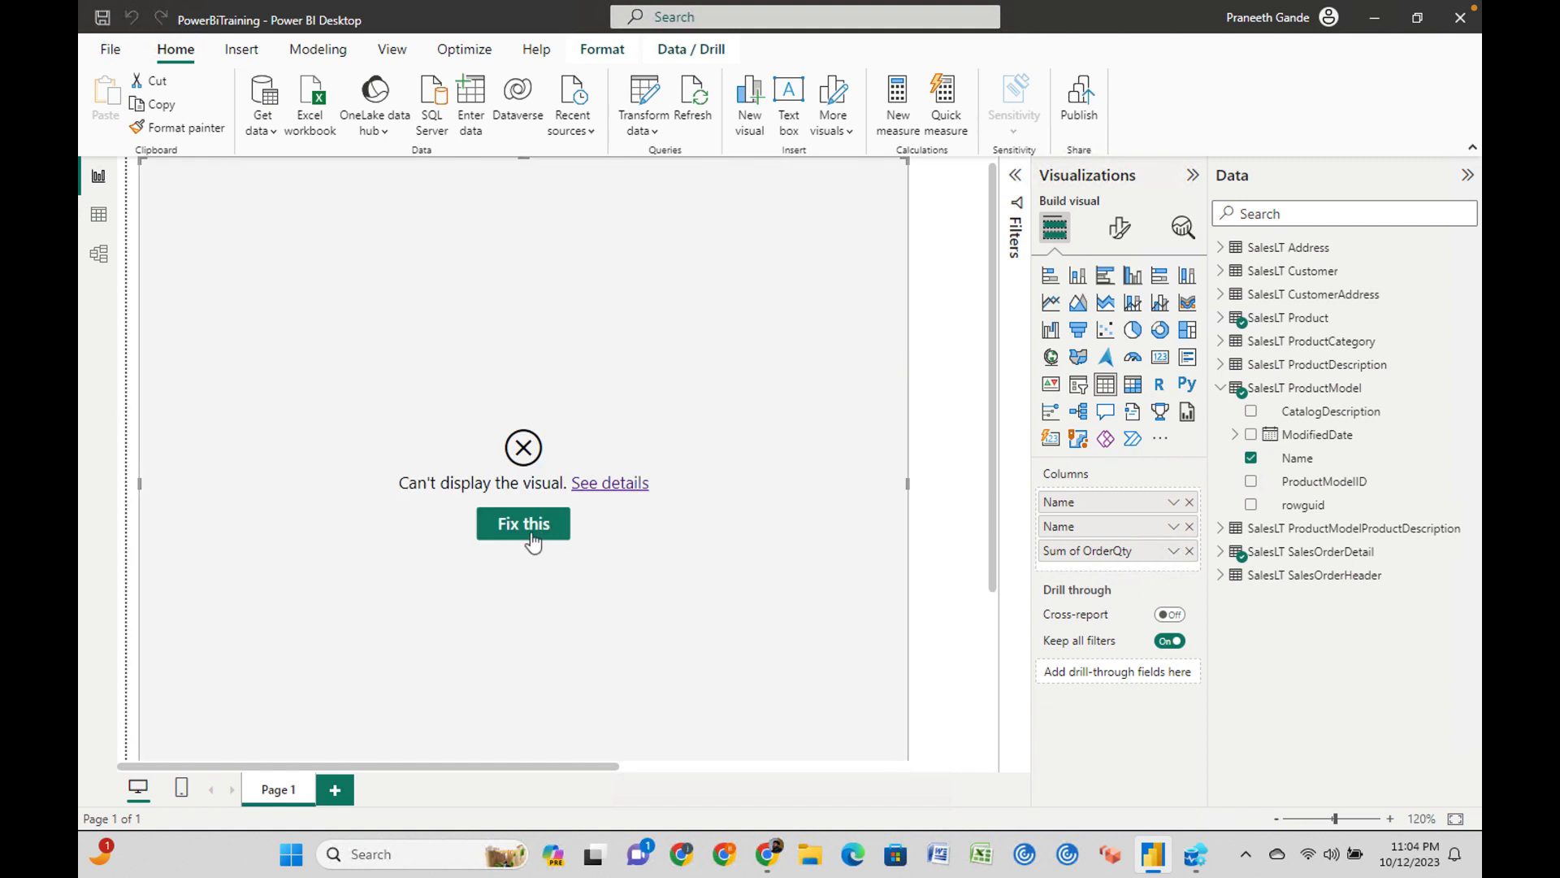
scroll(677, 537, down, 3)
scroll(678, 532, up, 3)
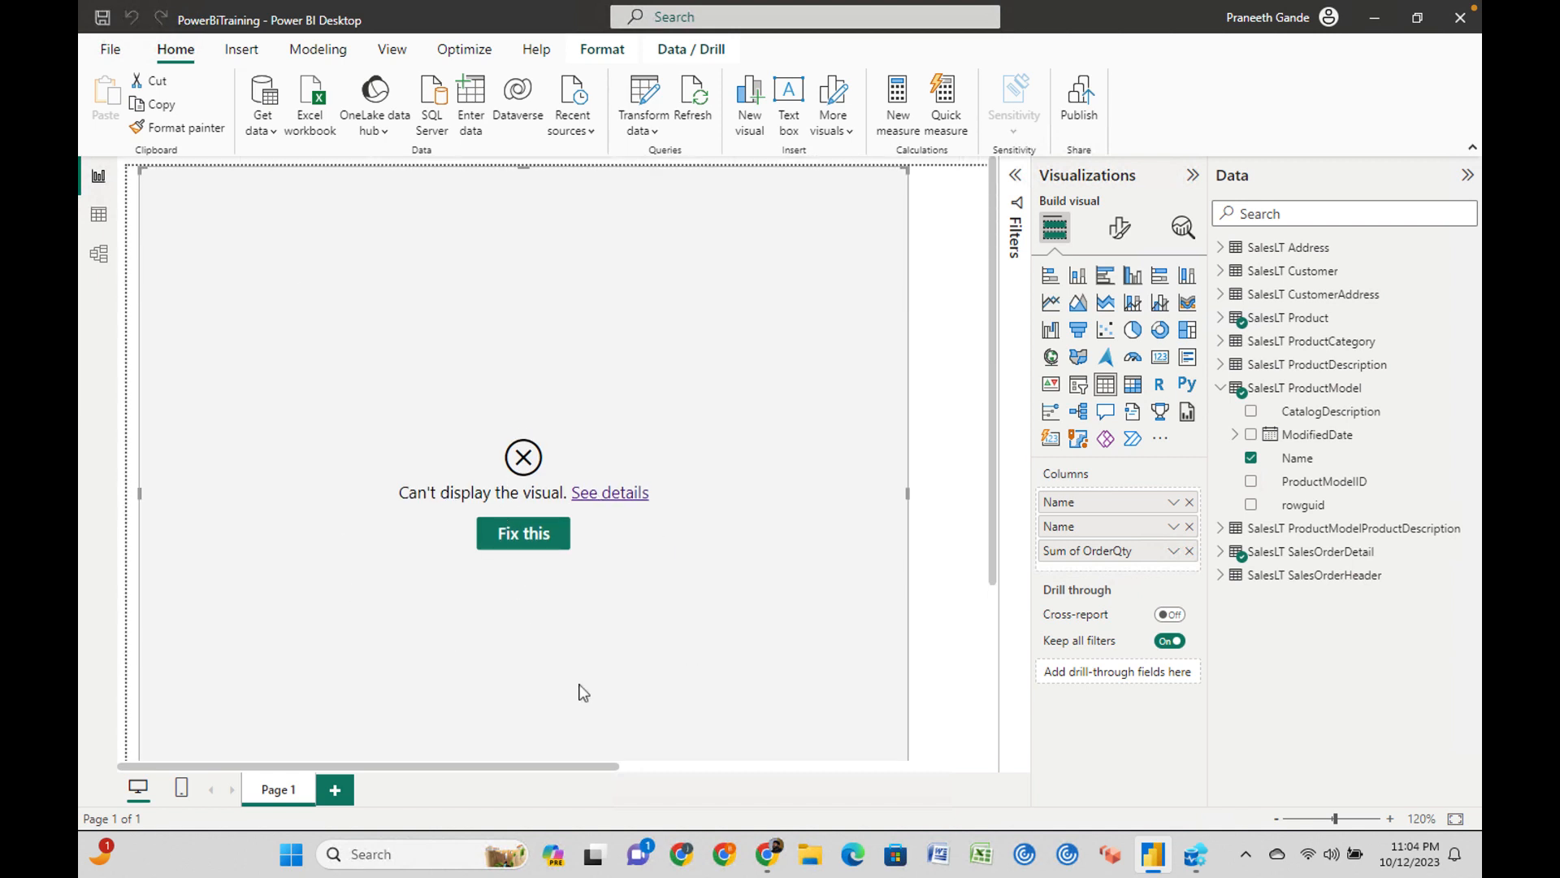
click(514, 538)
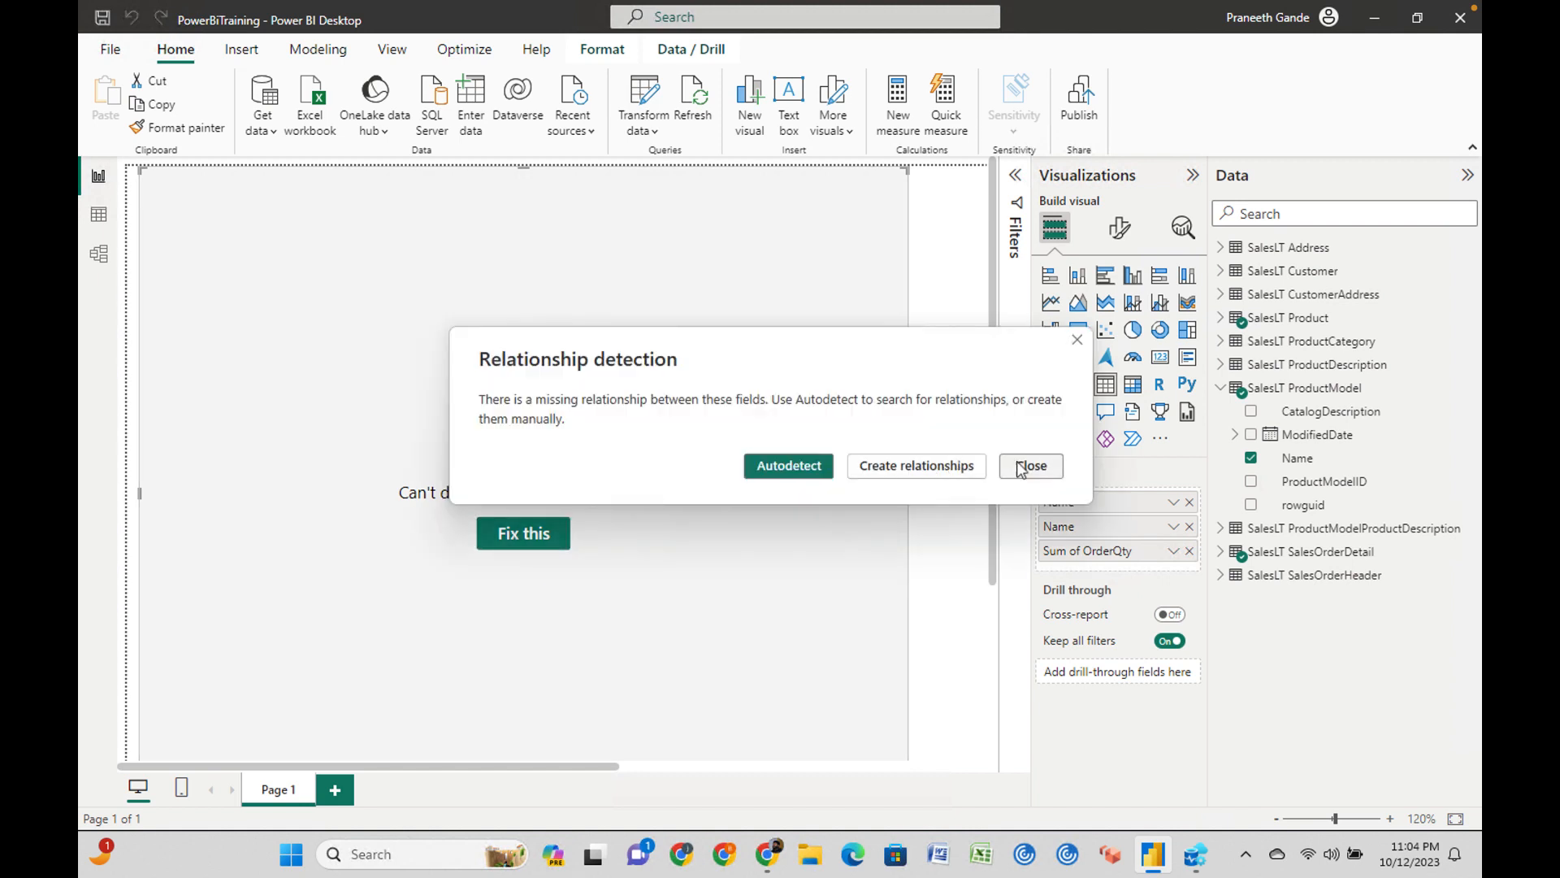
click(1025, 468)
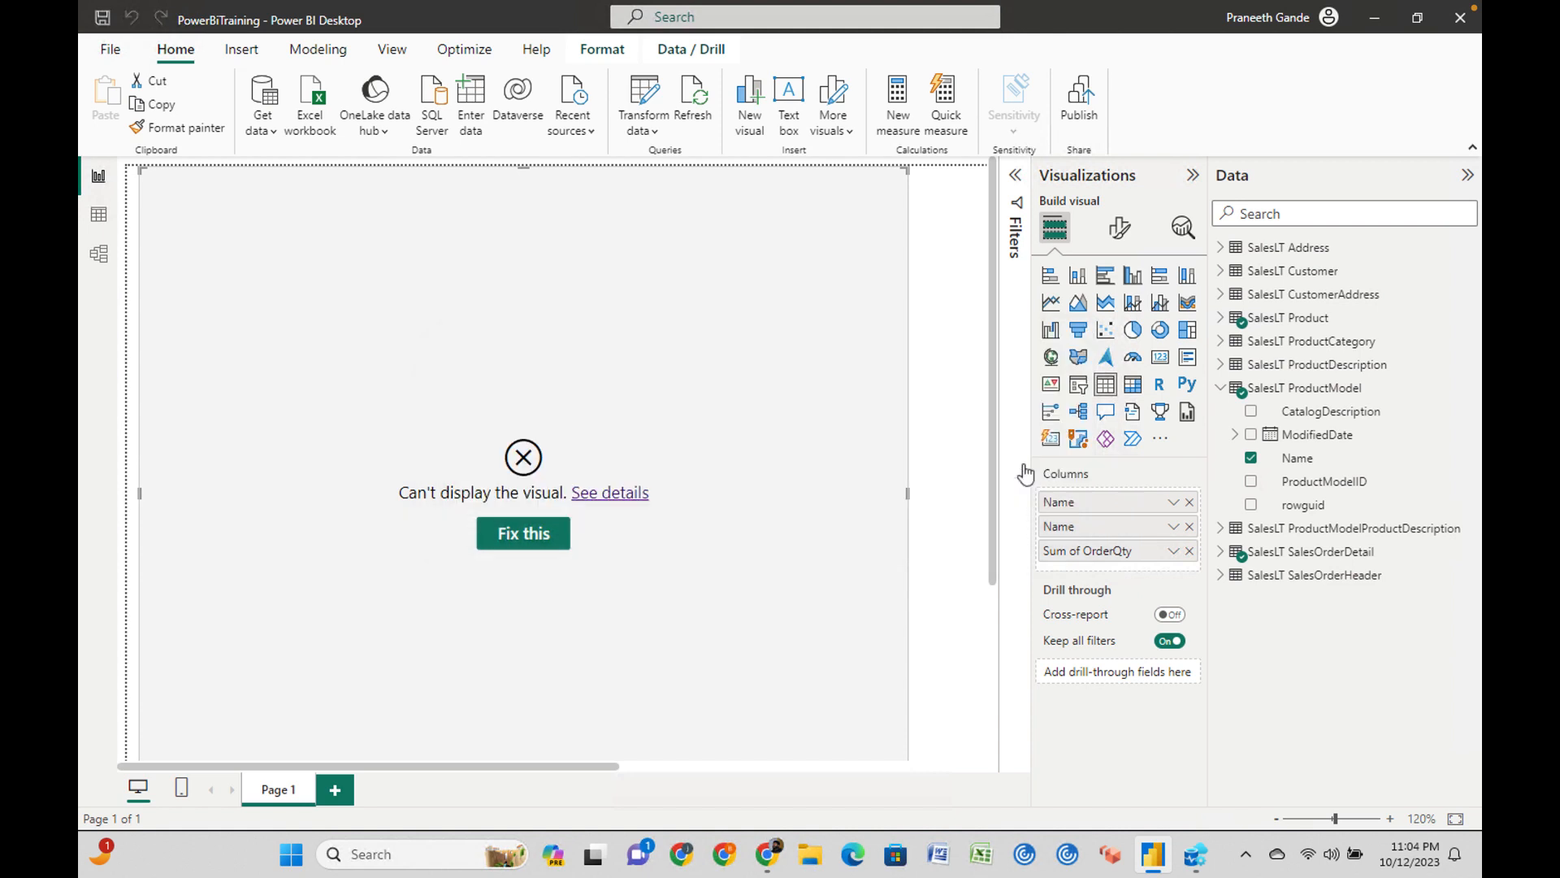
click(98, 214)
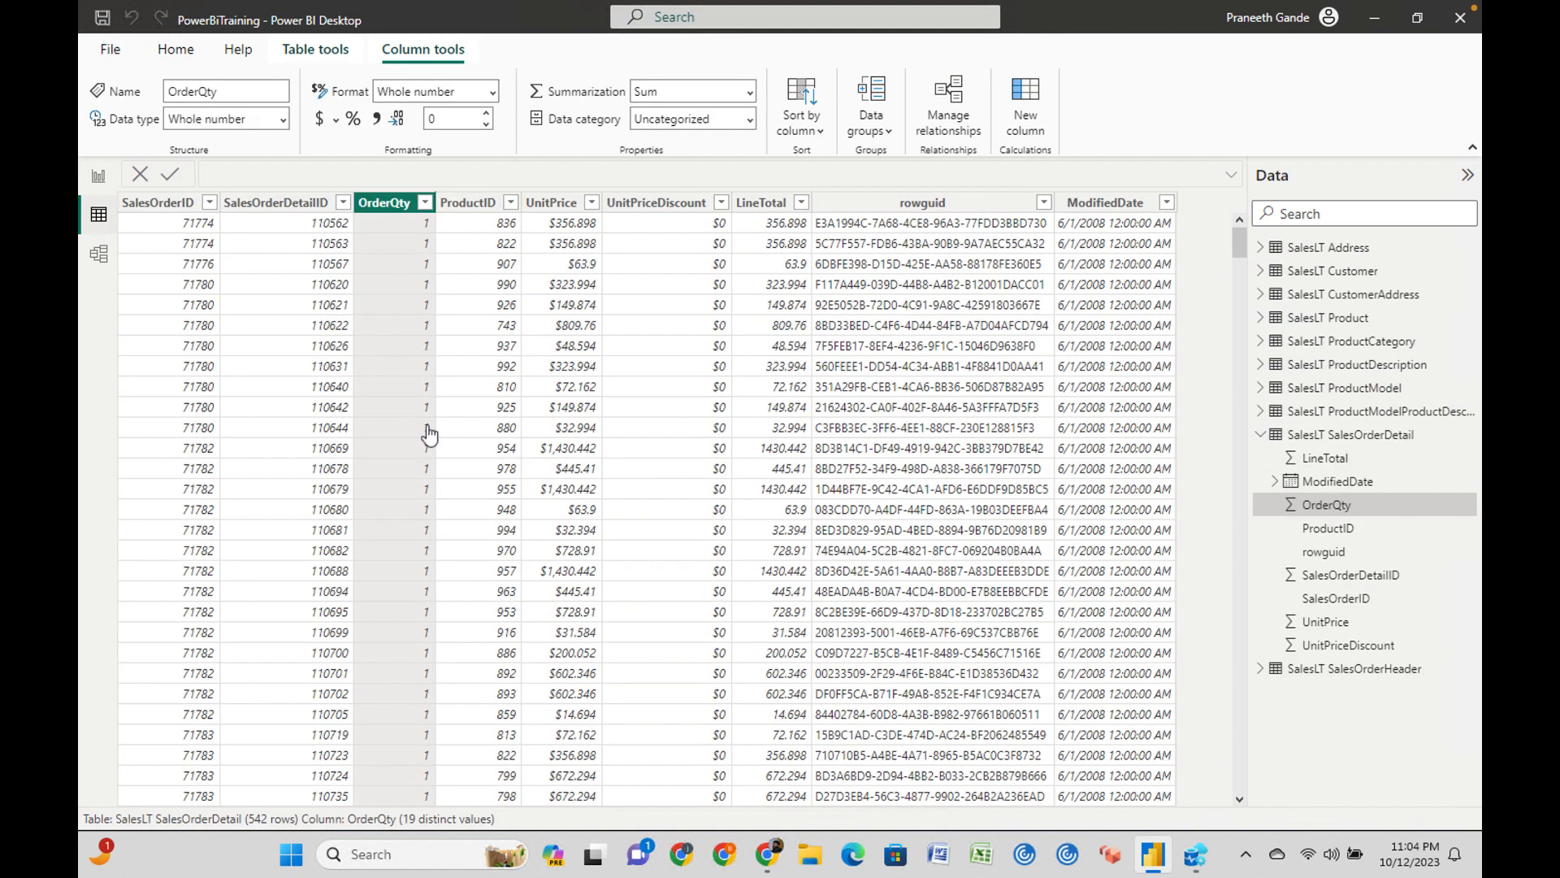
click(99, 255)
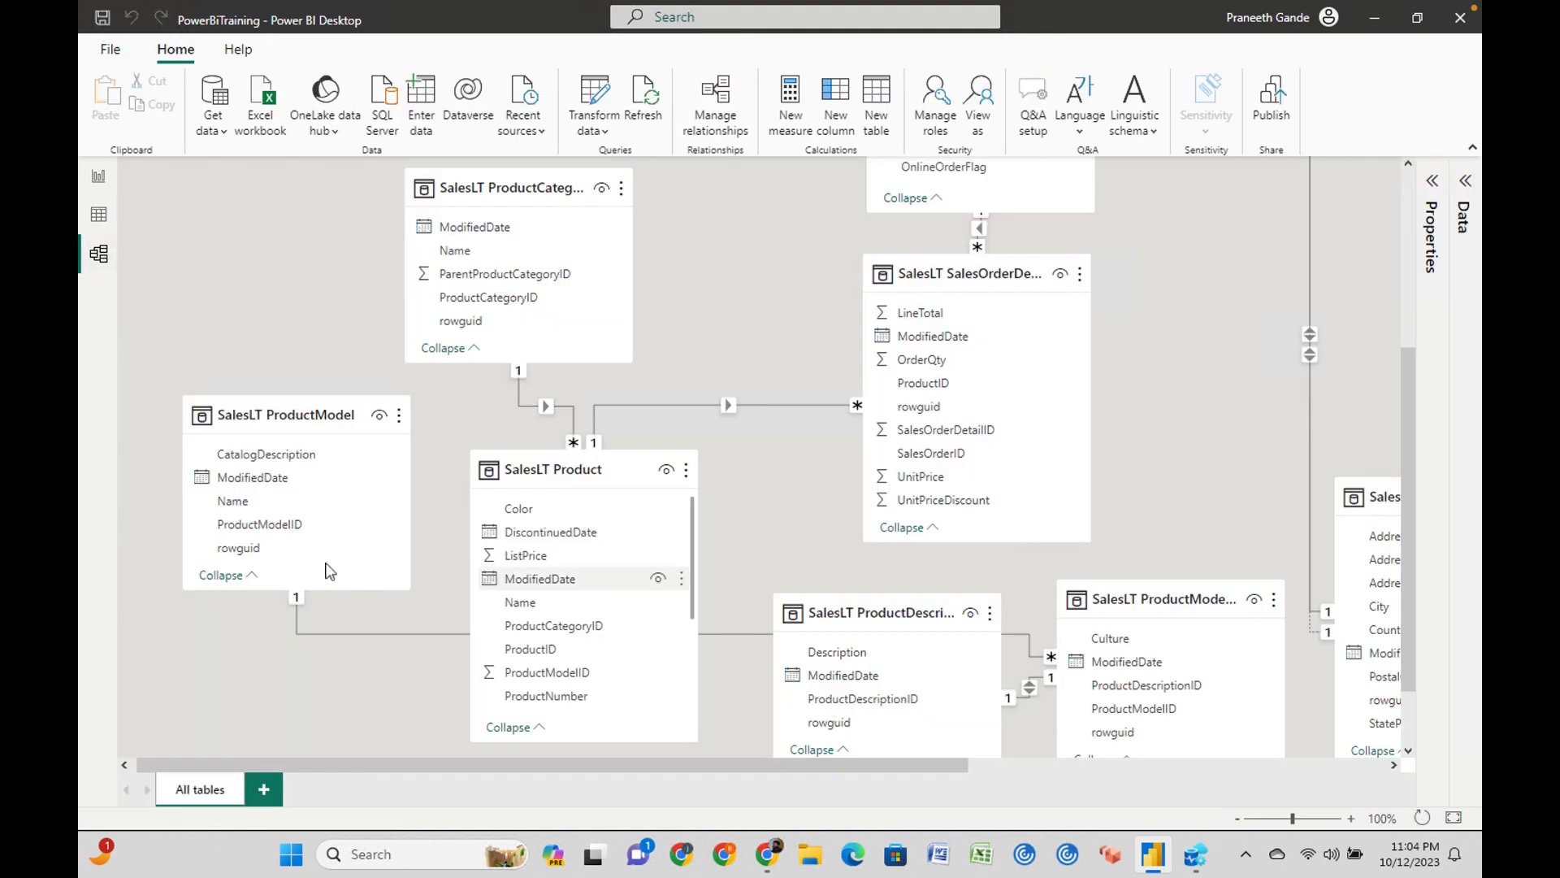
Relink Product.ProductModelID to ProductModel.ProductModelID and confirm the report table displays again, widening its columns.
scroll(594, 630, down, 1)
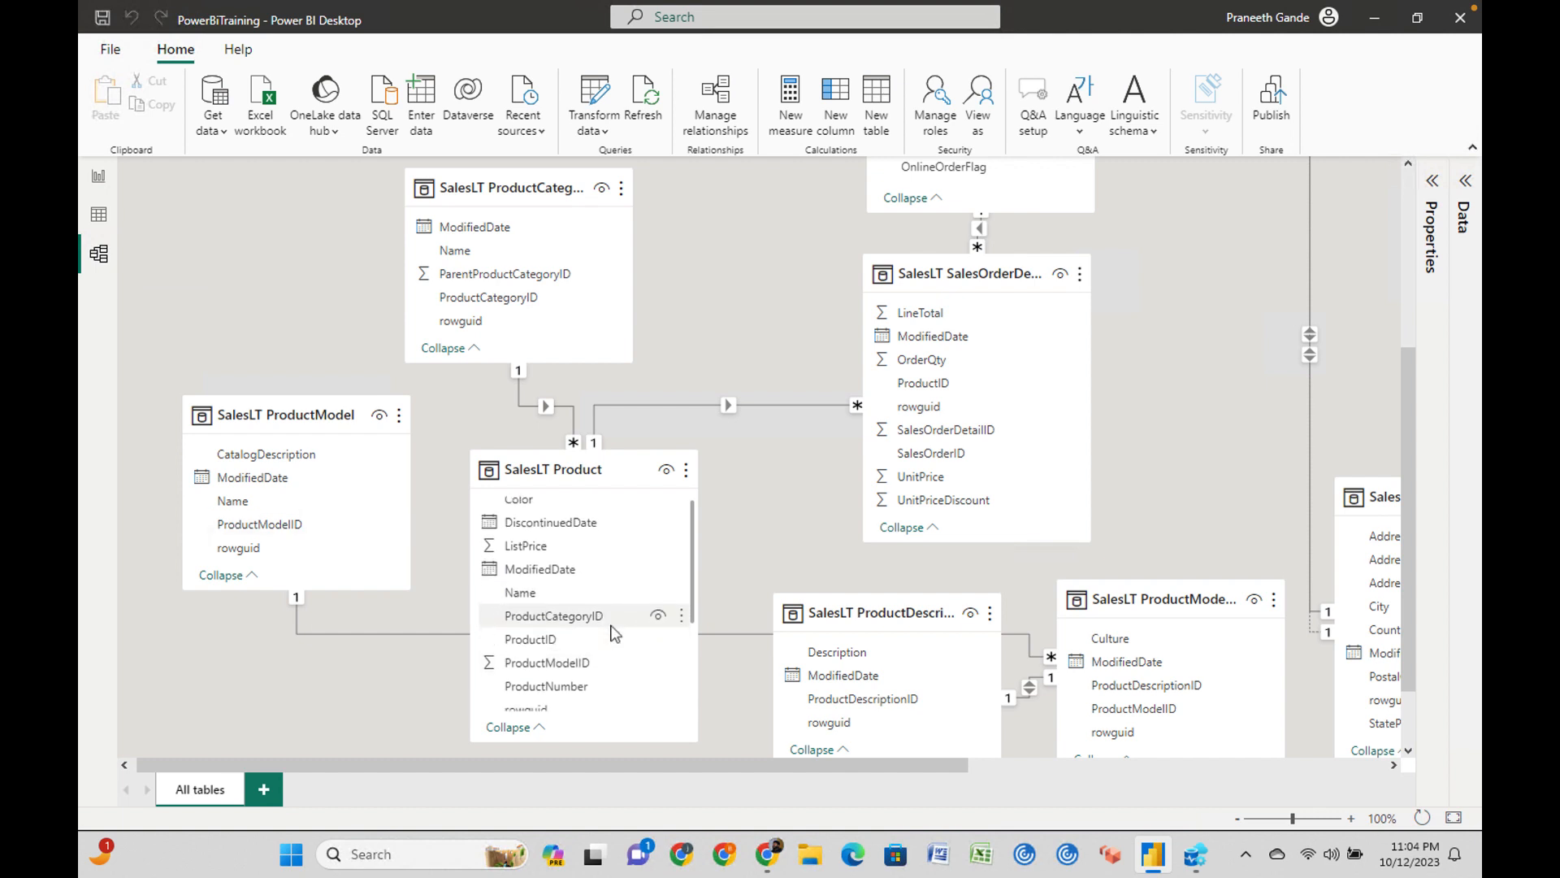
drag(569, 650, 323, 536)
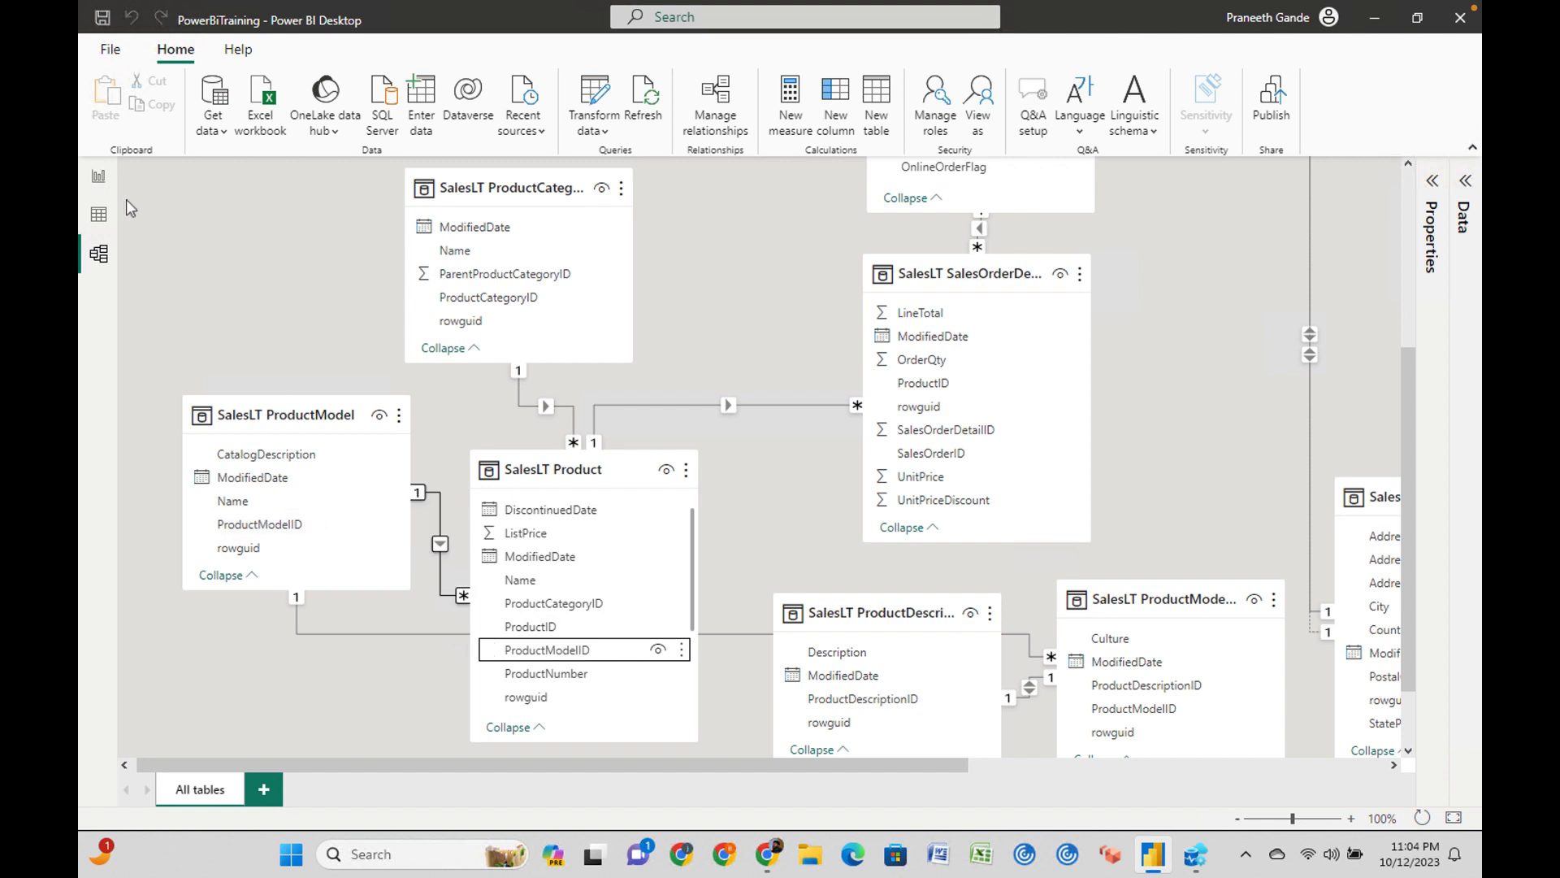
click(98, 180)
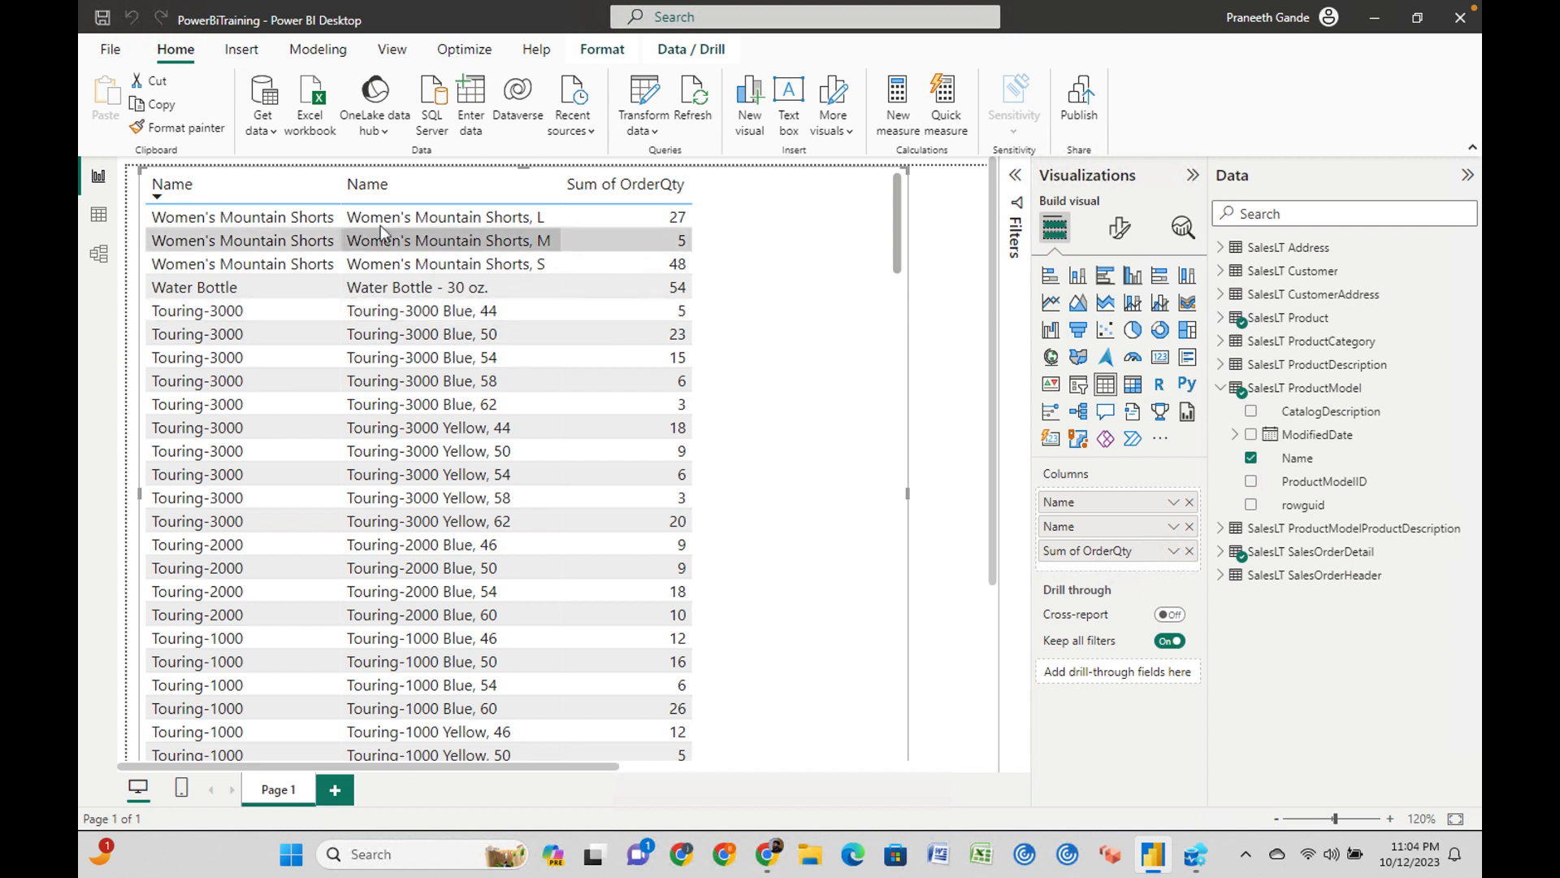
drag(337, 193, 413, 193)
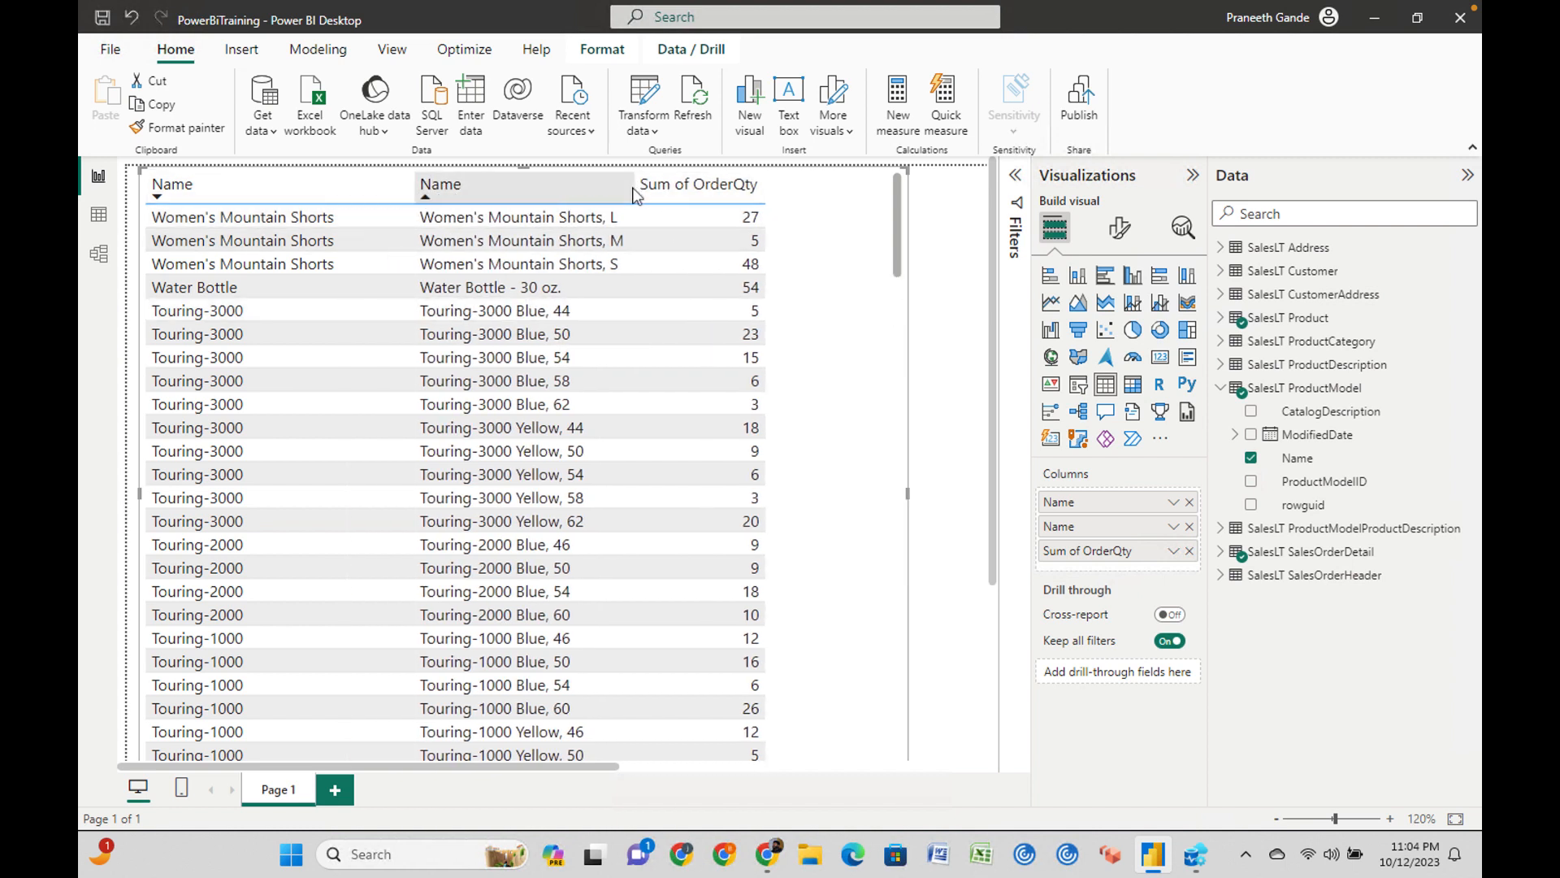
drag(634, 193, 666, 195)
scroll(705, 512, down, 5)
scroll(704, 525, down, 15)
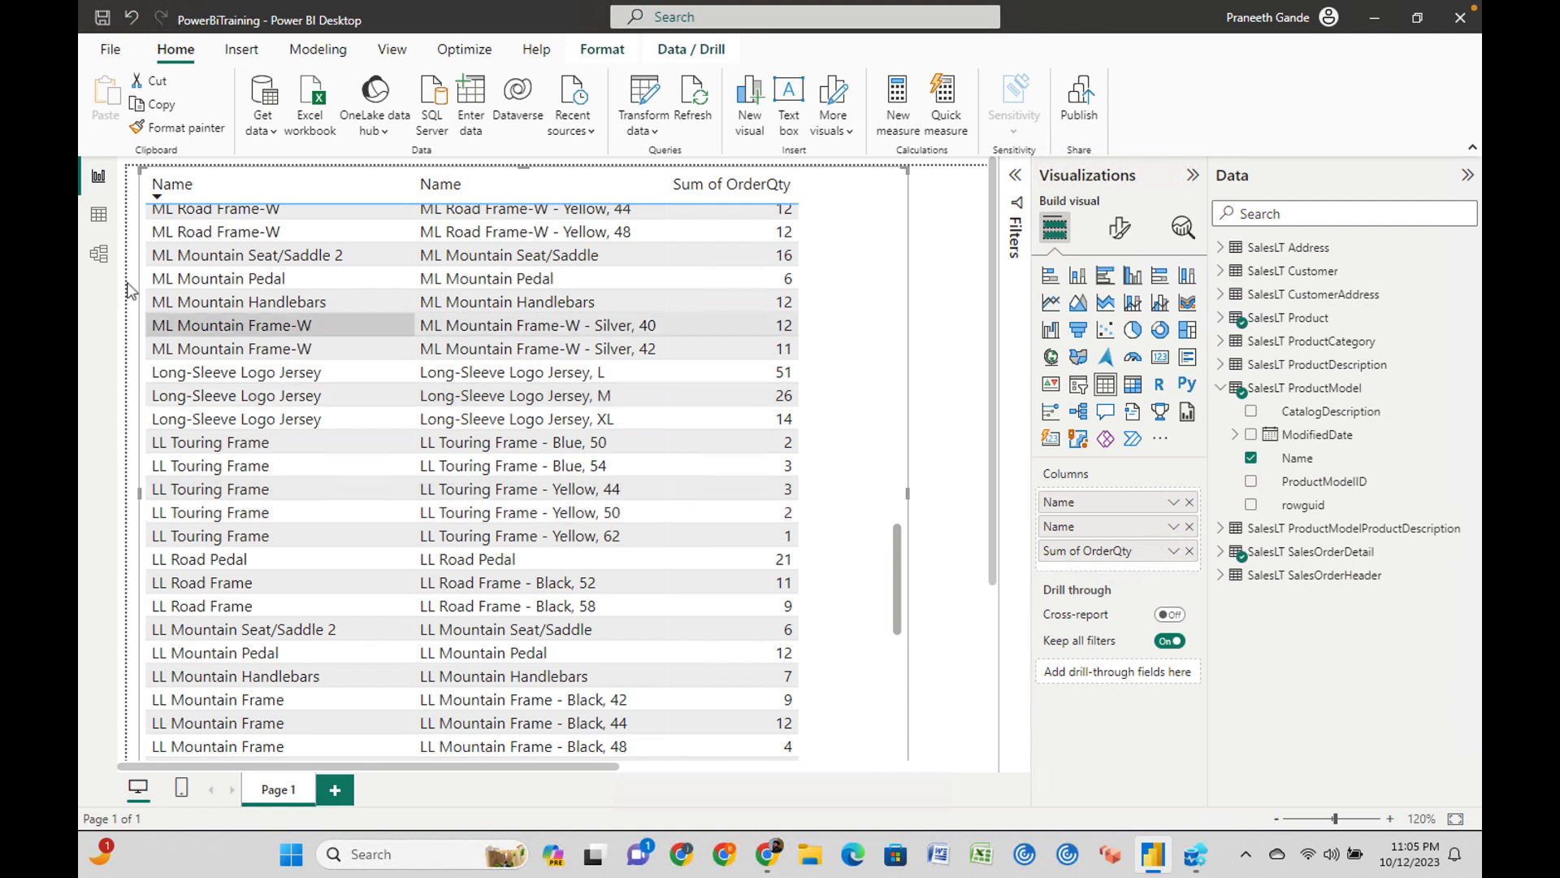
Inspect the model diagram, selecting the SalesOrderDetail and Product tables.
click(98, 254)
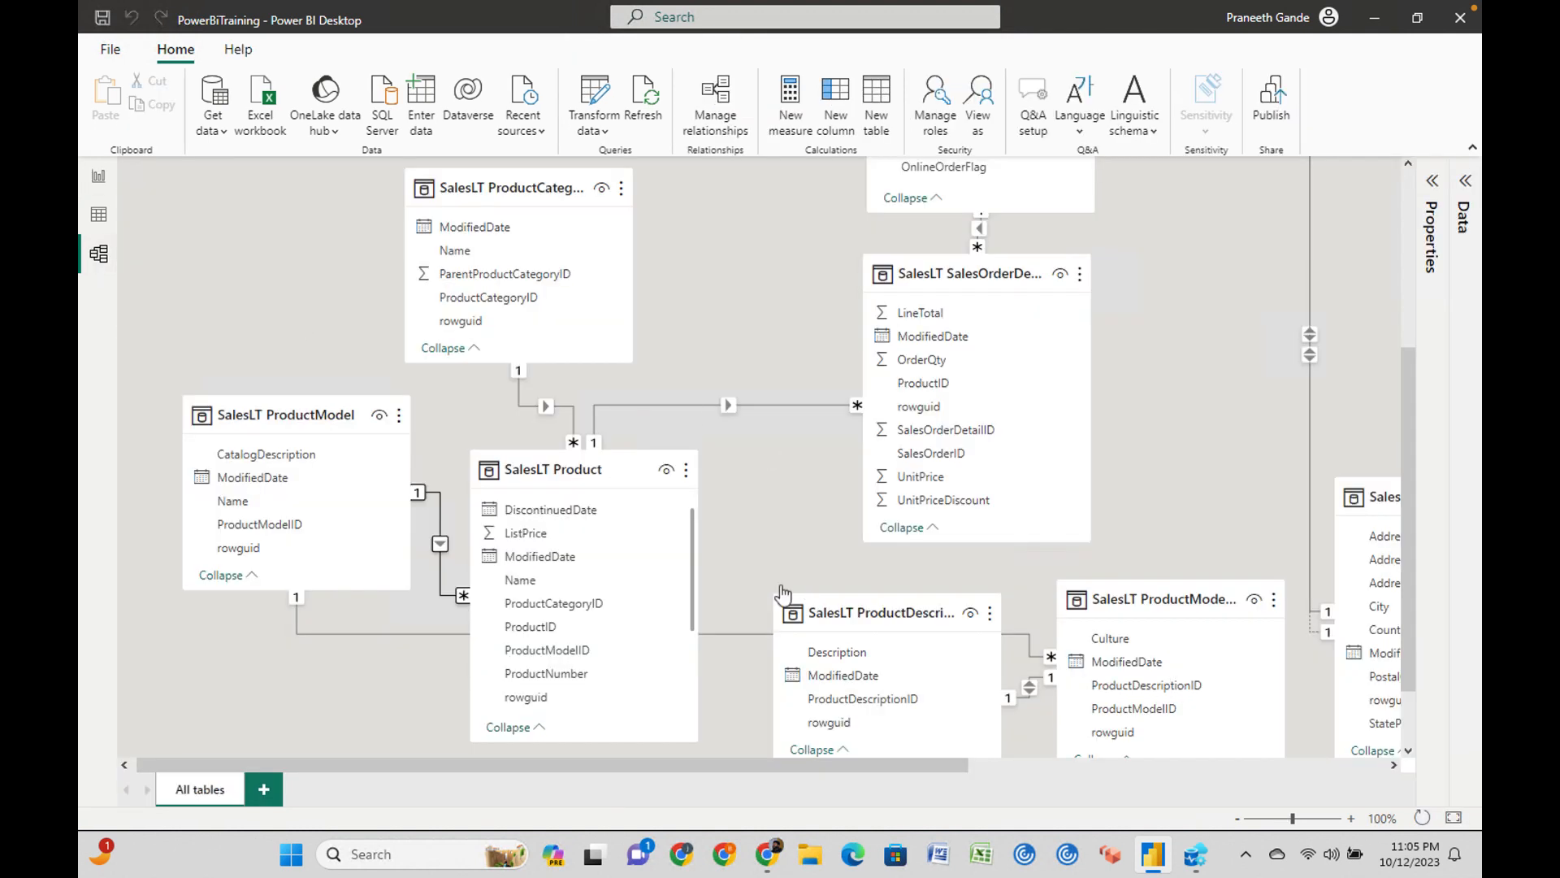
scroll(783, 594, down, 2)
scroll(1048, 538, up, 8)
scroll(1048, 538, right, 4)
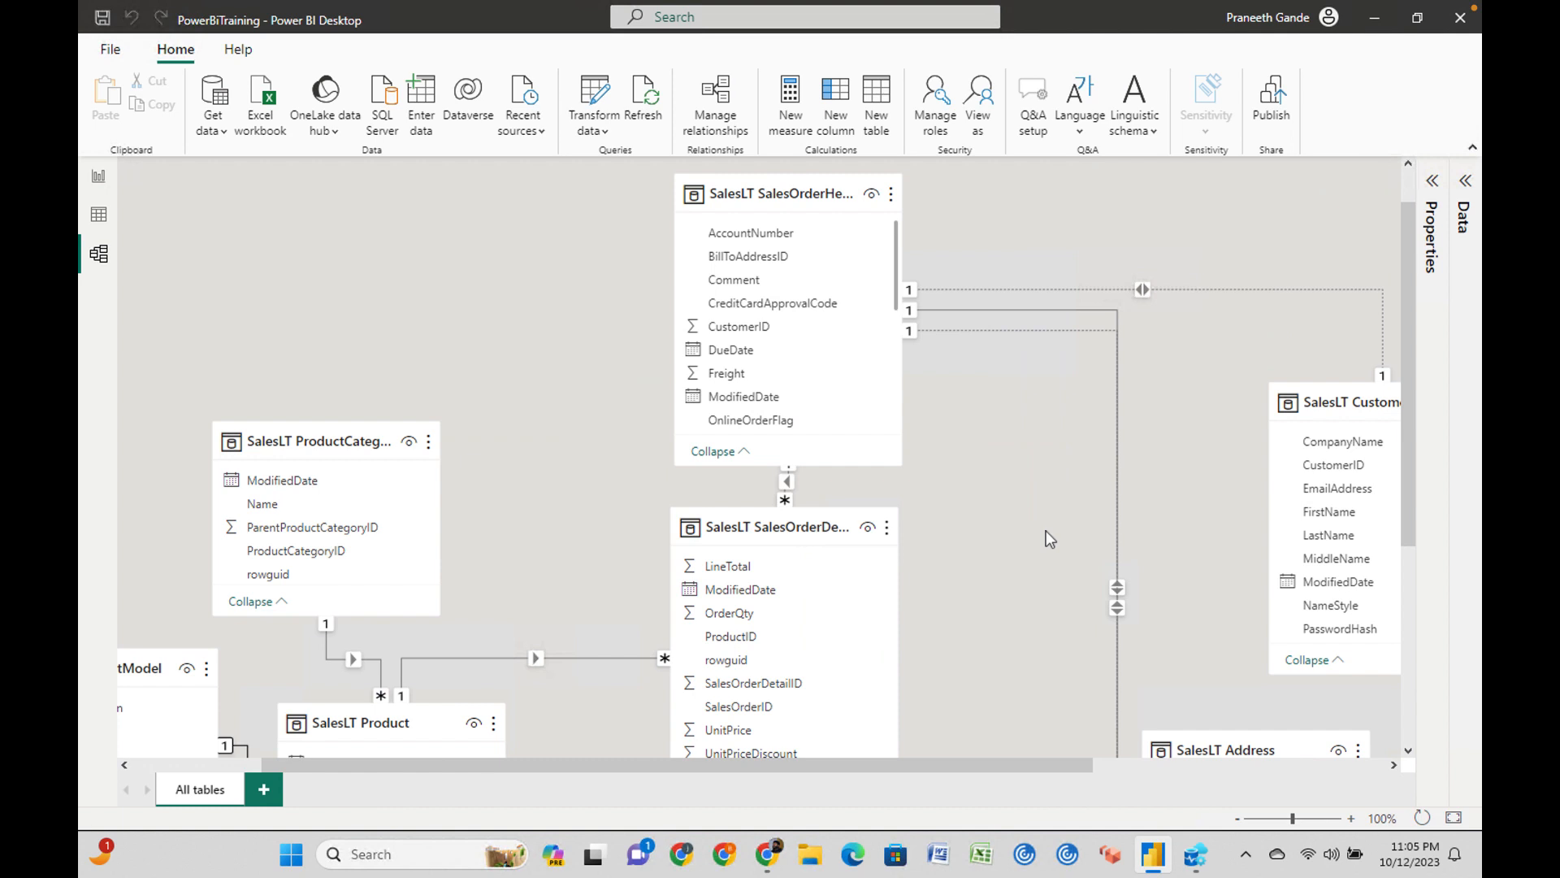
scroll(1046, 530, down, 3)
scroll(1046, 530, right, 3)
scroll(1046, 530, down, 5)
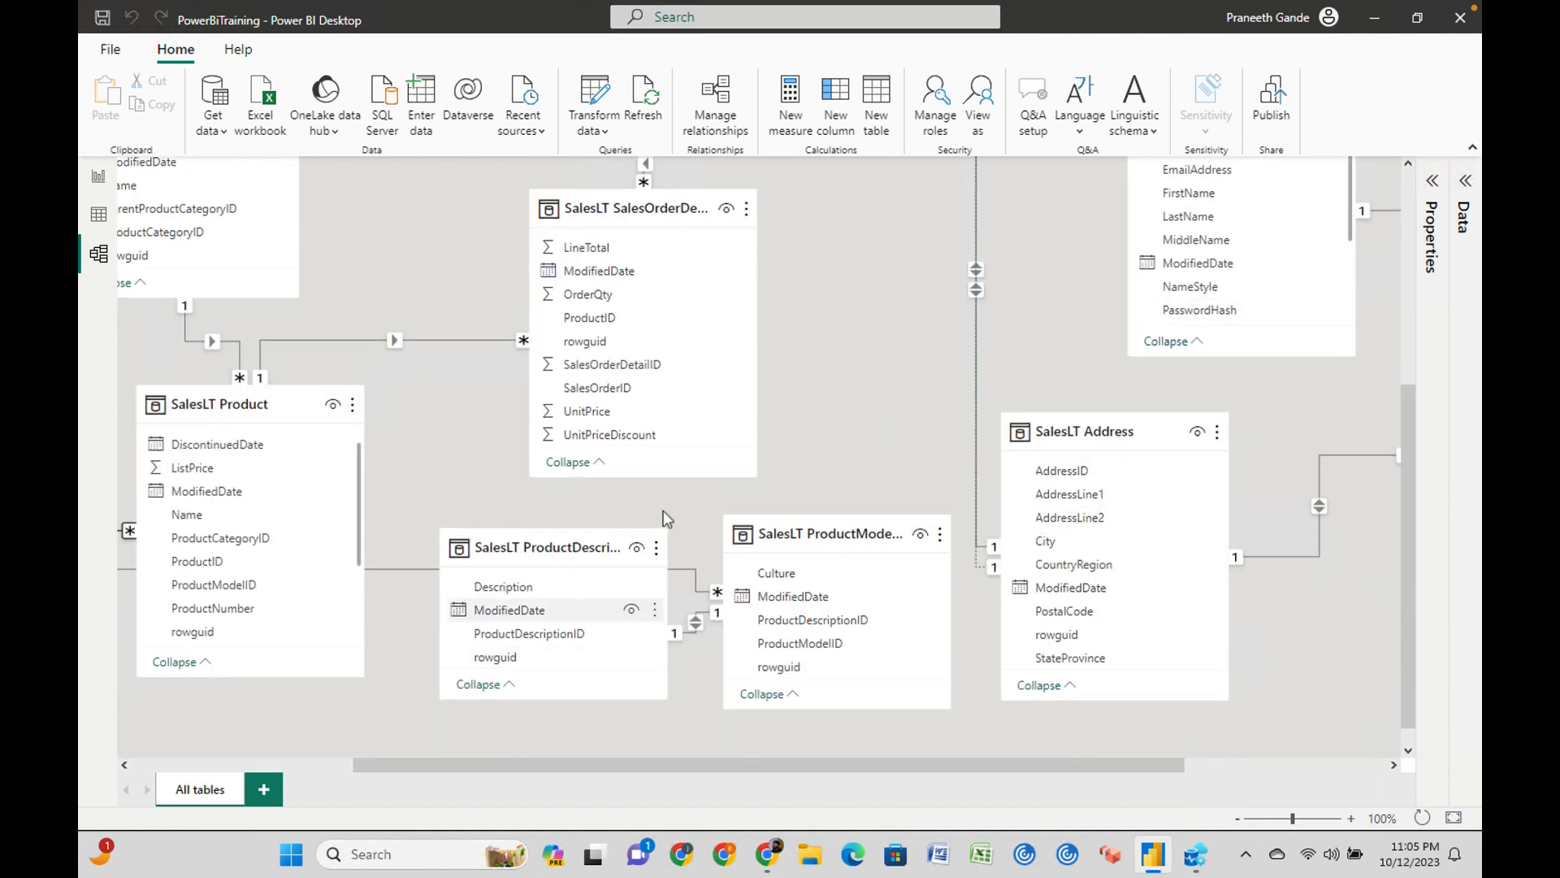
scroll(897, 466, left, 3)
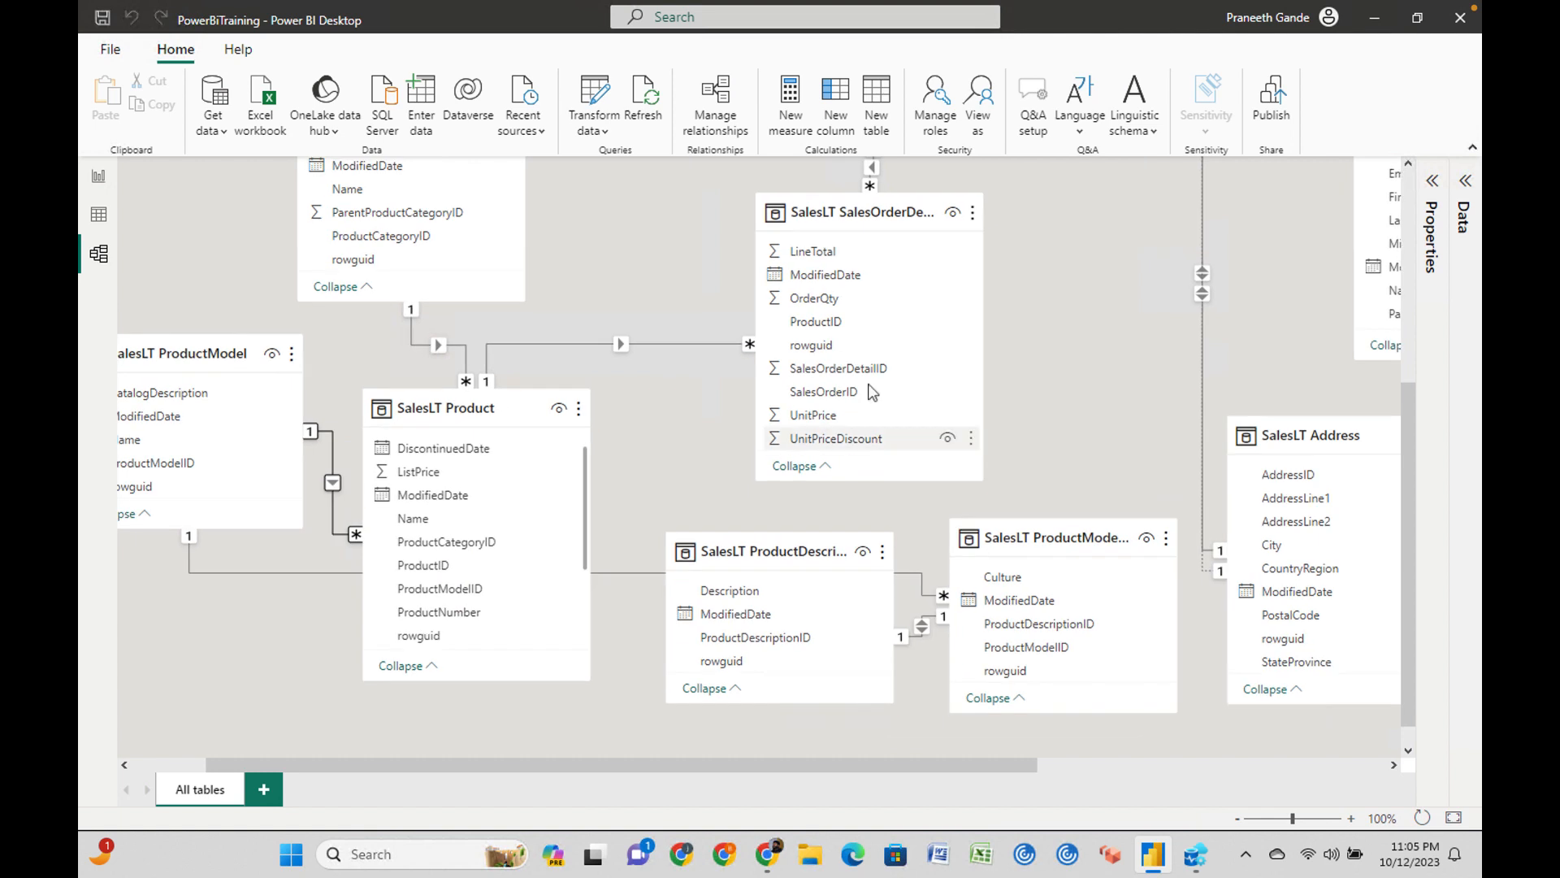
scroll(867, 390, up, 1)
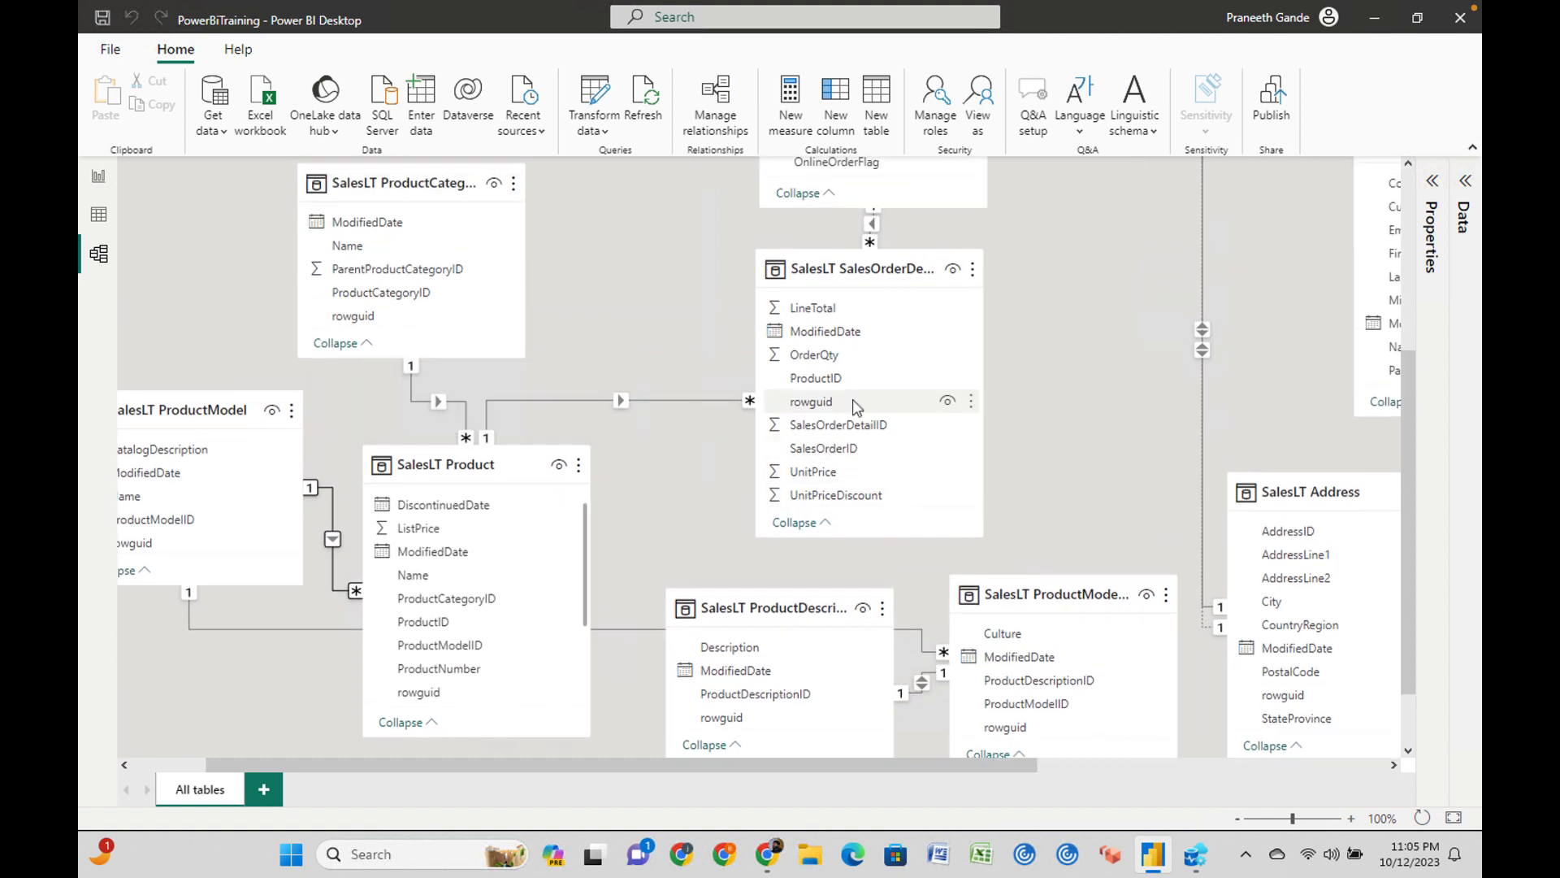
click(841, 274)
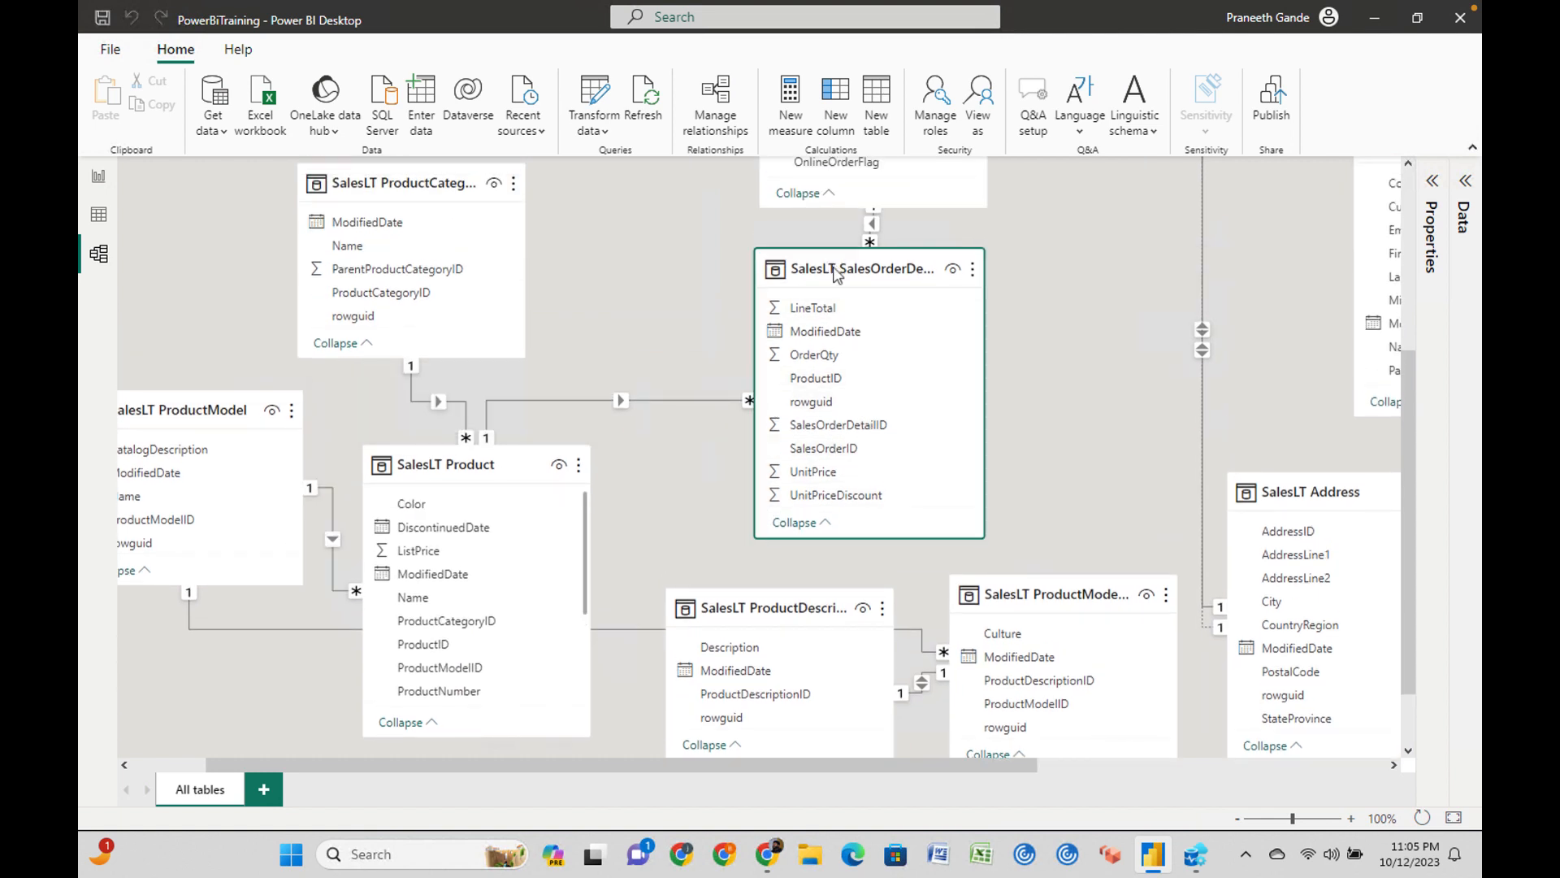
click(471, 476)
Remove the second Name field from the report table's Columns.
scroll(617, 470, left, 2)
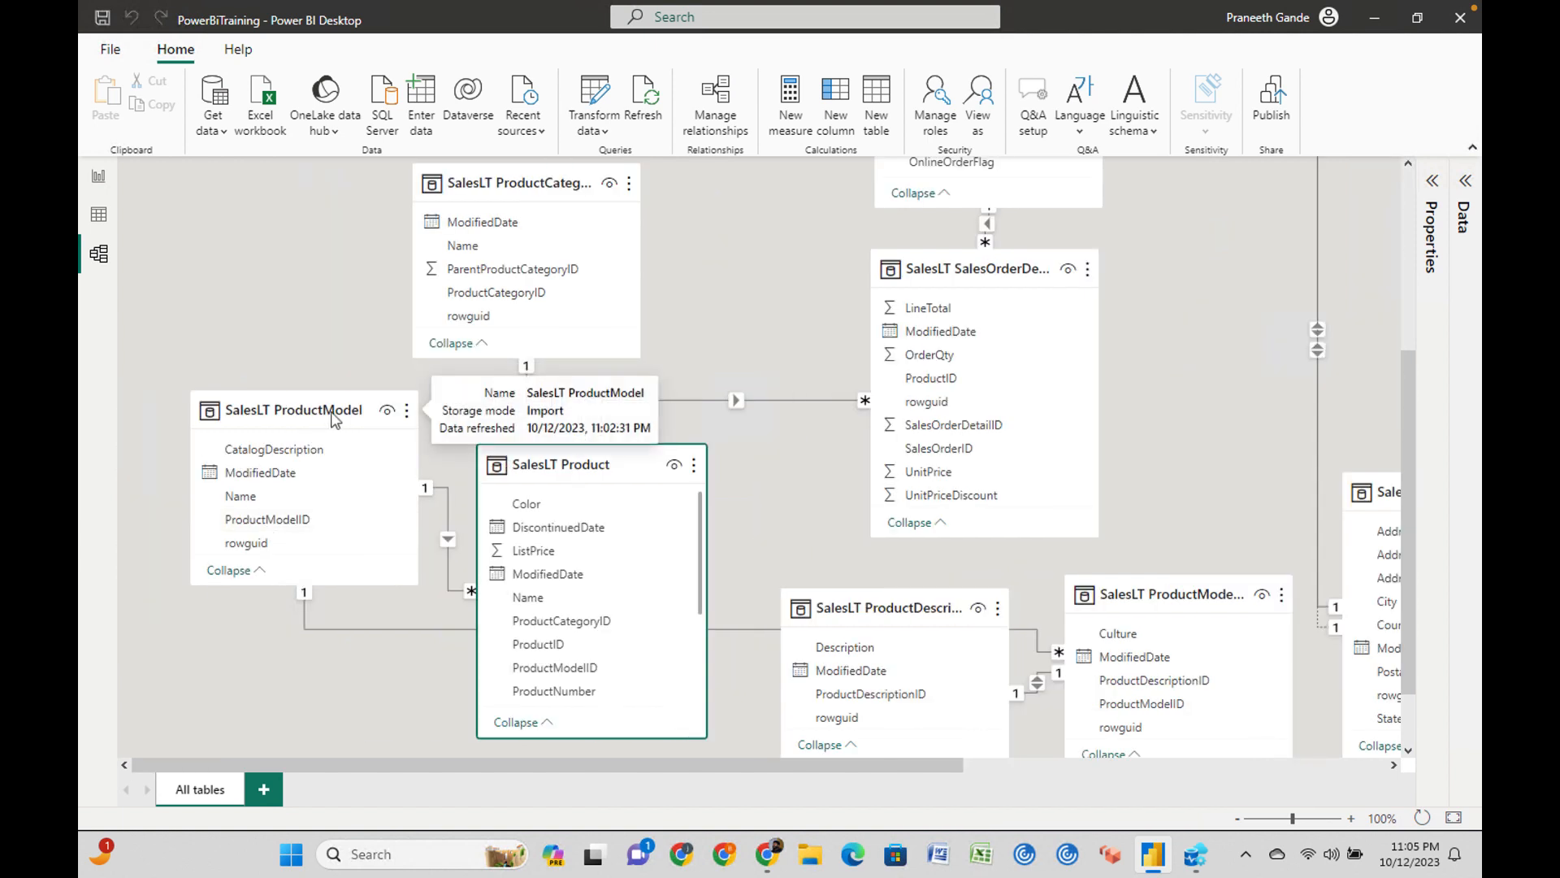
click(94, 177)
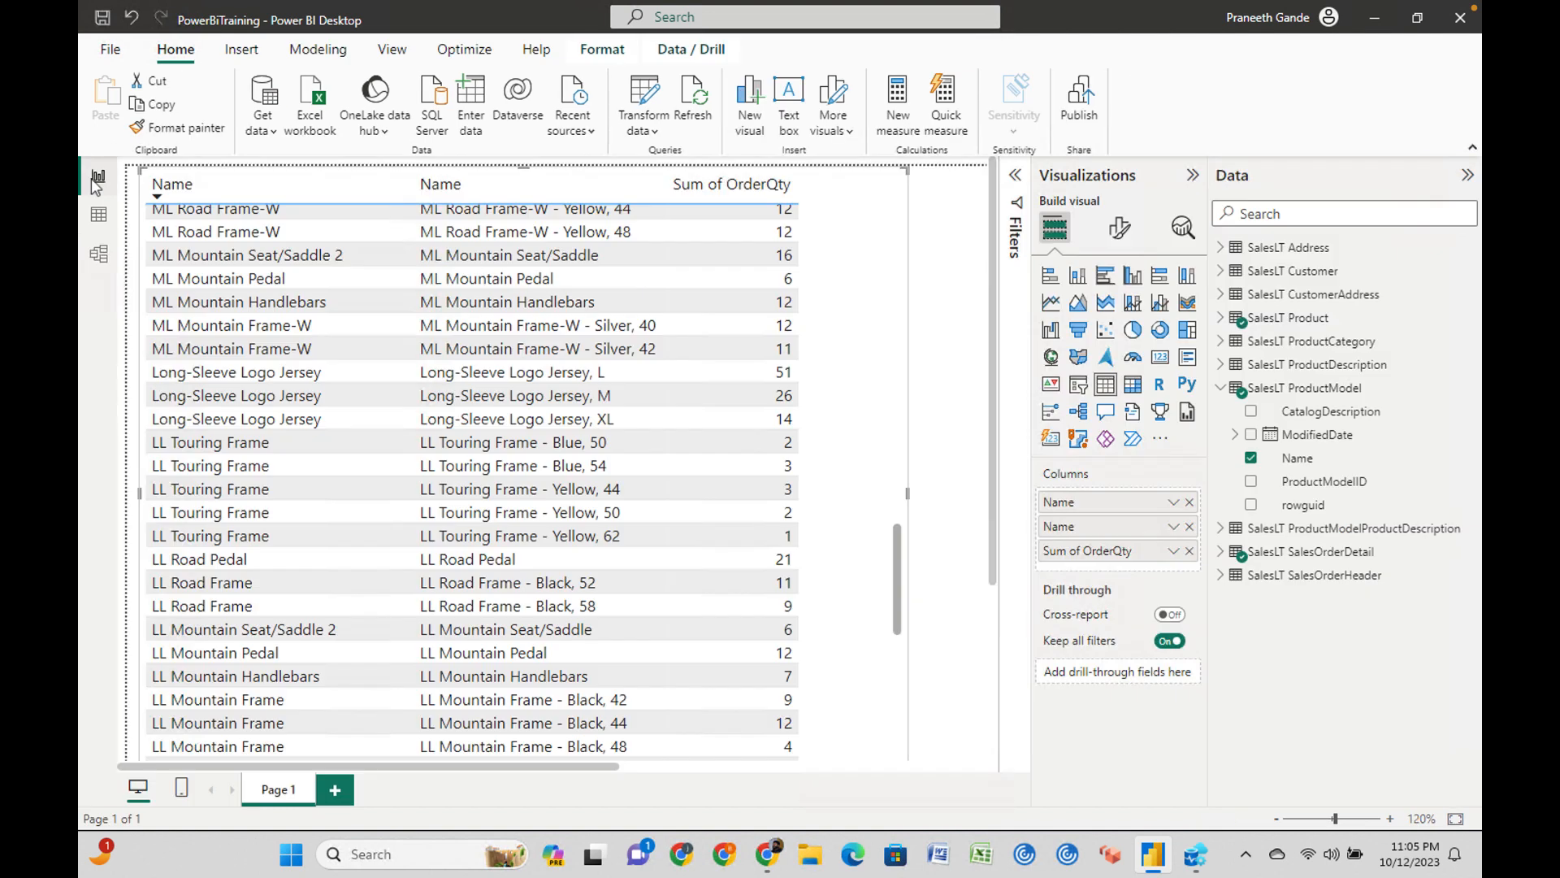
click(1189, 526)
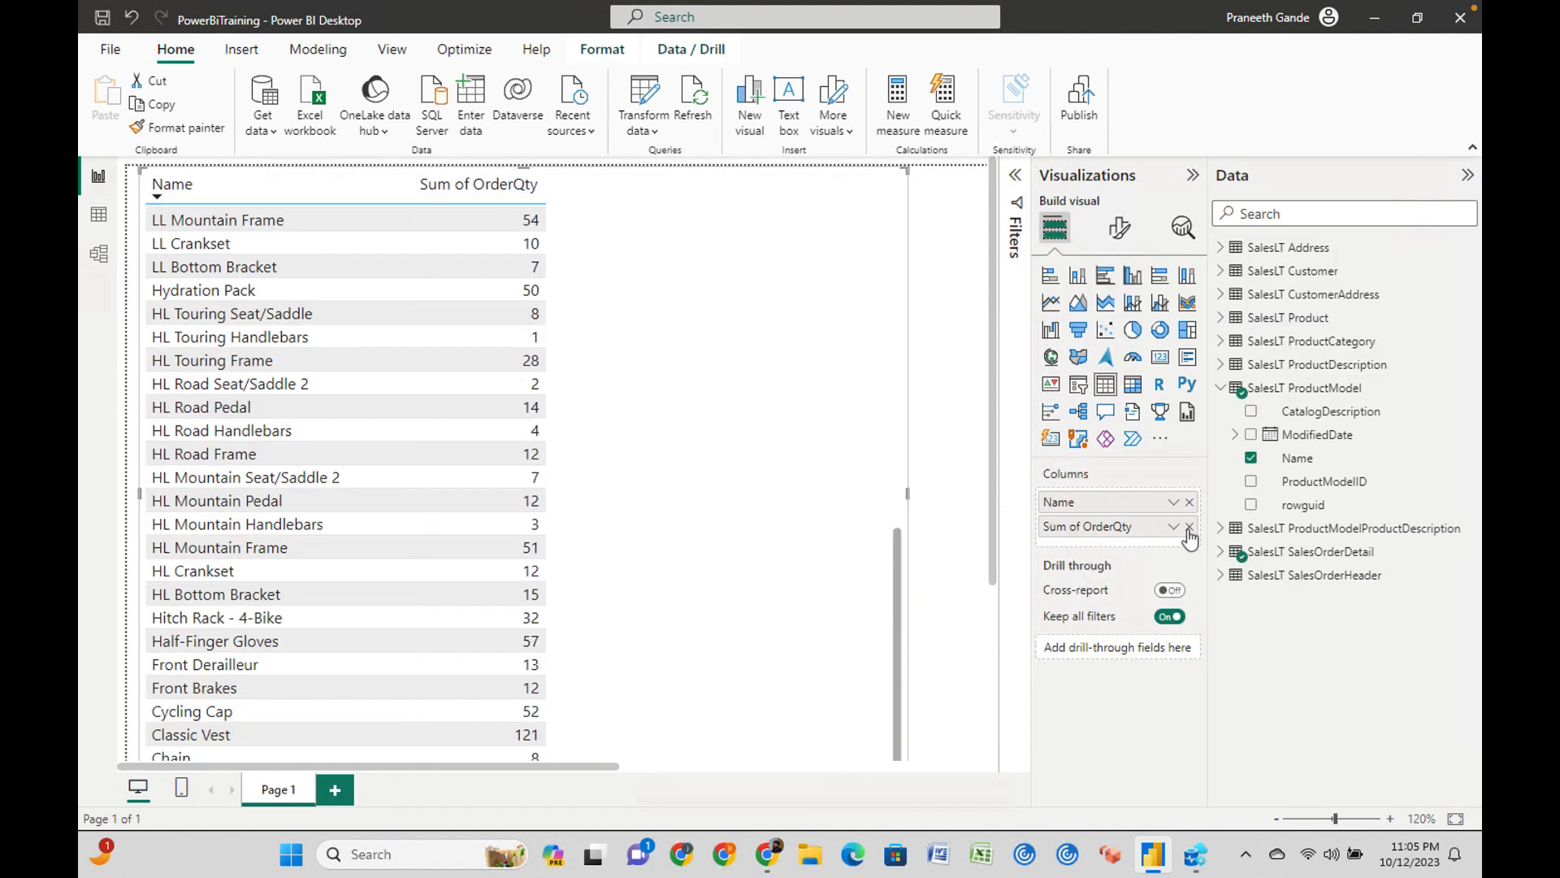
Review the ProductModel, Product and SalesOrderDetail tables in the Data pane and model diagram.
click(1220, 388)
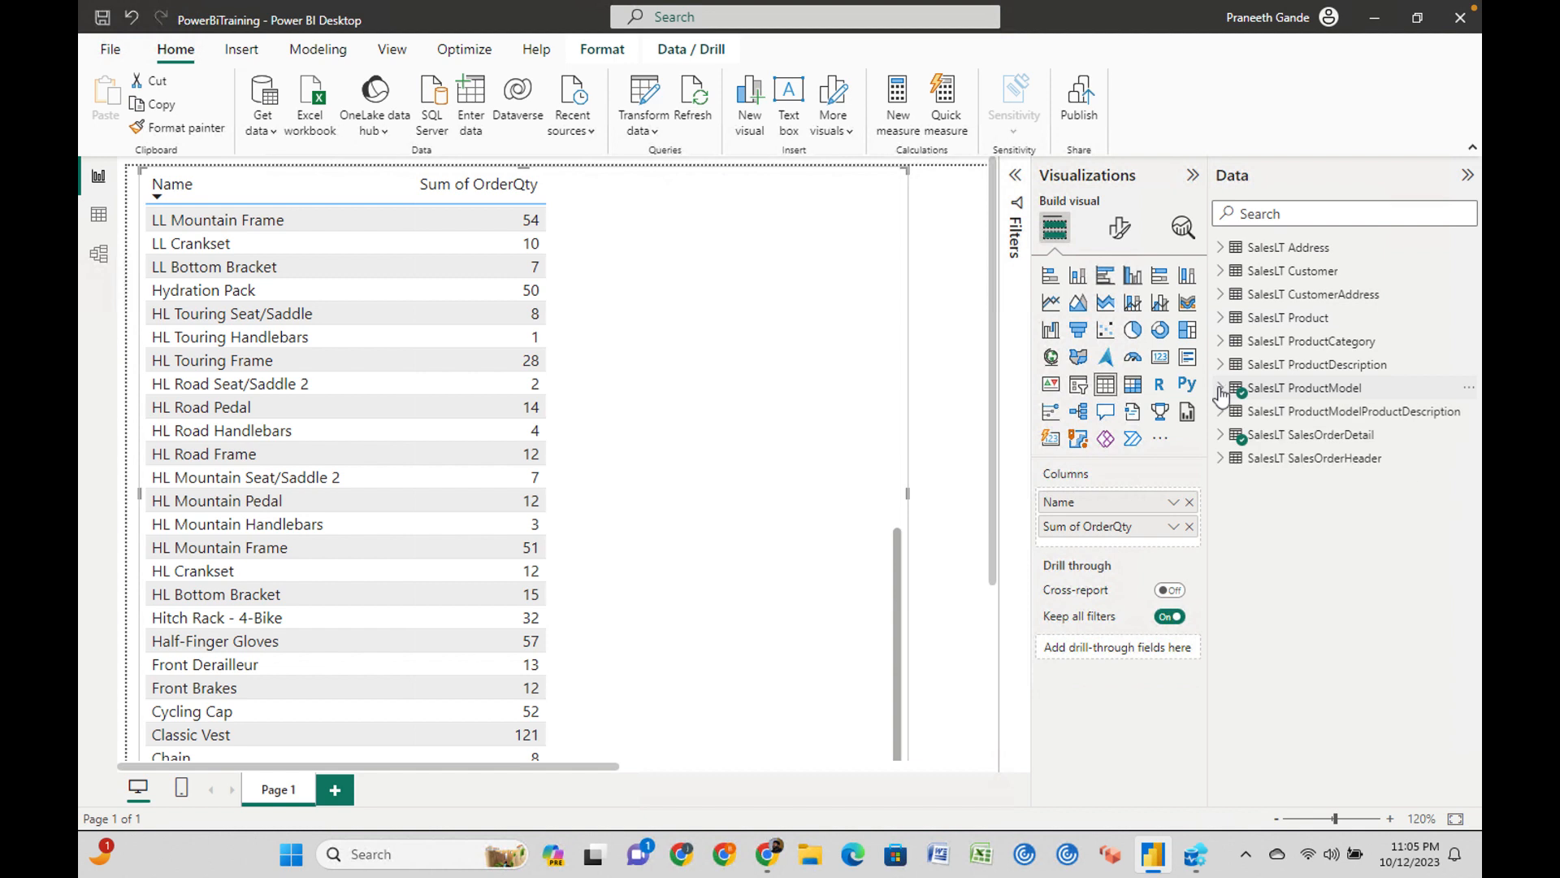
scroll(537, 471, down, 3)
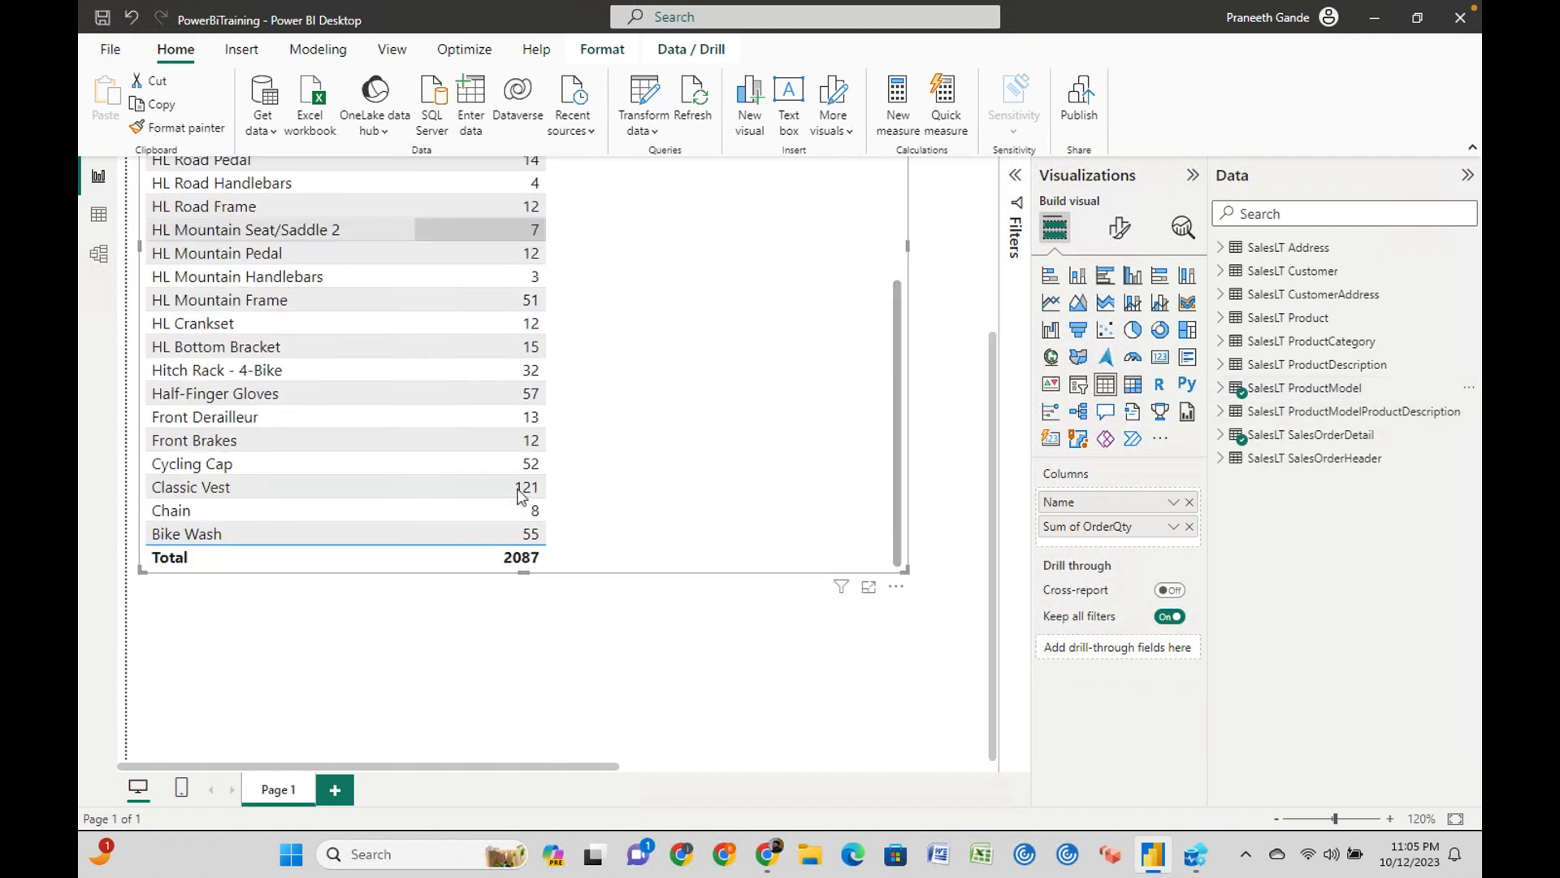
scroll(521, 495, up, 3)
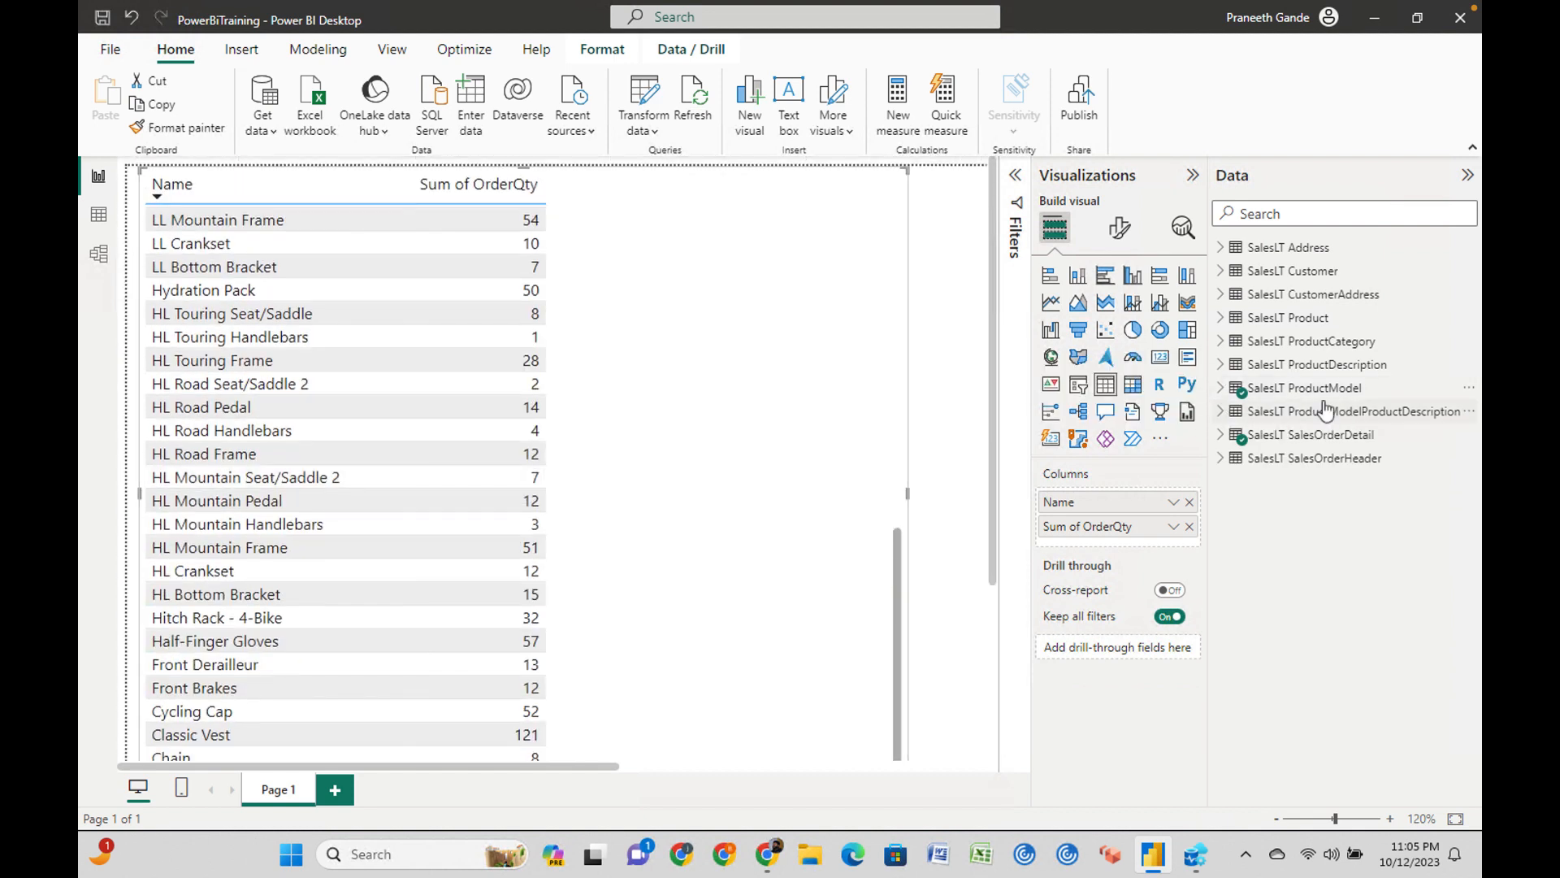
click(1269, 388)
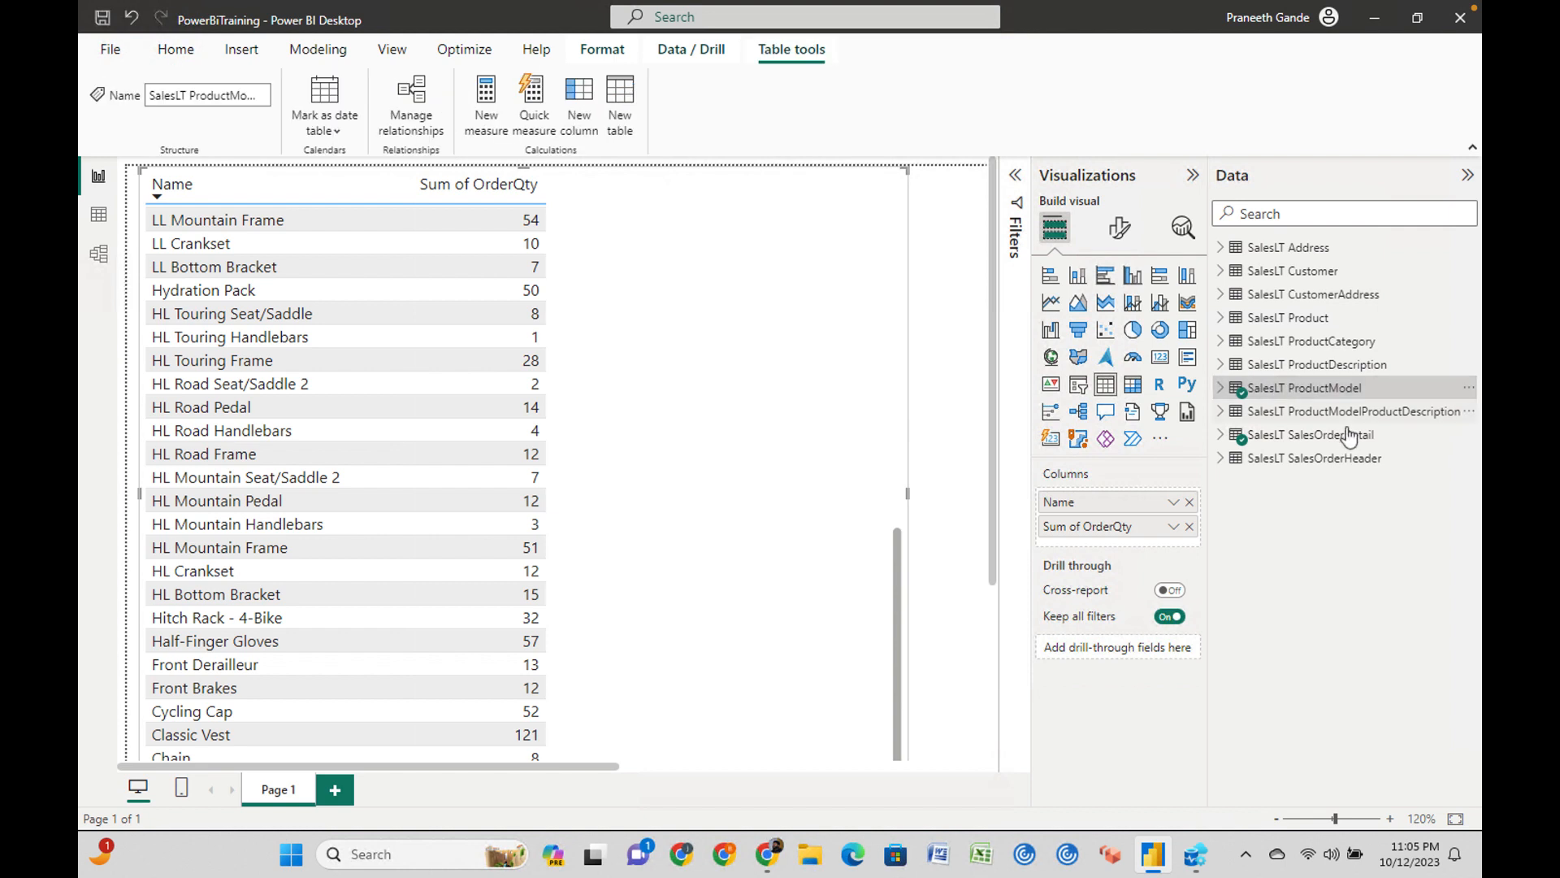
click(1345, 436)
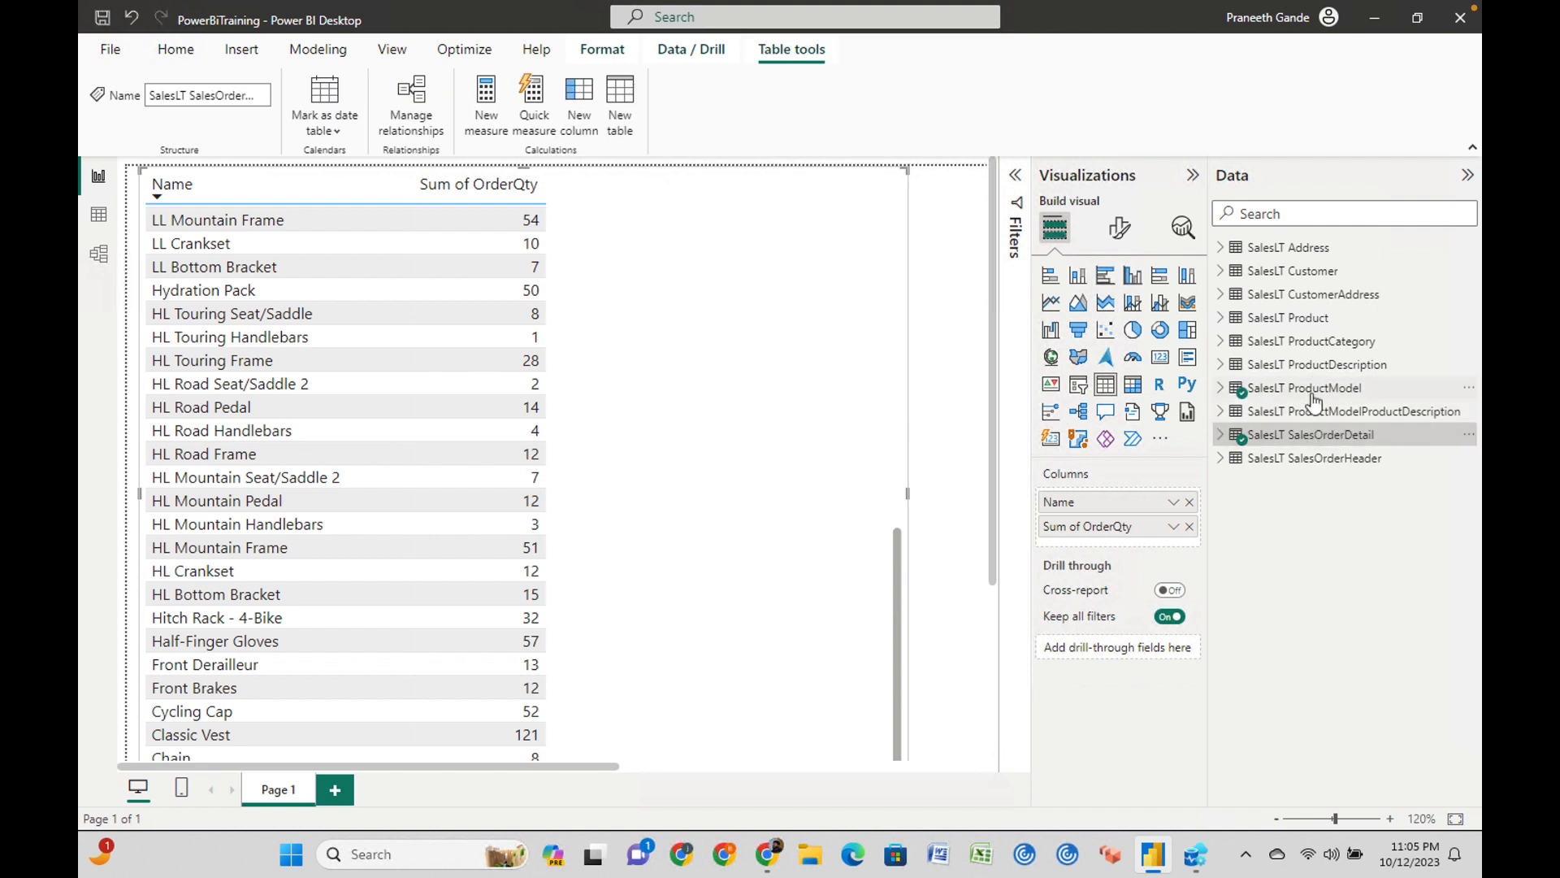
click(100, 254)
click(268, 424)
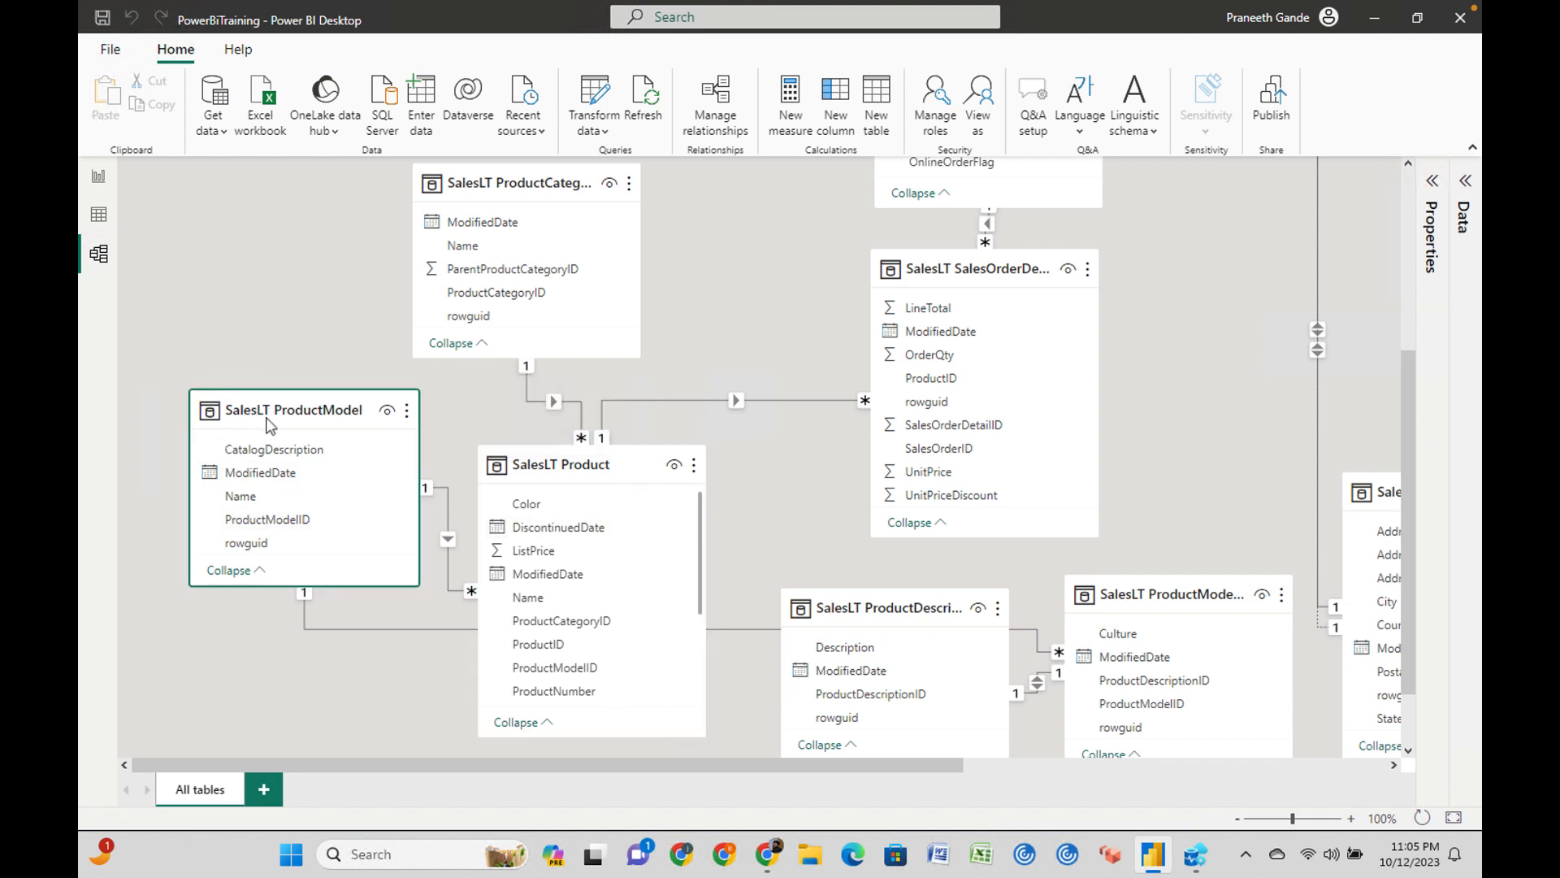
click(540, 455)
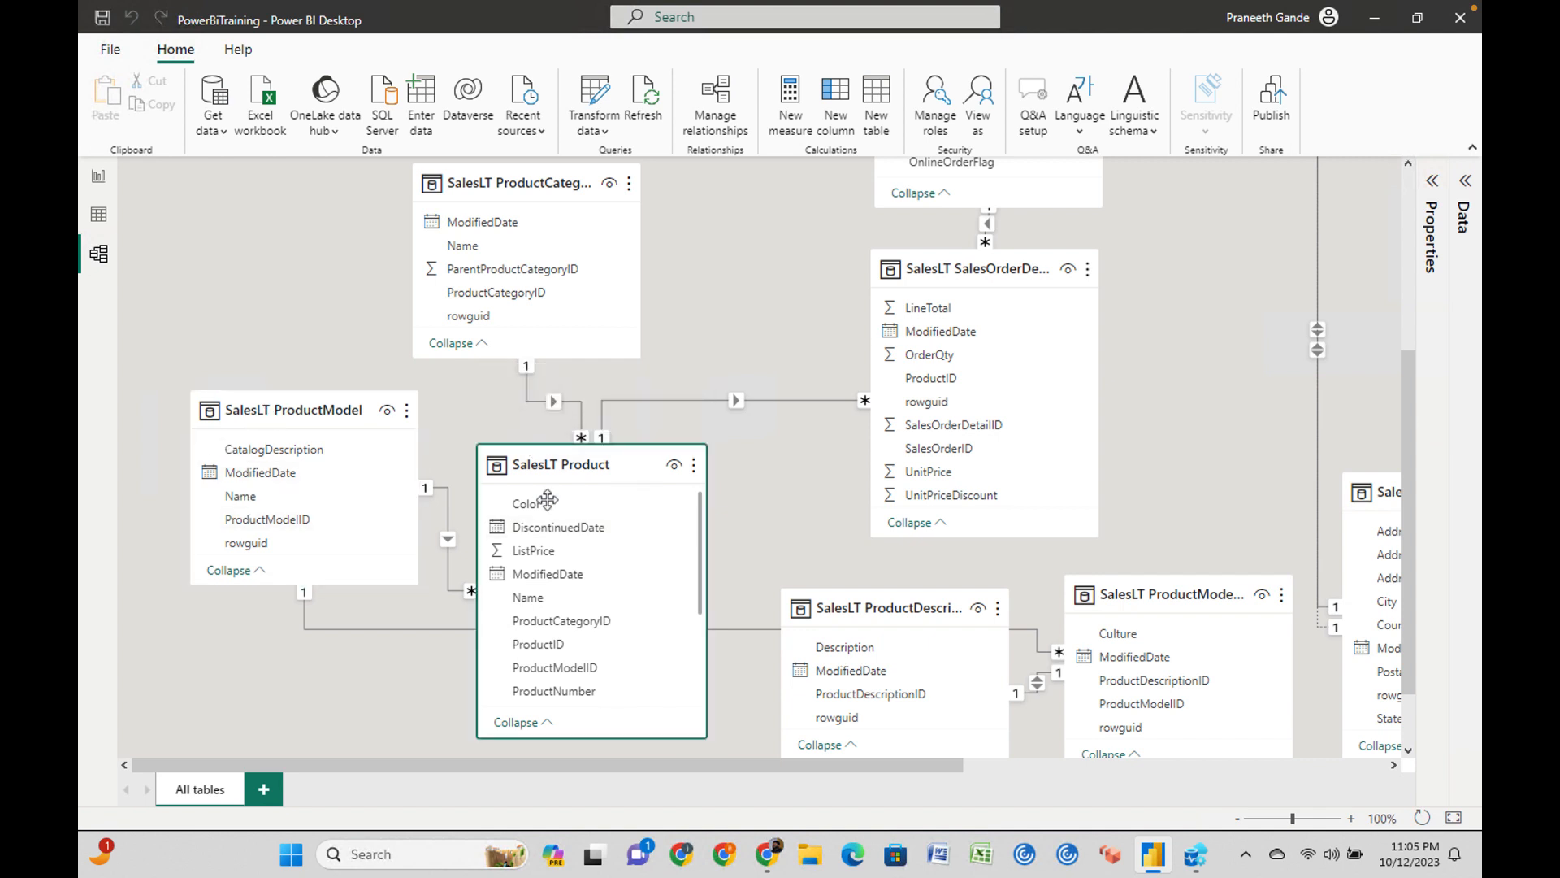
click(929, 268)
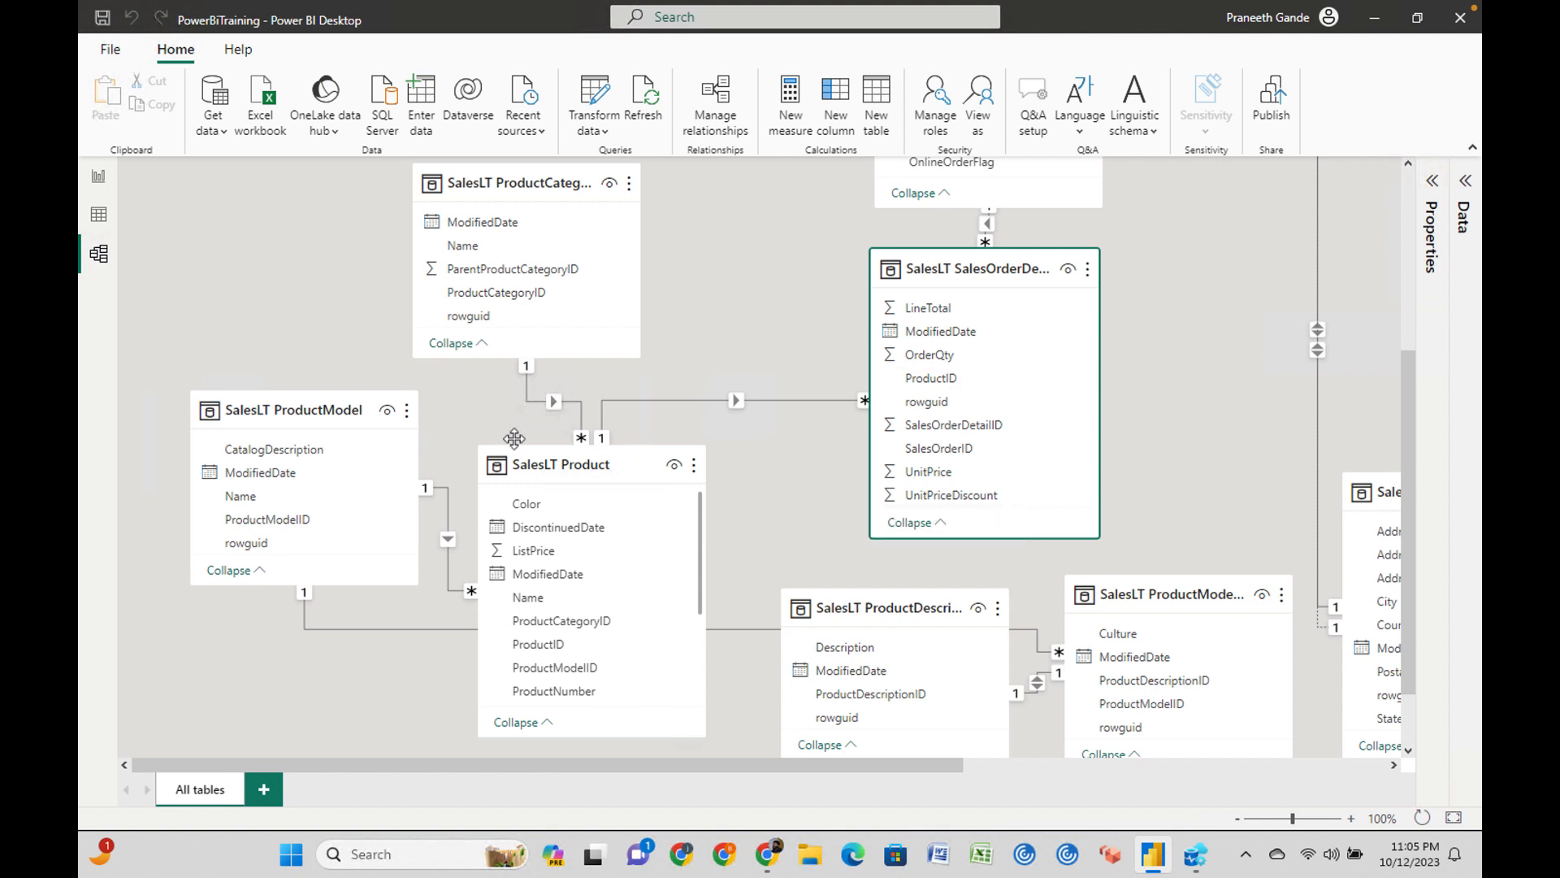
click(337, 405)
click(924, 276)
On the report page, nudge the table slightly to the right.
click(98, 171)
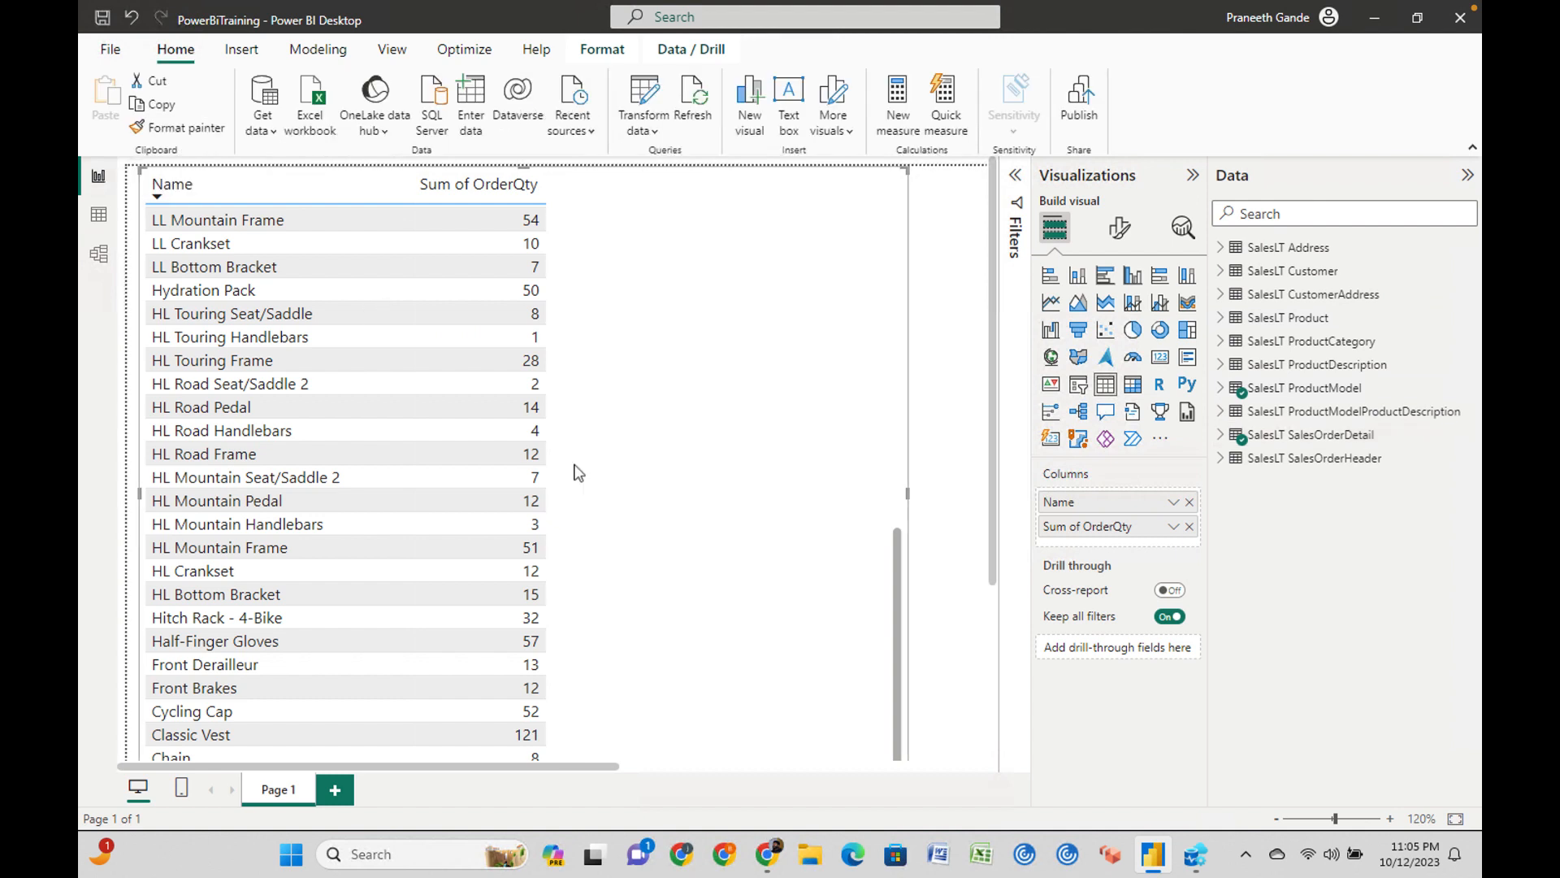
scroll(460, 603, down, 3)
scroll(460, 603, up, 3)
scroll(460, 606, down, 5)
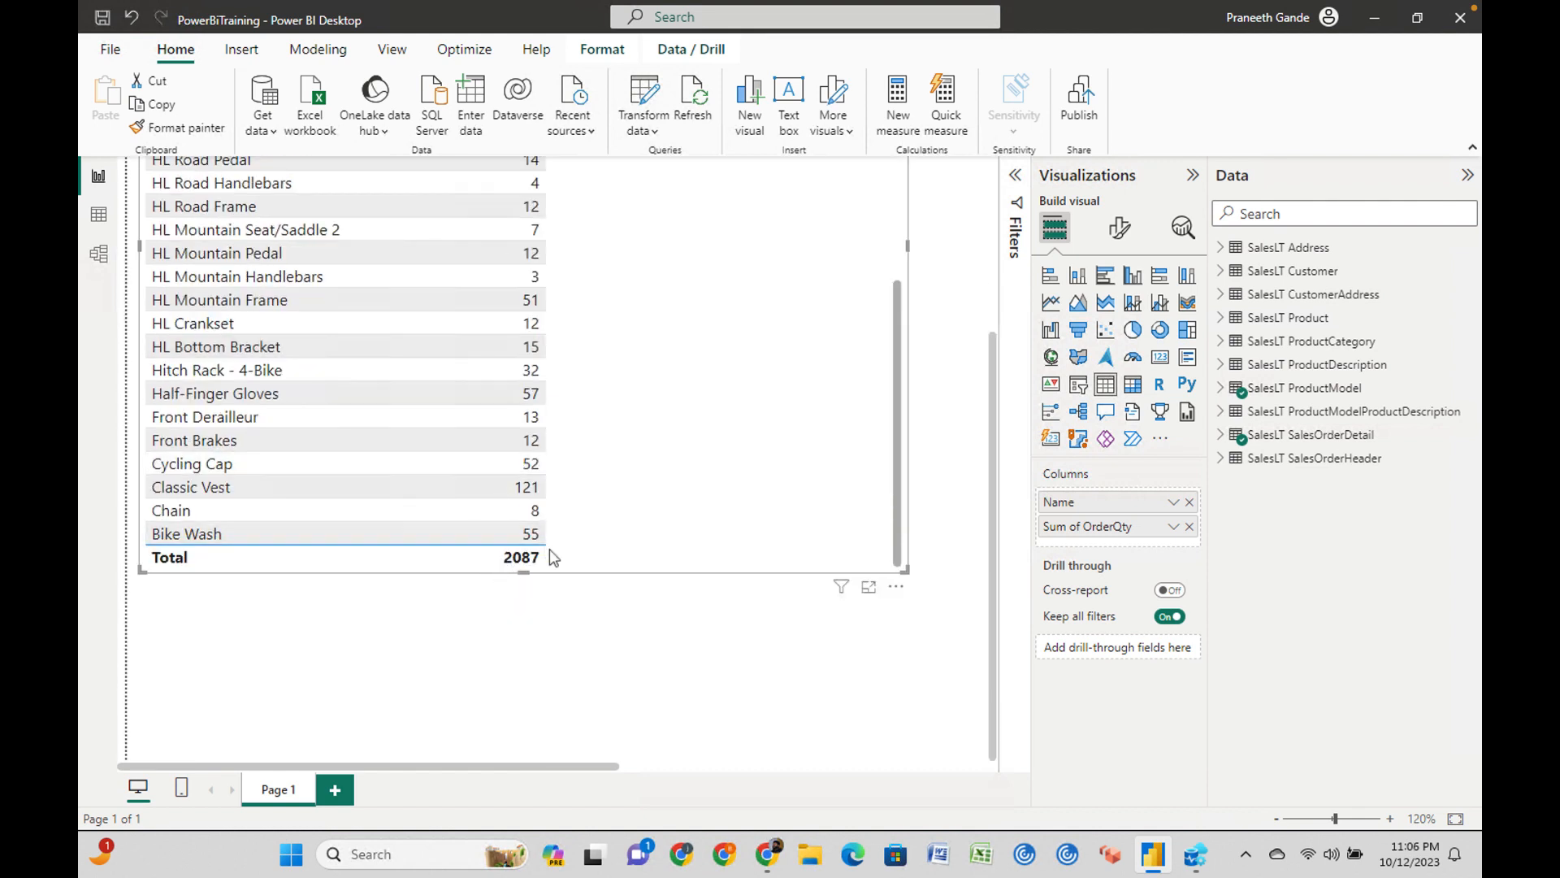
scroll(488, 456, up, 10)
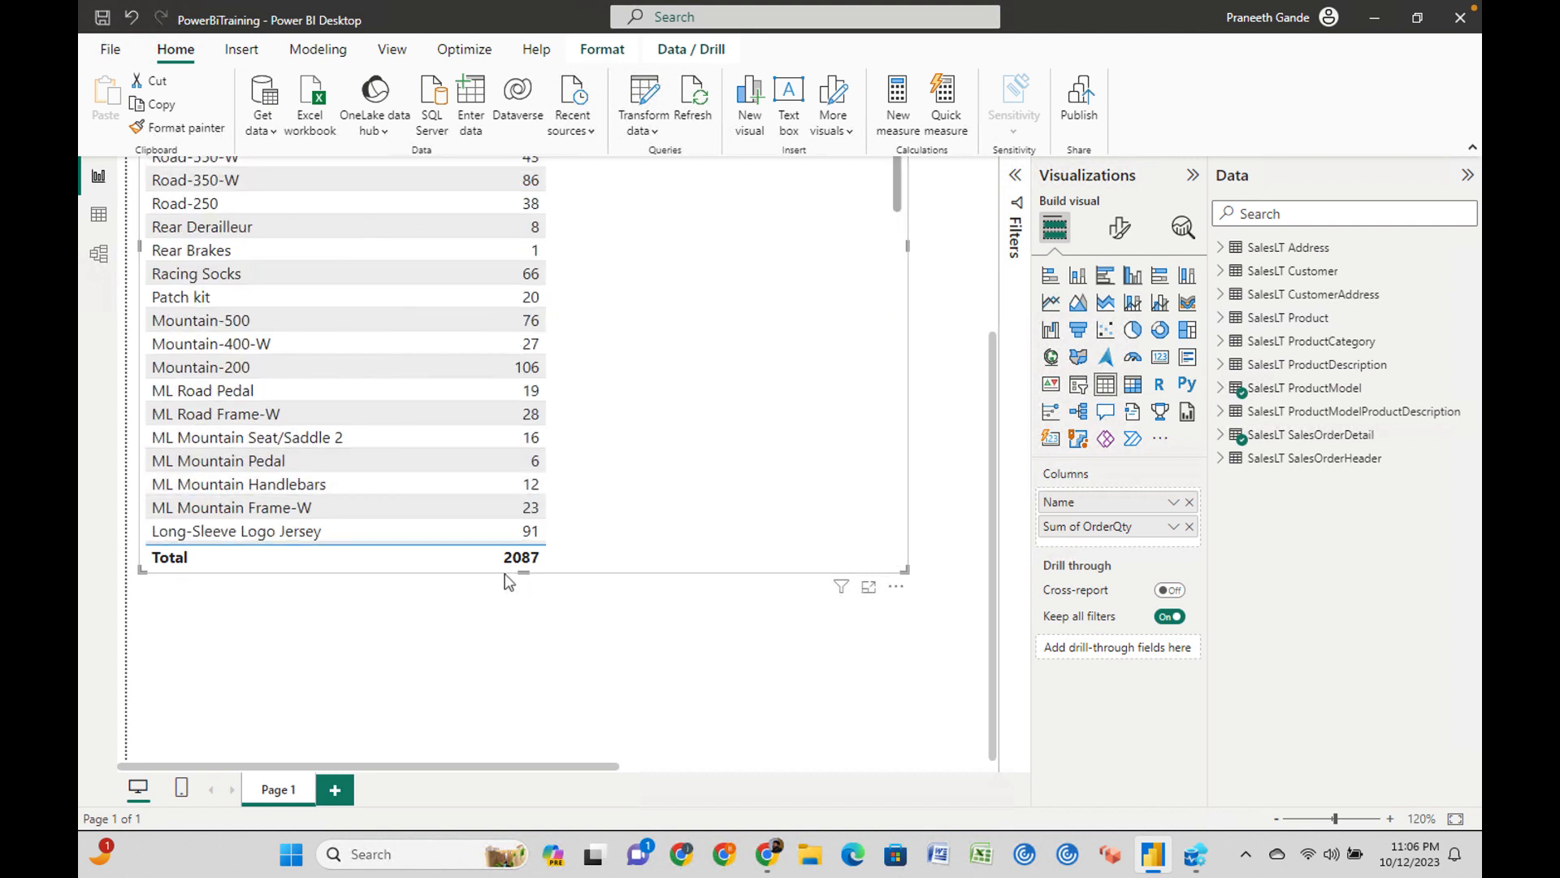
drag(503, 559, 550, 563)
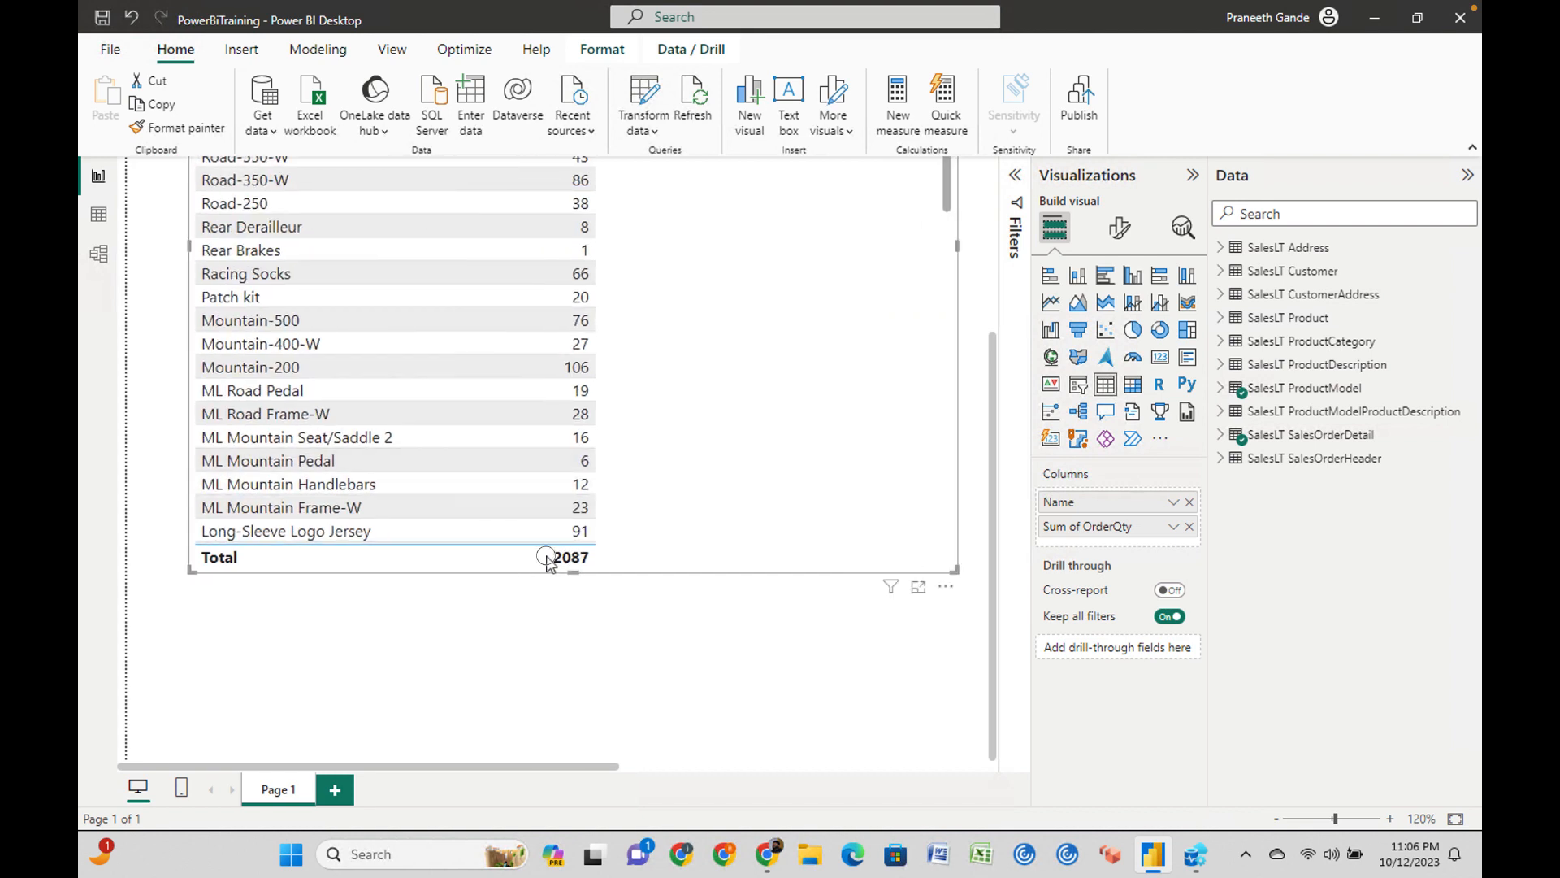
right_click(547, 559)
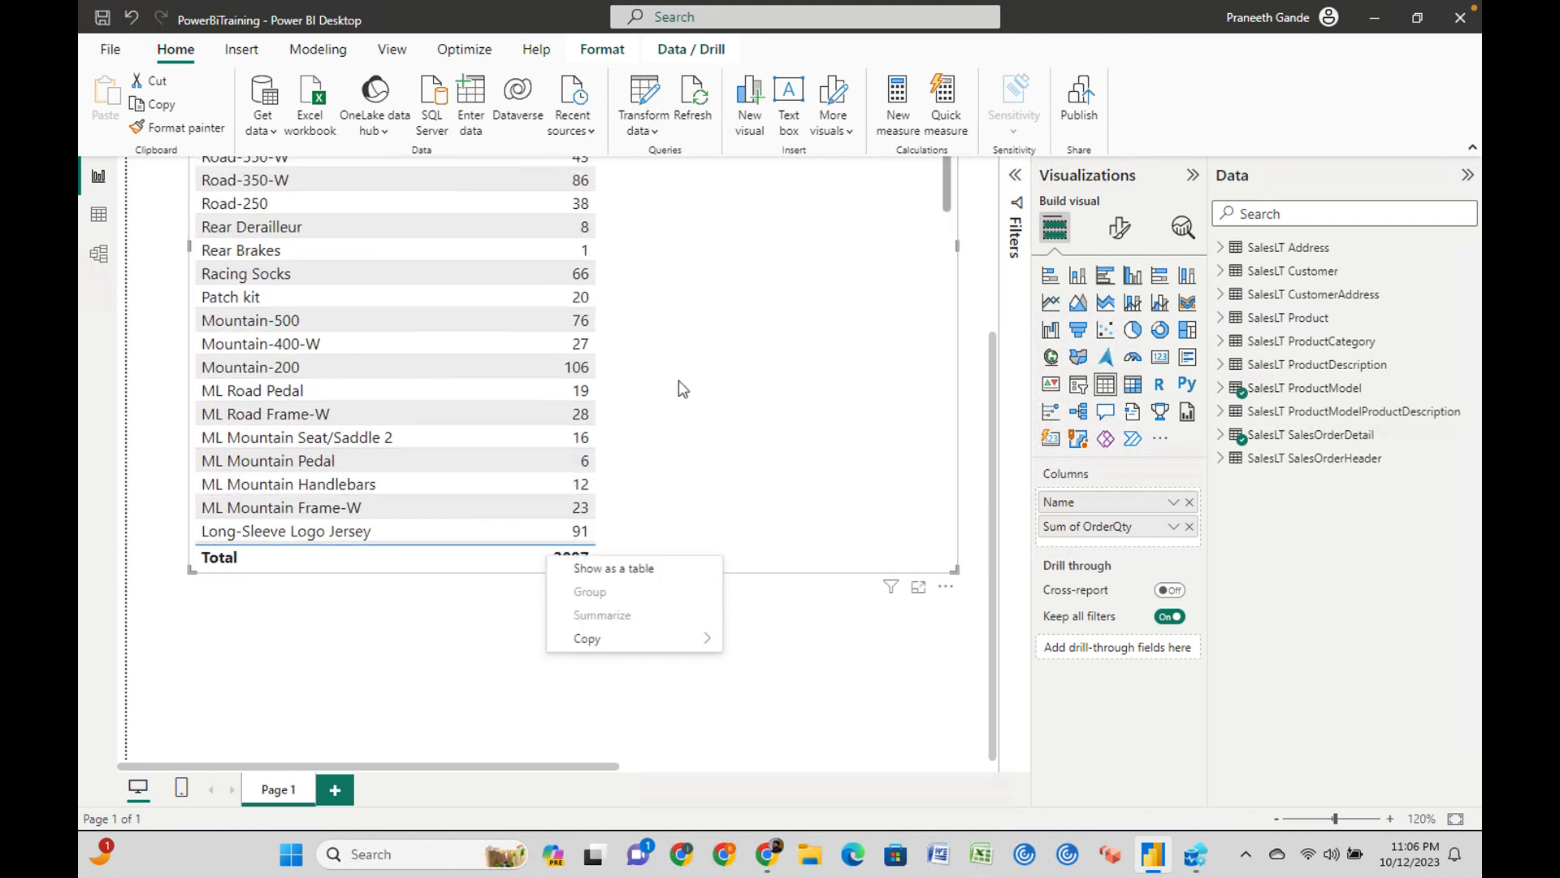
click(788, 615)
scroll(460, 411, down, 6)
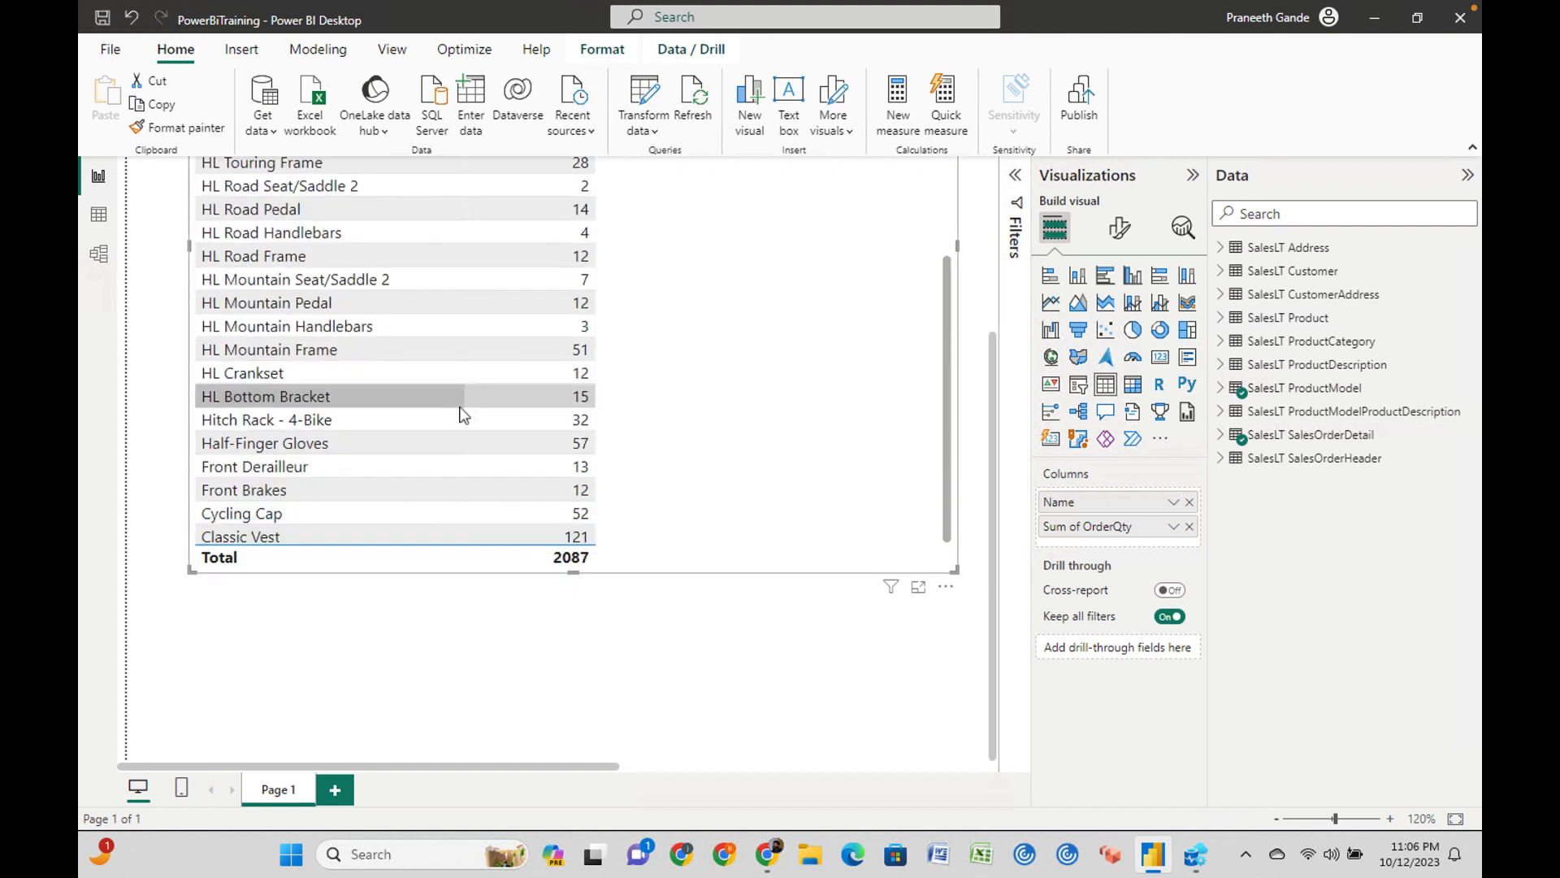
scroll(949, 407, up, 2)
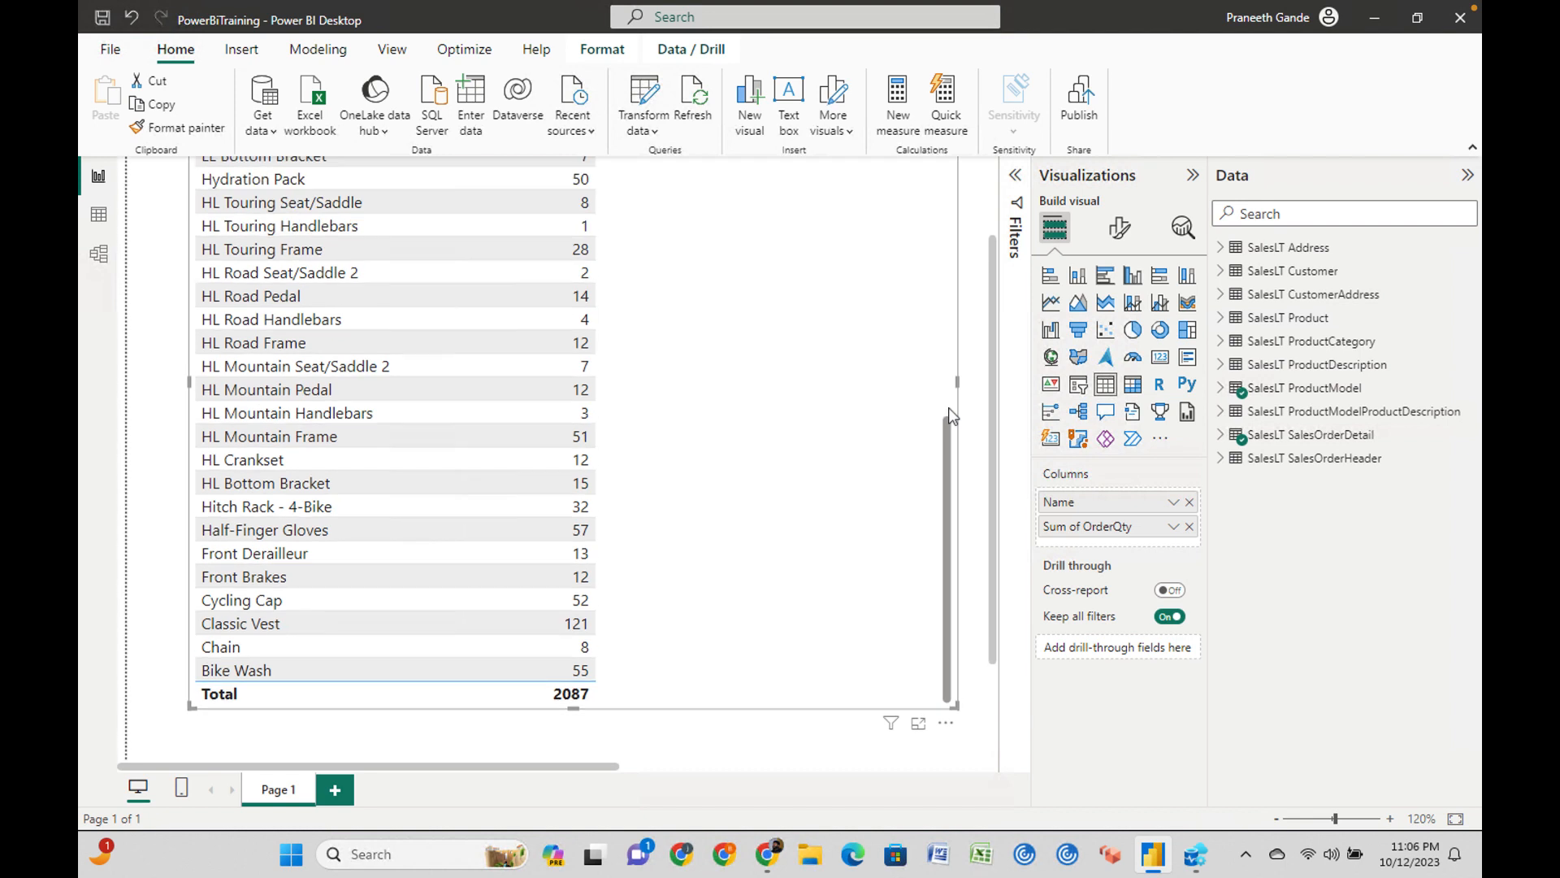
scroll(939, 443, down, 1)
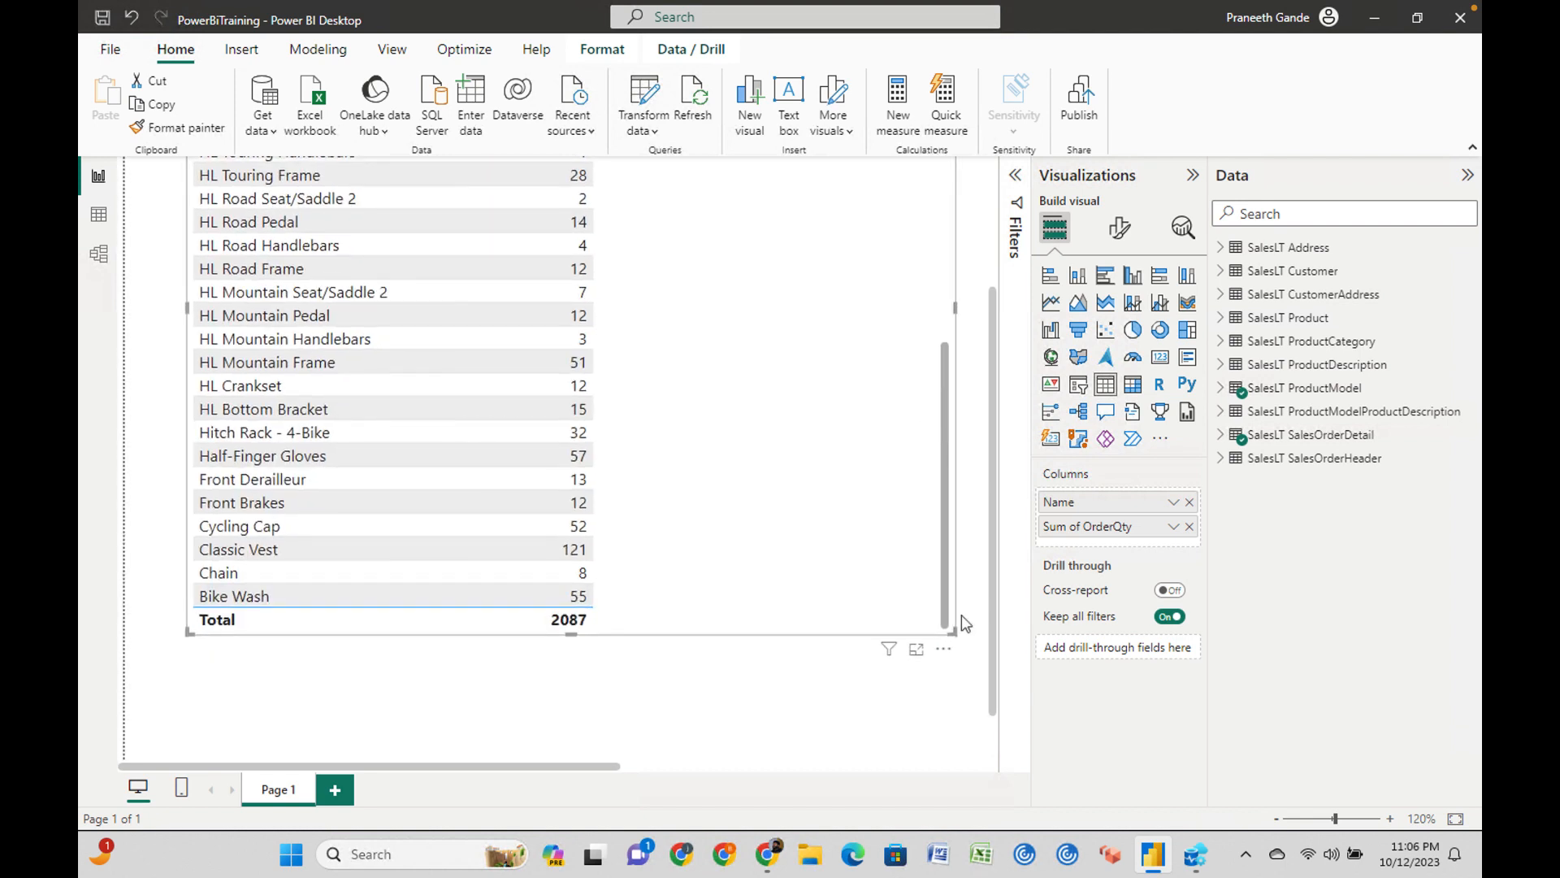
Resize the table to show more rows and sort model names A to Z, starting with Bike Wash.
drag(958, 641, 653, 535)
click(931, 537)
scroll(931, 537, up, 3)
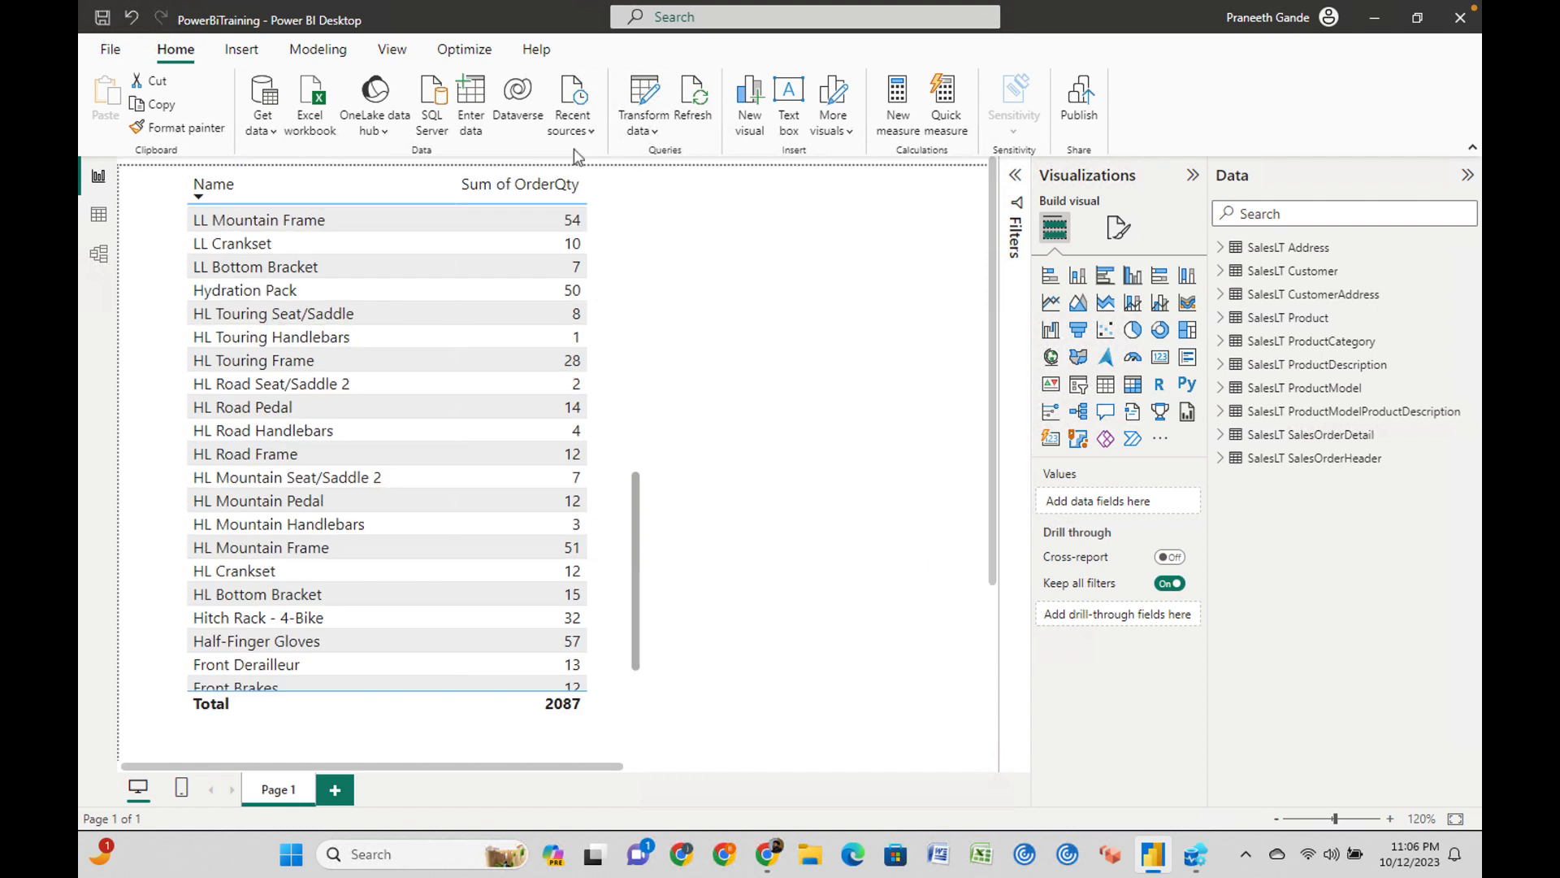
click(629, 428)
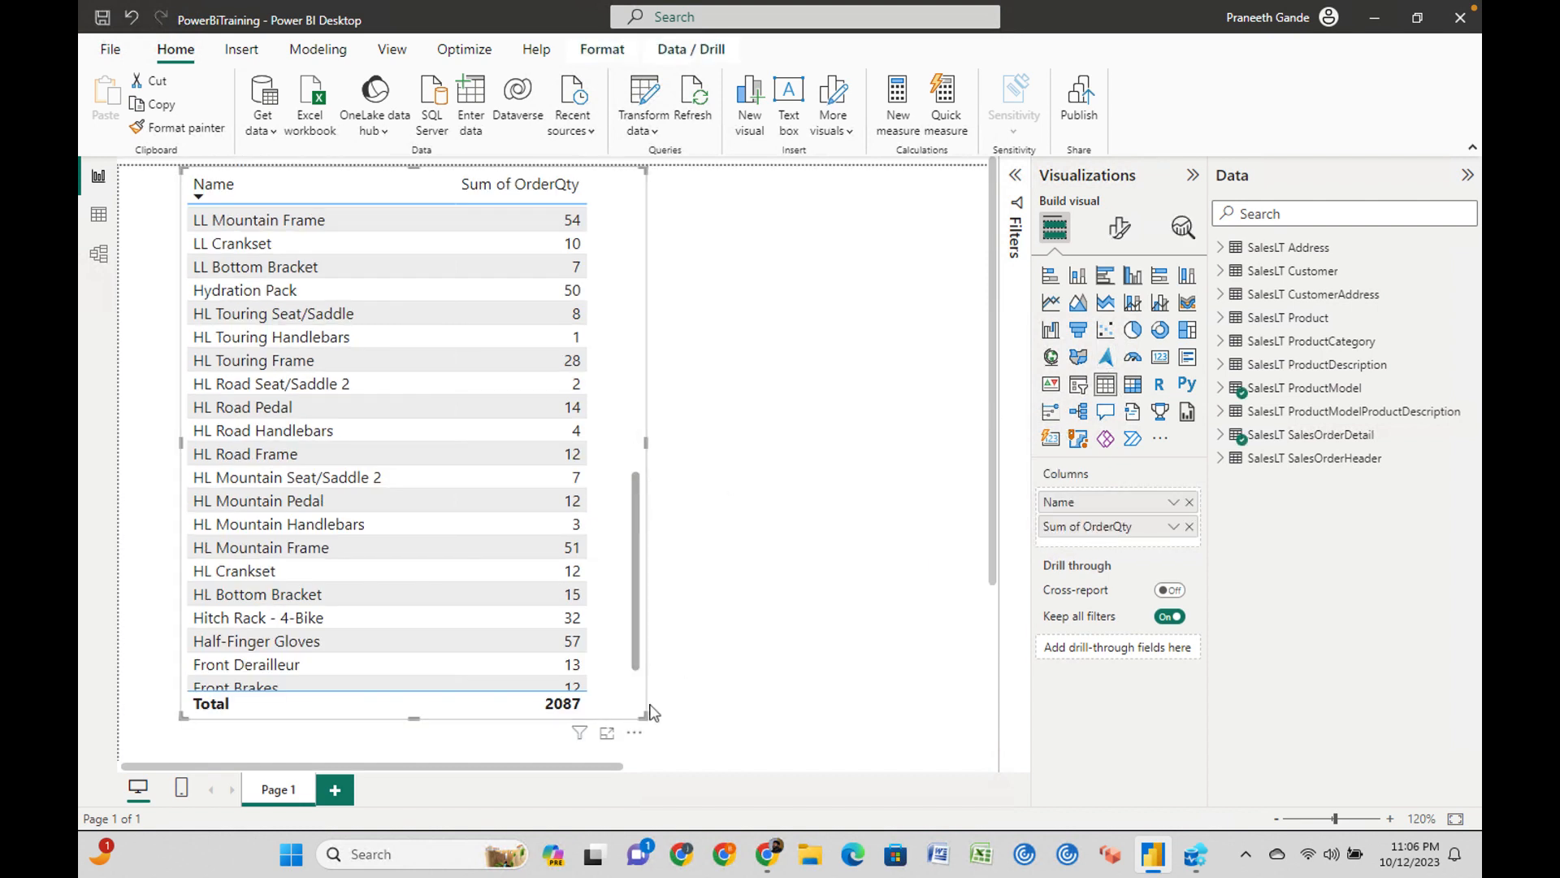
drag(647, 722, 771, 381)
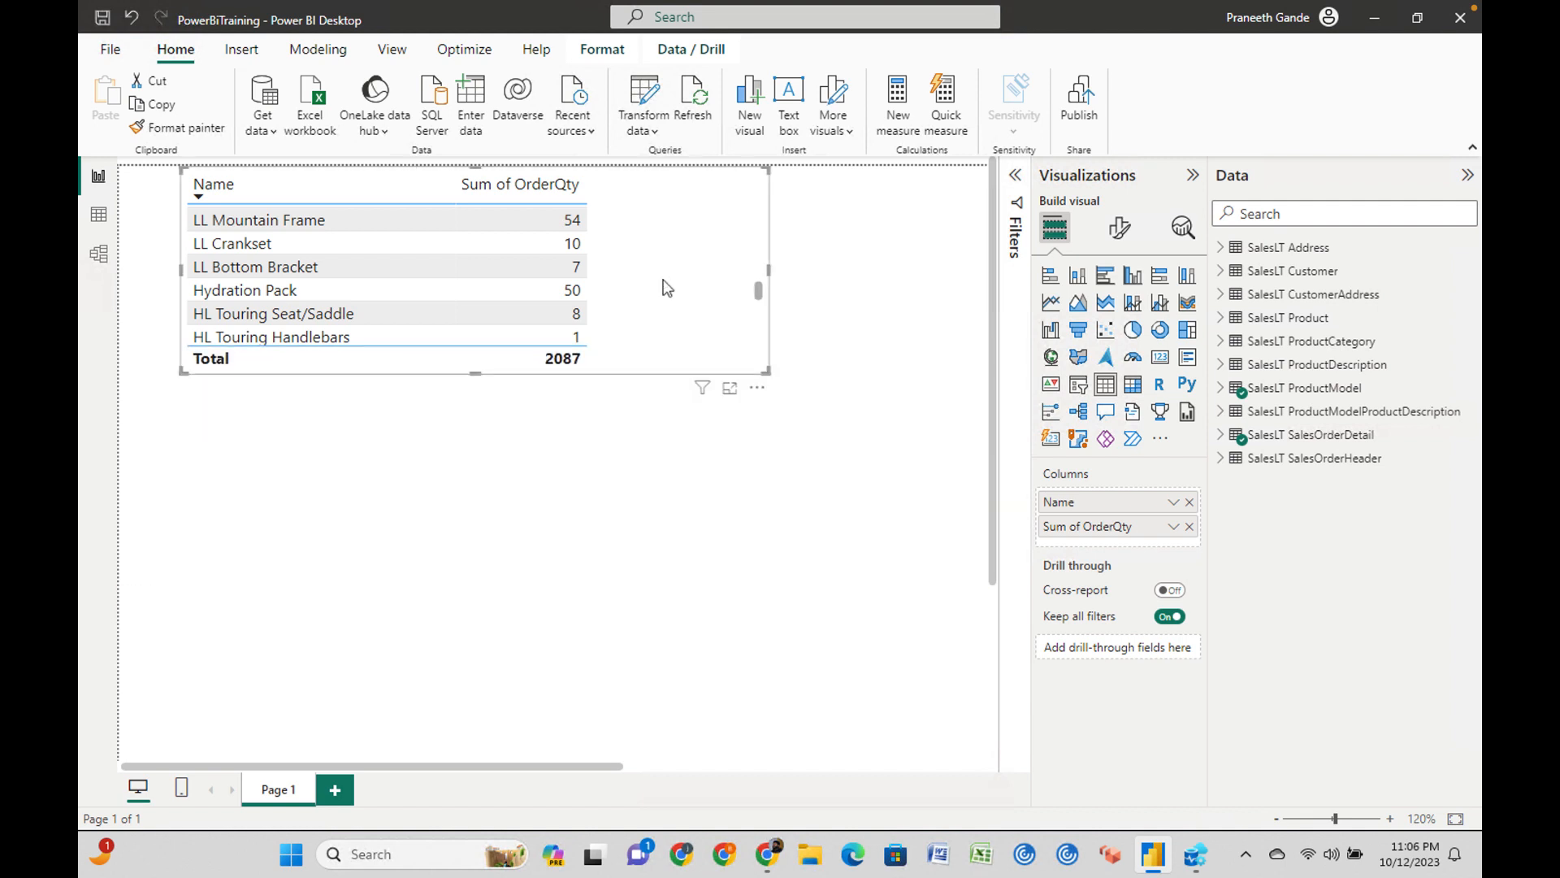
scroll(666, 288, down, 3)
scroll(667, 289, up, 5)
scroll(666, 289, up, 15)
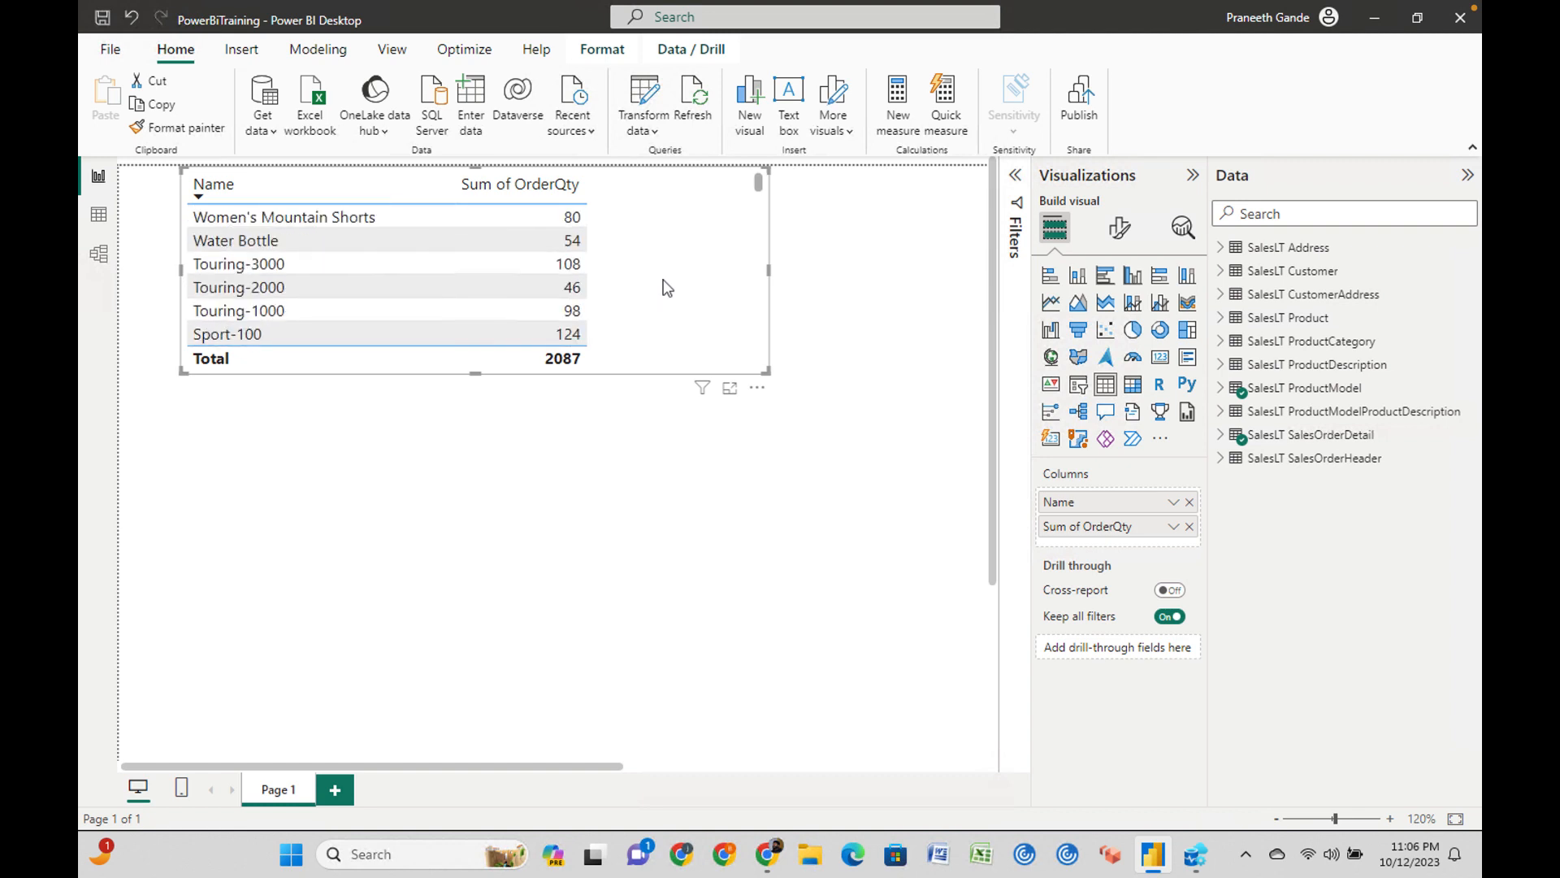
drag(768, 371, 786, 526)
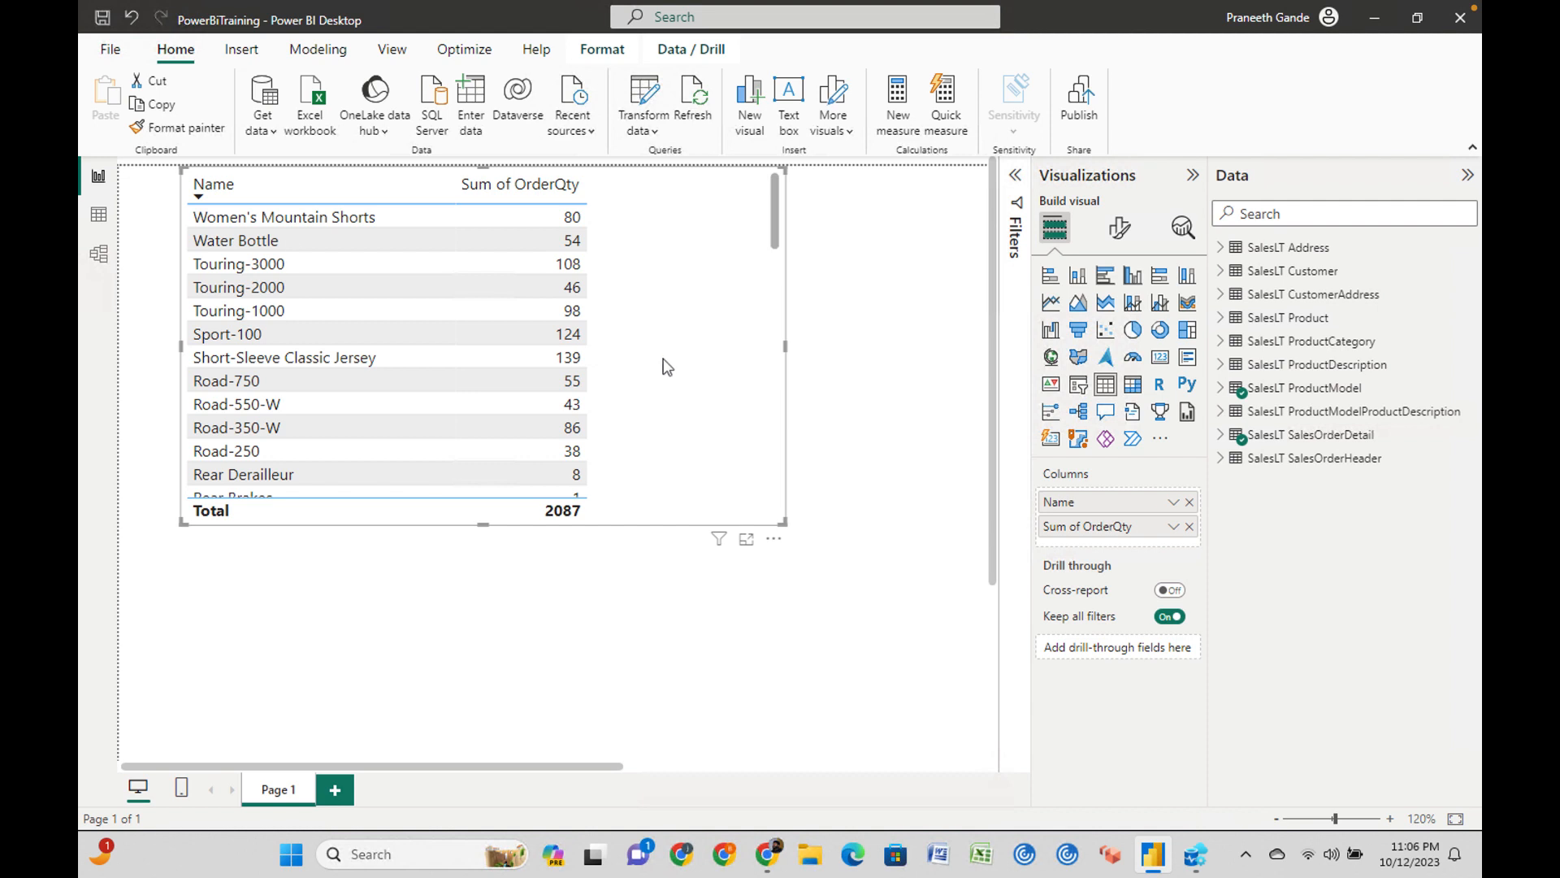
click(199, 200)
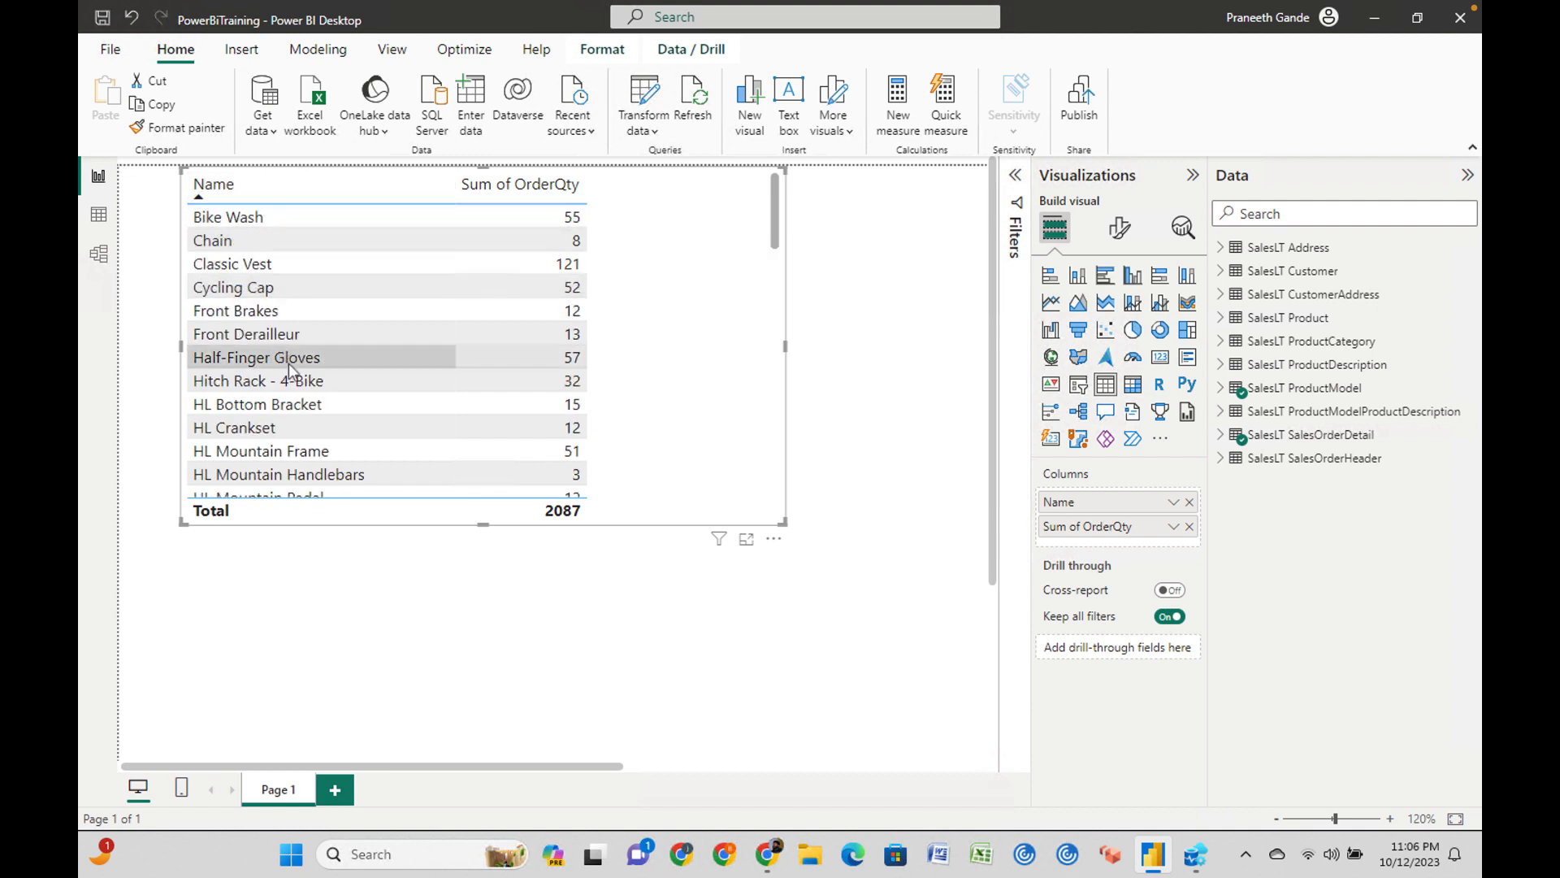
scroll(293, 364, down, 4)
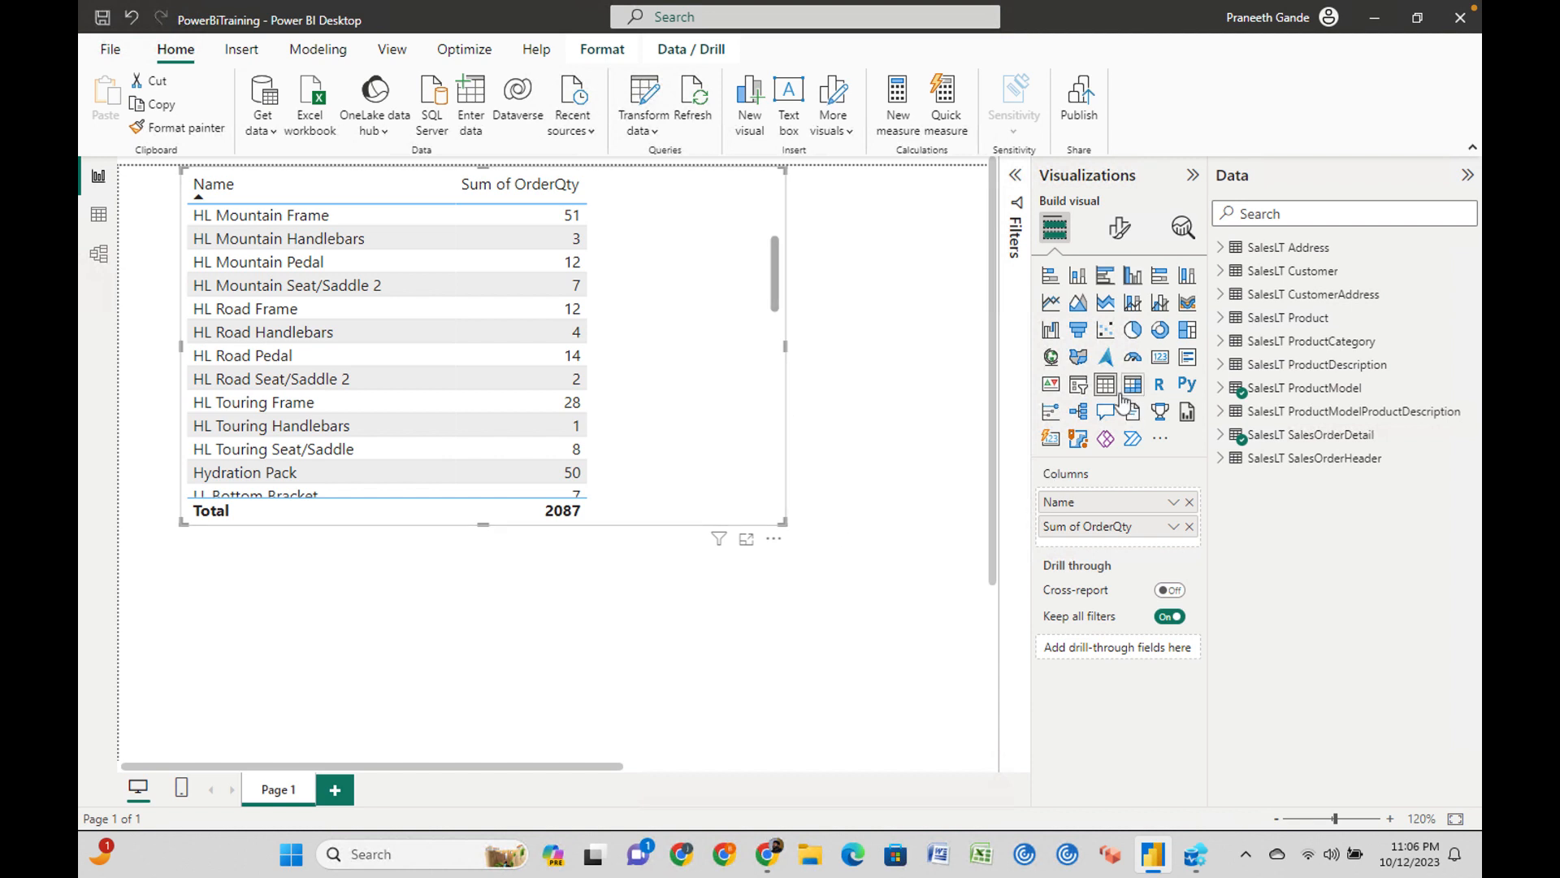
Convert the table into a stacked bar chart of Sum of OrderQty by Name.
click(1050, 276)
drag(779, 525, 744, 544)
scroll(765, 587, up, 2)
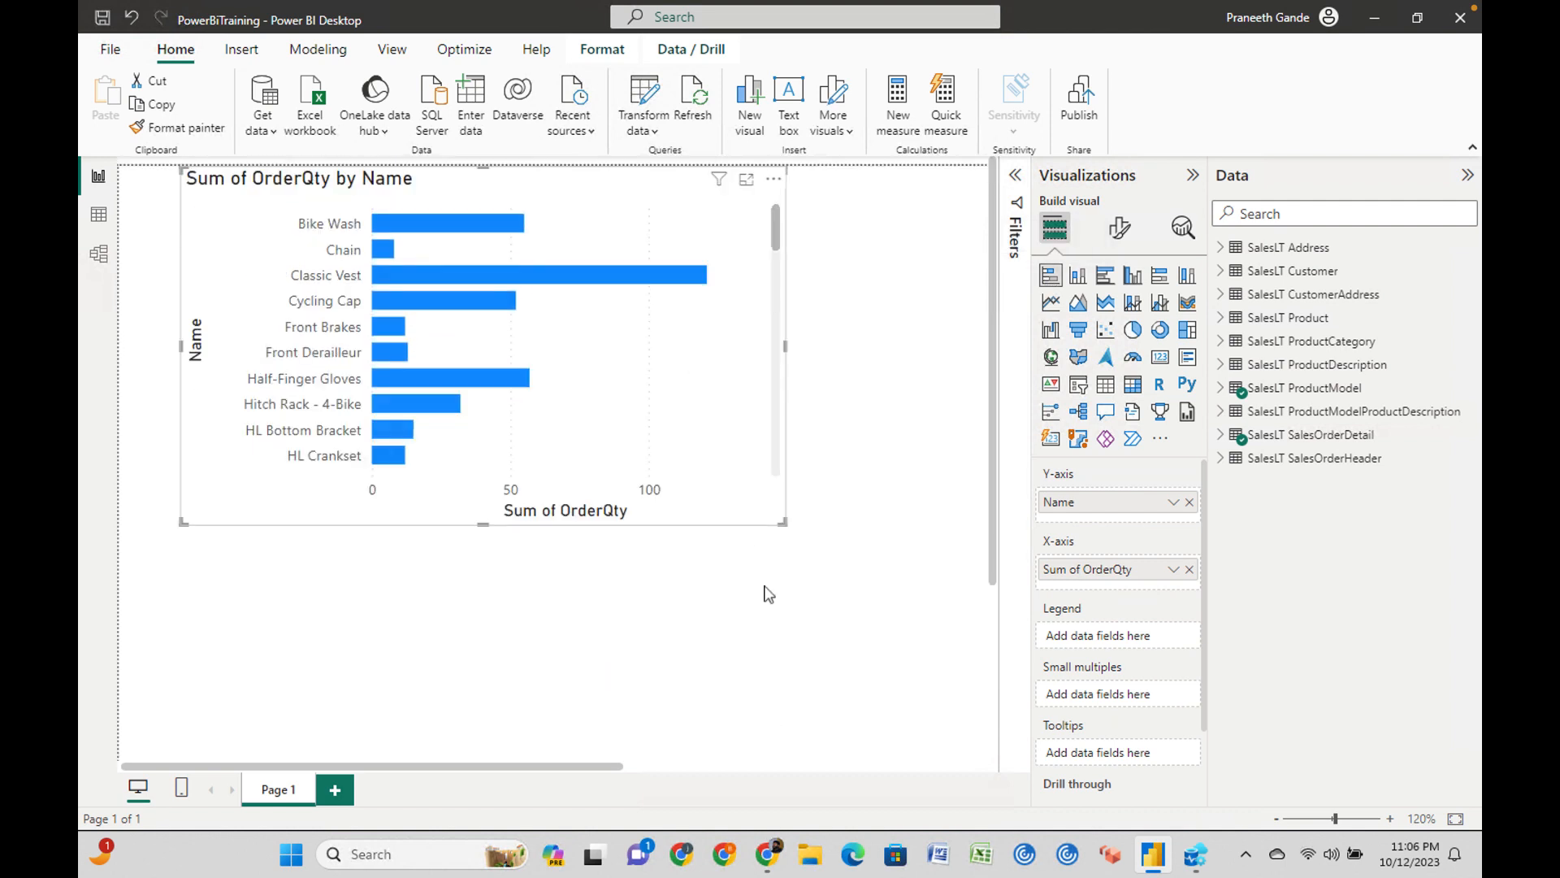
scroll(691, 387, down, 10)
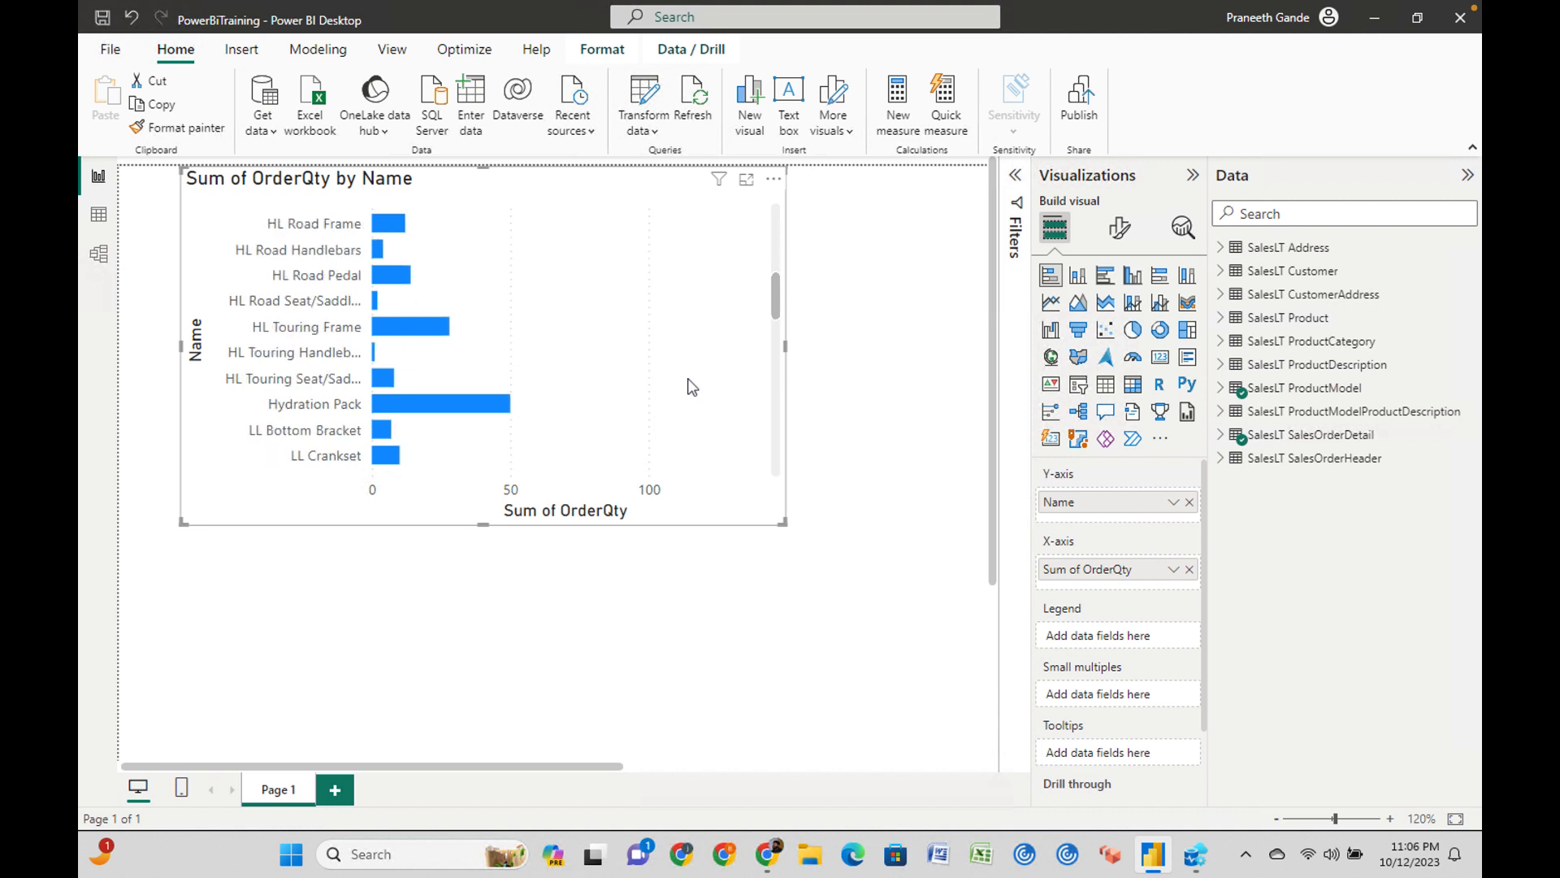
scroll(691, 387, up, 10)
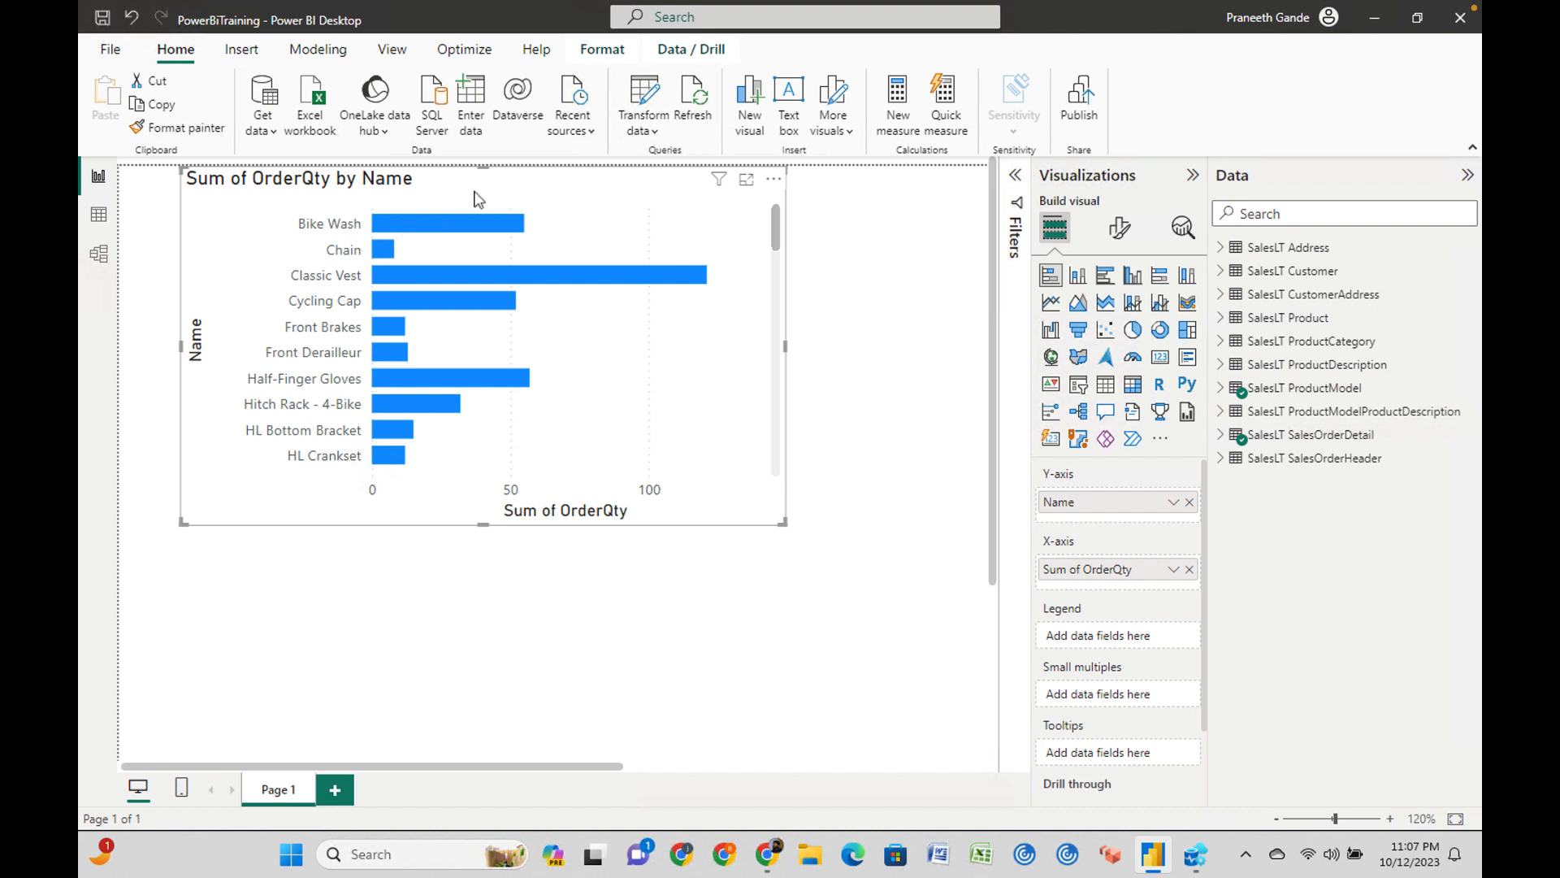
Move the bar chart to the top-left, shrink it, then shift it slightly down and right.
drag(509, 198, 490, 230)
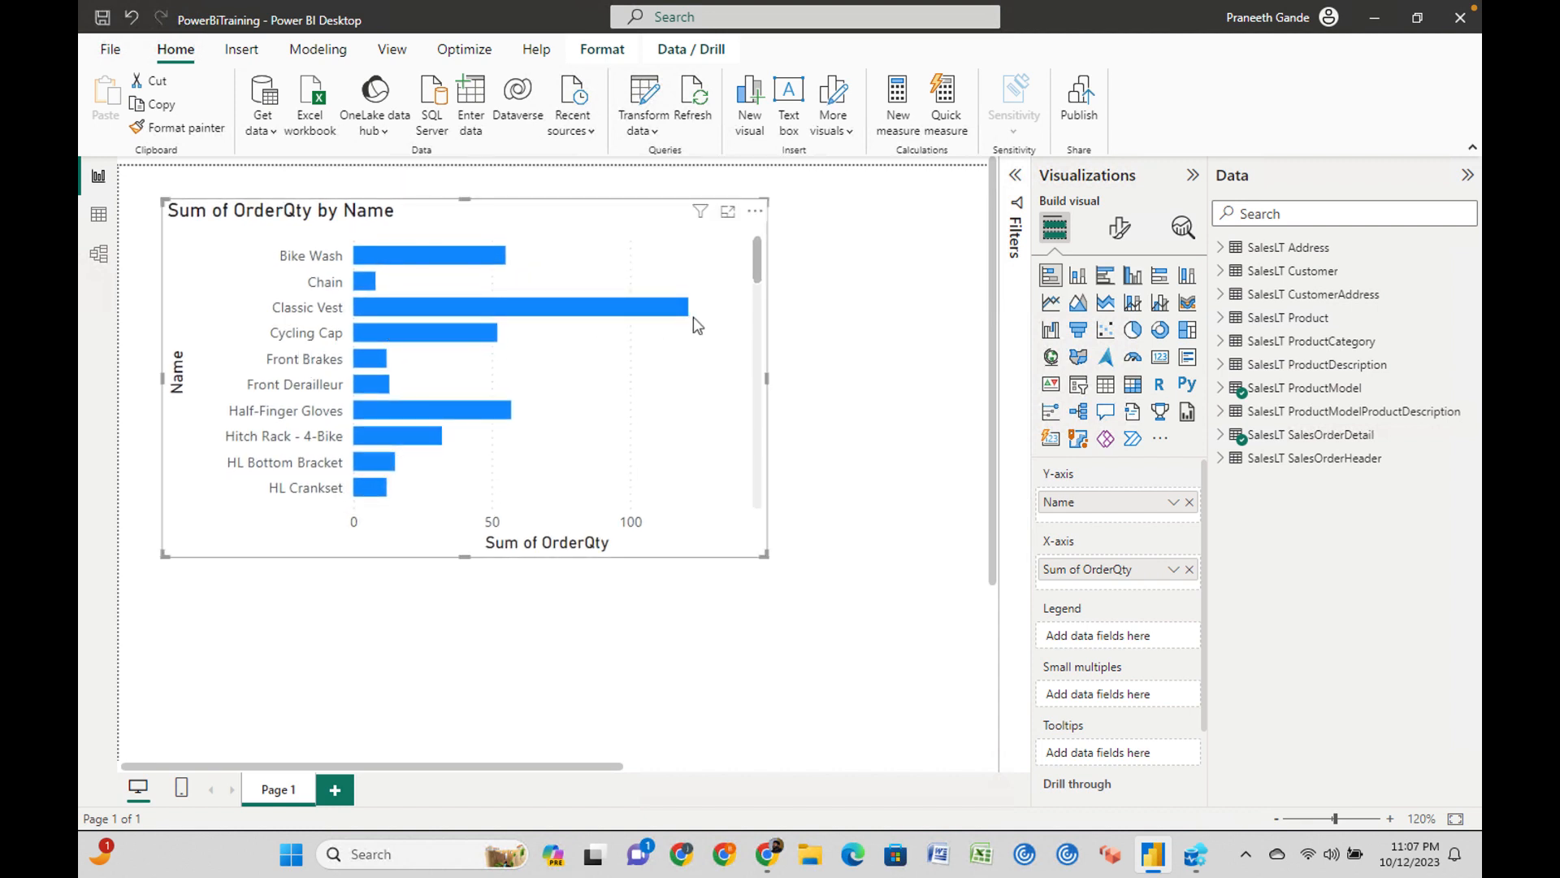
mouse_move(366, 289)
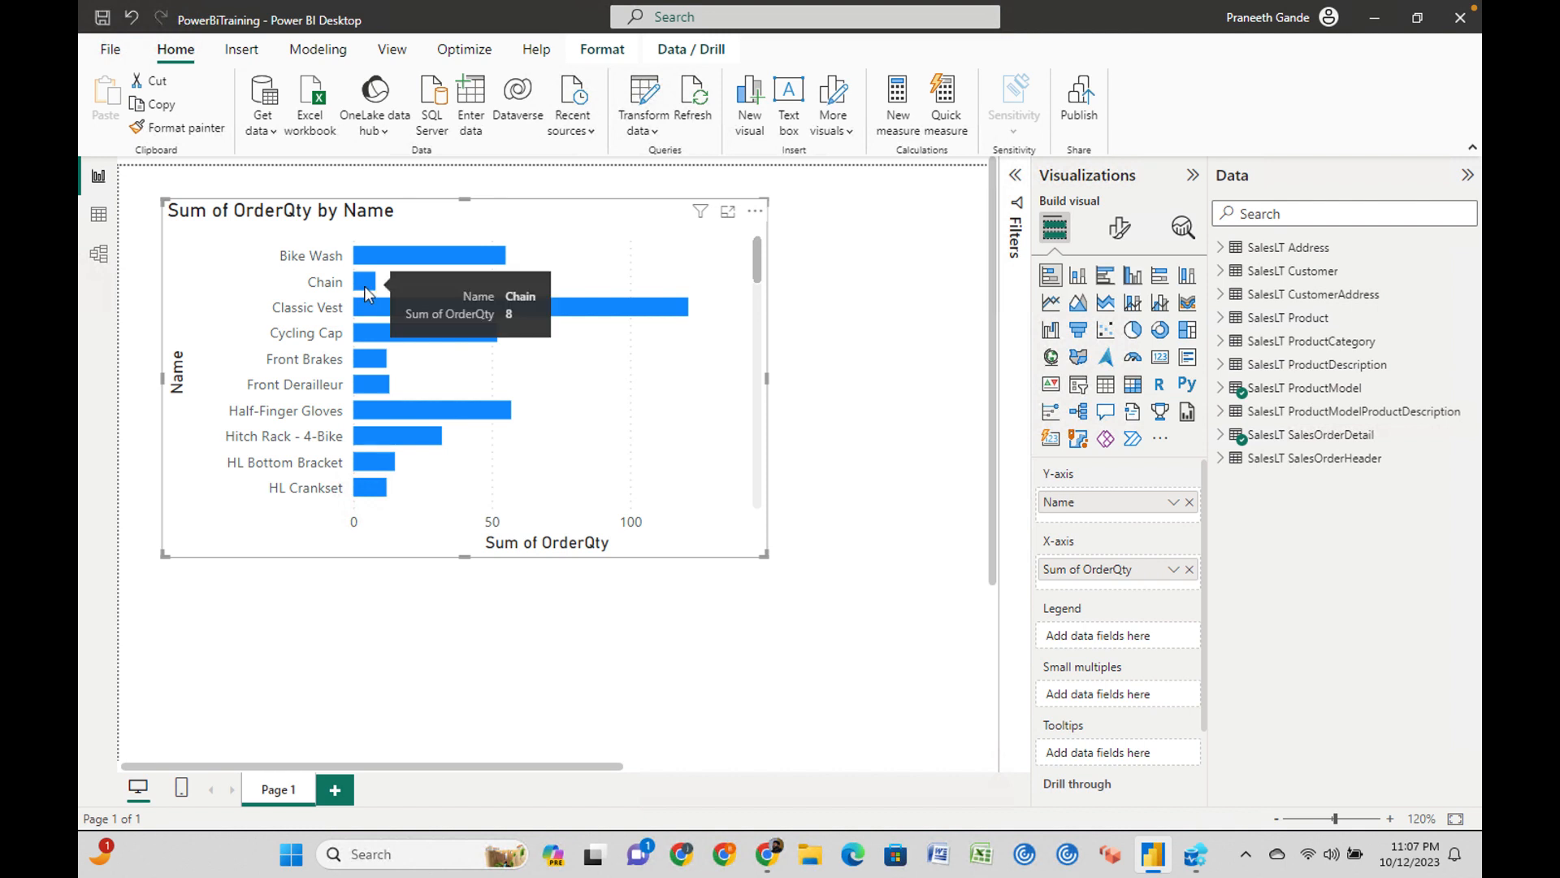
scroll(516, 447, down, 10)
scroll(520, 454, up, 5)
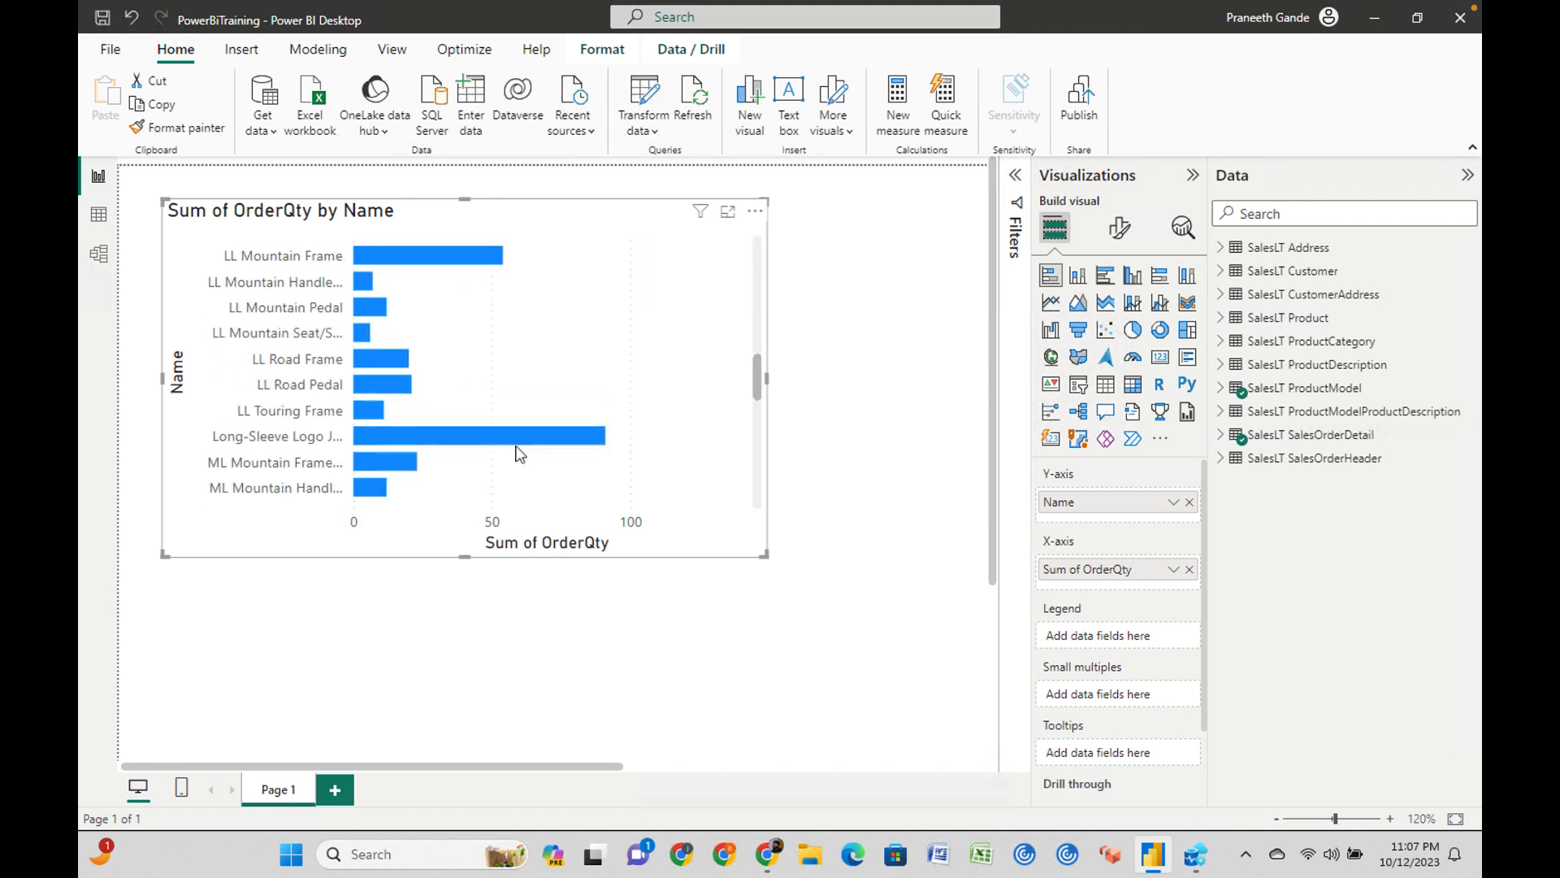
scroll(520, 453, up, 5)
drag(582, 221, 520, 175)
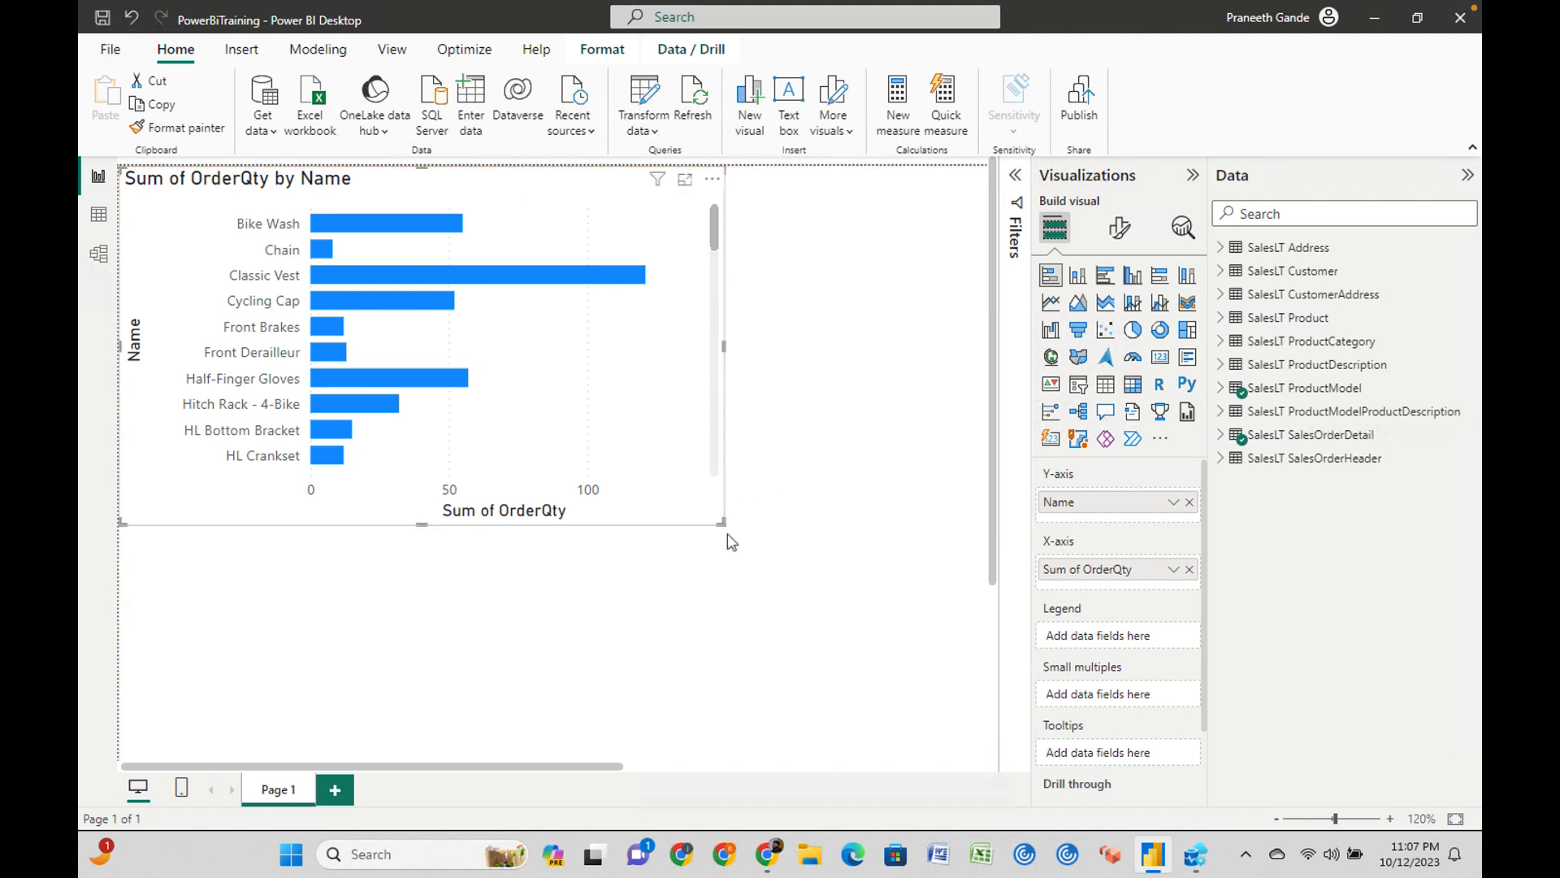
drag(718, 521, 638, 513)
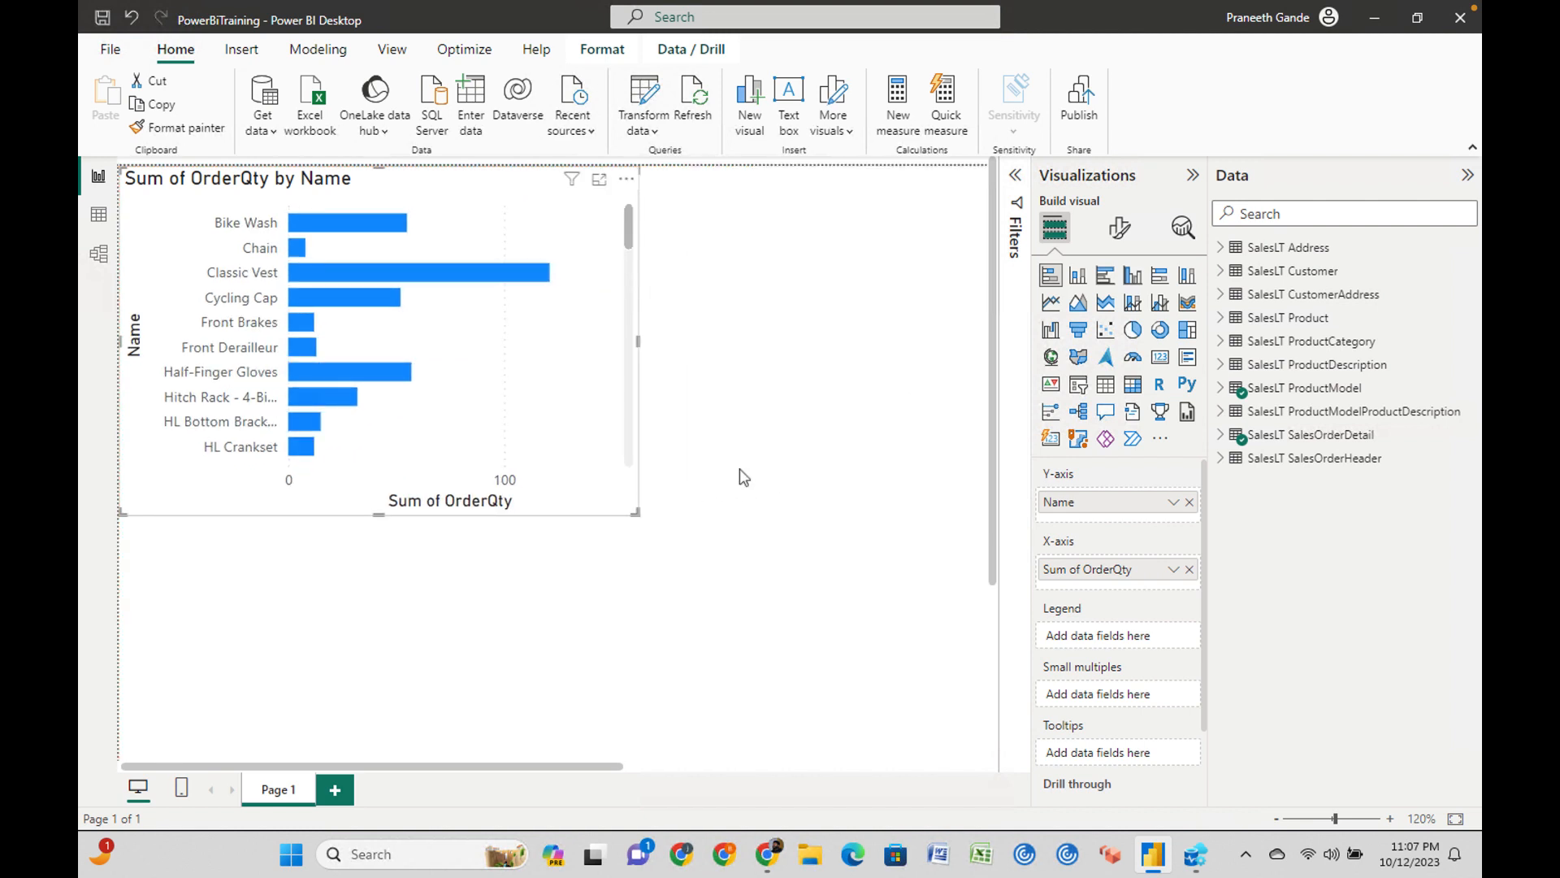
scroll(519, 373, down, 10)
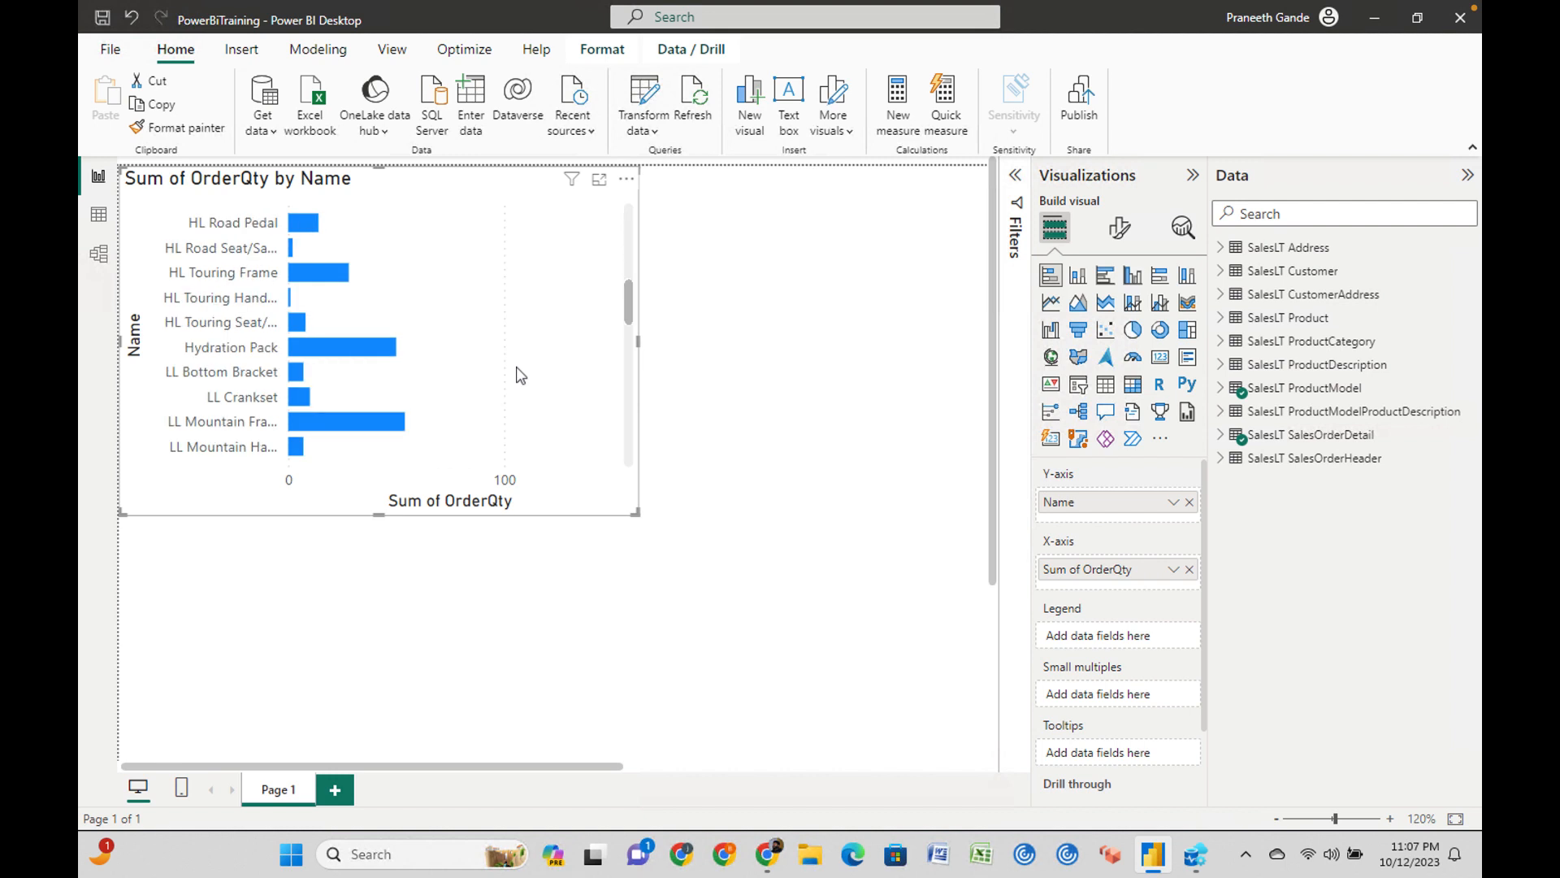
scroll(520, 373, up, 10)
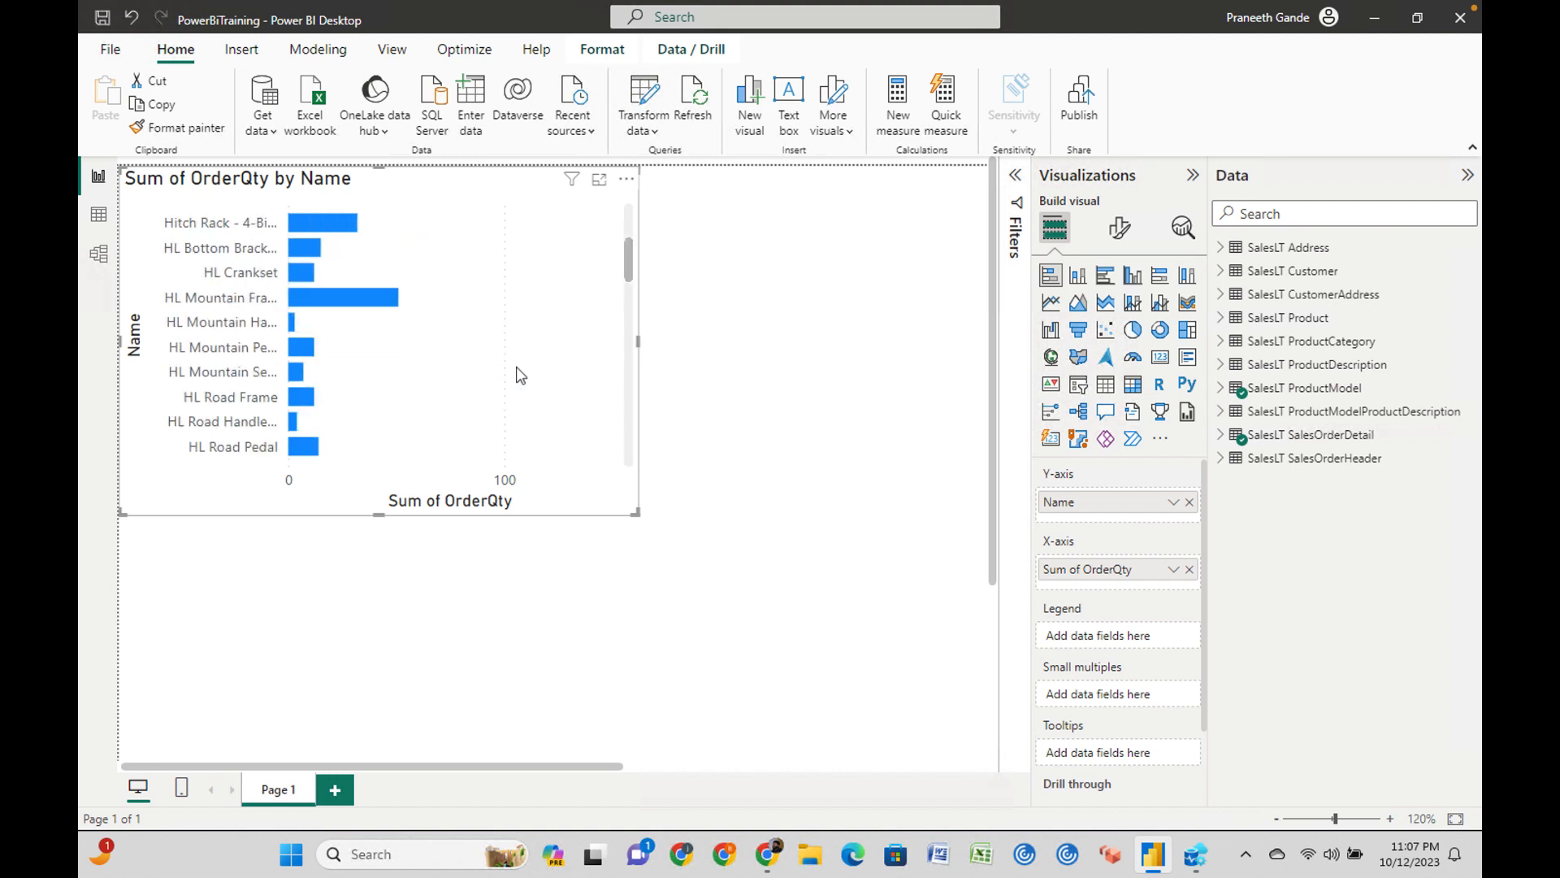
drag(452, 186, 460, 277)
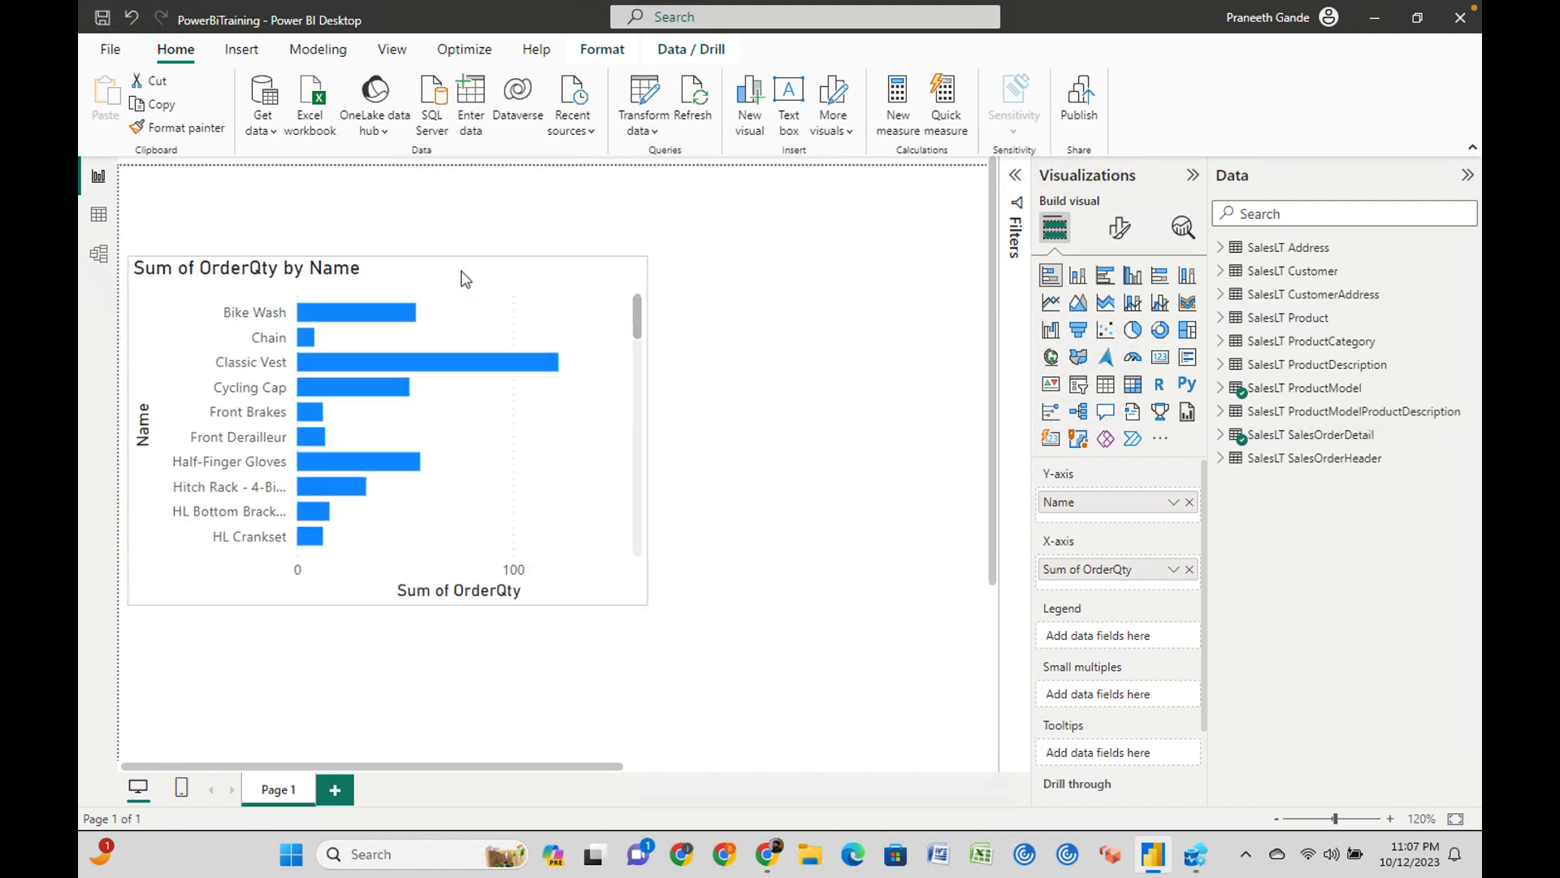
Switch back to a table showing SalesLT Product Name with Sum of OrderQty, replacing ProductModel Name.
click(1110, 394)
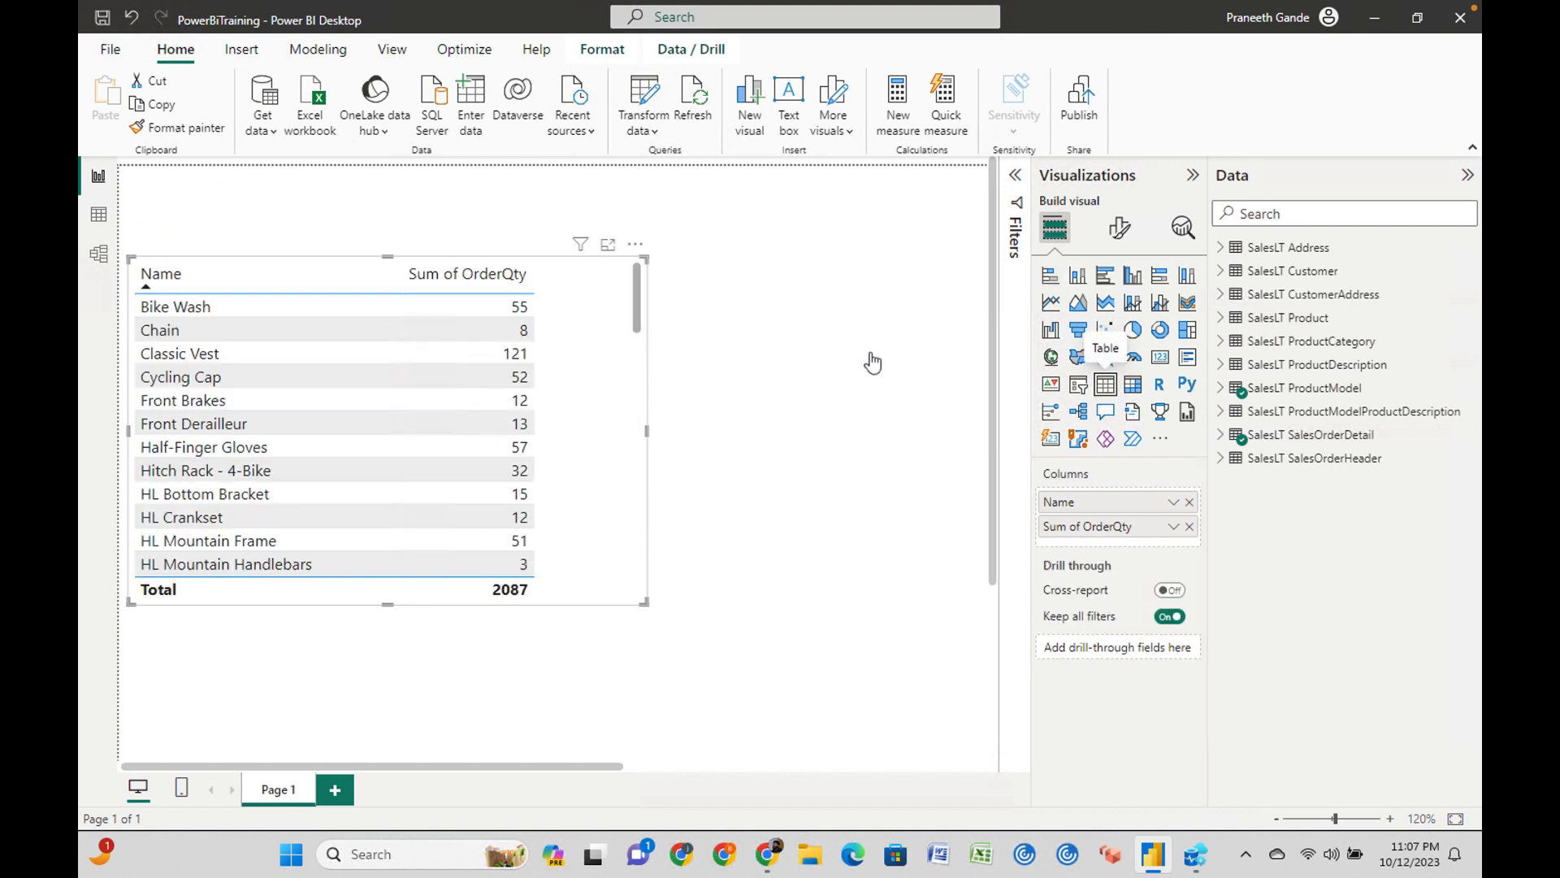
click(1221, 318)
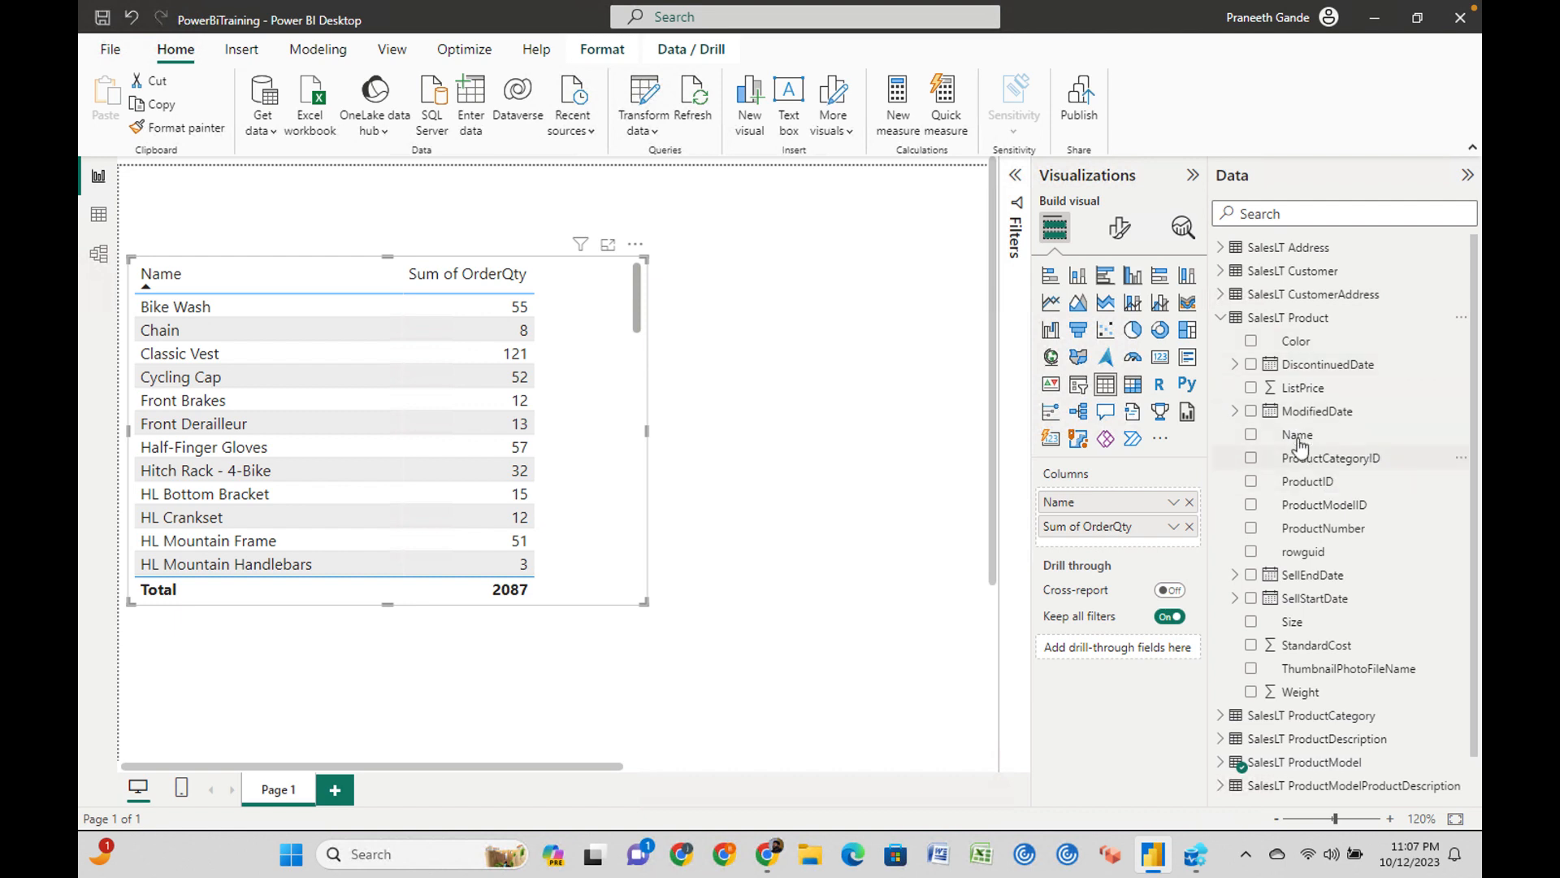
drag(1310, 438, 1171, 528)
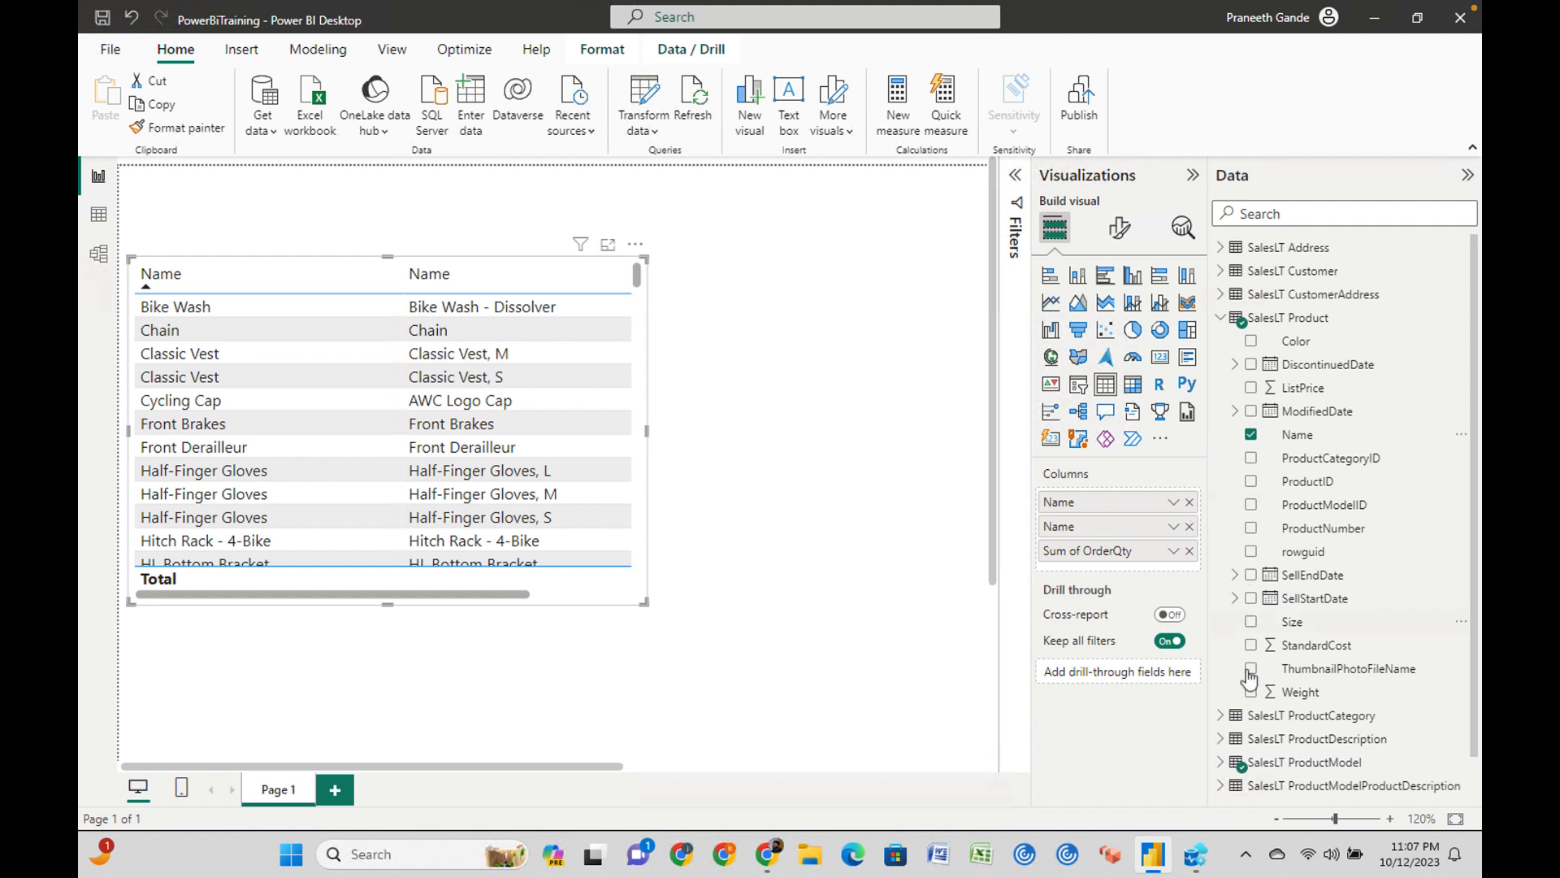
click(1188, 502)
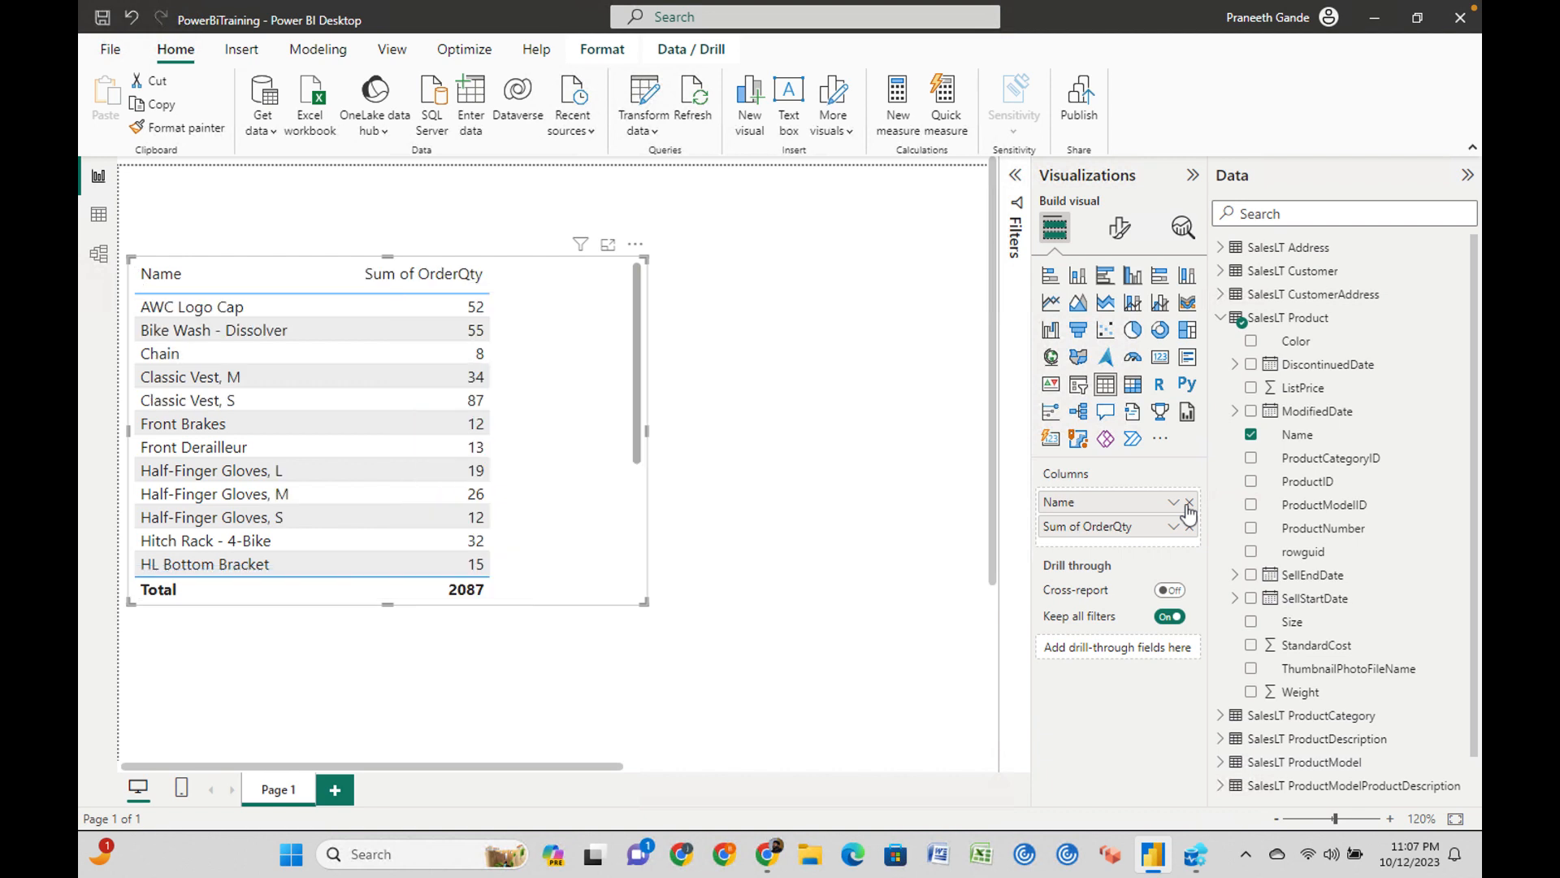
click(1224, 318)
click(860, 305)
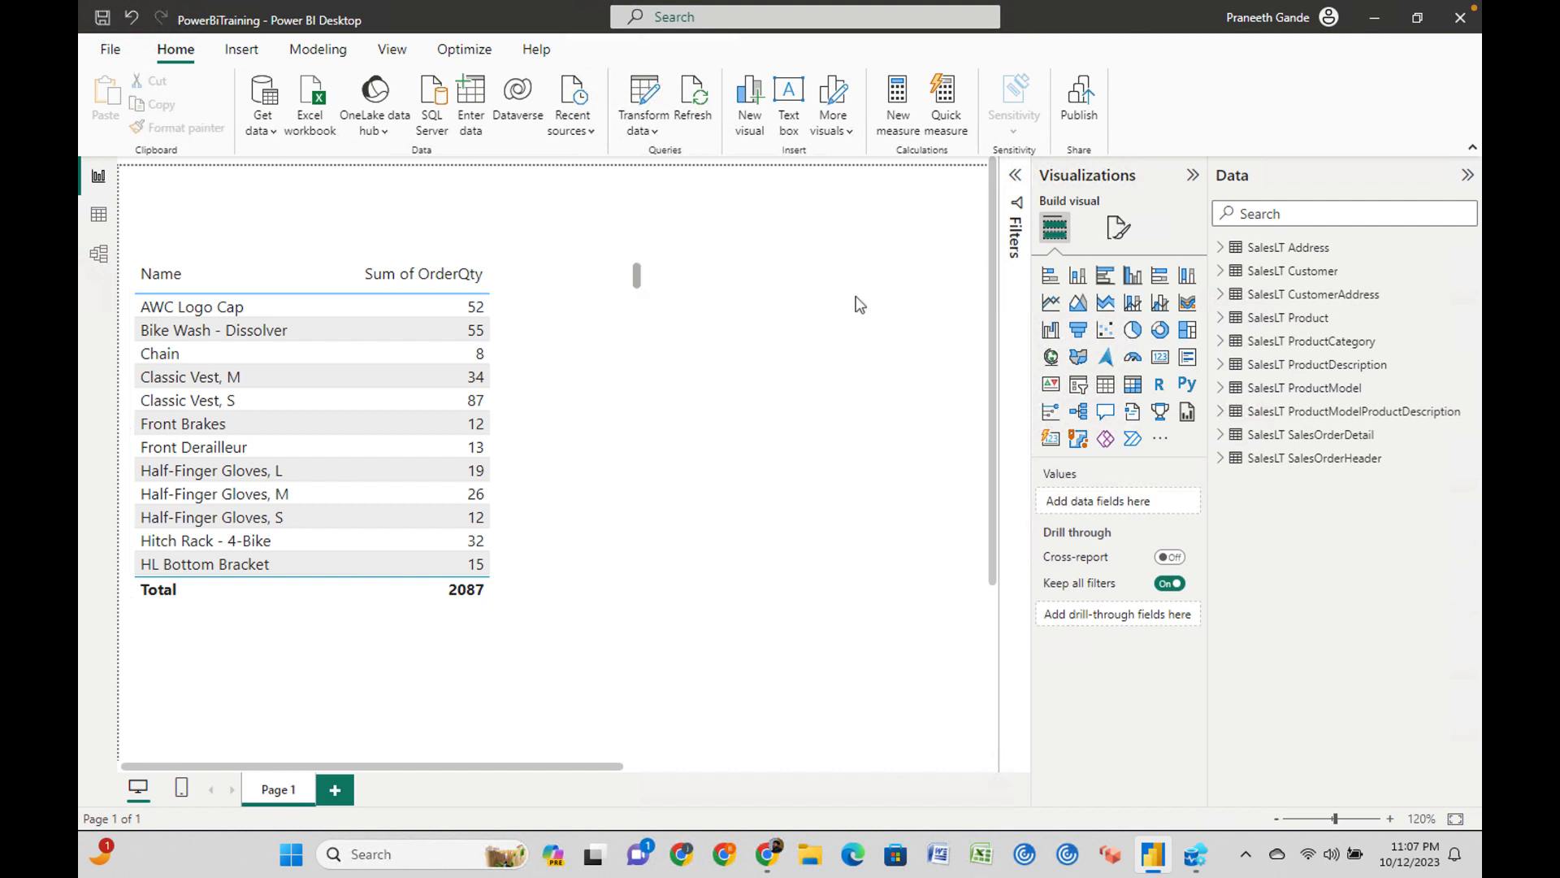
Add a slicer right of the table using the SalesLT ProductModel Name field.
click(1079, 385)
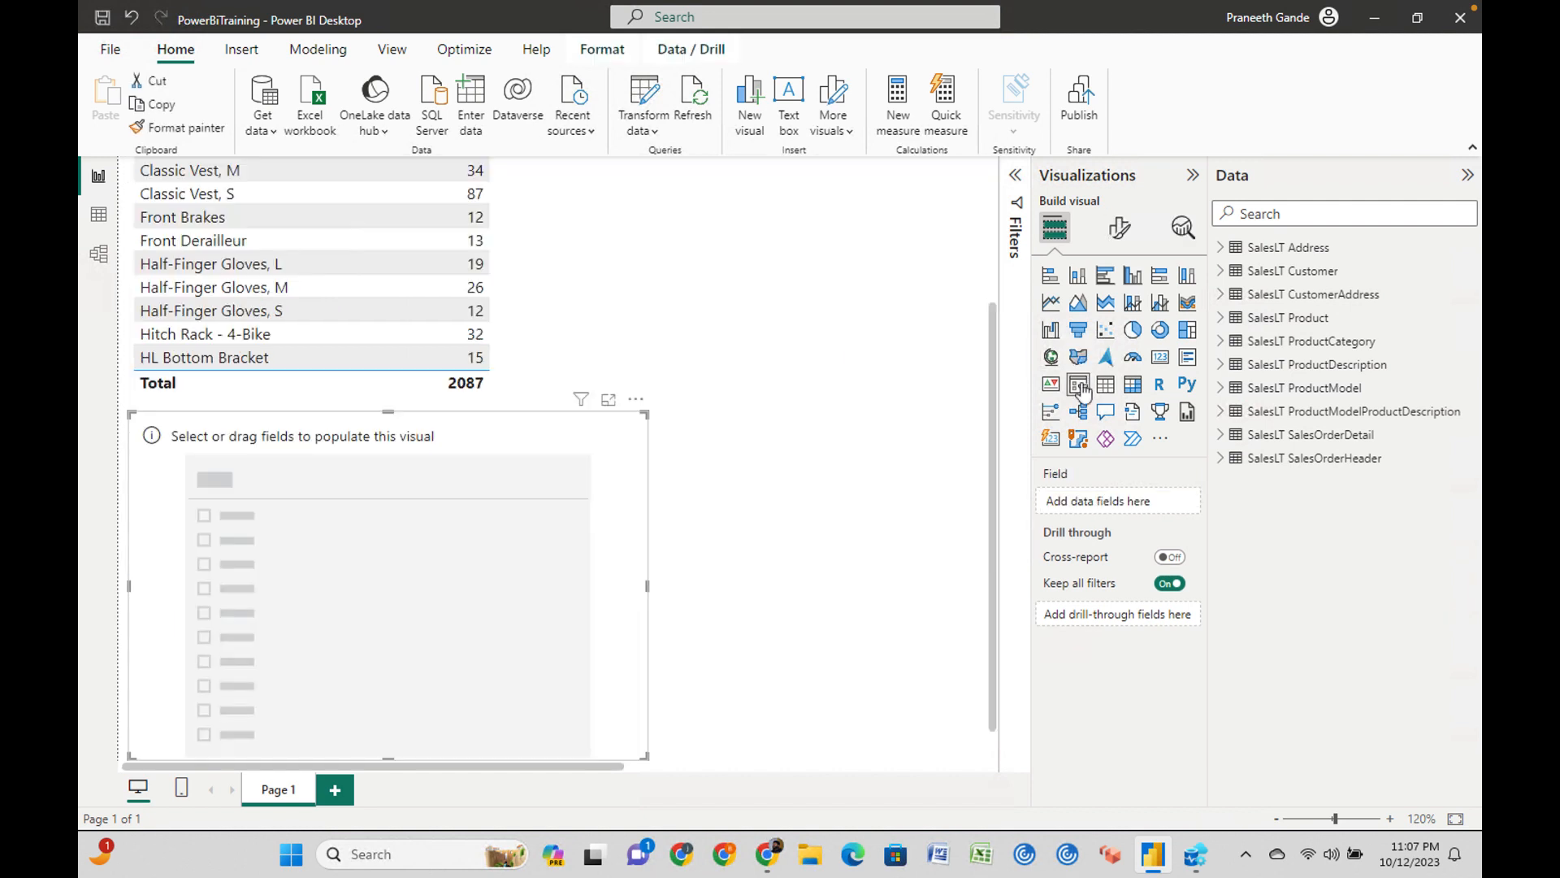
drag(345, 425, 722, 219)
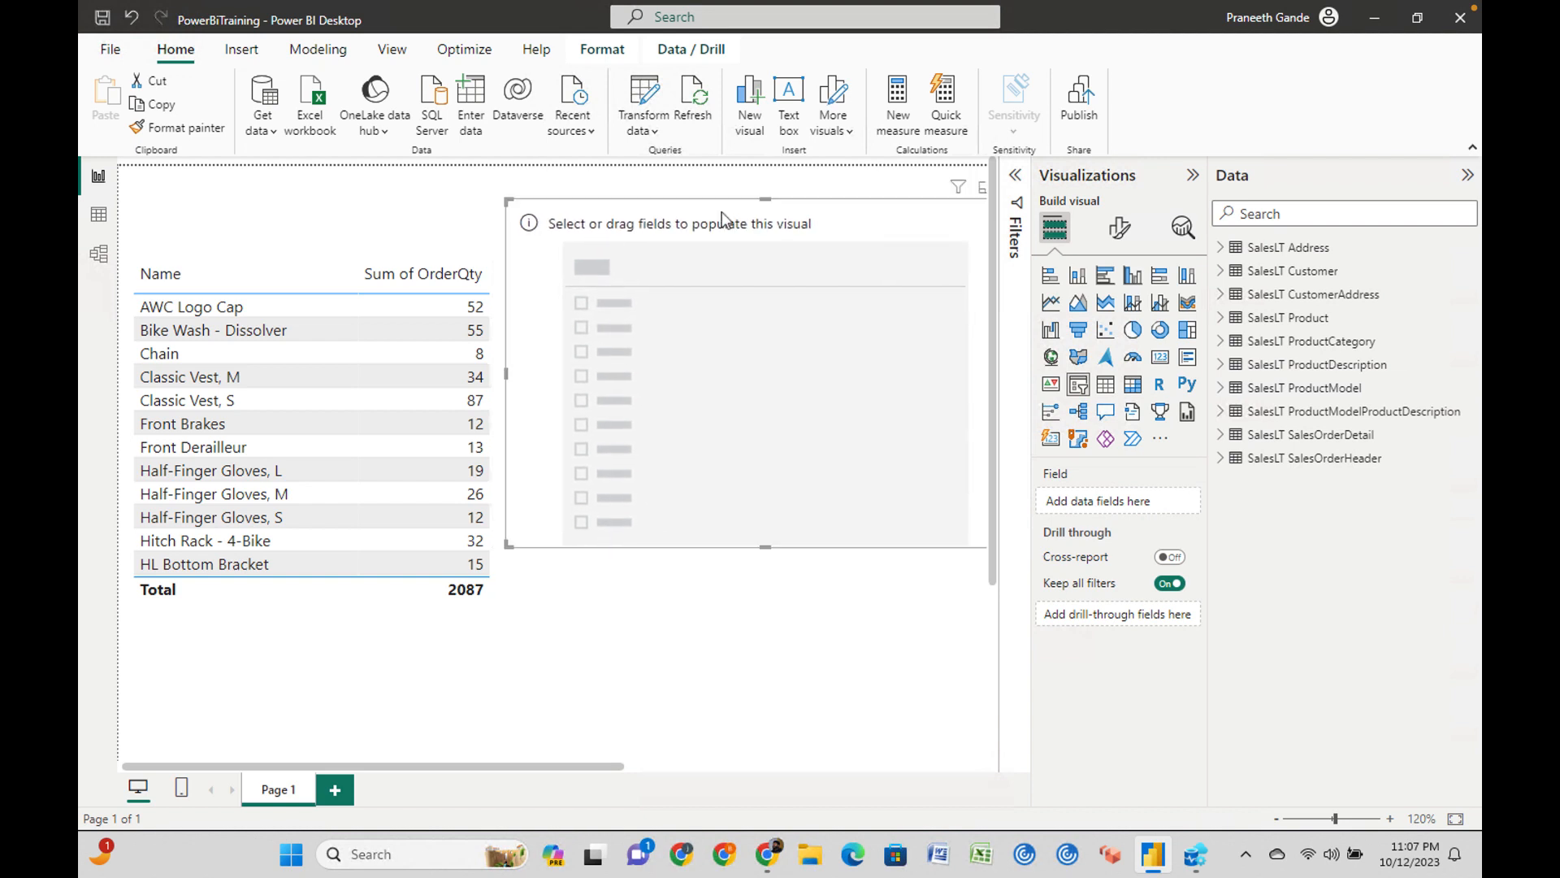
click(1220, 389)
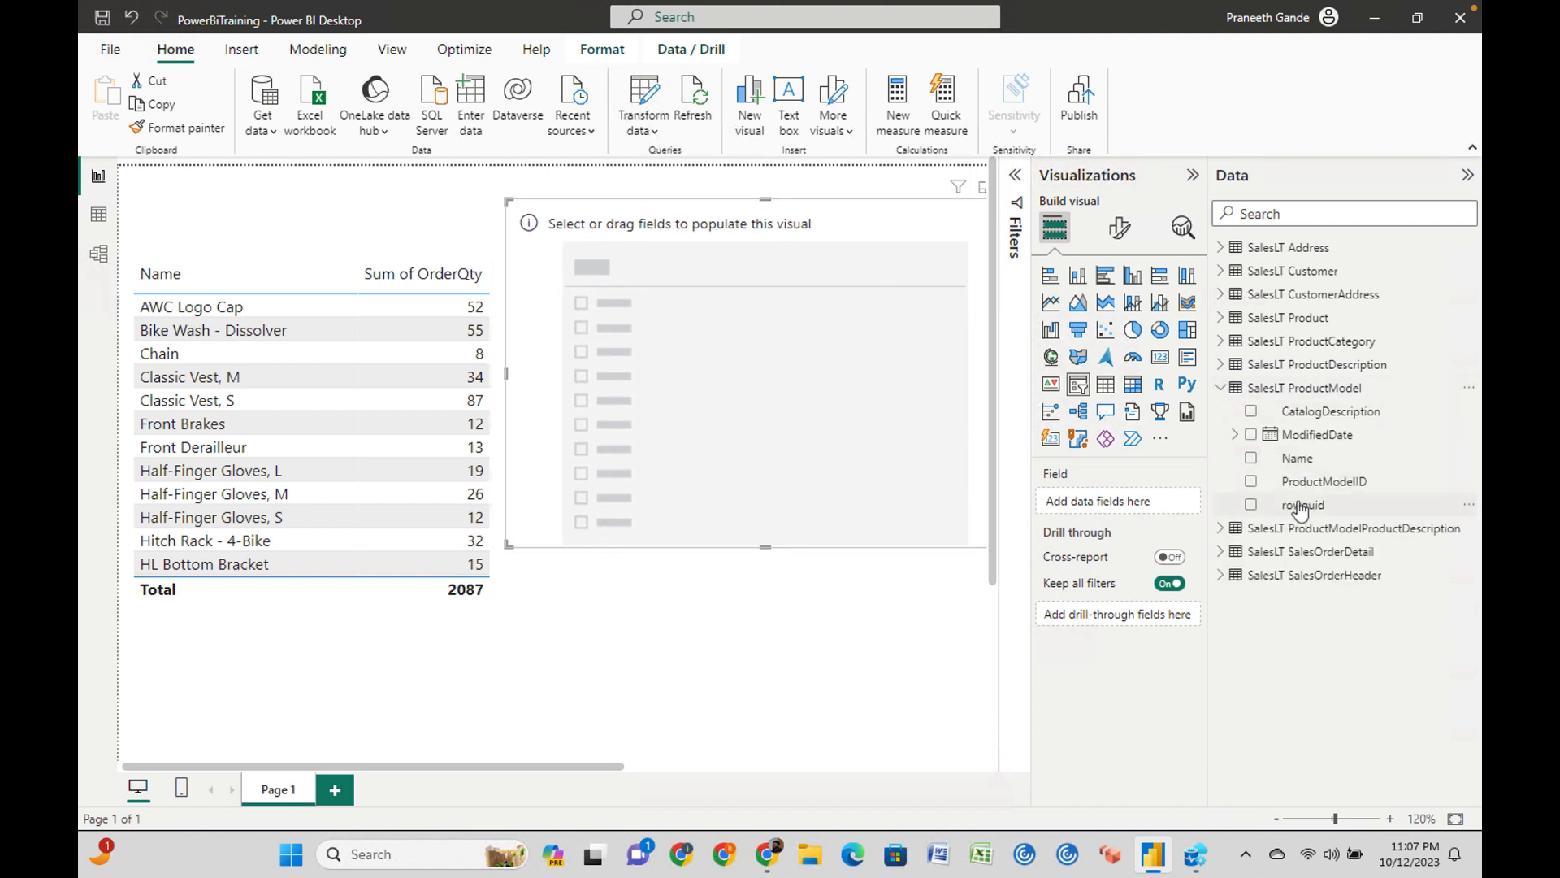
drag(1298, 457, 1141, 510)
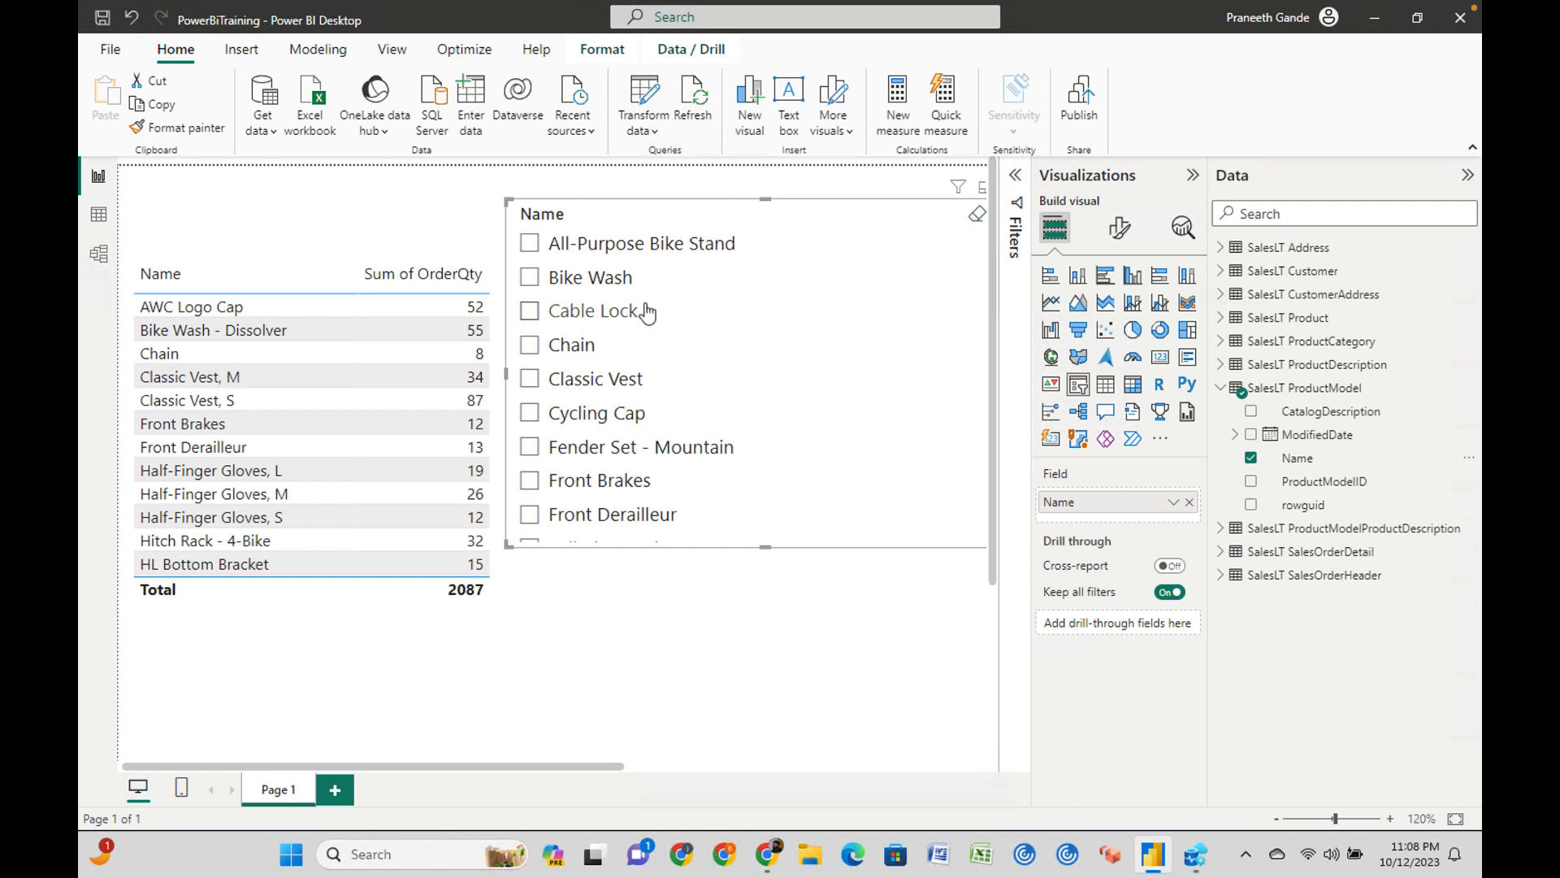
Test the slicer with Bike Wash, Cable Lock and Chain, clearing each selection.
click(529, 284)
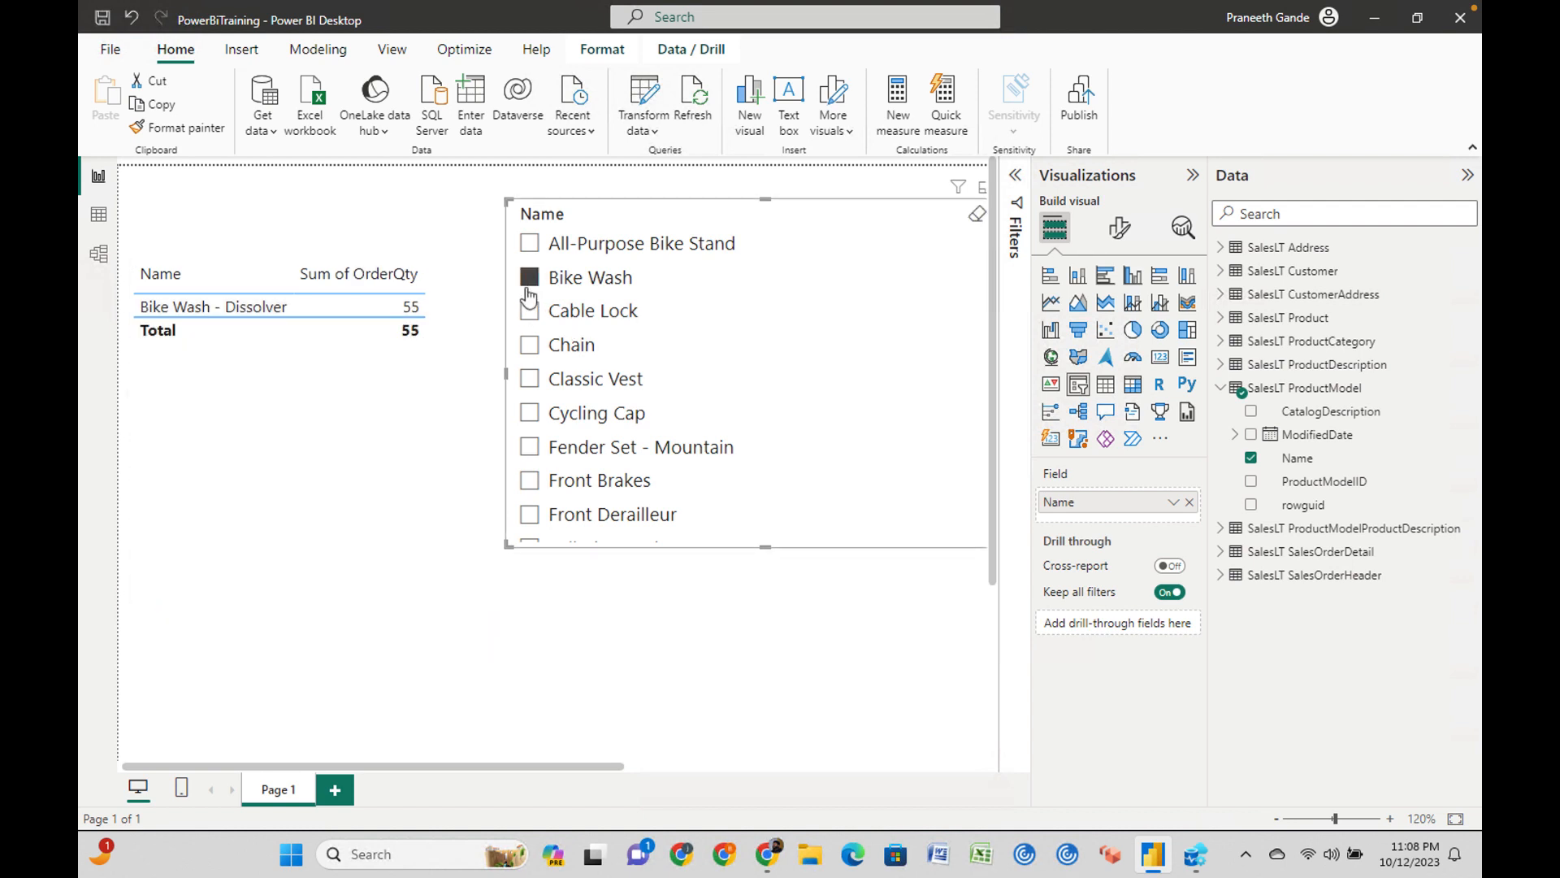
click(527, 281)
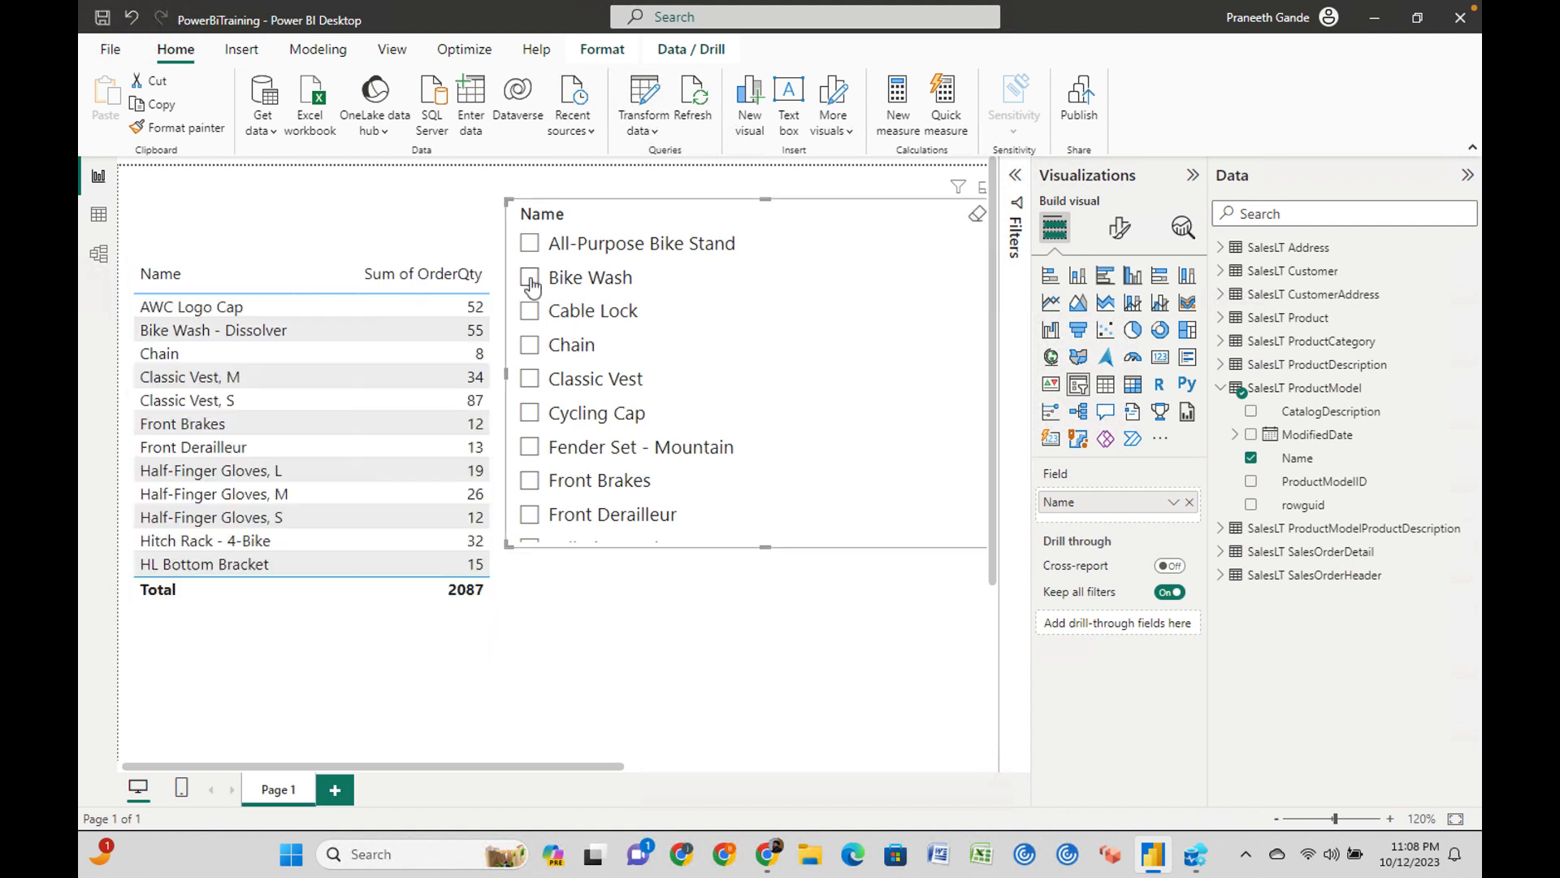
click(530, 315)
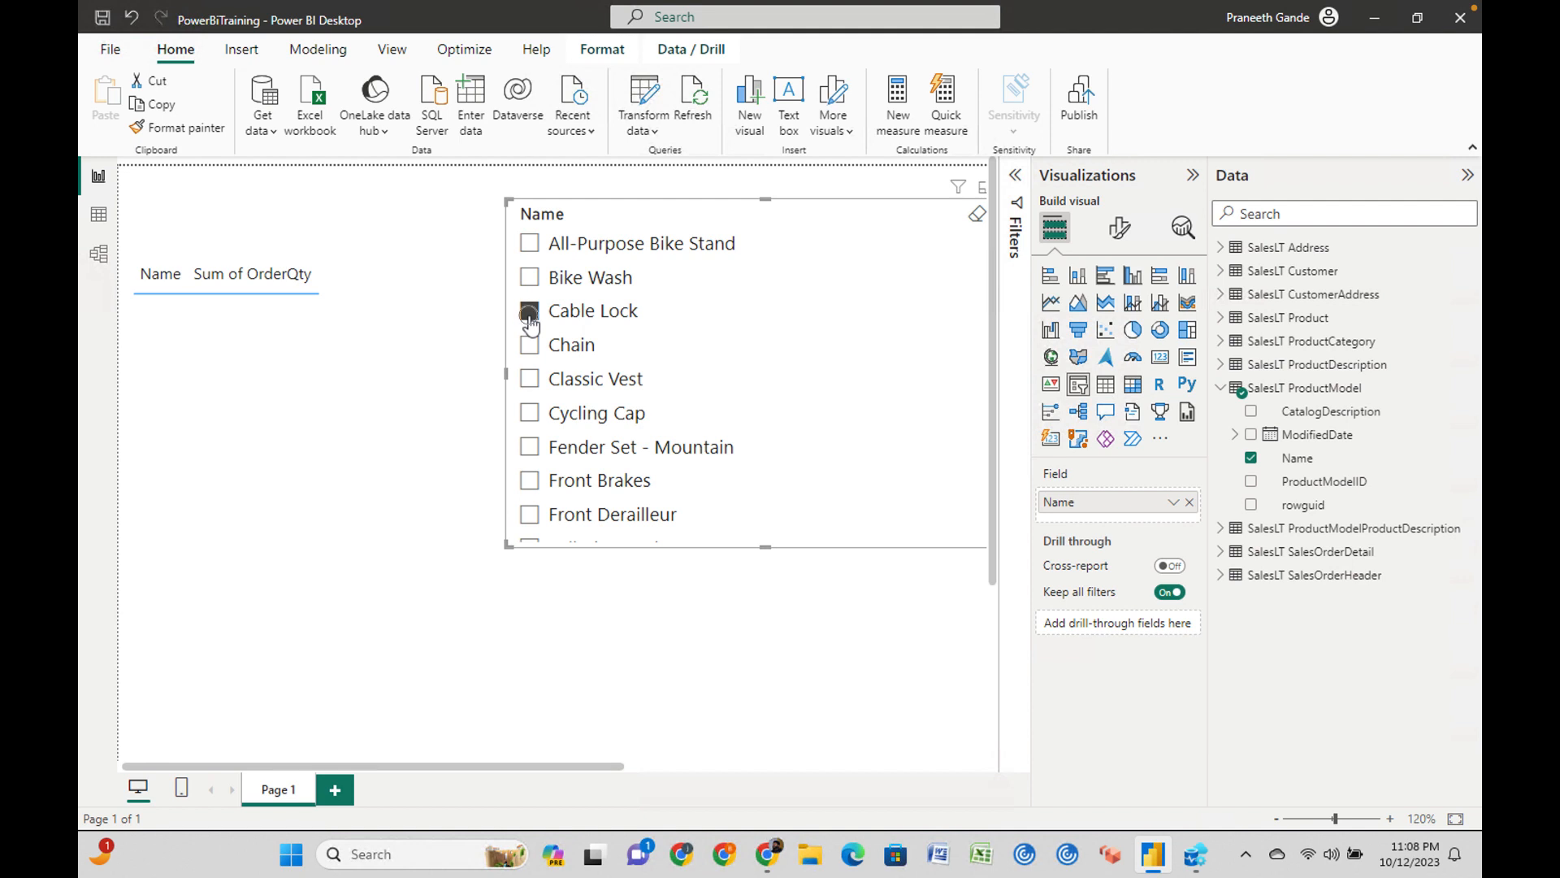
click(529, 315)
click(530, 346)
click(530, 349)
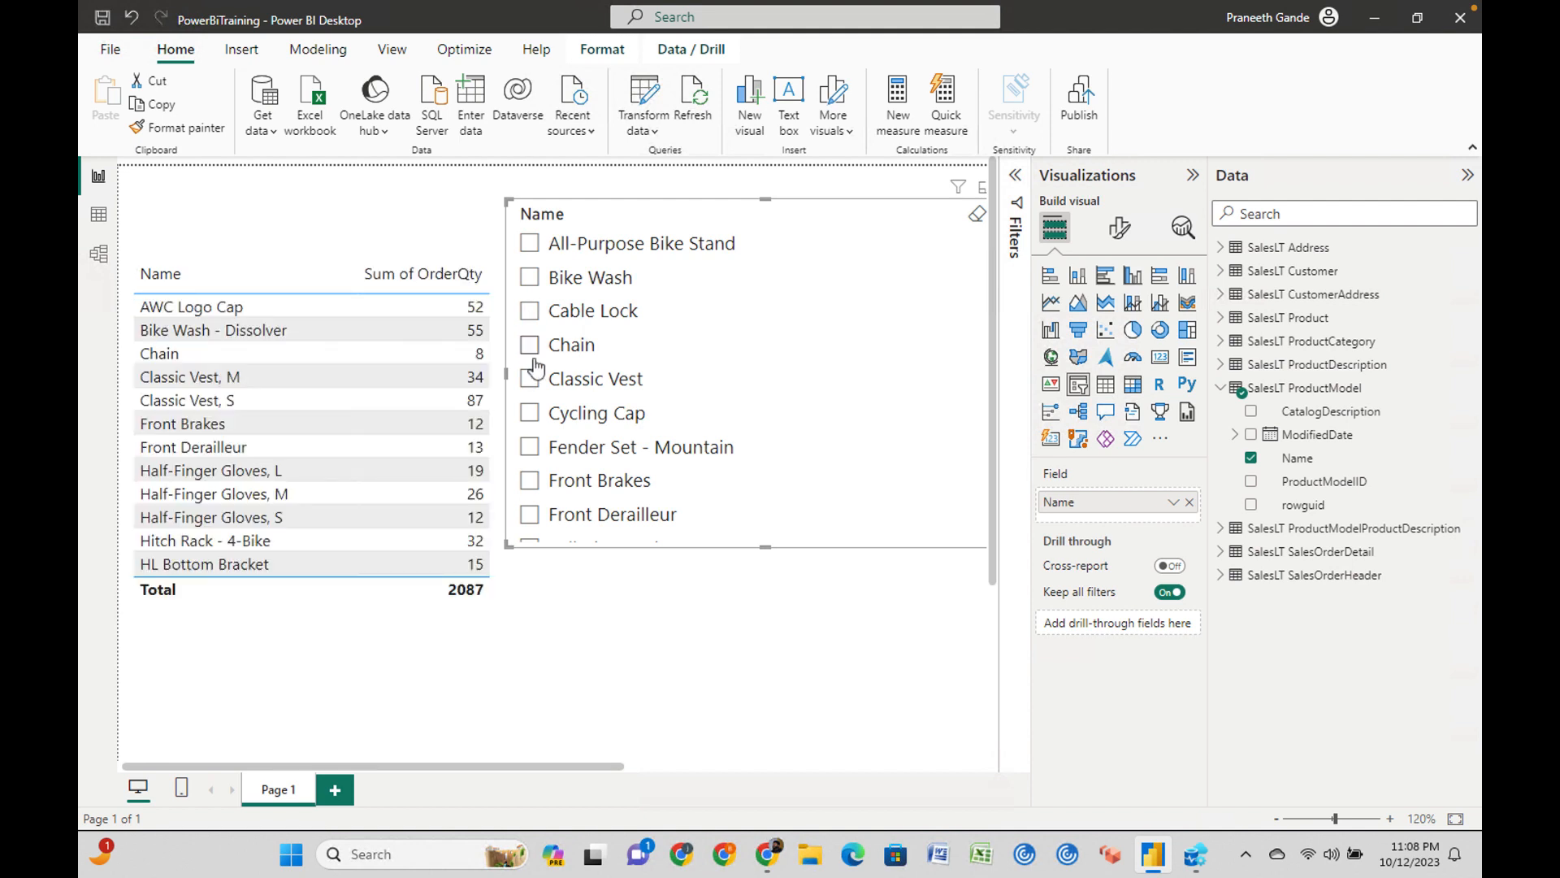
scroll(561, 415, down, 2)
scroll(569, 422, down, 6)
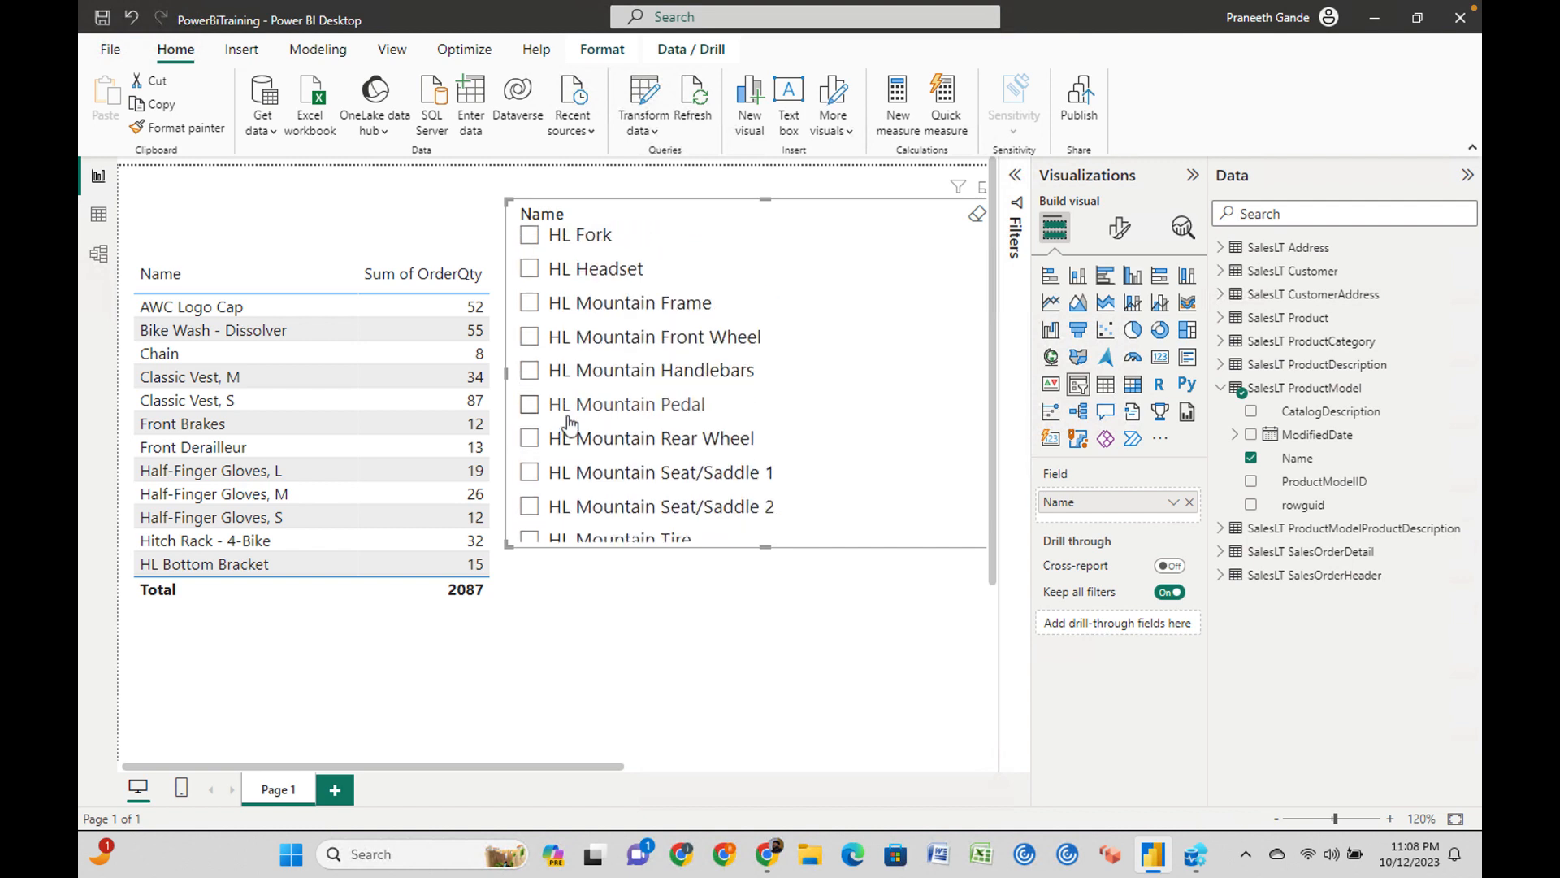
Try several HL models, settle on HL Mountain Frame, narrow the slicer, then switch to Azure Data Studio.
click(529, 300)
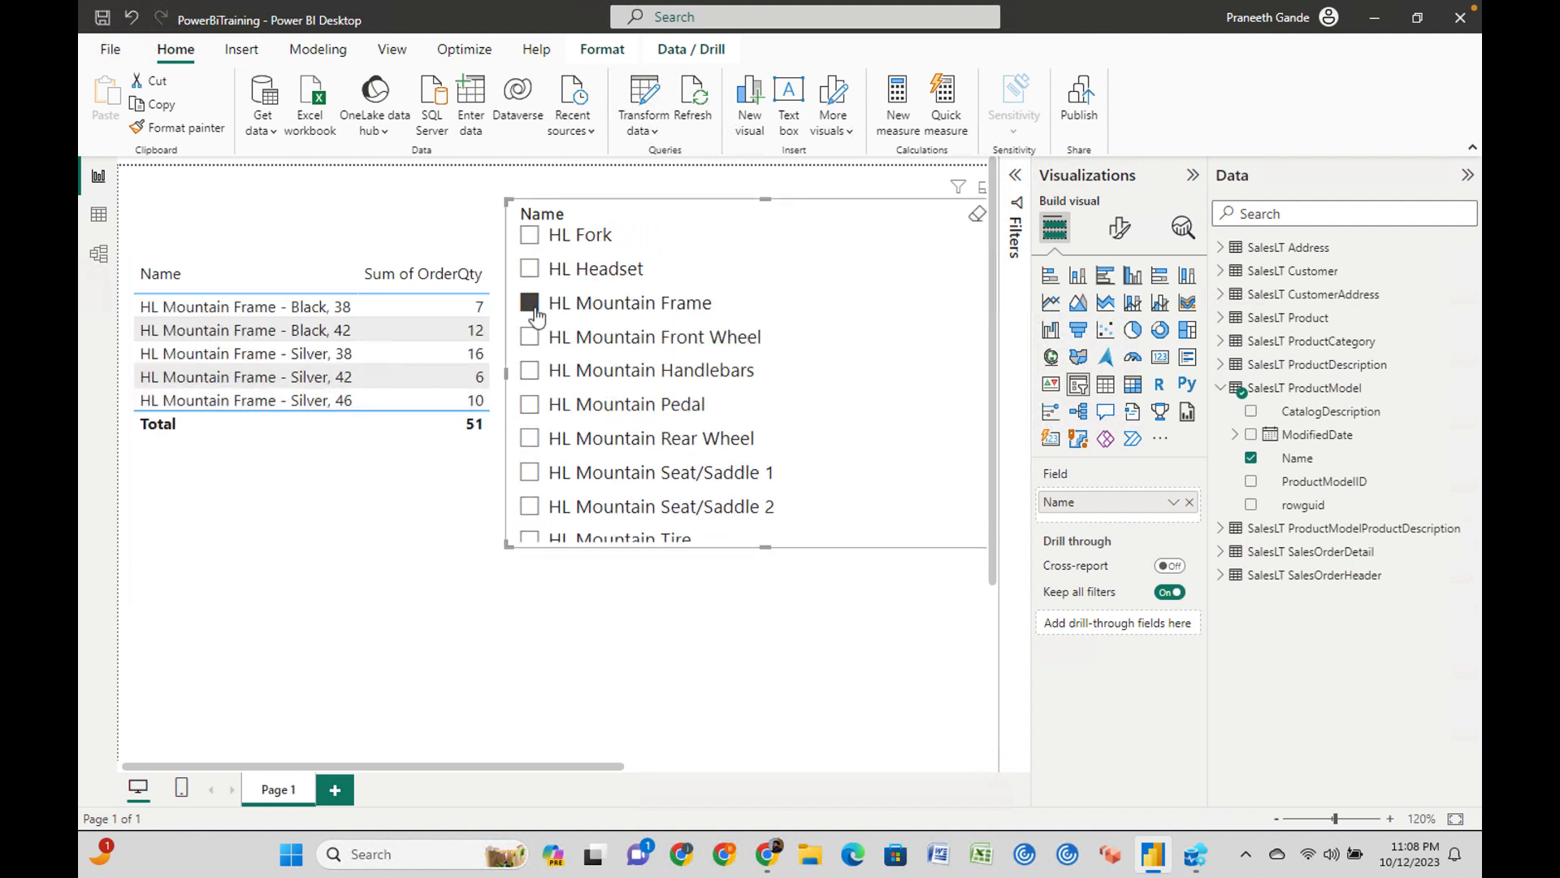
click(529, 303)
click(529, 336)
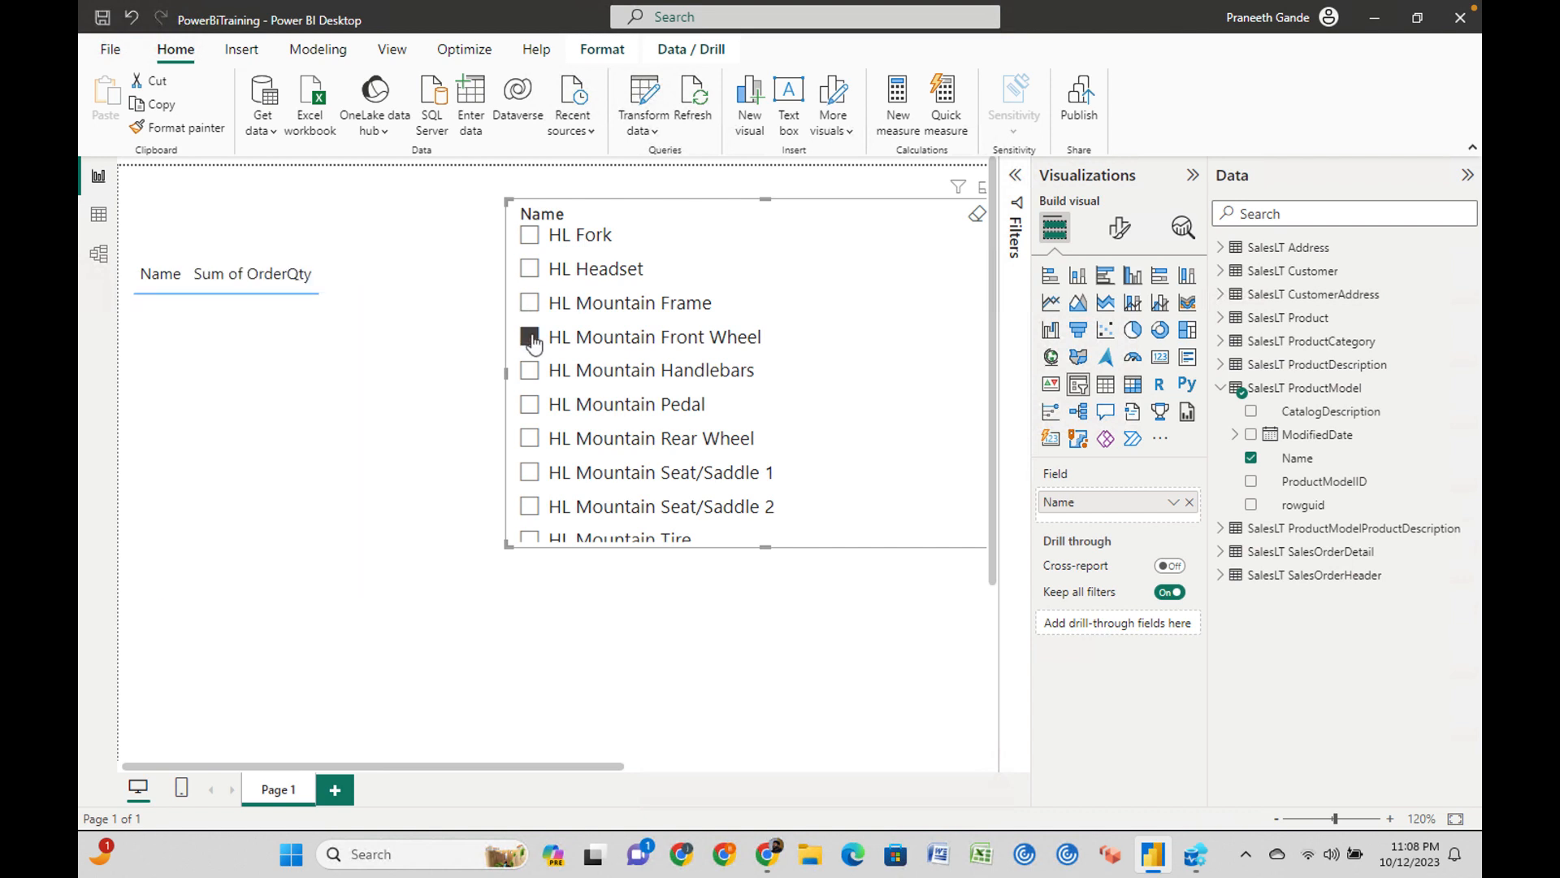
click(529, 302)
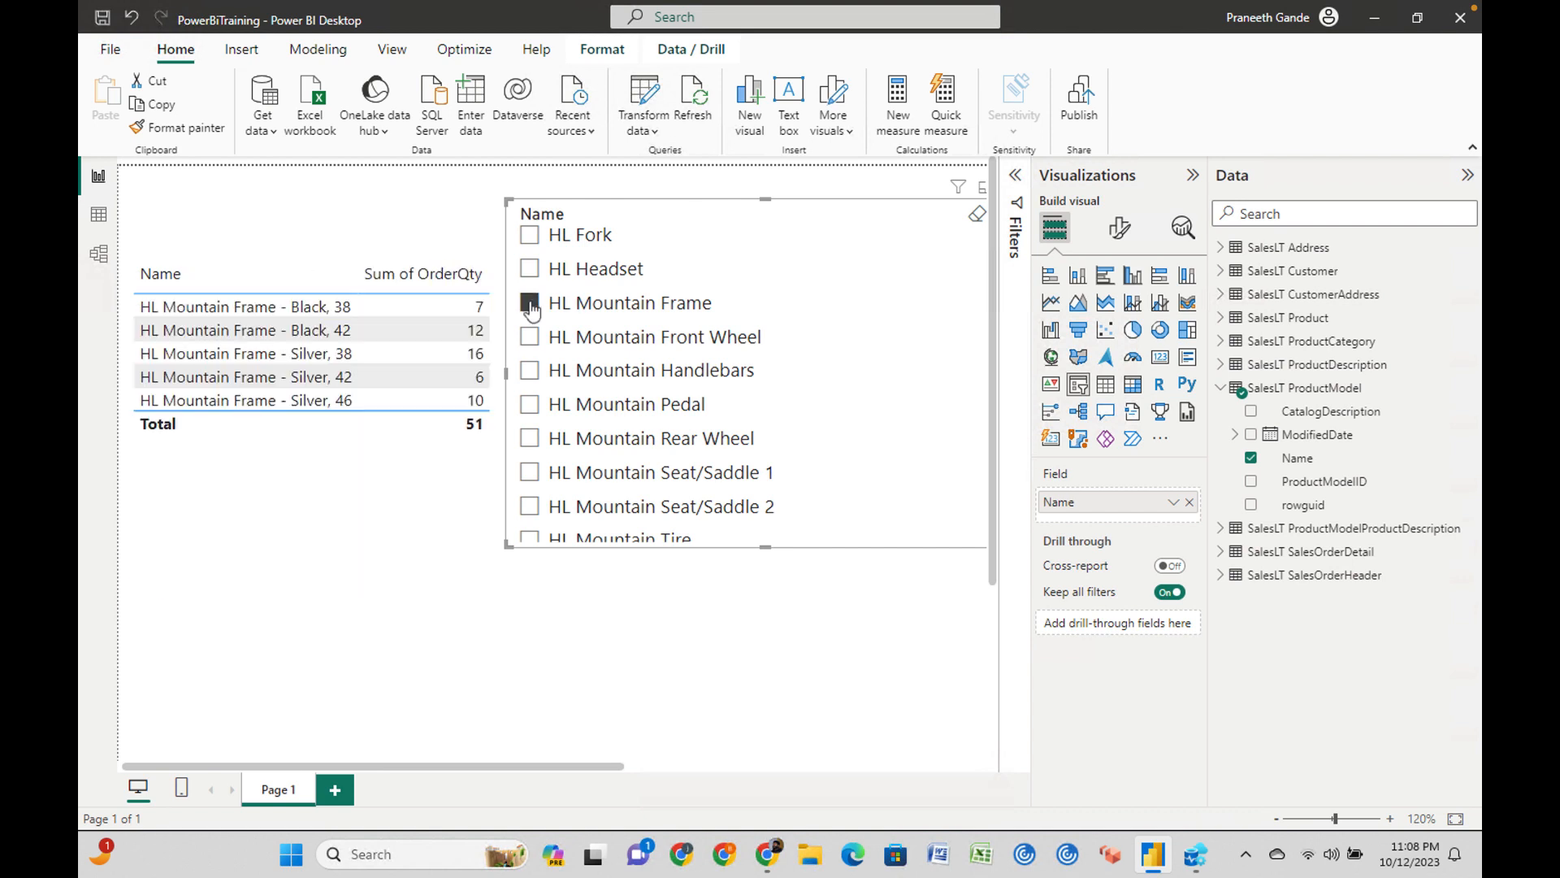
click(529, 472)
click(529, 370)
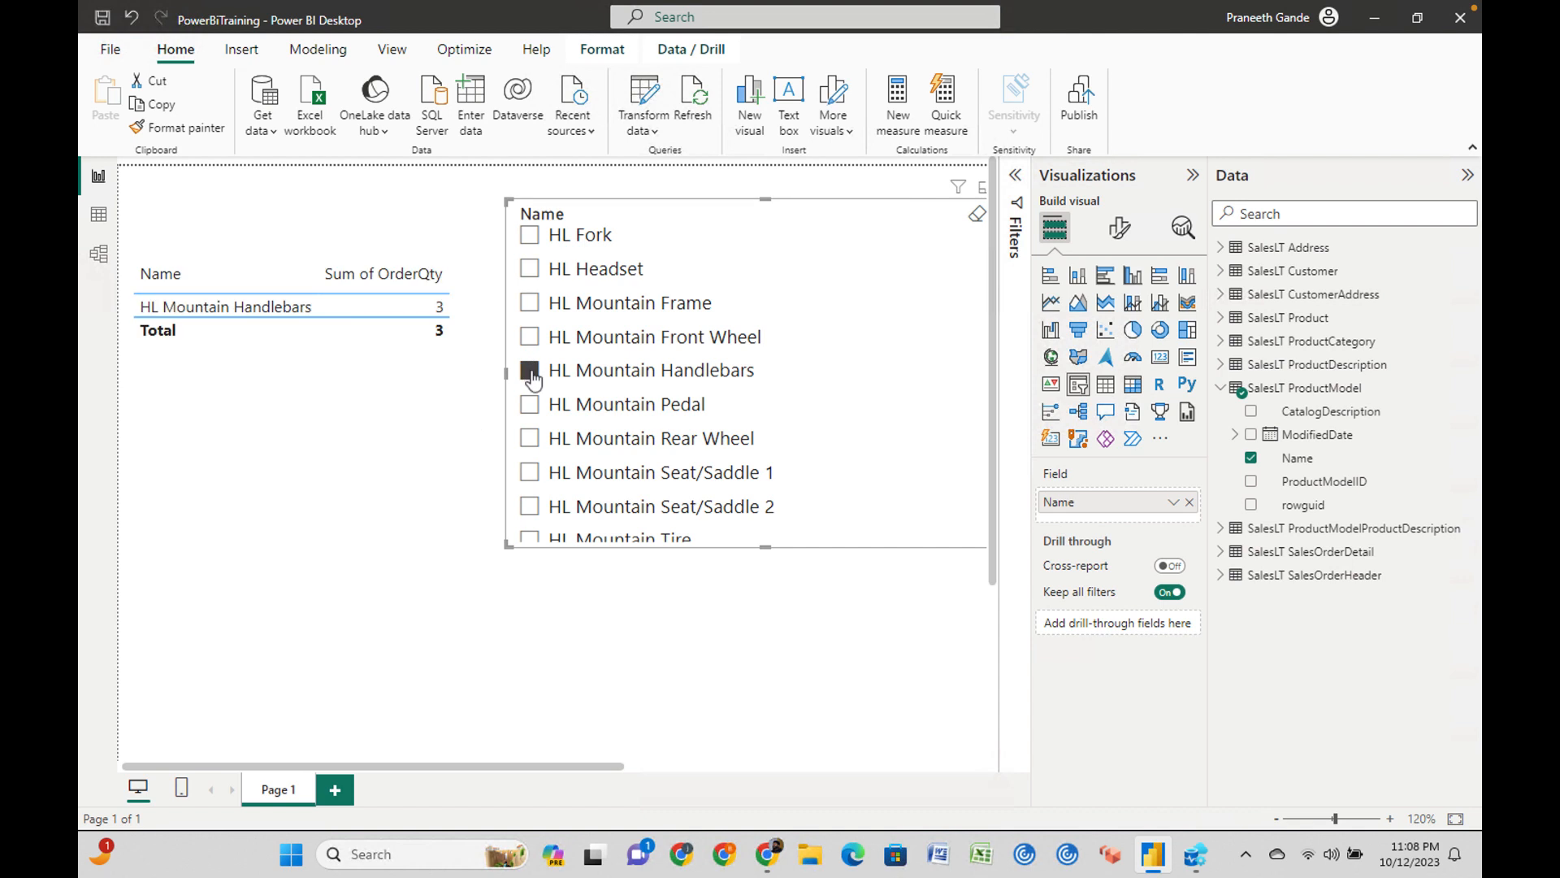
click(529, 268)
click(529, 302)
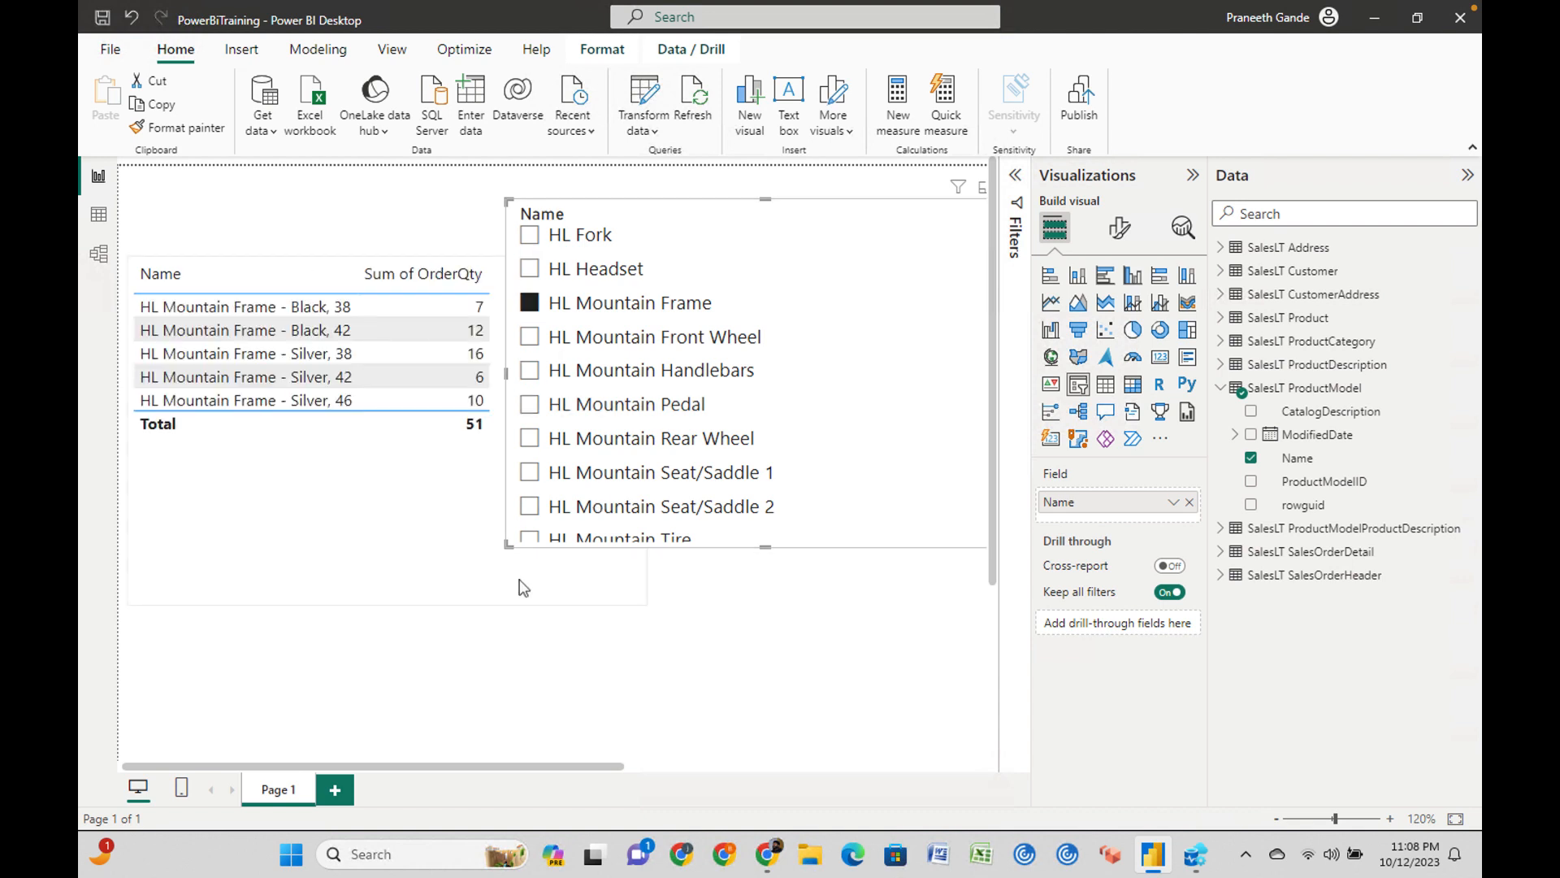
drag(549, 540, 615, 532)
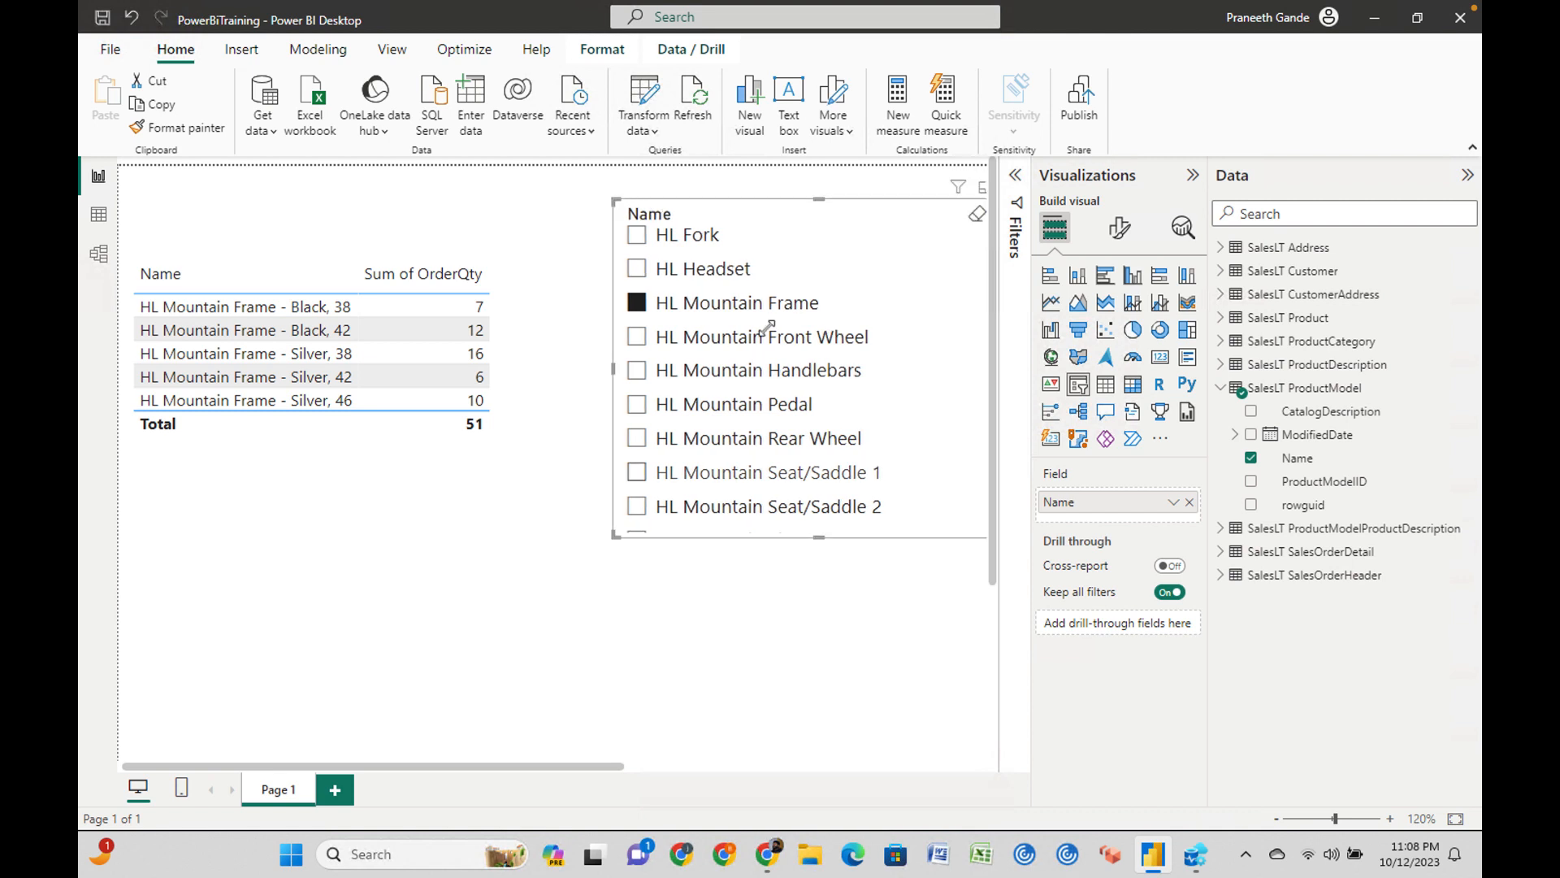
click(1195, 853)
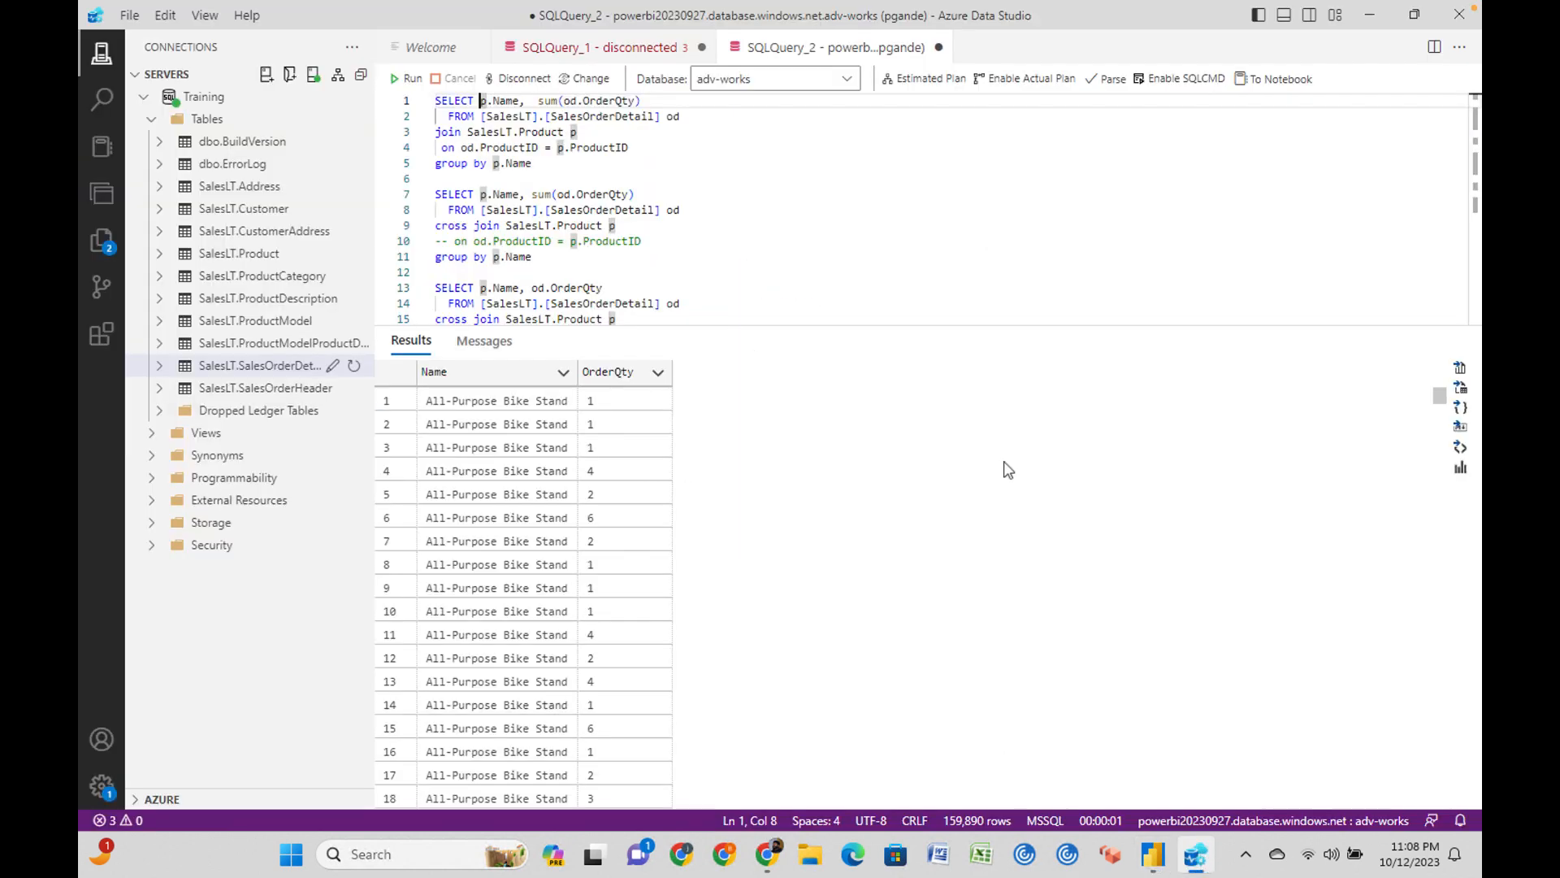
Start a new line 'where product model' below the cross join, then return to Power BI.
click(694, 249)
scroll(697, 251, down, 1)
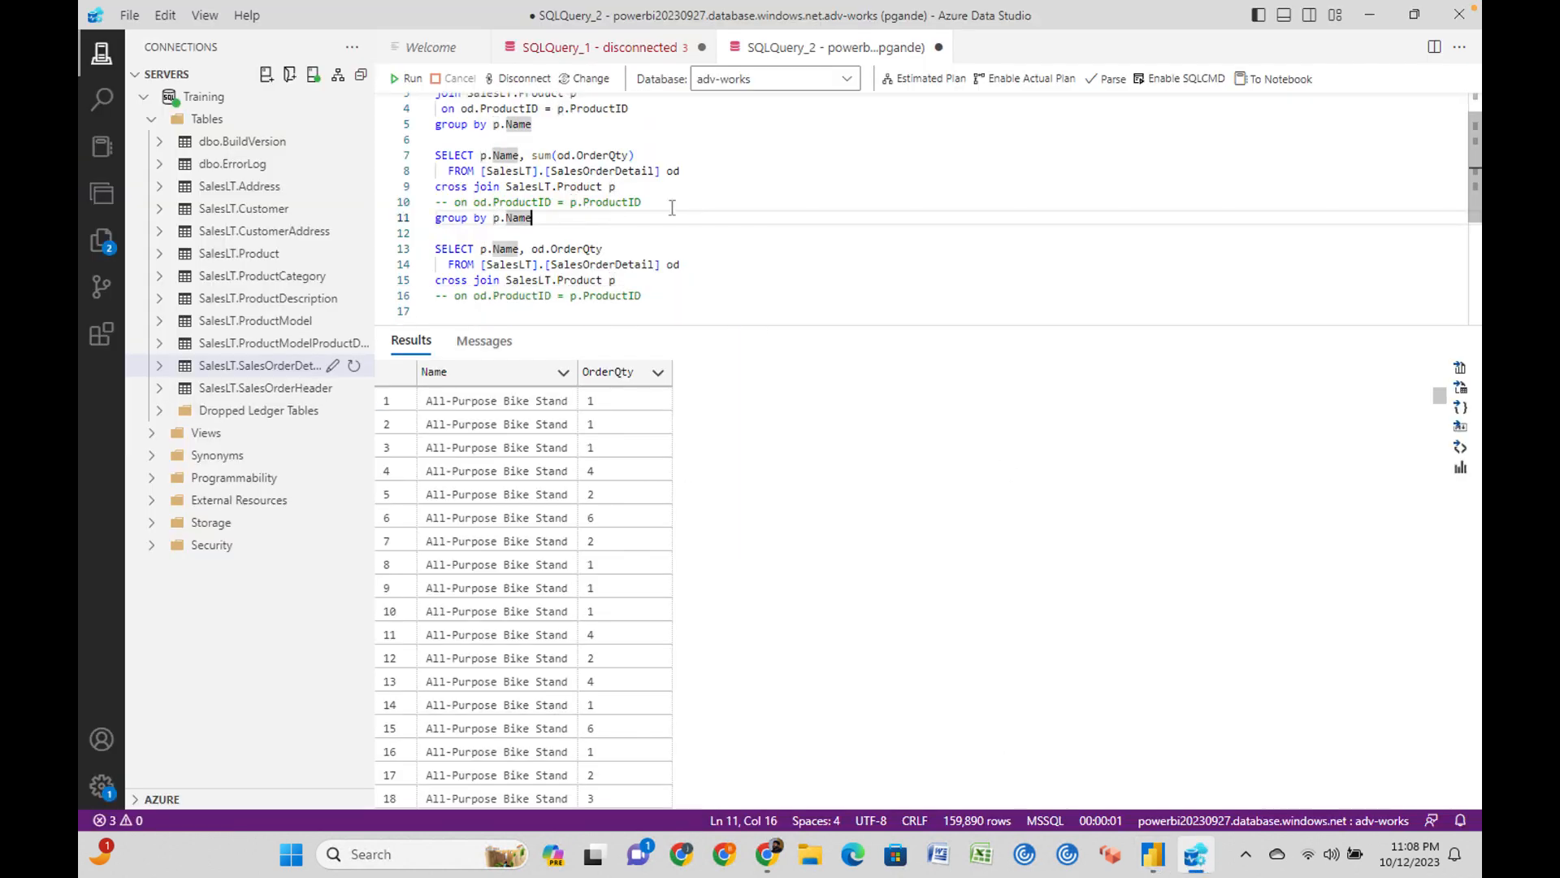
click(685, 277)
key(Return)
text(where )
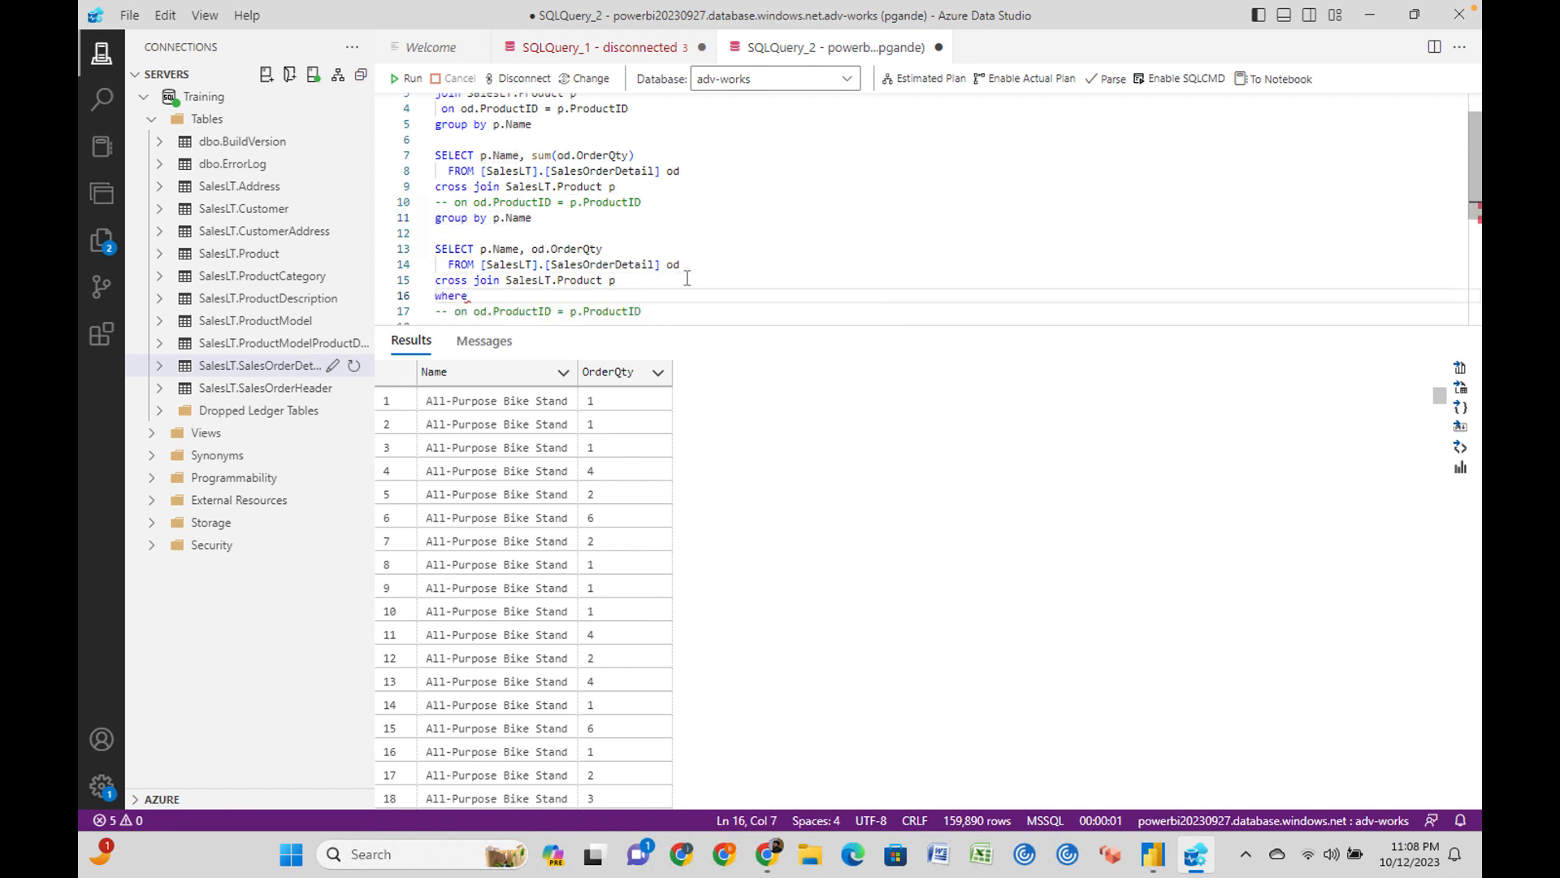
text(product)
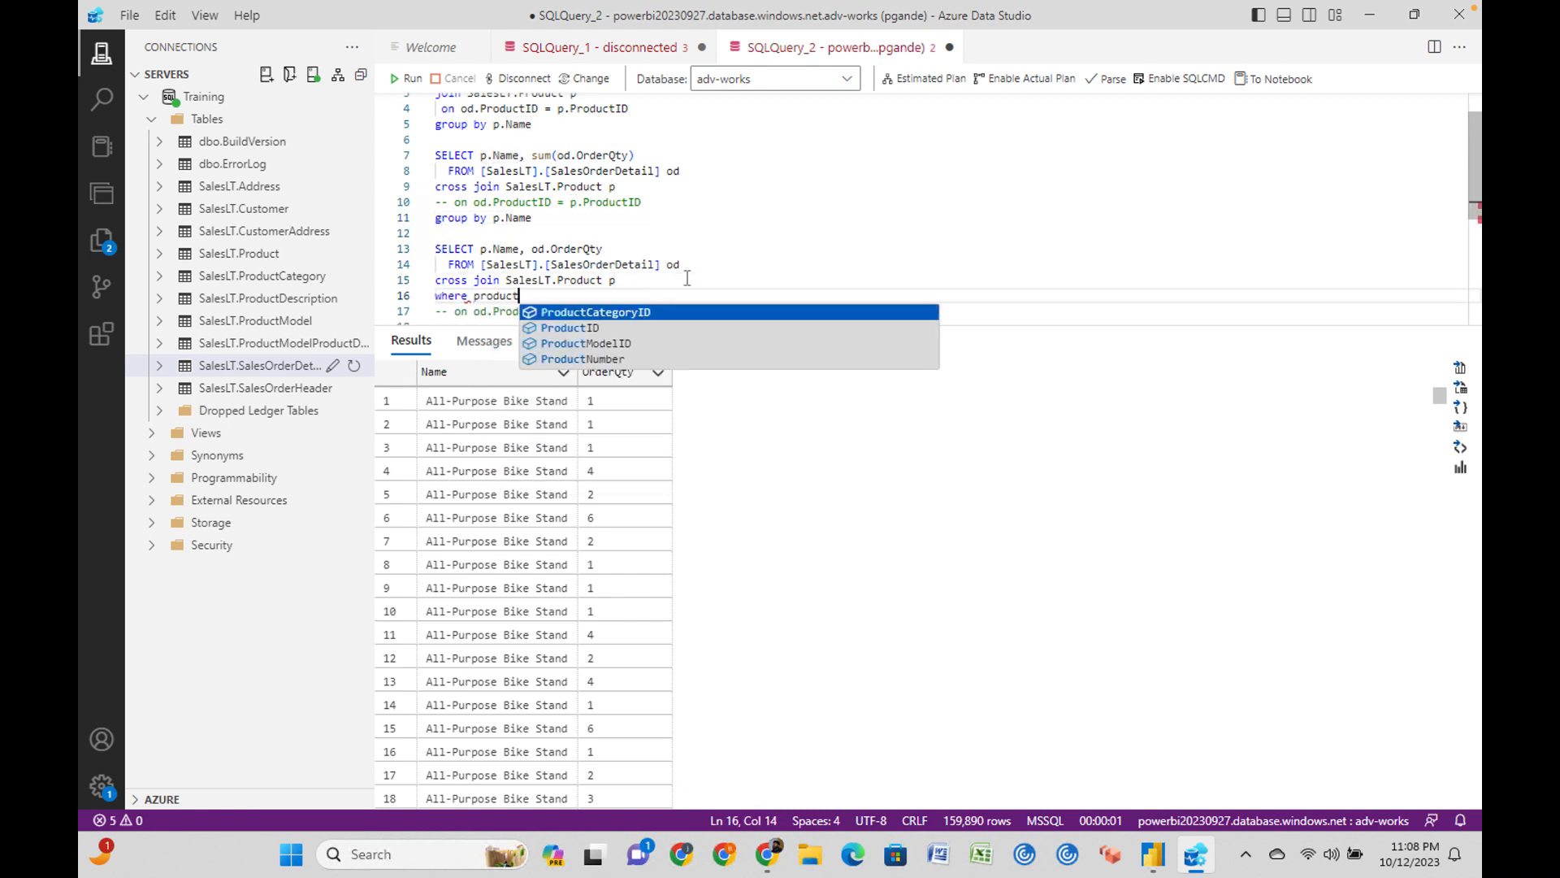
text( model =)
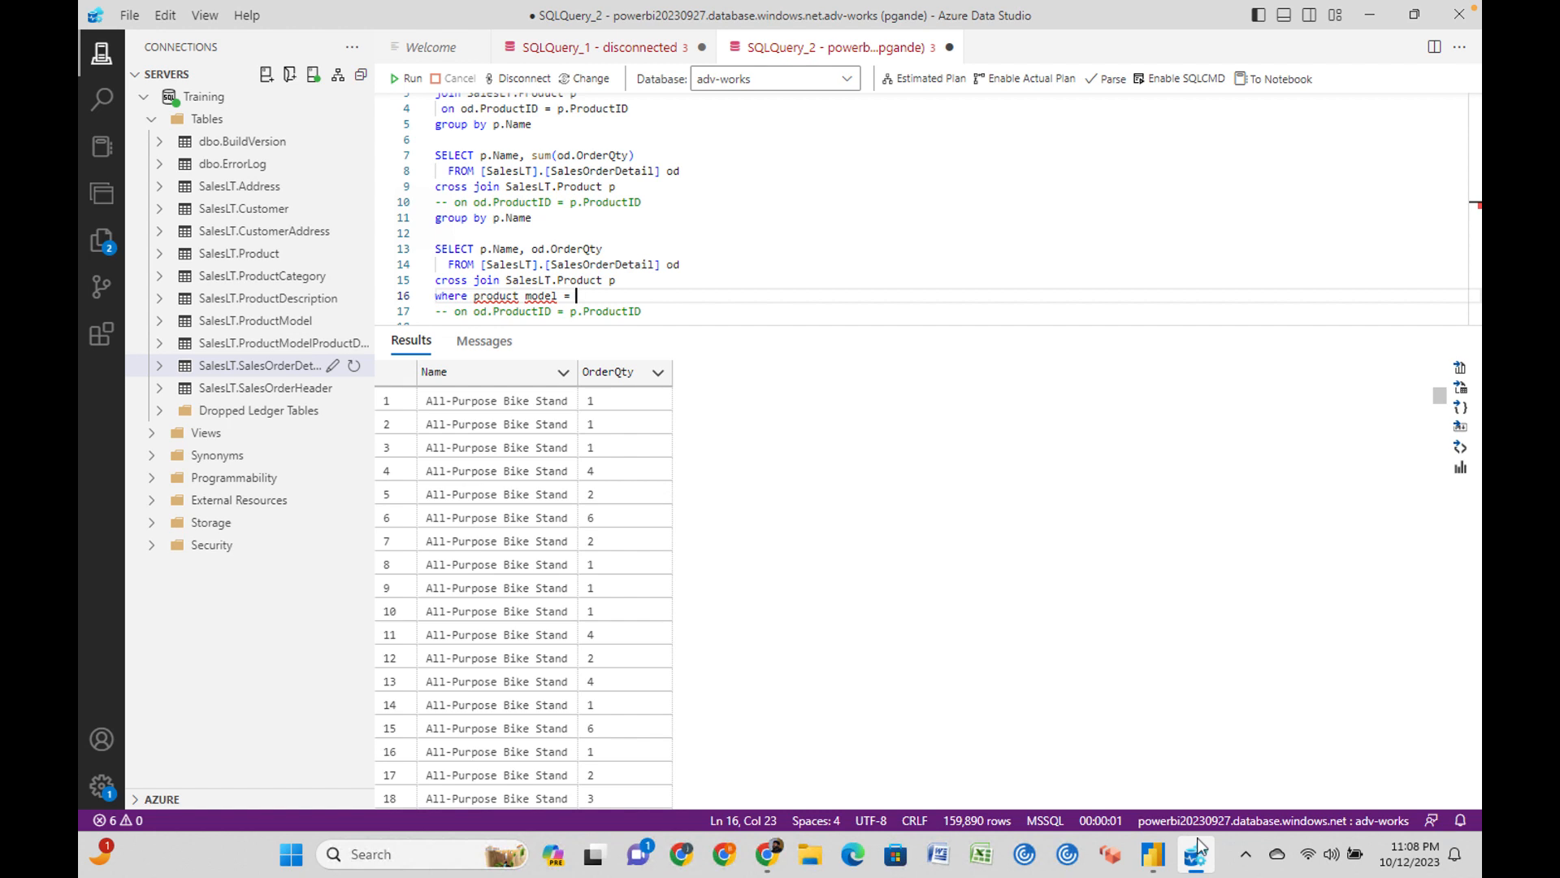
click(1159, 865)
Try HL Mountain Handlebars, HL Mountain Pedal, HL Mountain Seat/Saddle 1 and HL Fork in the slicer, then clear it.
click(637, 370)
click(636, 404)
click(637, 472)
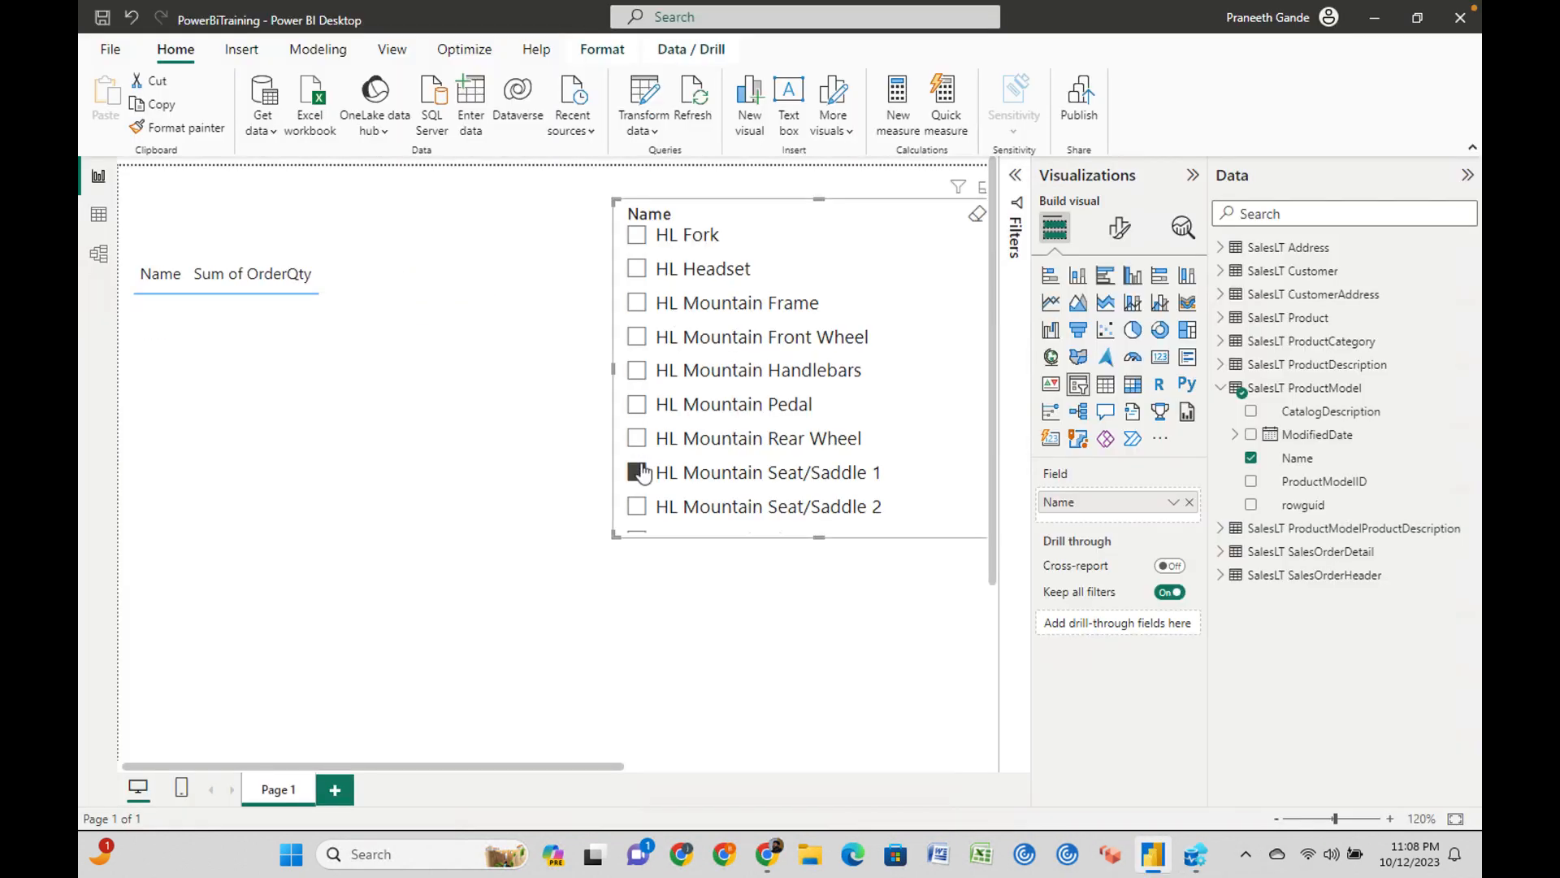
click(637, 235)
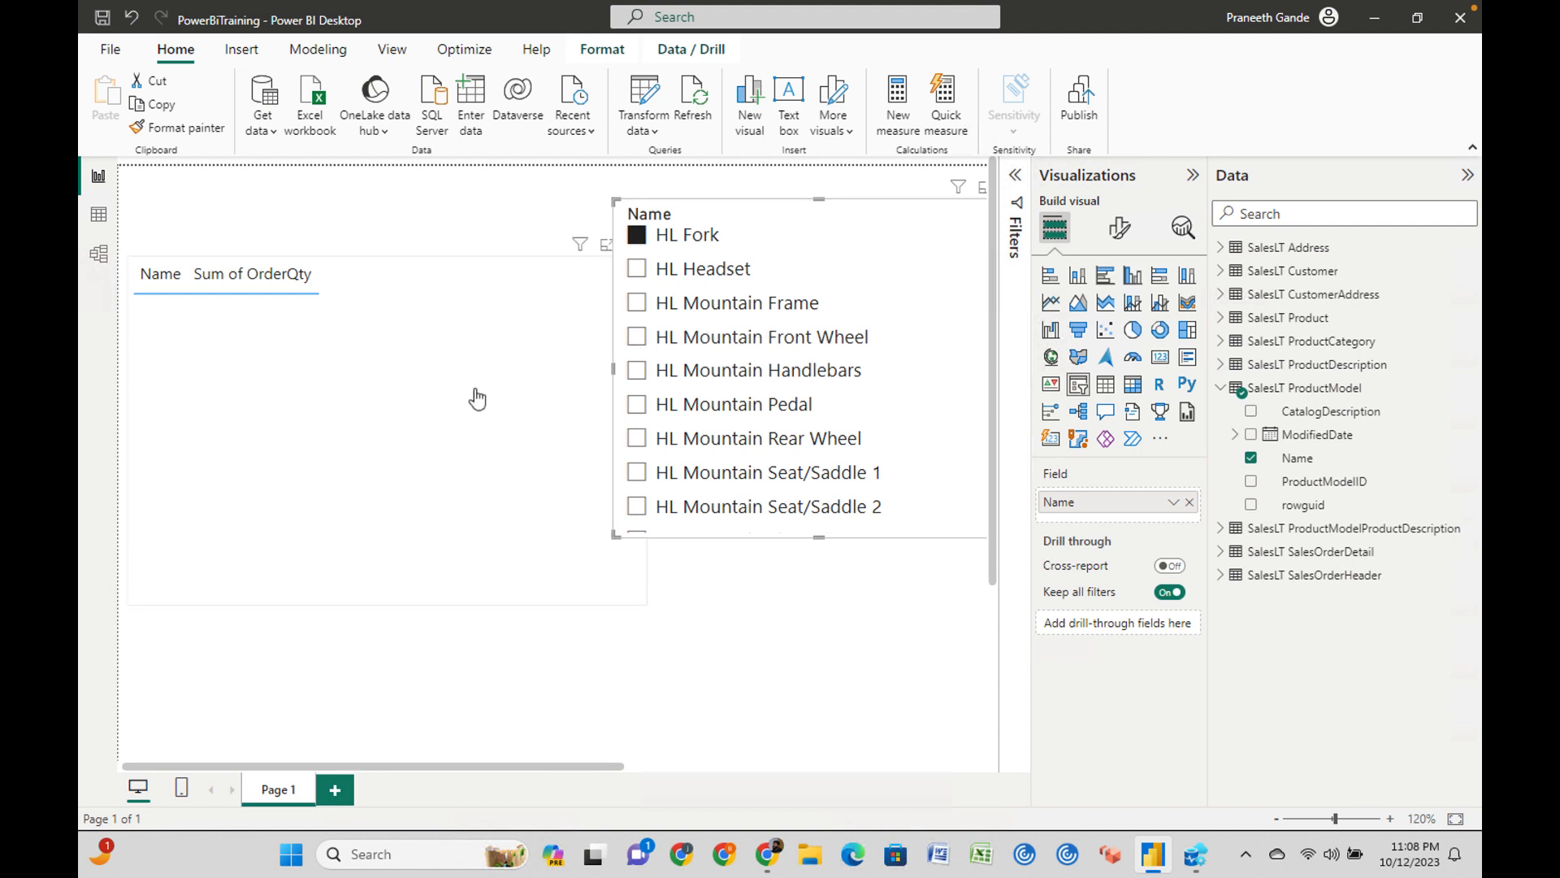
scroll(735, 382, up, 5)
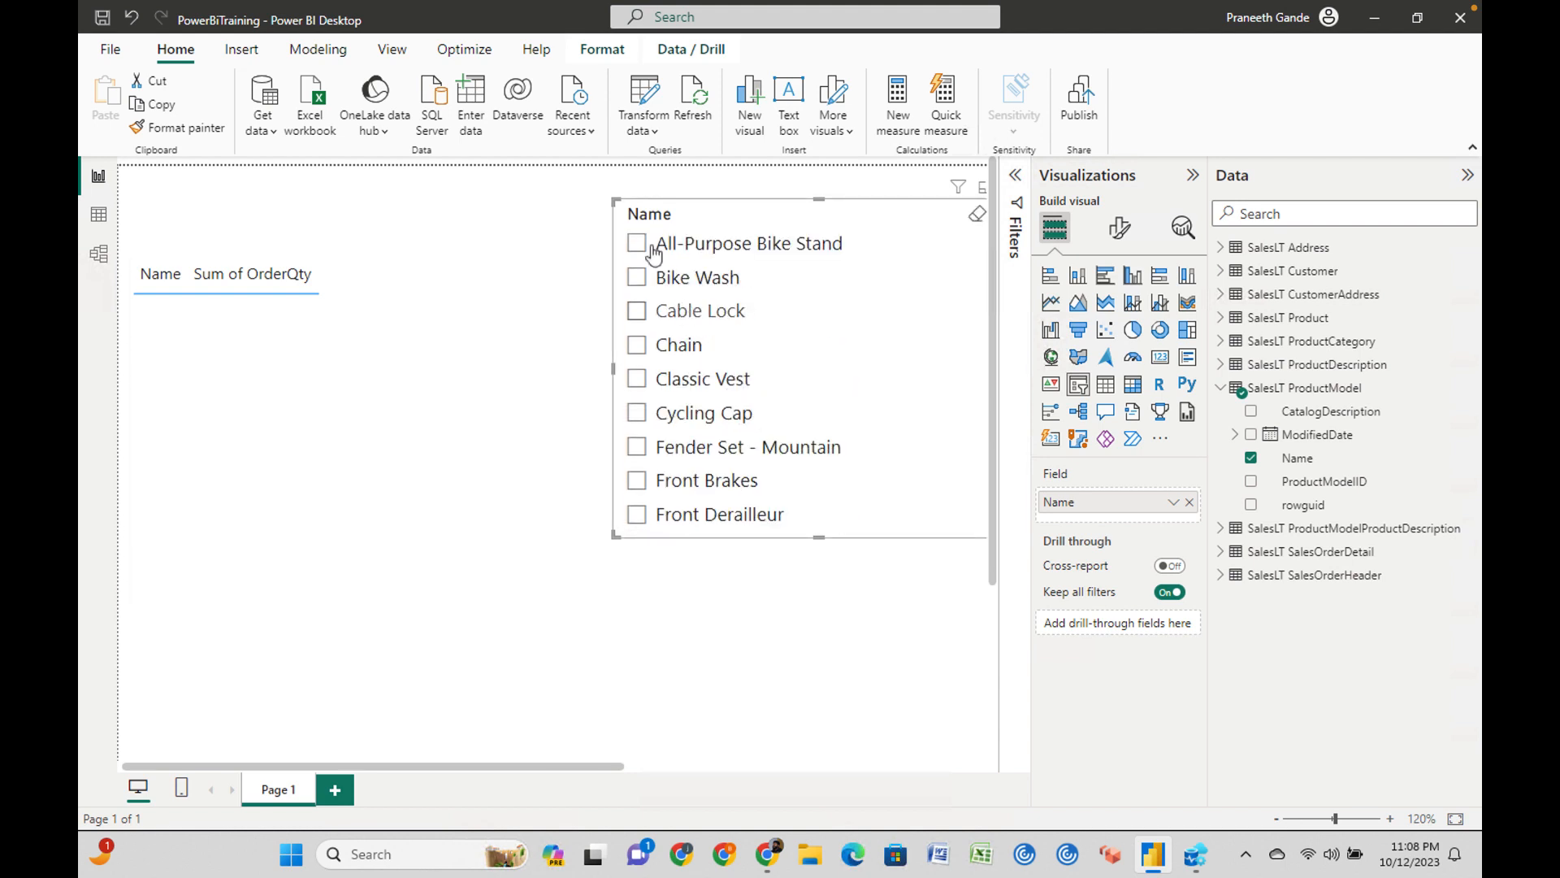
click(638, 244)
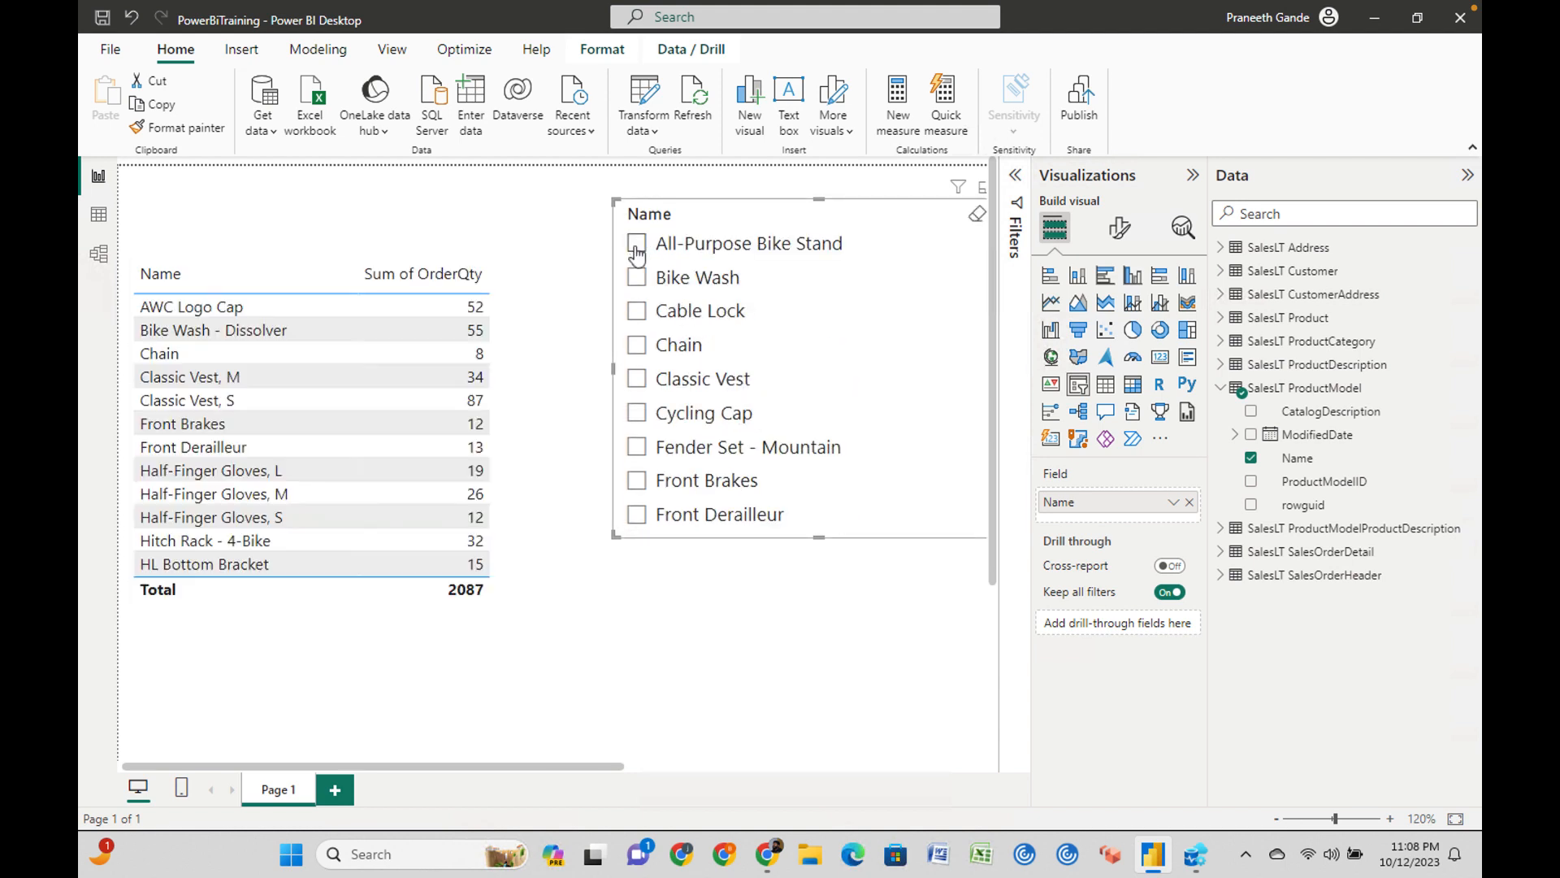
scroll(732, 427, down, 15)
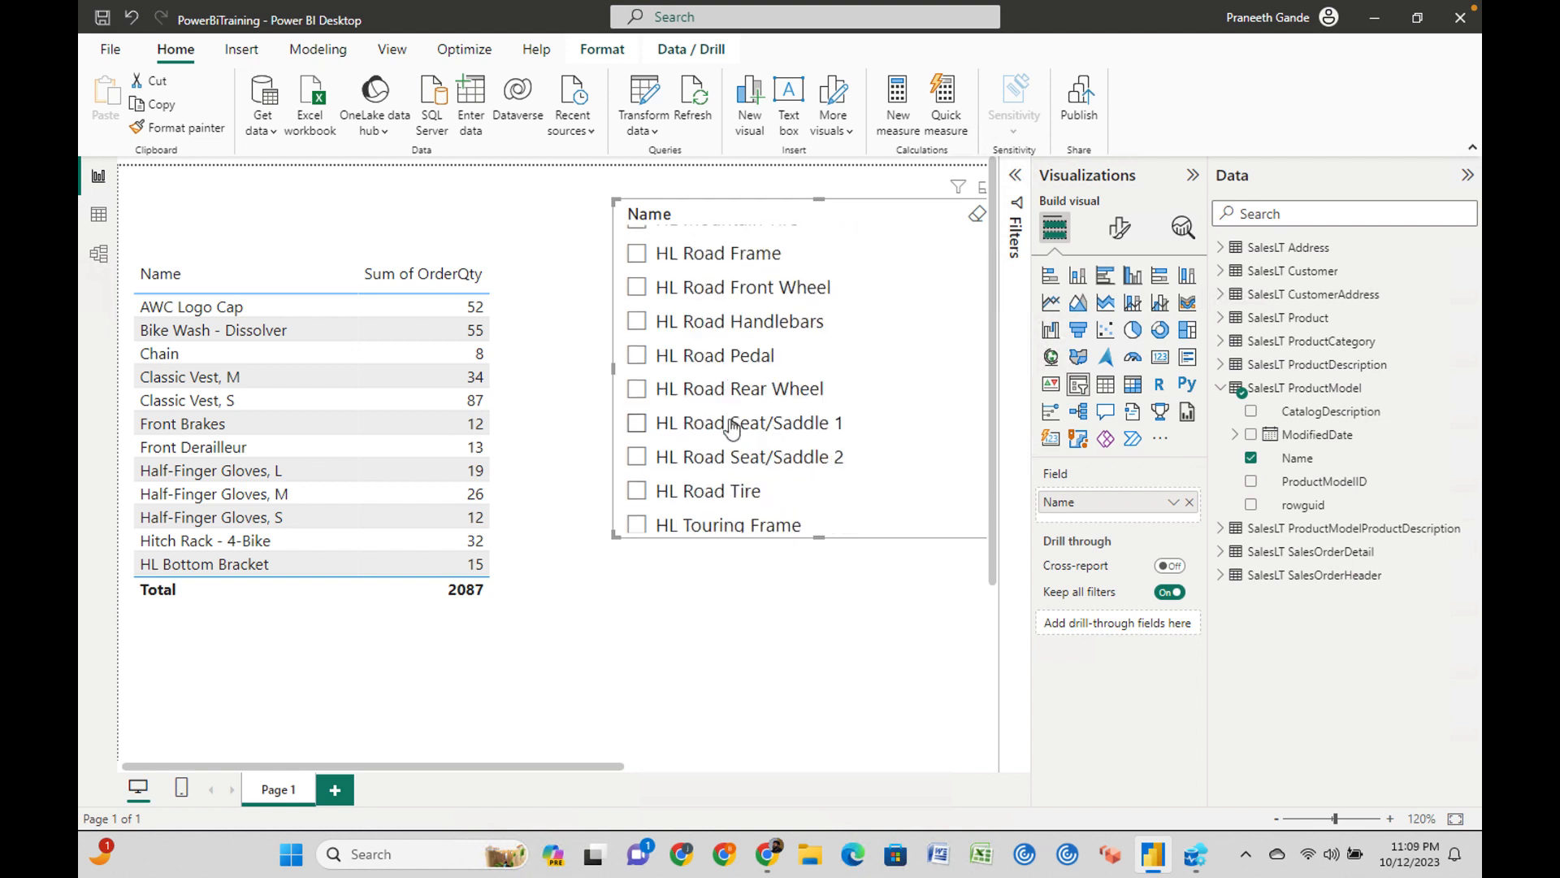
scroll(731, 427, up, 15)
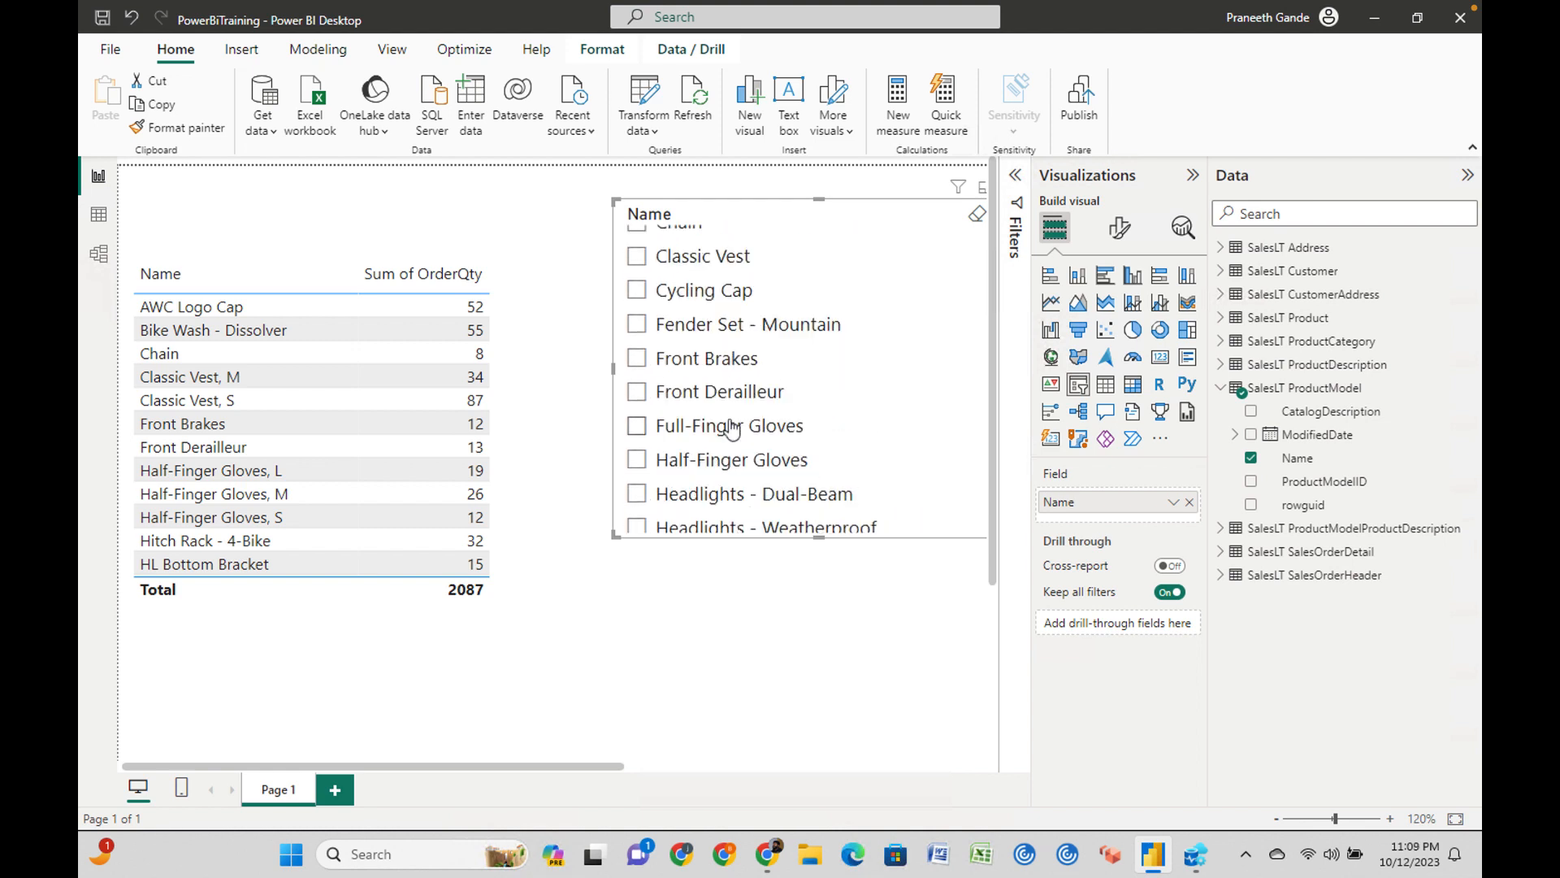
Narrow the product table beside the slicer and check that Cycling Cap filters it.
click(885, 593)
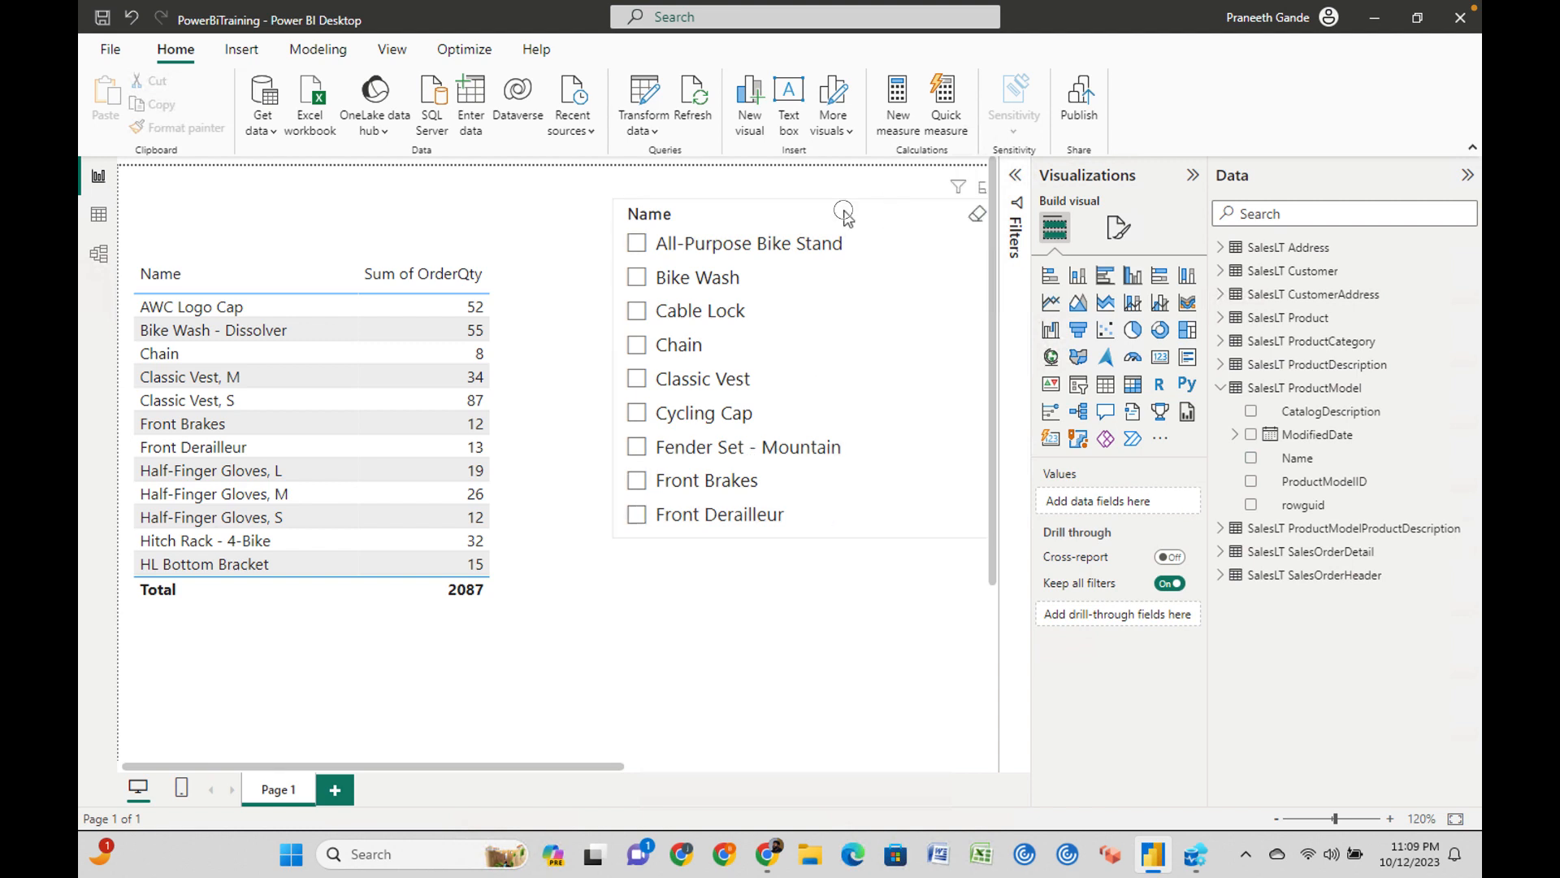
click(886, 215)
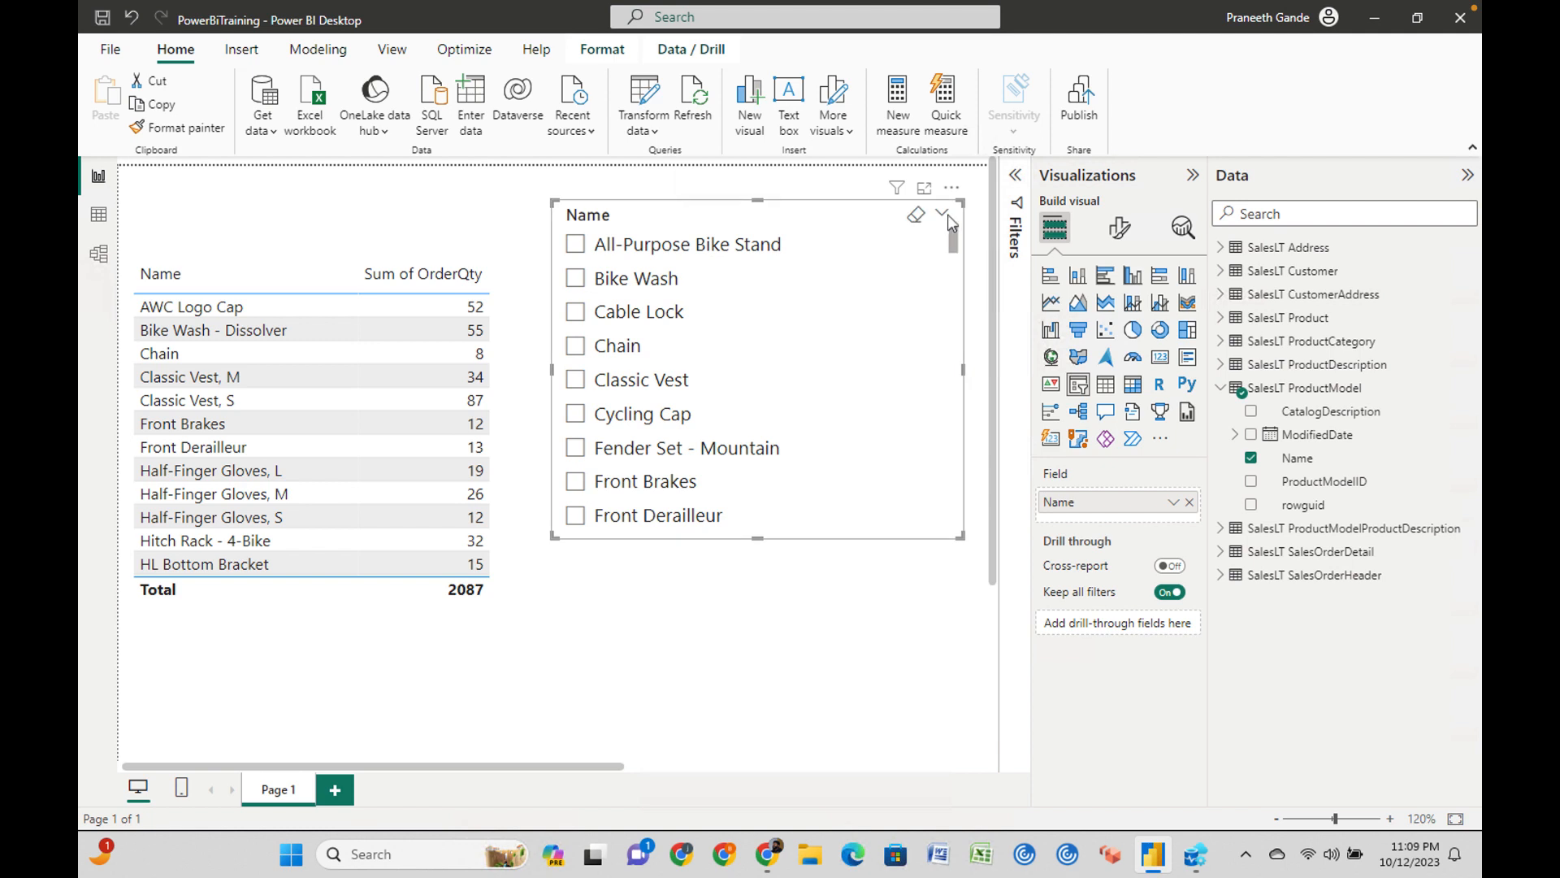
click(950, 191)
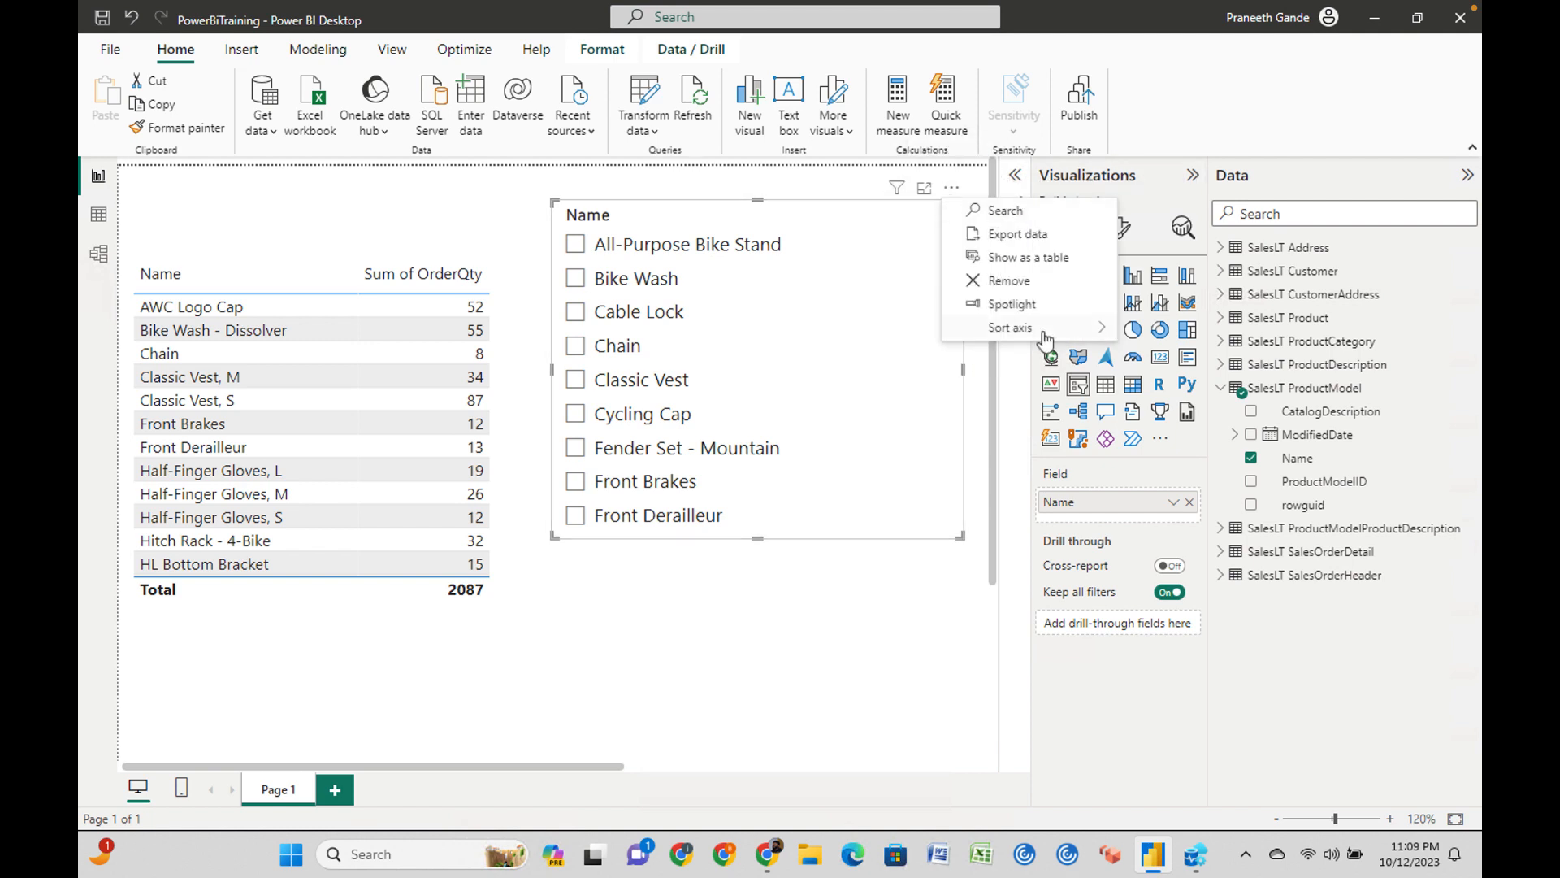
mouse_move(1042, 330)
click(869, 314)
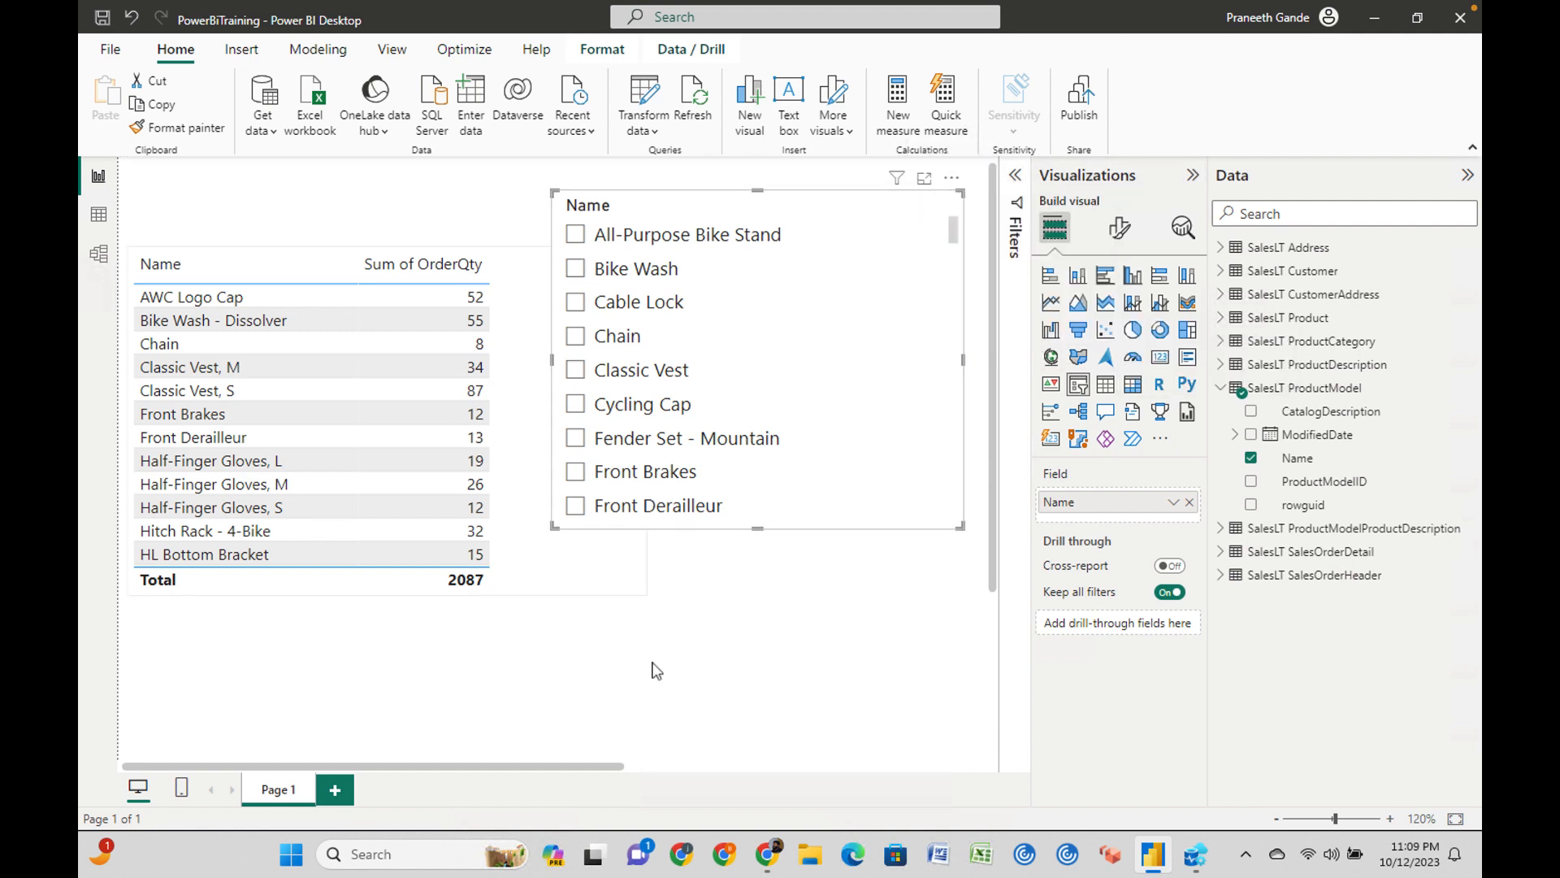
click(601, 579)
drag(642, 593, 521, 601)
click(821, 413)
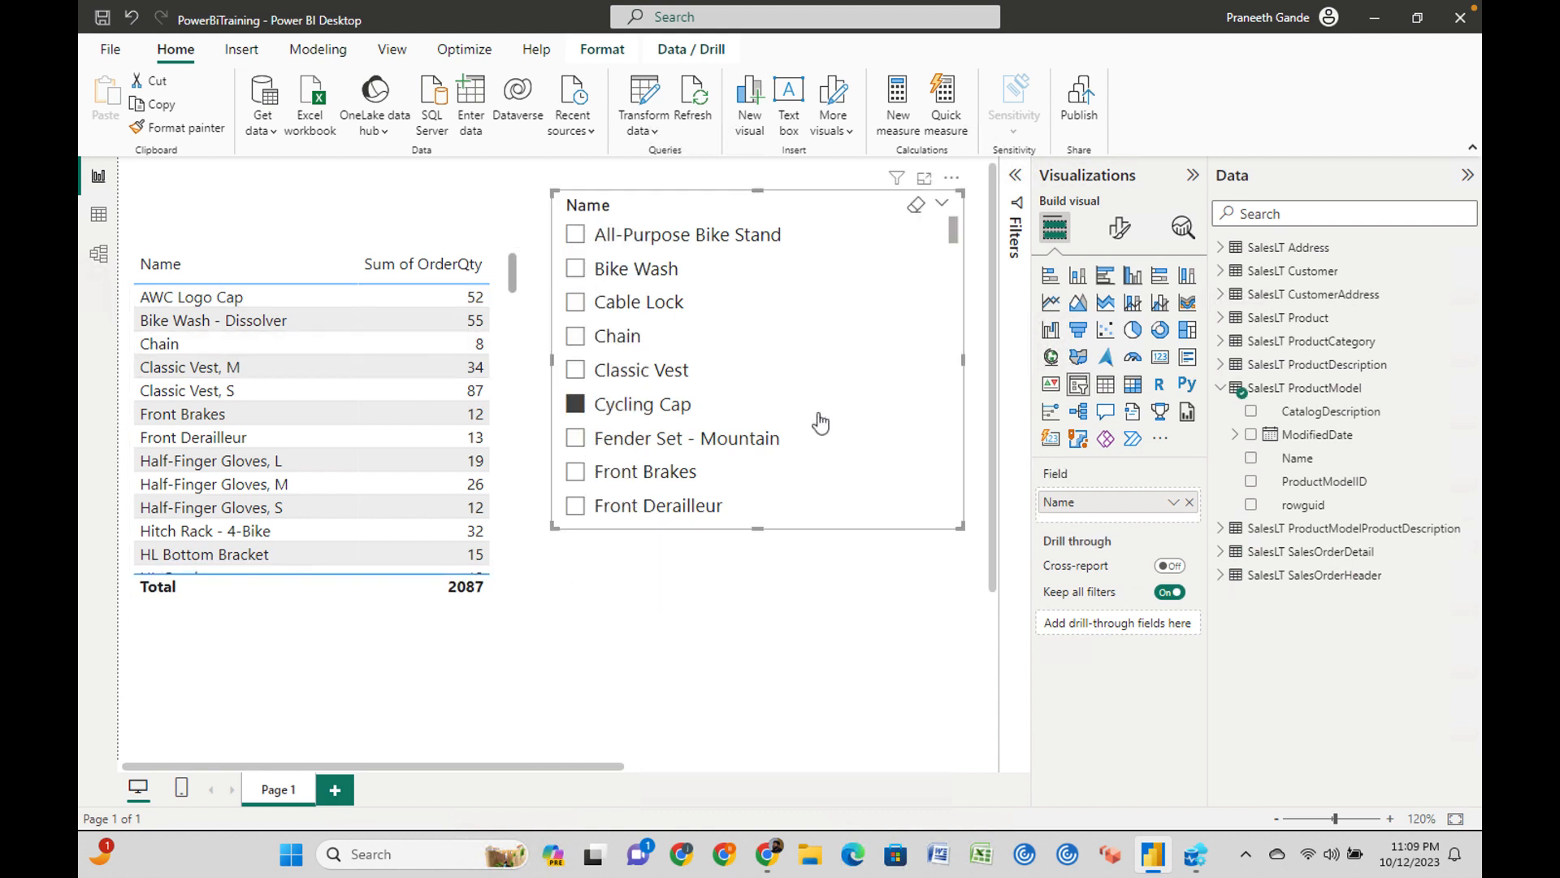
click(577, 404)
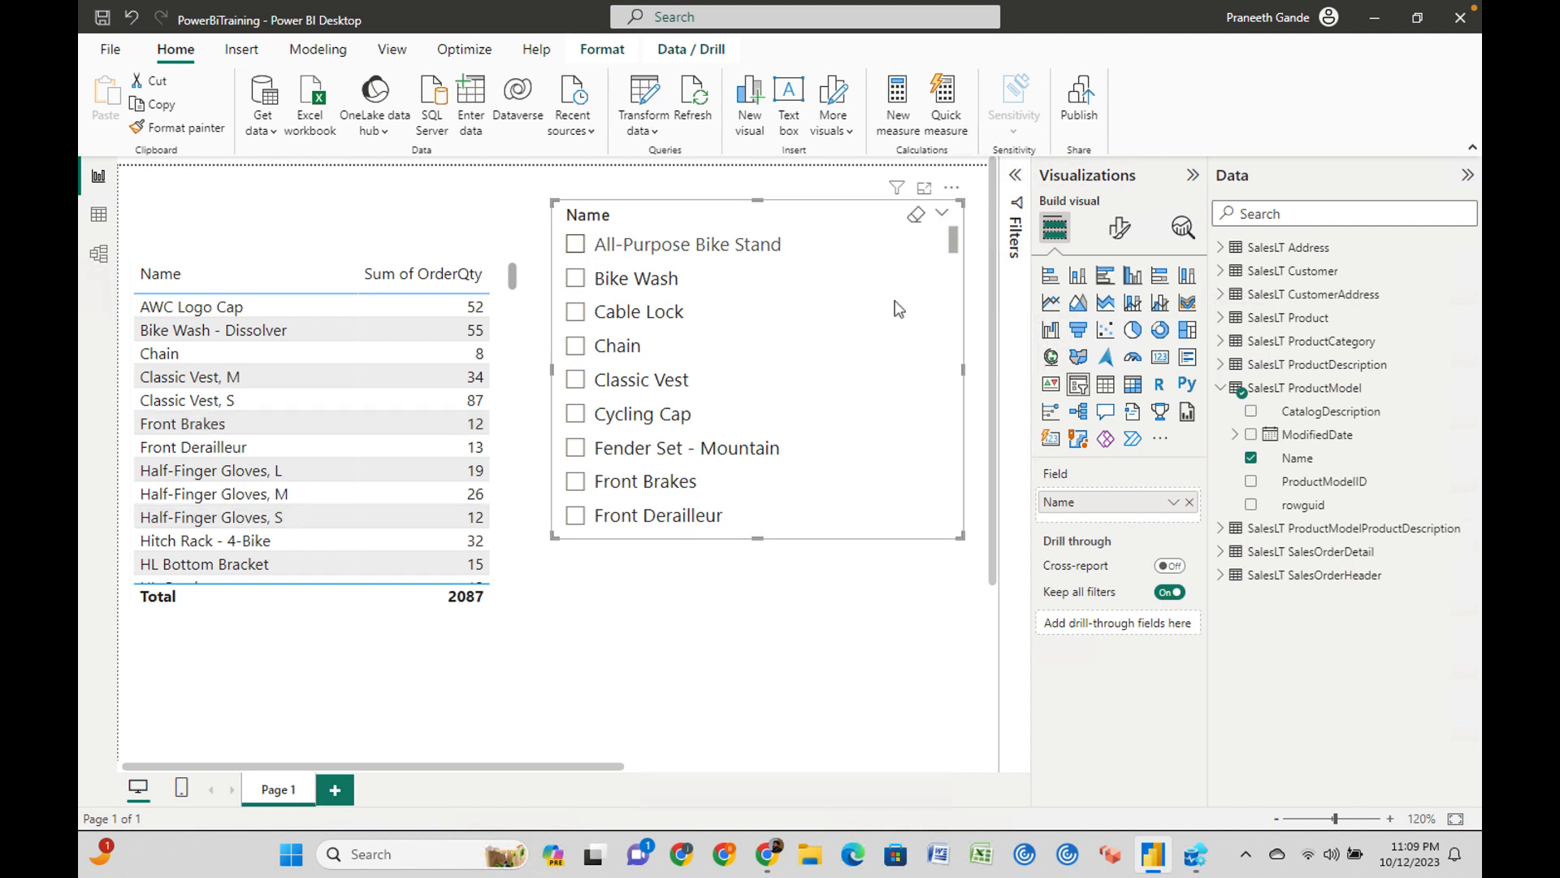
Remove the model Name slicer and place a new empty table visual at the top right.
click(950, 192)
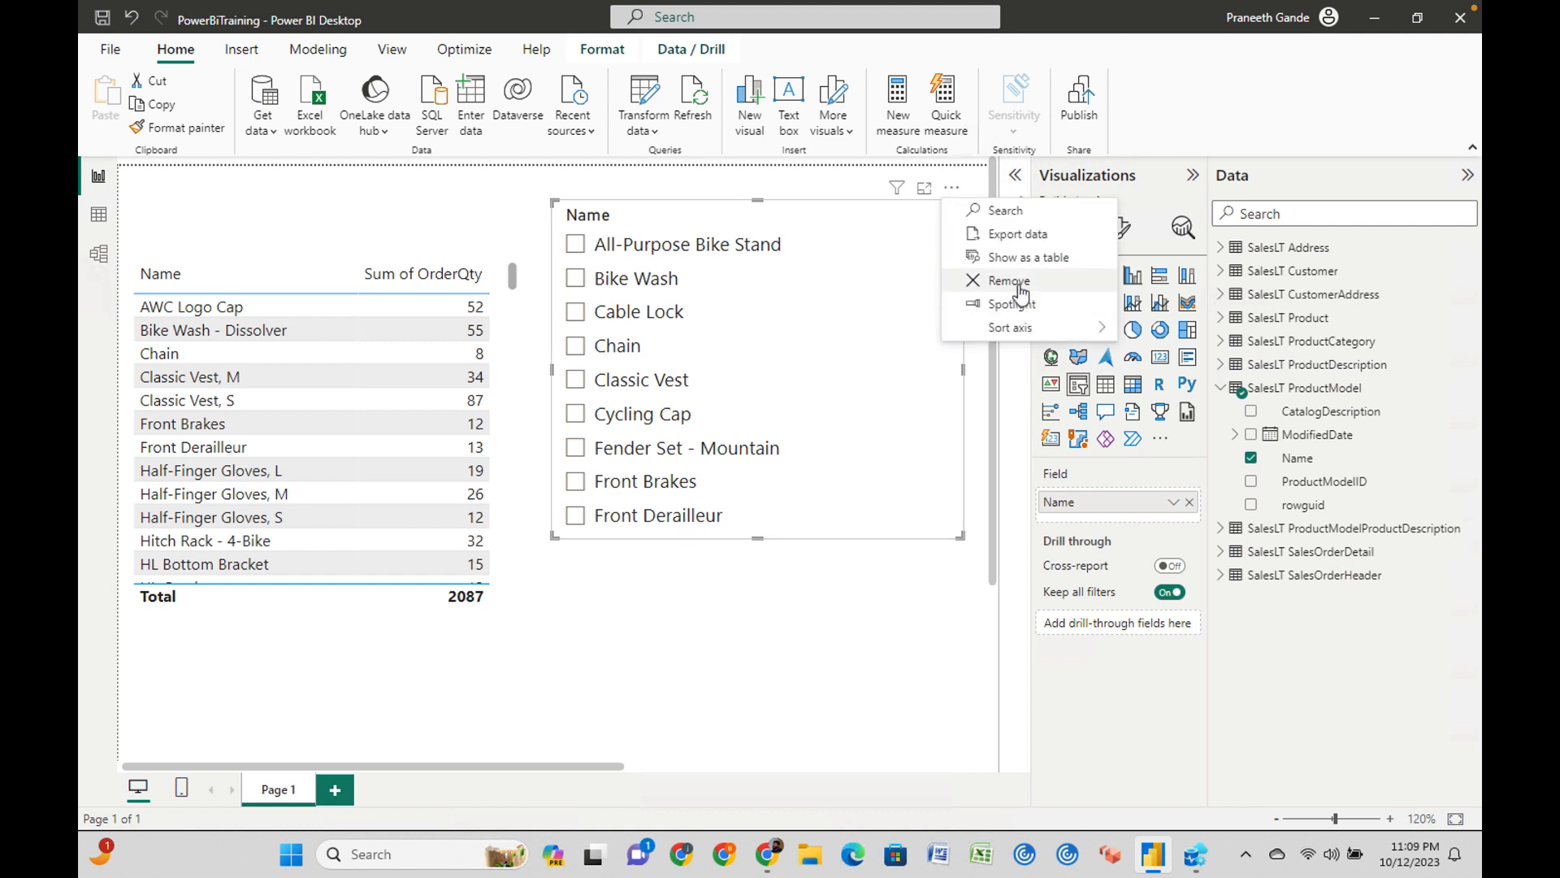
click(1010, 281)
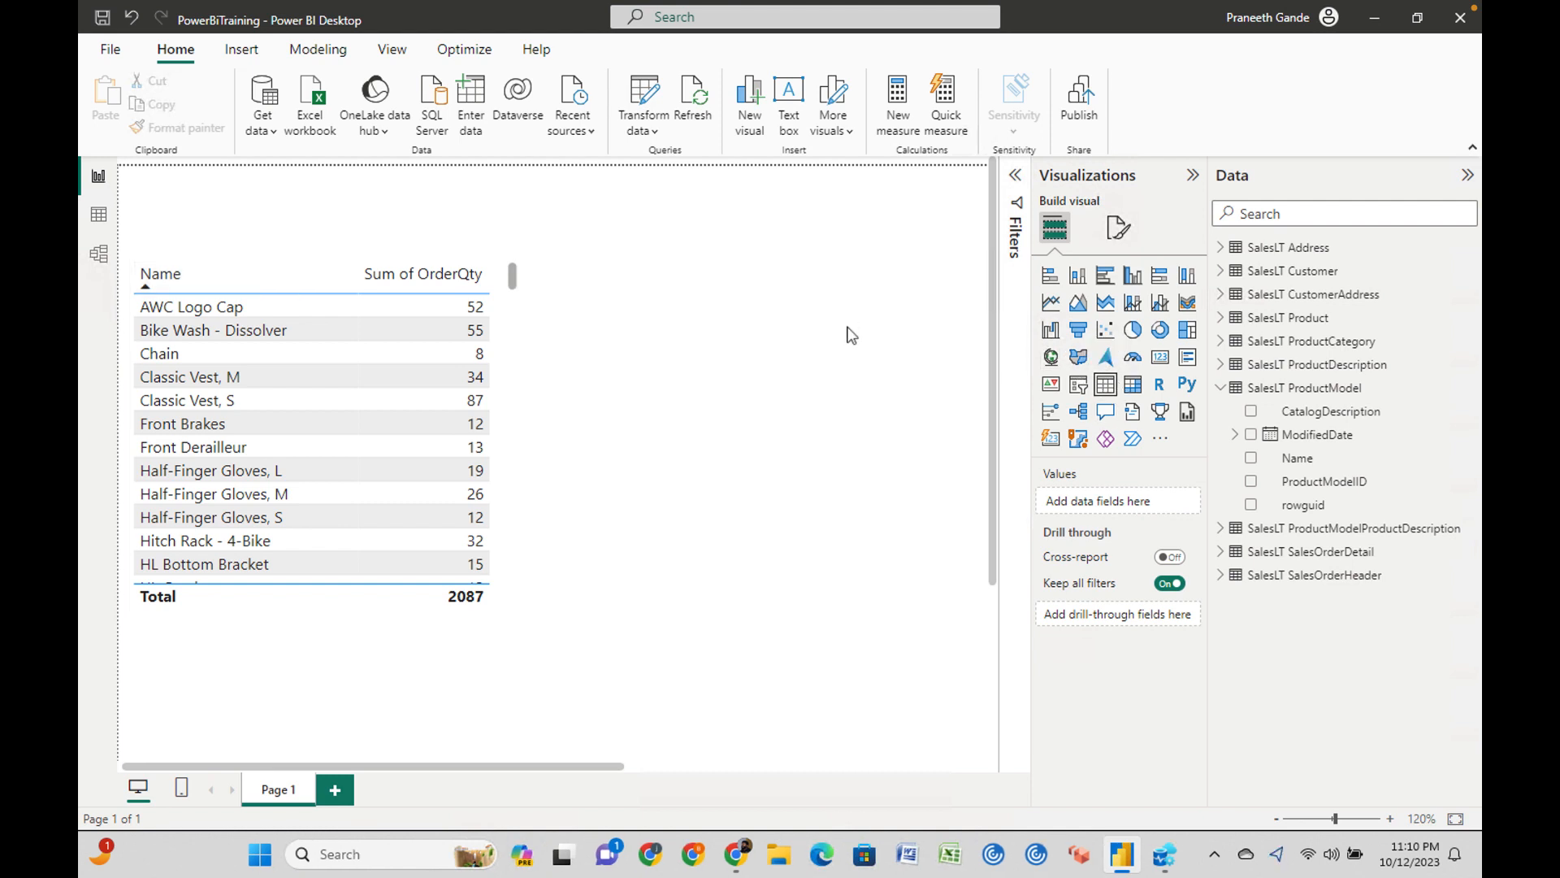
click(1103, 389)
drag(309, 418, 727, 248)
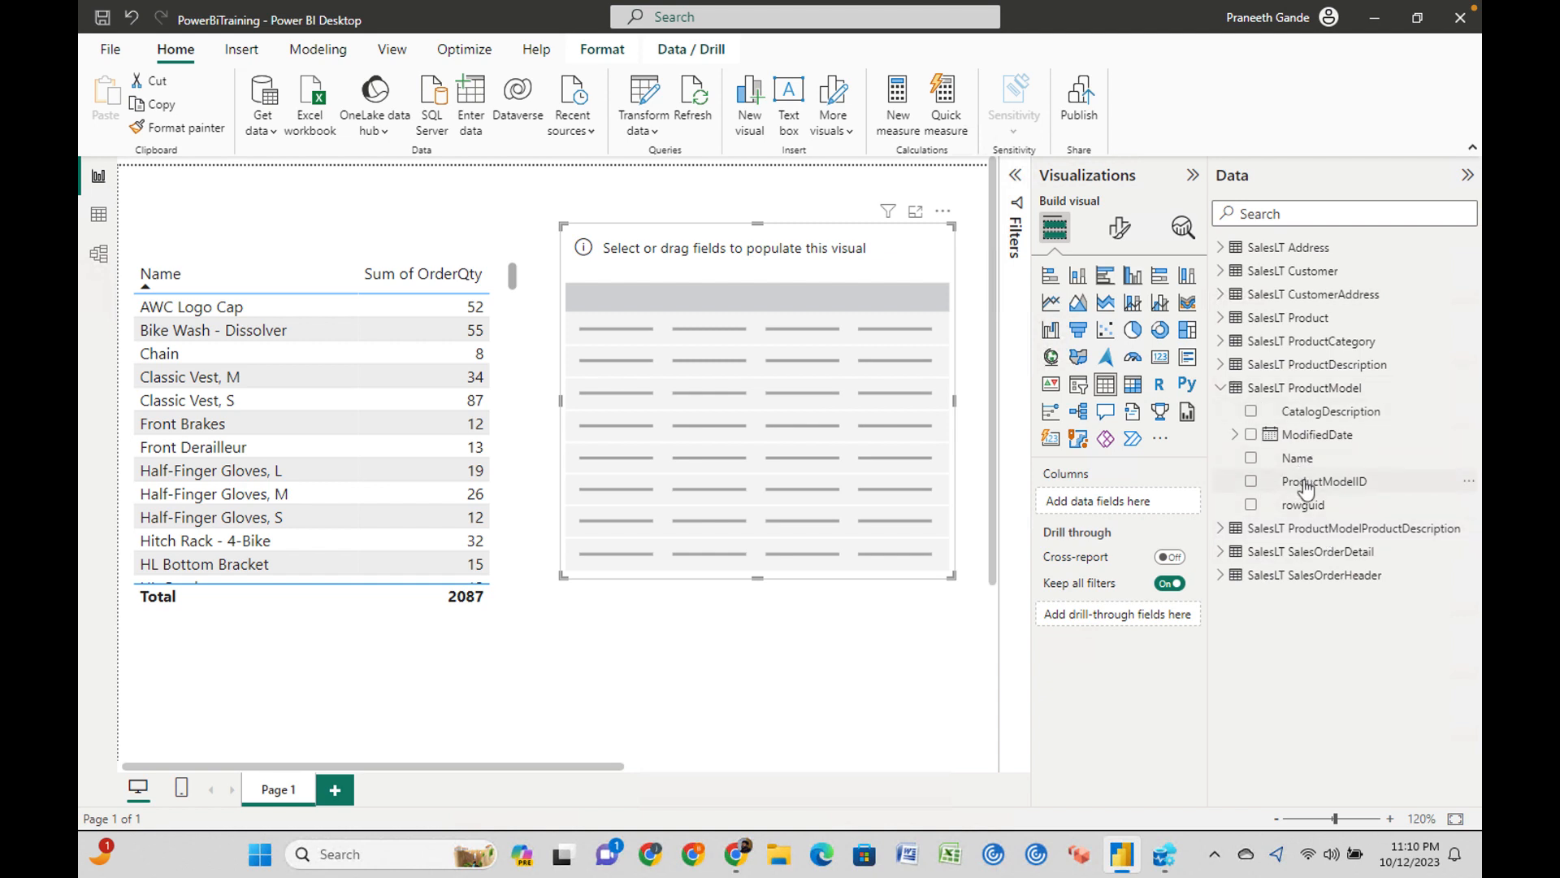
Add ProductModel Name as a column, then filter by Bike Wash, Cable Lock, Fender Set - Mountain and Full-Finger Gloves, clearing afterwards.
click(1275, 460)
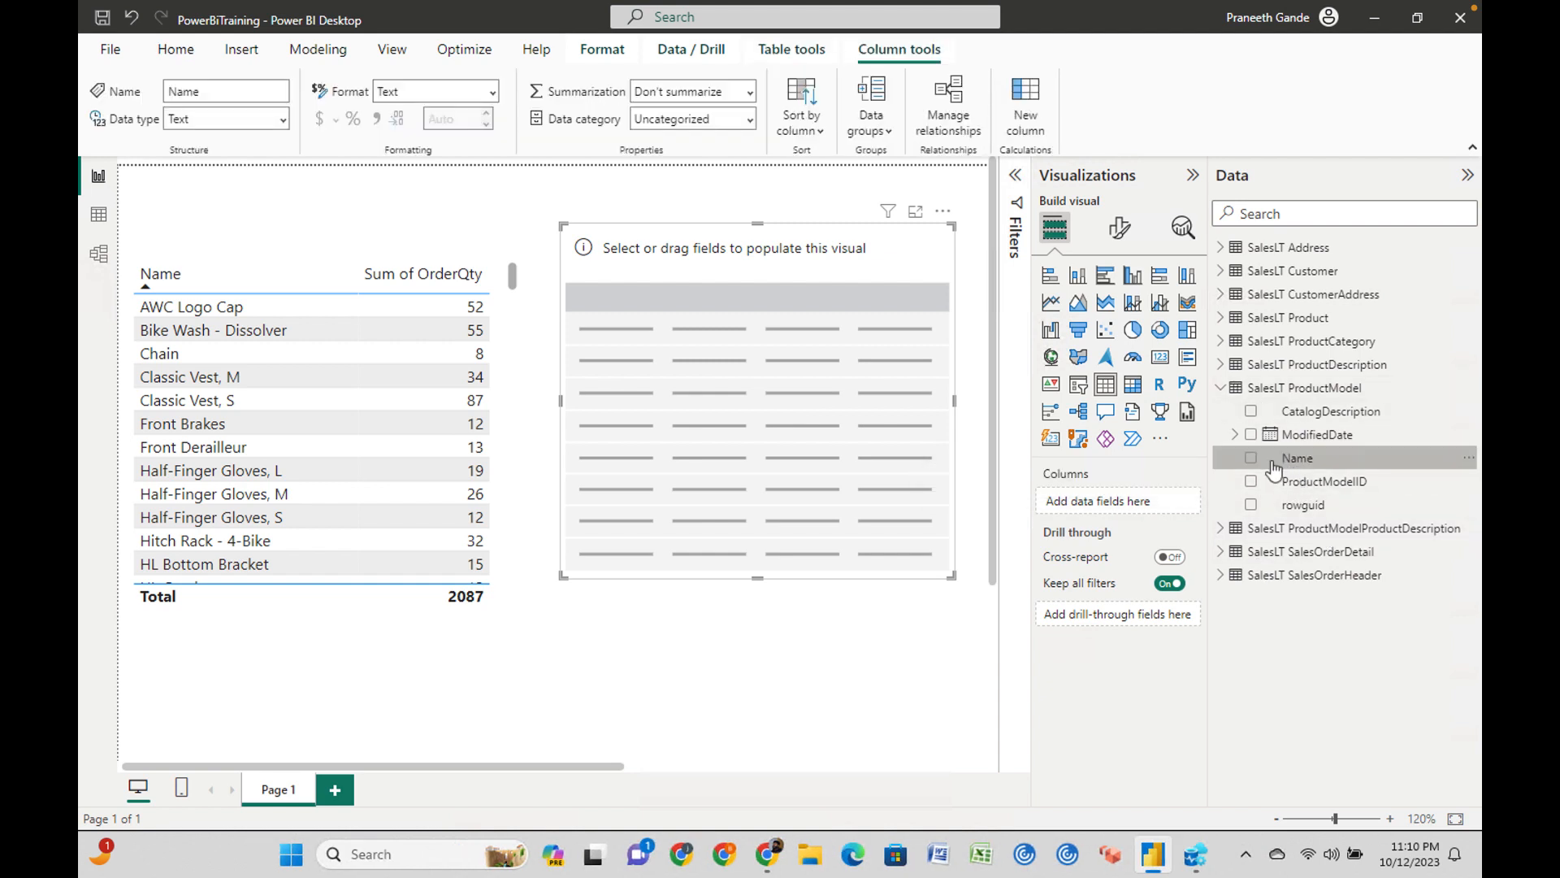
click(1253, 459)
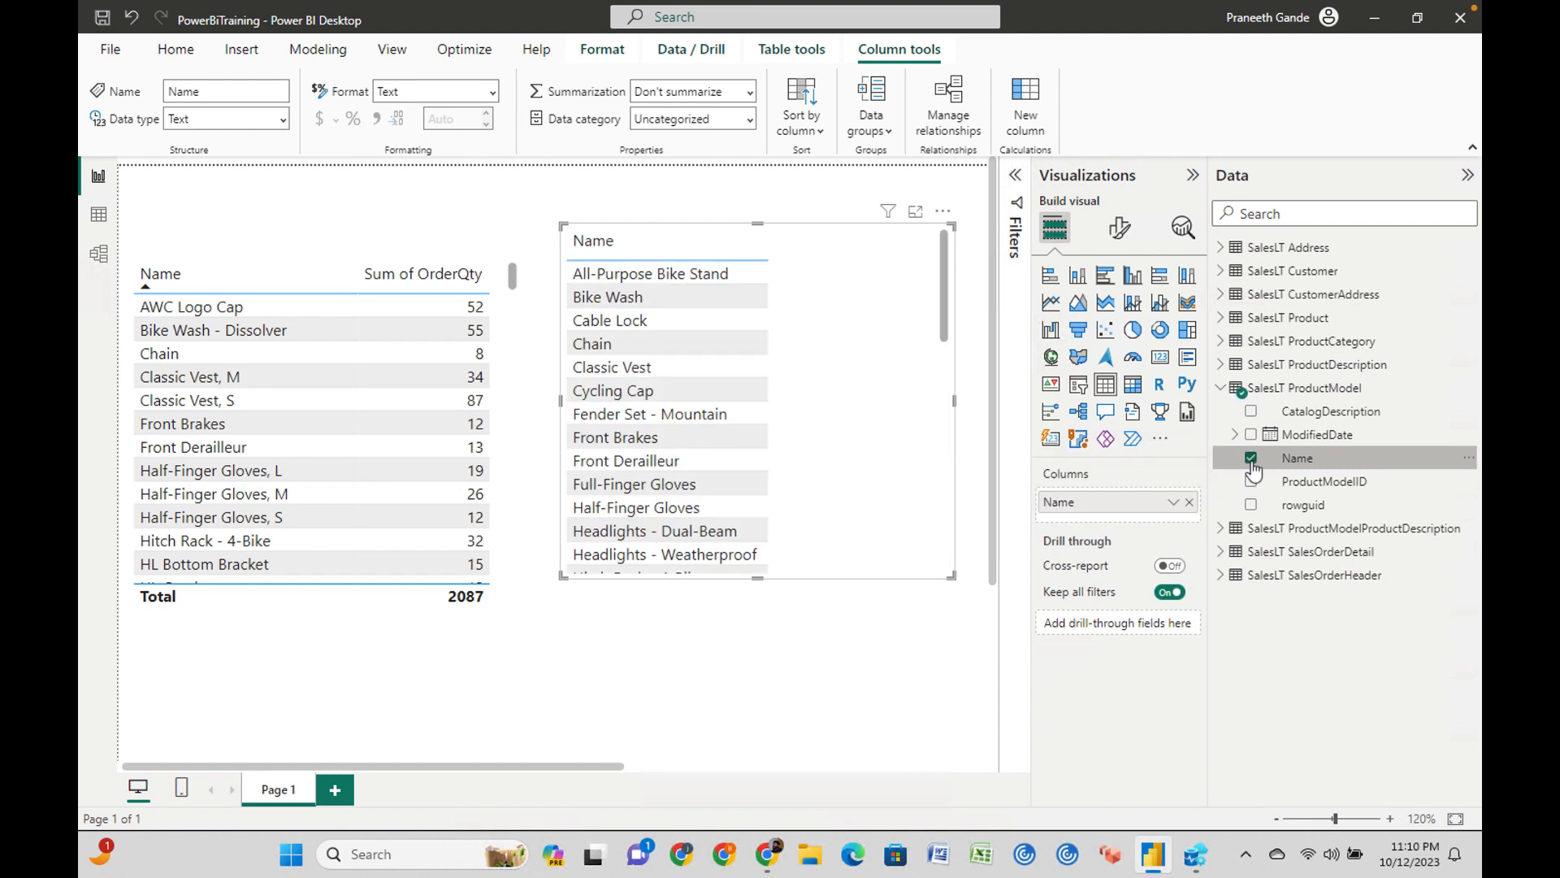
click(660, 299)
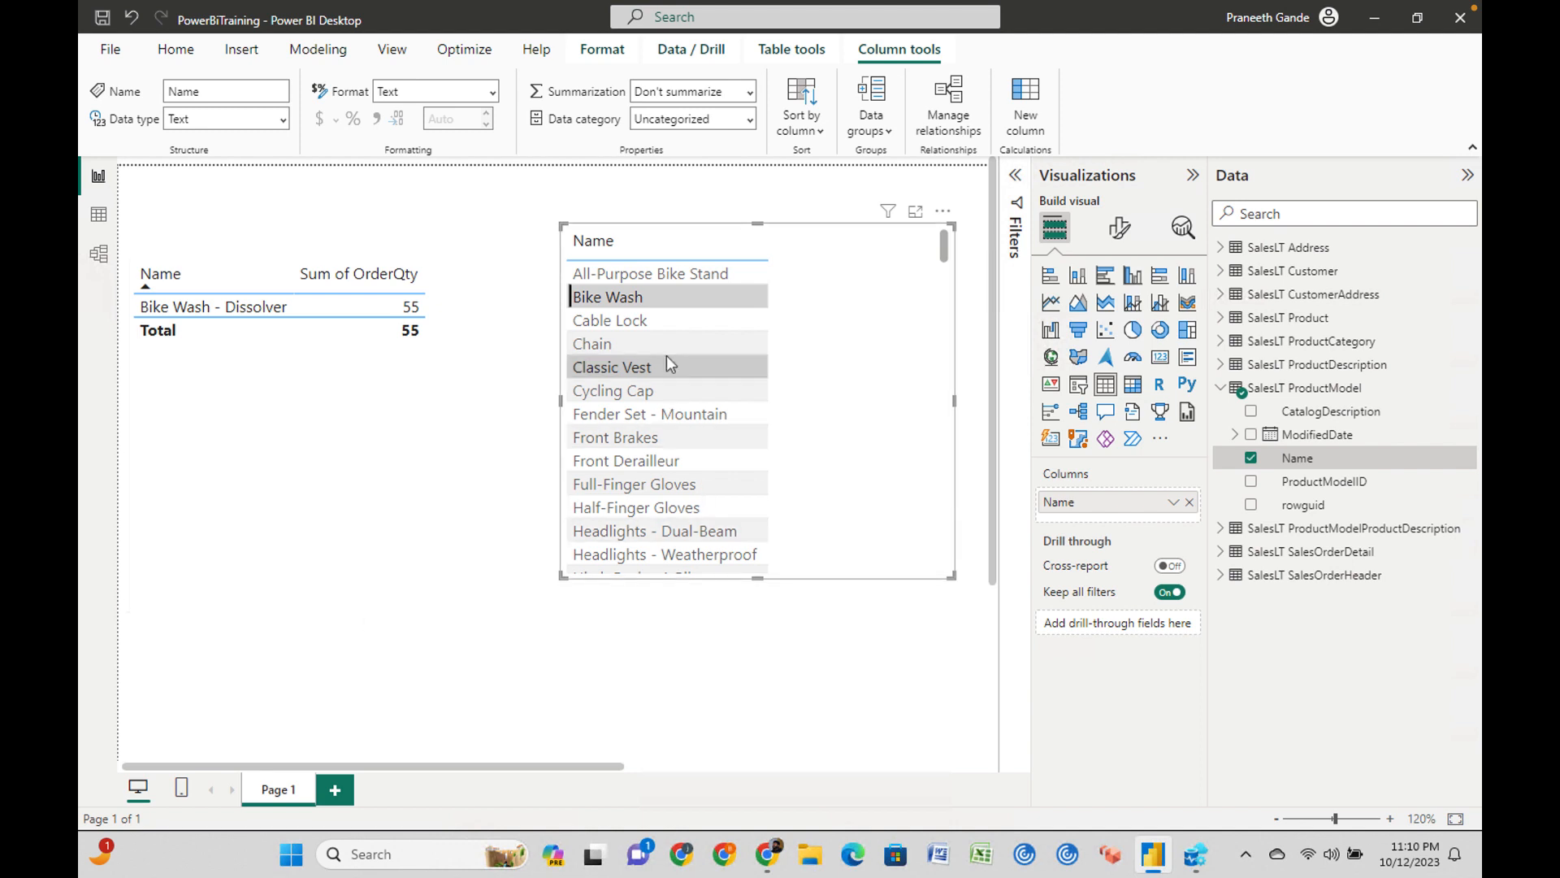
ctrl+click(621, 322)
click(630, 414)
click(628, 486)
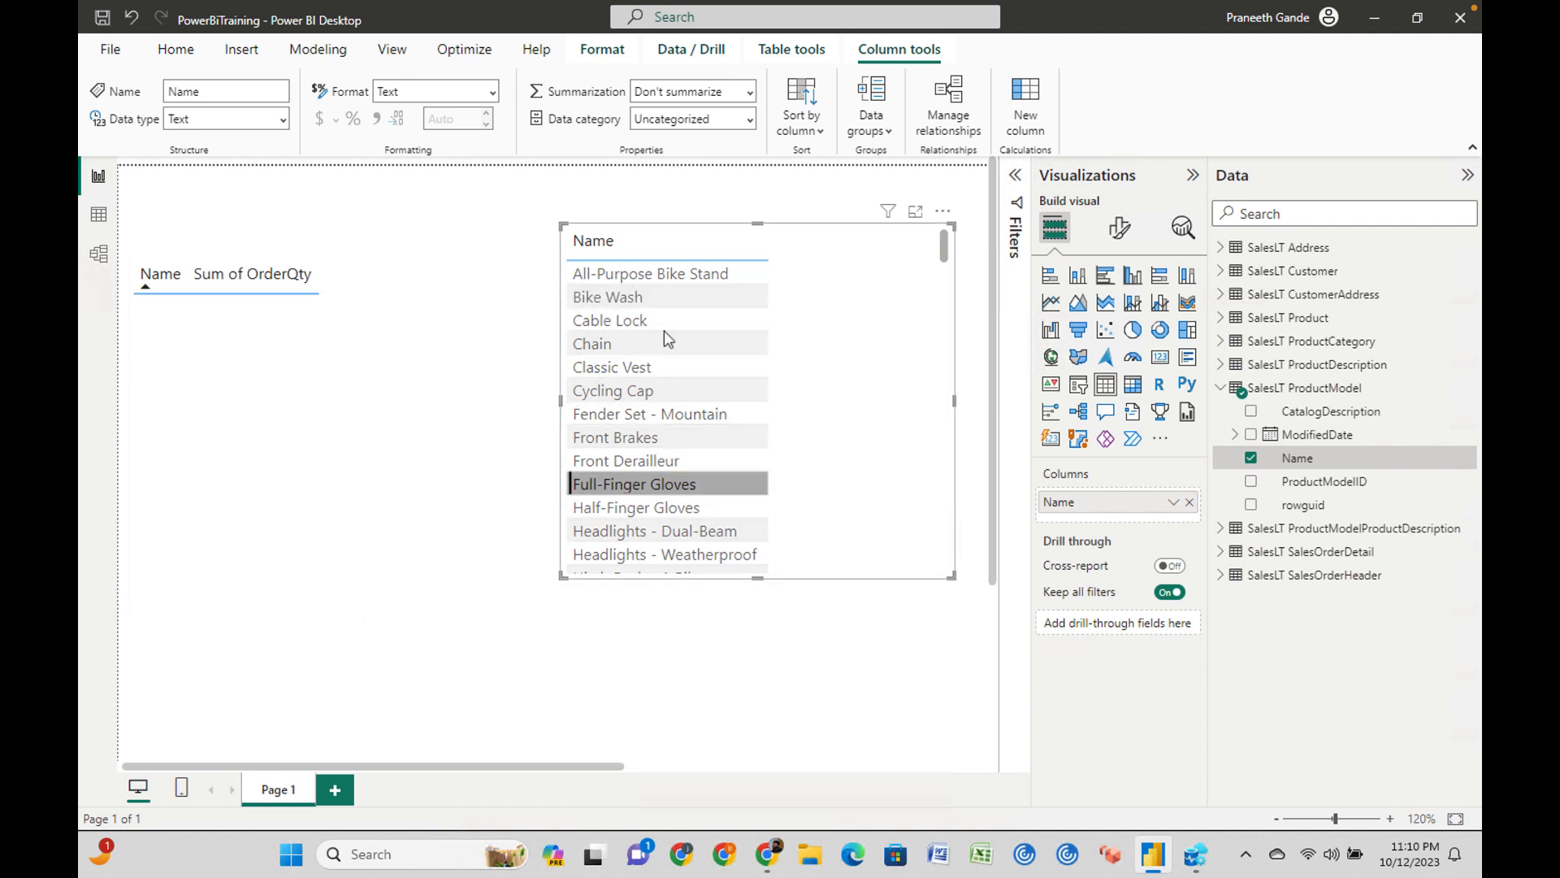
click(620, 494)
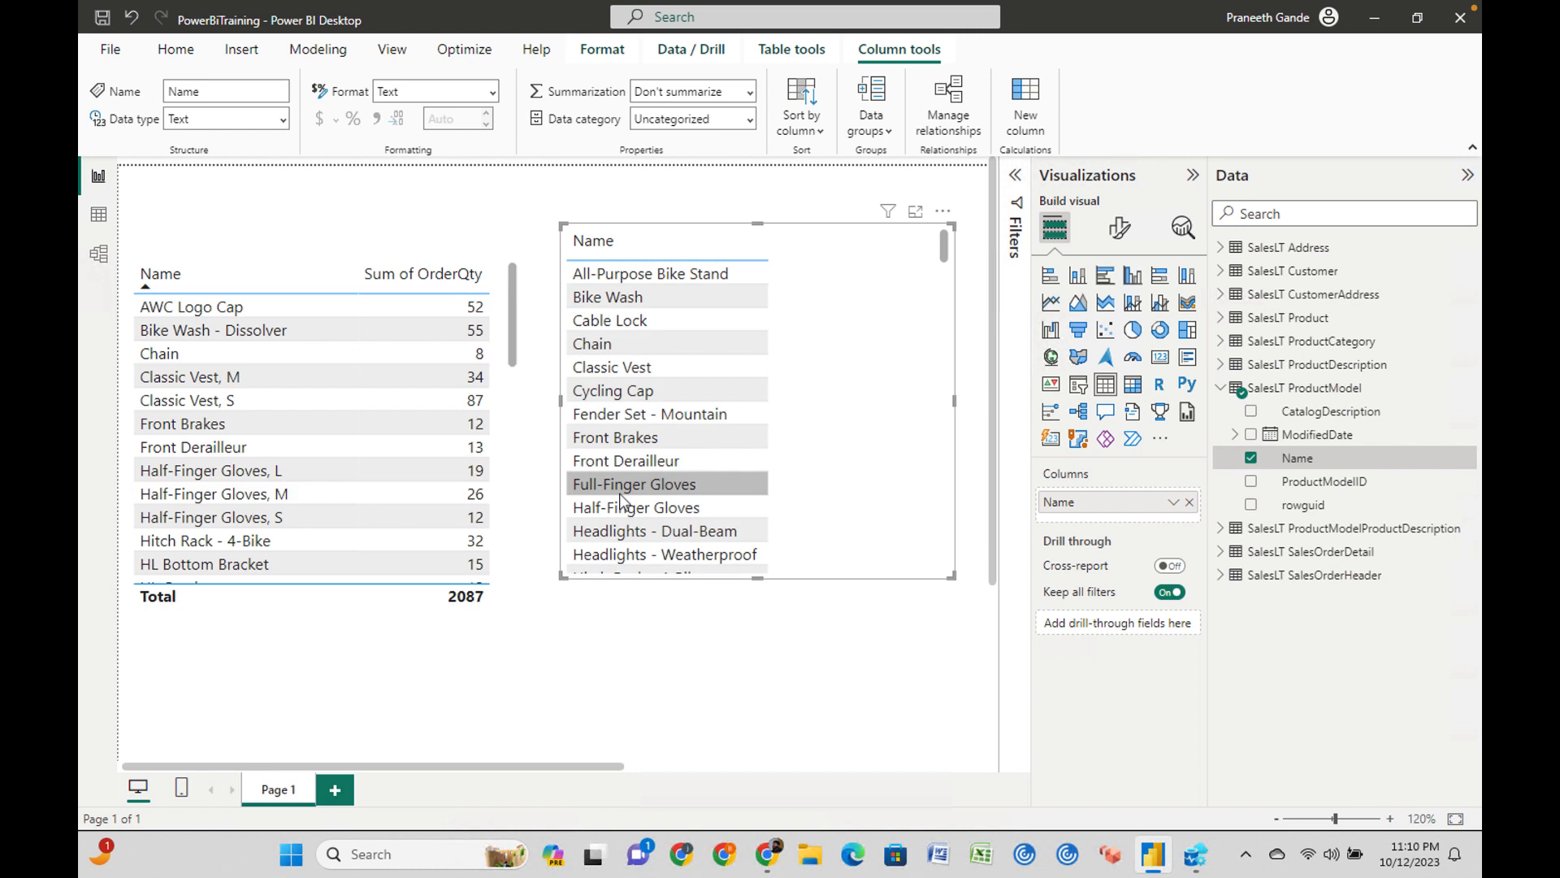
Highlight the Front Brakes and Chain product rows, then filter by the Chain model and clear it.
click(153, 431)
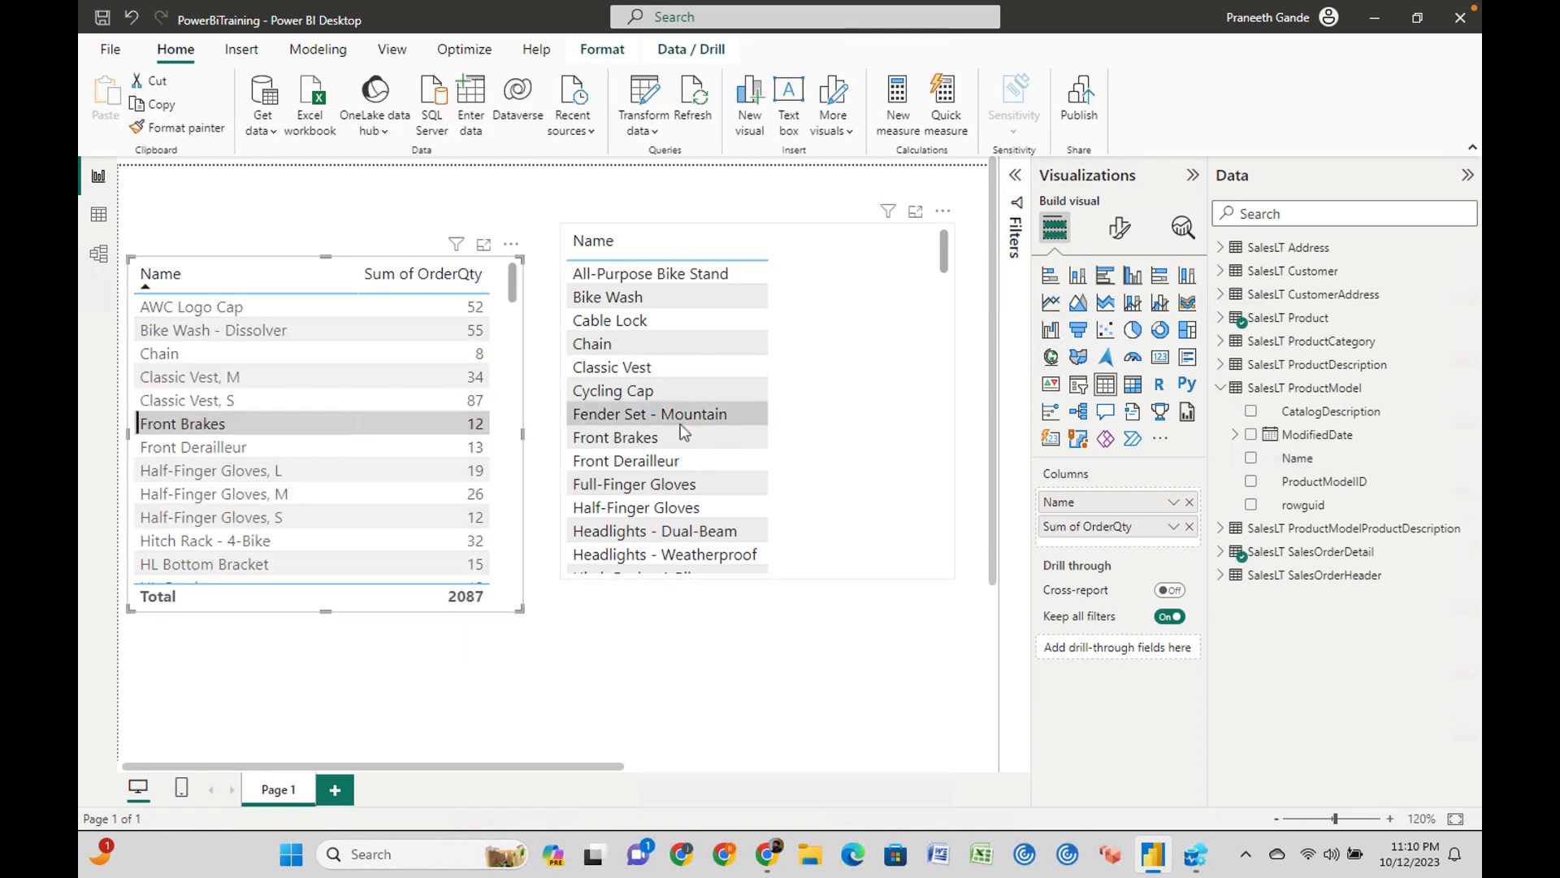
scroll(681, 466, down, 10)
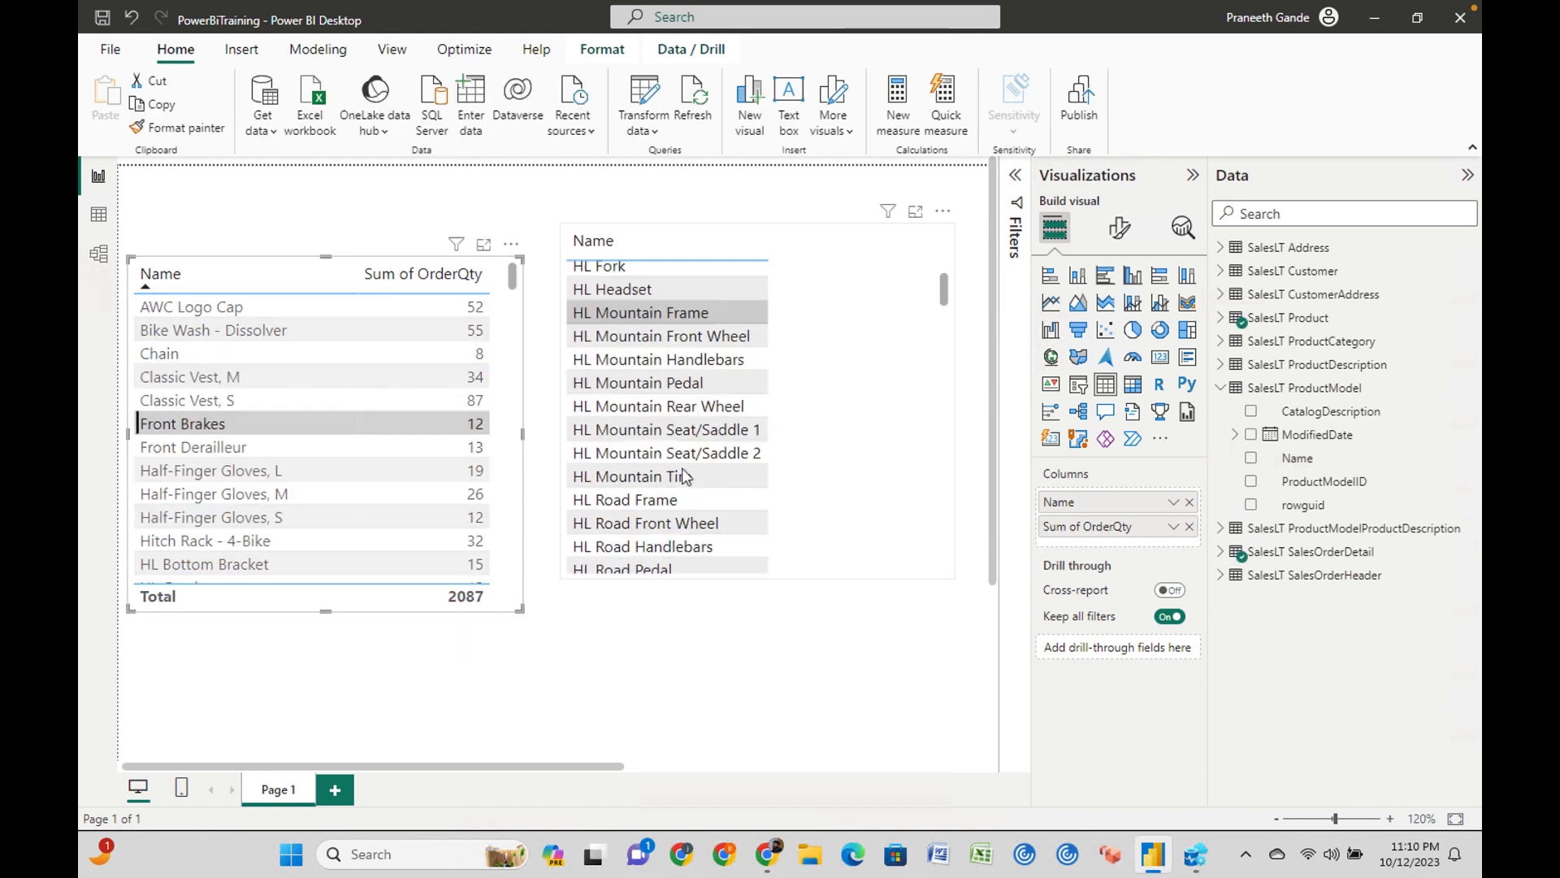
scroll(682, 467, up, 4)
scroll(681, 467, up, 6)
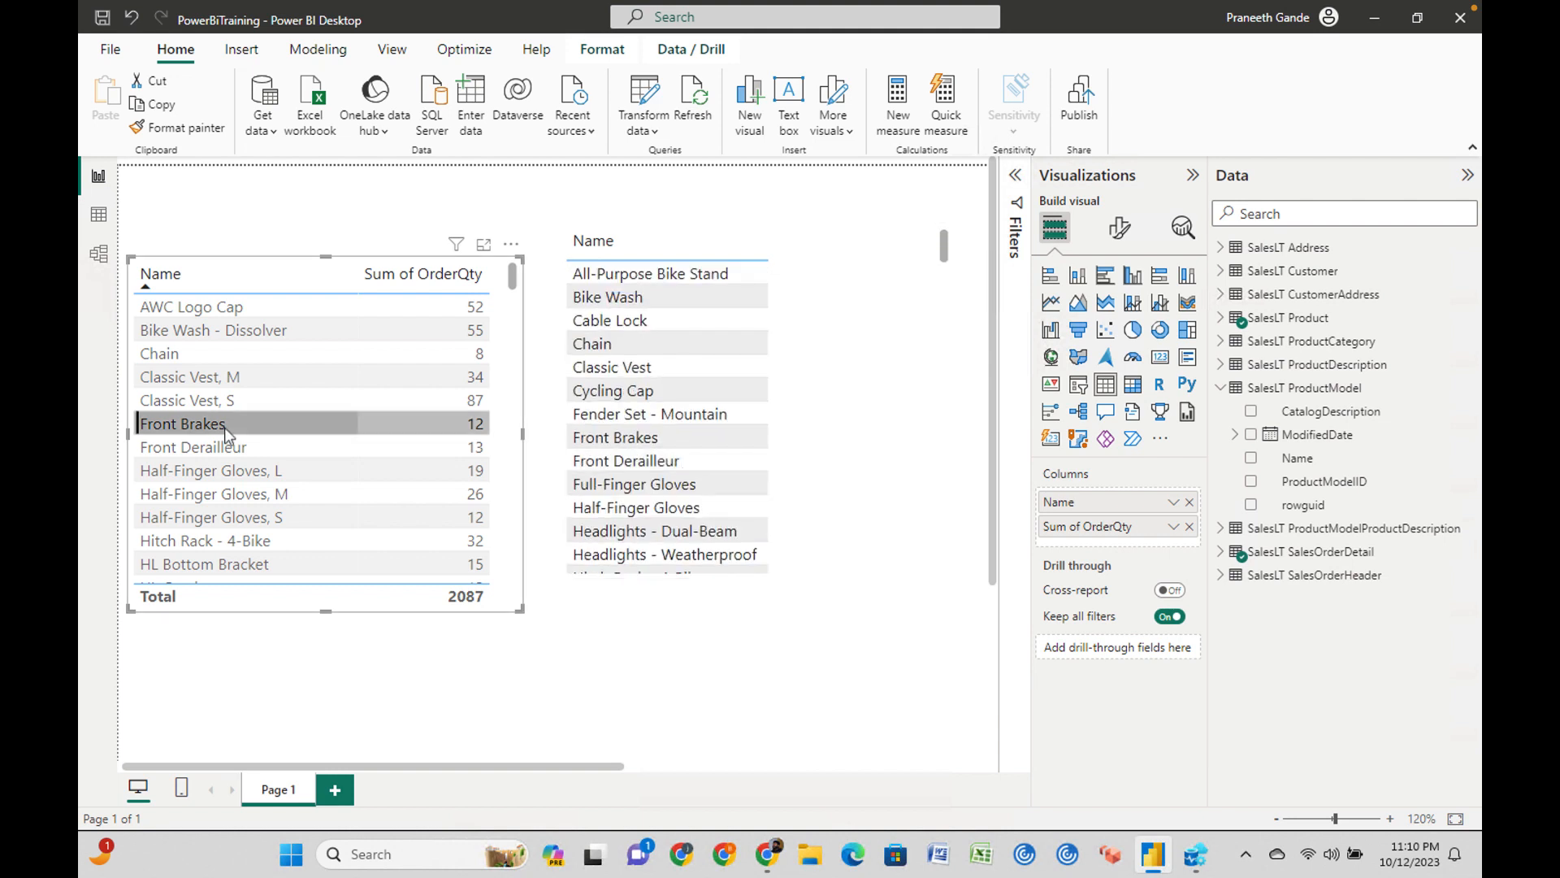
click(163, 358)
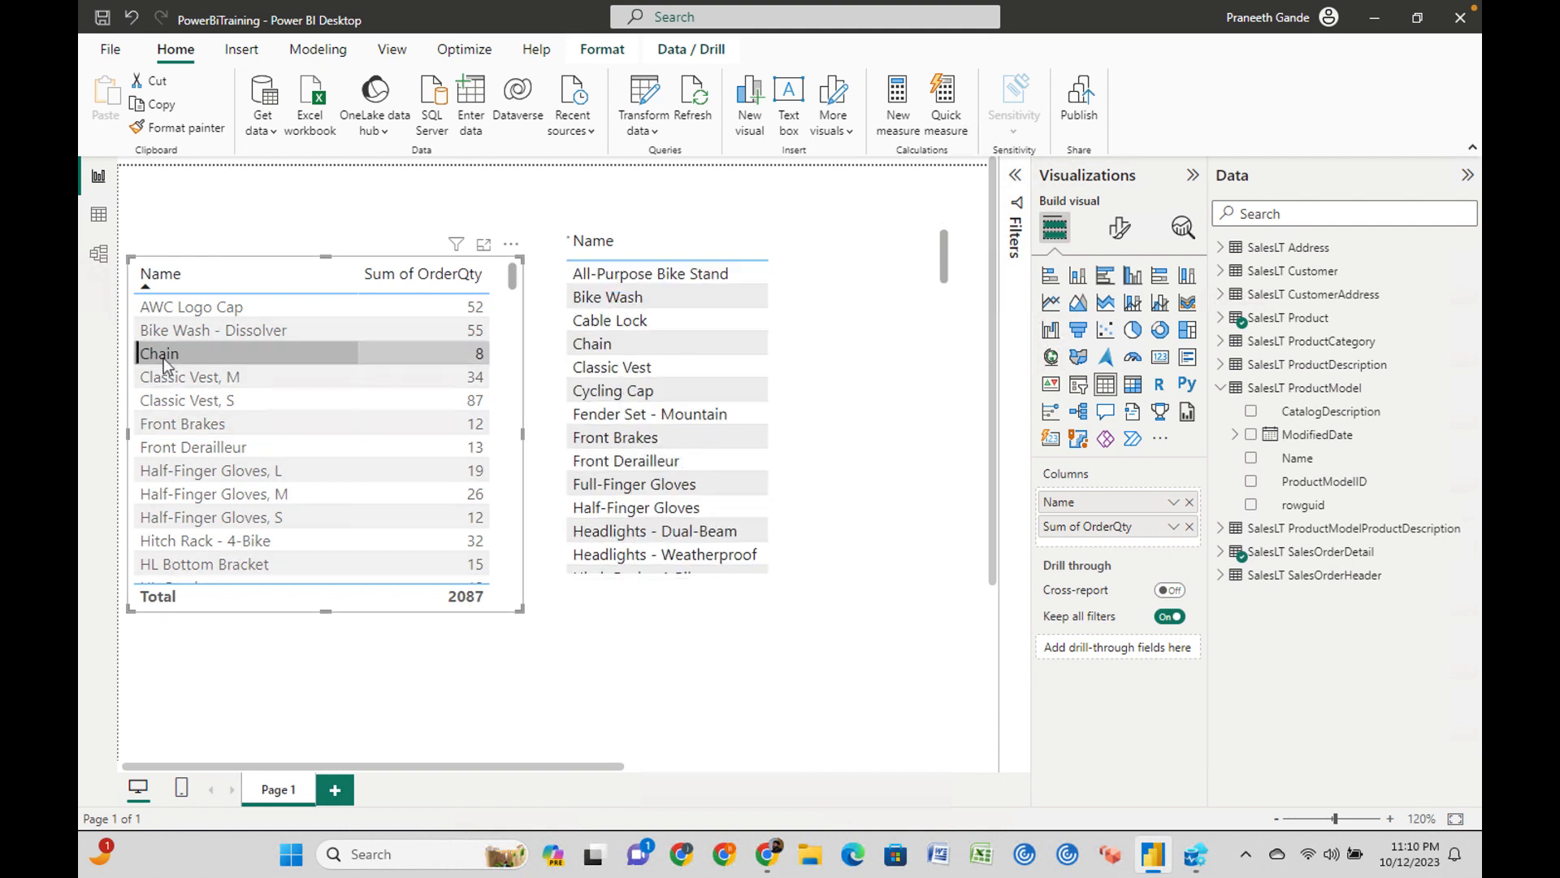
scroll(689, 486, down, 10)
scroll(689, 486, up, 10)
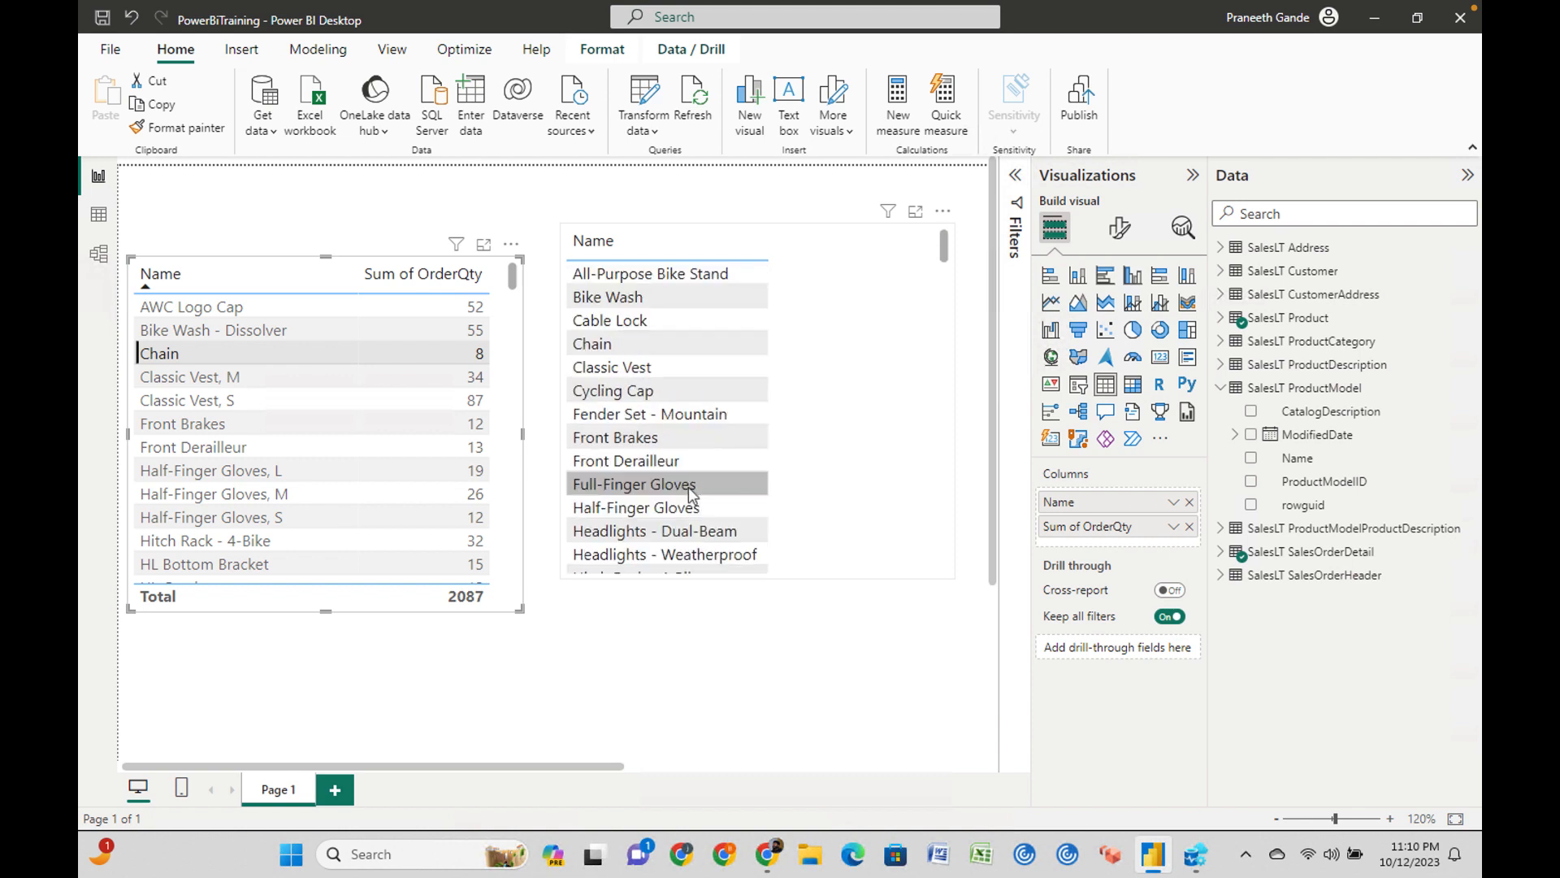
click(303, 354)
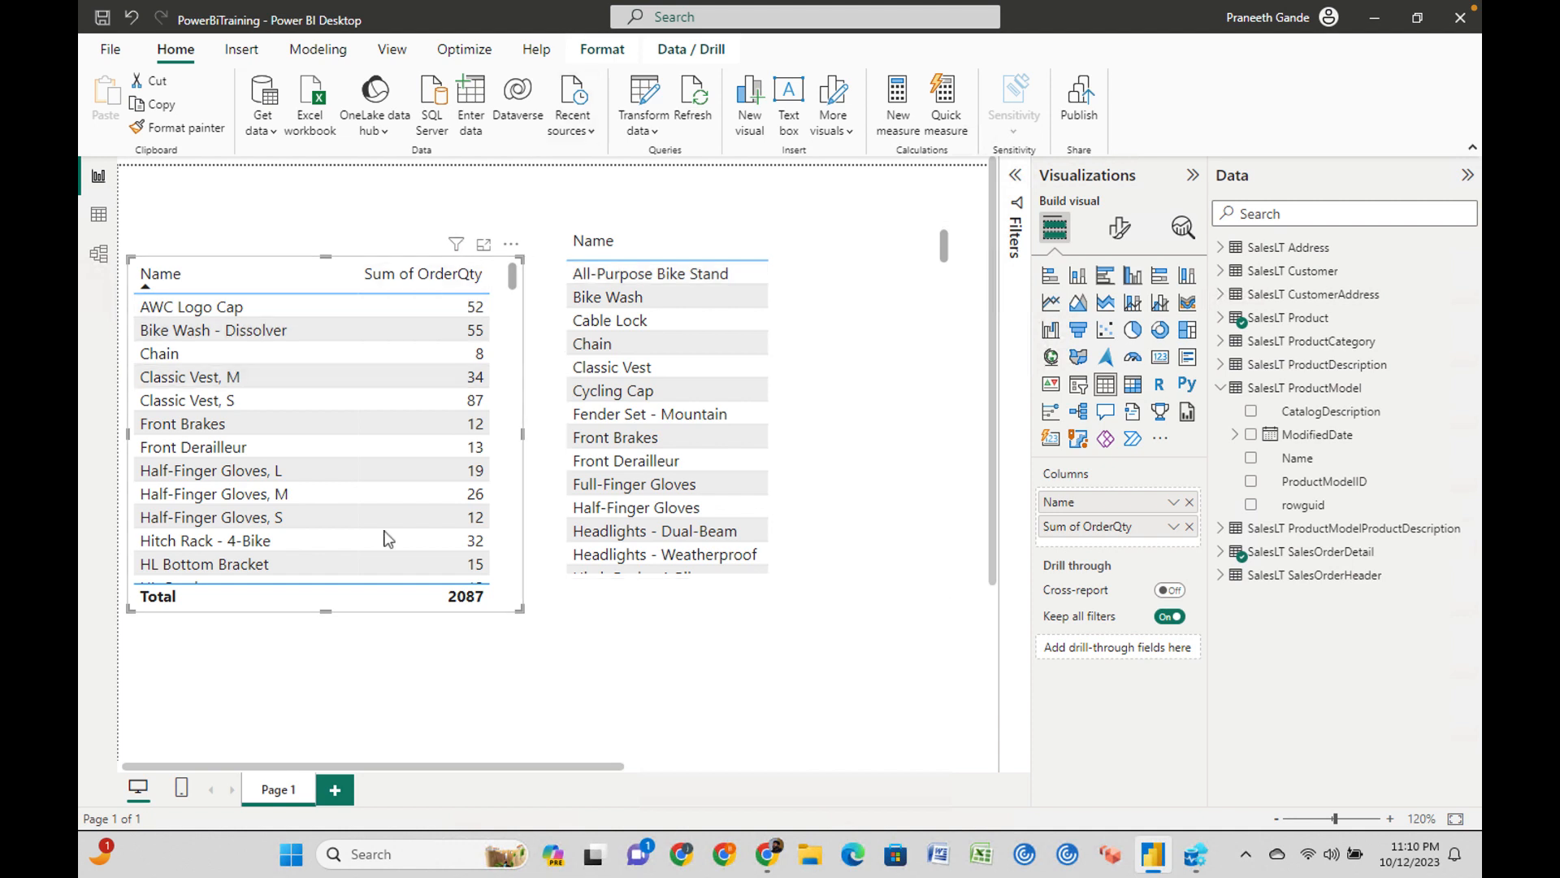
click(636, 348)
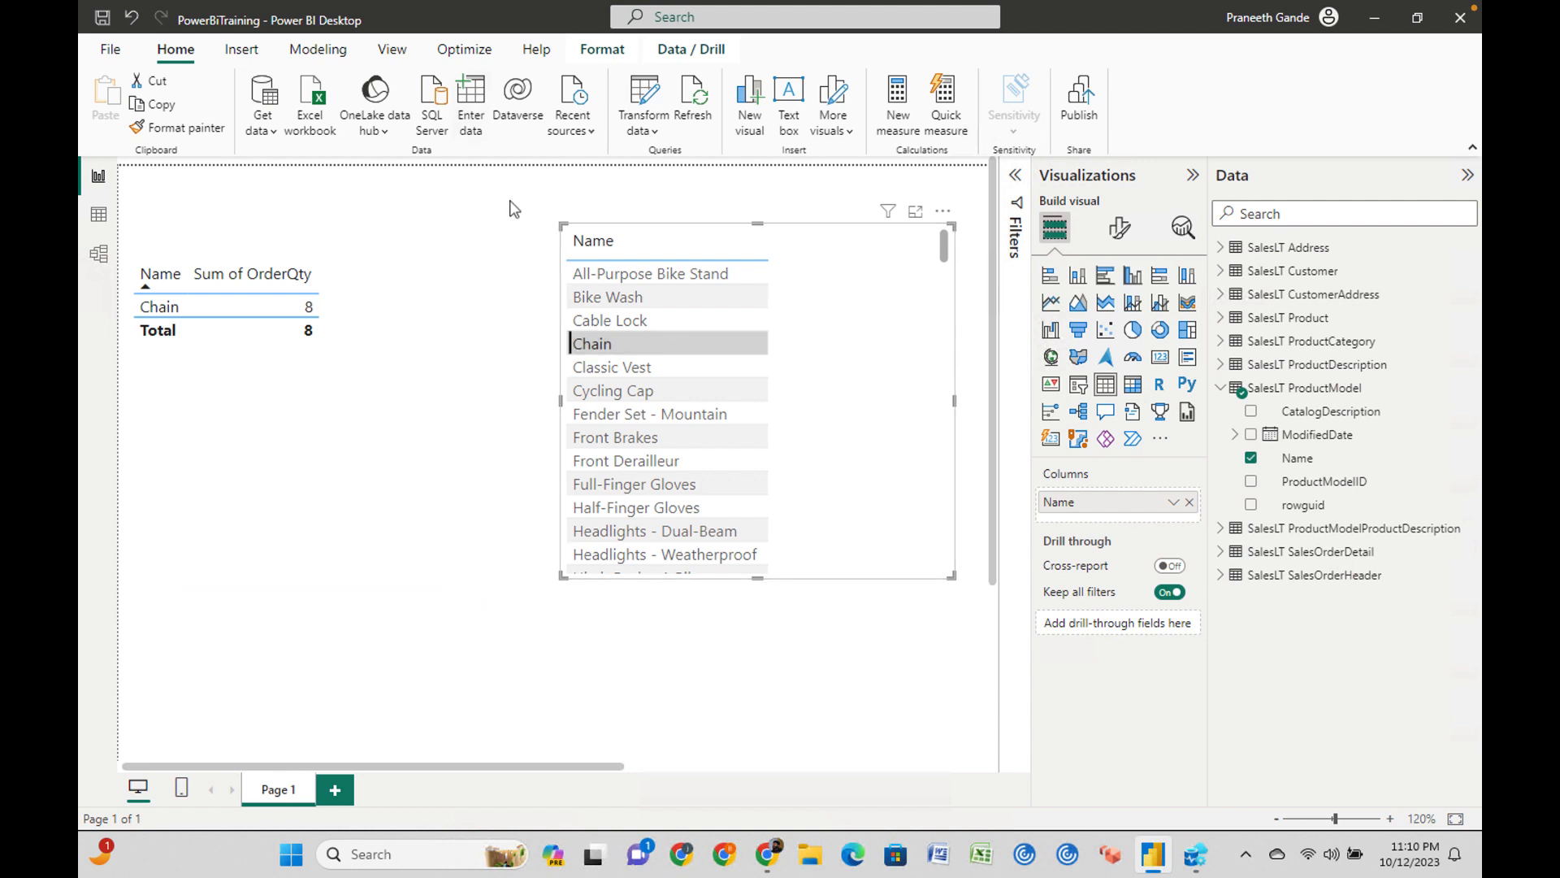
click(603, 349)
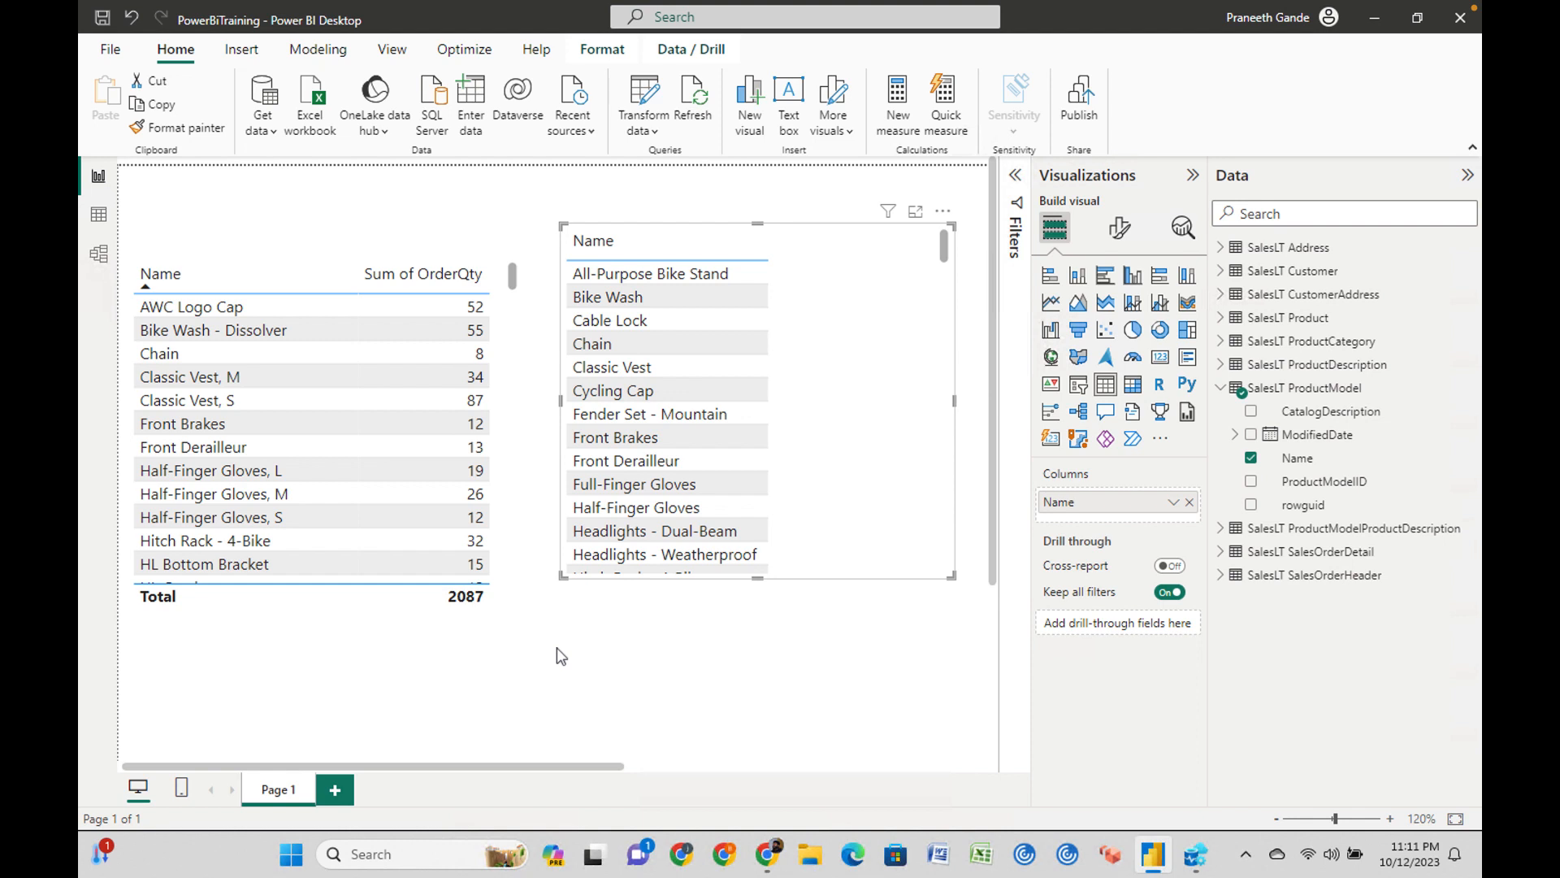
drag(431, 572, 560, 641)
mouse_move(512, 520)
mouse_down()
mouse_move(595, 533)
mouse_move(618, 560)
mouse_up()
mouse_move(622, 527)
mouse_down()
mouse_move(666, 537)
mouse_move(737, 501)
mouse_up()
drag(761, 410, 781, 478)
drag(753, 452, 819, 449)
drag(776, 373, 794, 372)
mouse_move(863, 374)
mouse_down()
mouse_move(1003, 290)
mouse_move(1058, 377)
mouse_up()
mouse_move(1085, 282)
mouse_down()
mouse_move(1096, 228)
mouse_move(1126, 355)
mouse_up()
mouse_move(1130, 367)
mouse_down()
mouse_move(1150, 369)
mouse_move(1132, 364)
mouse_up()
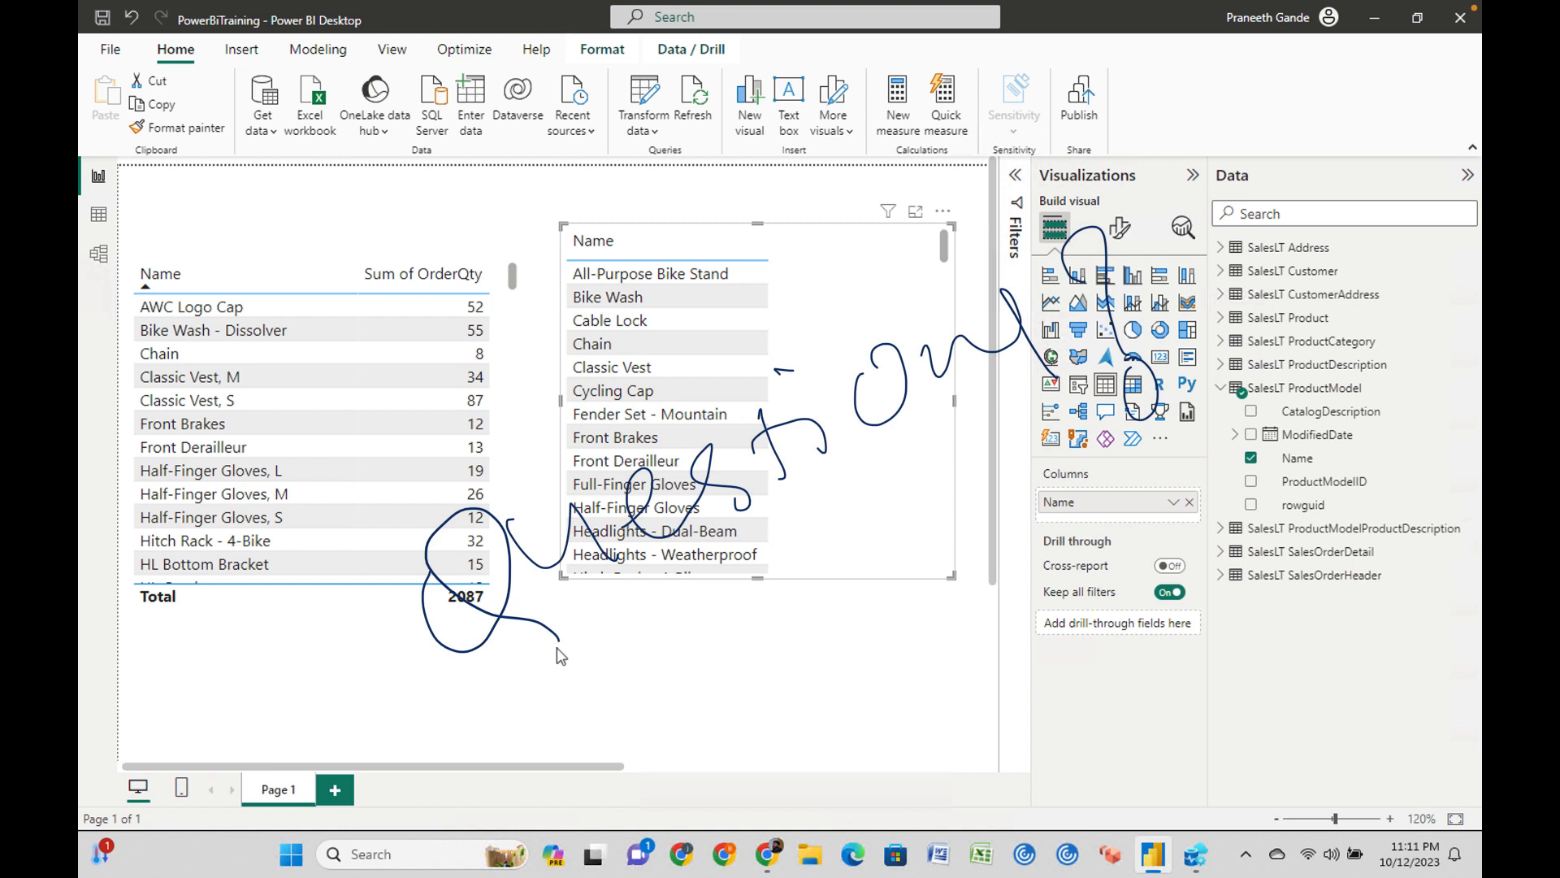
drag(518, 740, 1069, 474)
drag(545, 738, 1104, 467)
drag(981, 457, 1009, 650)
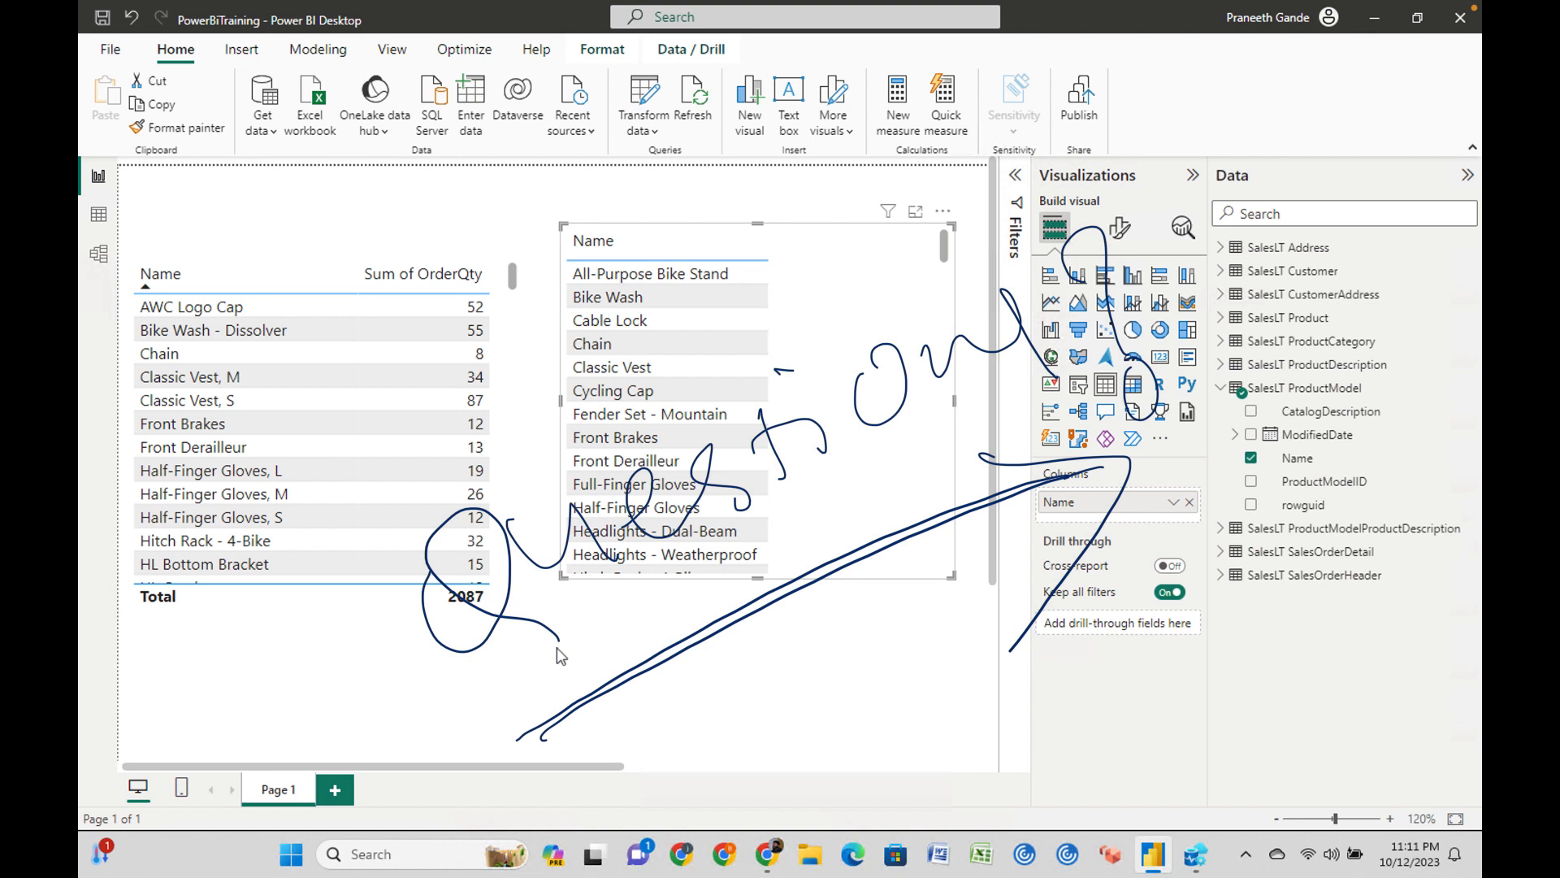
key(Escape)
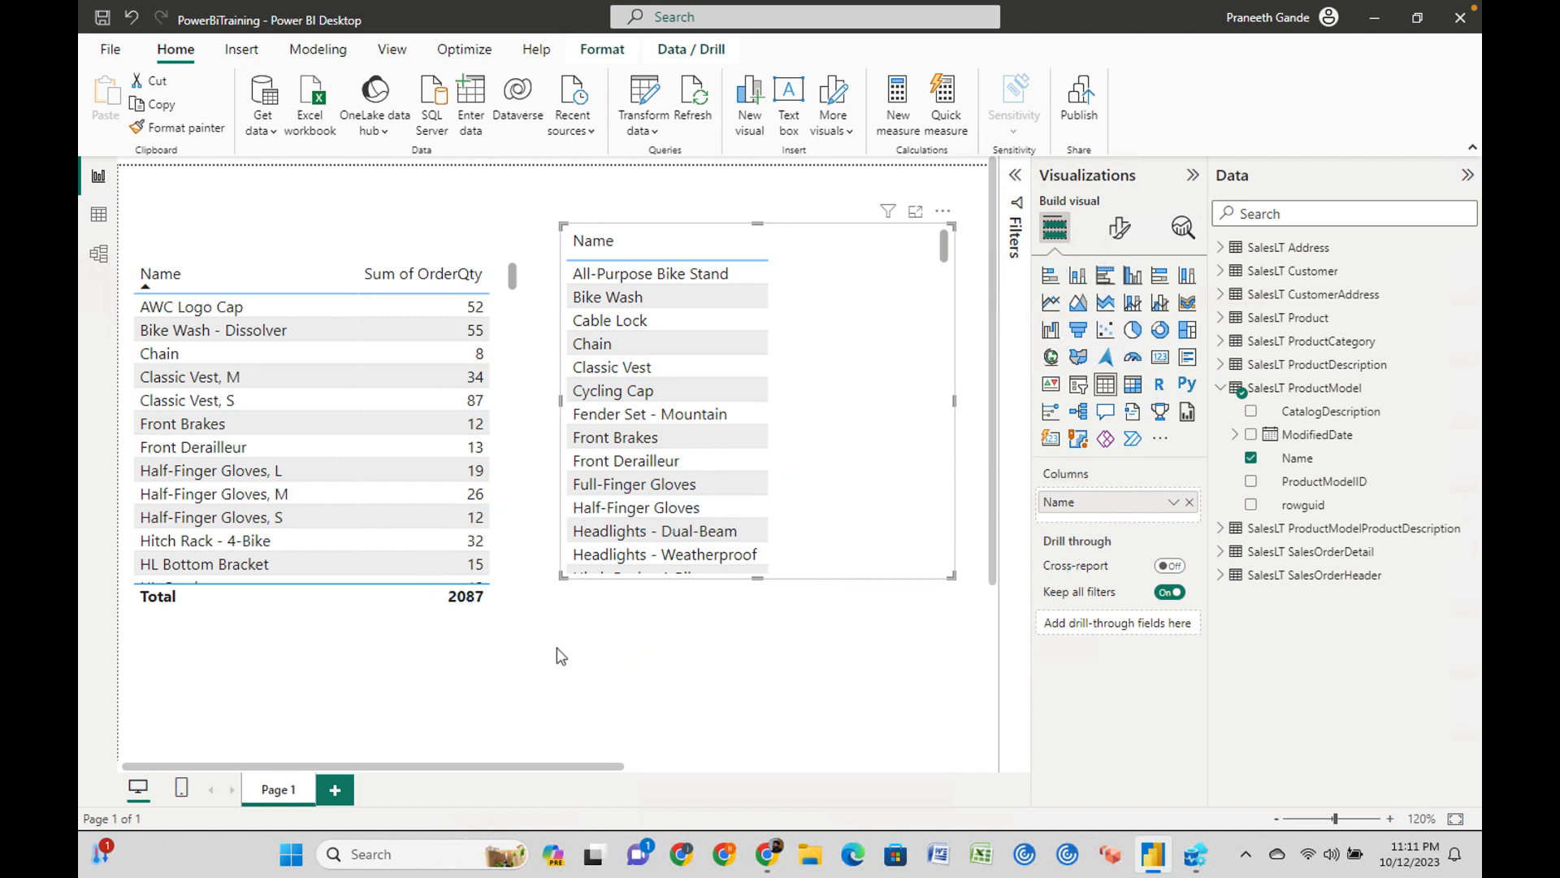